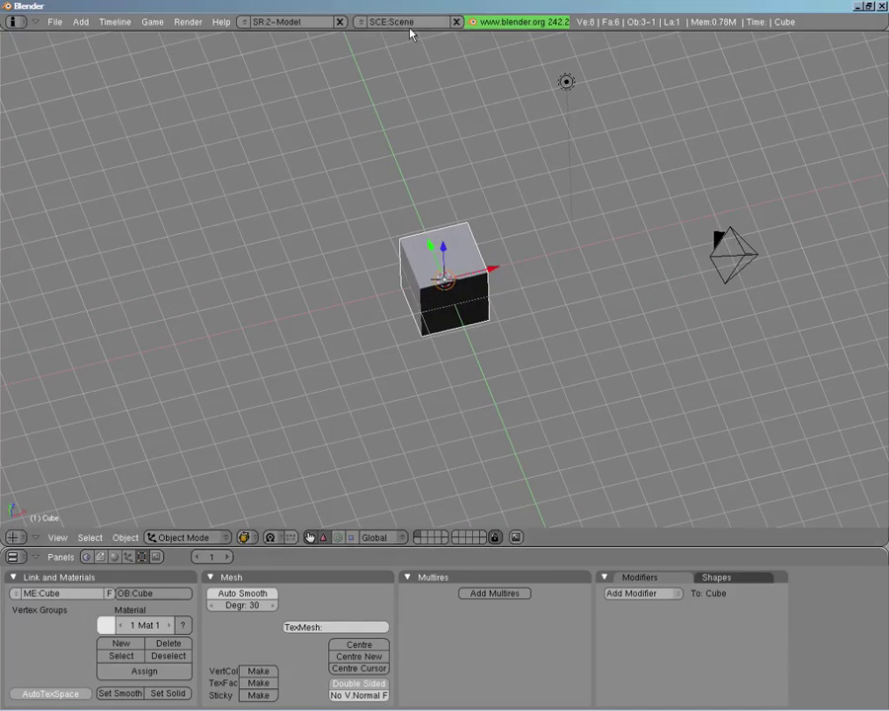
Check the theme preferences and turn off the 3D transform manipulator.
left_click_drag(410, 35, 395, 160)
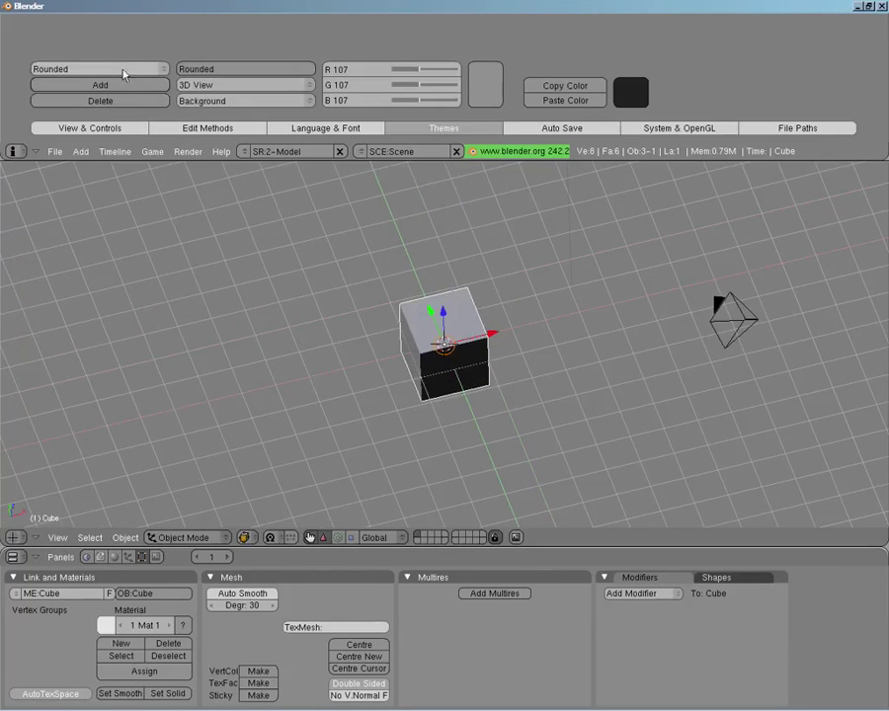
left_click_drag(249, 160, 266, 19)
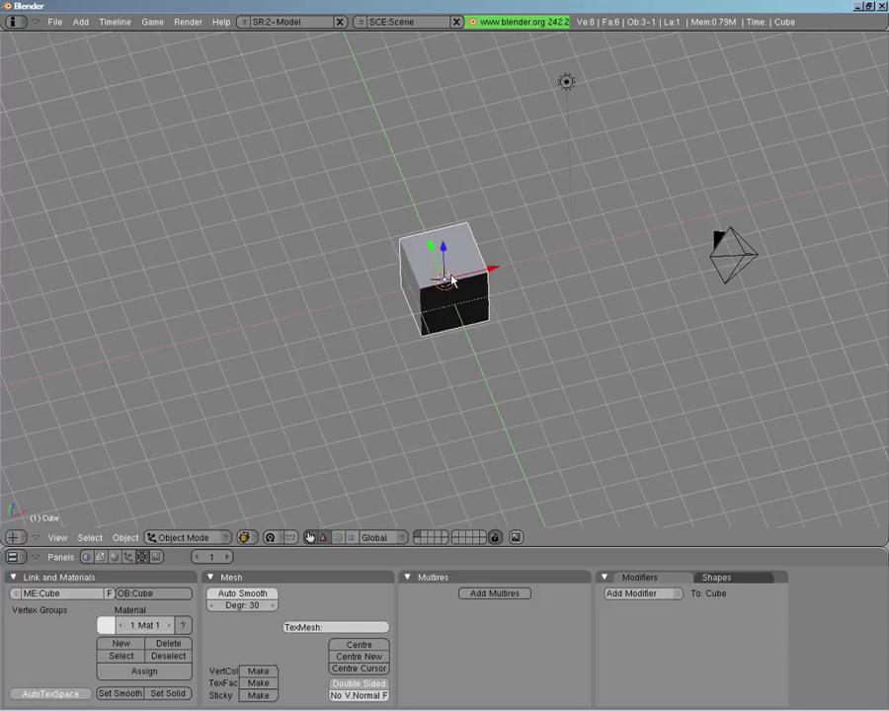
left_click(309, 536)
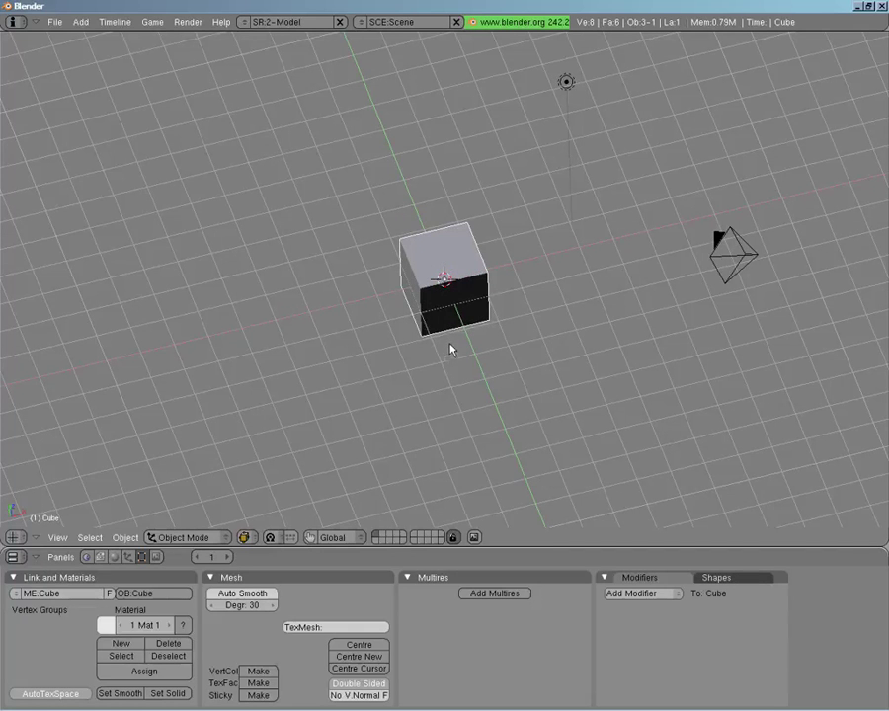
Bring up the Fluid Simulation settings in the cube's physics properties.
middle_click_drag(472, 312, 472, 242)
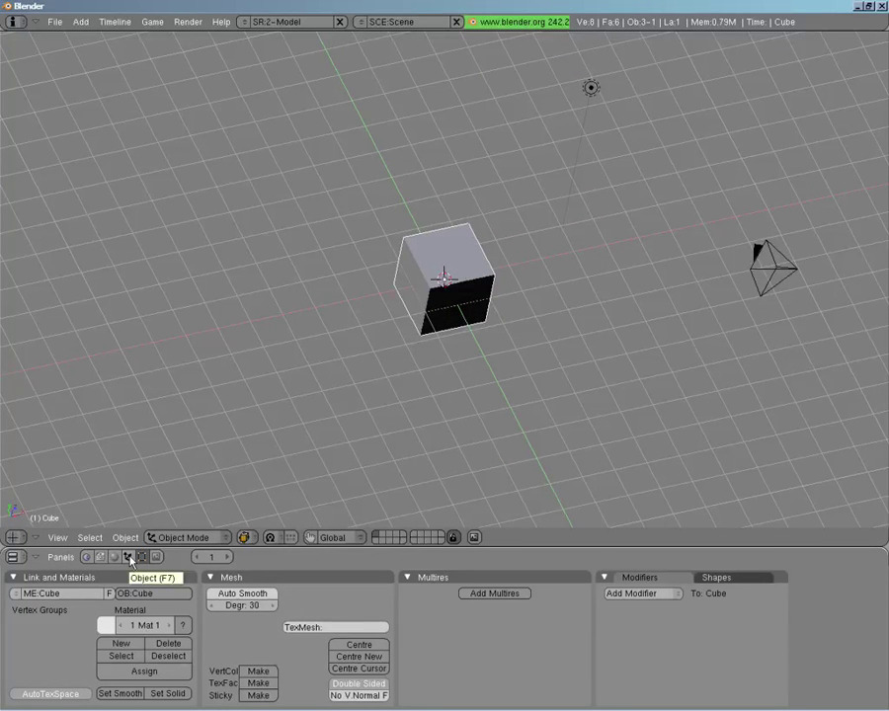
left_click(130, 557)
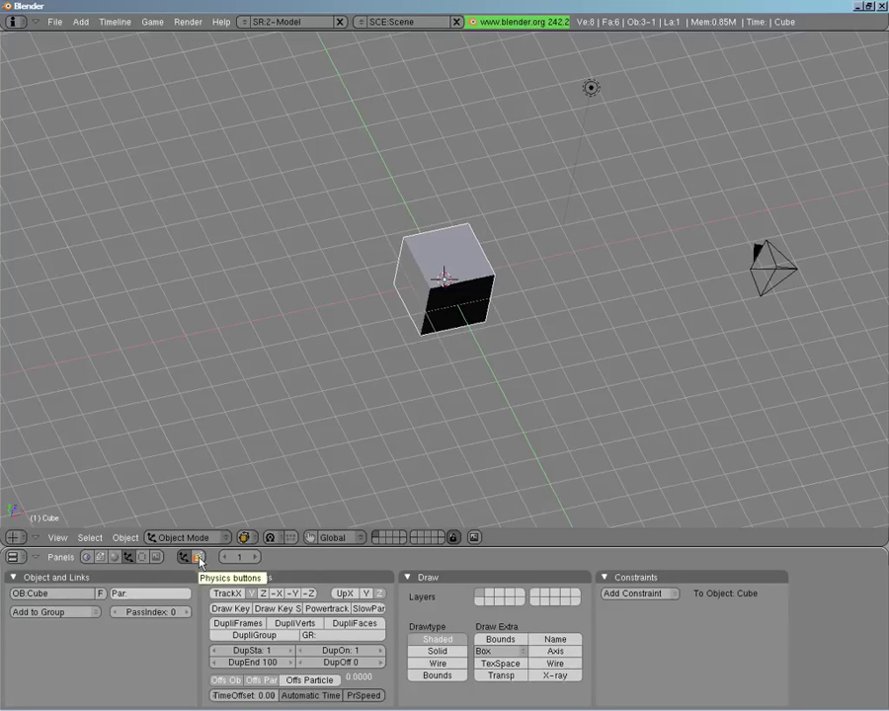
left_click(198, 558)
left_click(507, 579)
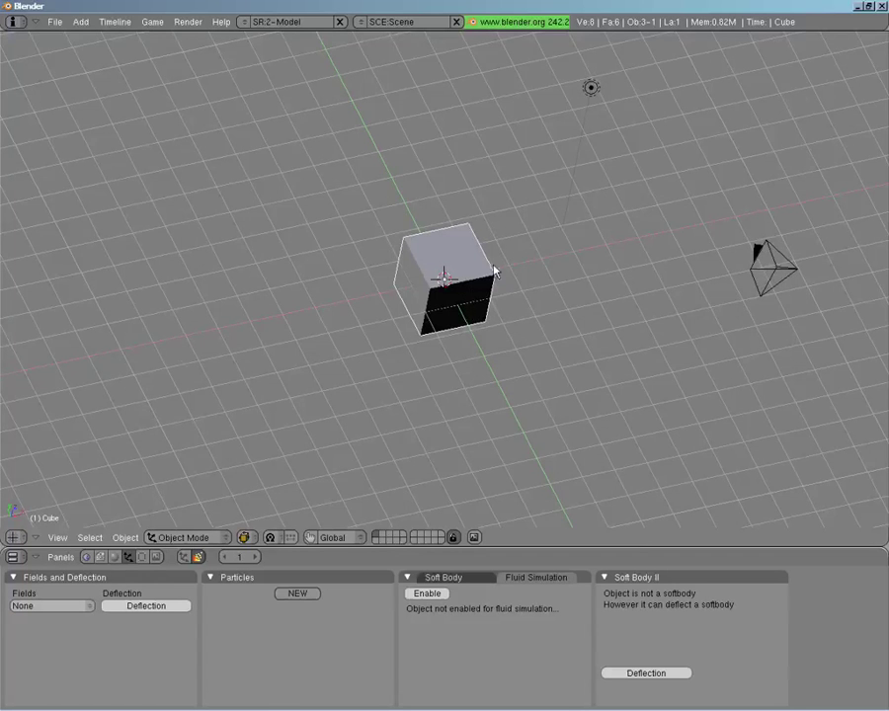
In top view, scale the cube up uniformly to about six times its size.
middle_click_drag(494, 272, 470, 363)
key("KP_7")
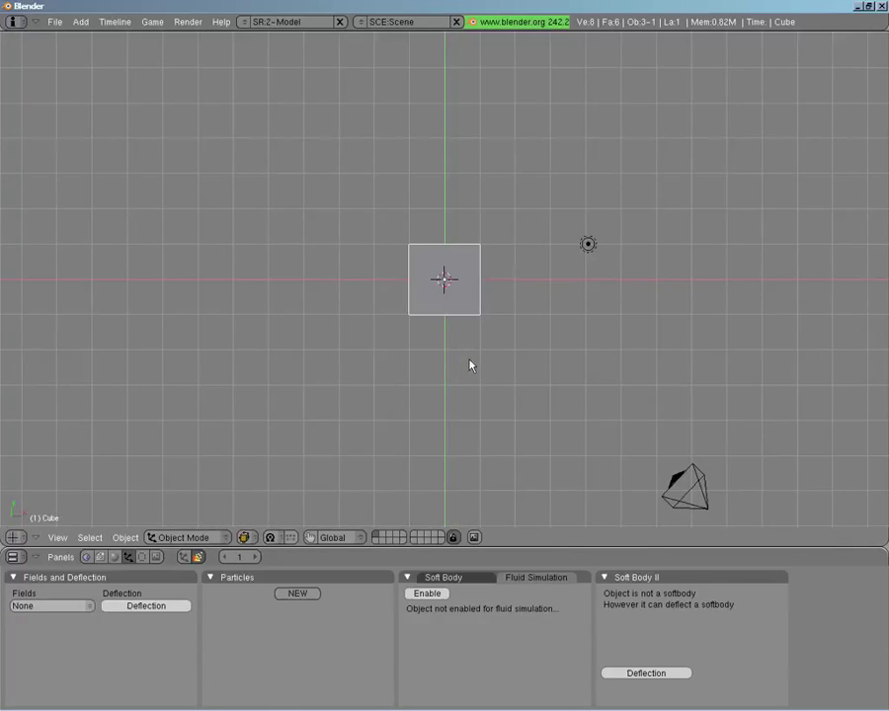
key("s")
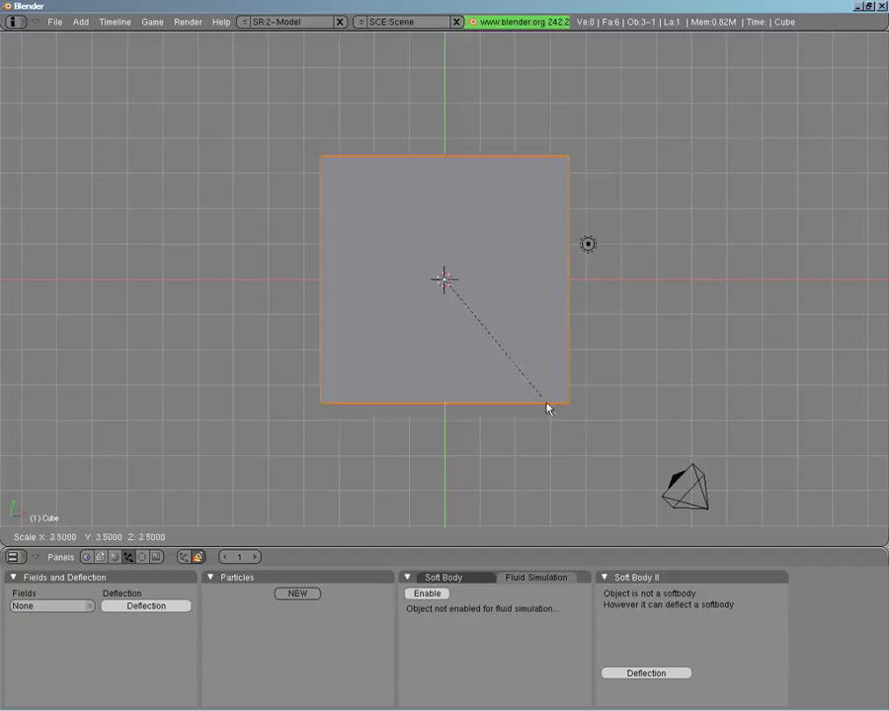
left_click(595, 484)
Display the scene in wireframe and enable fluid simulation on the large cube as the Domain.
middle_click_drag(451, 438, 524, 312)
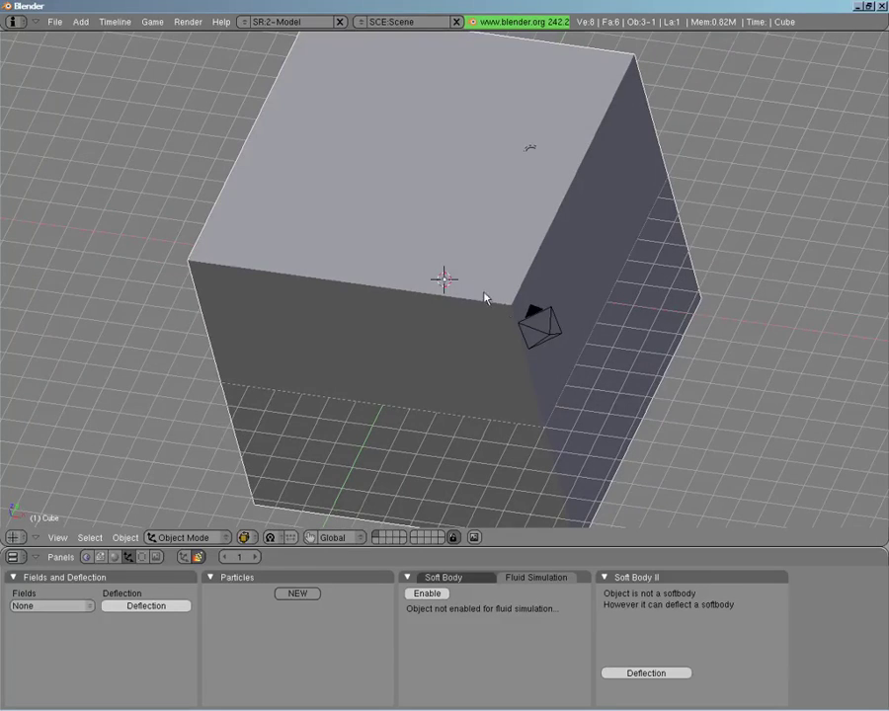
middle_click_drag(440, 277, 455, 202)
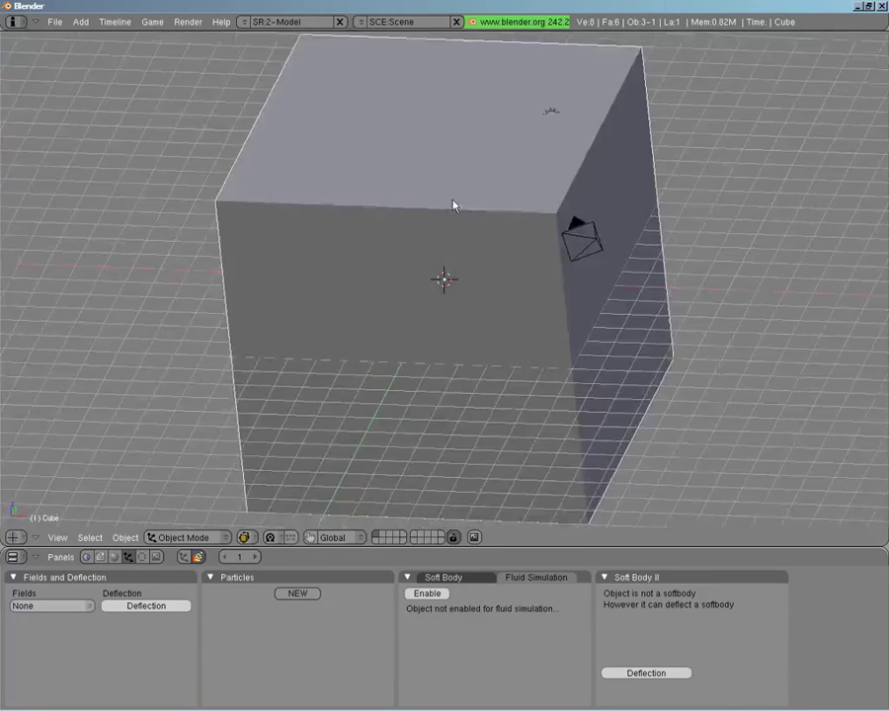
middle_click_drag(450, 256, 486, 167)
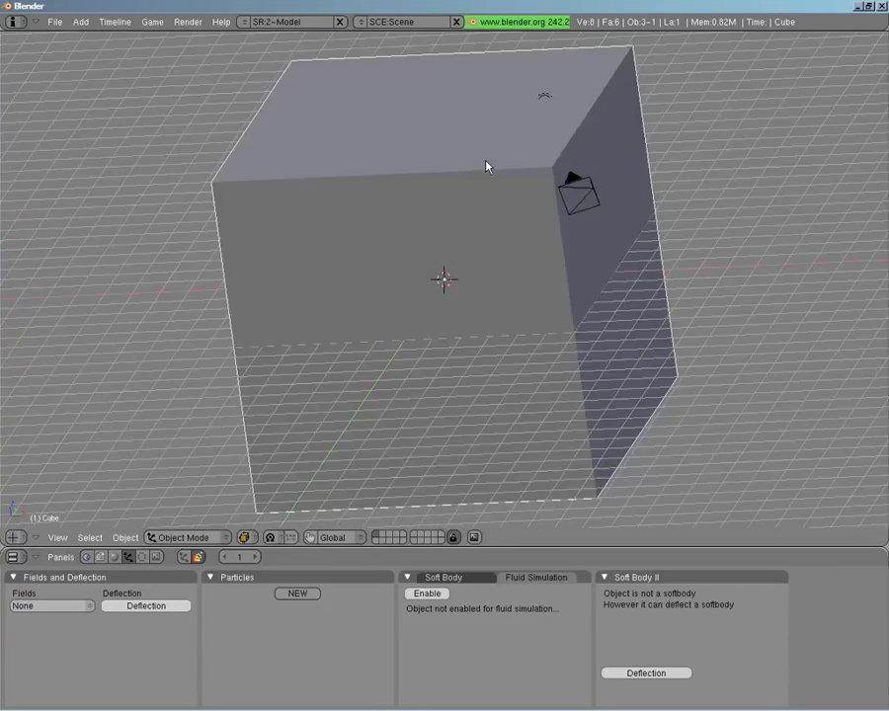
key("z")
middle_click_drag(603, 214, 573, 273)
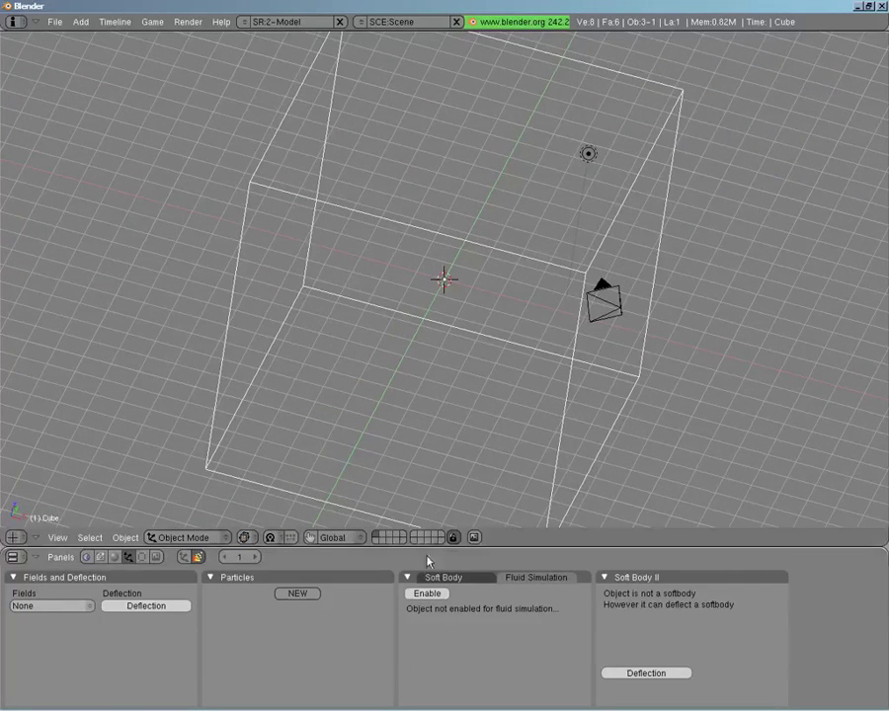
left_click(427, 594)
left_click(479, 594)
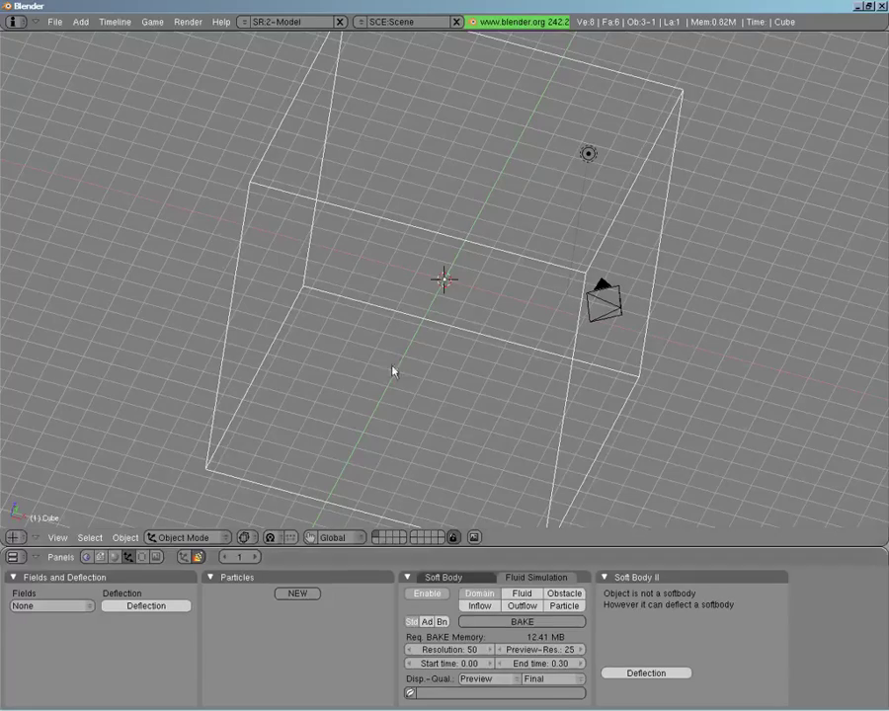
Review the domain's advanced and boundary fluid options, and return to the standard options.
middle_click_drag(390, 227, 487, 350)
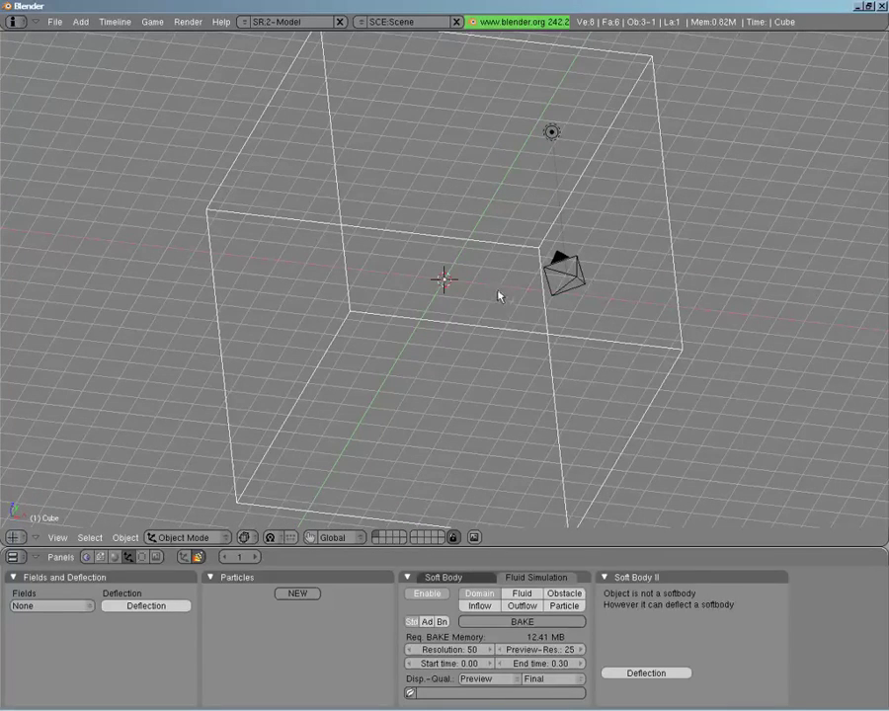
middle_click_drag(464, 302, 528, 264)
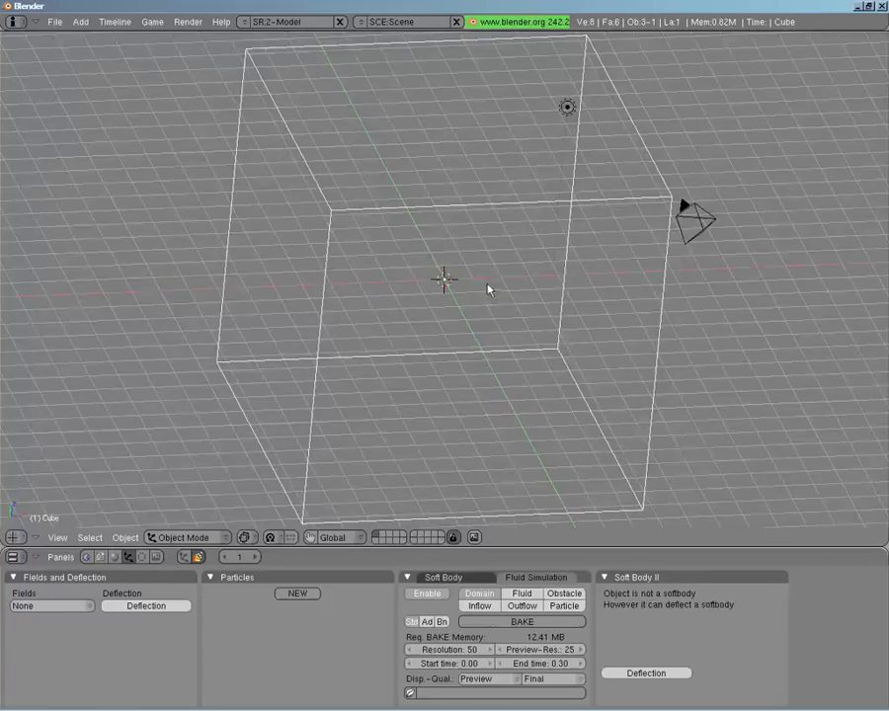
middle_click_drag(488, 288, 434, 415)
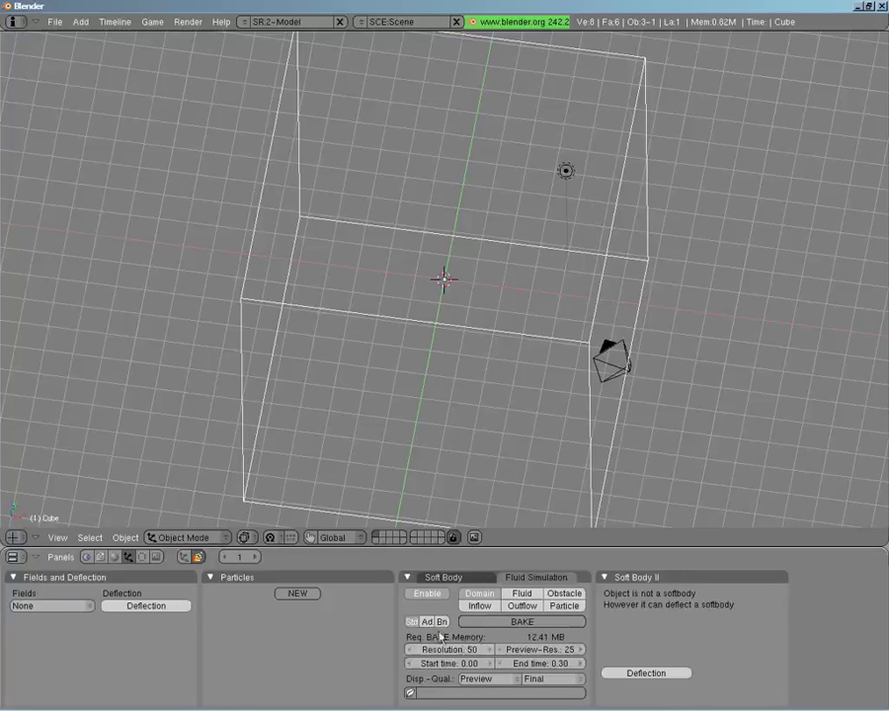
left_click(429, 623)
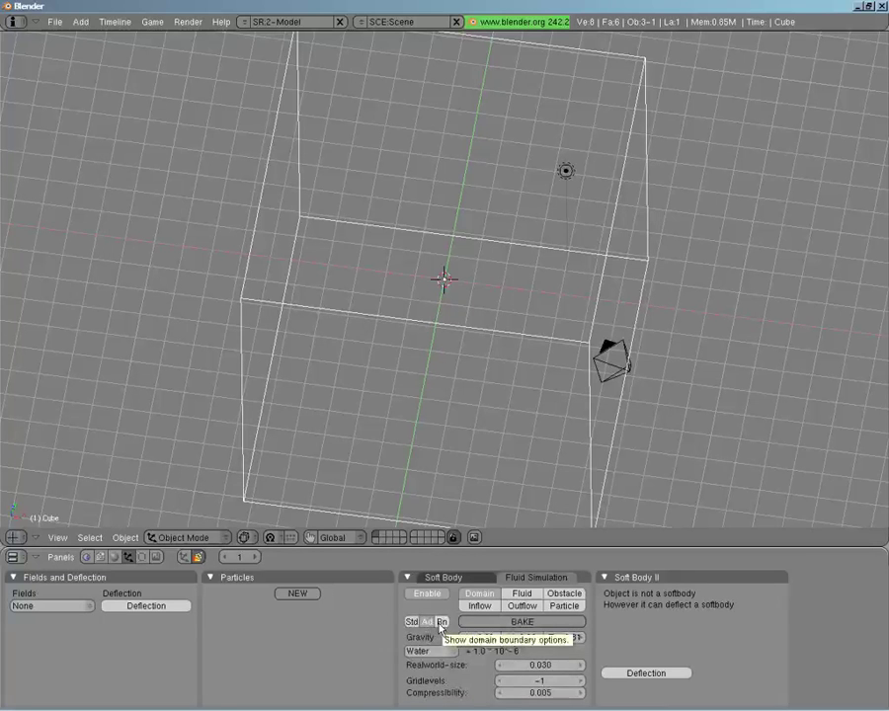
left_click(440, 623)
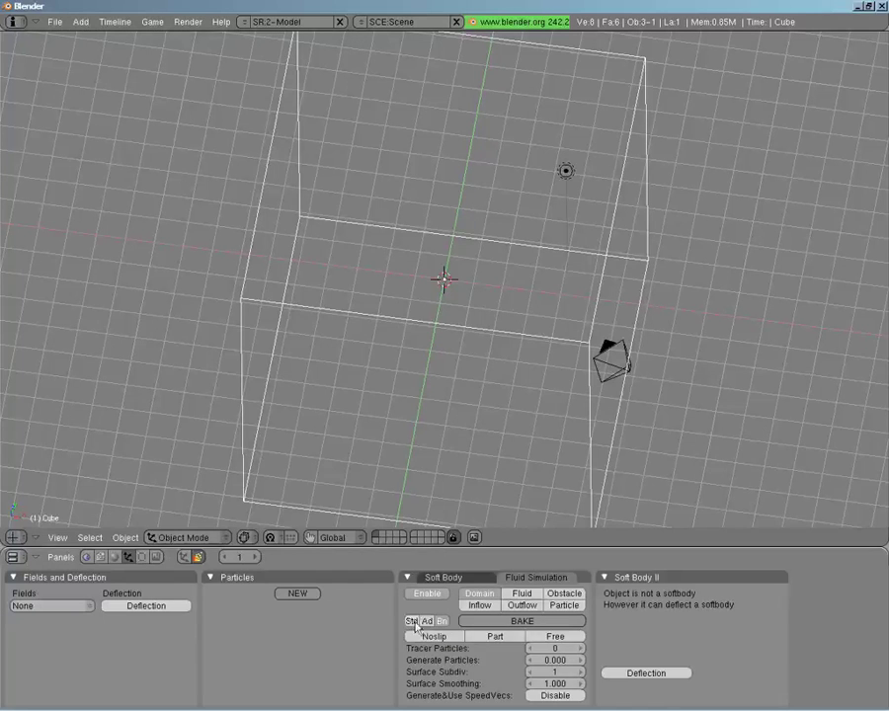
left_click(416, 623)
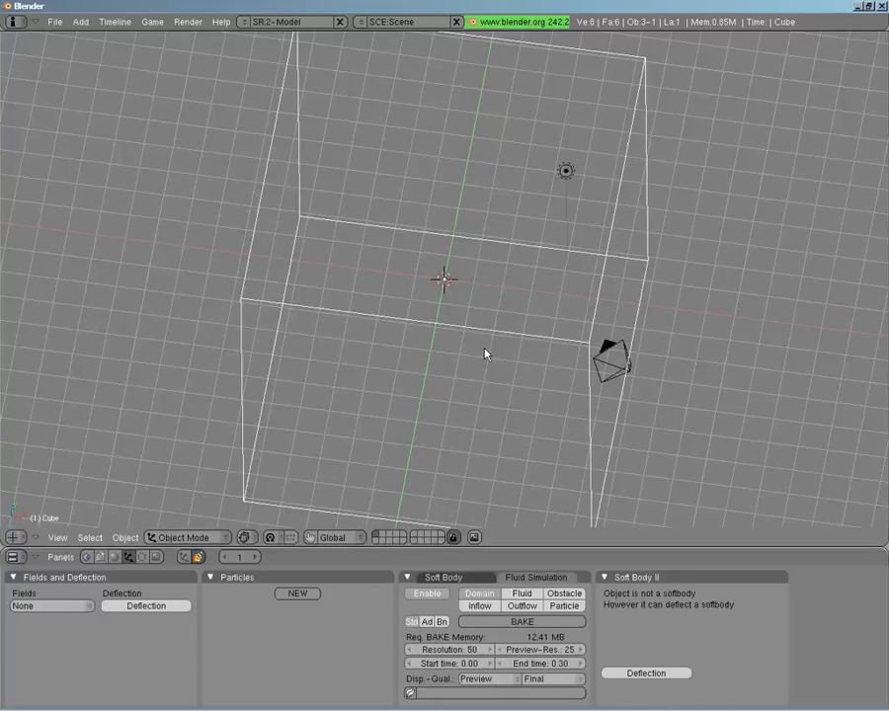
Add an icosphere at the centre of the domain cube in top view and return to Object Mode.
key("KP_7")
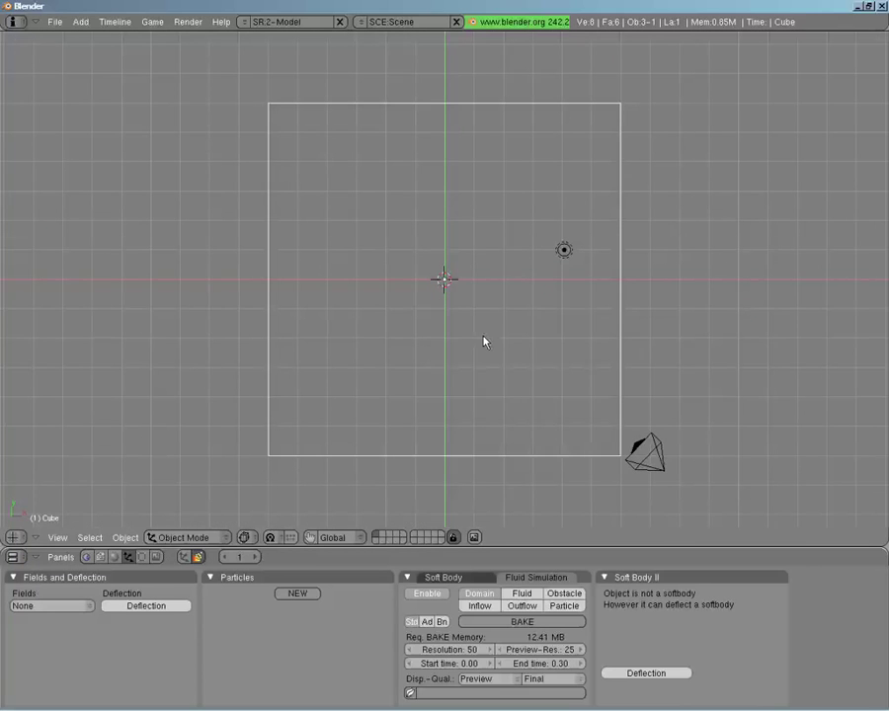
key("space")
mouse_move(559, 361)
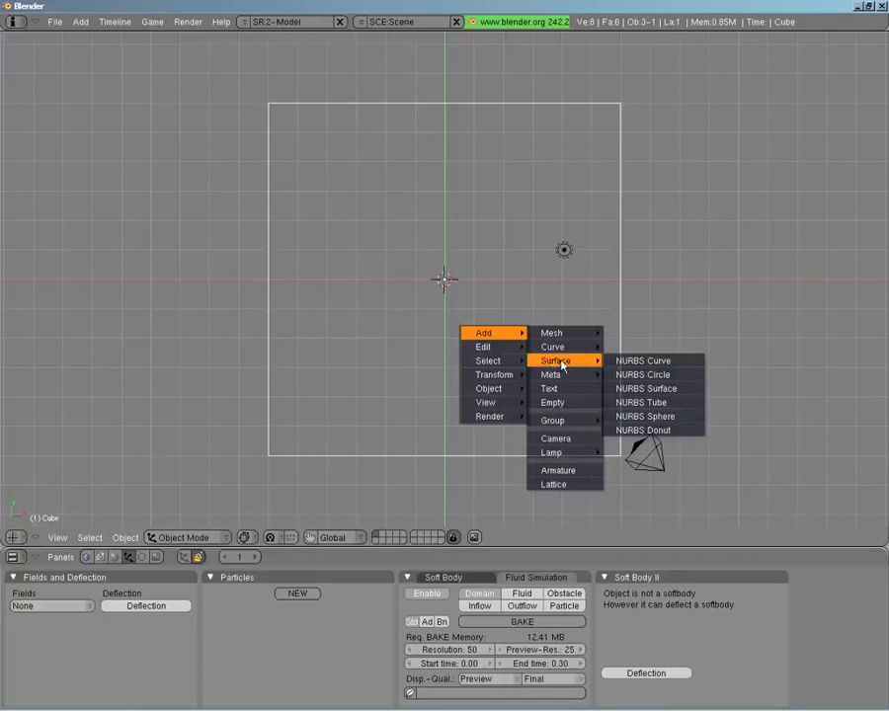
mouse_move(554, 332)
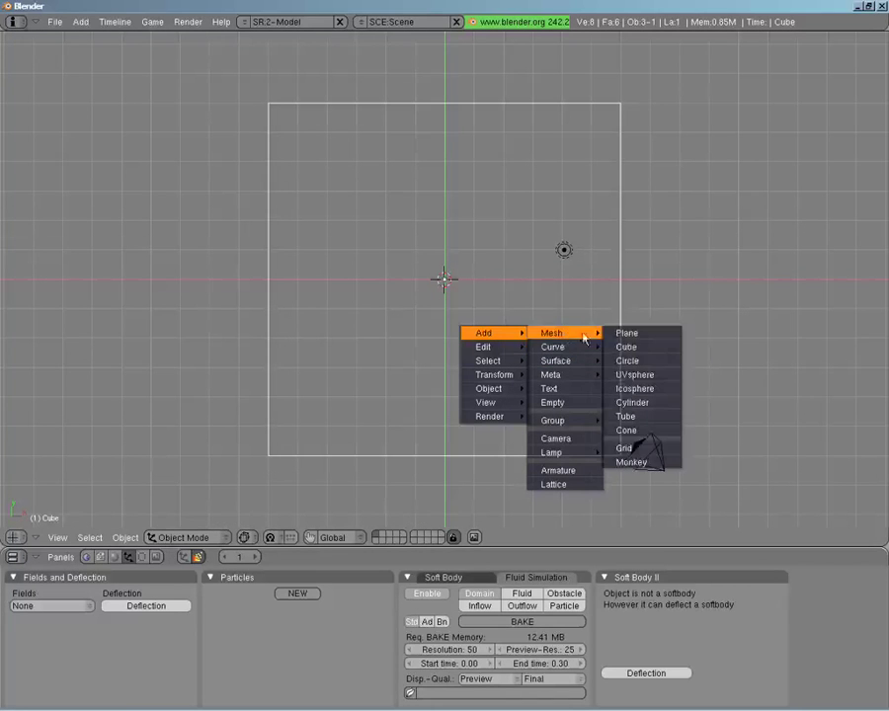
left_click(632, 388)
left_click(620, 385)
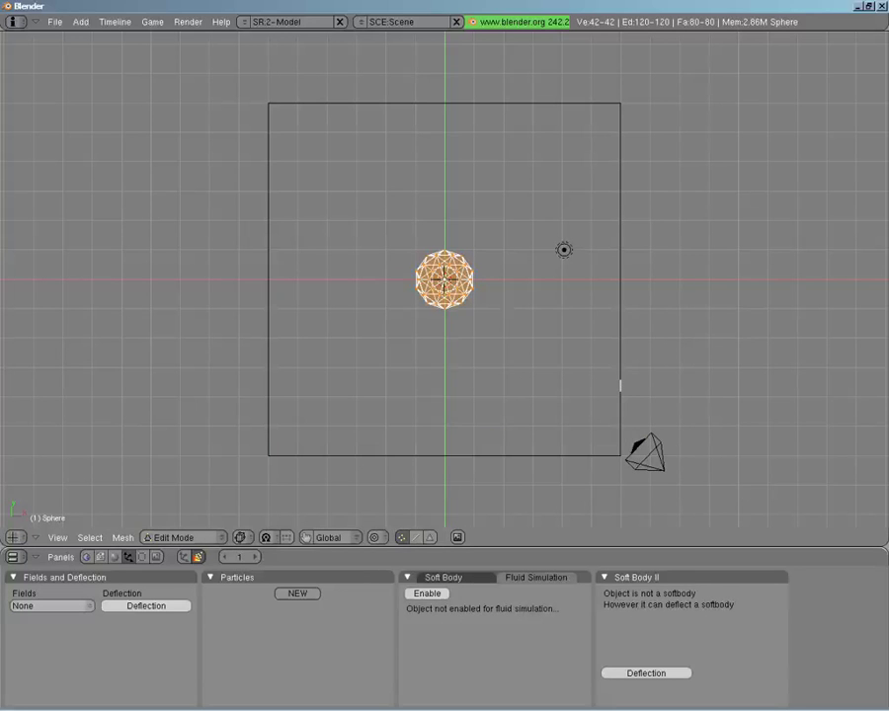
key("Tab")
Raise the icosphere about 4 units along the Z axis into the upper part of the domain cube.
key("KP_1")
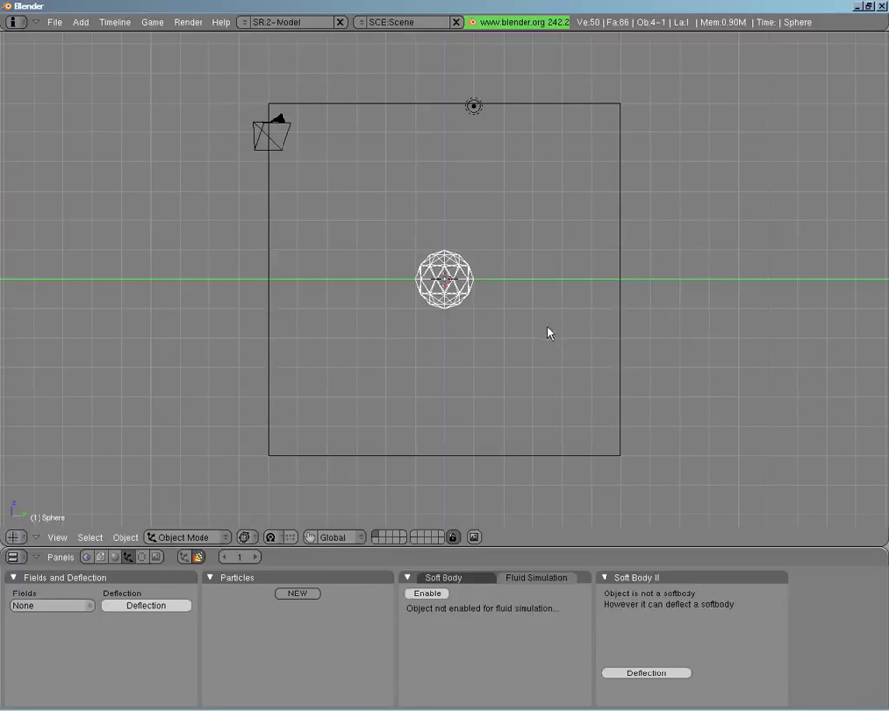
key("g")
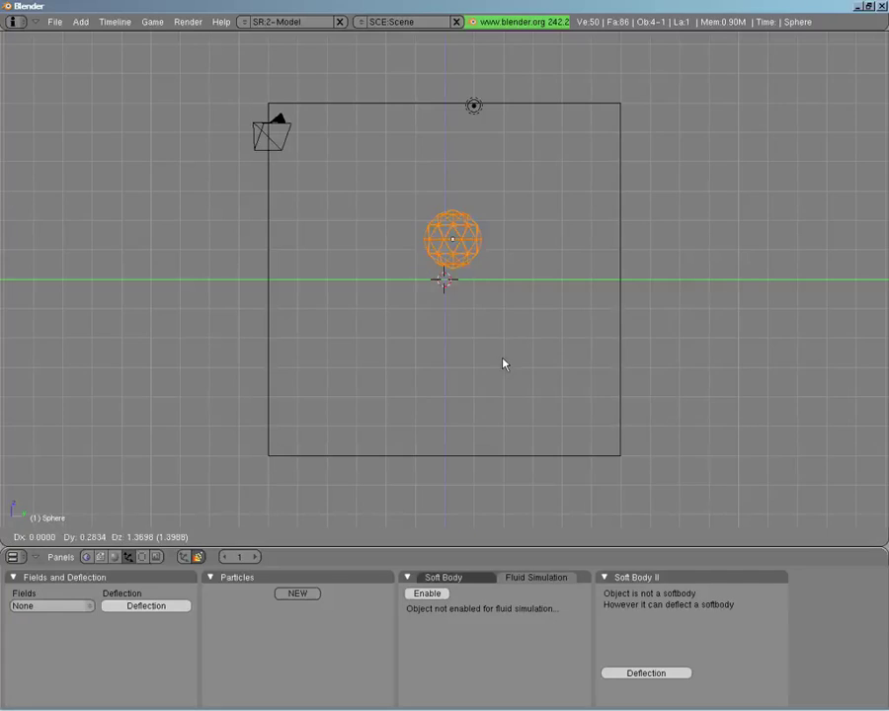
key("z")
key("Return")
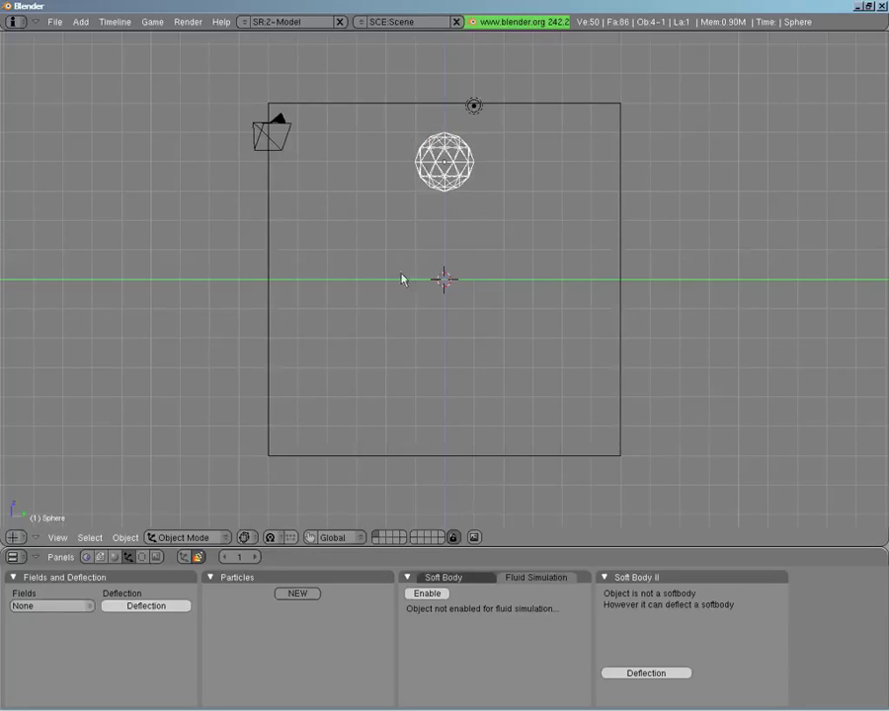
Enable fluid simulation on the icosphere and set its type to Fluid.
middle_click_drag(403, 278, 433, 357)
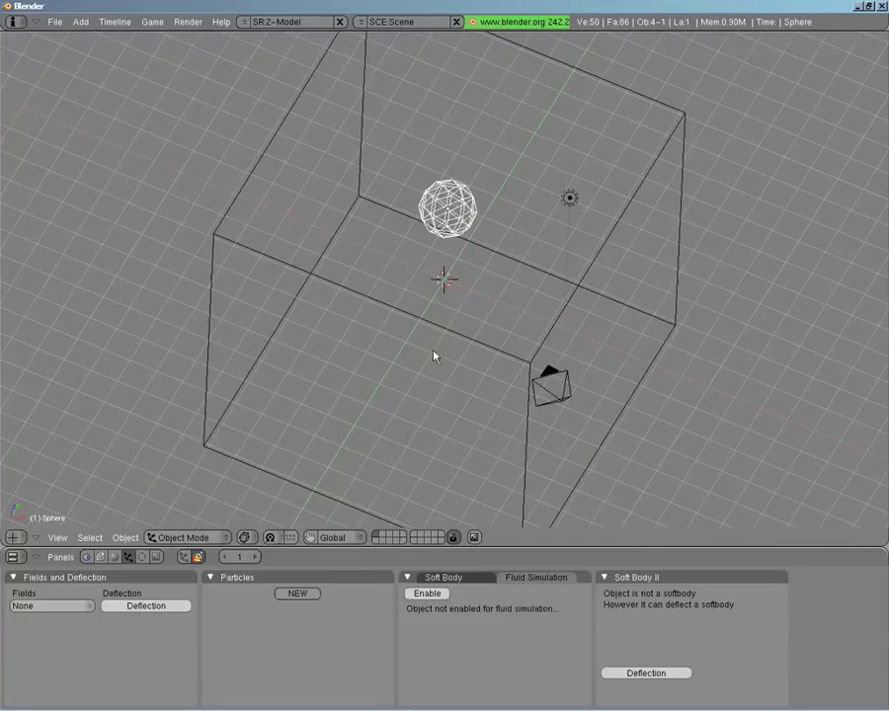
middle_click_drag(482, 208, 525, 247)
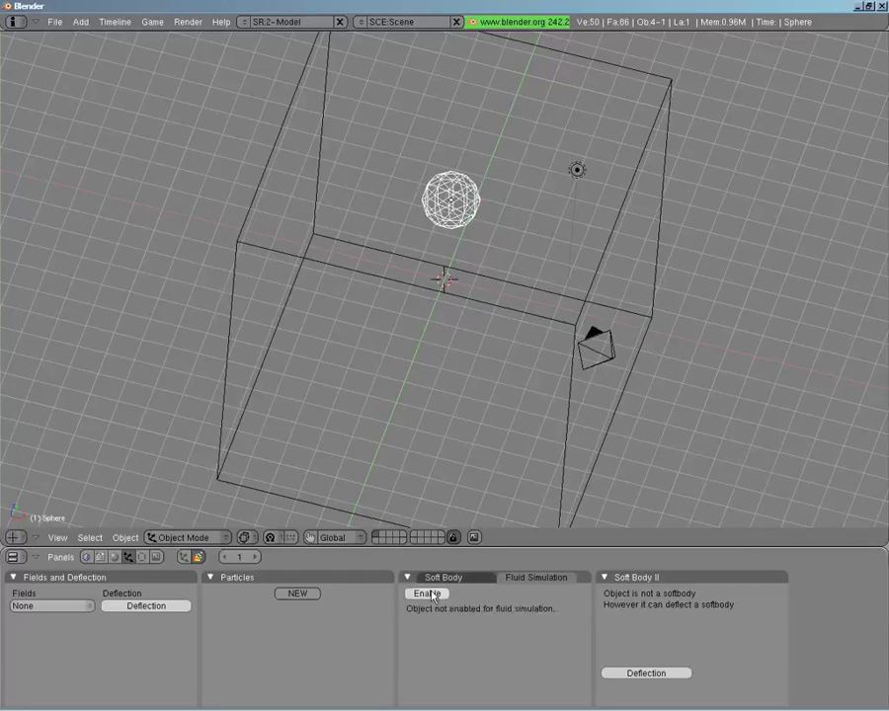
left_click(431, 593)
left_click(521, 594)
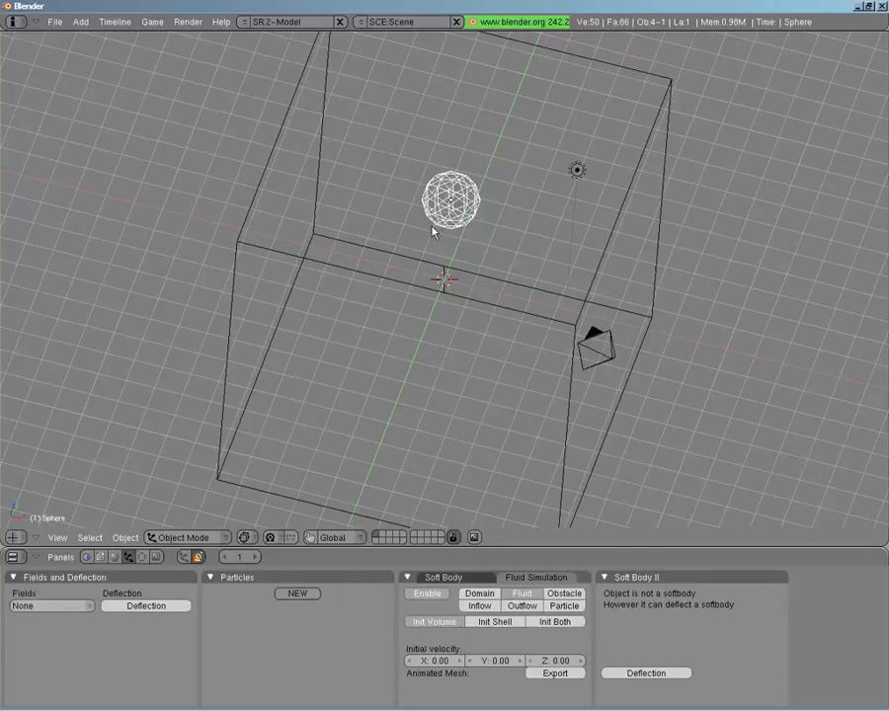
Select the domain cube and browse to the f:\anim\cmivfx\rec-sims\ folder for its baked simulation files.
middle_click_drag(472, 238, 453, 173)
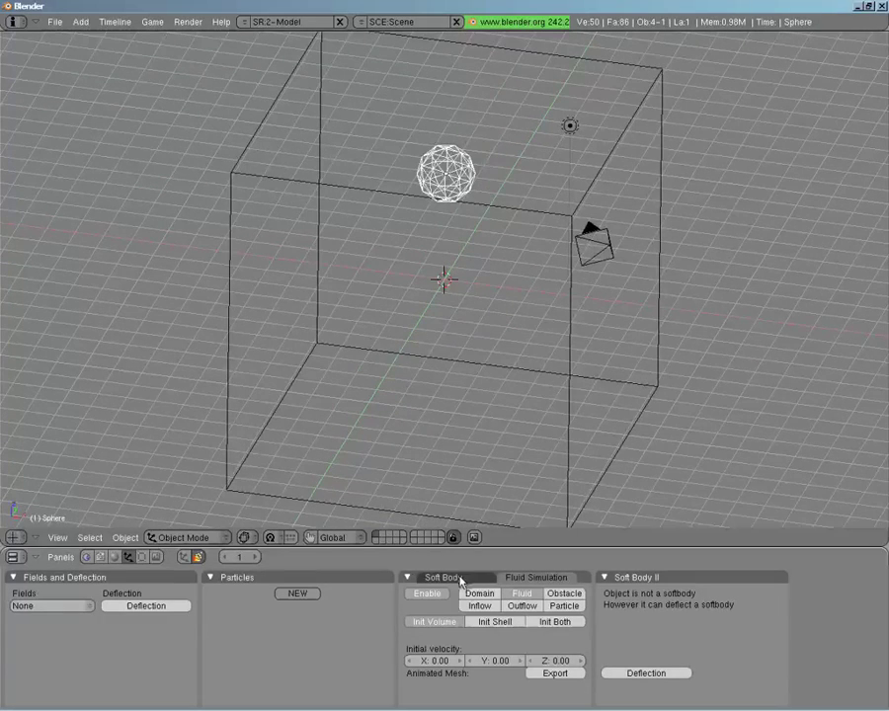
middle_click_drag(527, 218, 505, 317)
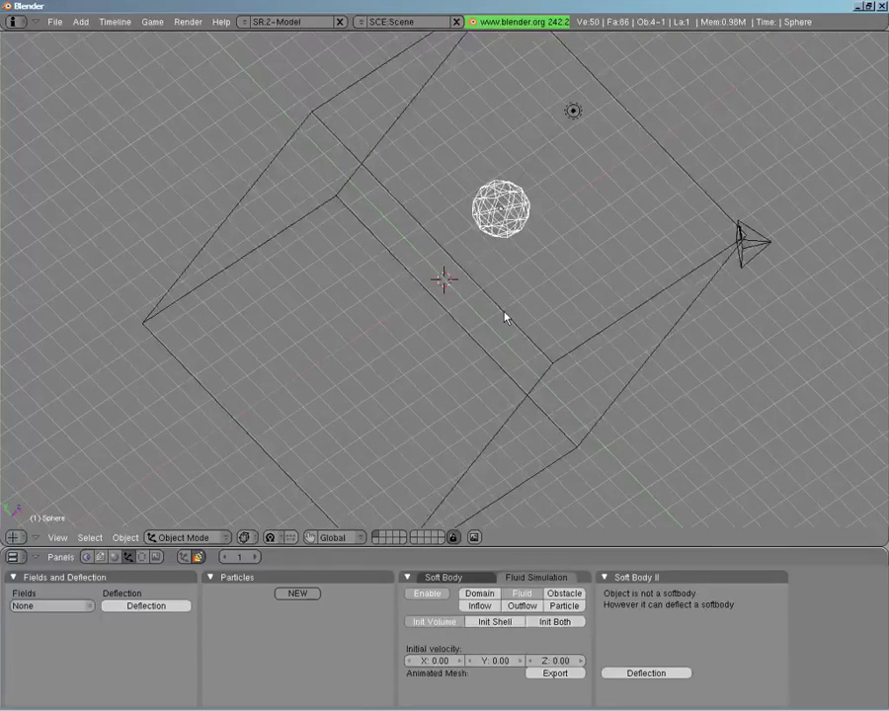
right_click(505, 315)
right_click(502, 254)
middle_click_drag(641, 294, 532, 323)
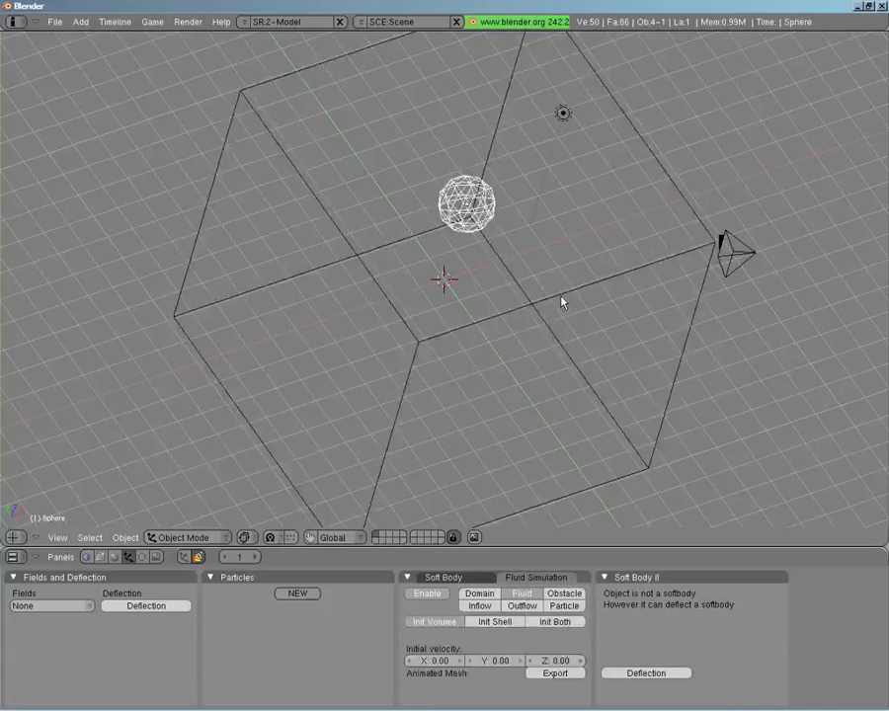
right_click(568, 295)
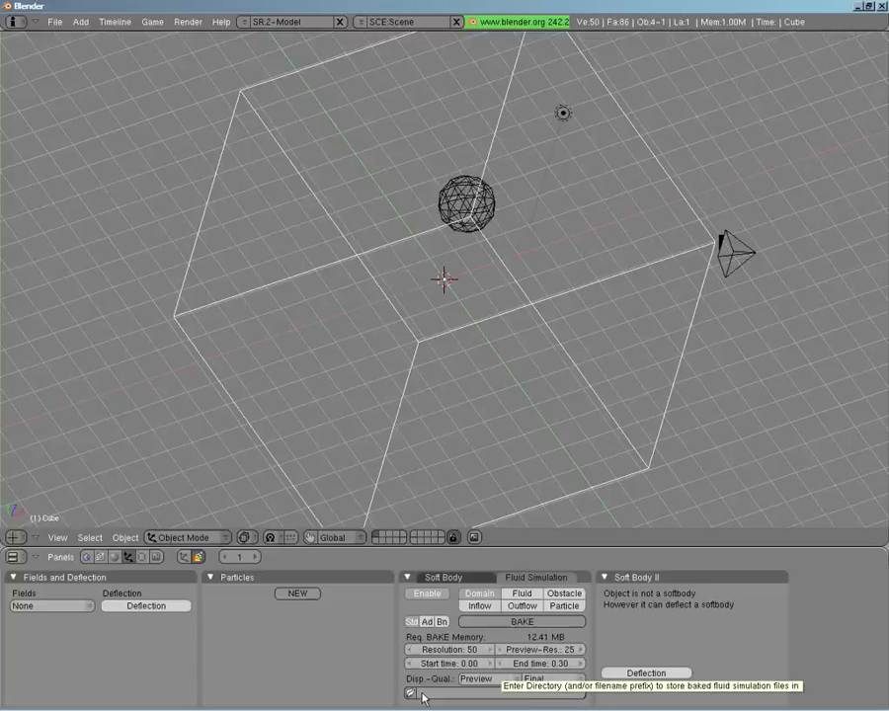
left_click(419, 695)
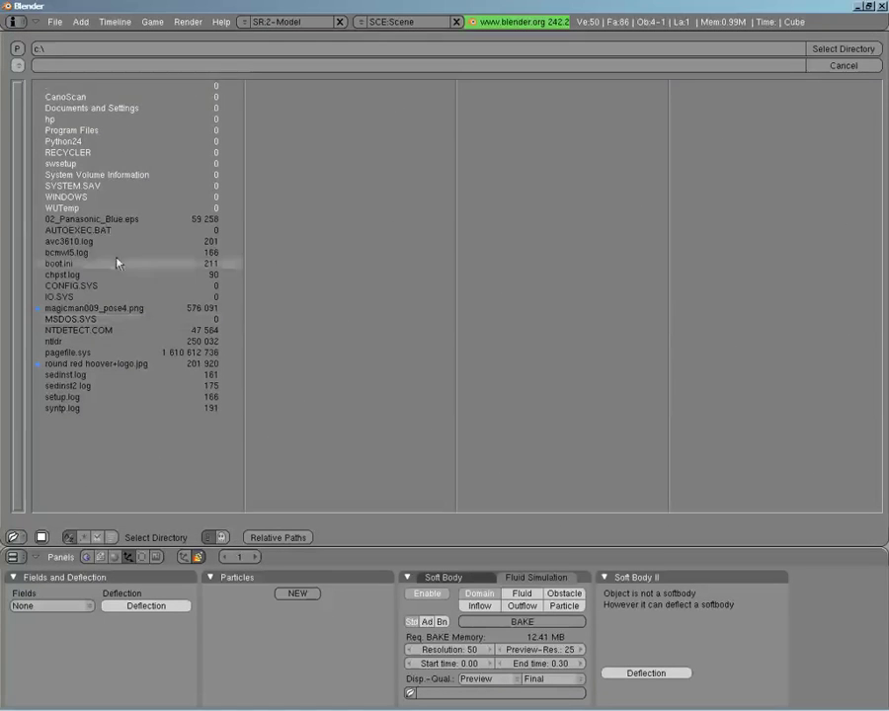
left_click(16, 65)
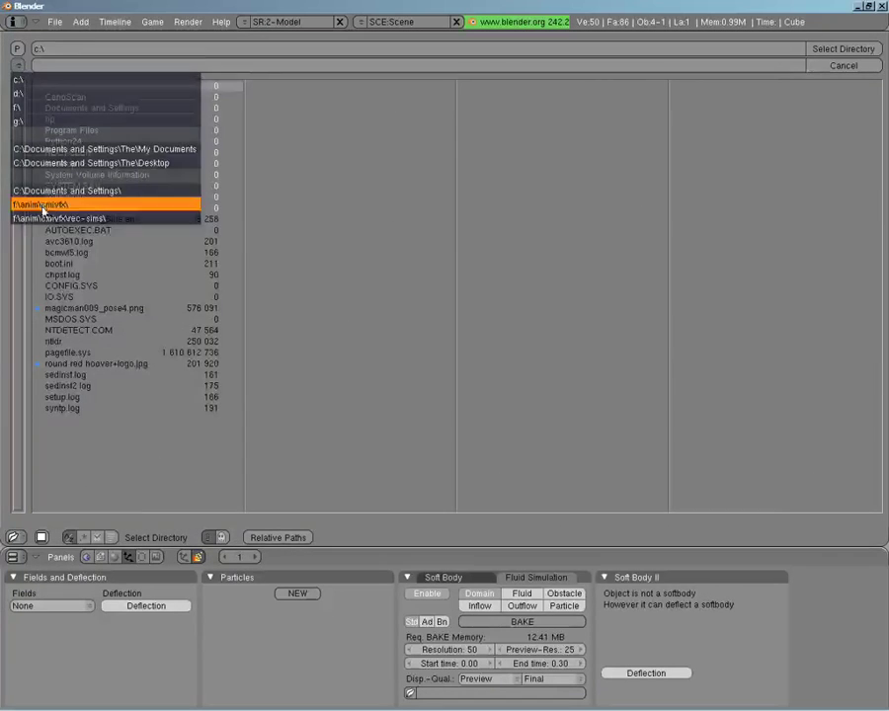
left_click(42, 217)
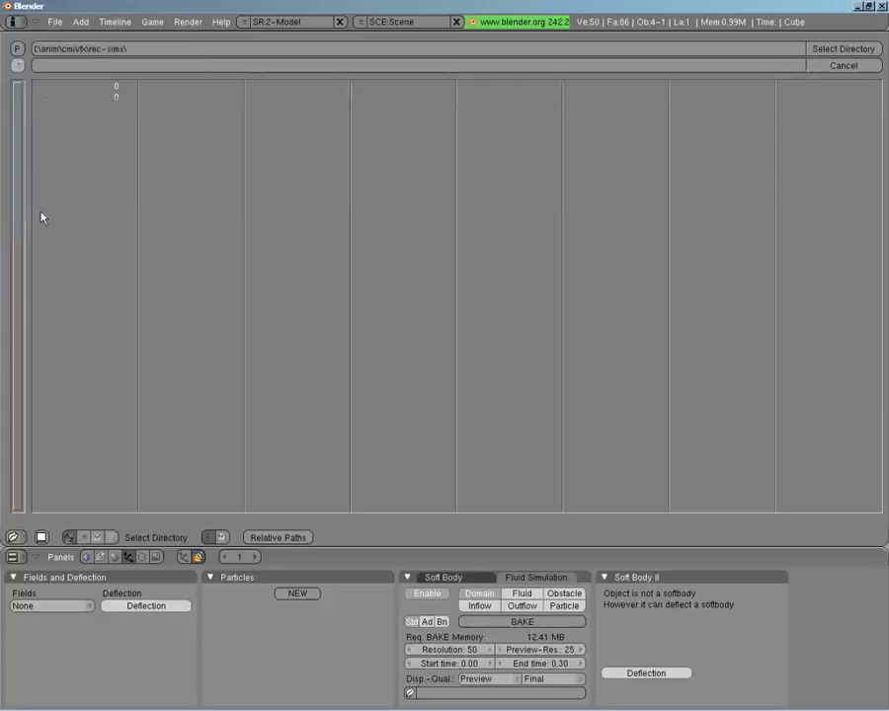
Create a chapter_01-sim folder inside rec-sims and choose it as the domain's bake directory.
left_click(118, 66)
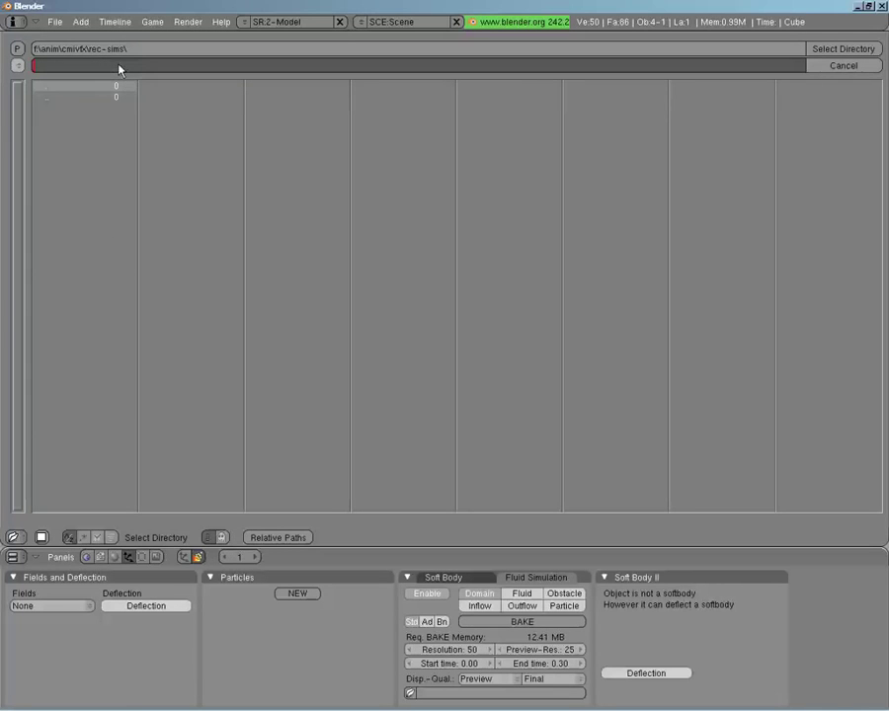
left_click(135, 52)
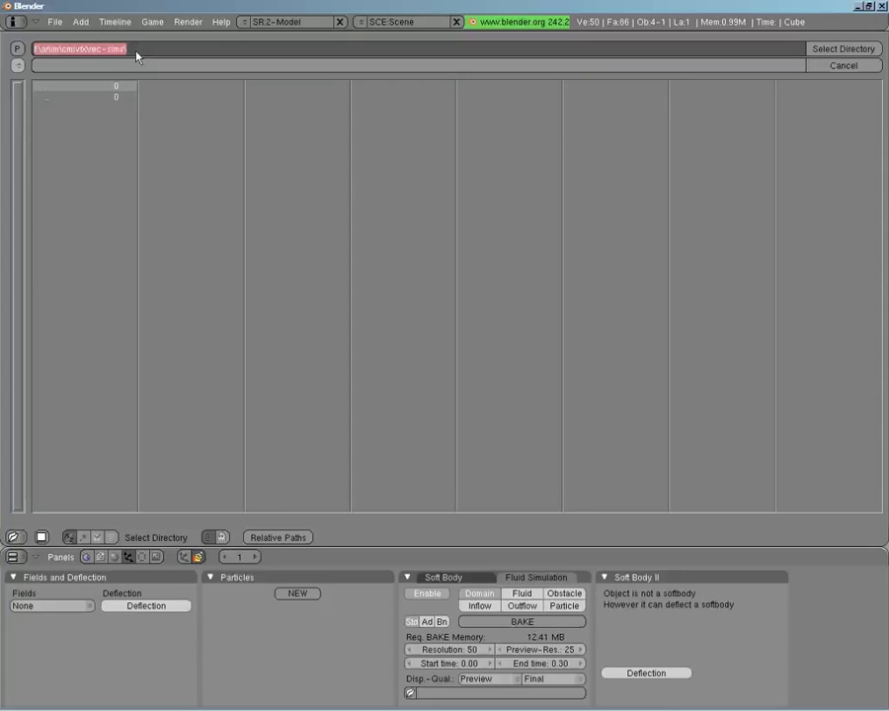
left_click(136, 54)
type("chapt")
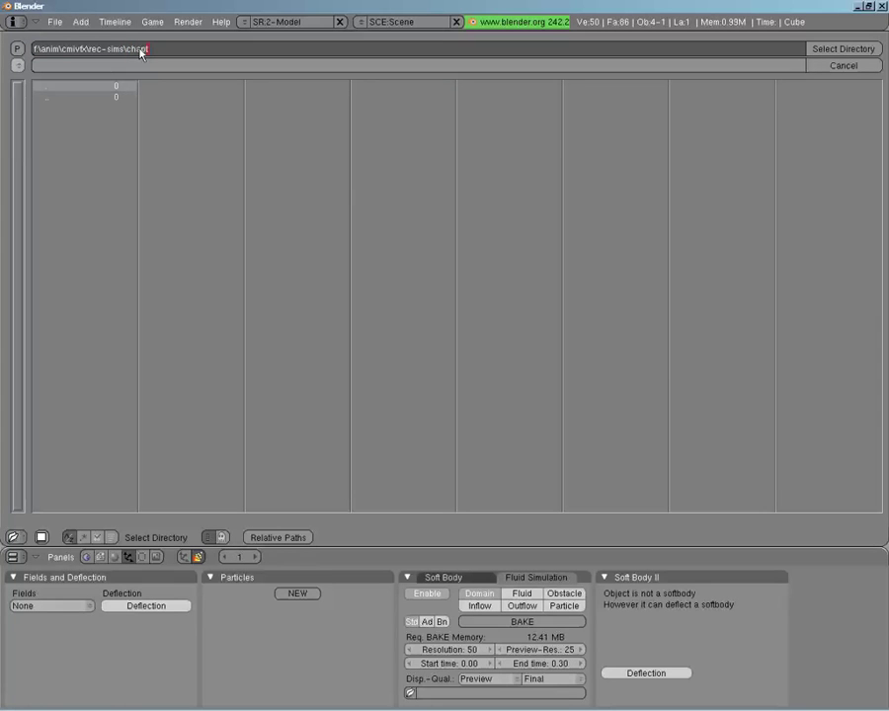
type("er")
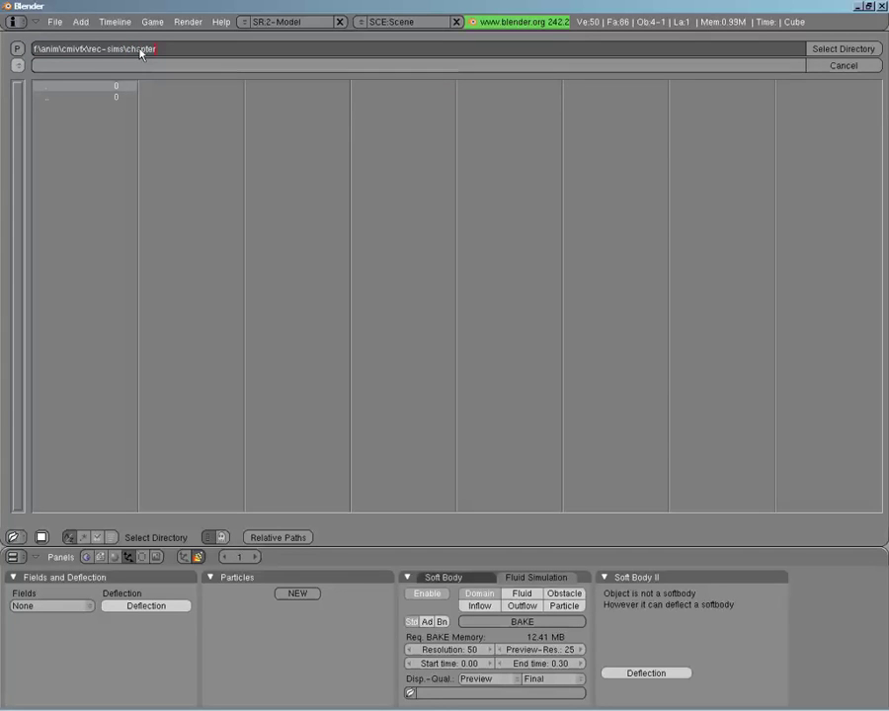
type("_01-si")
type("m")
key("Return")
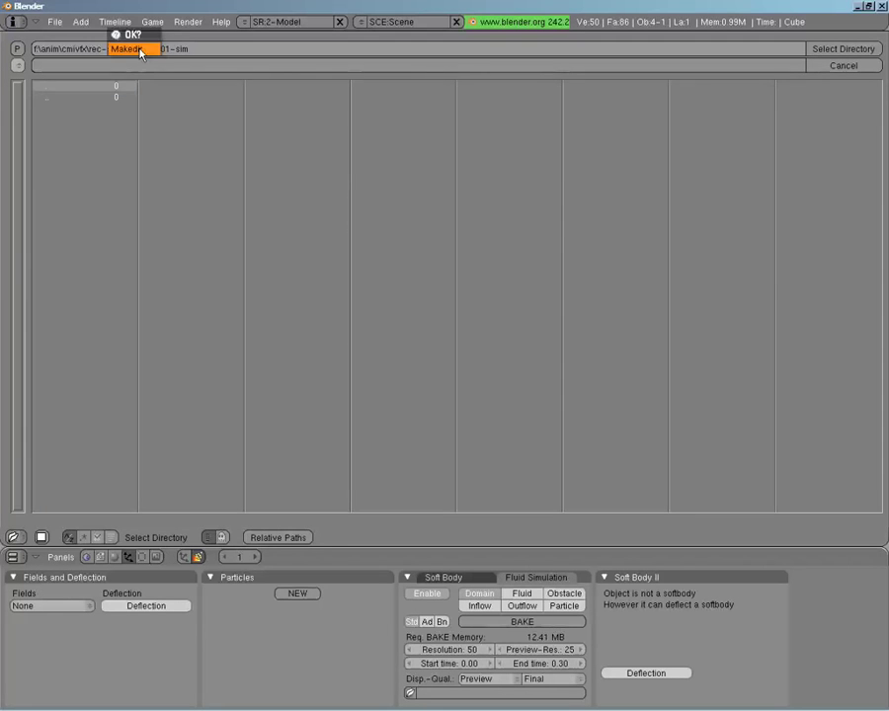
left_click(139, 53)
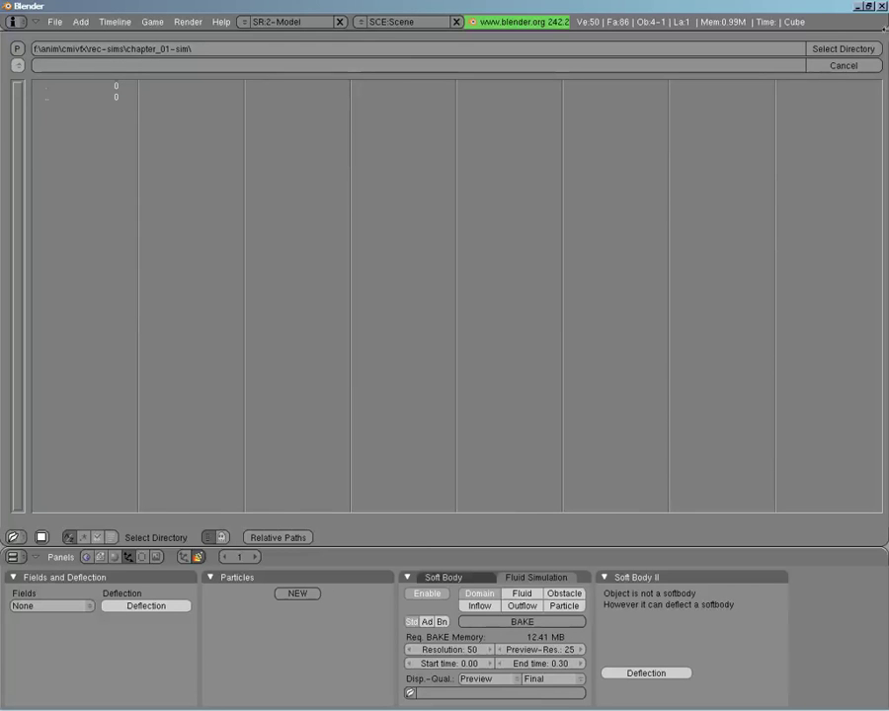
left_click(833, 48)
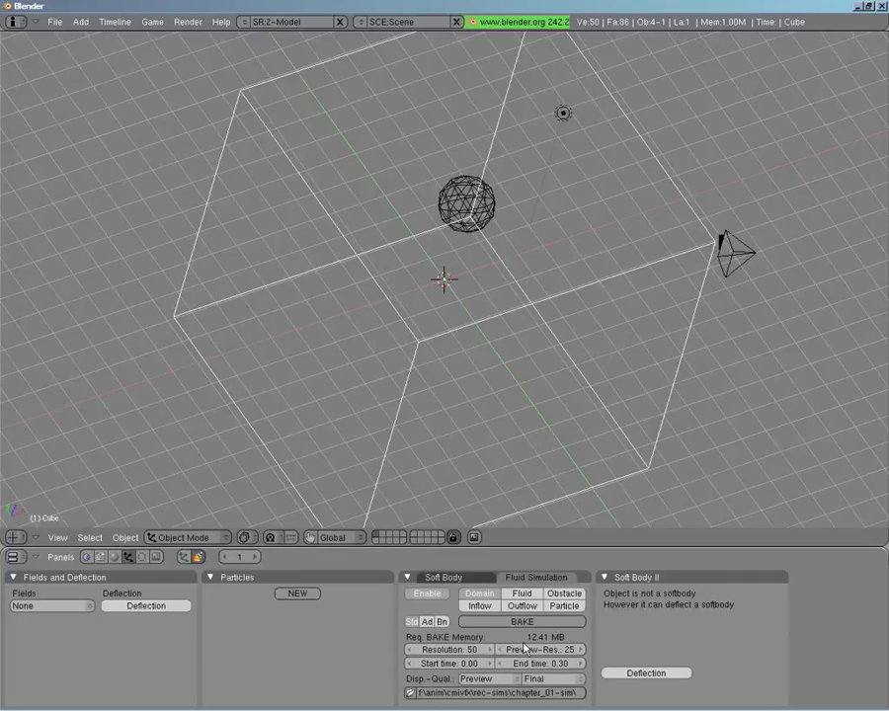
Try the Final display quality for the domain in the viewport and return it to Preview.
mouse_move(465, 246)
middle_mouse_down()
mouse_move(456, 220)
mouse_move(456, 228)
middle_mouse_up()
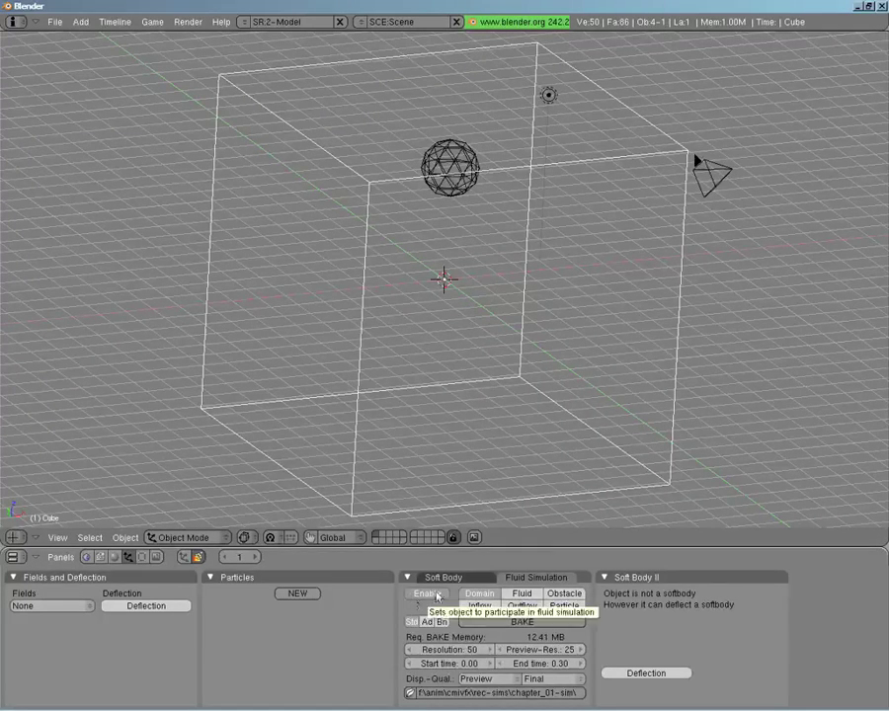
left_click(488, 682)
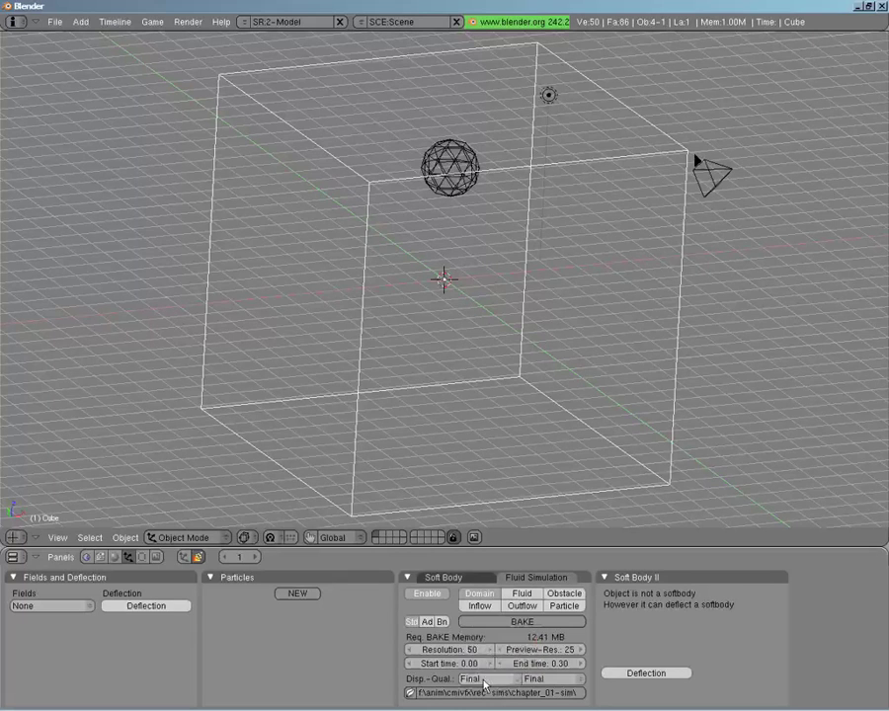
left_click(484, 679)
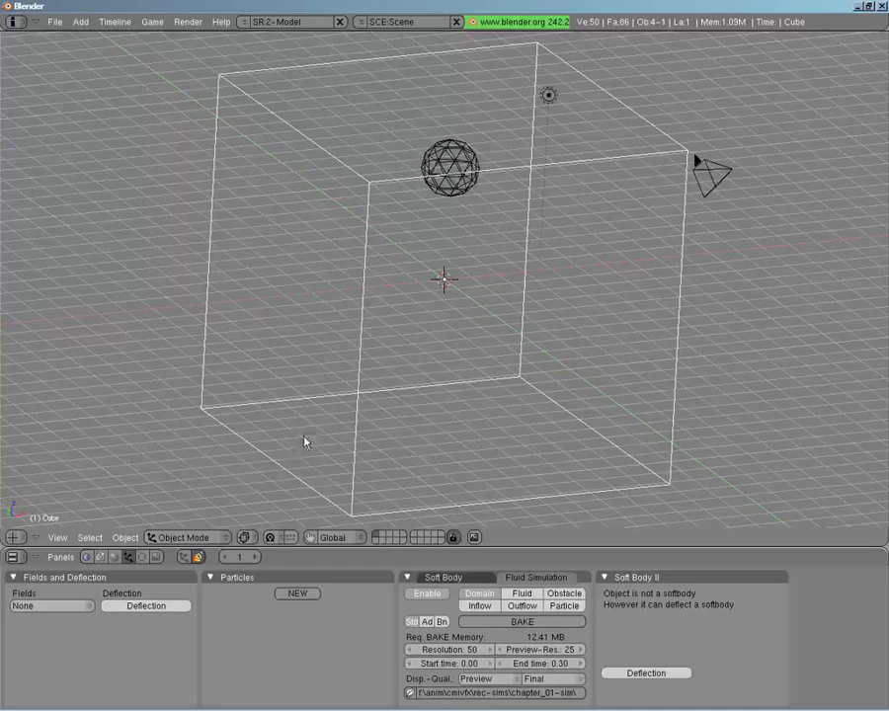
Set the scene's render size to 1280 by 720 pixels.
left_click(157, 559)
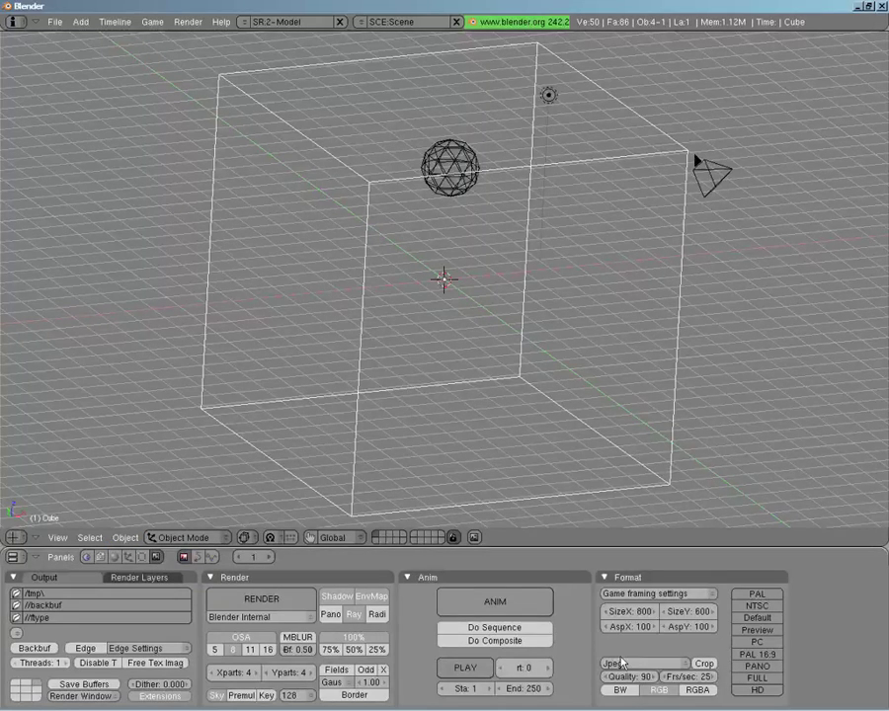
left_click(522, 689)
key("Return")
left_click(619, 614)
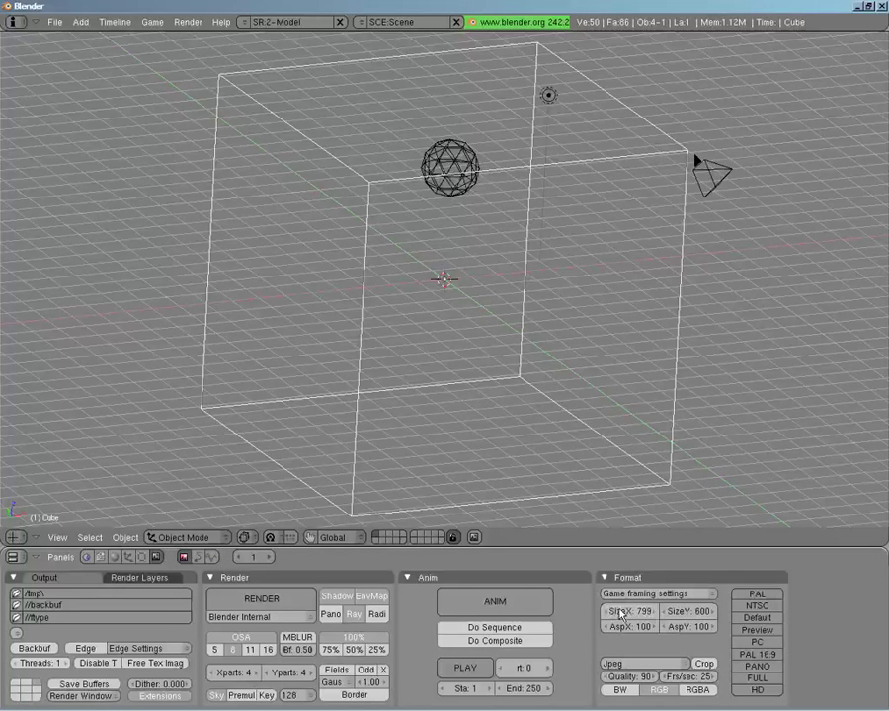
left_click(649, 614)
left_click(638, 614)
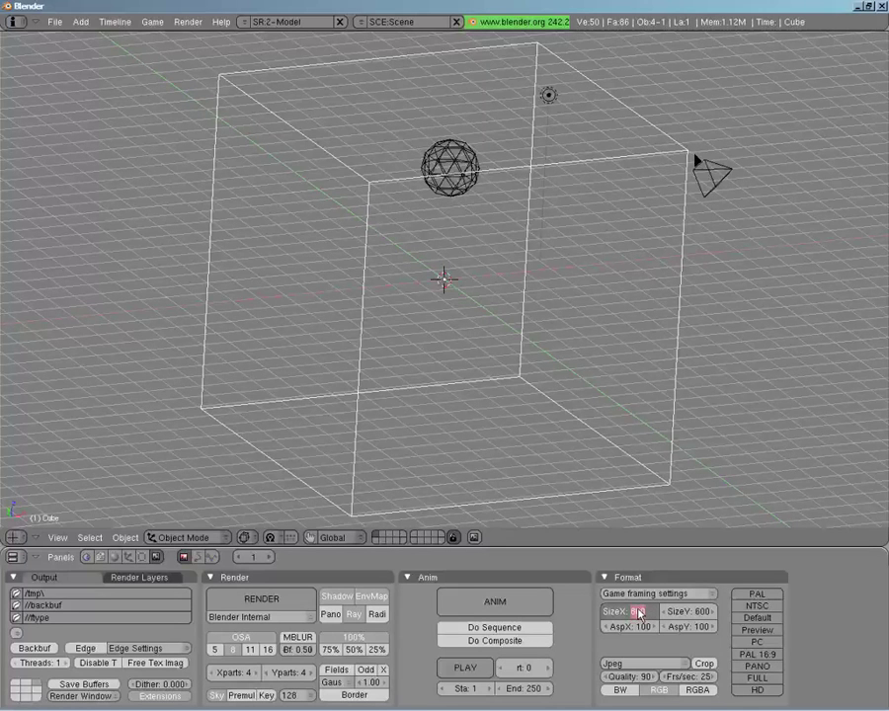
type("1280")
key("Tab")
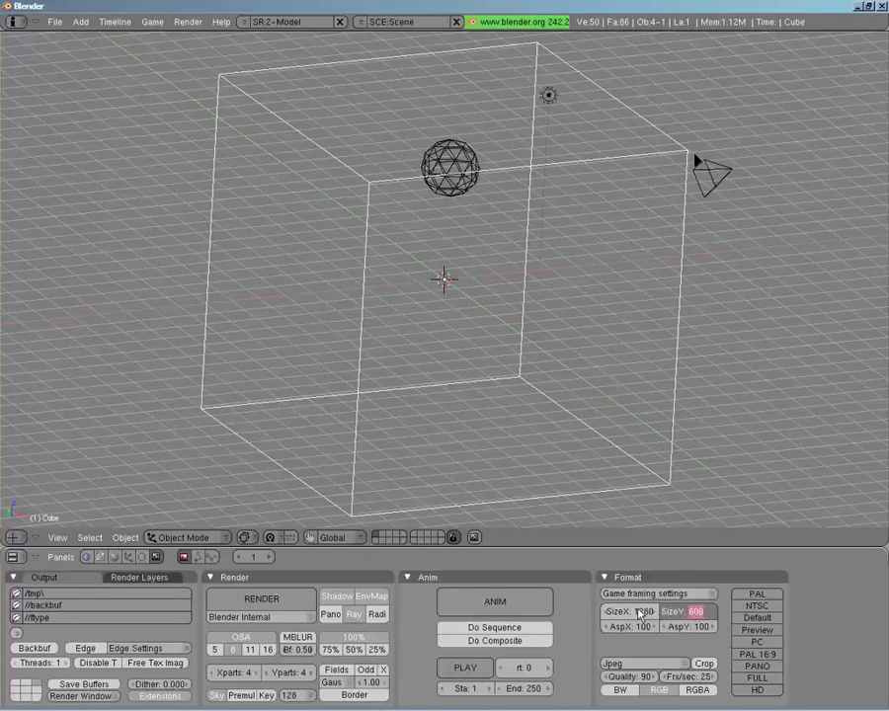
type("720")
key("Return")
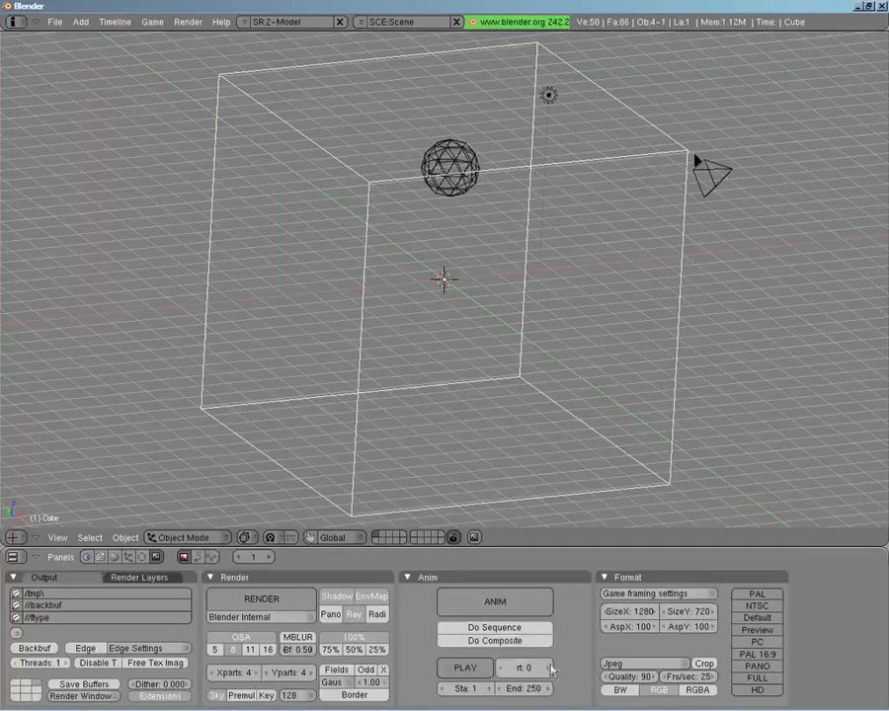
Set the scene's frame rate to 24 frames per second and the animation's end frame to 96.
left_click(524, 690)
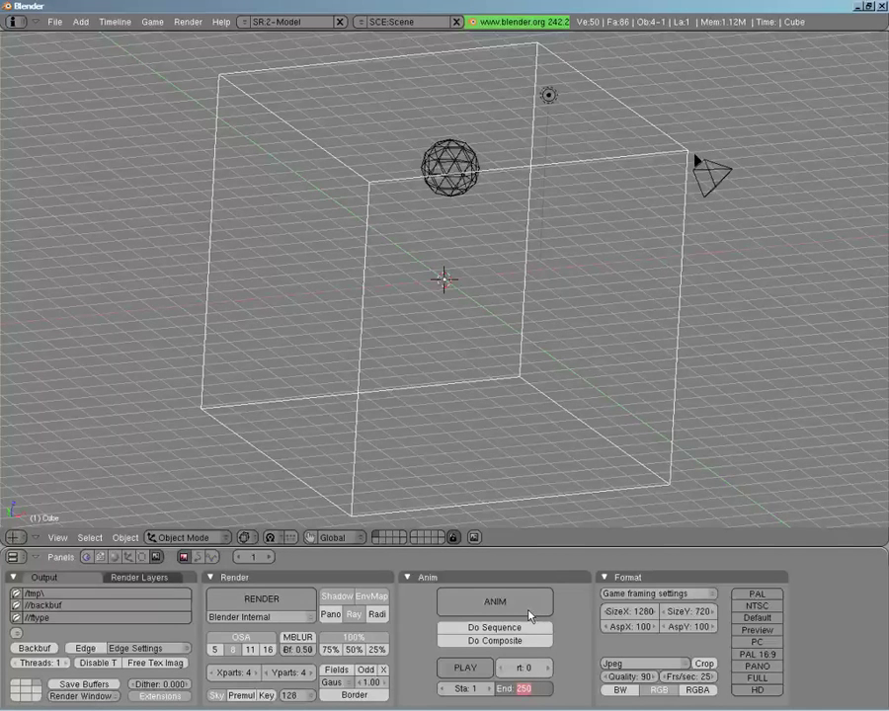
key("Return")
left_click(666, 678)
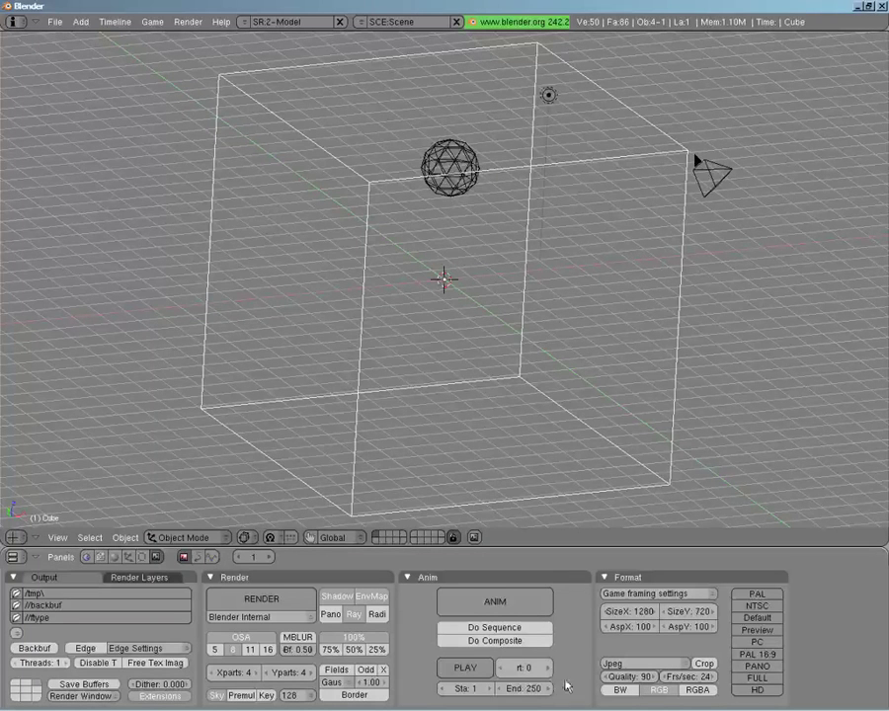
left_click(530, 693)
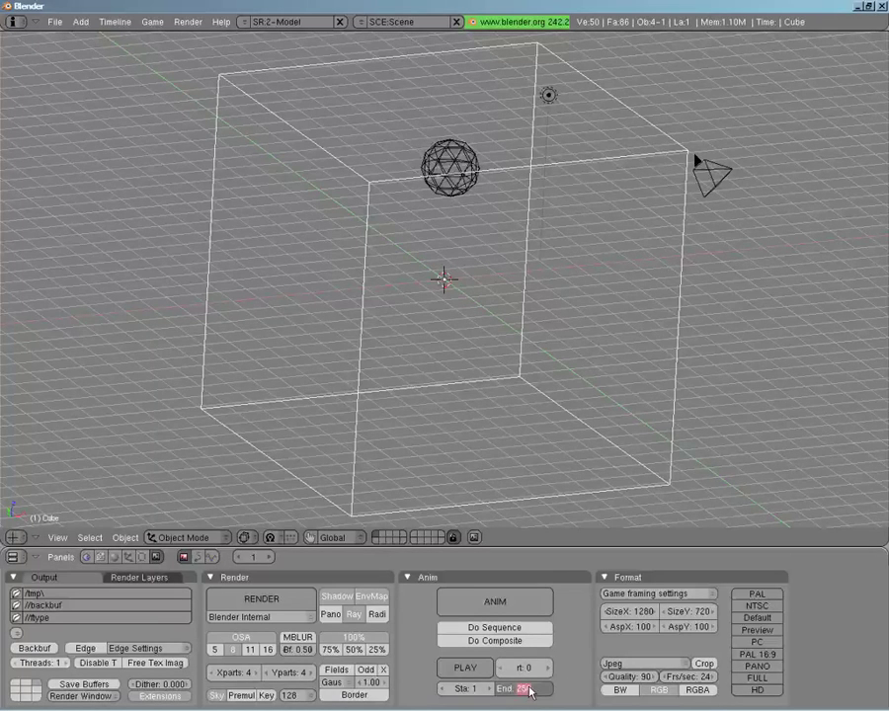
type("96")
key("Return")
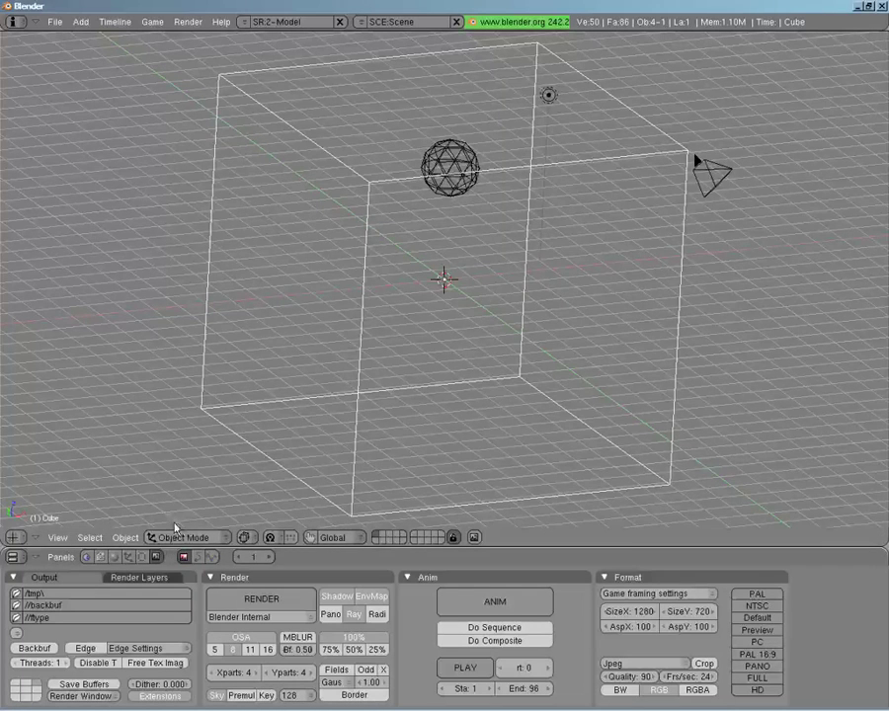
Set the fluid domain's simulation end time to 4.00 seconds.
left_click(128, 557)
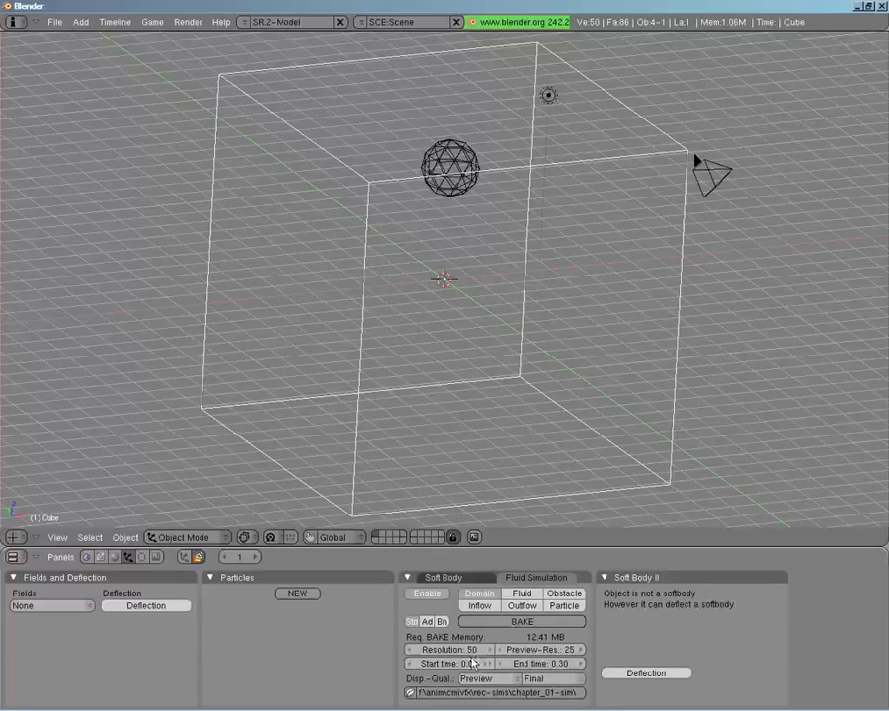
left_click(554, 668)
type("4")
key("Return")
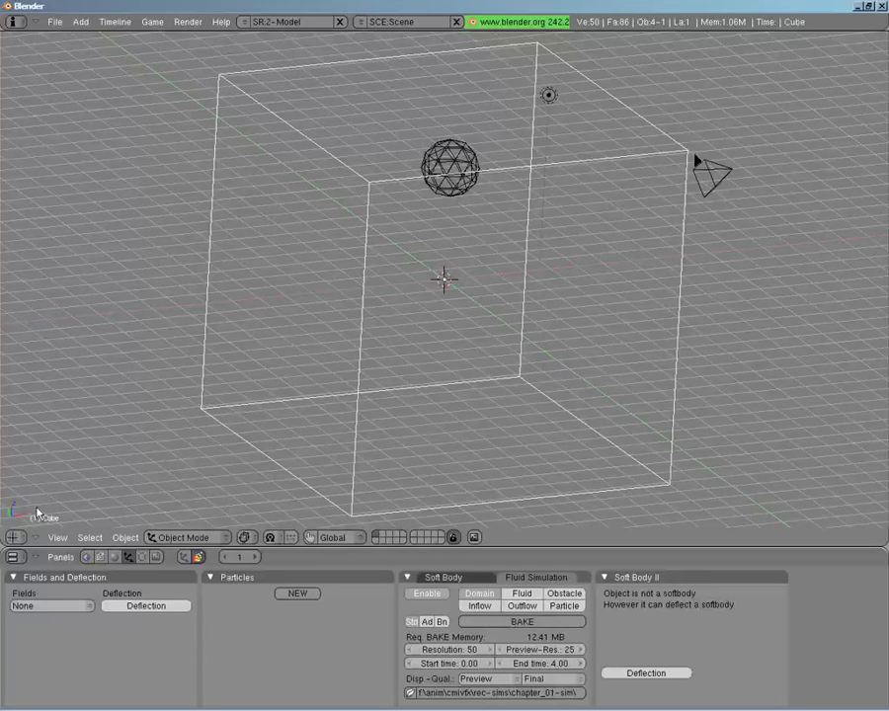
Split a narrow strip off the bottom of the 3D view, make it a Timeline, and briefly test playback.
right_click(4, 496)
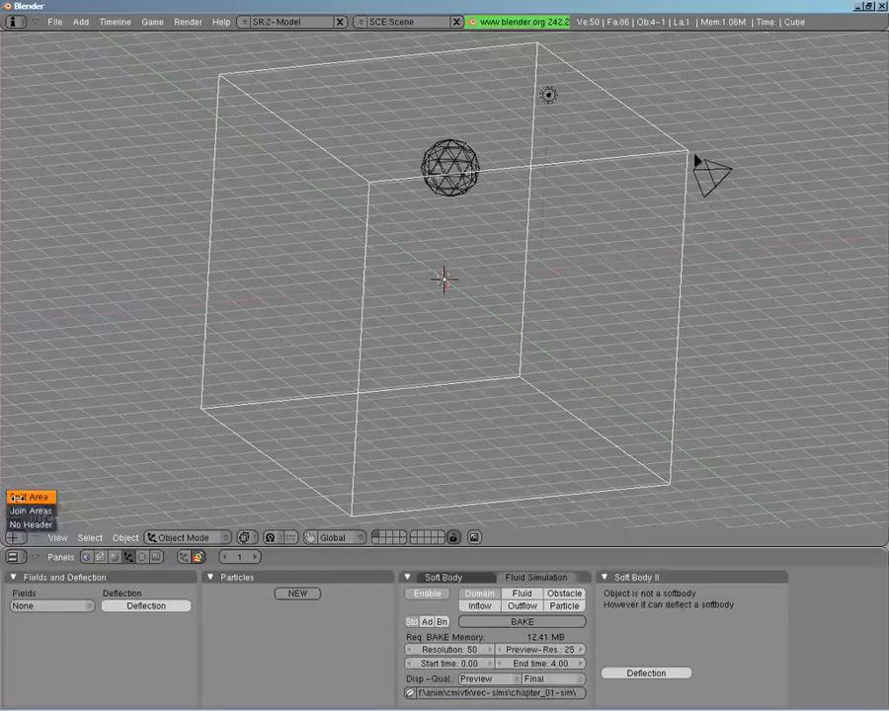
left_click(16, 497)
left_click(18, 489)
left_click(16, 537)
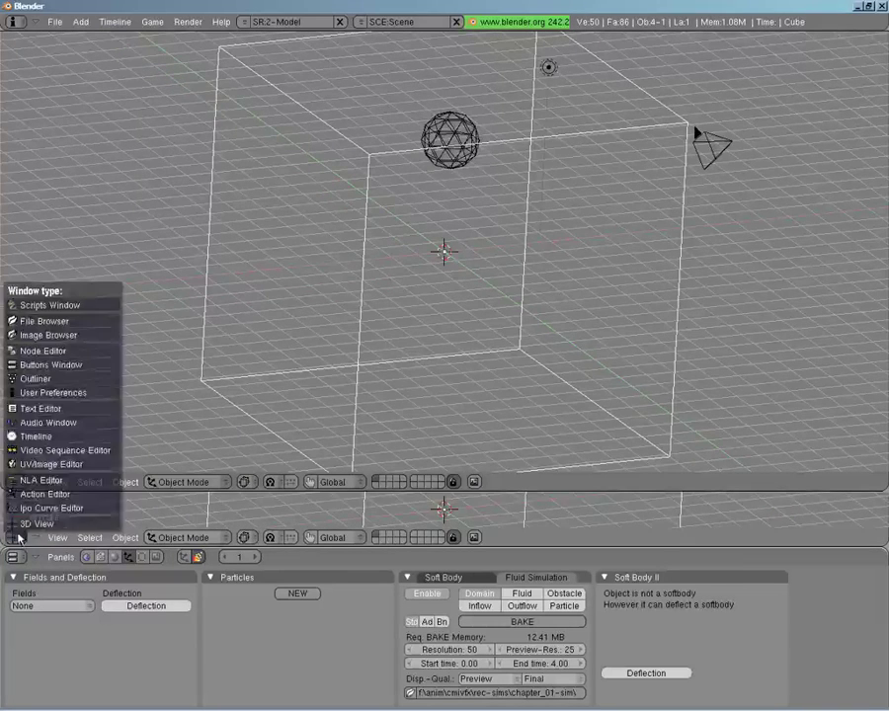
left_click(36, 435)
left_click_drag(115, 491, 115, 503)
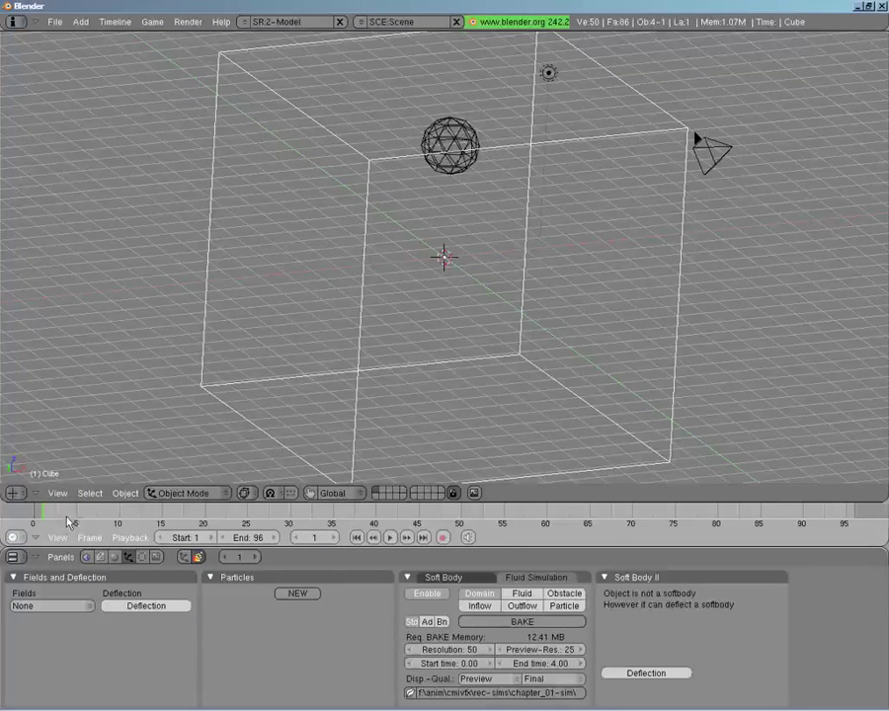
left_click(390, 537)
key("Escape")
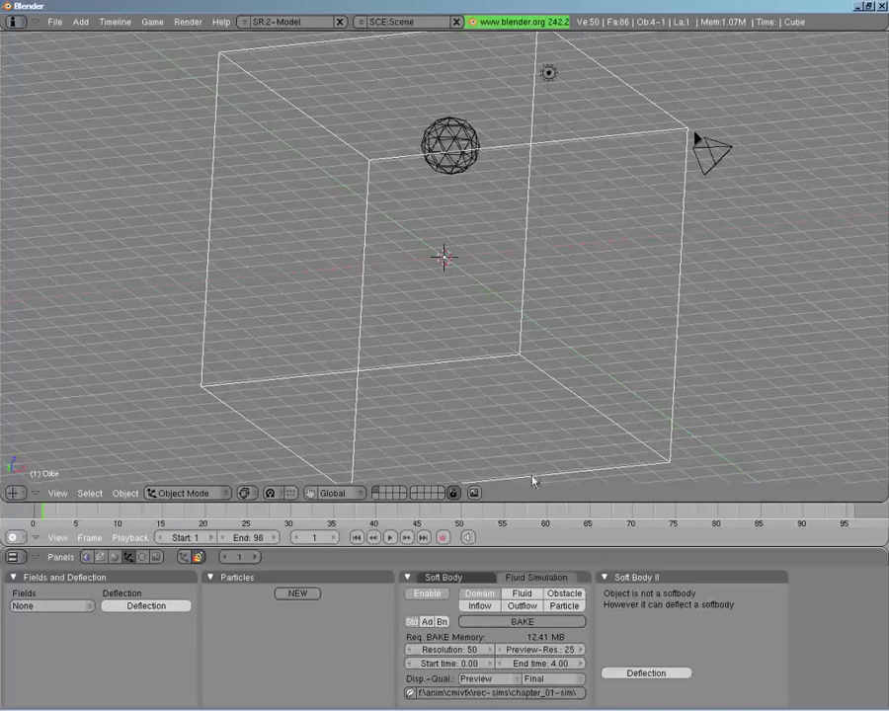
Bake the domain's fluid simulation, stop the bake partway, and scrub the timeline to check the baked frames.
left_click(517, 620)
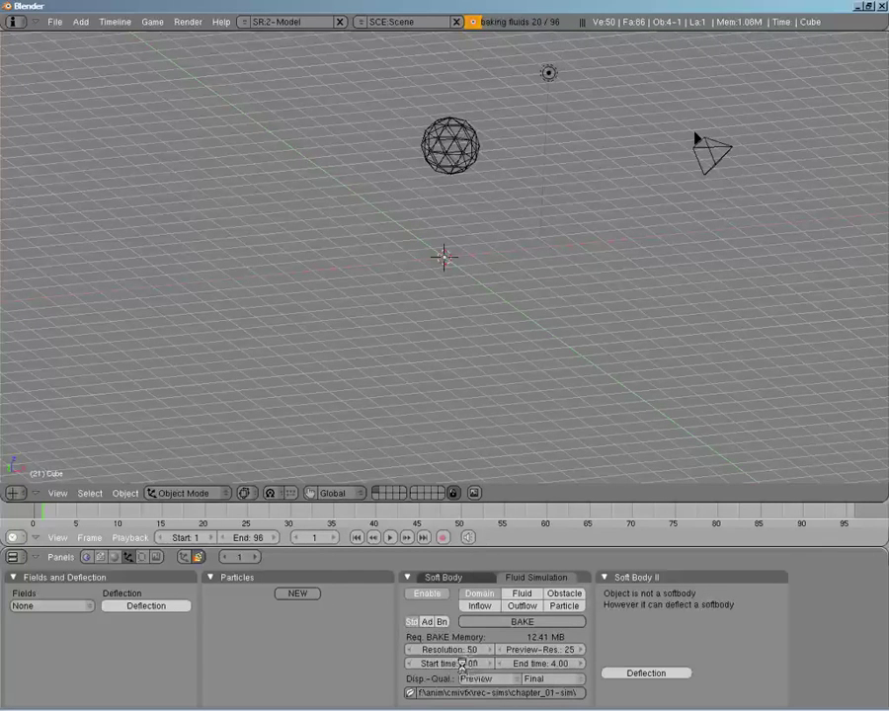
key("Escape")
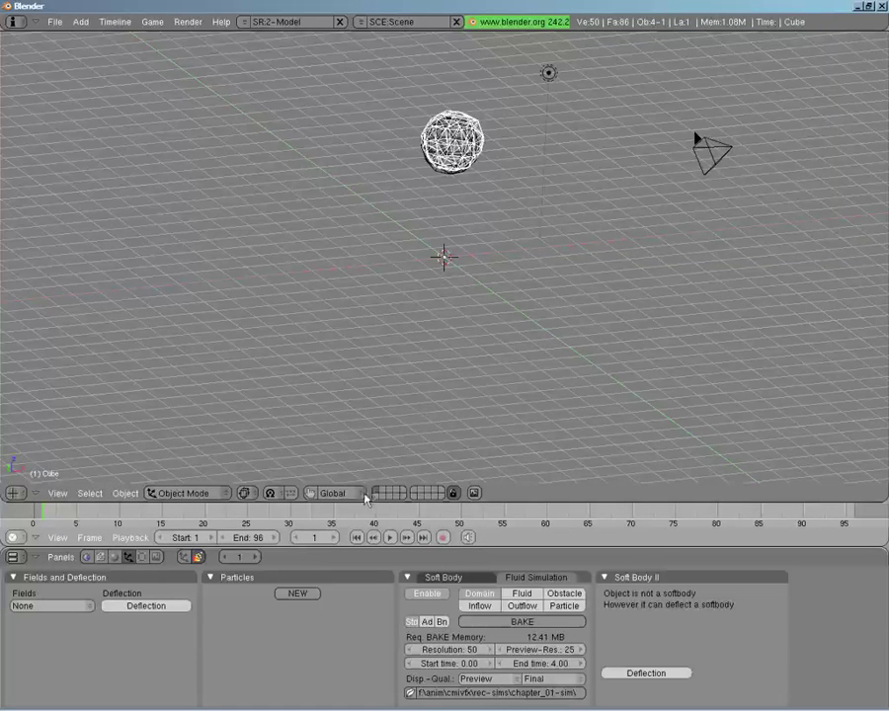
left_click_drag(62, 513, 46, 494)
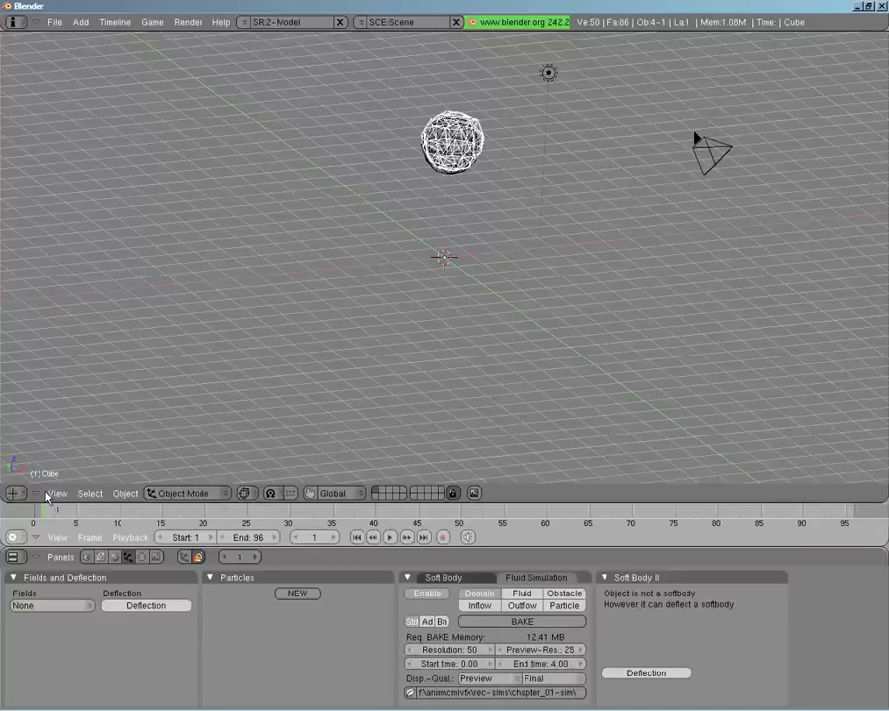
Set the domain's viewport display quality to Final and check the baked frames in solid shading.
left_click(482, 678)
left_click(472, 643)
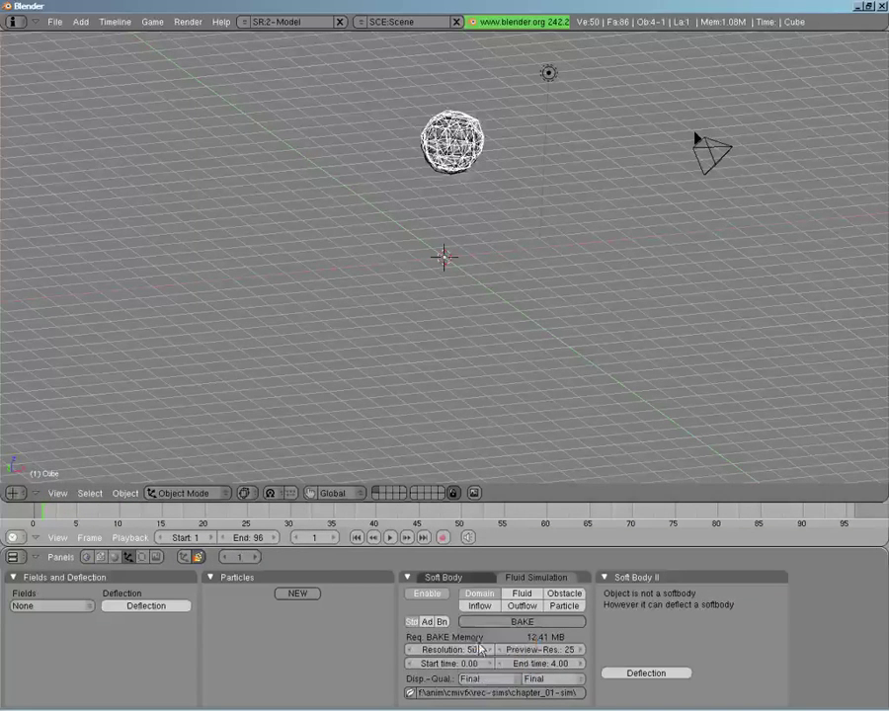
mouse_move(472, 167)
middle_mouse_down()
mouse_move(440, 218)
mouse_move(444, 256)
middle_mouse_up()
key("z")
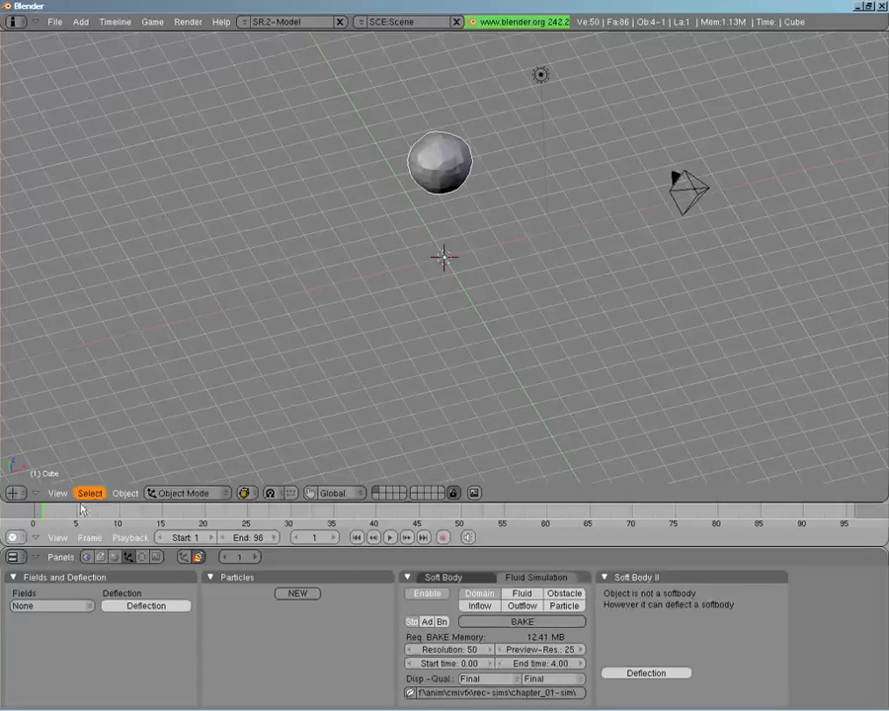
left_click_drag(45, 507, 300, 520)
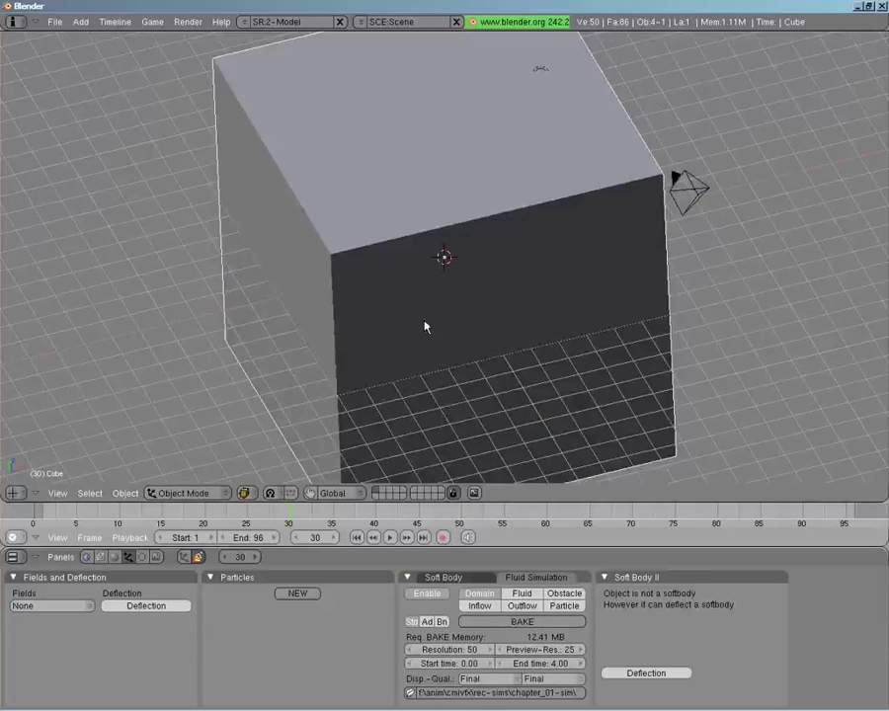
middle_click_drag(425, 323, 421, 435)
left_click_drag(299, 506, 135, 496)
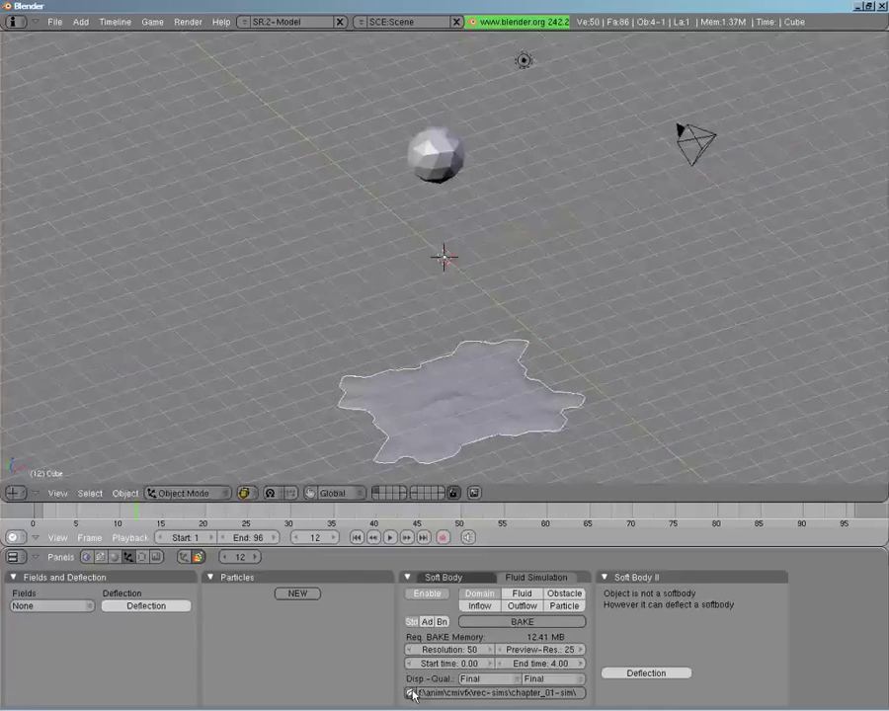
Browse the chapter_01-sim output directory to examine the baked fluid files, leaving the directory setting unchanged.
left_click(411, 693)
left_click(56, 97)
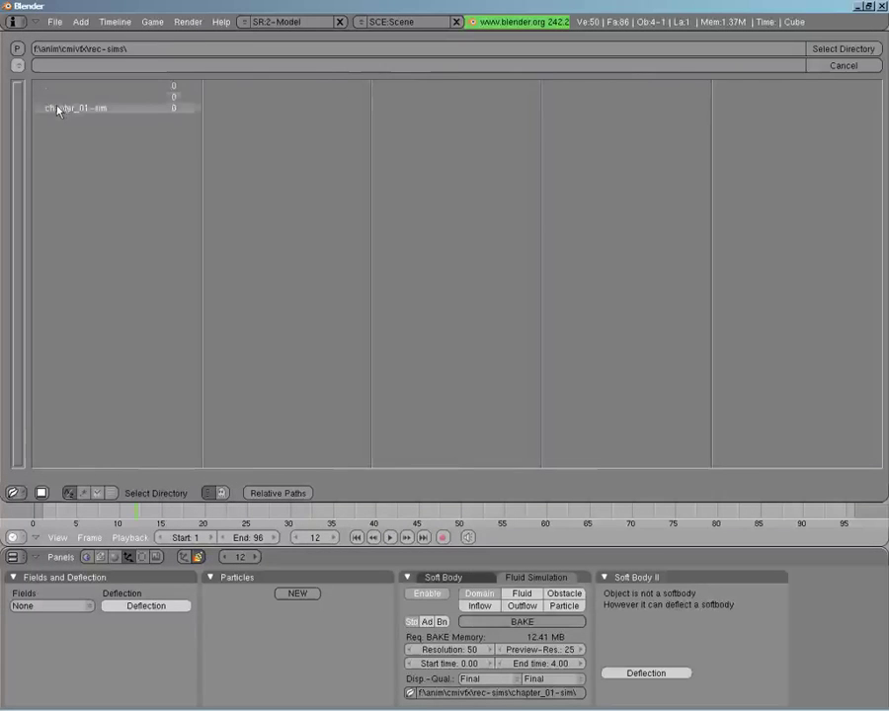
left_click(70, 107)
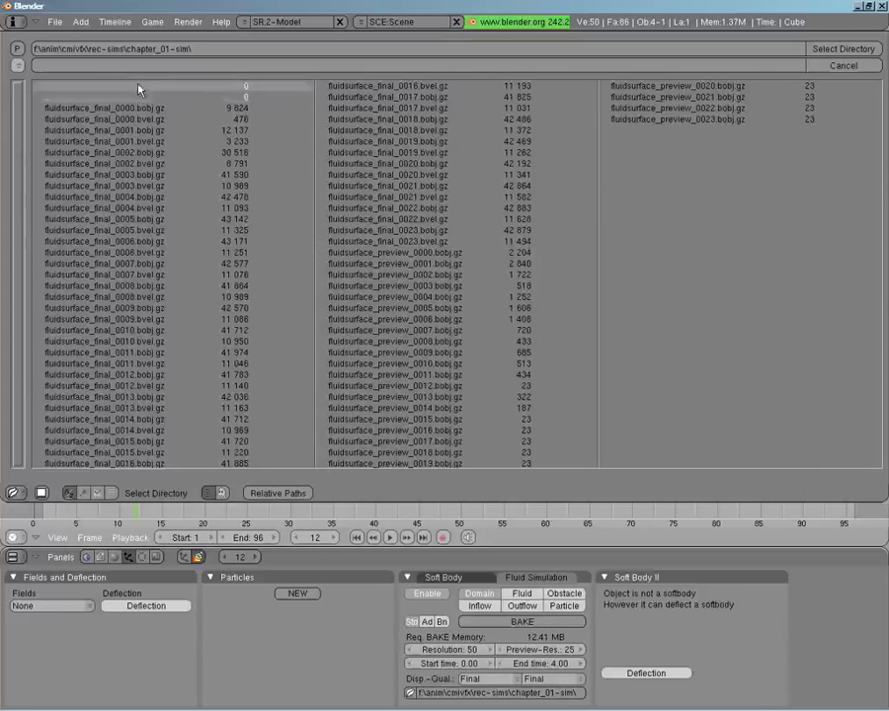
key("Escape")
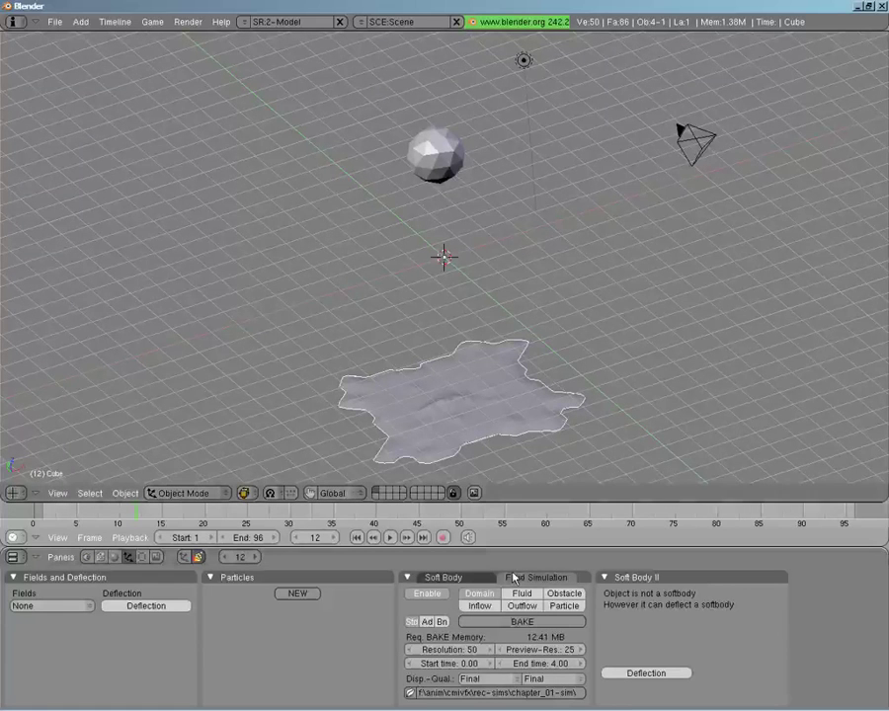
Compare the baked frames in Preview and Final display quality, ending with the viewport quality on Final.
left_click(485, 679)
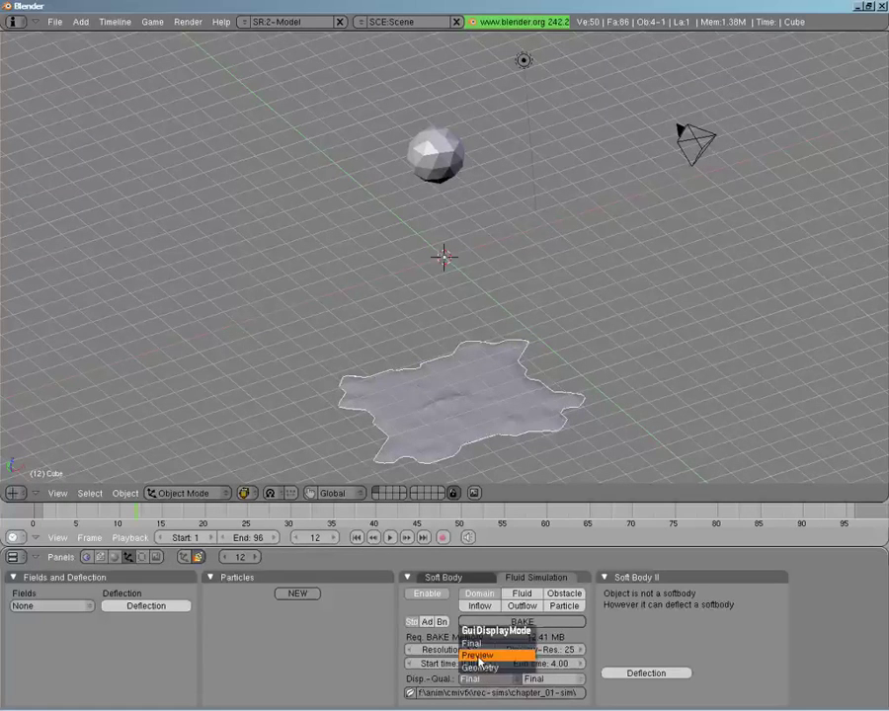
left_click(481, 657)
left_click_drag(179, 513, 125, 502)
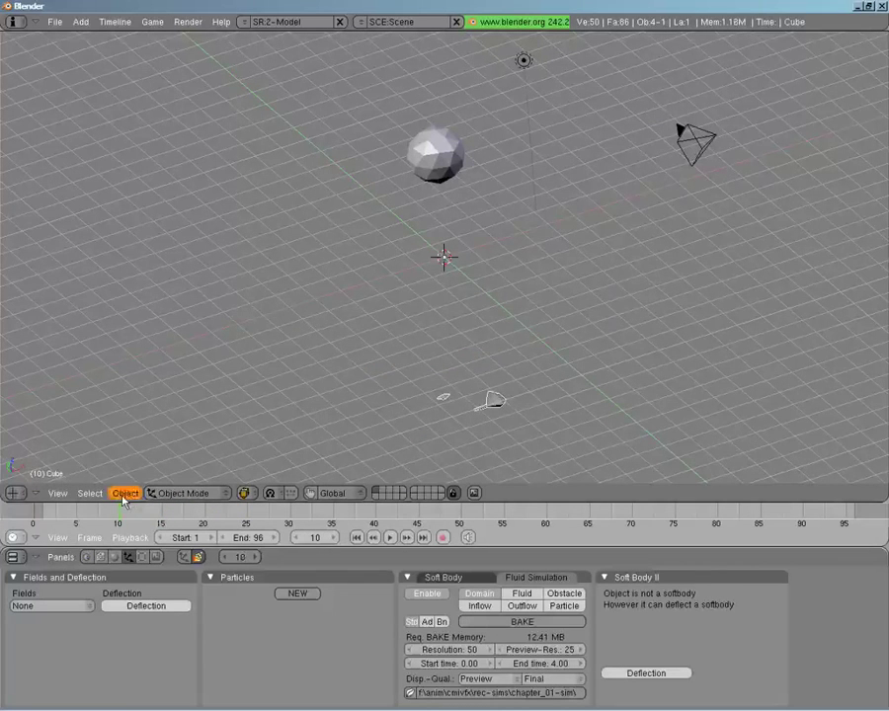
left_click(499, 679)
left_click(514, 656)
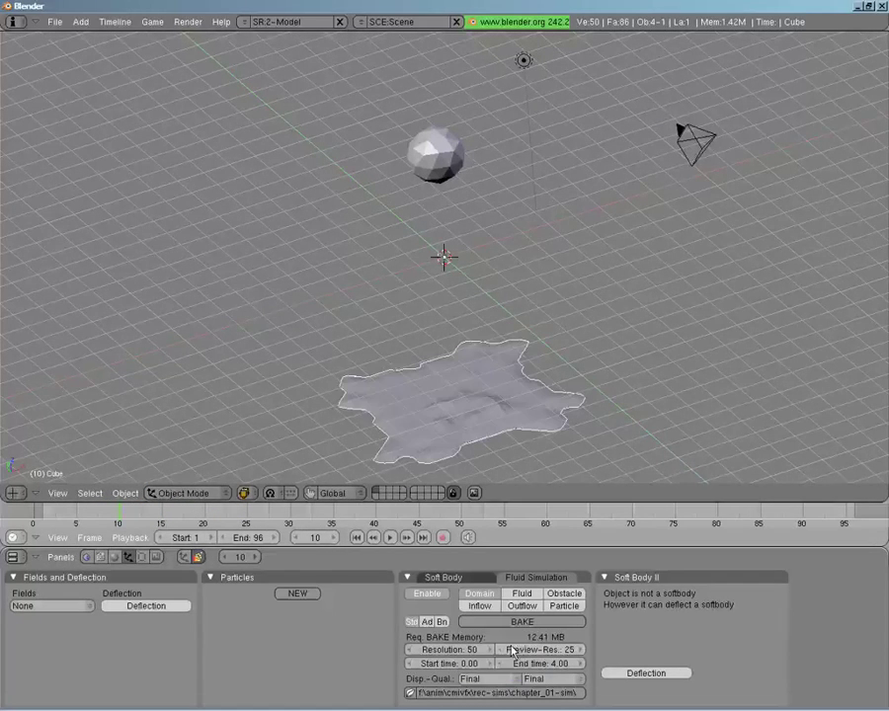
left_click(109, 511)
left_click_drag(109, 511, 58, 514)
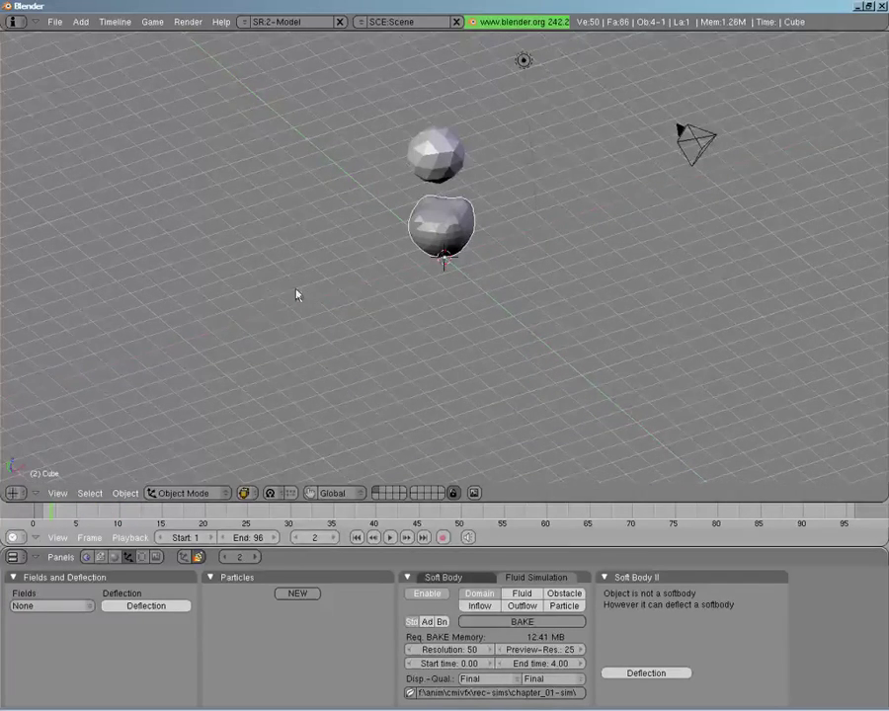
Set the fluid domain's mesh to smooth shading and inspect its surface up close.
middle_click_drag(297, 293, 337, 377)
scroll(441, 259, "up", 3)
scroll(442, 258, "up", 3)
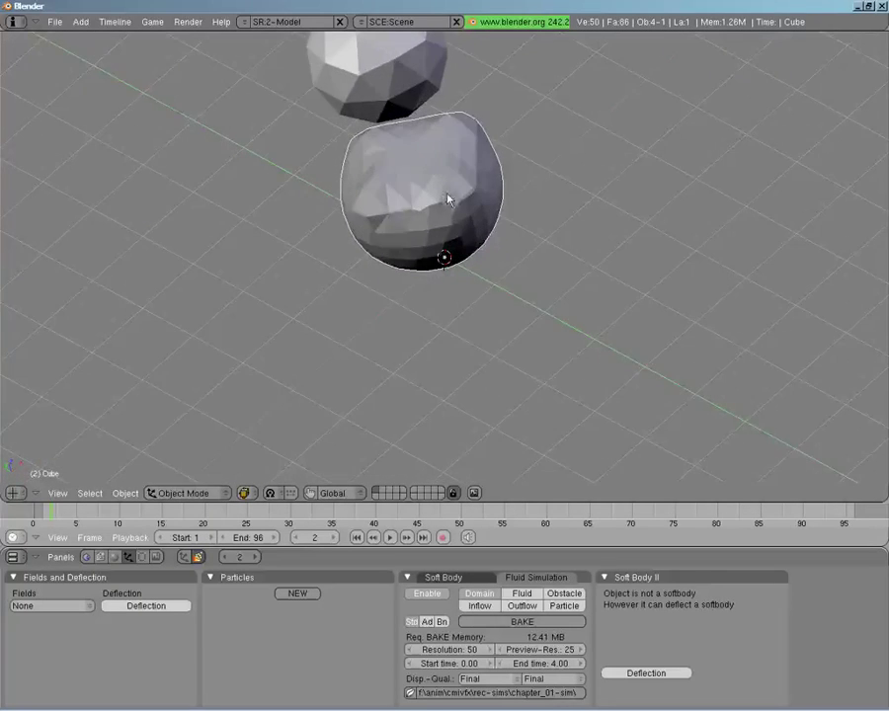
middle_click_drag(450, 199, 462, 284)
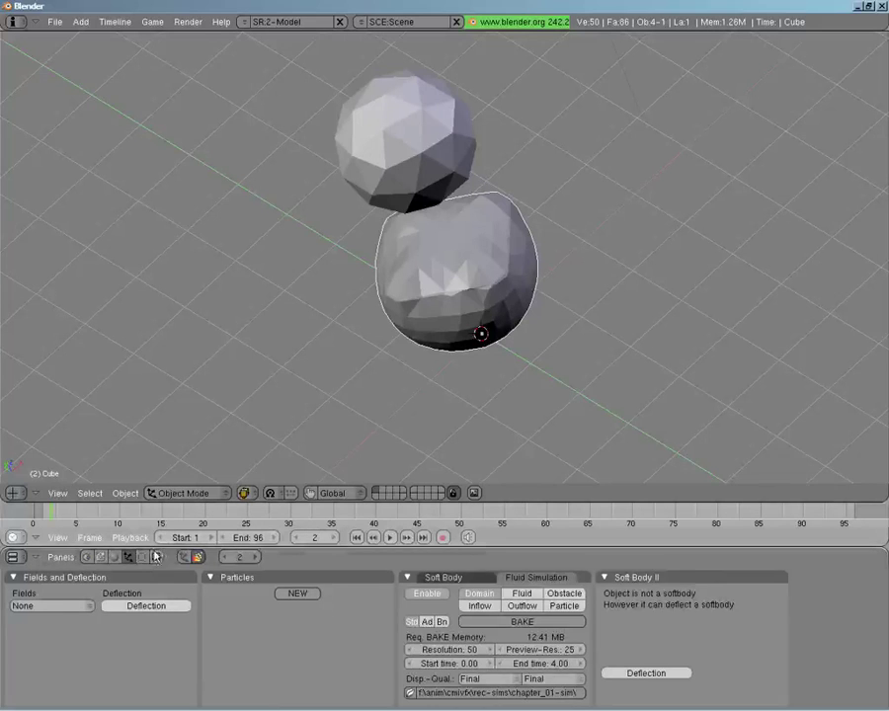
left_click(142, 557)
left_click(128, 692)
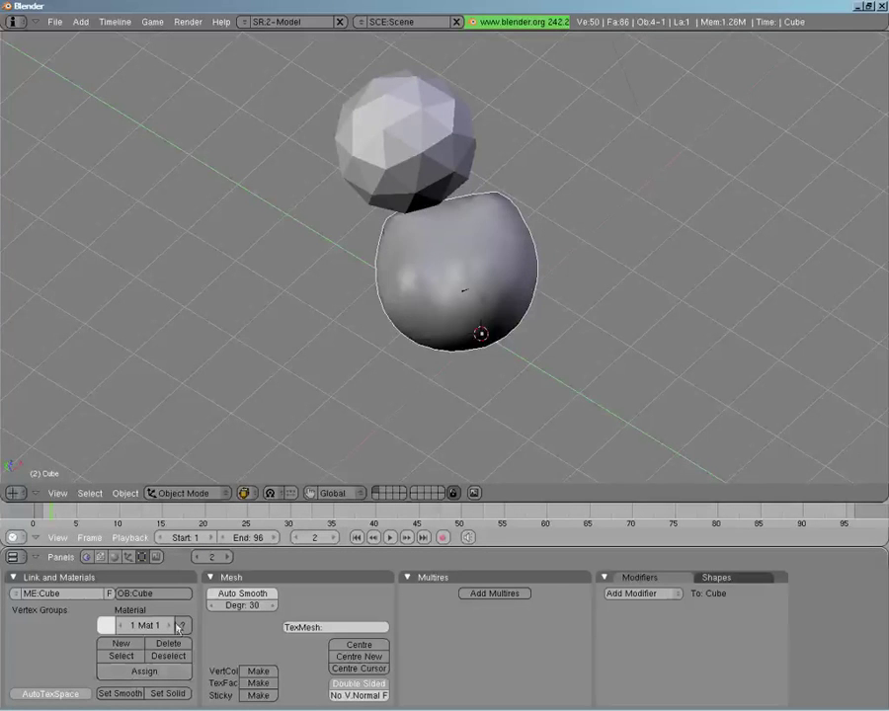
mouse_move(558, 308)
middle_mouse_down()
mouse_move(468, 338)
mouse_move(504, 256)
mouse_move(512, 183)
mouse_move(524, 234)
mouse_move(514, 257)
middle_mouse_up()
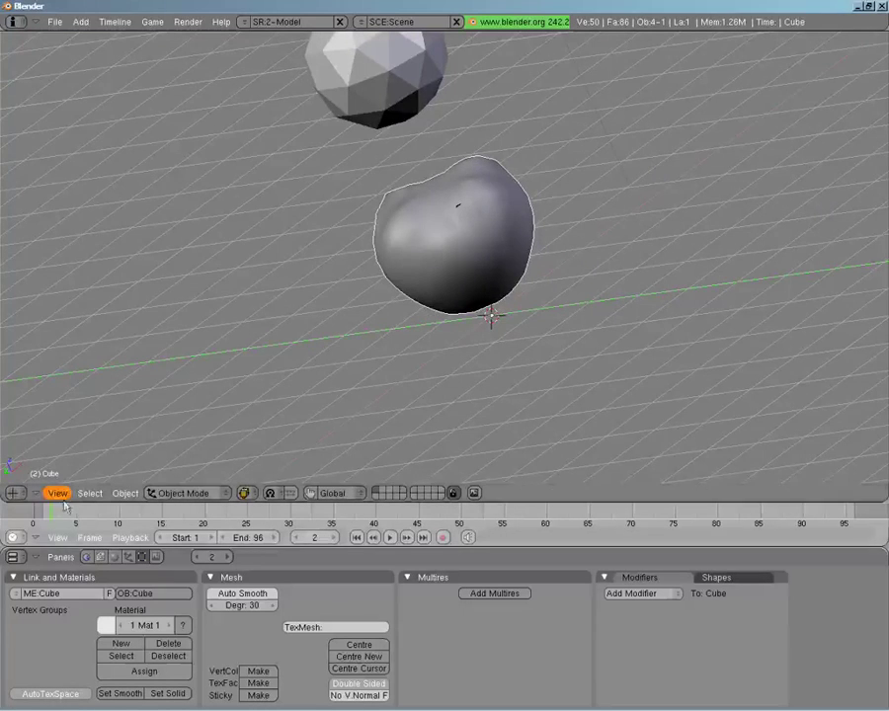
Step through frames 1 to 6 and play the animation to examine the smoothed fluid's motion.
key("Left")
scroll(288, 311, "down", 6)
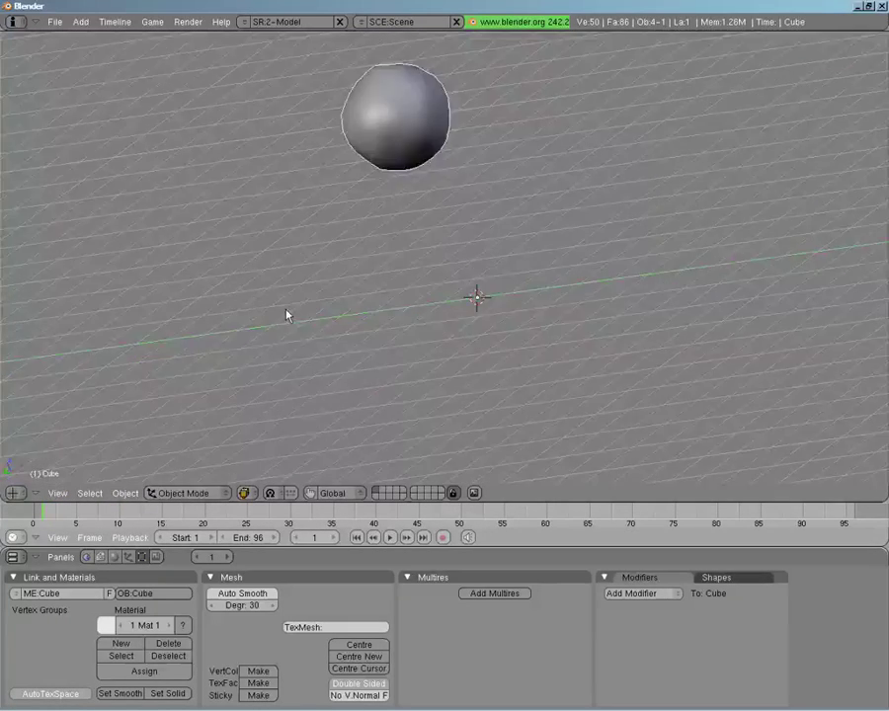
key("Right")
key("Right")
key("Right")
key("Right")
key("Right")
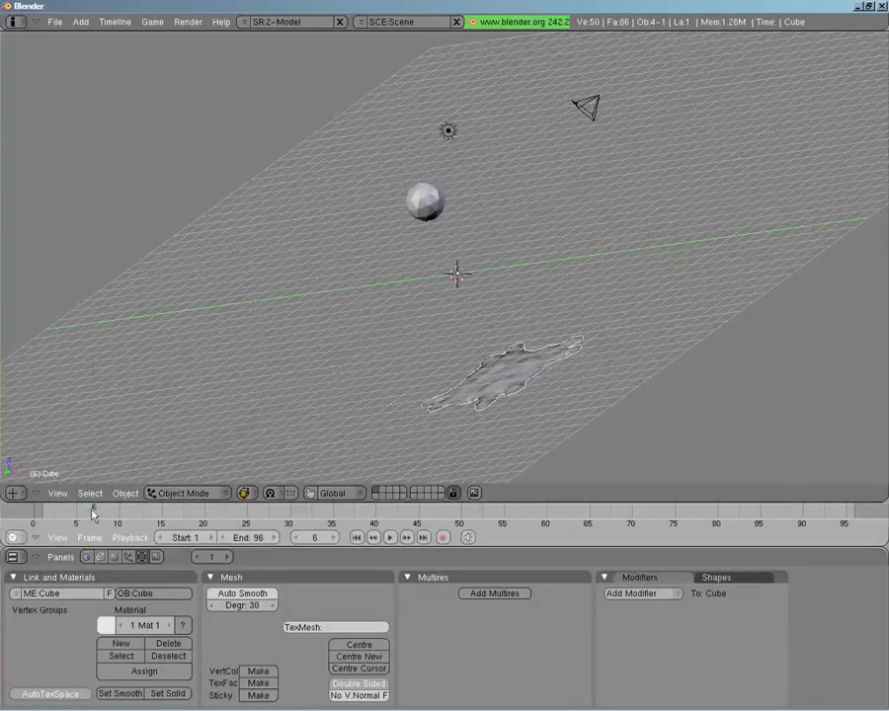
middle_click_drag(544, 272, 531, 416)
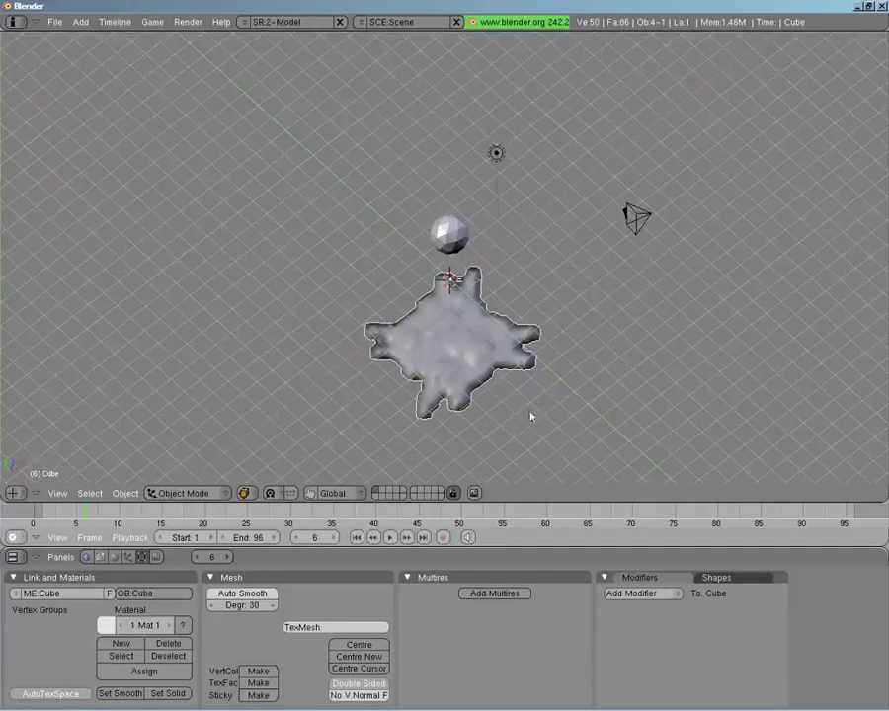
key("alt+a")
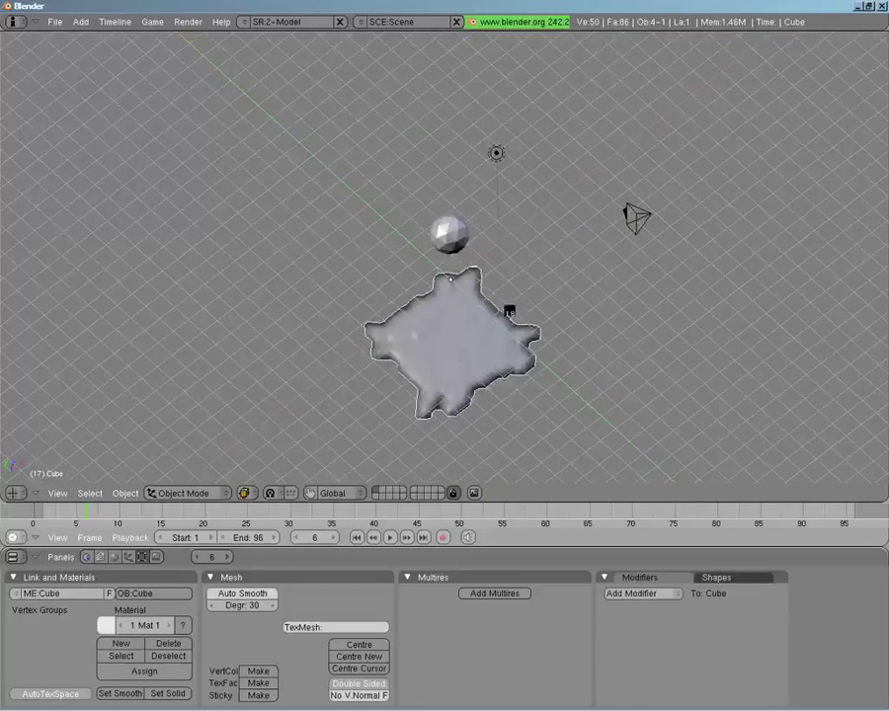
middle_click_drag(476, 321, 467, 353)
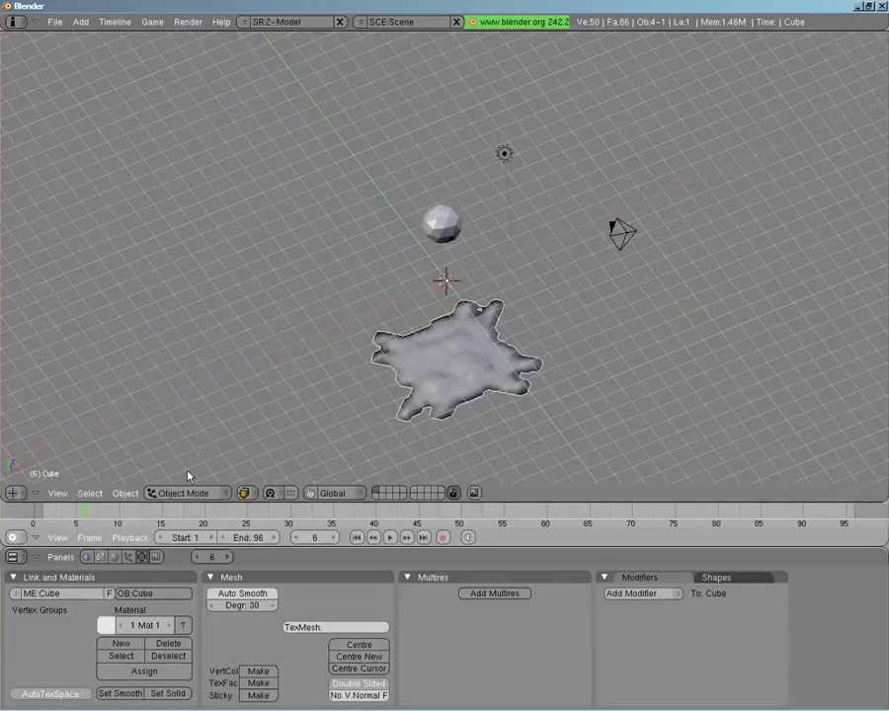
Raise the domain's fluid simulation resolution to 75 and reduce it to 70.
left_click(128, 557)
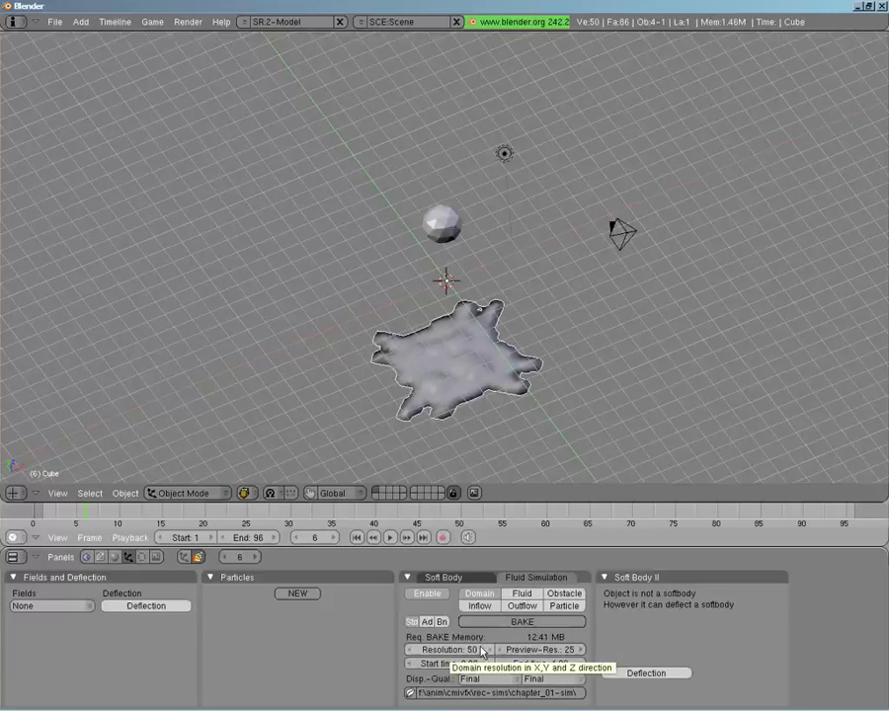
left_click(460, 652)
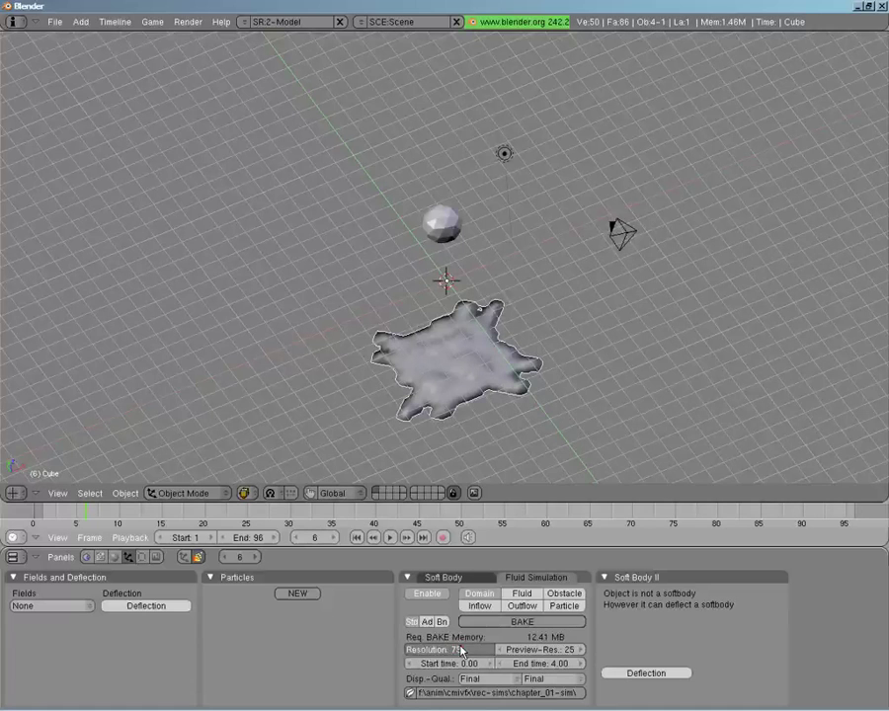
key("Return")
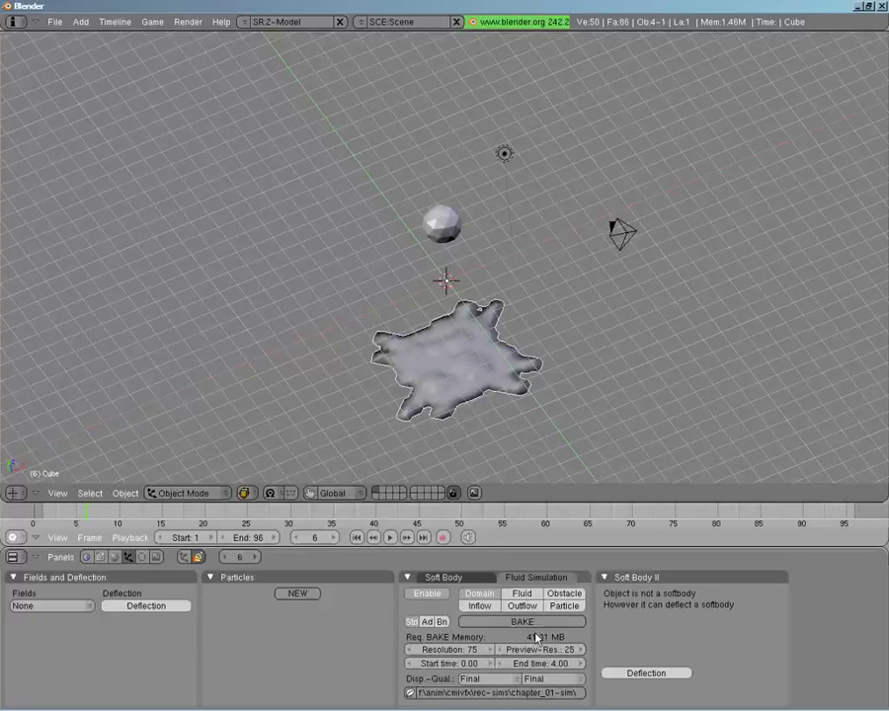
middle_click_drag(453, 338, 517, 392)
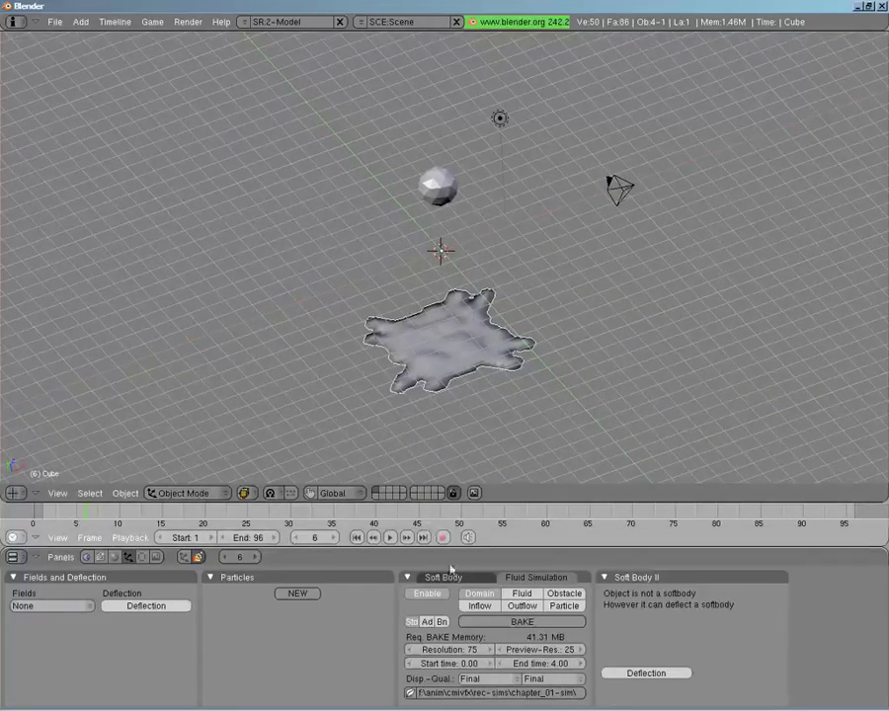
left_click(430, 655)
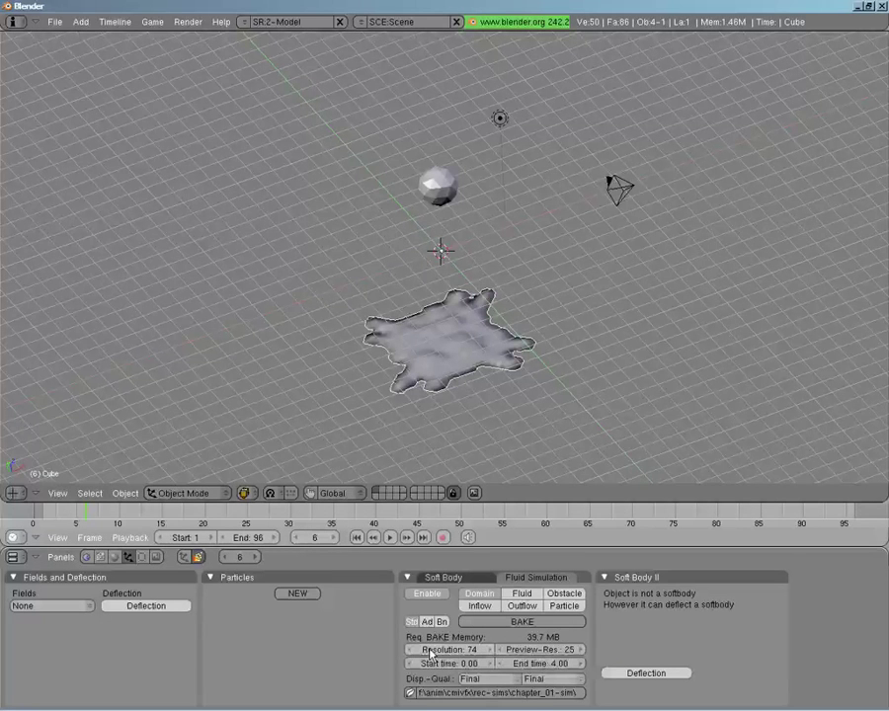
left_click(415, 652)
left_click(414, 652)
left_click(415, 652)
left_click(415, 652)
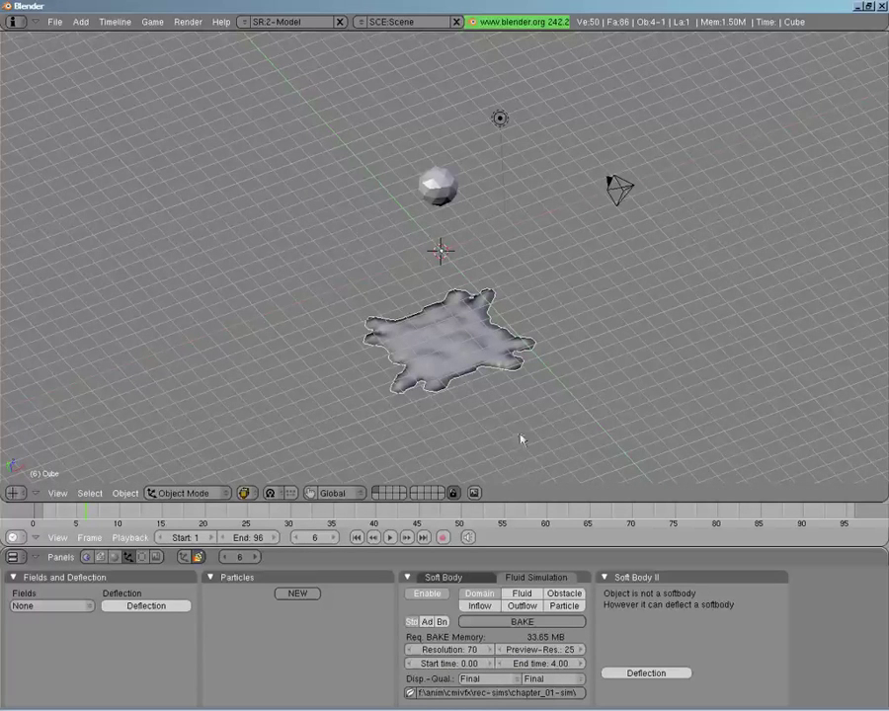
Move the fluid icosphere to the second layer and view the second and first layers individually.
middle_click_drag(442, 283, 485, 318)
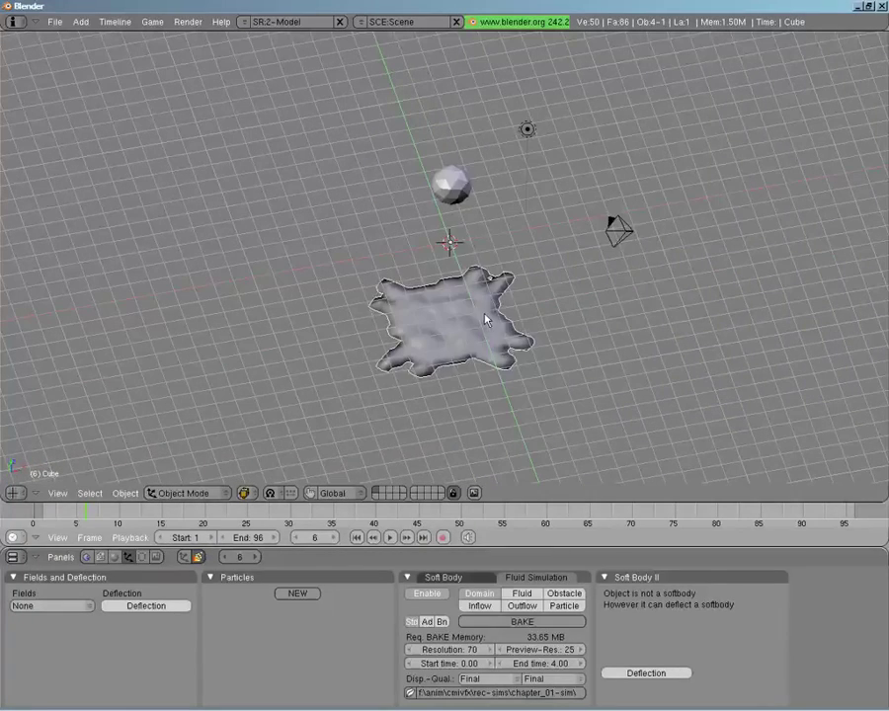
right_click(457, 194)
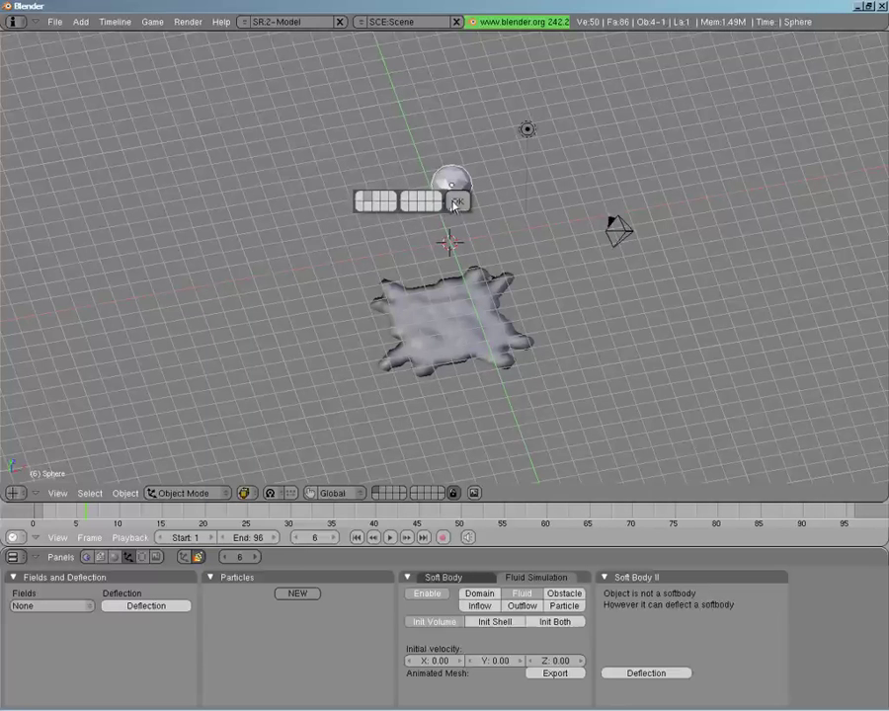
left_click(456, 203)
left_click(389, 488)
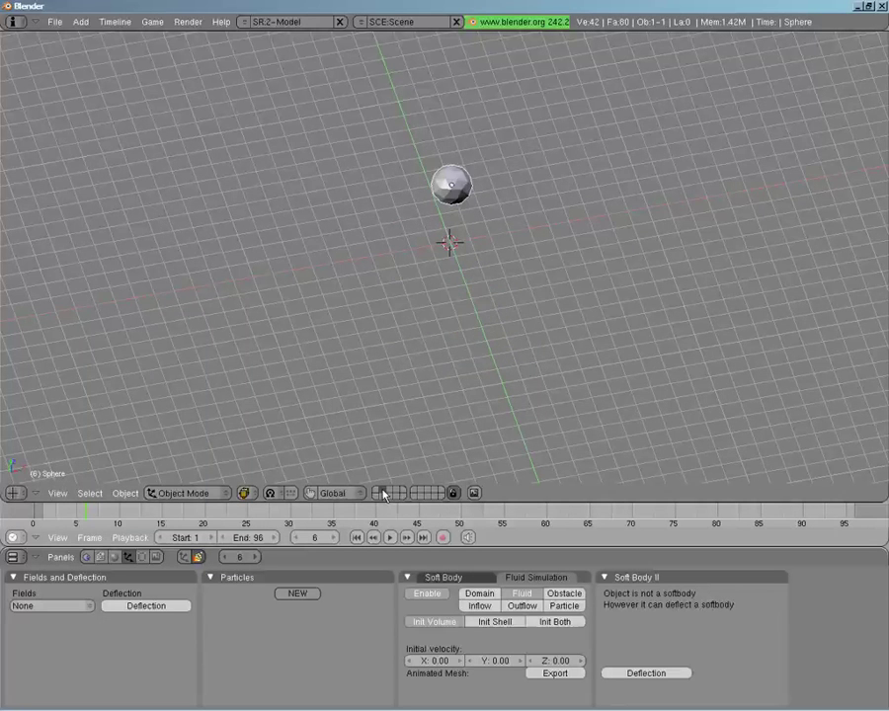
left_click(375, 493)
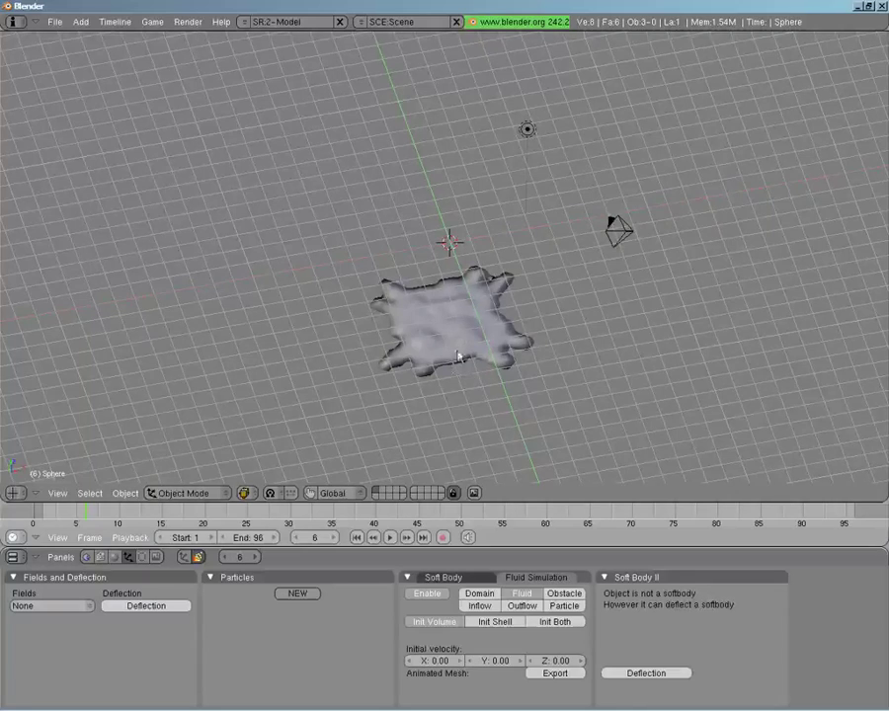
Select the fluid domain and show the second layer together with the first.
mouse_move(429, 341)
middle_mouse_down()
mouse_move(449, 333)
mouse_move(486, 359)
mouse_move(435, 332)
middle_mouse_up()
right_click(435, 332)
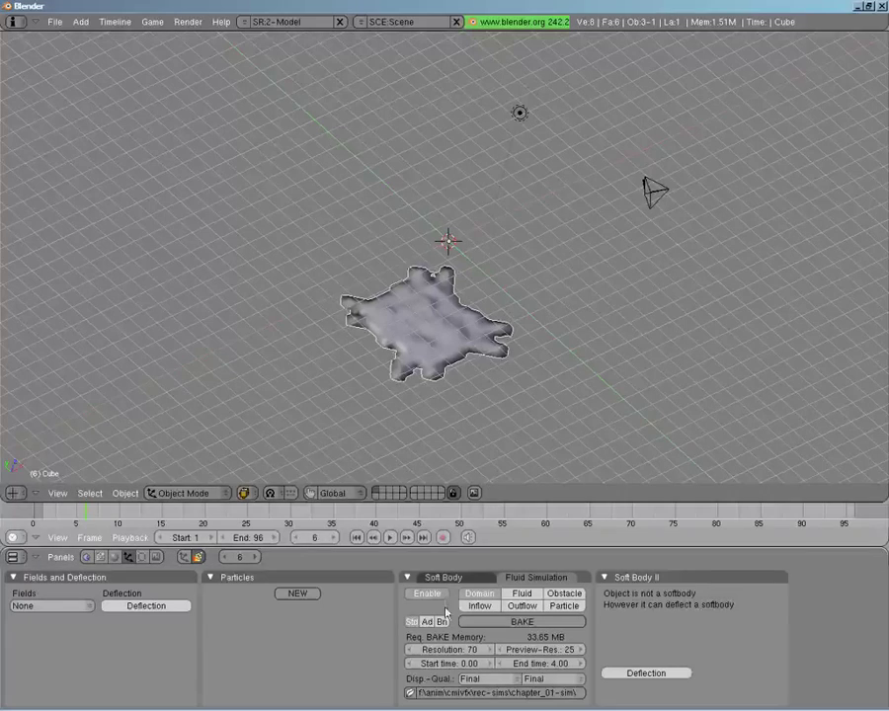
left_click(389, 488, "shift")
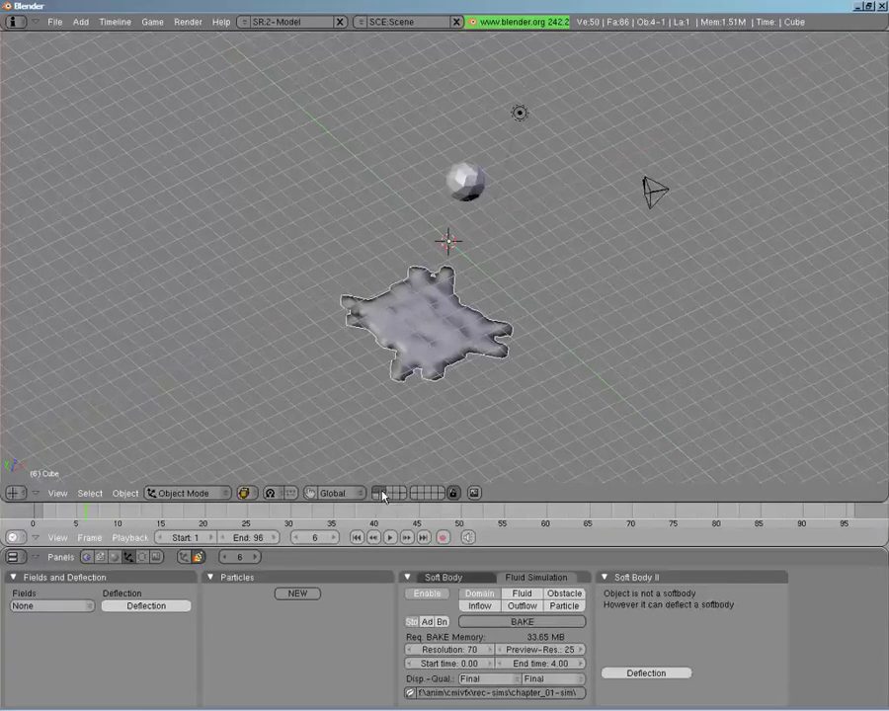
Show the fluid domain's advanced simulation settings.
middle_click_drag(400, 345, 407, 288)
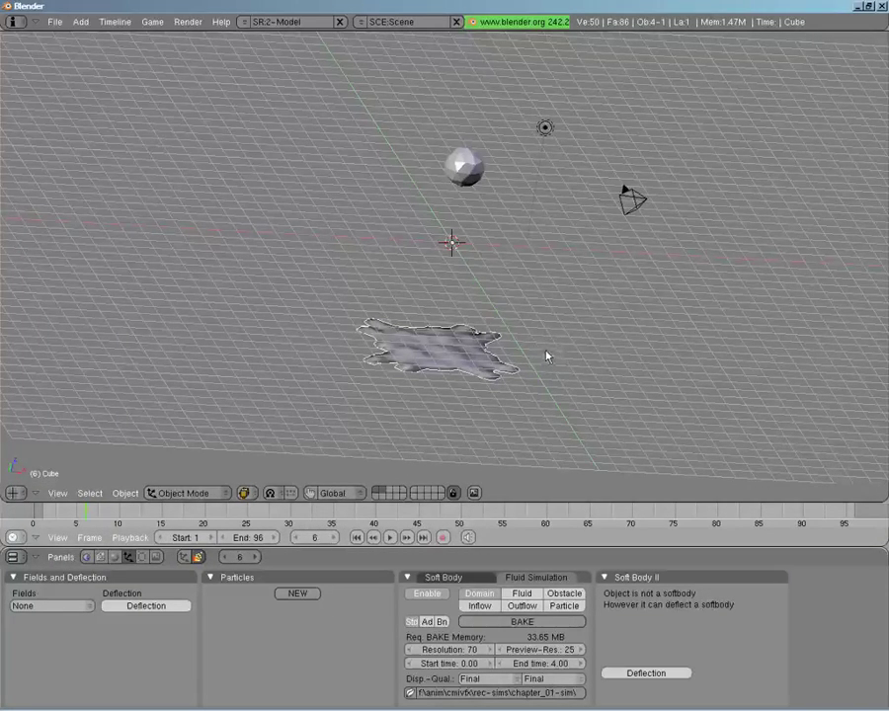
middle_click_drag(303, 339, 415, 359)
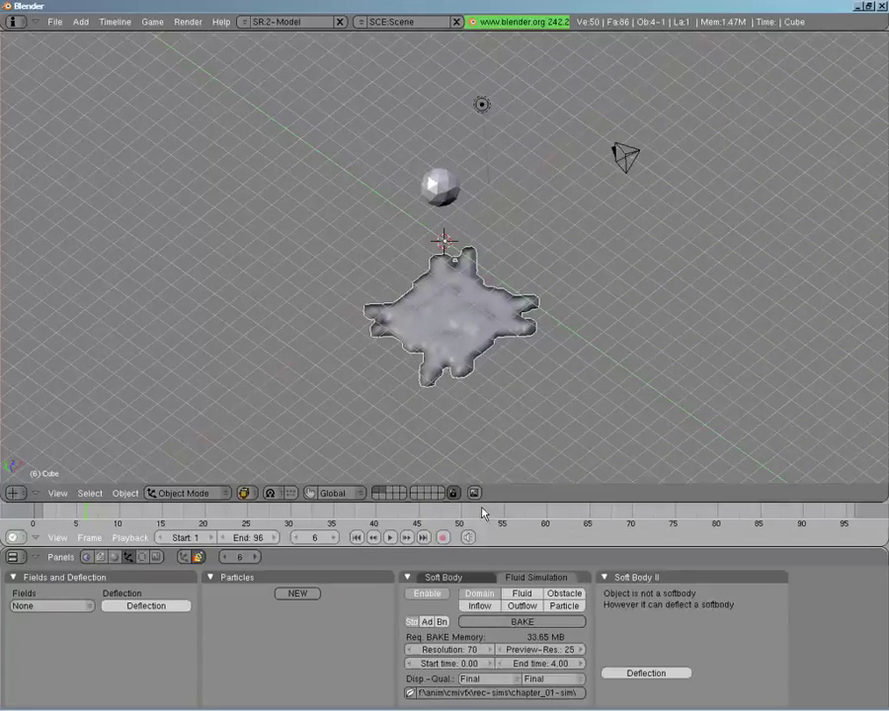
left_click(431, 622)
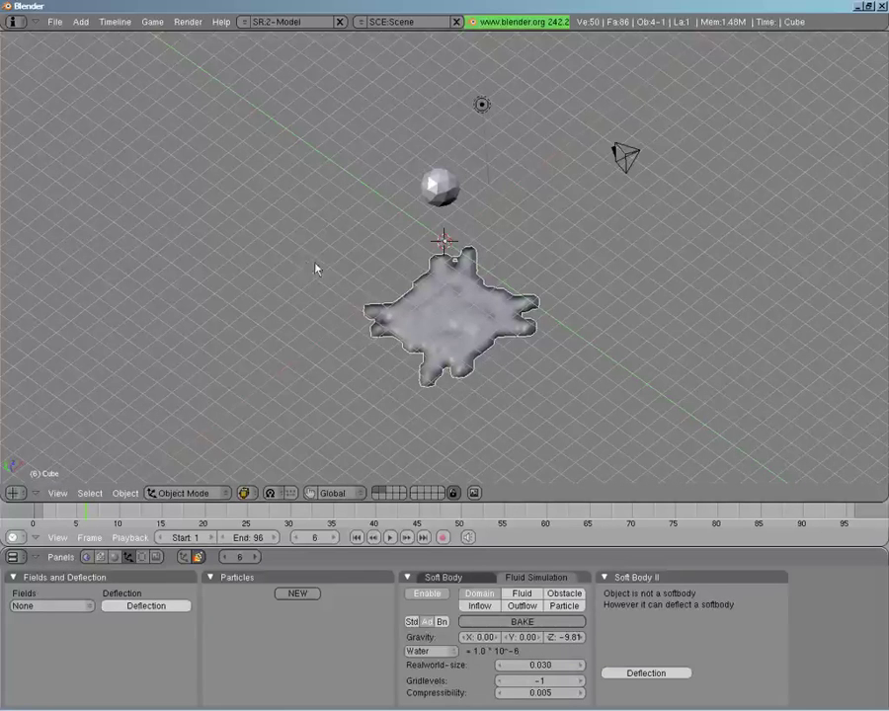
Try the Manual viscosity option in the domain's advanced settings and return it to the Water preset.
middle_click_drag(482, 357, 417, 263)
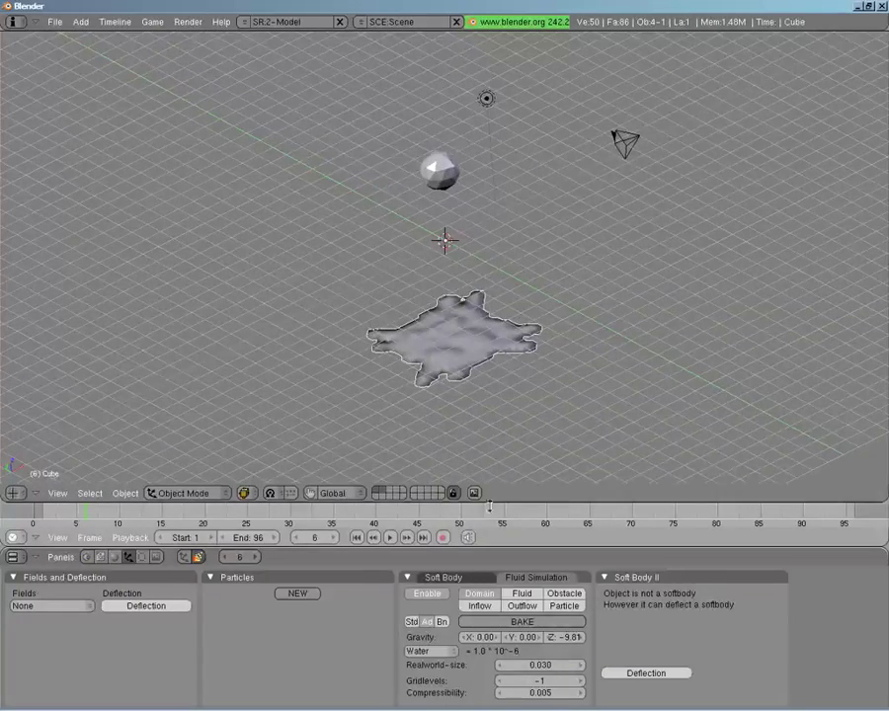
left_click(430, 651)
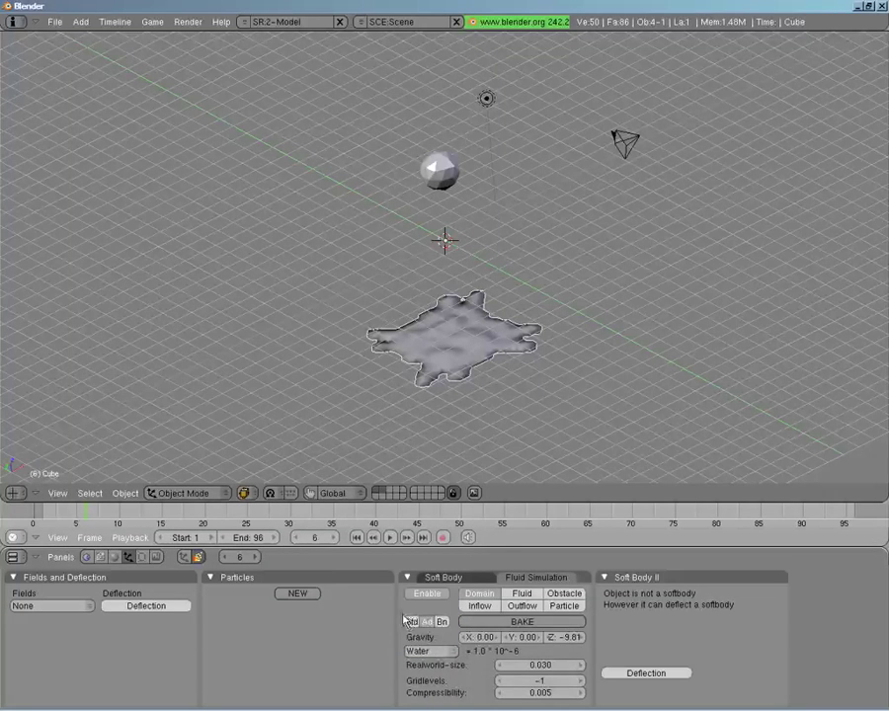
left_click(414, 623)
left_click(427, 622)
left_click(442, 652)
left_click(434, 651)
left_click(441, 651)
left_click(479, 654)
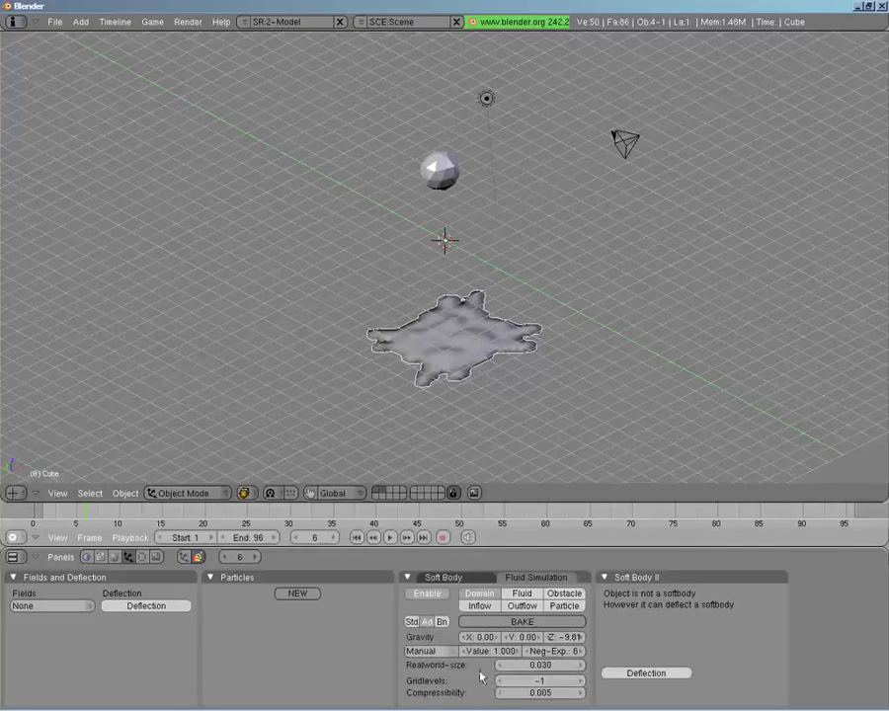
left_click(443, 653)
left_click(420, 627)
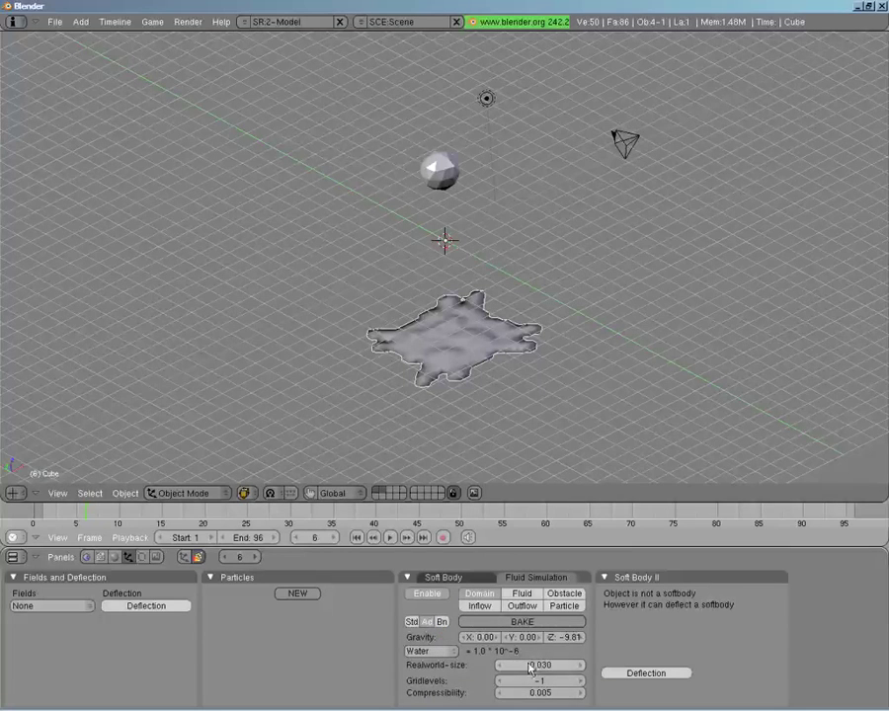
View the full domain cube at frame 31 and set the domain's real-world size to 1.000.
middle_click_drag(426, 223, 455, 311)
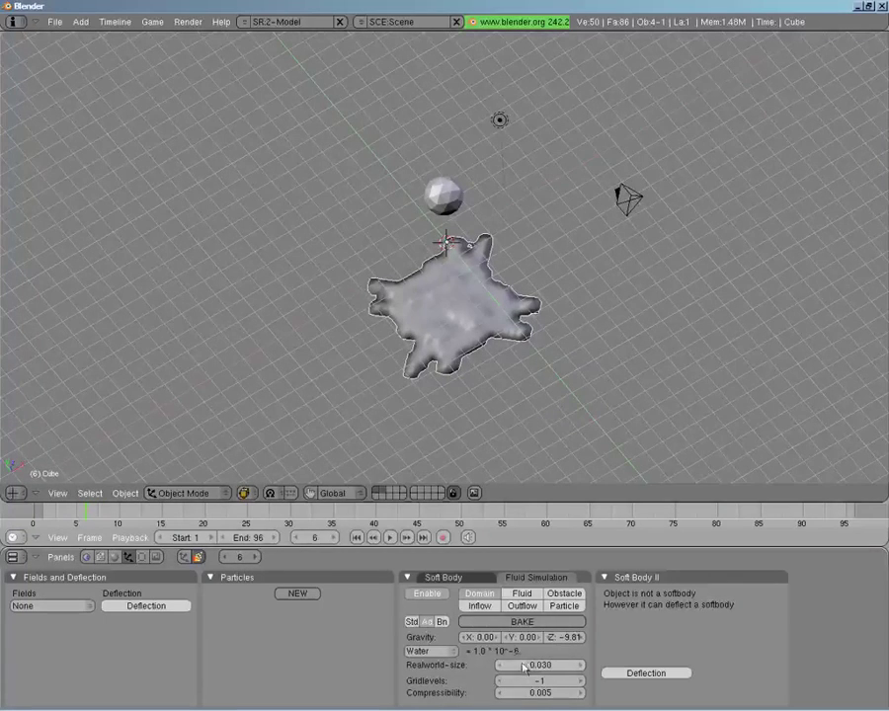
left_click(297, 513)
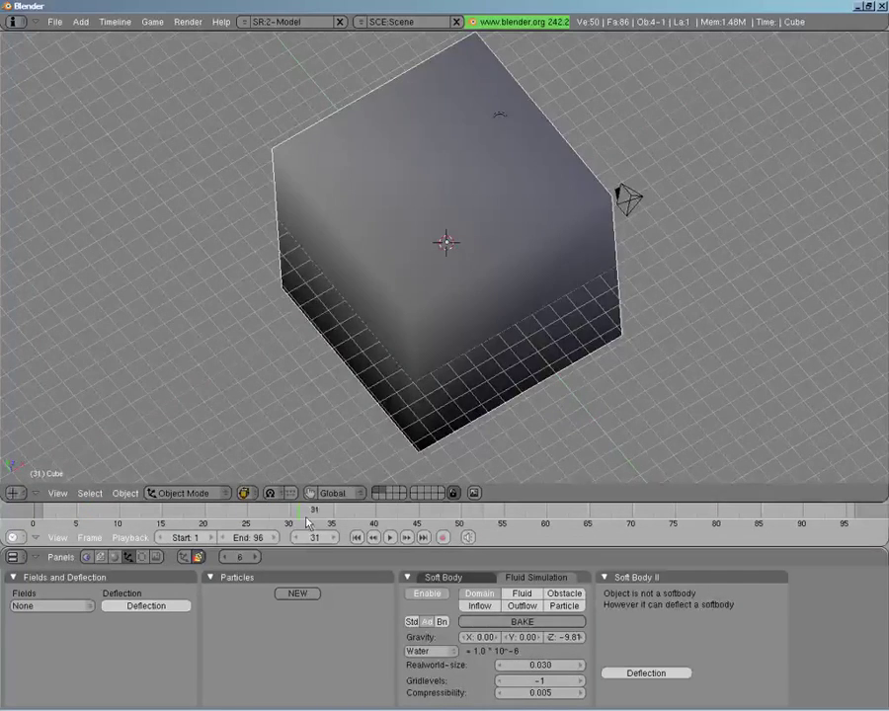
middle_click_drag(457, 275, 617, 229)
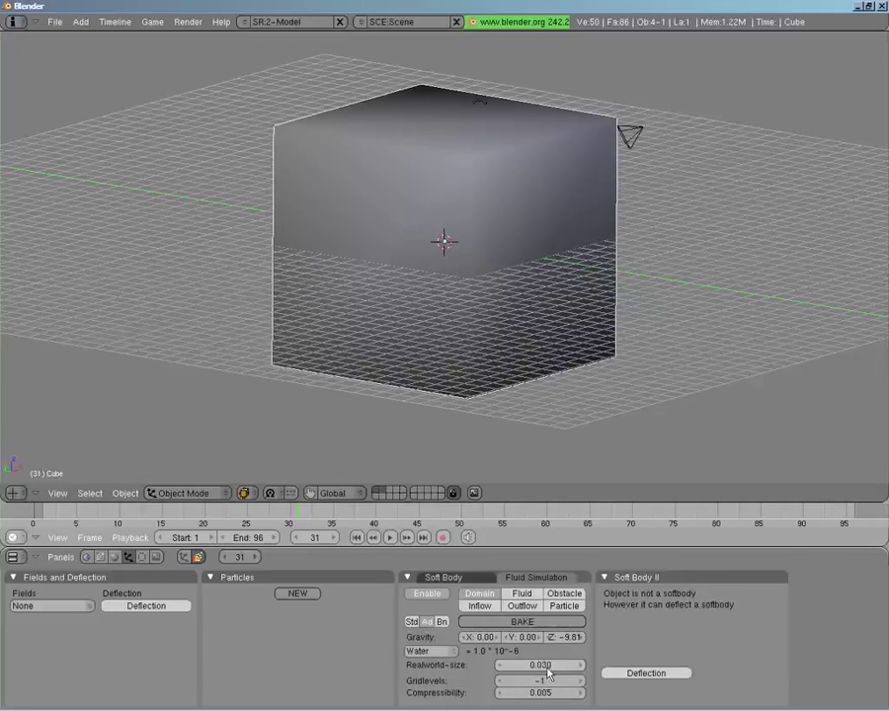
middle_click_drag(604, 248, 463, 341)
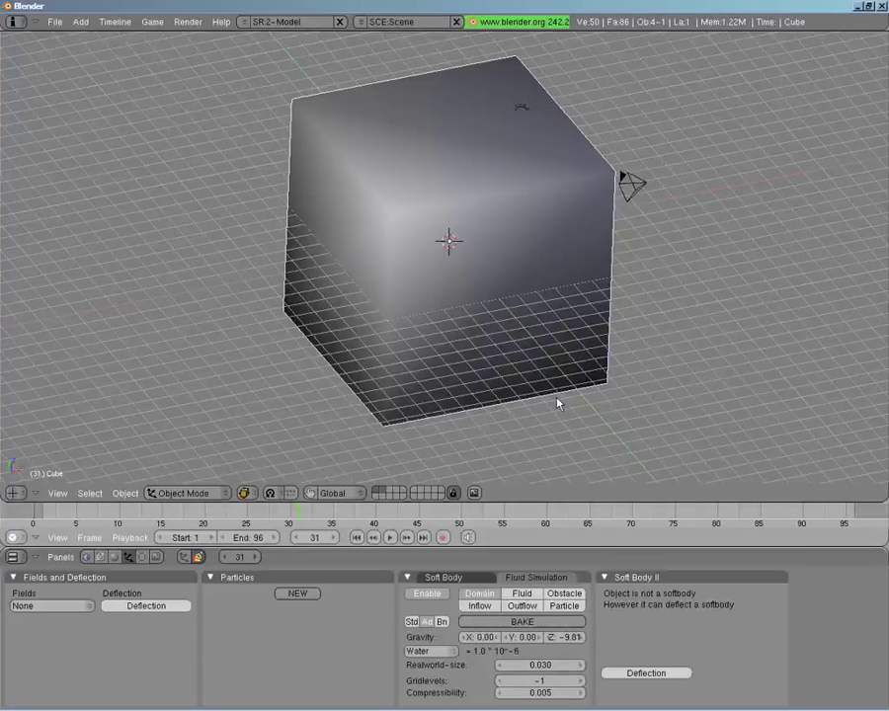
left_click(538, 666)
type("1")
key("Return")
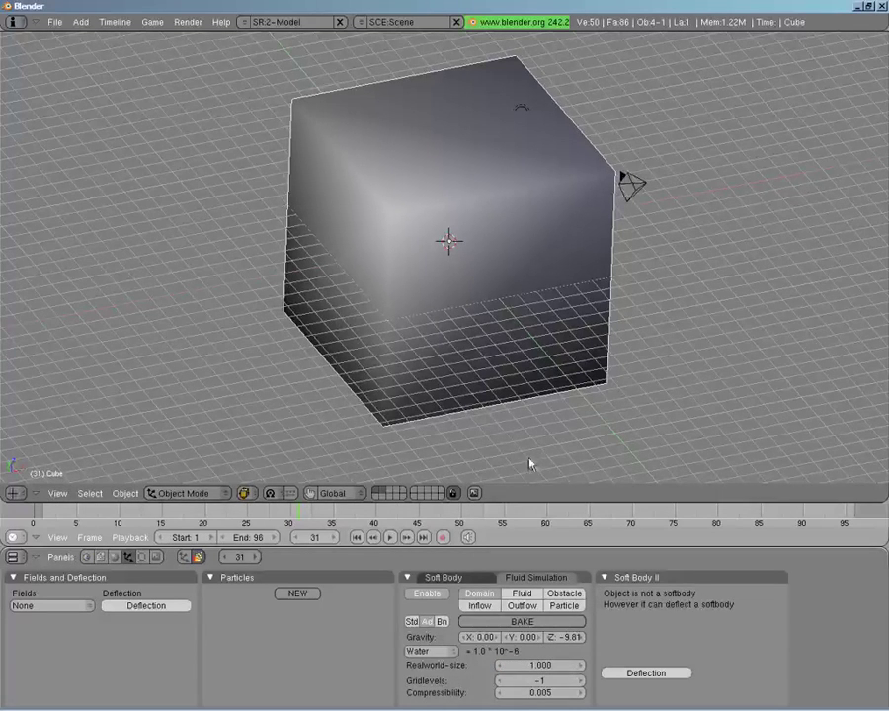
Show the domain's boundary and particle settings and move the timeline to frame 19 to examine the splash.
middle_click_drag(397, 278, 500, 258)
left_click(443, 622)
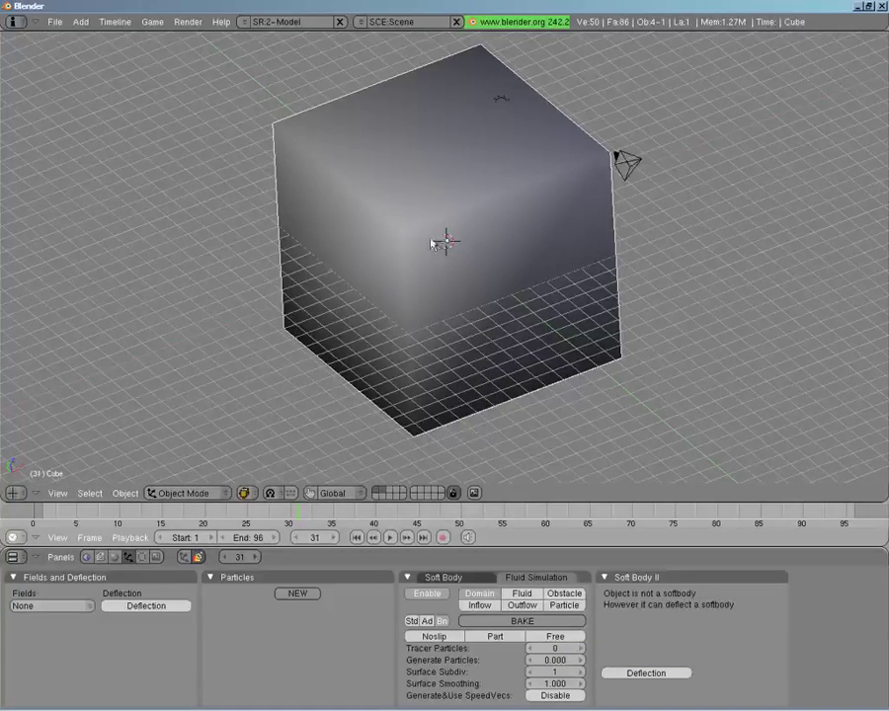
left_click_drag(287, 515, 194, 516)
middle_click_drag(439, 391, 484, 339)
middle_click_drag(350, 350, 415, 411)
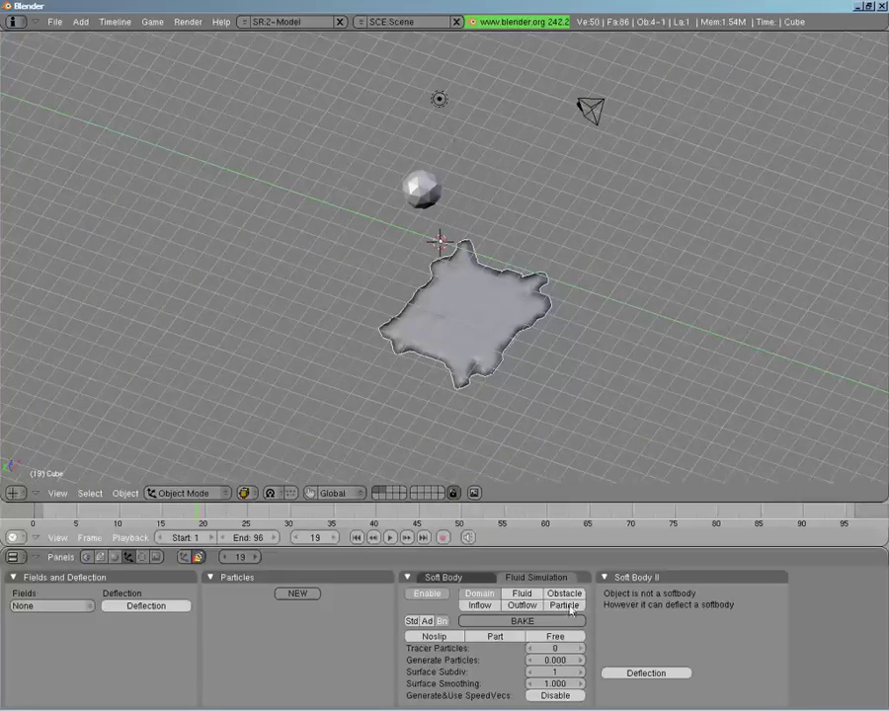
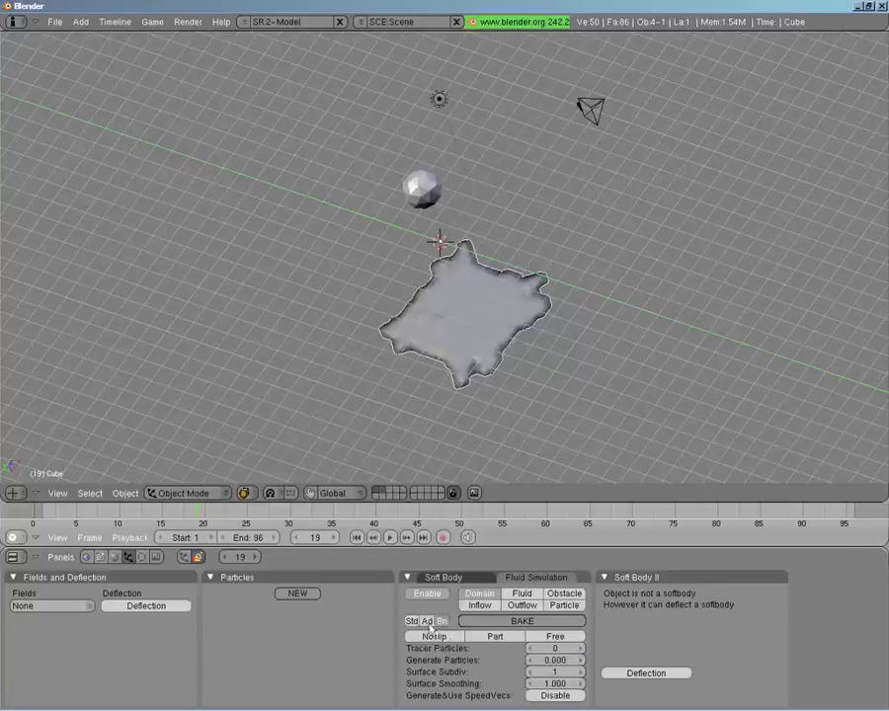
Return to the domain's standard settings and bake the simulation at resolution 70.
left_click(411, 620)
middle_click_drag(390, 260, 383, 294)
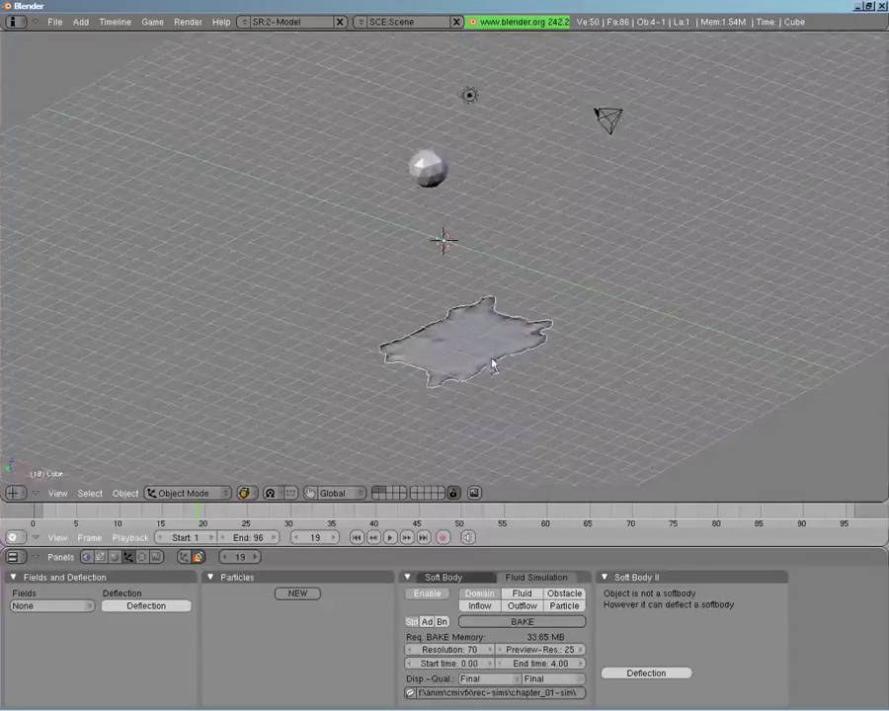
middle_click_drag(494, 364, 493, 384)
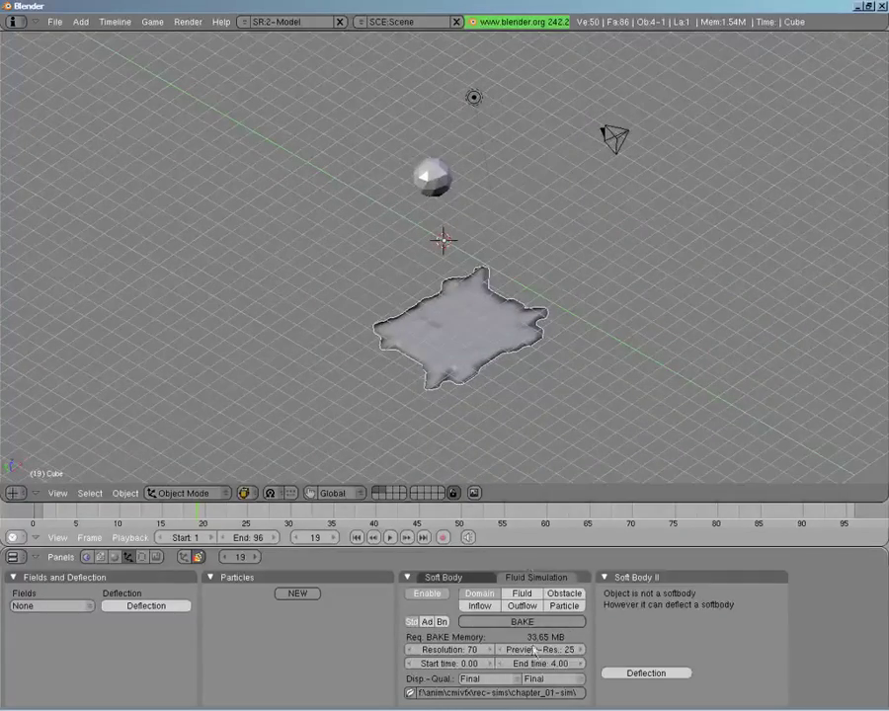
left_click(427, 621)
left_click(411, 622)
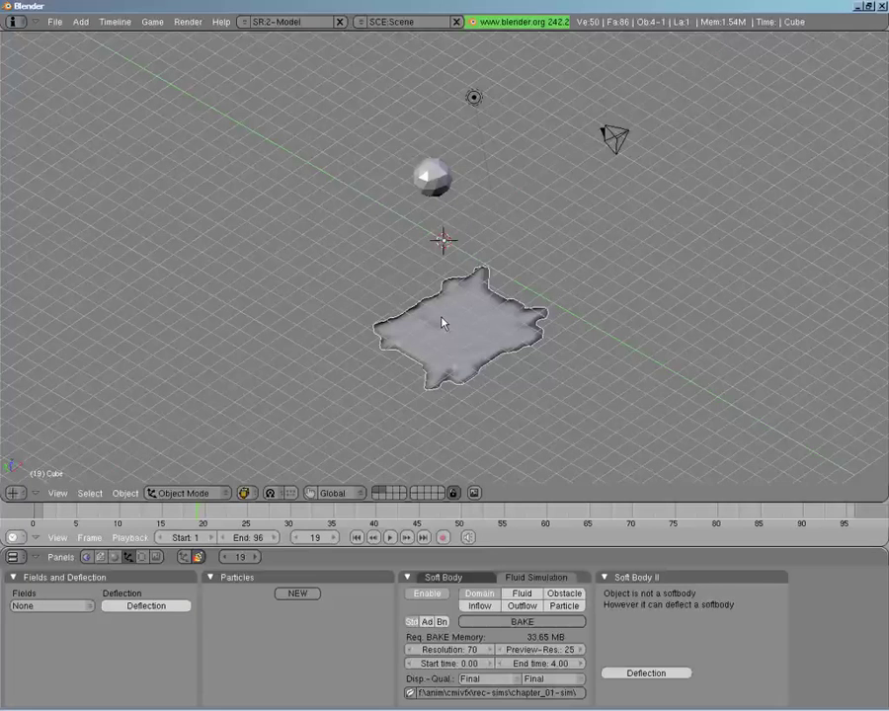
left_click(521, 621)
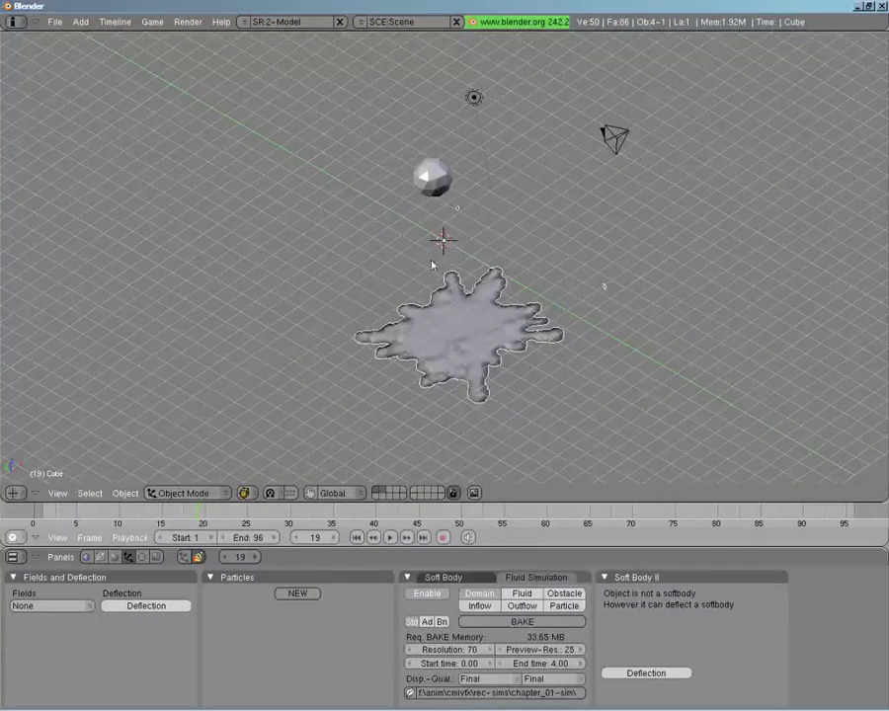
Scrub the baked fluid to frame 11 and play the animation, examining the splash from several angles.
left_click_drag(198, 506, 246, 512)
left_click_drag(172, 479, 135, 468)
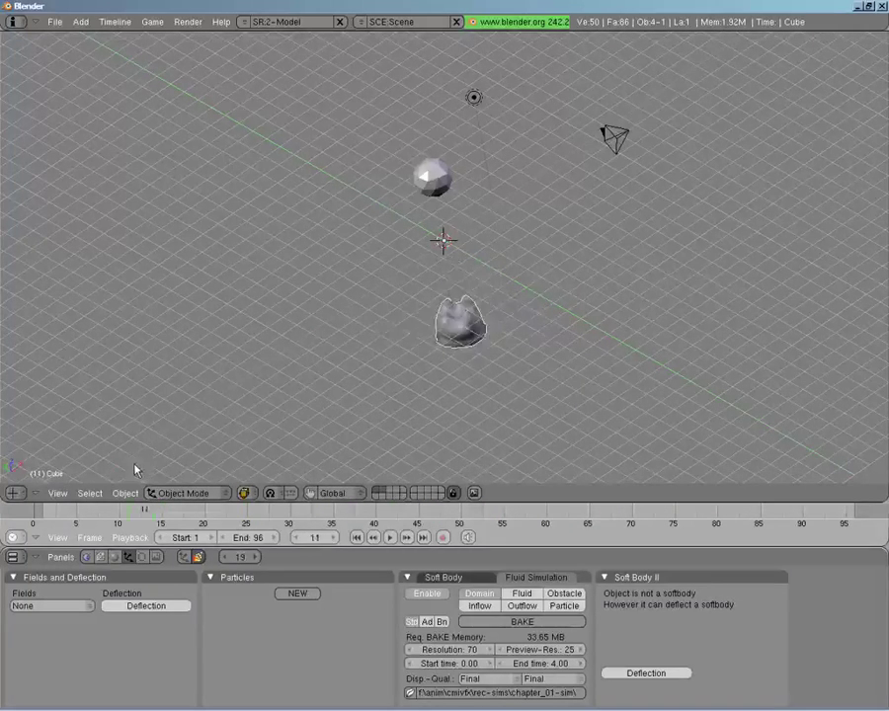
left_click(390, 537)
middle_click_drag(519, 292, 443, 368)
middle_click_drag(330, 362, 568, 448)
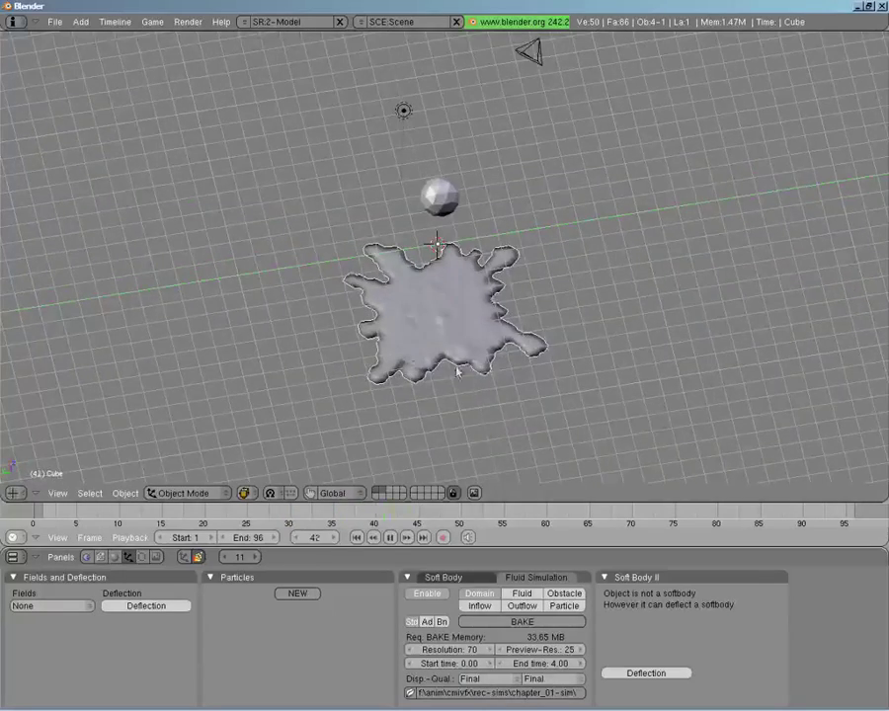
middle_click_drag(305, 315, 508, 364)
middle_click_drag(514, 304, 506, 277)
middle_click_drag(581, 306, 494, 371)
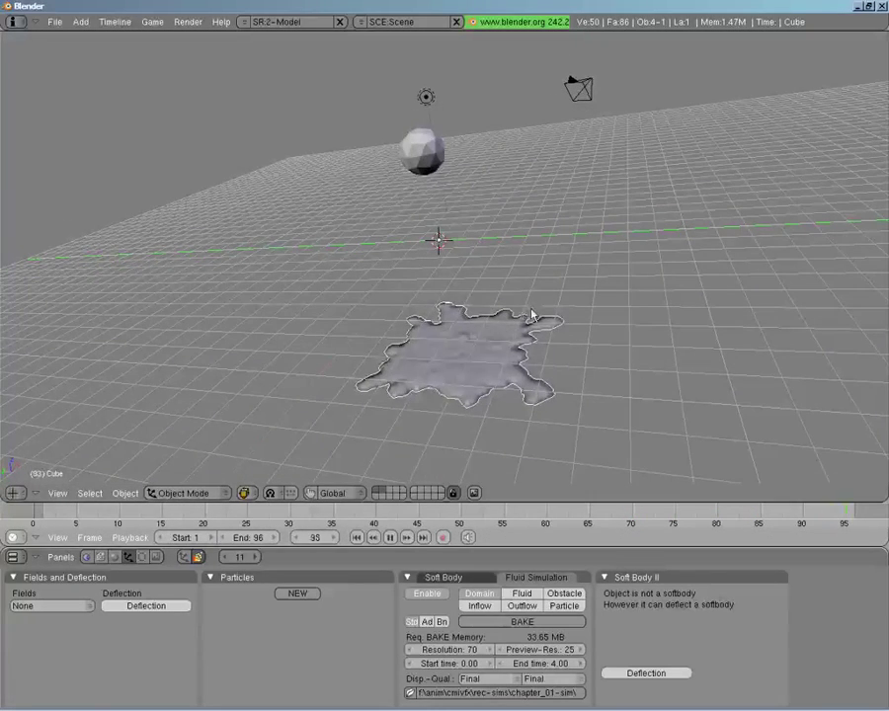
middle_click_drag(362, 344, 436, 348)
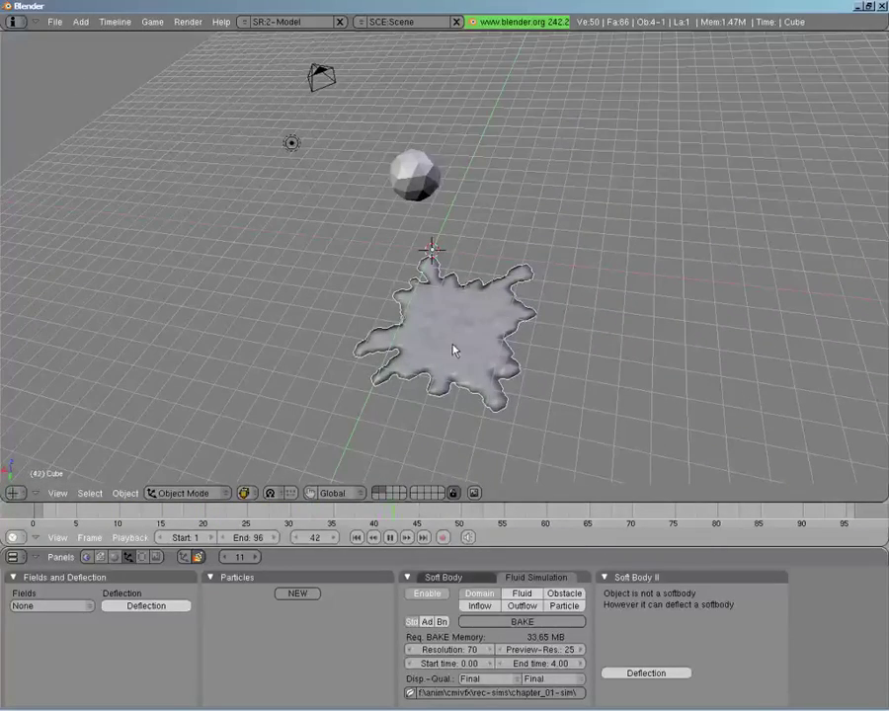
Set the domain's viewport display quality to Preview and play the animation to examine the low-resolution fluid.
left_click(474, 679)
left_click(479, 703)
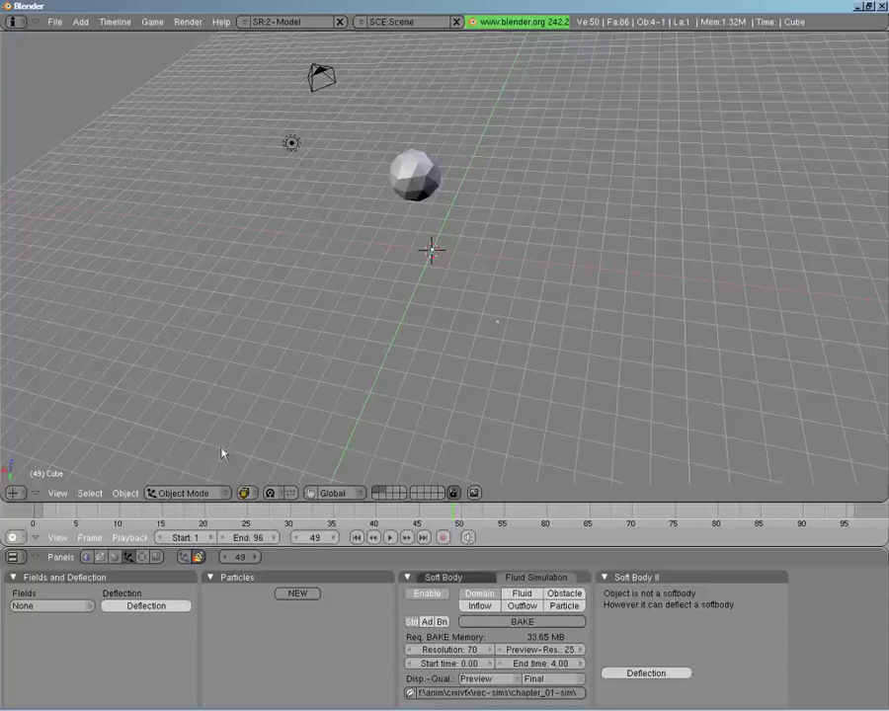
key("alt+a")
middle_click_drag(318, 377, 341, 285)
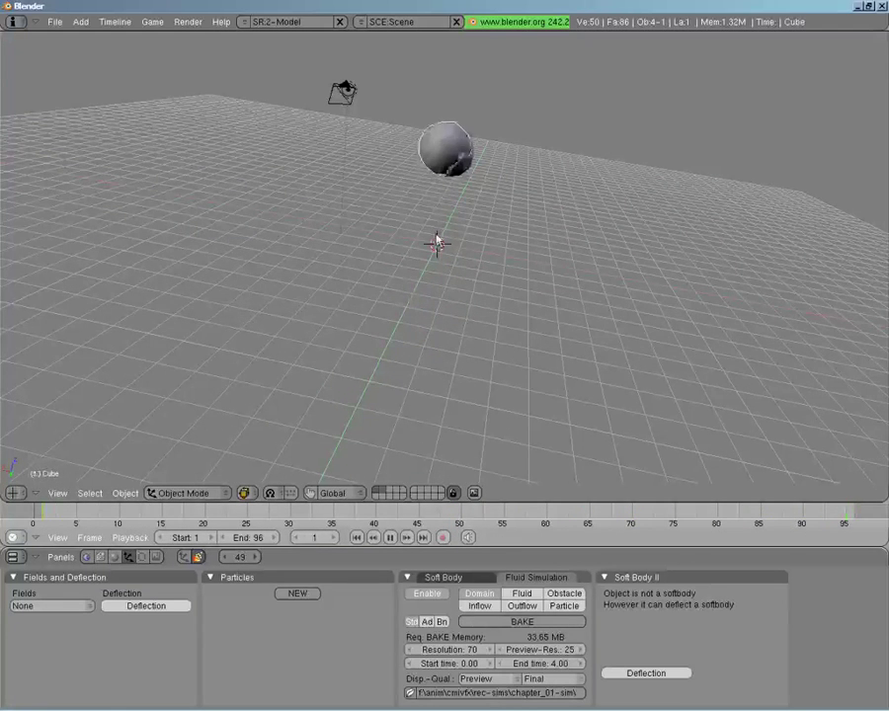
middle_click_drag(538, 290, 383, 323)
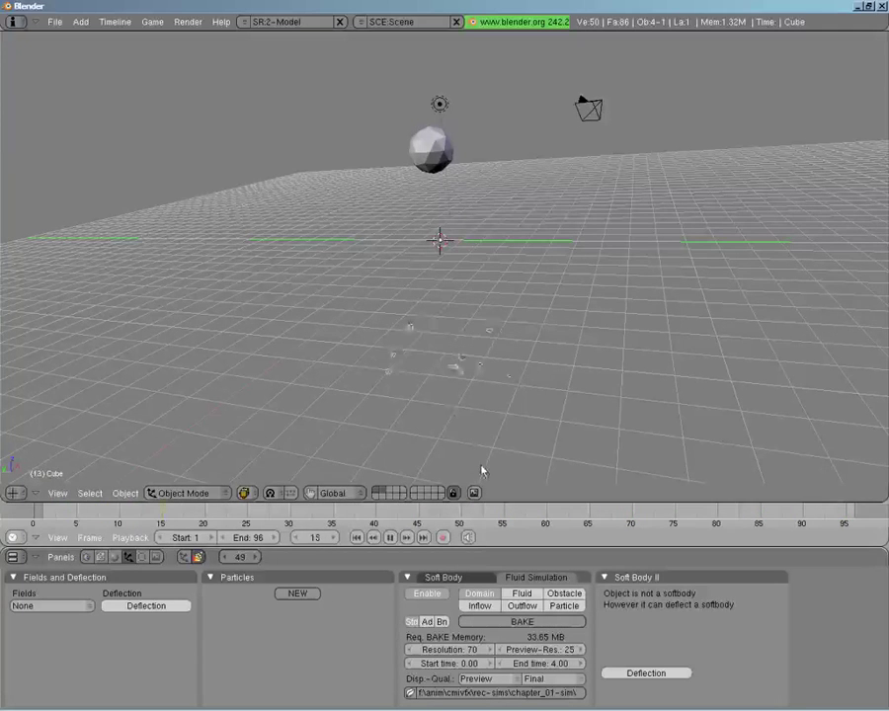
key("Escape")
middle_click_drag(365, 244, 413, 301)
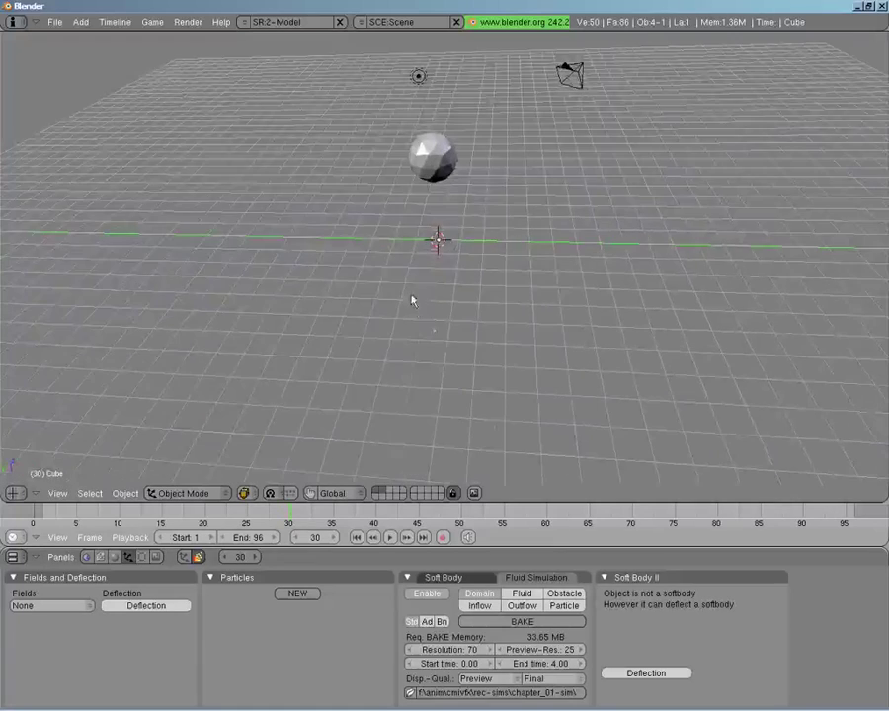
middle_click_drag(470, 207, 388, 254)
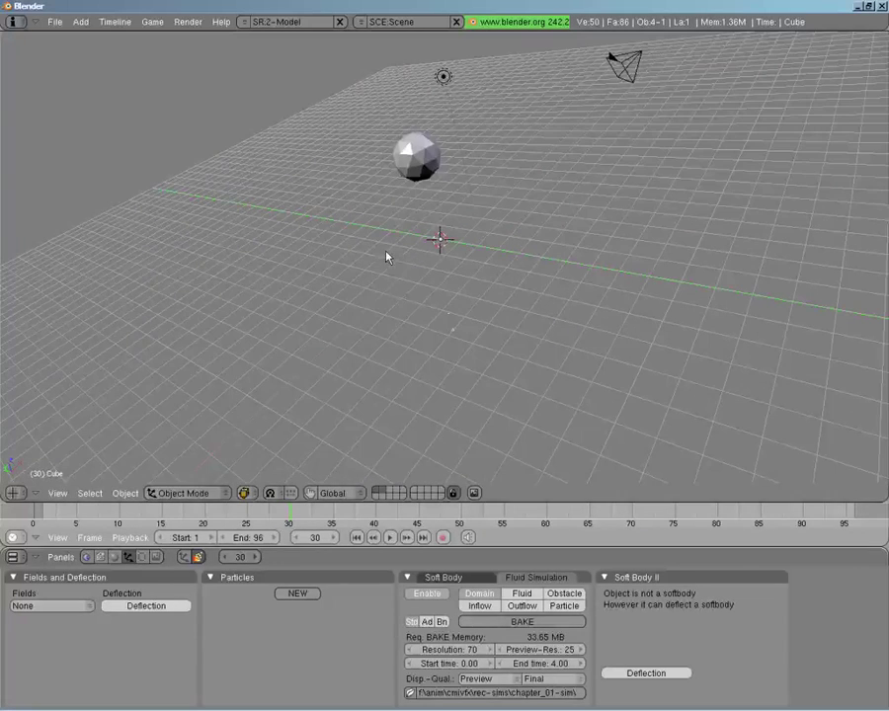
Set the domain's viewport display quality back to Final.
left_click(496, 679)
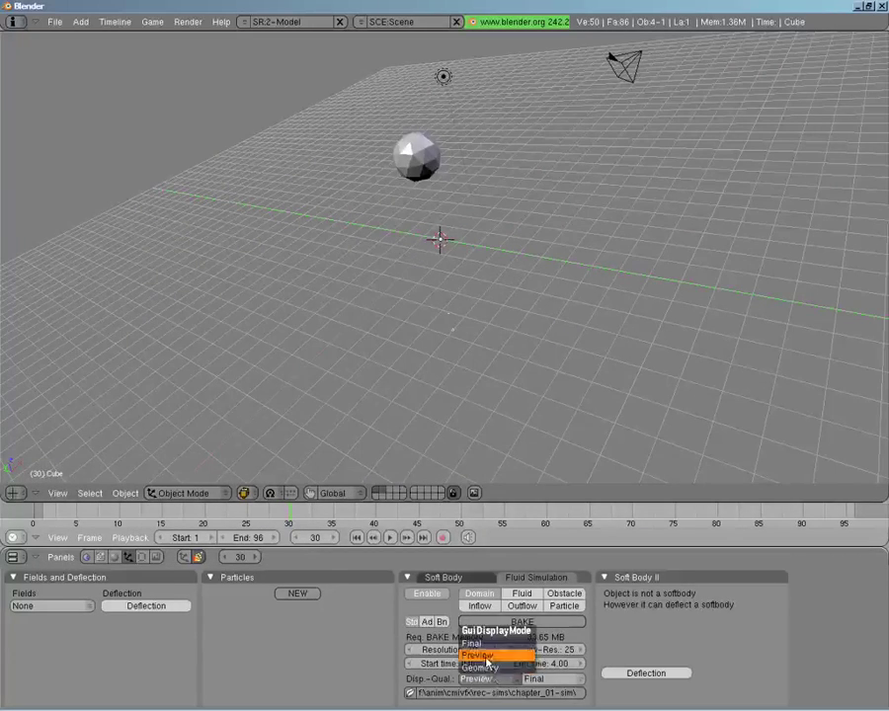
left_click(486, 646)
middle_click_drag(434, 395, 477, 356)
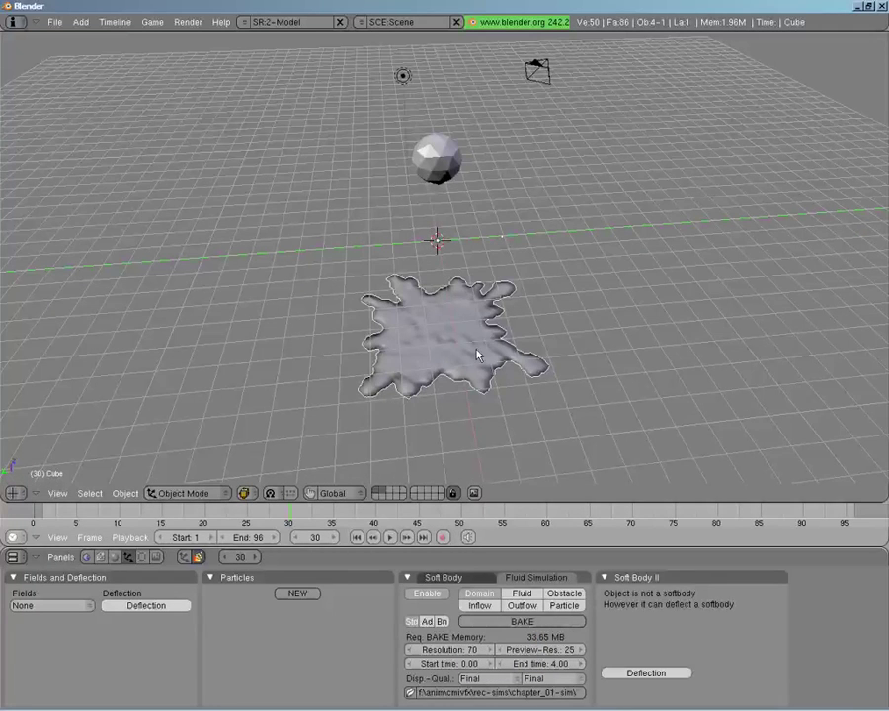
Change the icosphere's fluid type to Inflow and bake the domain.
right_click(441, 173)
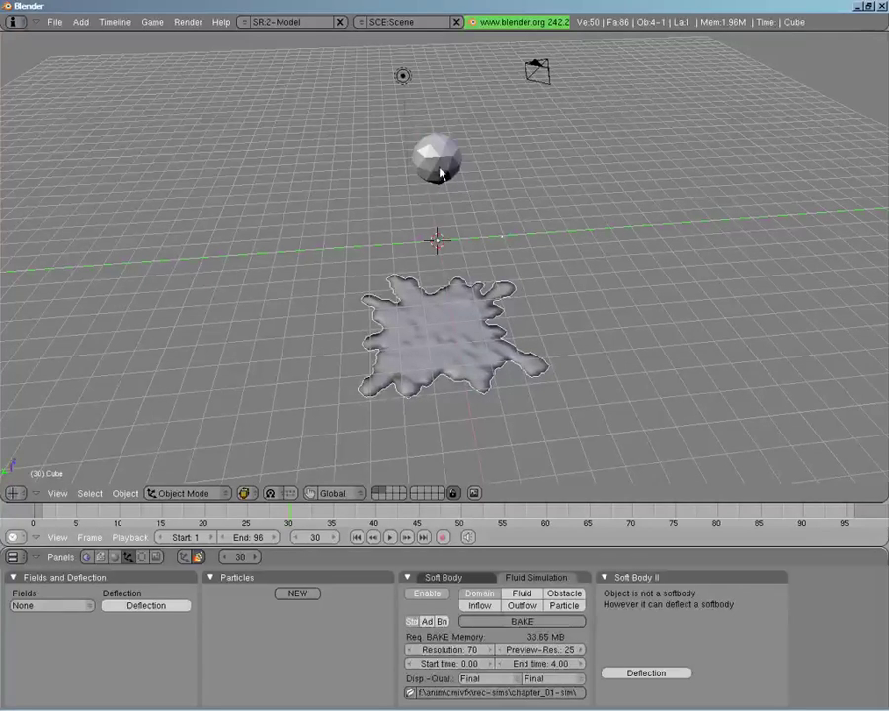
left_click(479, 606)
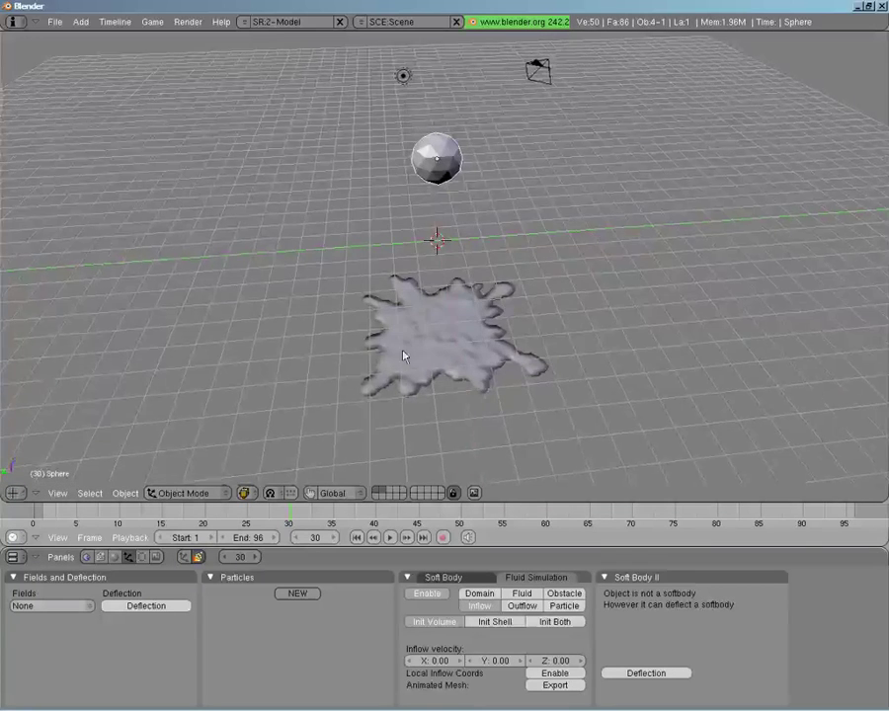
middle_click_drag(403, 355, 441, 234)
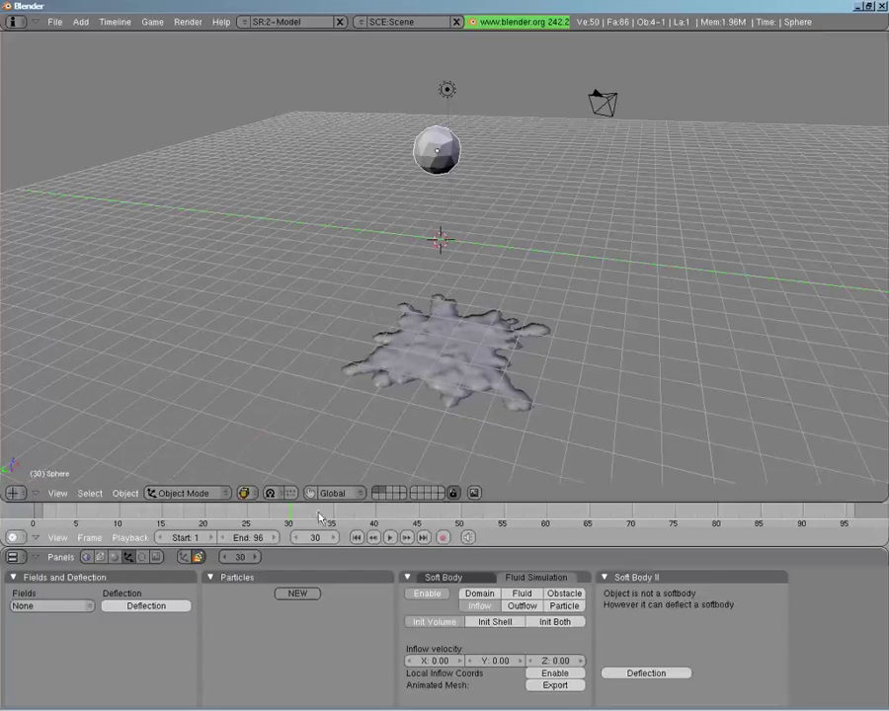
right_click(443, 367)
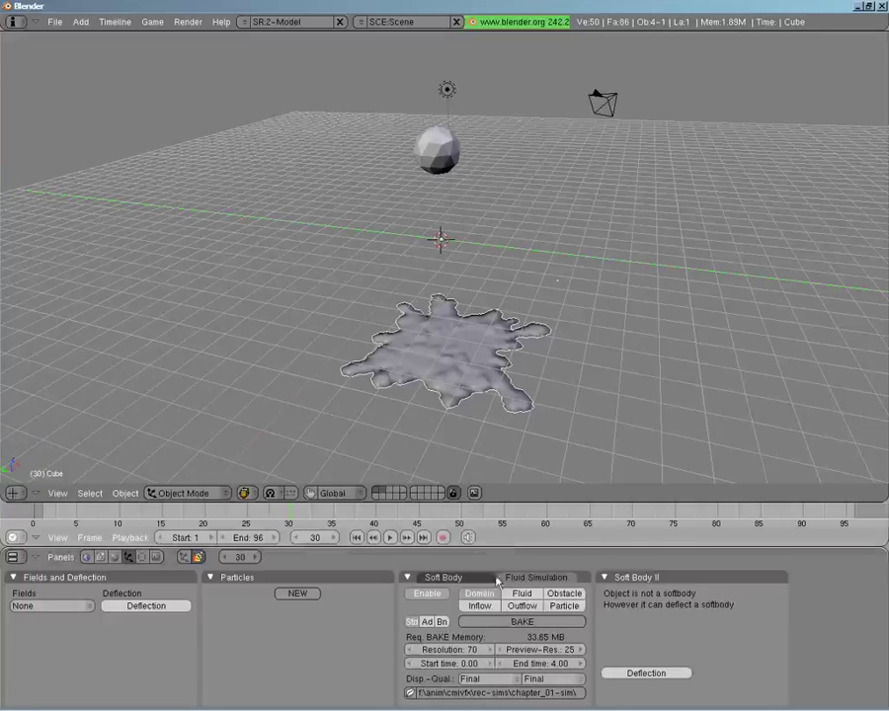
left_click(504, 620)
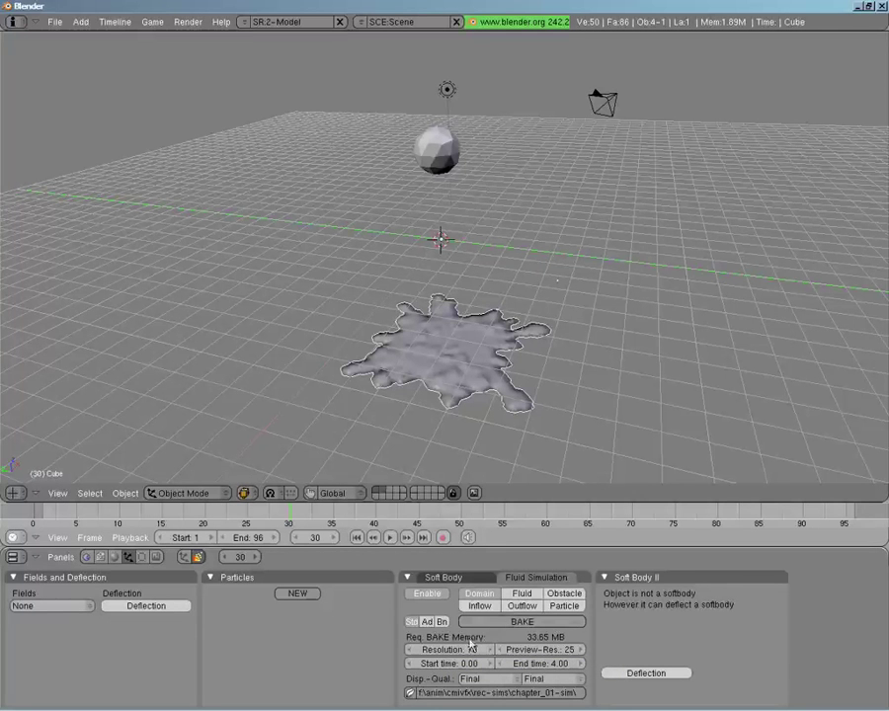
Set the inflow icosphere's Z velocity to -0.50 and bake the fluid domain again.
right_click(447, 180)
middle_click_drag(588, 298, 531, 336)
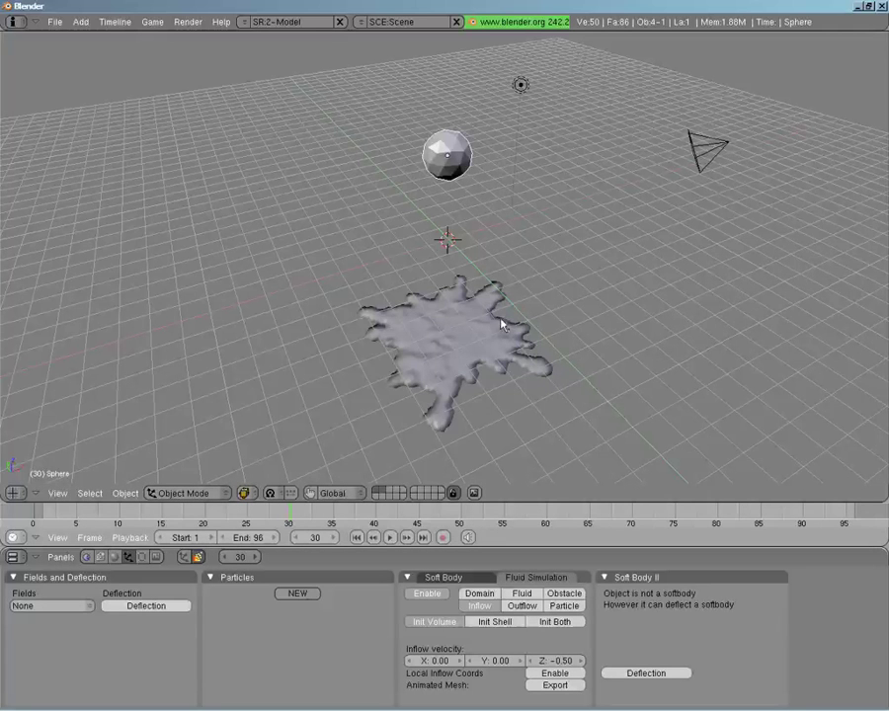
right_click(439, 327)
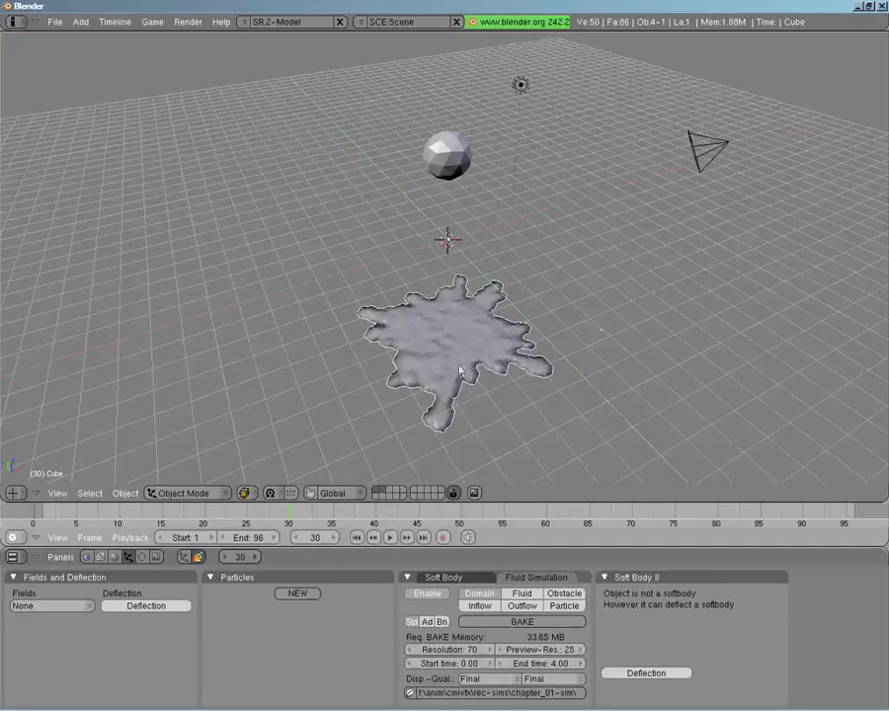
left_click(509, 622)
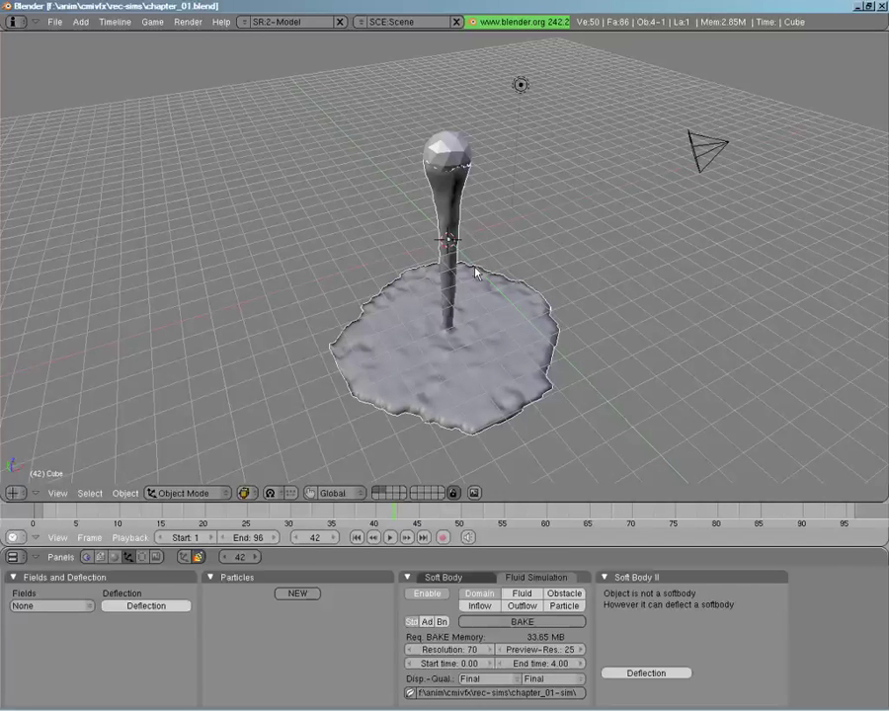
Play the animation from frame 1 at Final quality and examine the falling fluid stream.
left_click_drag(164, 520, 40, 521)
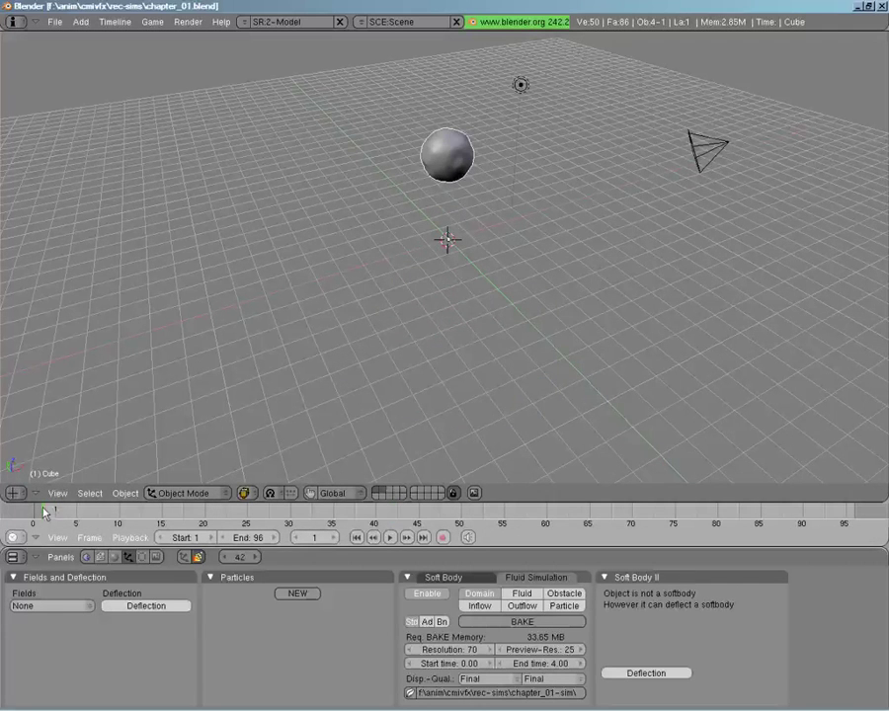
left_click(391, 537)
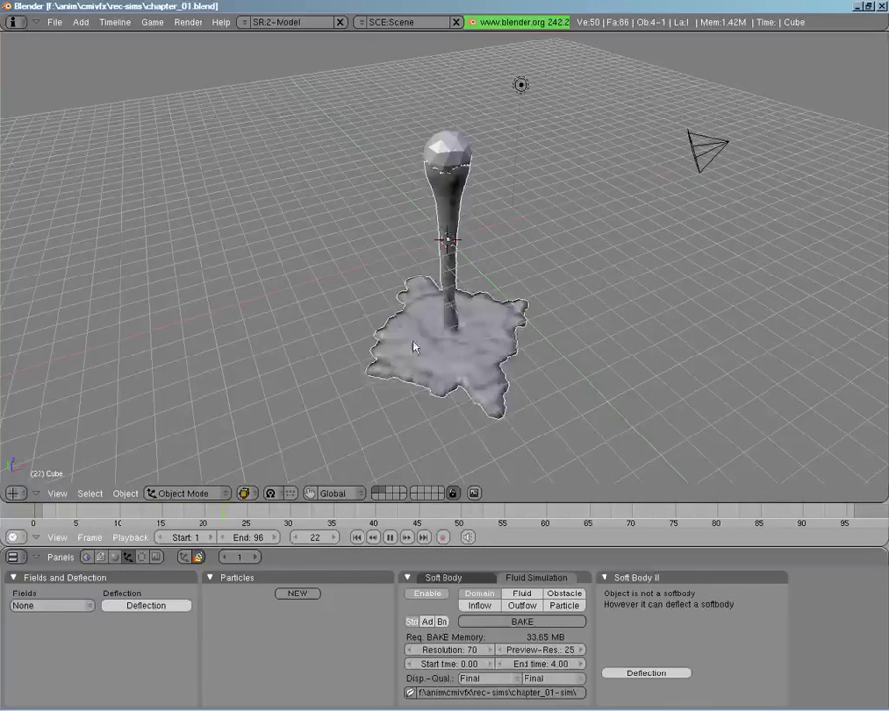
middle_click_drag(610, 280, 403, 287)
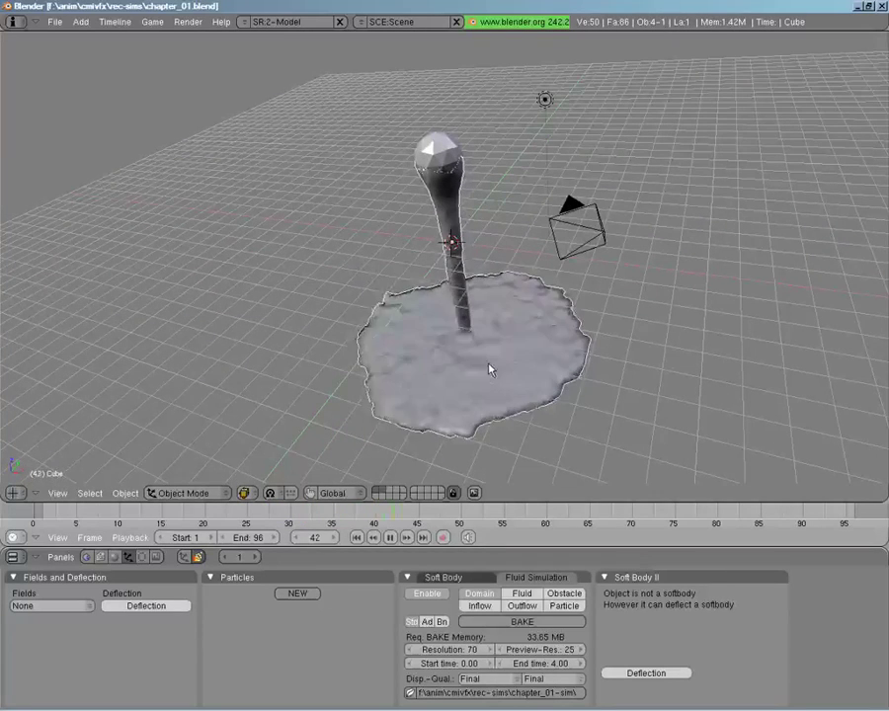
key("Escape")
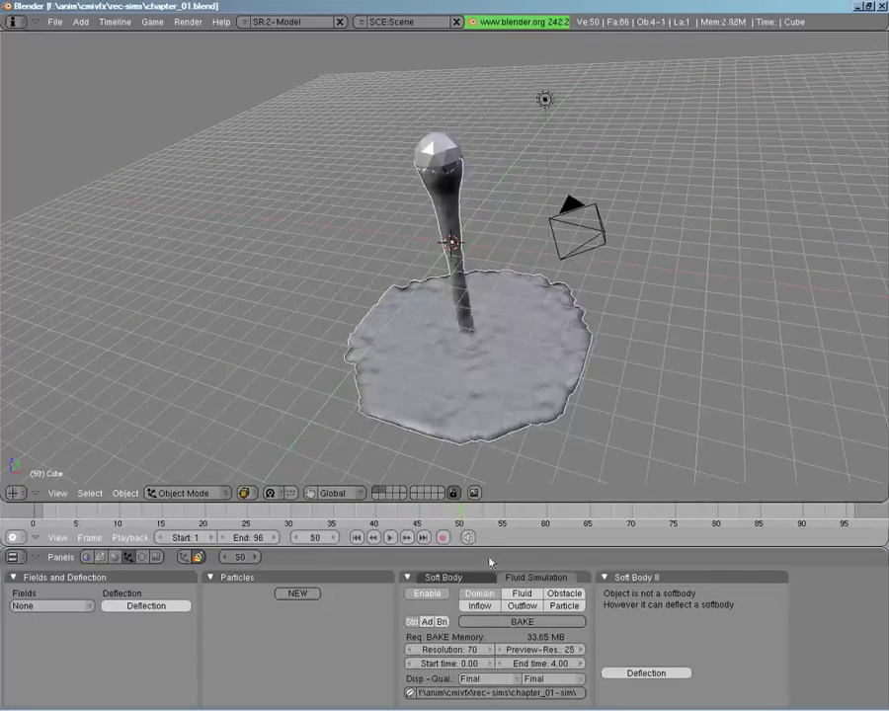
Set the domain's viewport display quality to Preview, play the animation, and inspect the low-resolution fluid from several angles.
left_click(484, 679)
left_click(478, 655)
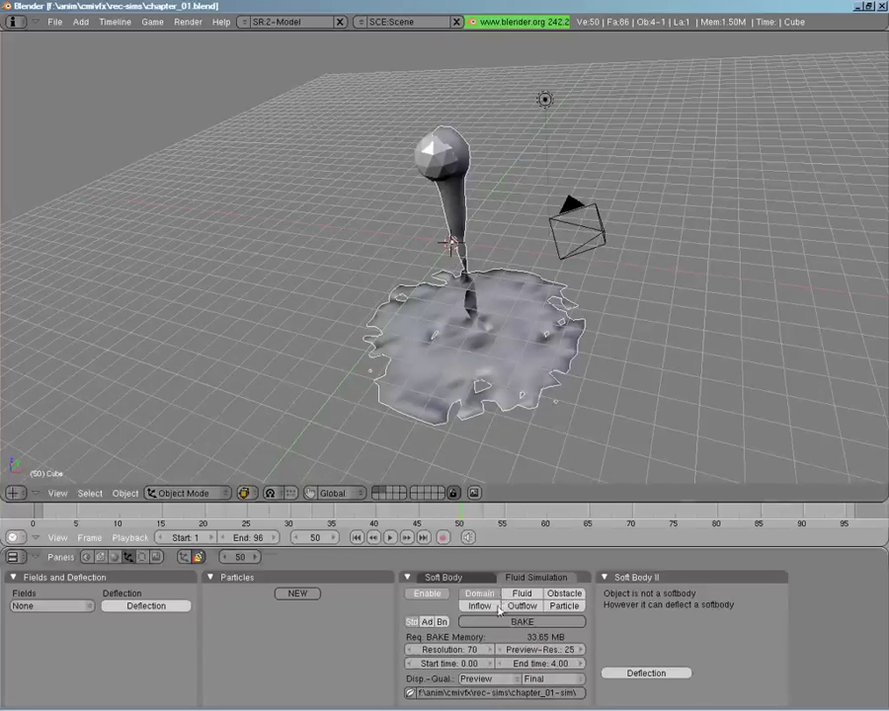
key("alt+a")
middle_click_drag(319, 240, 473, 264)
middle_click_drag(669, 228, 460, 302)
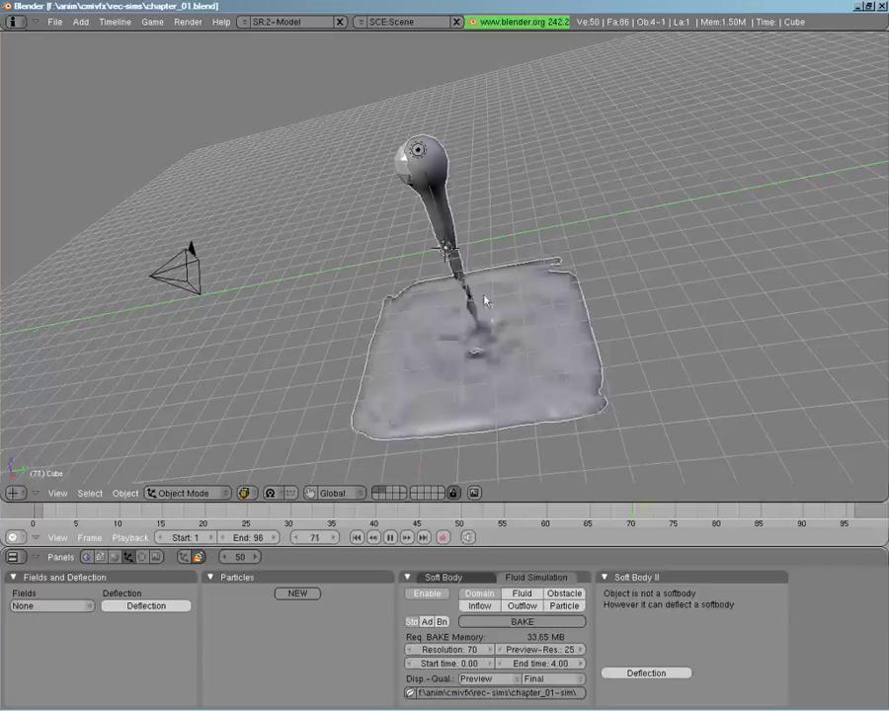
key("Escape")
middle_click_drag(425, 356, 364, 338)
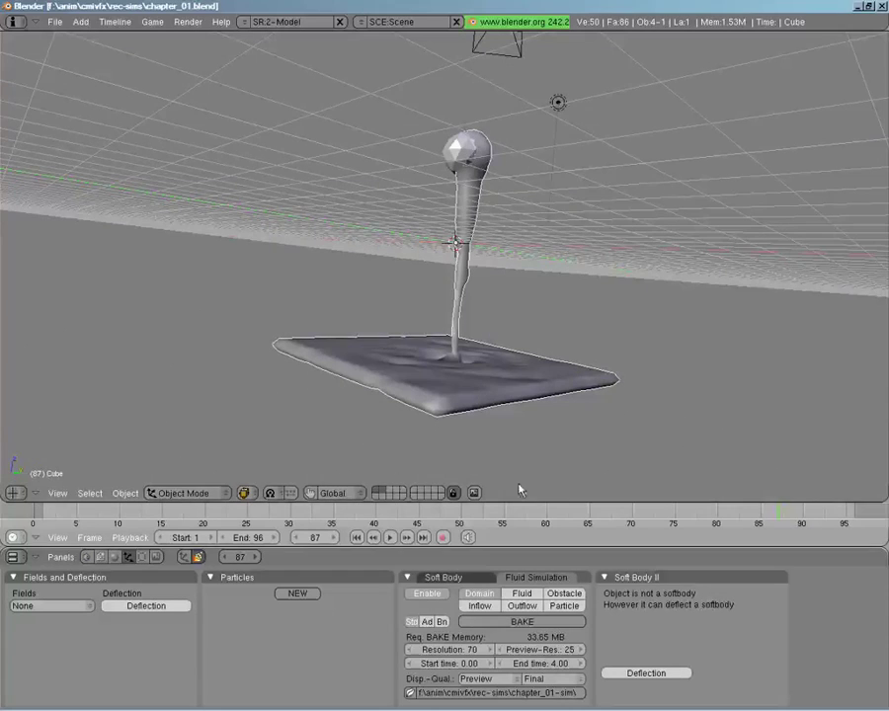
left_click(476, 595)
middle_click_drag(445, 468, 413, 346)
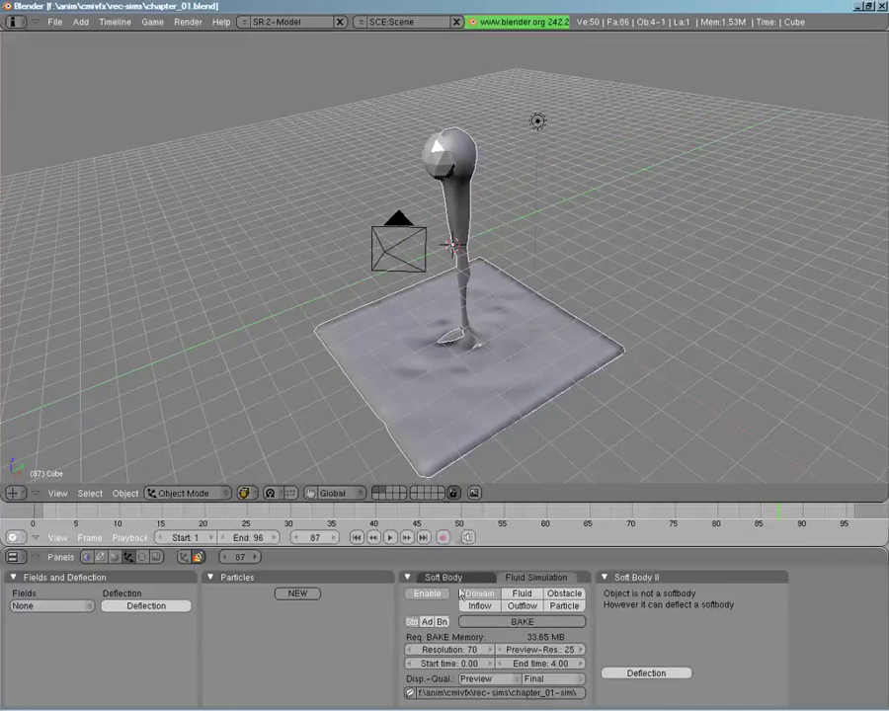
Set the domain's viewport display quality back to Final and move the animation to frame 23.
left_click(442, 622)
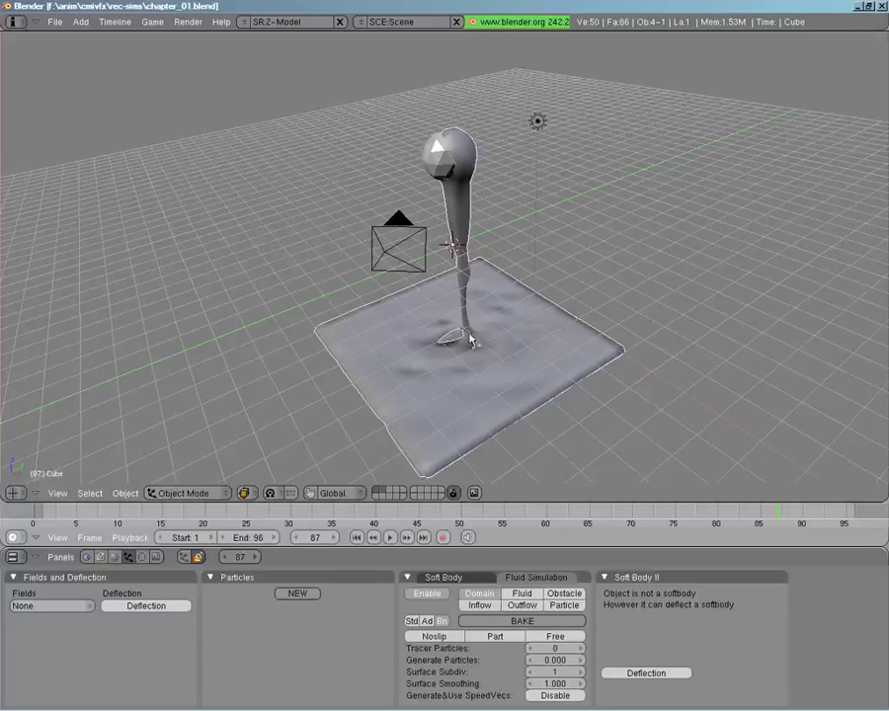
middle_click_drag(393, 342, 461, 344)
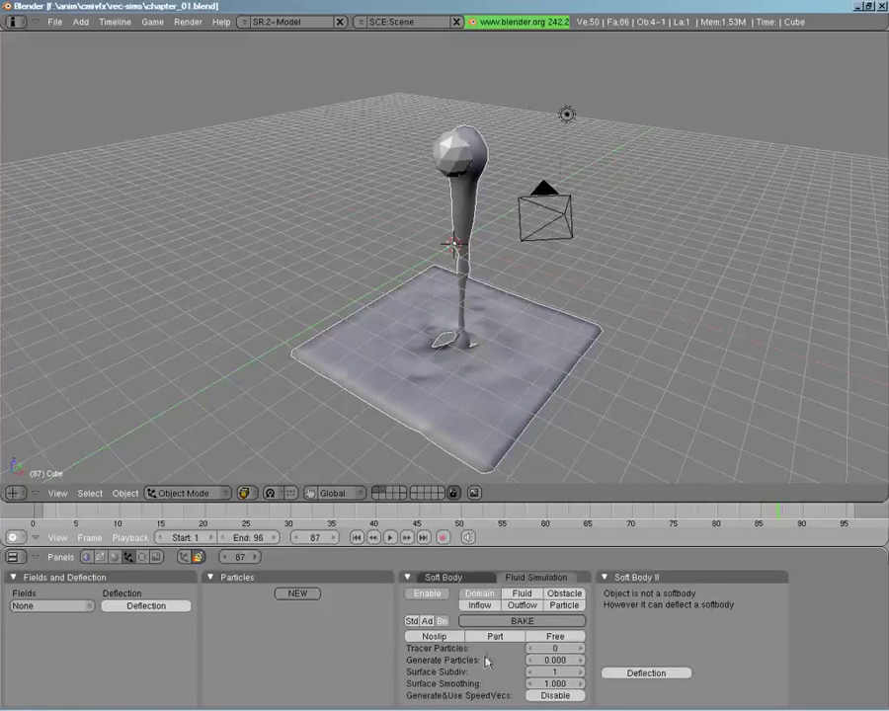
left_click(411, 620)
left_click(479, 679)
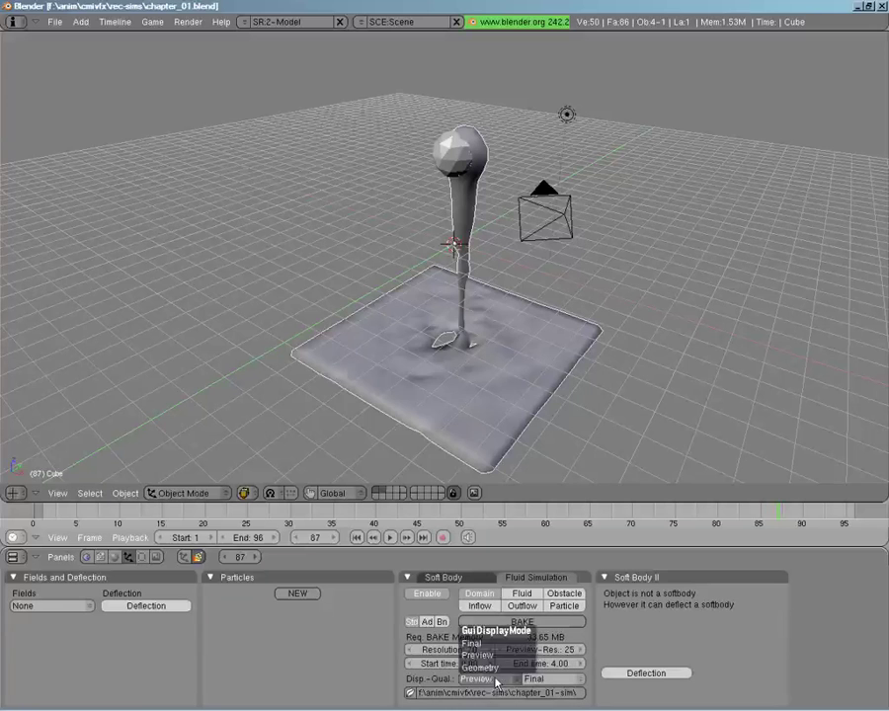
left_click(472, 643)
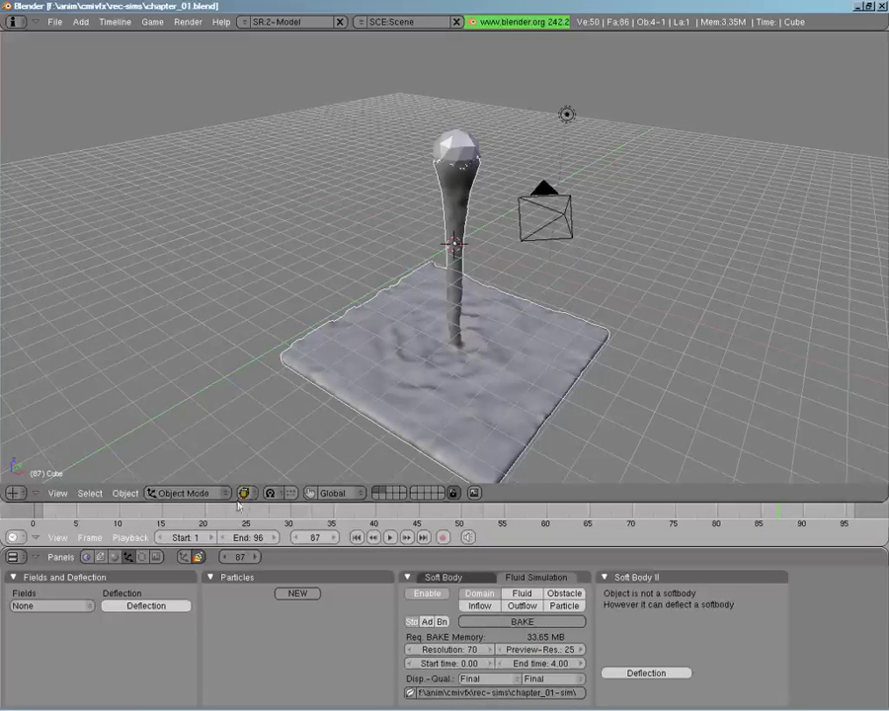
left_click_drag(136, 513, 232, 498)
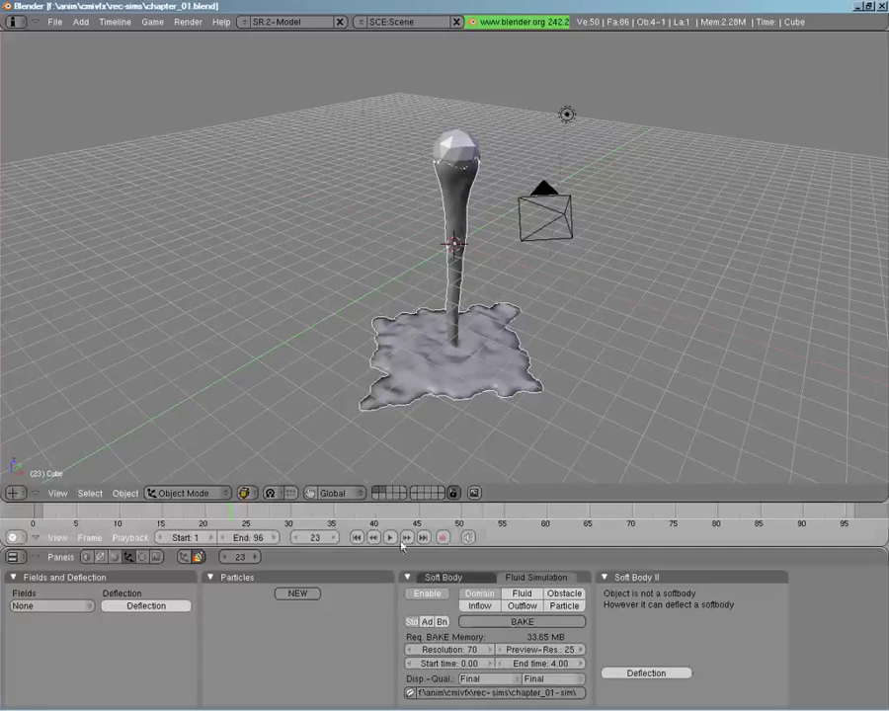
Set the domain's tracer particles to 10 and its generated particles to 1.000.
left_click(441, 622)
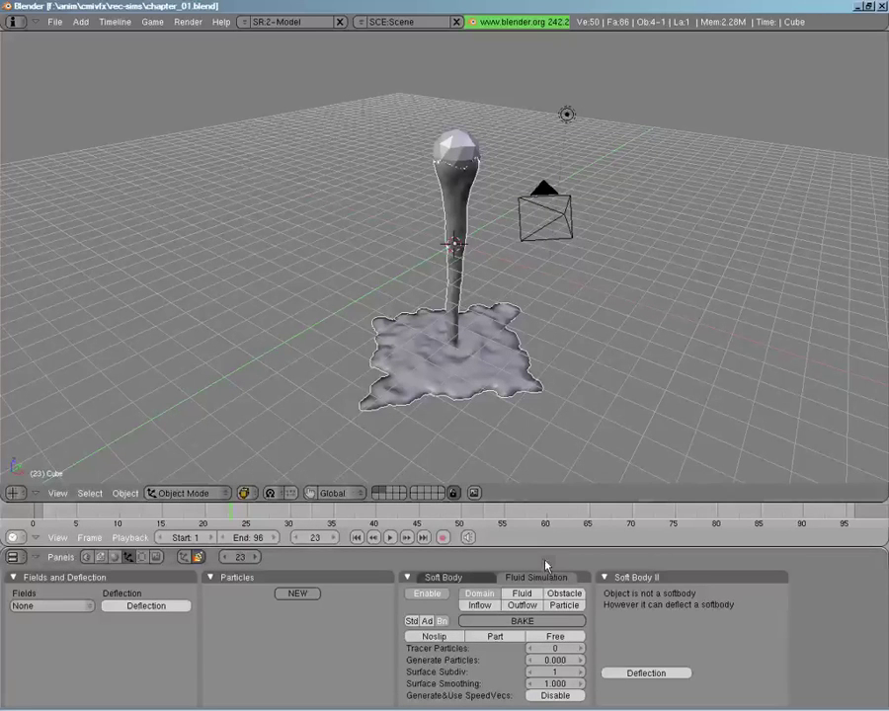
left_click(558, 649)
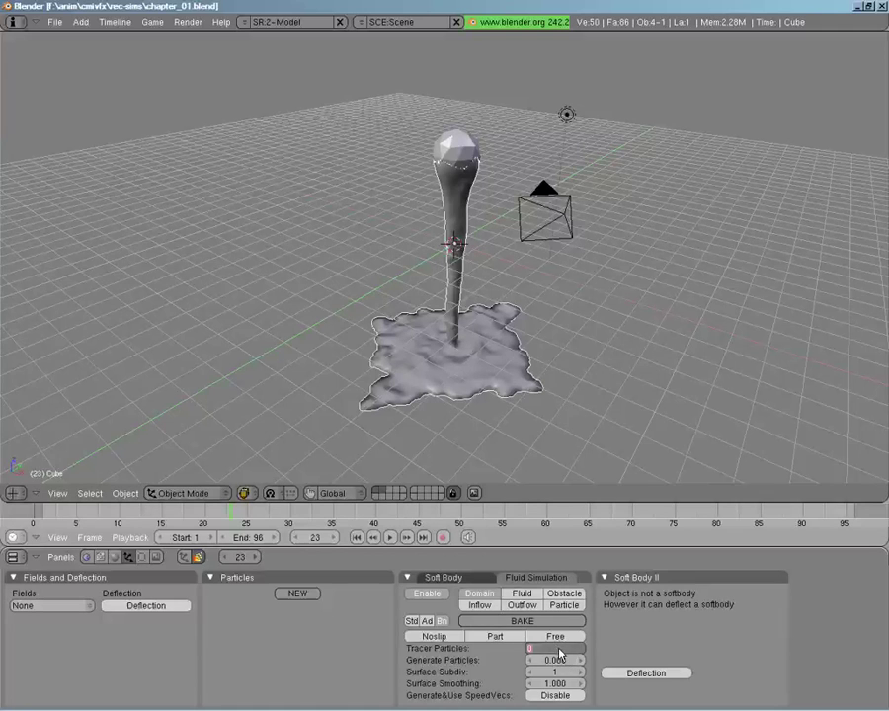
type("10")
key("Return")
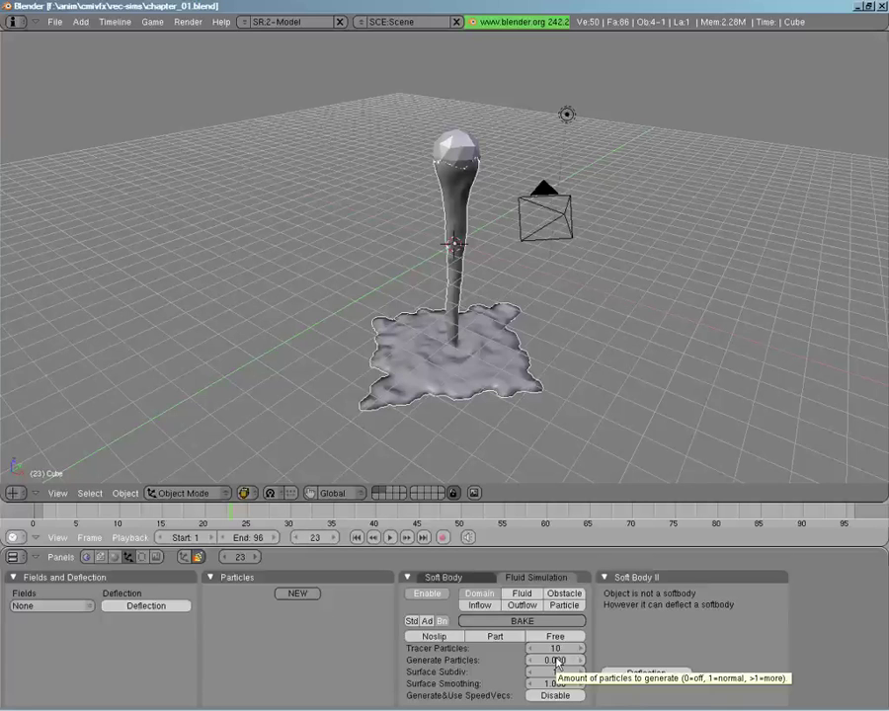
left_click(558, 661)
type("1")
key("Return")
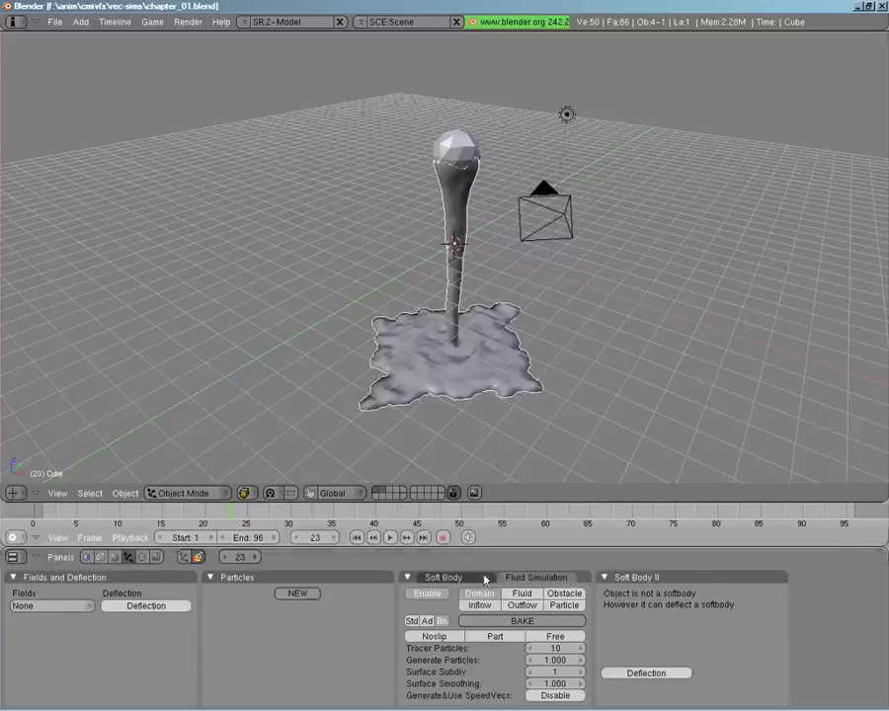
Create the folder f:\anim\cmivfx\rec-sims\chapter_01-sim2 and set it as the domain's bake directory.
left_click(413, 621)
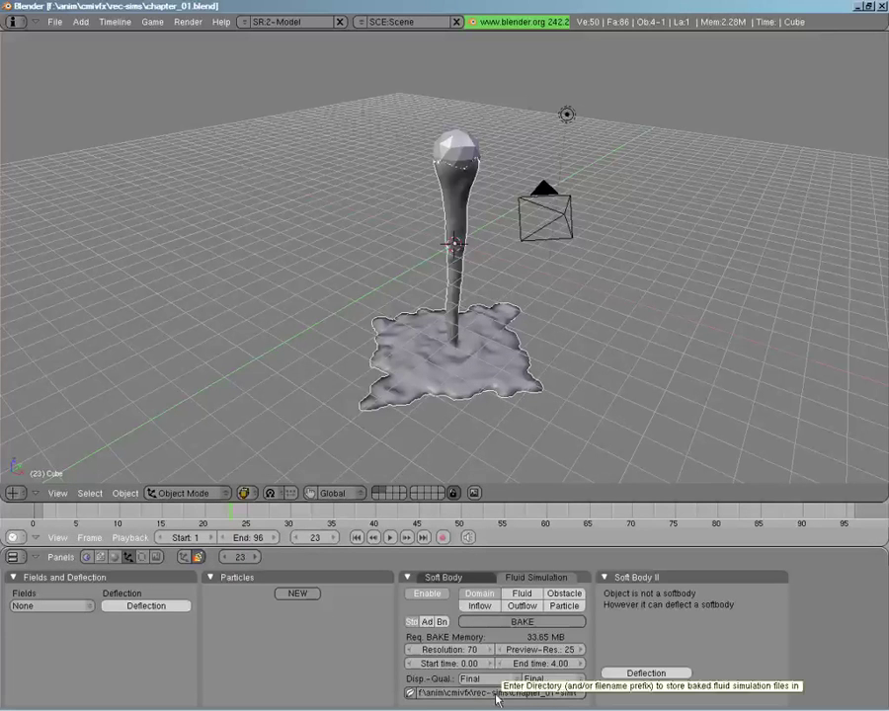
left_click(413, 695)
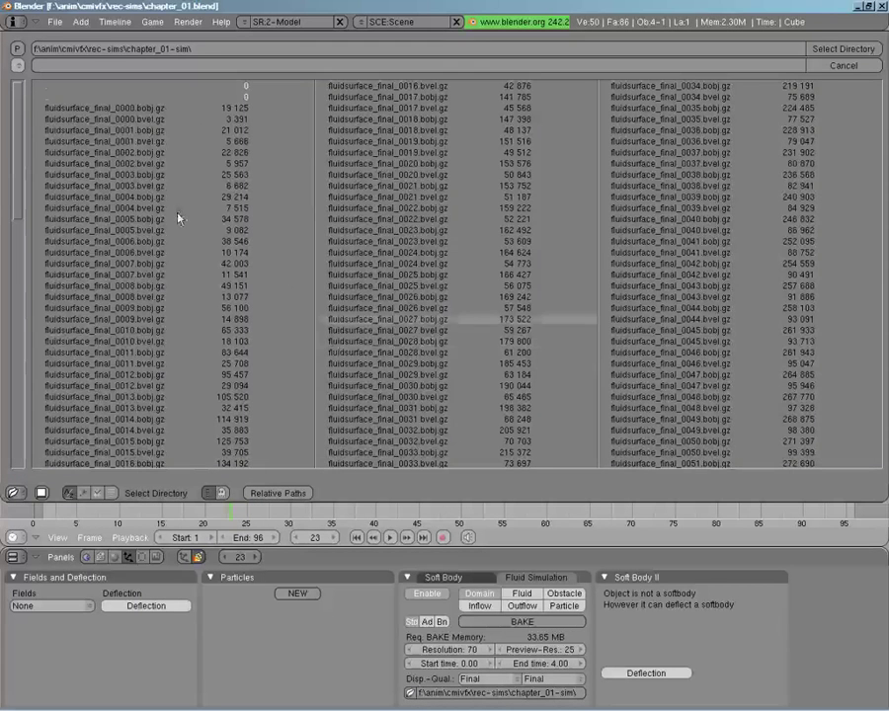
left_click(63, 98)
left_click(145, 51)
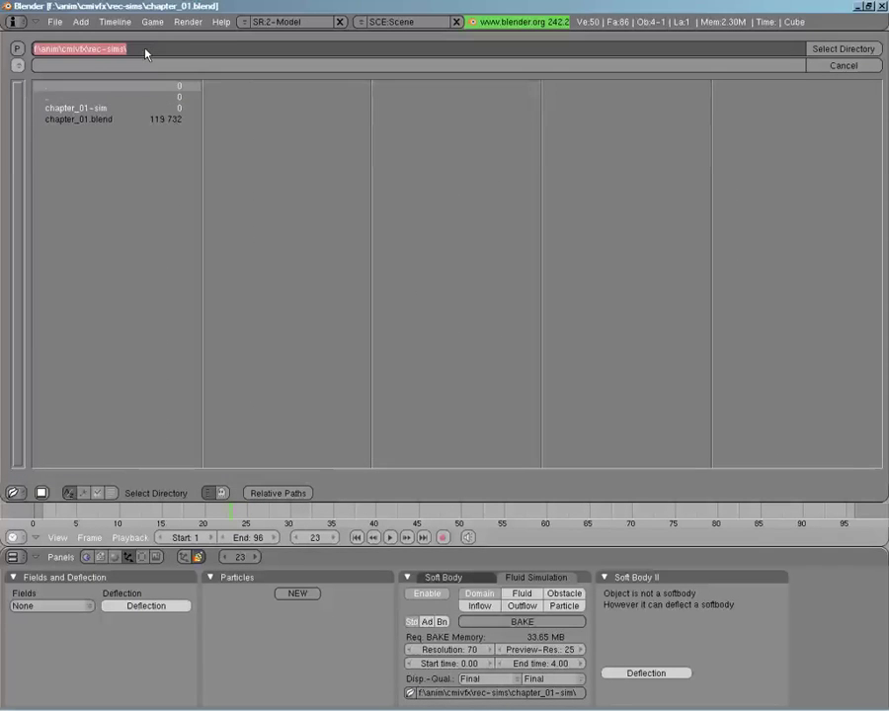
left_click(146, 51)
type("chapter_01")
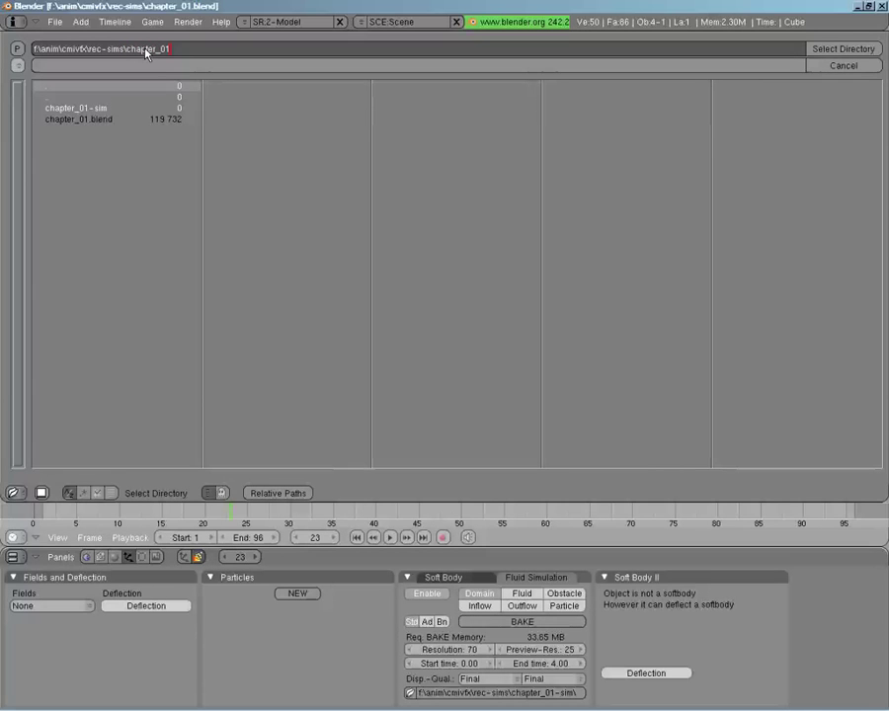
type("-sim2")
key("Return")
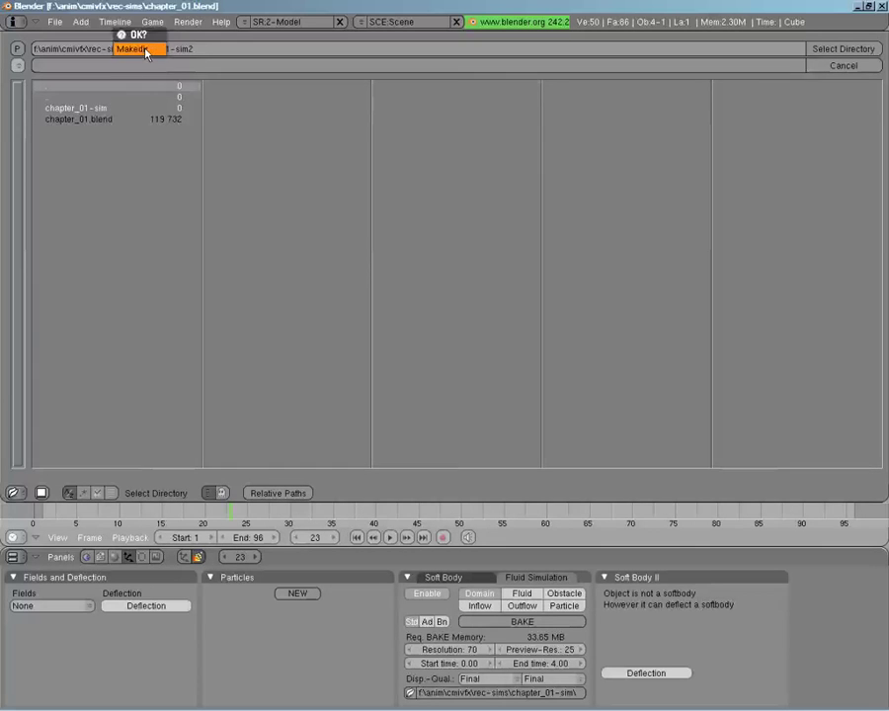
left_click(145, 51)
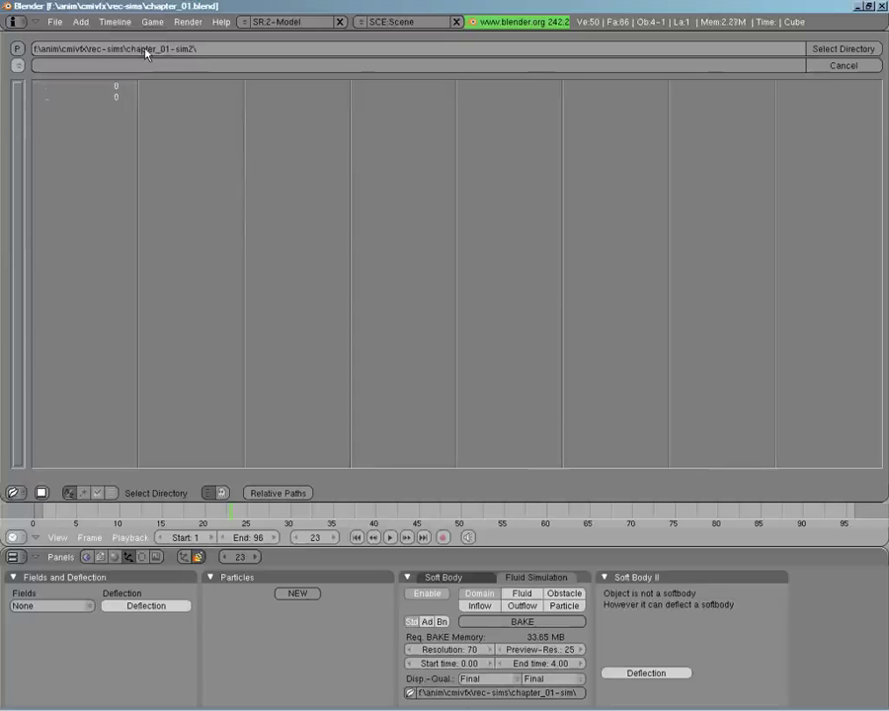
left_click(830, 49)
Start baking the fluid domain with the particle settings and abort the bake partway.
middle_click_drag(478, 203, 413, 236)
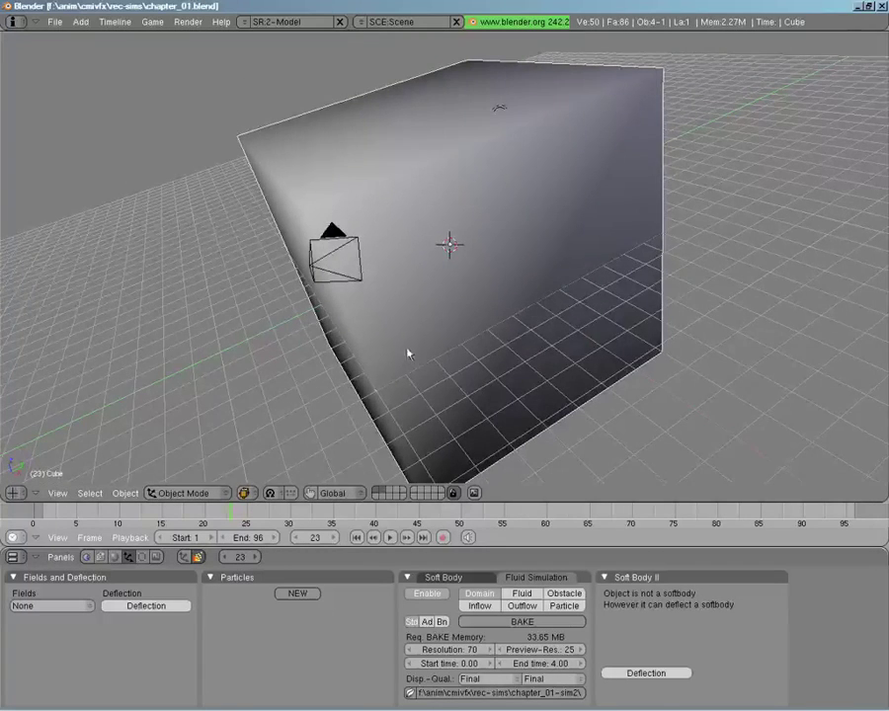
middle_click_drag(407, 353, 607, 393)
middle_click_drag(471, 270, 504, 316)
left_click(540, 620)
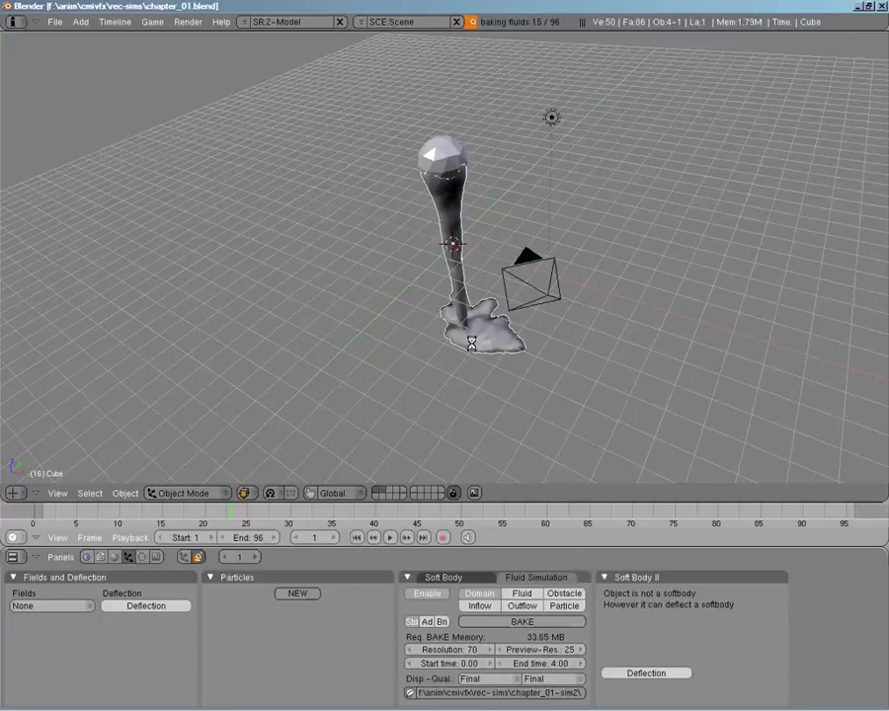
key("Escape")
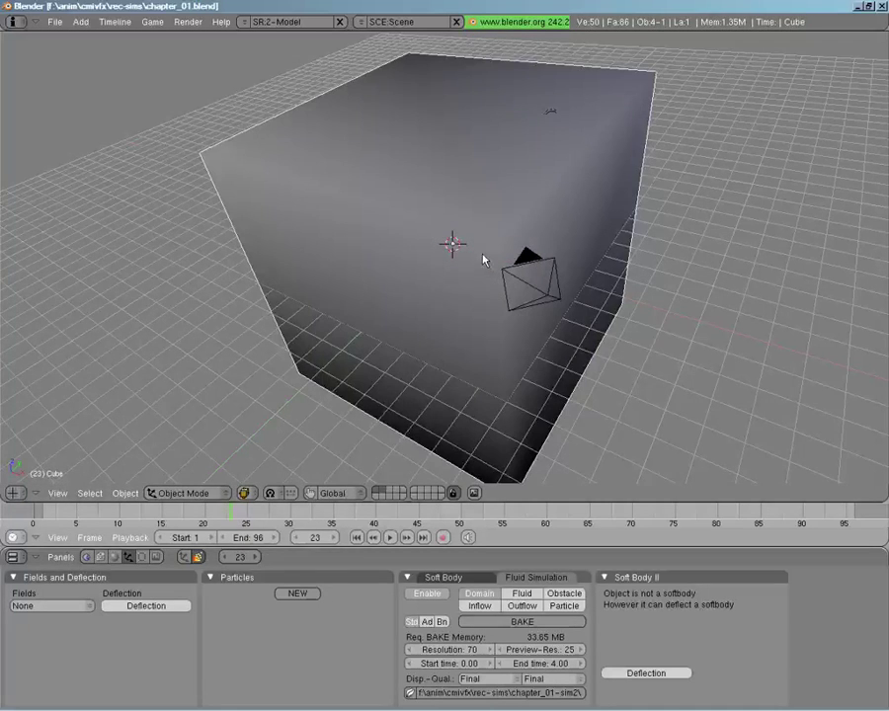
Set the inflow icosphere's Z velocity to -2.00 in wireframe display, and reselect the domain cube in solid shading.
key("z")
right_click(452, 201)
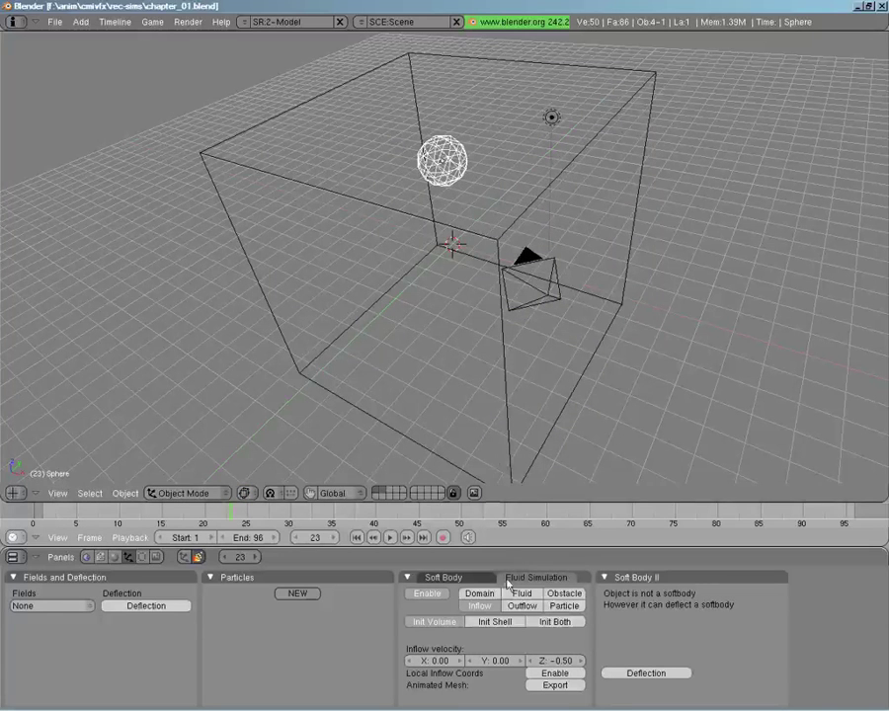
left_click(553, 661)
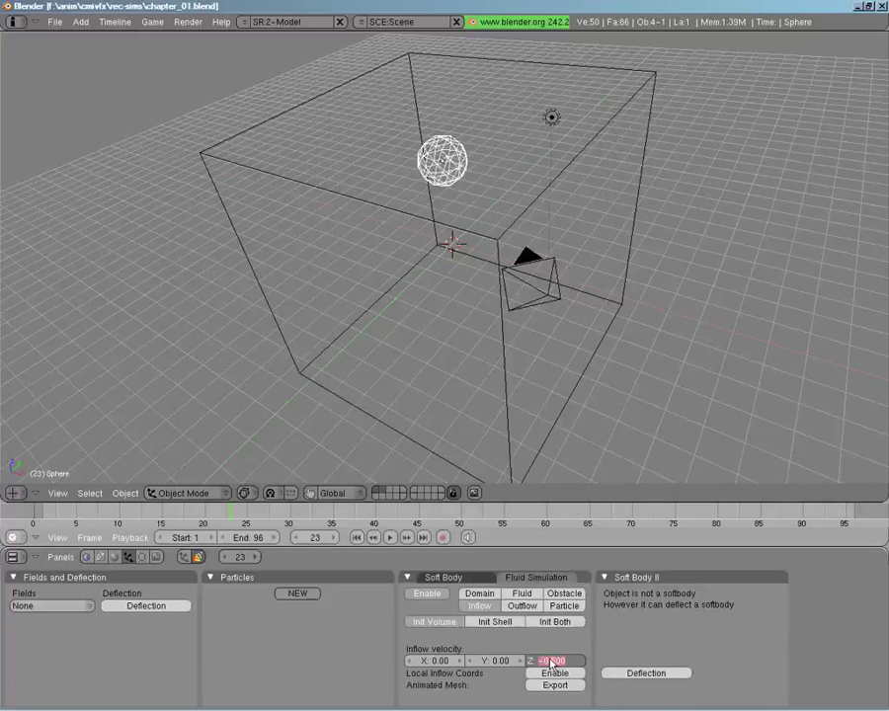
type("-2")
key("Return")
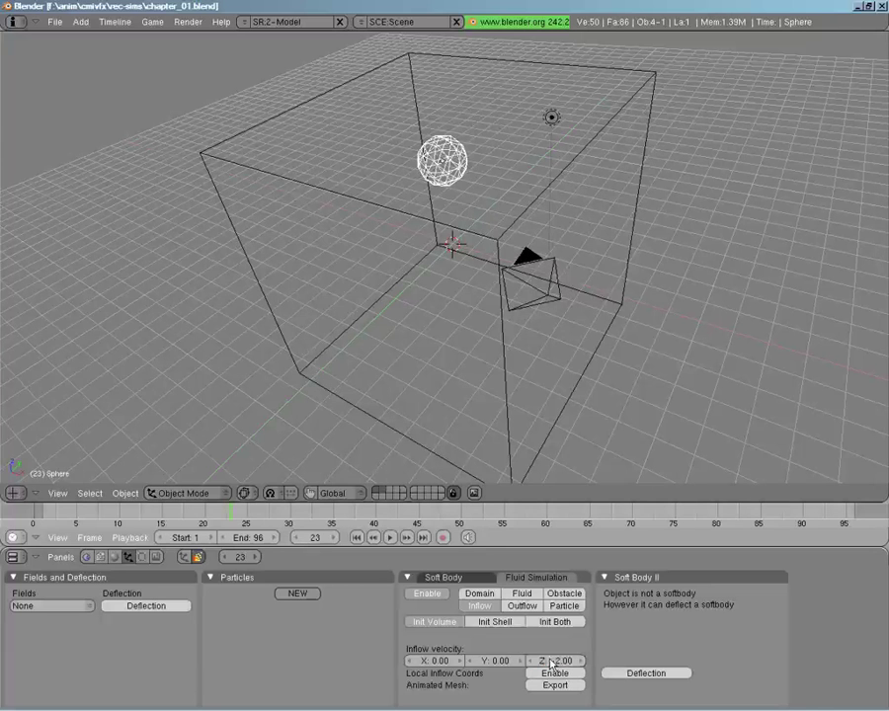
right_click(491, 247)
key("z")
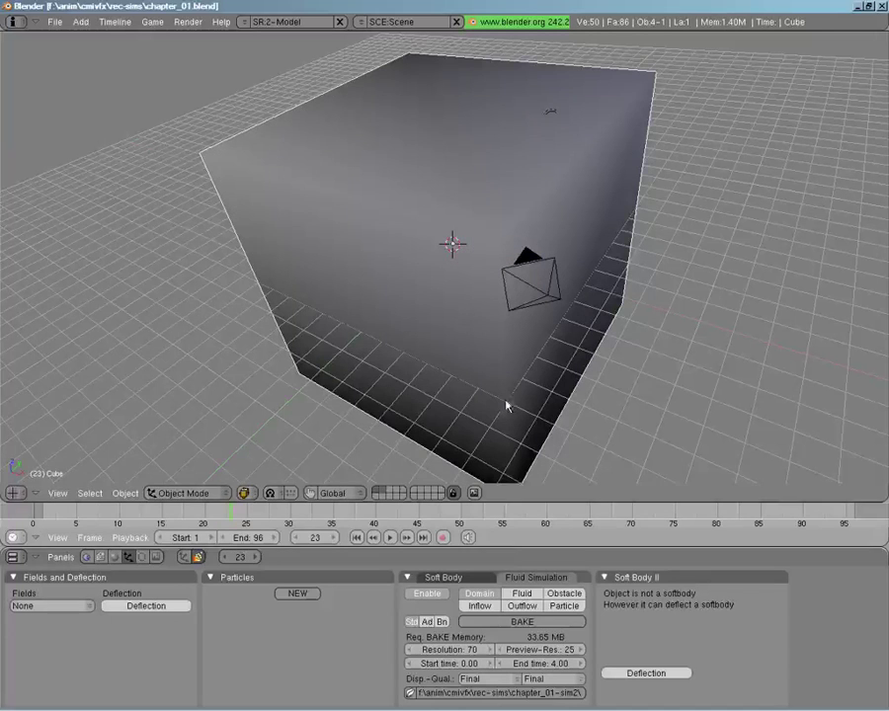
Bake the domain with the faster inflow and abort the bake partway.
left_click(522, 621)
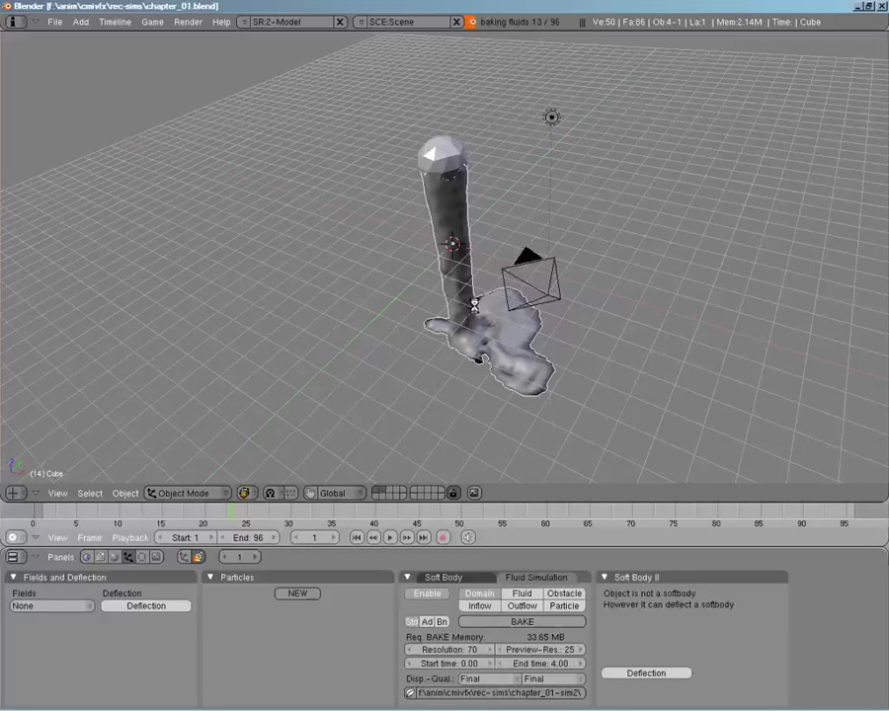
key("Escape")
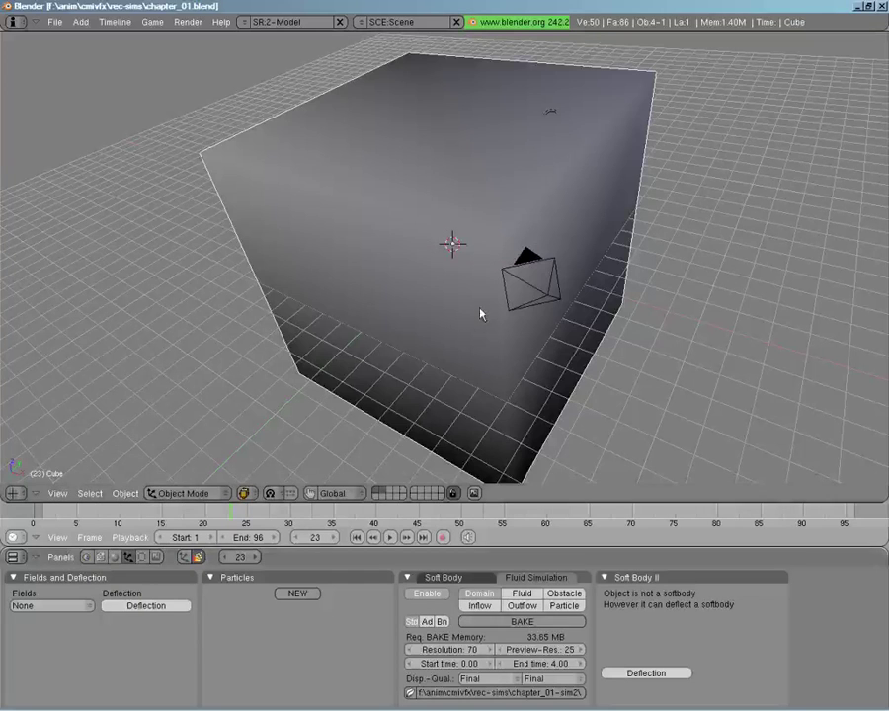
Set the domain's surface subdivision to 2 and switch the viewport to wireframe display.
left_click(441, 621)
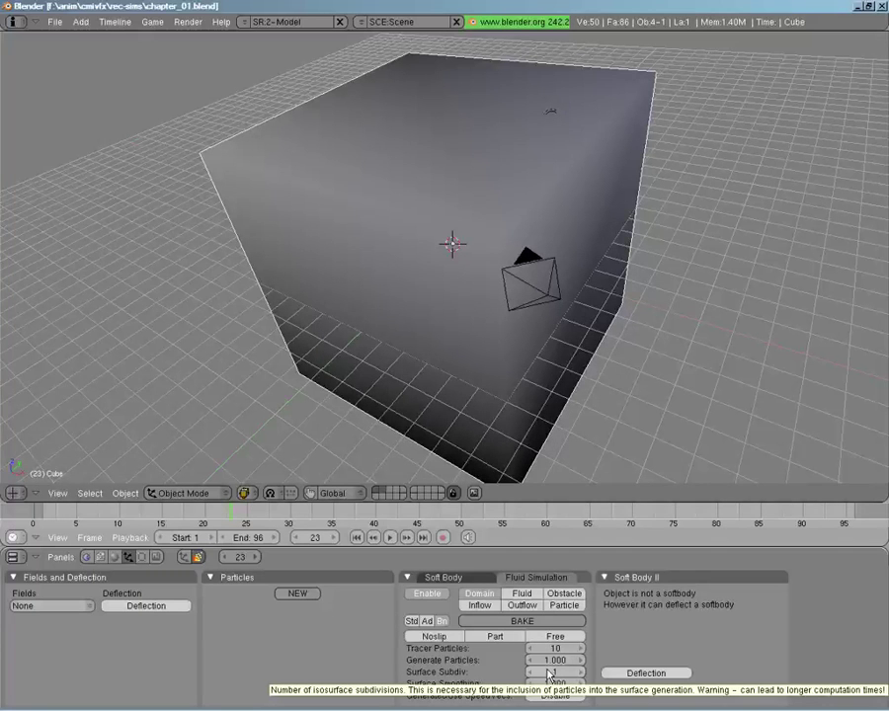
left_click(580, 672)
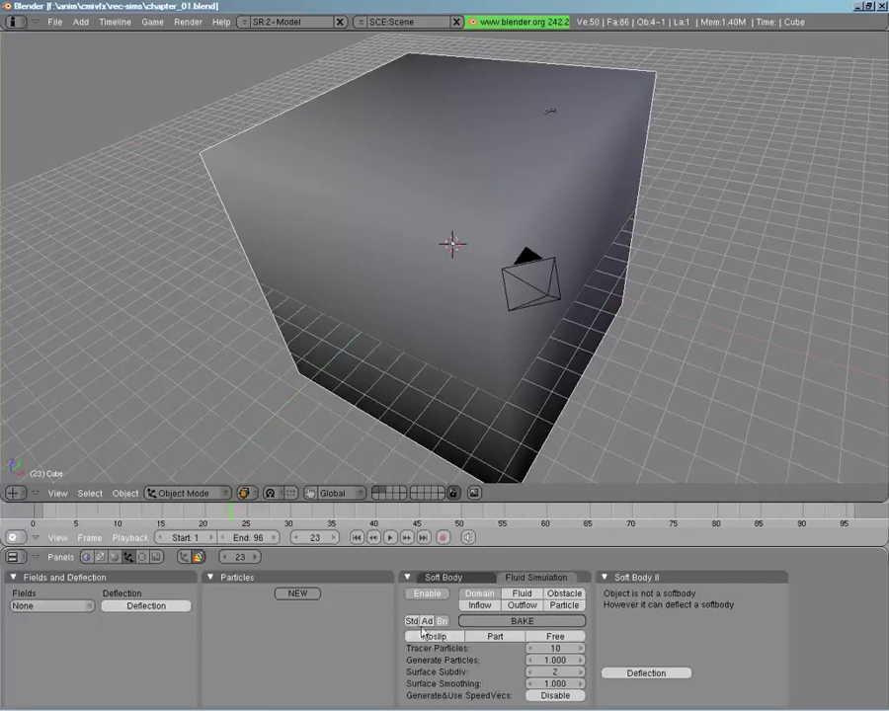
key("z")
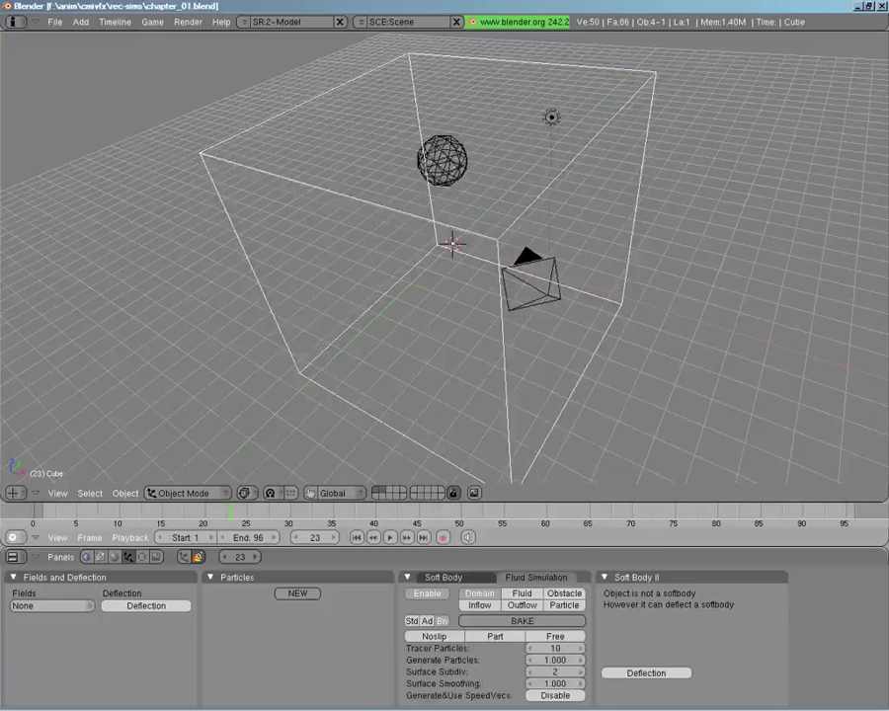
Set the inflow icosphere's Z velocity to -5.00.
right_click(442, 160)
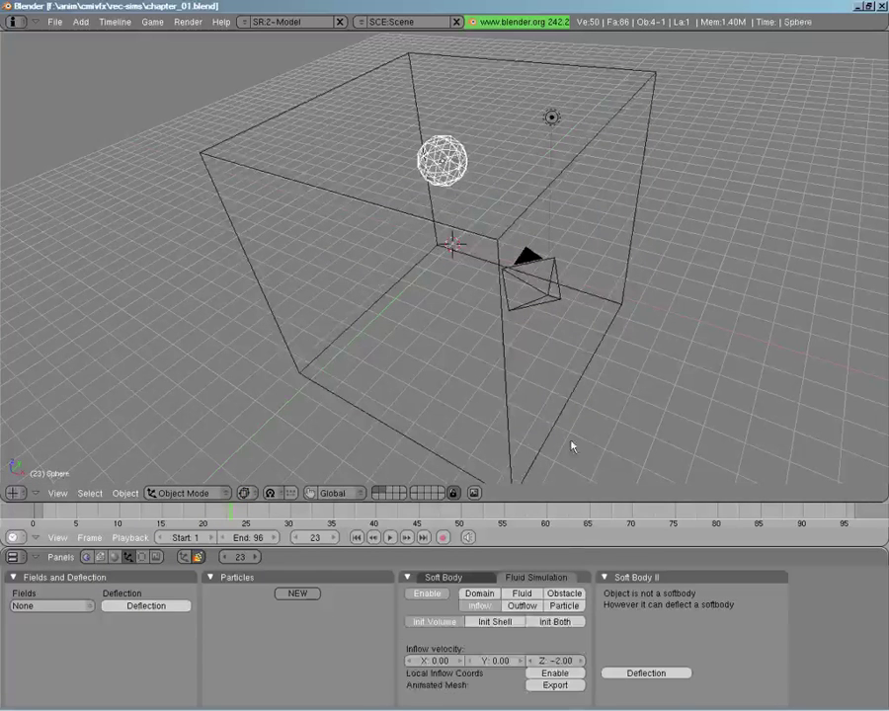
left_click(540, 662)
type("-")
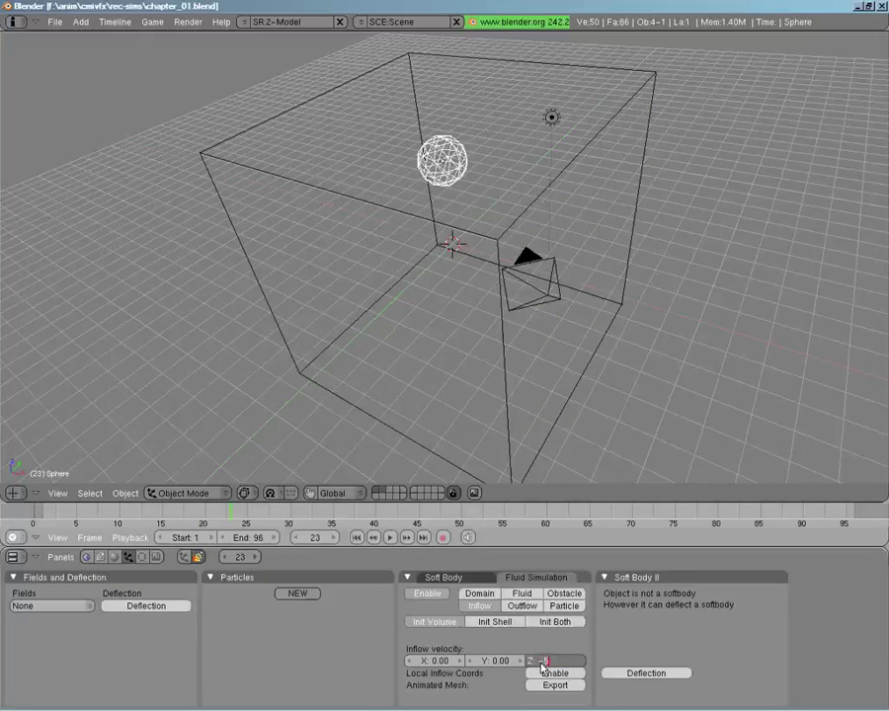
type("5")
key("Return")
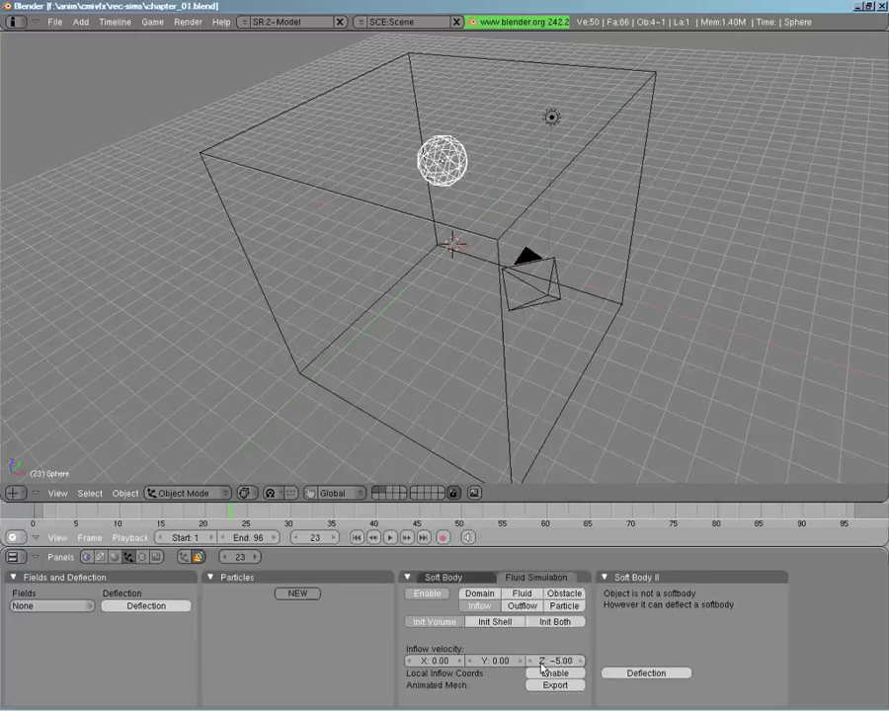
right_click(483, 240)
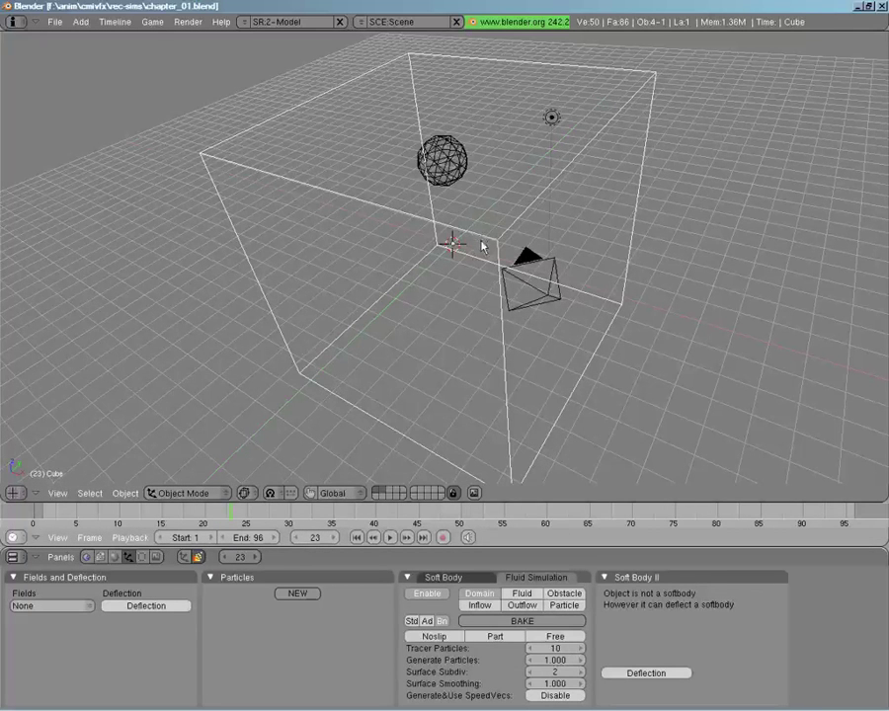
right_click(457, 244)
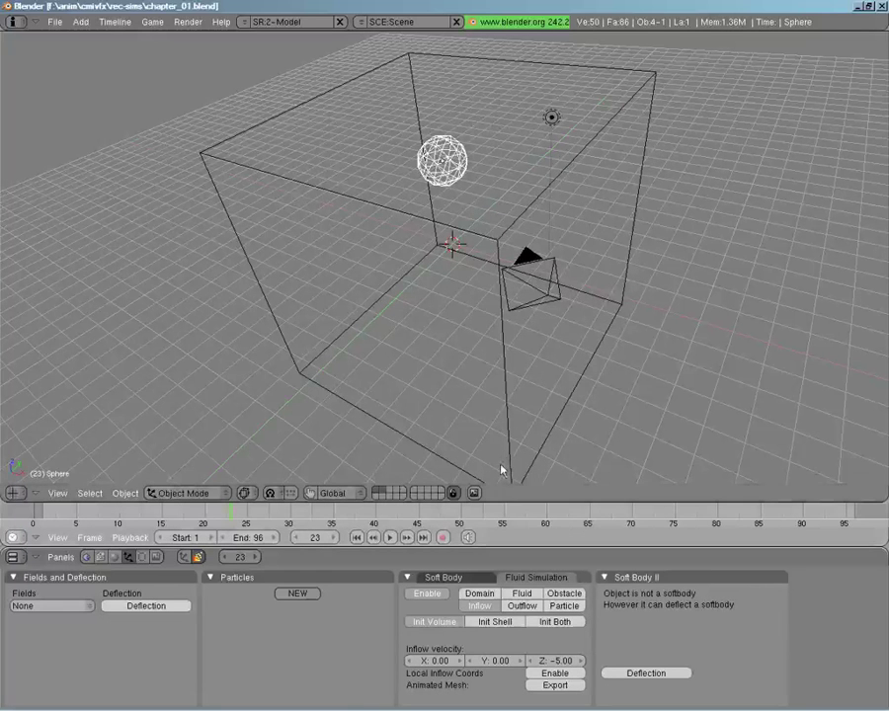
Try real-world sizes of 2 and 10 in the domain cube's advanced fluid settings, and settle on 5.
right_click(489, 239)
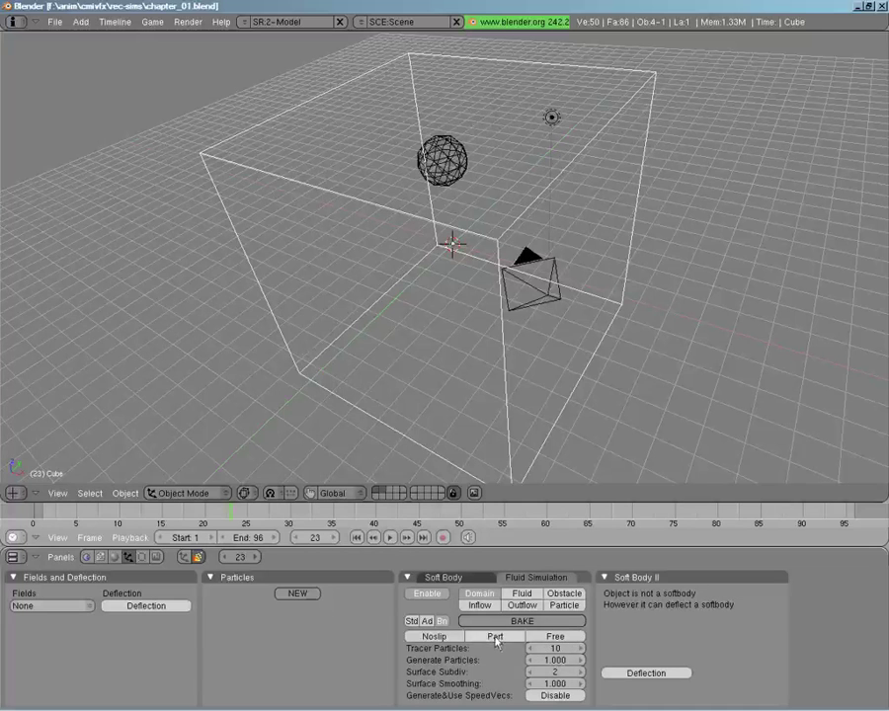
left_click(427, 622)
left_click(552, 670)
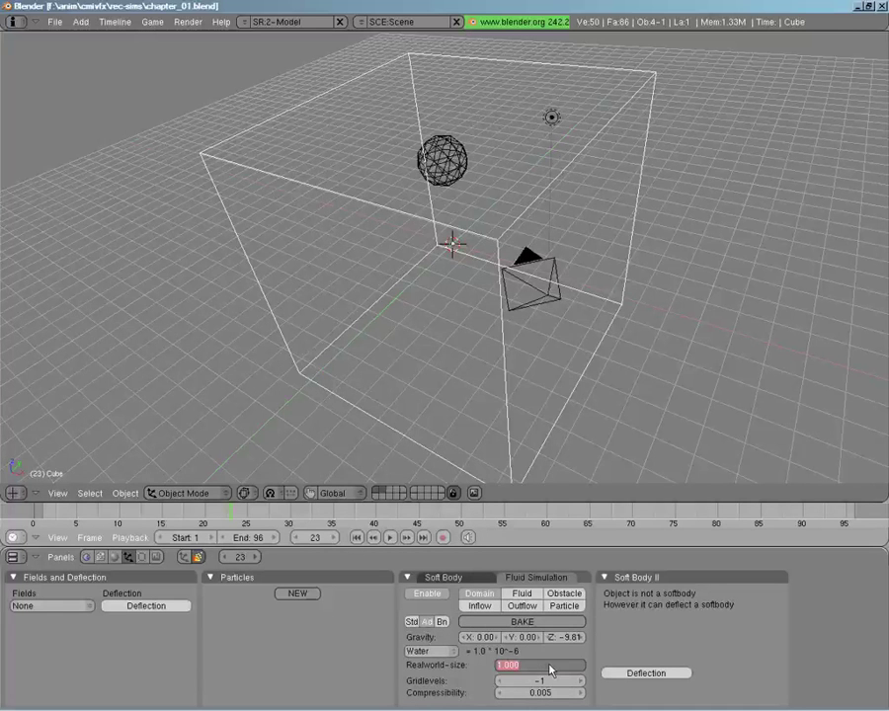
type("2")
key("Return")
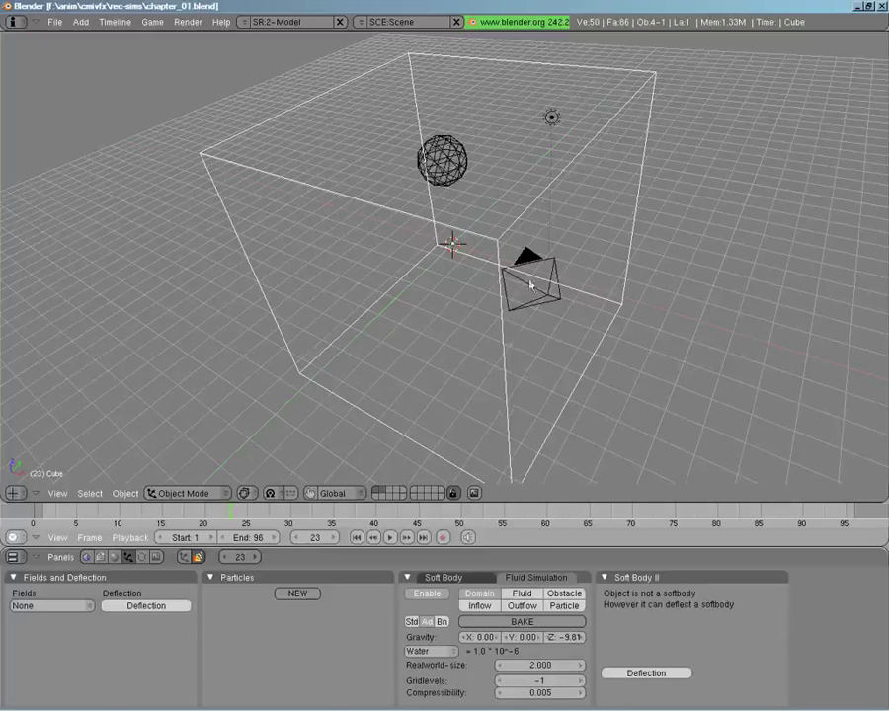
left_click(542, 663)
type("10")
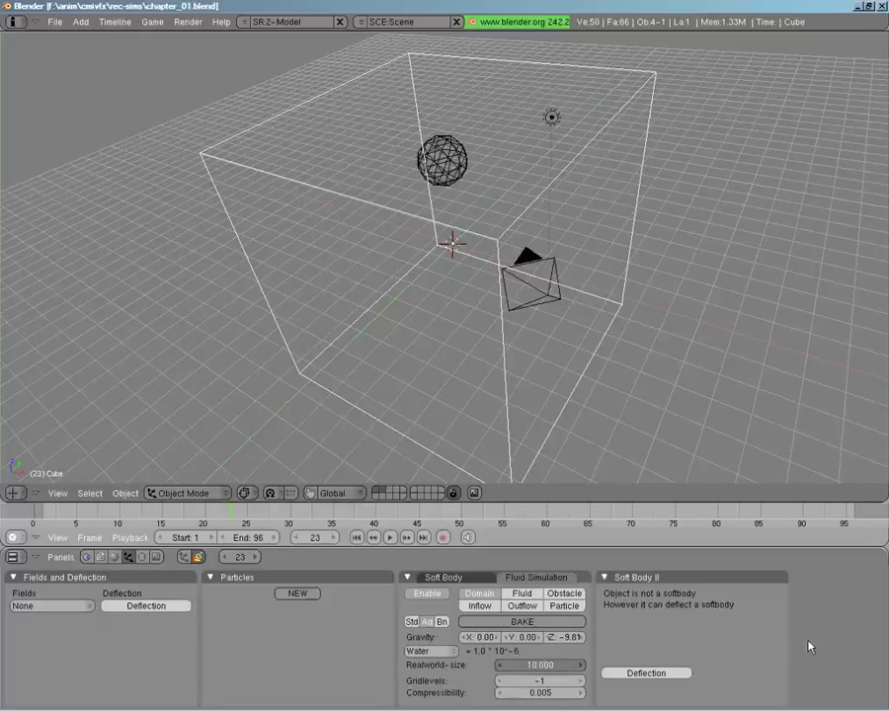
key("Return")
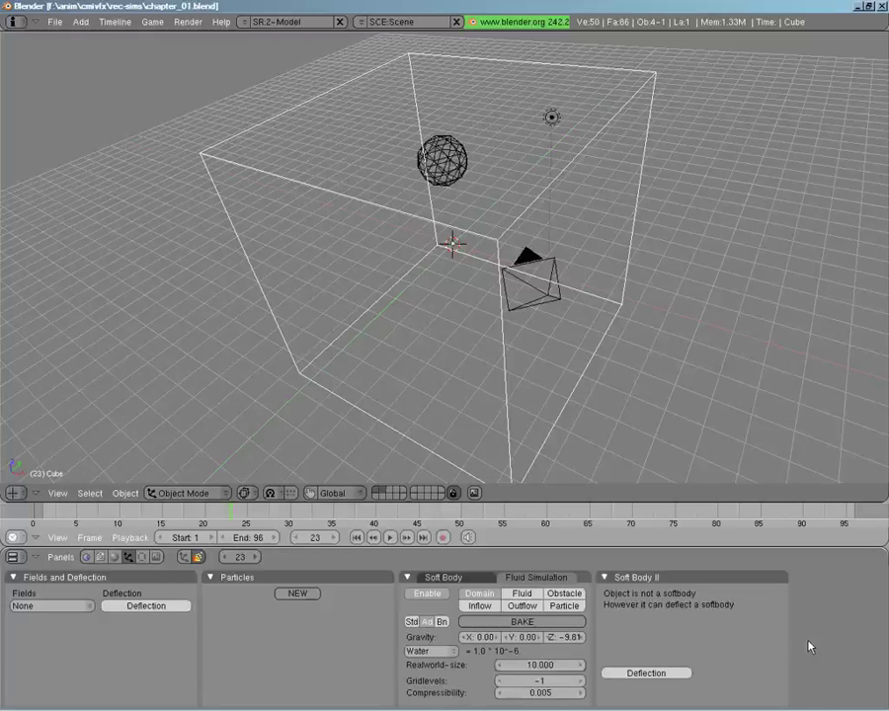
left_click(535, 669)
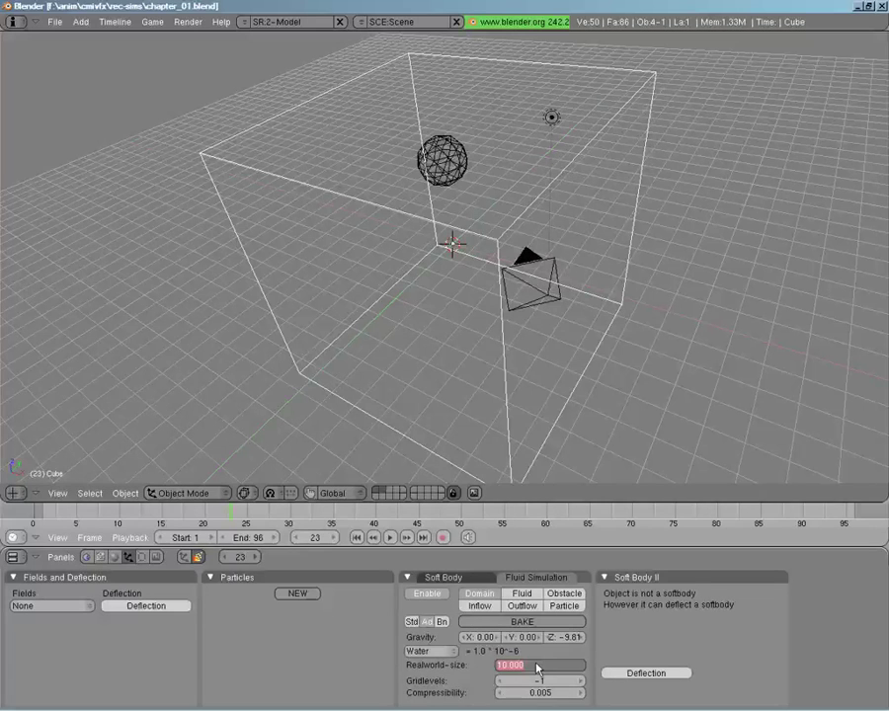
type("5")
key("Return")
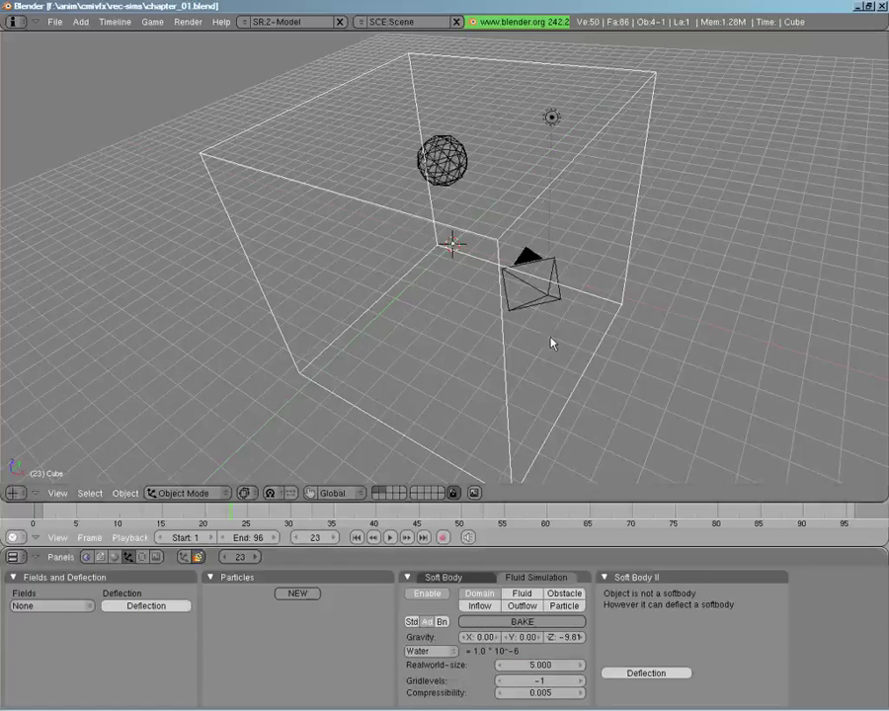
Switch the viewport to solid shading, reselect the domain cube and bake the fluid simulation.
right_click(440, 169)
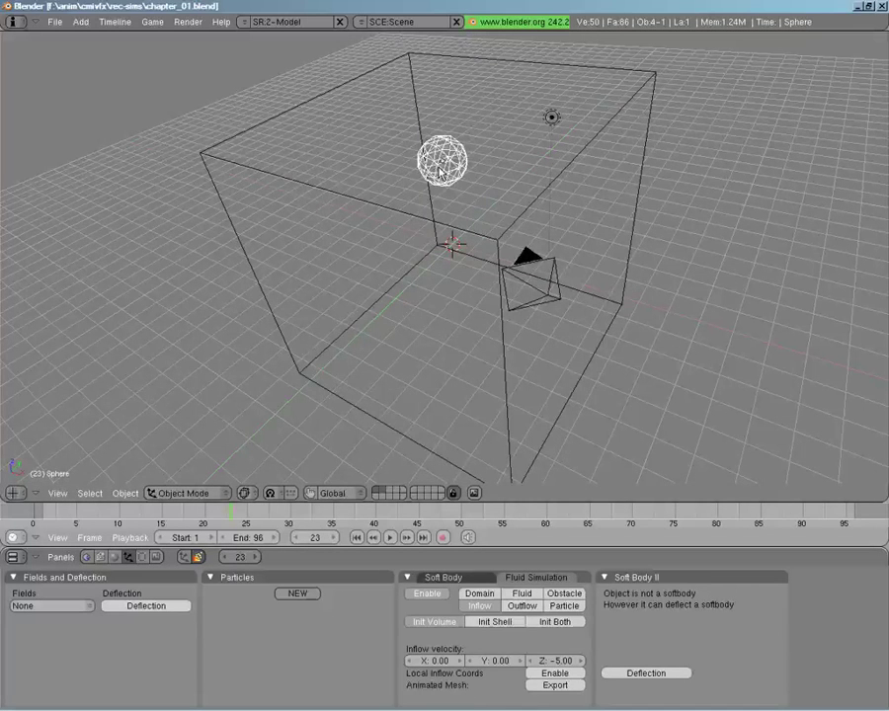
key("z")
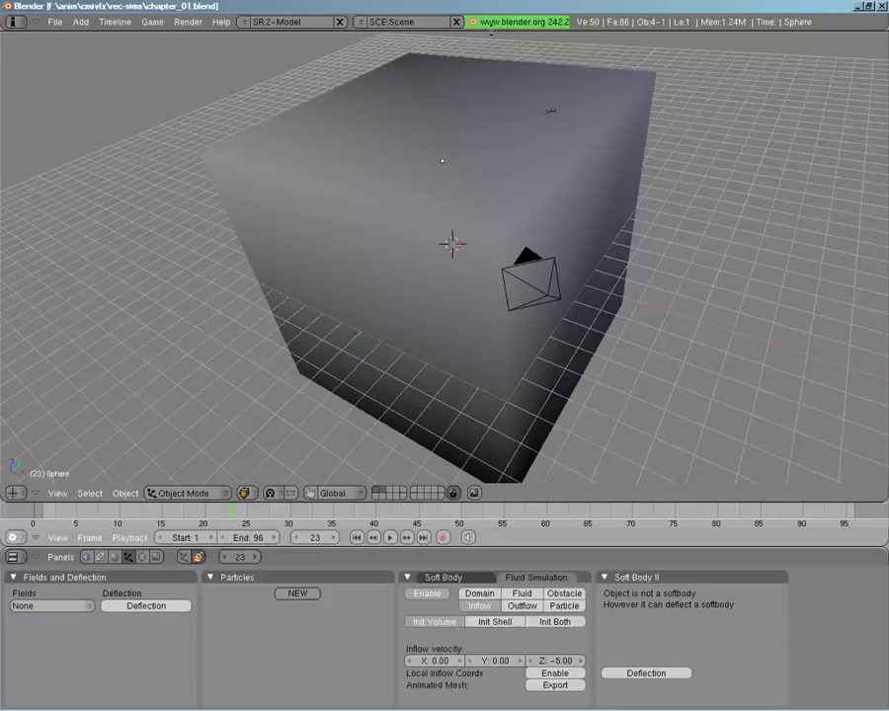
right_click(415, 219)
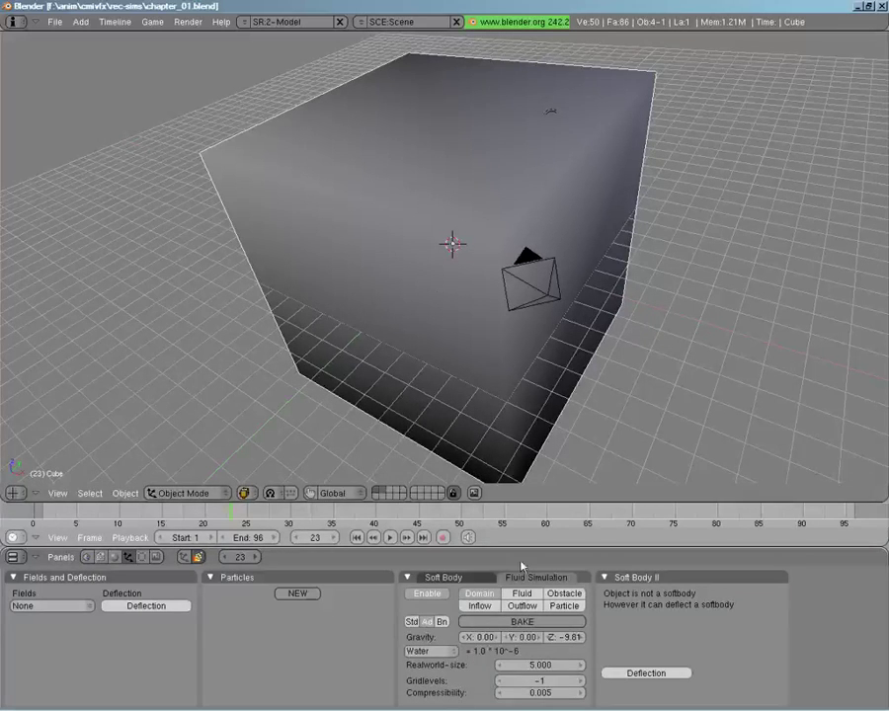
left_click(489, 623)
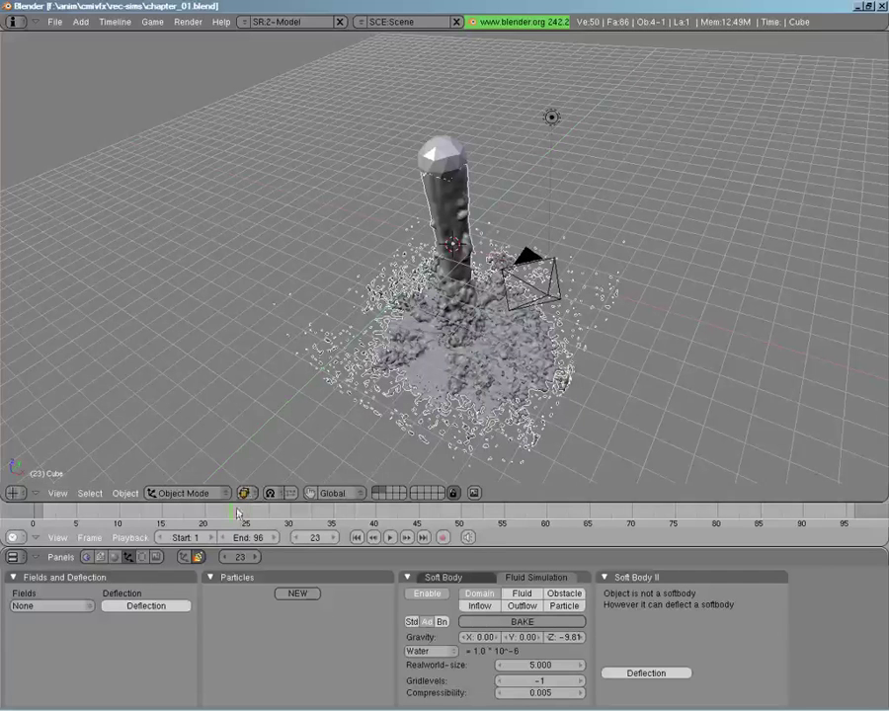
Step through the baked fluid from frame 22 to 32, and play the animation to examine the splash.
key("Left")
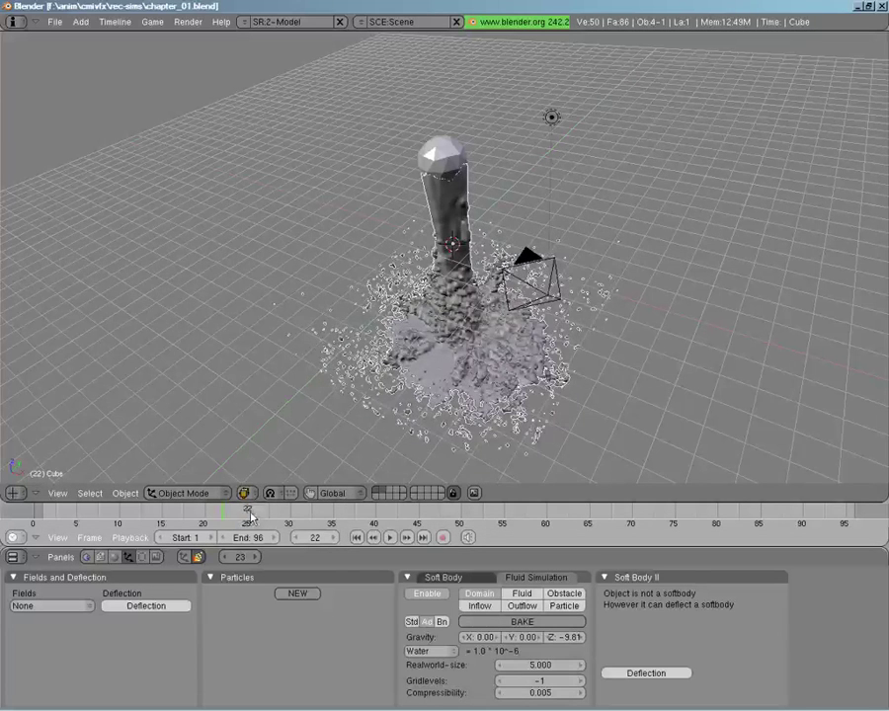
key("Right")
key("Right")
key("Right")
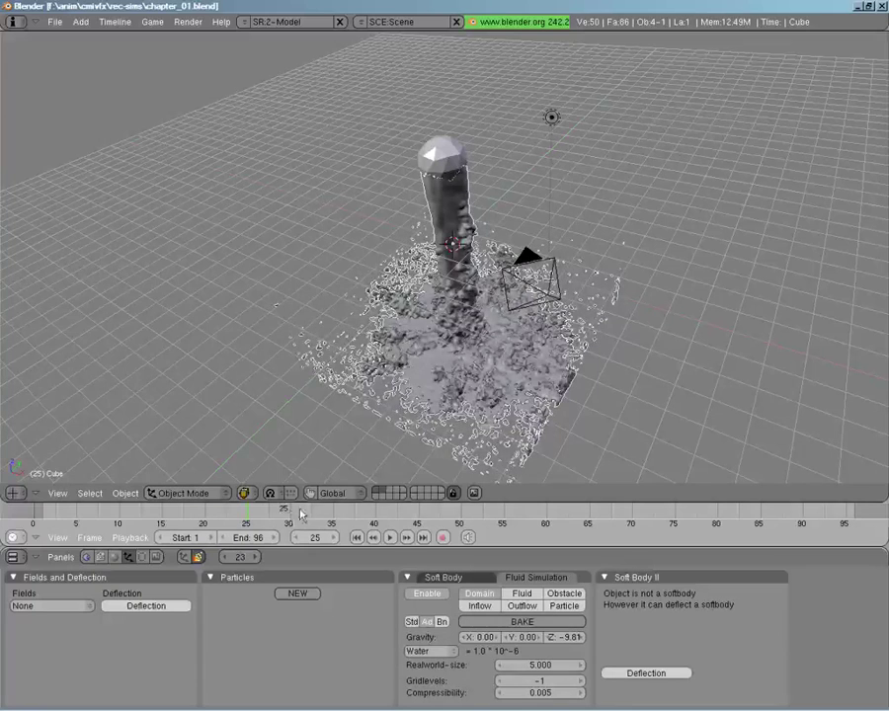
key("Right")
key("Right")
key("Right")
key("Right")
key("Right")
key("Right")
key("Right")
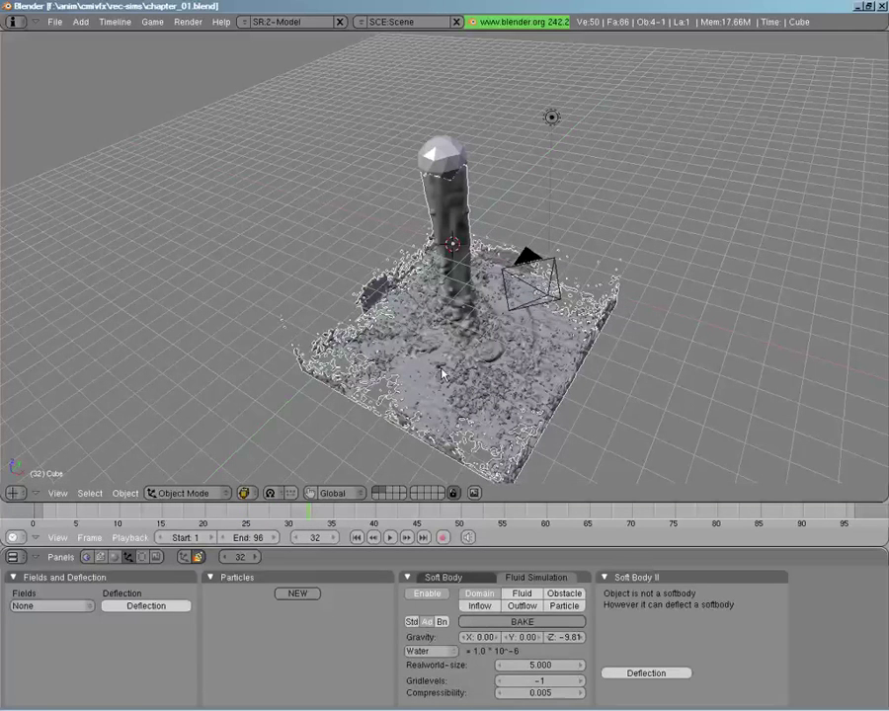
left_click(391, 537)
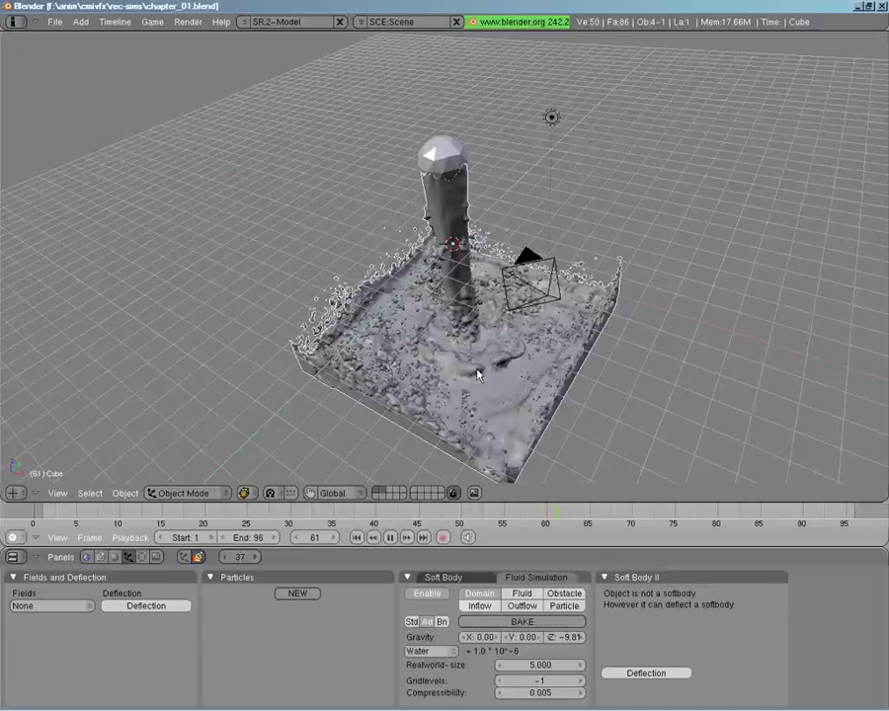
key("Escape")
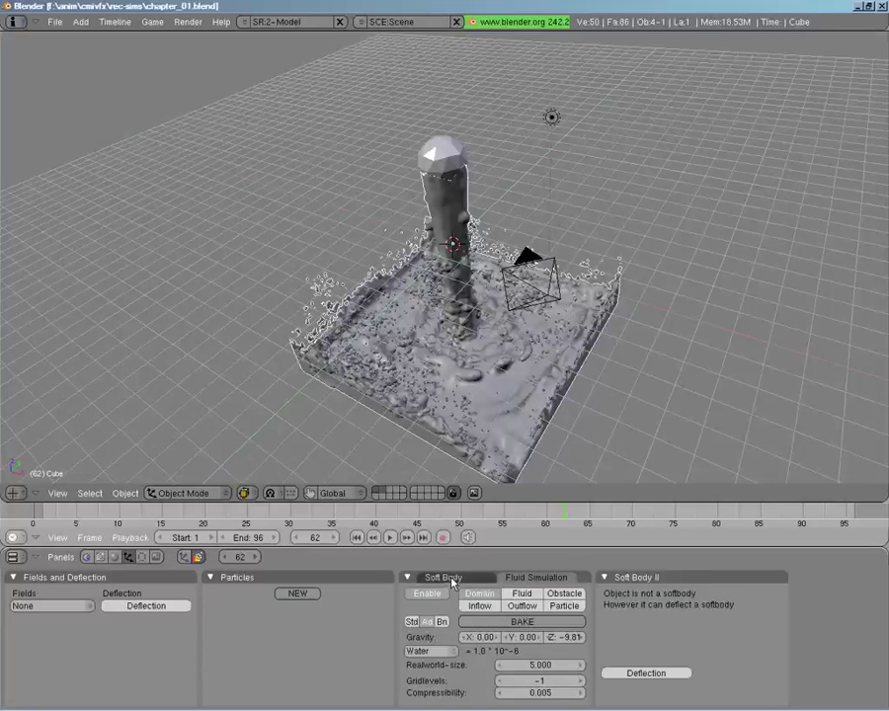
Set the domain's viewport display quality to Preview and play the animation to inspect the low-resolution fluid.
left_click(412, 622)
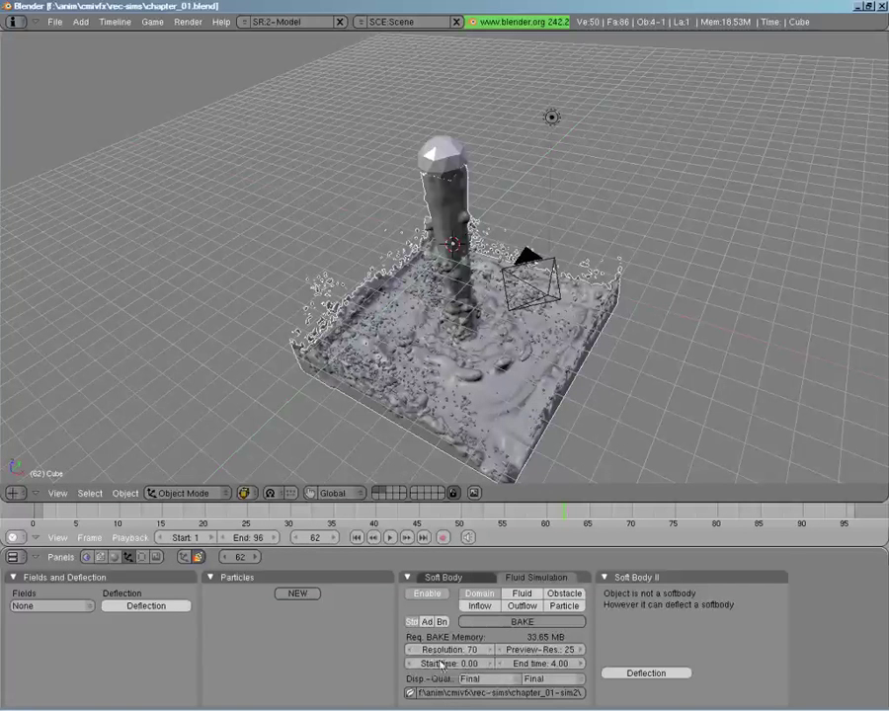
left_click(479, 678)
left_click(475, 656)
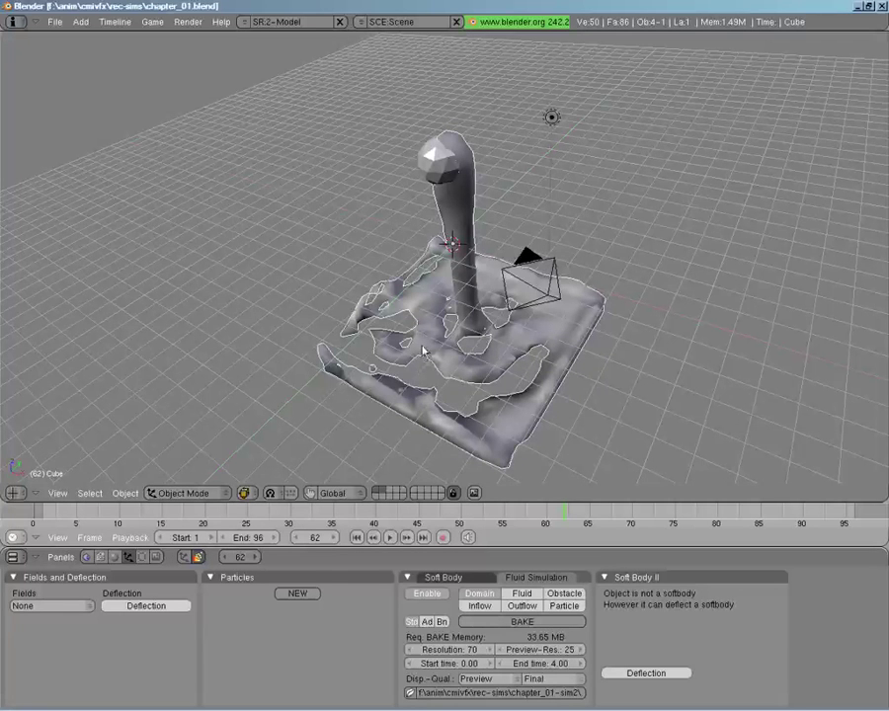
key("alt+a")
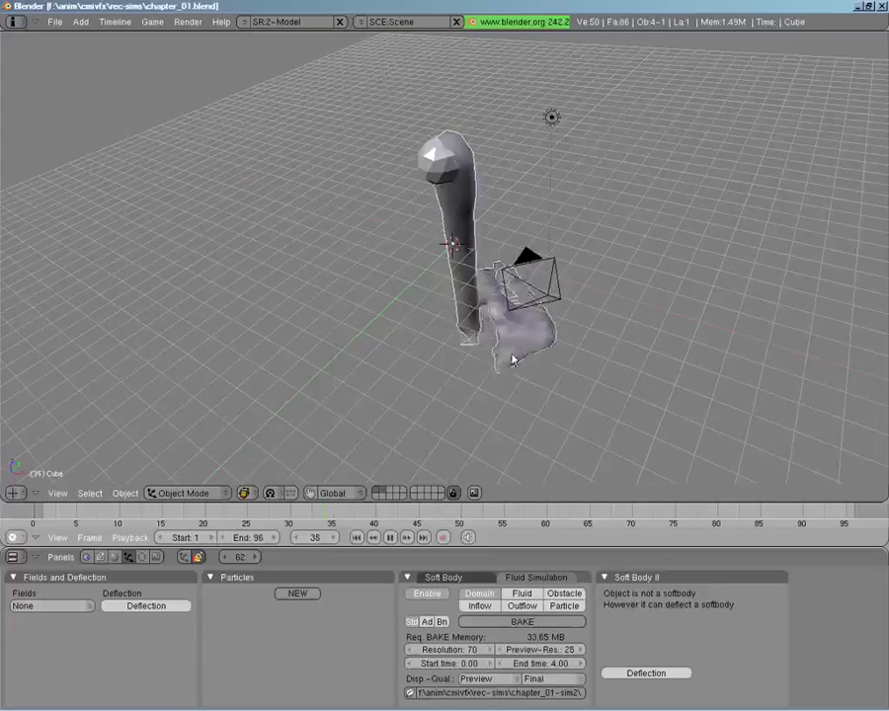
key("Escape")
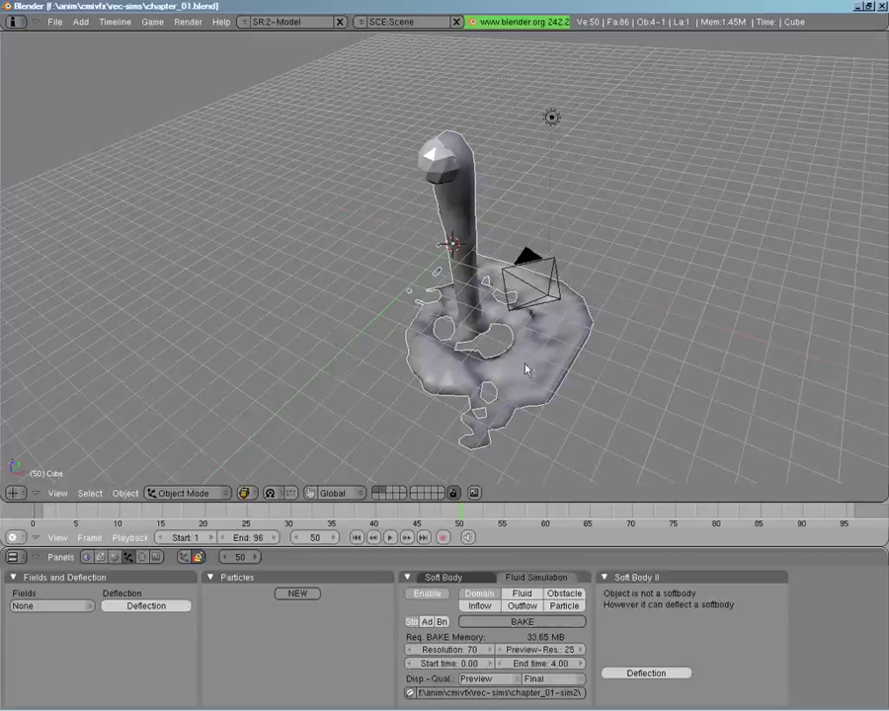
middle_click_drag(377, 322, 487, 344)
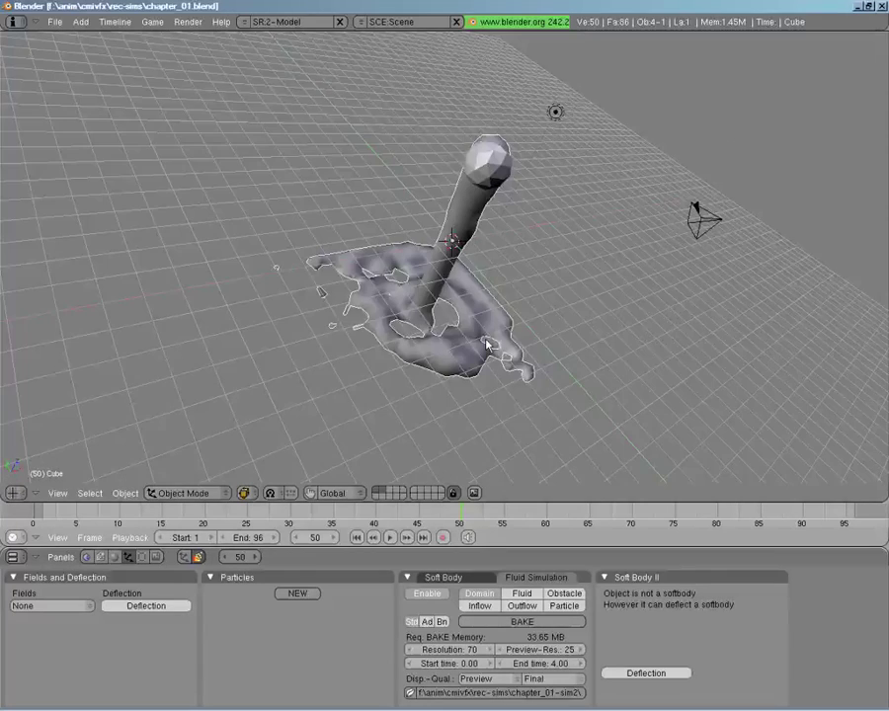
middle_click_drag(507, 293, 426, 284)
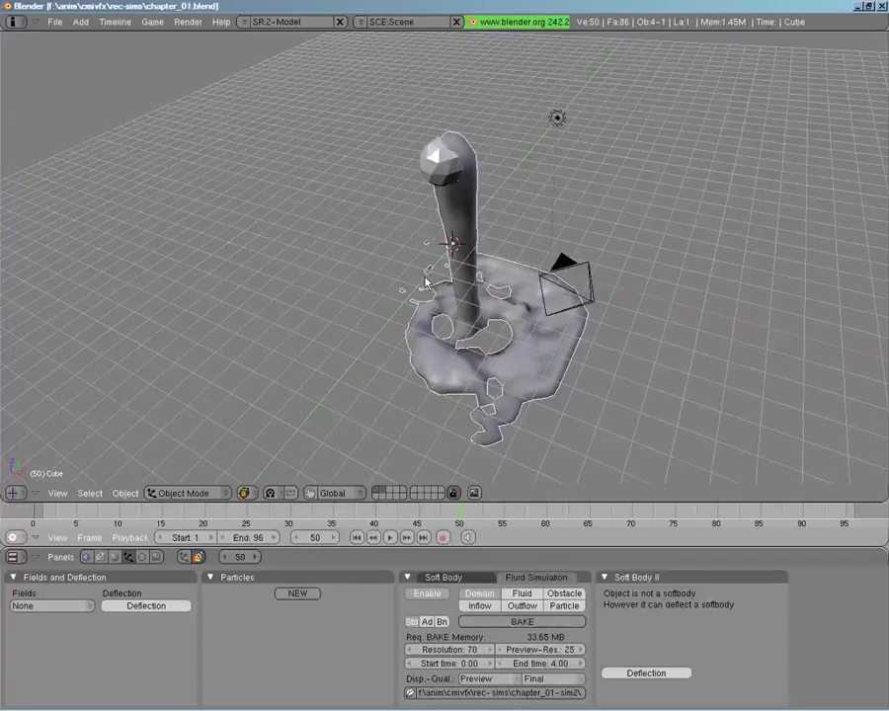
Add a mesh cube at the 3D cursor in orthographic top view.
key("KP_7")
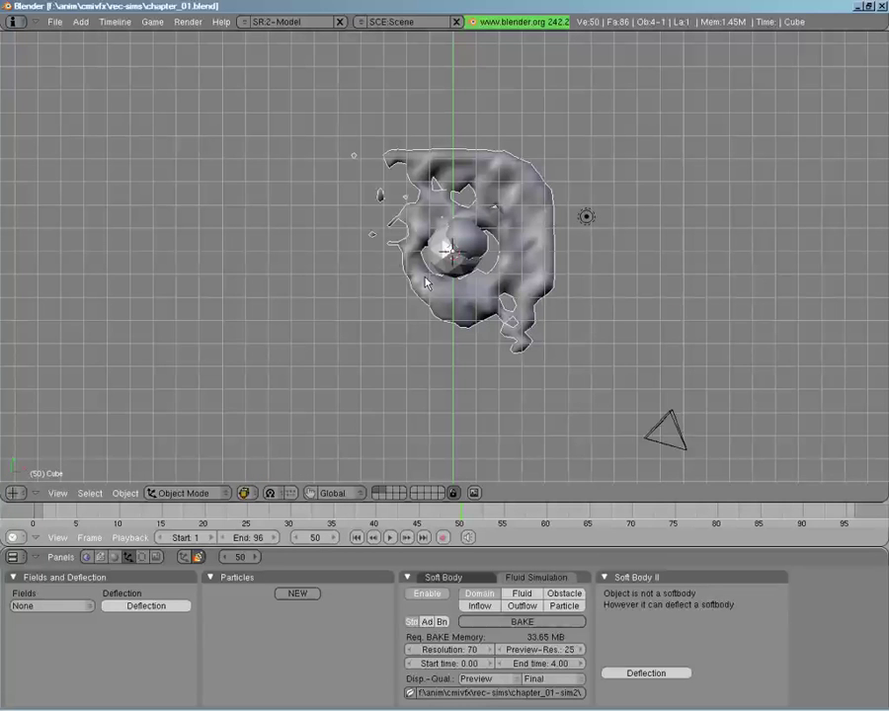
key("space")
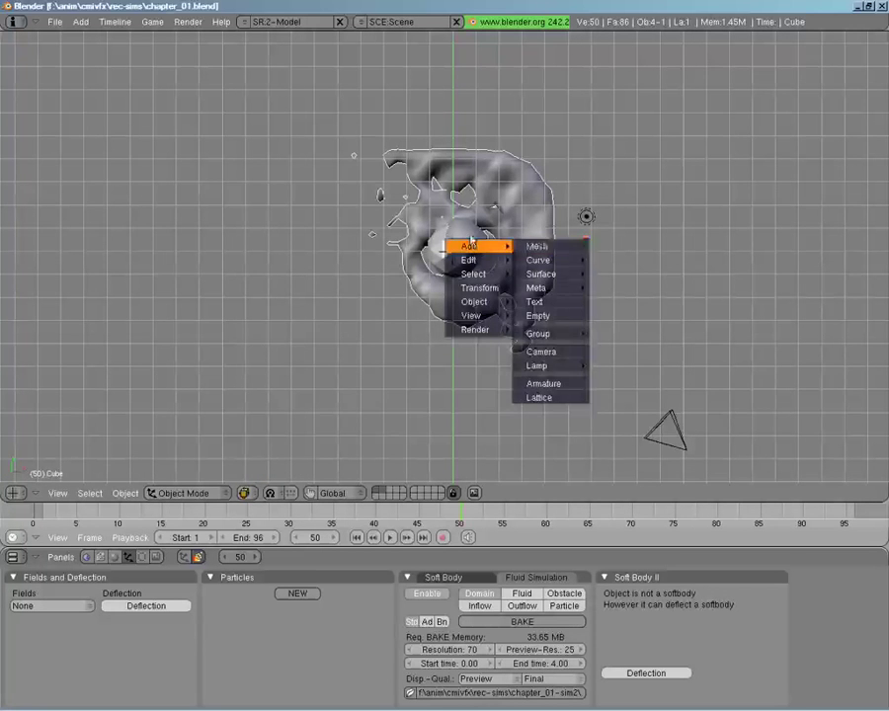
key("Escape")
key("KP_5")
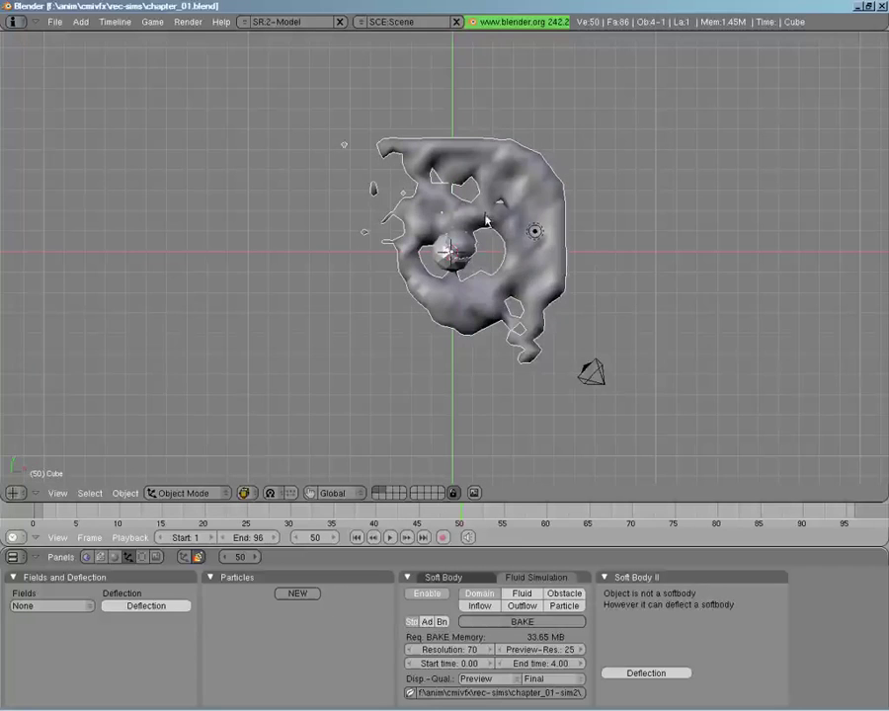
key("space")
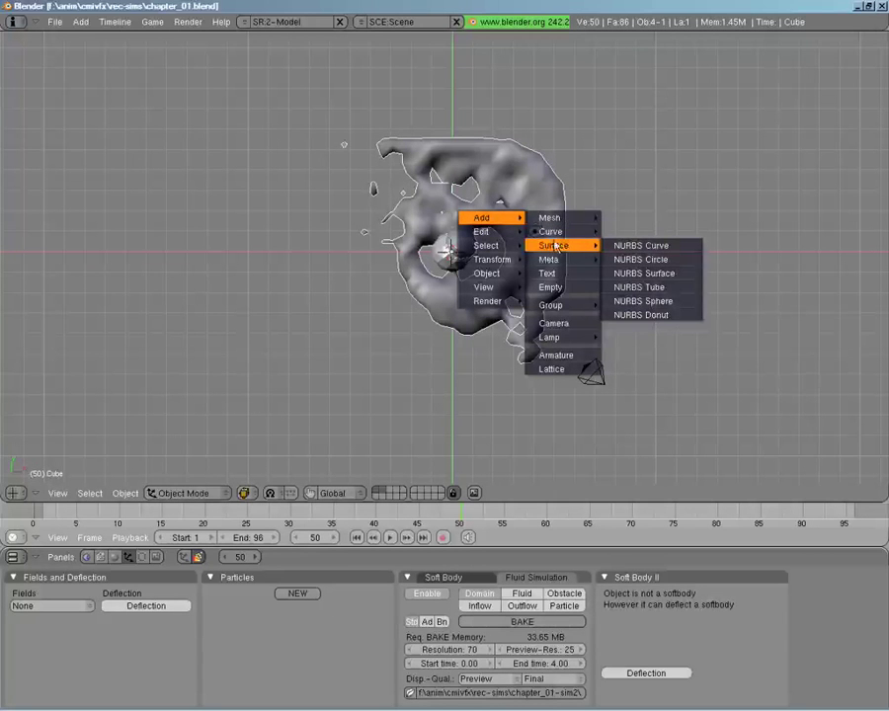
mouse_move(568, 221)
left_click(625, 231)
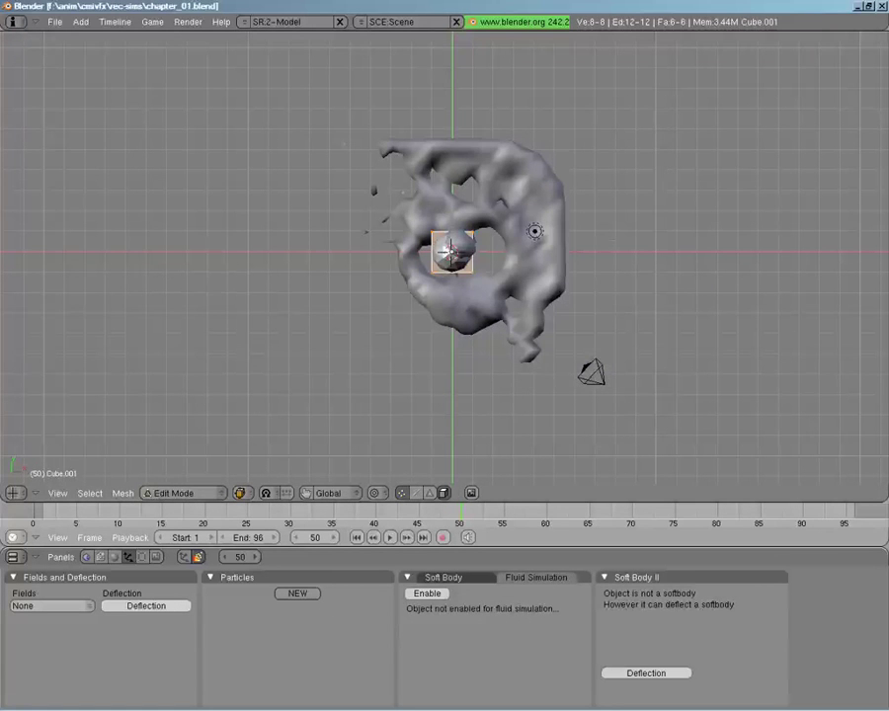
Scale the new cube to about 1.87 in X and Y with the global Z axis locked.
key("s")
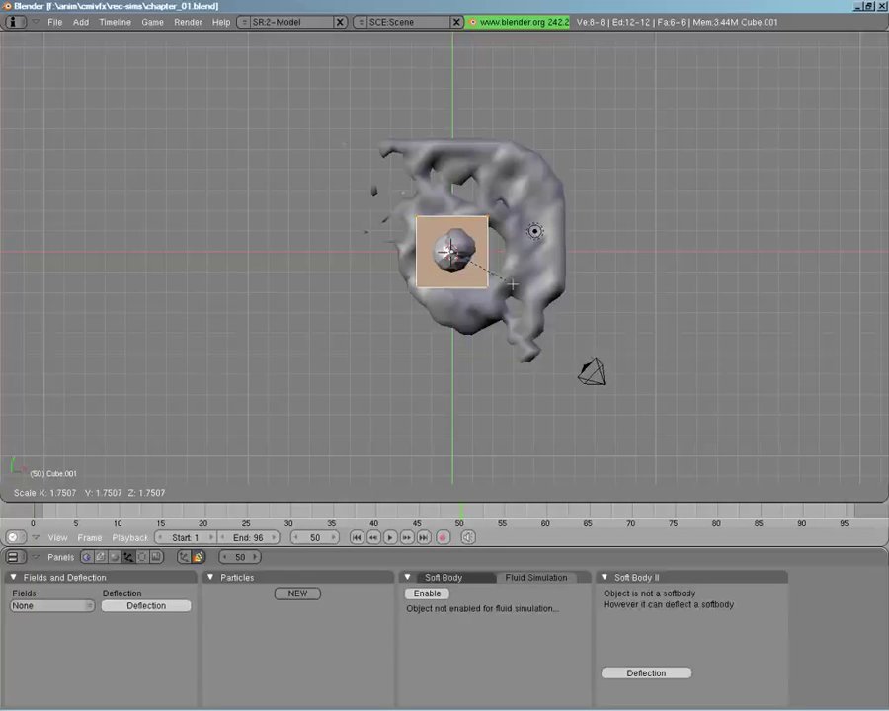
key("shift+z")
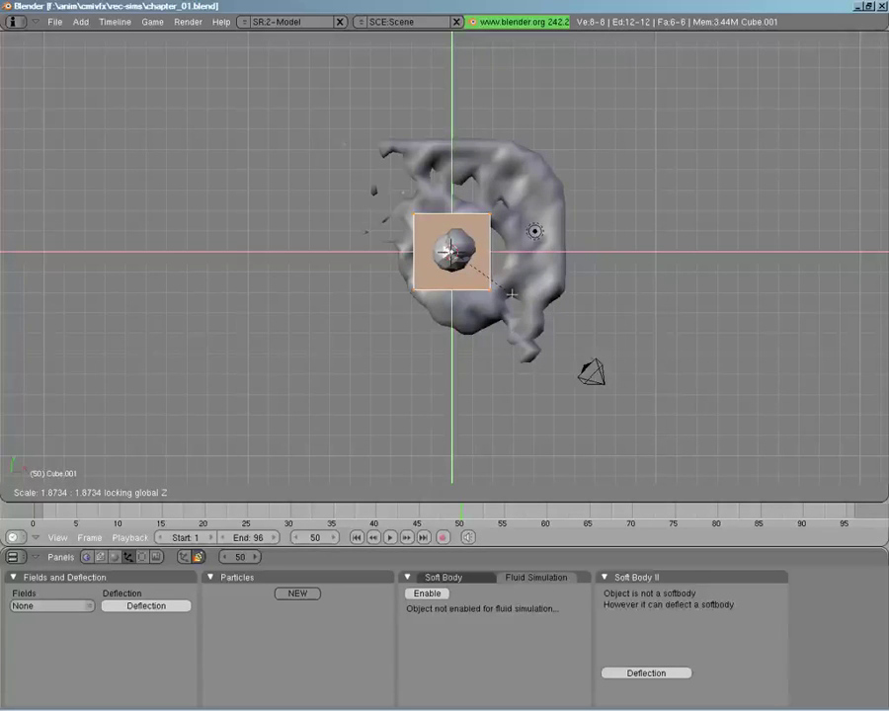
left_click(512, 294)
middle_click_drag(390, 223, 319, 315)
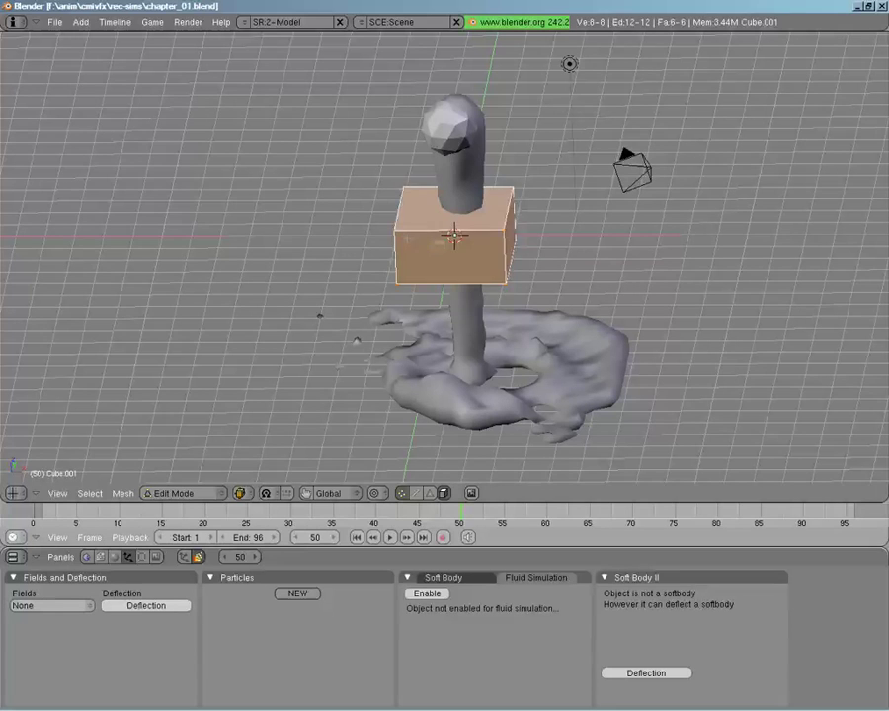
Extrude the cube's top face in place and scale the new face inward to about 0.70.
right_click(405, 187)
right_click(512, 233, "shift")
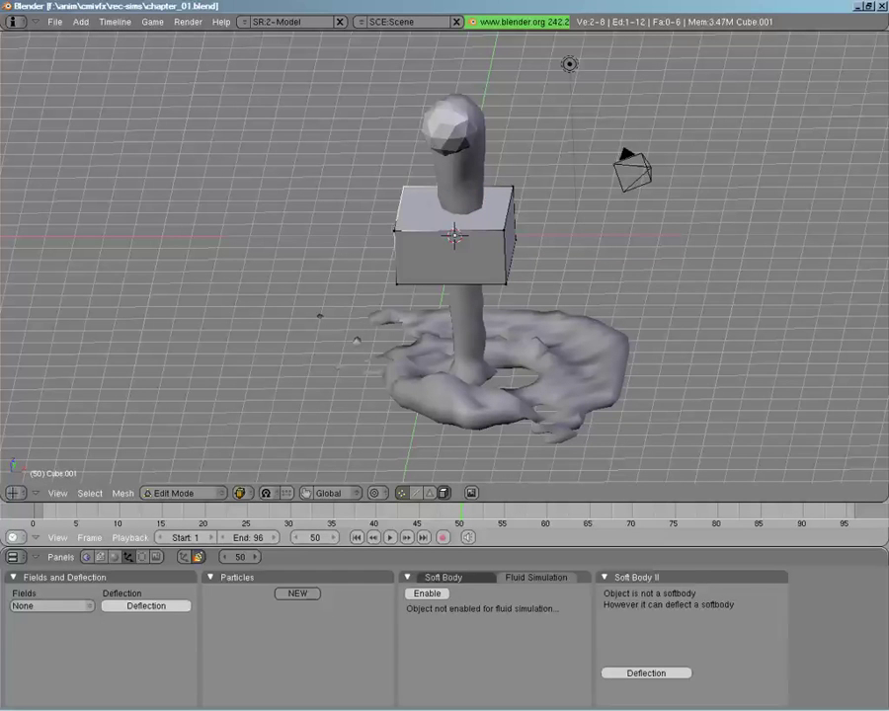
right_click(495, 203, "shift")
right_click(397, 229, "shift")
middle_click_drag(397, 229, 441, 345)
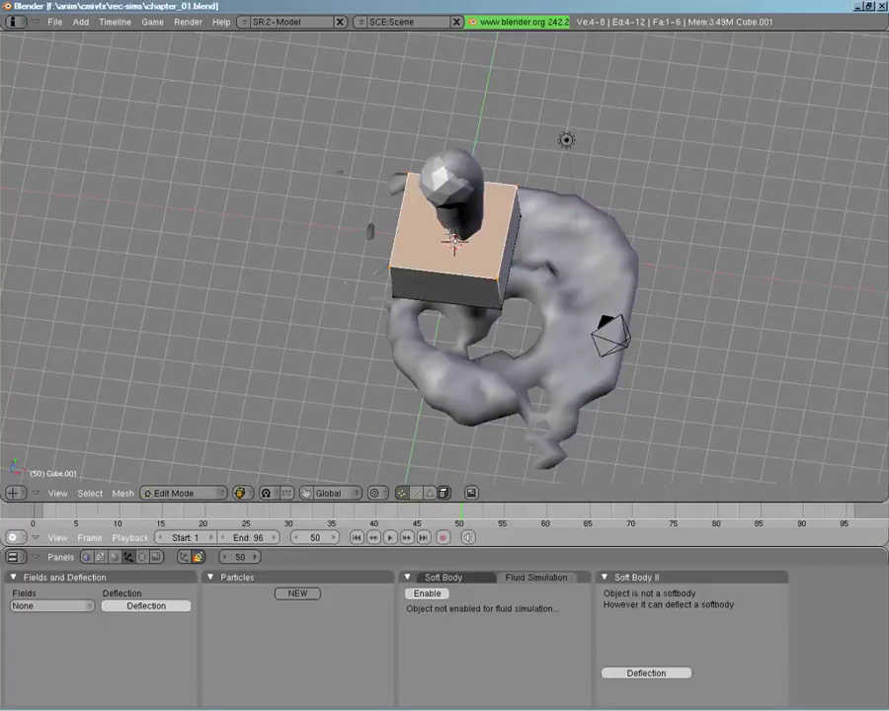
key("e")
key("Return")
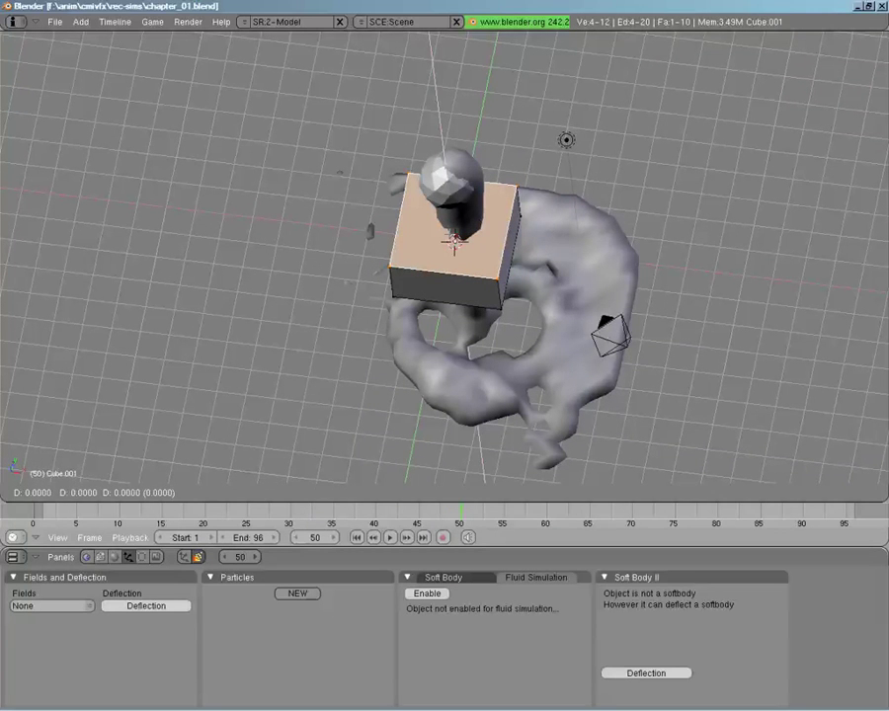
key("Escape")
key("s")
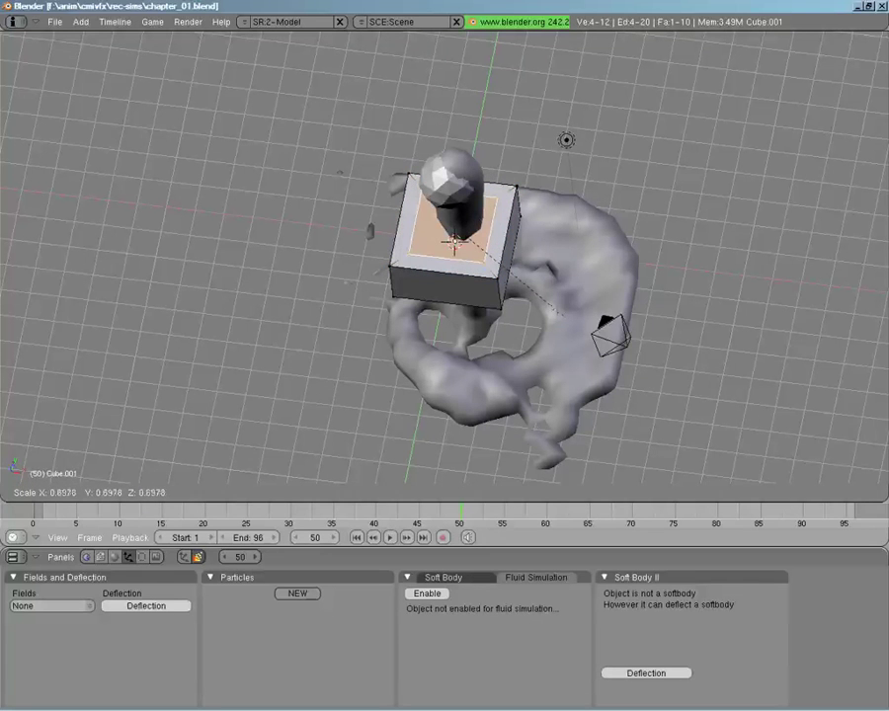
left_click(557, 313)
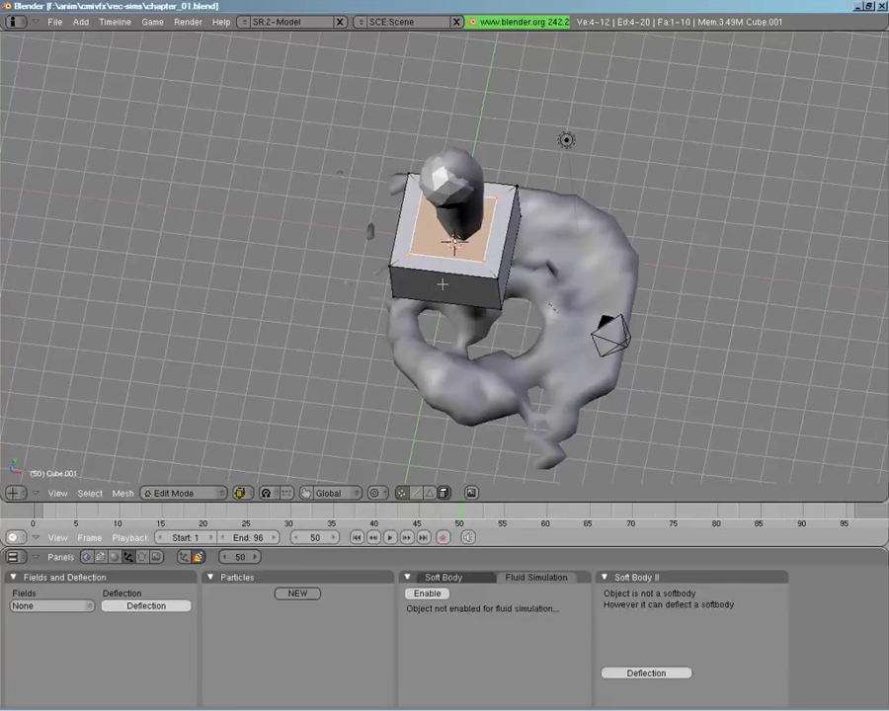
Extrude the inset top face about 1.44 units down into the cube to hollow it out, and return to Object Mode.
key("KP_1")
key("z")
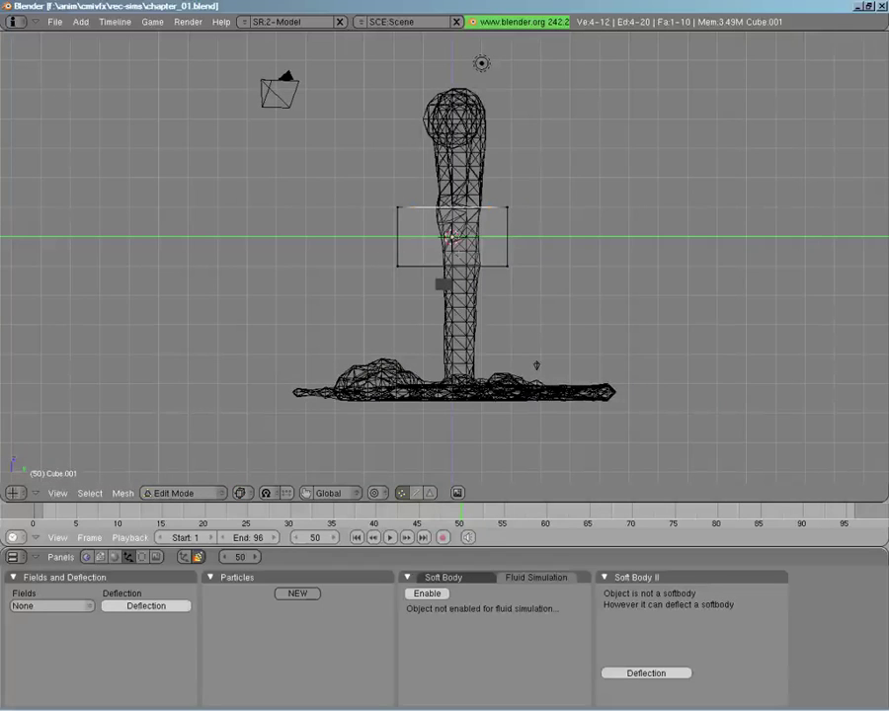
key("e")
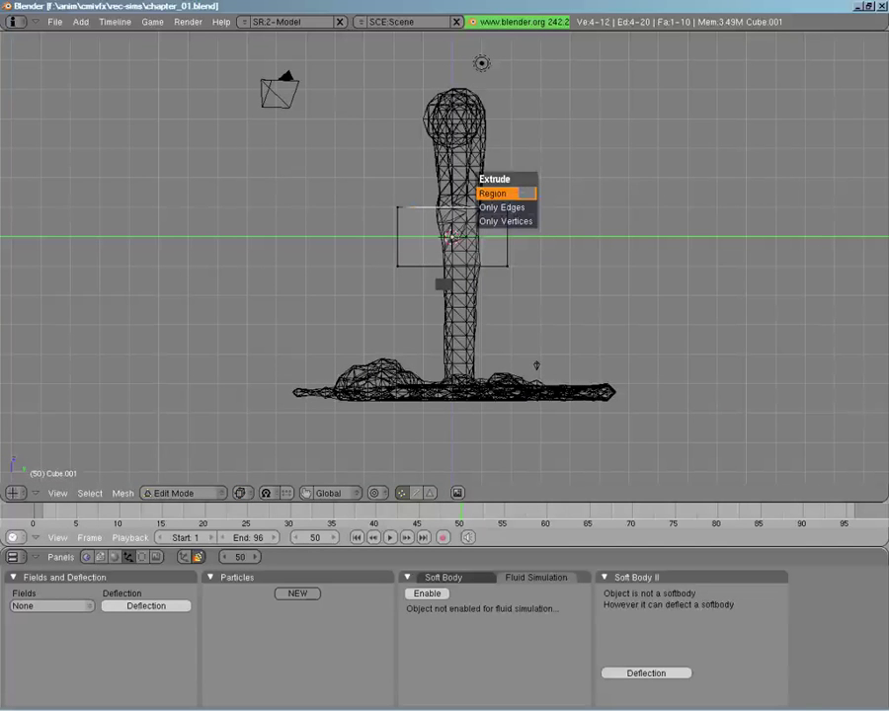
left_click(494, 193)
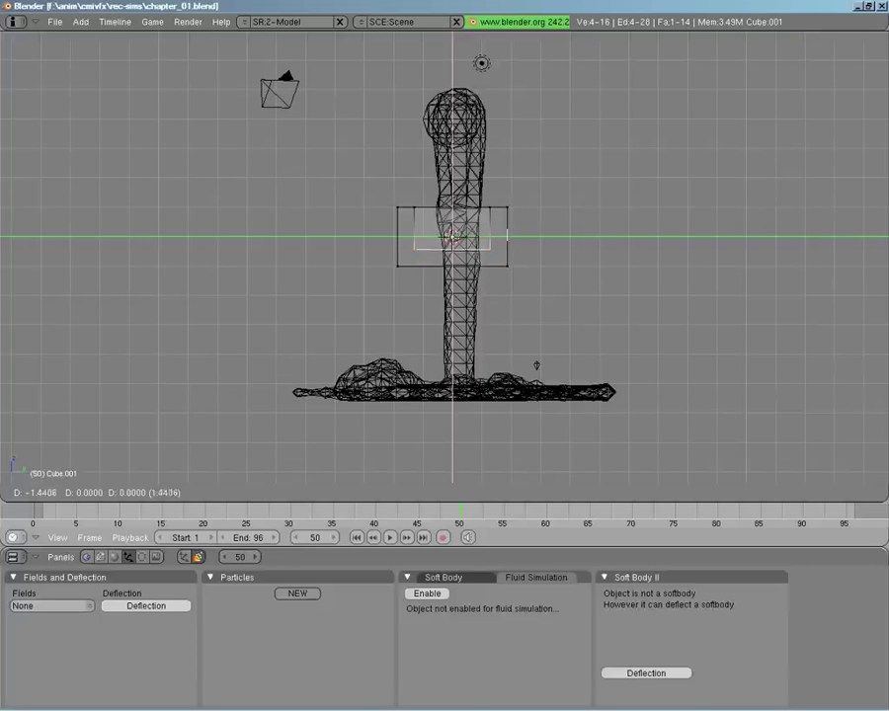
left_click(506, 237)
key("z")
middle_click_drag(477, 228, 311, 313)
key("Tab")
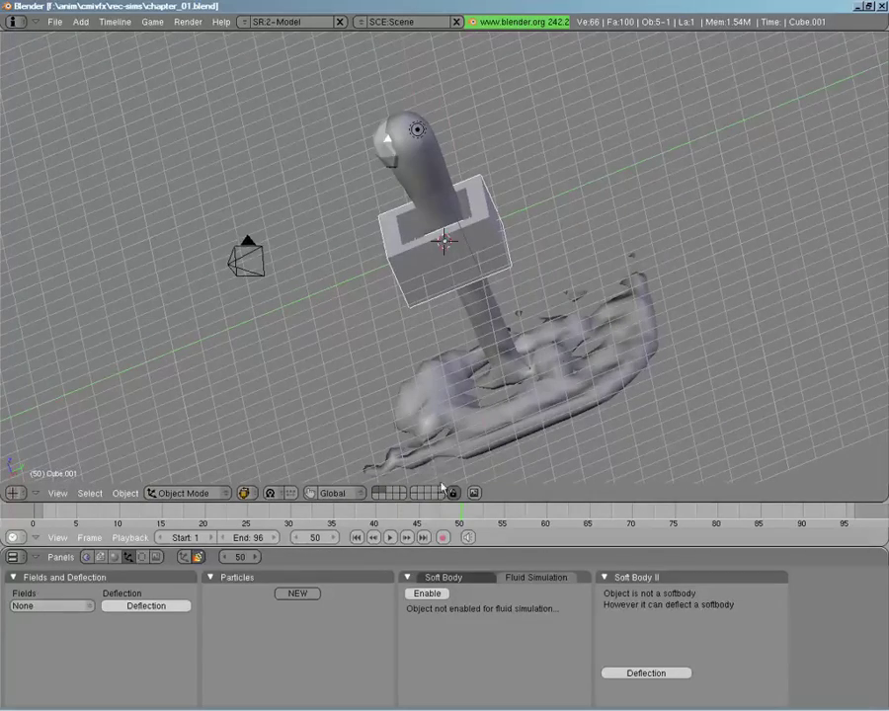
Scrub the baked animation between frames 50 and 45, ending on frame 47, to examine the fluid passing the hollow box.
left_click_drag(463, 516, 399, 480)
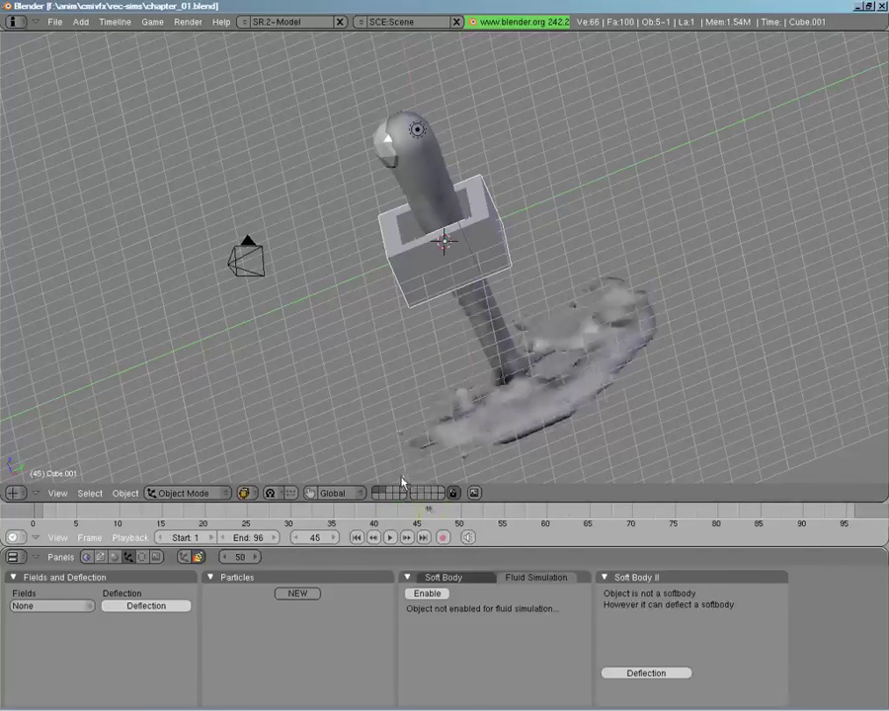
middle_click_drag(356, 332, 409, 474)
left_click_drag(388, 512, 434, 490)
middle_click_drag(434, 490, 277, 226)
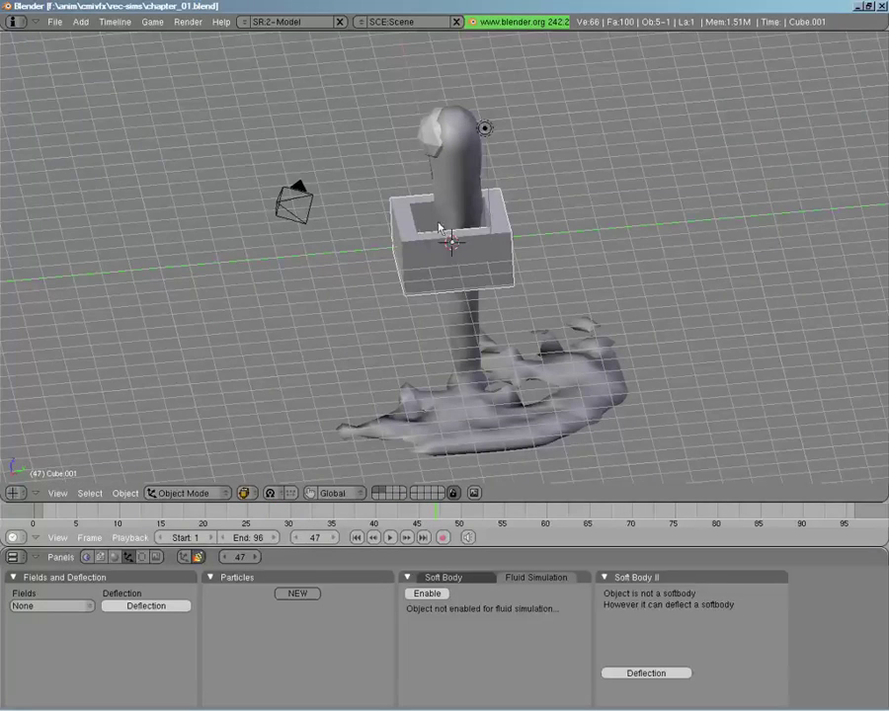
Inspect the fluid domain's original mesh around the hollow box in Edit Mode and wireframe display.
right_click(499, 389)
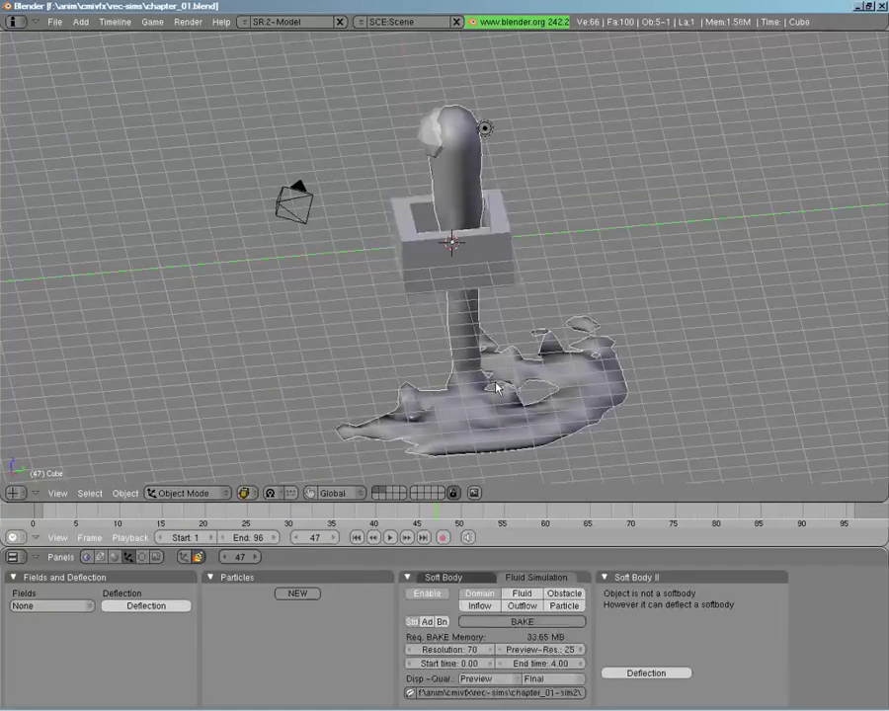
key("Tab")
middle_click_drag(490, 308, 441, 309)
key("z")
key("Tab")
Enable fluid simulation on the hollow box as an Obstacle and restore solid shading.
right_click(409, 250)
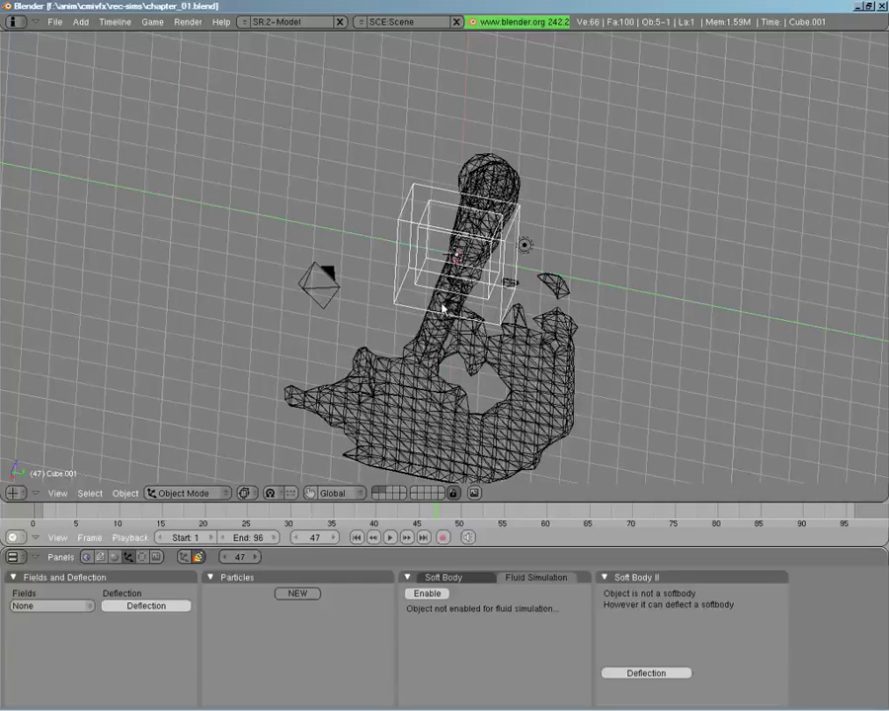
left_click(426, 594)
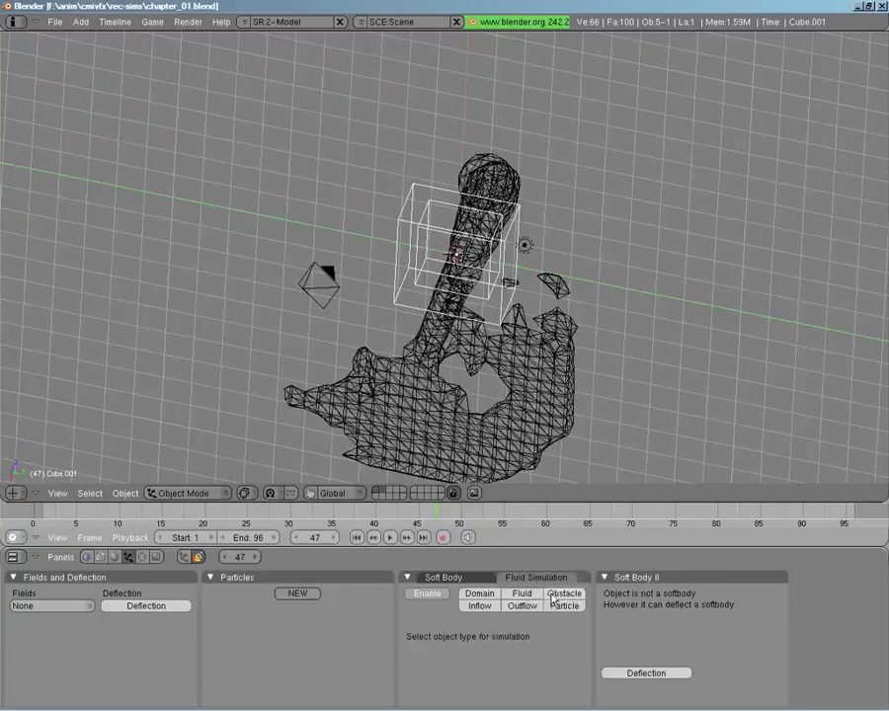
left_click(560, 594)
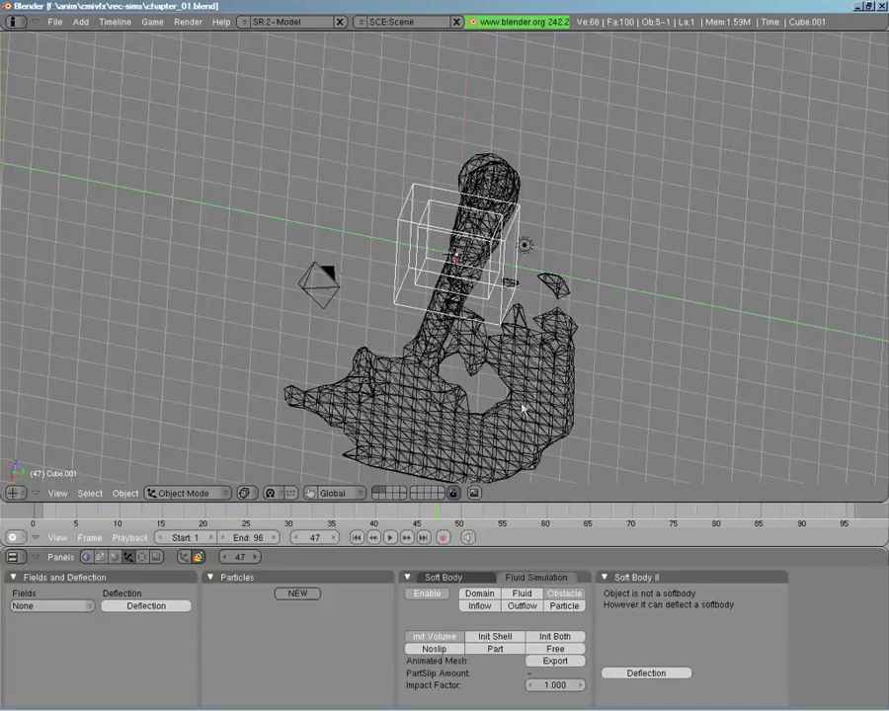
middle_click_drag(523, 351, 469, 240)
key("z")
middle_click_drag(534, 259, 478, 256)
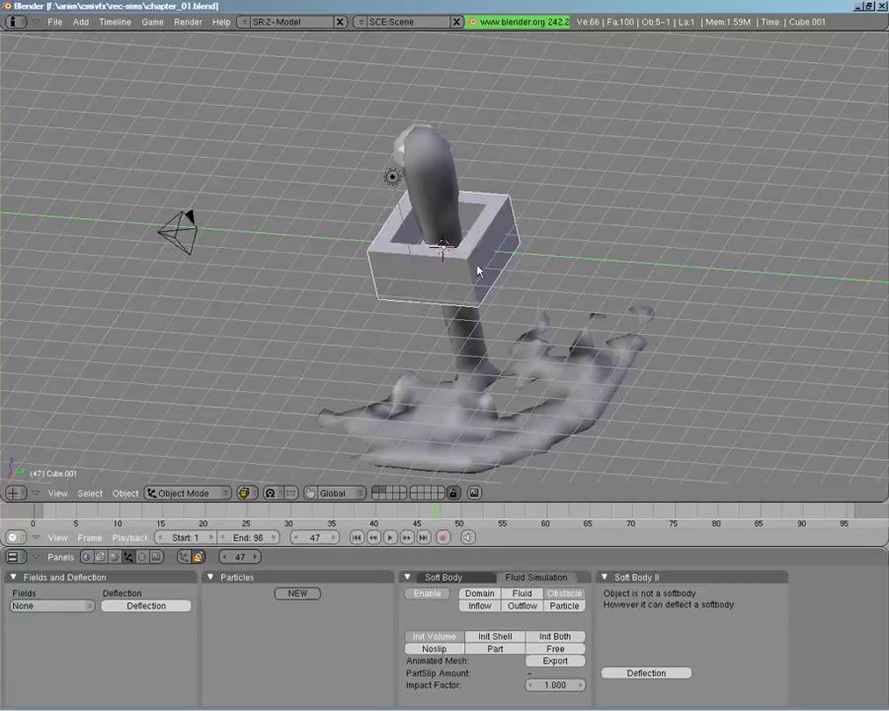
Lower the hollow box along the Z axis and enlarge it horizontally with the global Z axis locked.
key("KP_3")
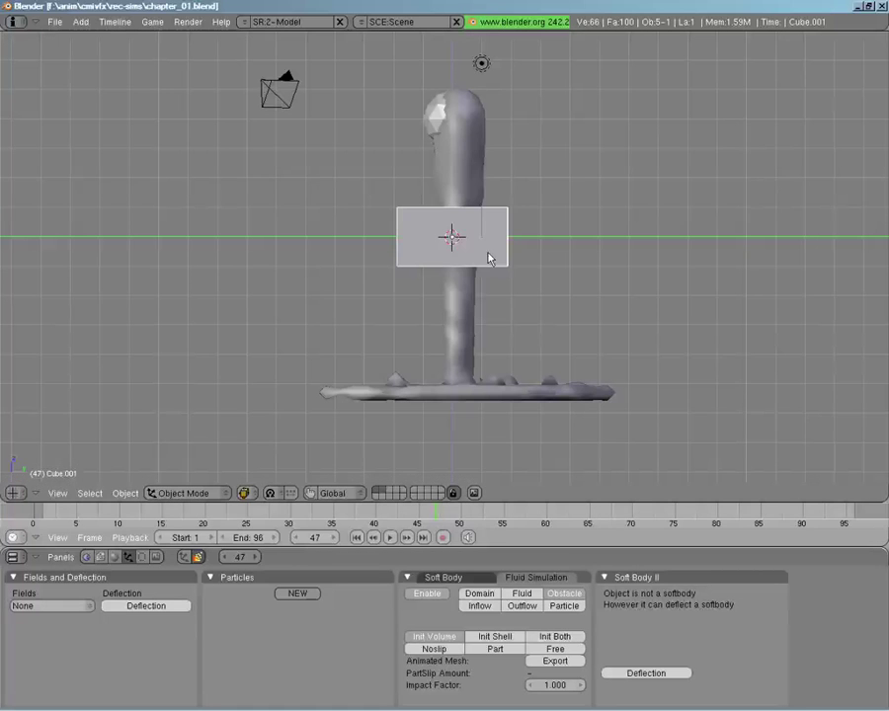
right_click(474, 227)
key("g")
key("z")
left_click(474, 260)
key("s")
key("shift+z")
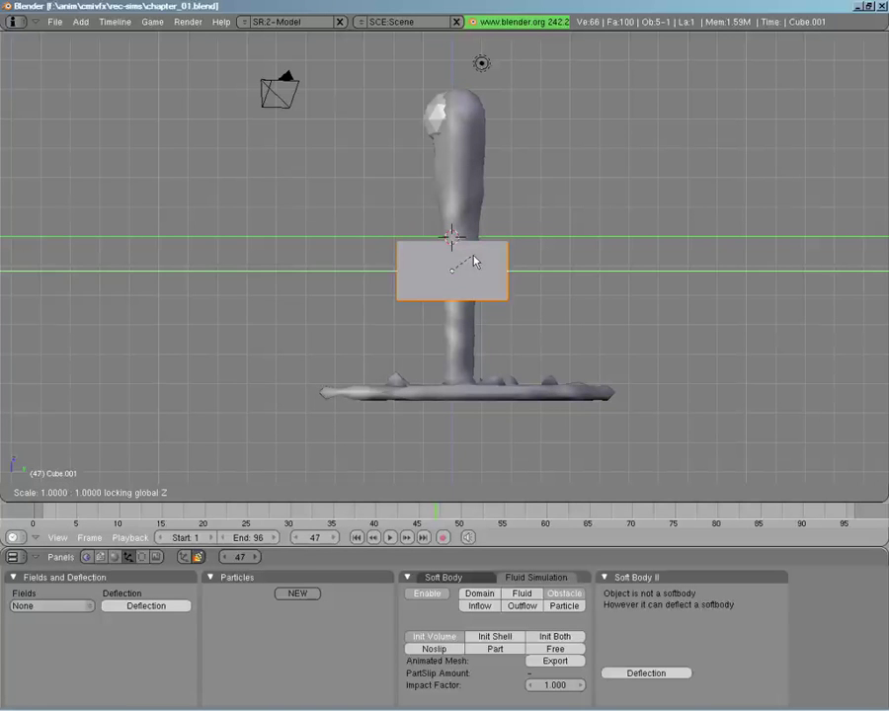
left_click(484, 264)
middle_click_drag(383, 219, 399, 235)
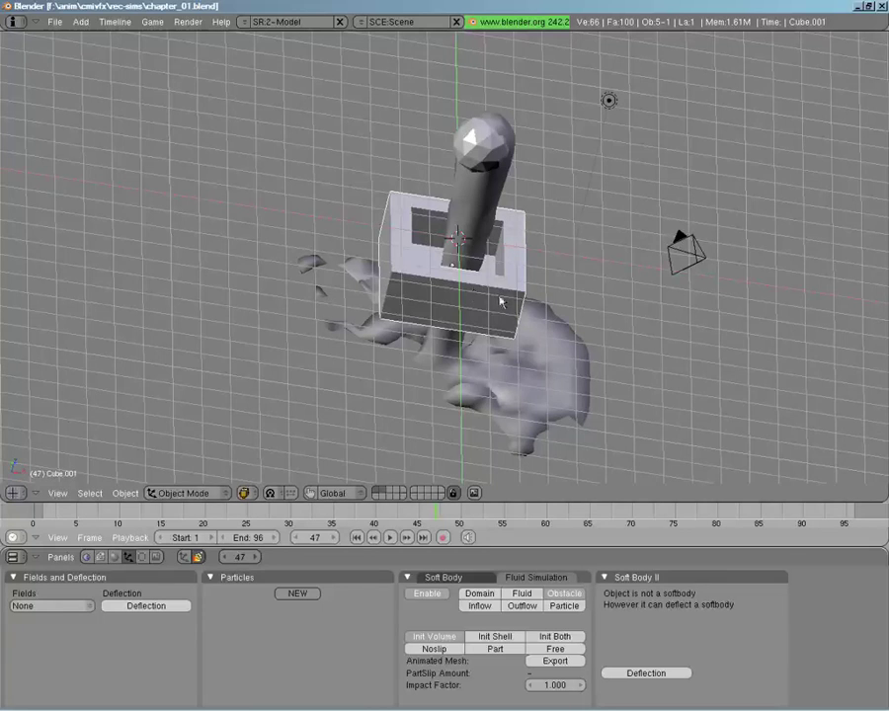
Set the domain's Generate Particles and Tracer Particles to 0 in its boundary options.
middle_click_drag(512, 294, 535, 451)
right_click(548, 400)
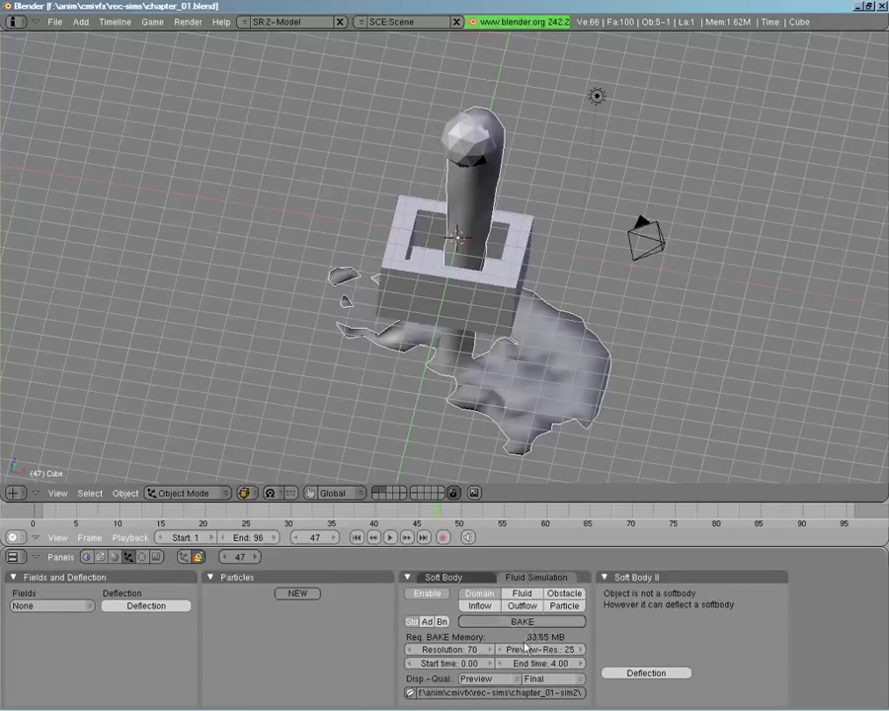
left_click(429, 622)
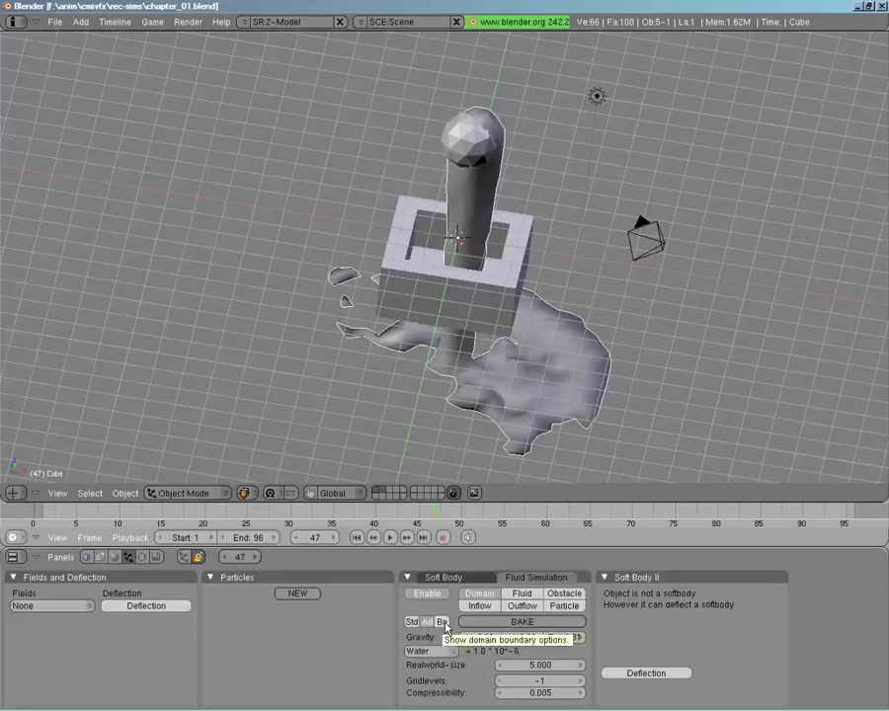
left_click(445, 622)
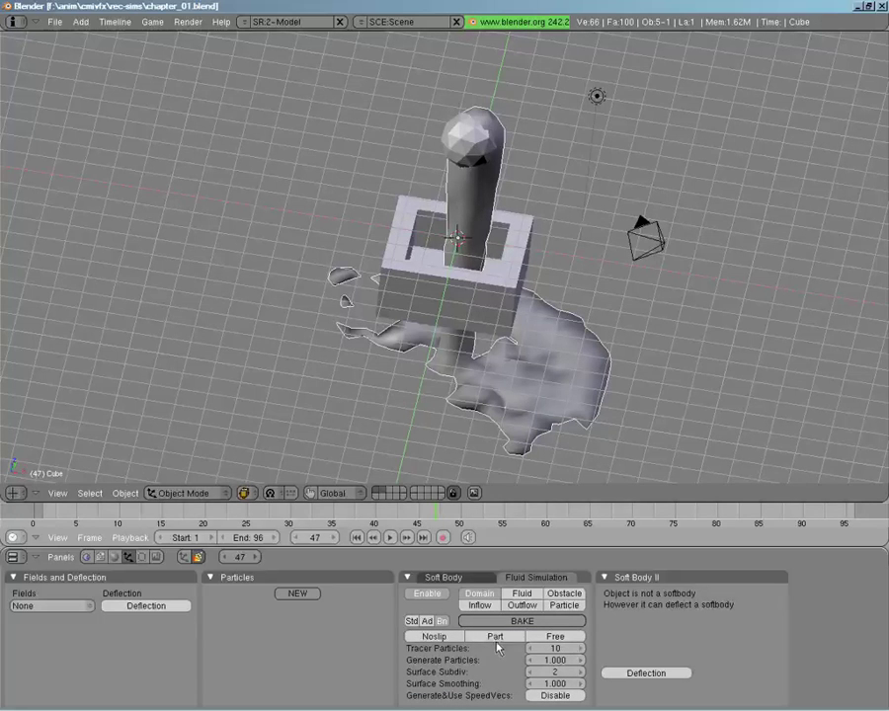
left_click(549, 660)
type("0")
key("Return")
left_click(559, 649)
type("0")
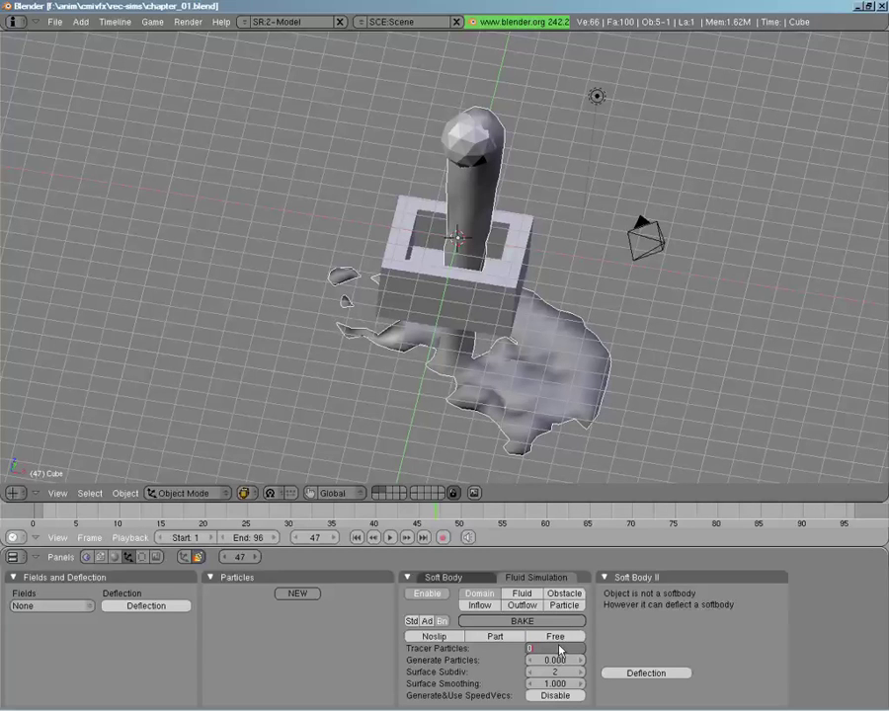
key("Return")
Set the domain's Surface Subdiv to 1 and return to its standard fluid options.
left_click(550, 672)
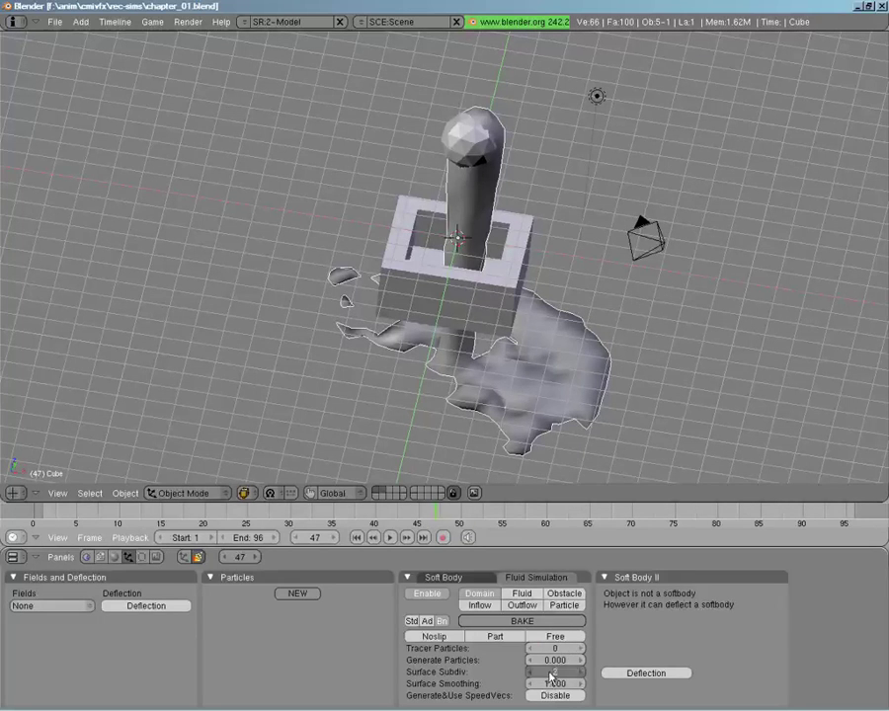
key("Return")
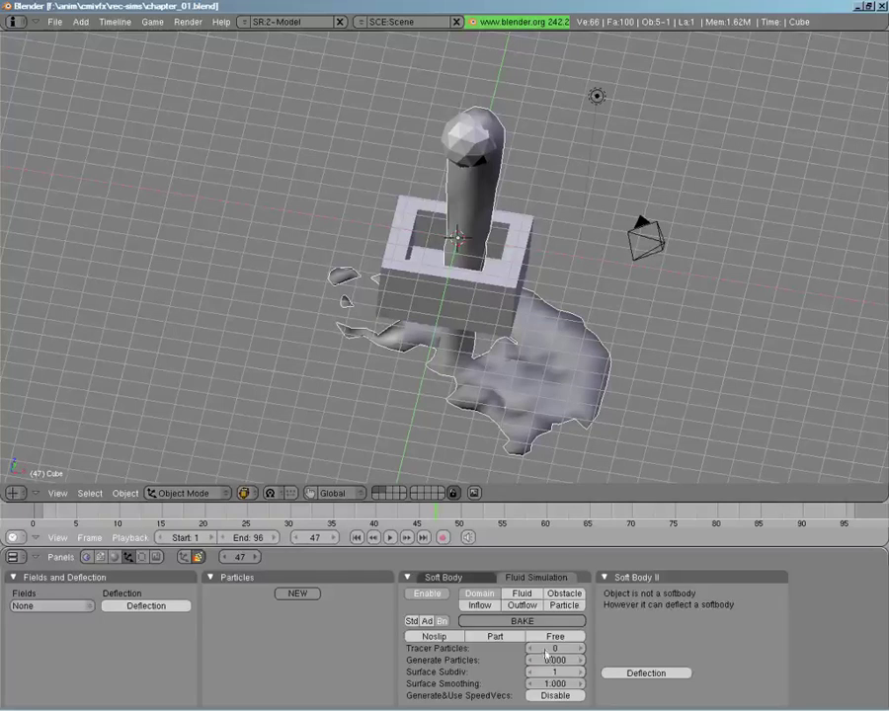
middle_click_drag(582, 390, 454, 353)
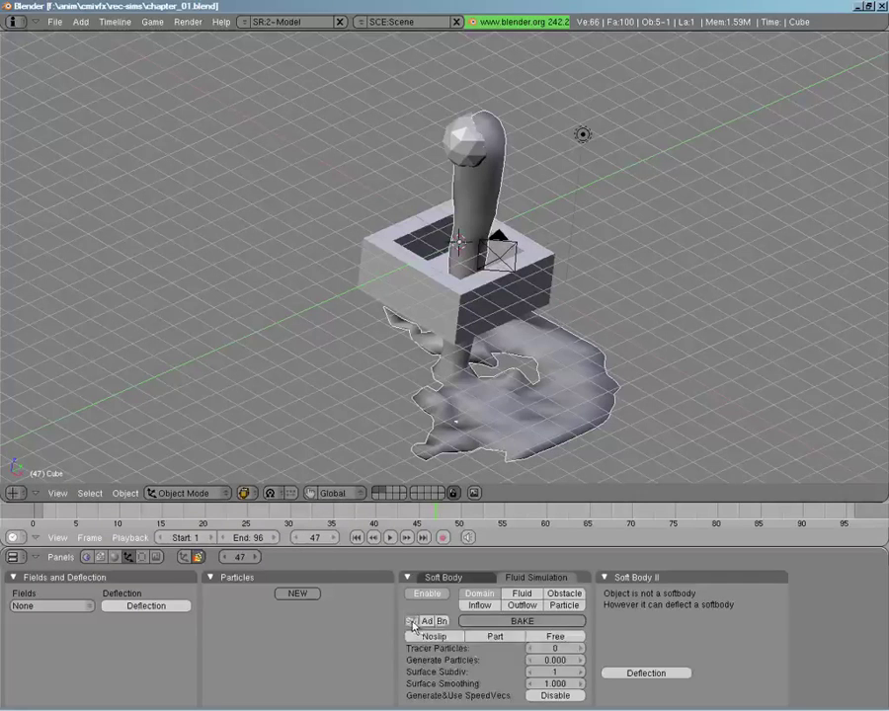
left_click(413, 622)
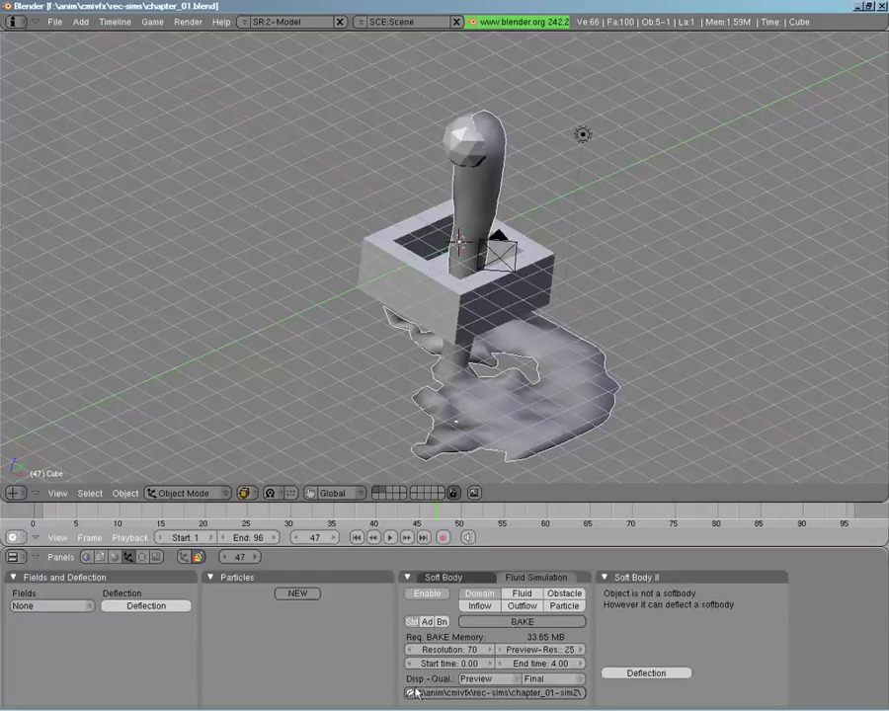
Move the hollow obstacle box to another layer so it is hidden from the current view.
right_click(461, 302)
key("m")
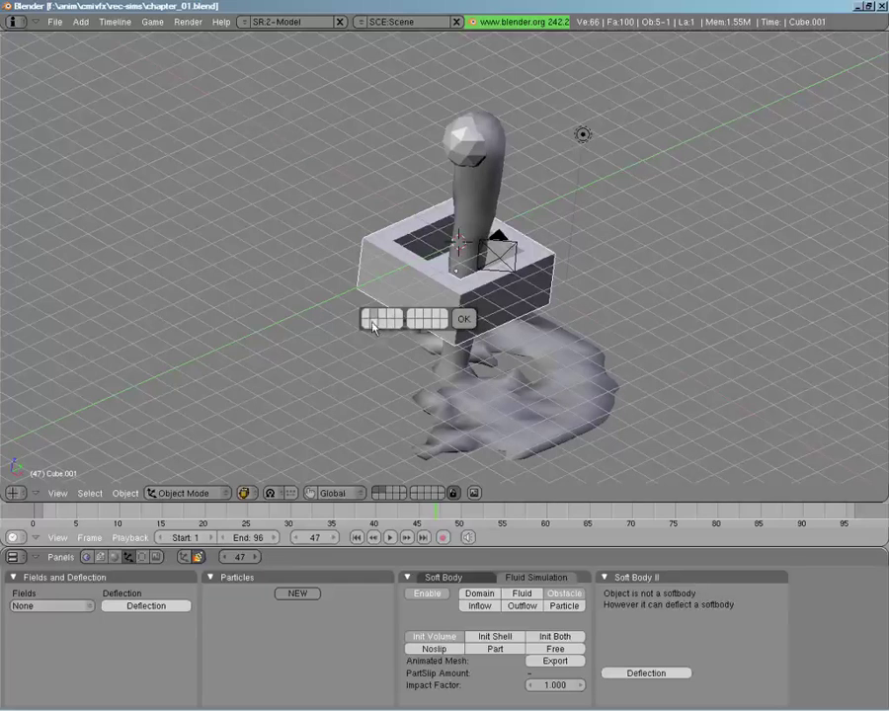
left_click(462, 317)
middle_click_drag(482, 298, 493, 250)
Browse the fluid domain's bake directory chapter_01-sim2 and return to the 3D view.
right_click(493, 250)
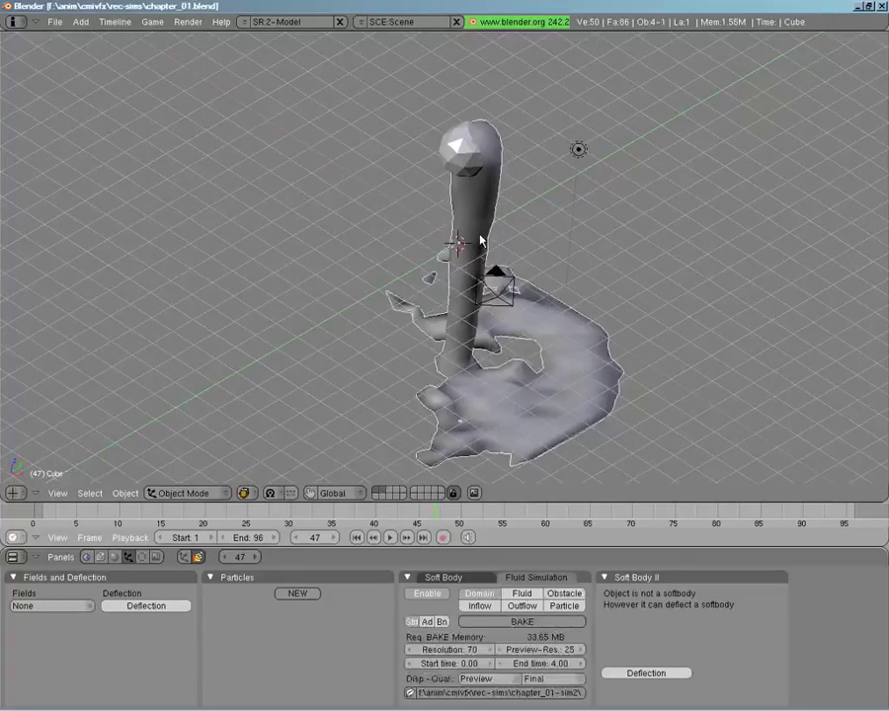
left_click(410, 694)
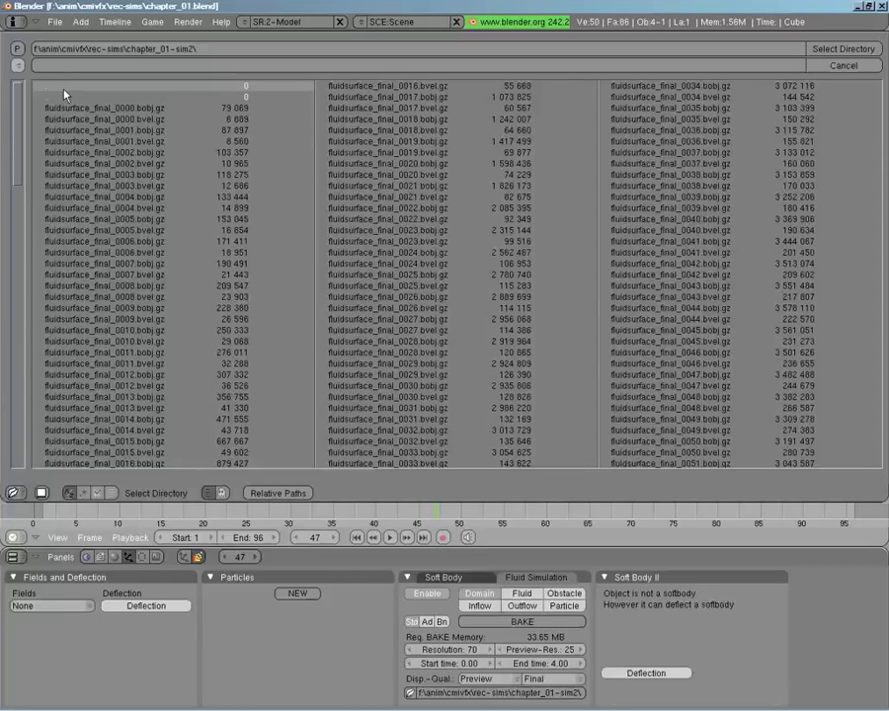
key("Return")
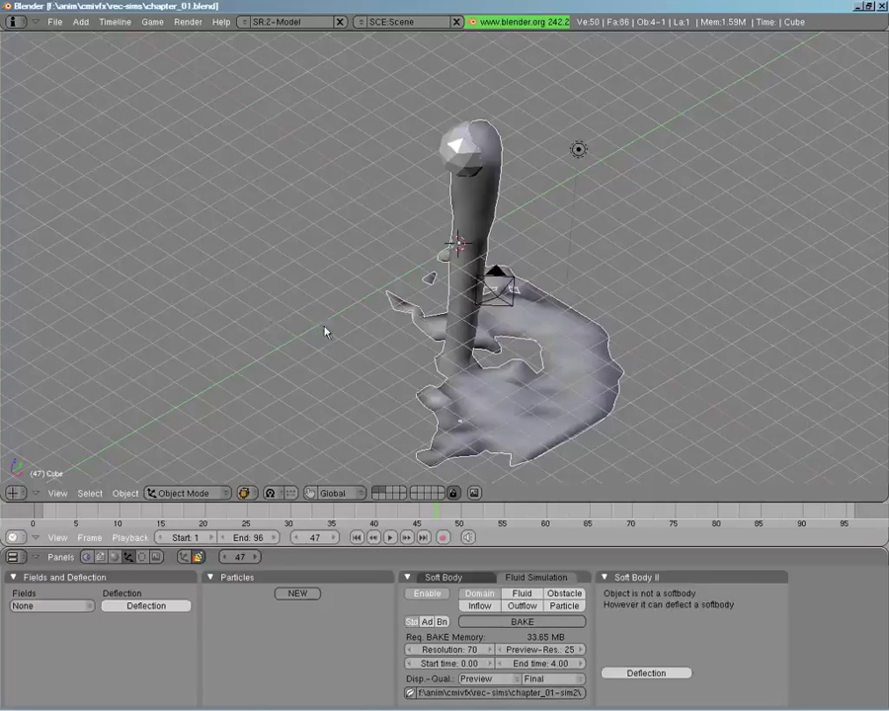
Set the fluid domain's viewport display quality to Final.
left_click(476, 678)
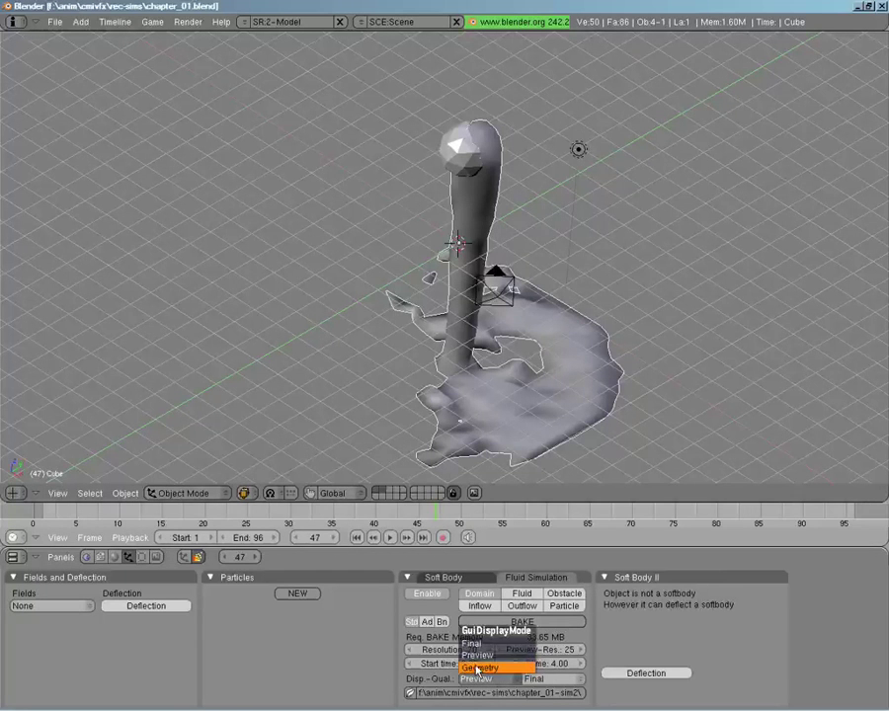
left_click(477, 654)
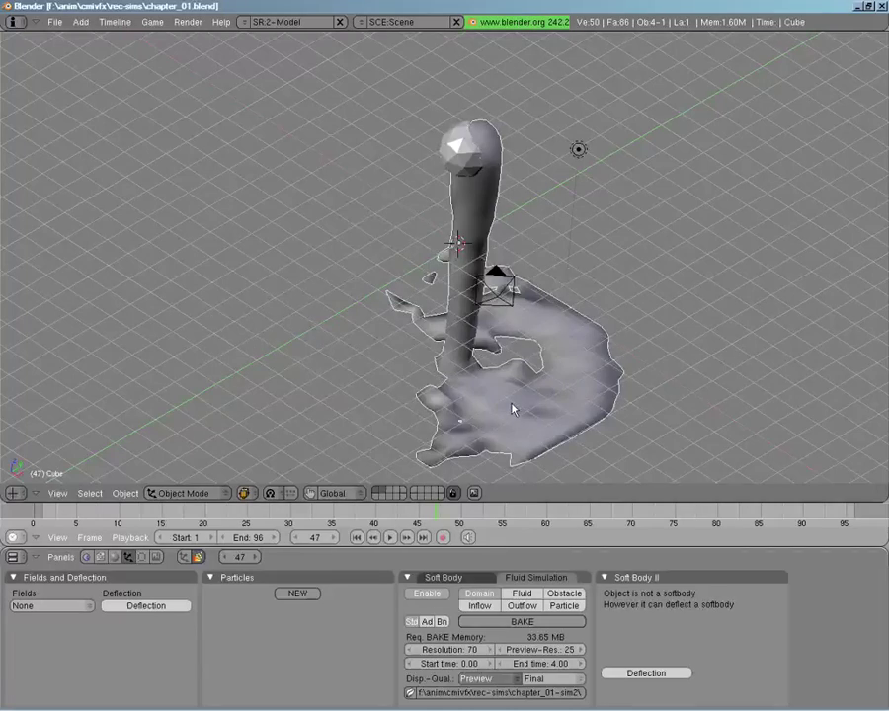
middle_click_drag(513, 409, 467, 379)
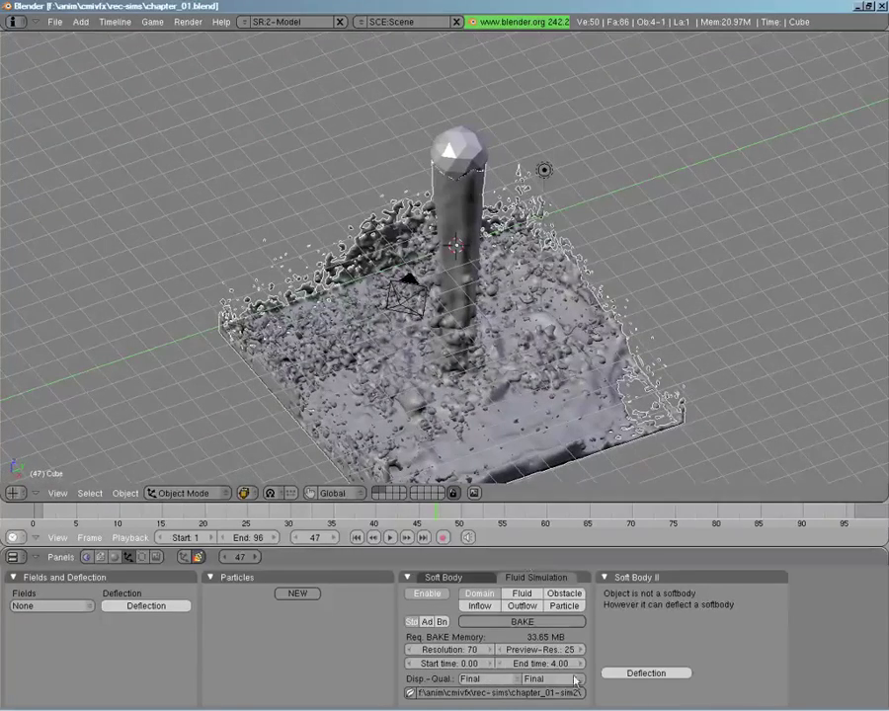
Switch the domain's bake directory to chapter_01-sim and scrub that earlier simulation to frame 44.
left_click(411, 694)
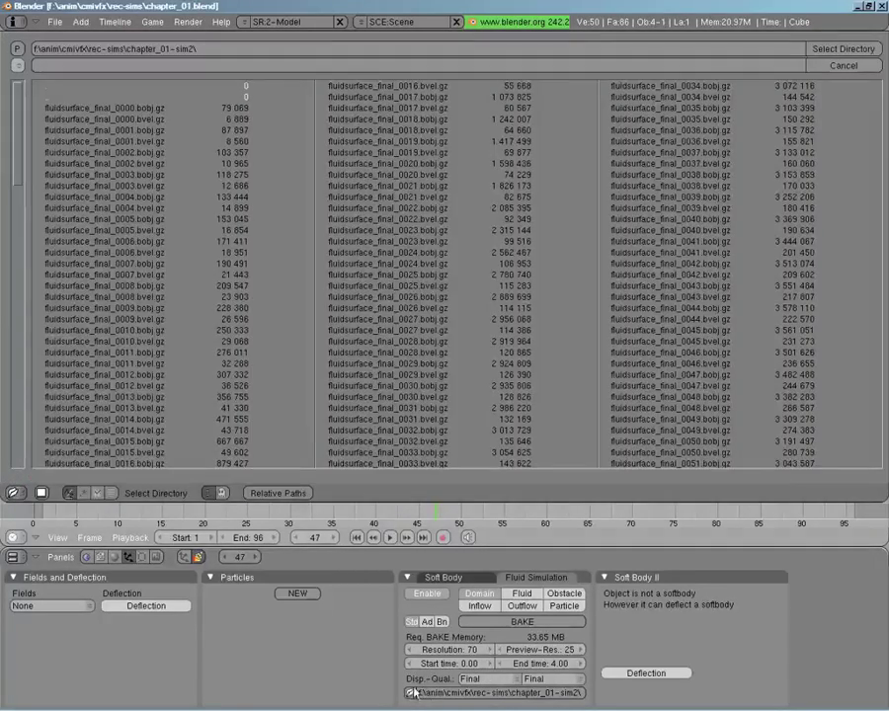
left_click(49, 99)
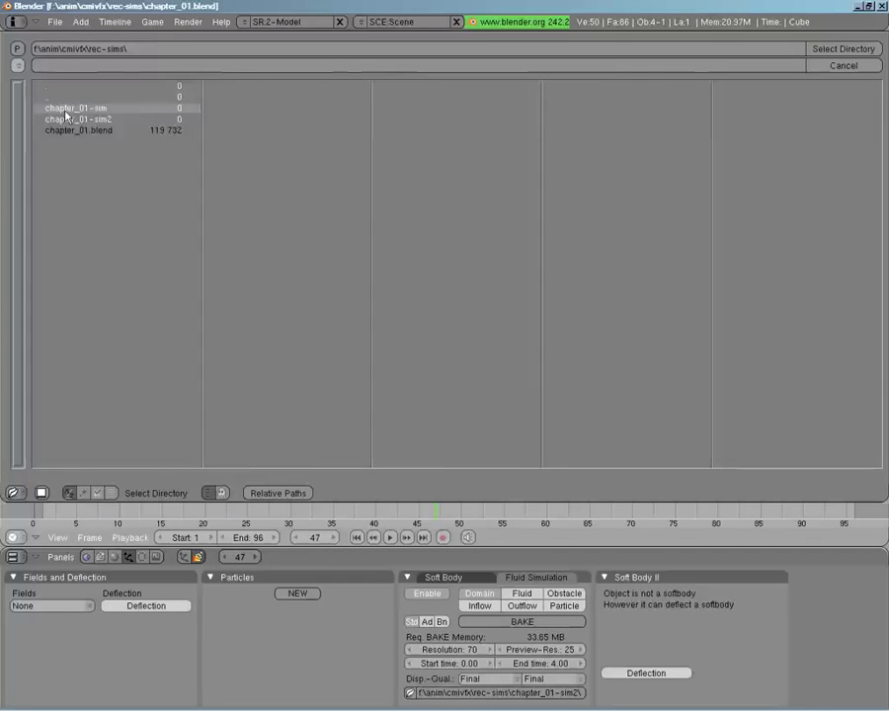
left_click(65, 110)
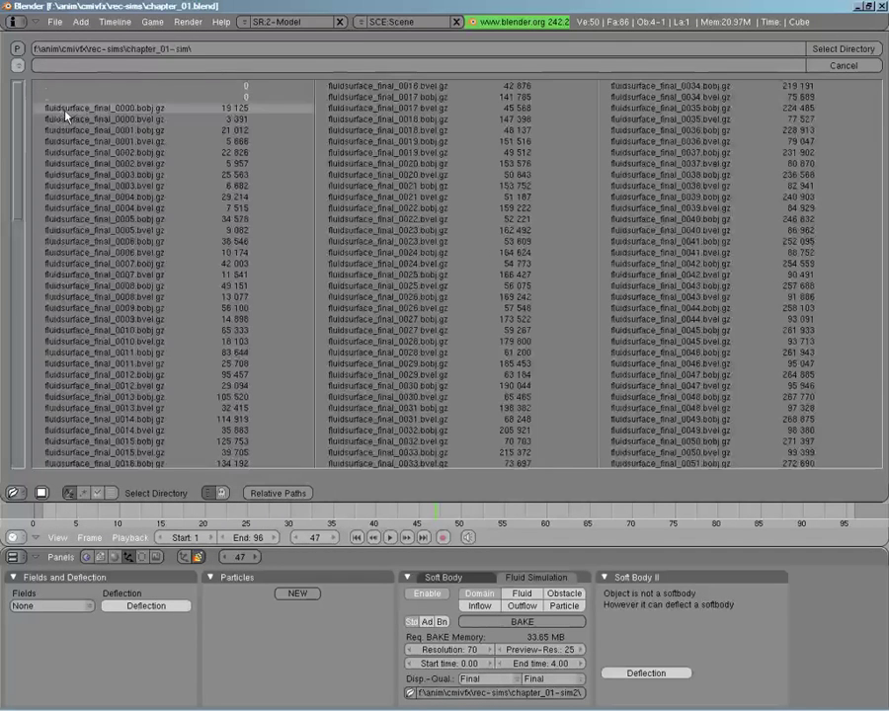
left_click(853, 49)
mouse_move(405, 511)
left_mouse_down()
mouse_move(229, 511)
mouse_move(395, 510)
mouse_move(418, 499)
left_mouse_up()
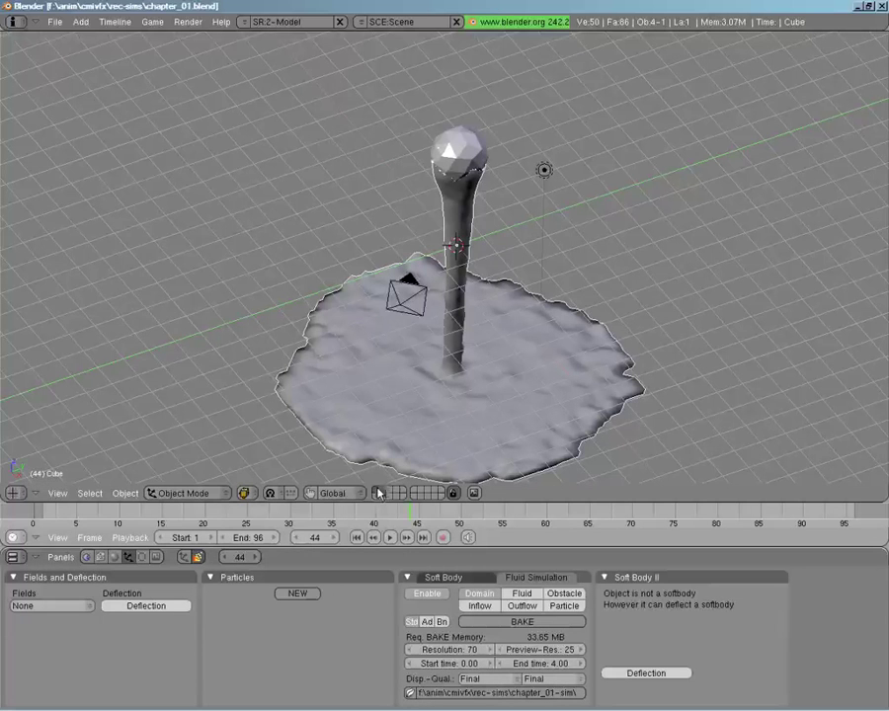
Show the hollow obstacle's layer and set the domain's bake directory to a new folder named chapter_01-sim3.
key("shift+2")
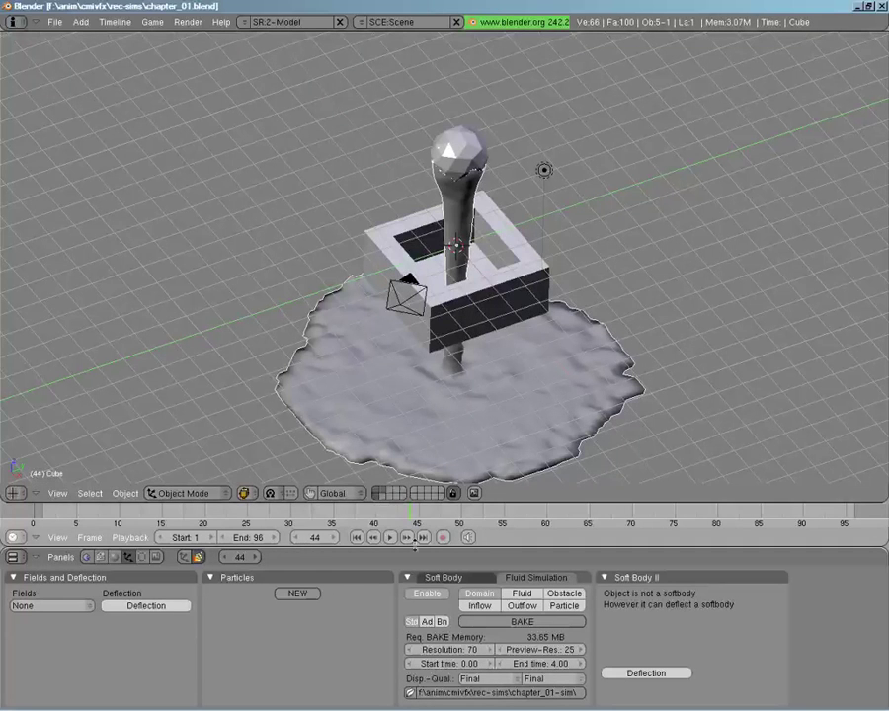
left_click(411, 692)
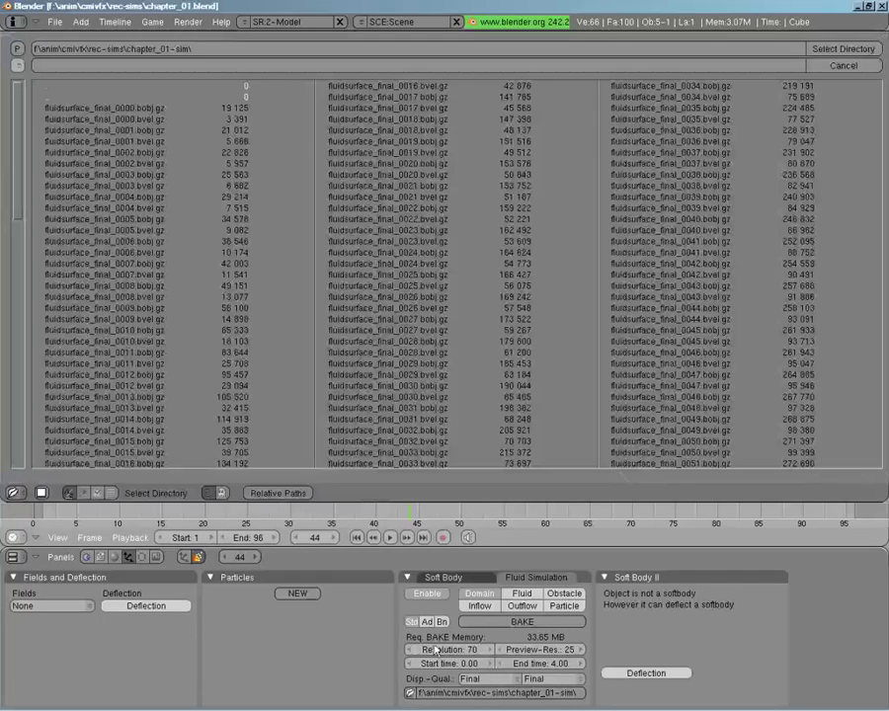
left_click(71, 87)
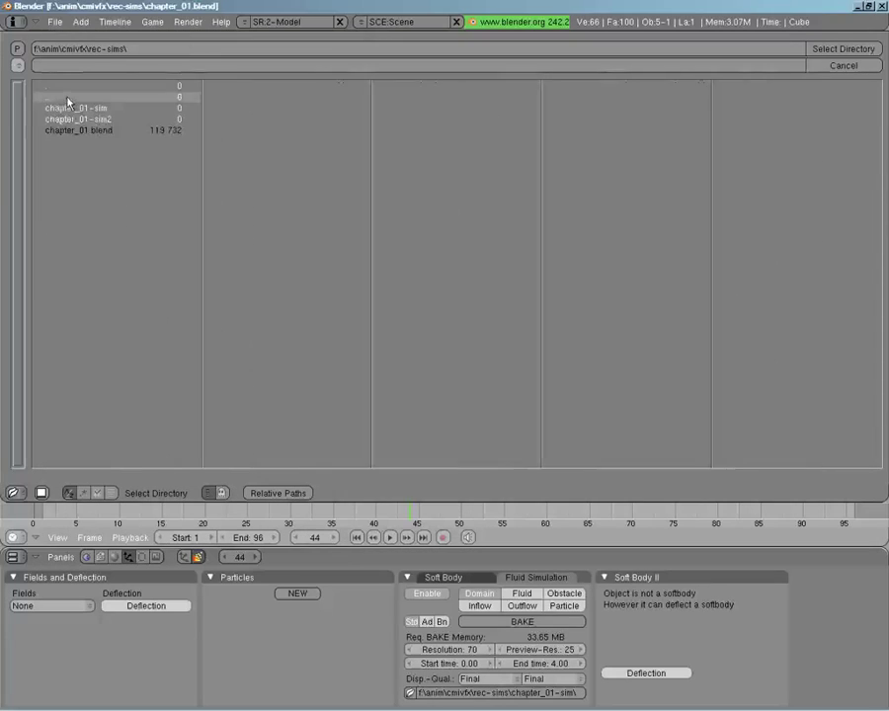
left_click(146, 52)
key("End")
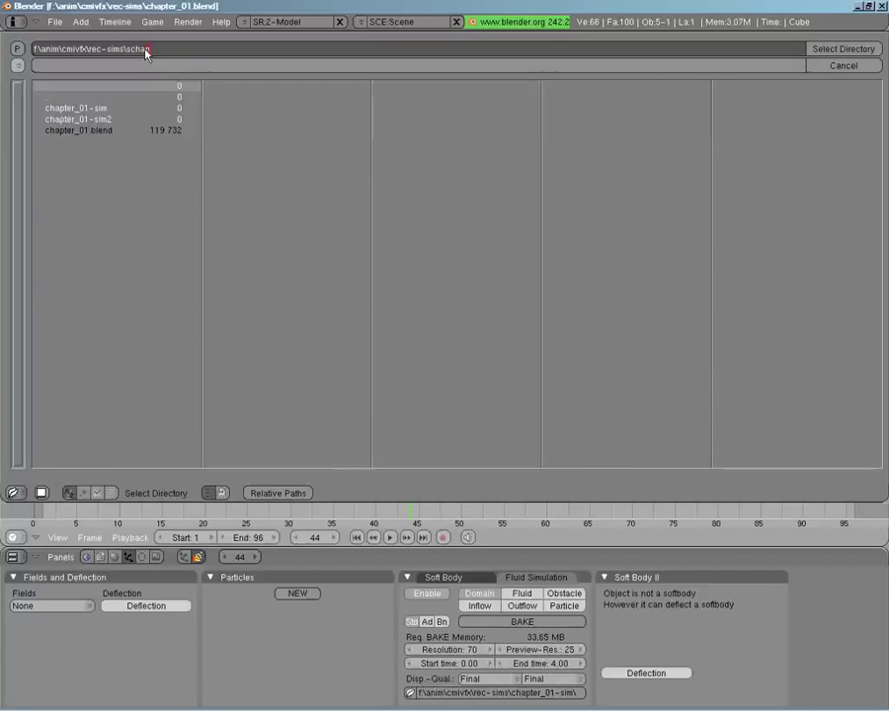
type("chapter_01")
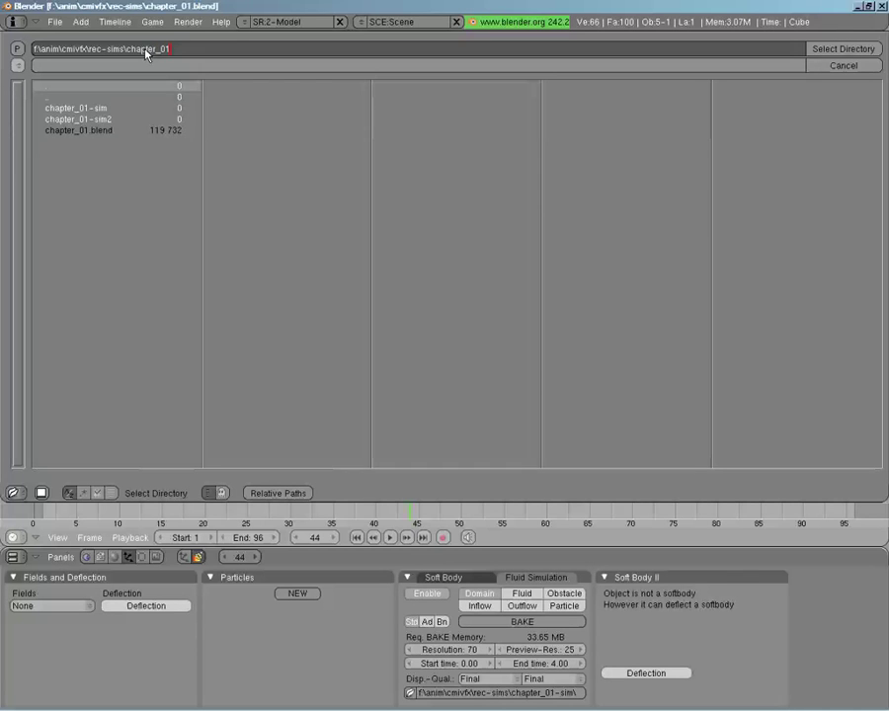
type("-sim3")
key("Return")
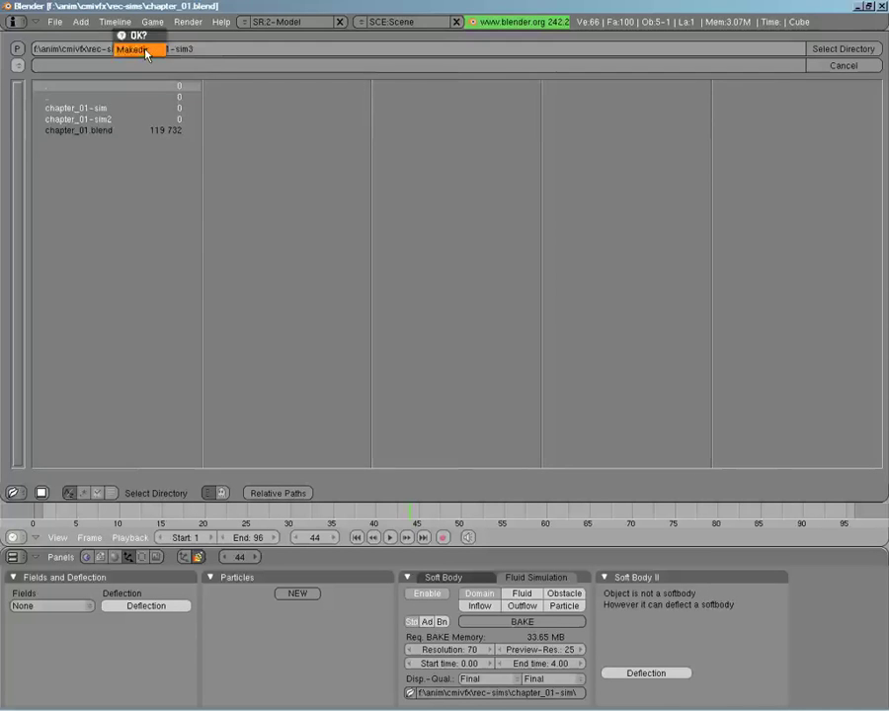
left_click(146, 51)
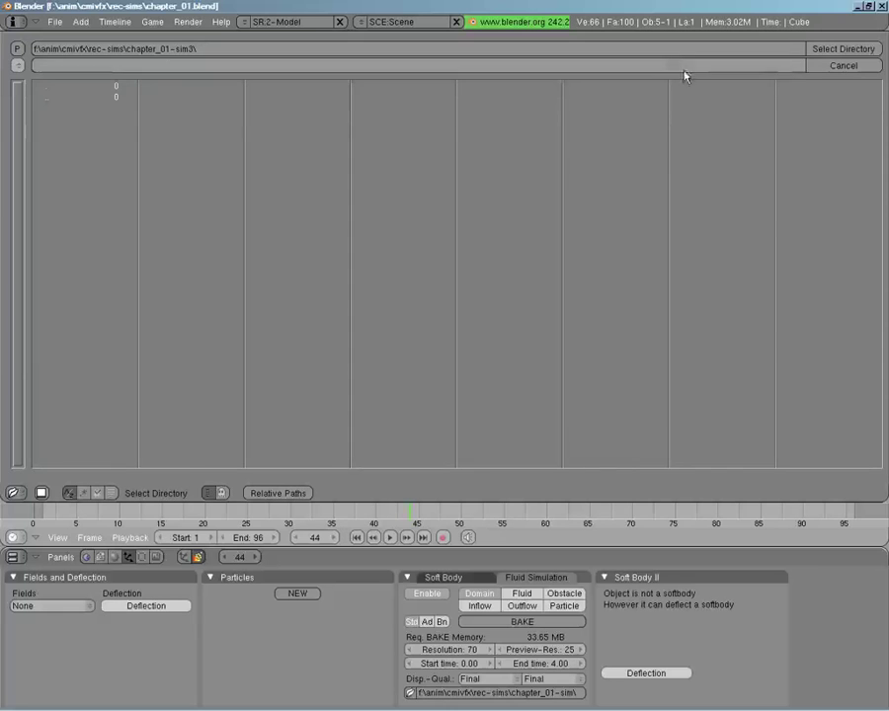
left_click(830, 49)
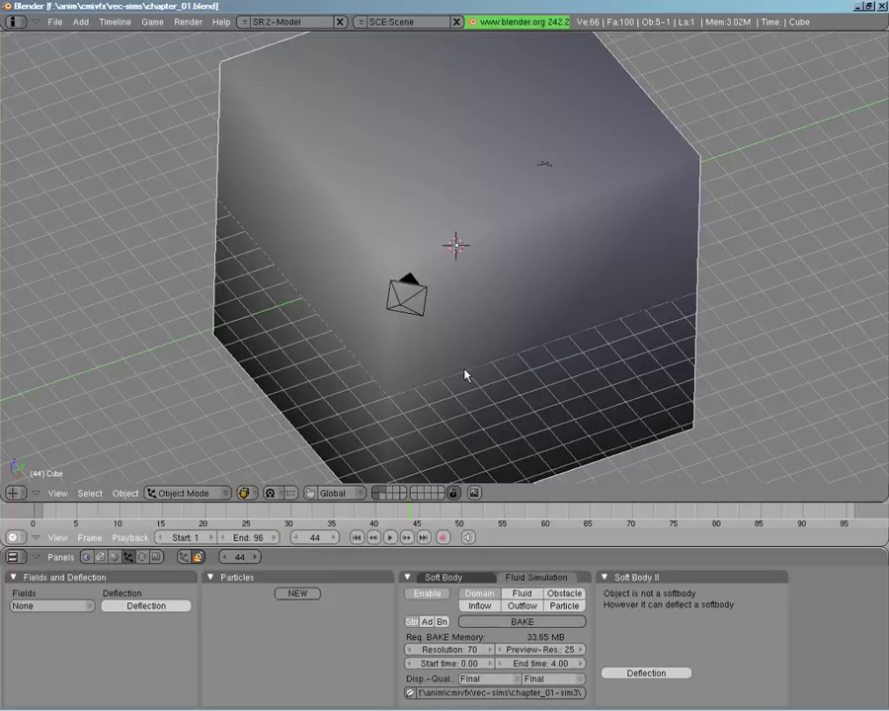
Check the hollow box's obstacle settings, bake the domain's fluid simulation, and scrub the result back to frame 10.
key("z")
right_click(497, 329)
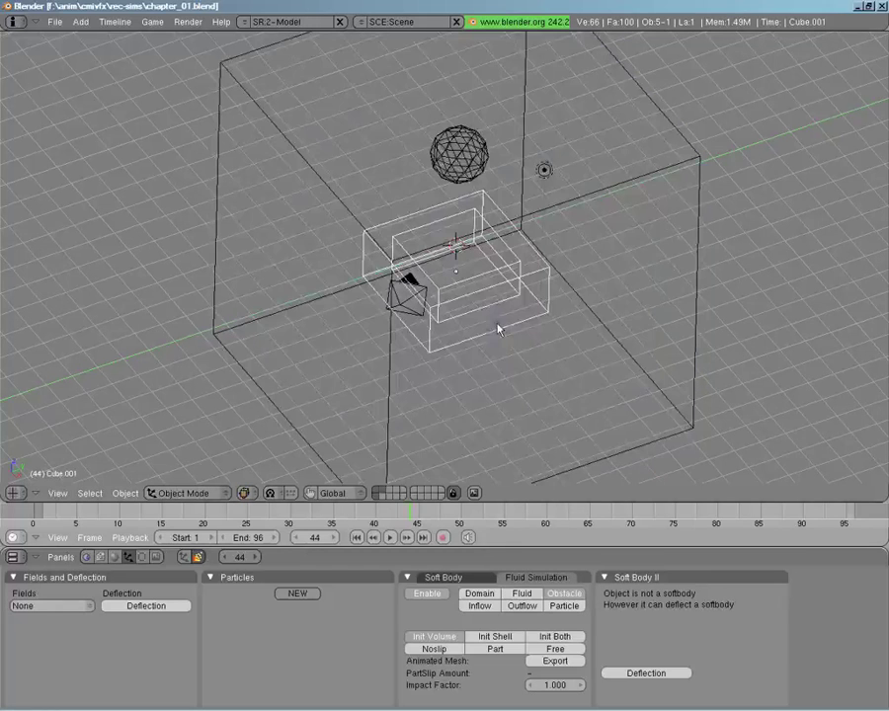
right_click(326, 177)
key("z")
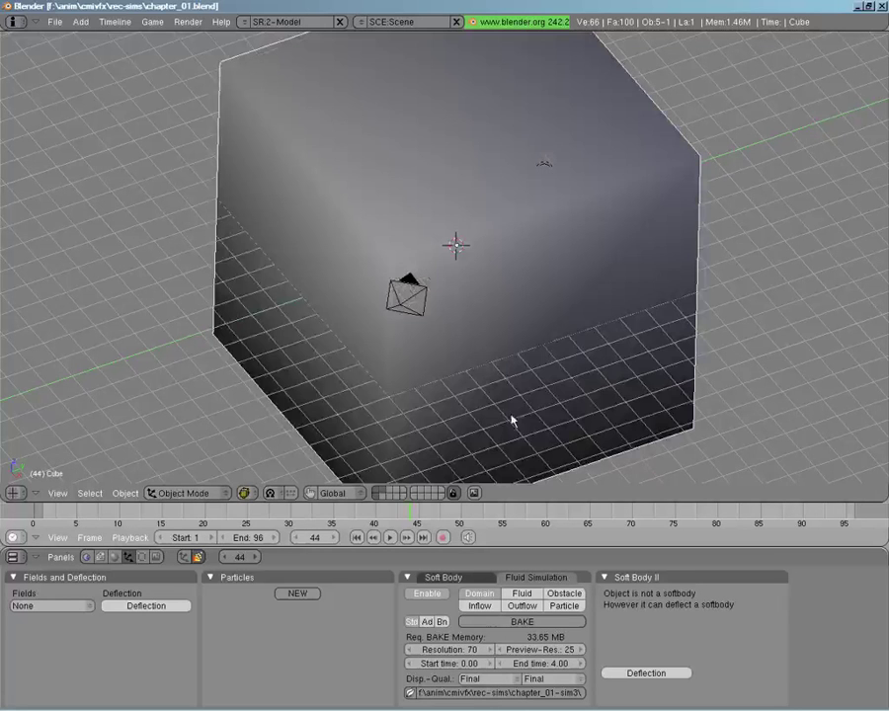
left_click(506, 625)
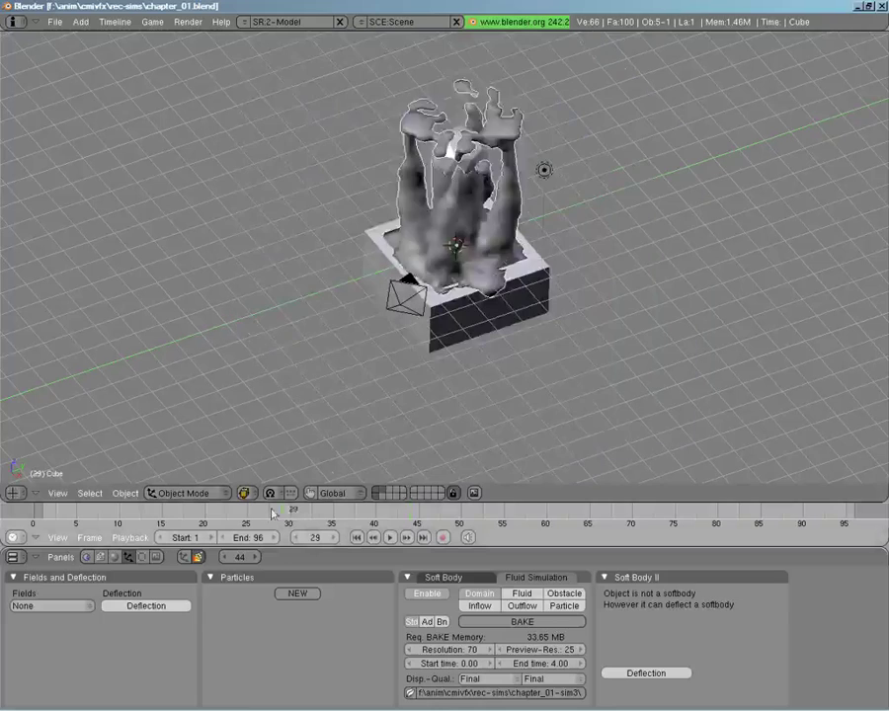
mouse_move(273, 513)
left_mouse_down()
mouse_move(94, 499)
mouse_move(337, 504)
mouse_move(443, 528)
mouse_move(433, 510)
mouse_move(254, 510)
left_mouse_up()
left_click_drag(204, 484, 118, 499)
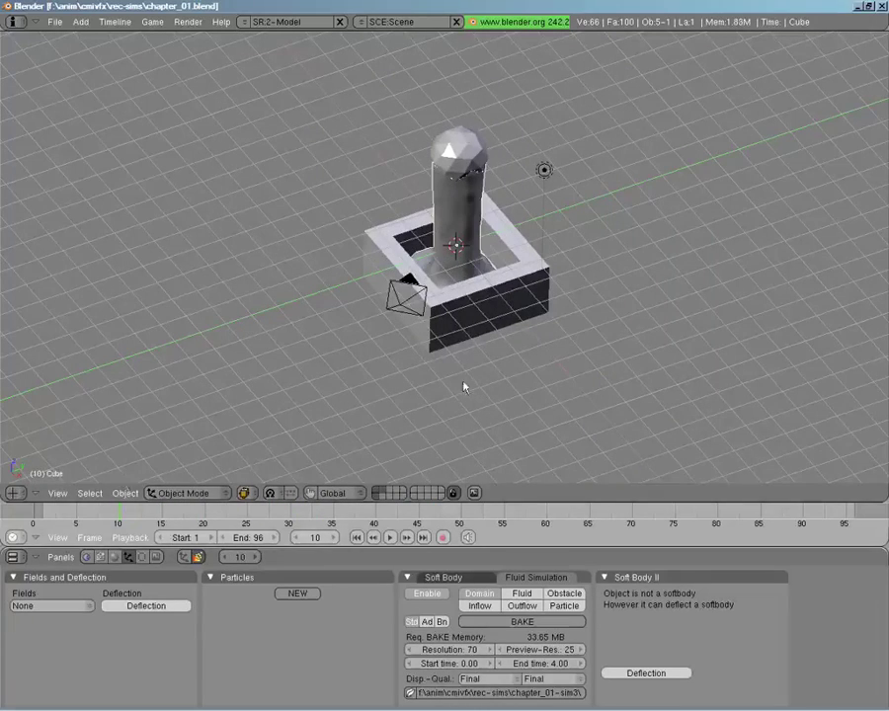
Select the hollow obstacle in side view and split the 3D view to place an Ipo Curve Editor beside it.
right_click(456, 321)
middle_click_drag(494, 310, 471, 259)
key("KP_1")
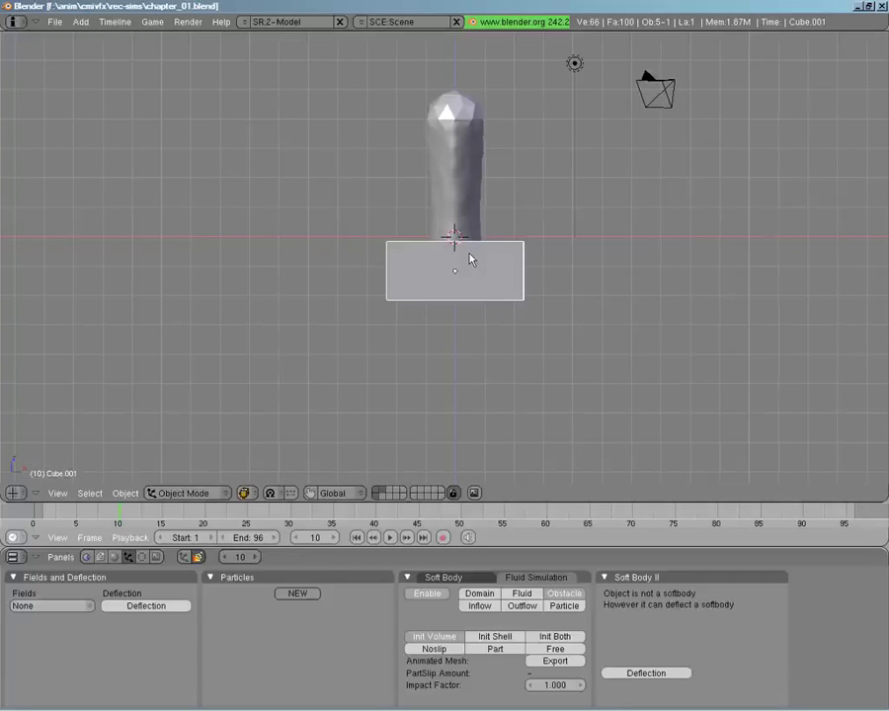
key("KP_3")
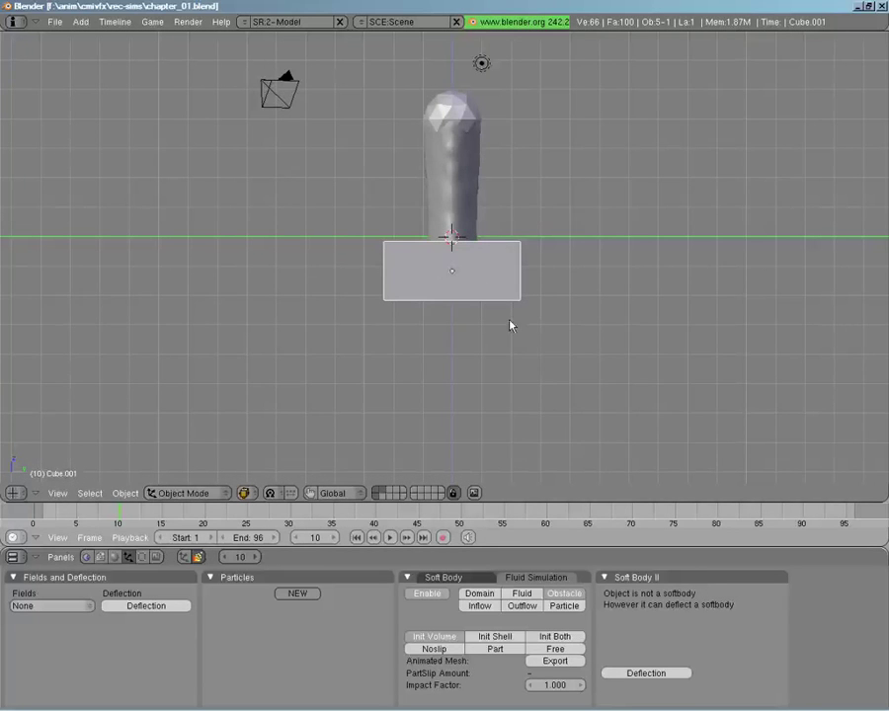
right_click(598, 502)
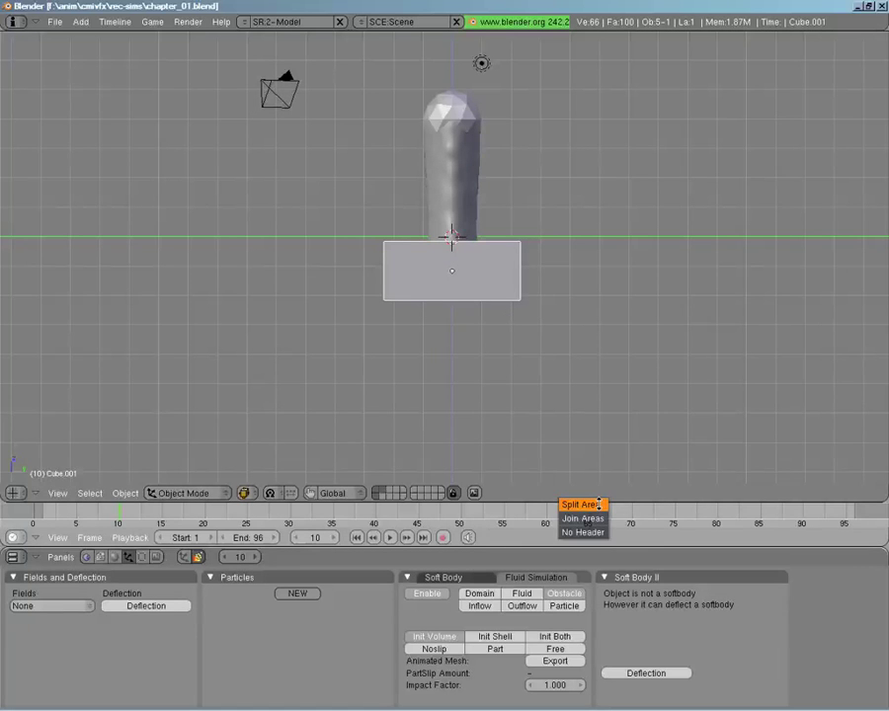
left_click(581, 505)
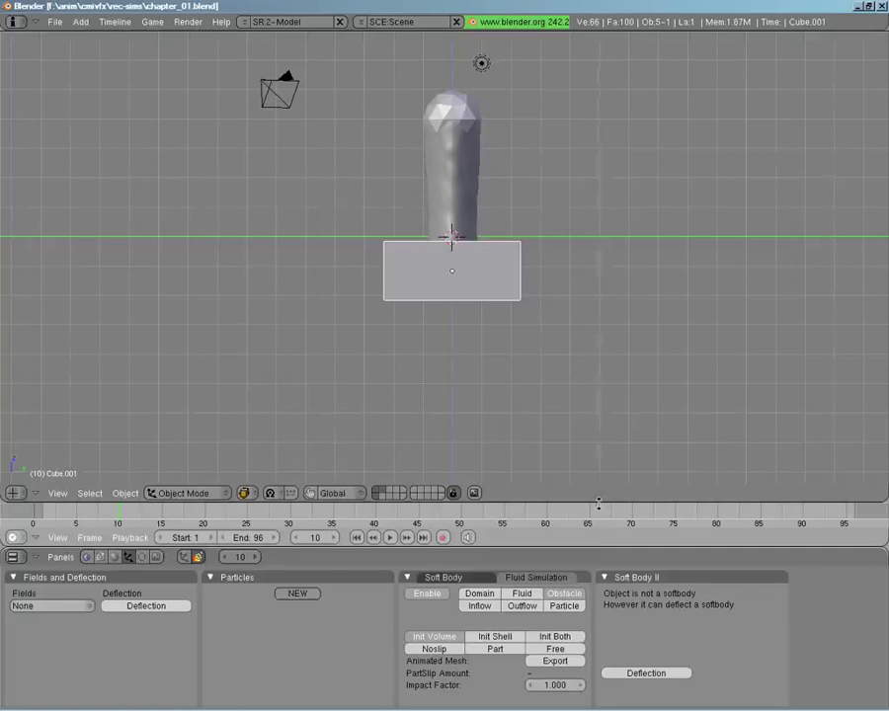
left_click(605, 445)
left_click(618, 493)
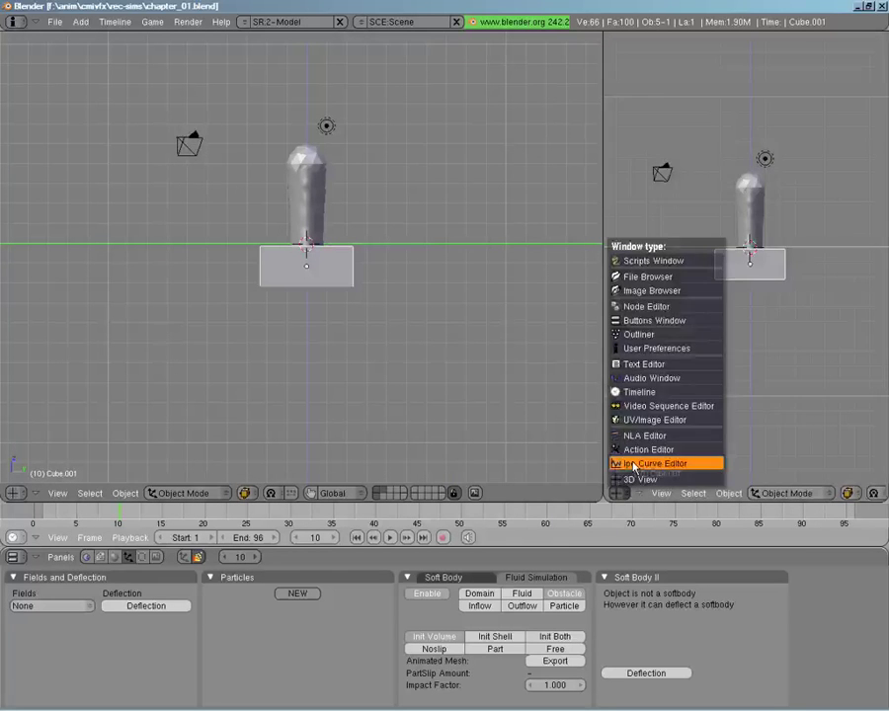
left_click(635, 465)
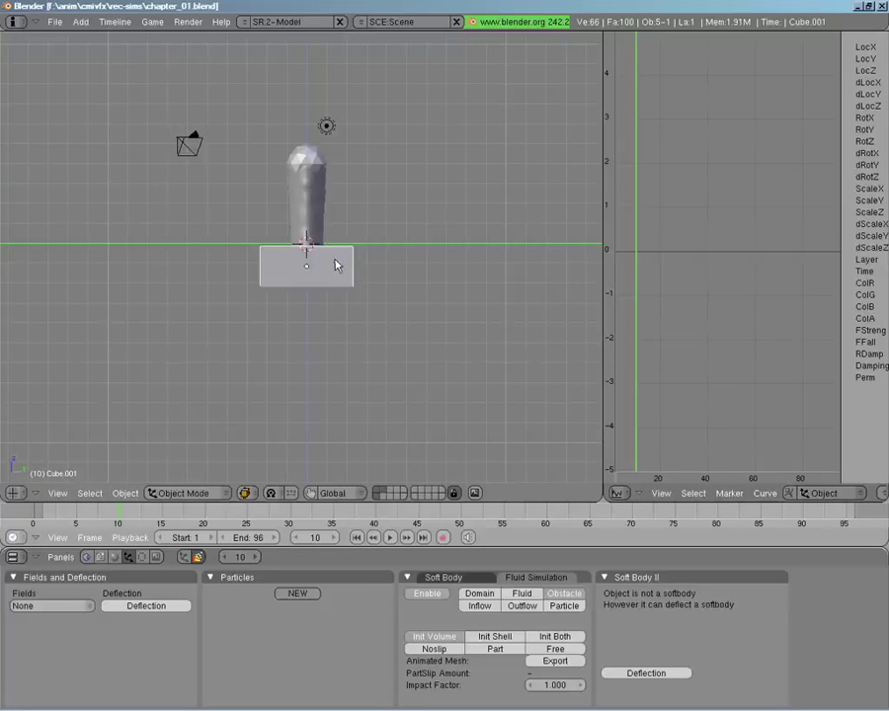
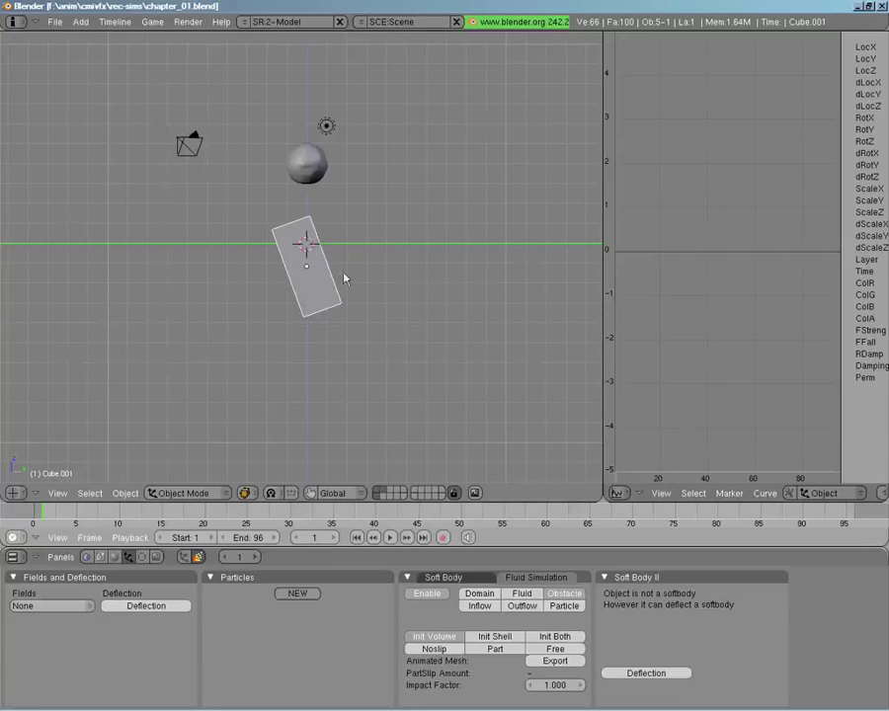
Insert a rotation keyframe for the tilted obstacle box at frame 1 and fit its curves in the Ipo editor.
key("i")
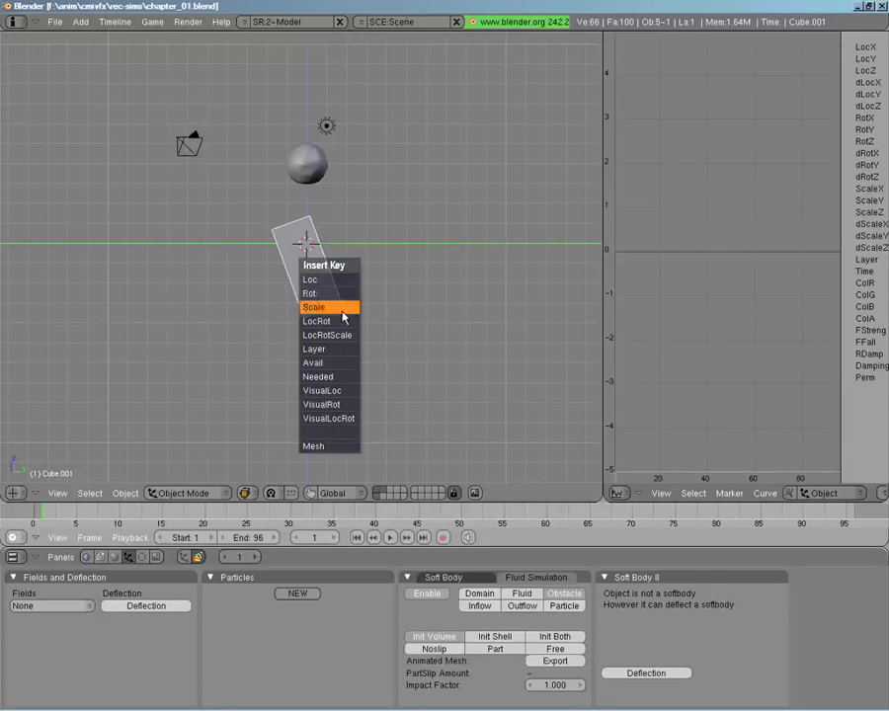
left_click(309, 293)
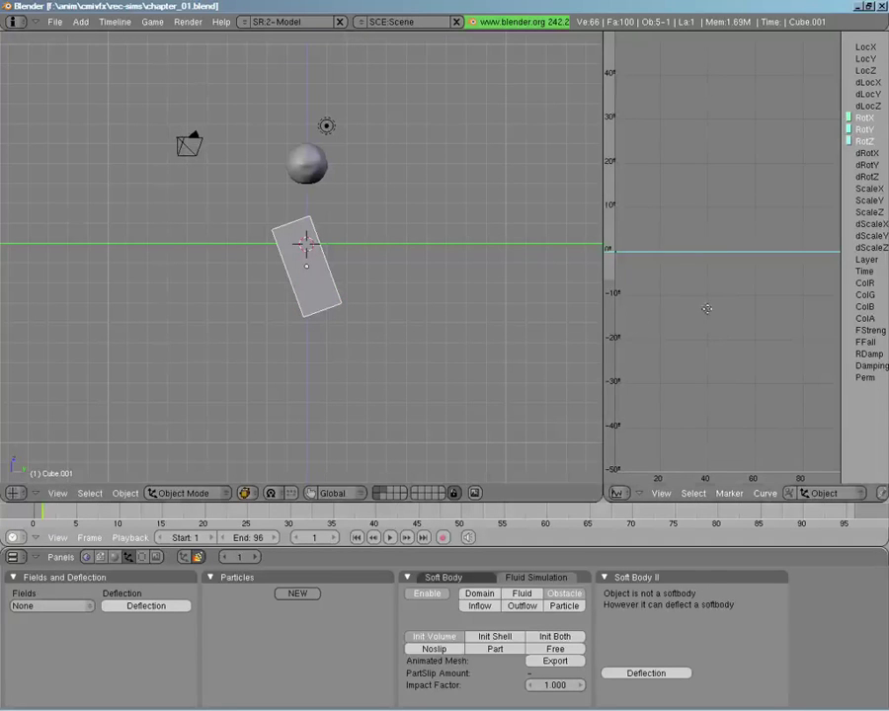
key("Home")
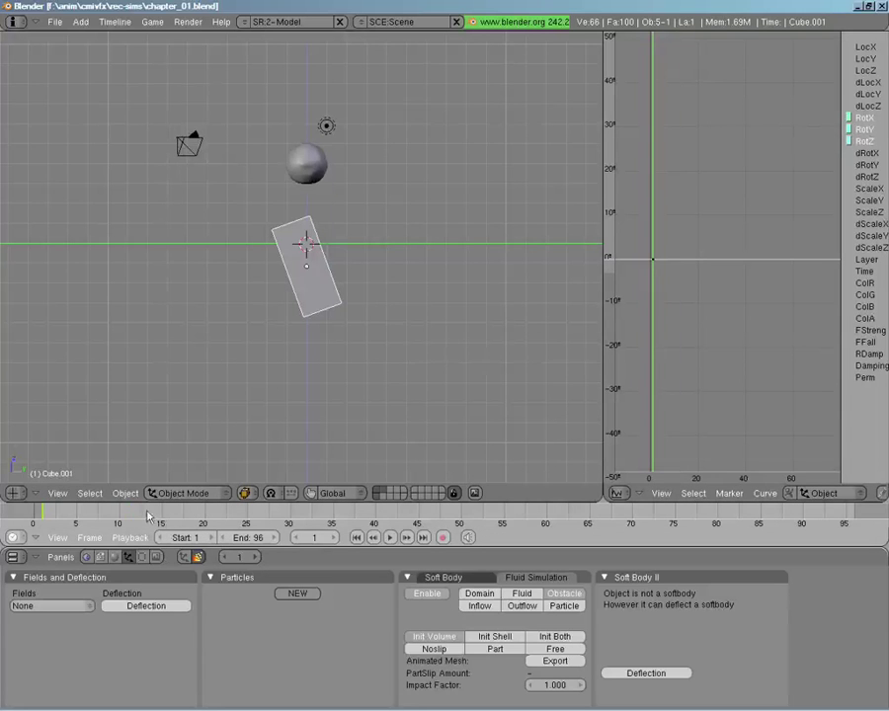
Rotate the obstacle box about 159° in side view at frame 13 and insert a rotation keyframe there.
left_click_drag(149, 522, 118, 513)
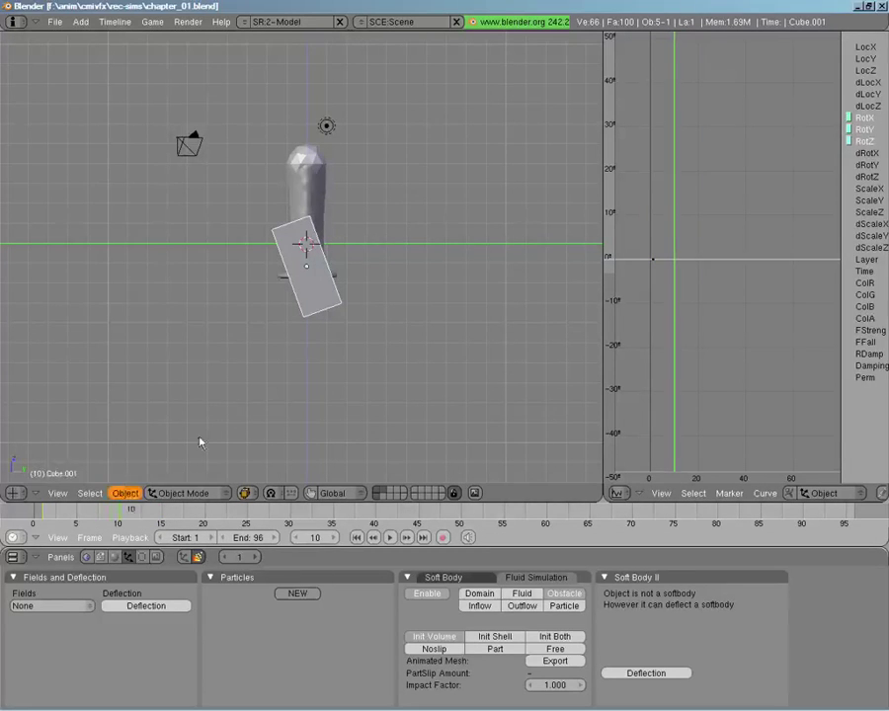
middle_click_drag(199, 441, 334, 205)
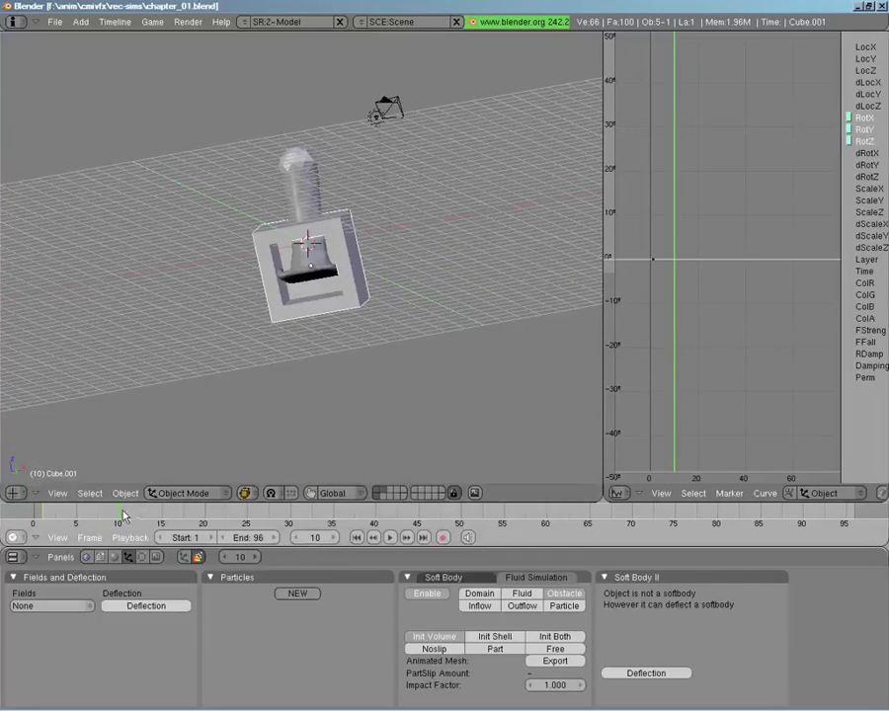
left_click_drag(117, 511, 138, 491)
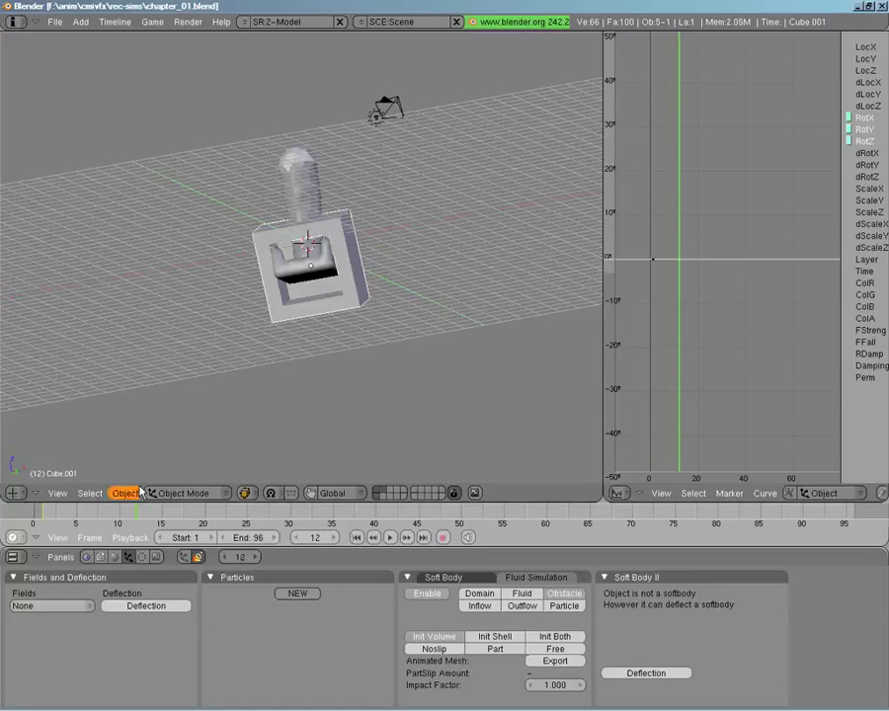
middle_click_drag(365, 327, 292, 341)
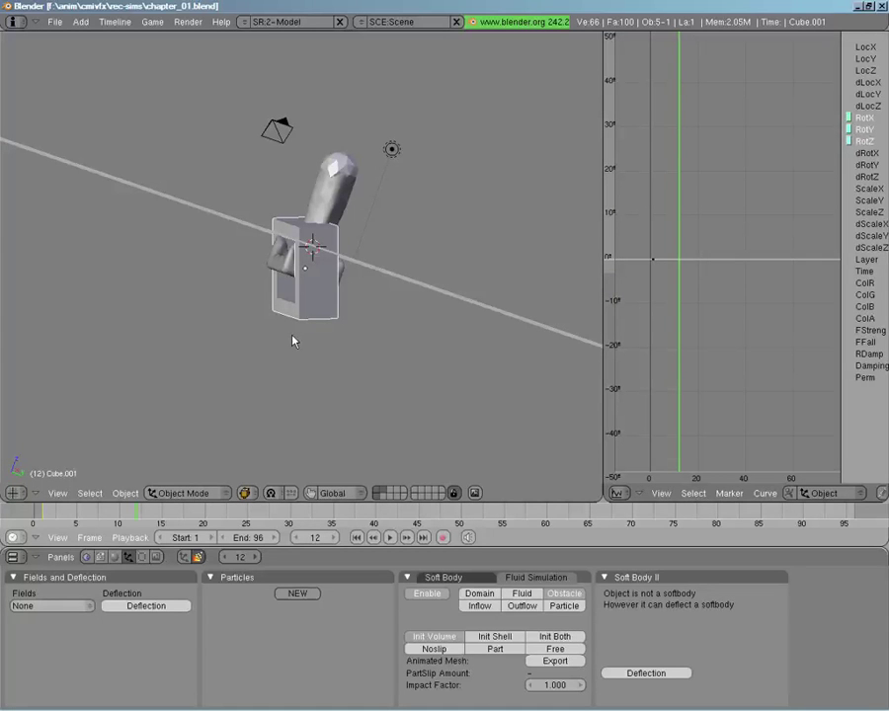
left_click(148, 515)
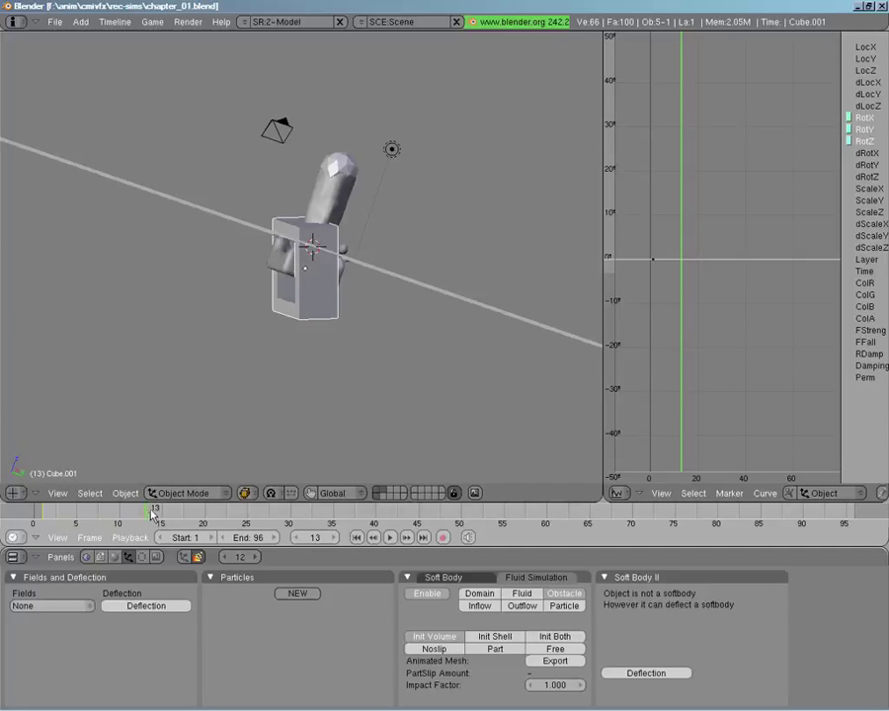
key("KP_3")
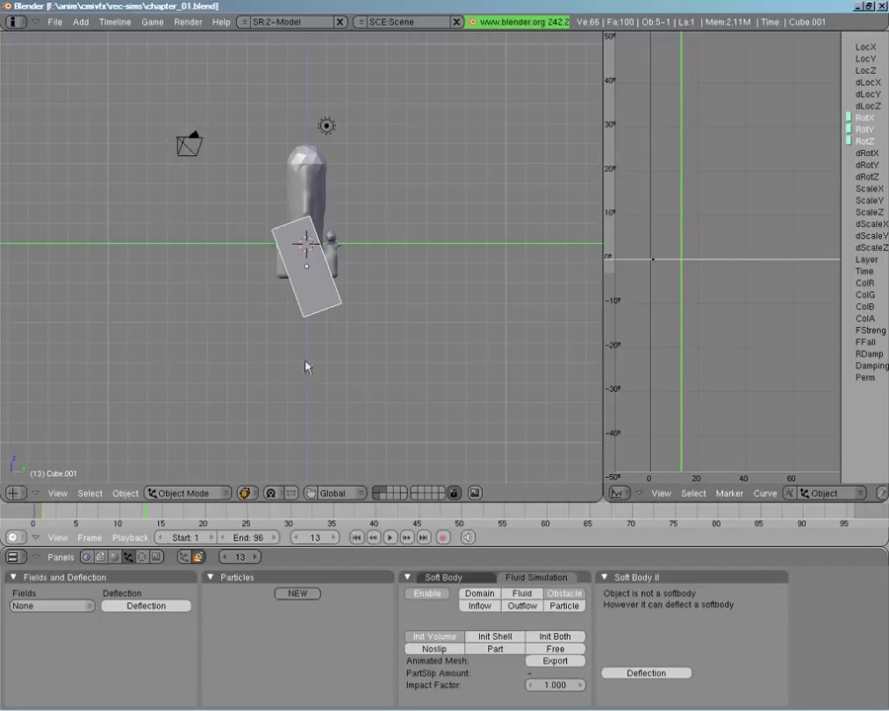
key("r")
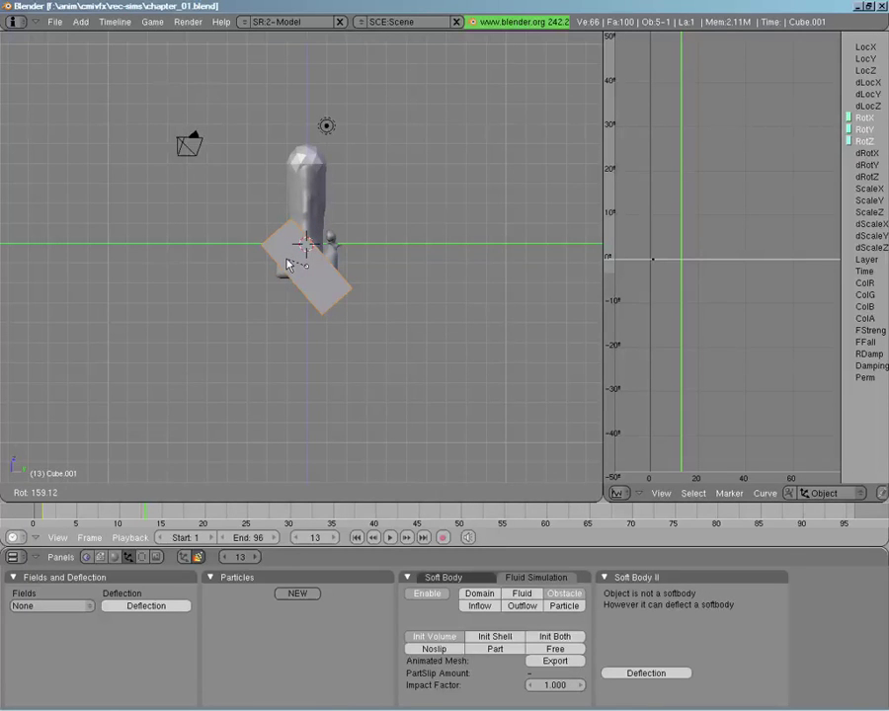
left_click(288, 264)
key("i")
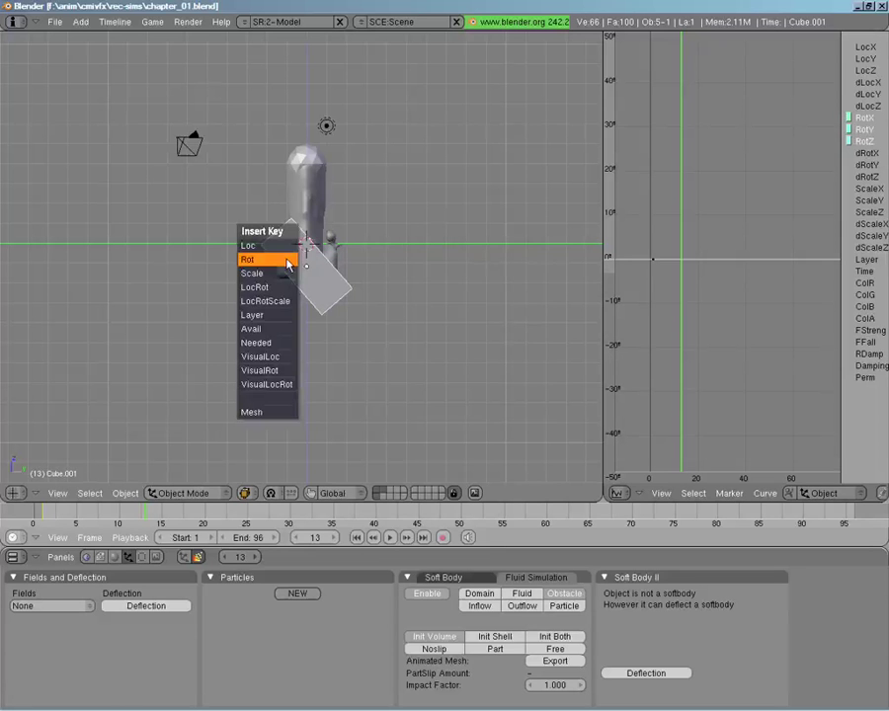
left_click(287, 264)
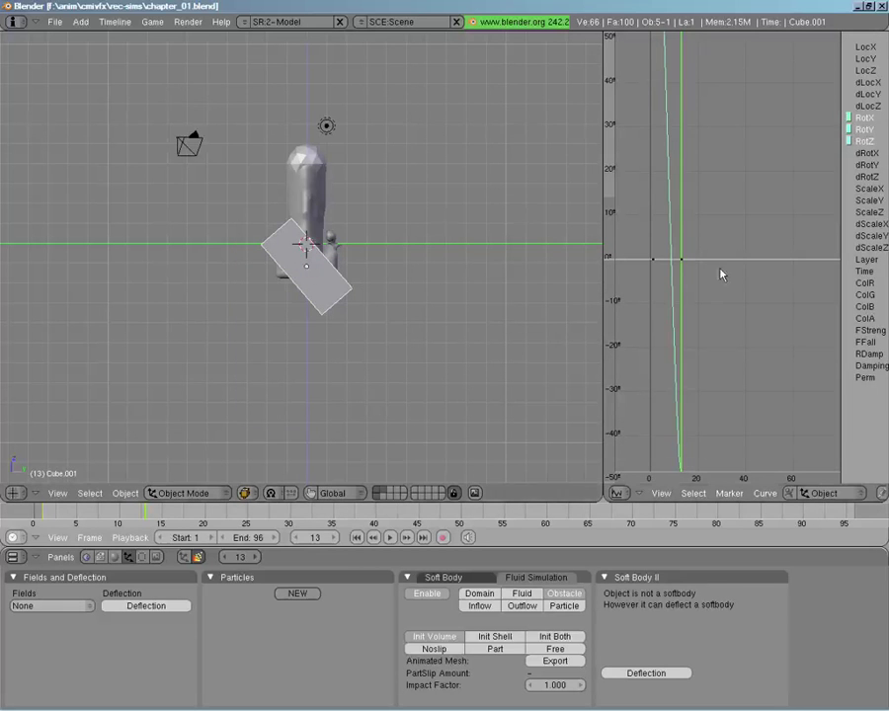
Set the extend mode of the obstacle box's rotation curves to Extrapolation in the Ipo editor.
key("Home")
mouse_move(714, 272)
middle_mouse_down("ctrl")
mouse_move(698, 211)
mouse_move(745, 284)
mouse_move(720, 273)
middle_mouse_up("ctrl")
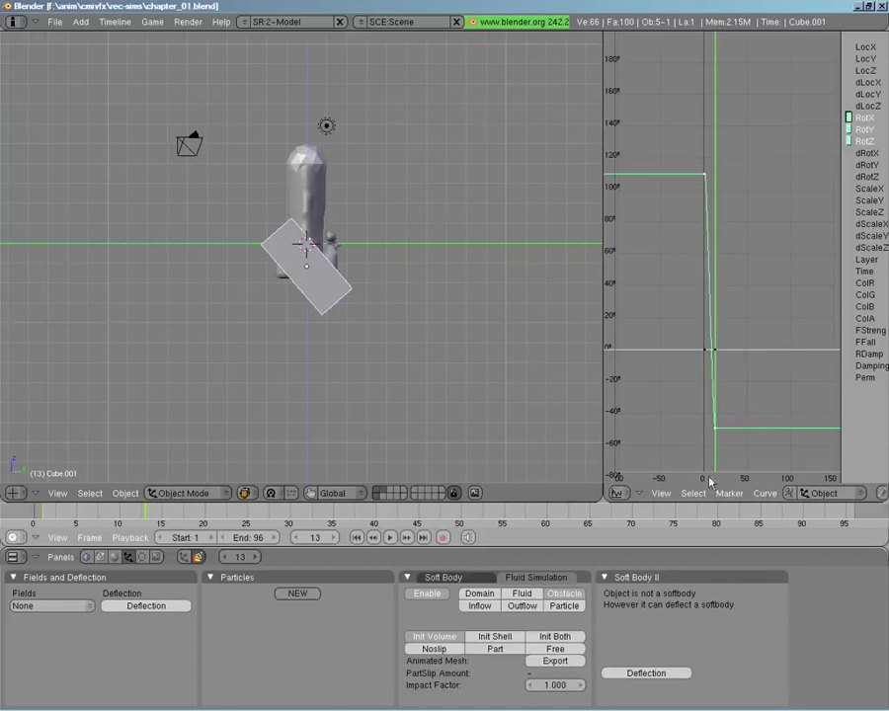
left_click(762, 494)
mouse_move(716, 285)
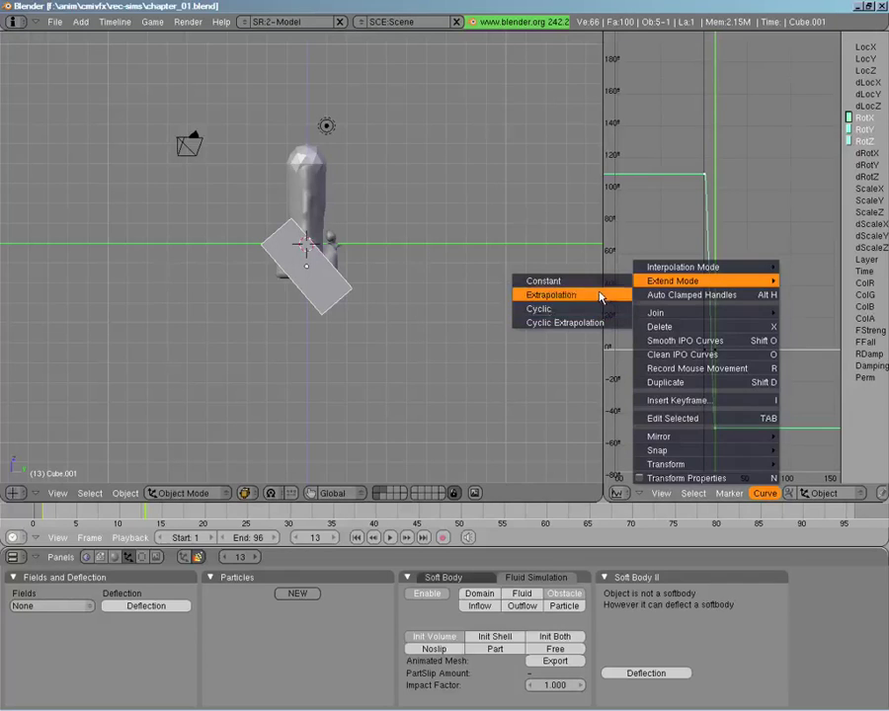
left_click(551, 295)
Play the obstacle's rotation from frame 1, scrub back to frame 6, and examine the box in perspective.
key("shift+Left")
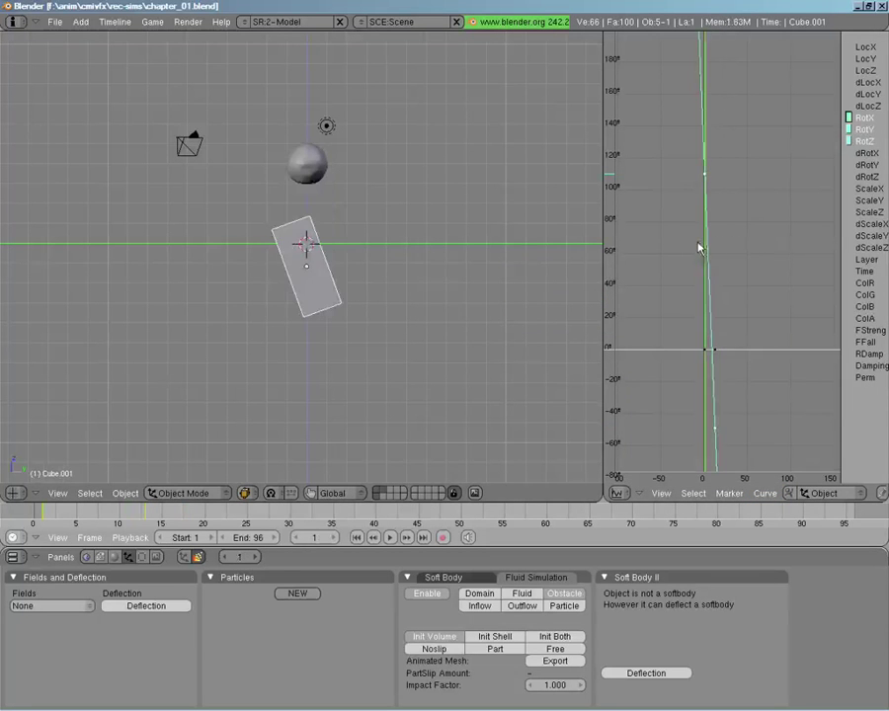
key("alt+shift+a")
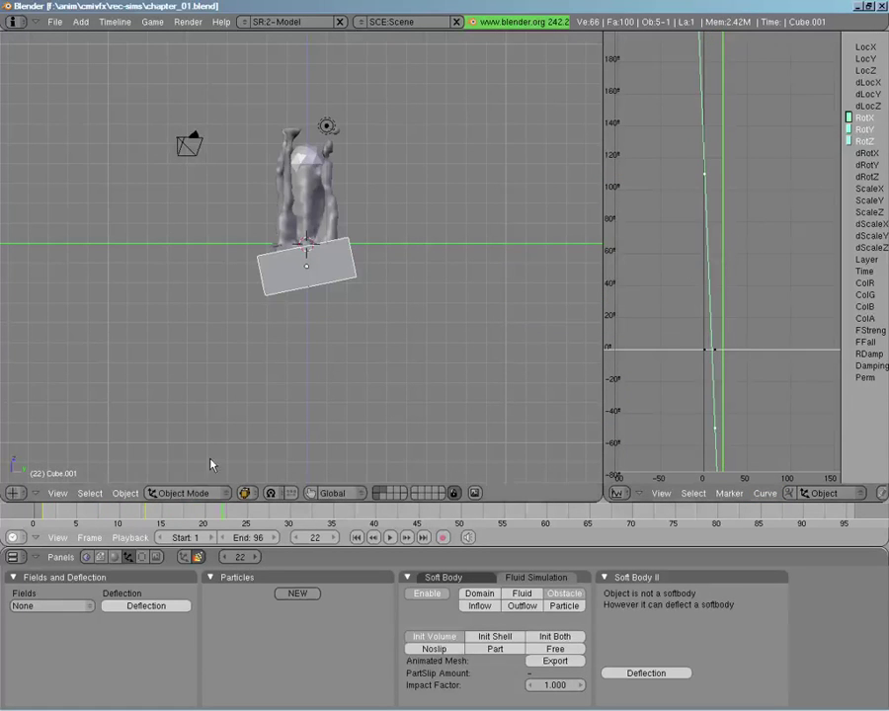
mouse_move(205, 504)
left_mouse_down()
mouse_move(61, 510)
mouse_move(203, 491)
mouse_move(362, 504)
mouse_move(471, 499)
mouse_move(111, 446)
mouse_move(87, 490)
left_mouse_up()
middle_click_drag(185, 343, 286, 386)
middle_click_drag(217, 216, 308, 360)
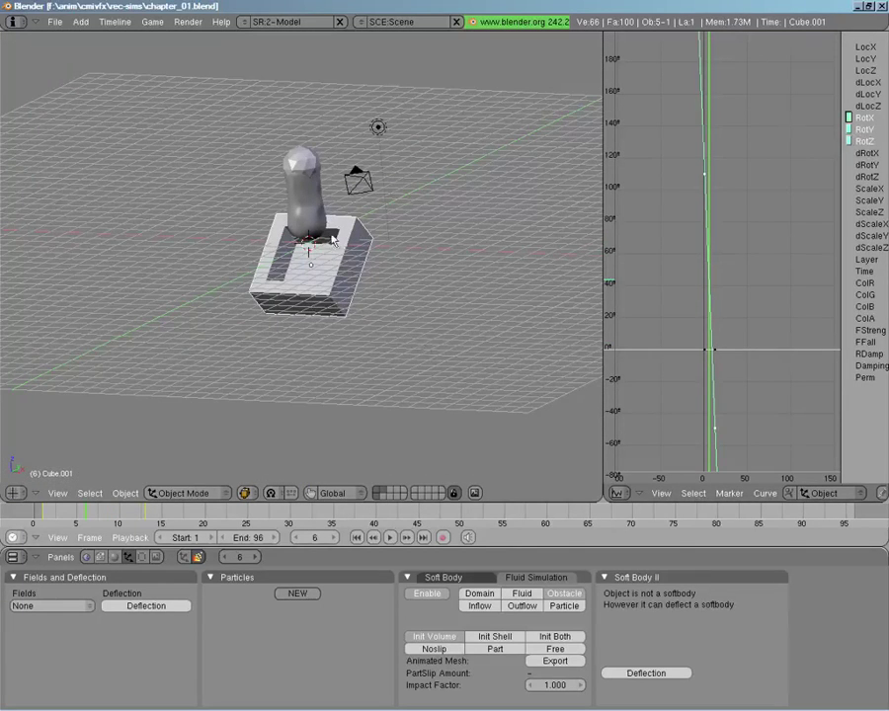
Select the fluid domain, bake its simulation with the rotating obstacle, and stop the bake early.
right_click(510, 306)
middle_click_drag(509, 306, 518, 340)
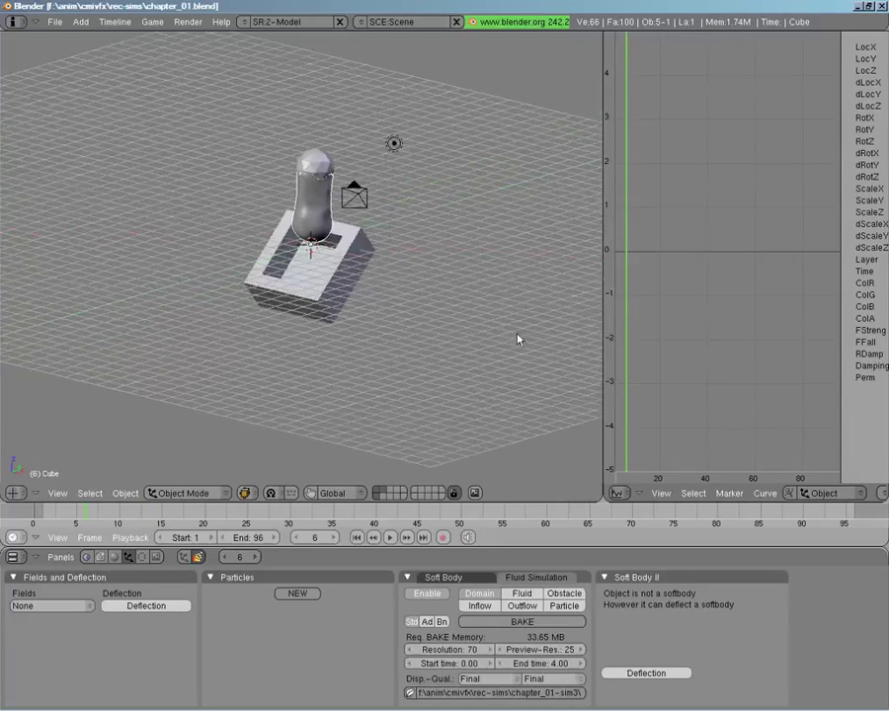
middle_click_drag(421, 444, 385, 382)
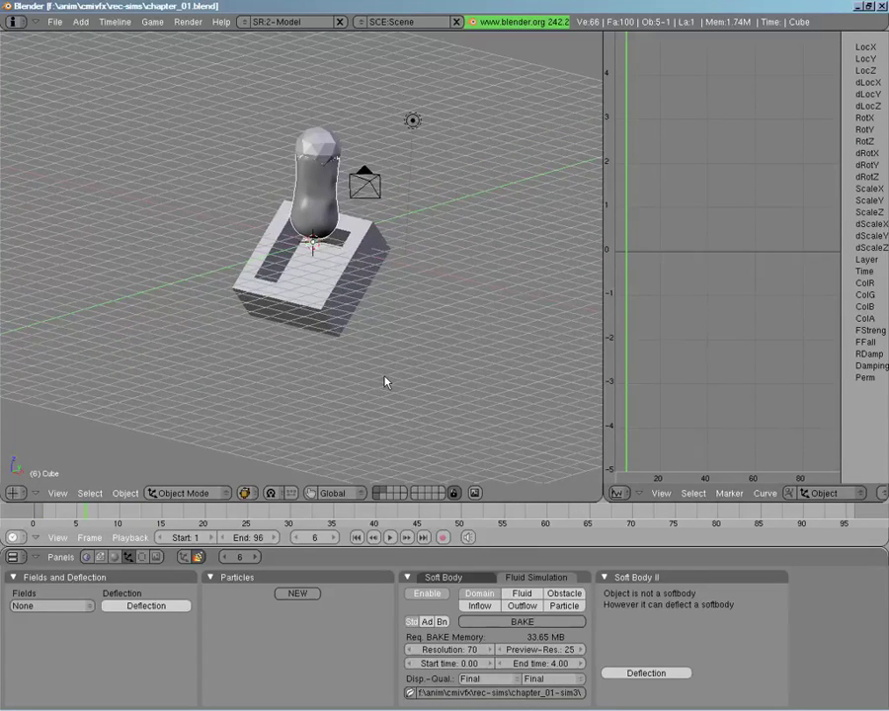
key("KP_8")
key("KP_8")
middle_click_drag(394, 260, 377, 268)
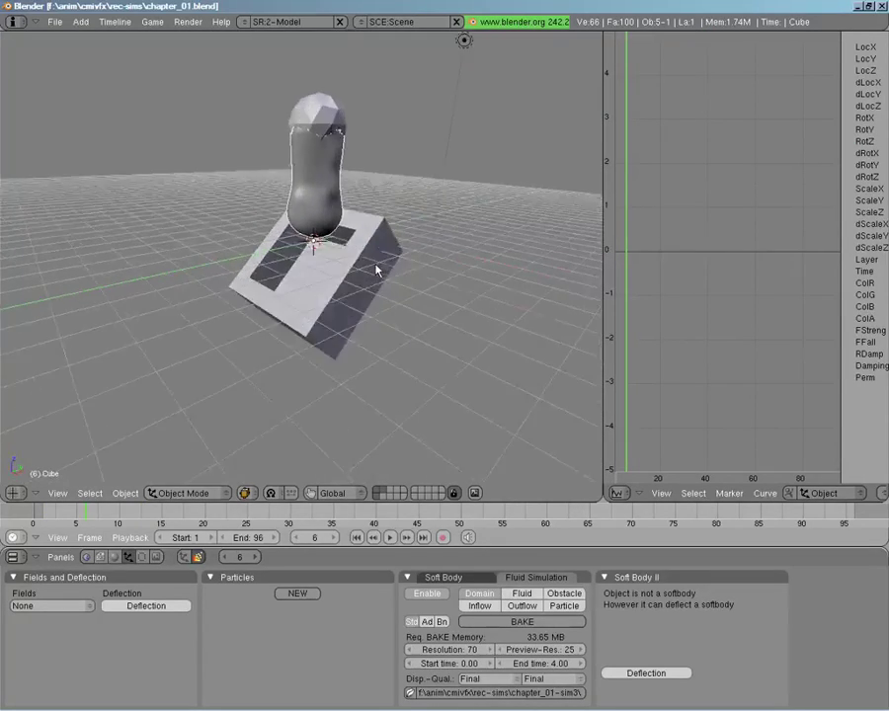
left_click(496, 620)
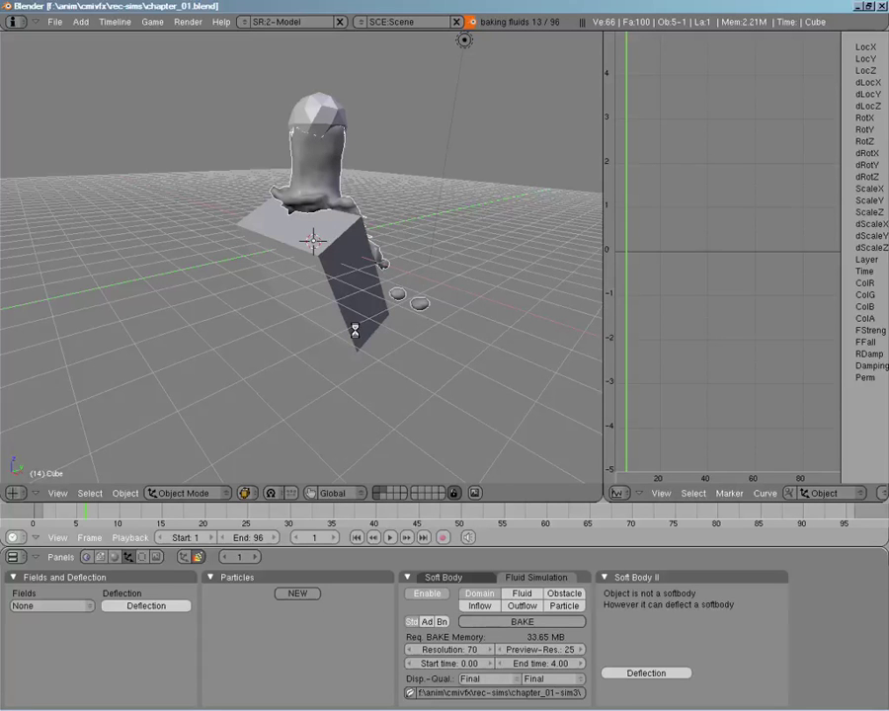
key("Escape")
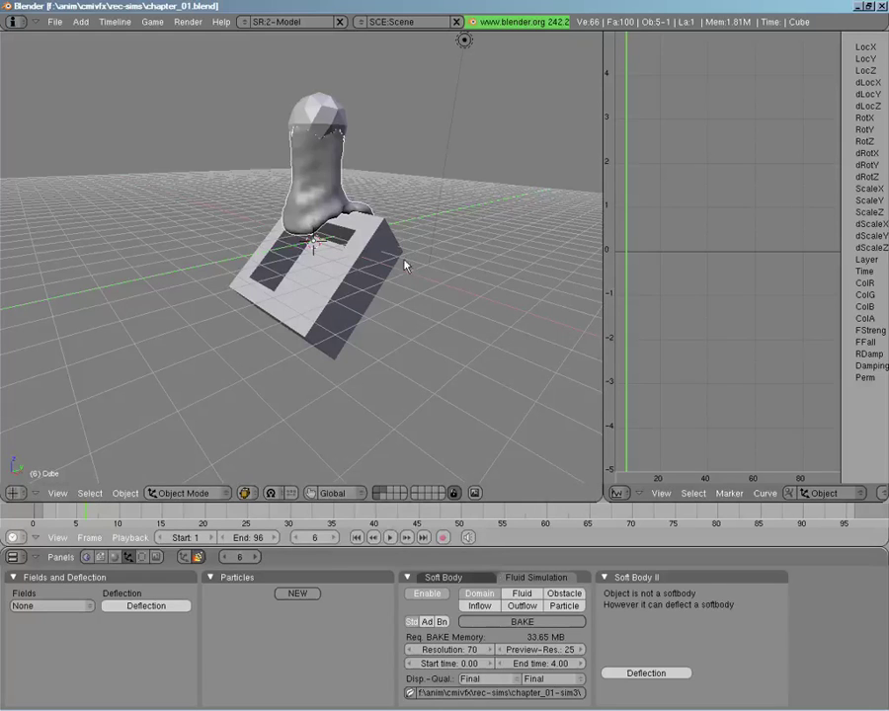
Set the domain's boundary options to 10 tracer particles, Generate Particles 1.000, and Surface Subdiv 2.
left_click(441, 621)
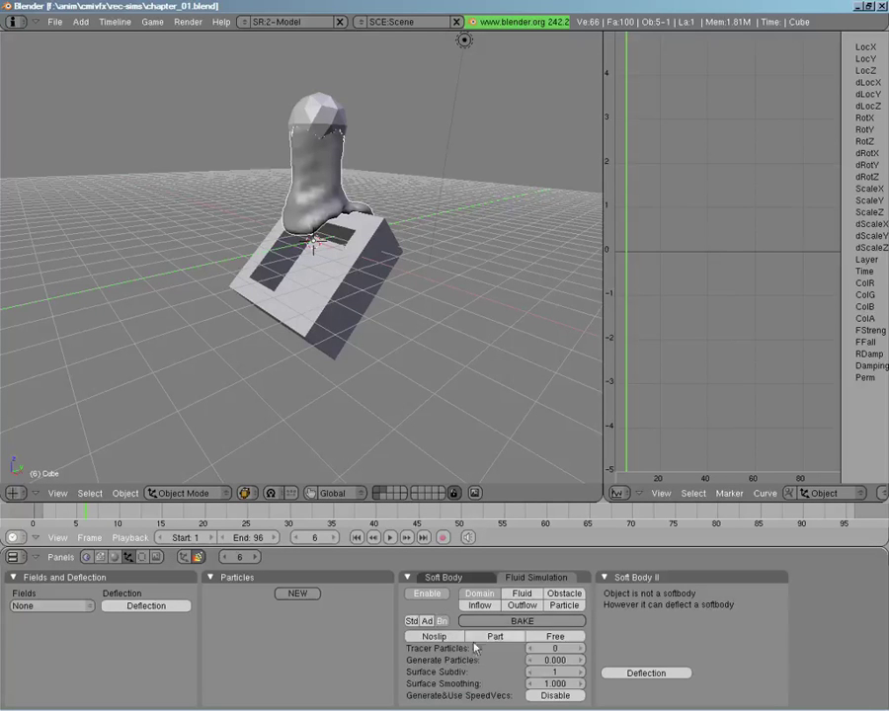
type("10")
key("Return")
left_click(556, 659)
type("1")
key("Return")
left_click(565, 672)
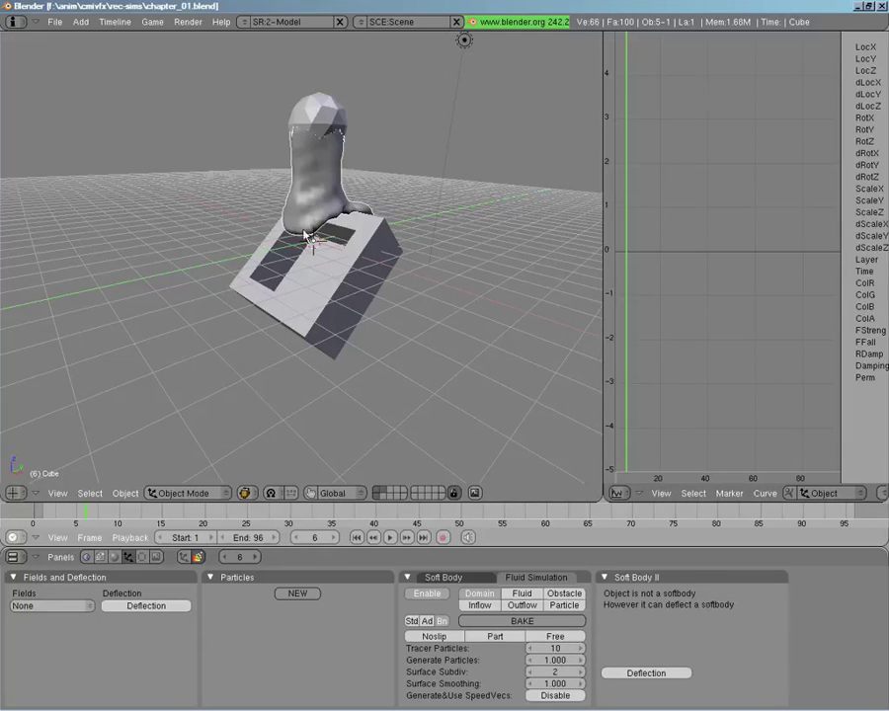
Bake the domain's fluid simulation with the new particle settings and advance the result to frame 74.
middle_click_drag(346, 324, 273, 385)
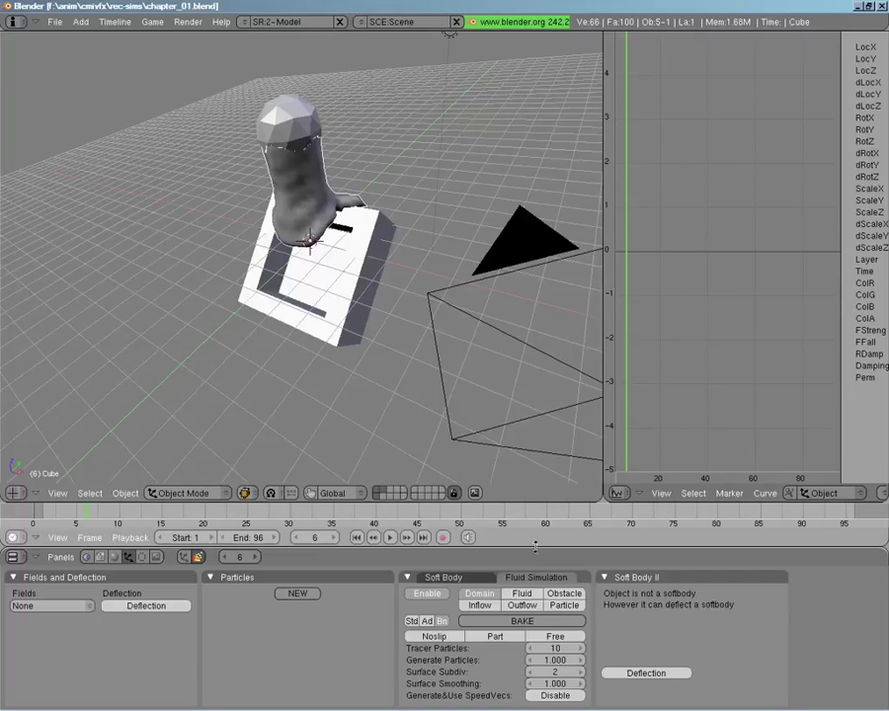
left_click(514, 619)
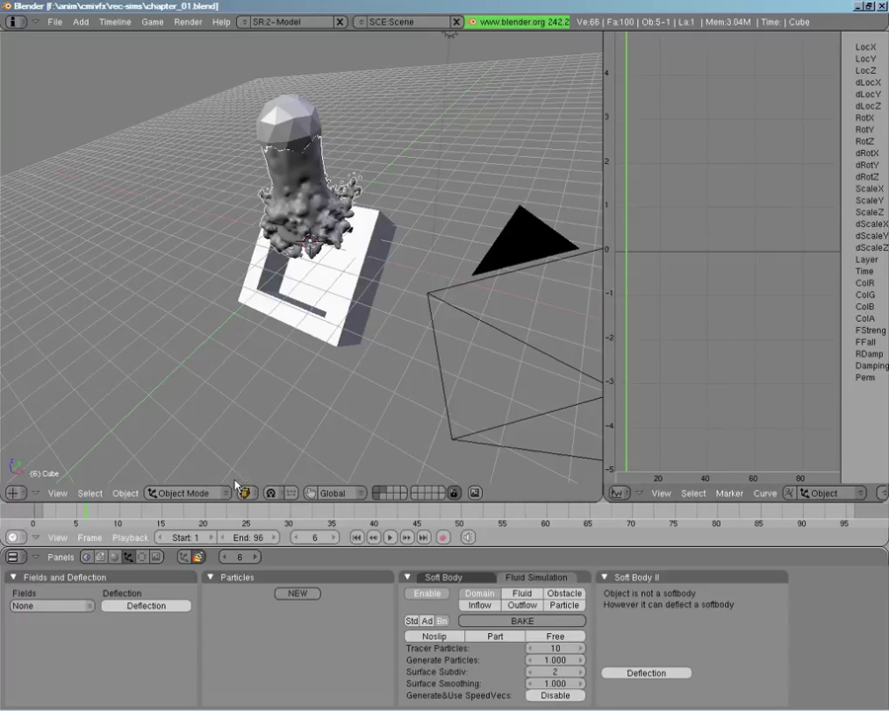
left_click_drag(99, 511, 244, 507)
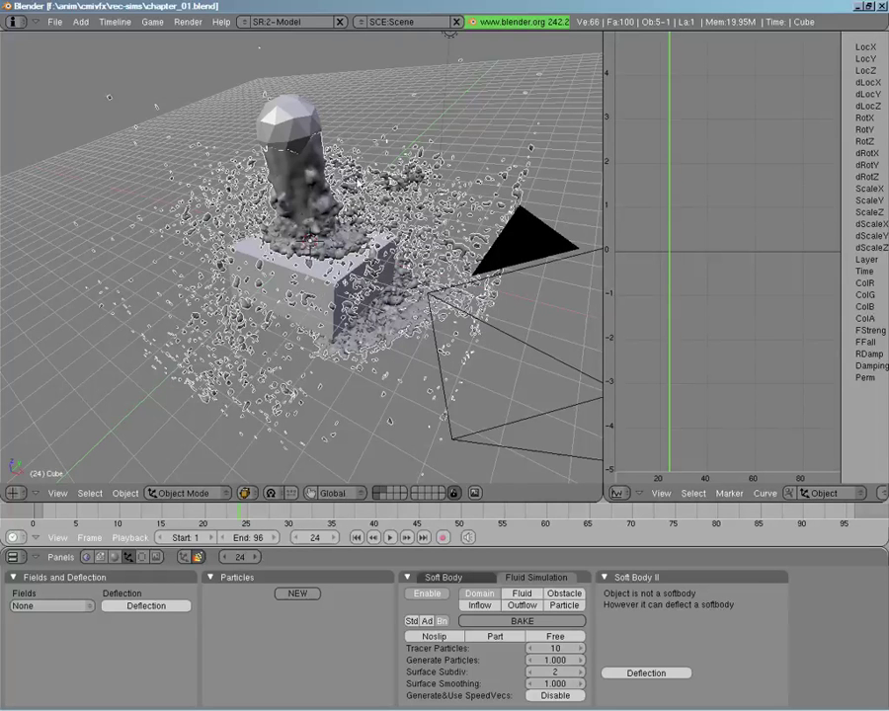
key("Up")
key("Up")
key("Up")
key("Up")
key("Up")
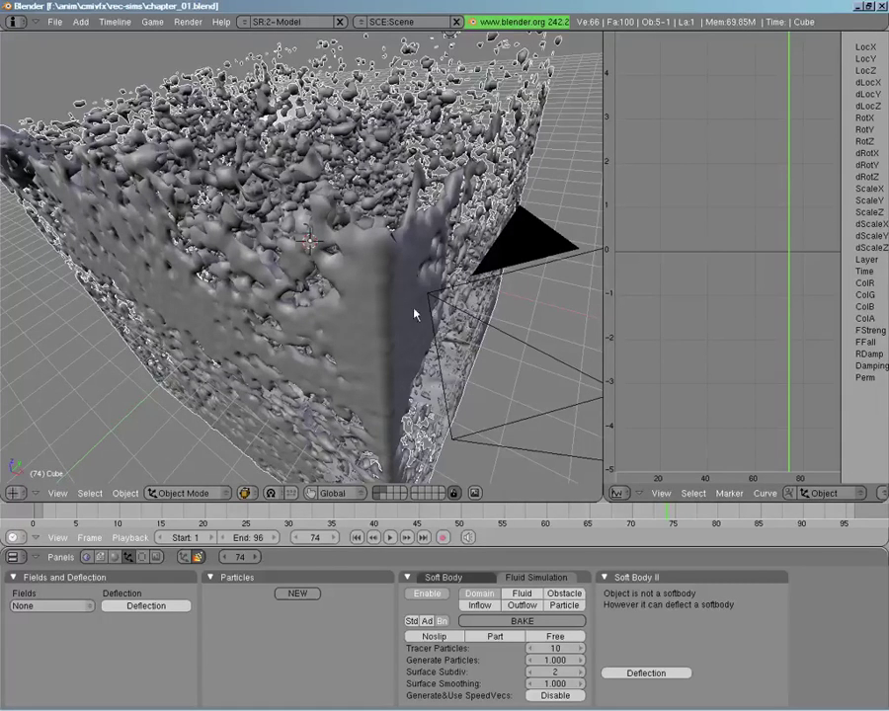
In top view, move the camera to the domain's upper-right corner, rotate it about -78°, and look through it.
right_click(472, 265)
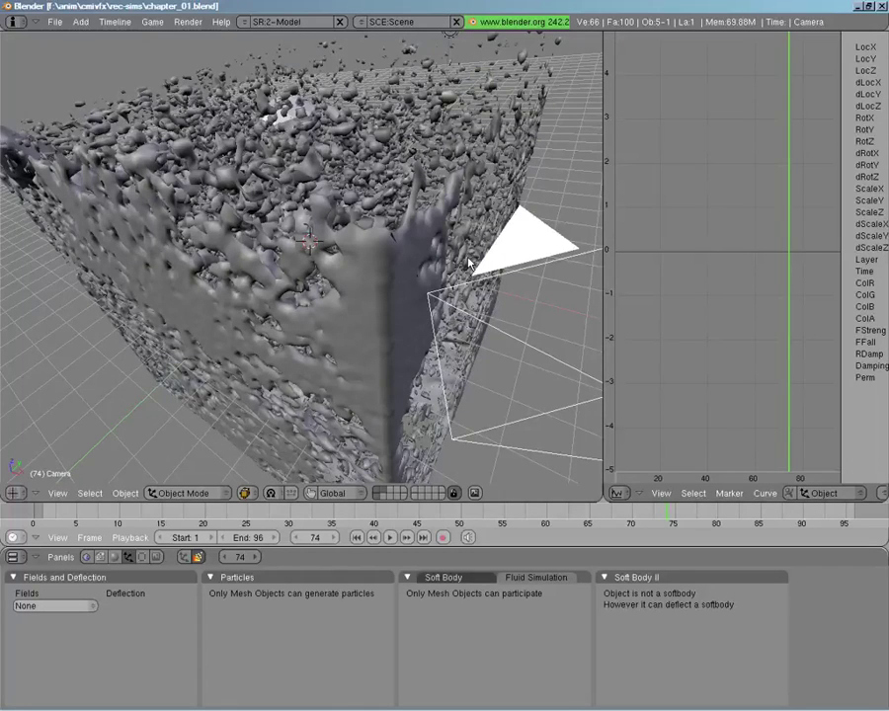
key("KP_0")
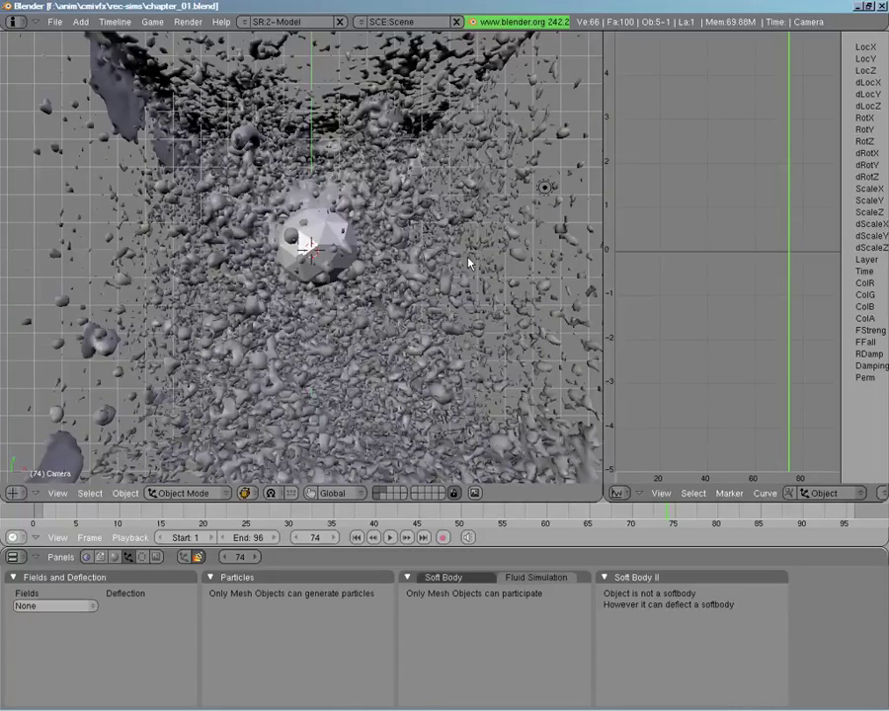
key("KP_7")
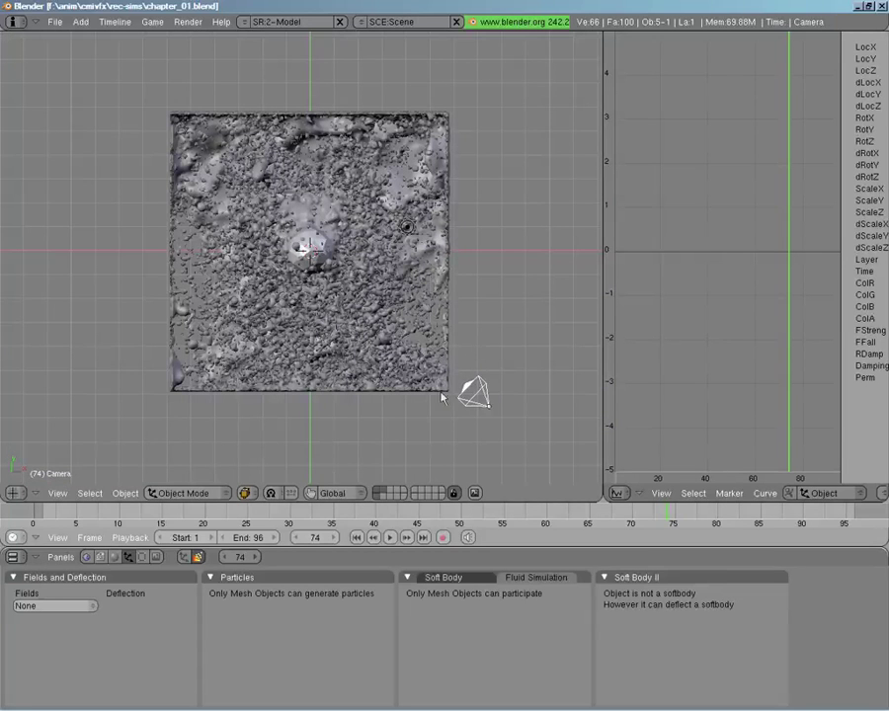
right_click(473, 394)
key("g")
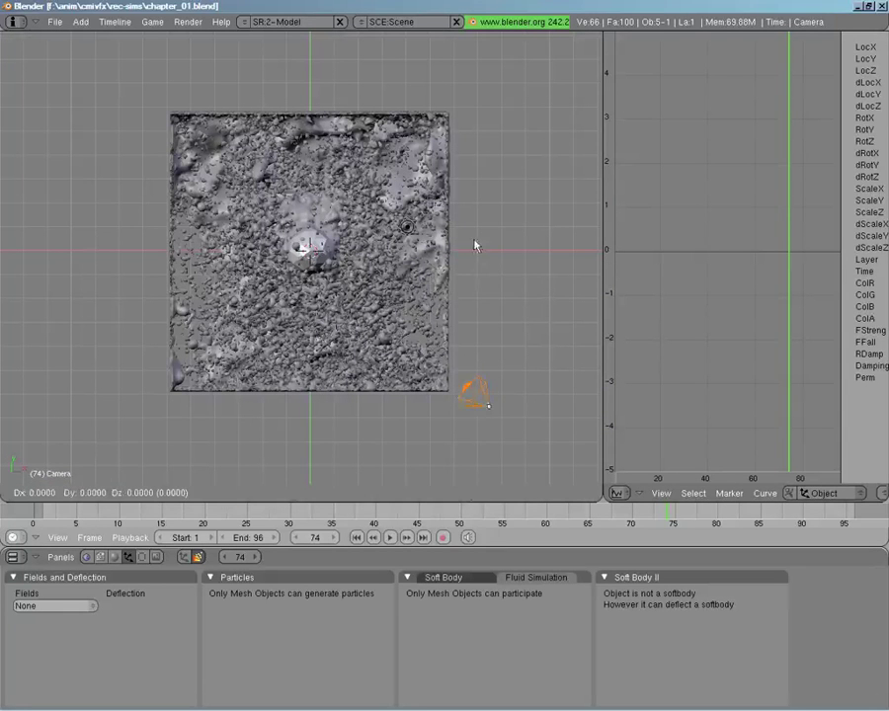
left_click(413, 146)
right_click(413, 129)
key("r")
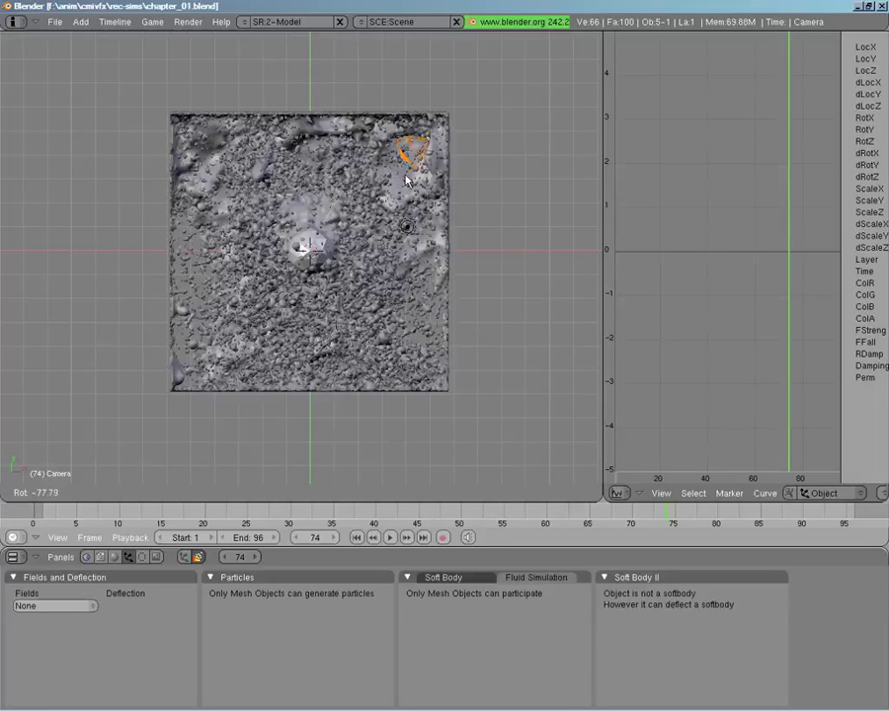
left_click(405, 180)
key("KP_0")
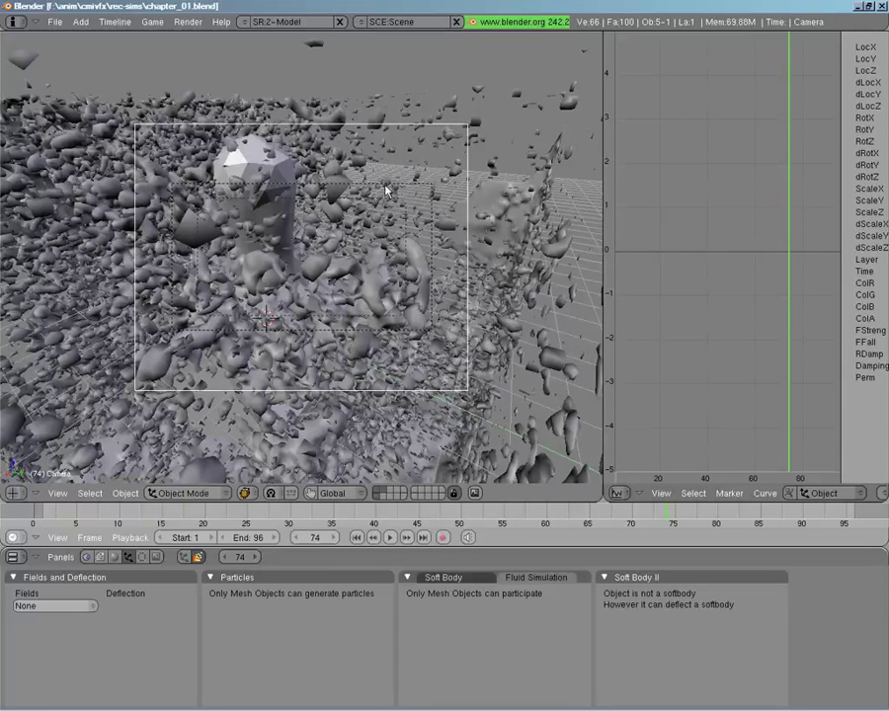
In camera view, shift the camera about 0.7 units and pull it back about 1.8 units along its local Z axis.
scroll(384, 150, "up", 1)
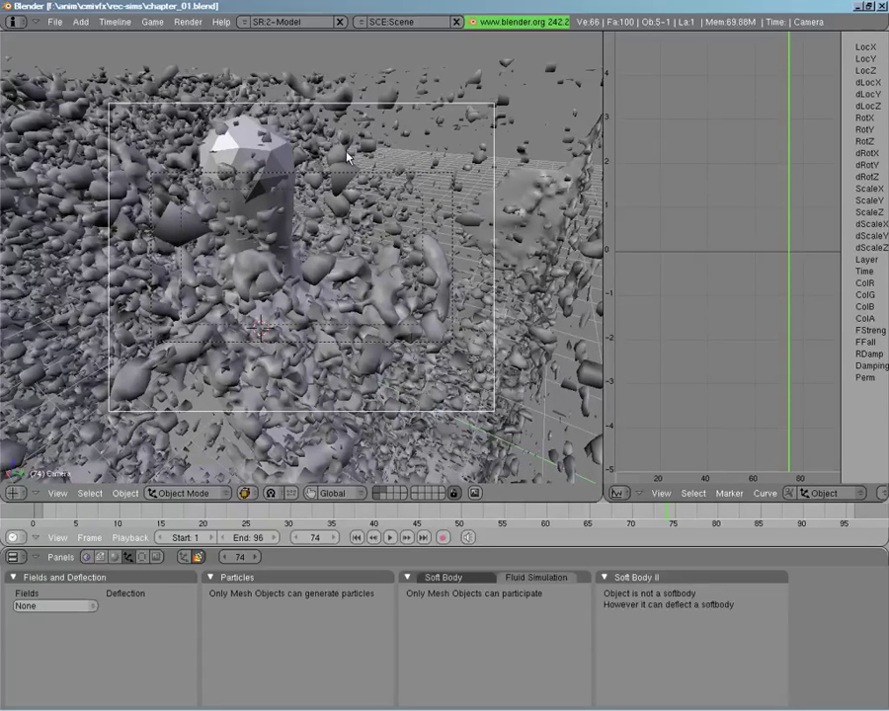
key("g")
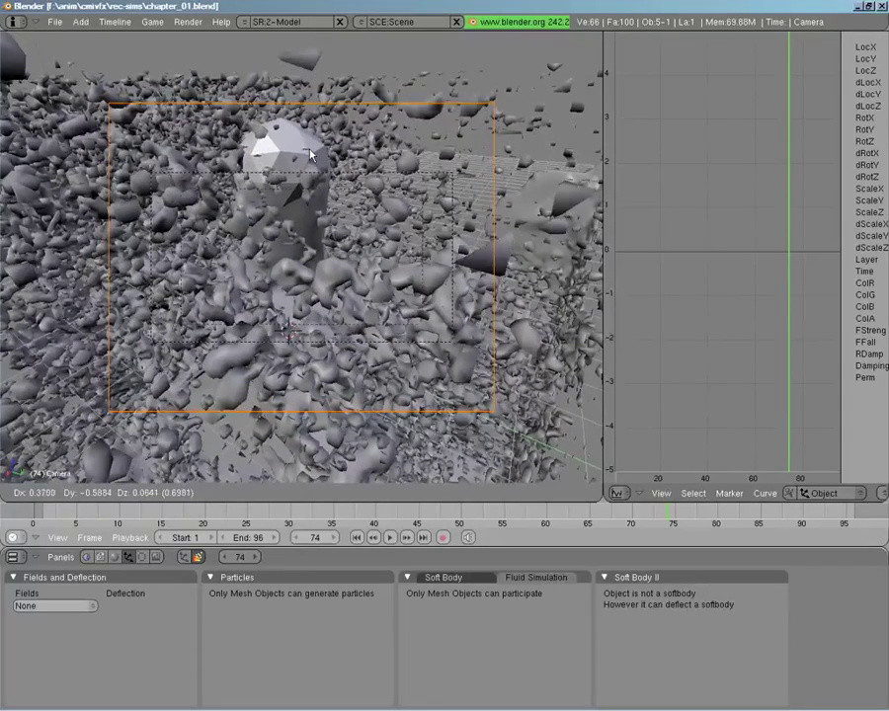
left_click(310, 154)
key("g")
key("z")
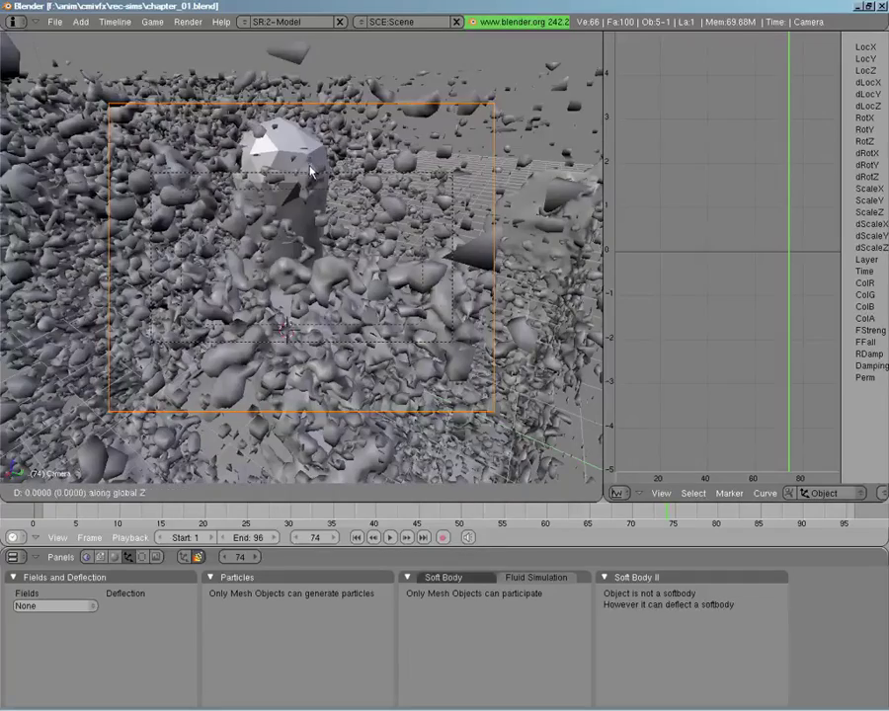
key("z")
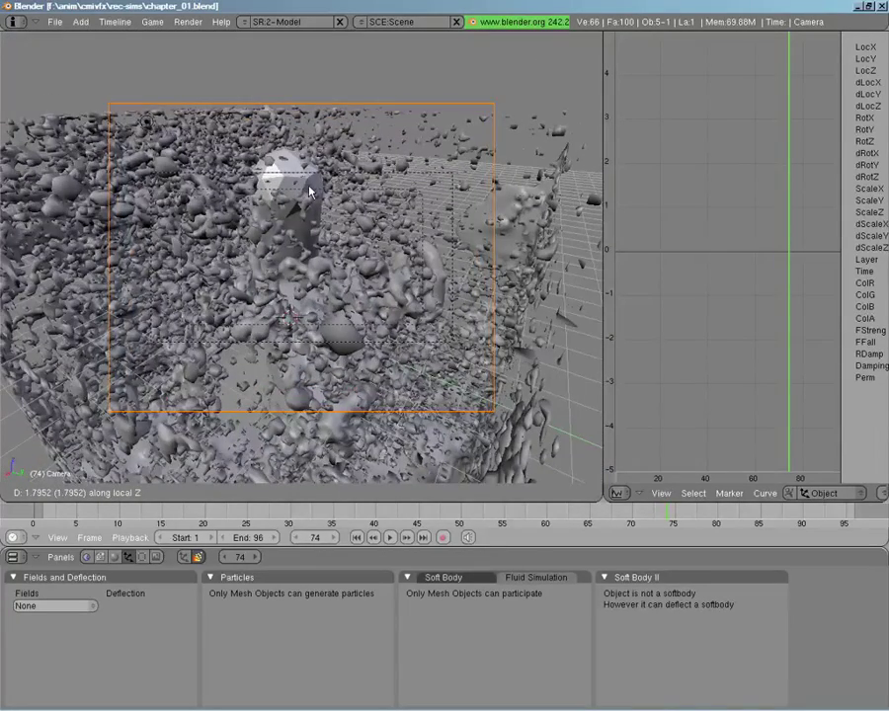
left_click(310, 189)
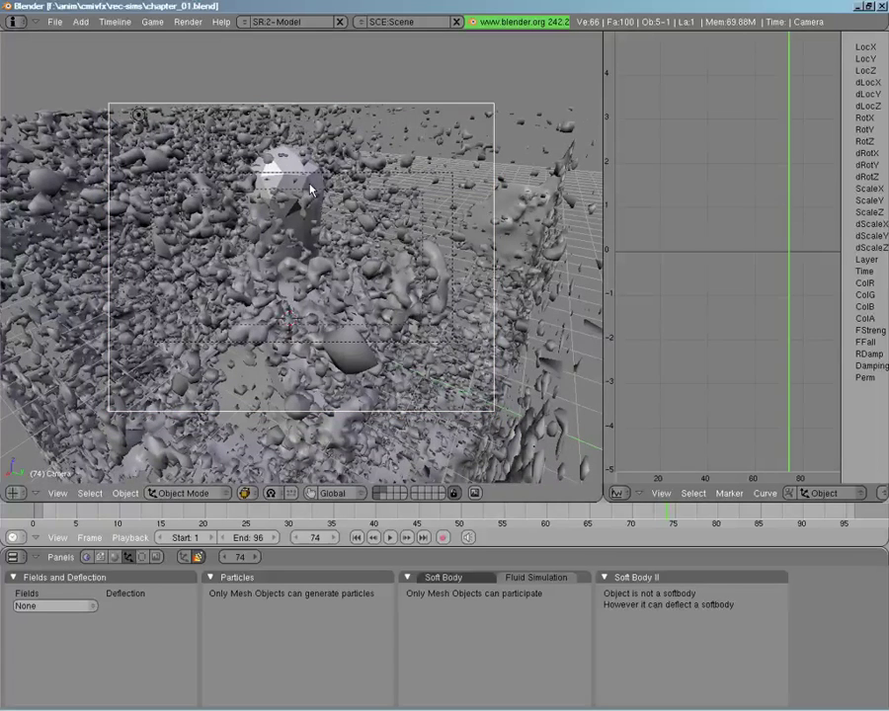
Go to frame 15 and lower the camera about 0.87 units along global Z to reframe the fluid.
left_click(172, 511)
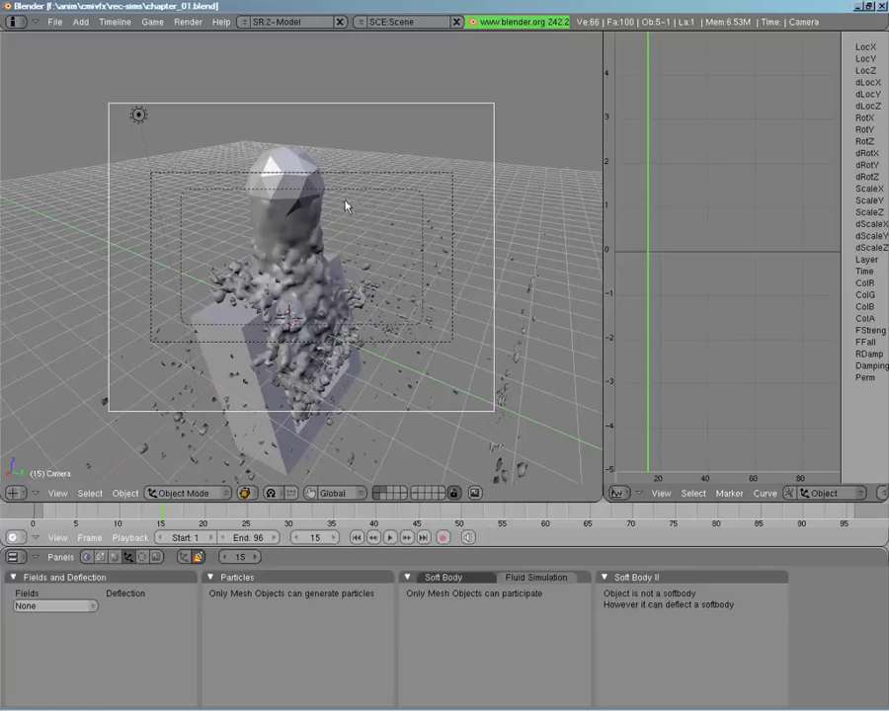
key("g")
key("z")
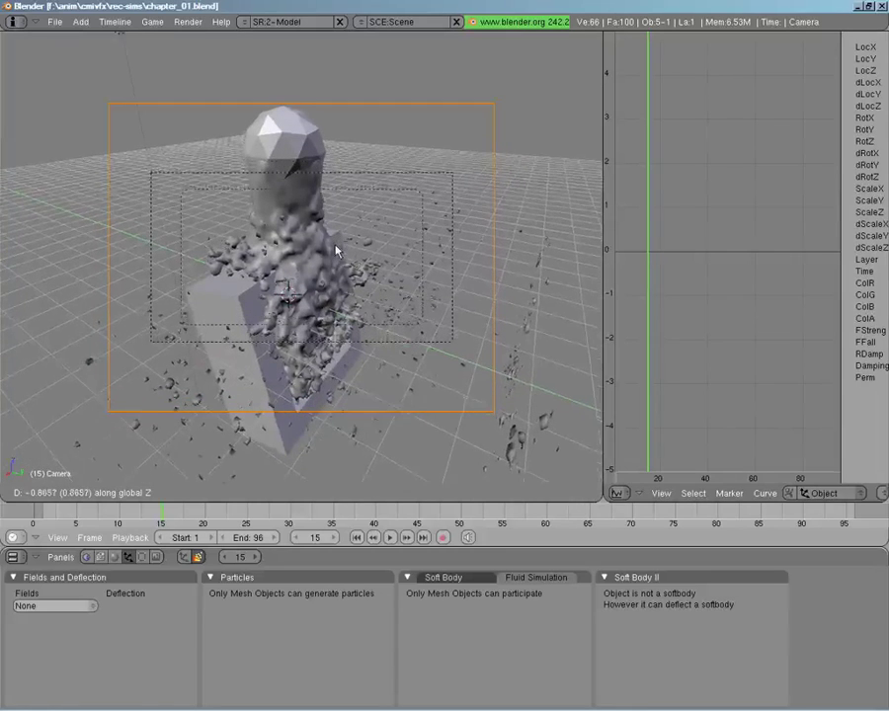
left_click(335, 253)
scroll(336, 253, "up", 3)
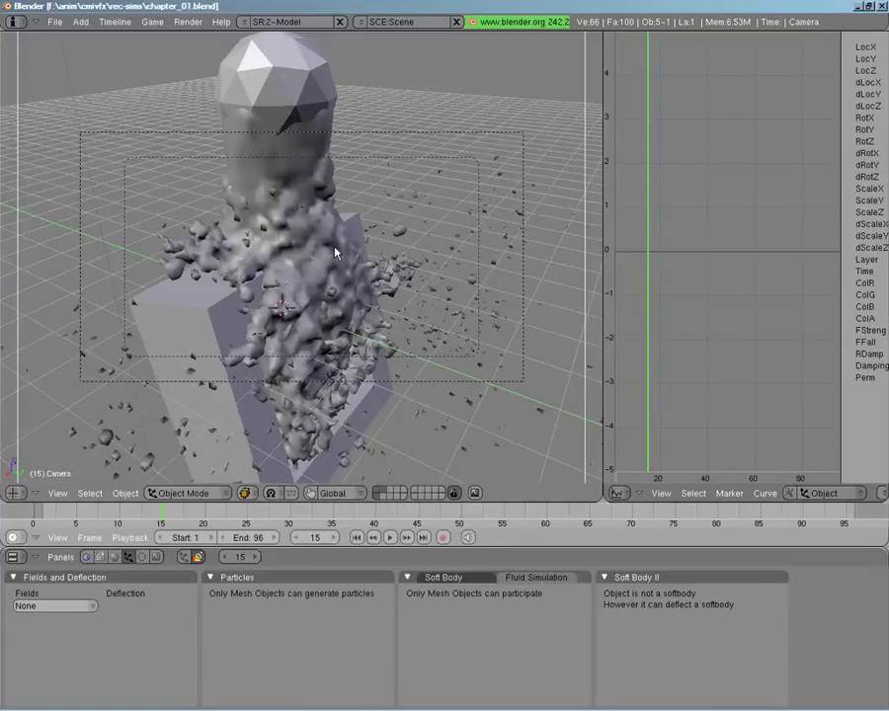
Delete the inflow sphere above the obstacle.
right_click(264, 91)
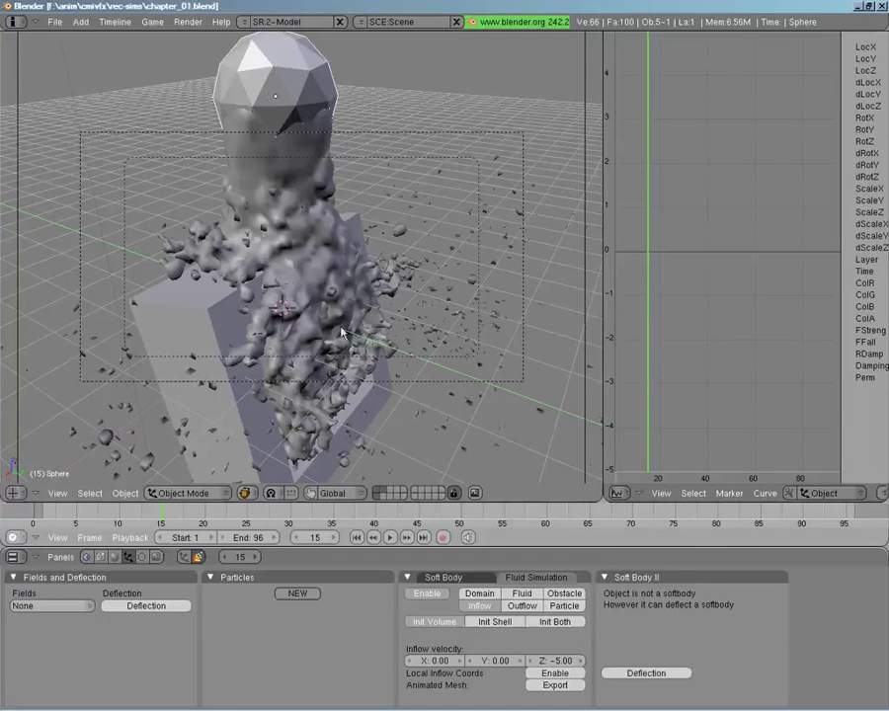
key("x")
key("Return")
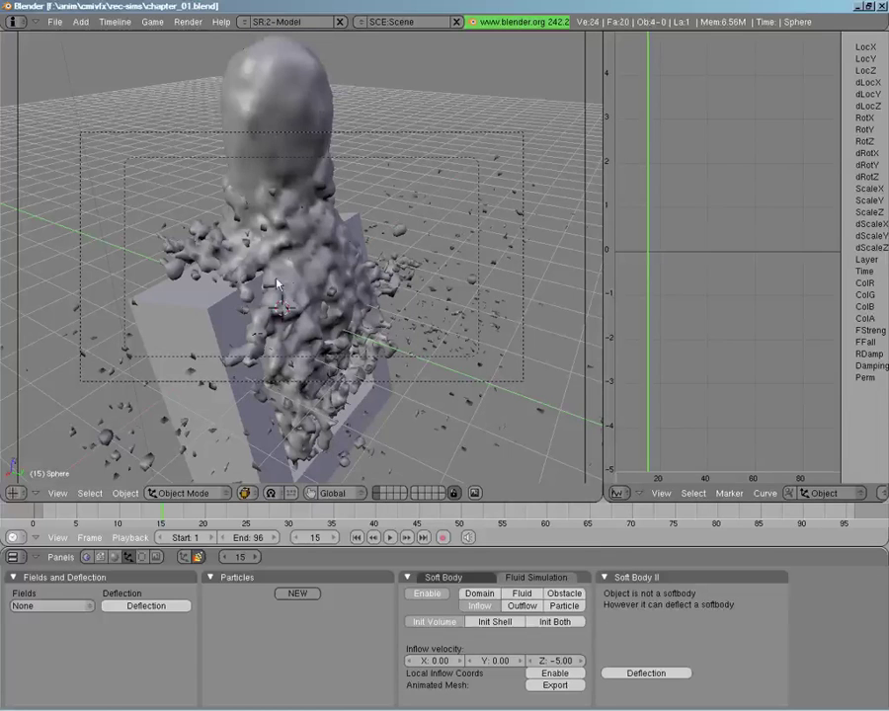
Select the obstacle box and link the existing material named Material to it.
right_click(233, 322)
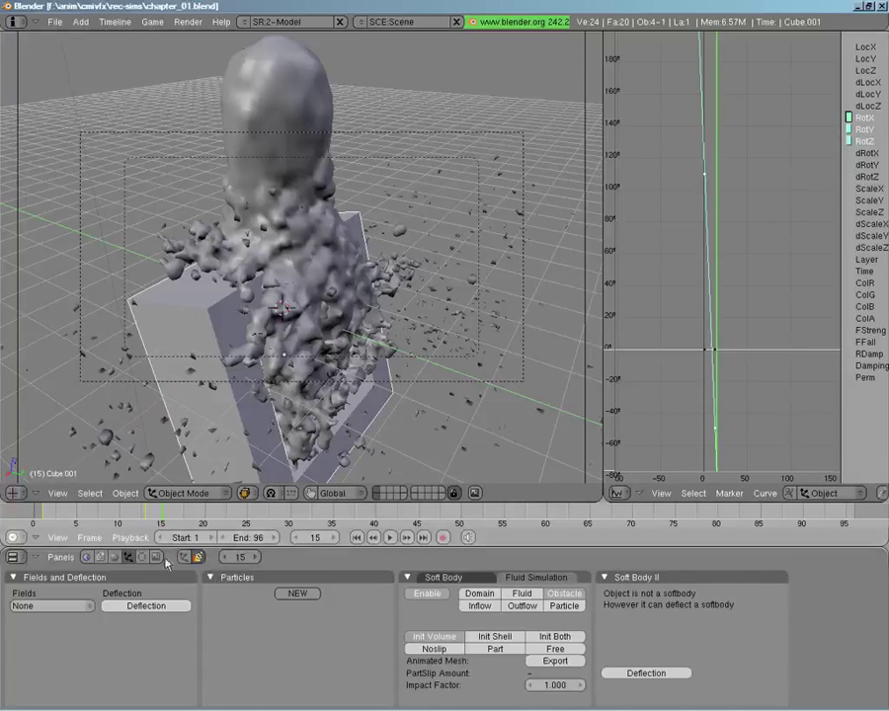
left_click(115, 559)
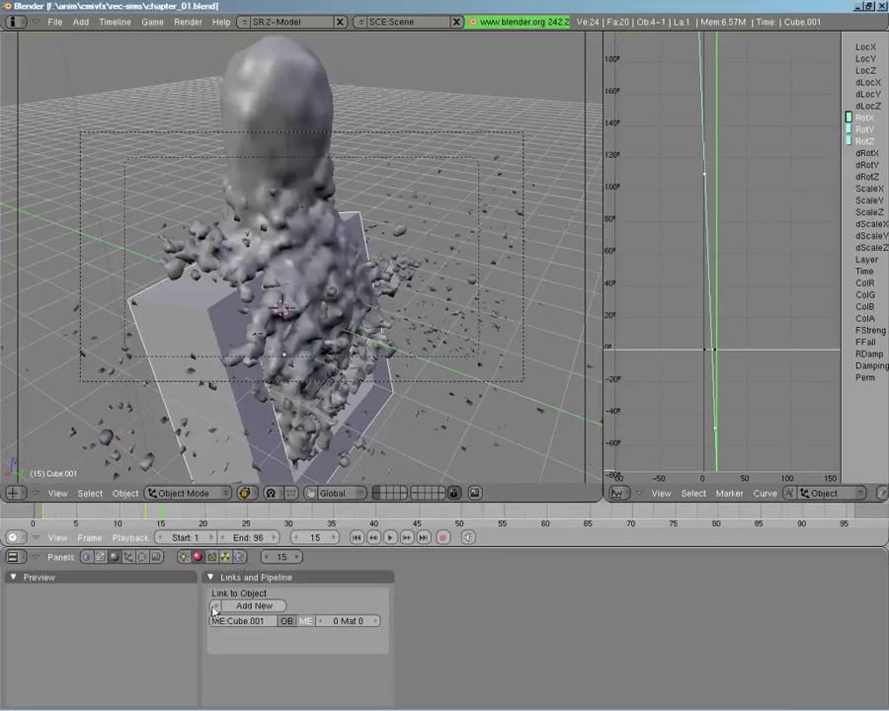
left_click(216, 605)
left_click(249, 606)
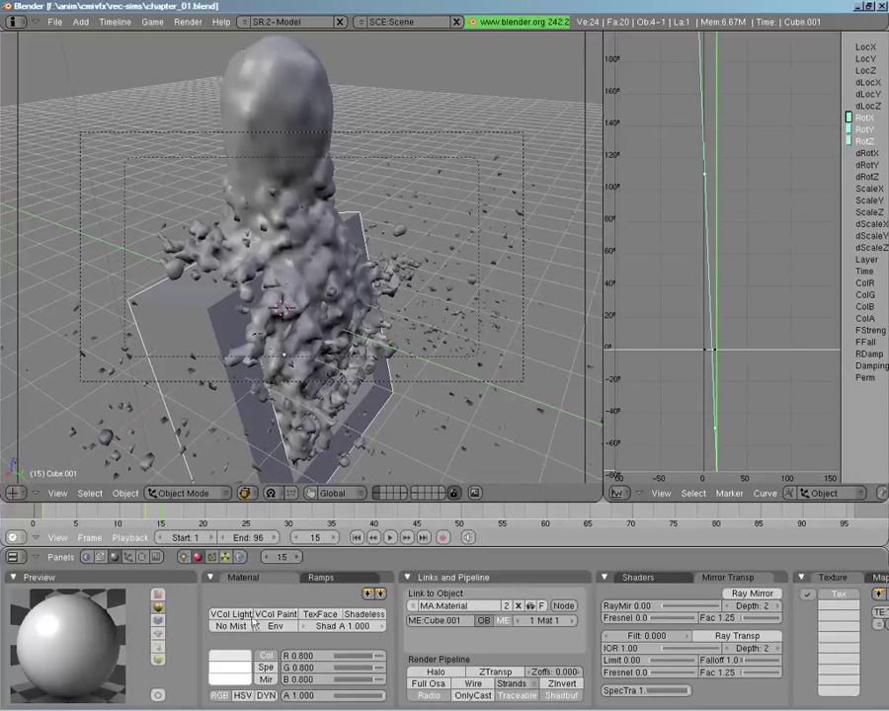
Set the obstacle material's diffuse colour to pure white, with R, G and B at 1.000.
left_click(644, 585)
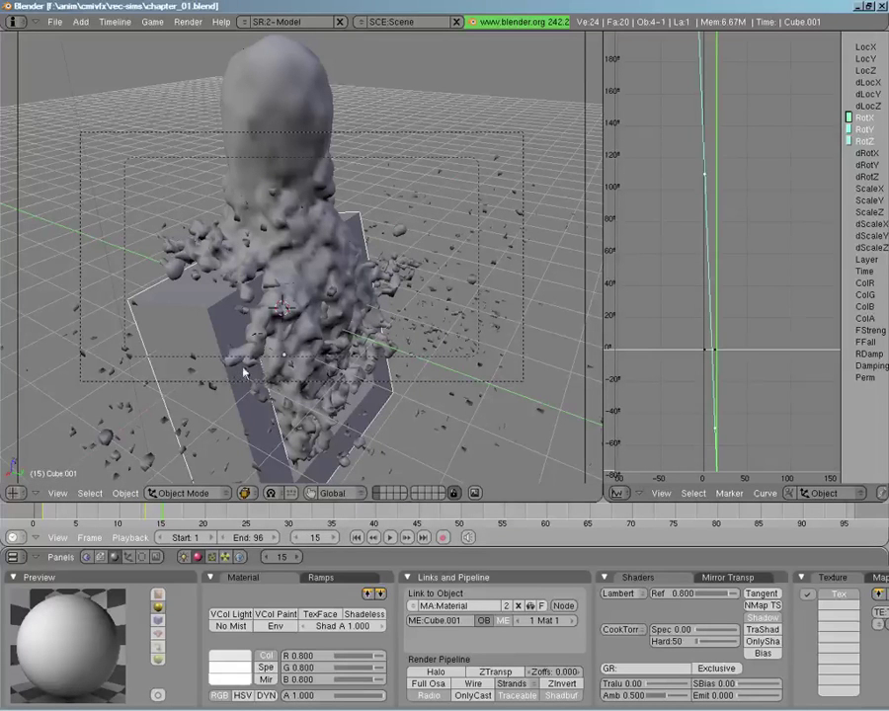
left_click(243, 655)
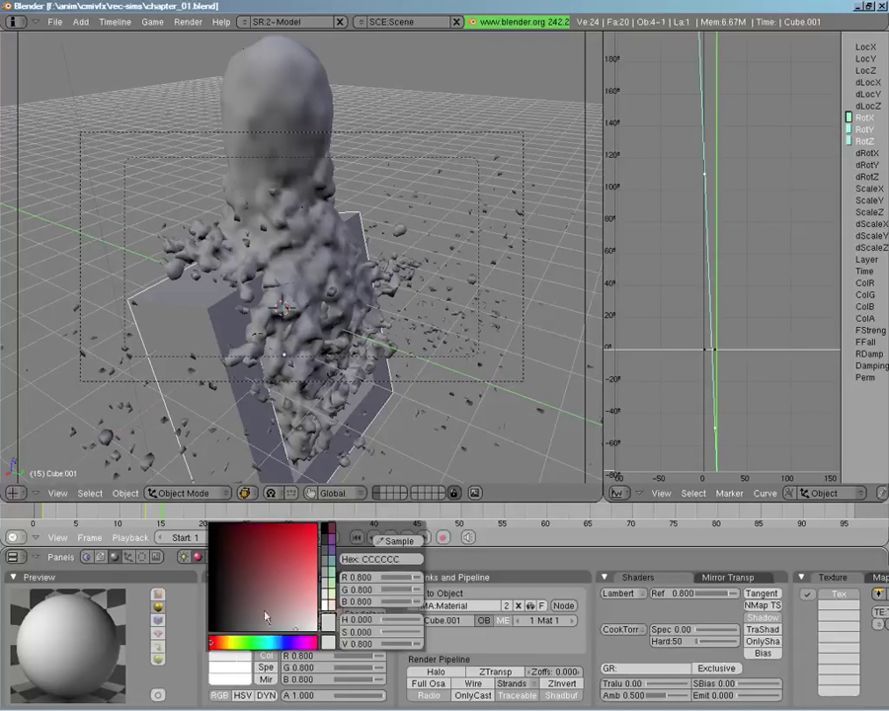
left_click(326, 612)
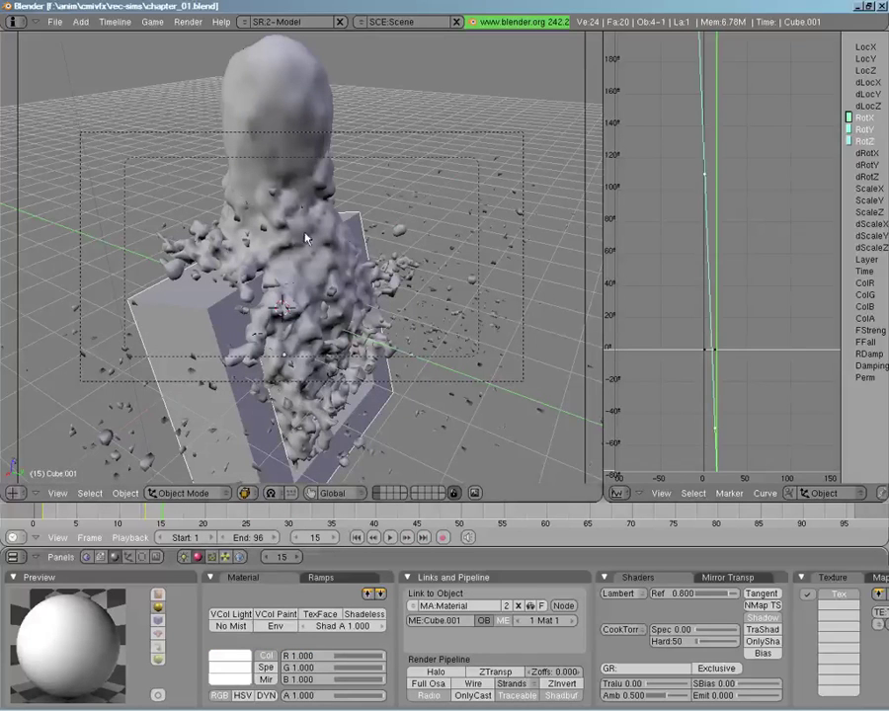
Give the fluid mesh a new separate material with Oren-Nayar diffuse and Toon specular shaders, Ref 0.583 and roughness 1.0.
right_click(294, 137)
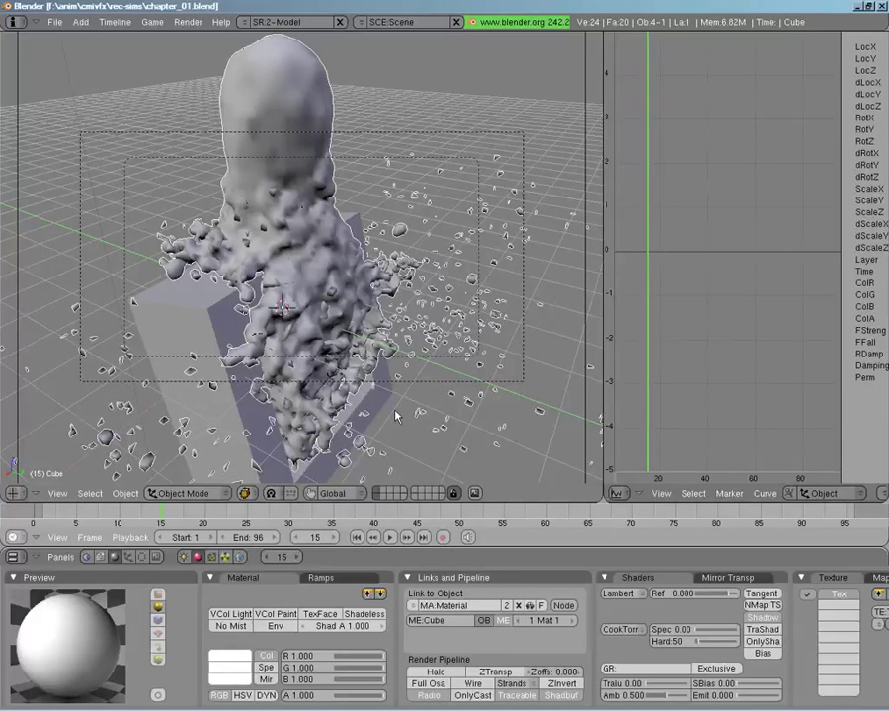
left_click(413, 606)
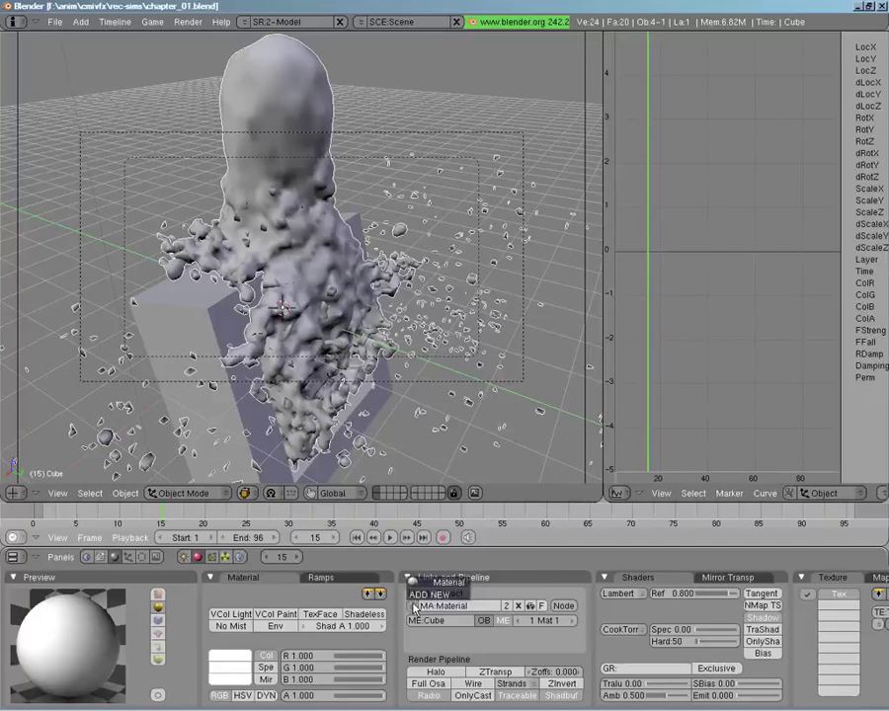
left_click(623, 594)
left_click(624, 570)
left_click(621, 629)
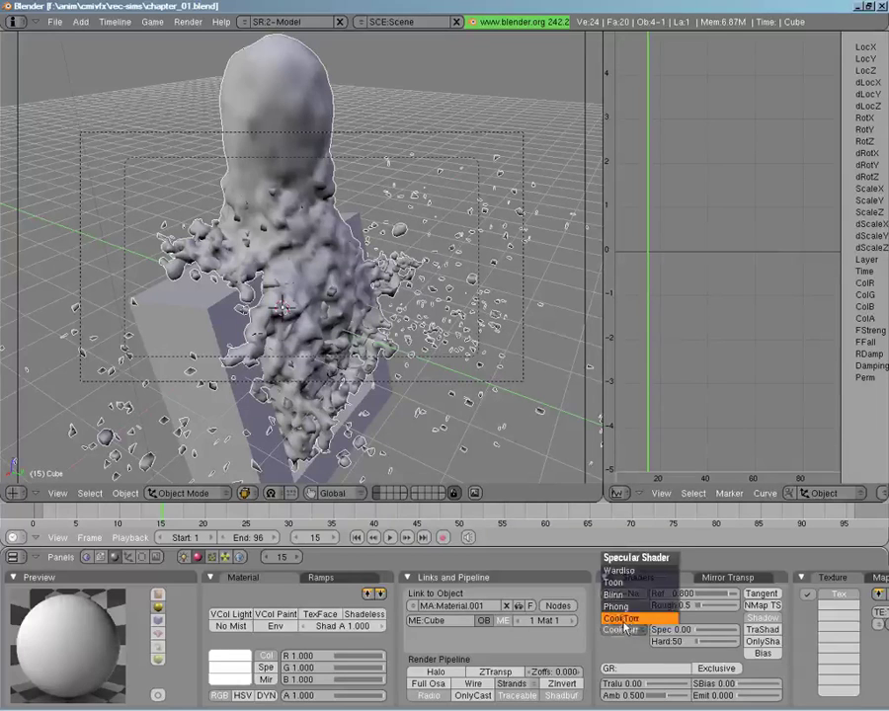
left_click(619, 583)
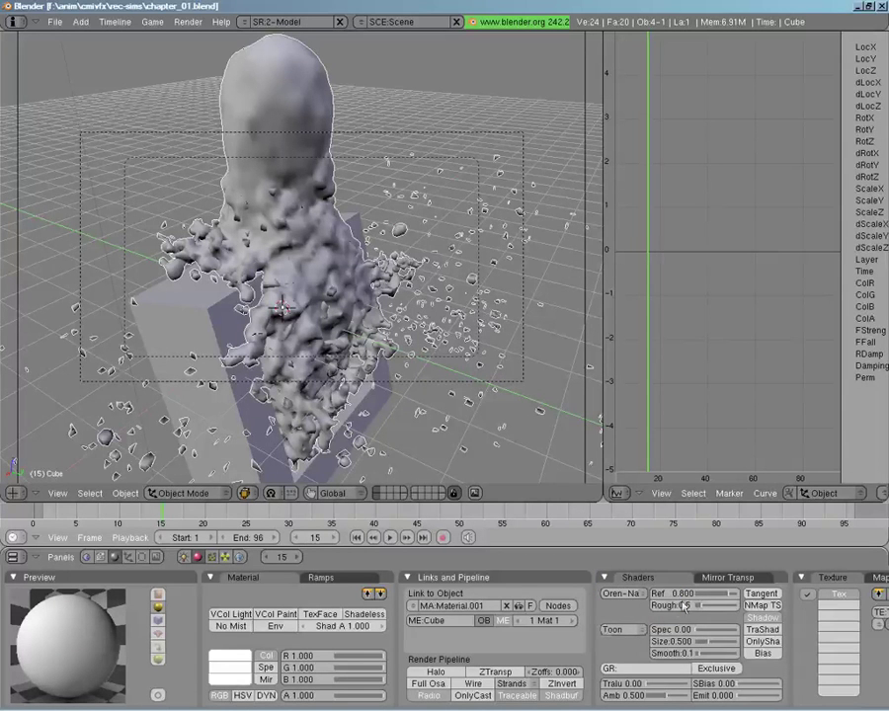
left_click_drag(703, 600, 736, 605)
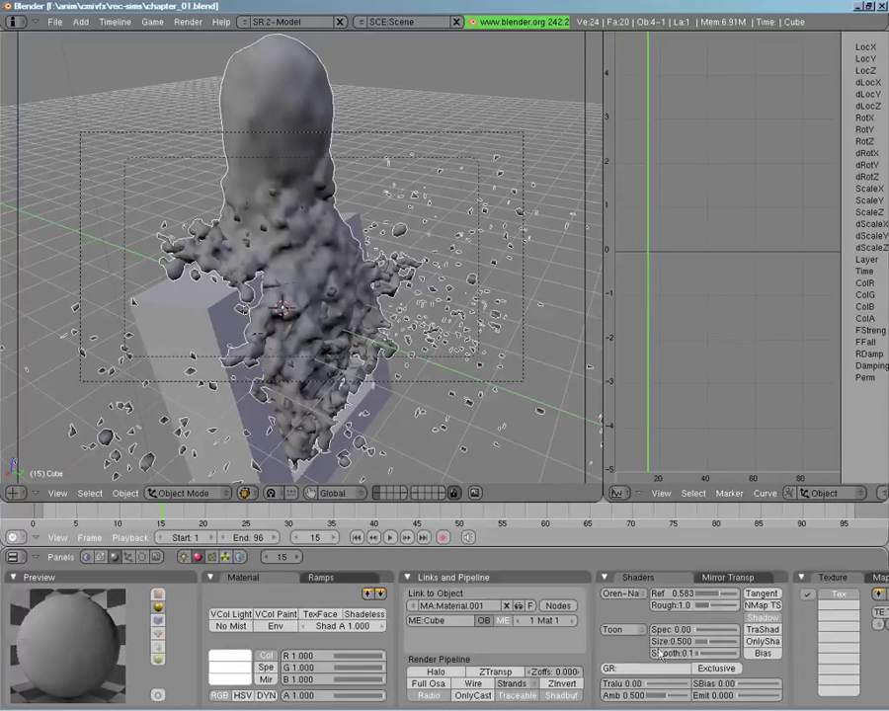
Lower the fluid material's alpha to about 0.119 and enable ray-traced transparency with a depth of 5.
left_click_drag(377, 696, 333, 703)
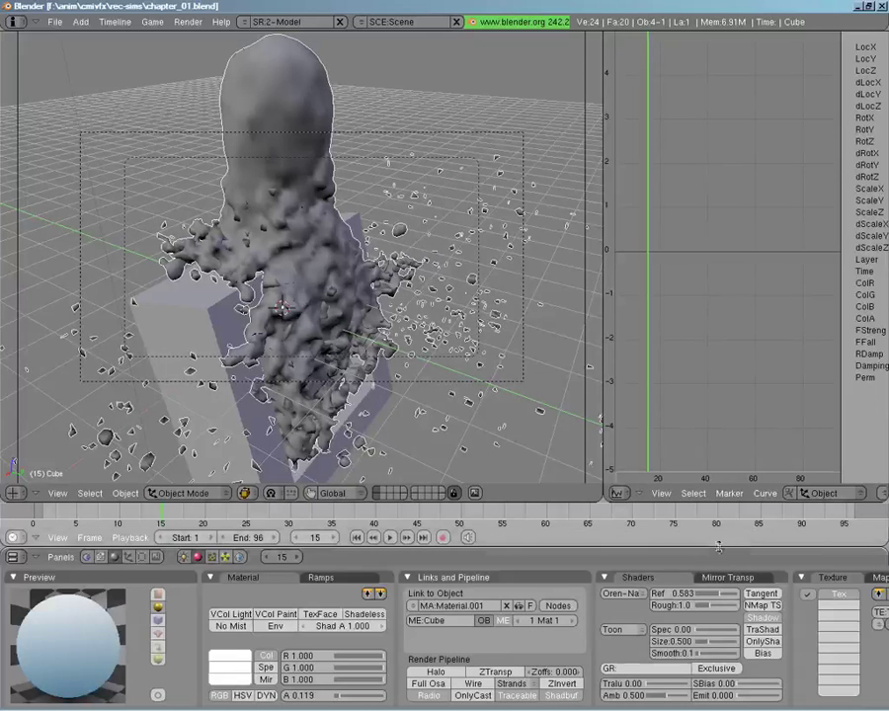
left_click(728, 577)
left_click(724, 636)
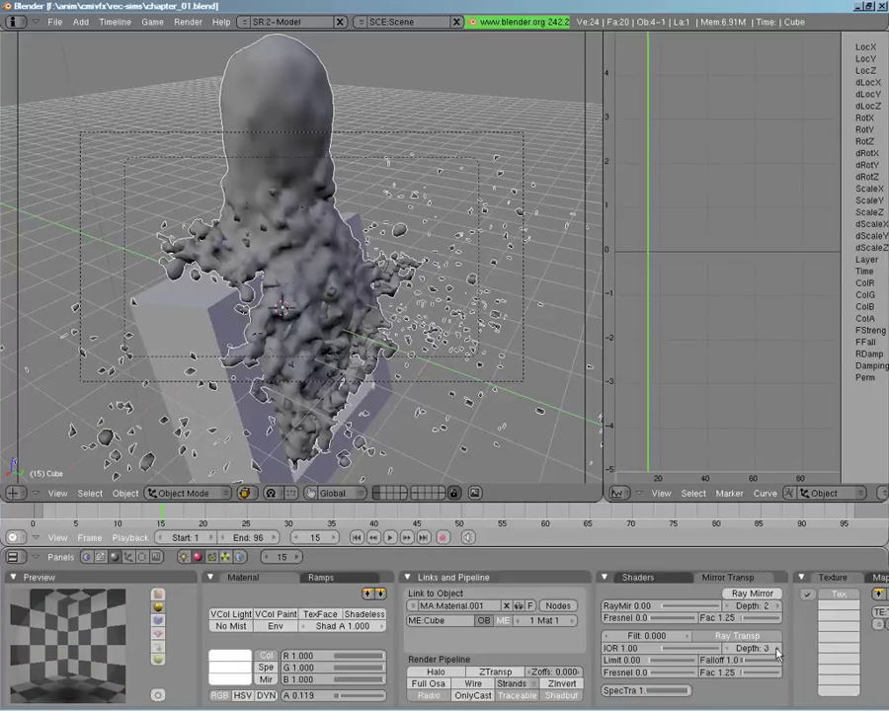
left_click(777, 649)
left_click(778, 649)
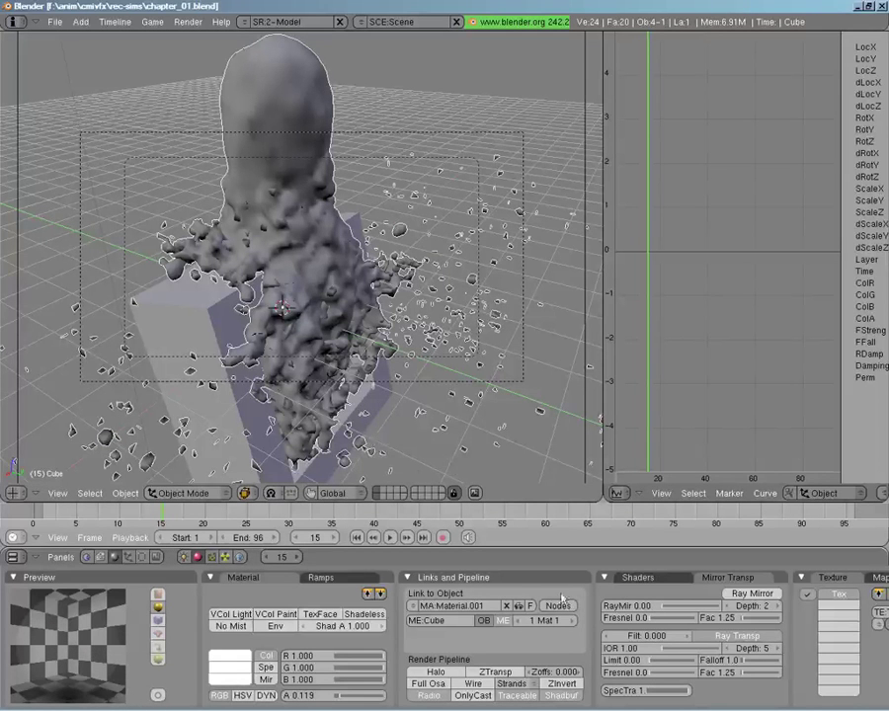
Set the fluid material's transparency IOR to 1.22 and its transparency Fresnel to 1.5.
left_click(629, 649)
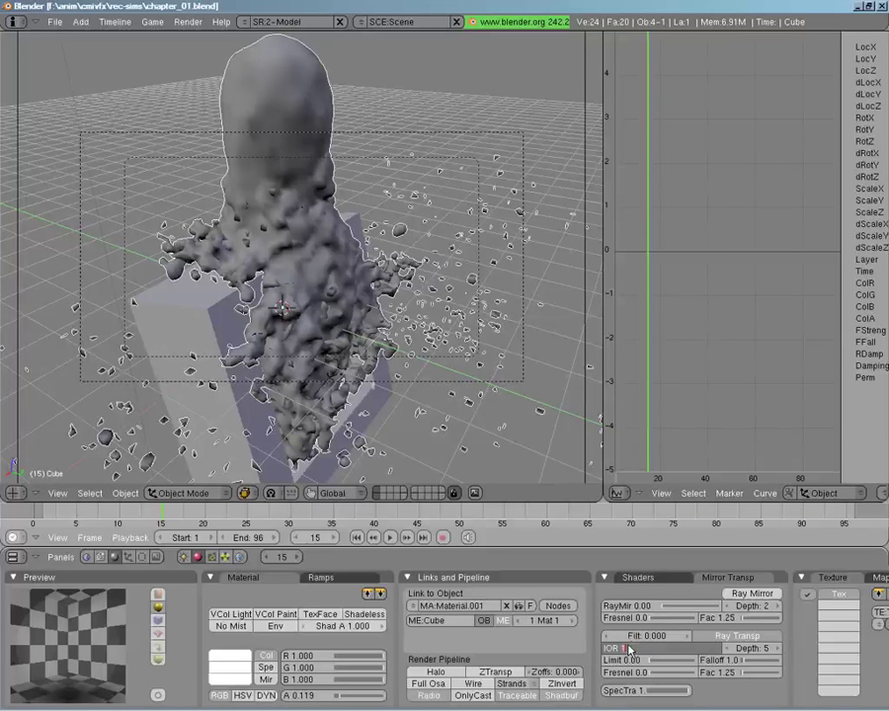
type("1.22")
key("Return")
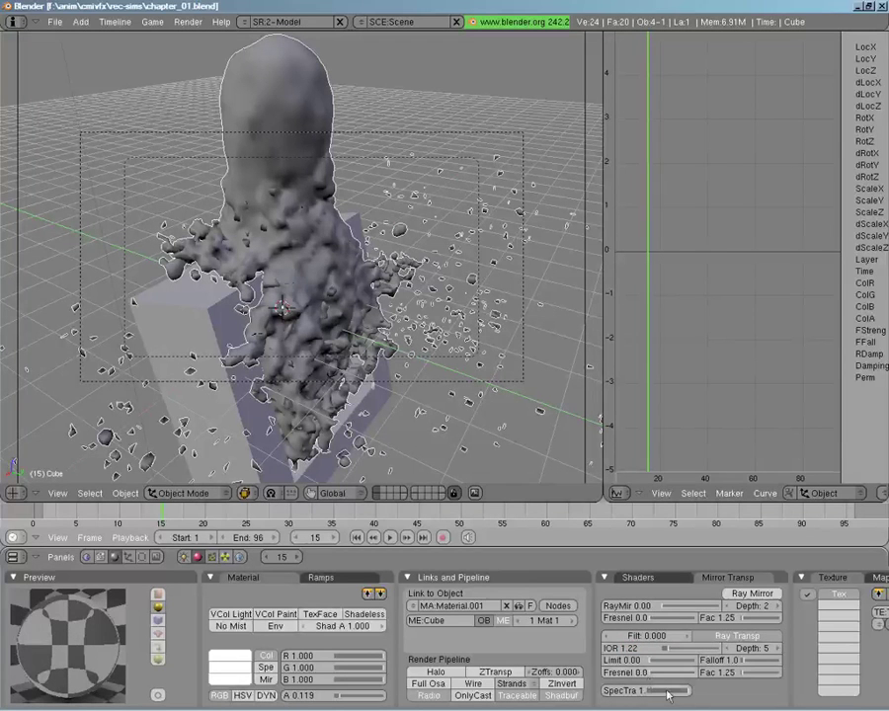
left_click(633, 678)
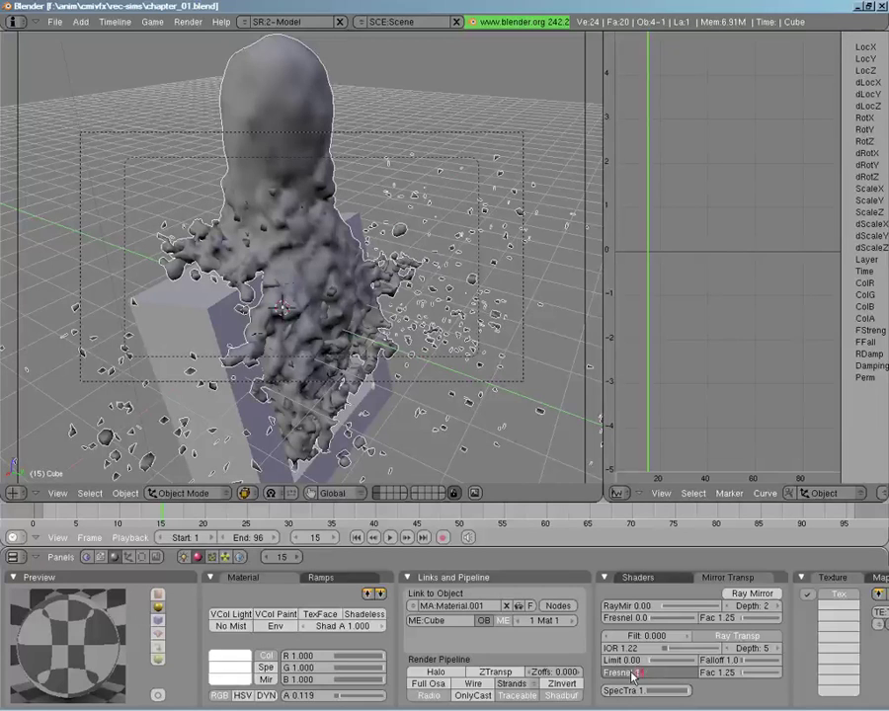
type("1.5")
key("Return")
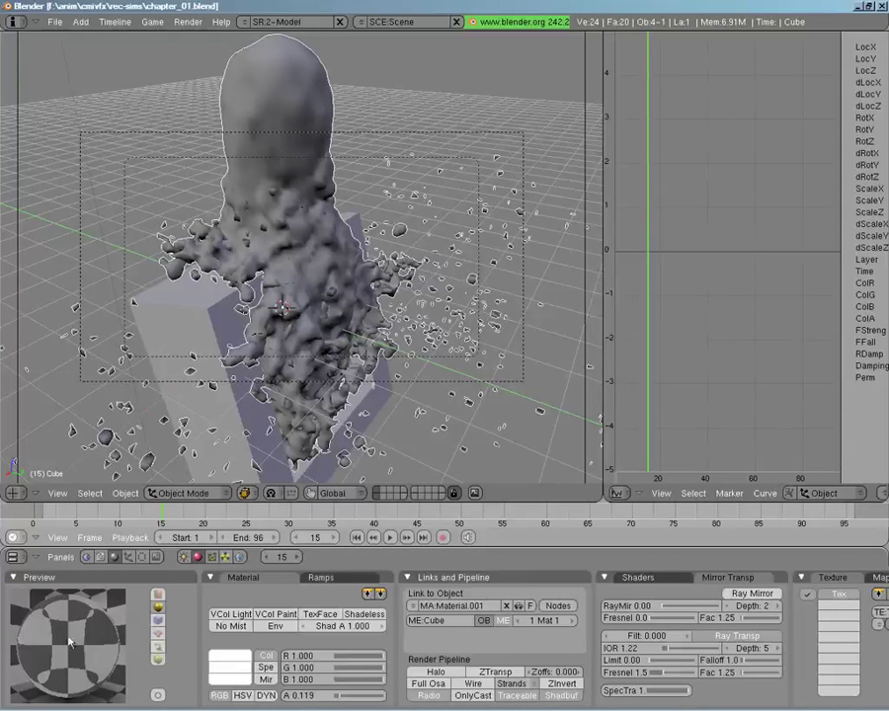
Set the fluid's Toon specular to about 0.92 with size 0.080, and switch the material preview to the monkey head.
left_click(664, 582)
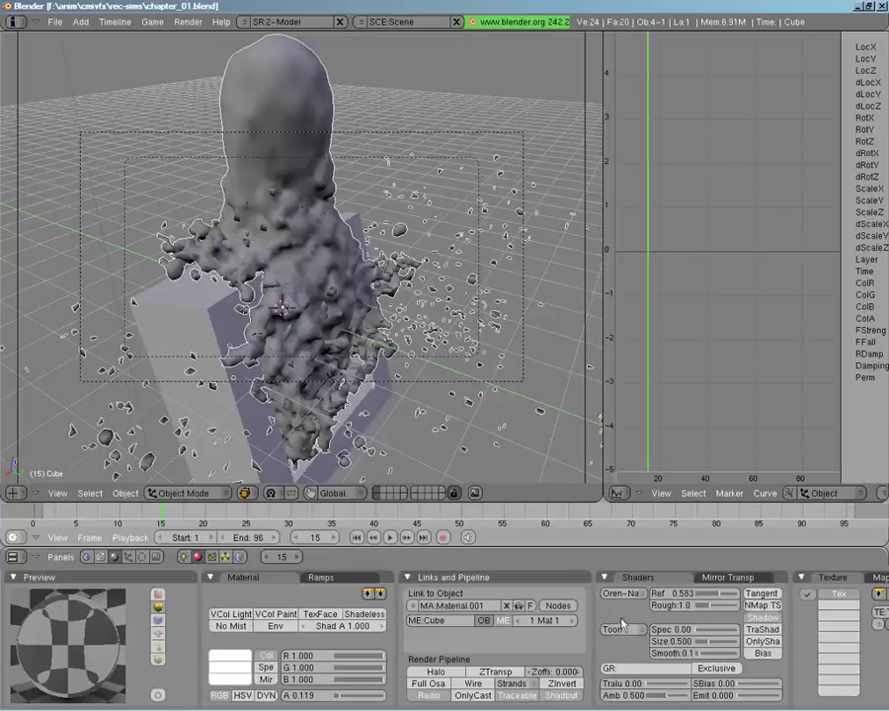
mouse_move(691, 630)
left_mouse_down()
mouse_move(726, 633)
mouse_move(700, 649)
left_mouse_up()
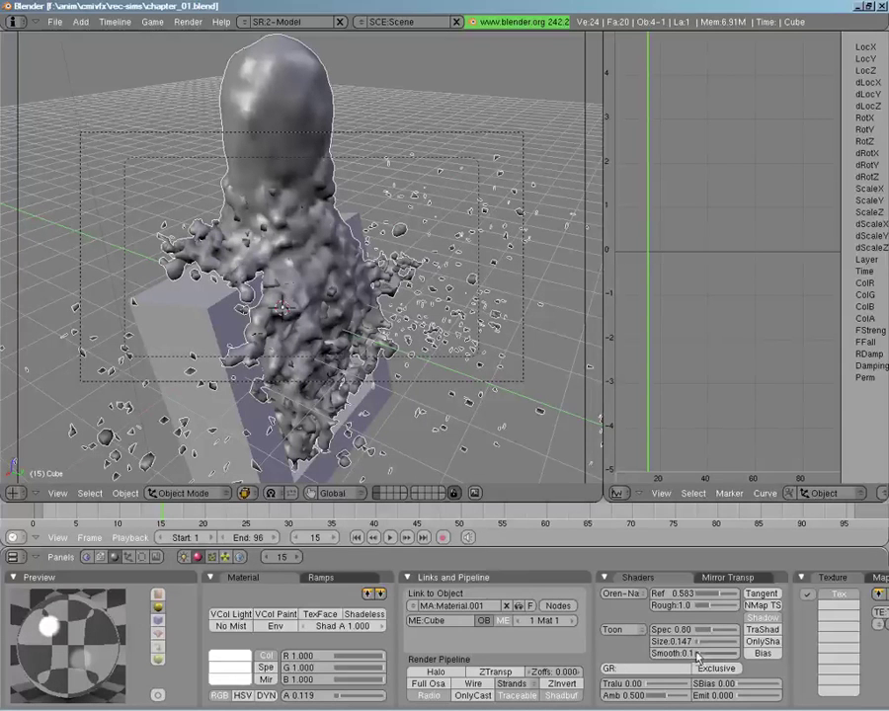
left_click_drag(696, 642, 690, 642)
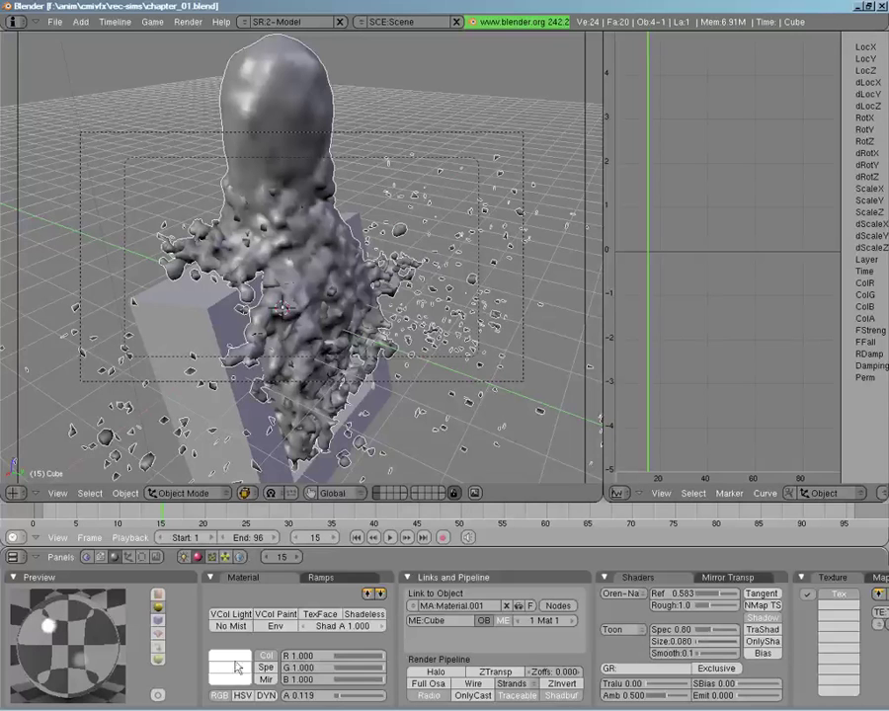
left_click(157, 633)
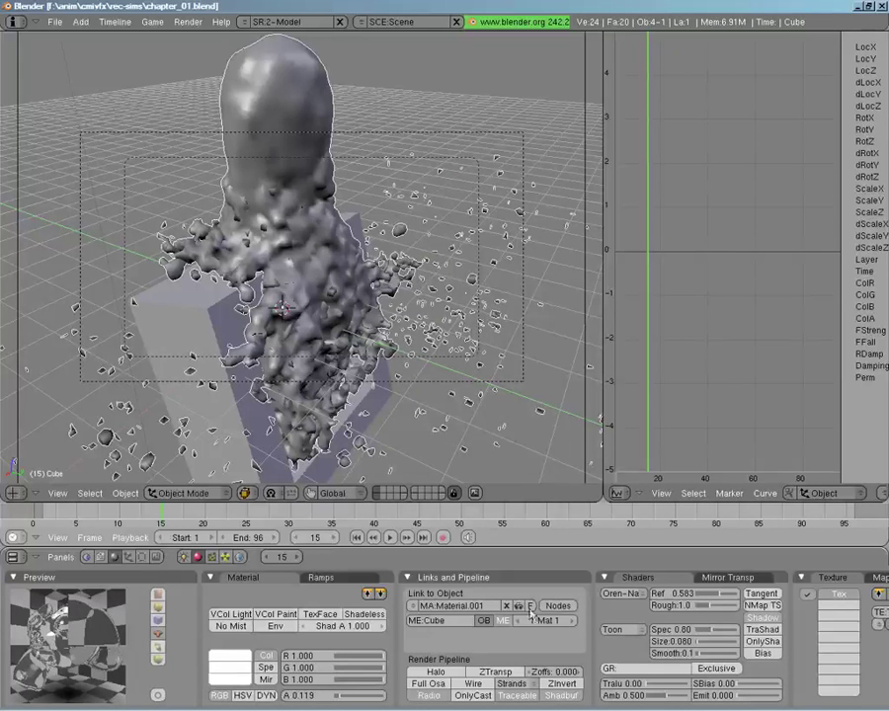
left_click_drag(691, 626, 718, 634)
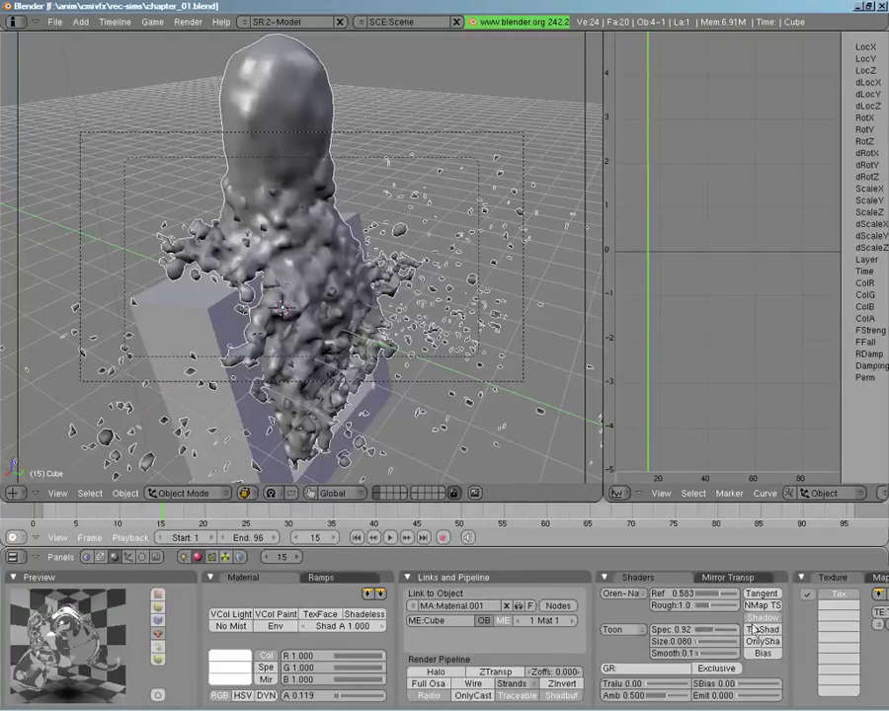
Enable TraShad on the fluid material and set its diffuse colour to red, about R 0.798, G 0.065, B 0.065.
left_click(756, 630)
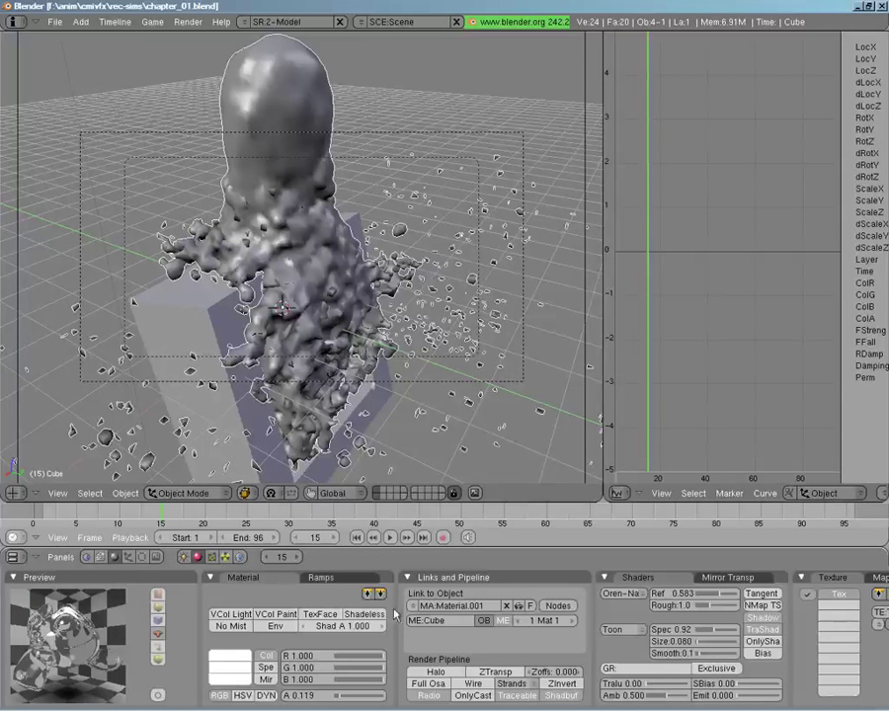
left_click(238, 661)
left_click_drag(285, 571, 299, 535)
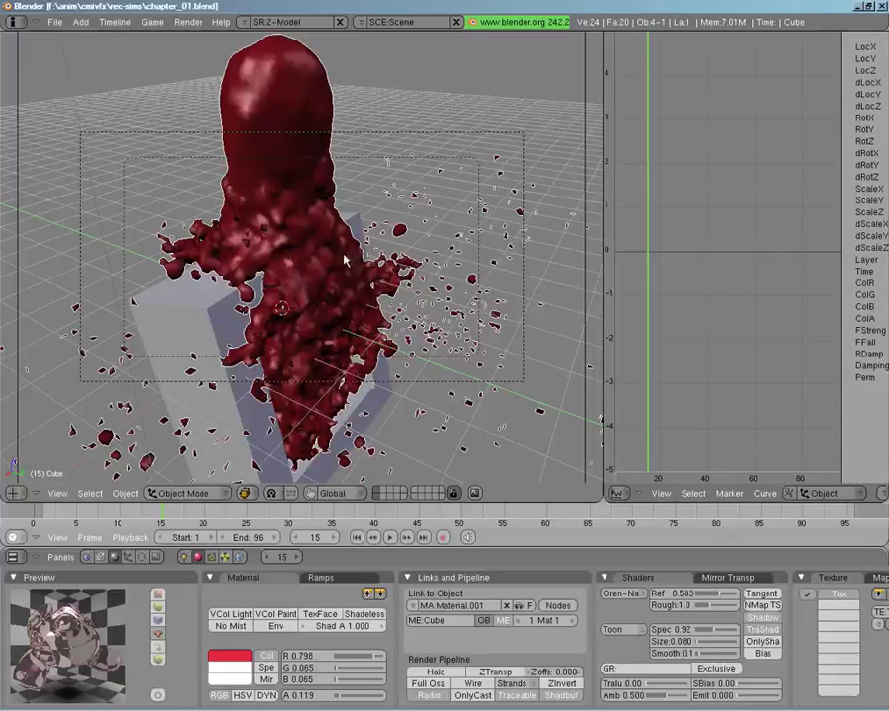
Replace the Ipo curve editor with the Node Editor, show the scene render settings, and enable composite nodes.
left_click(617, 493)
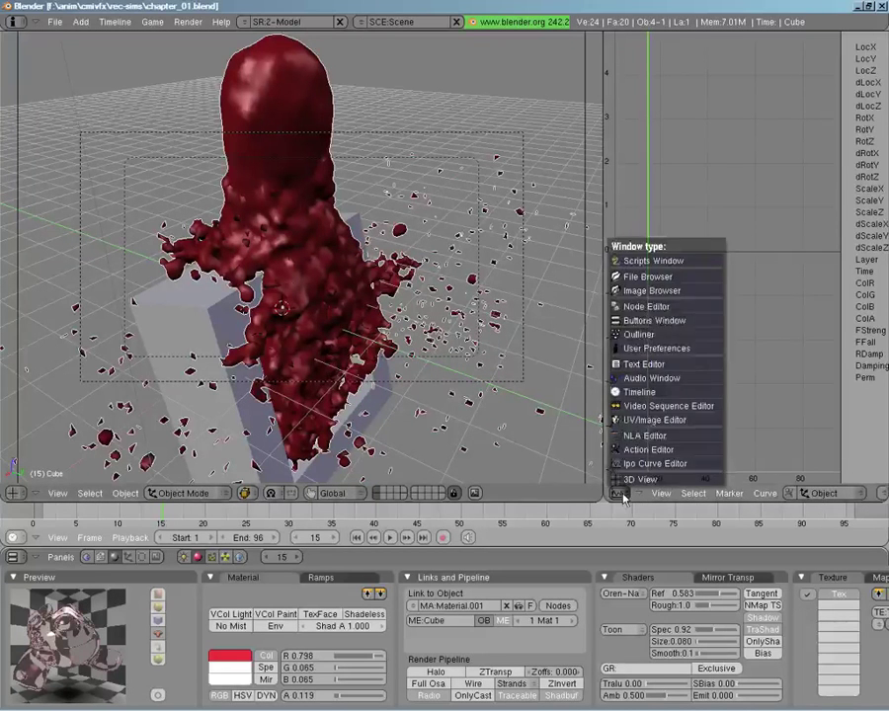
left_click(636, 312)
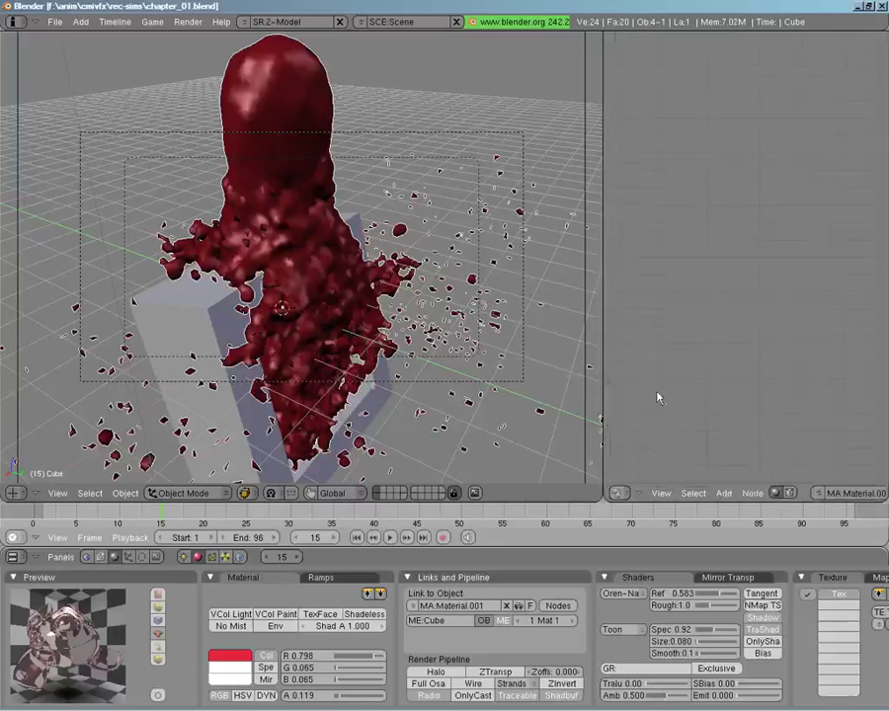
left_click(156, 557)
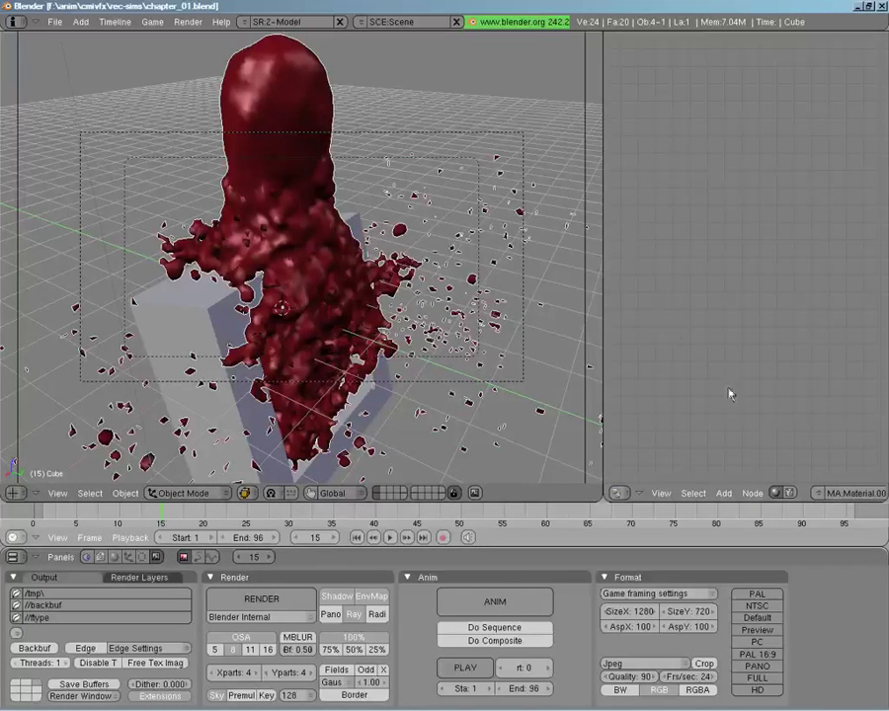
left_click(790, 493)
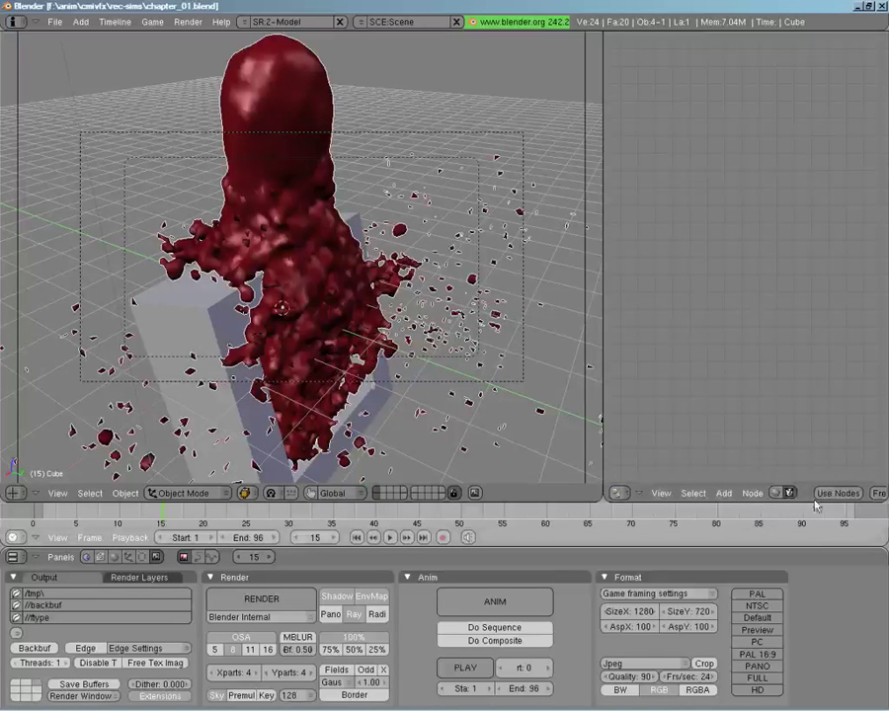
left_click(820, 493)
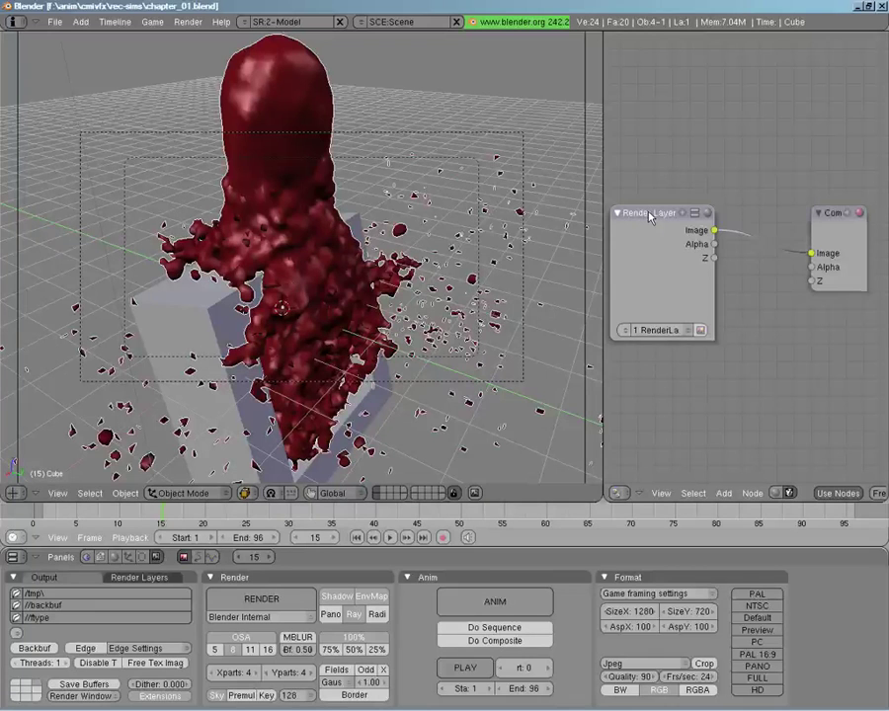
Add a Vector Blur node and wire its image input and output between the Render Layer and Composite nodes.
left_click_drag(649, 217, 613, 213)
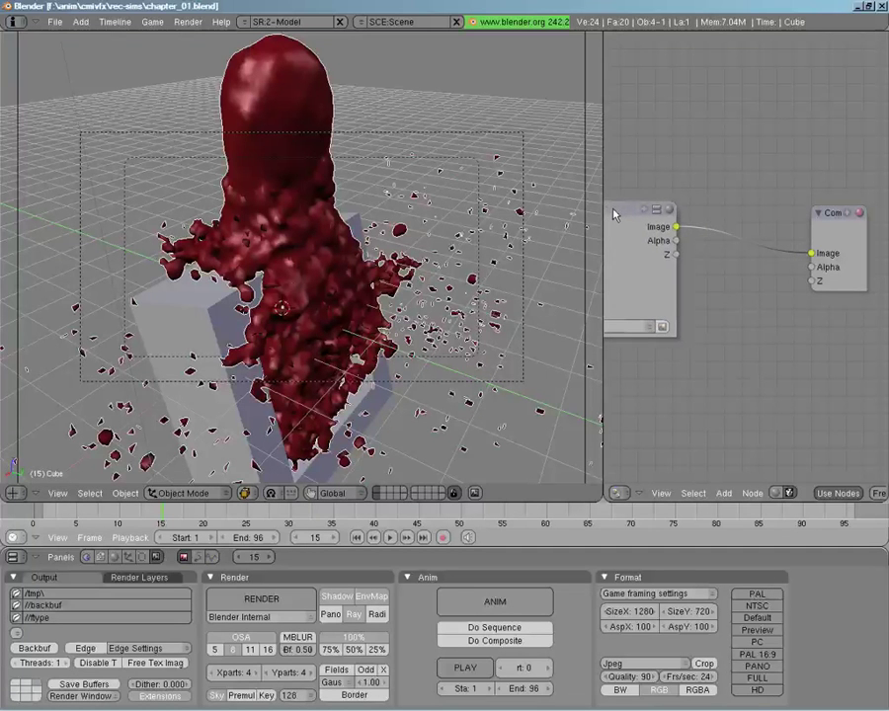
key("space")
mouse_move(793, 308)
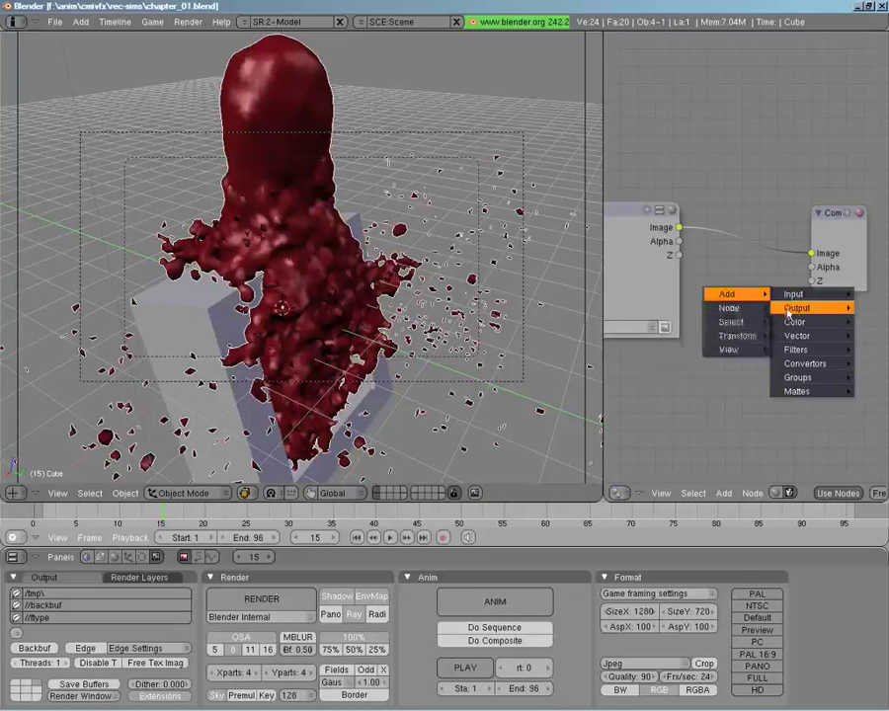
mouse_move(796, 349)
left_click(741, 377)
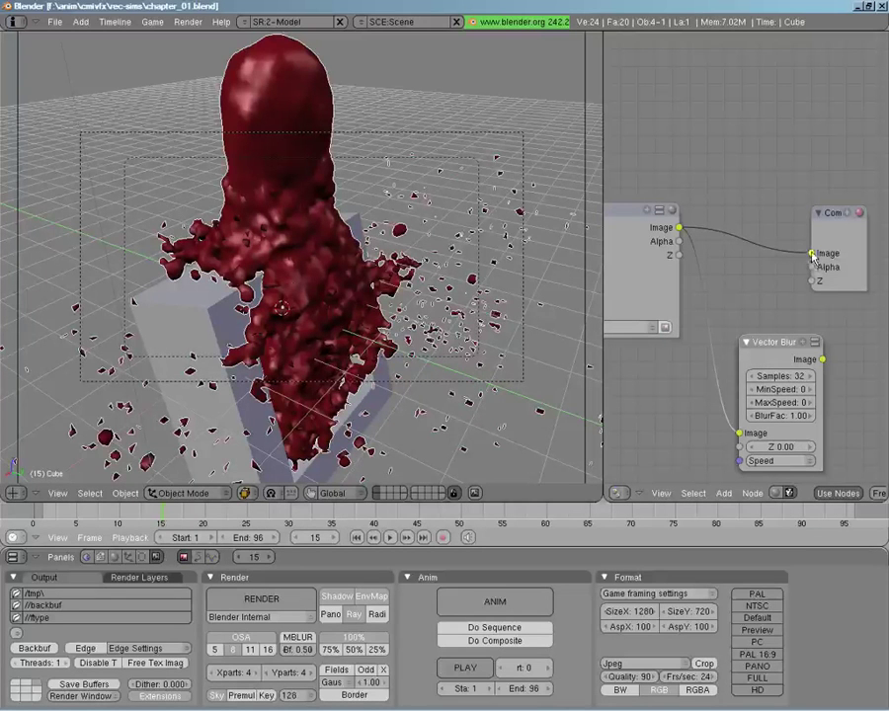
left_click_drag(823, 359, 842, 222)
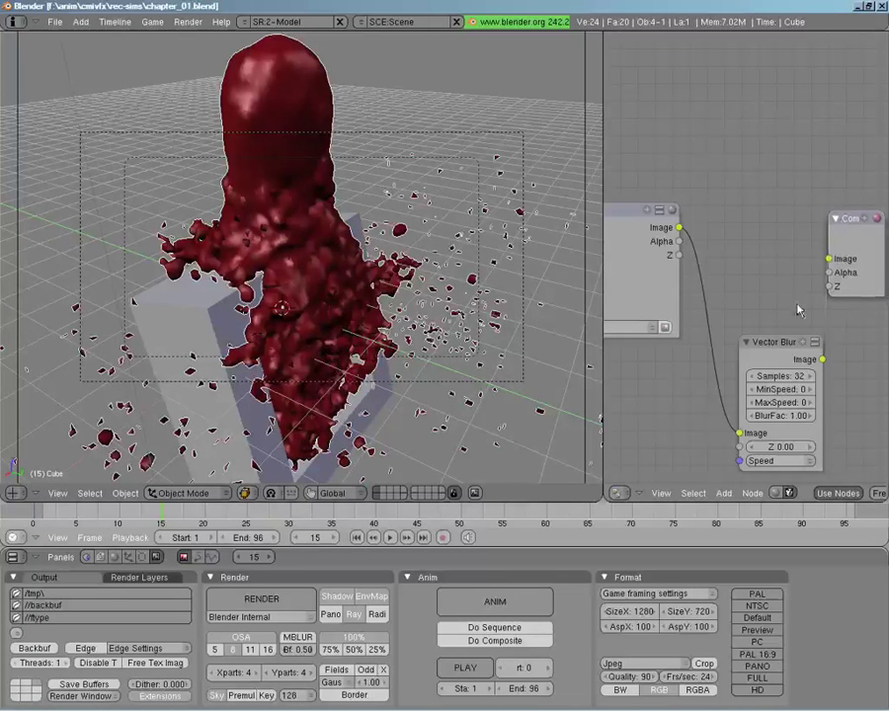
left_click_drag(772, 346, 743, 225)
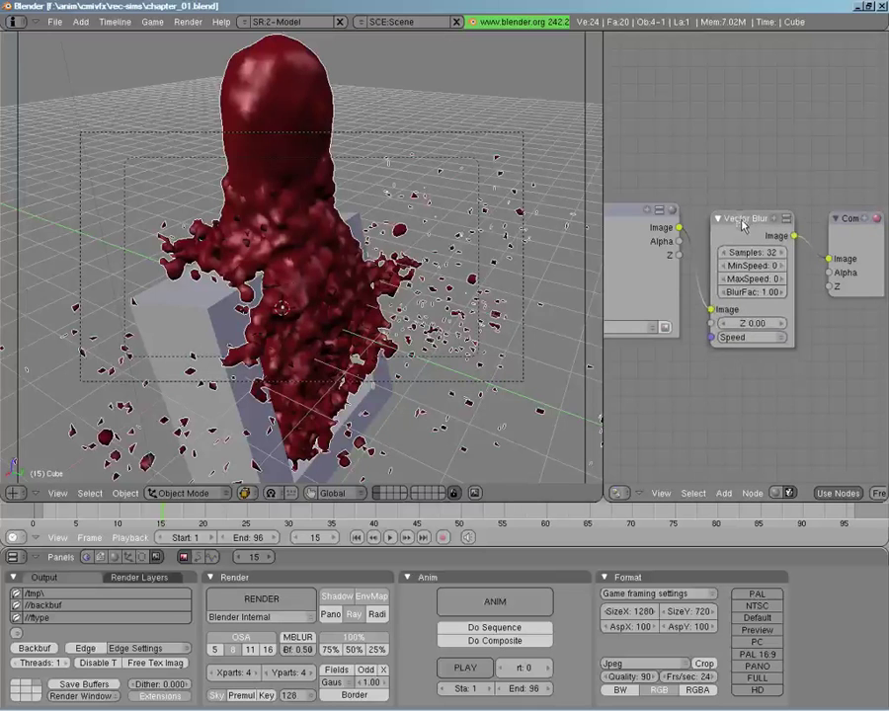
Connect the Render Layer's Z output to the Vector Blur node's Z input and enable the render layer's Vec pass.
left_click_drag(689, 311, 710, 323)
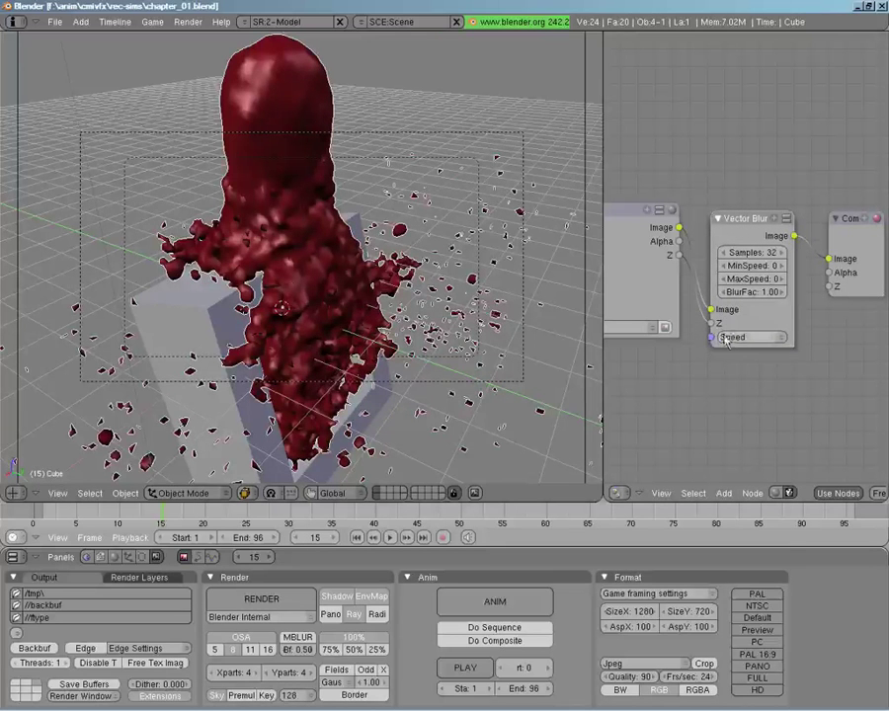
left_click(144, 579)
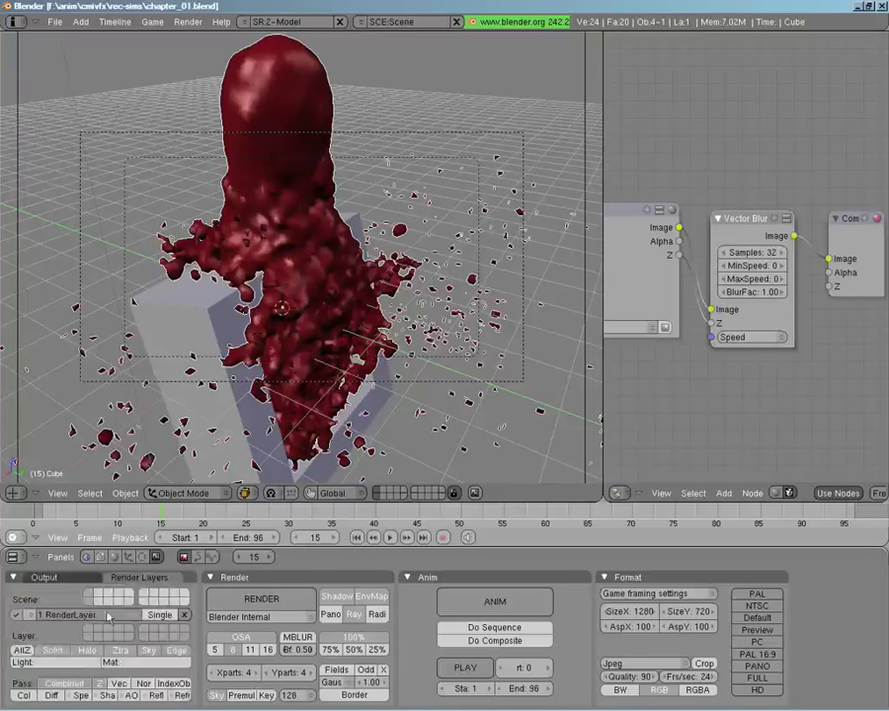
left_click(121, 685)
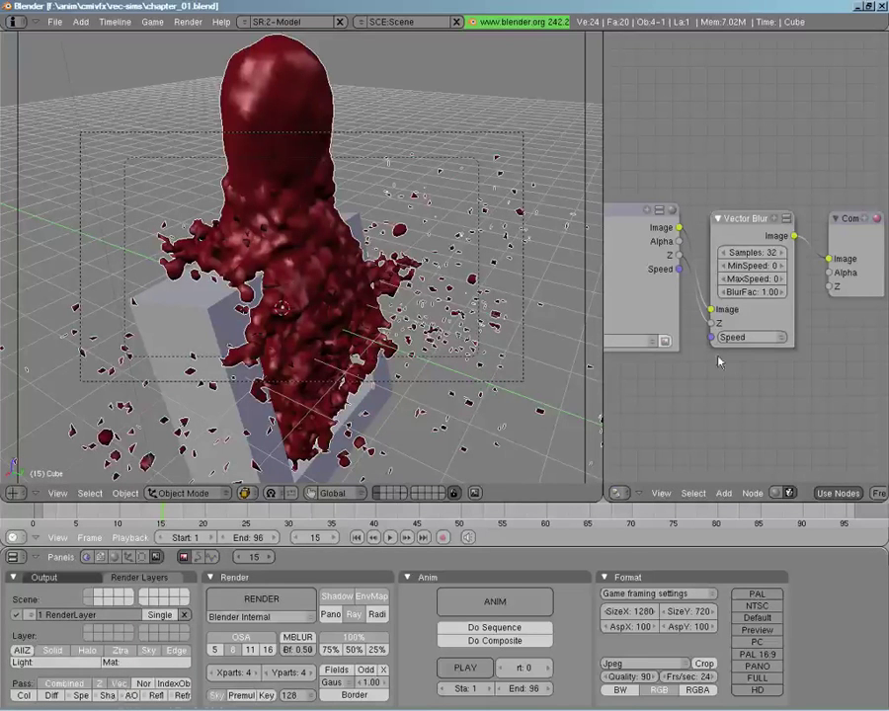
Connect the Render Layer's Speed output to the Vector Blur node's Speed input and move the animation to frame 22.
left_click_drag(680, 271, 709, 338)
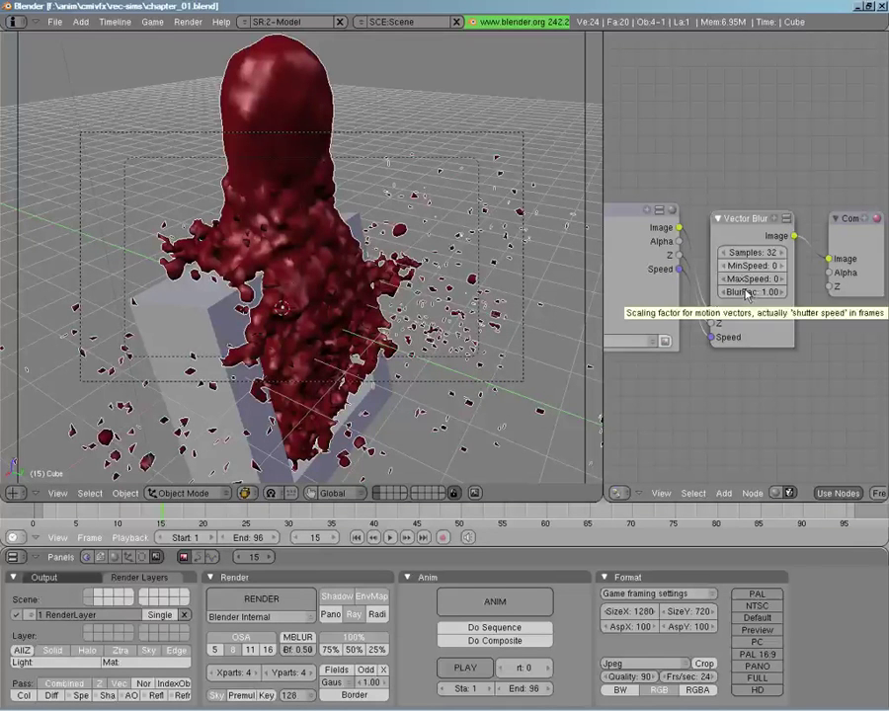
left_click(243, 515)
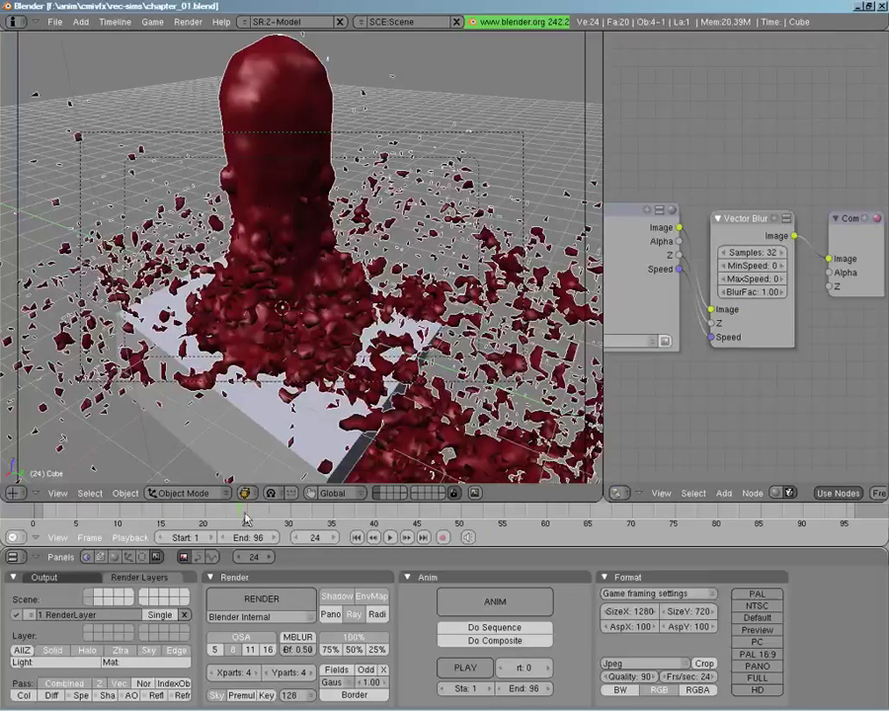
key("Left")
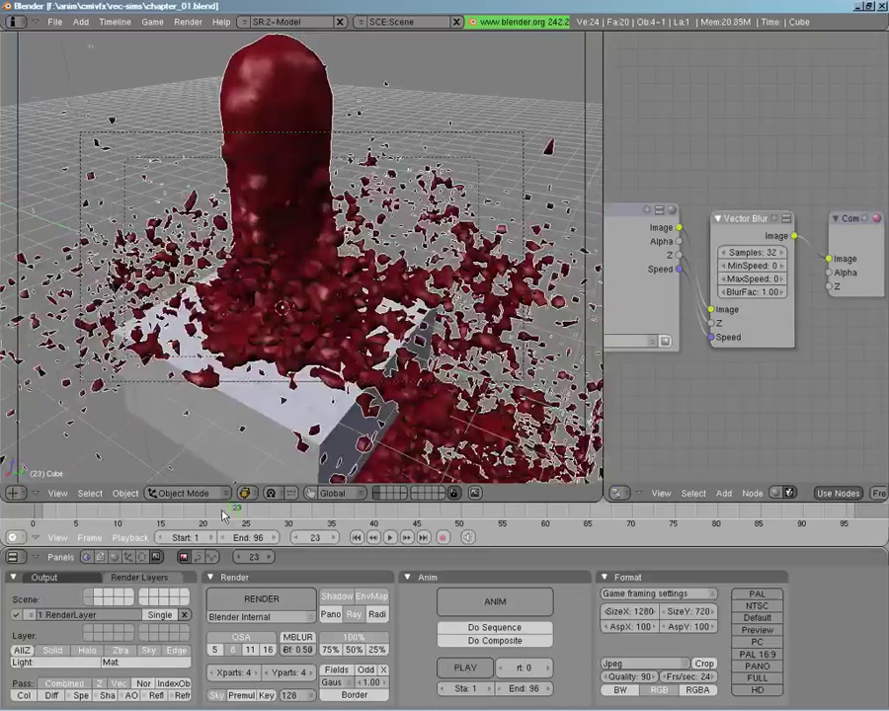
key("Left")
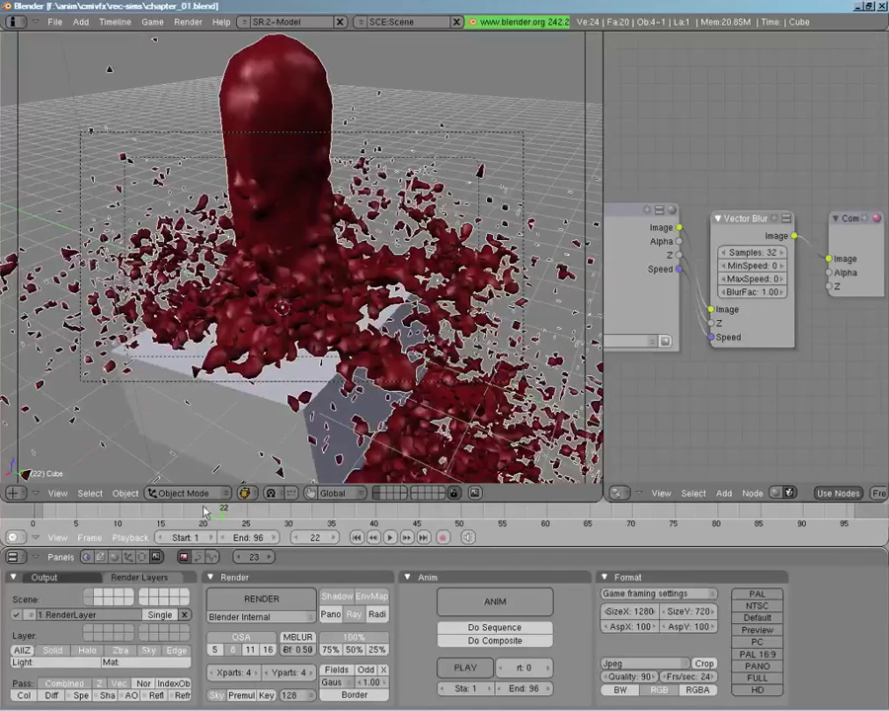
left_click(202, 511)
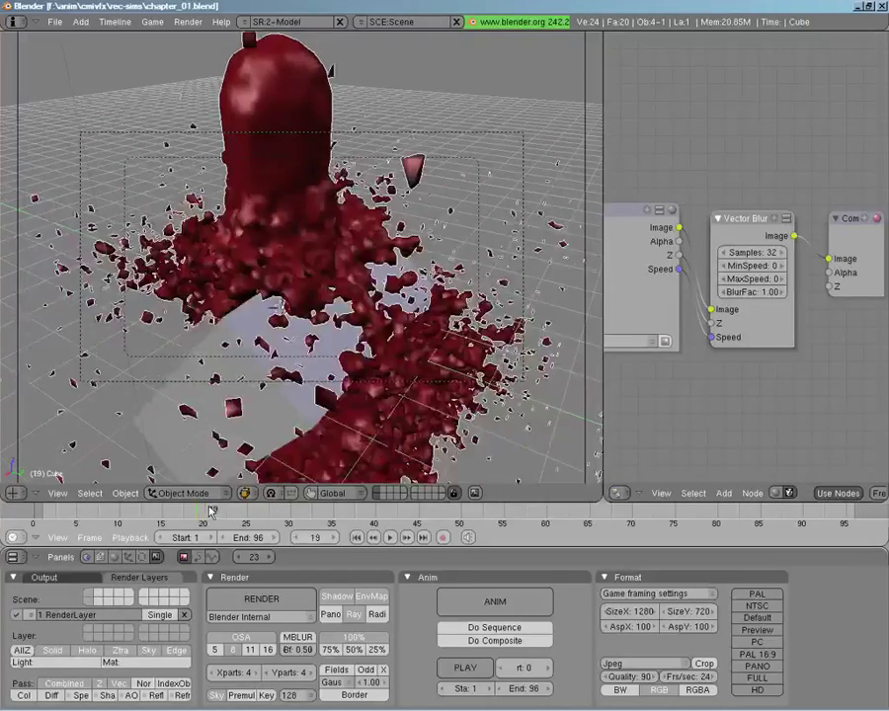
left_click(228, 512)
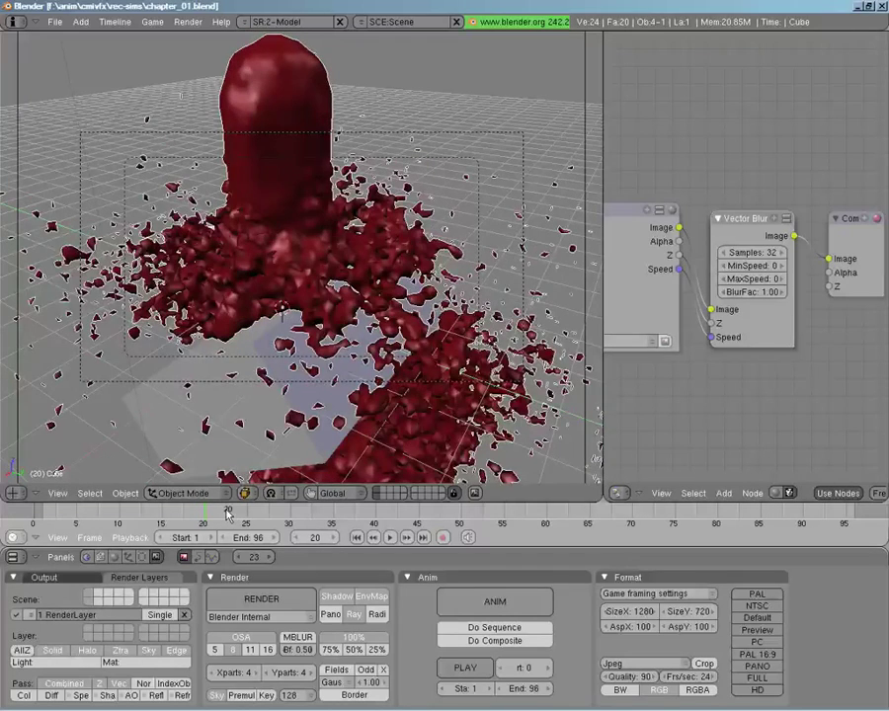
key("Right")
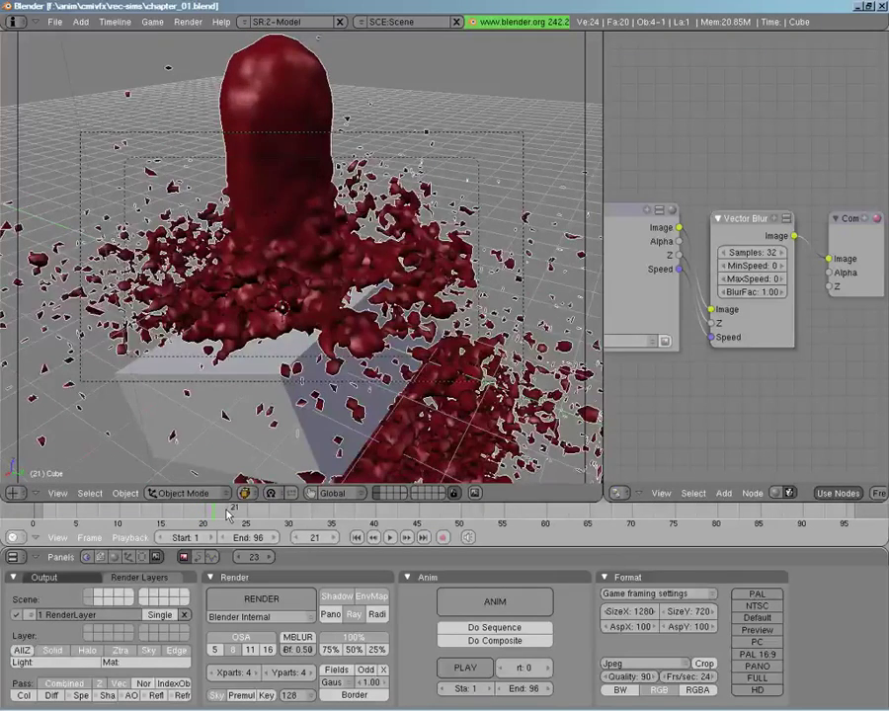
key("Right")
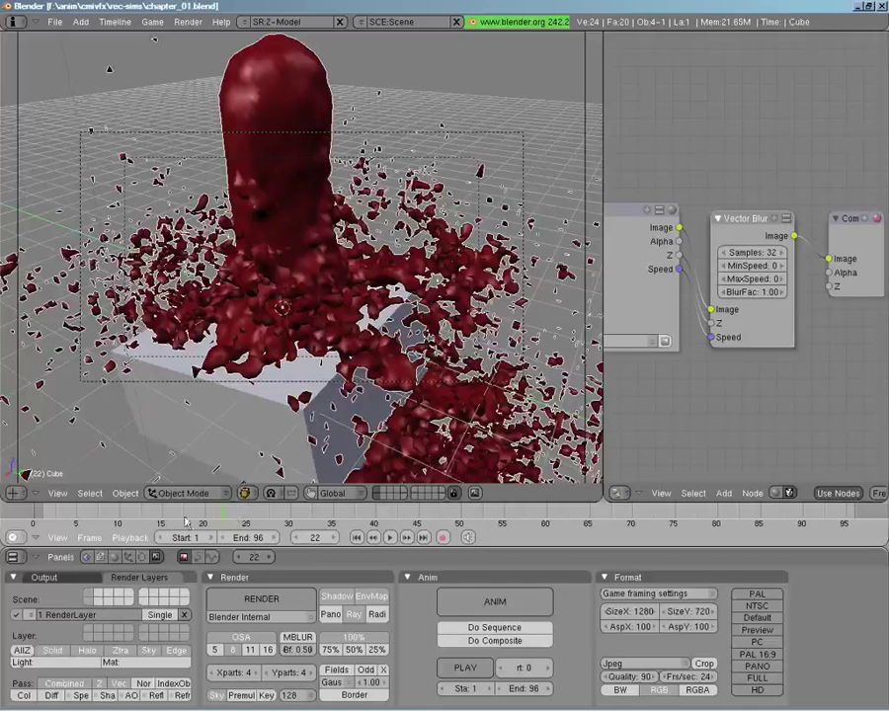
Set the render threads to 2 and choose the Image Editor as the render display.
left_click(43, 577)
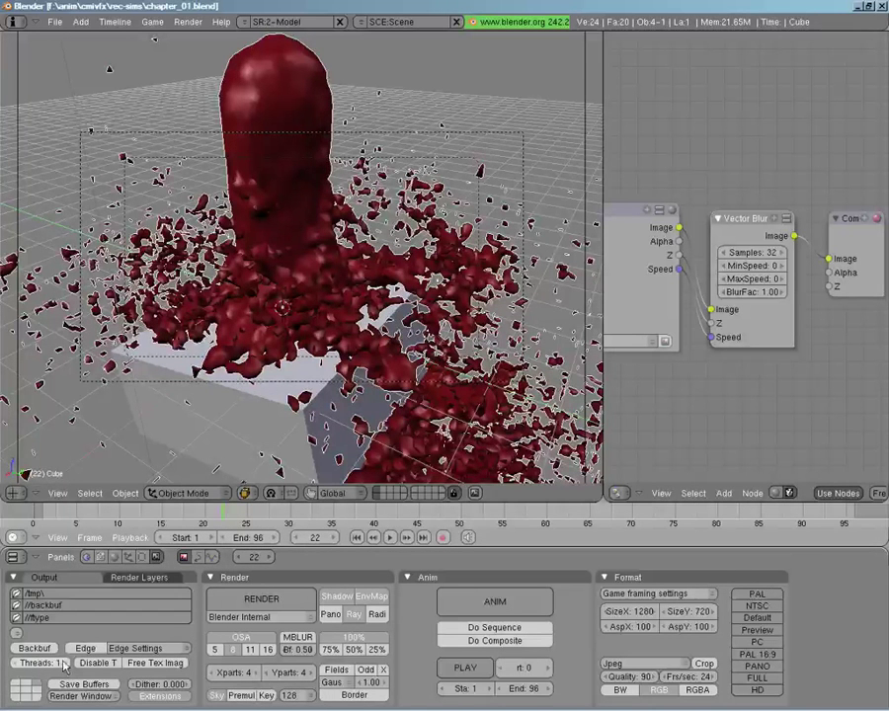
left_click(64, 664)
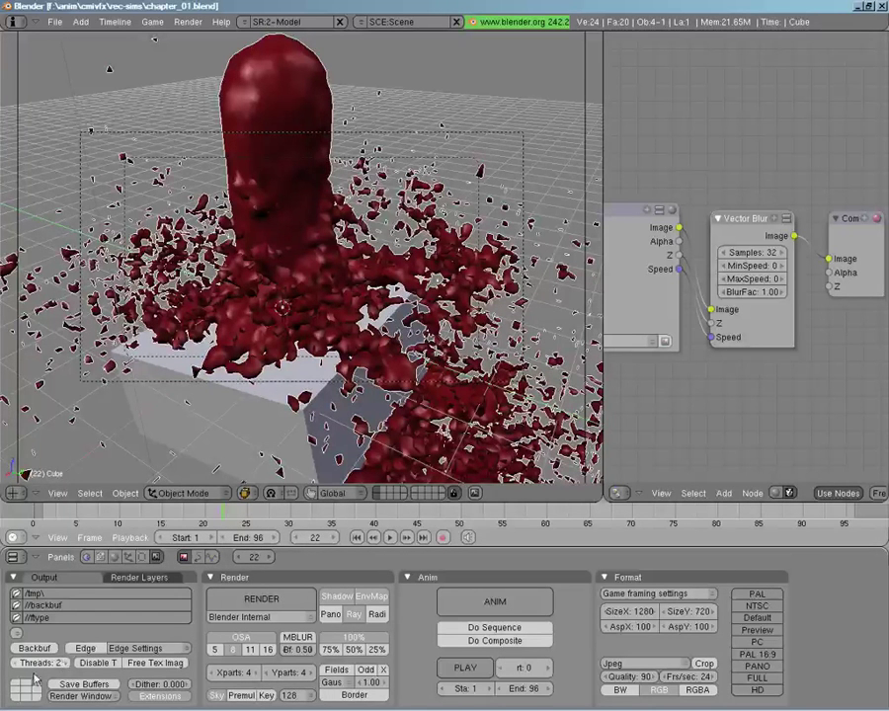
left_click(104, 696)
left_click(79, 672)
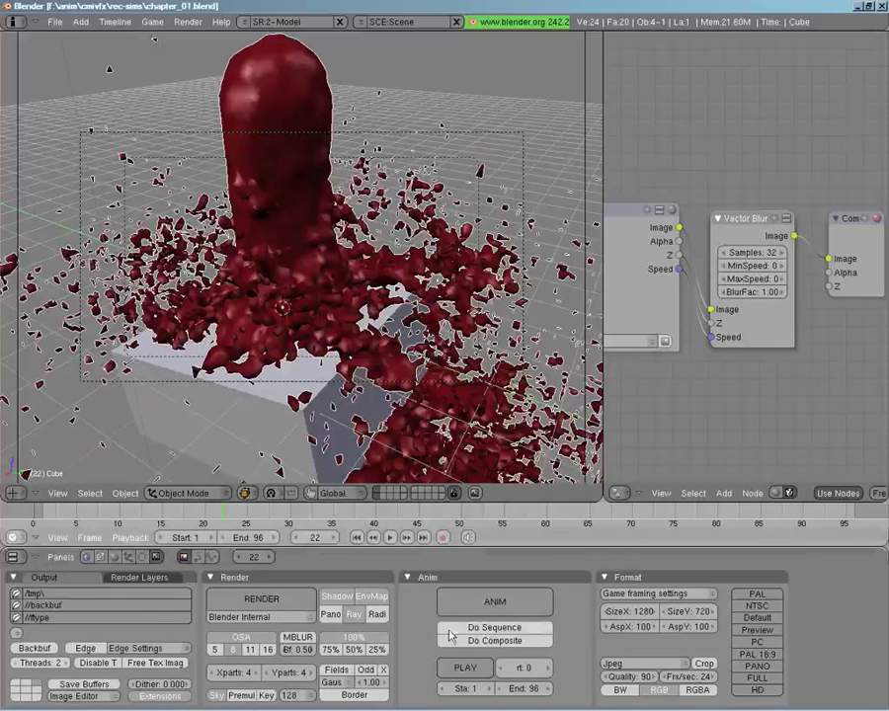
Enable Do Composite for rendering and set the output image format to PNG with quality 100.
left_click(509, 627)
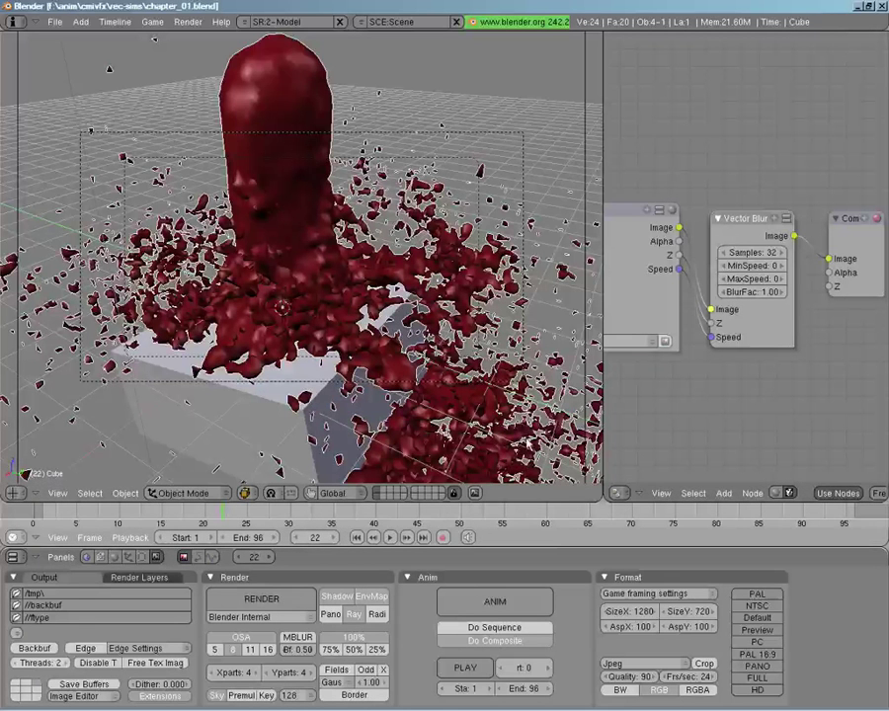
left_click(645, 666)
left_click(642, 580)
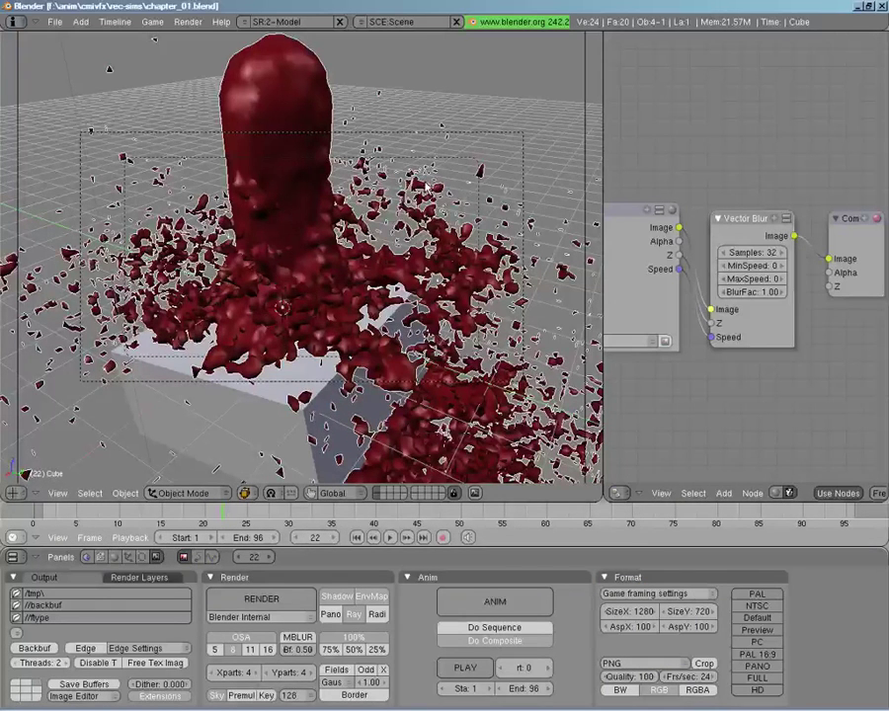
left_click(263, 599)
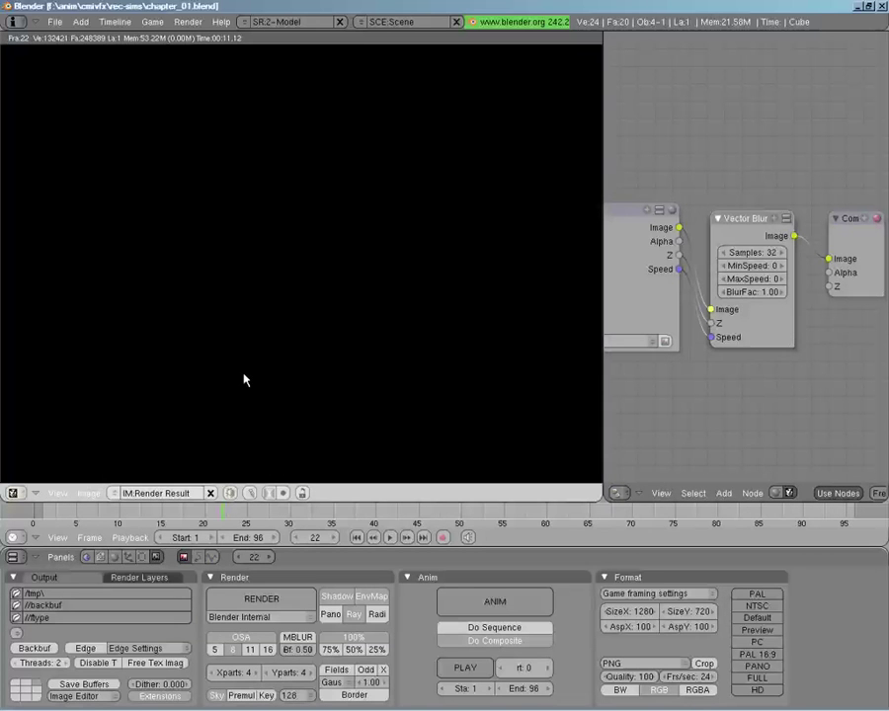
left_click(13, 493)
left_click(30, 479)
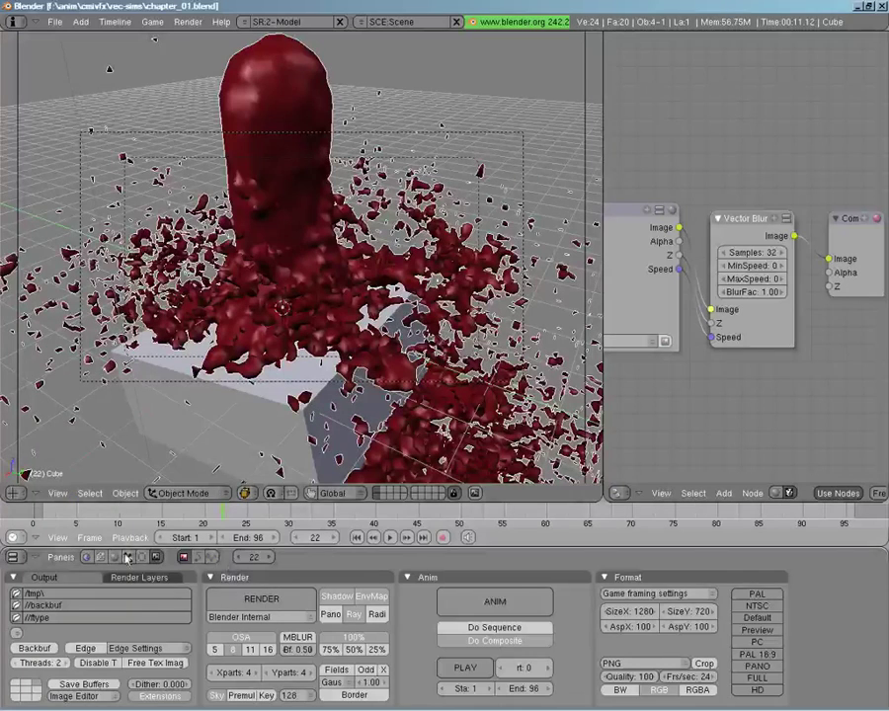
Set the world's horizon colour to dark grey, with R, G and B at 0.140.
left_click(114, 559)
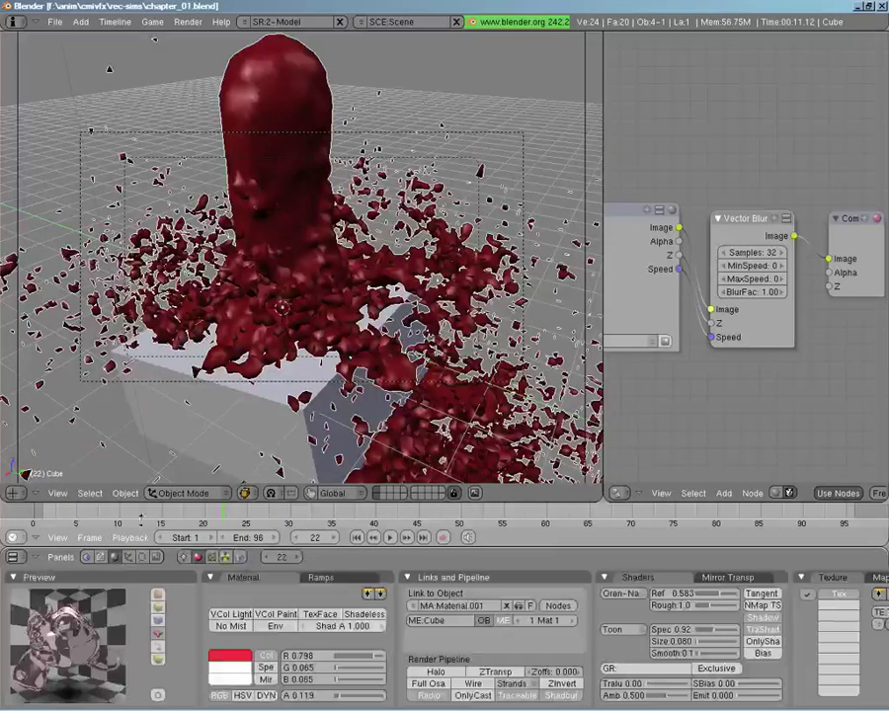
left_click(225, 558)
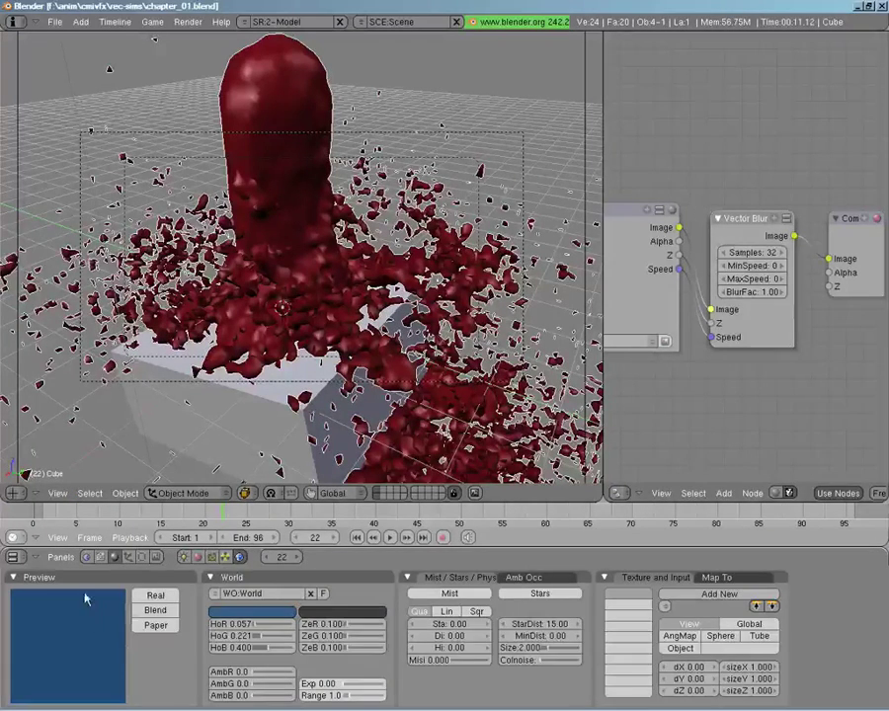
left_click(252, 613)
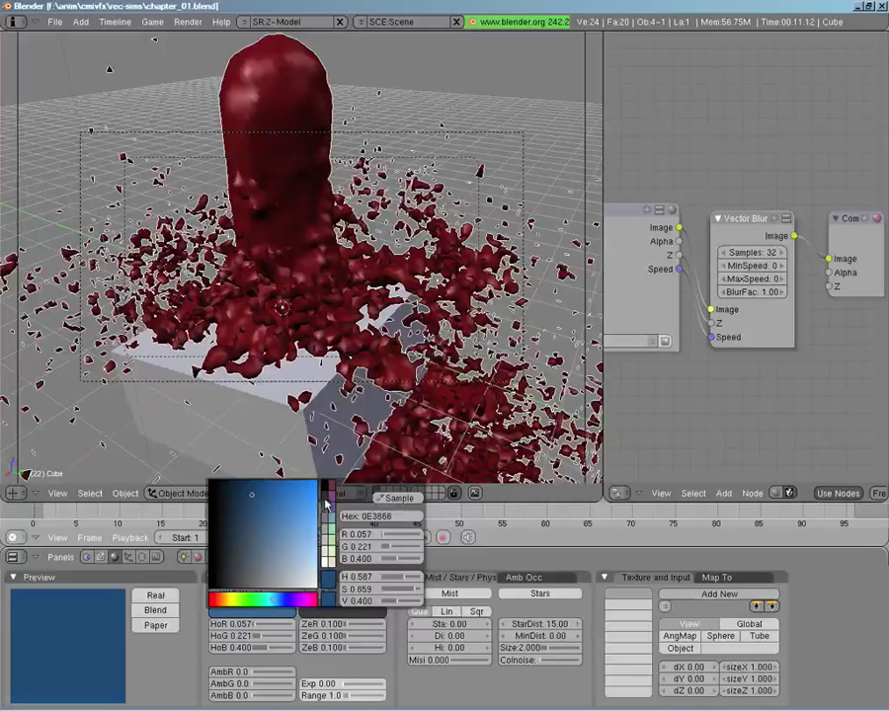
left_click(327, 539)
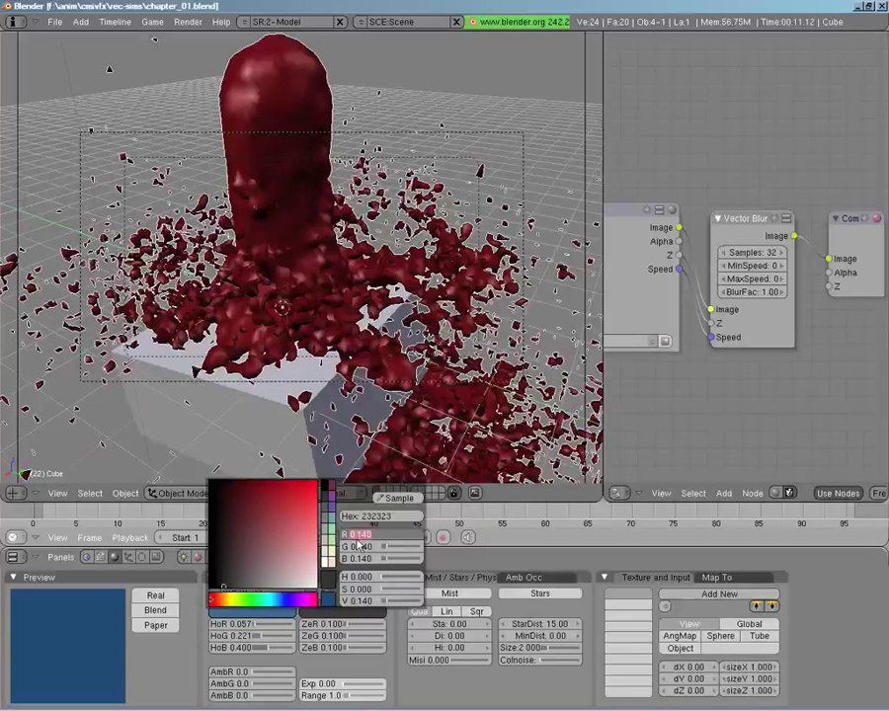
left_click(348, 535)
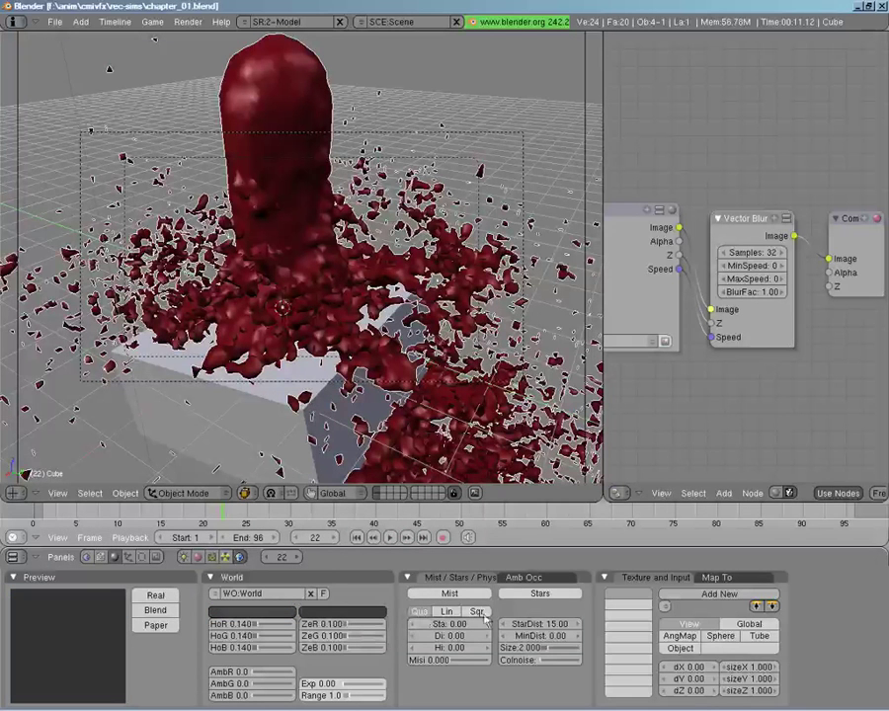
Enable Ambient Occlusion for the world and turn on Use Distances.
left_click(520, 577)
left_click(494, 594)
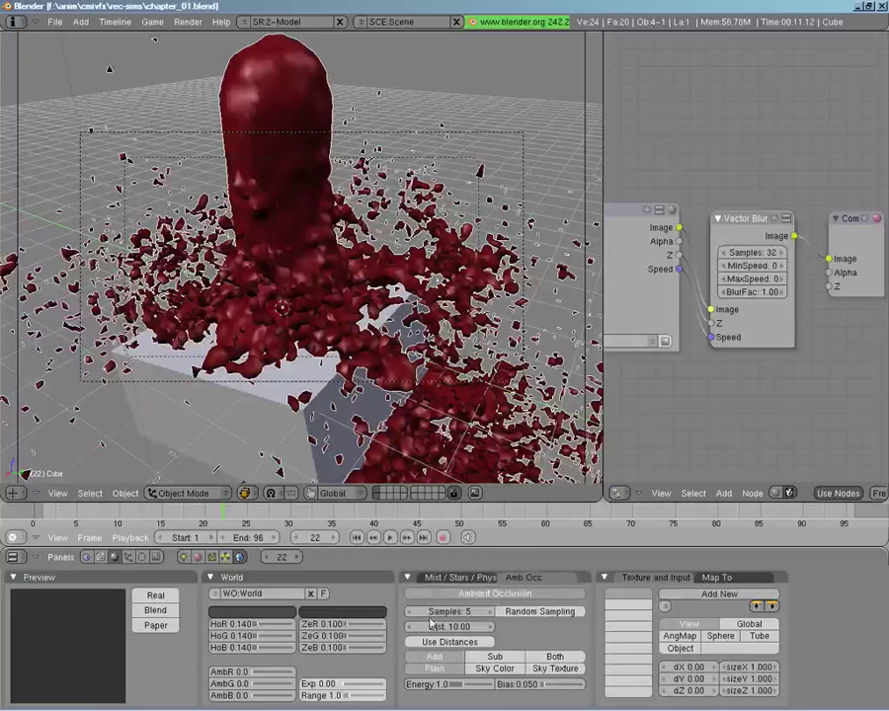
left_click(447, 644)
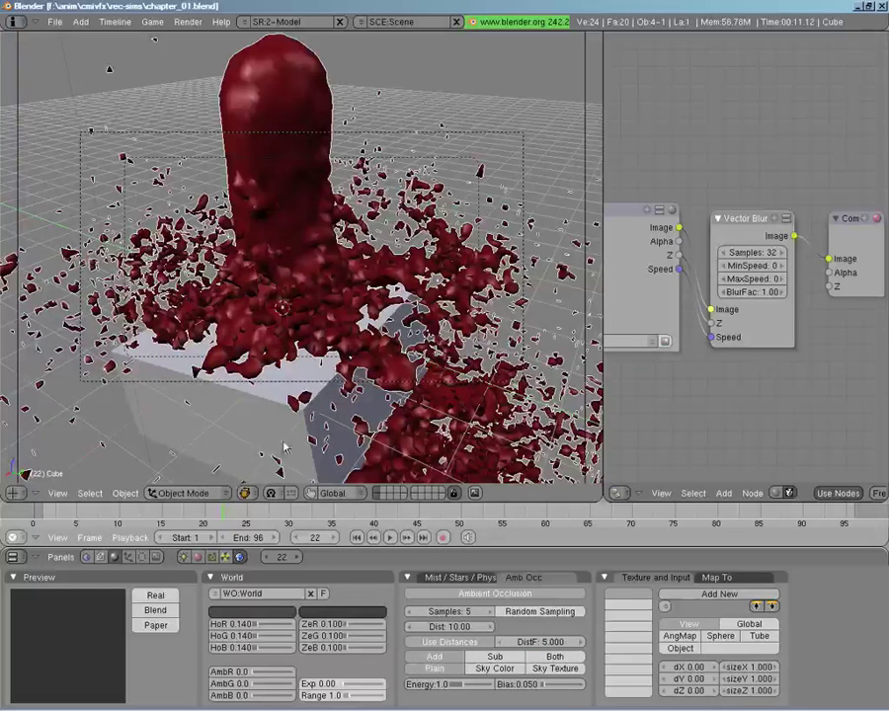
Render frame 22 with the composited vector blur, and switch the render result area back to the 3D view.
left_click(155, 560)
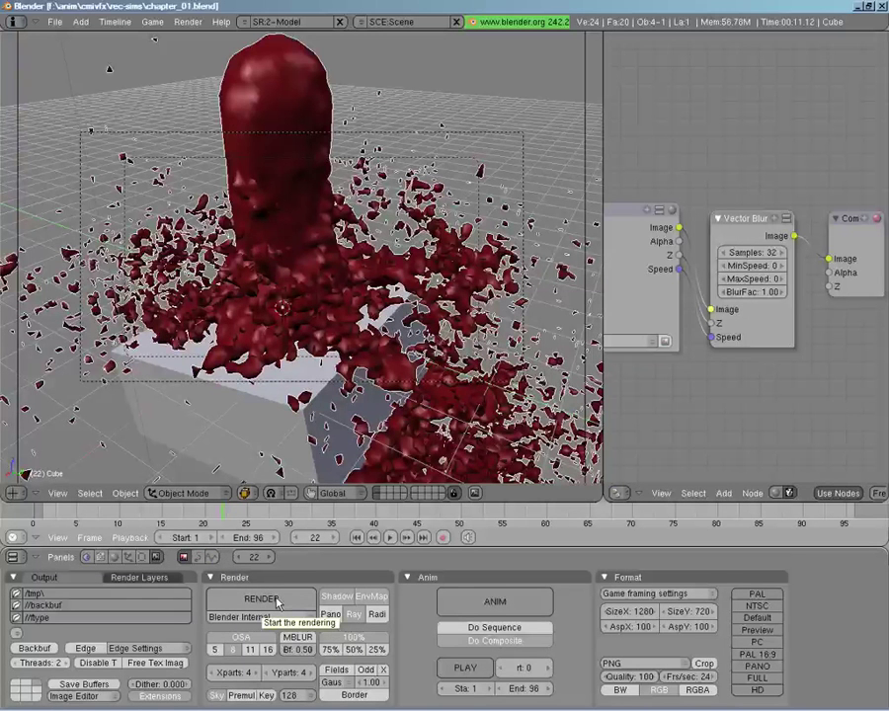
left_click(278, 602)
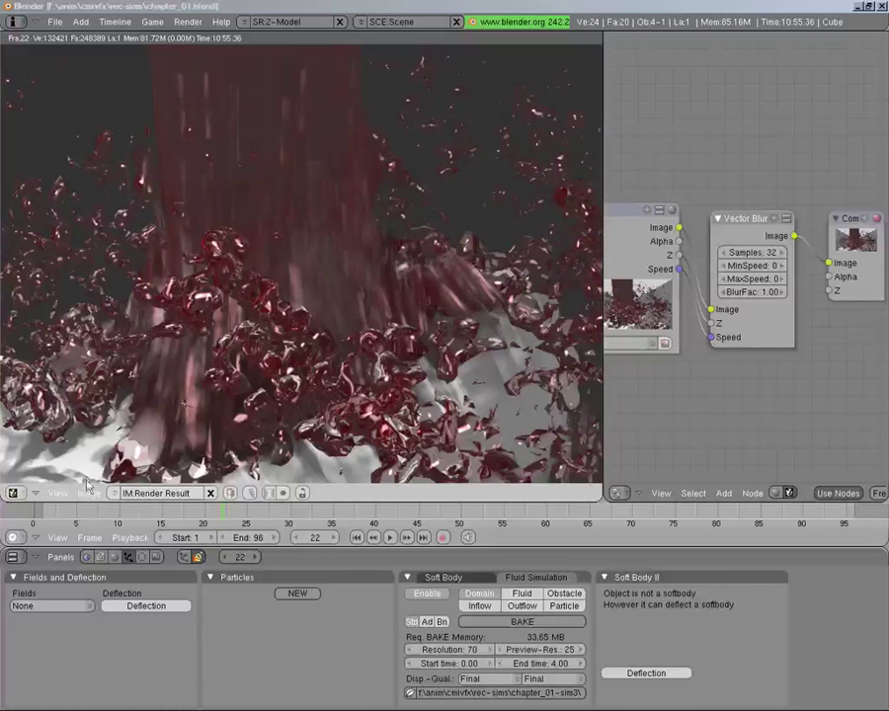
left_click(13, 492)
left_click(28, 481)
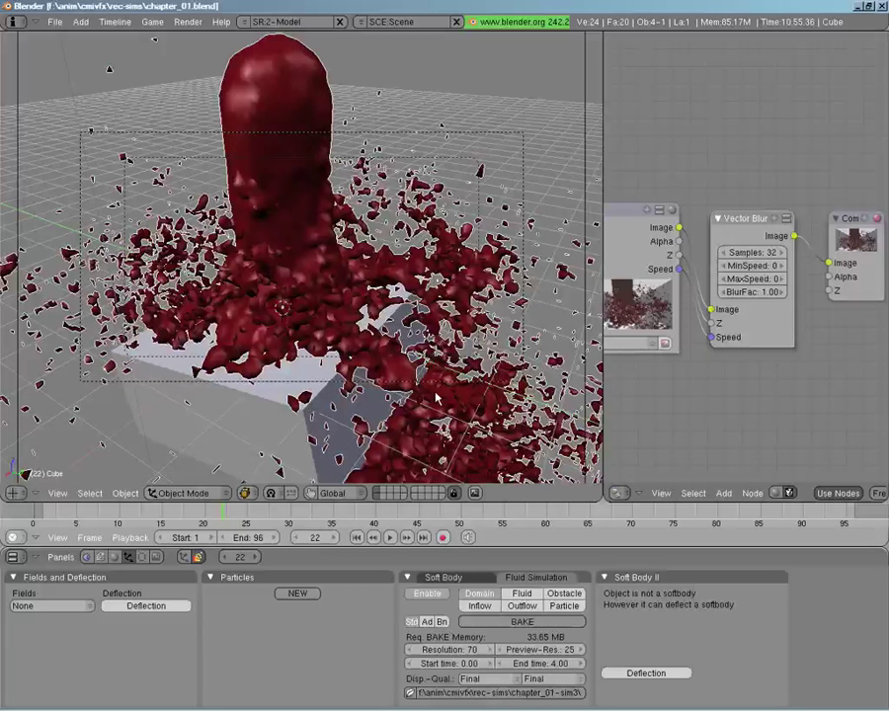
Set the fluid domain's final resolution to 250.
left_click(446, 654)
type("20")
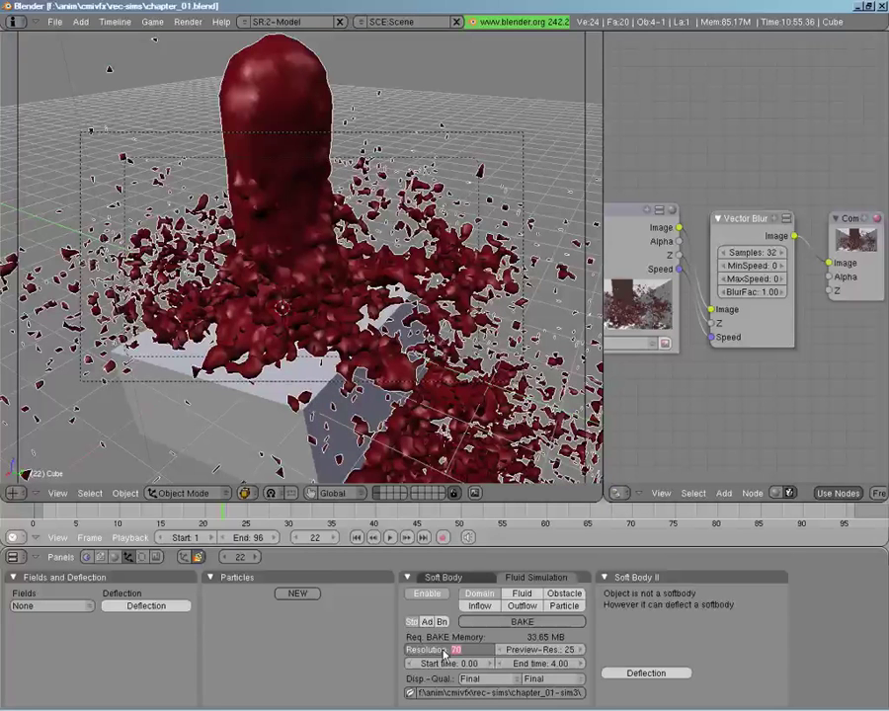
type("0")
key("Return")
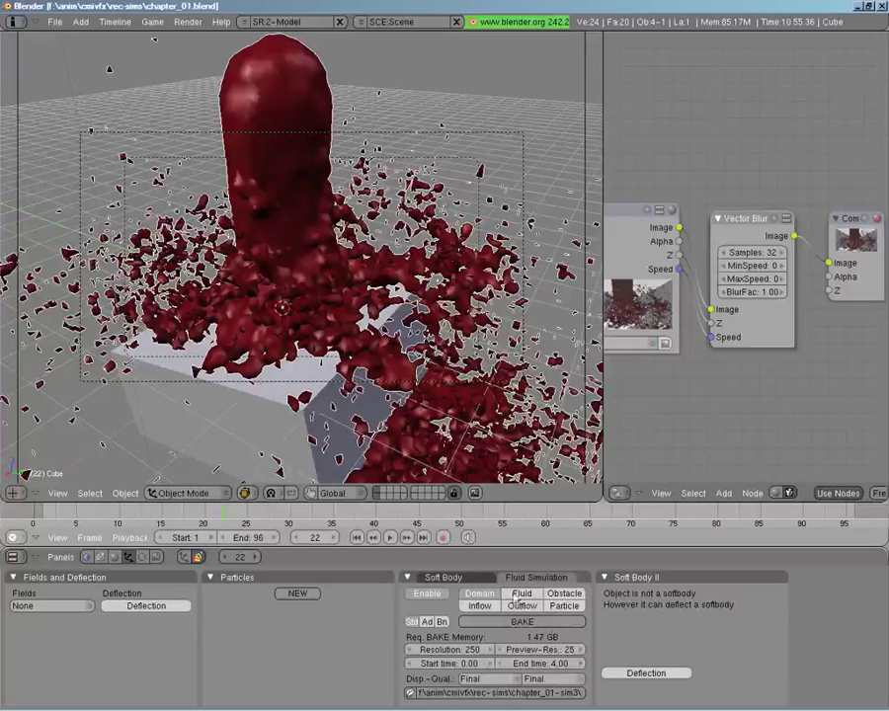
Set the fluid domain's final resolution to 200.
left_click(449, 650)
type("200")
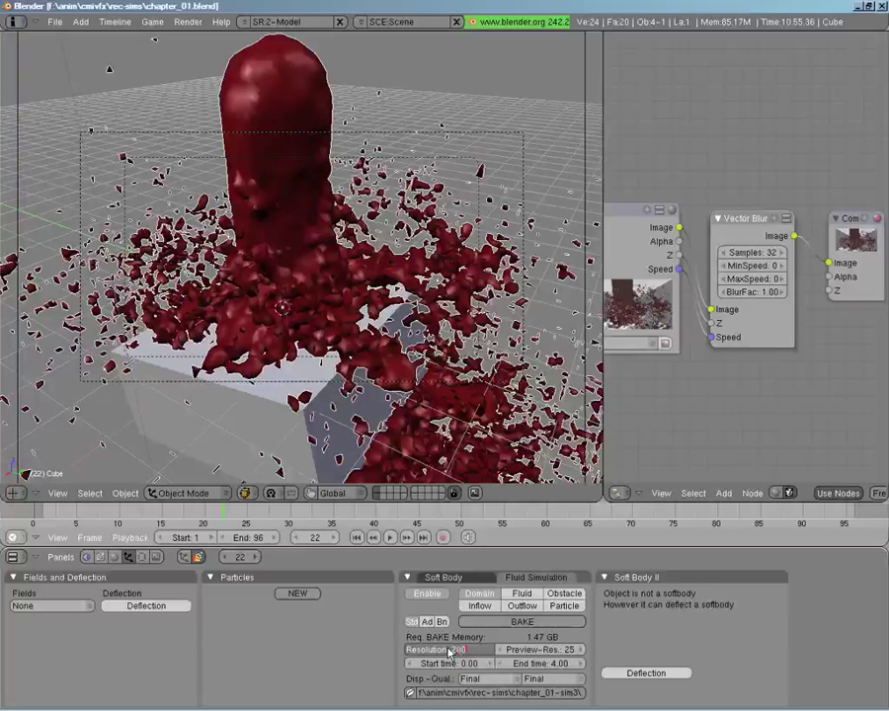
key("Return")
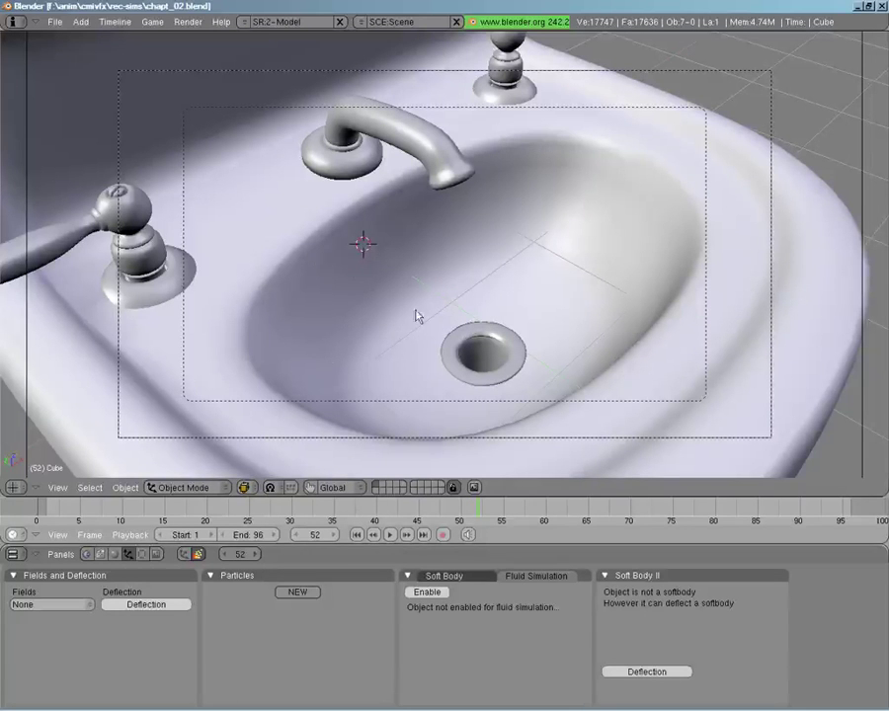
Select the sink and enable it for fluid simulation as an Obstacle.
left_click(156, 554)
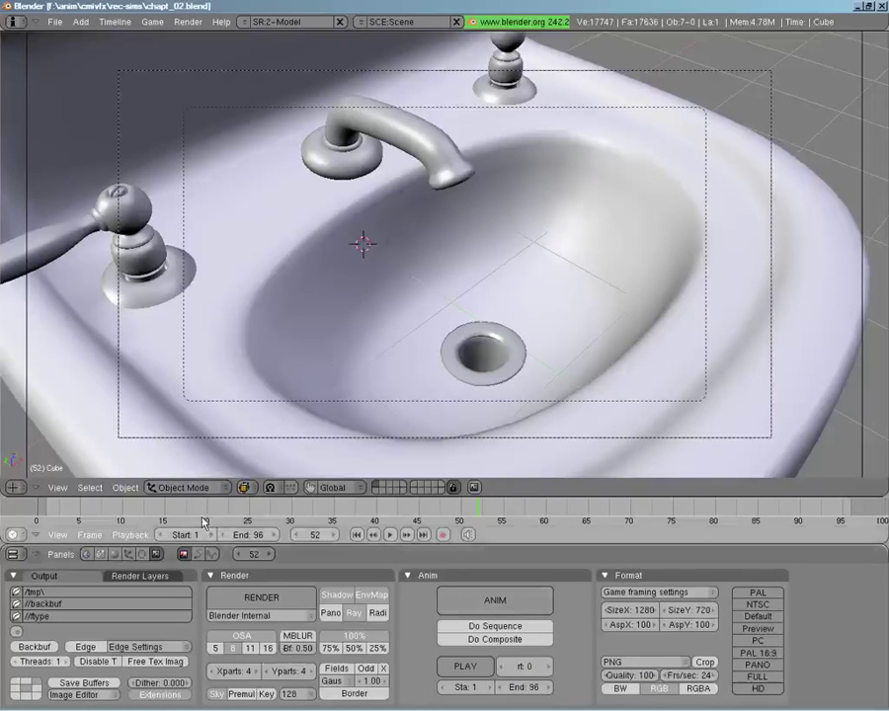
right_click(259, 304)
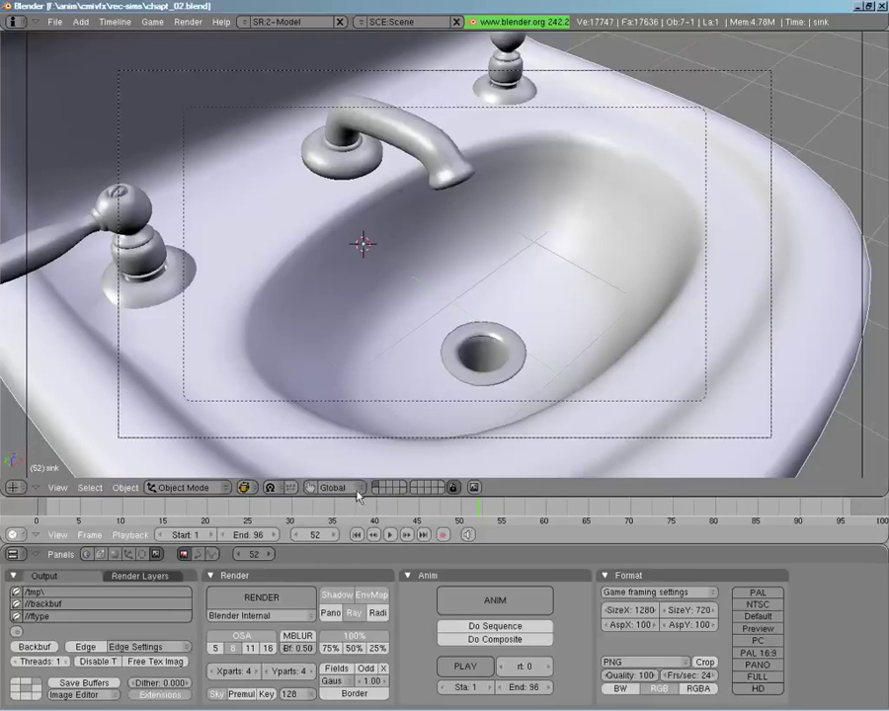
left_click(128, 554)
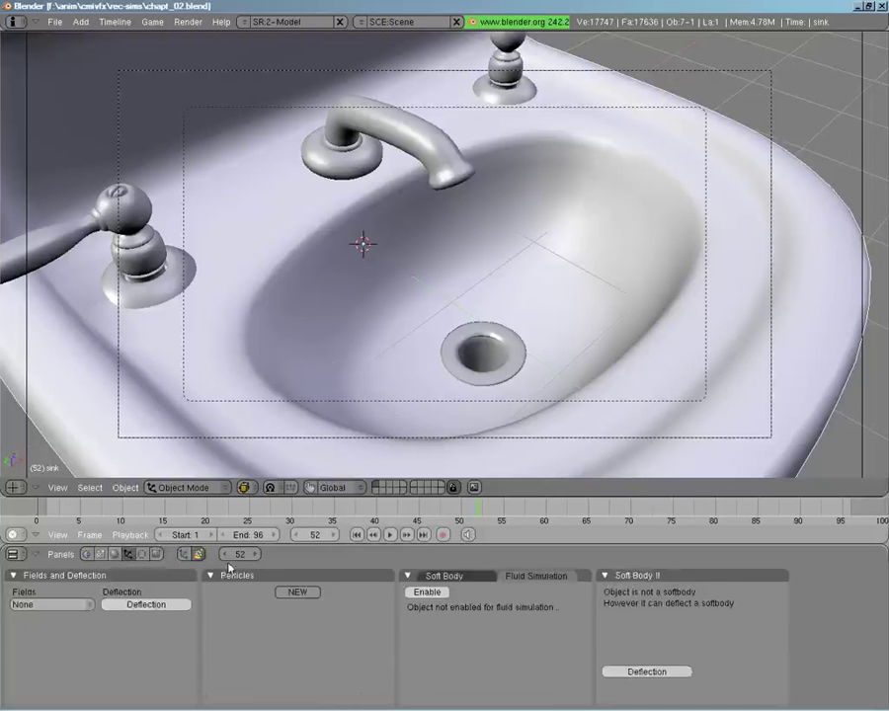
left_click(426, 593)
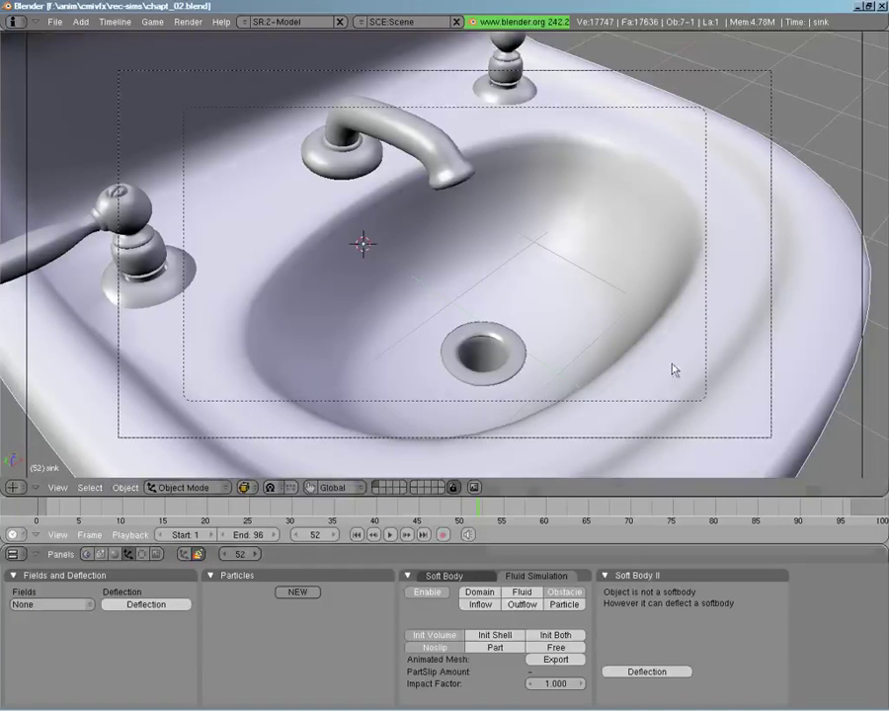
Select the faucet and examine its fluid obstacle settings, keeping Init Volume as its initialization.
middle_click_drag(675, 369, 413, 296)
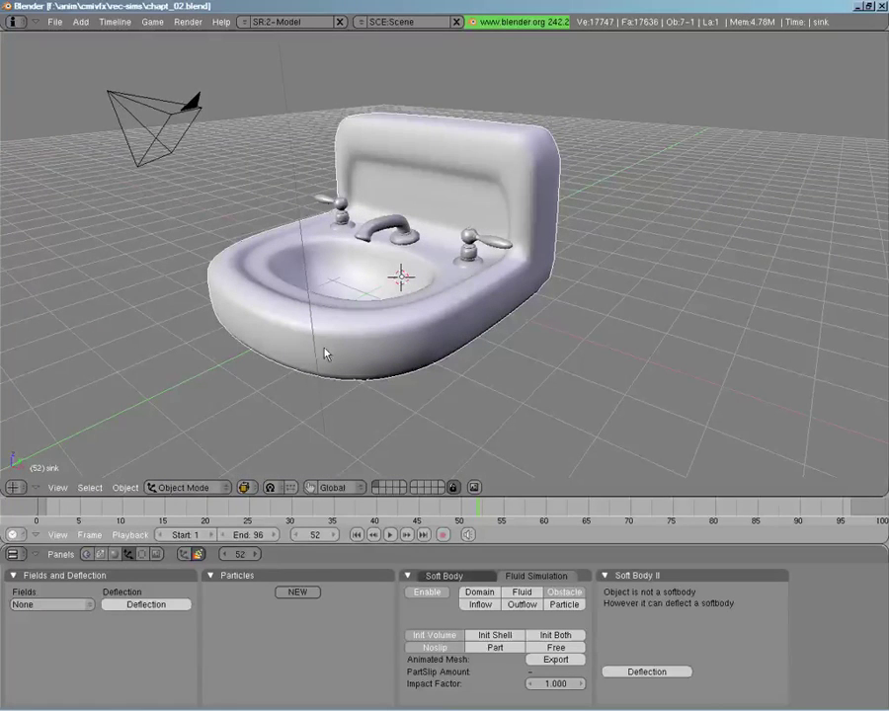
right_click(373, 239)
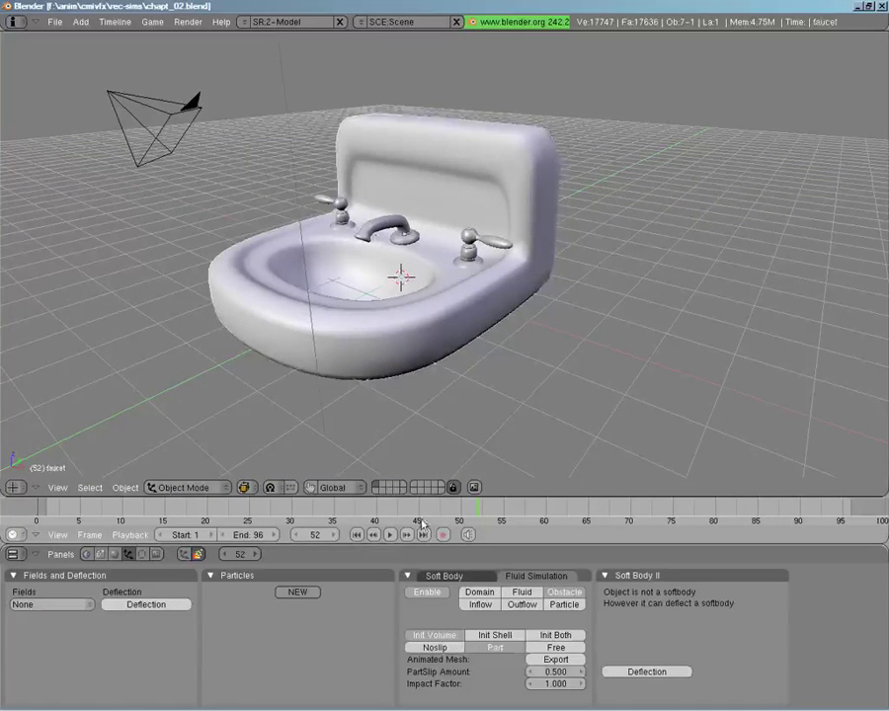
scroll(393, 251, "up", 2)
scroll(393, 251, "up", 3)
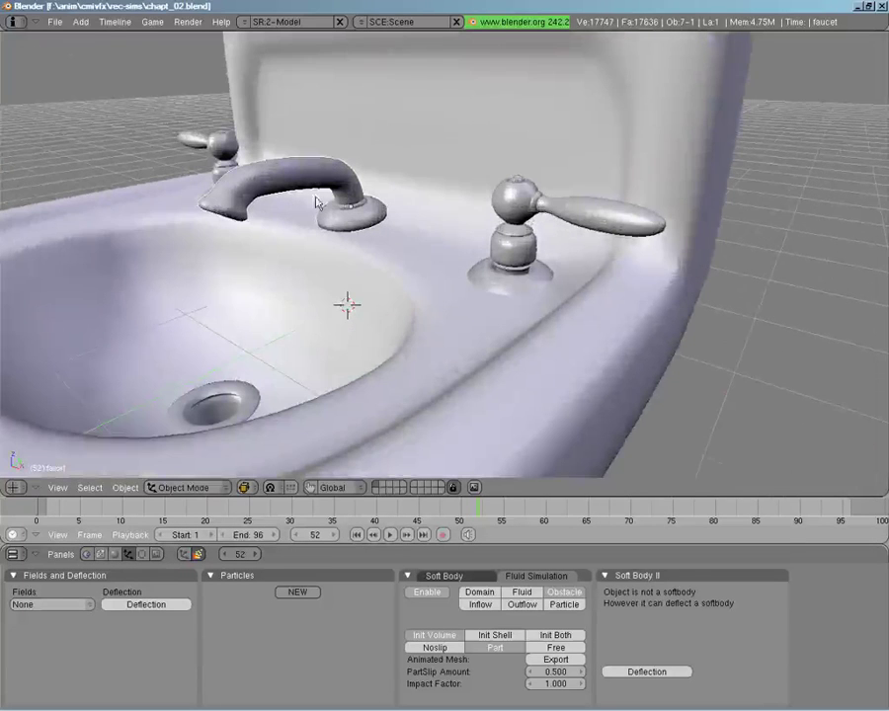
left_click(435, 636)
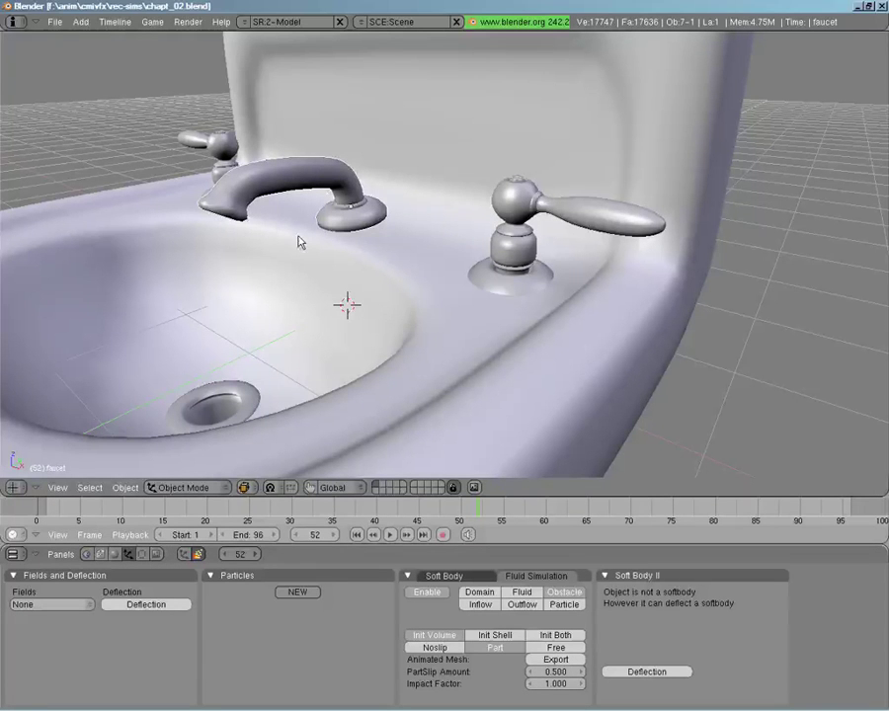
Show the additional layer holding the green cube around the basin, select the cube, and display the scene in wireframe.
middle_click_drag(301, 242, 393, 322)
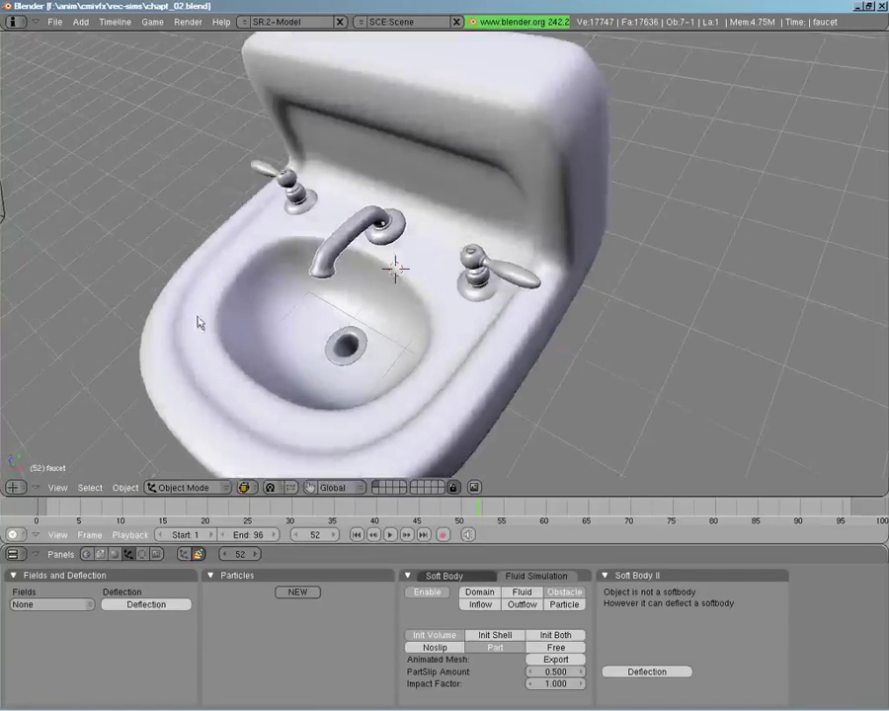
scroll(282, 323, "down", 1)
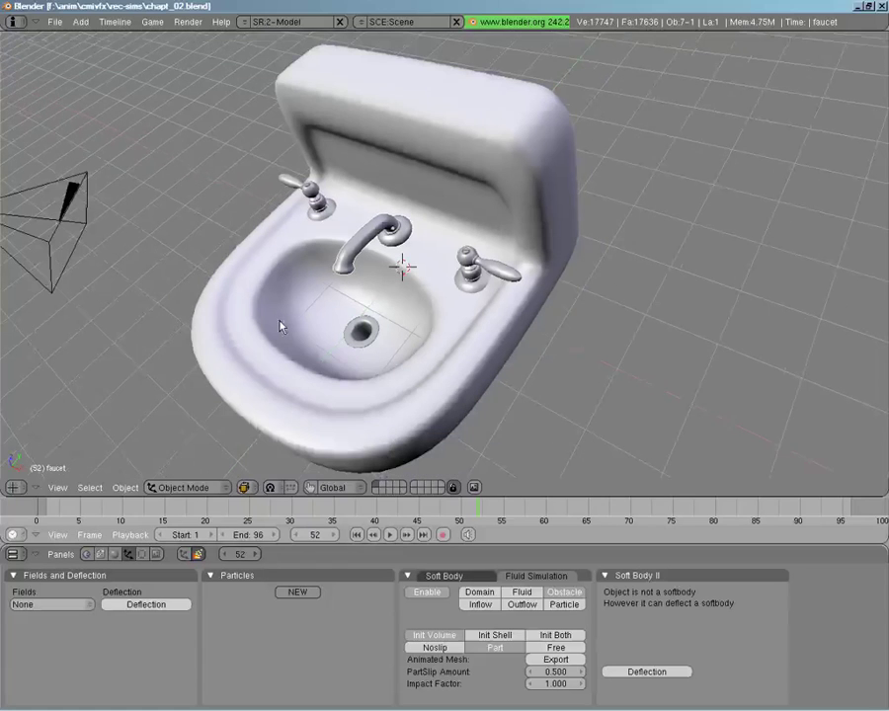
left_click(374, 491, "shift")
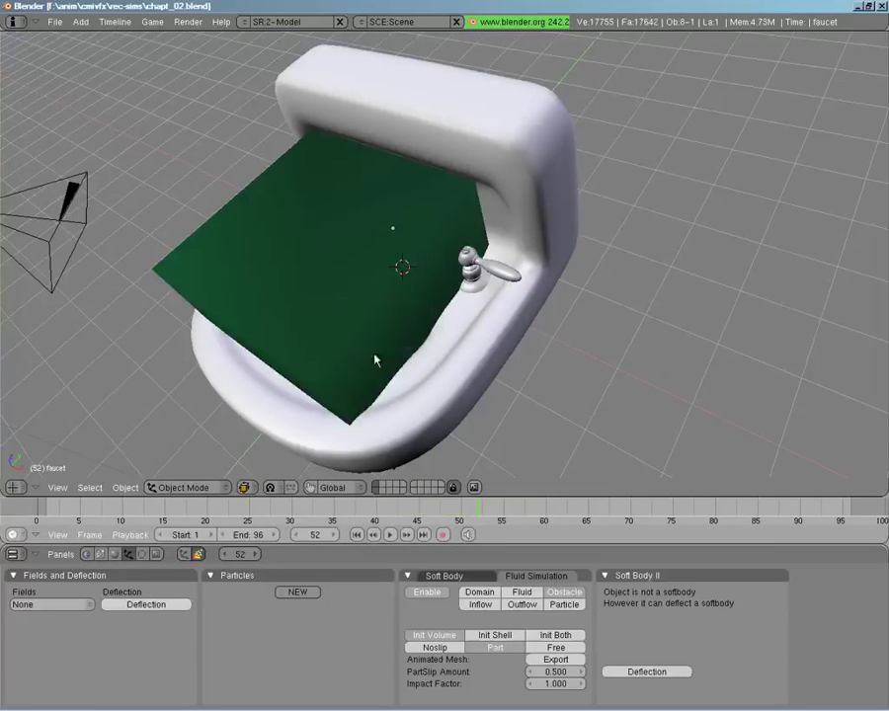
right_click(343, 324)
middle_click_drag(340, 321, 434, 265)
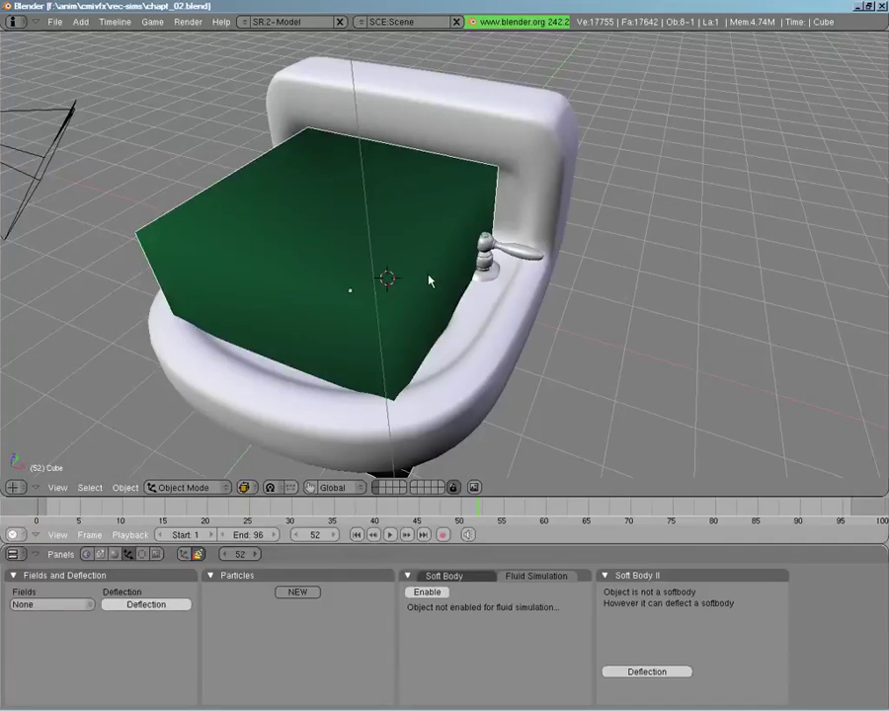
key("z")
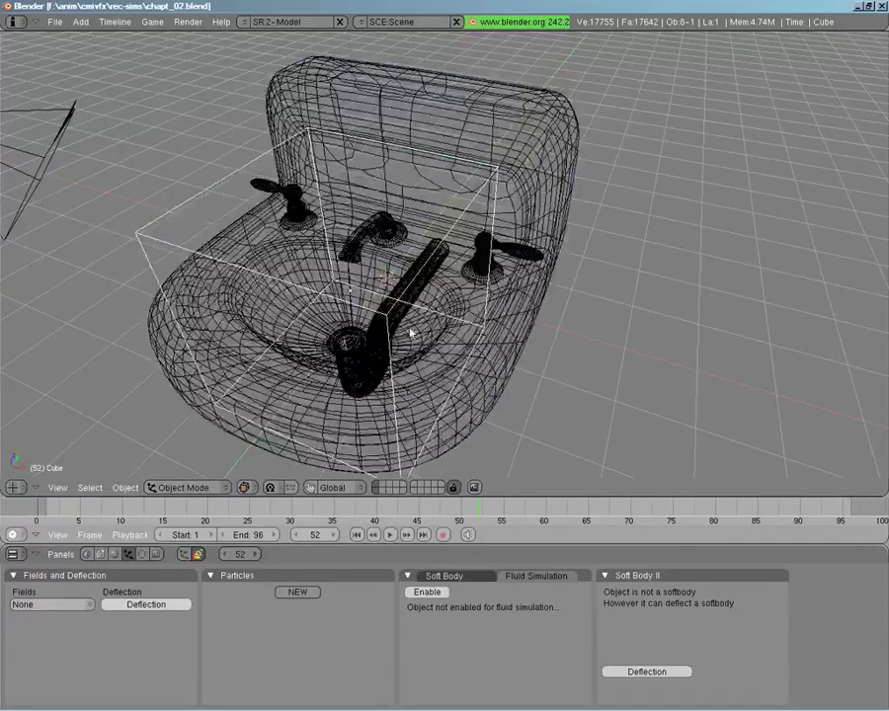
mouse_move(411, 334)
middle_mouse_down()
mouse_move(468, 342)
mouse_move(419, 350)
middle_mouse_up()
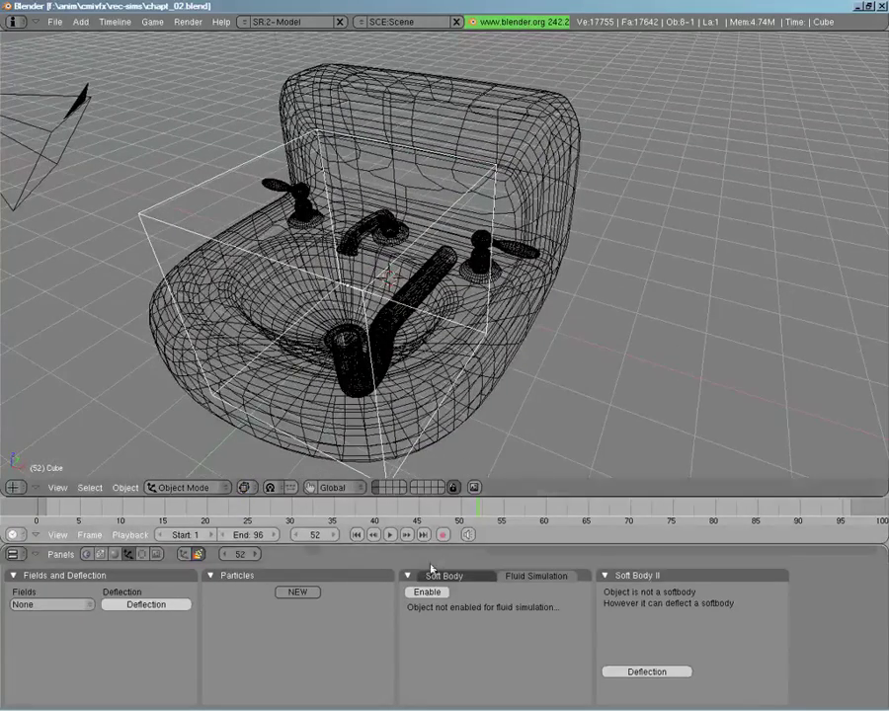
Enable the cube for fluid simulation as a Domain and set its resolution to 70.
left_click(425, 593)
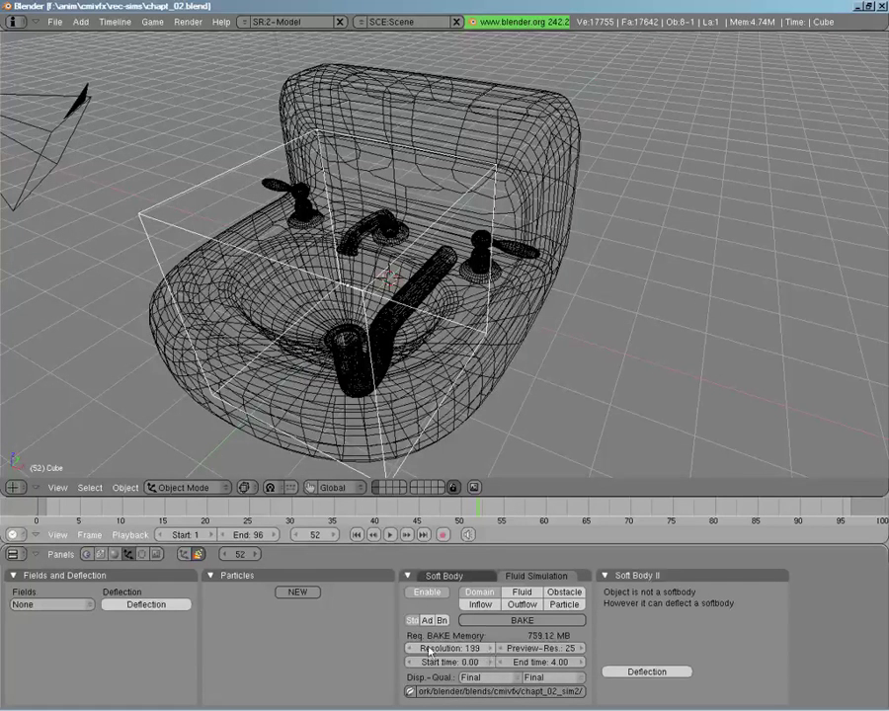
left_click(458, 651)
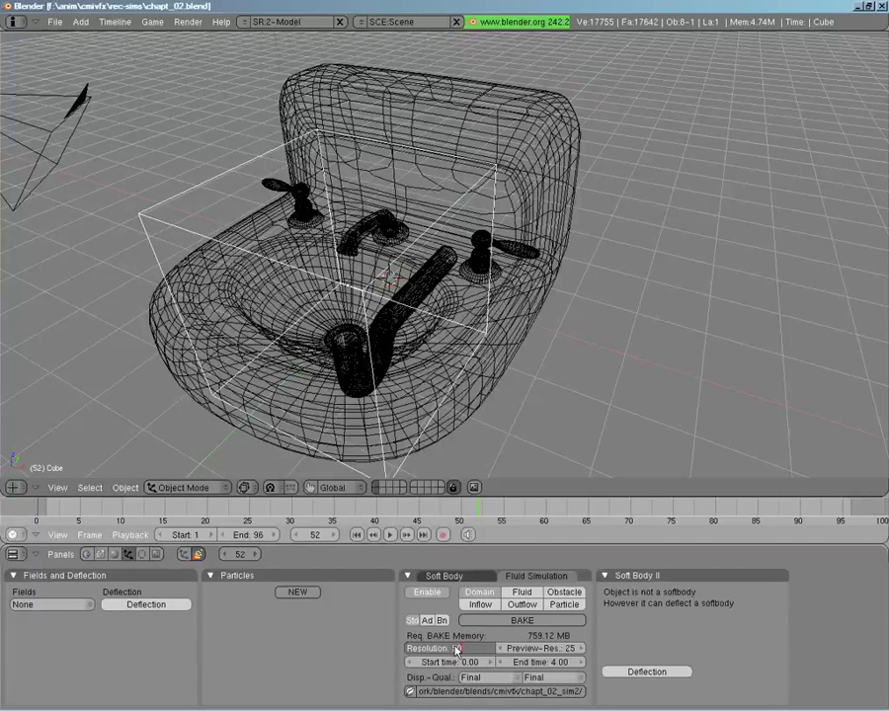
type("70")
key("Return")
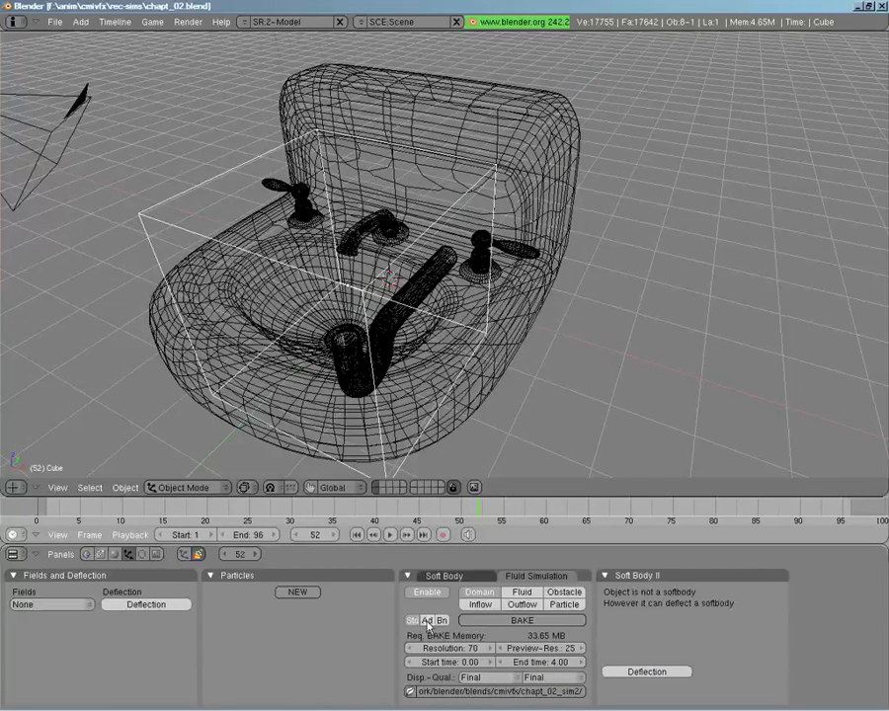
Set the fluid domain's bake directory to f:\anim\cmivfx\rec-sims\chapter_02-sim\.
left_click(410, 692)
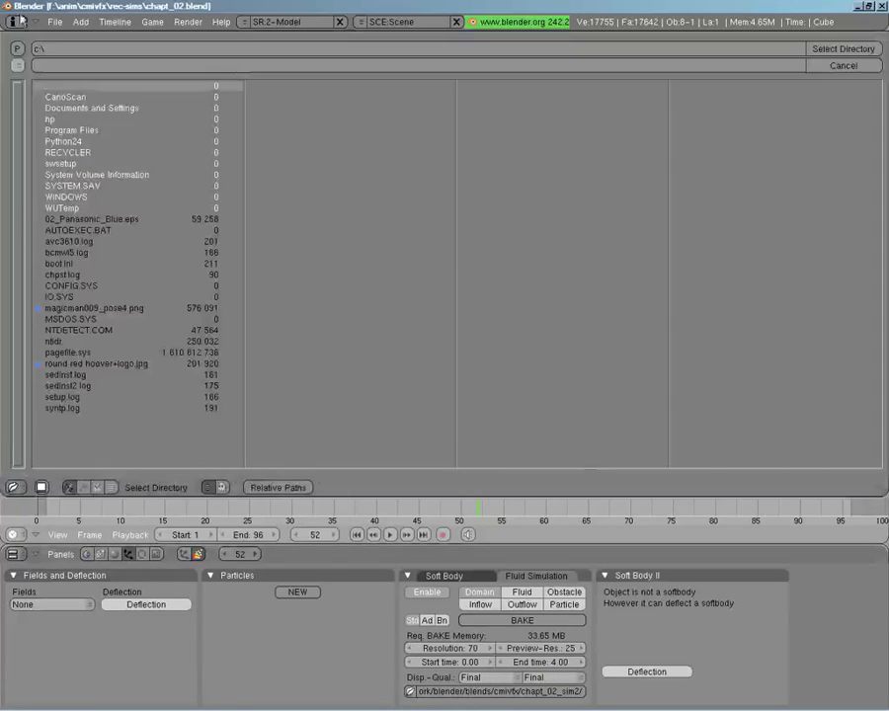
left_click(17, 65)
left_click(47, 202)
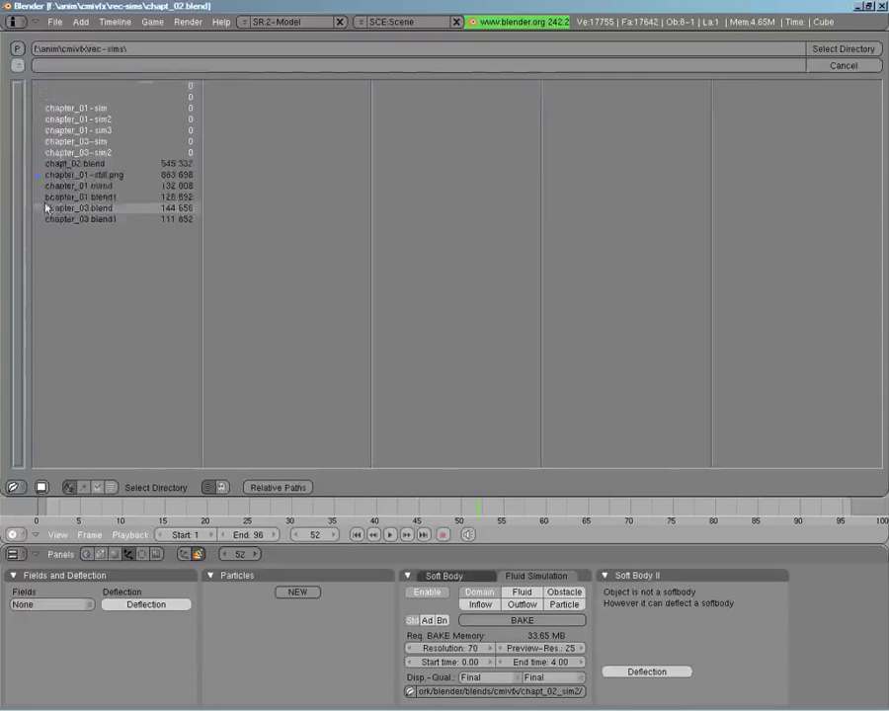
left_click(138, 51)
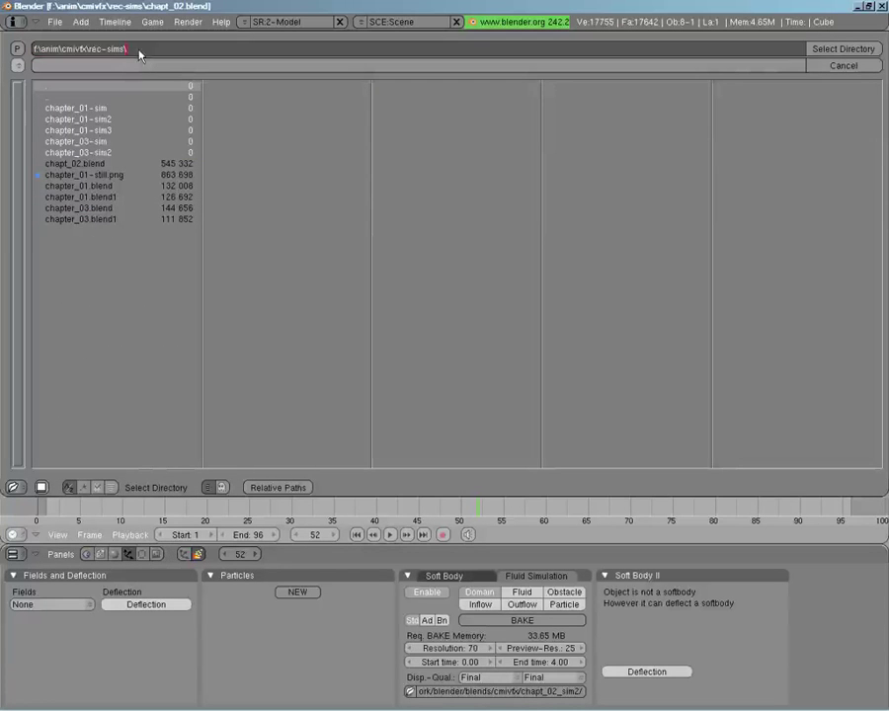
type("chapter_")
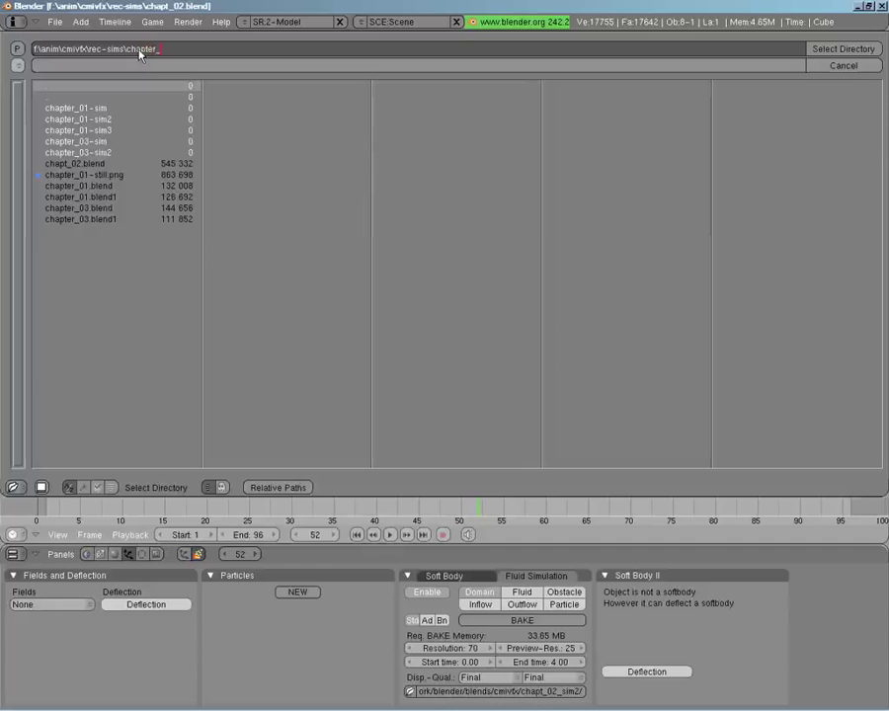
type("02-sim")
key("Return")
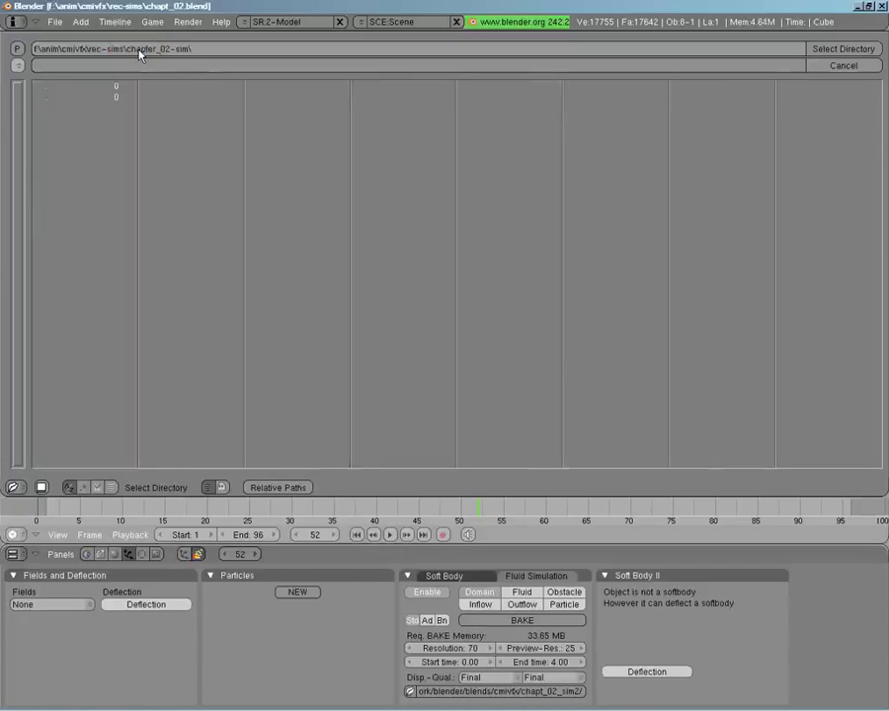
left_click(826, 49)
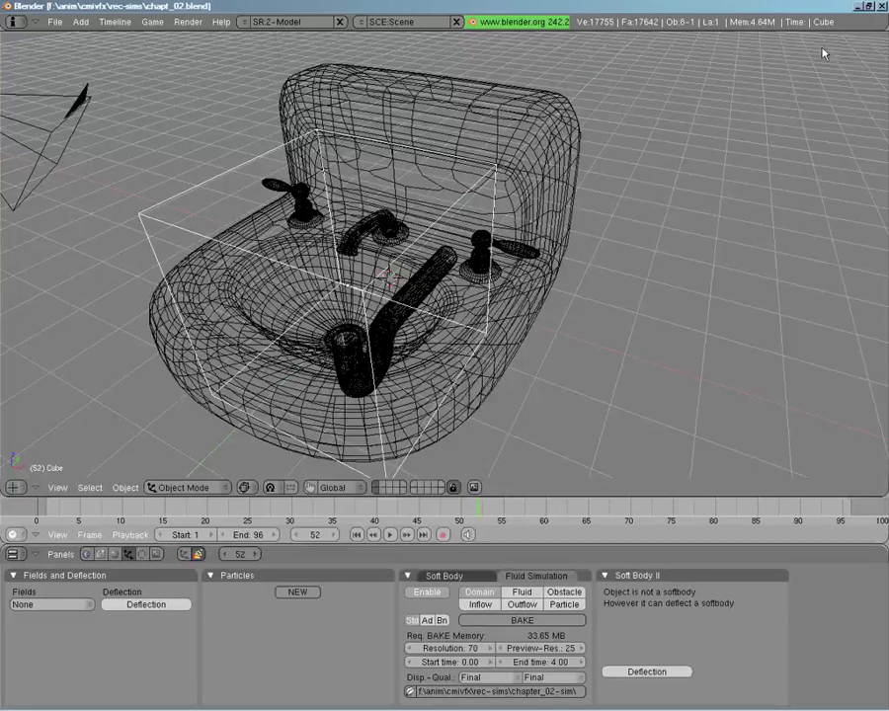
Examine the fluid domain's advanced settings, such as gravity and viscosity, and its boundary and particle settings.
left_click(496, 595)
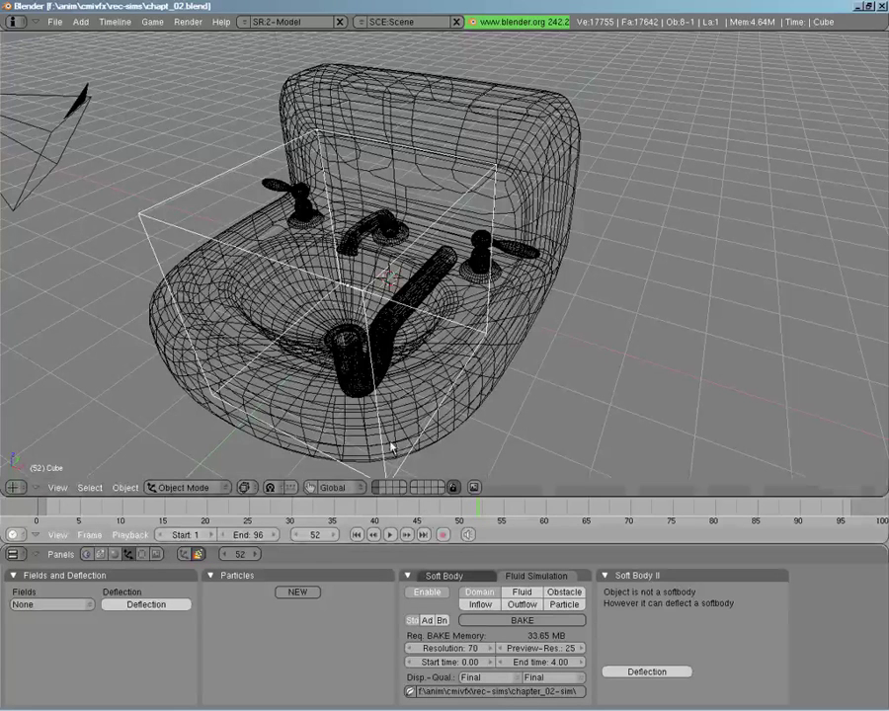
left_click(426, 621)
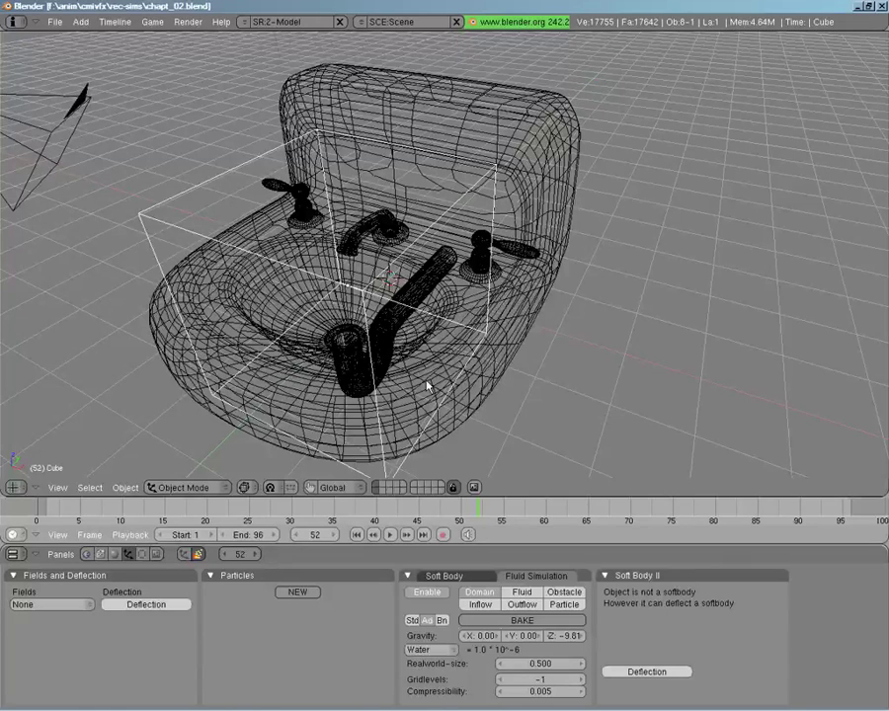
left_click(442, 620)
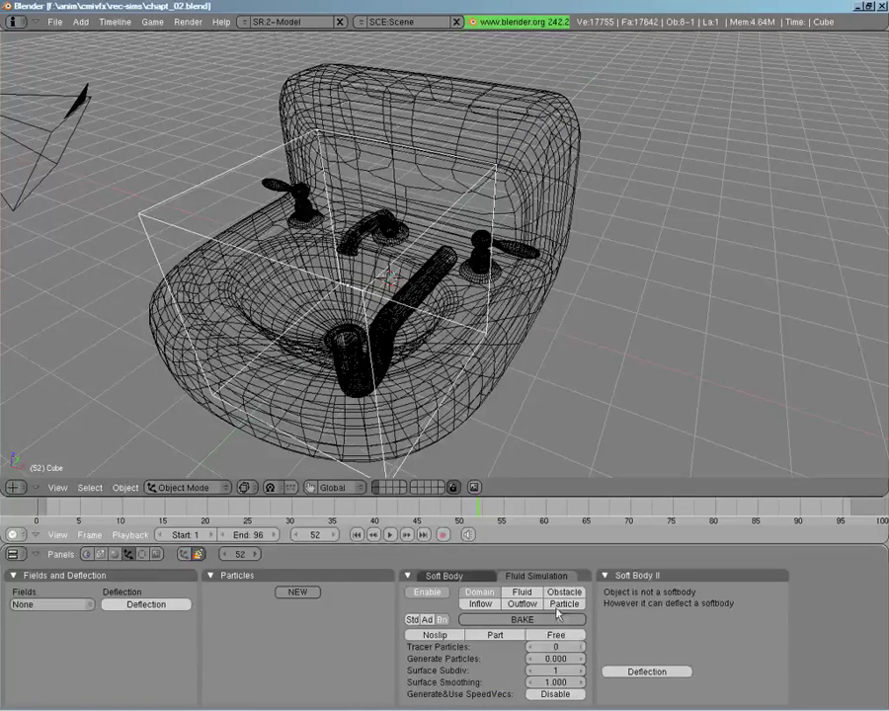
Open the domain cube's material settings and preview its green material on the monkey head.
left_click(531, 671)
middle_click_drag(559, 312, 480, 342)
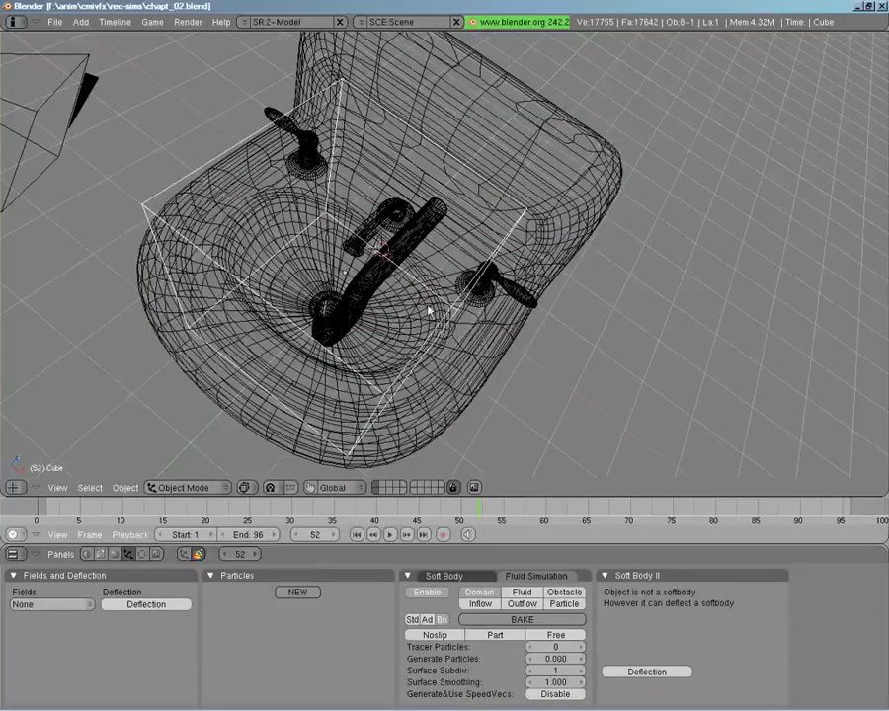
left_click(115, 554)
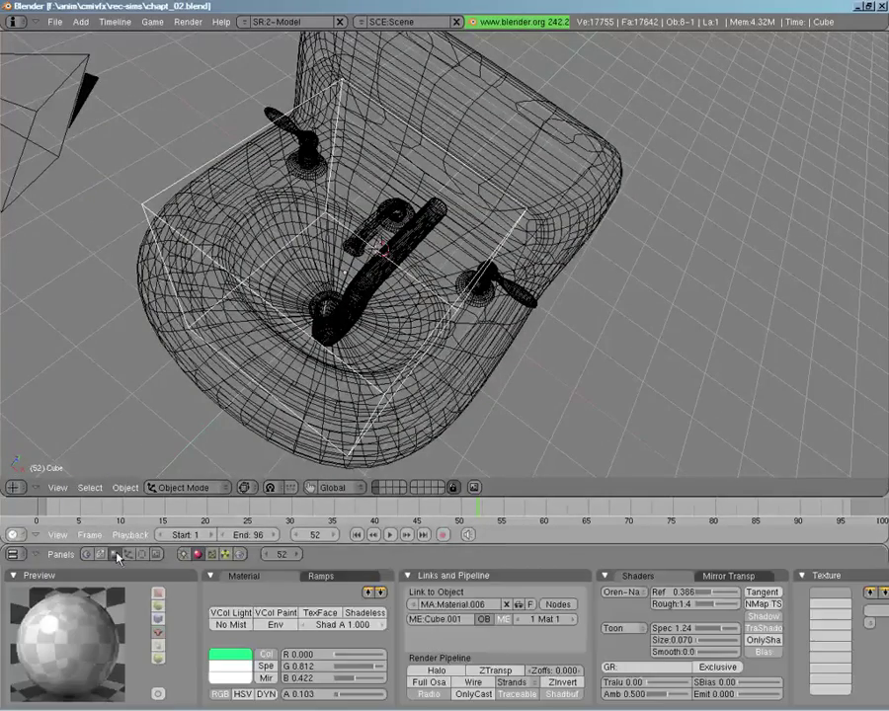
middle_click_drag(352, 372, 198, 387)
left_click(159, 634)
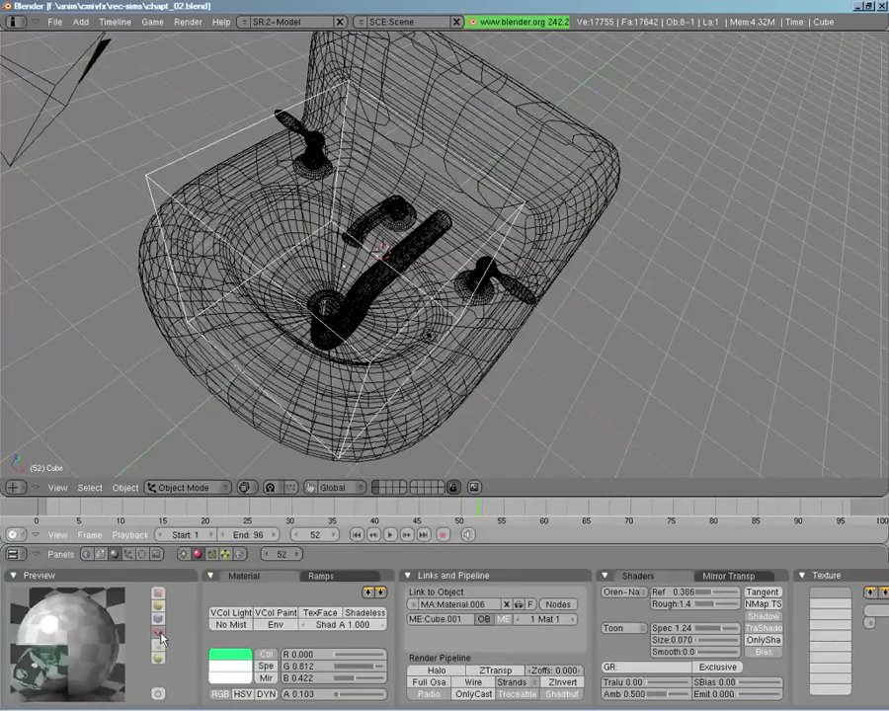
middle_click_drag(379, 388, 615, 264)
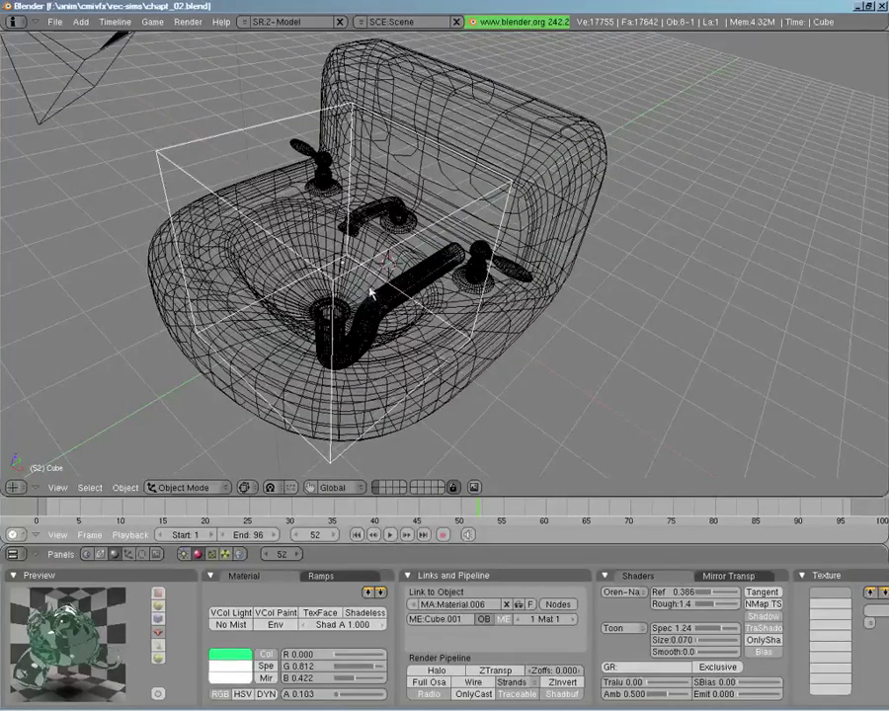
Show the second layer together with the first and select the small cube inside the base of the faucet.
left_click(384, 488, "shift")
right_click(400, 224)
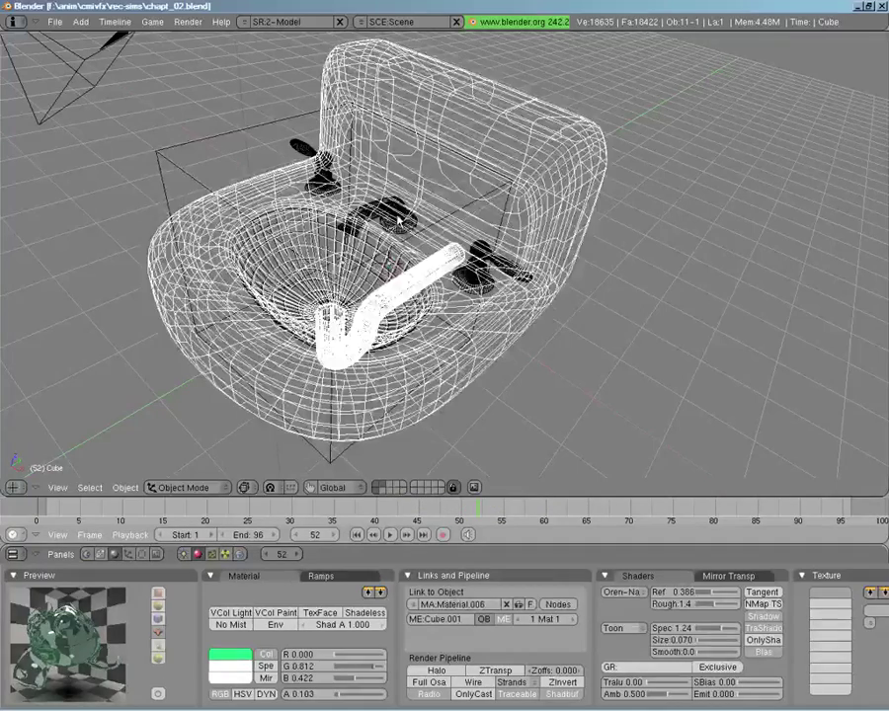
right_click(405, 225)
scroll(411, 228, "up", 6)
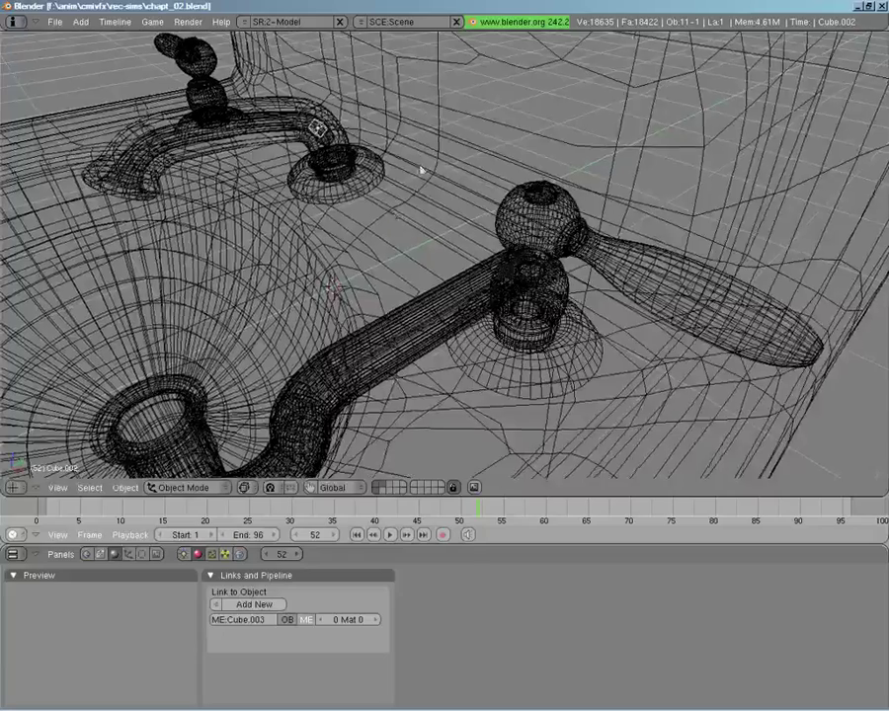
scroll(655, 341, "down", 2)
middle_click_drag(655, 341, 578, 326)
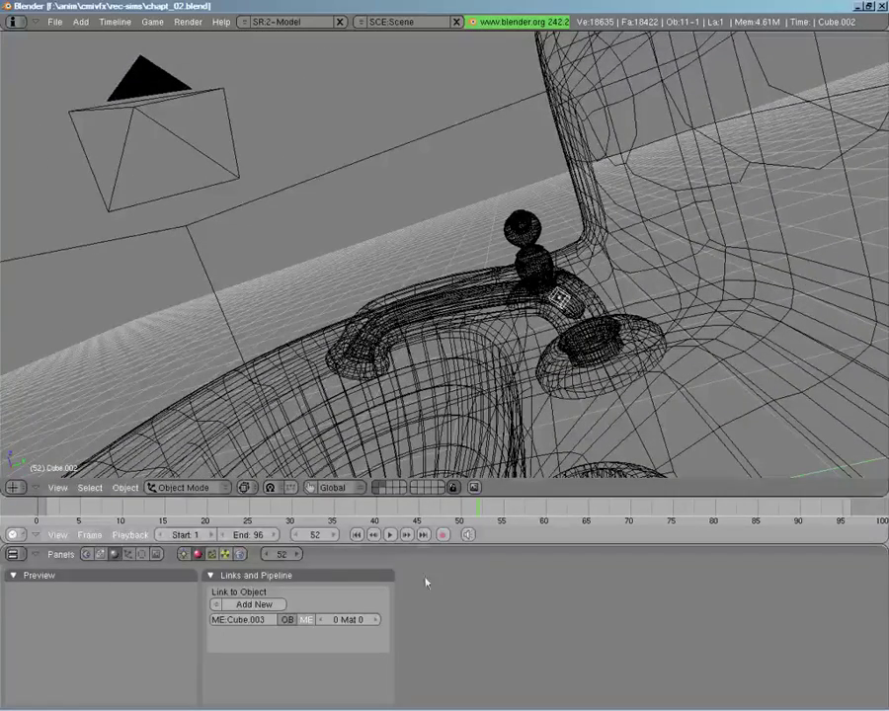
Turn on axis display for the small cube and enable it as a fluid inflow with local velocity X -5.00, Y -5.00, Z 0.00.
key("F7")
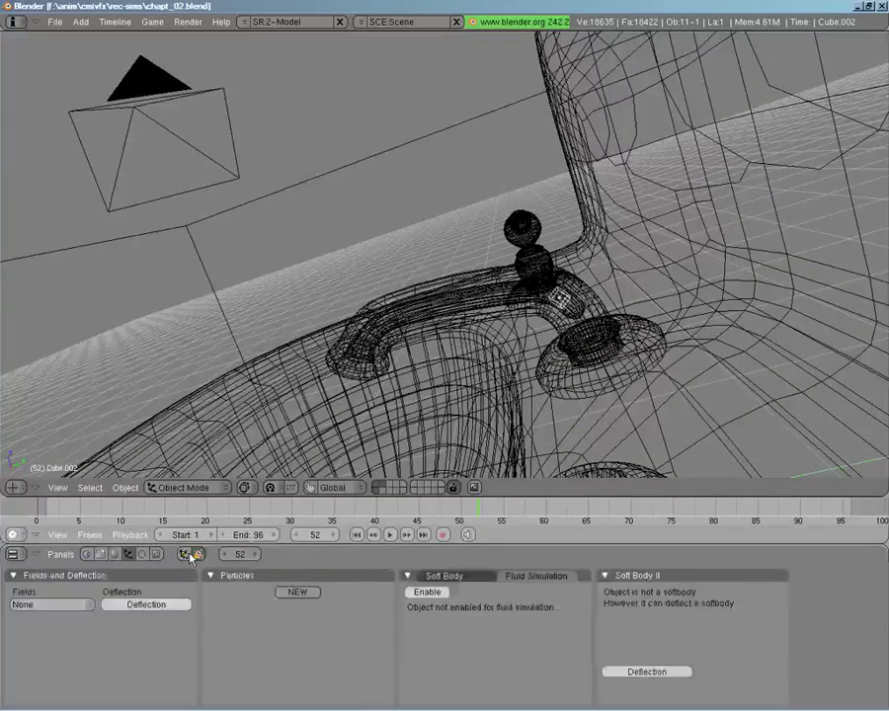
left_click(186, 557)
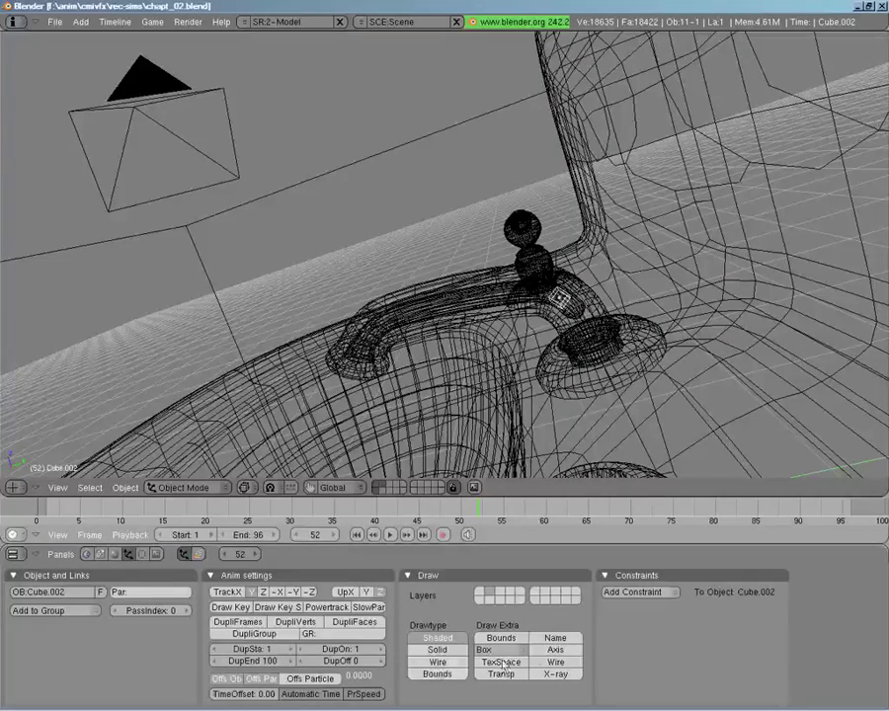
left_click(555, 651)
middle_click_drag(621, 432, 602, 358)
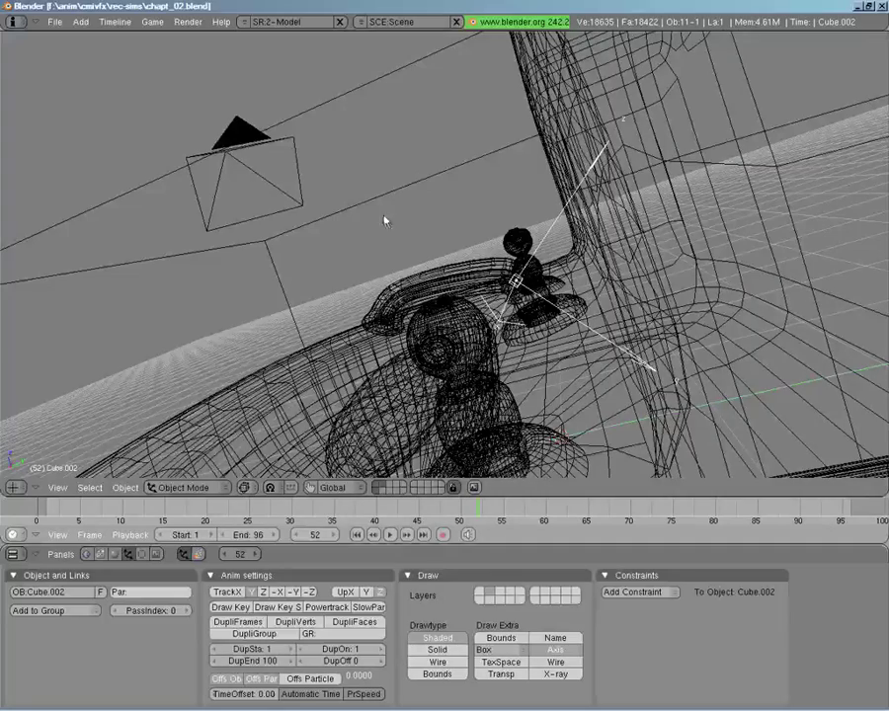
middle_click_drag(596, 304, 276, 257)
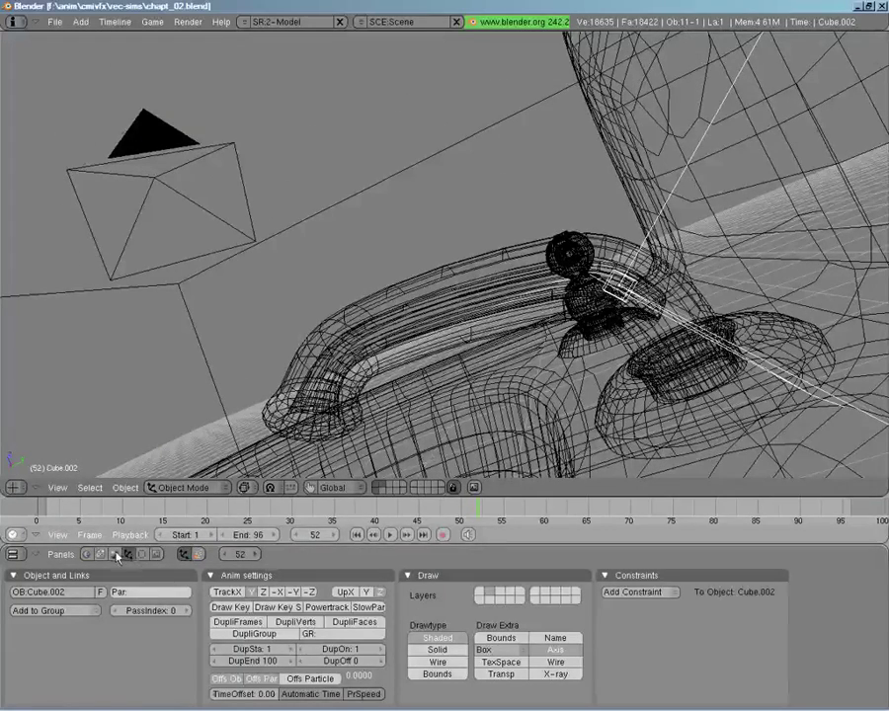
left_click(197, 555)
left_click(440, 596)
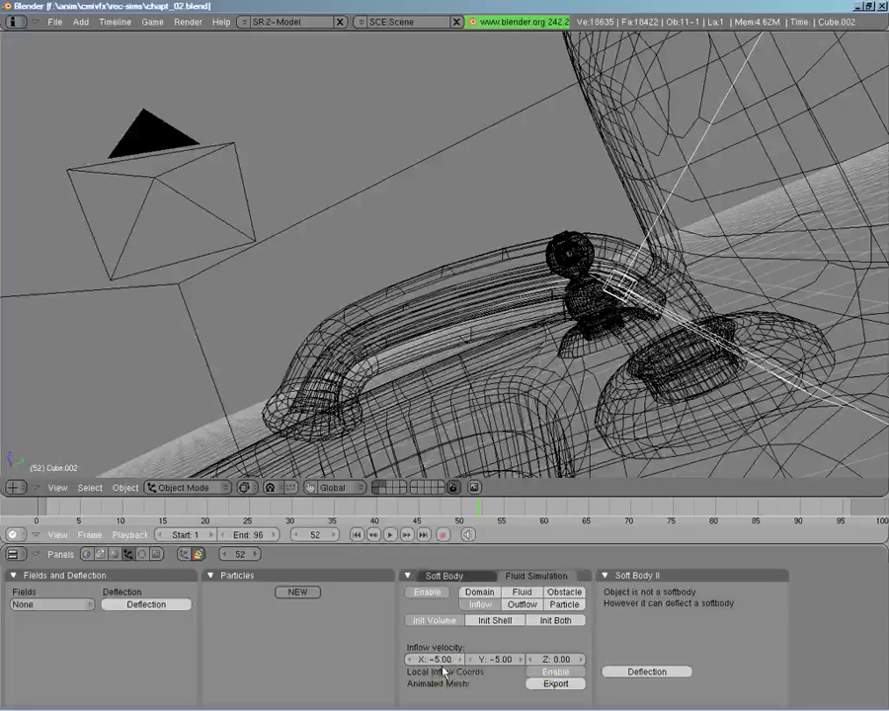
Examine from several angles how the inflow cube's local axes are oriented relative to the faucet spout.
middle_click_drag(641, 340, 609, 451)
middle_click_drag(508, 425, 501, 342)
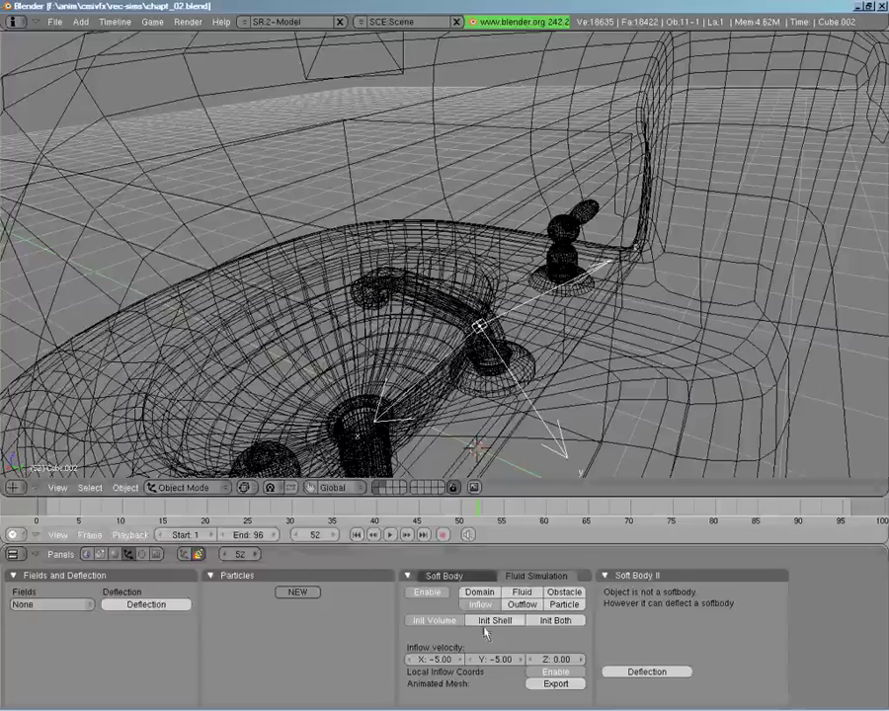
middle_click_drag(573, 415, 468, 433)
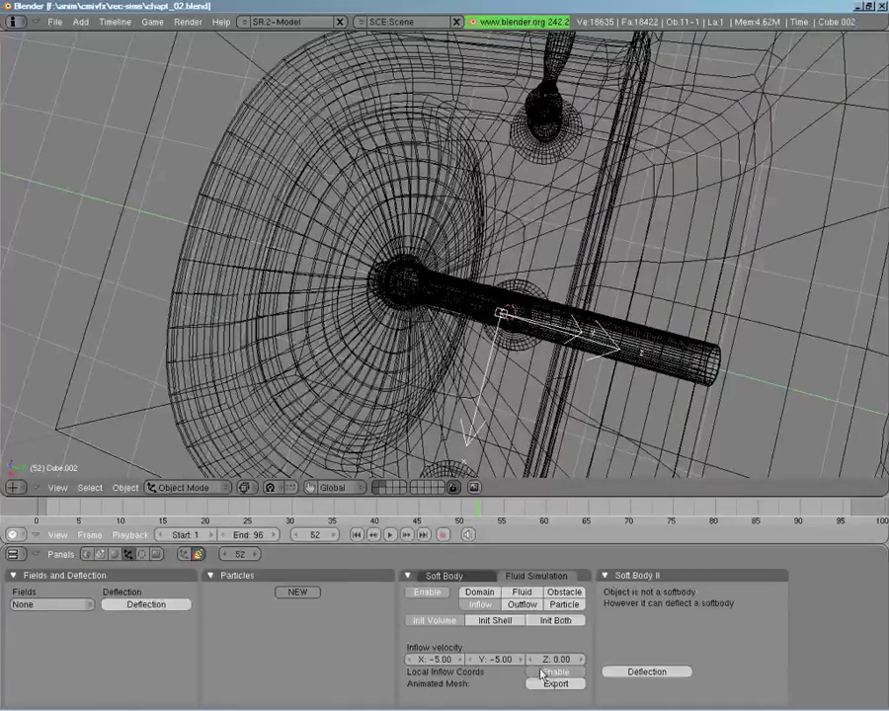
middle_click_drag(485, 369, 549, 316)
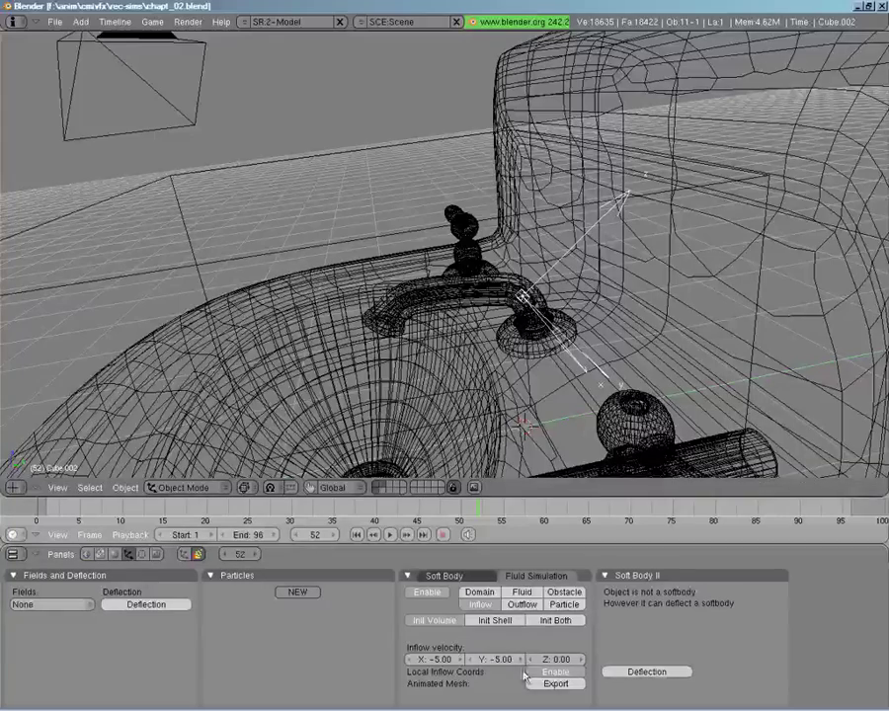
middle_click_drag(544, 388, 542, 334)
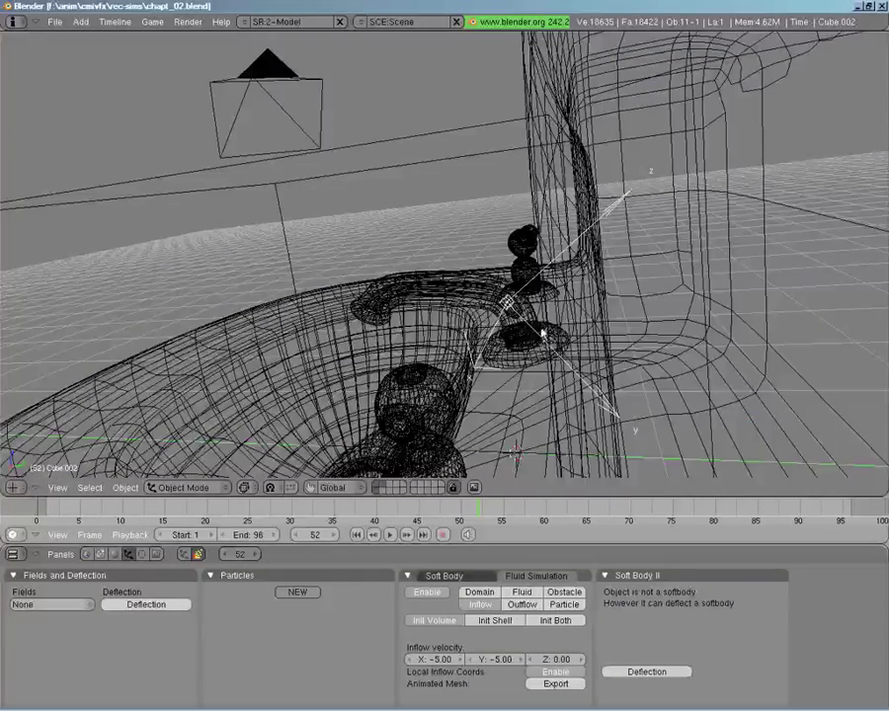
middle_click_drag(483, 357, 439, 309)
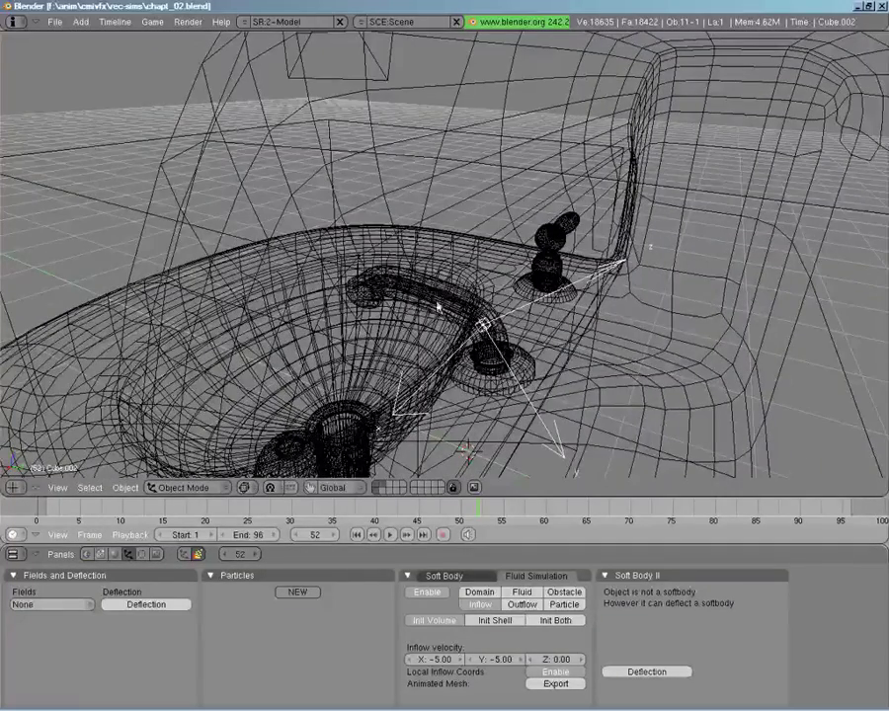
middle_click_drag(349, 323, 518, 294)
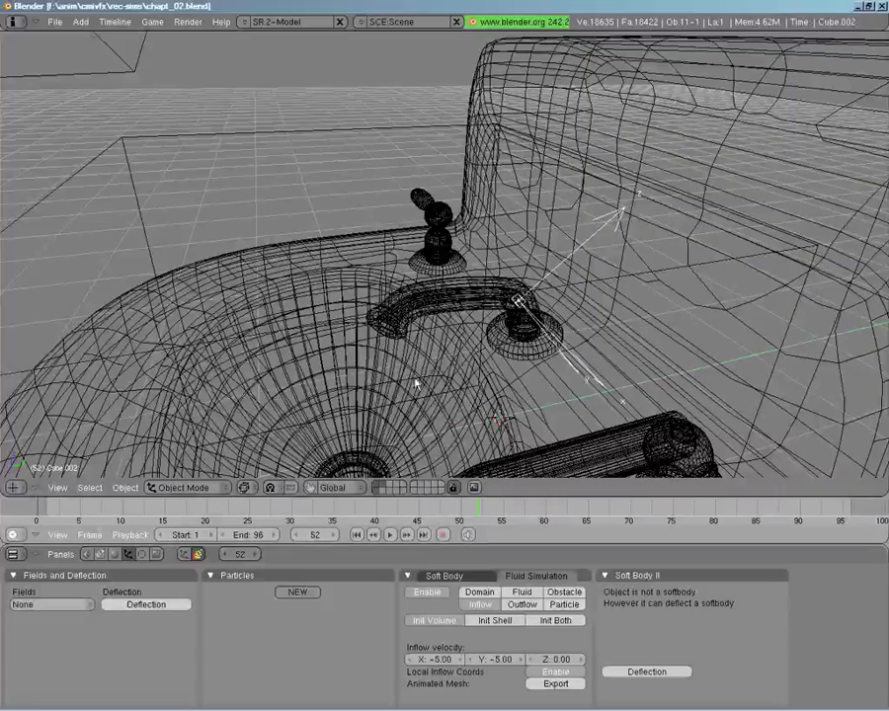
Try to bake the domain cube's fluid simulation from its standard settings, with the second layer hidden and the view shaded.
right_click(186, 140)
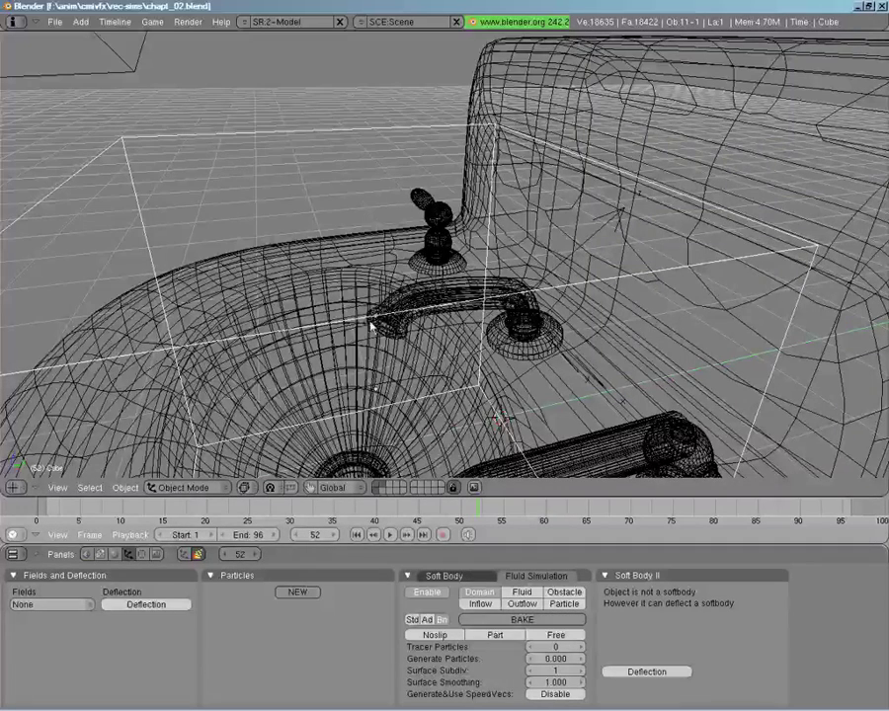
left_click(383, 486)
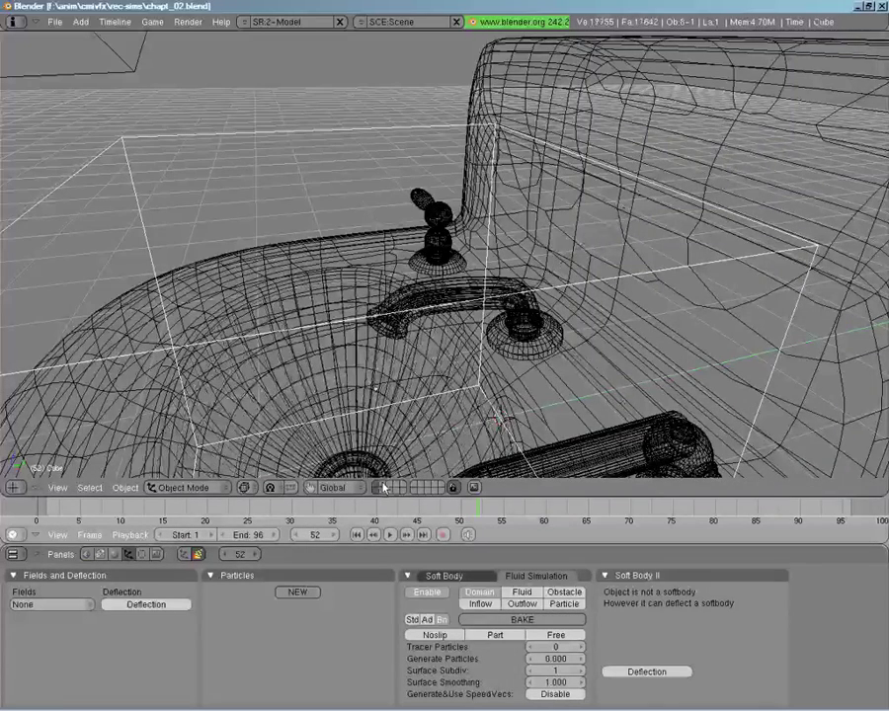
middle_click_drag(455, 388, 483, 177)
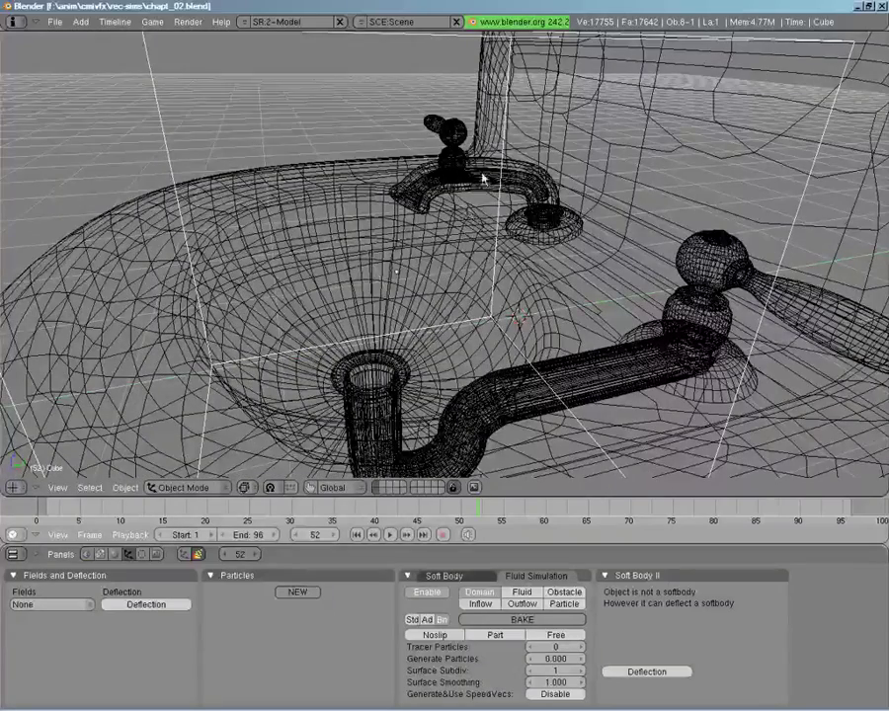
key("z")
middle_click_drag(437, 211, 518, 258)
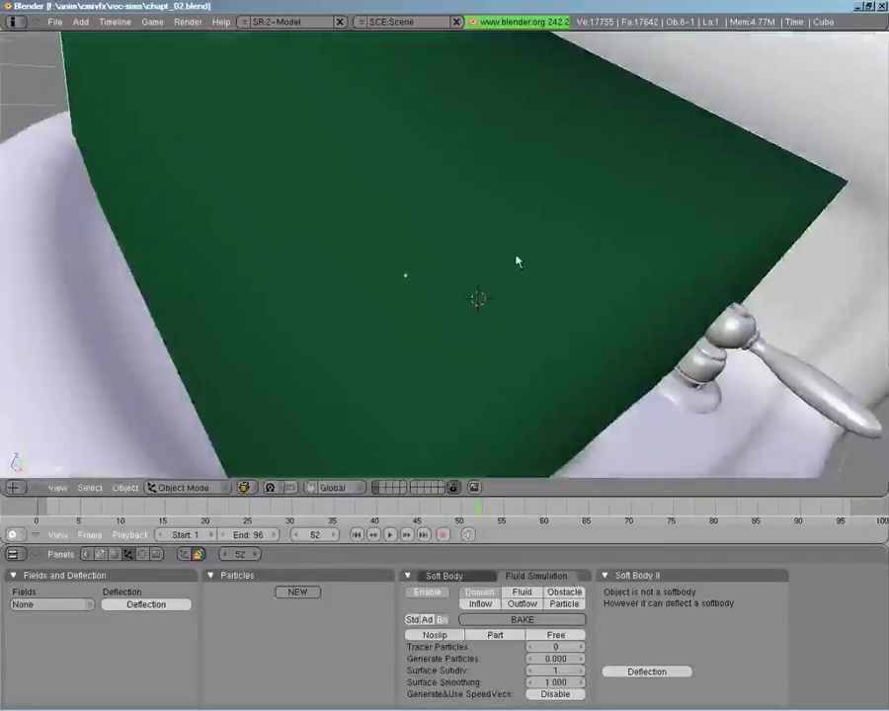
left_click(412, 619)
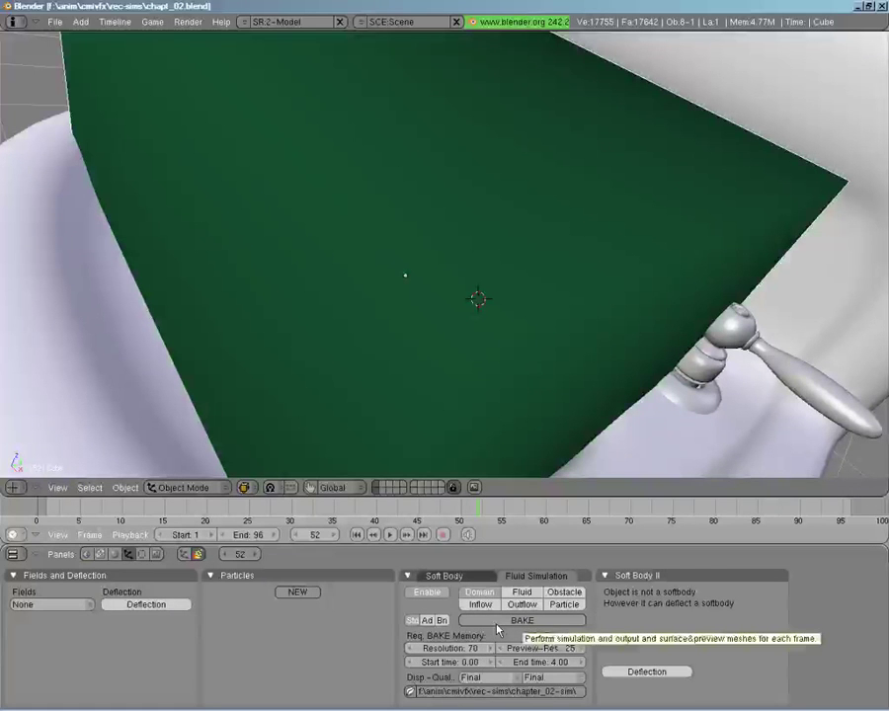
left_click(497, 623)
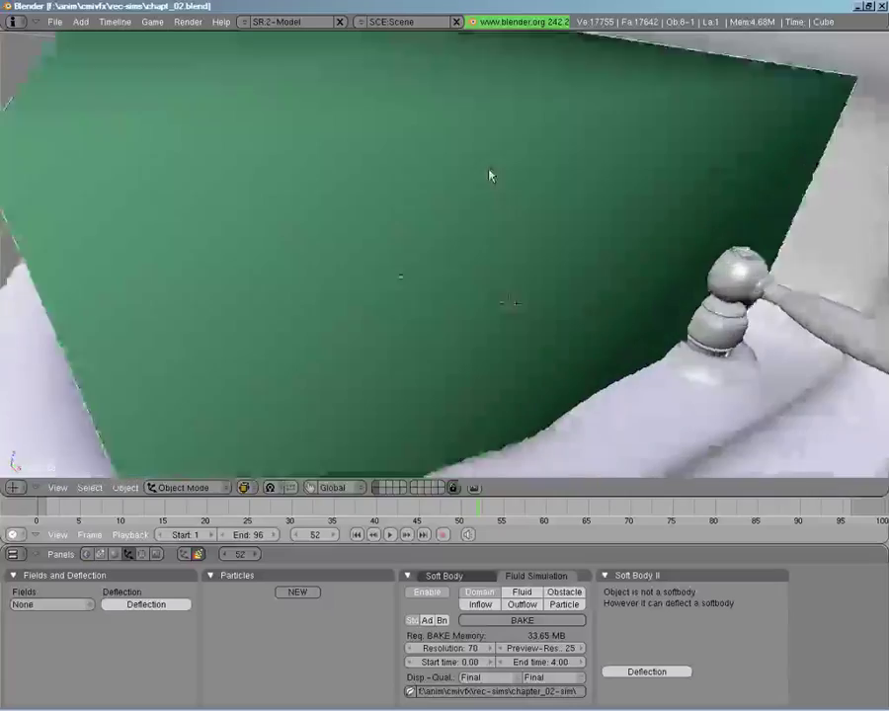
Return to wireframe, show the second layer again and select the small inflow cube to check its fluid settings.
scroll(473, 165, "down", 3)
key("z")
middle_click_drag(472, 165, 539, 219)
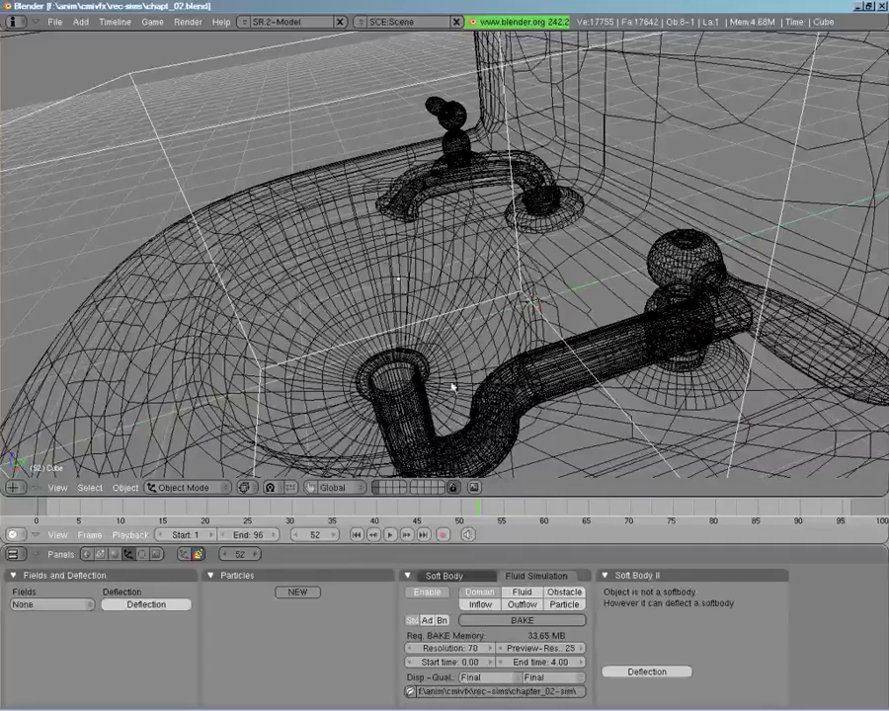
key("shift+2")
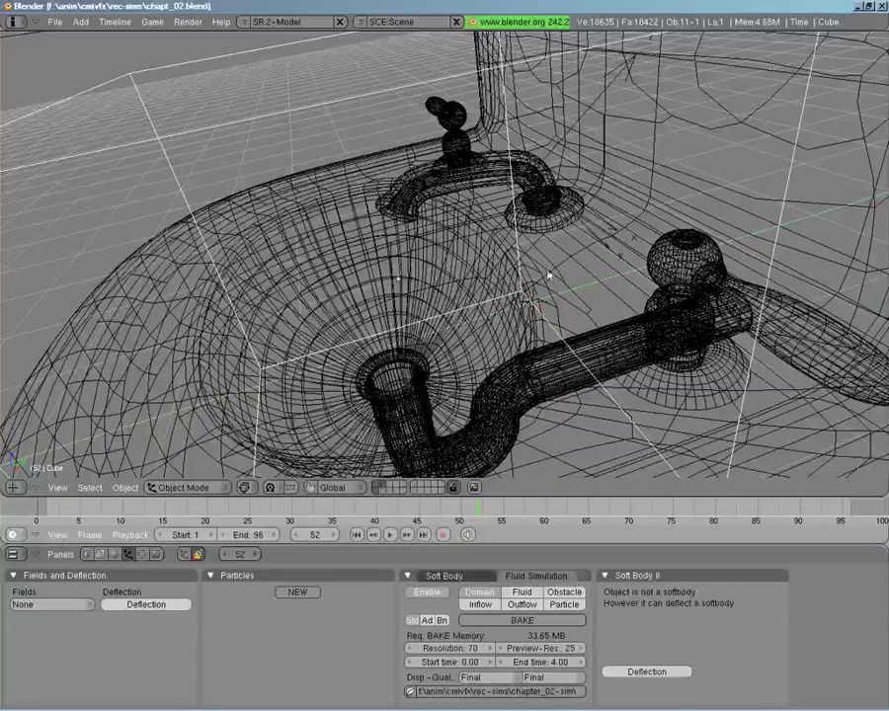
middle_click_drag(539, 190, 576, 203)
right_click(570, 197)
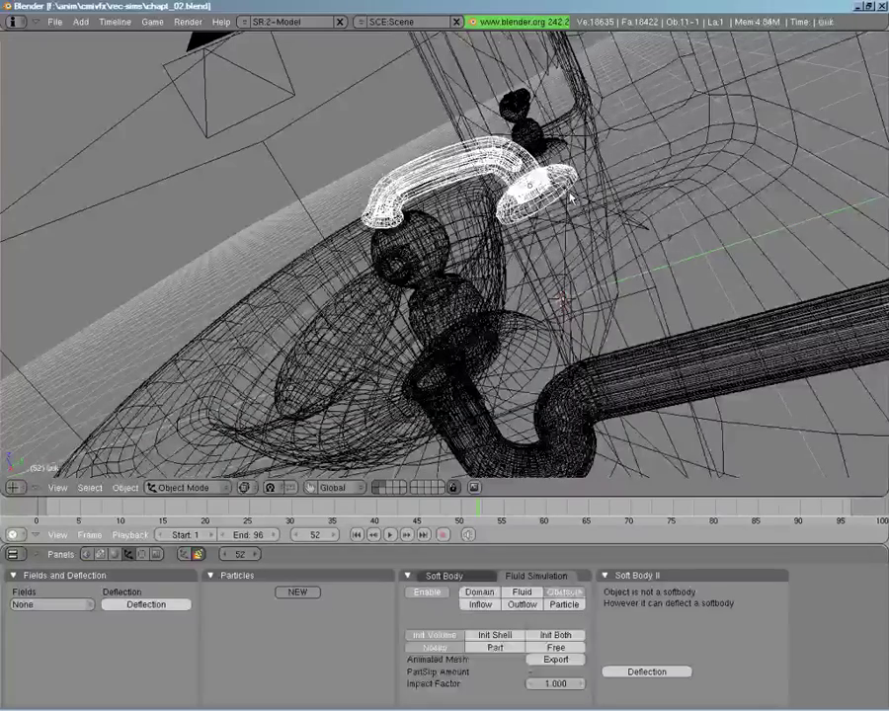
right_click(640, 228)
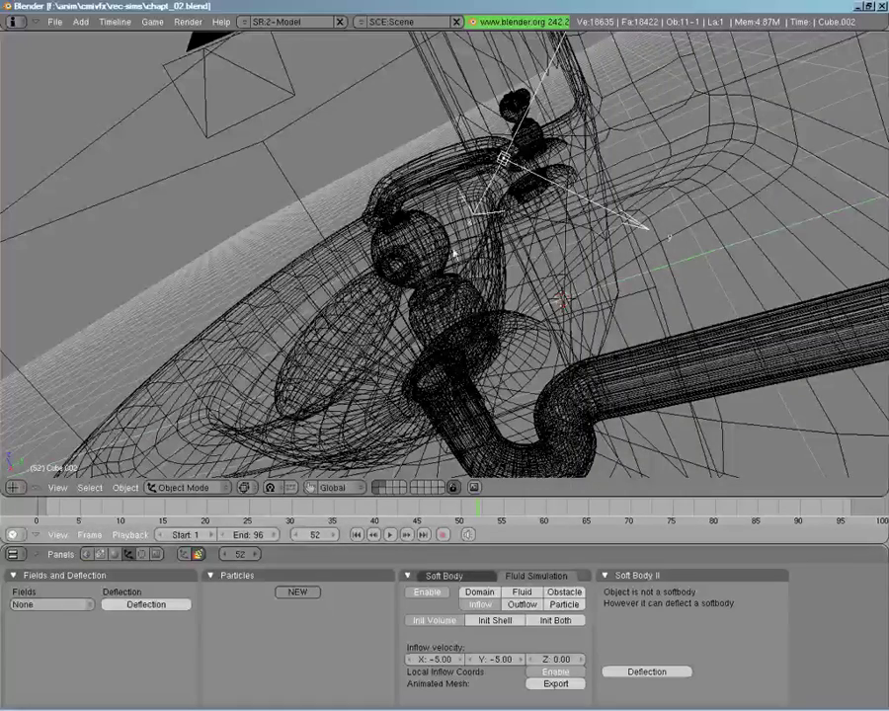
Hide the second layer again and bake the fluid simulation for the domain cube in wireframe view.
key("Home")
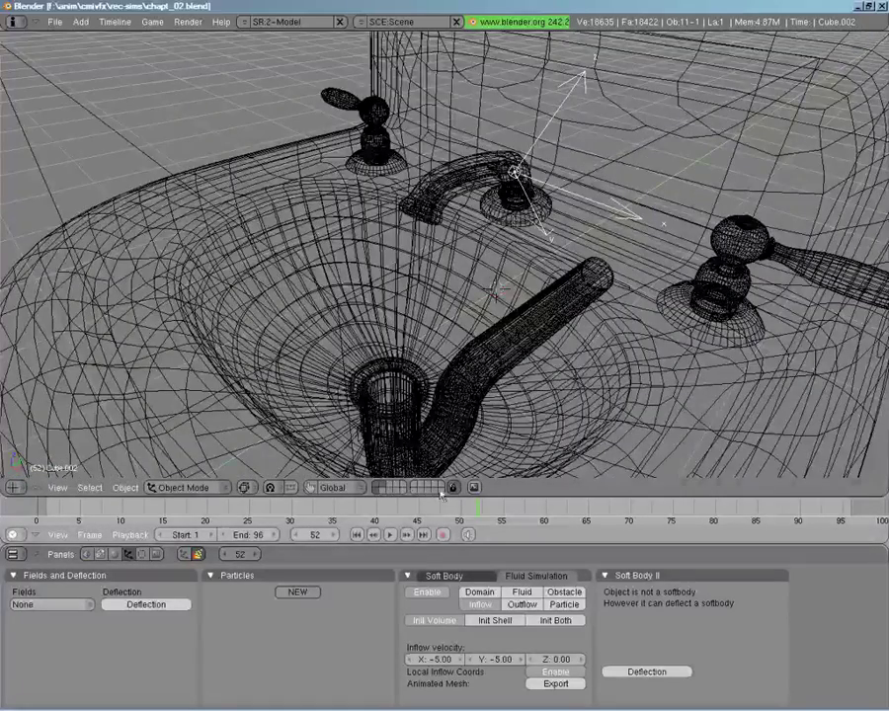
left_click(383, 488)
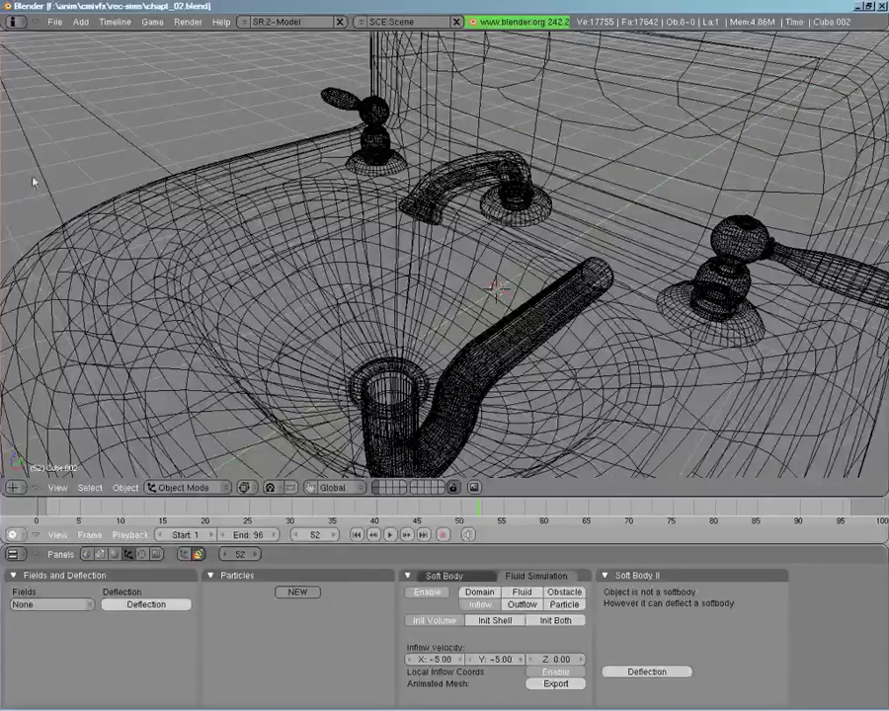
right_click(22, 128)
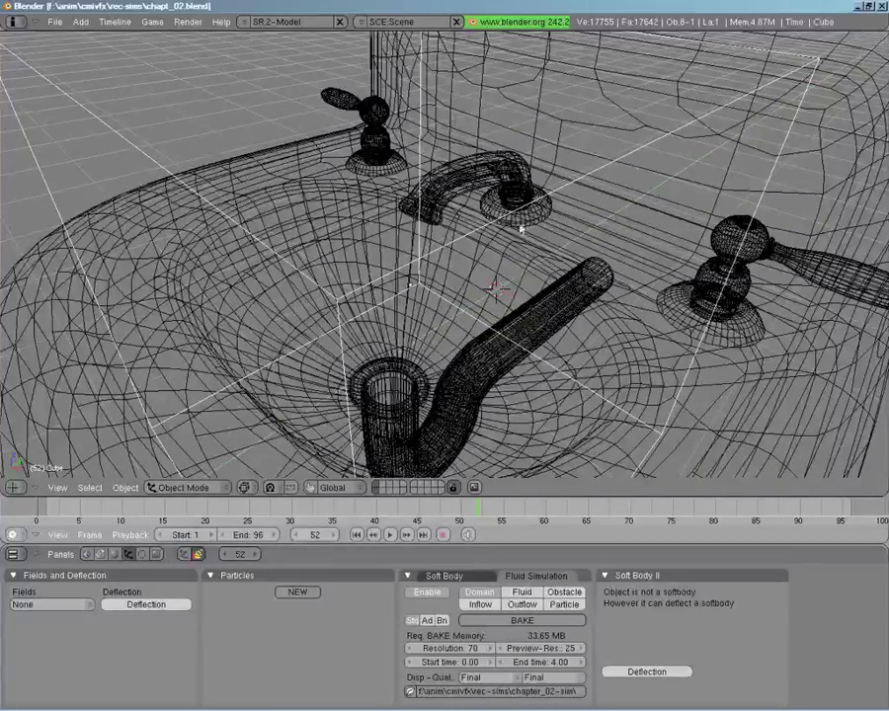
middle_click_drag(520, 225, 484, 173)
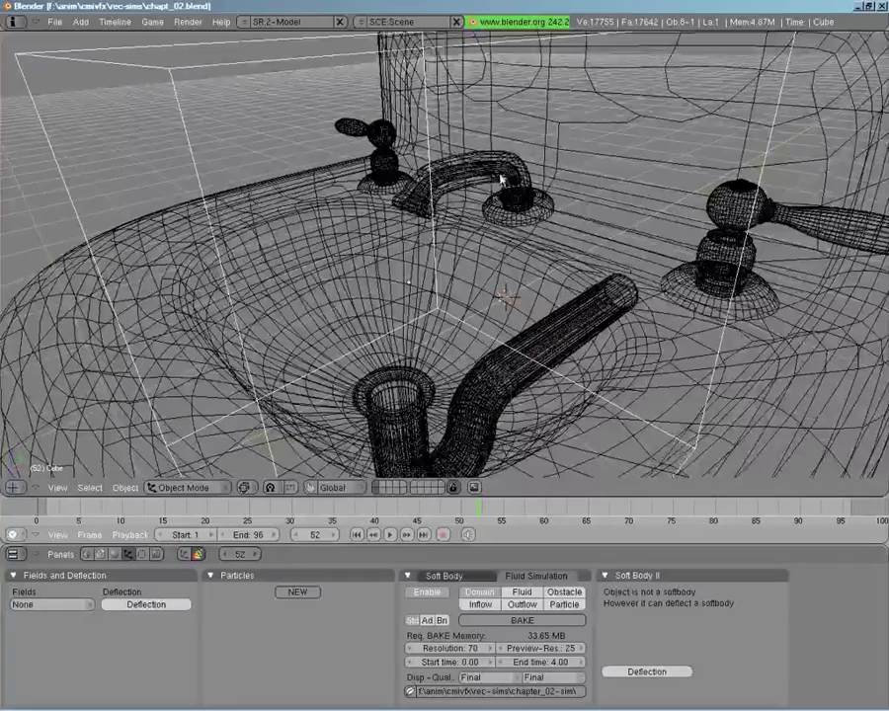
left_click(515, 620)
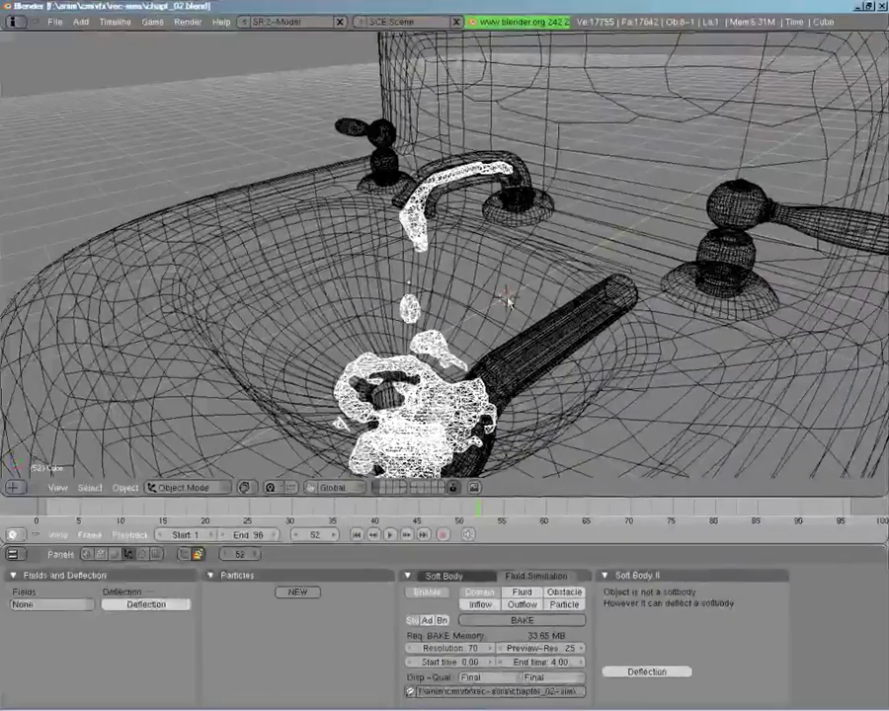
Inspect the baked fluid in shaded view around the faucet and drain, and select the drain object to check its settings.
middle_click_drag(508, 301, 288, 225)
mouse_move(408, 317)
middle_mouse_down()
mouse_move(413, 341)
mouse_move(420, 316)
mouse_move(392, 286)
mouse_move(348, 419)
mouse_move(441, 409)
middle_mouse_up()
key("z")
scroll(440, 409, "up", 5)
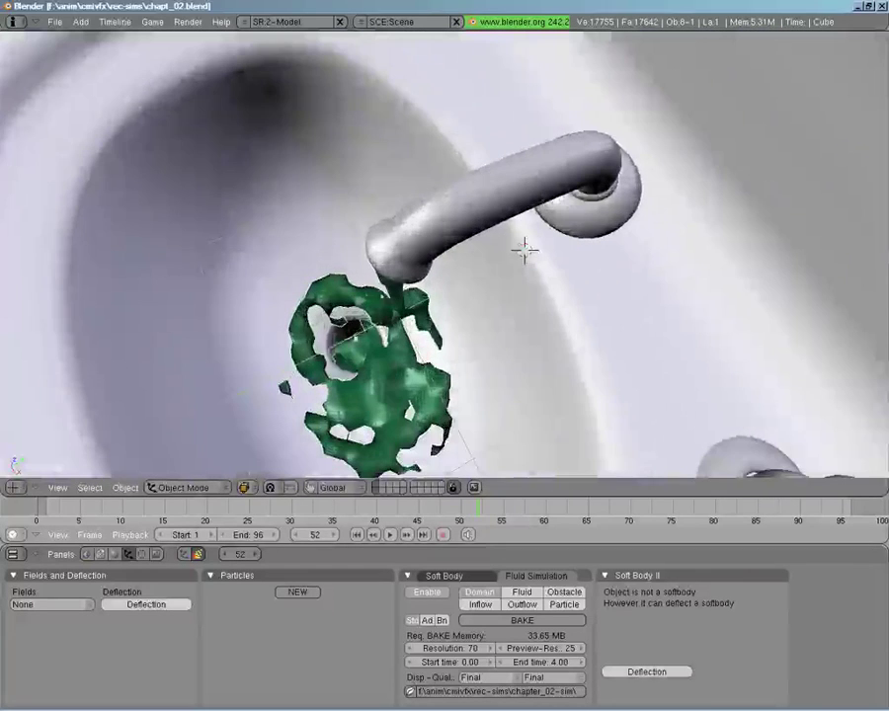
right_click(236, 239)
middle_click_drag(236, 239, 427, 409)
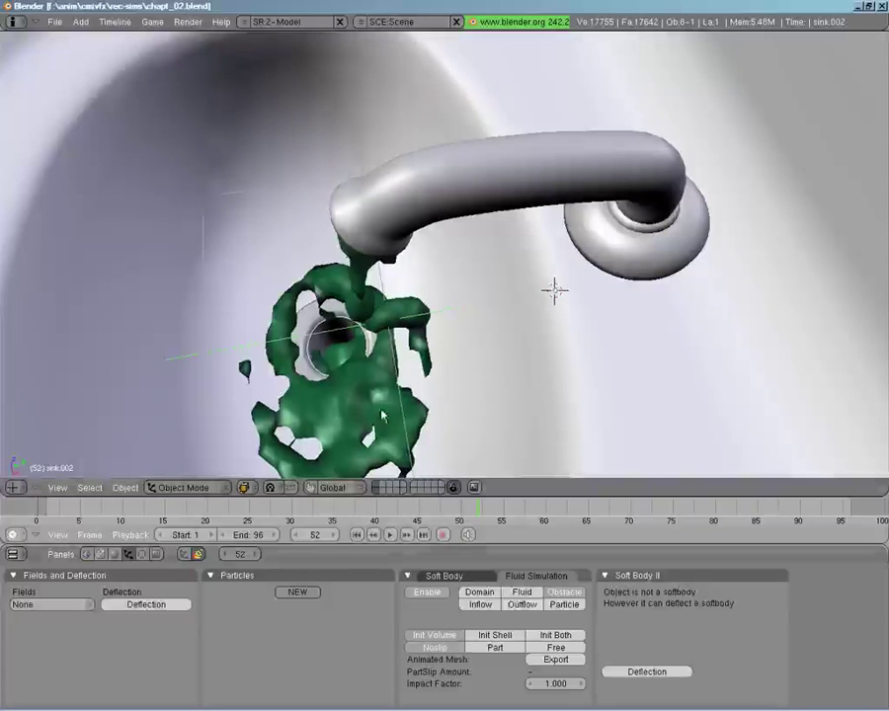
Inspect the baked fluid around the faucet and drain from several angles, and select the drain and sink objects to check their fluid settings.
middle_click_drag(383, 417, 371, 234)
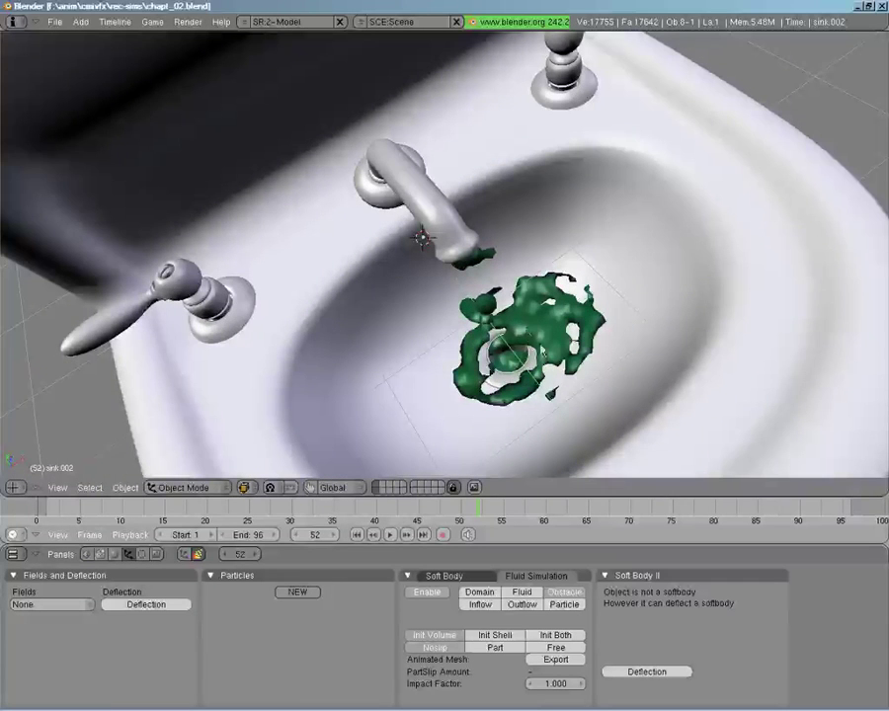
middle_click_drag(541, 351, 339, 285)
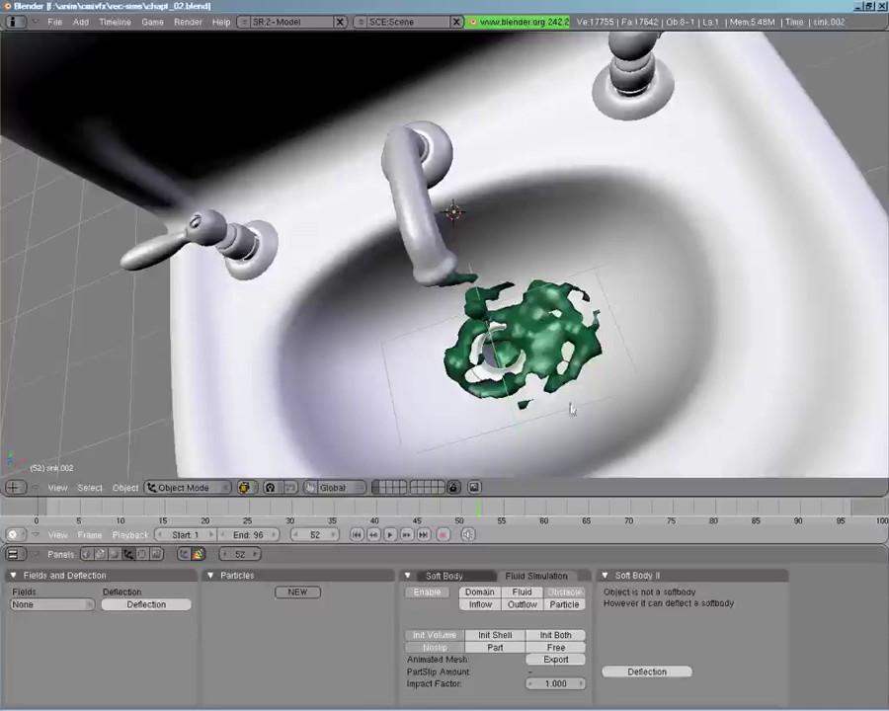
middle_click_drag(571, 409, 491, 378)
scroll(602, 404, "up", 5)
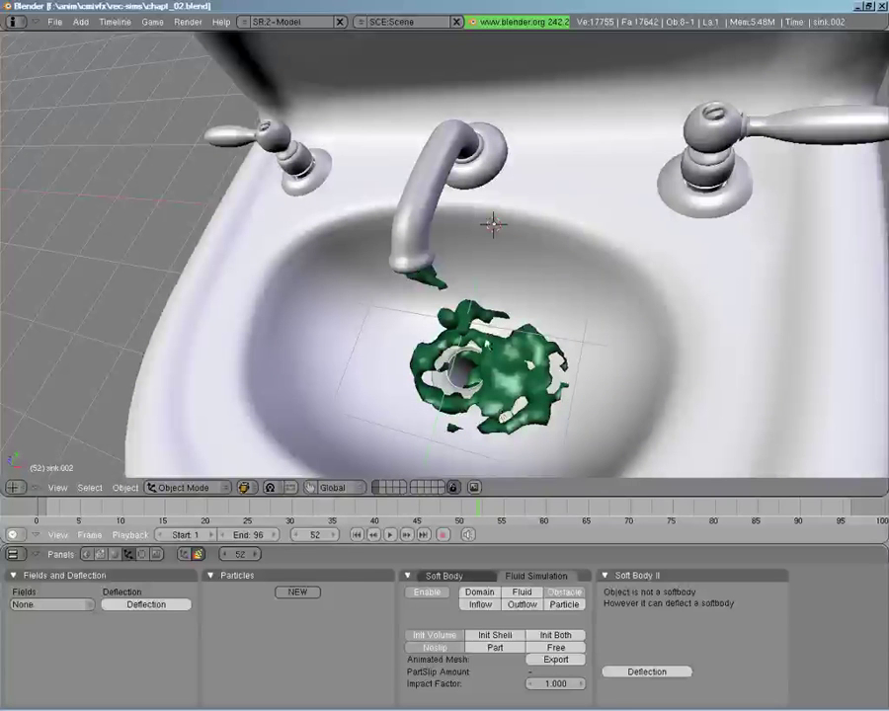
right_click(360, 365)
right_click(445, 383)
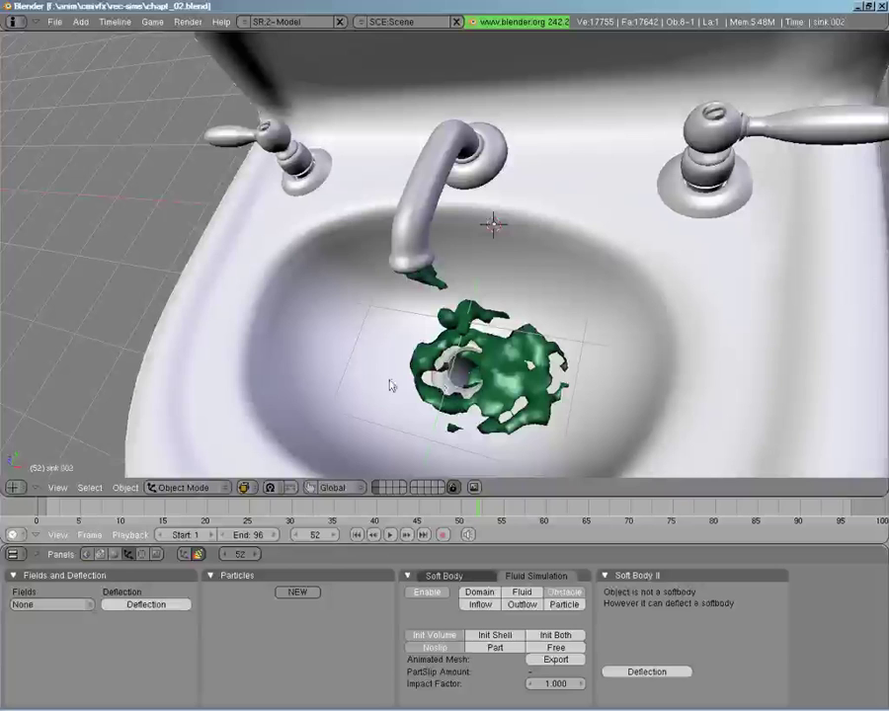
right_click(360, 378)
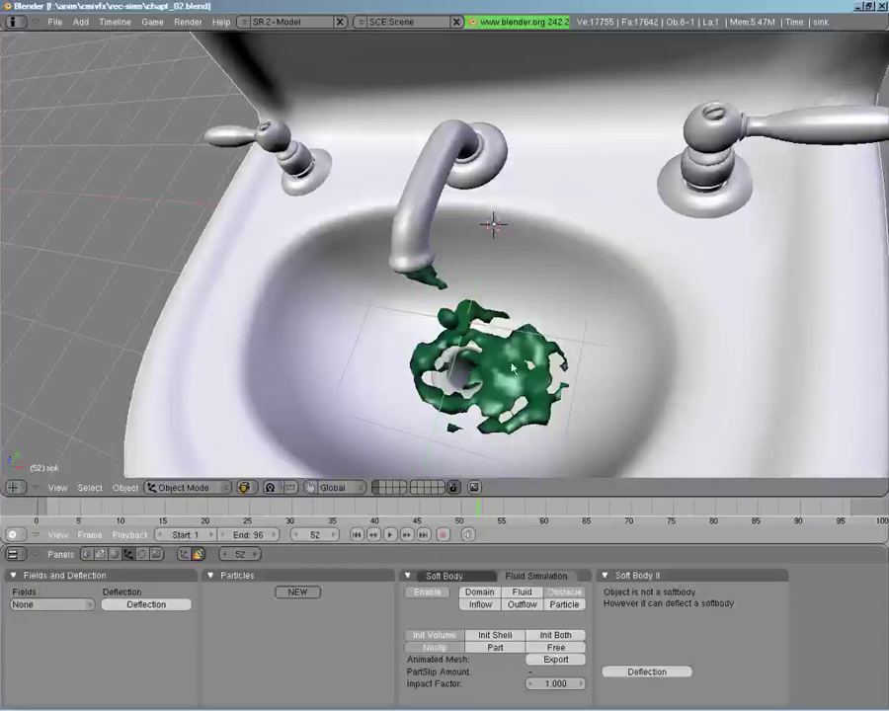
middle_click_drag(590, 372, 345, 223)
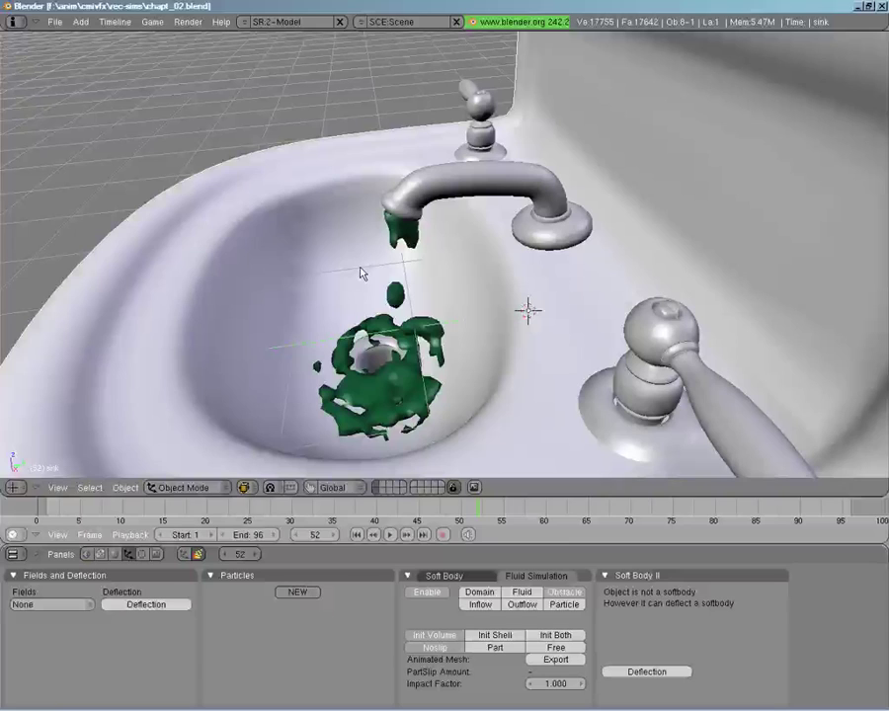
Show only the second layer in wireframe and enable the simplified sink bowl as a fluid obstacle with shell initialization.
key("z")
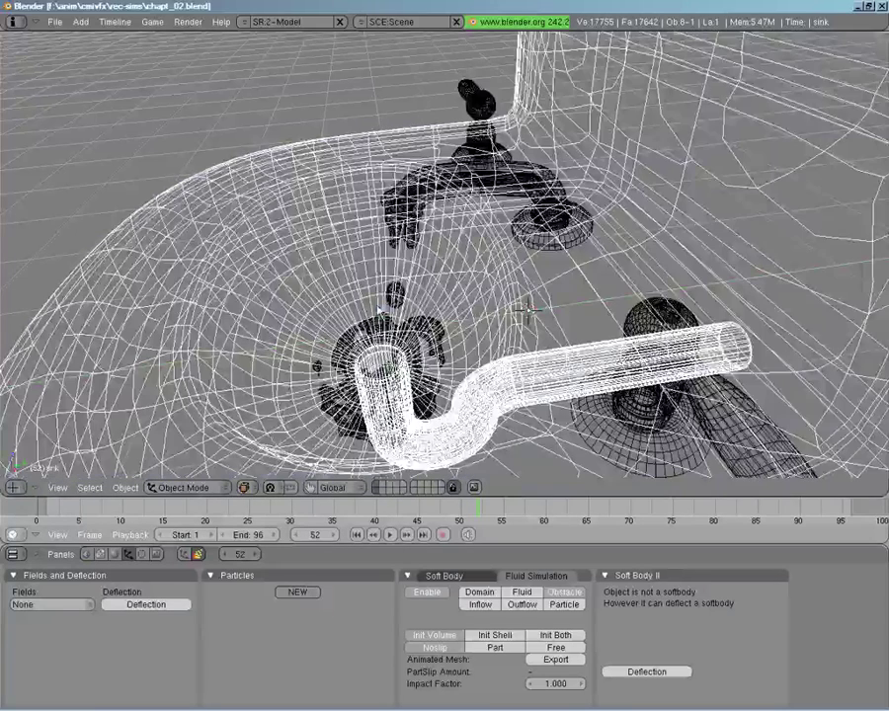
key("shift+2")
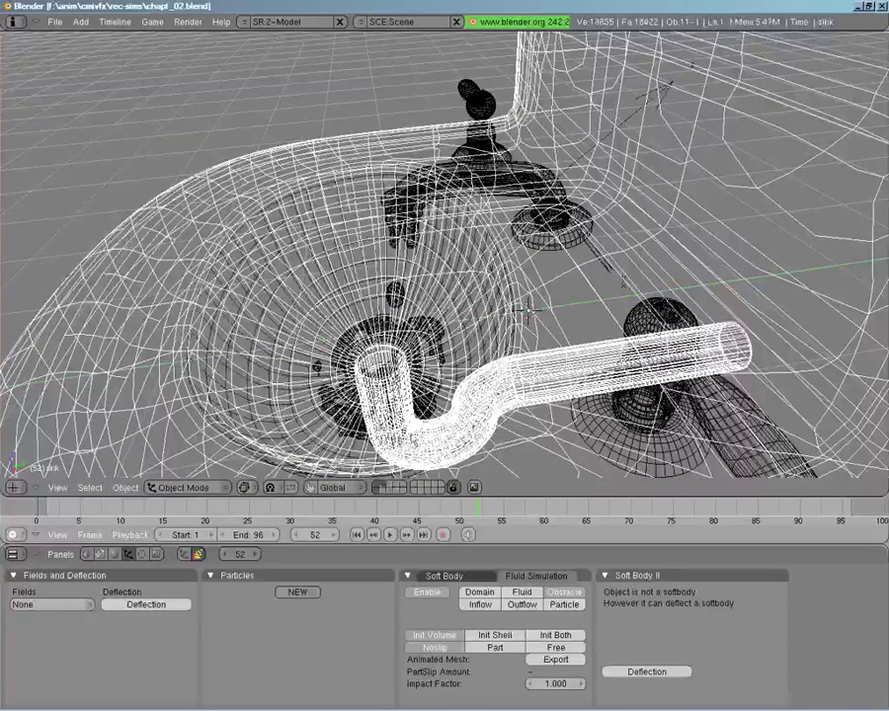
key("2")
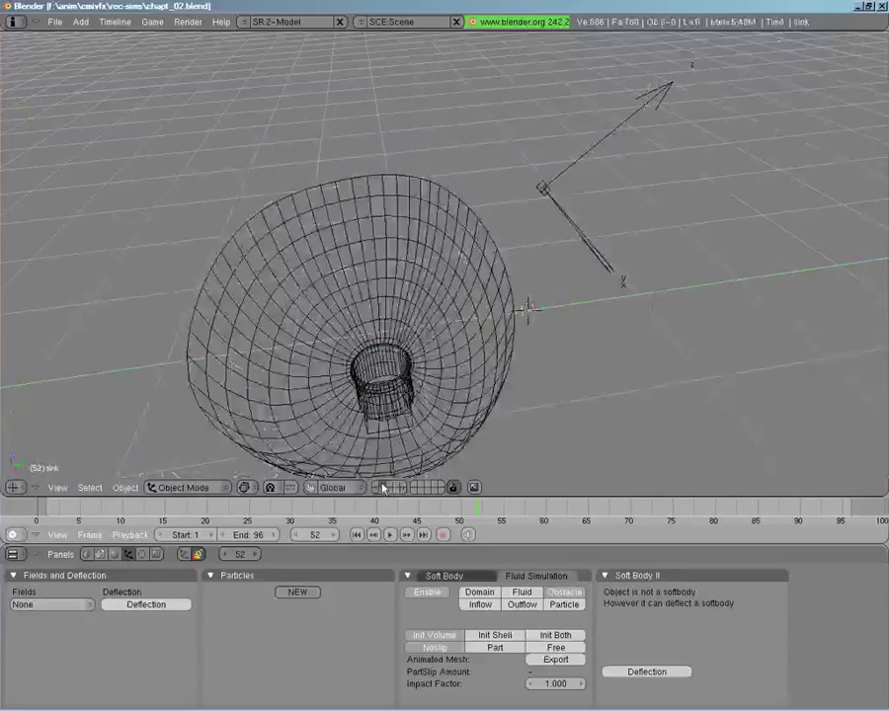
right_click(288, 252)
middle_click_drag(291, 252, 445, 311)
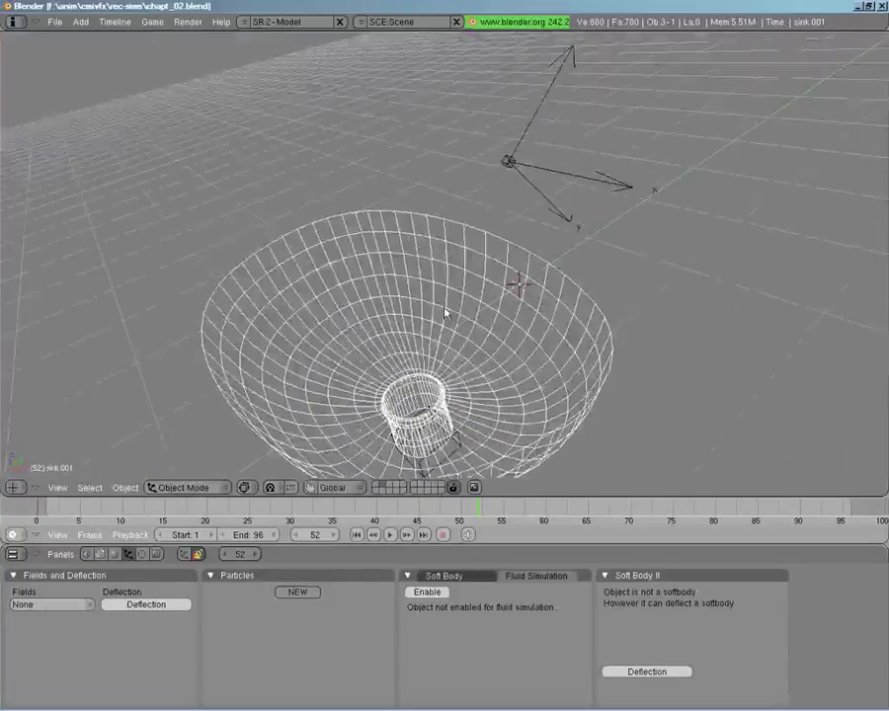
left_click(426, 591)
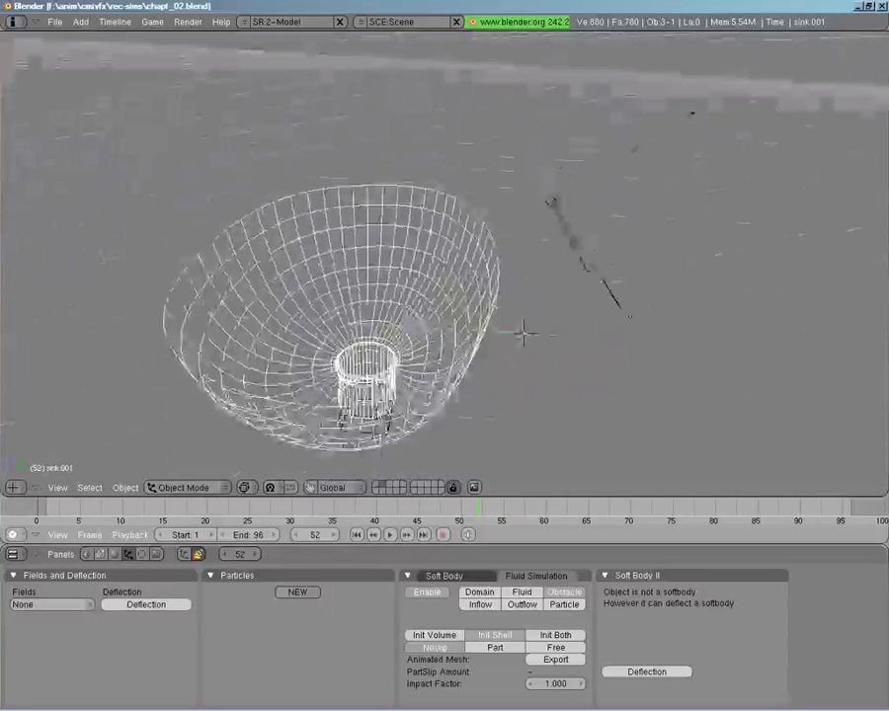
middle_click_drag(367, 420, 381, 352)
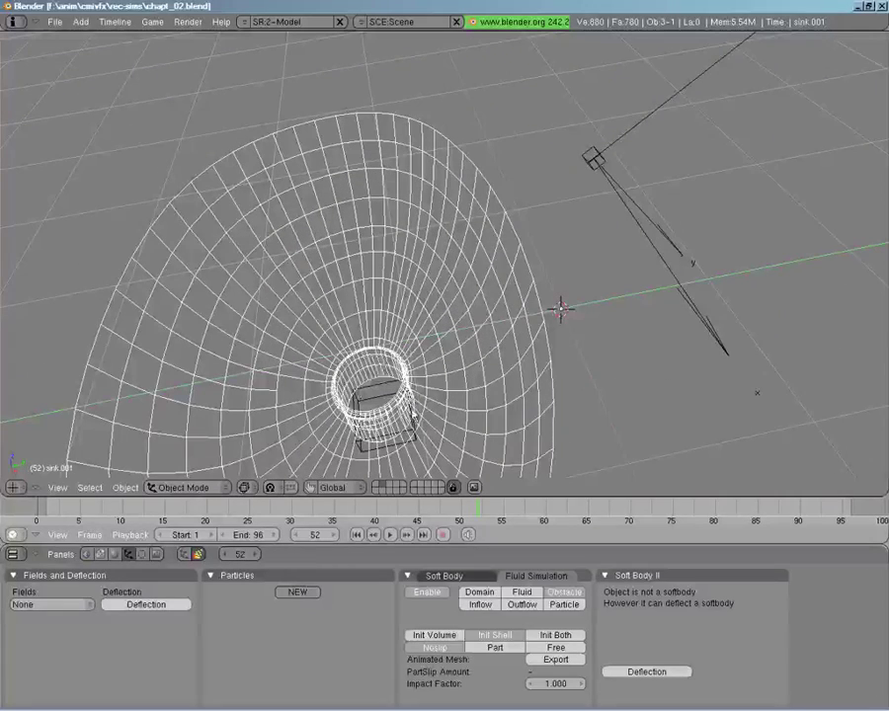
Check the simplified bowl against the full sink on the first layer, and make the box below its drain a fluid outflow.
left_click(377, 488, "shift")
middle_click_drag(395, 296, 475, 408)
scroll(434, 297, "up", 3)
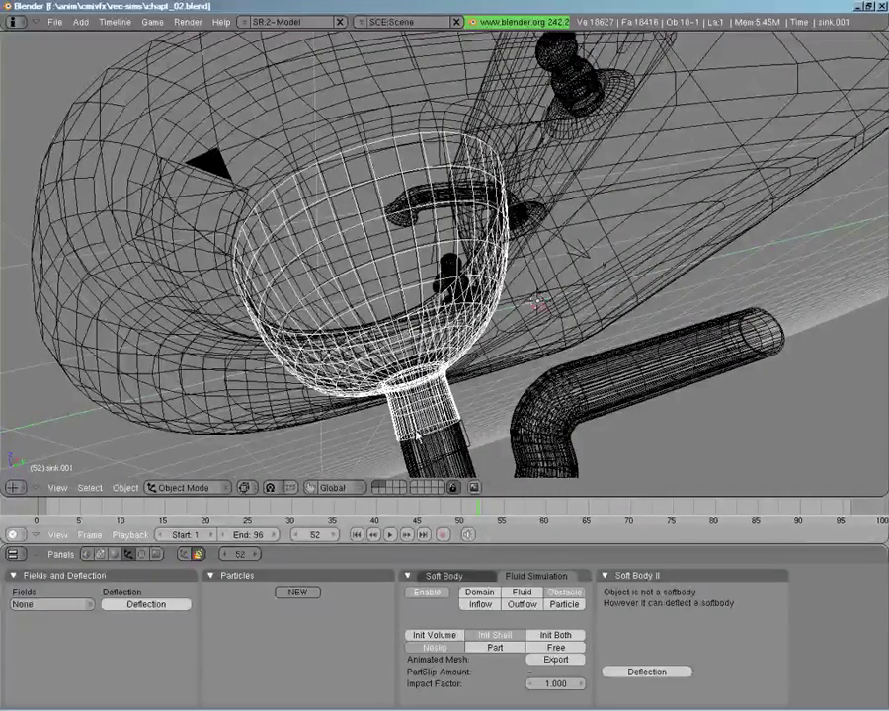
middle_click_drag(290, 269, 425, 494)
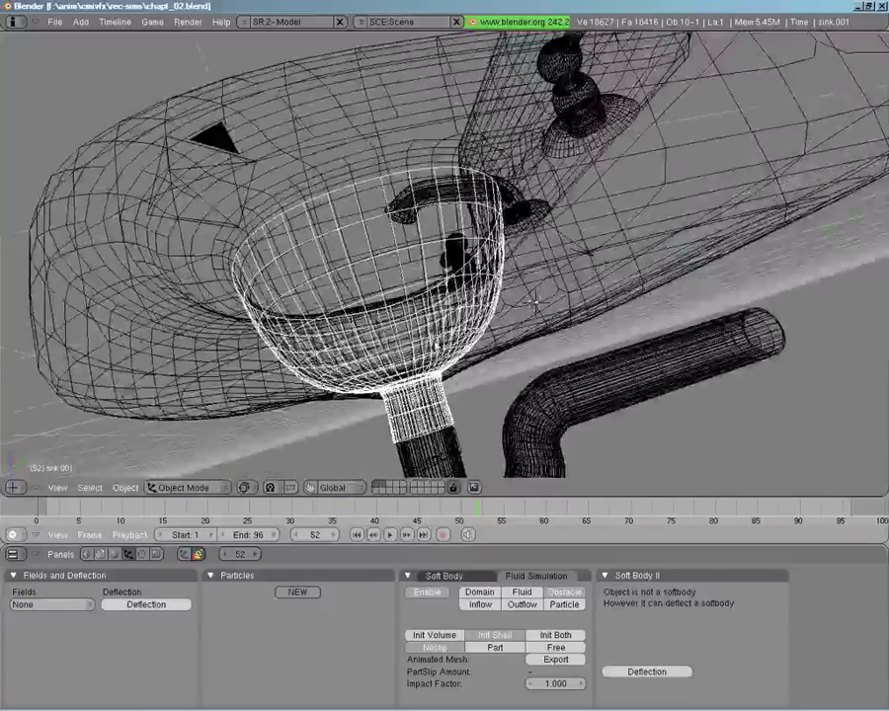
key("KP_Divide")
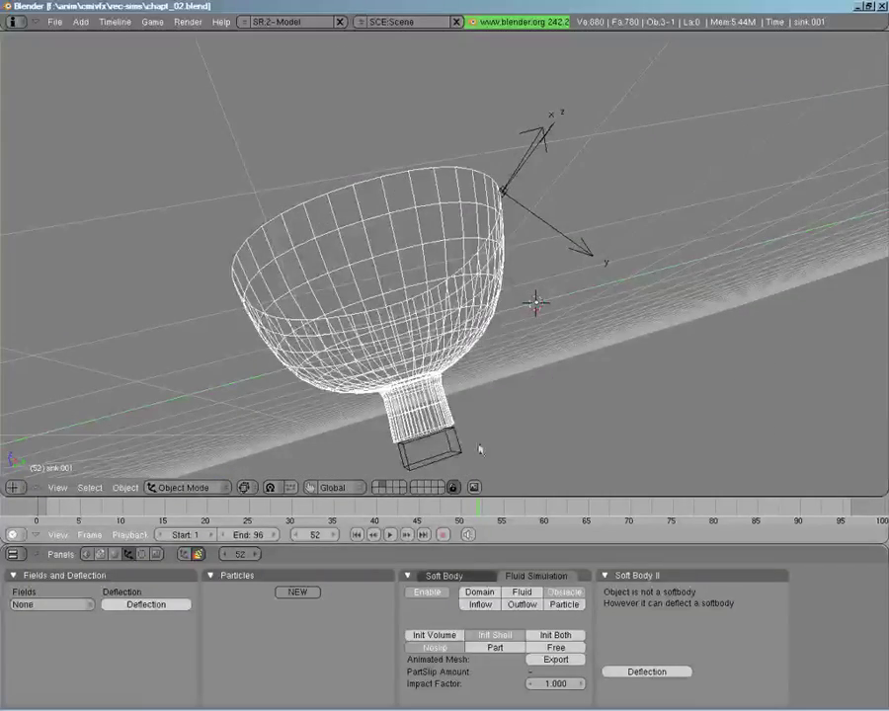
right_click(445, 455)
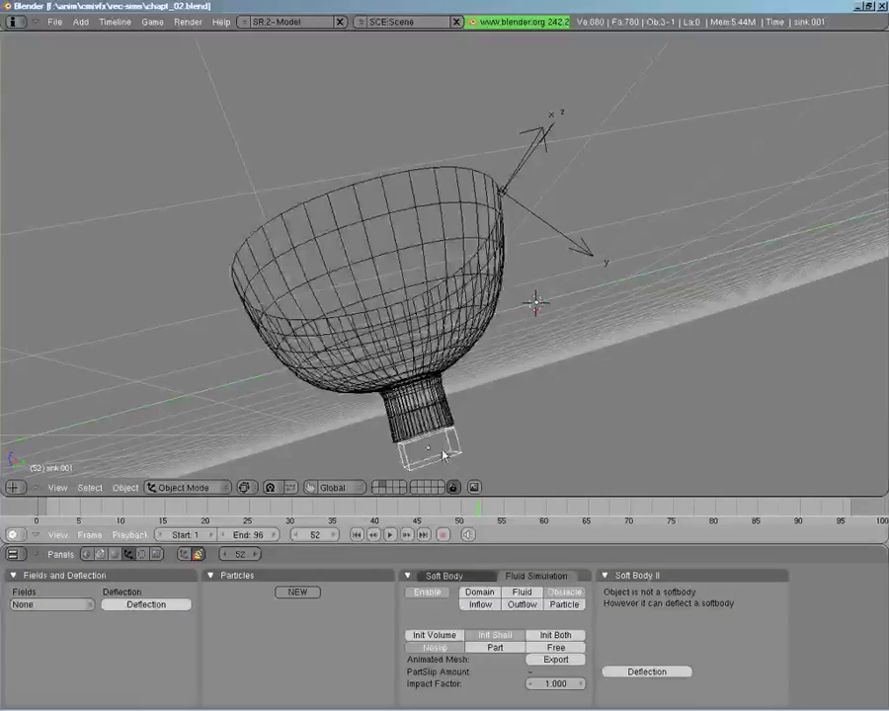
left_click(427, 592)
left_click(522, 606)
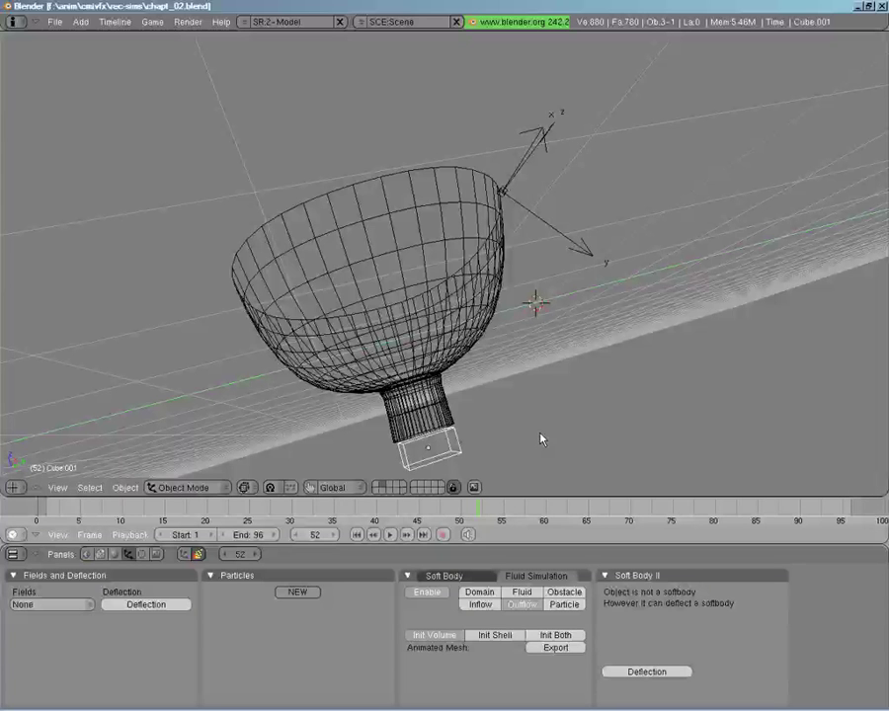
middle_click_drag(460, 371, 521, 422)
middle_click_drag(593, 346, 529, 380)
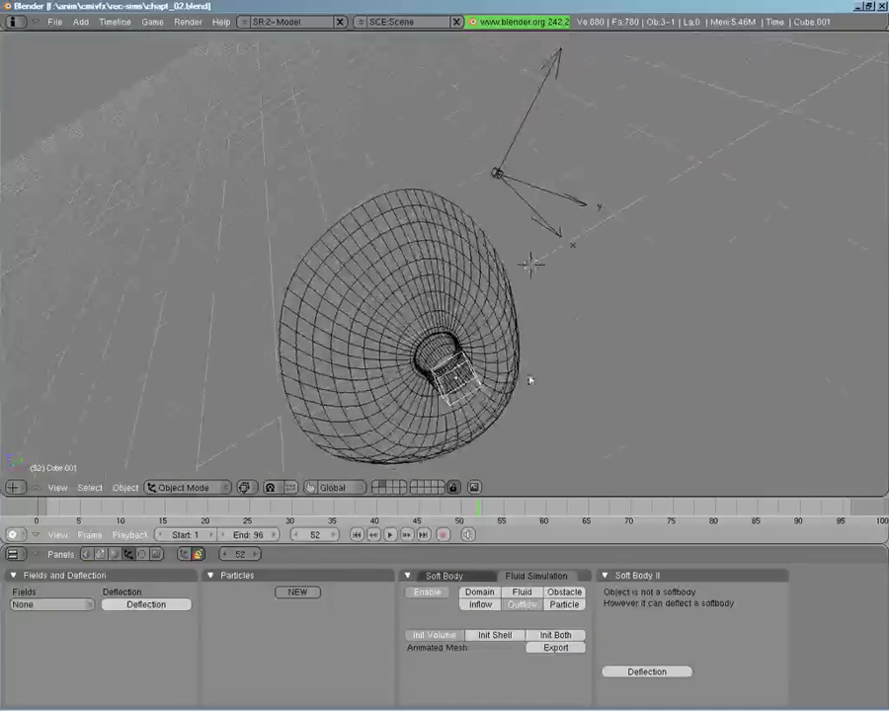
Turn off the axis display of the inflow cube and recheck the fluid settings of the outflow box and the simplified bowl.
right_click(523, 201)
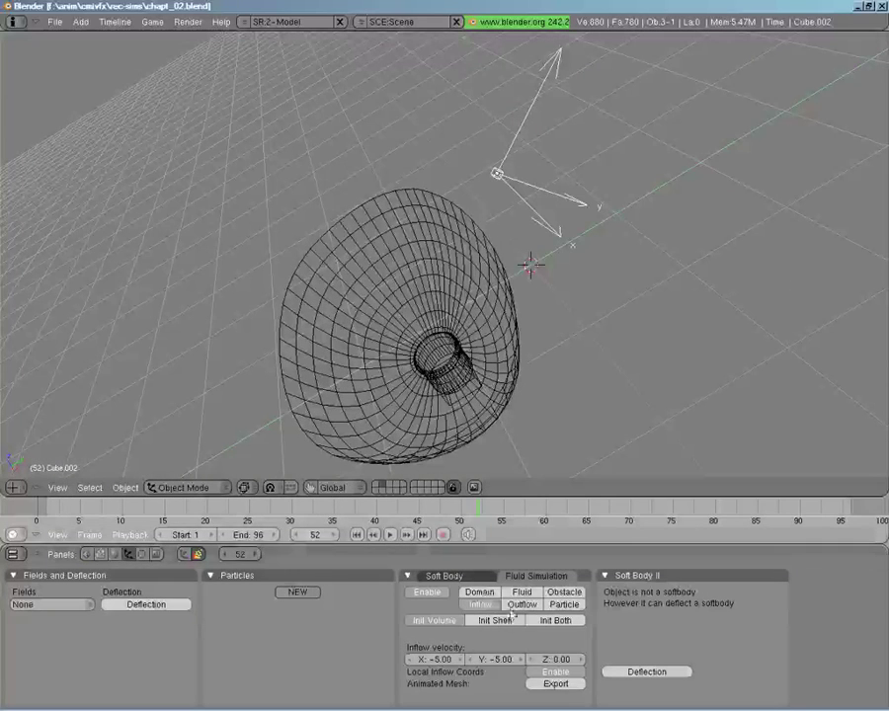
left_click(185, 555)
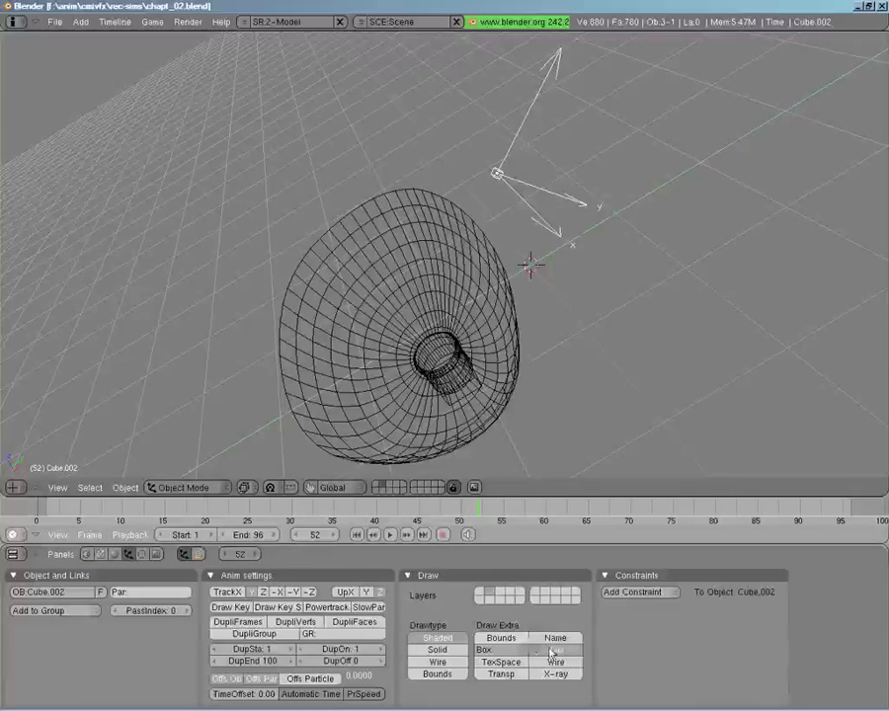
left_click(555, 650)
middle_click_drag(482, 359, 502, 435)
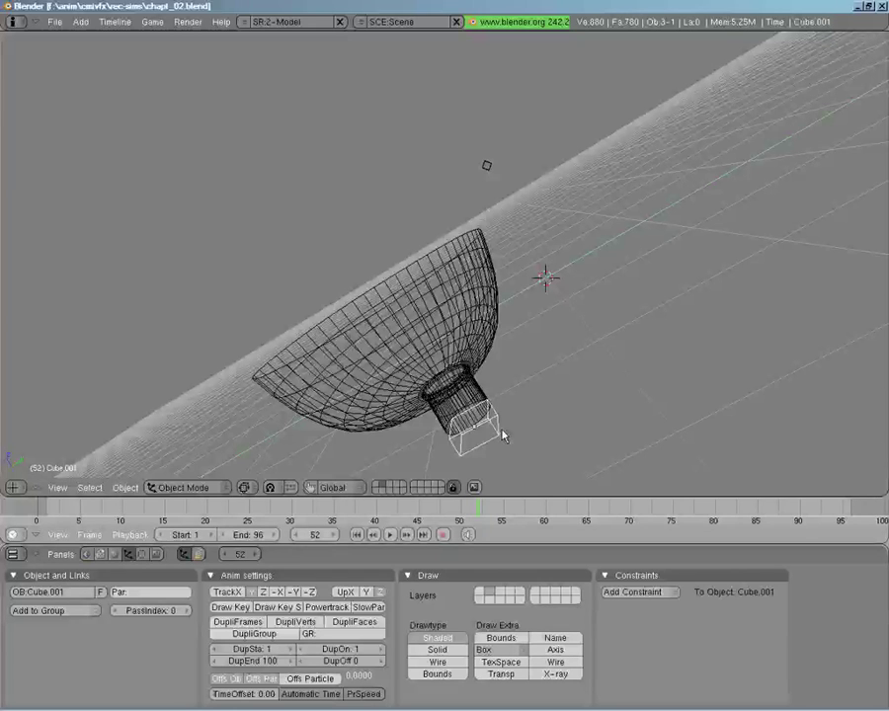
left_click(199, 556)
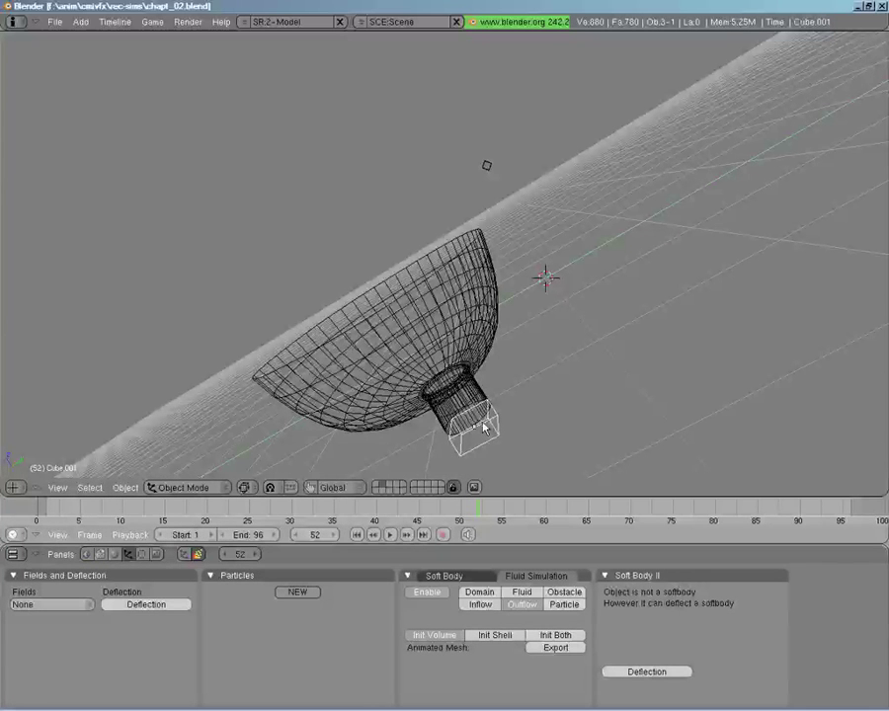
right_click(454, 402)
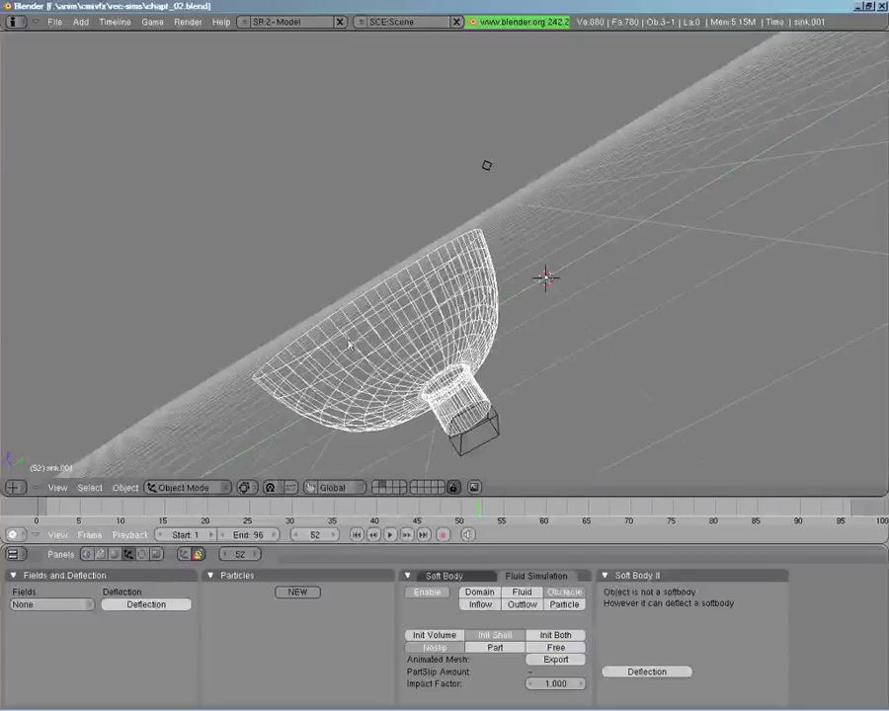
Disable fluid simulation for the detailed sink on the first layer, and select the simplified bowl with both layers shown.
middle_click_drag(400, 469, 409, 478)
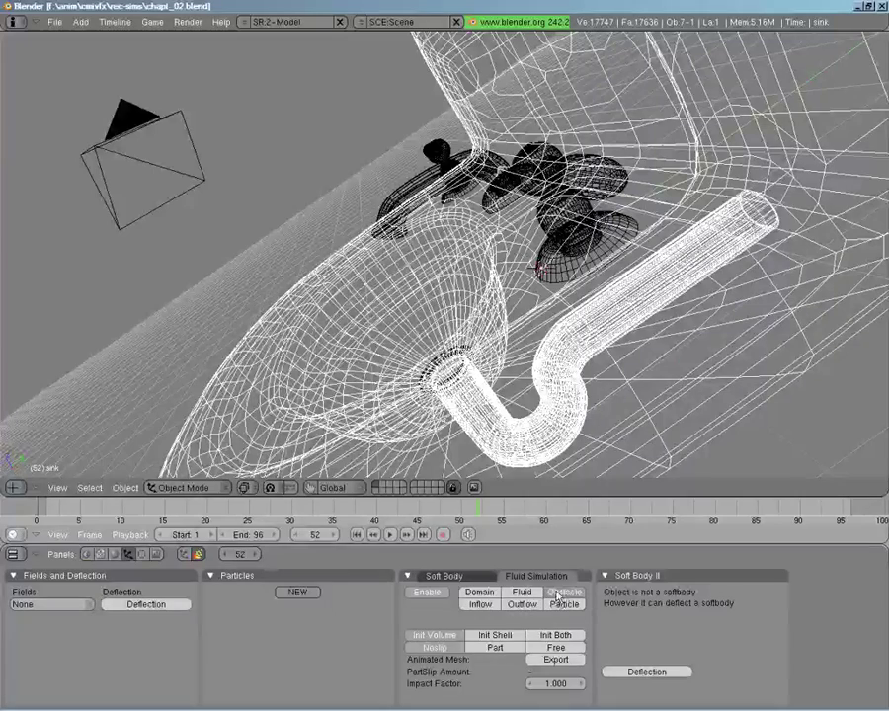
left_click(426, 592)
middle_click_drag(462, 296, 463, 341)
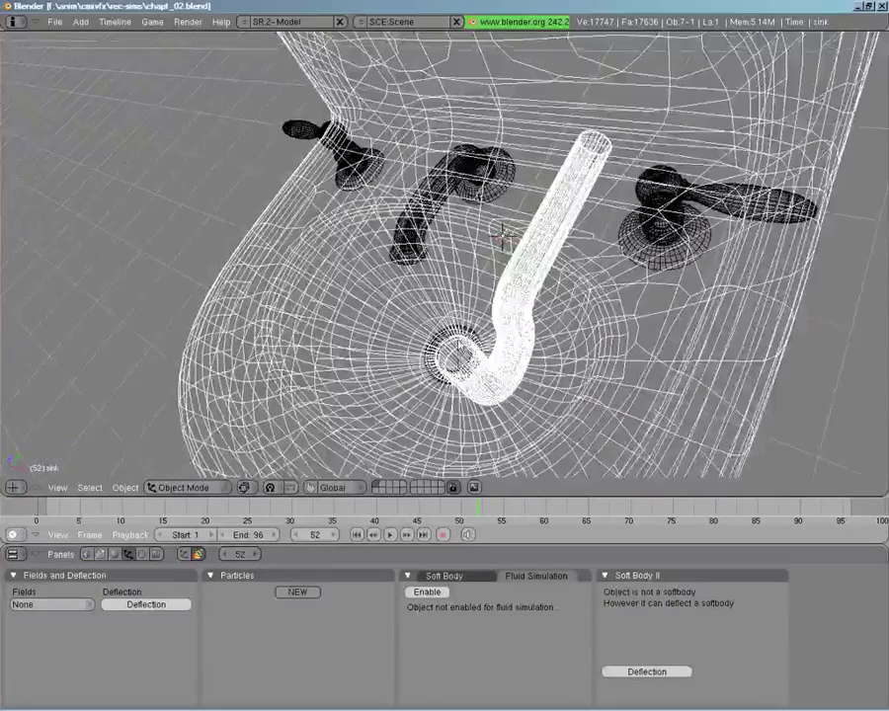
right_click(422, 312)
mouse_move(422, 312)
middle_mouse_down()
mouse_move(400, 248)
mouse_move(431, 352)
mouse_move(296, 247)
mouse_move(363, 194)
mouse_move(418, 312)
middle_mouse_up()
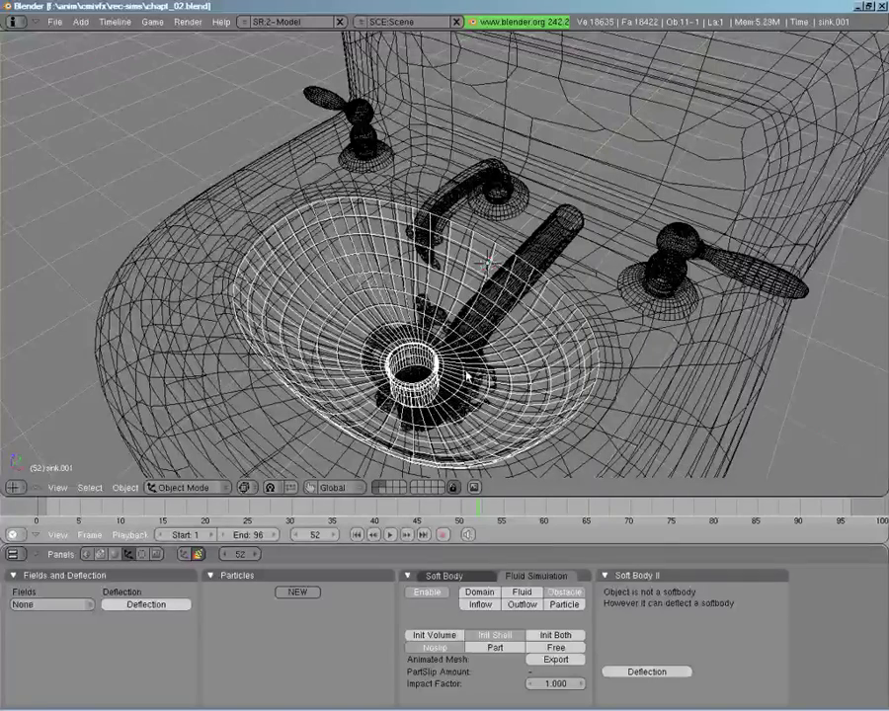
Hide the second layer, select the fluid domain and bake its simulation again.
left_click(388, 487)
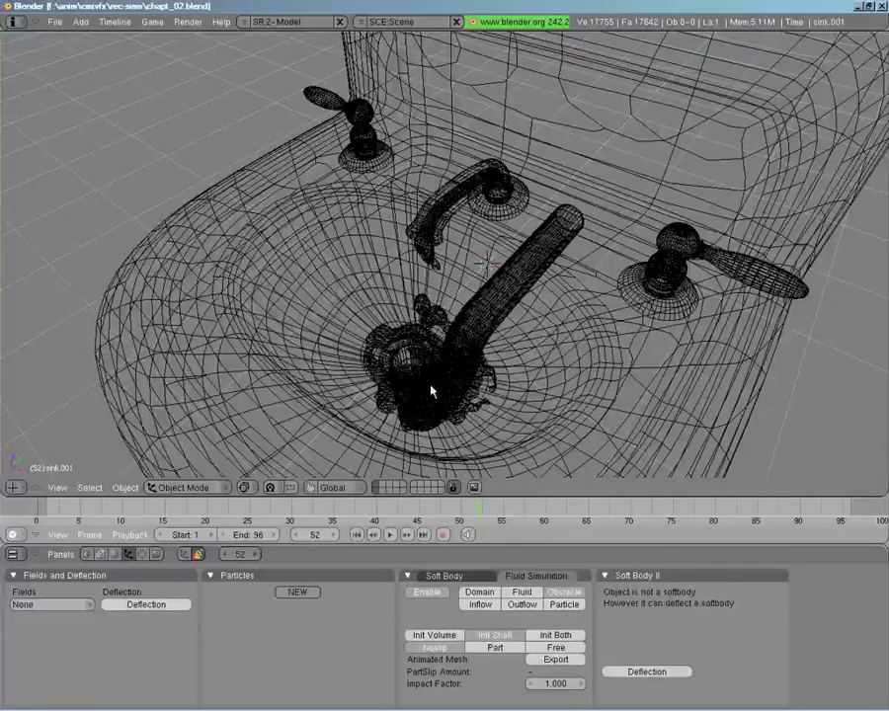
right_click(439, 299)
middle_click_drag(510, 330, 551, 287)
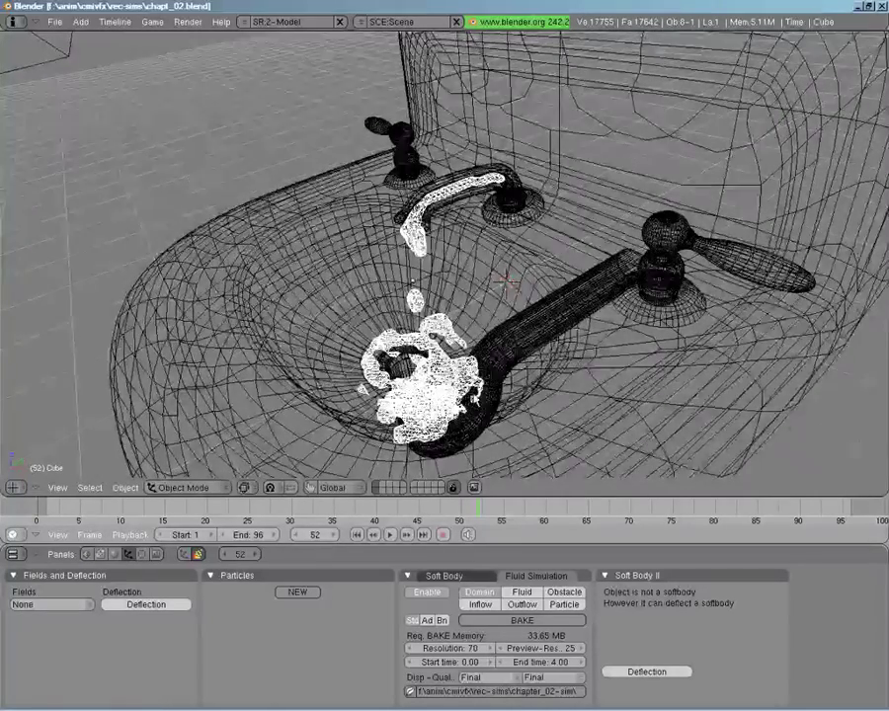
middle_click_drag(504, 312, 375, 442)
middle_click_drag(262, 94, 294, 170)
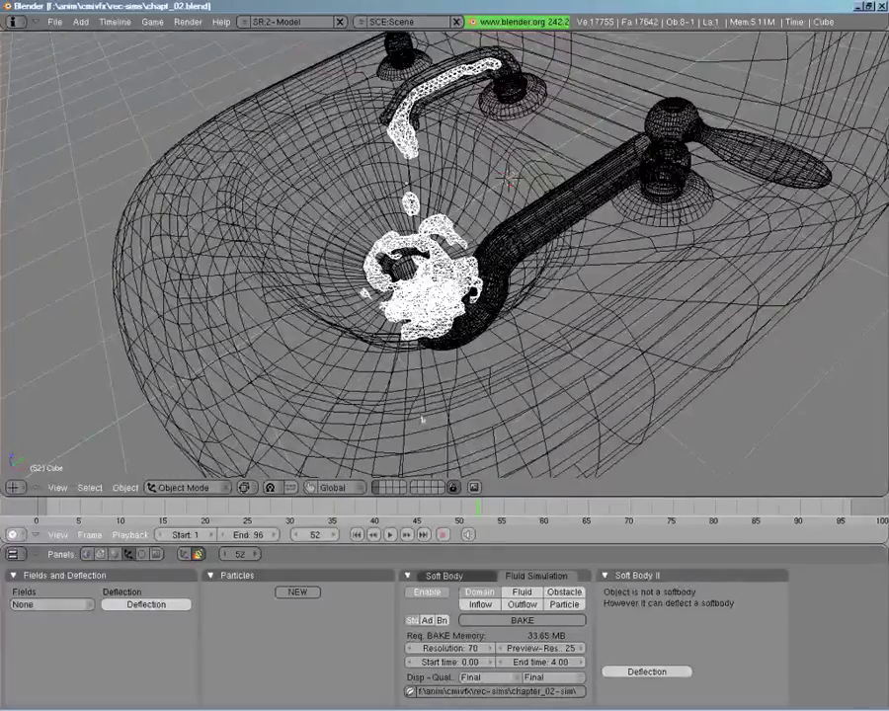
left_click(520, 620)
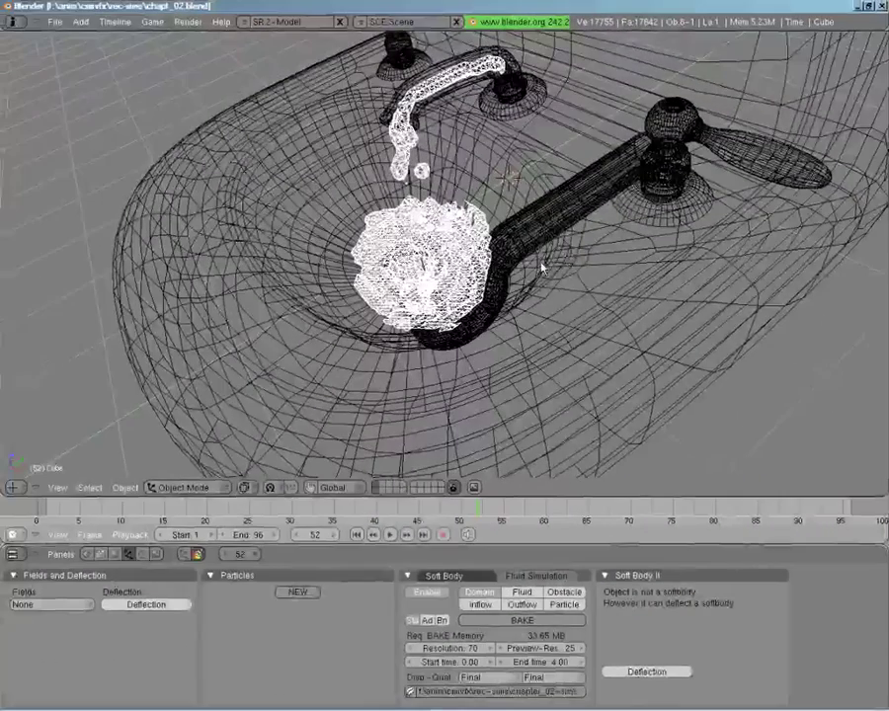
Inspect the rebaked fluid in shaded and wireframe side views with both layers shown, scrubbing the animation to around frame 28.
key("z")
mouse_move(476, 327)
middle_mouse_down()
mouse_move(436, 258)
mouse_move(443, 217)
mouse_move(415, 185)
mouse_move(397, 246)
mouse_move(405, 304)
mouse_move(510, 347)
mouse_move(657, 321)
mouse_move(582, 309)
mouse_move(597, 319)
mouse_move(453, 377)
mouse_move(463, 331)
mouse_move(422, 344)
middle_mouse_up()
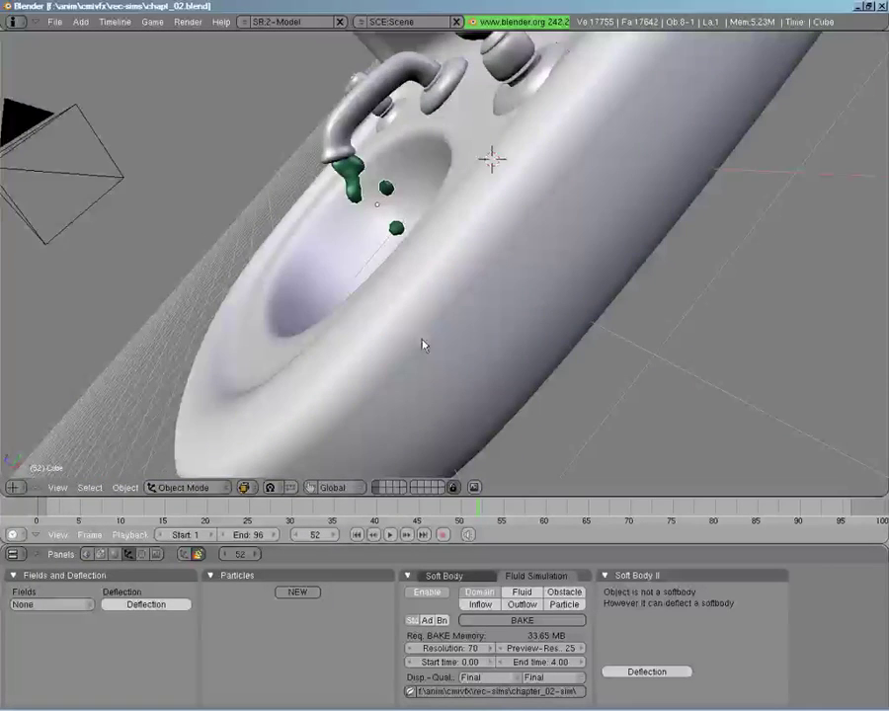
key("KP_1")
key("z")
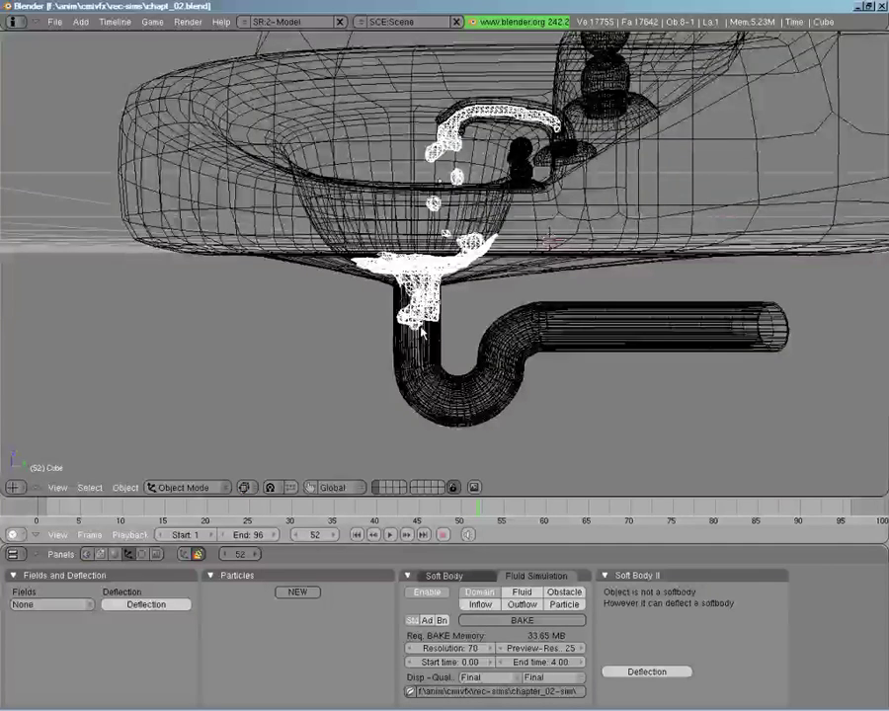
key("KP_1")
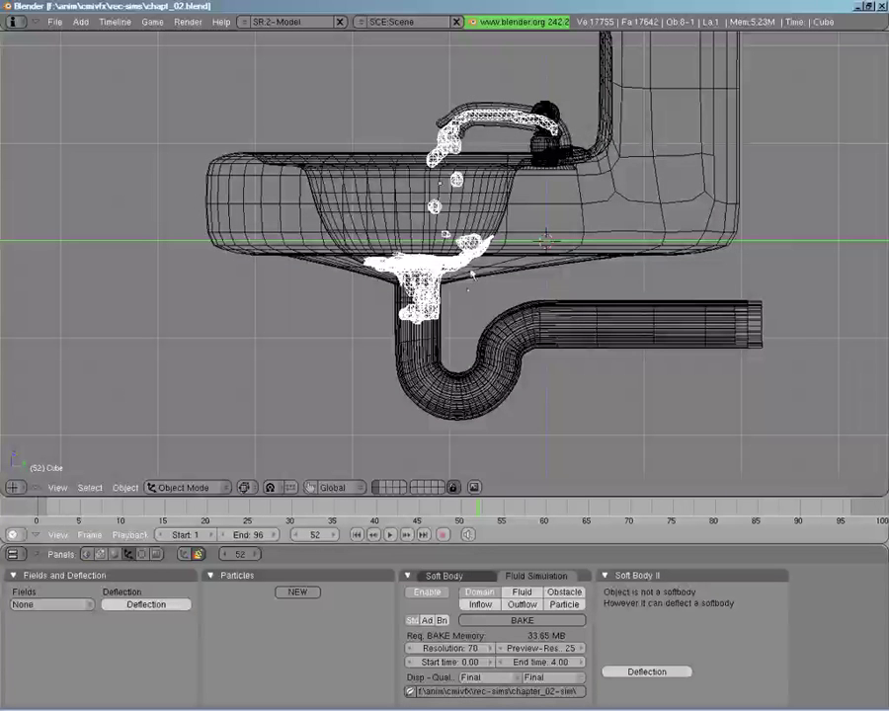
left_click(398, 488, "shift")
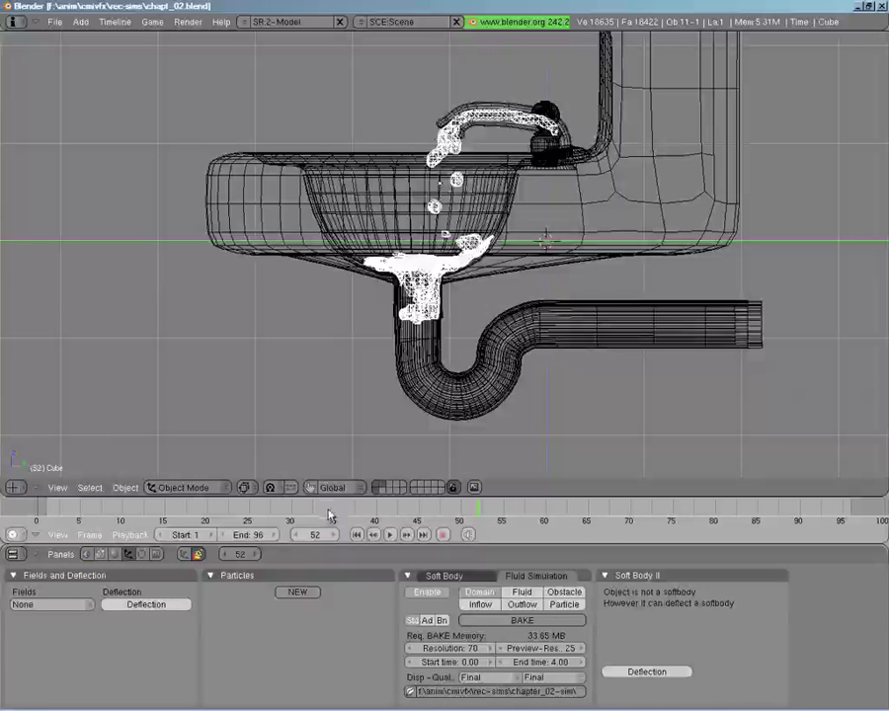
left_click(267, 508)
left_click_drag(265, 499, 284, 497)
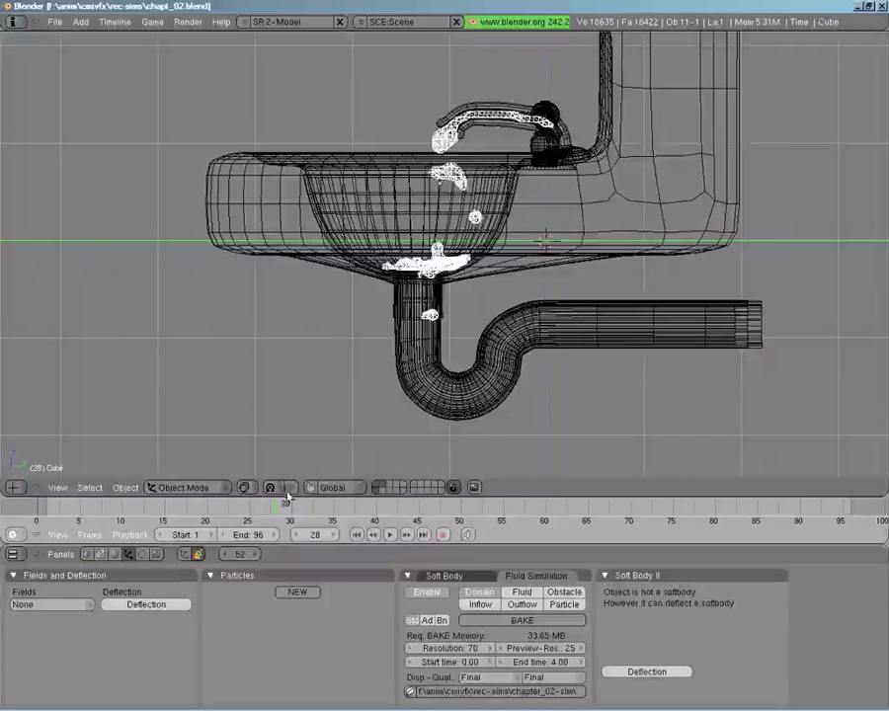
Check the outflow box in the drain pipe and scrub and play the fluid's animation in the wireframe side view.
right_click(401, 345)
right_click(408, 321)
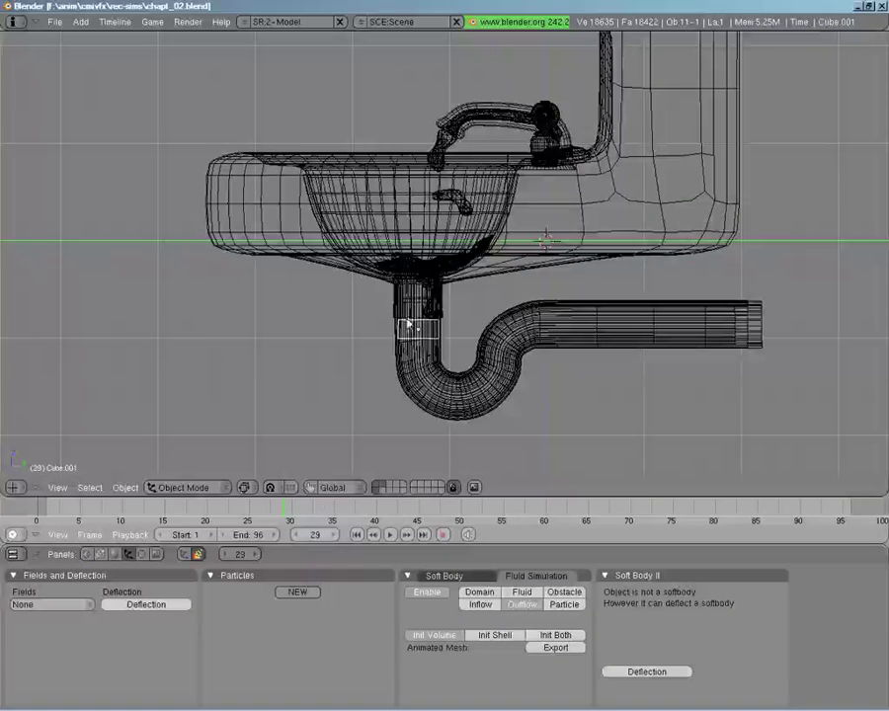
left_click(235, 507)
left_click_drag(235, 507, 307, 491)
right_click(438, 150)
key("alt+a")
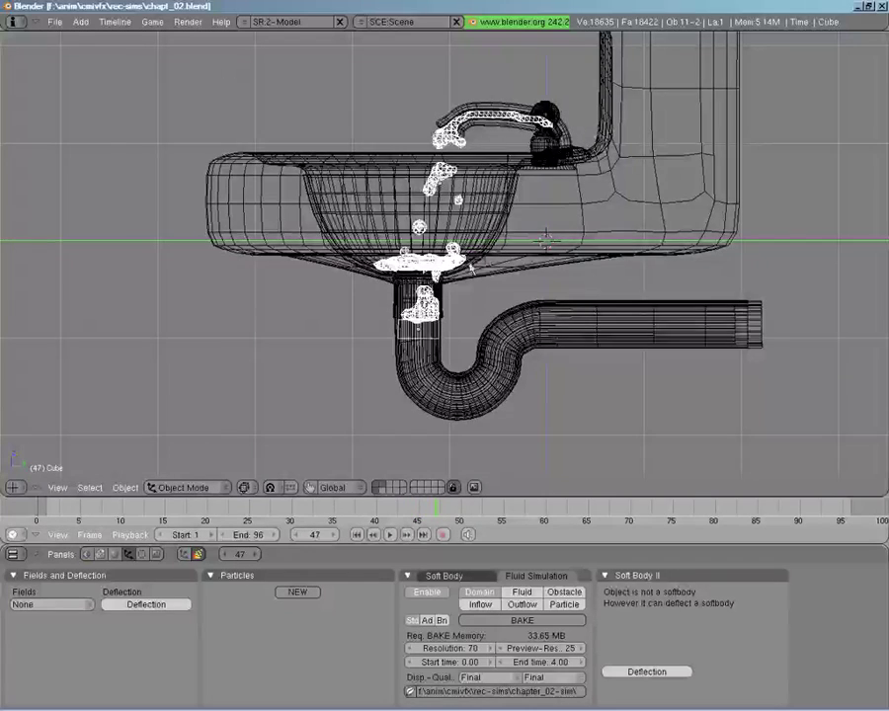
Examine how the fluid passes through the drain into the outflow box, close up and from an angle, between frames 40 and 50.
scroll(465, 274, "up", 5)
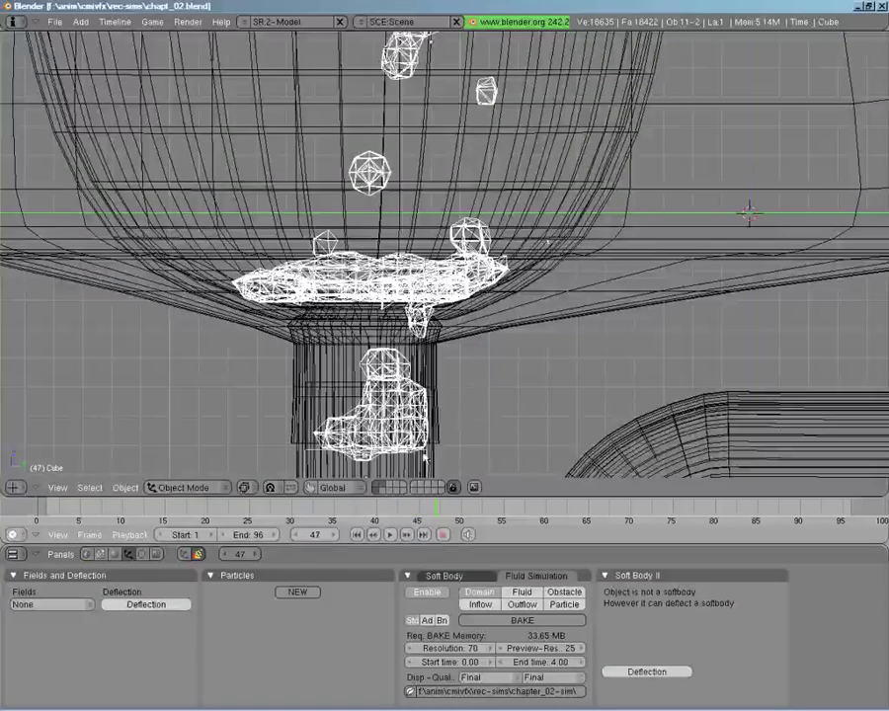
mouse_move(396, 502)
left_mouse_down()
mouse_move(287, 502)
mouse_move(460, 501)
left_mouse_up()
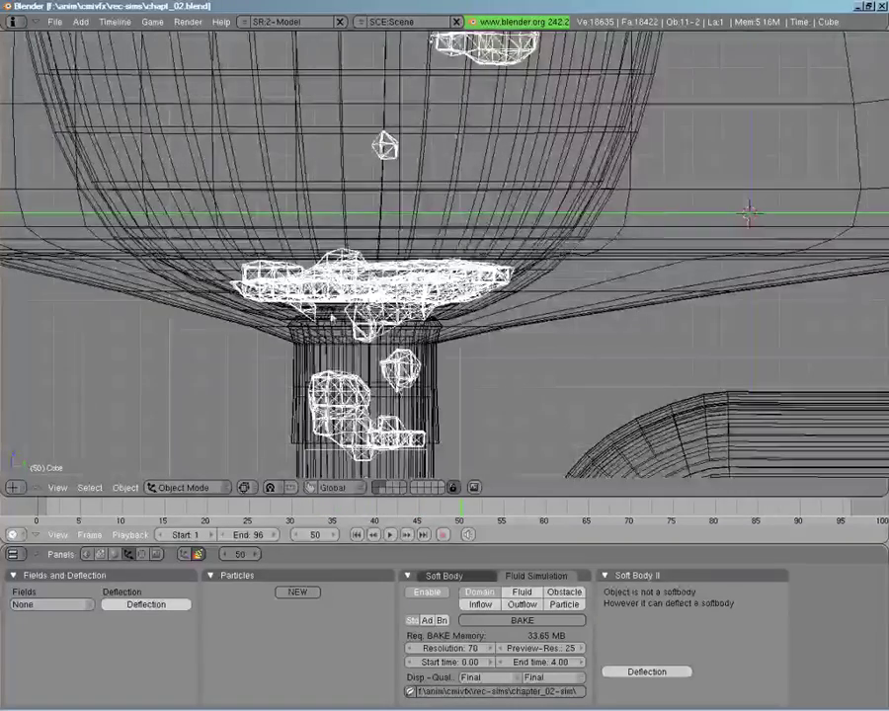
scroll(465, 440, "down", 4)
middle_click_drag(465, 440, 395, 282)
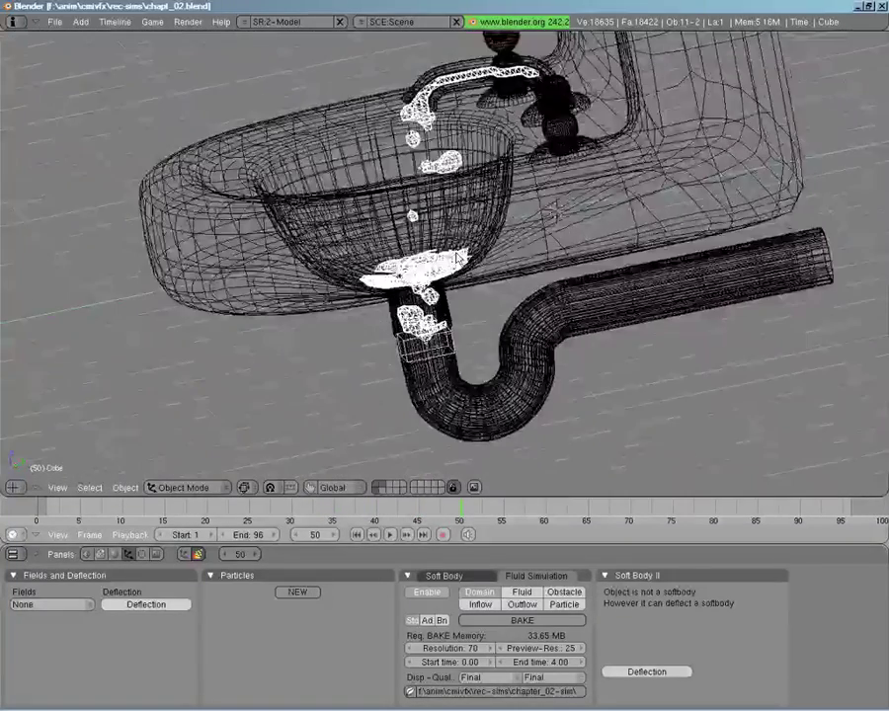
key("KP_1")
left_click_drag(442, 521, 378, 410)
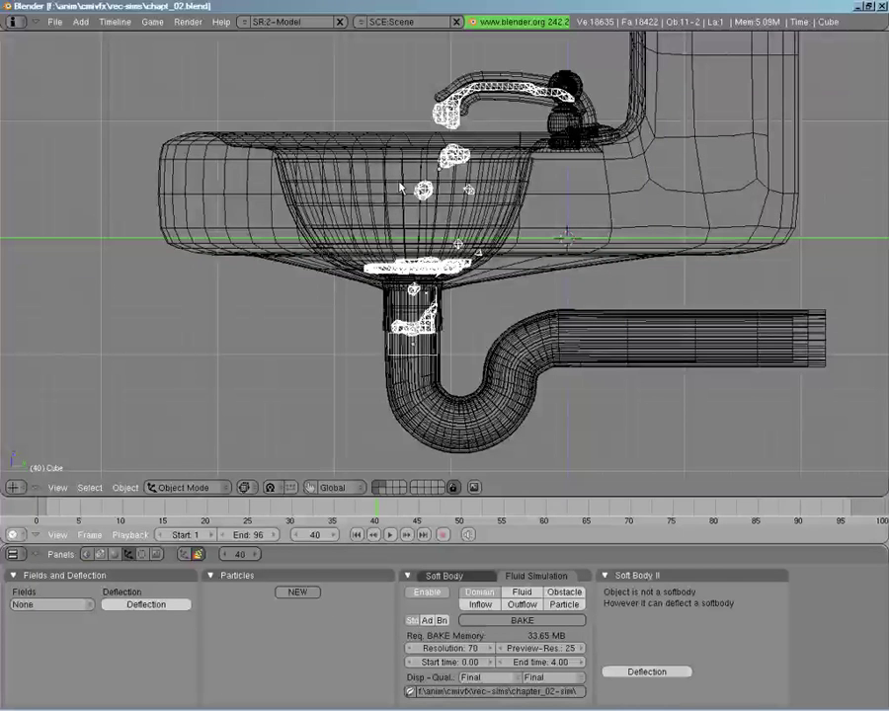
Set the fluid domain's resolution to 200 and bake the simulation.
left_click(441, 650)
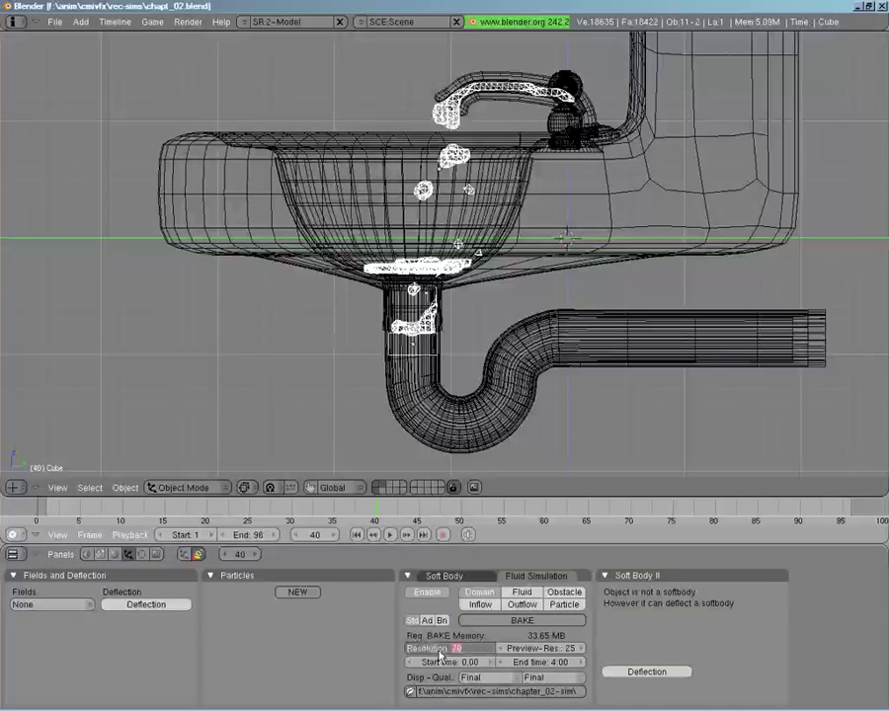
type("200")
key("Return")
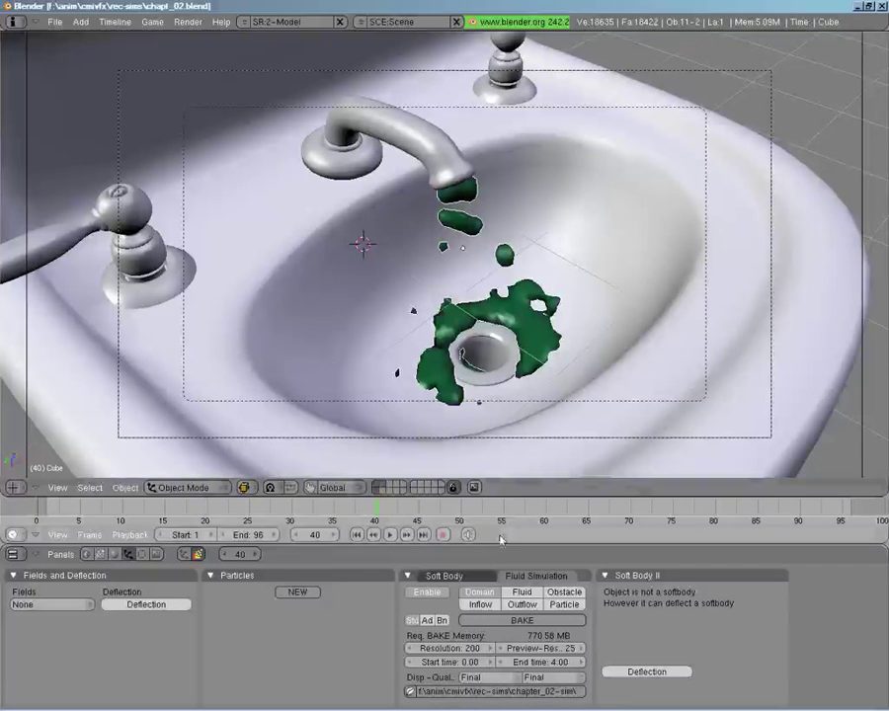
left_click(512, 621)
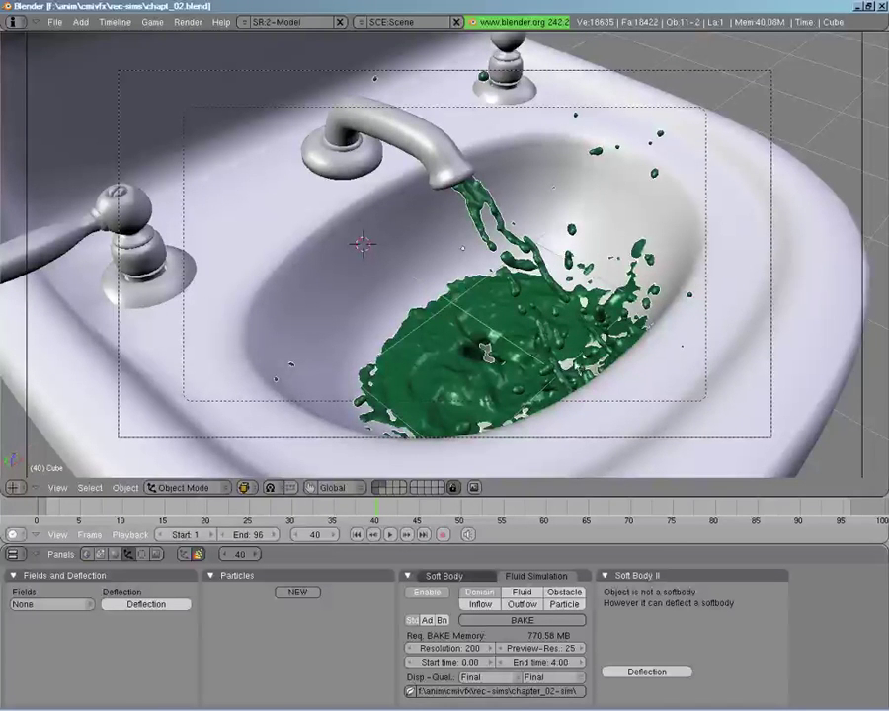
Inspect the high-resolution fluid at frames 40 to 45 from several angles and return to the camera view.
middle_click_drag(704, 364, 510, 311)
middle_click_drag(373, 276, 365, 330)
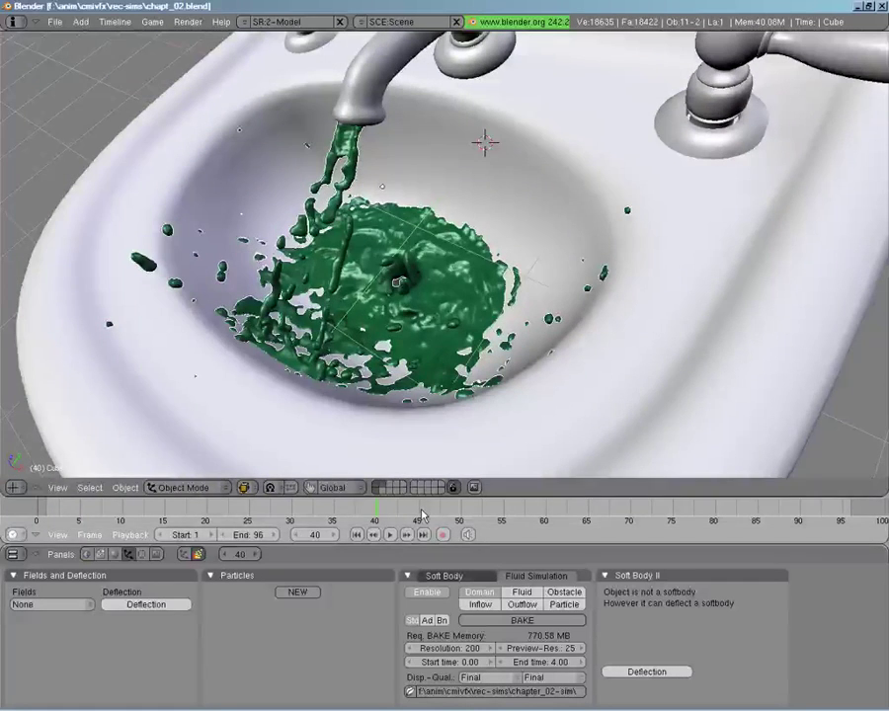
key("alt+a")
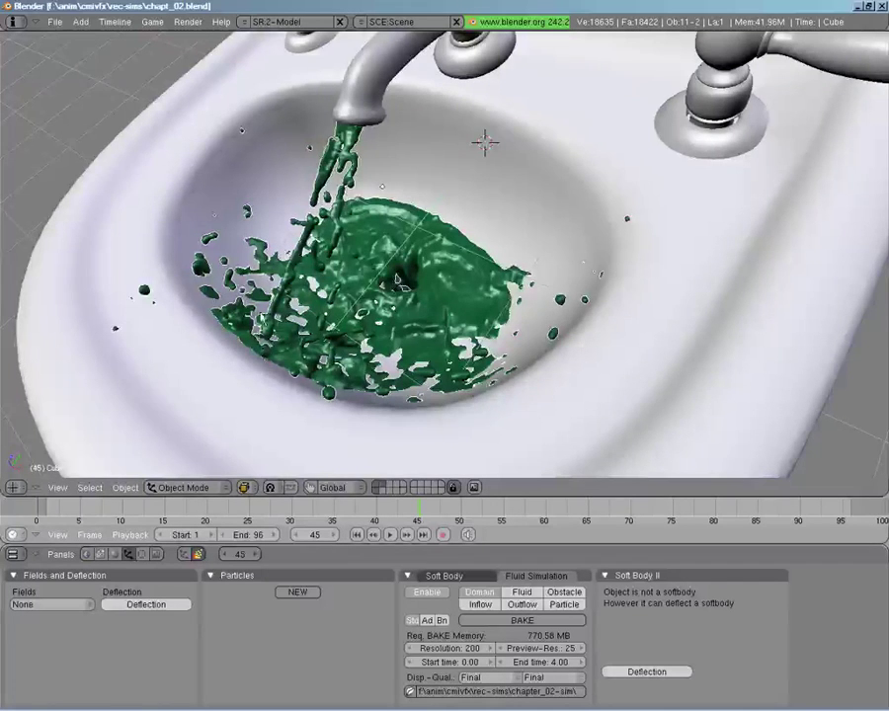
middle_click_drag(399, 281, 419, 349)
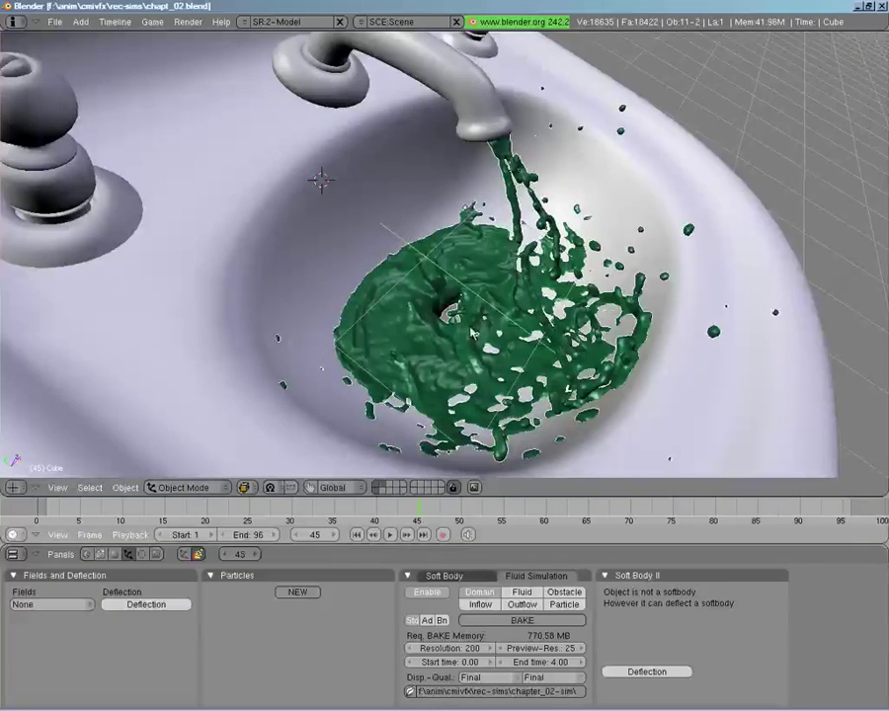
middle_click_drag(330, 235, 375, 158)
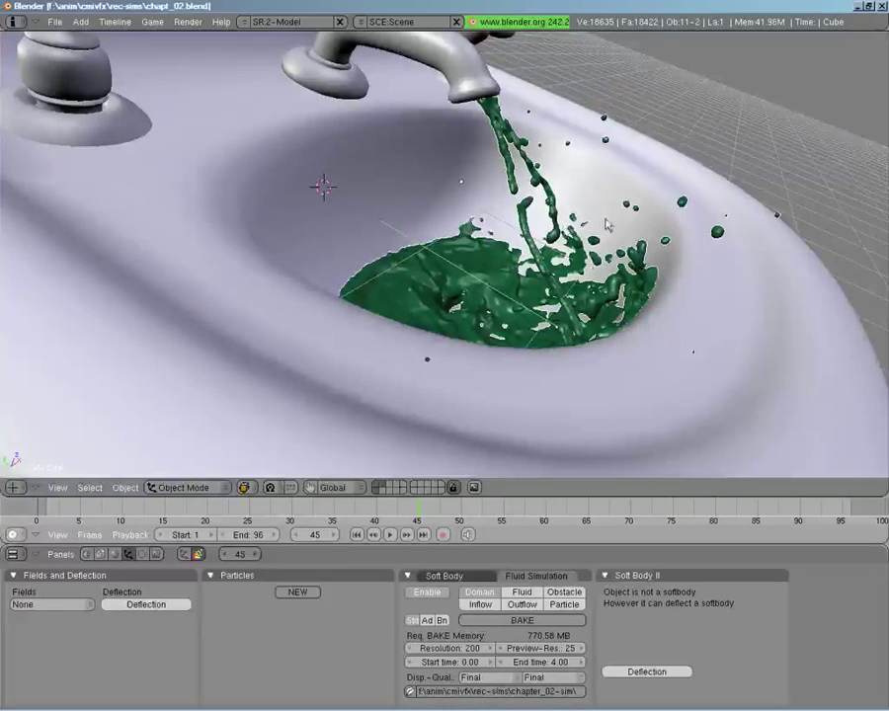
middle_click_drag(406, 195, 513, 308)
key("KP_0")
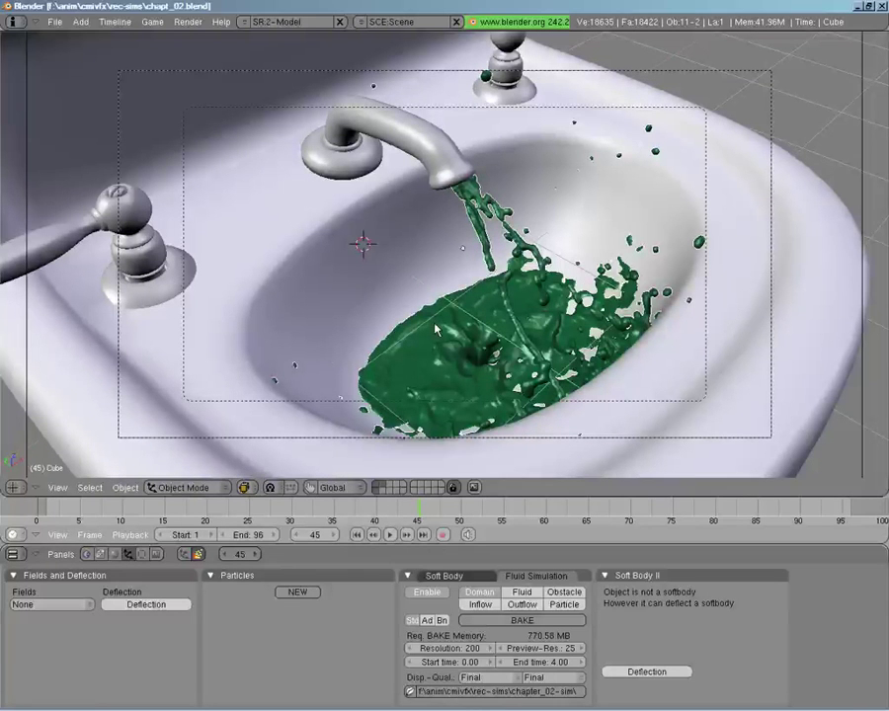
Set the fluid domain's resolution back to 70.
left_click(464, 649)
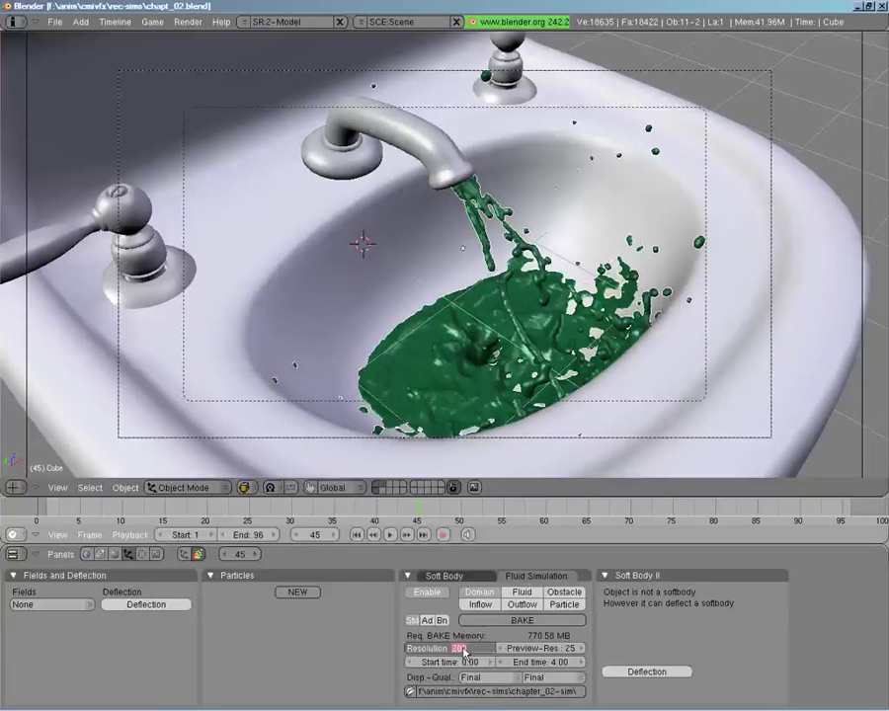
type("70")
key("Return")
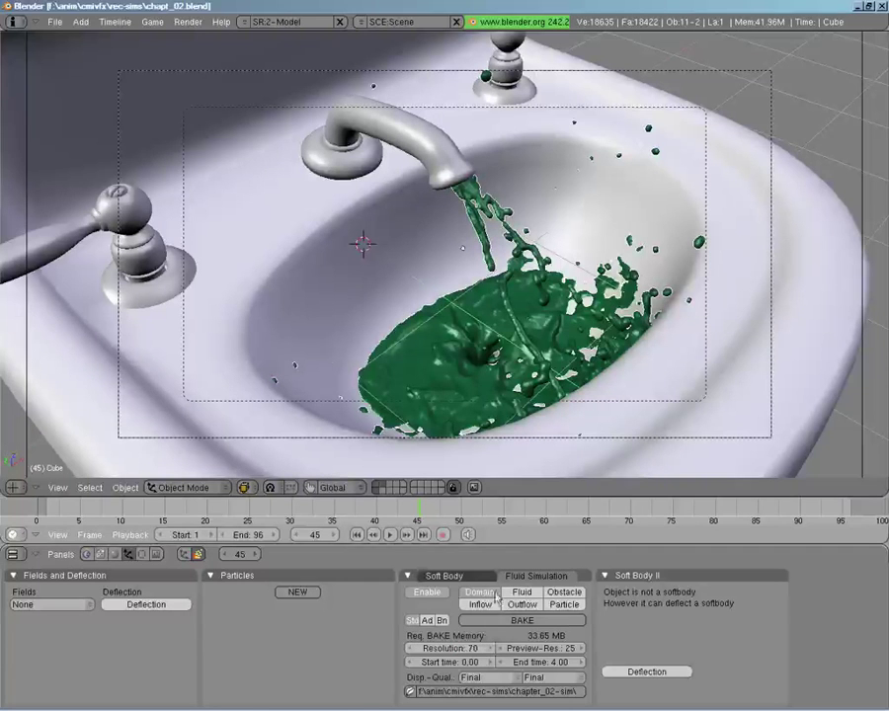
Show only the second layer and disable fluid simulation for the inflow cube above the simplified bowl.
left_click(376, 488)
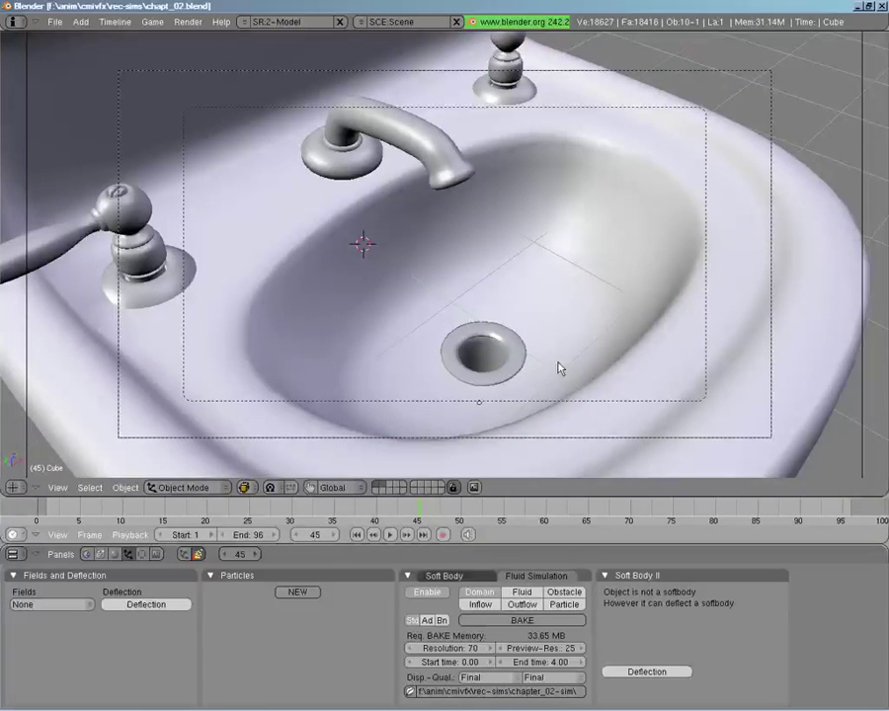
middle_click_drag(605, 321, 439, 173)
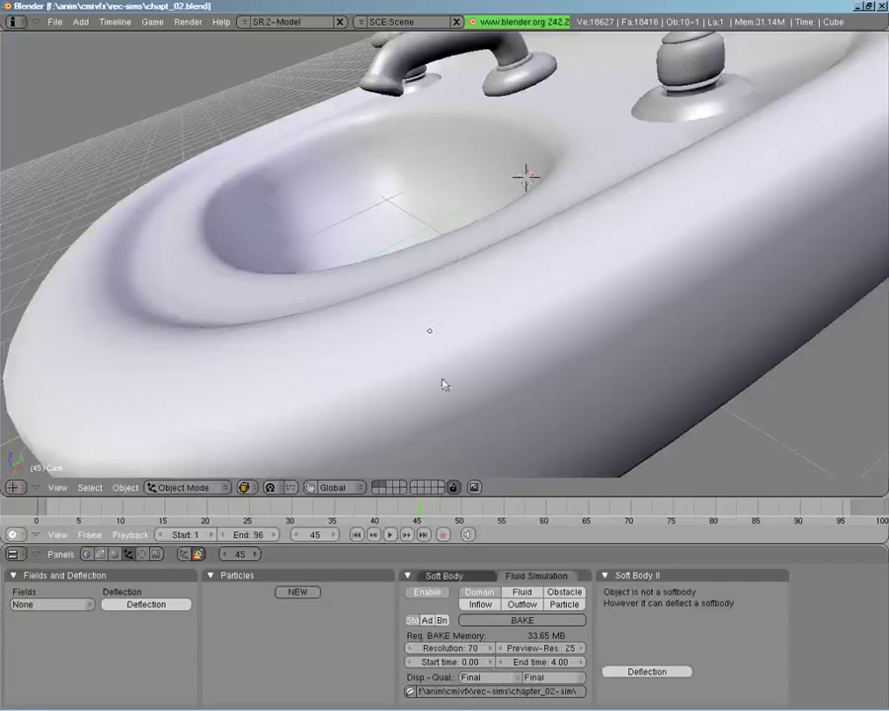
left_click(385, 488)
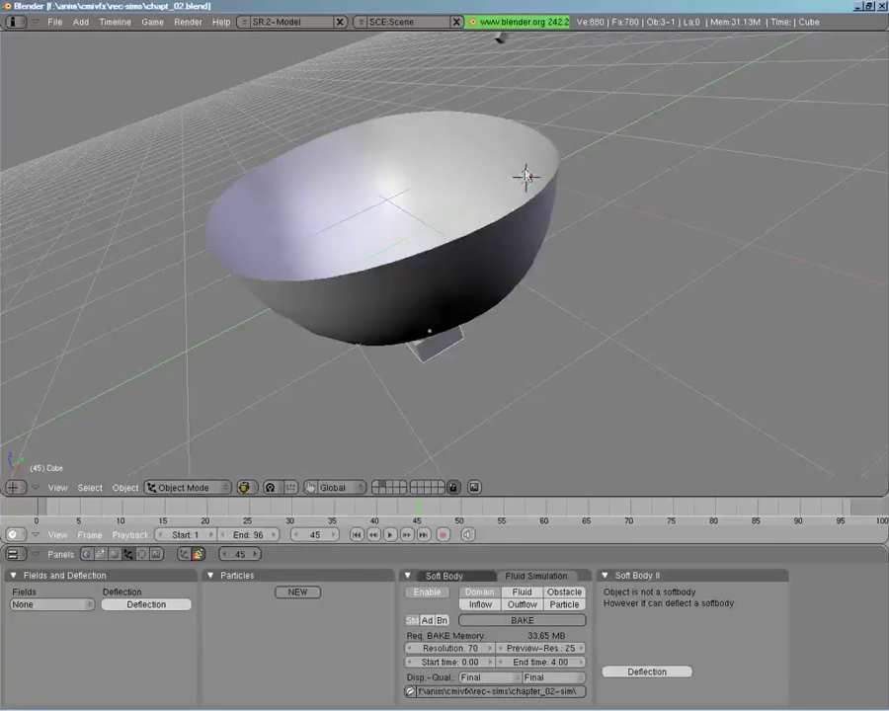
middle_click_drag(373, 123, 513, 181)
right_click(508, 136)
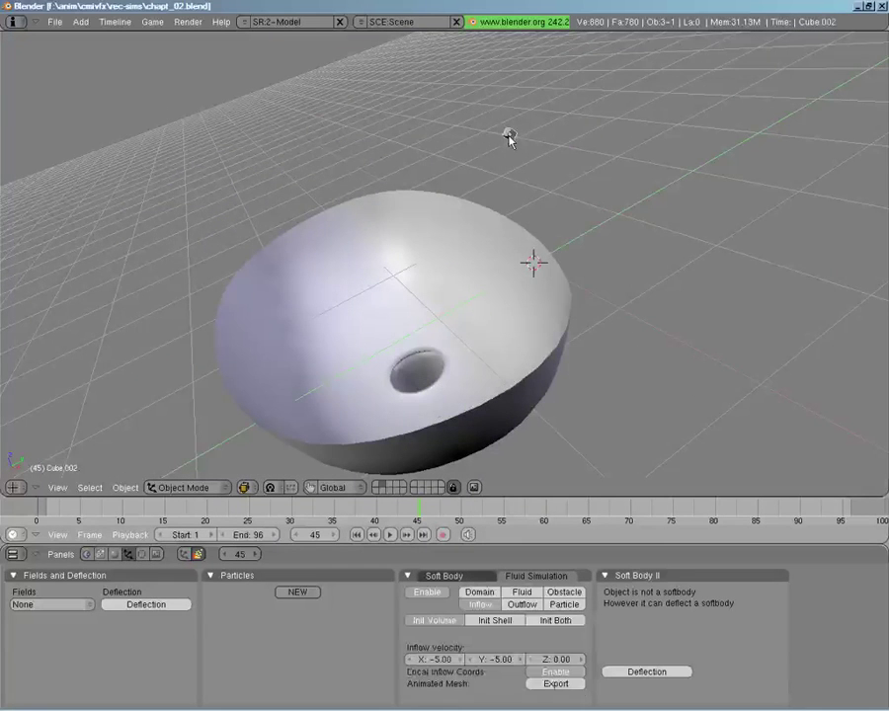
left_click(439, 594)
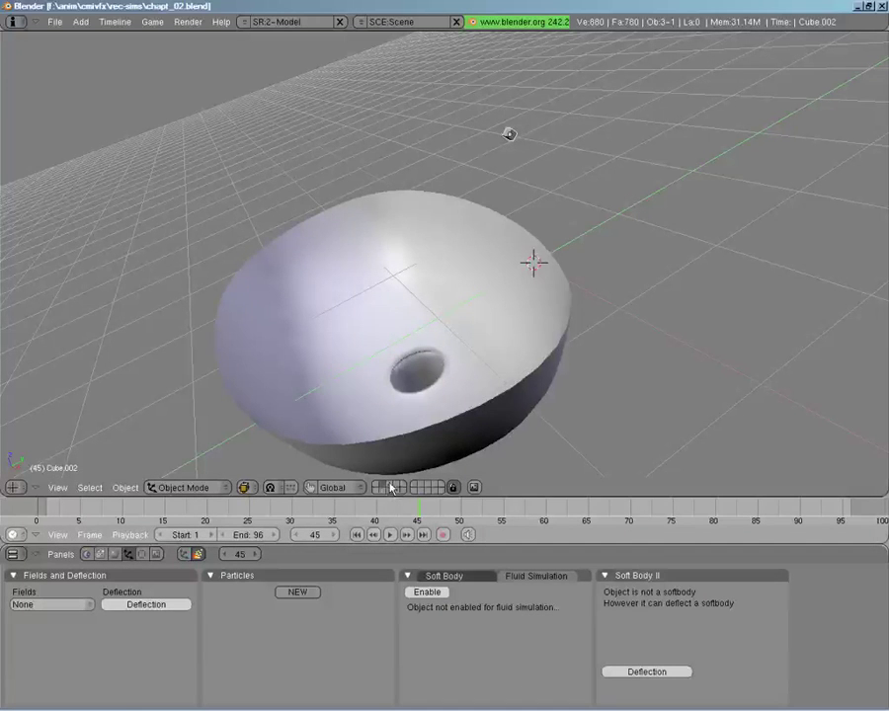
Select the disc at the faucet's mouth on the third layer and enable it as a fluid inflow with Init Shell and Z velocity -2.00.
key("2")
right_click(389, 194)
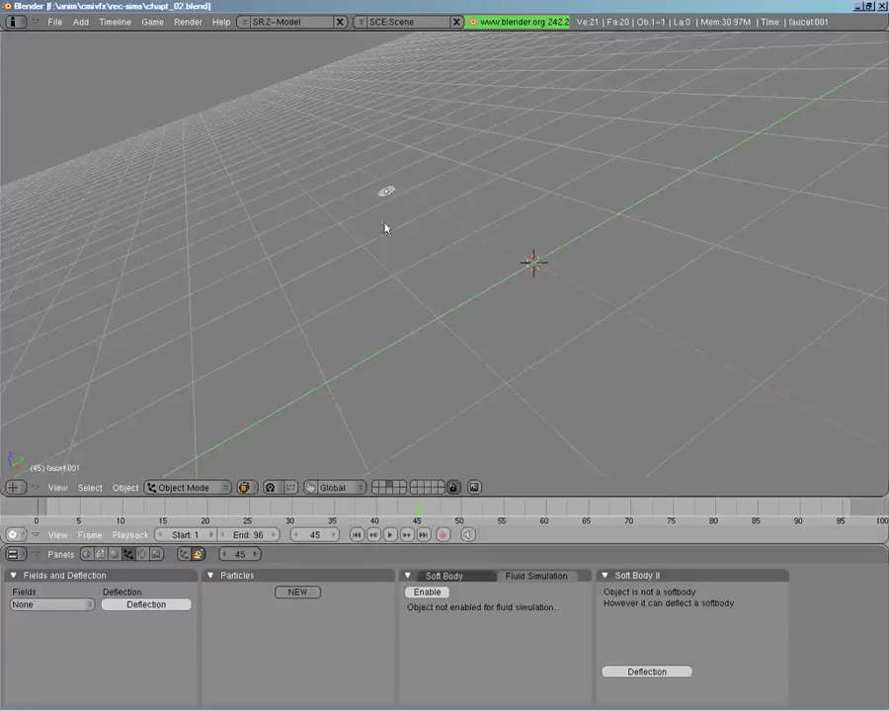
mouse_move(383, 223)
middle_mouse_down()
mouse_move(518, 282)
mouse_move(449, 326)
mouse_move(334, 276)
mouse_move(338, 206)
mouse_move(375, 142)
mouse_move(384, 103)
mouse_move(417, 303)
mouse_move(395, 415)
mouse_move(401, 149)
mouse_move(461, 218)
mouse_move(530, 162)
mouse_move(506, 132)
mouse_move(496, 203)
mouse_move(482, 145)
mouse_move(519, 323)
mouse_move(441, 295)
mouse_move(393, 217)
middle_mouse_up()
left_click(376, 485)
key("z")
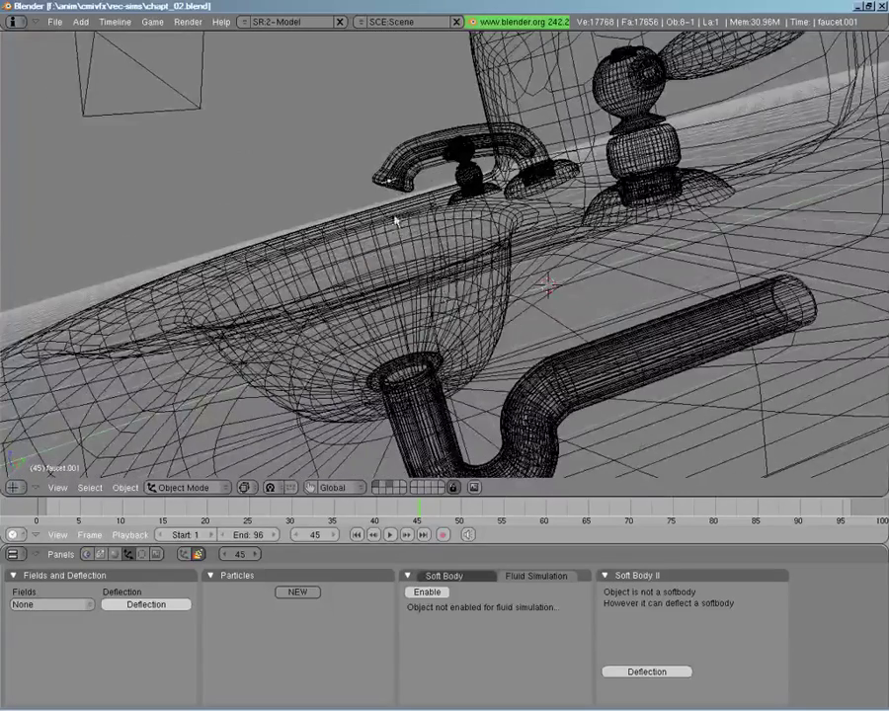
key("KP_1")
key("KP_5")
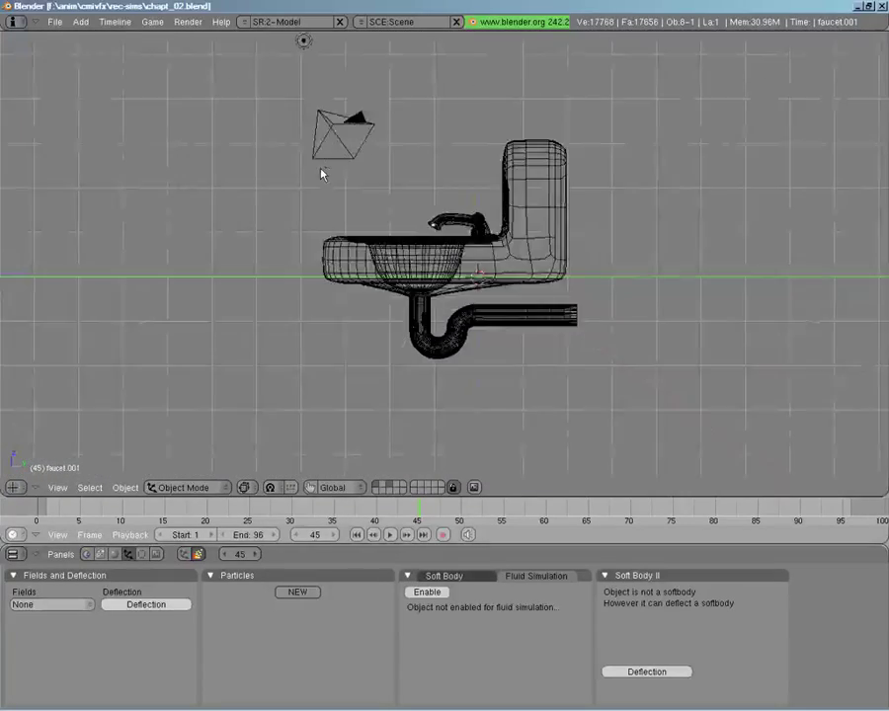
scroll(323, 173, "up", 4)
middle_click_drag(244, 69, 430, 208, "shift")
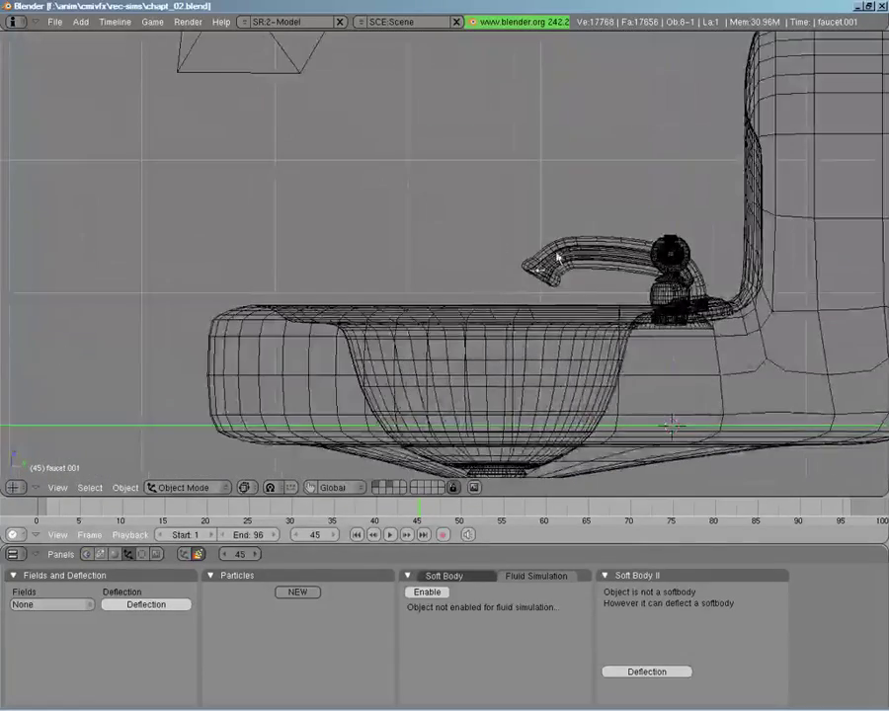
scroll(645, 312, "up", 3)
middle_click_drag(645, 312, 520, 308, "shift")
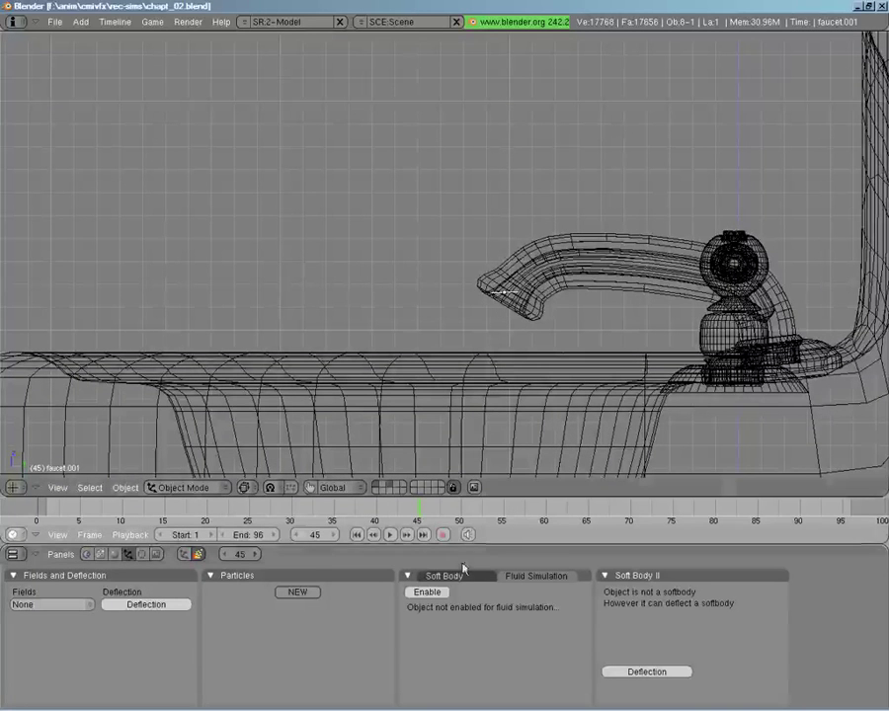
left_click(415, 591)
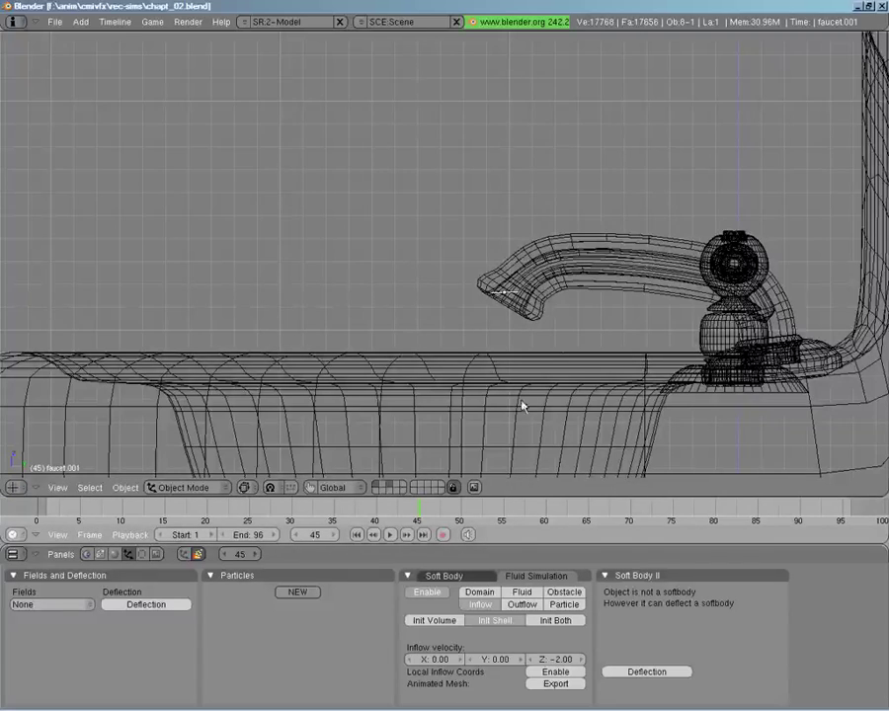
Show the fluid domain's layer together with the visible sink and faucet layers and select the fluid domain.
scroll(494, 314, "down", 3)
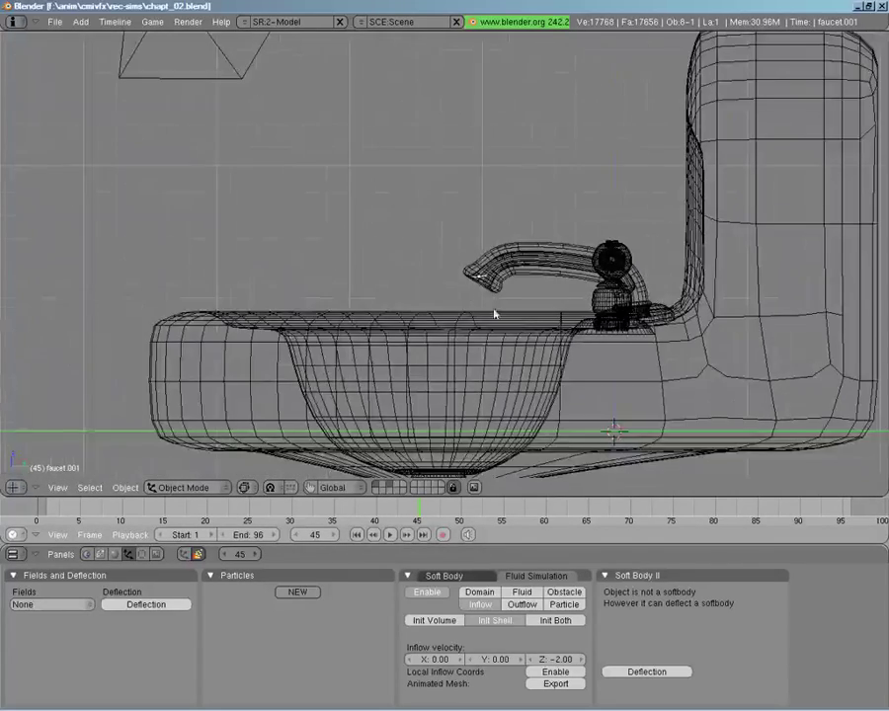
middle_click_drag(446, 274, 513, 326)
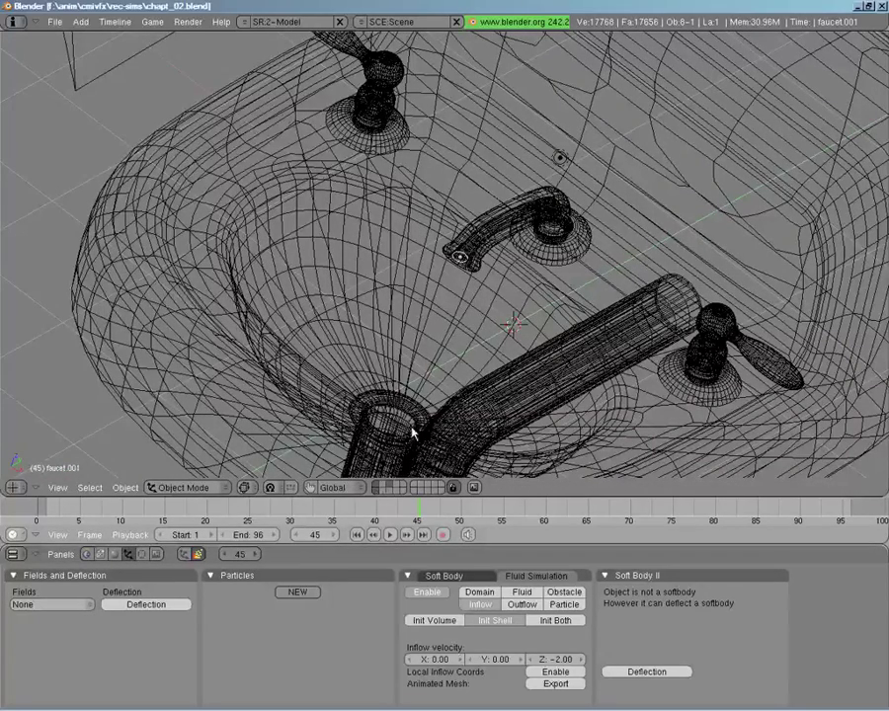
key("shift+2")
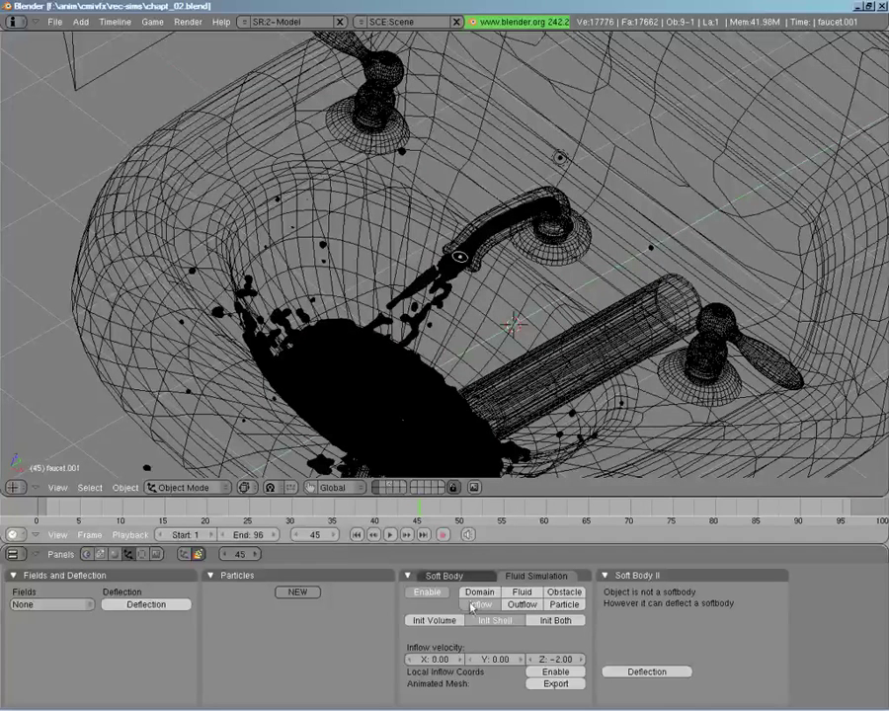
right_click(426, 416)
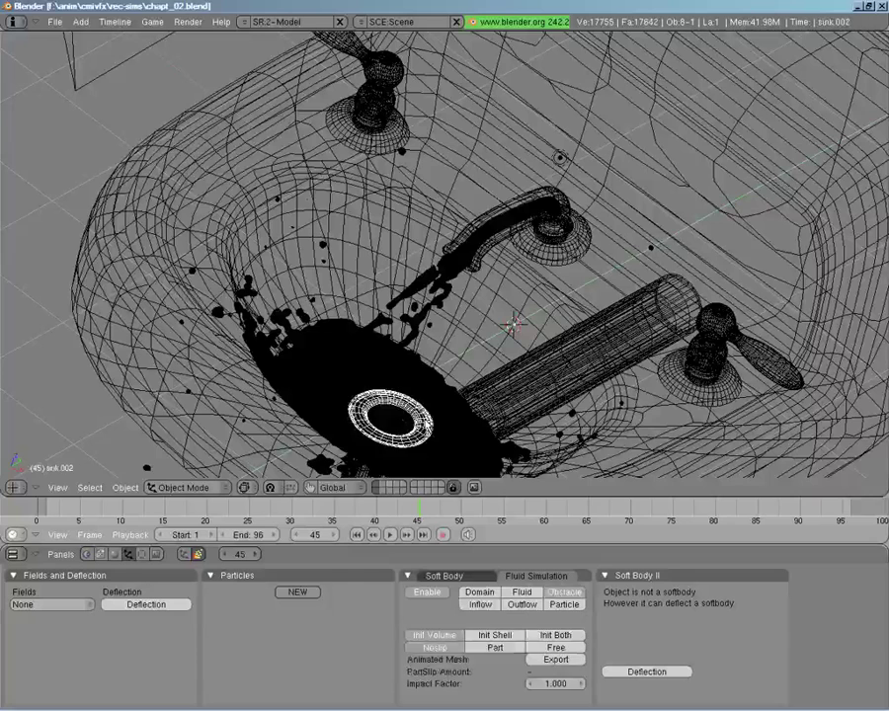
right_click(414, 395)
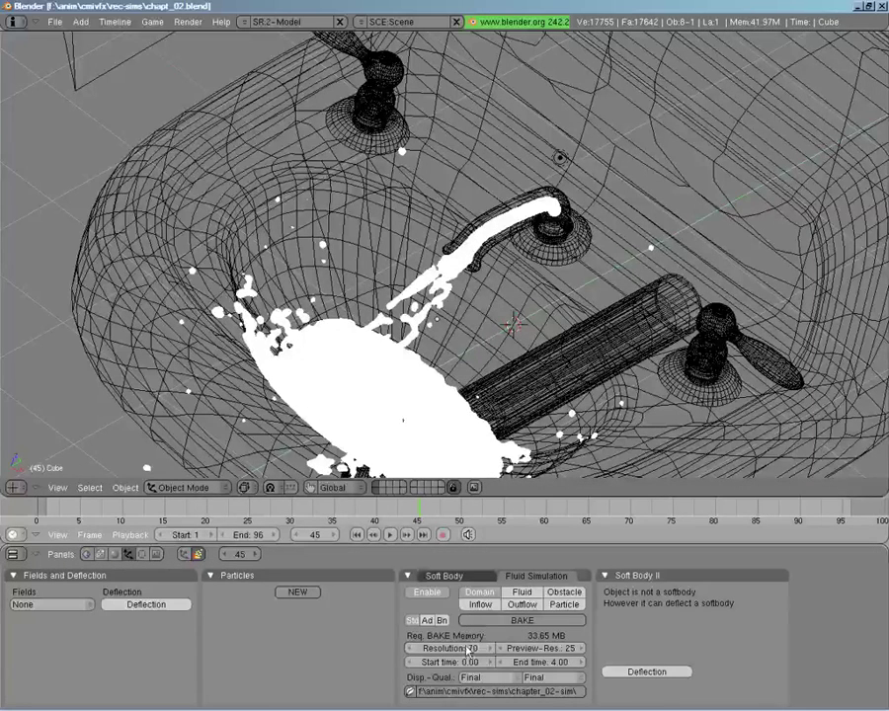
Create the folder f:\anim\cmivfx\rec-sims\chapter_02-sim2\ and set it as the domain's bake directory.
left_click(410, 695)
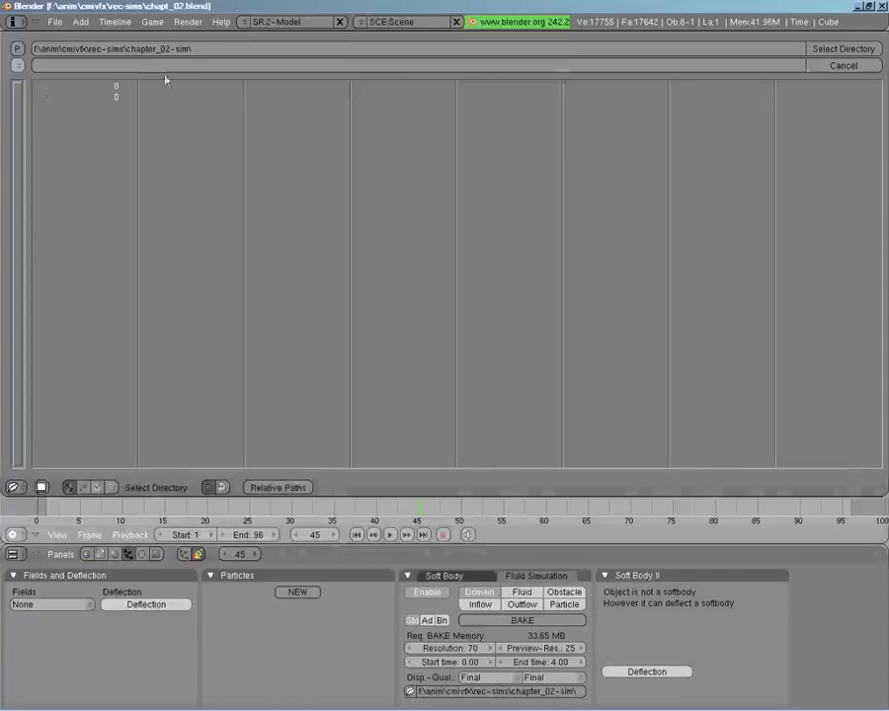
left_click(188, 51)
left_click(191, 52)
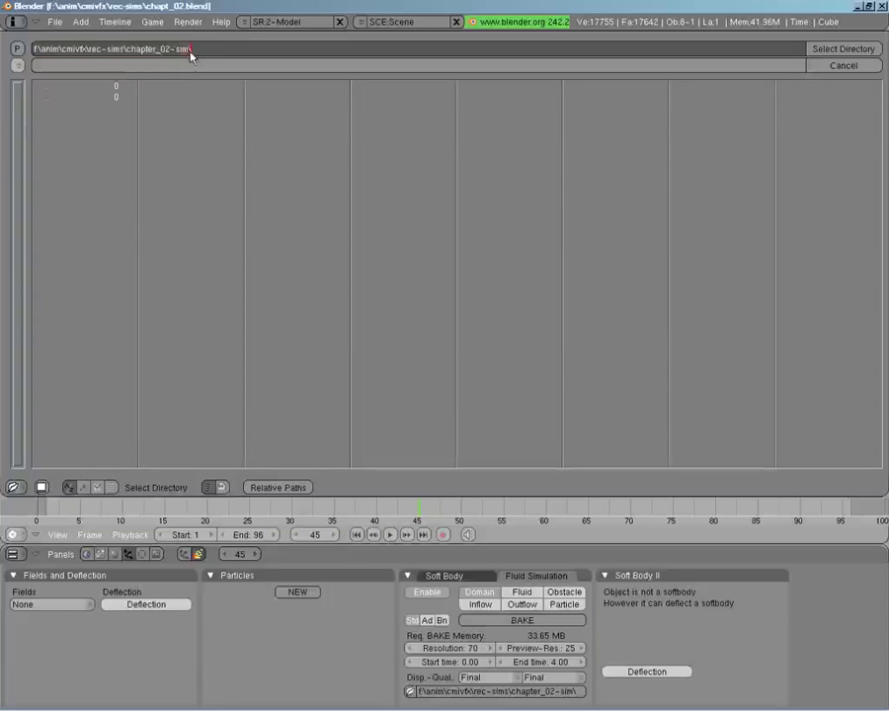
key("Tab")
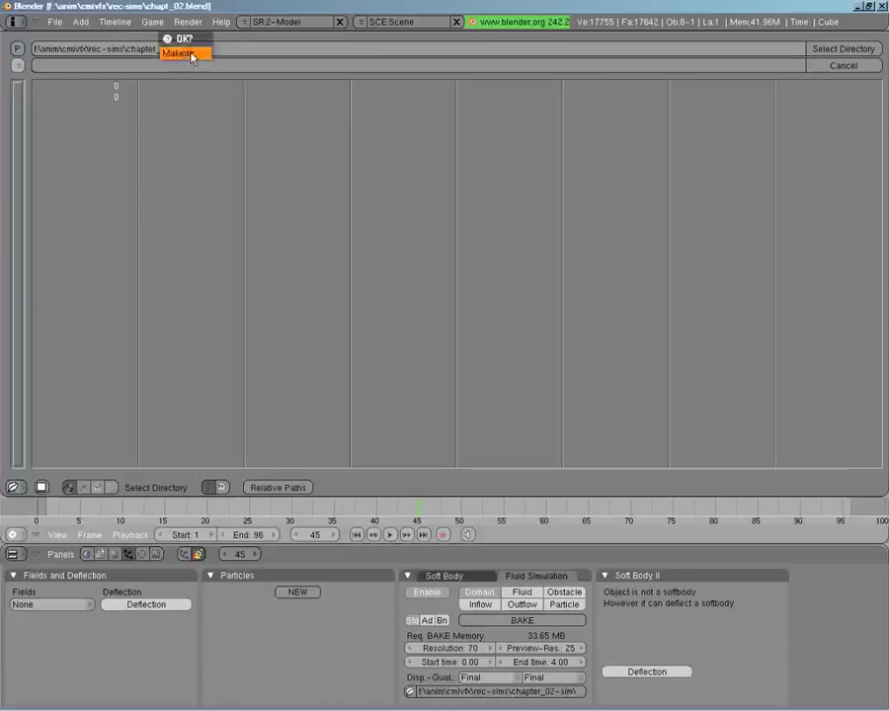
left_click(190, 53)
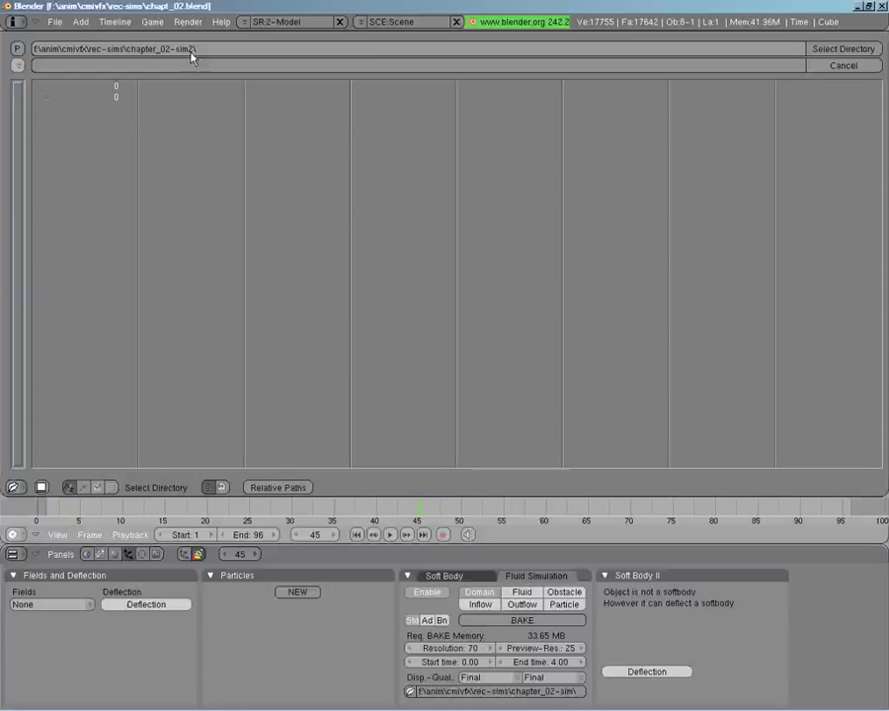
left_click(820, 49)
Run a partial test bake of the fluid in the shaded camera view and inspect the result at frame 13.
key("z")
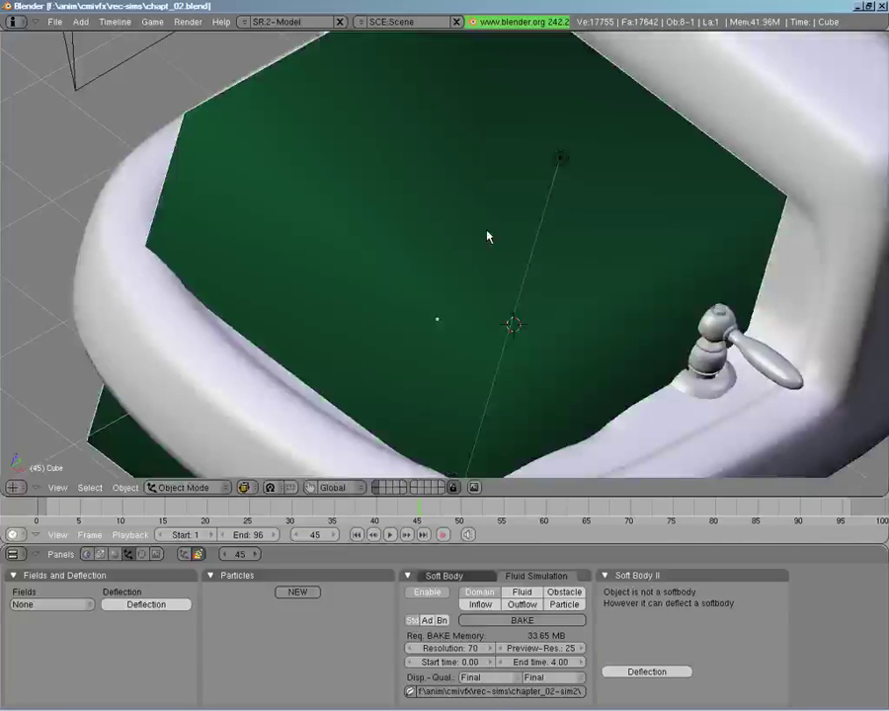
key("KP_0")
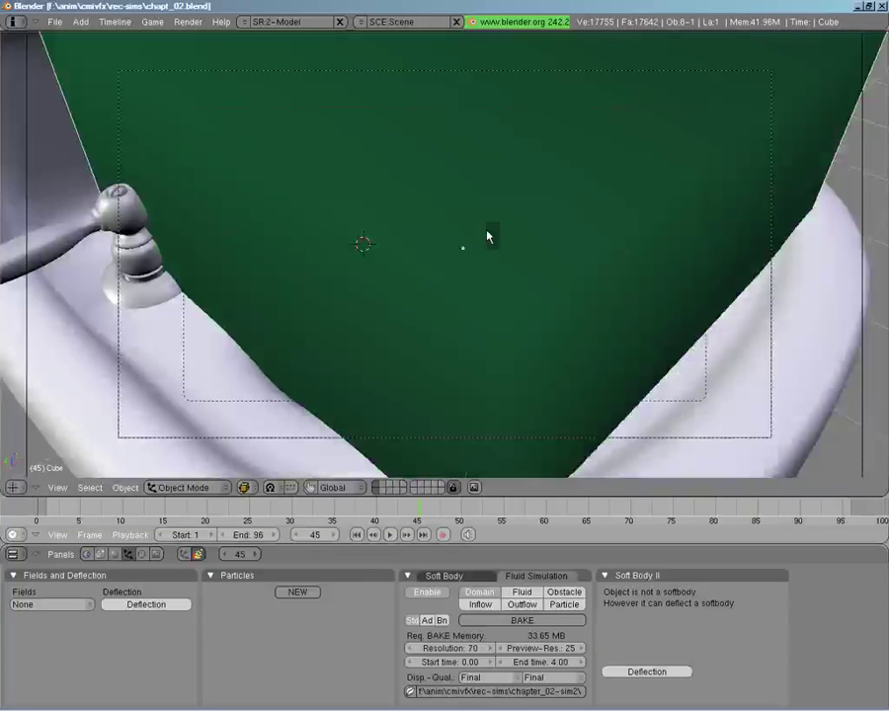
left_click(521, 621)
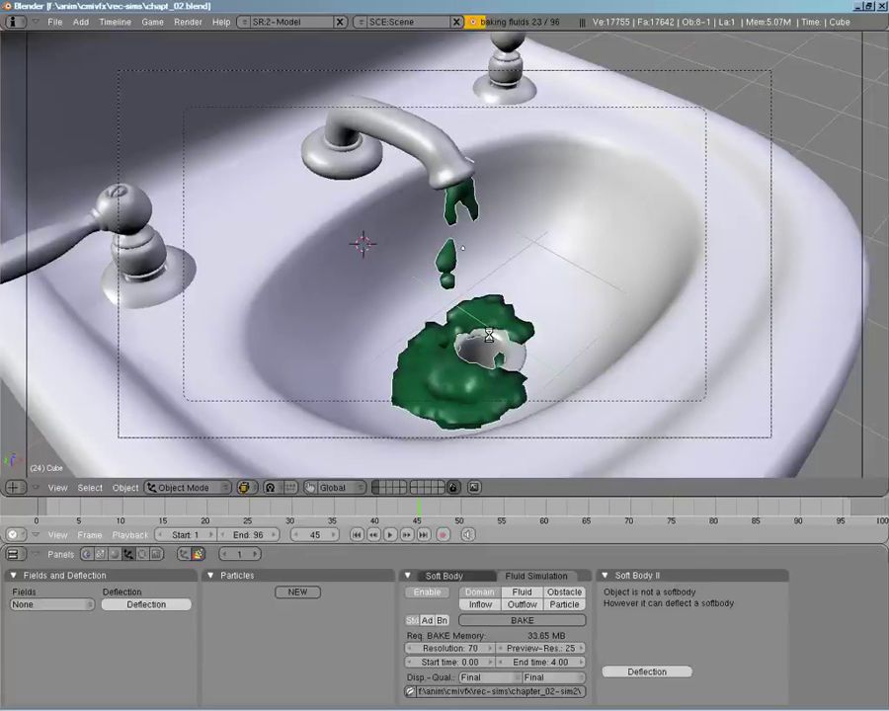
key("Escape")
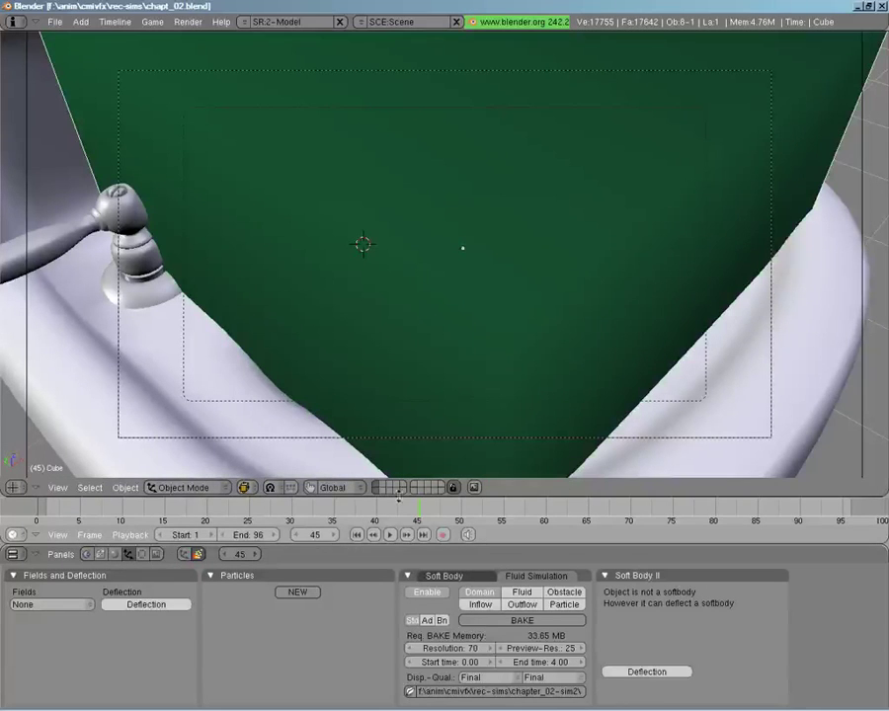
left_click_drag(398, 498, 158, 481)
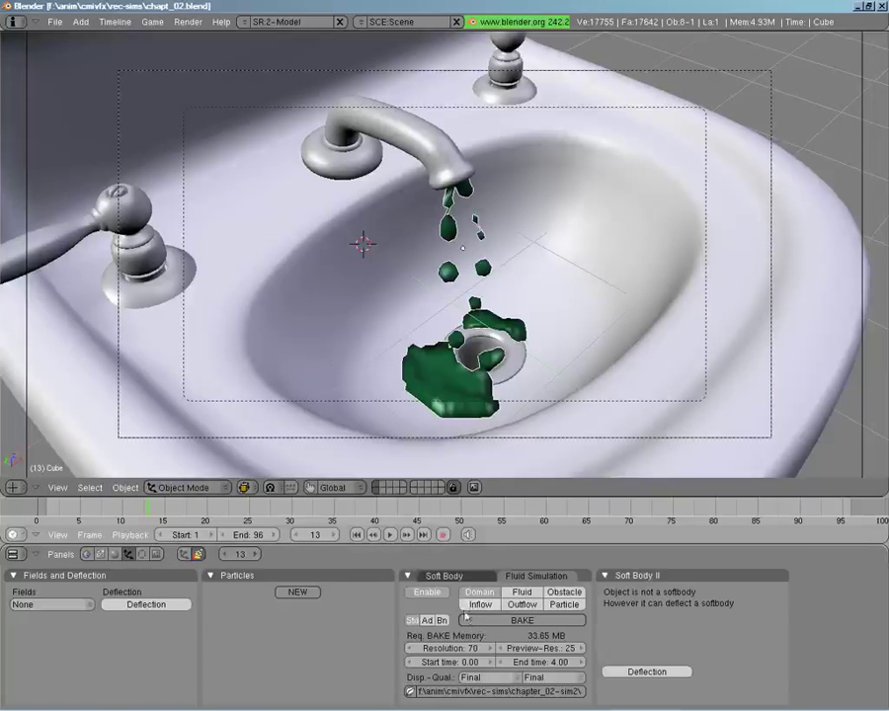
Set the fluid domain's resolution to 200 and its surface subdivision to 2.
left_click(464, 649)
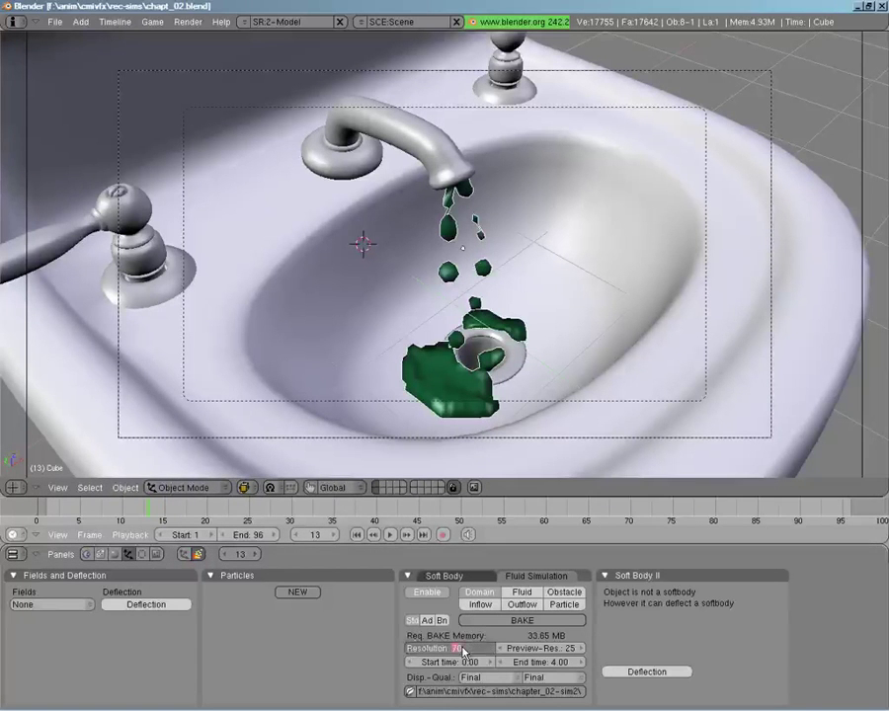
type("200")
key("Return")
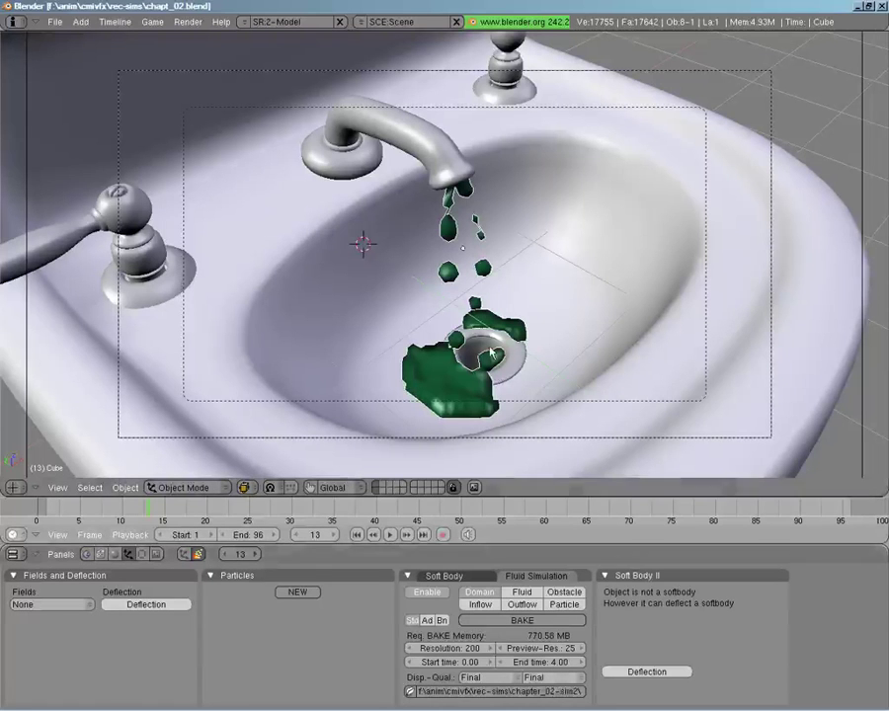
left_click(445, 622)
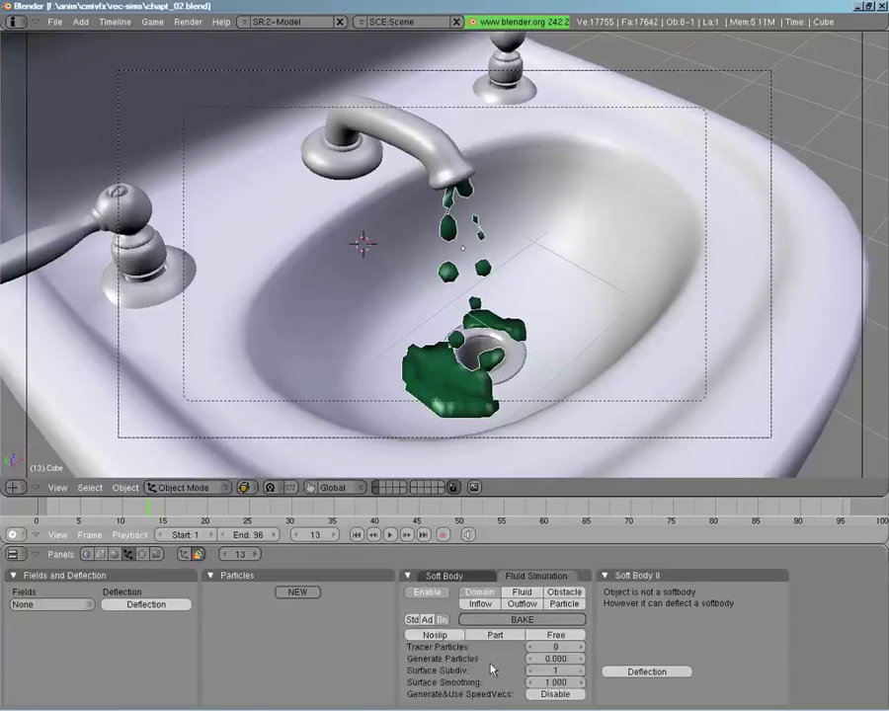
left_click(582, 672)
left_click(559, 678)
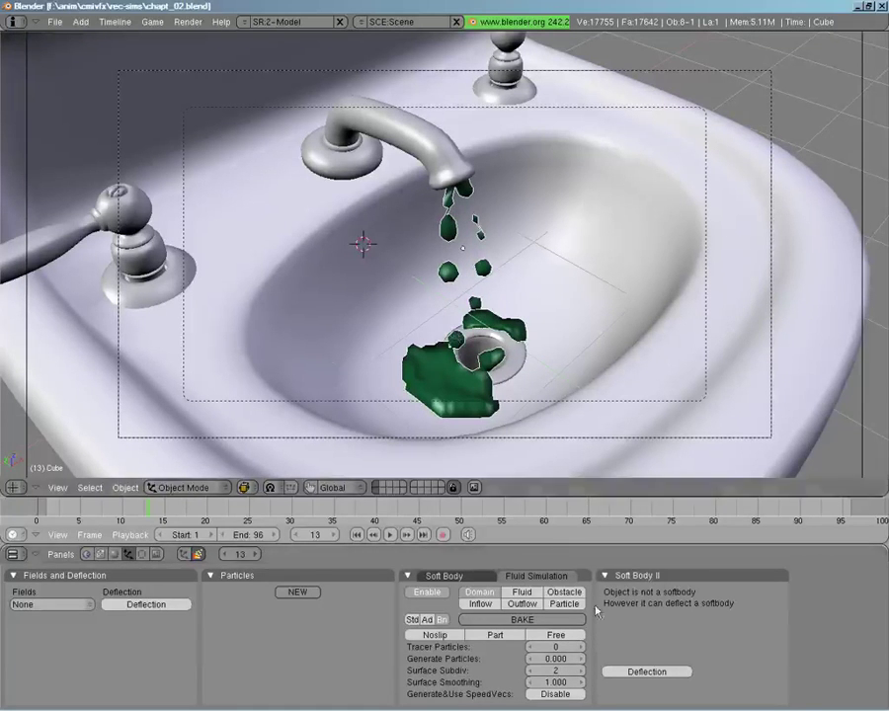
Return to the domain's standard settings, bake the fluid simulation and play it back in the camera view.
left_click(514, 620)
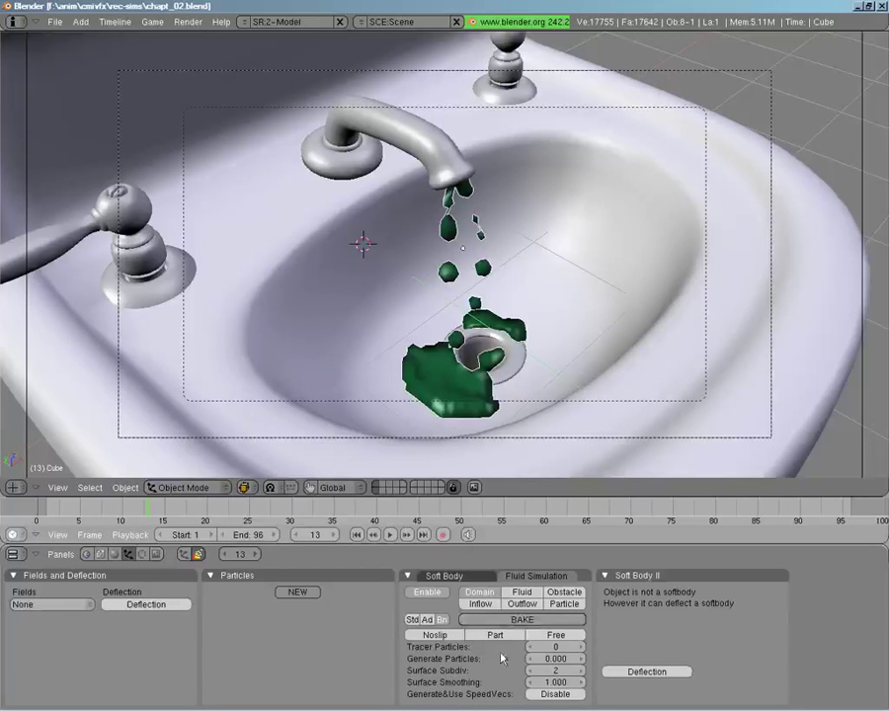
left_click(412, 621)
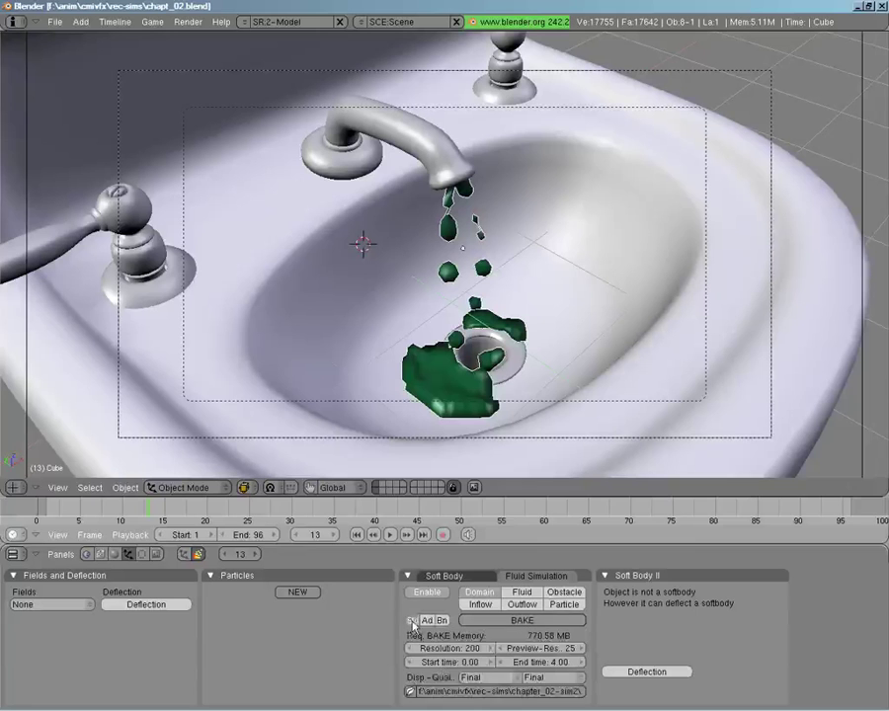
left_click(519, 620)
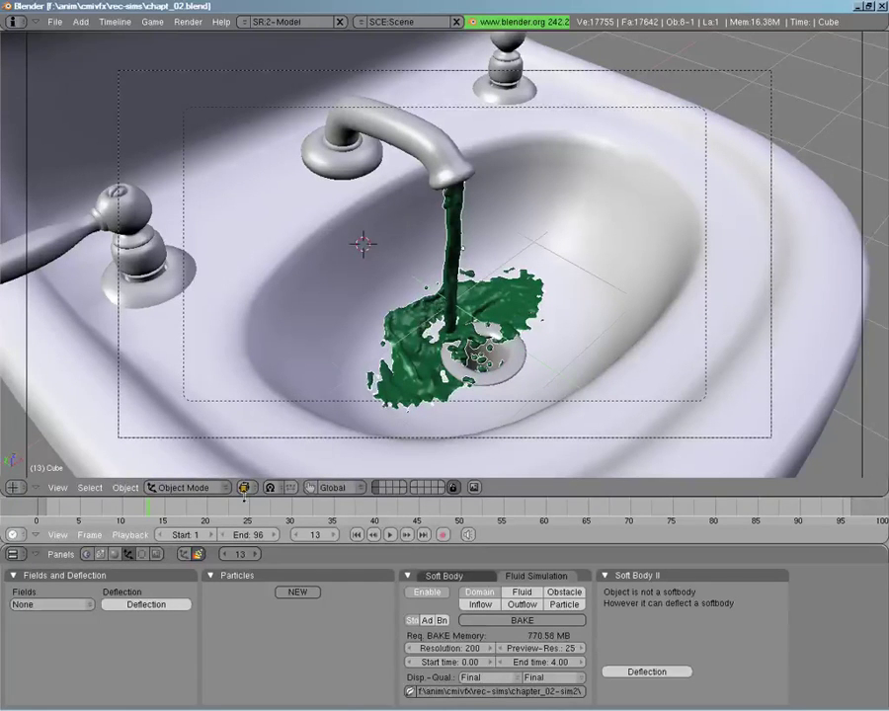
key("alt+a")
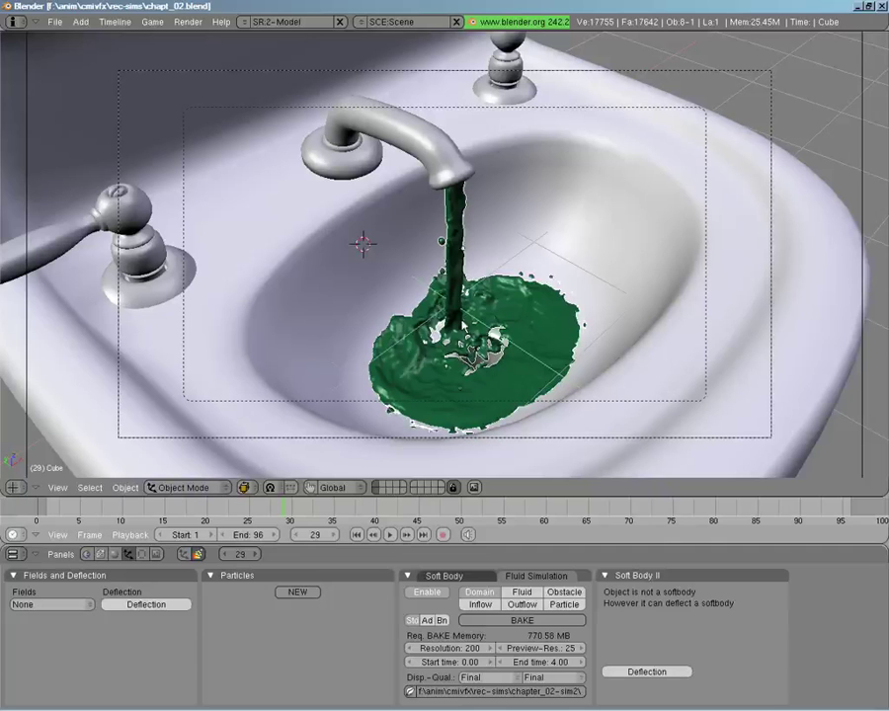
Split the 3D view vertically and turn the new area into a Node Editor.
right_click(599, 498)
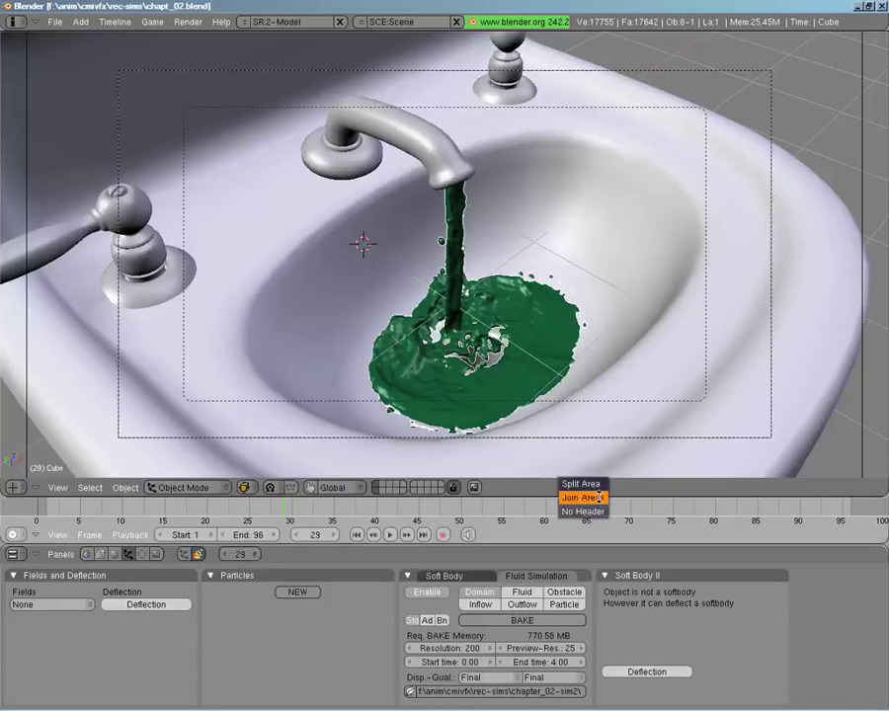
left_click(583, 484)
left_click(603, 484)
left_click(619, 489)
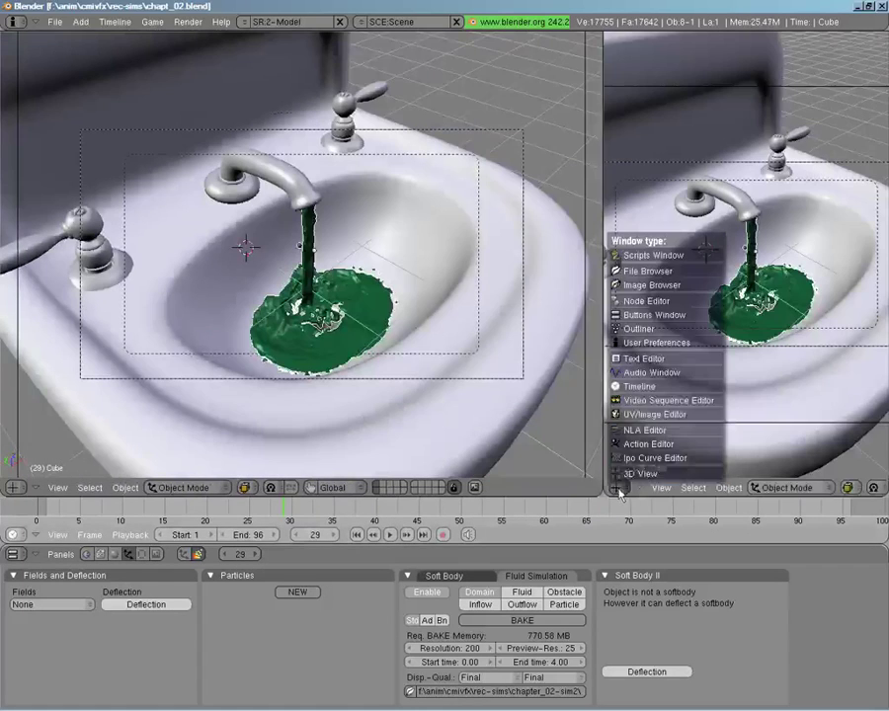
left_click(640, 300)
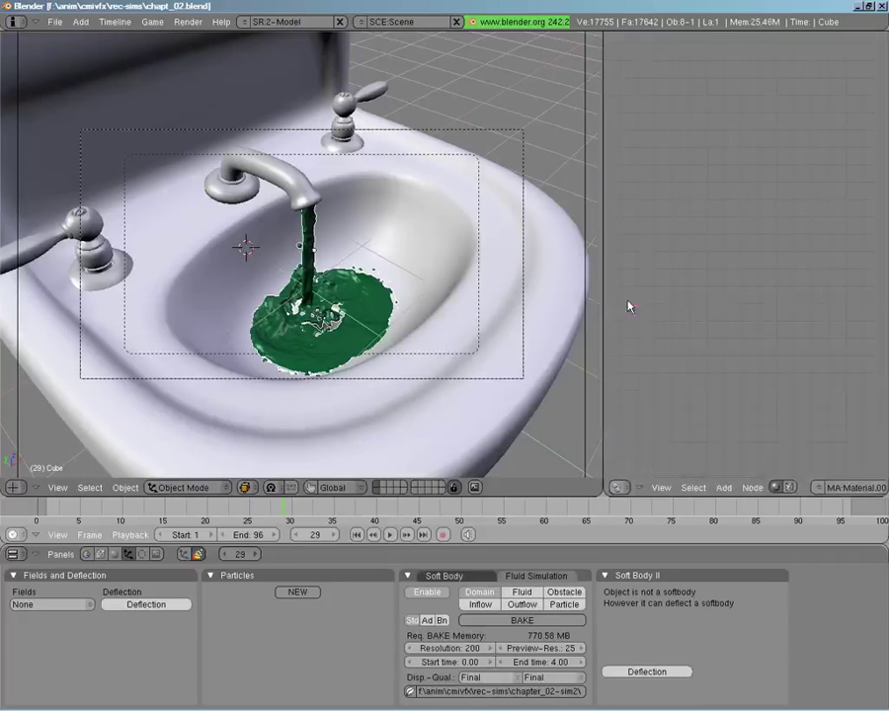
Display the composite nodes and the scene's render layer settings to examine the Vector Blur setup.
left_click(790, 488)
scroll(736, 359, "down", 1)
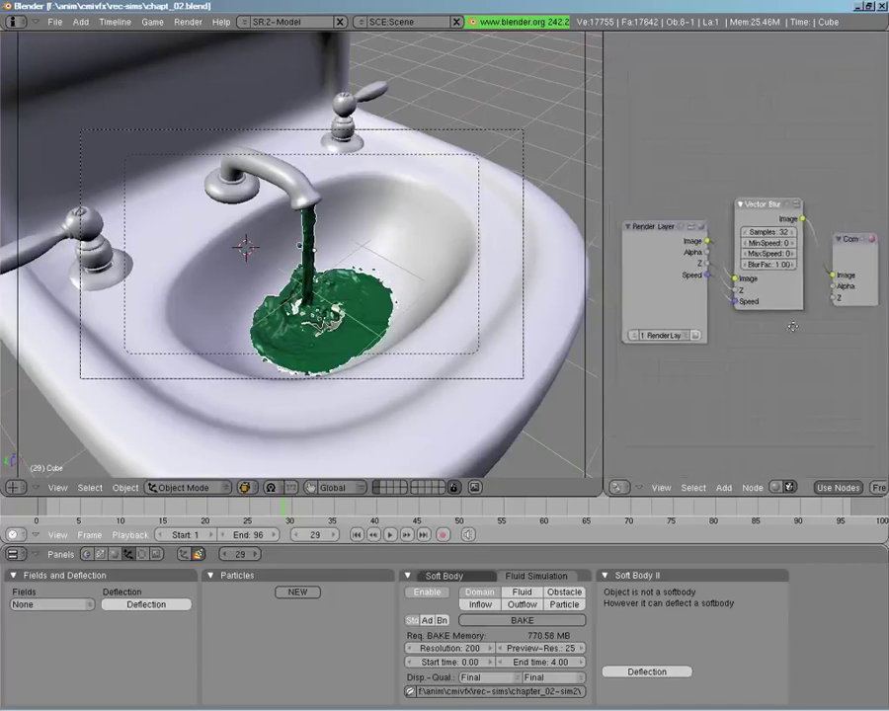
middle_click_drag(760, 369, 746, 363)
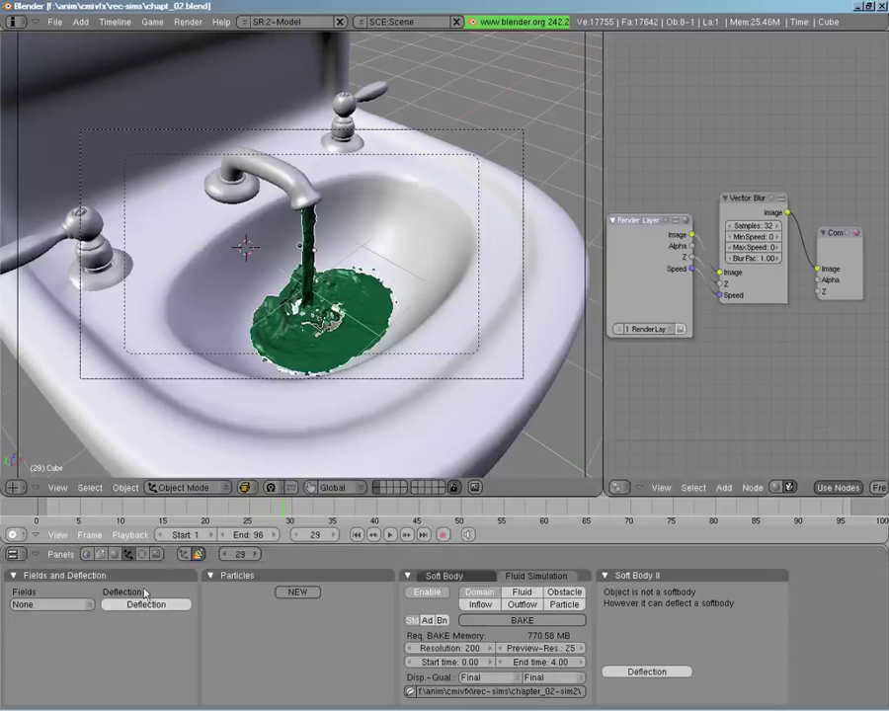
key("F10")
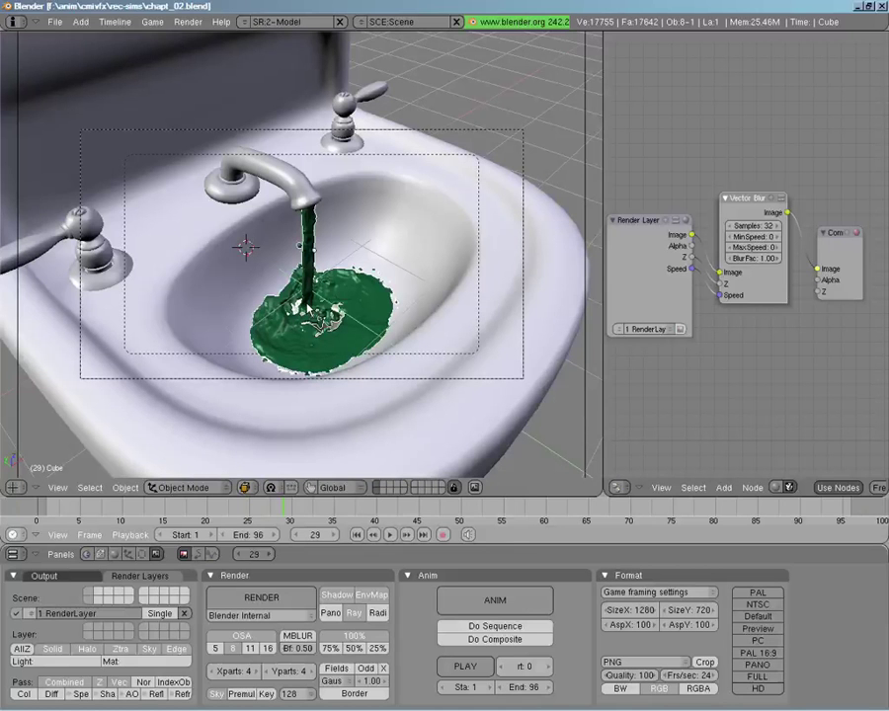
Try to rotate the far faucet handle about the global Z axis.
scroll(314, 310, "up", 1)
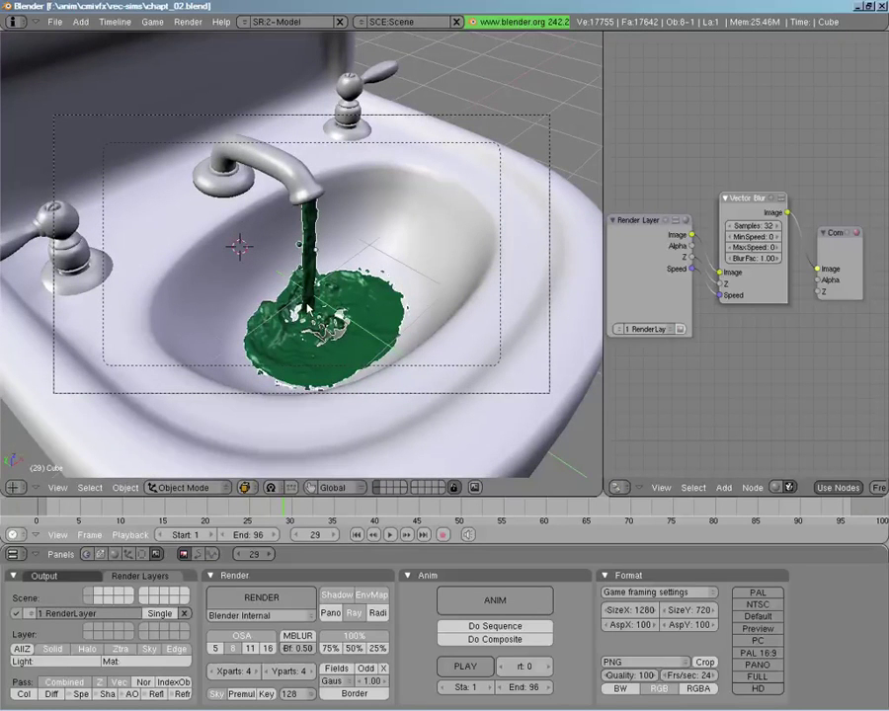
scroll(308, 309, "up", 1)
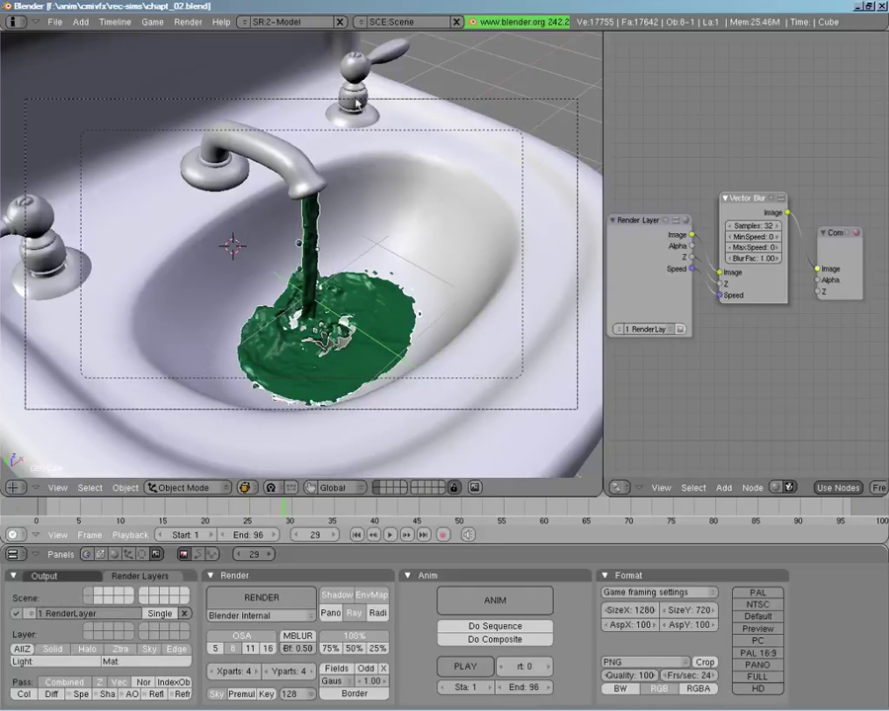
right_click(375, 74)
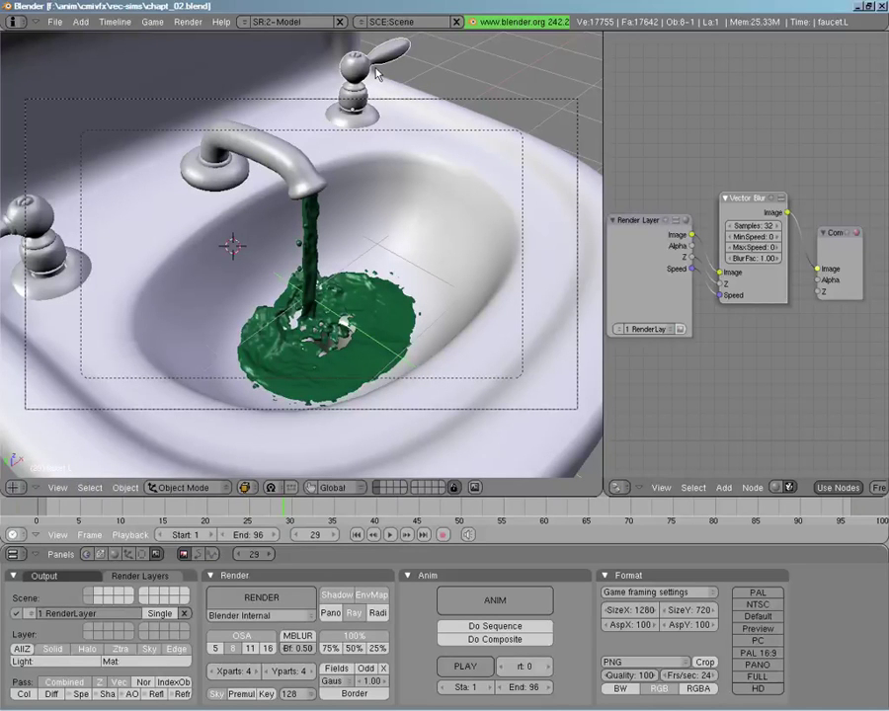
key("r")
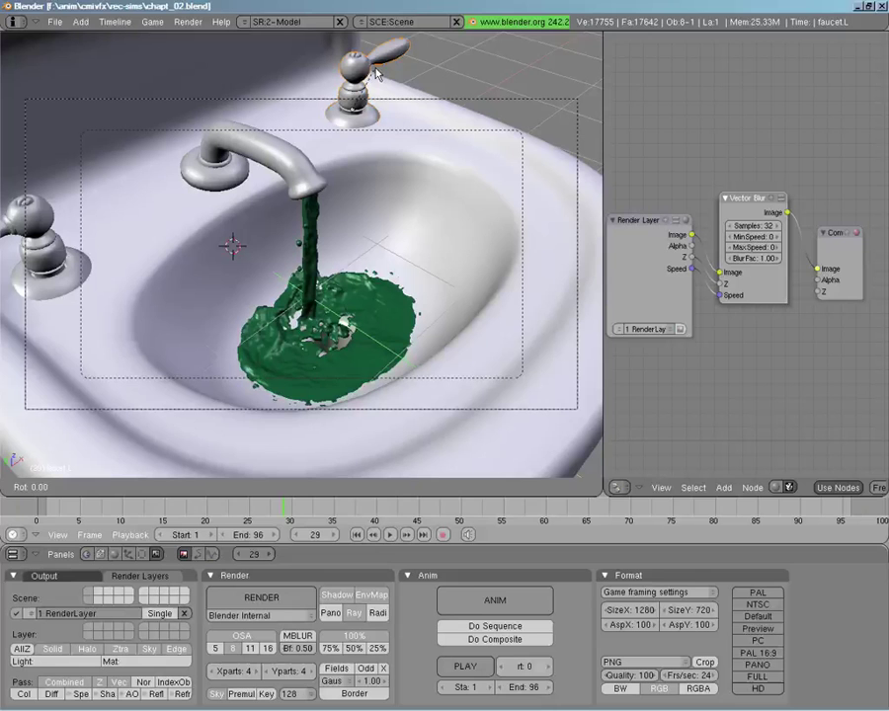
key("z")
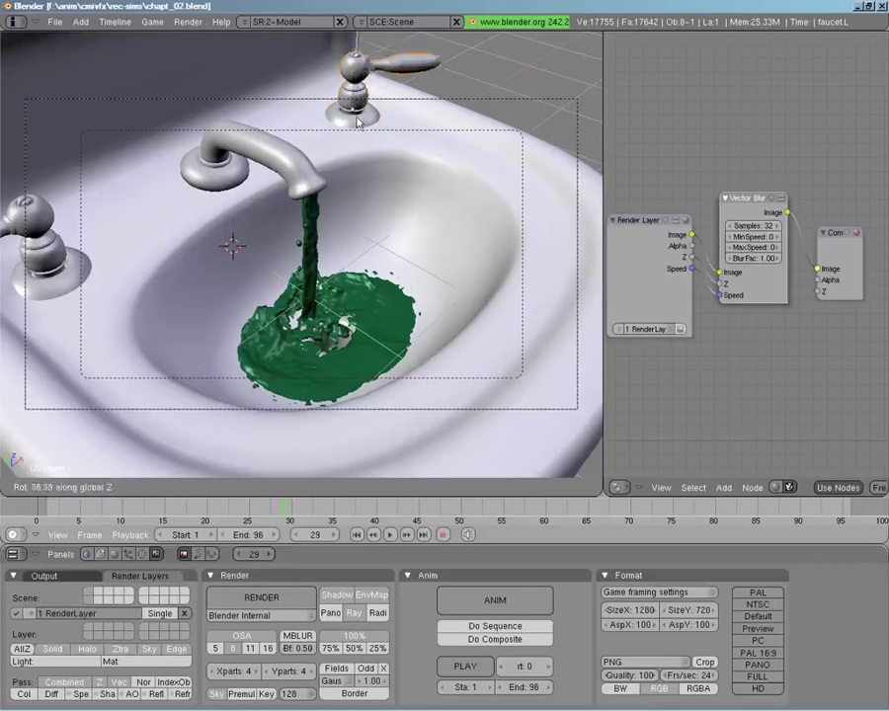
left_click(356, 126)
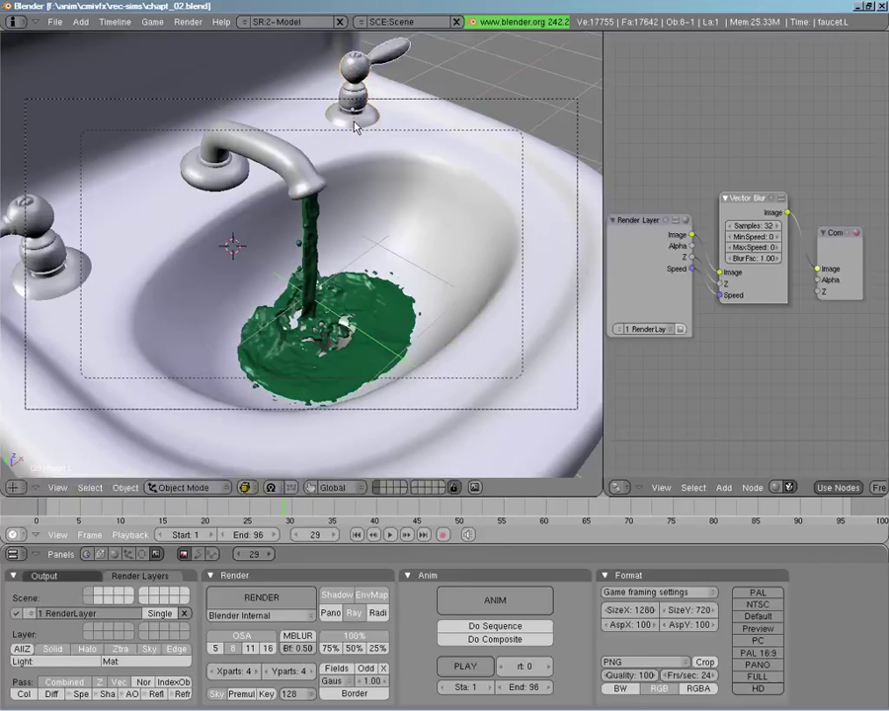
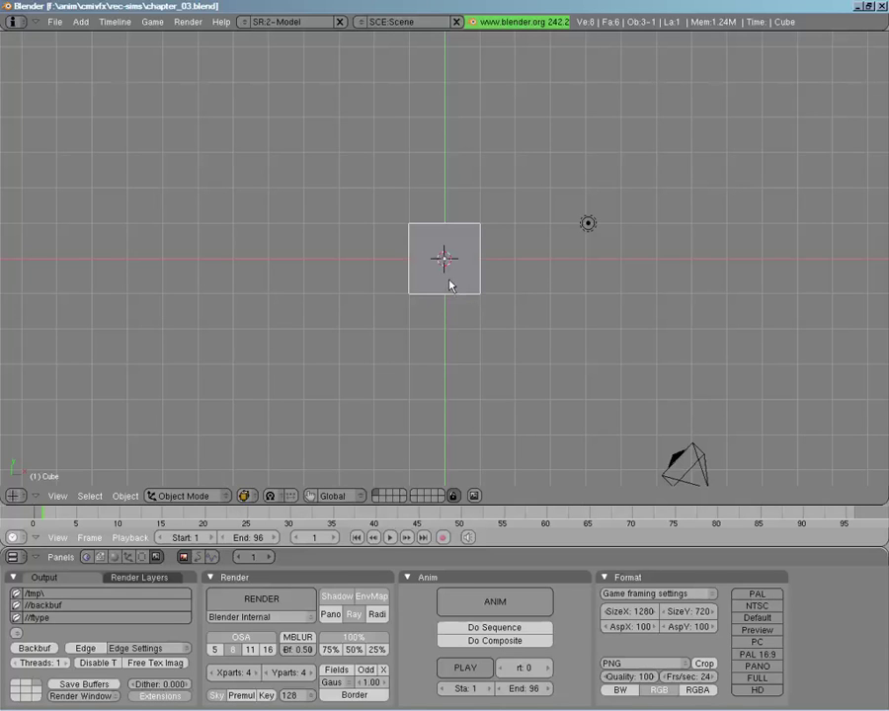
Scale the default cube uniformly by 6 and set its shading to smooth.
key("s")
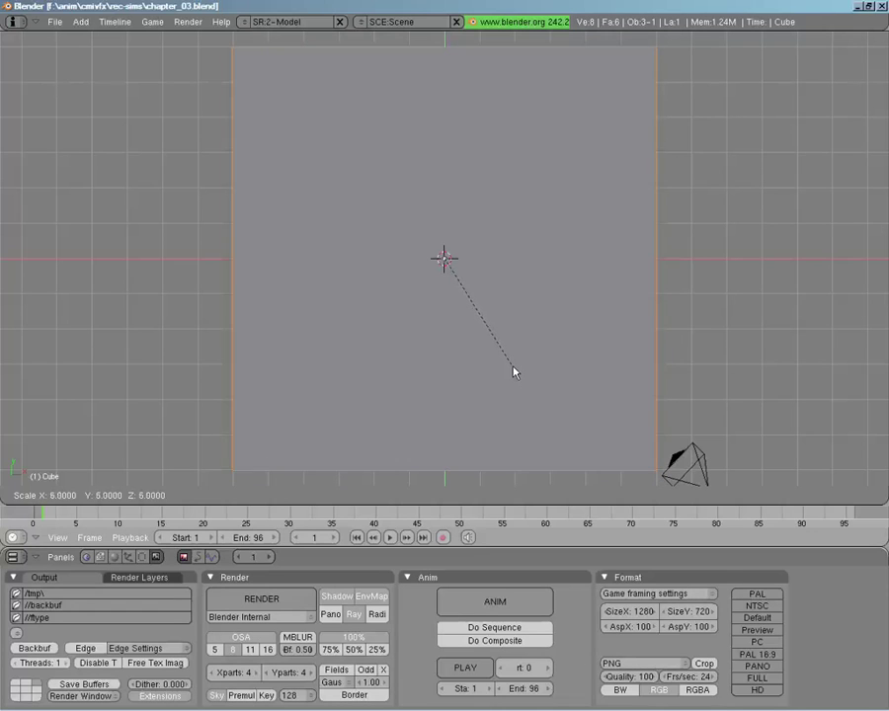
left_click(513, 371)
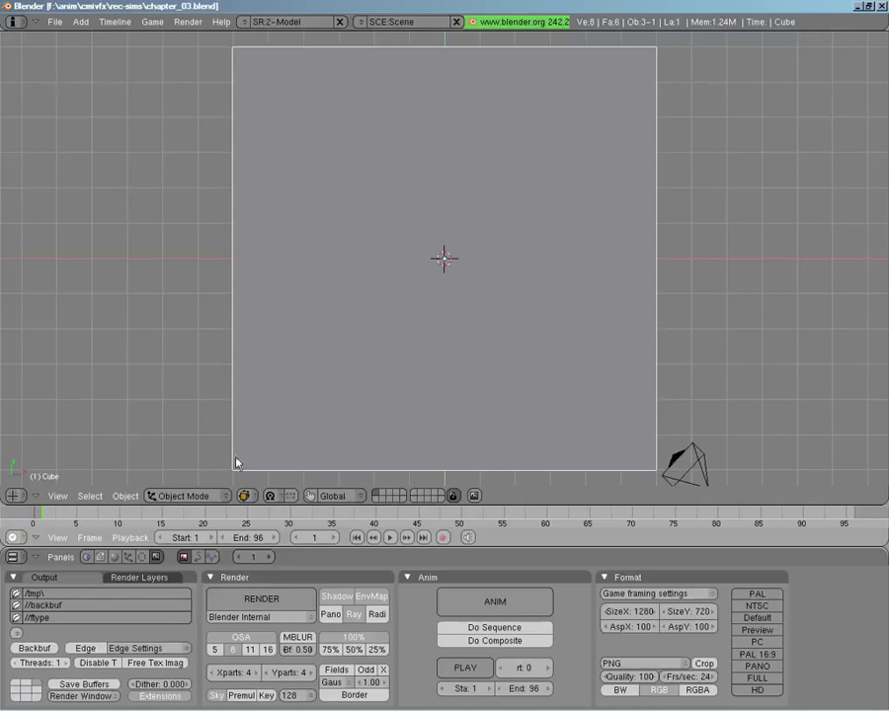
left_click(141, 558)
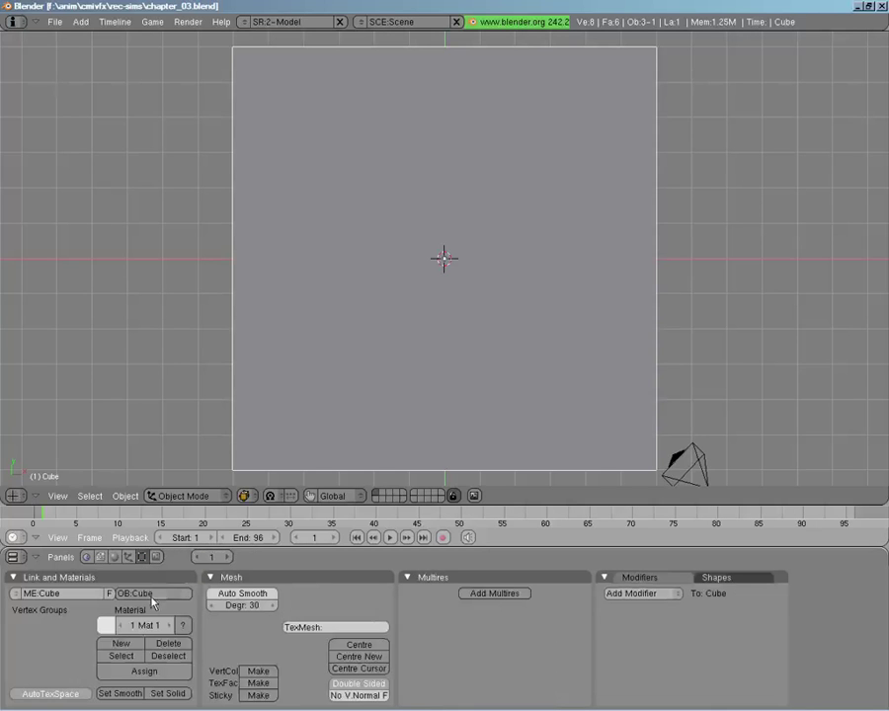
left_click(119, 693)
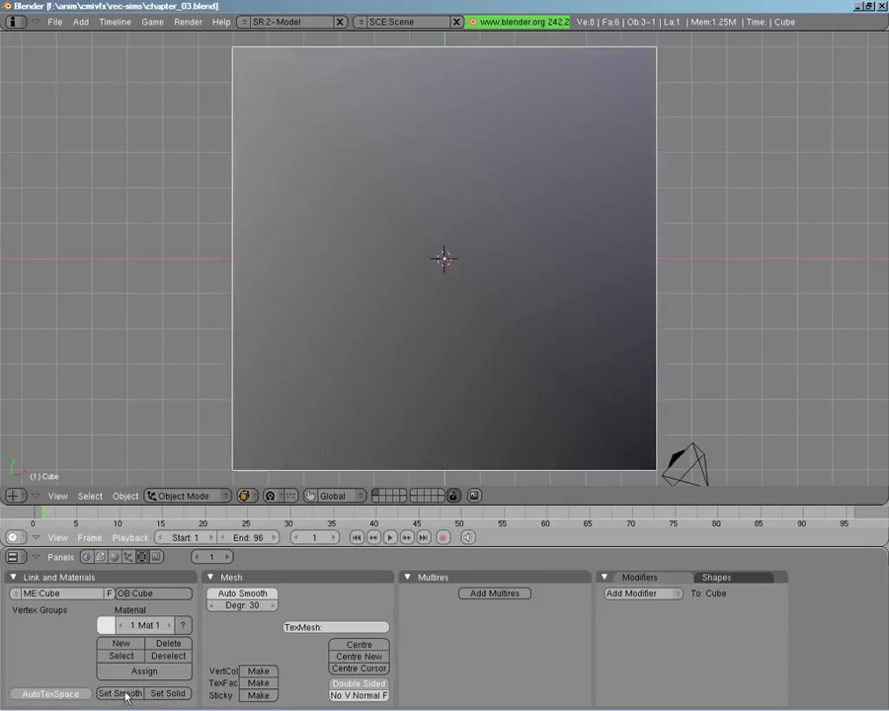
Enable fluid simulation on the cube and make it the Domain.
left_click(128, 557)
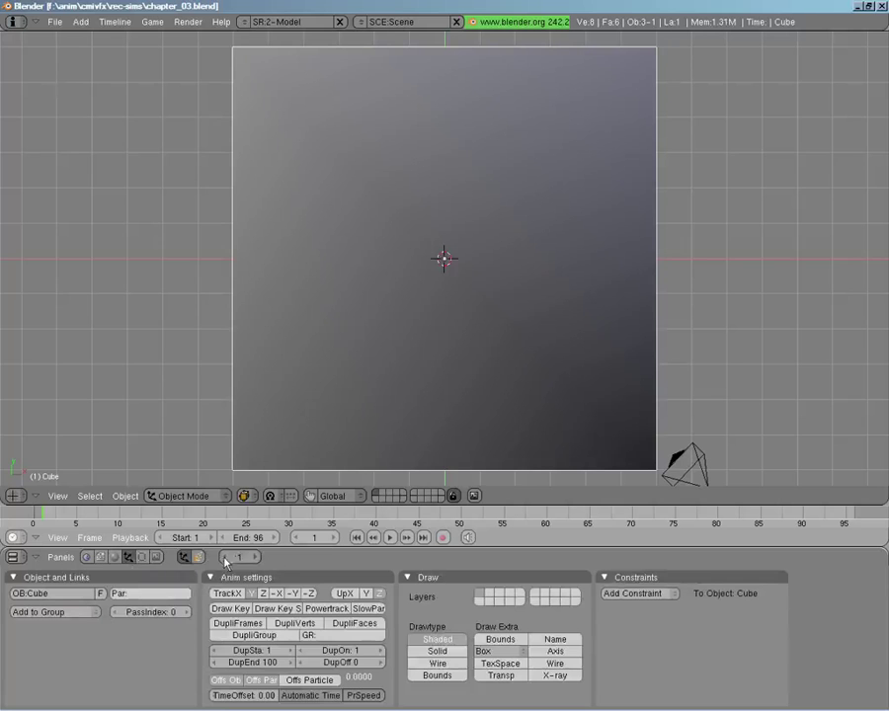
left_click(197, 557)
left_click(534, 580)
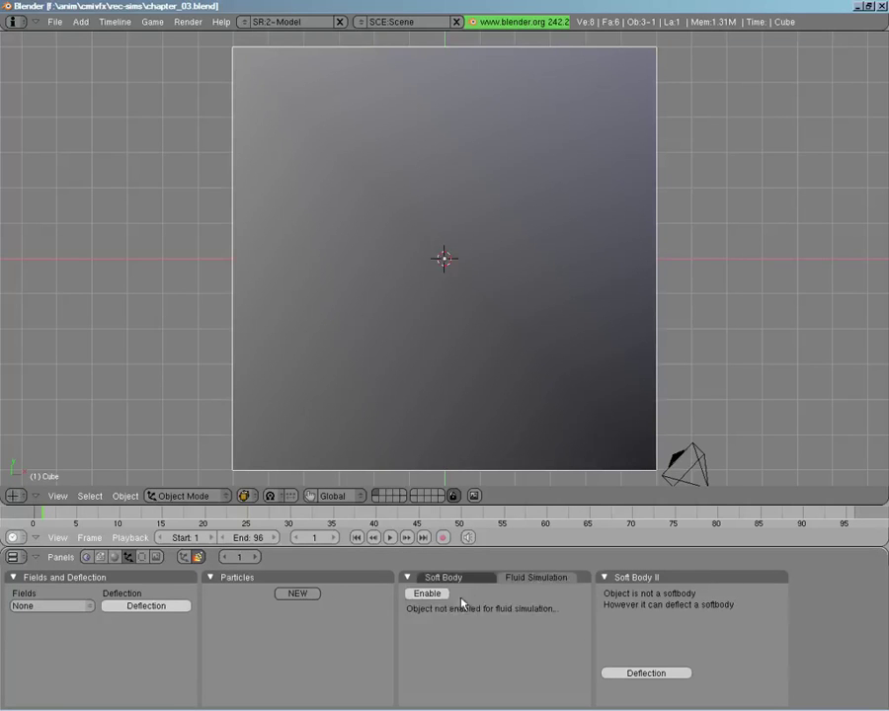
left_click(427, 594)
left_click(468, 595)
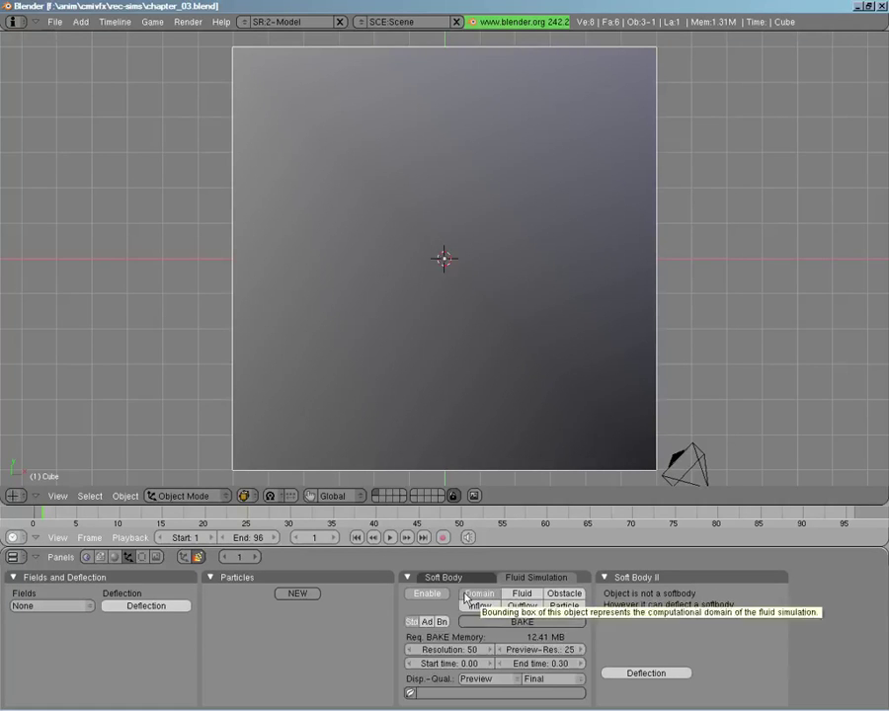
Set the domain's viewport display quality to Final and its bake directory to f:\anim\cmivfx\rec-sims\chapter_03-sim\.
left_click(473, 678)
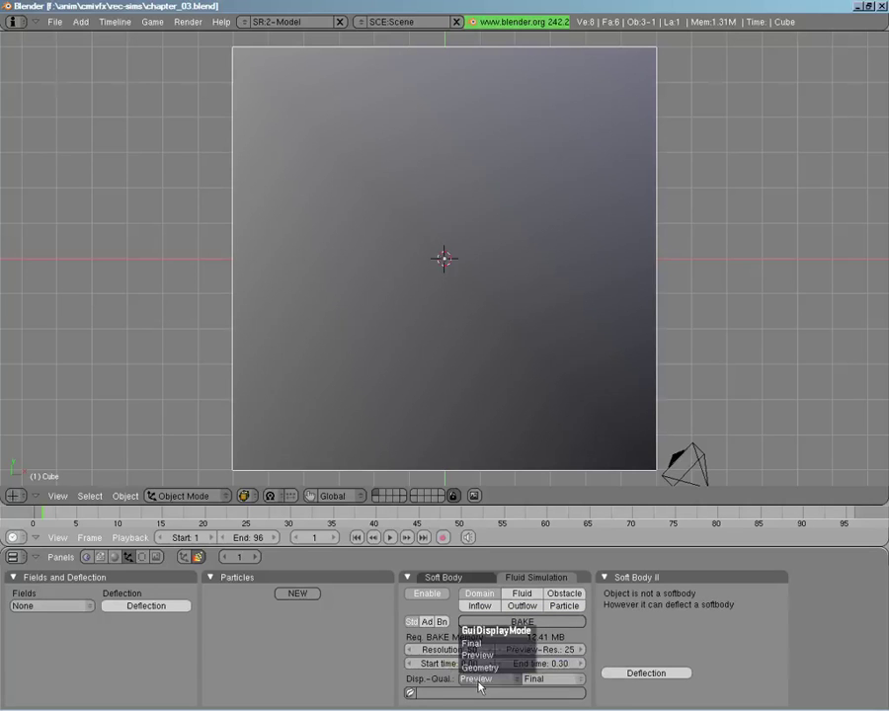
left_click(475, 655)
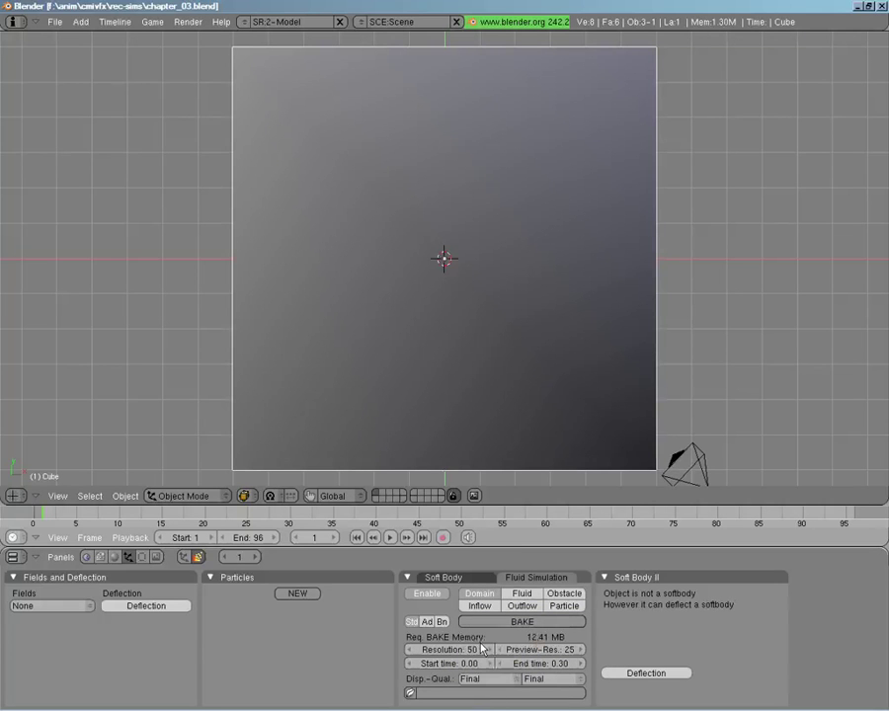
left_click(410, 693)
left_click(17, 65)
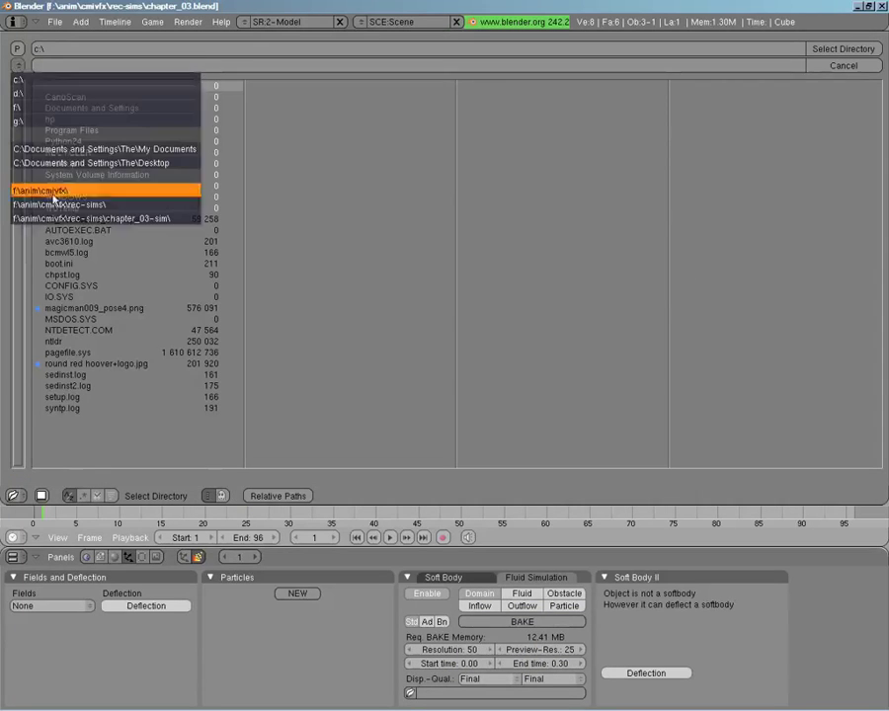
left_click(91, 219)
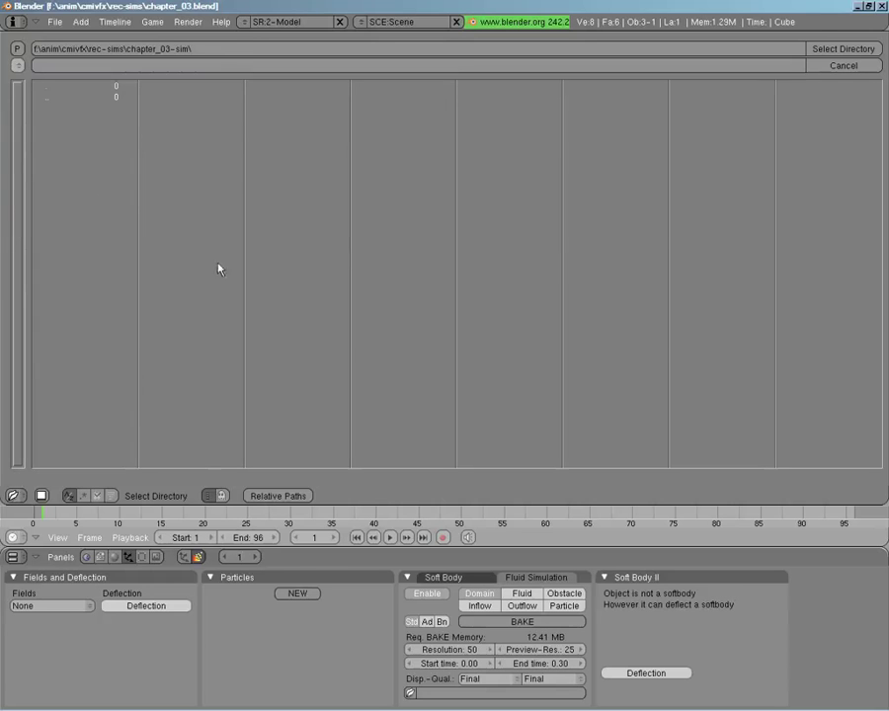
left_click(816, 48)
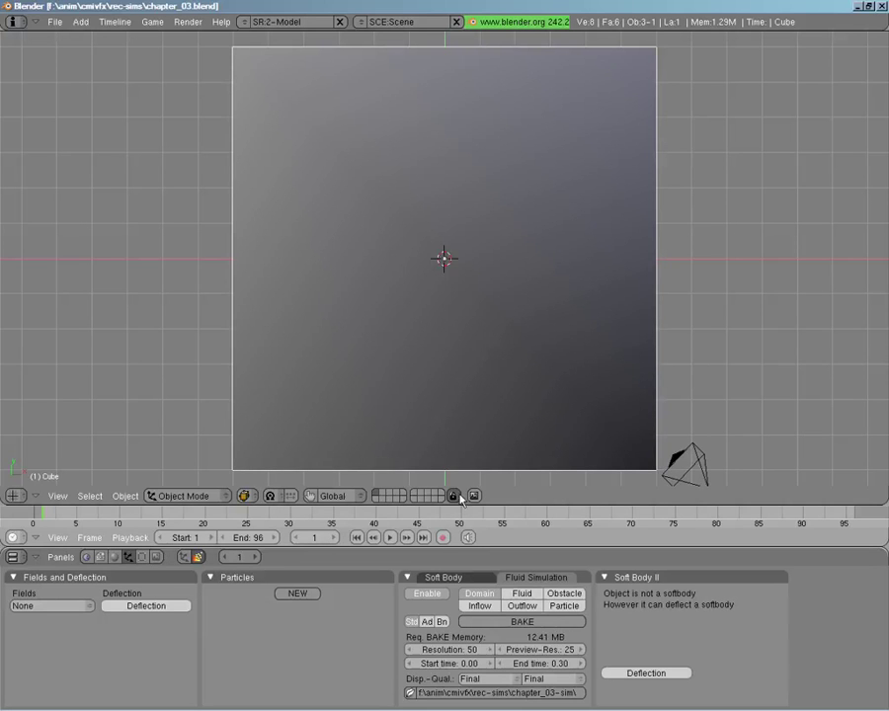
In the domain's advanced settings, switch the viscosity to Manual with a value of 3.000 and a negative exponent of 5.
left_click(428, 622)
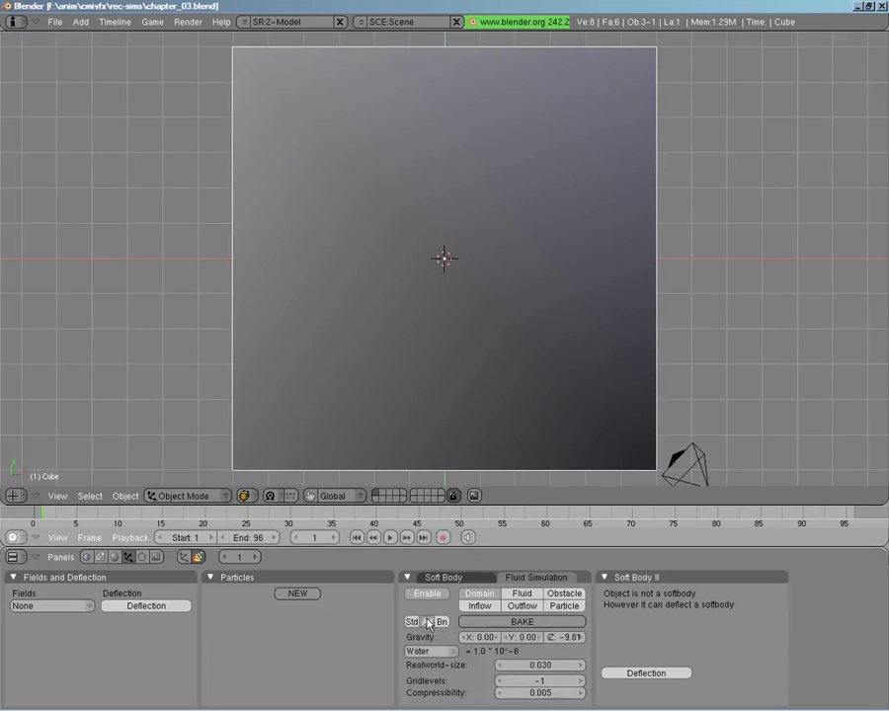
left_click(429, 651)
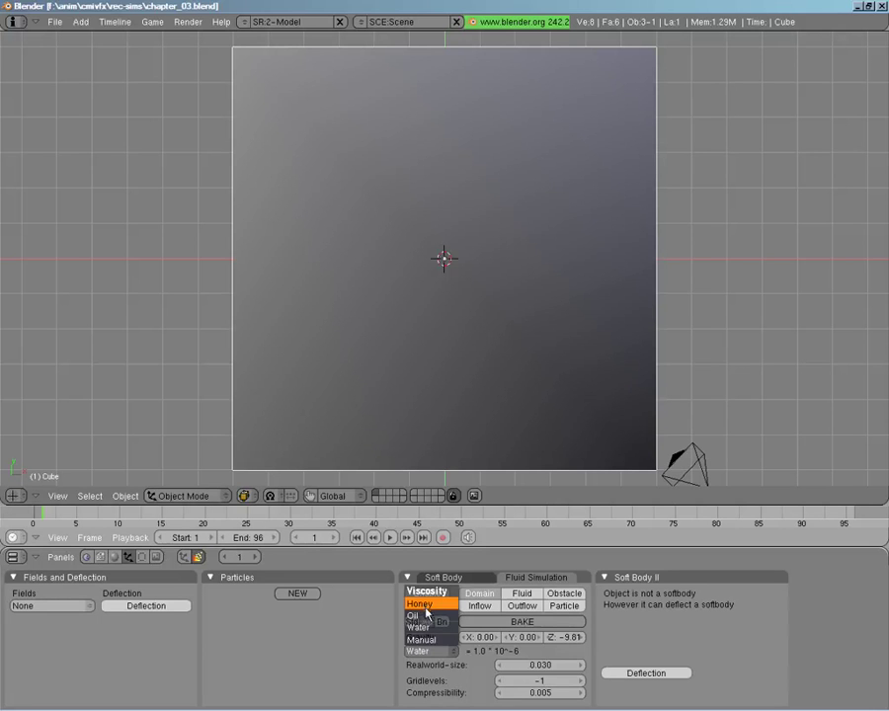
left_click(420, 639)
left_click(491, 652)
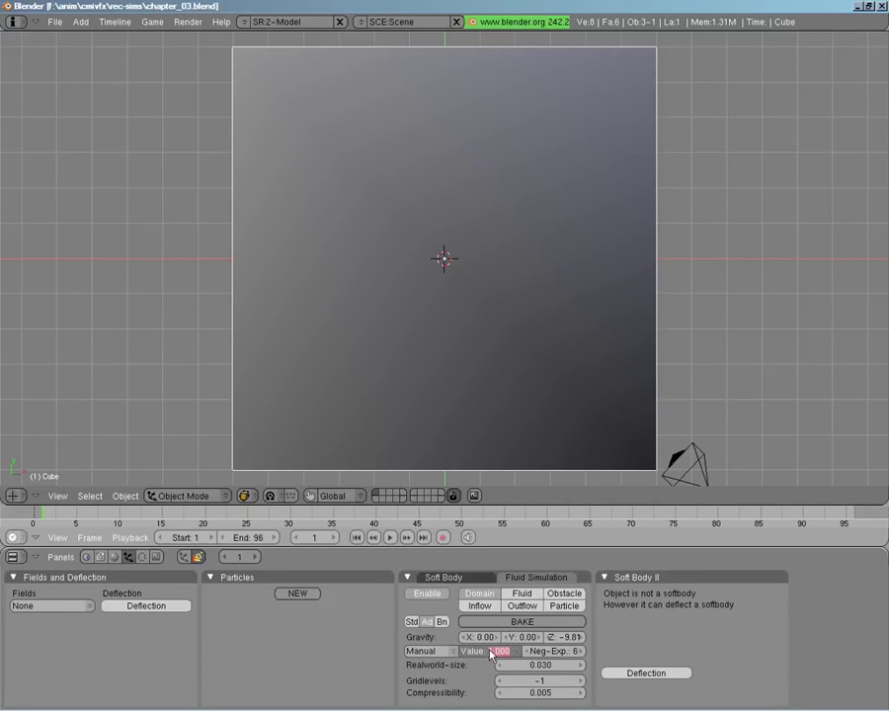
key("BackSpace")
type("3")
left_click(551, 652)
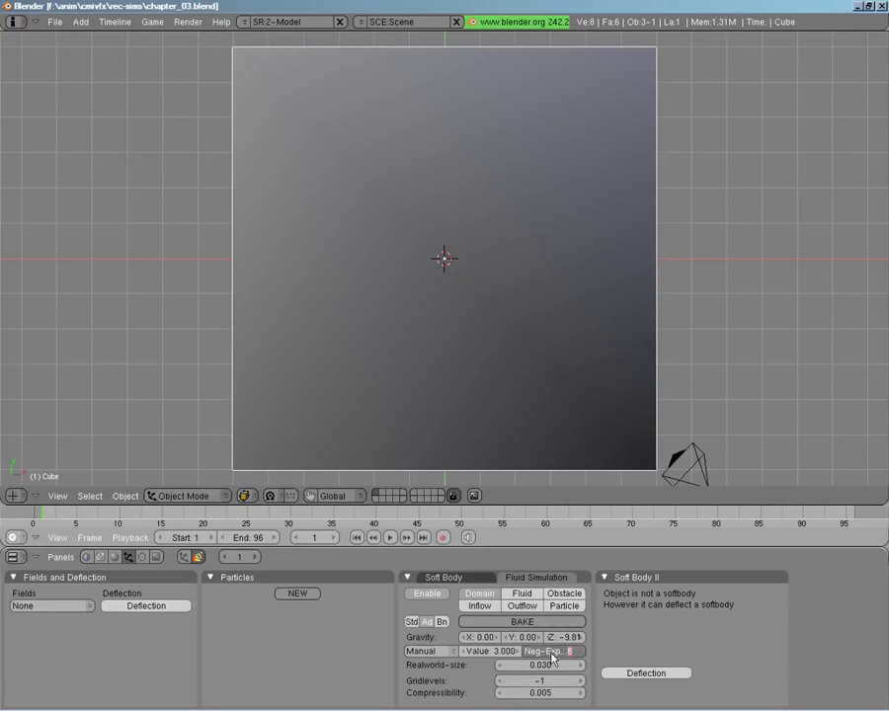
type("5")
key("Return")
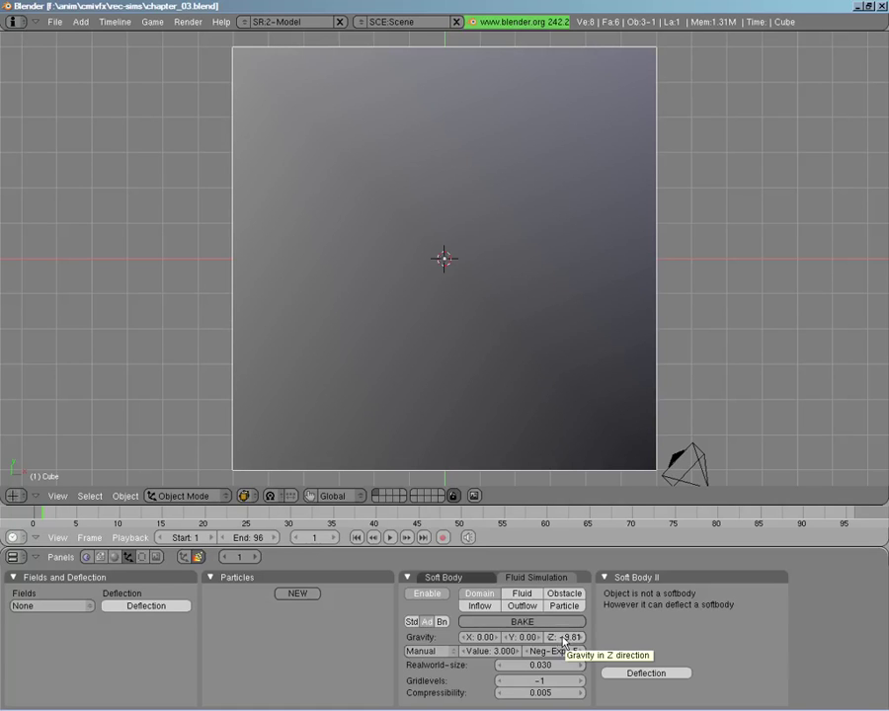
Set the domain's gravity in the Z direction to 0.001.
left_click(561, 638)
type("0.0")
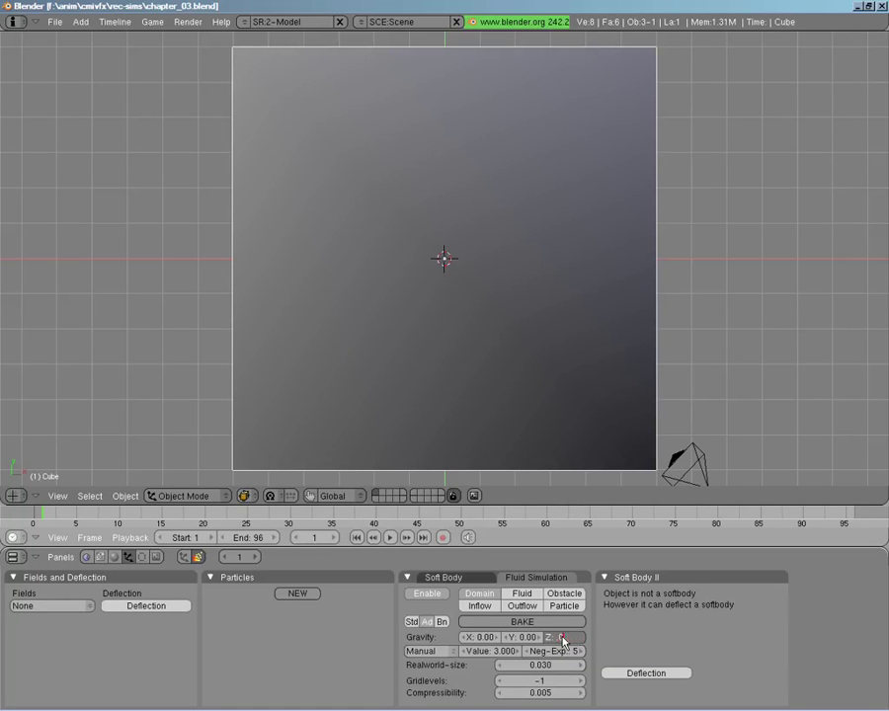
type("01")
key("Return")
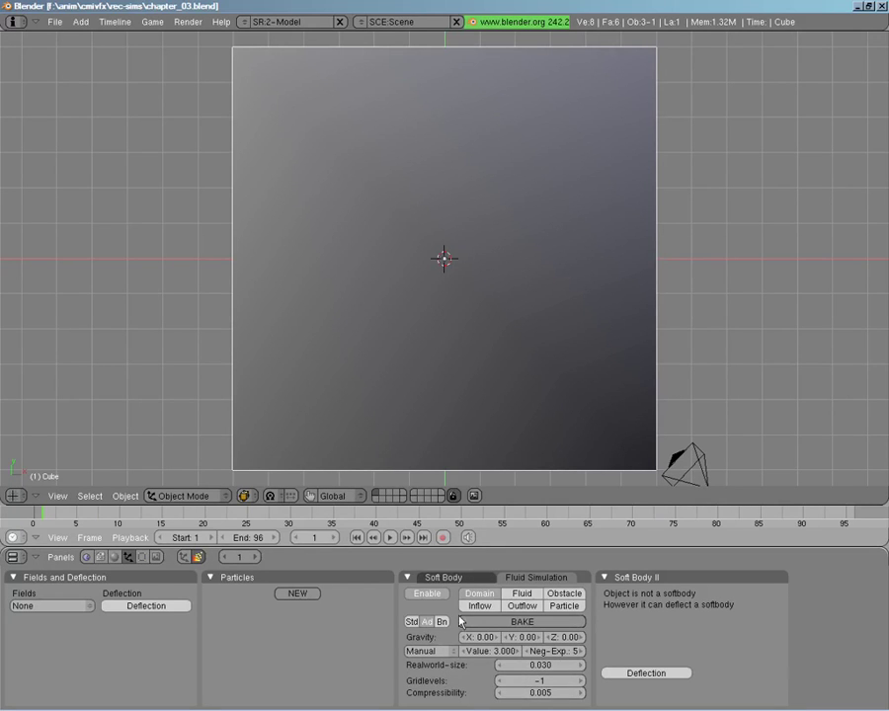
Return to the domain's standard settings and set the simulation end time to 0.10.
left_click(411, 622)
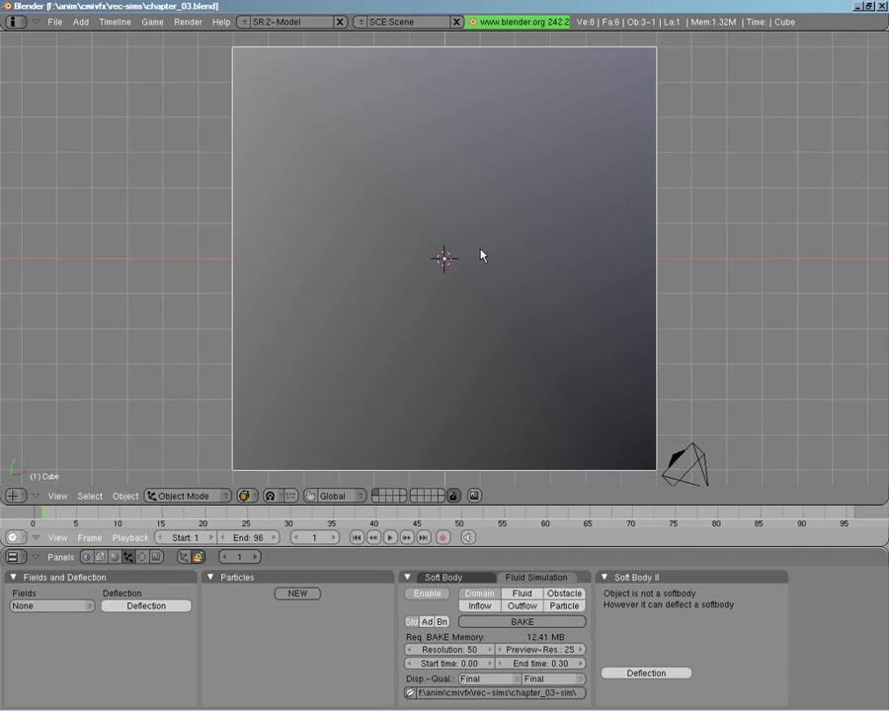
left_click(548, 665)
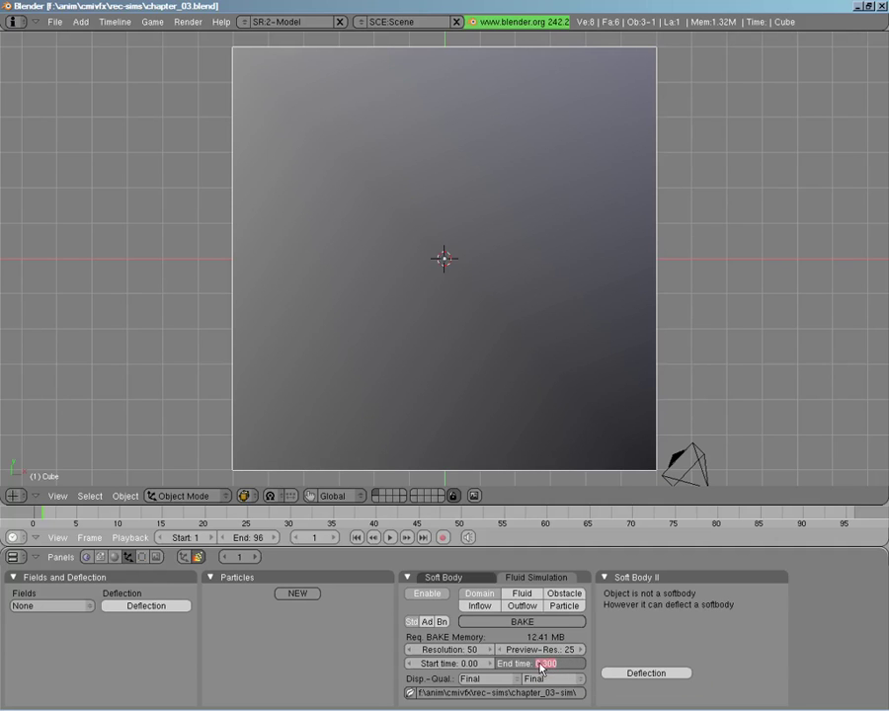
key("BackSpace")
type("0.1")
key("Return")
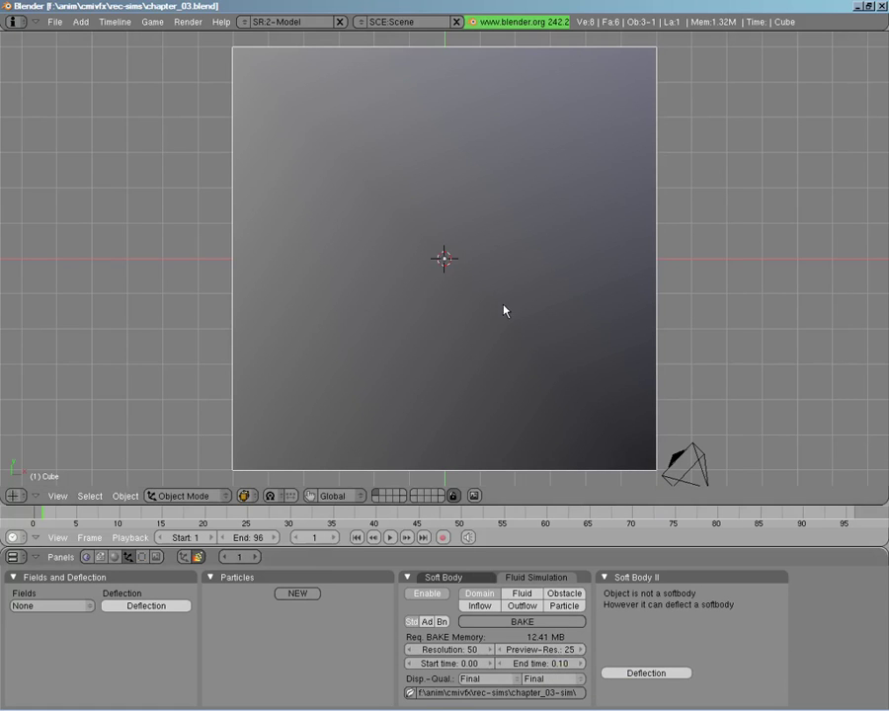
In wireframe display, add a 16-vertex cylinder at the domain's centre and narrow it to about a third, keeping its Z size.
key("z")
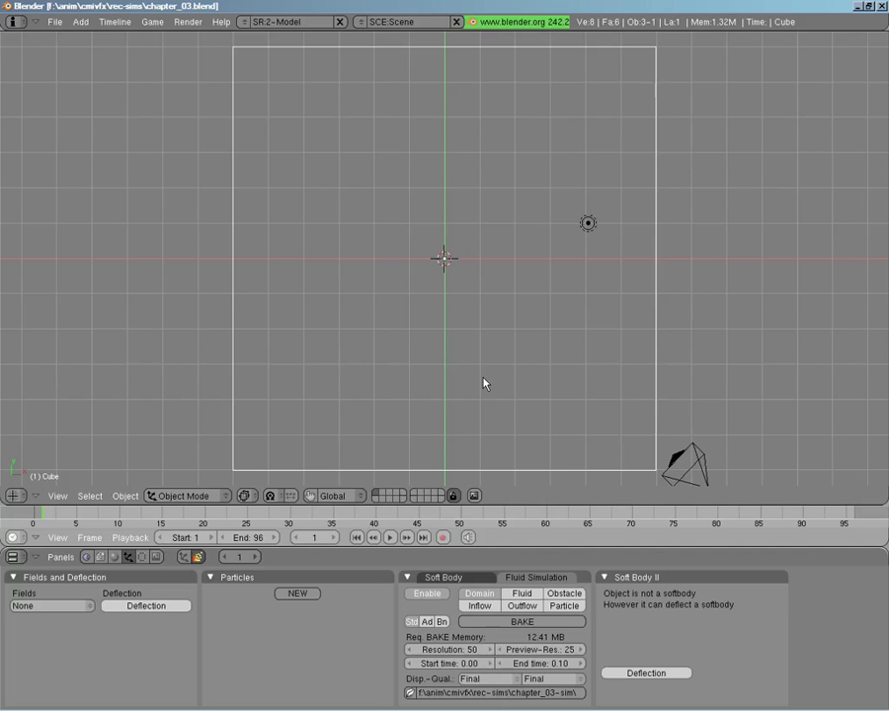
key("space")
mouse_move(561, 376)
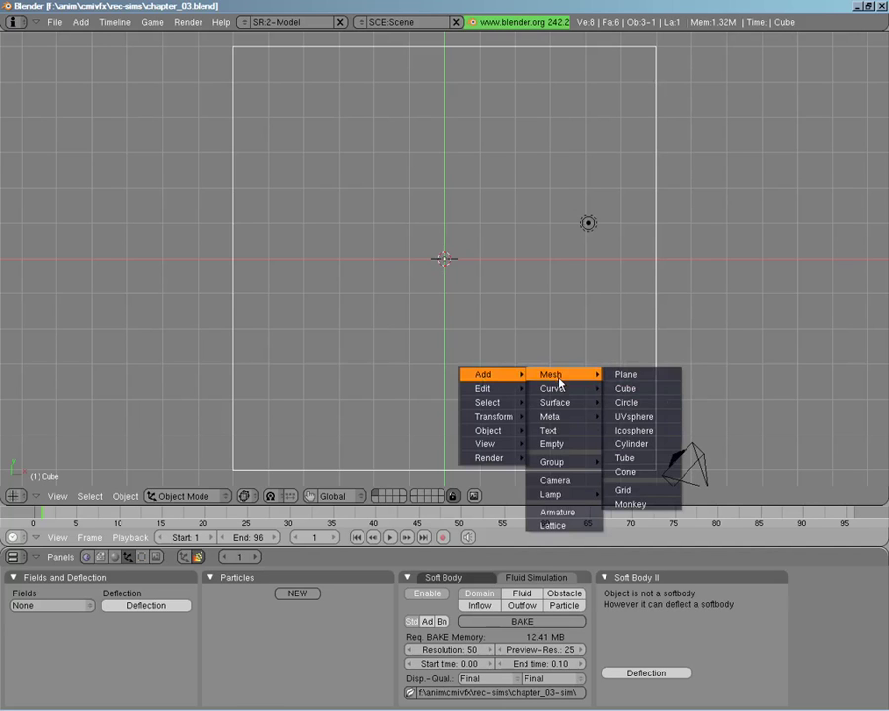
left_click(618, 444)
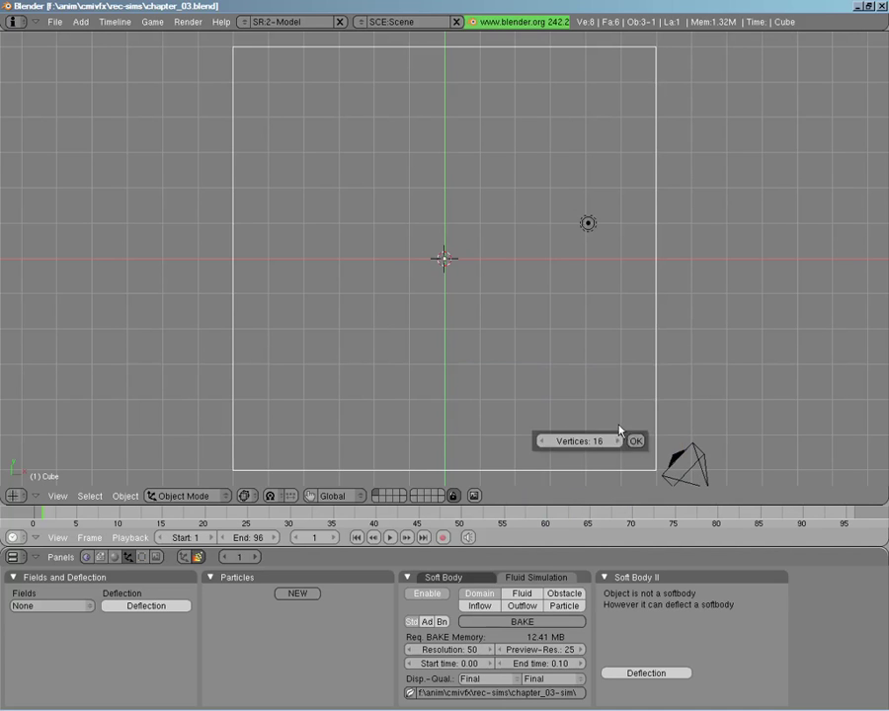
left_click(635, 441)
key("s")
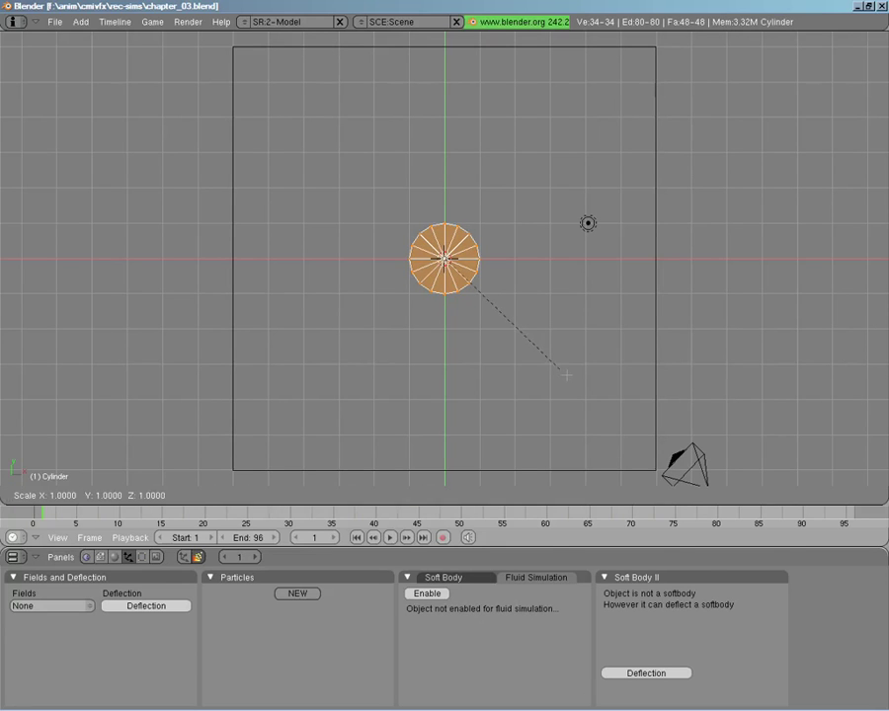
key("shift+z")
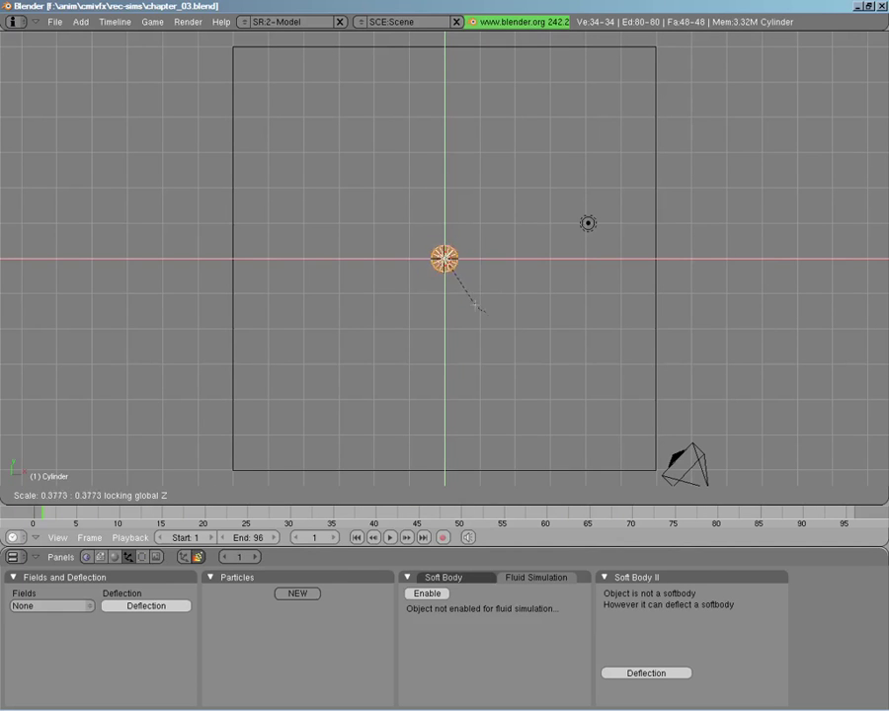
left_click(470, 304)
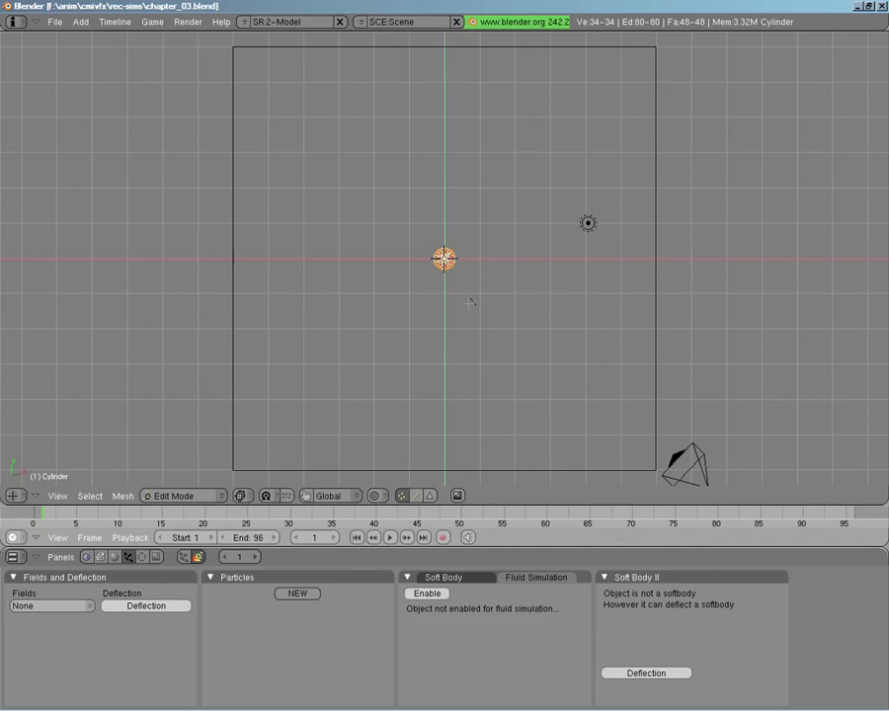
Stretch the cylinder about 5.9 times along the global Z axis in front view, show its editing settings and return to Object Mode.
key("Tab")
key("Tab")
key("KP_1")
key("s")
key("z")
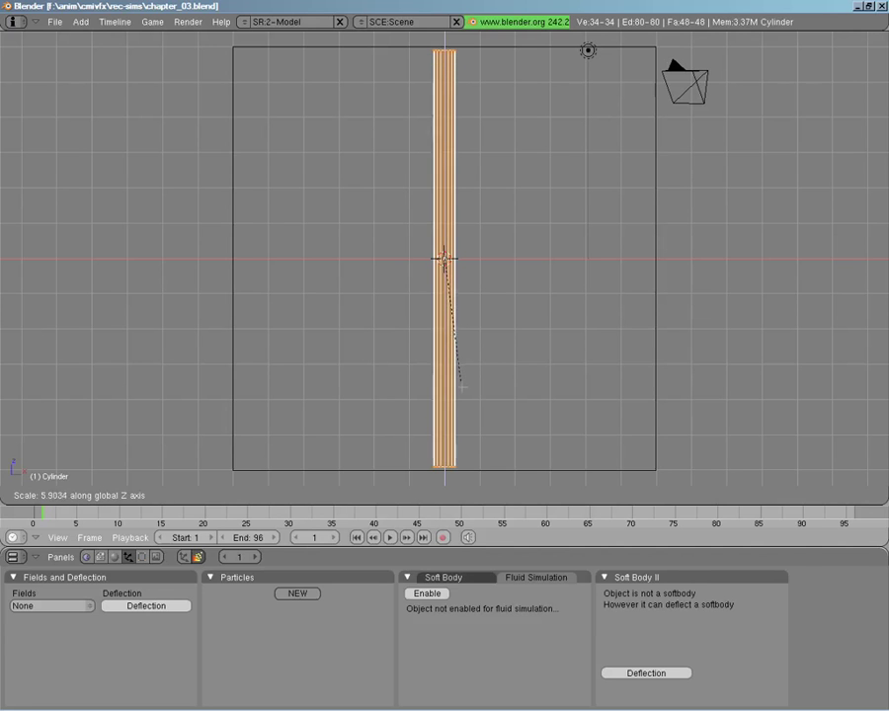
left_click(460, 385)
key("F9")
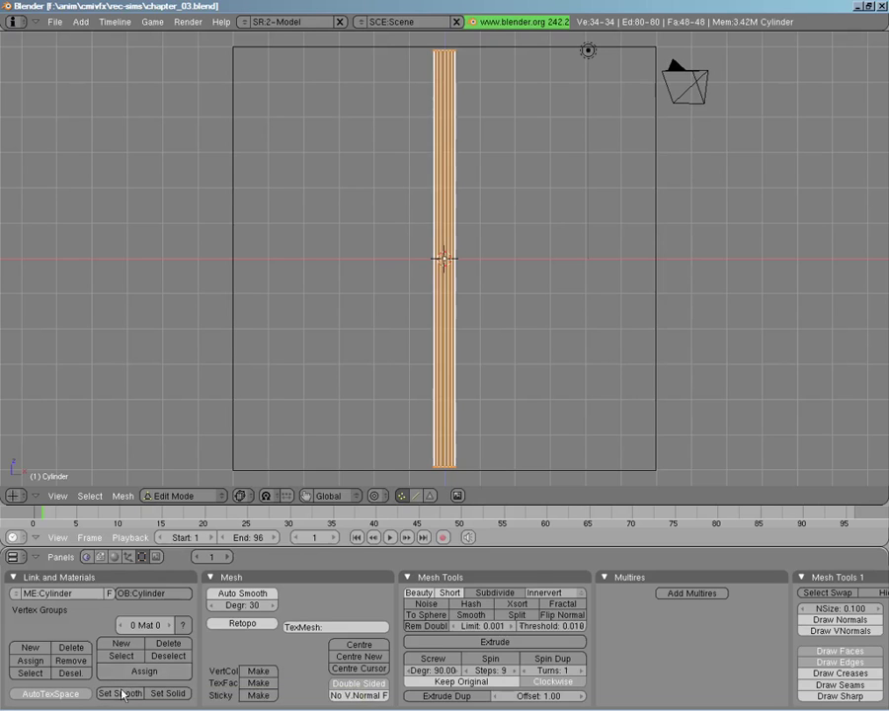
key("Tab")
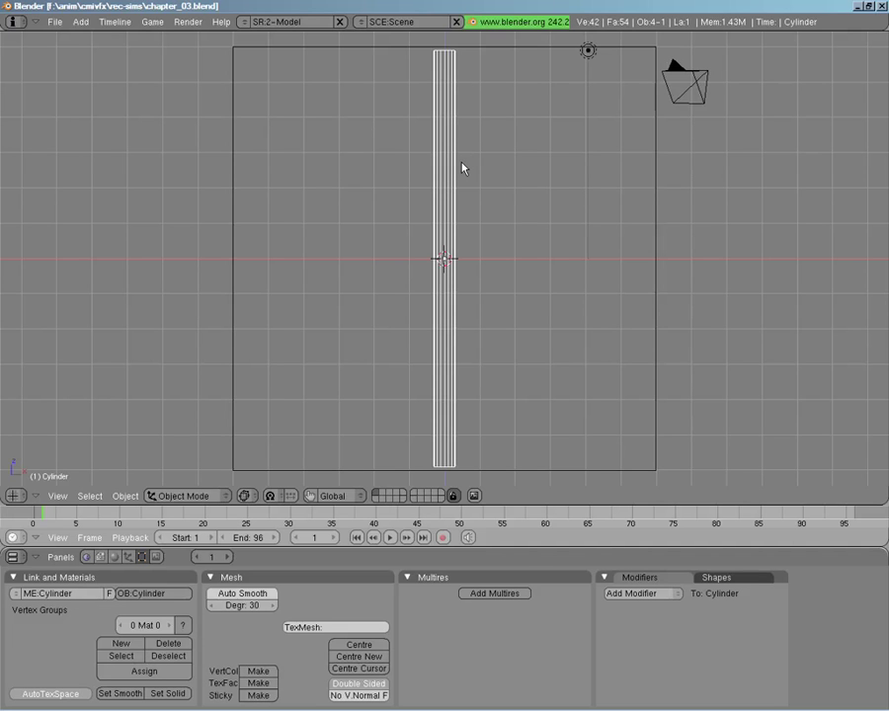
In the front view, tilt the cylinder to about 20 degrees from horizontal and shift it about 4.7 units in negative X.
right_click(444, 282)
key("r")
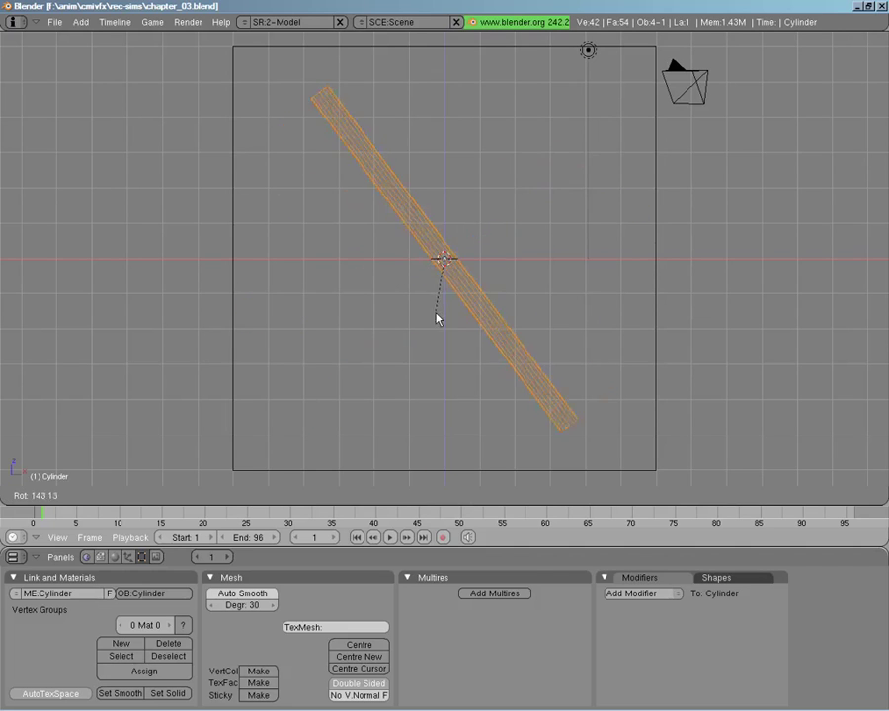
left_click(458, 292)
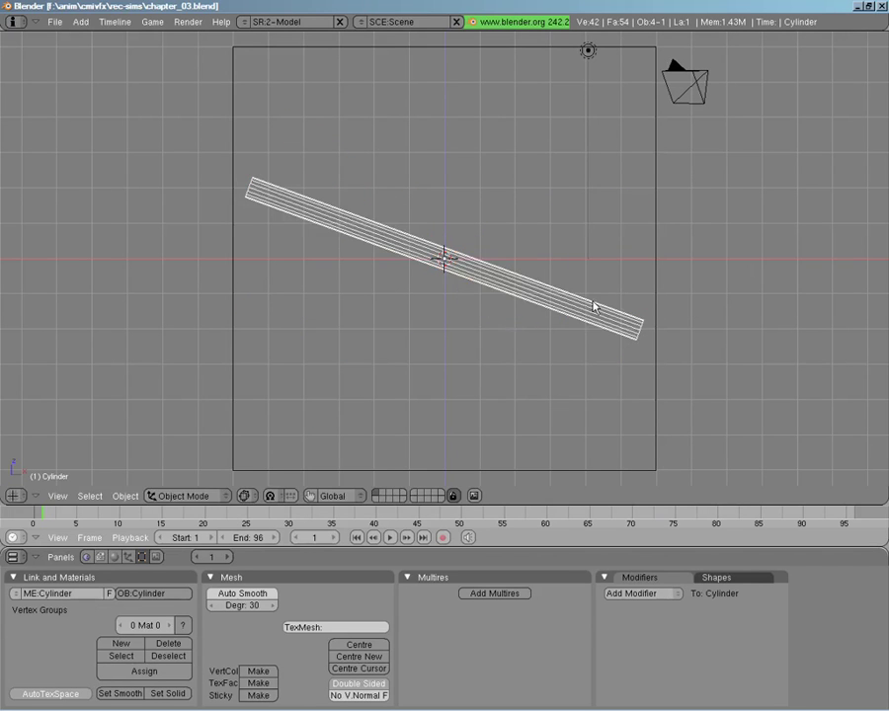
key("g")
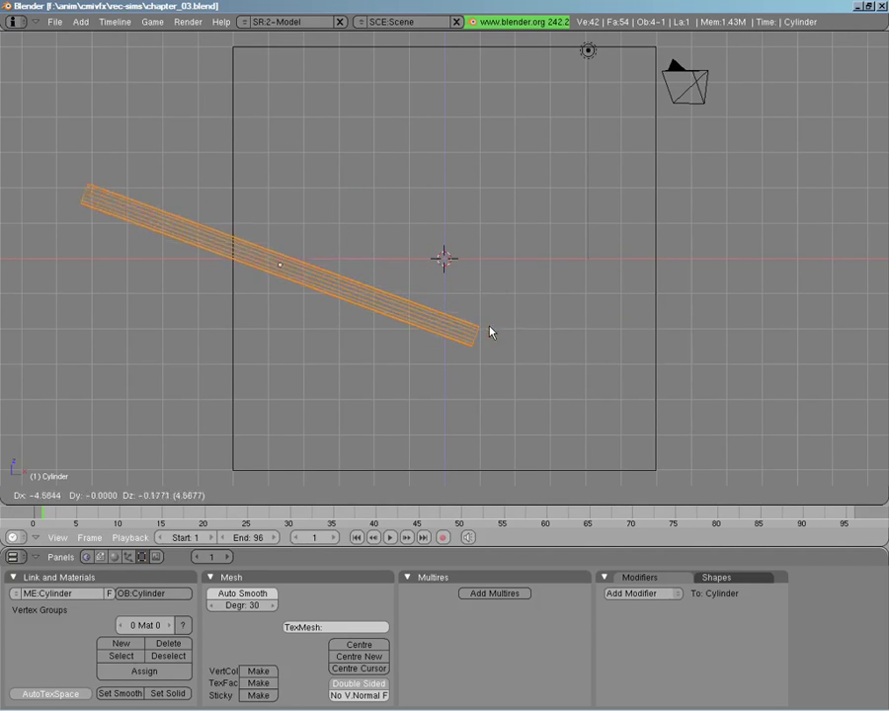
left_click(488, 328)
In top view, turn the cylinder about 20 degrees counterclockwise and shift it about 2 units in negative Y, fine-tuning its position in camera view.
key("KP_7")
key("r")
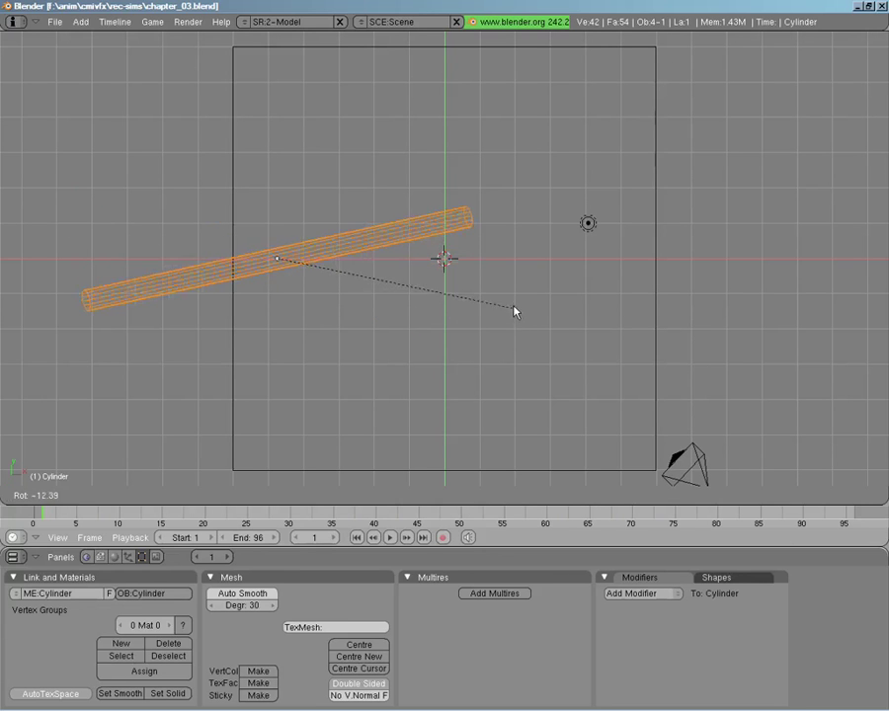
left_click(502, 277)
key("g")
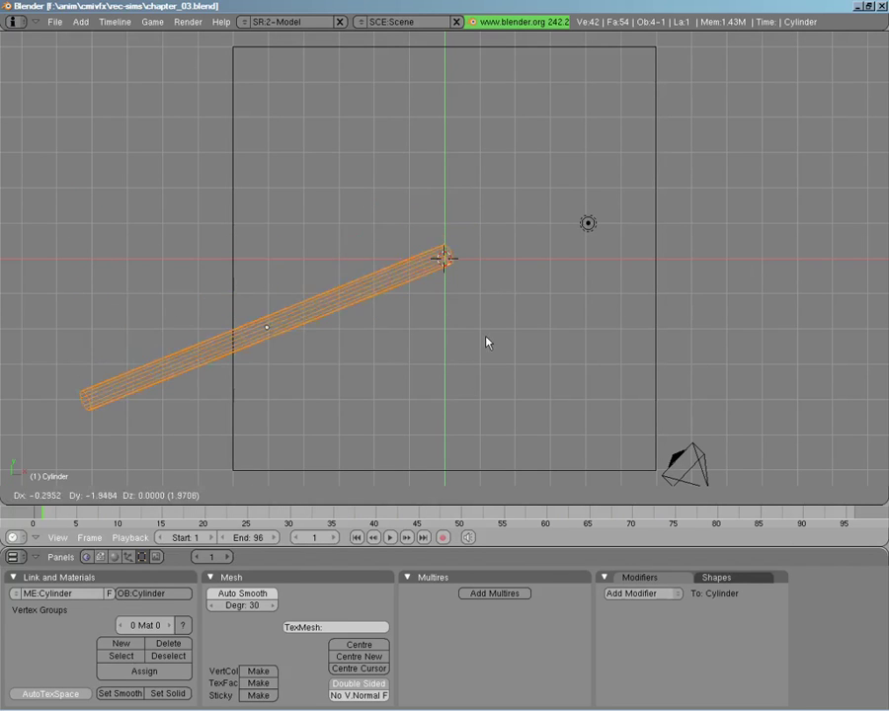
left_click(485, 341)
key("KP_0")
key("g")
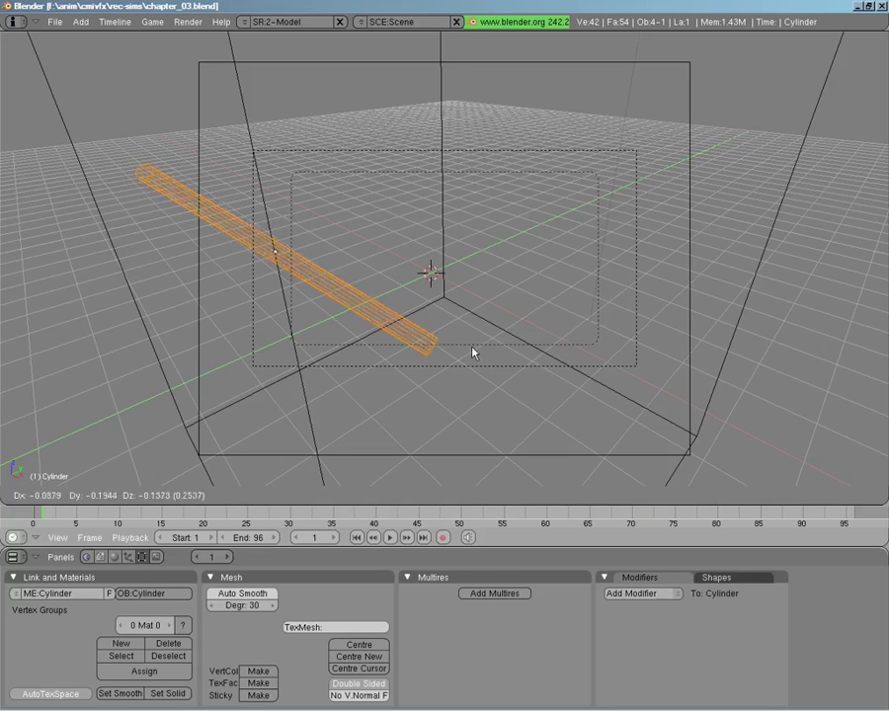
left_click(452, 351)
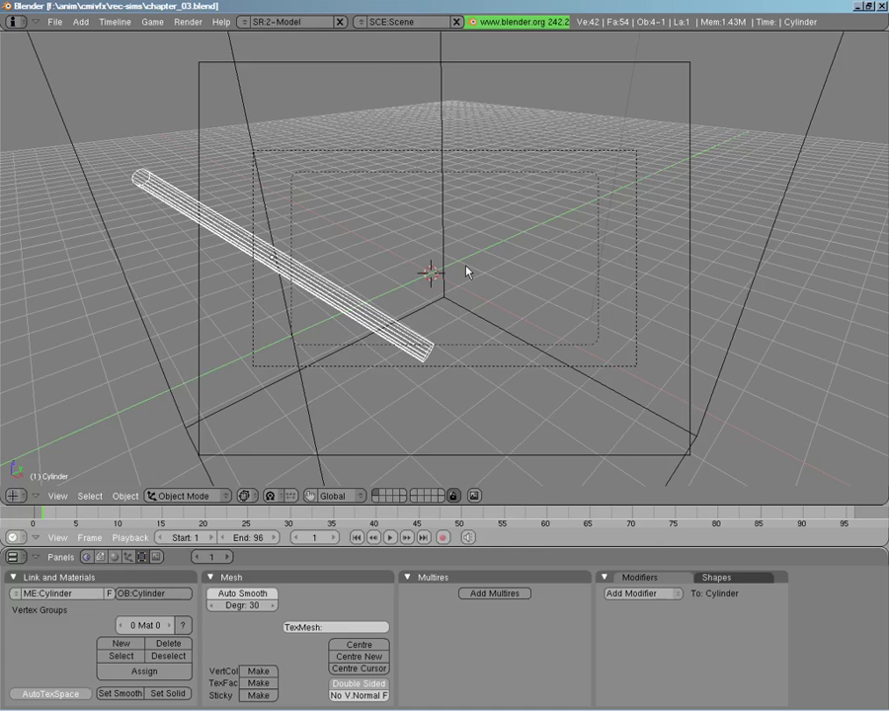
In top view, add a 42-vertex icosphere at the domain's centre, scale it to about 0.36 and return to Object Mode.
key("KP_7")
key("space")
mouse_move(561, 259)
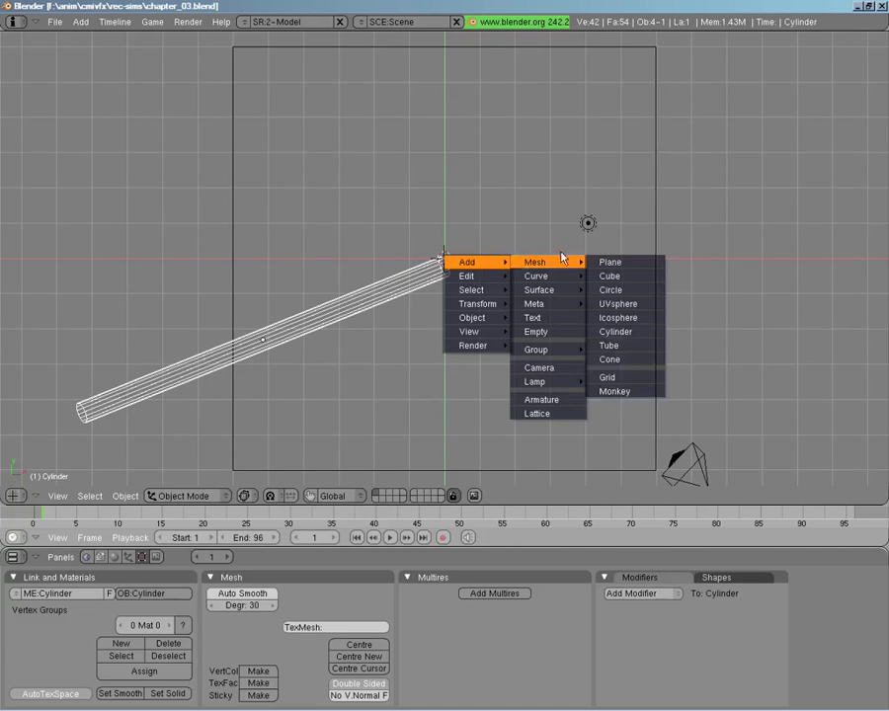
left_click(625, 317)
left_click(623, 317)
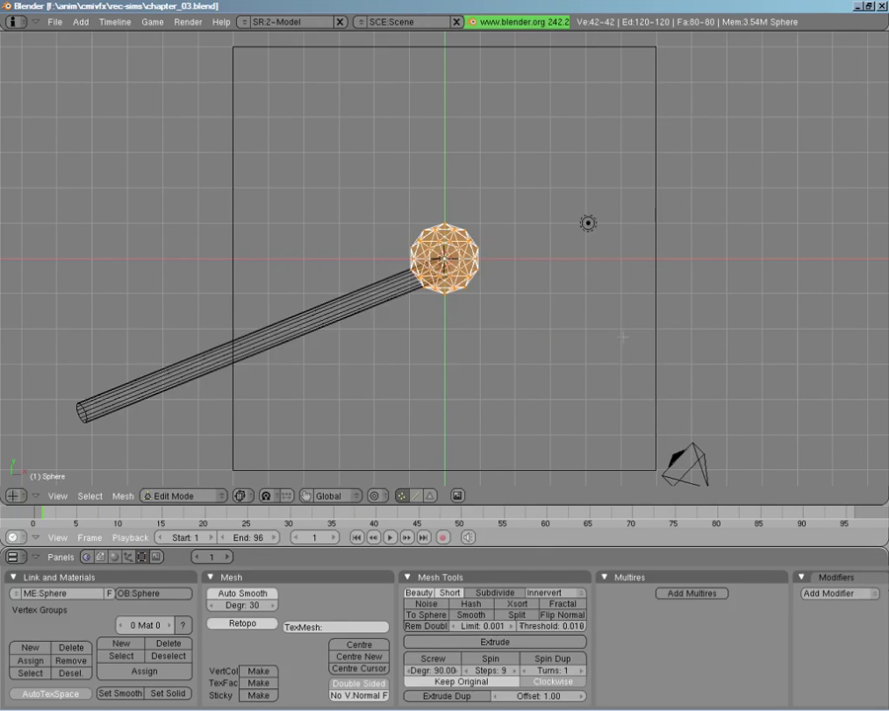
key("s")
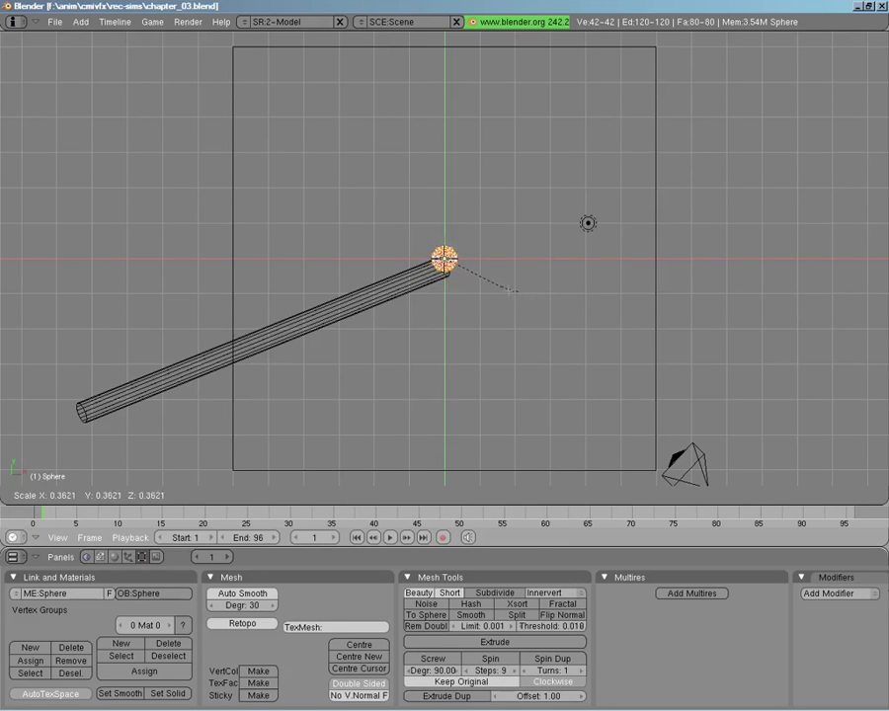
left_click(507, 288)
key("Tab")
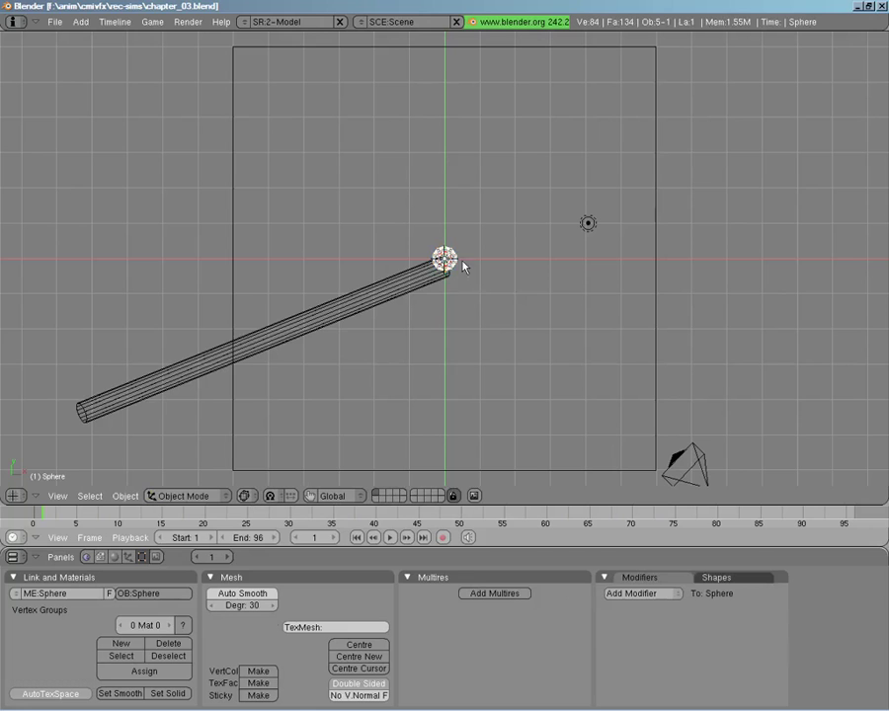
Snap the 3D cursor to the centre vertex of the cylinder's end cap inside the domain and return to Object Mode.
middle_click_drag(530, 340, 472, 316)
right_click(472, 316)
key("Tab")
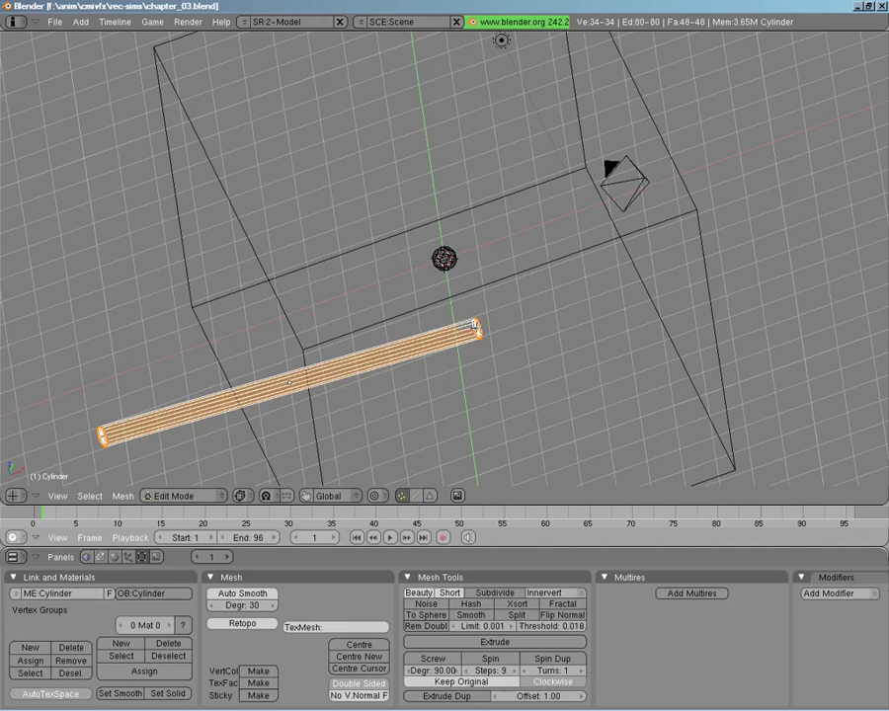
right_click(473, 324)
middle_click_drag(473, 324, 549, 326)
key("shift+s")
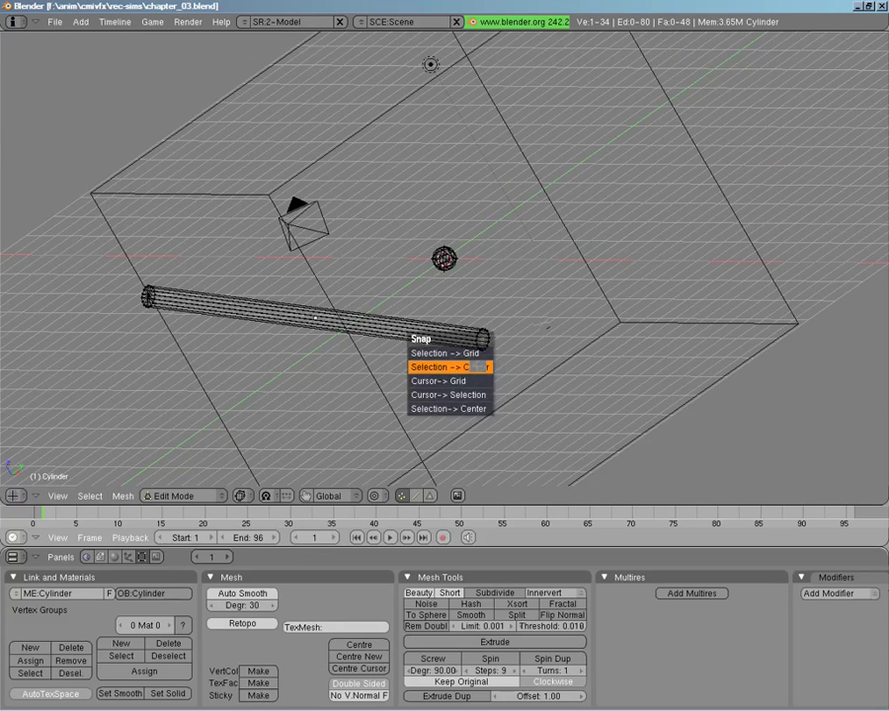
left_click(470, 392)
key("Tab")
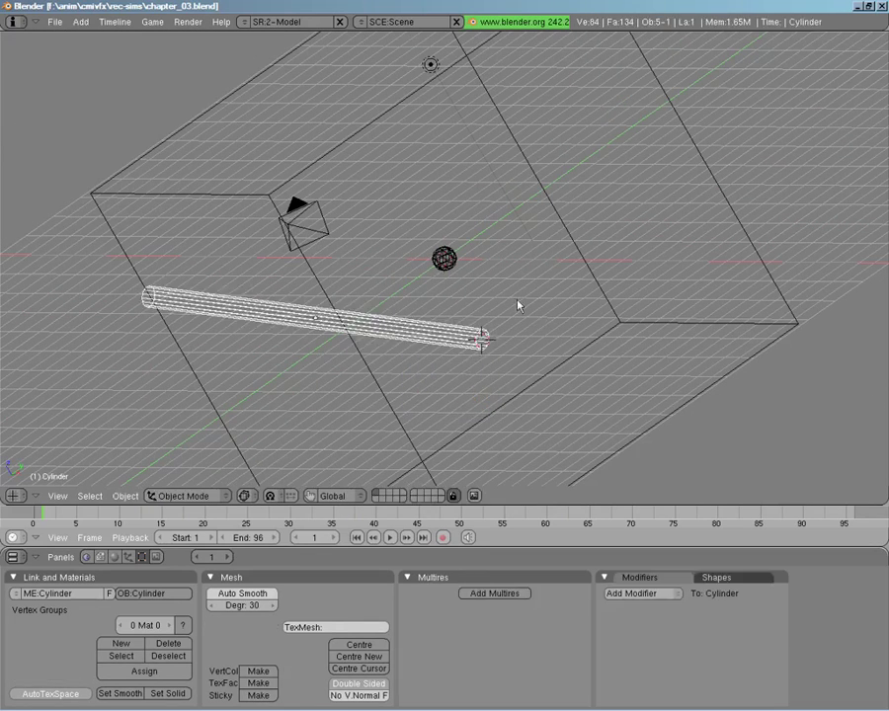
Snap the small sphere to the 3D cursor at the cylinder's end, keep its size and return to camera view.
right_click(454, 259)
key("shift+s")
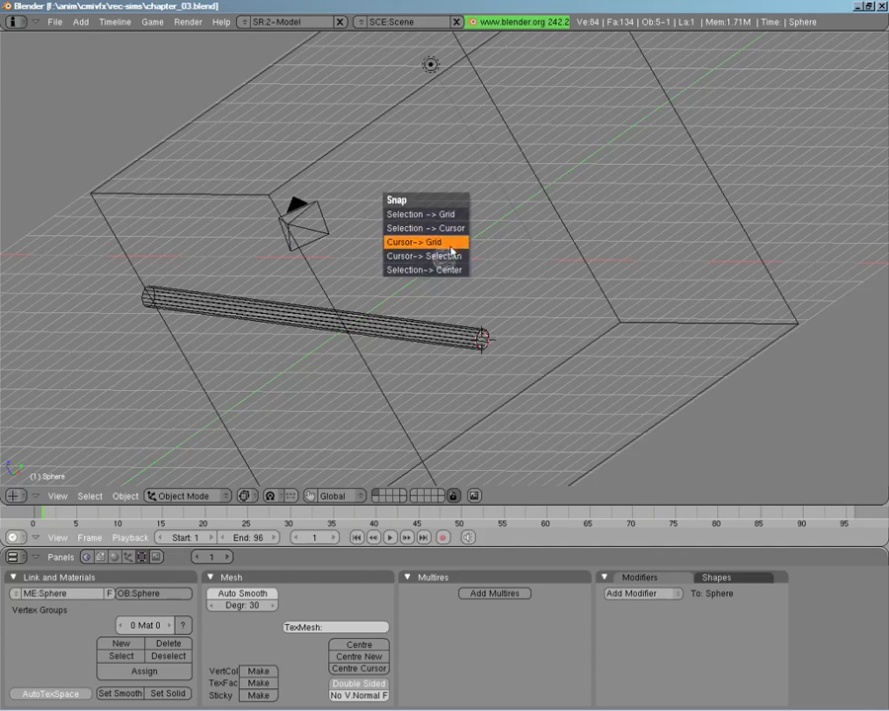
left_click(453, 231)
middle_click_drag(486, 264, 447, 323)
key("s")
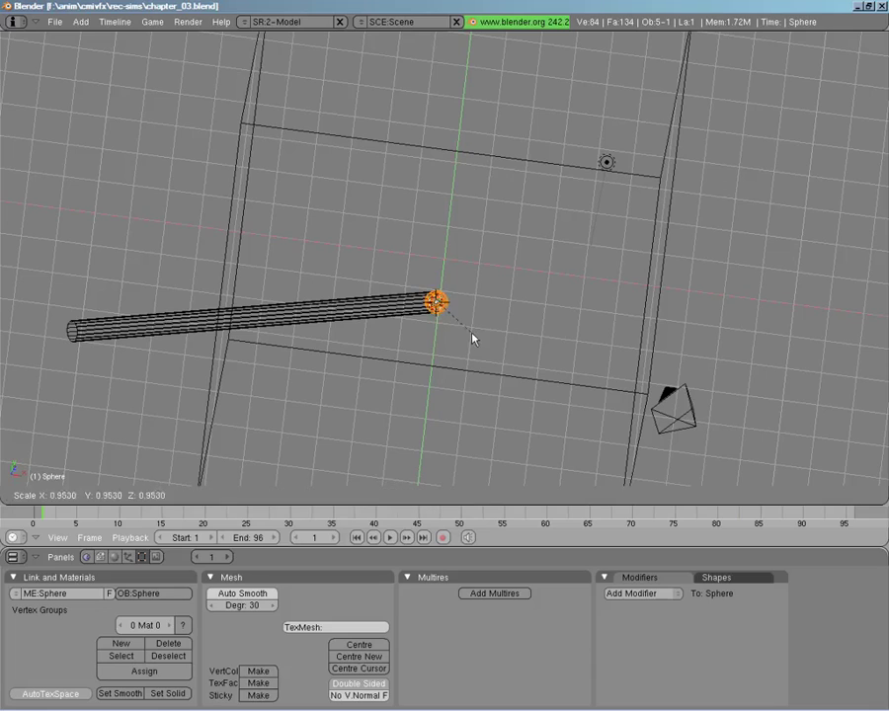
key("Escape")
middle_click_drag(538, 311, 500, 303)
key("KP_0")
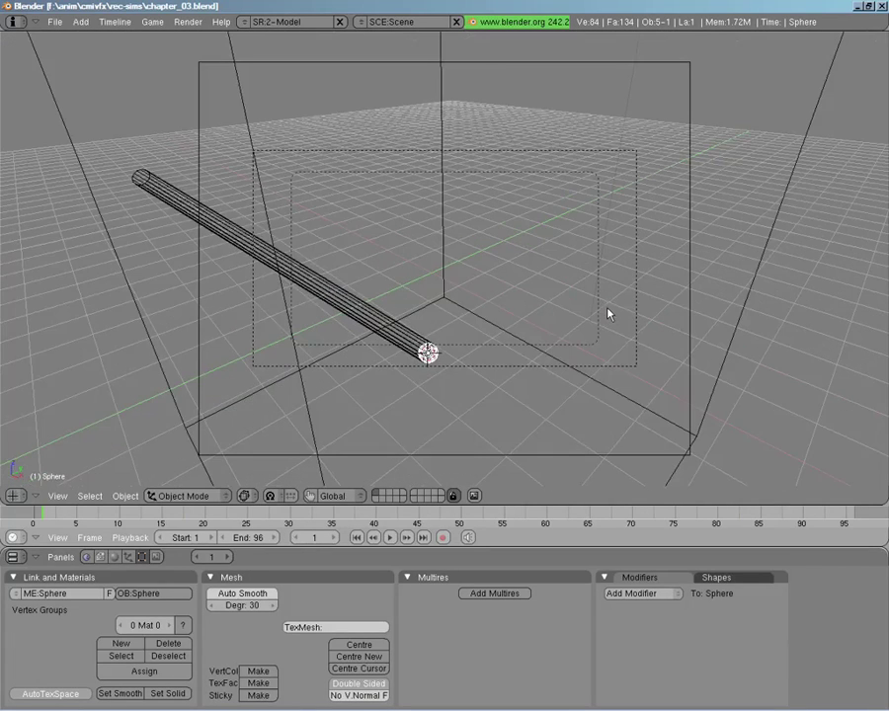
Enable fluid simulation for the small sphere at the cylinder's end and make it an Inflow object.
right_click(400, 334)
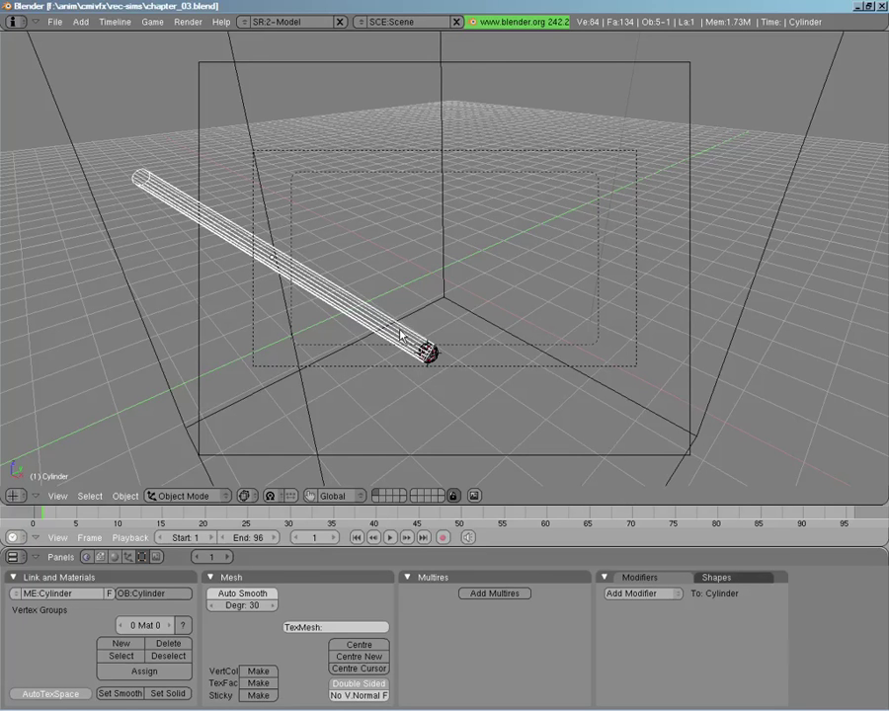
right_click(431, 354)
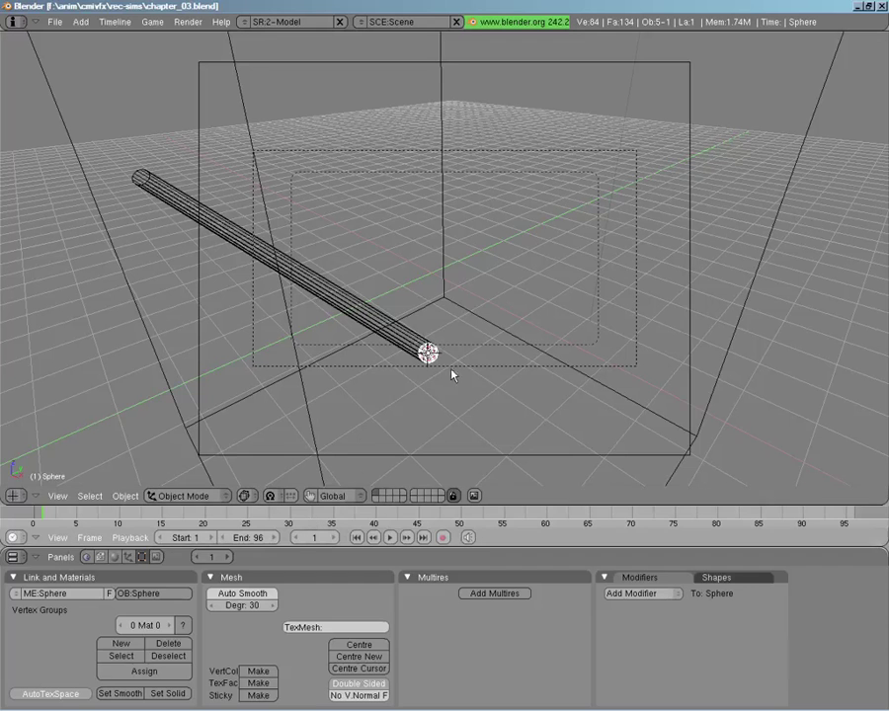
left_click(128, 557)
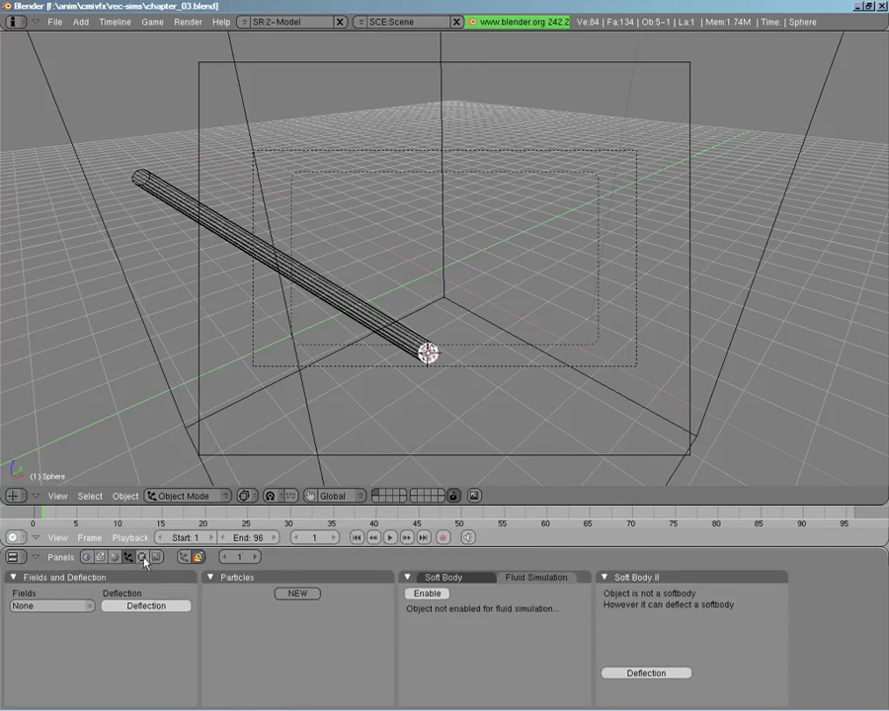
left_click(426, 594)
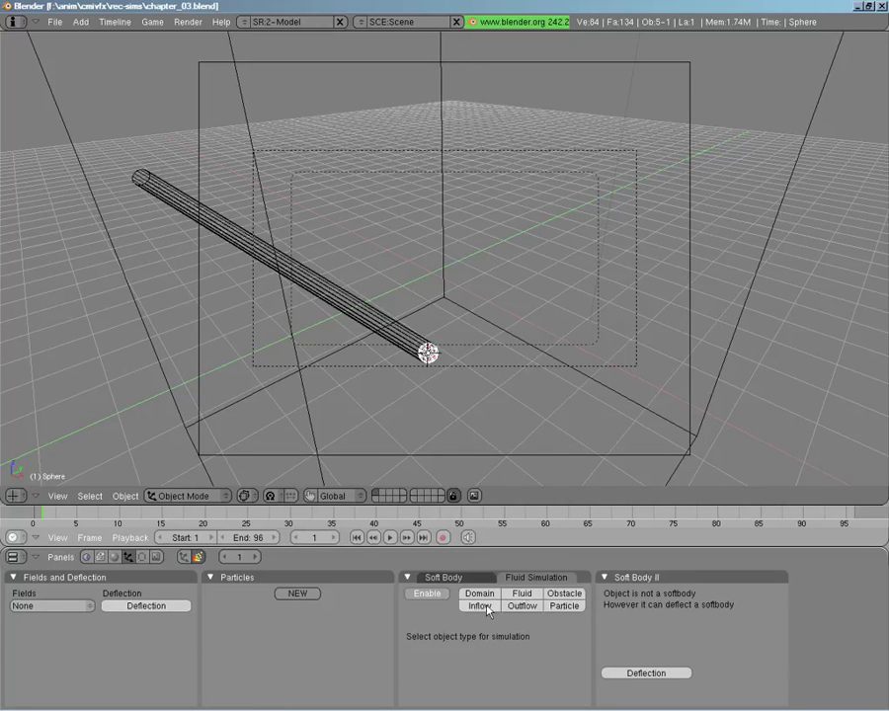
left_click(478, 606)
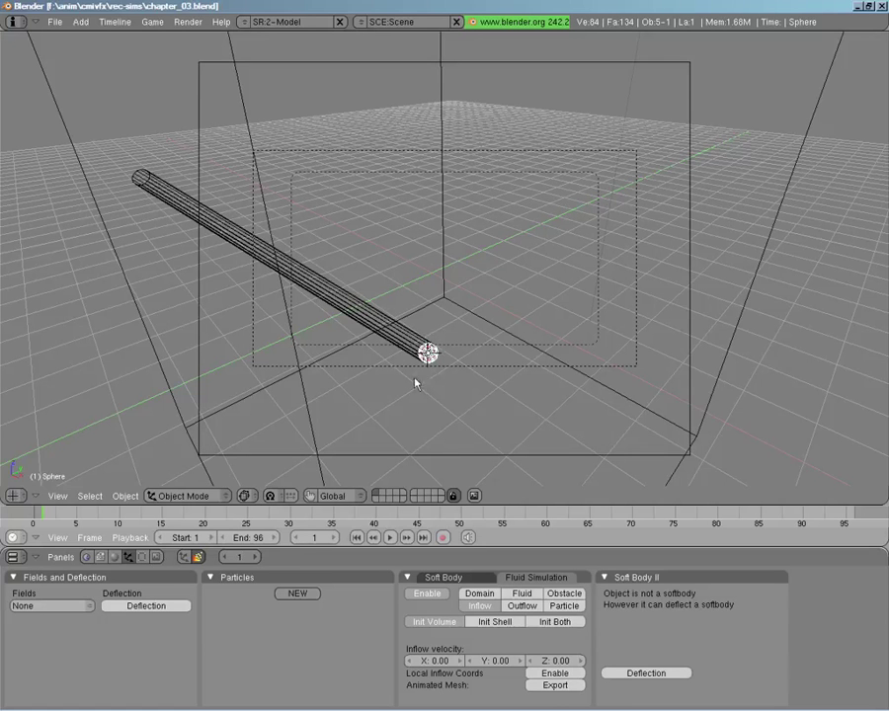
Set the inflow sphere's Z velocity to 1.00.
left_click(556, 660)
type("1")
key("Return")
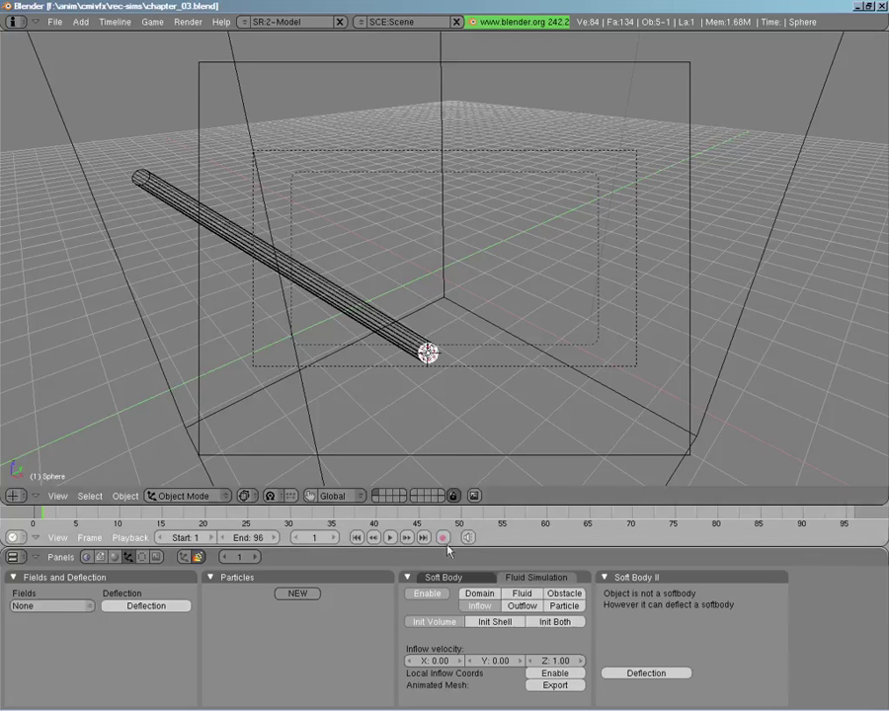
left_click(455, 577)
left_click(509, 578)
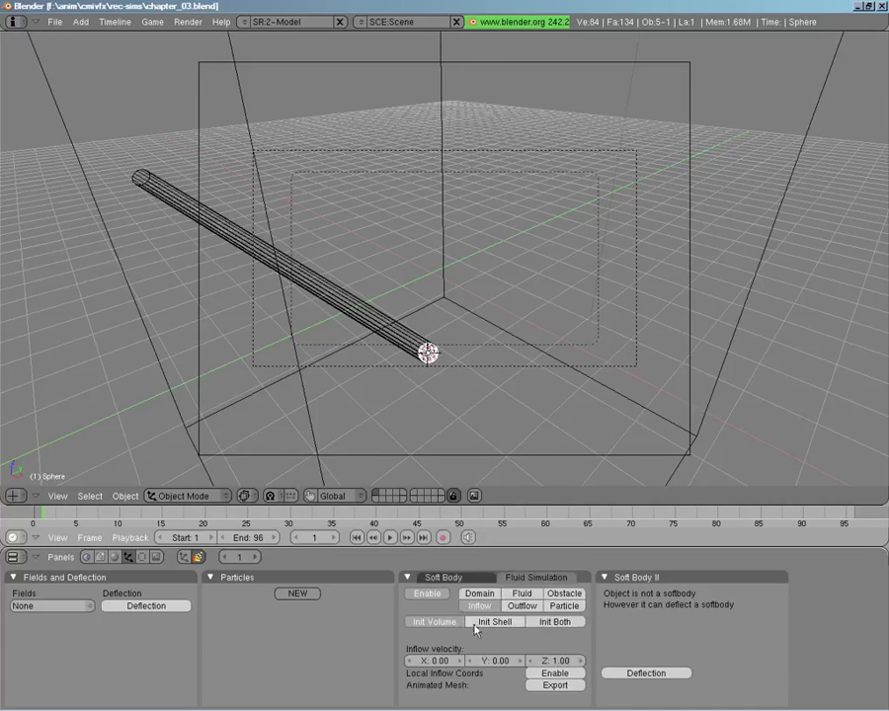
In solid display, set the domain cube's fluid resolution to 100 and run a test bake, stopping it partway through.
right_click(286, 312)
key("z")
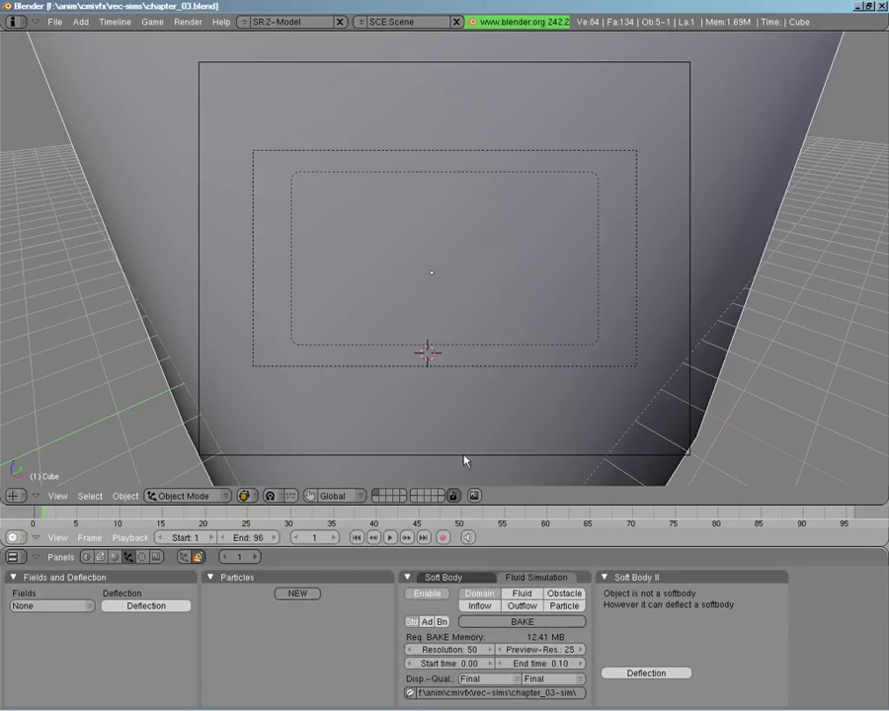
left_click(436, 653)
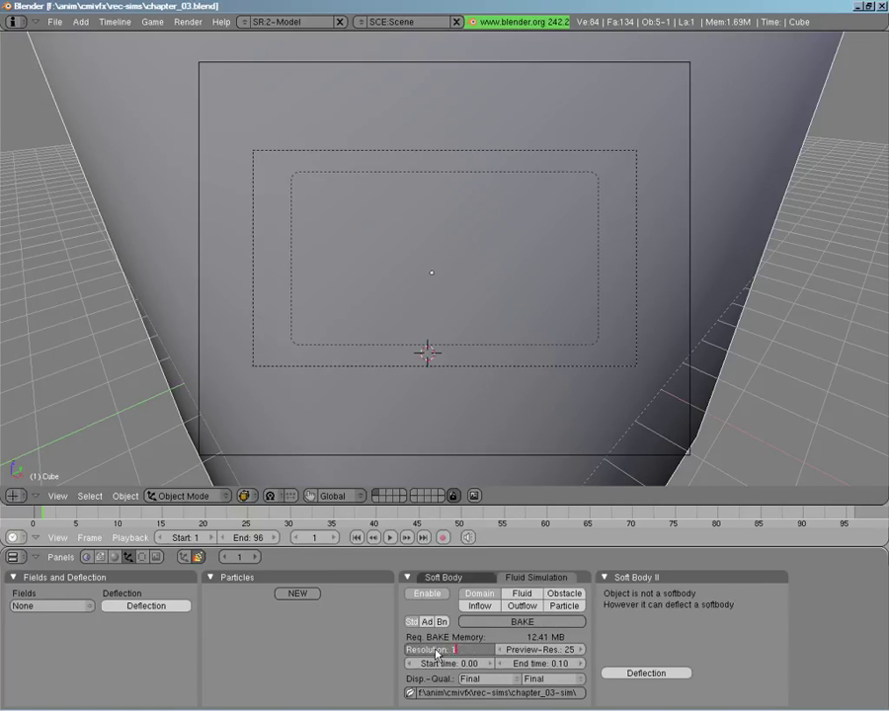
type("100")
key("Return")
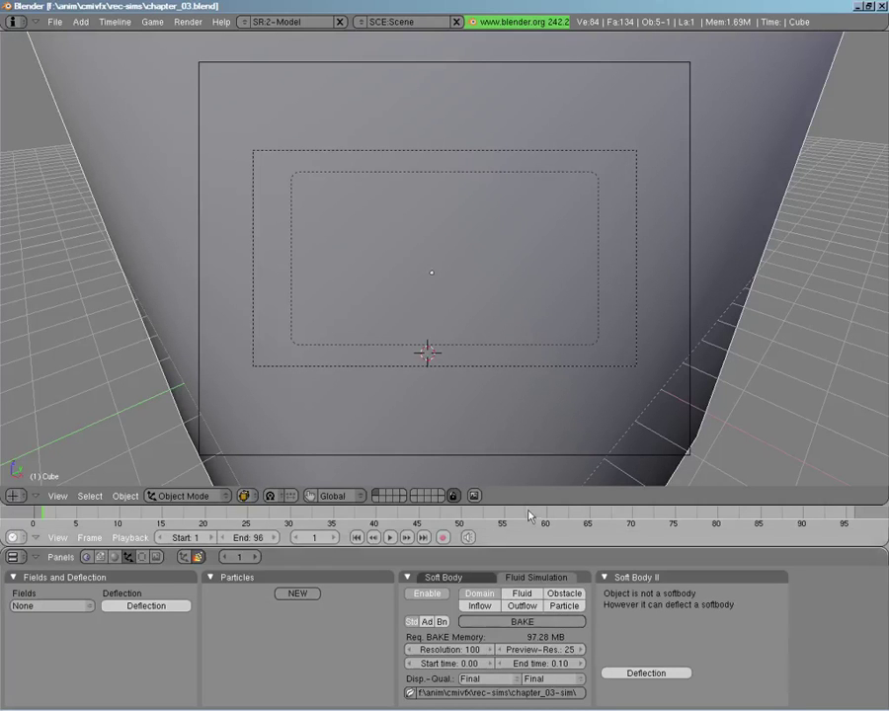
left_click(521, 622)
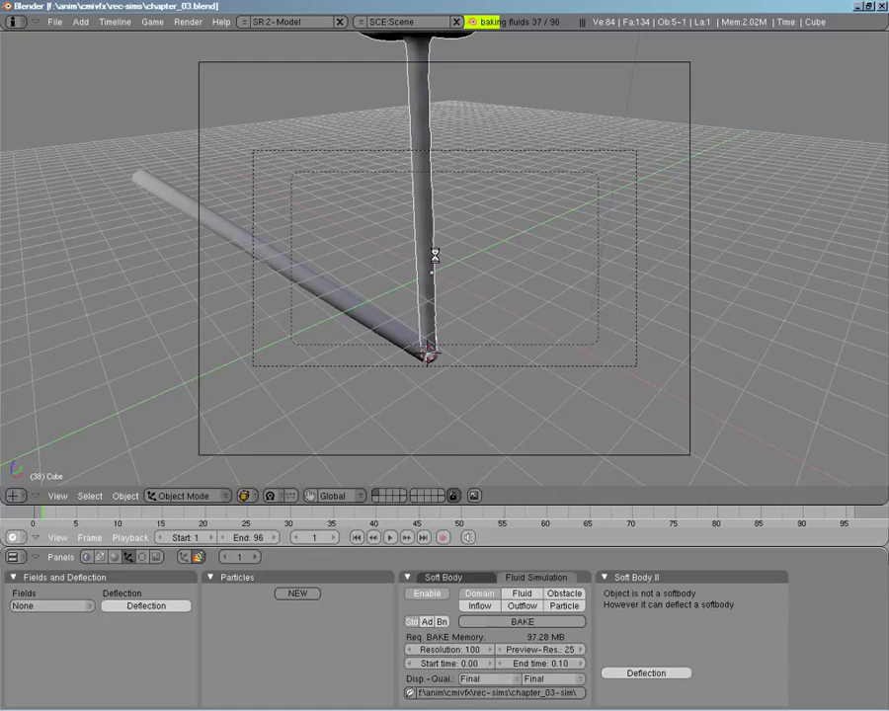
key("Escape")
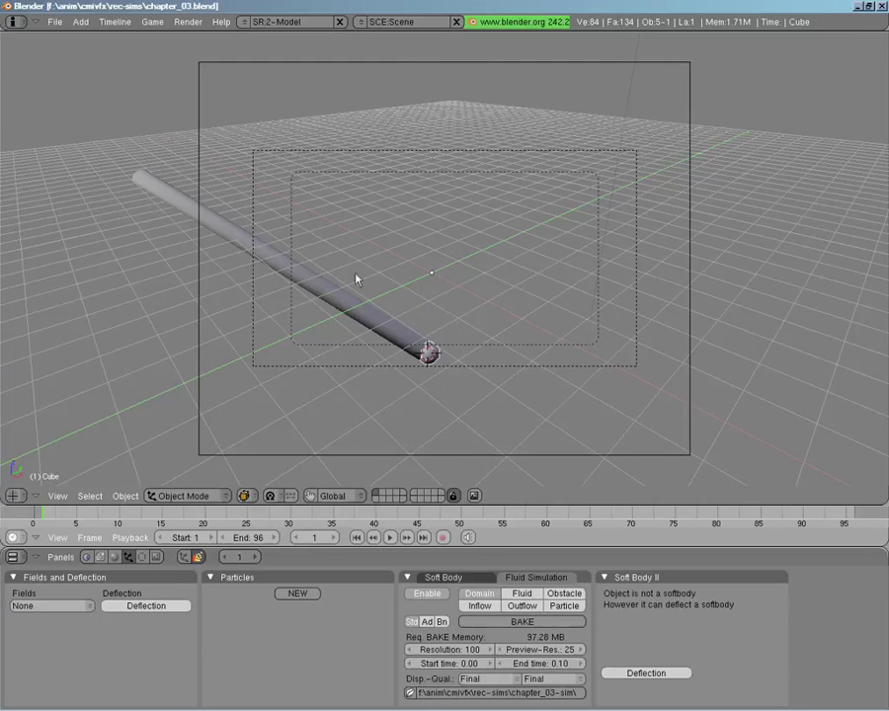
In top view, add a second icosphere at the cylinder's end, flatten it along the global X axis into a thin disc and return to Object Mode.
middle_click_drag(357, 279, 395, 279)
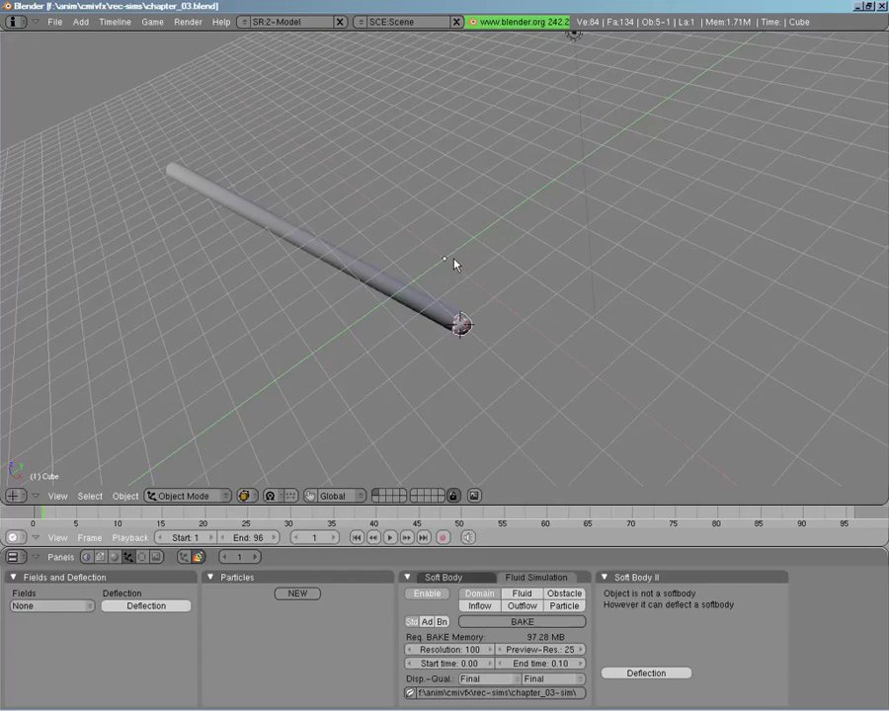
key("KP_7")
scroll(451, 265, "down", 4)
key("space")
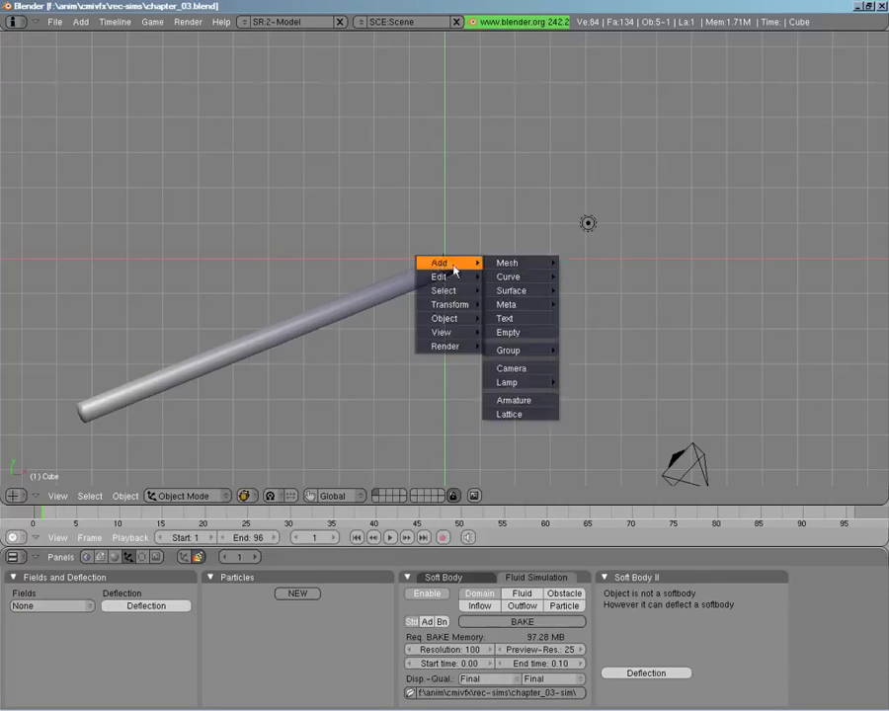
mouse_move(545, 262)
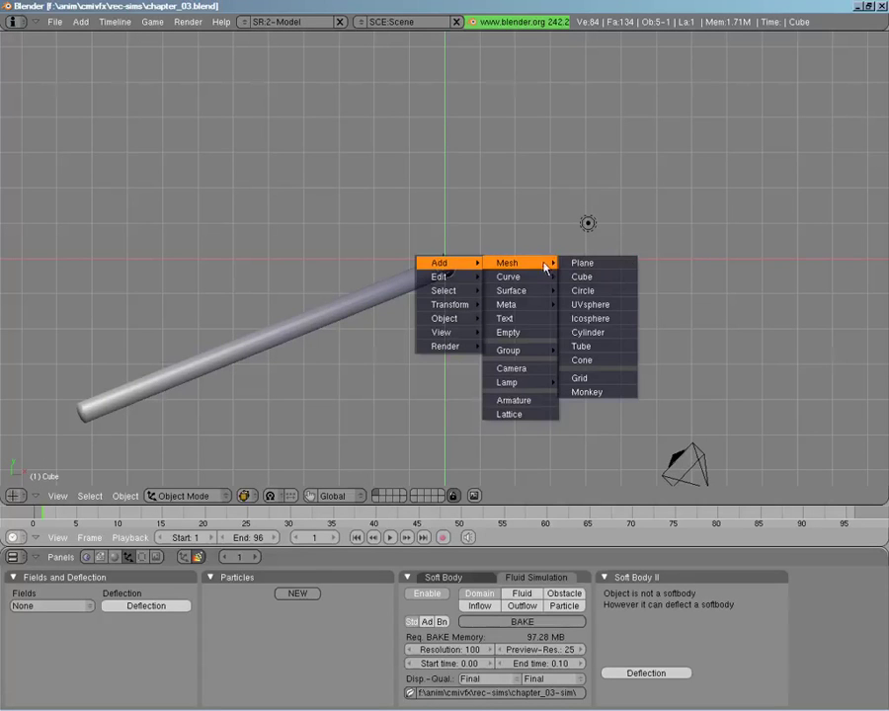
left_click(598, 318)
left_click(587, 319)
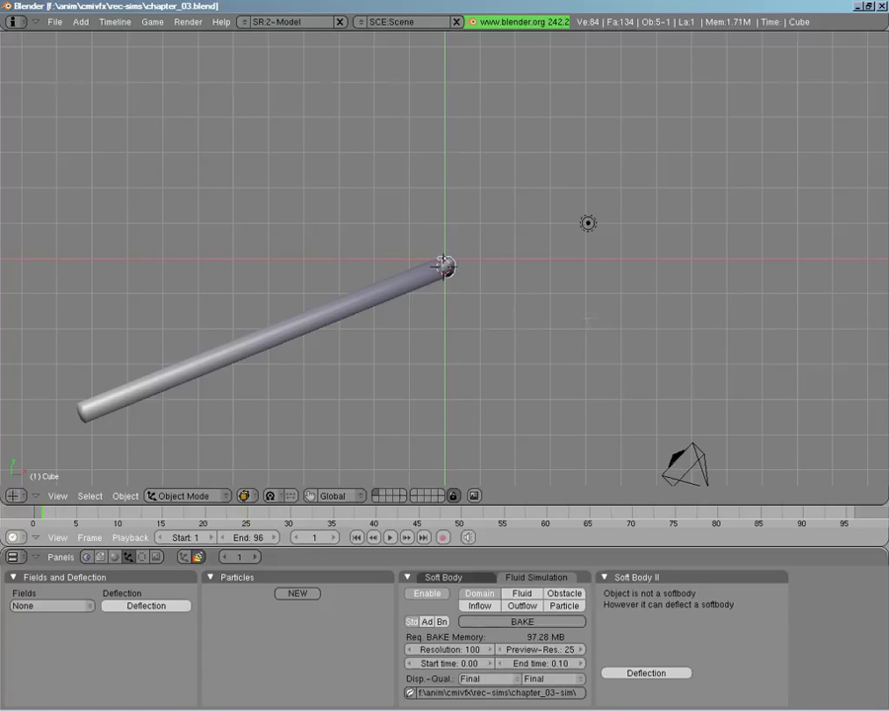
key("s")
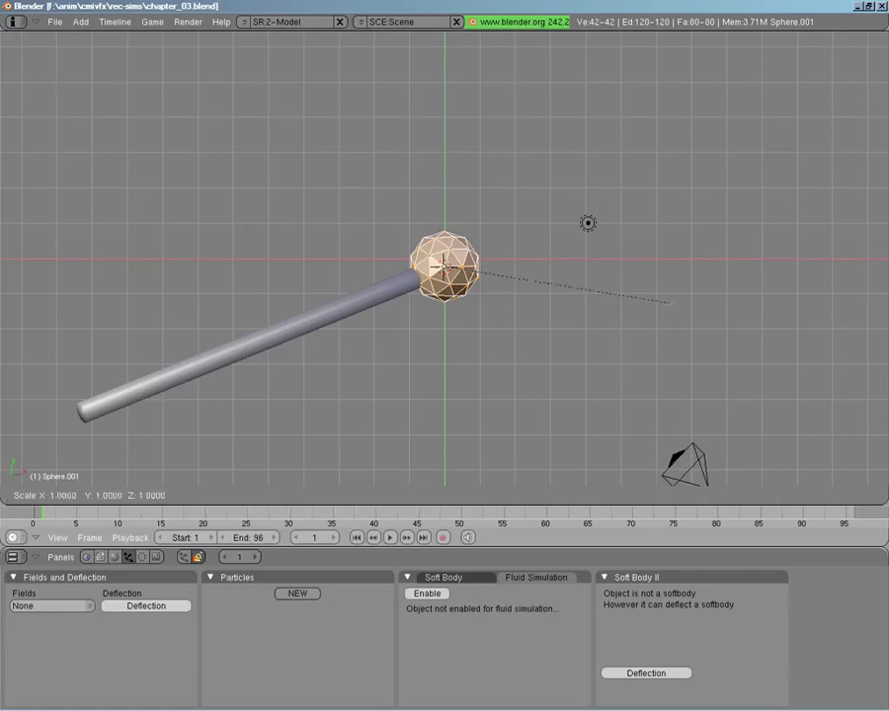
key("x")
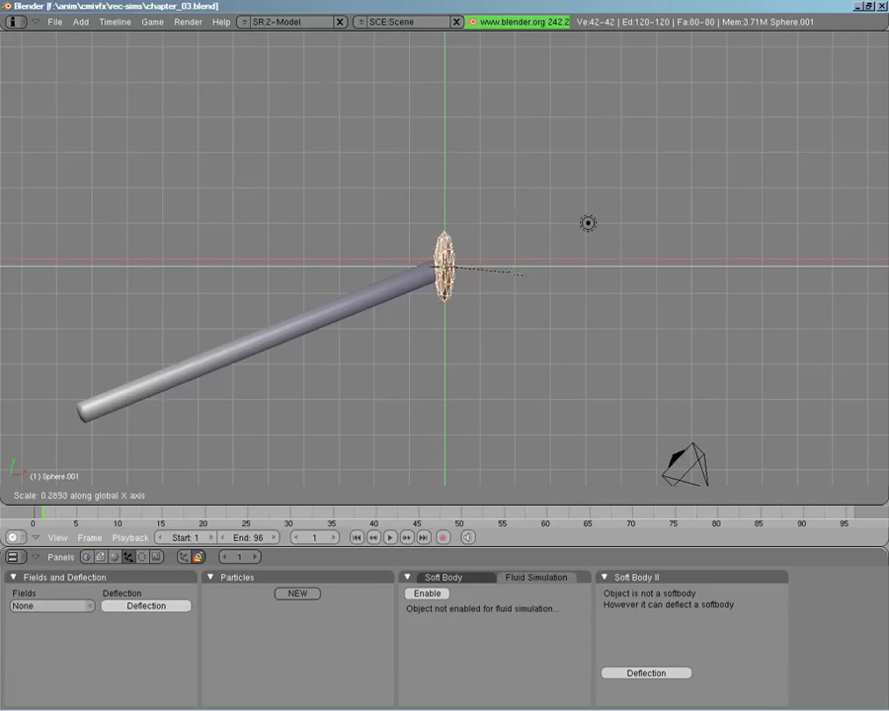
left_click(484, 263)
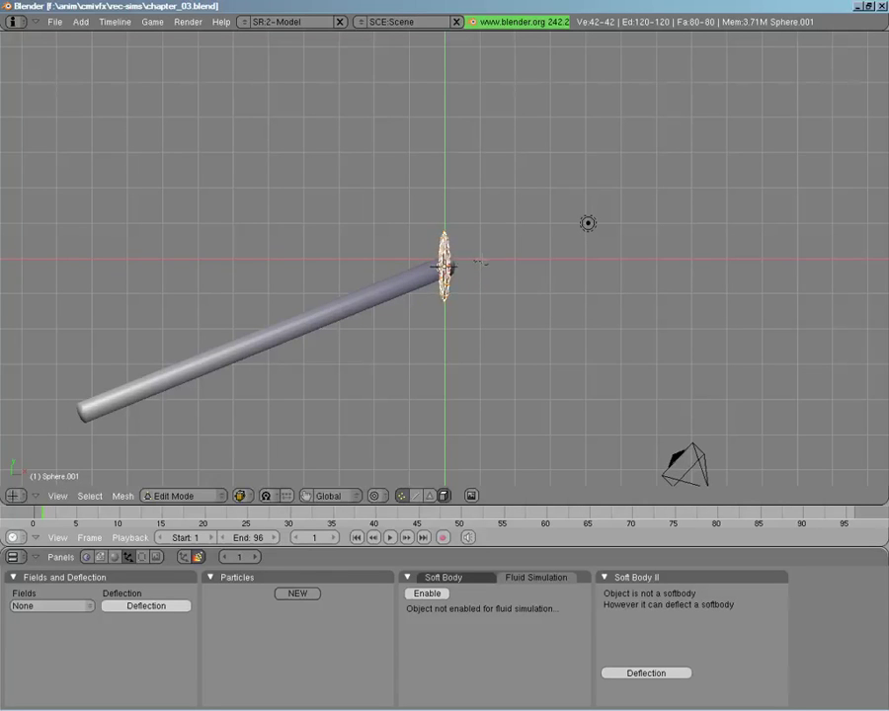
key("Tab")
key("KP_1")
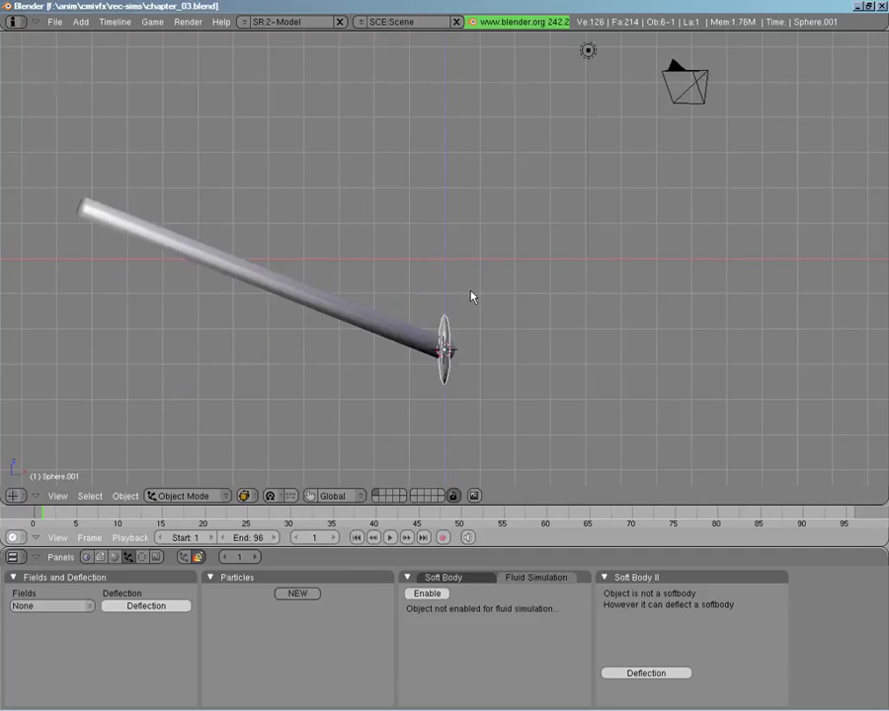
key("g")
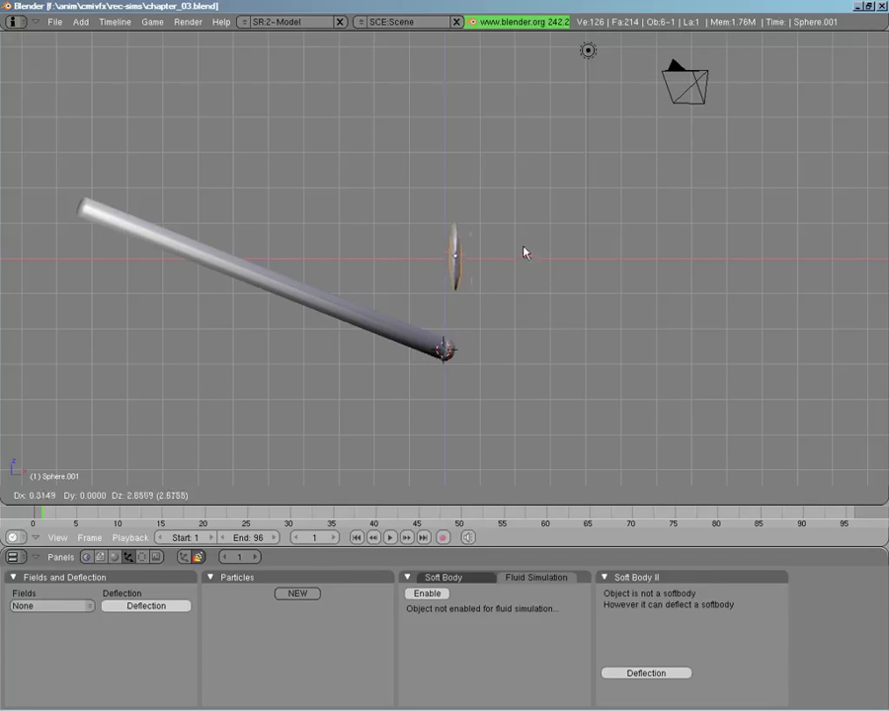
key("Escape")
At frame 16, raise the disc about 3.95 units along global Z into the fluid stream and fine-tune its position from the camera view.
left_click(76, 510)
left_click_drag(103, 510, 170, 511)
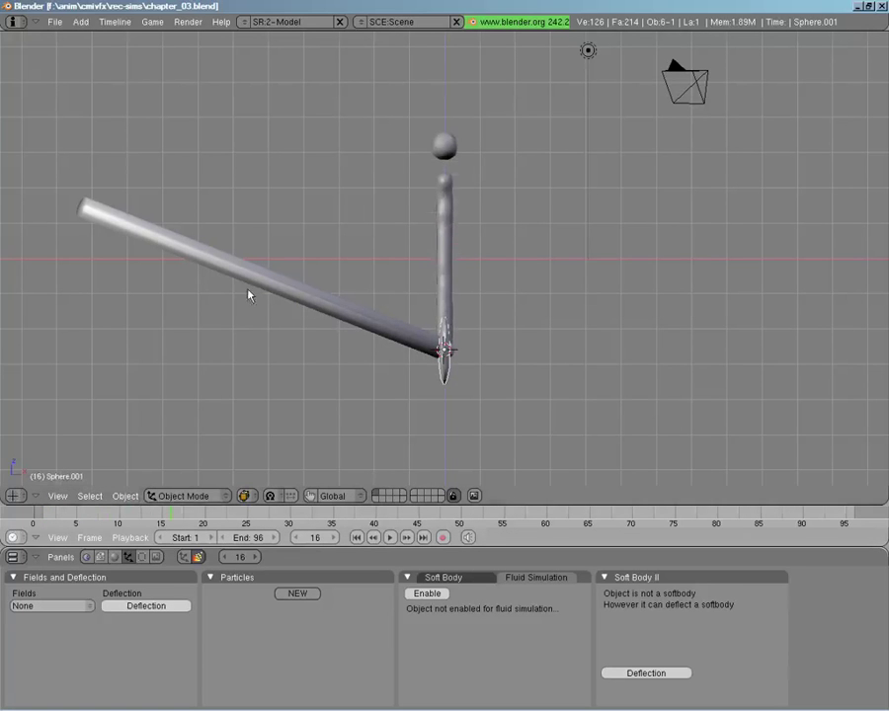
middle_click_drag(248, 292, 466, 371)
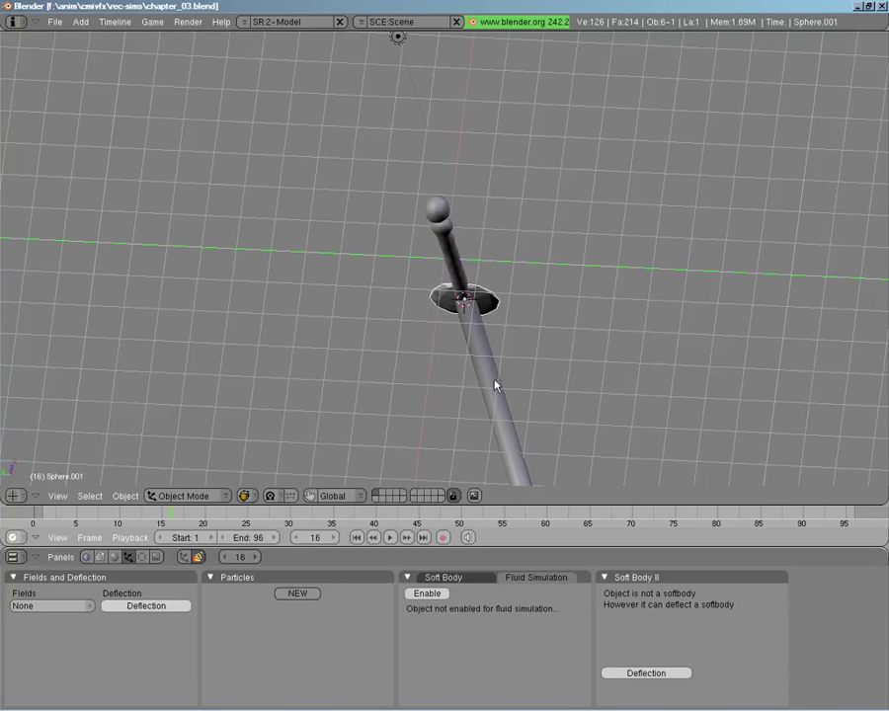
key("g")
key("z")
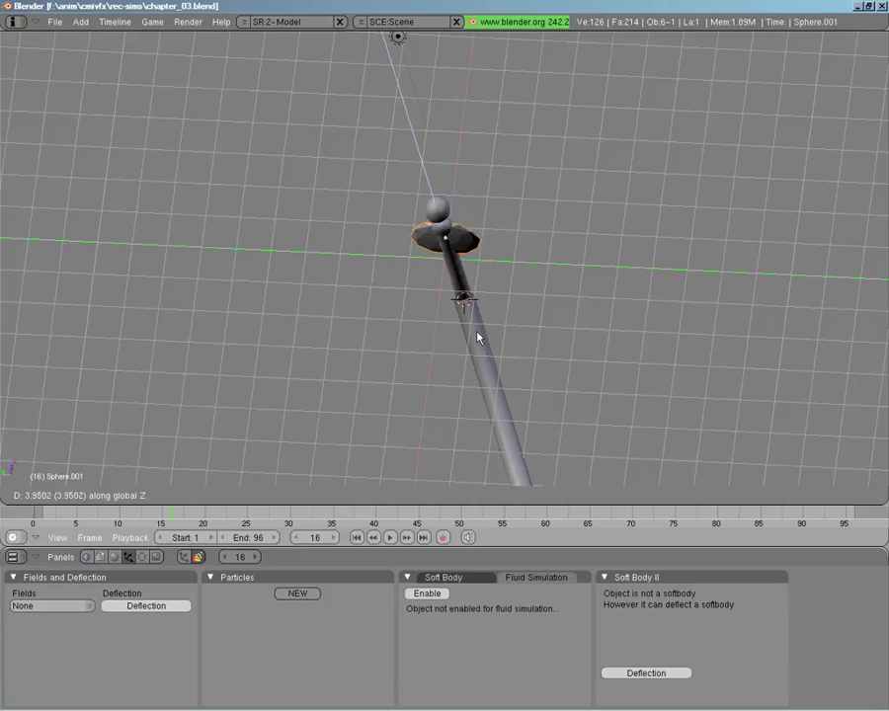
left_click(478, 338)
key("KP_0")
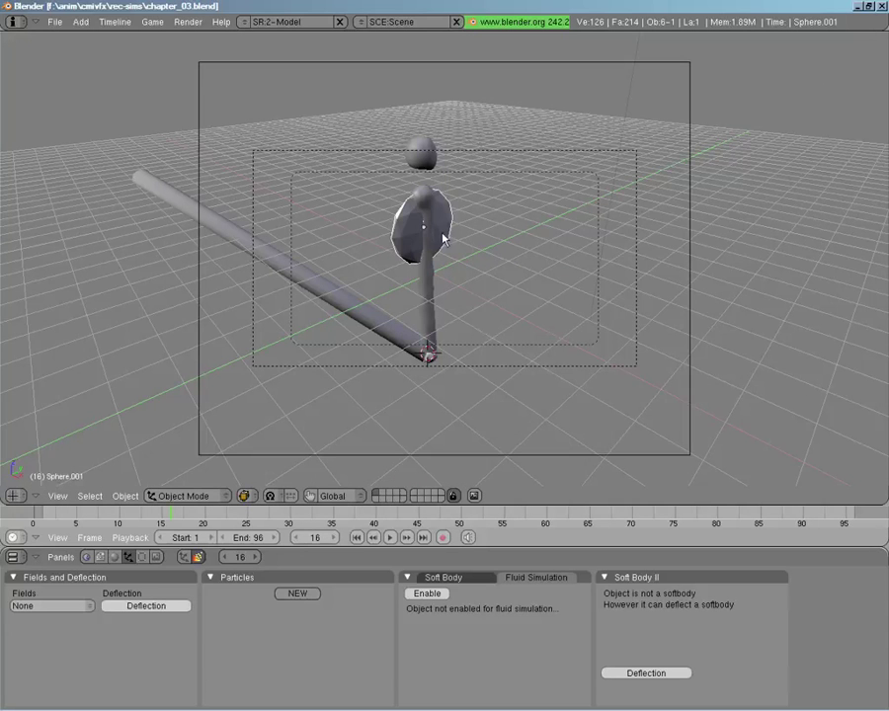
key("g")
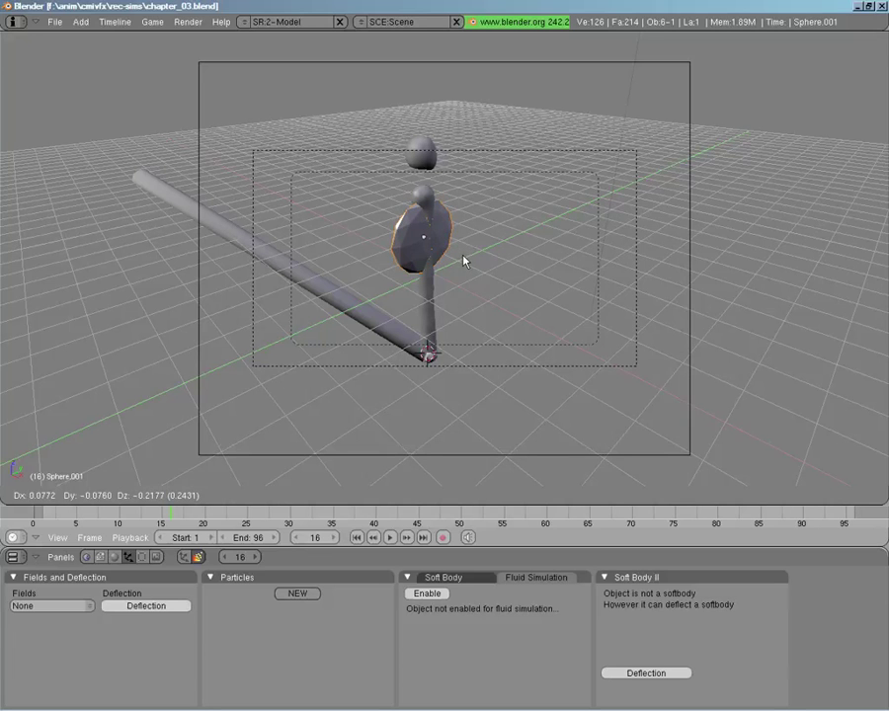
left_click(461, 260)
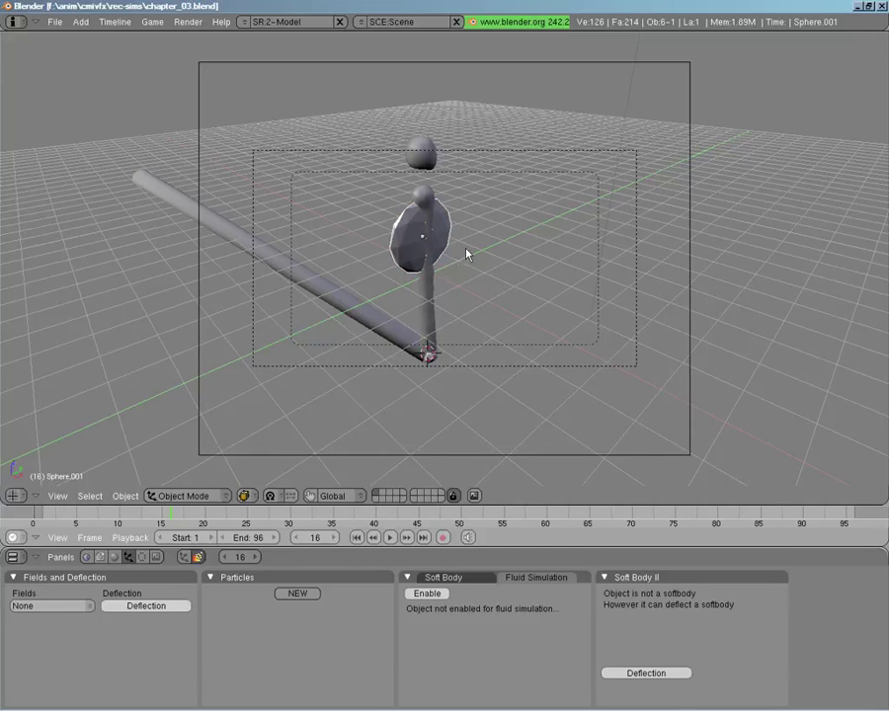
Enable fluid simulation for the disc as an Obstacle and move it to the second layer.
left_click(426, 594)
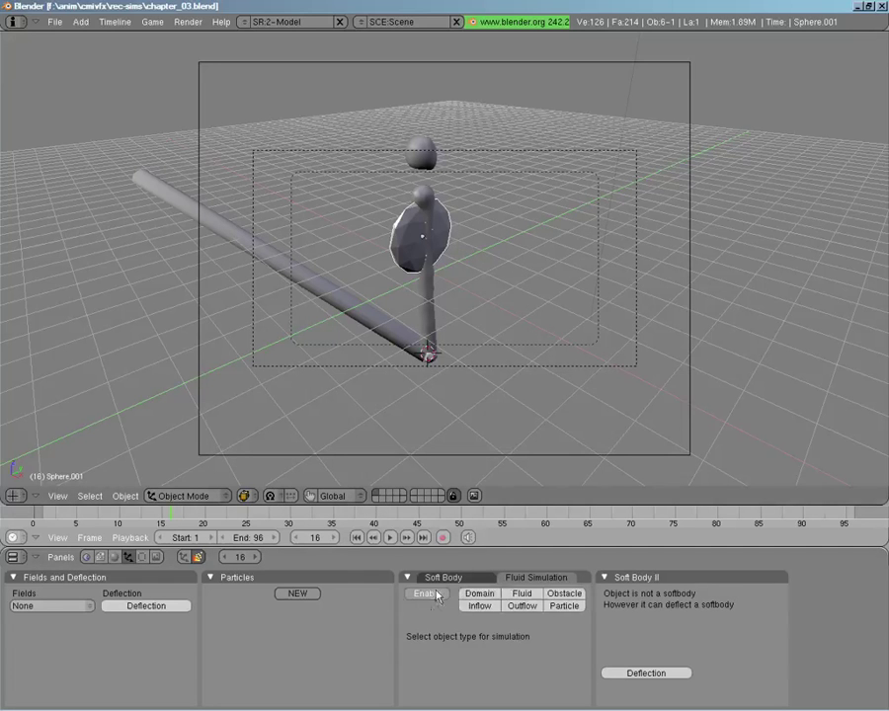
left_click(561, 594)
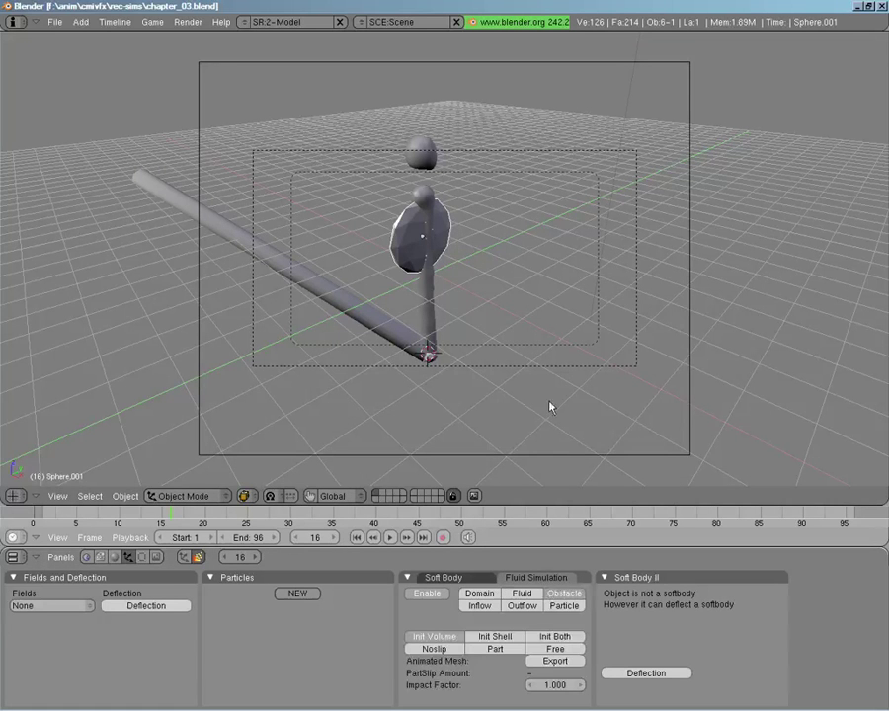
key("m")
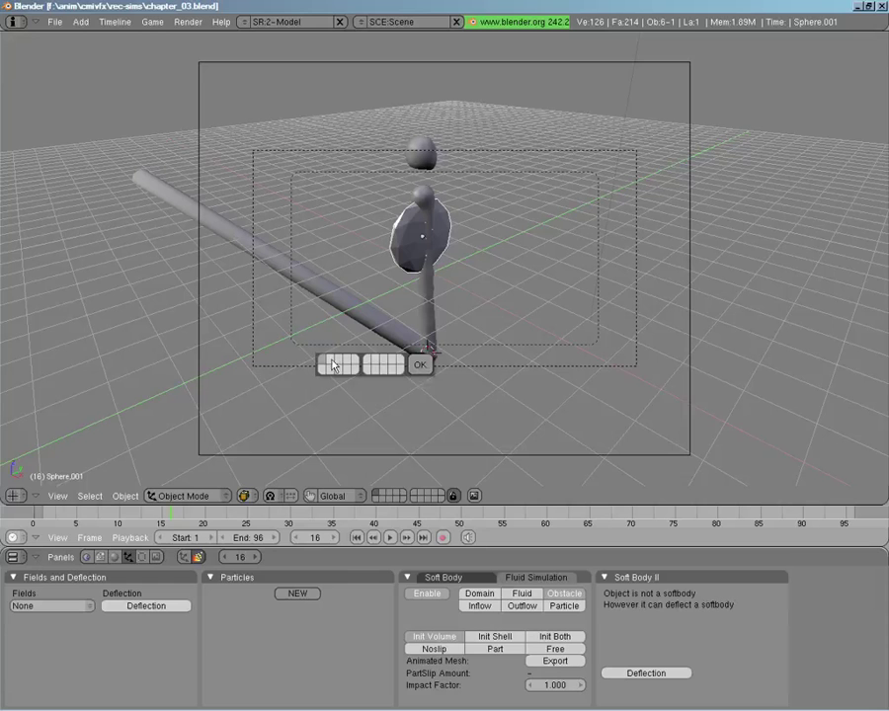
left_click(421, 367)
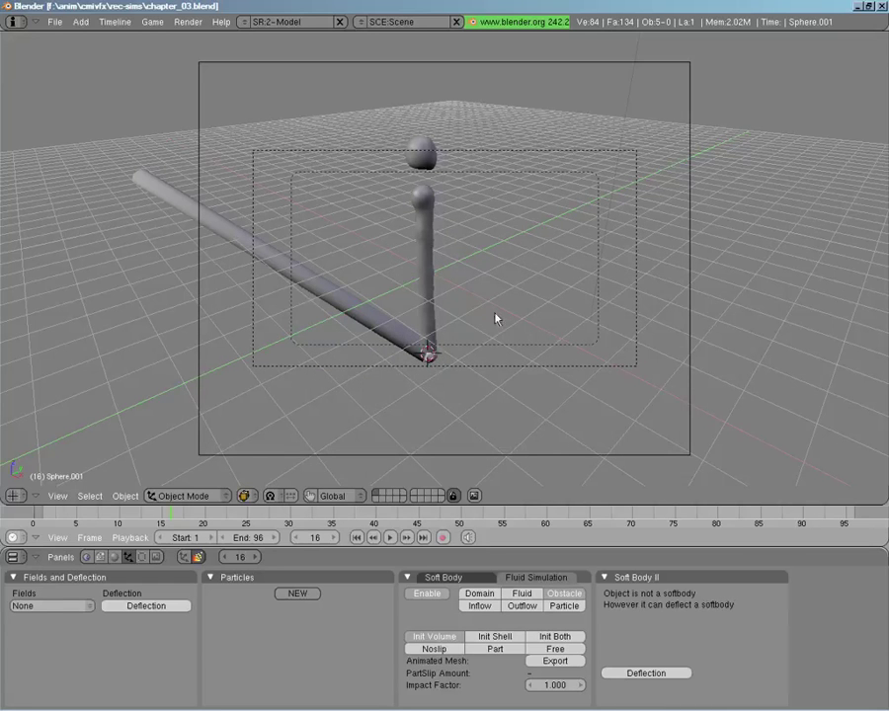
Run a test bake of the domain cube's fluid simulation and stop it partway through.
right_click(430, 254)
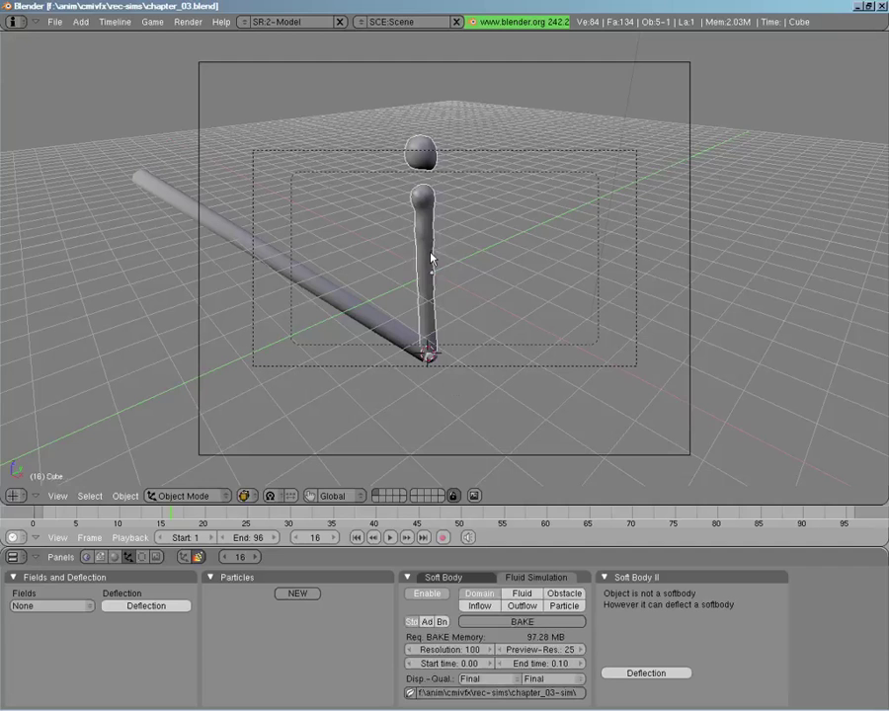
left_click(506, 622)
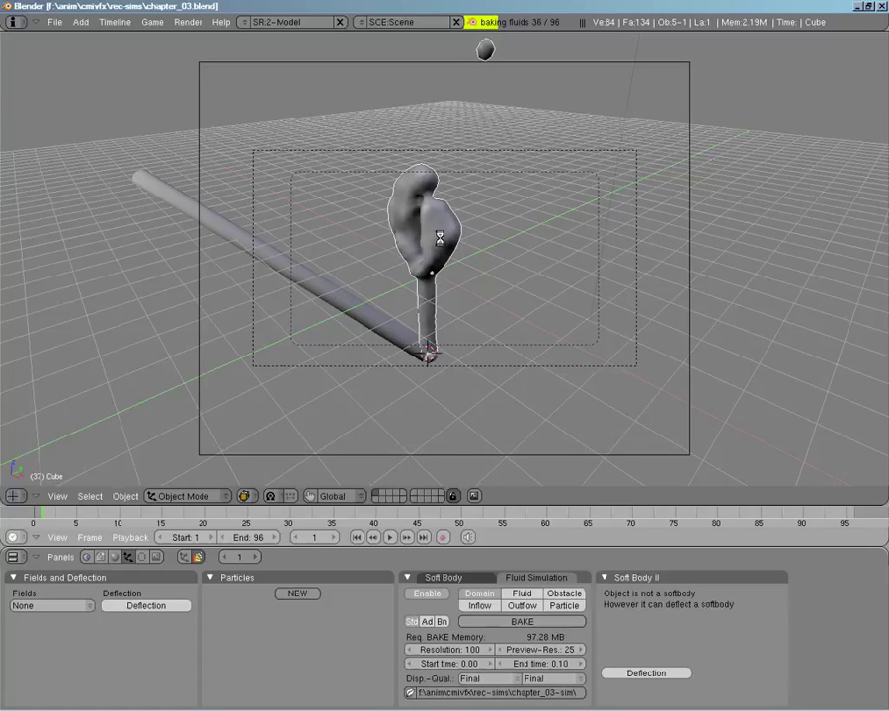
key("Escape")
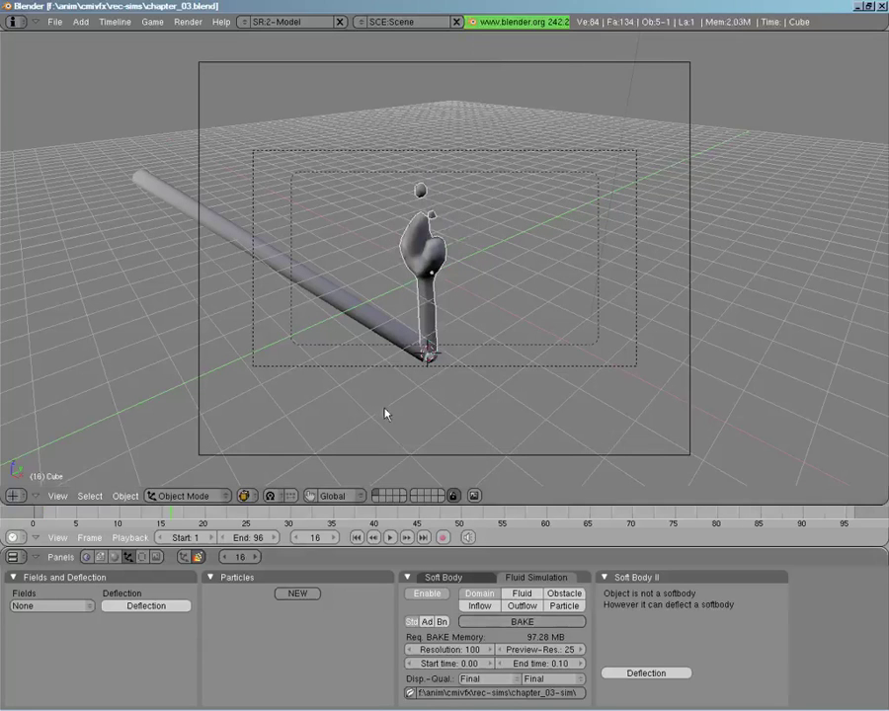
Show the second layer, stretch the disc about 1.7 times along global Z and lower it about 0.8 units along global Z.
right_click(434, 239)
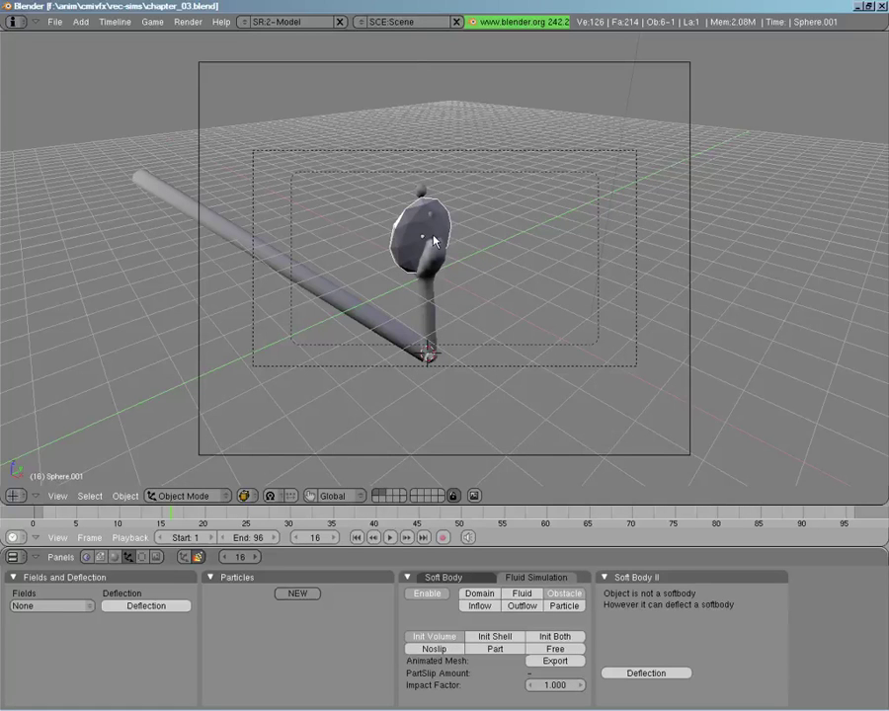
key("s")
key("z")
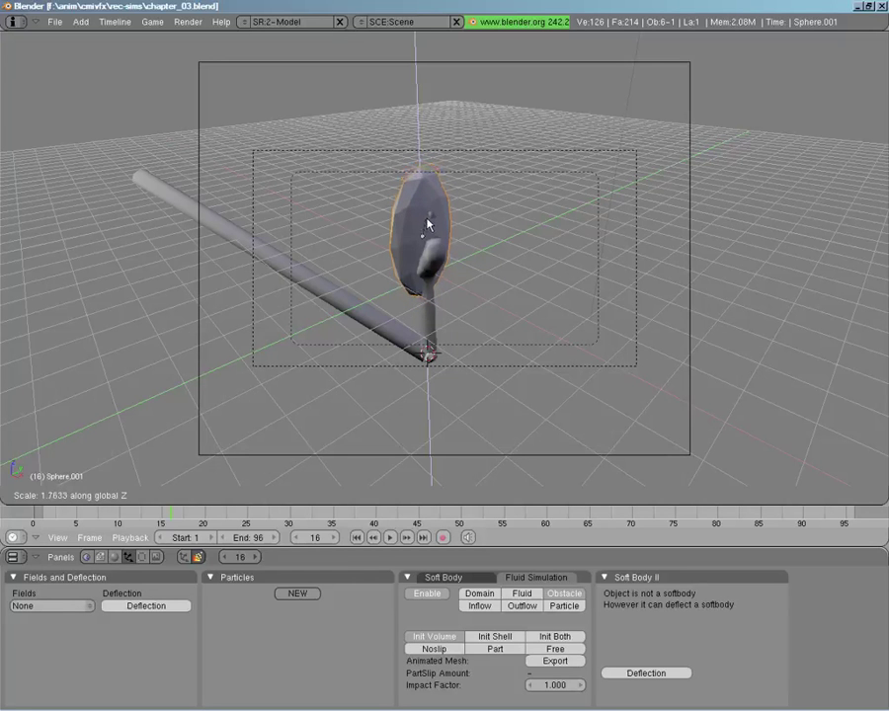
left_click(427, 225)
key("g")
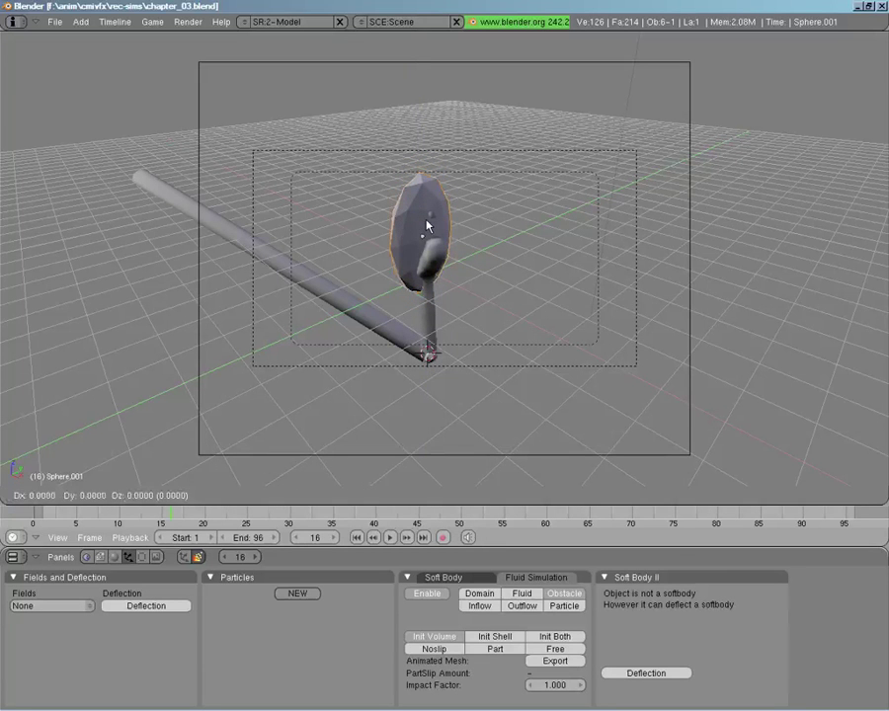
key("z")
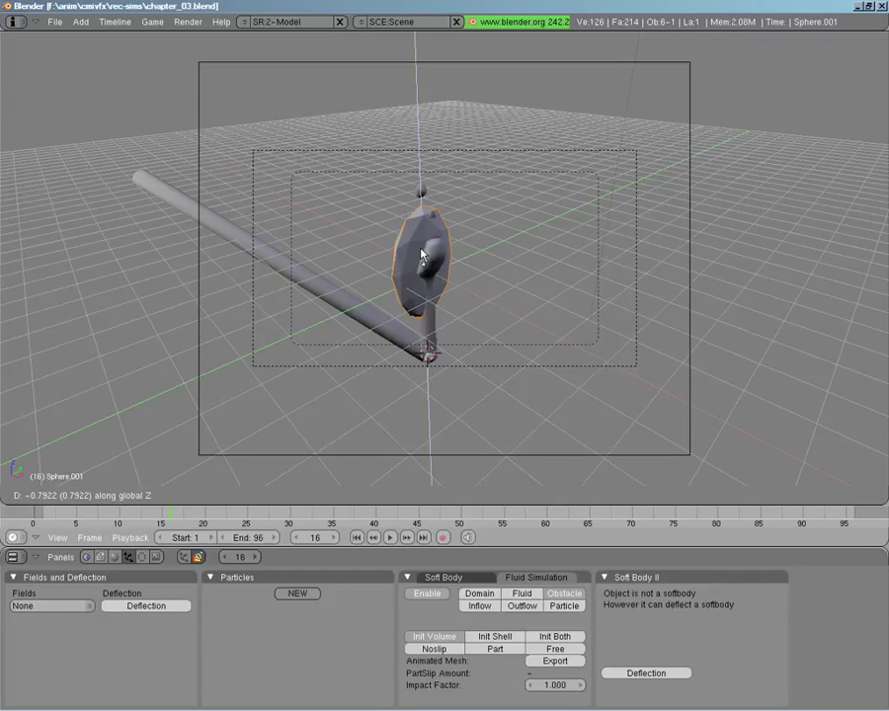
left_click(422, 255)
Rotate the disc about 6 degrees counter-clockwise in top view and check its placement against the fluid.
key("a")
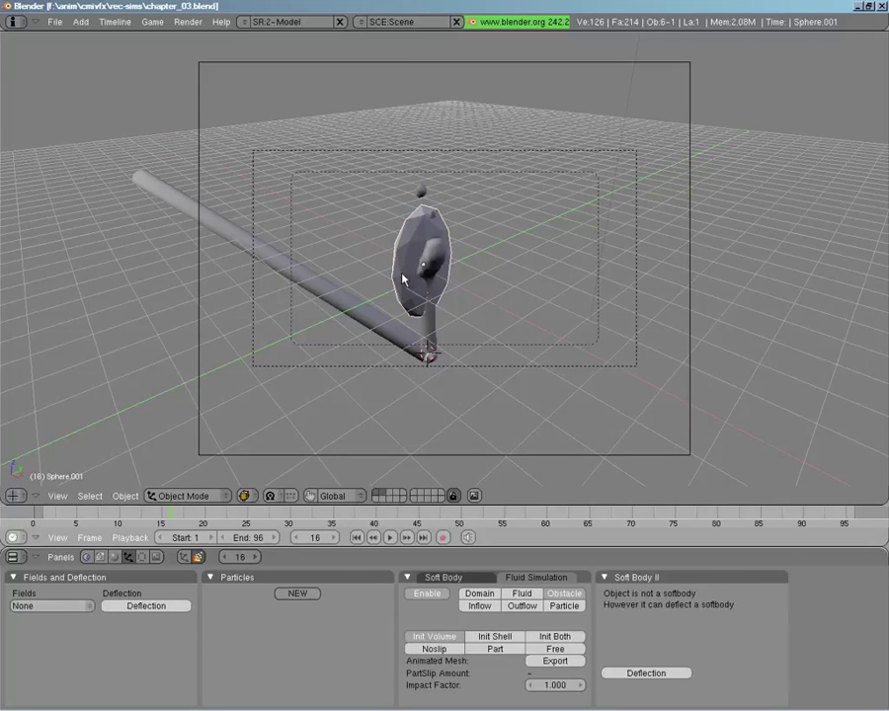
key("KP_1")
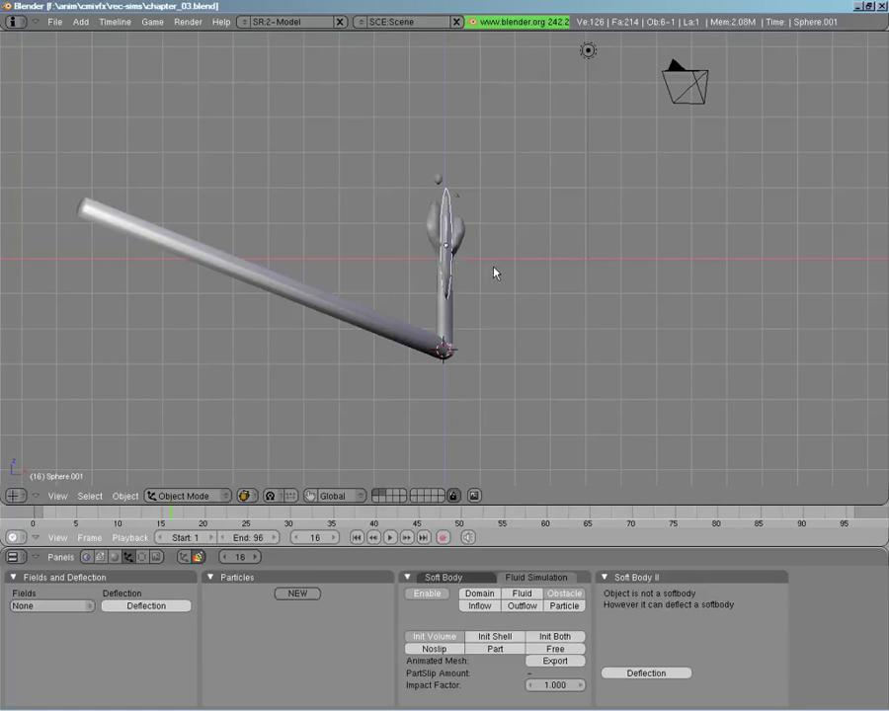
right_click_drag(495, 273, 491, 273)
key("KP_7")
key("r")
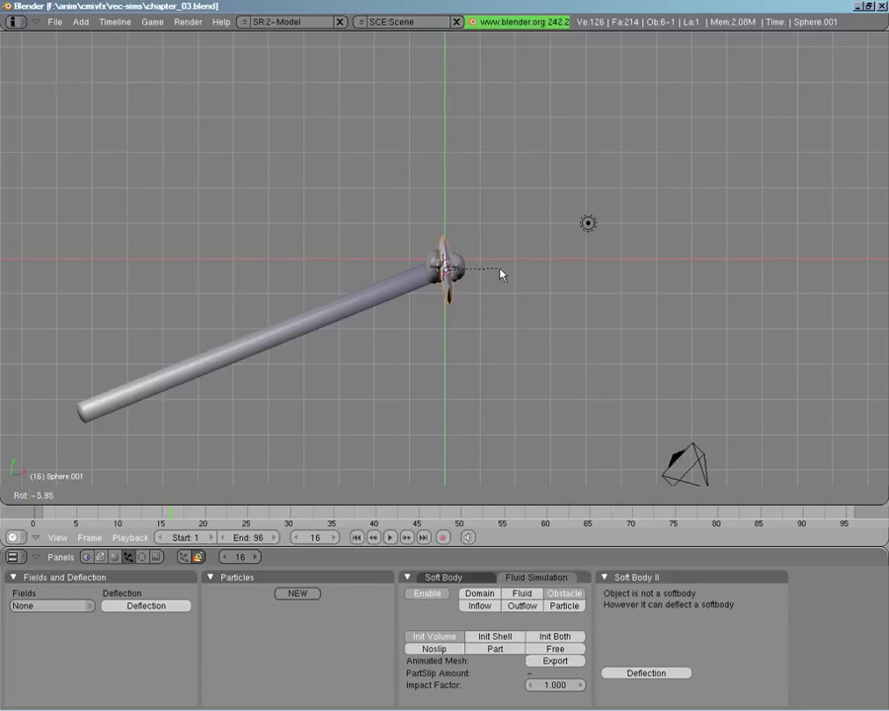
left_click(500, 273)
left_click(499, 268)
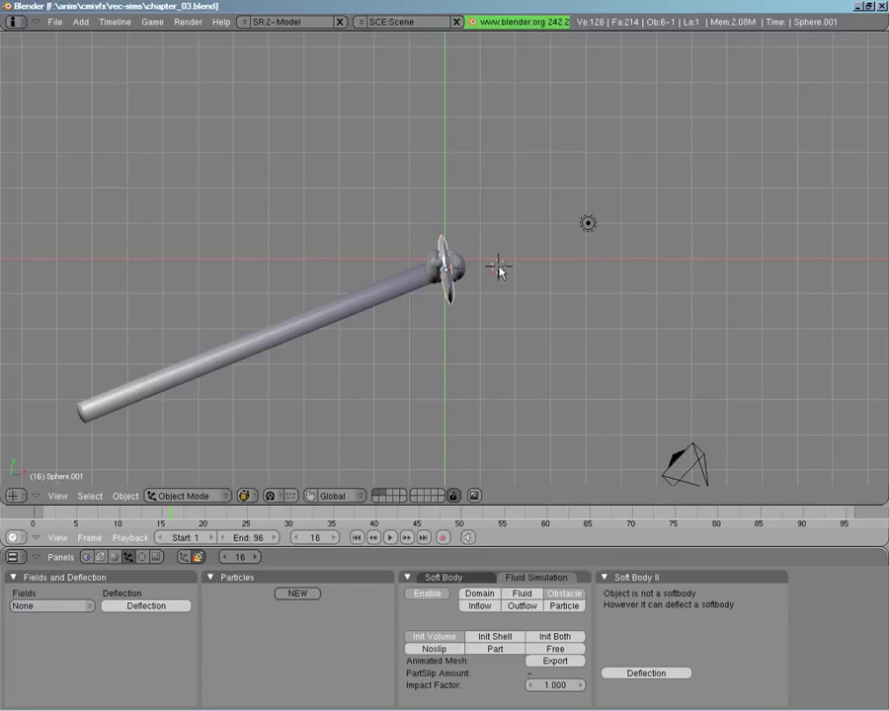
middle_click_drag(499, 265, 481, 432)
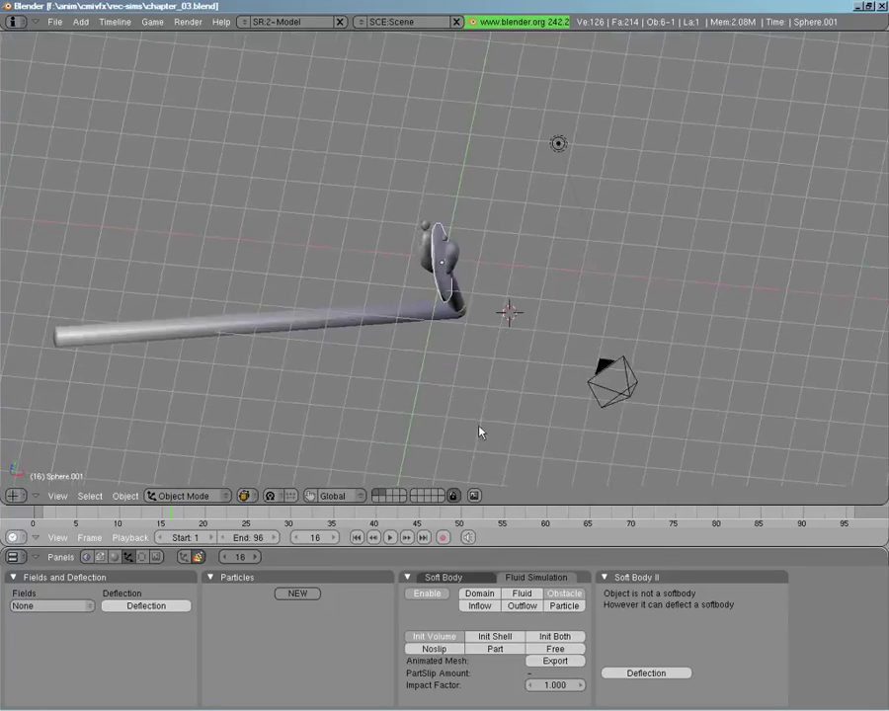
middle_click_drag(371, 317, 501, 232)
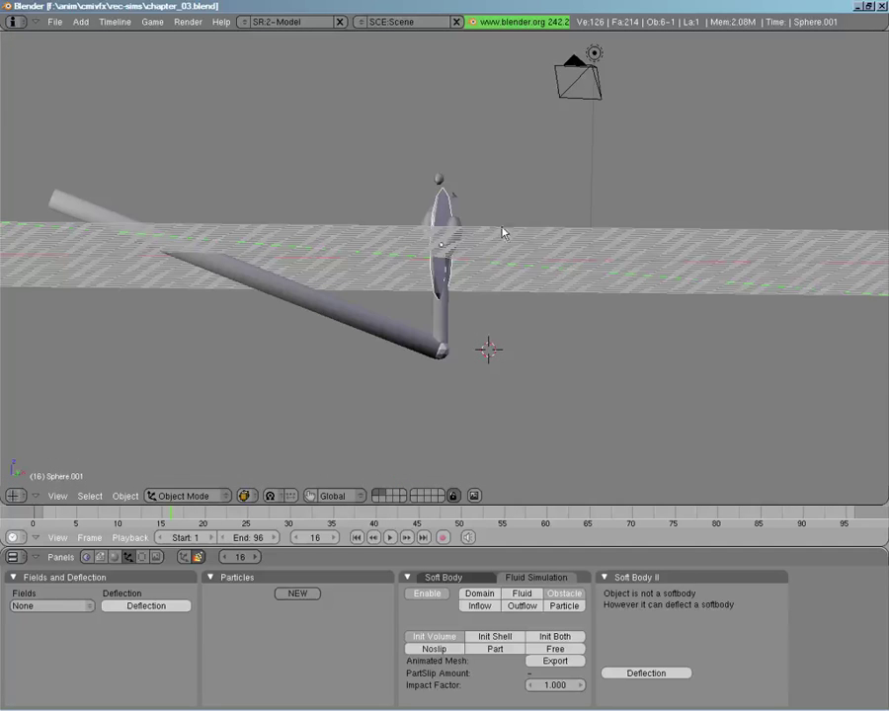
With only the first layer shown, rebake the domain cube's fluid from the camera view and play back the result.
right_click(442, 336)
key("KP_0")
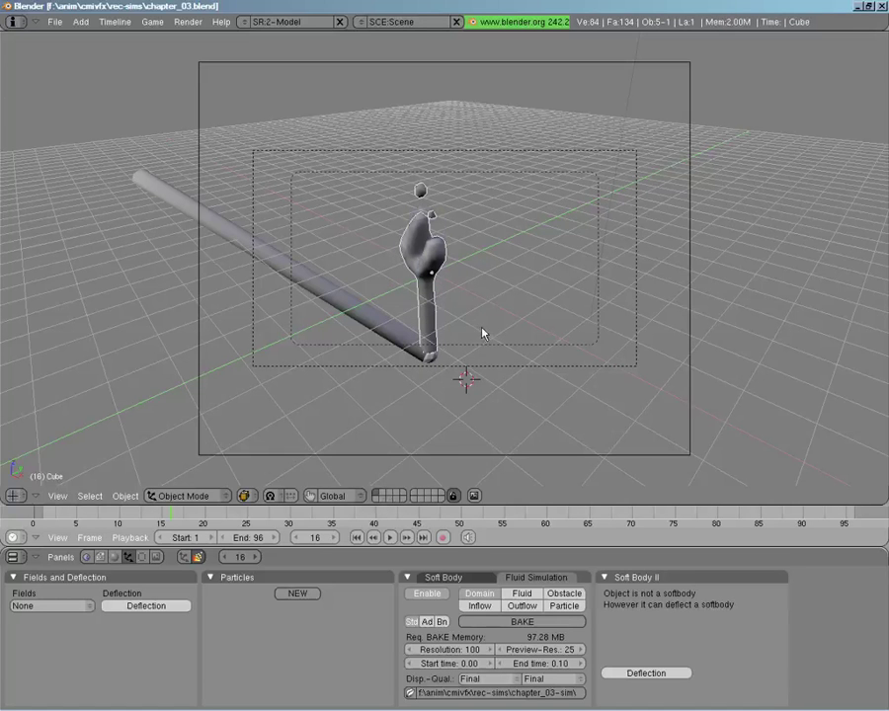
left_click(501, 624)
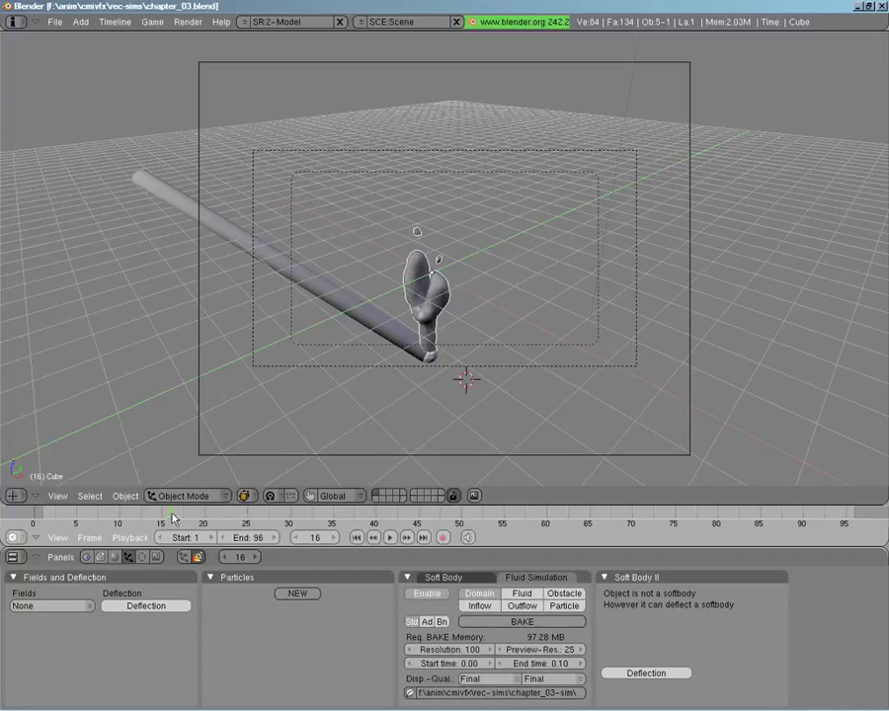
left_click_drag(174, 514, 438, 486)
left_click_drag(511, 500, 493, 498)
left_click(390, 535)
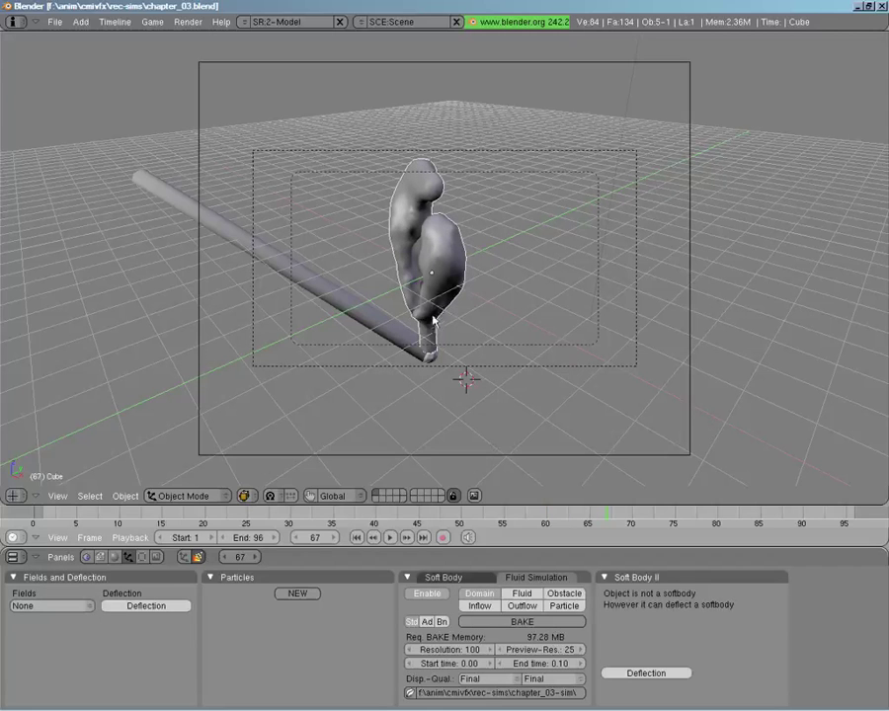
Set the fluid domain's compressibility to 0.1 in its advanced settings.
left_click(432, 622)
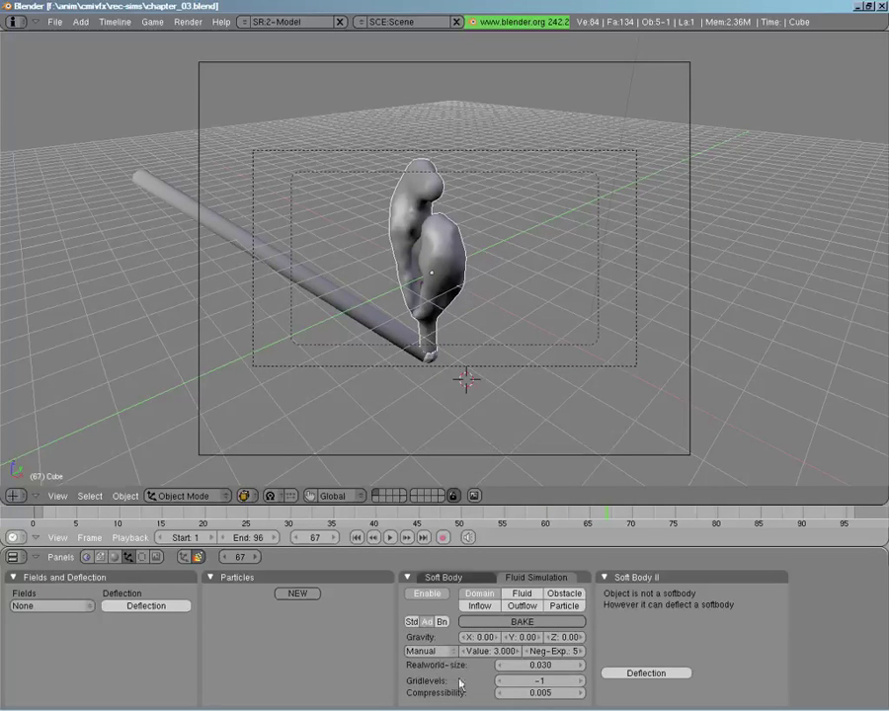
left_click(540, 695)
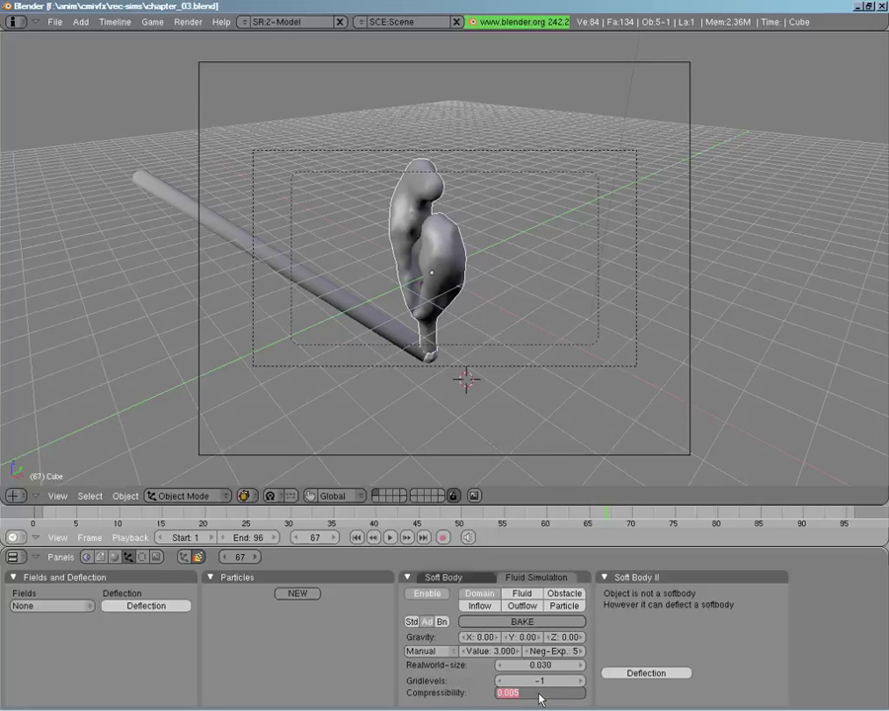
type("0.1")
key("Return")
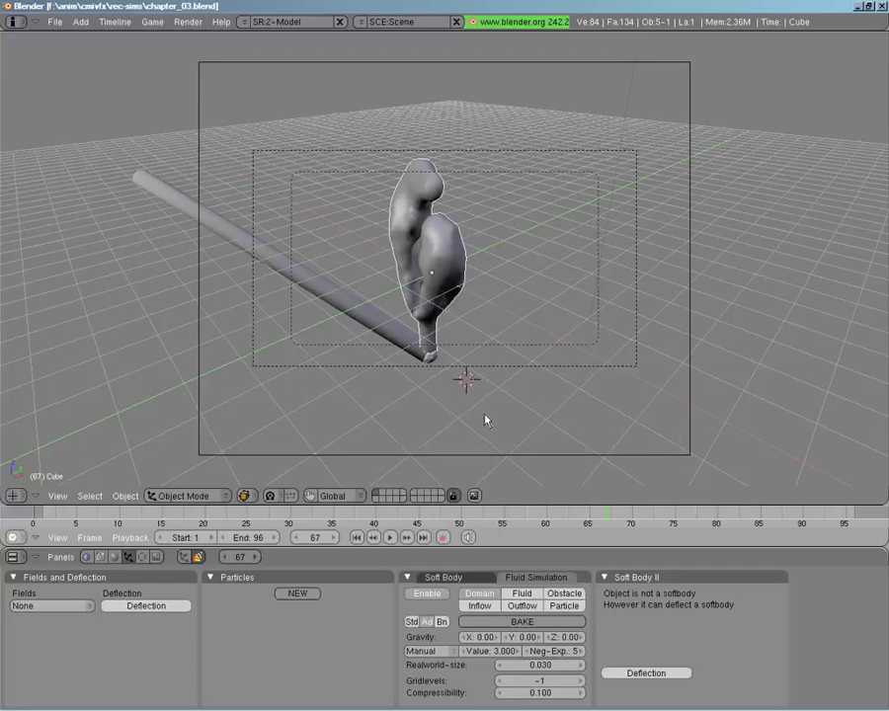
Rebake the fluid domain and scrub through the frames to examine how the fluid splits around the disc.
left_click(521, 622)
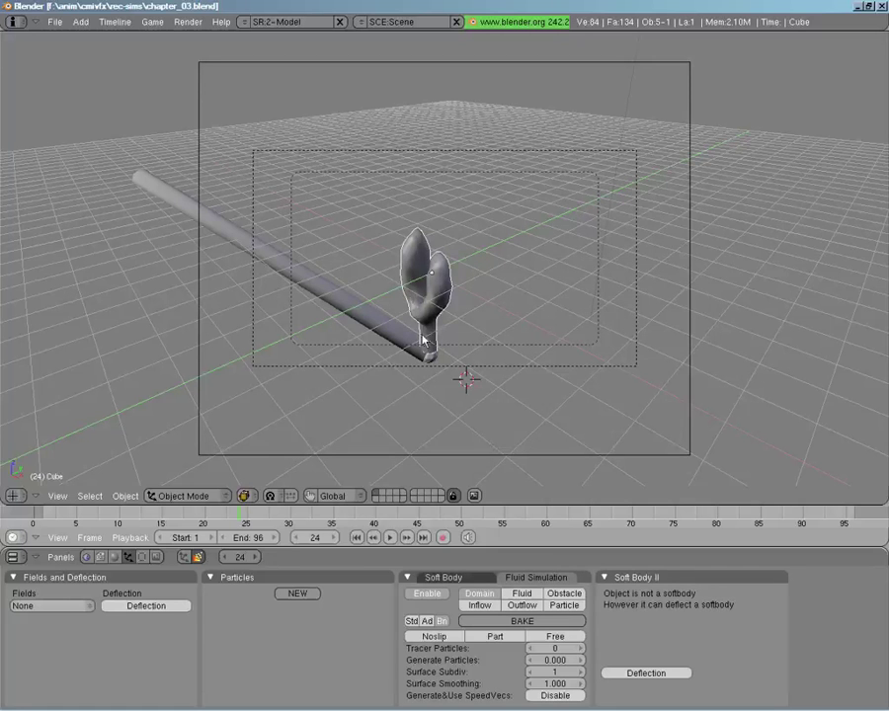
left_click_drag(253, 511, 489, 494)
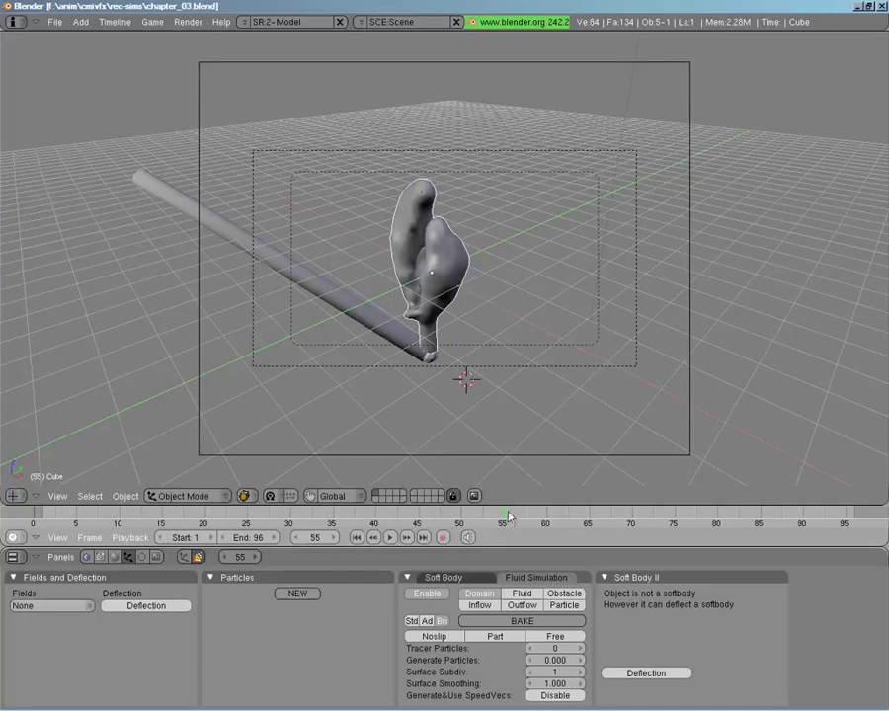
left_click_drag(508, 516, 219, 443)
Enable fluid simulation for the long tilted cylinder and make it an Obstacle.
right_click(378, 313)
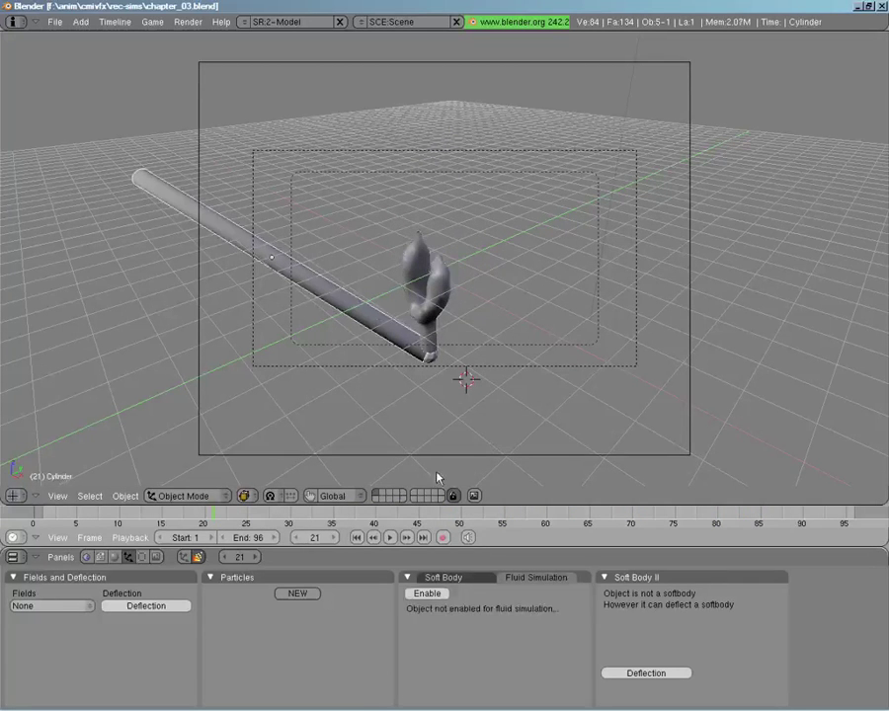
left_click(427, 594)
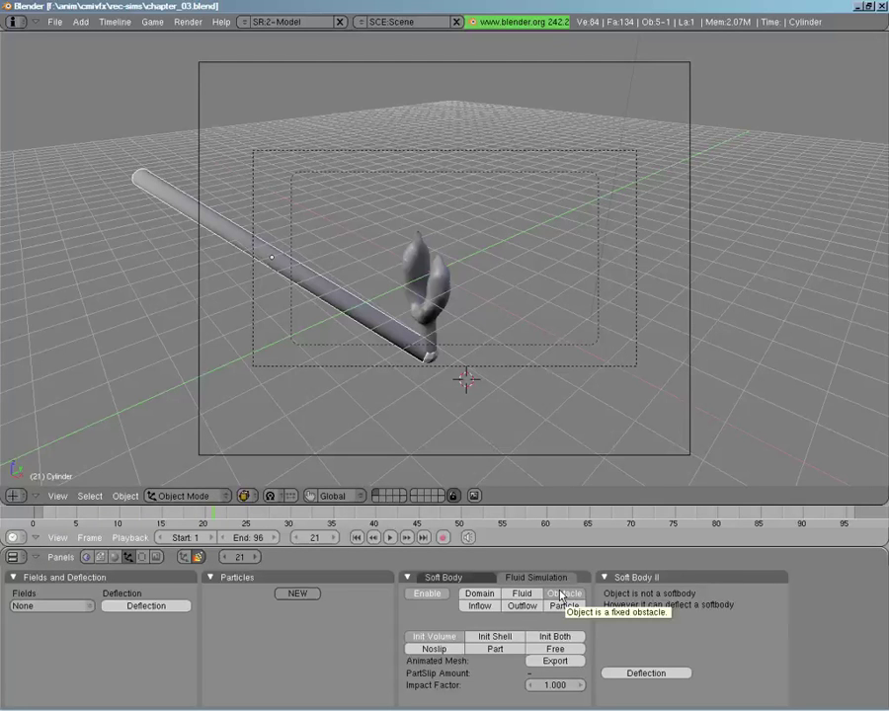
Bake the domain cube's fluid with the cylinder as an obstacle, and abort the bake partway through.
right_click(428, 343)
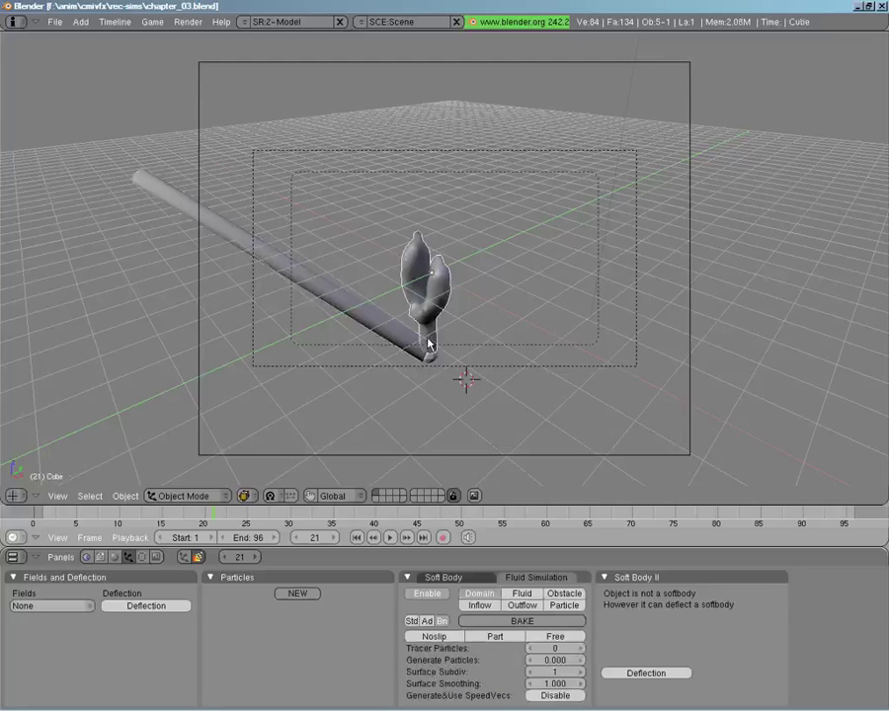
left_click(521, 621)
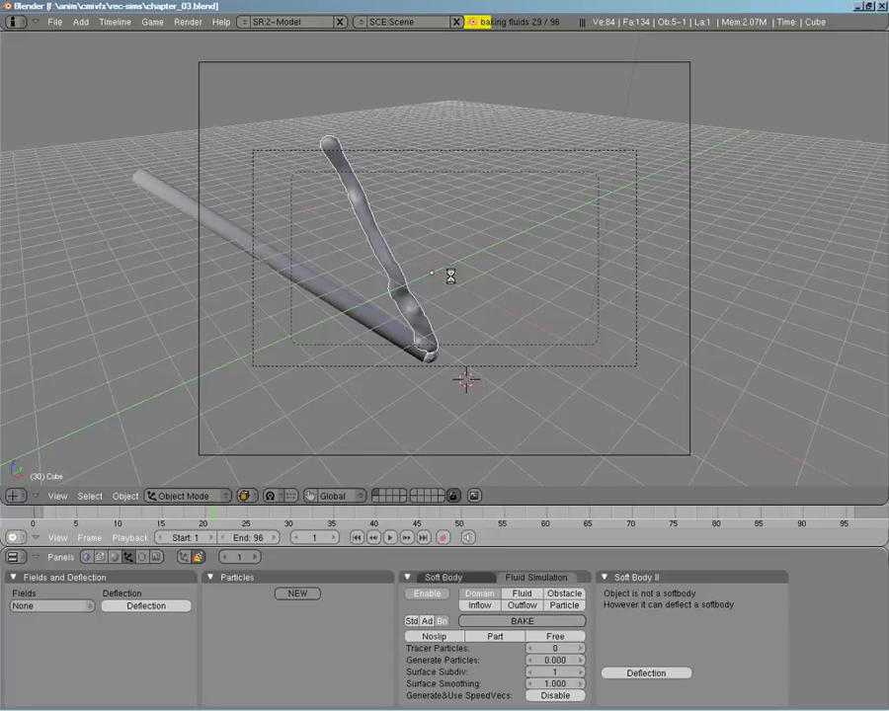
key("Escape")
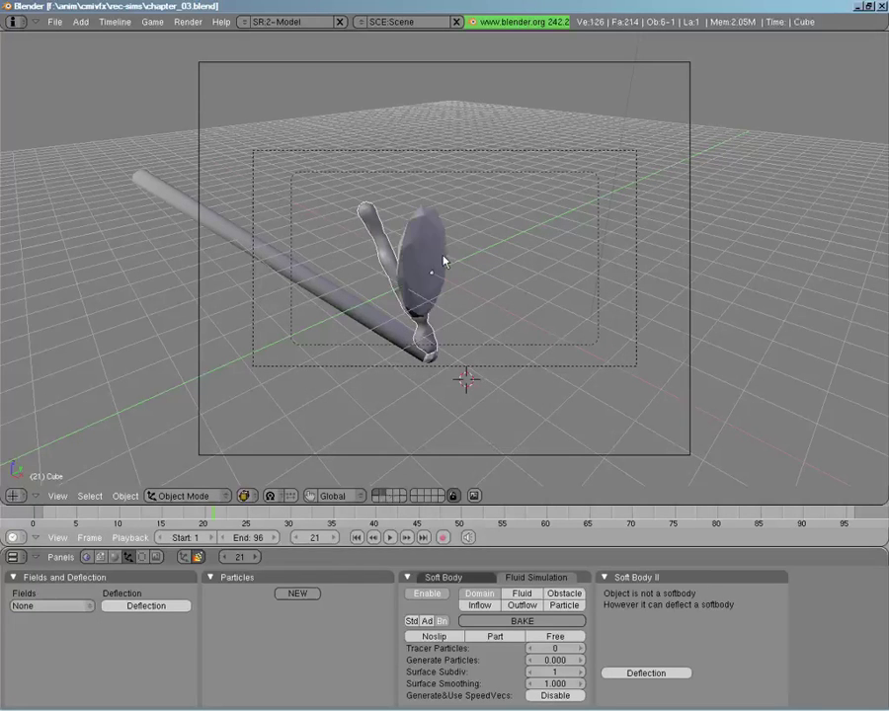
Select the flattened sphere obstacle and move it along the global X axis in the negative direction, towards the cylinder.
right_click(444, 262)
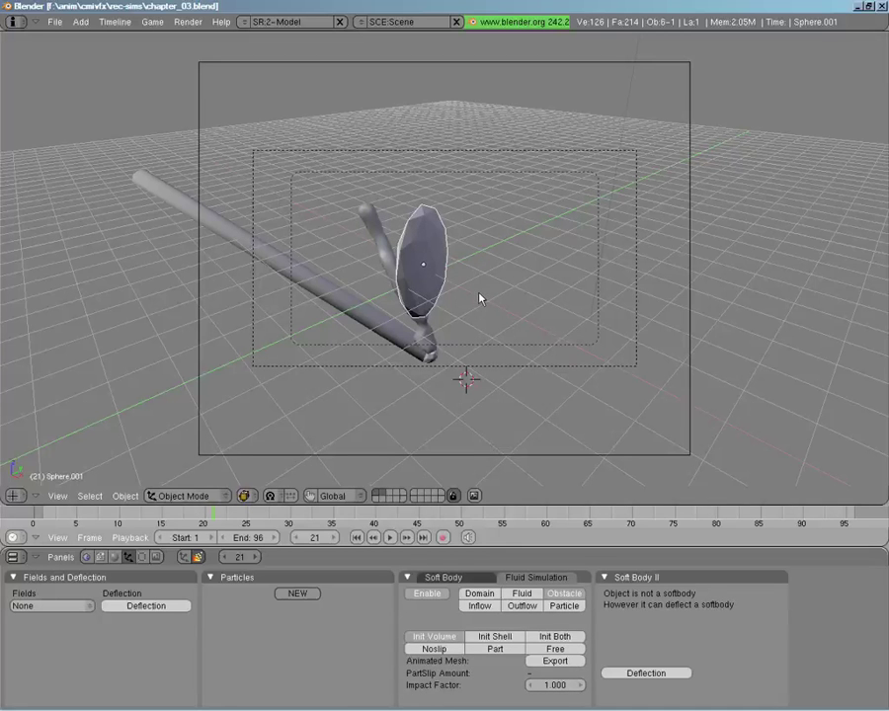
key("g")
key("x")
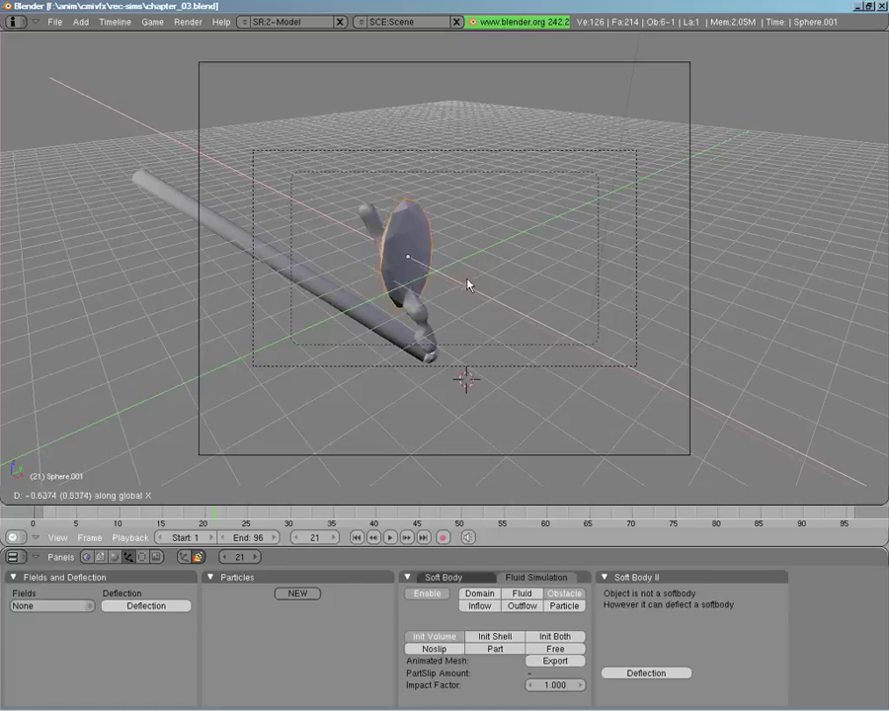
left_click(459, 277)
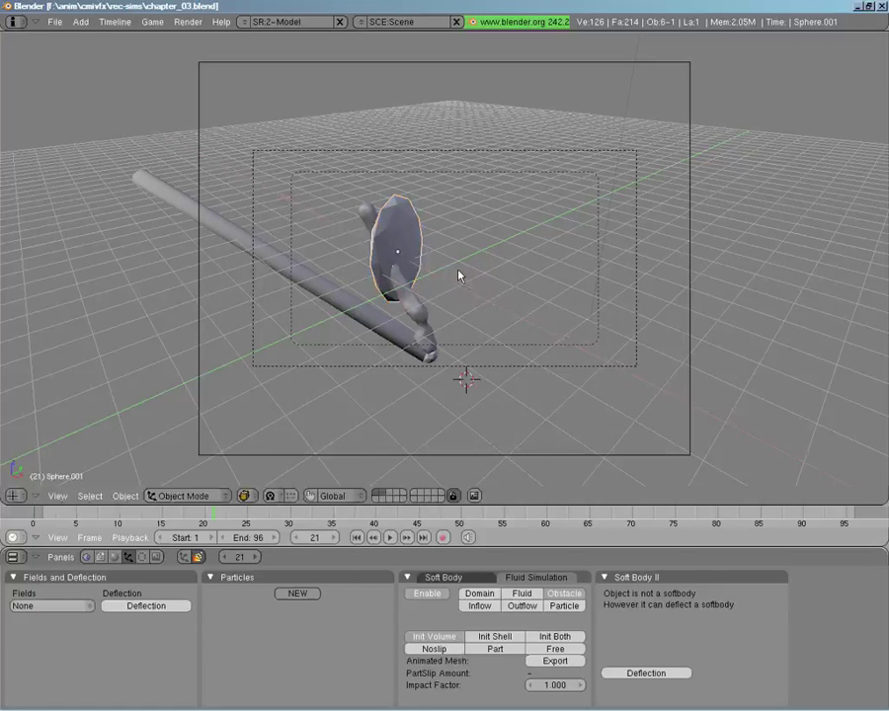
Rotate the flattened sphere about -20 degrees around global Y and nudge it slightly upwards.
key("r")
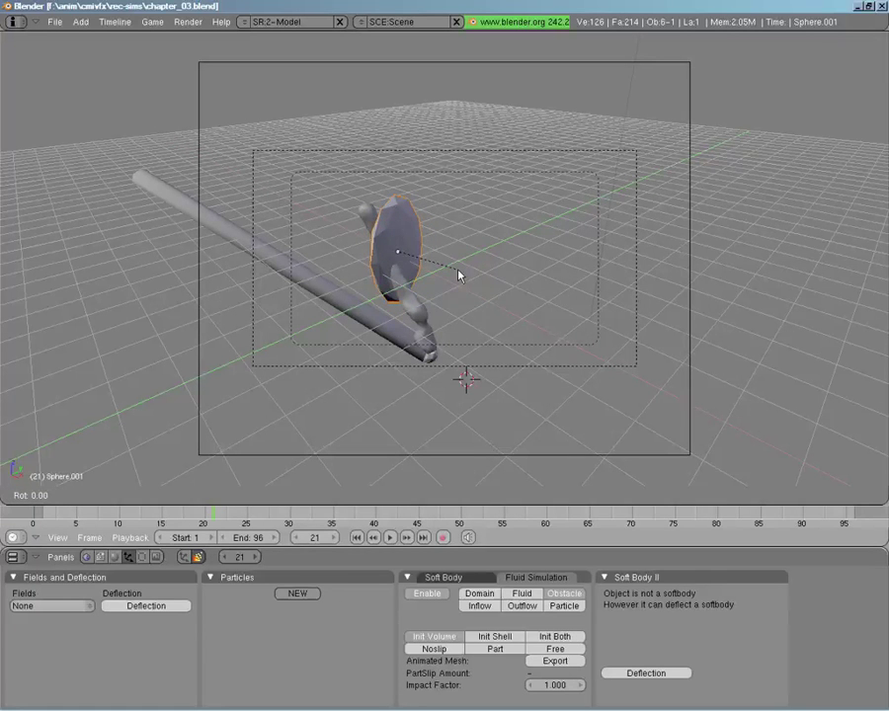
key("y")
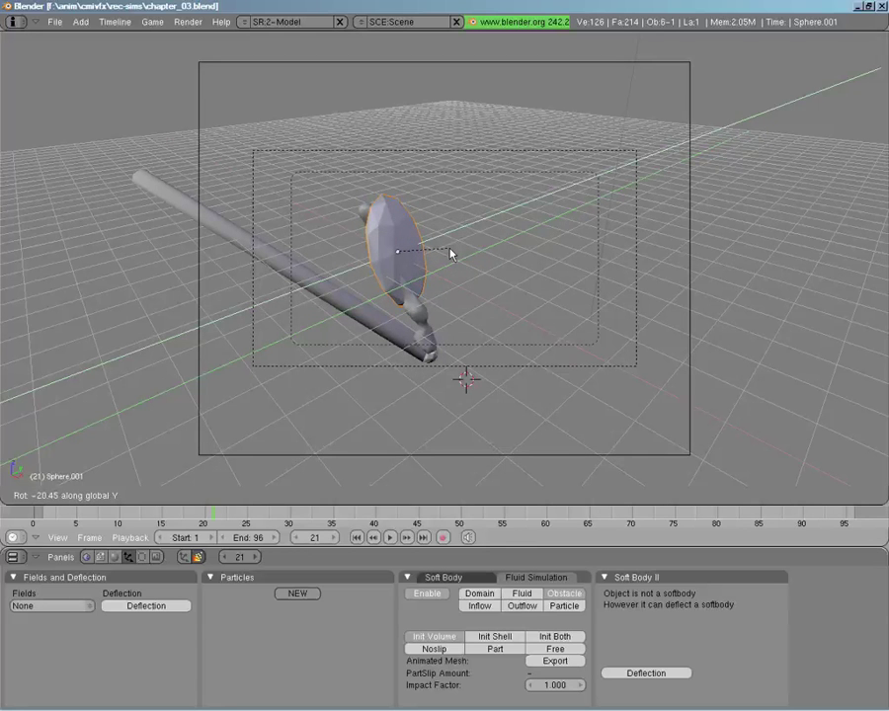
left_click(450, 254)
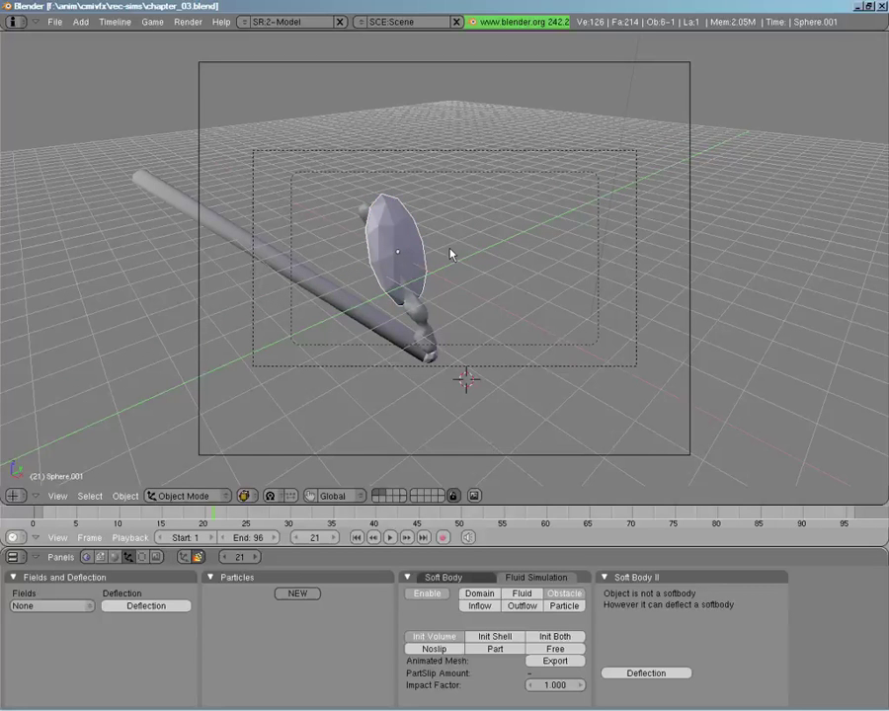
key("g")
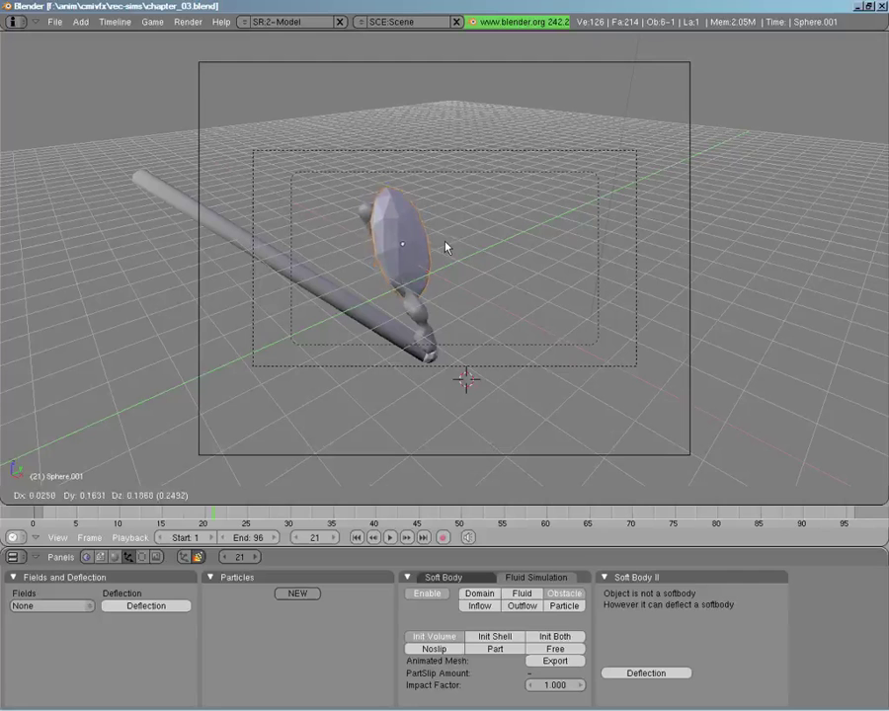
left_click(443, 248)
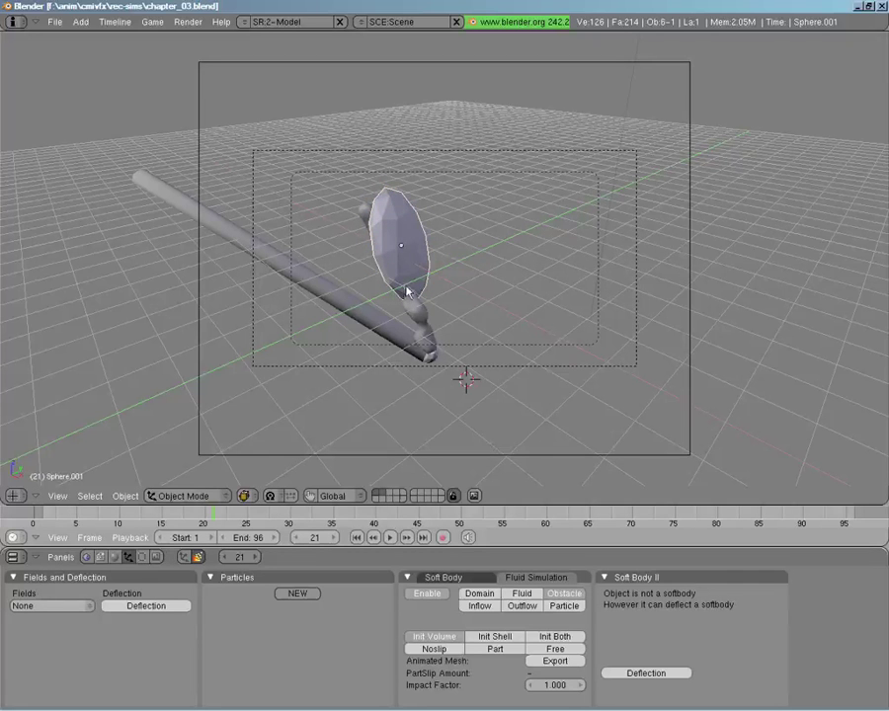
With only the first layer shown, rebake the domain cube's fluid against the repositioned disc and stop before the last frame.
key("x")
left_click(393, 458)
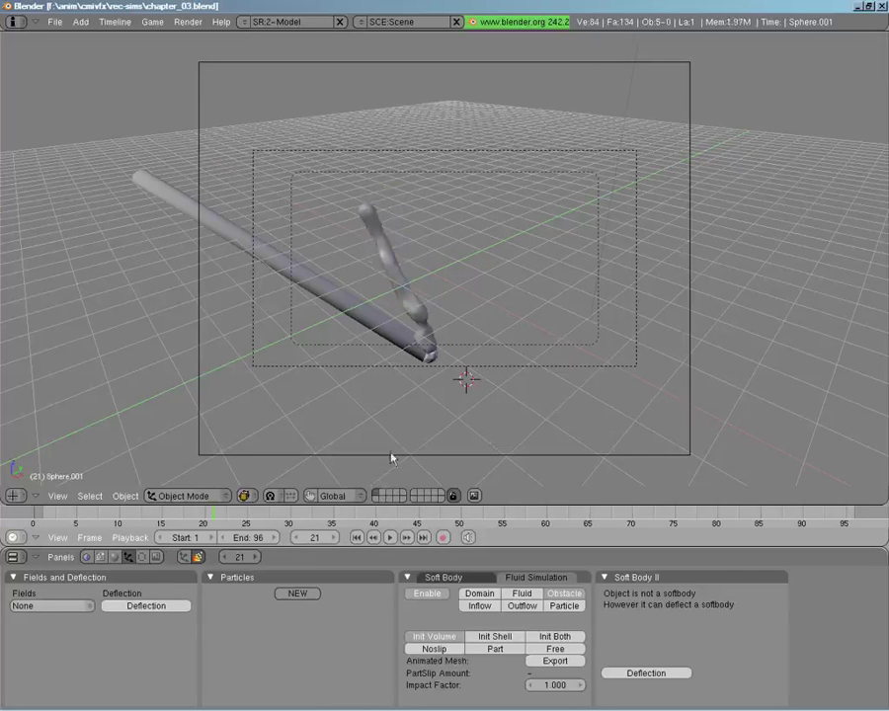
right_click(410, 321)
left_click(515, 621)
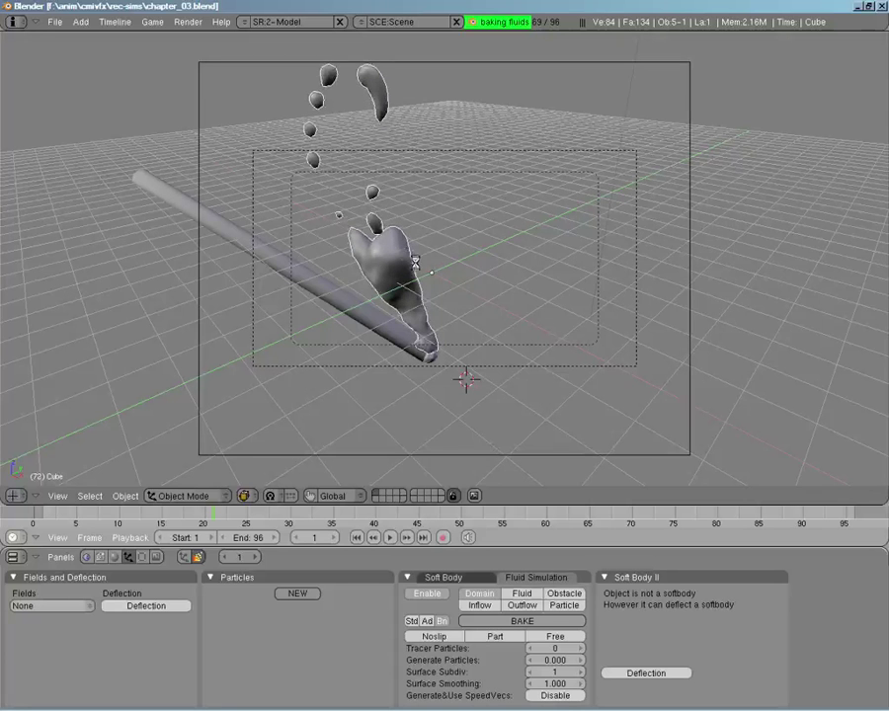
key("Escape")
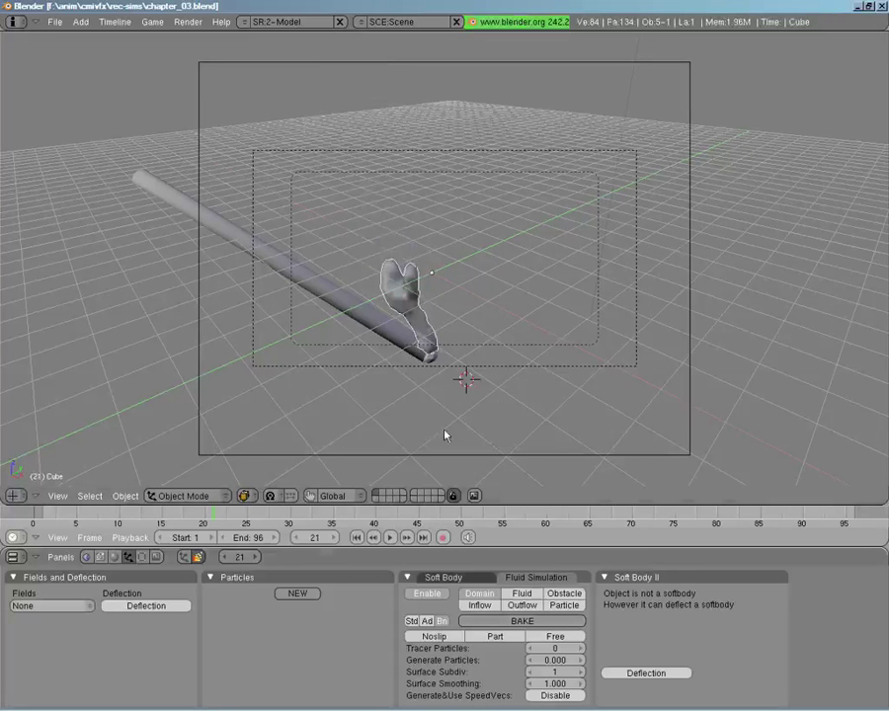
Scrub the baked fluid to frame 31 and set the domain's surface subdivision to 2.
left_click_drag(227, 505, 307, 399)
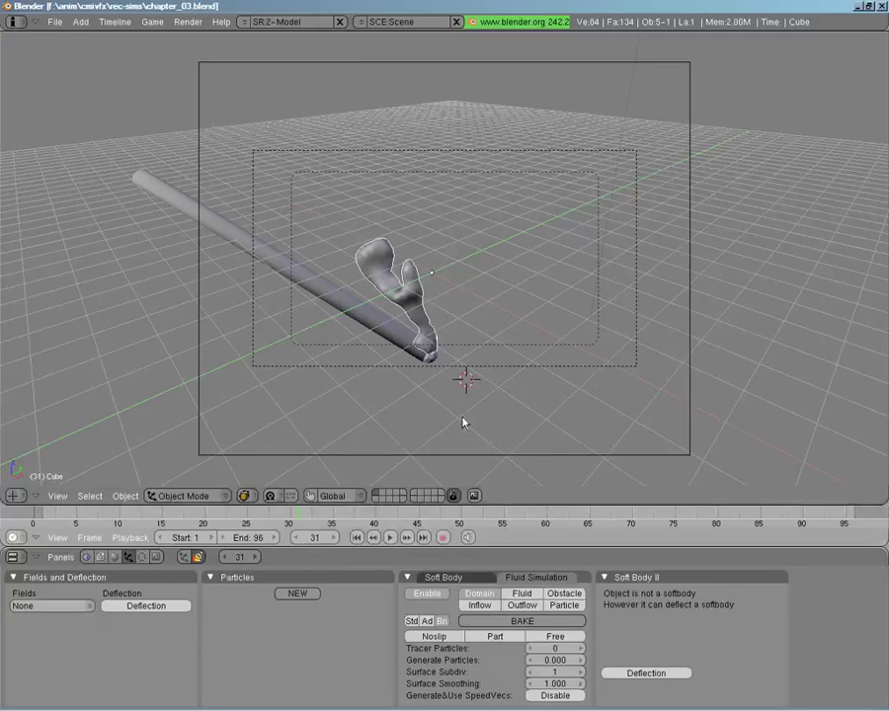
left_click(413, 623)
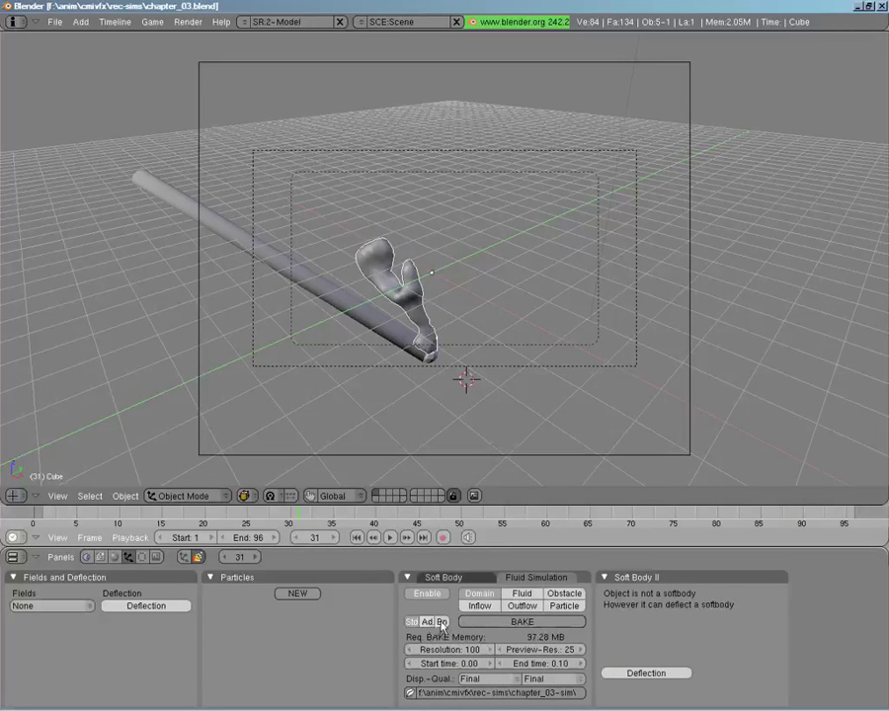
left_click(442, 622)
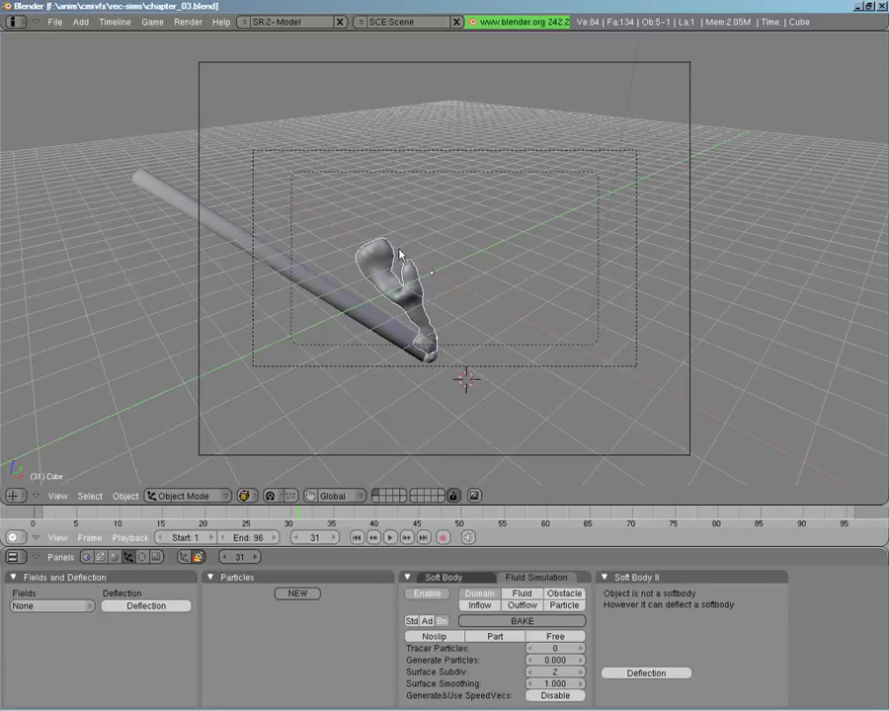
Reveal the second layer and open the flattened sphere's mesh for editing in a wireframe front view.
left_click(381, 496, "shift")
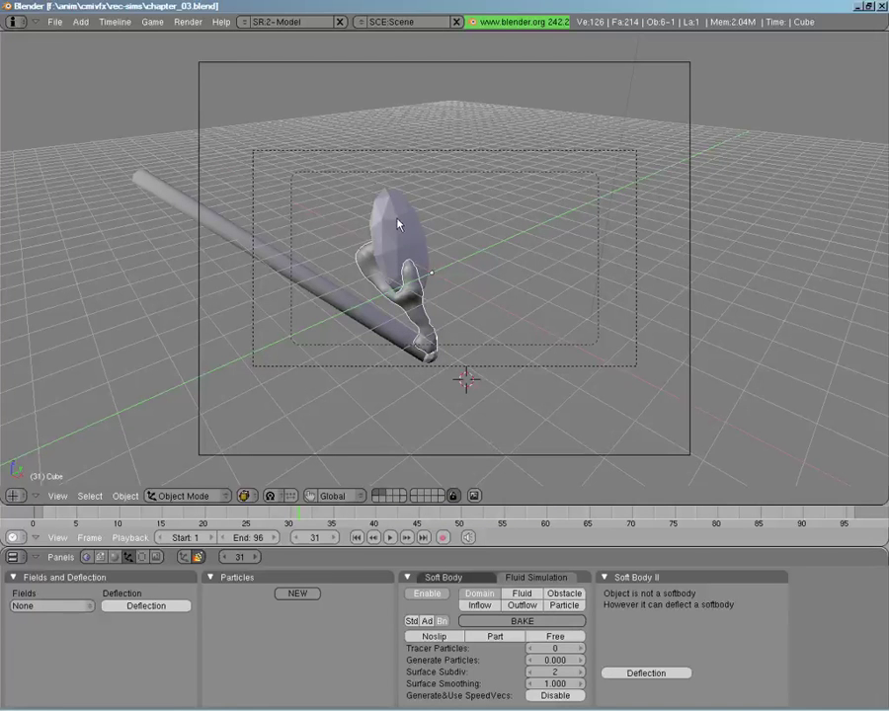
right_click(397, 205)
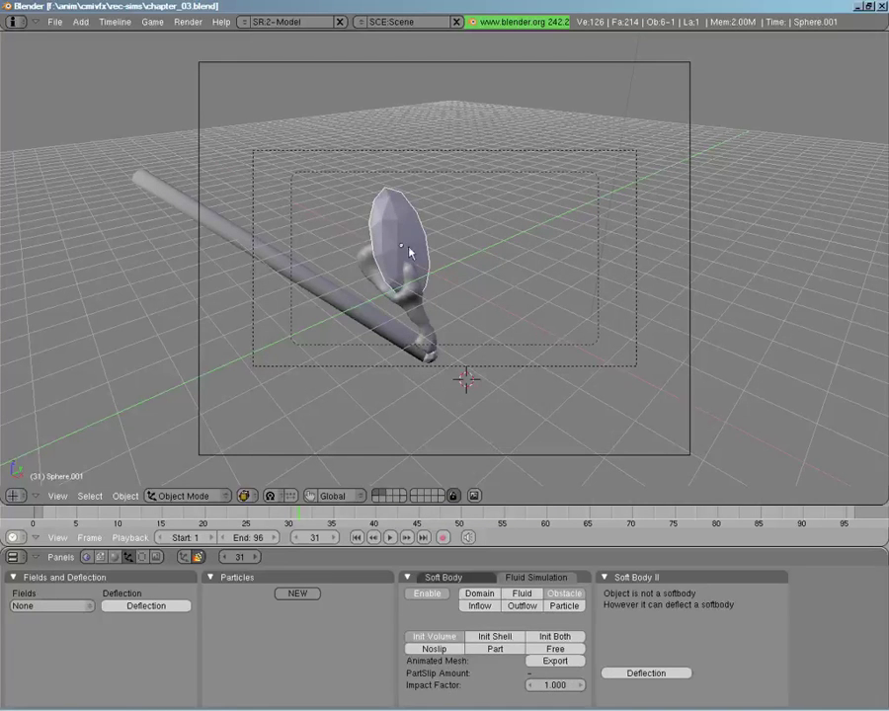
key("Tab")
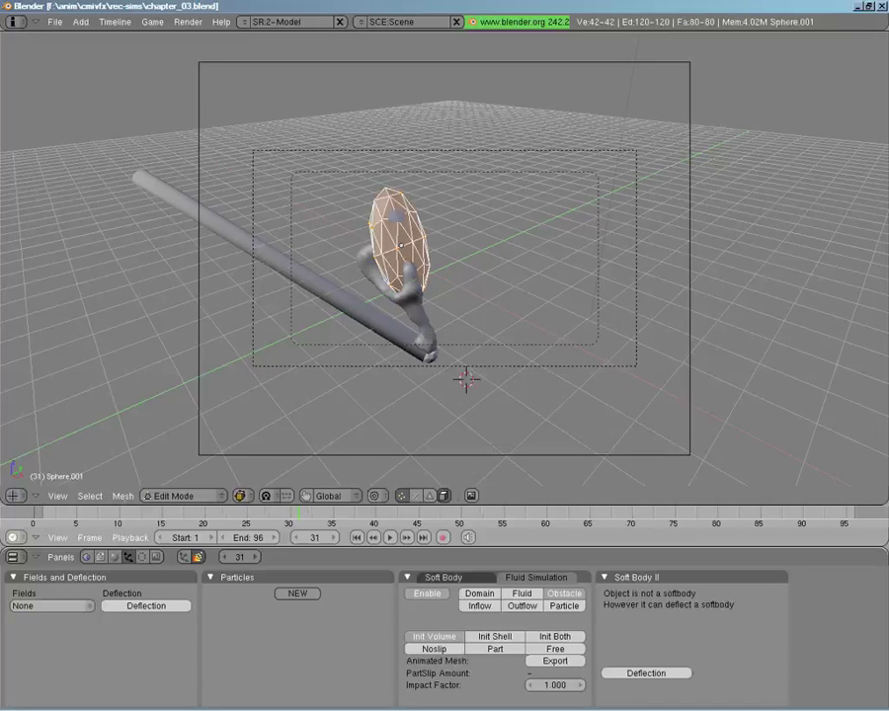
key("KP_1")
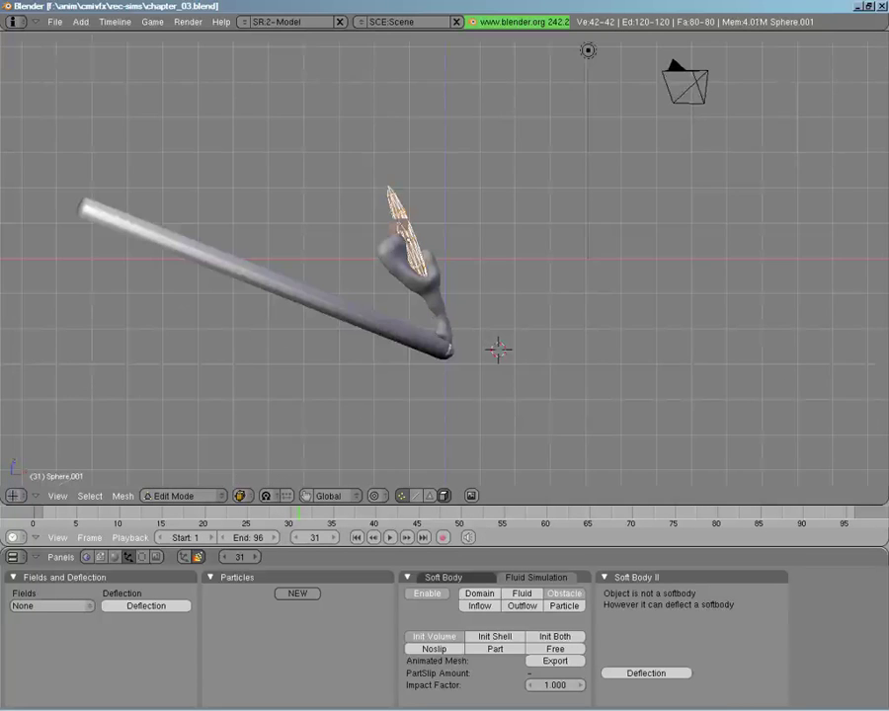
key("z")
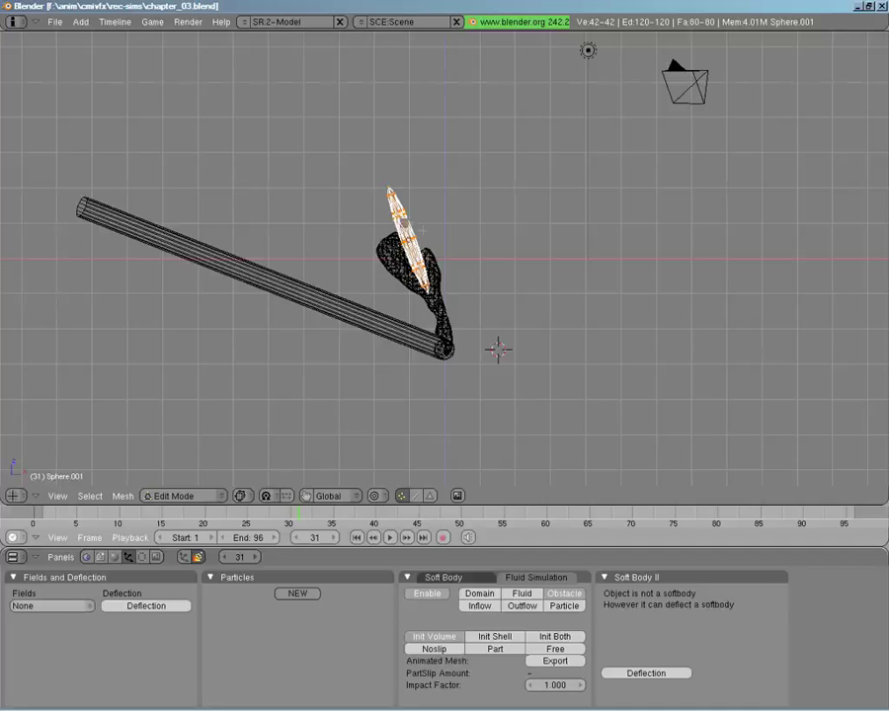
Bend the disc's upper vertices with proportional editing, moving them towards positive X and rotating them about 14 degrees.
key("a")
key("b")
key("b")
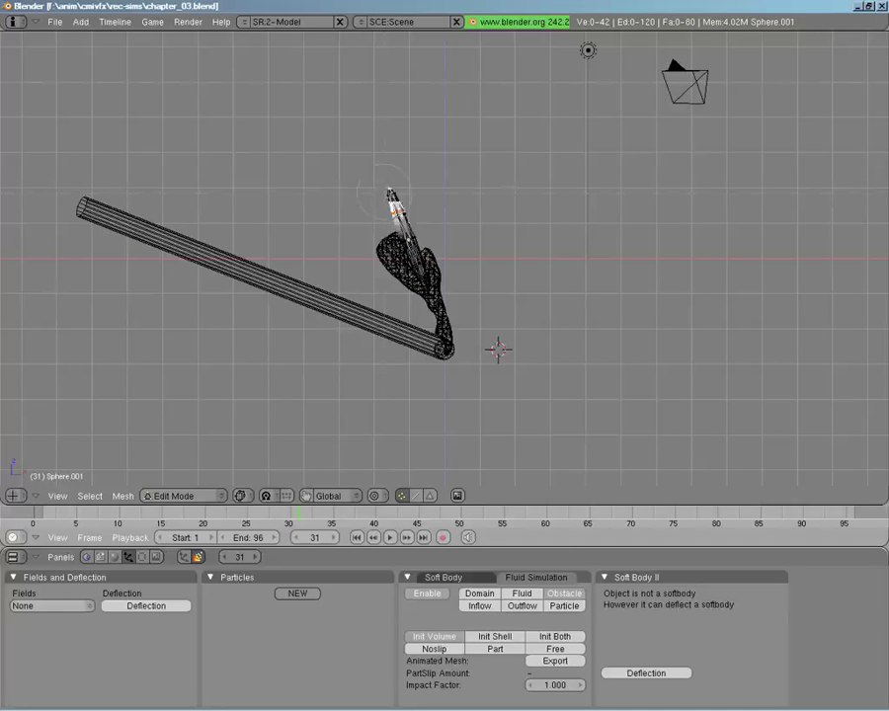
left_click(388, 196)
key("Escape")
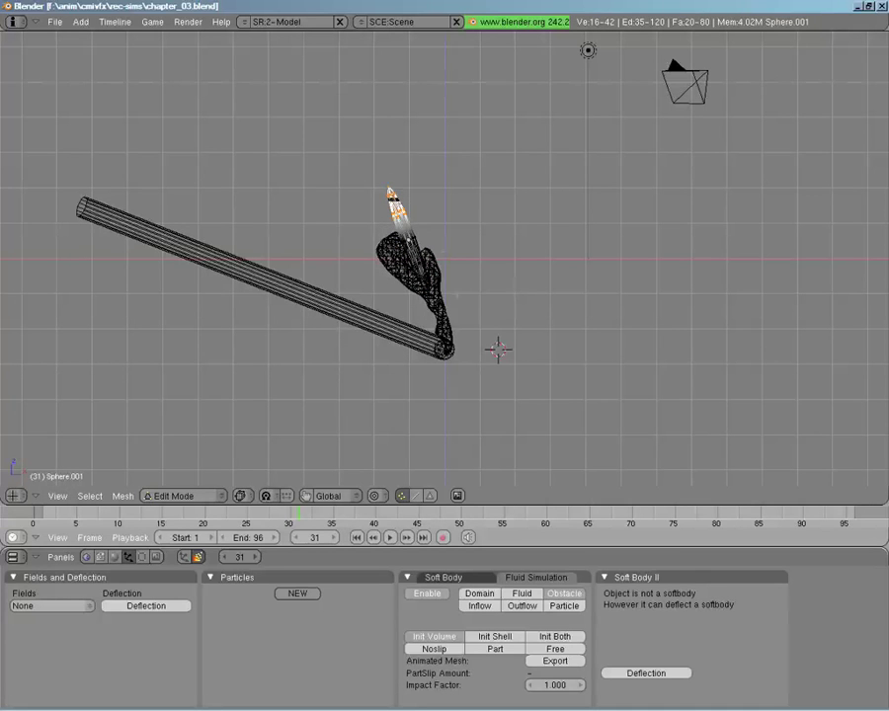
key("o")
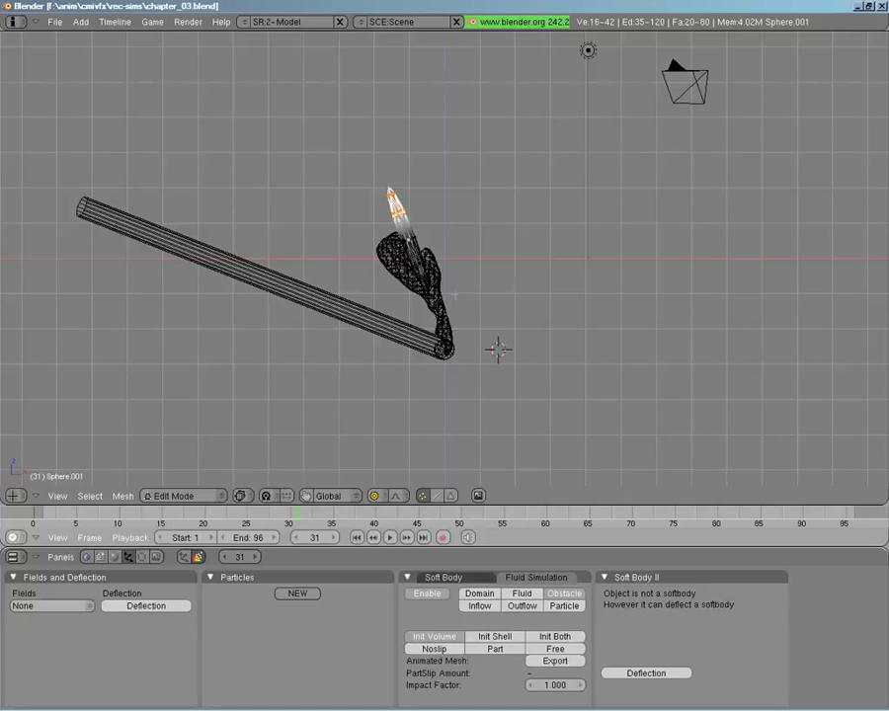
key("g")
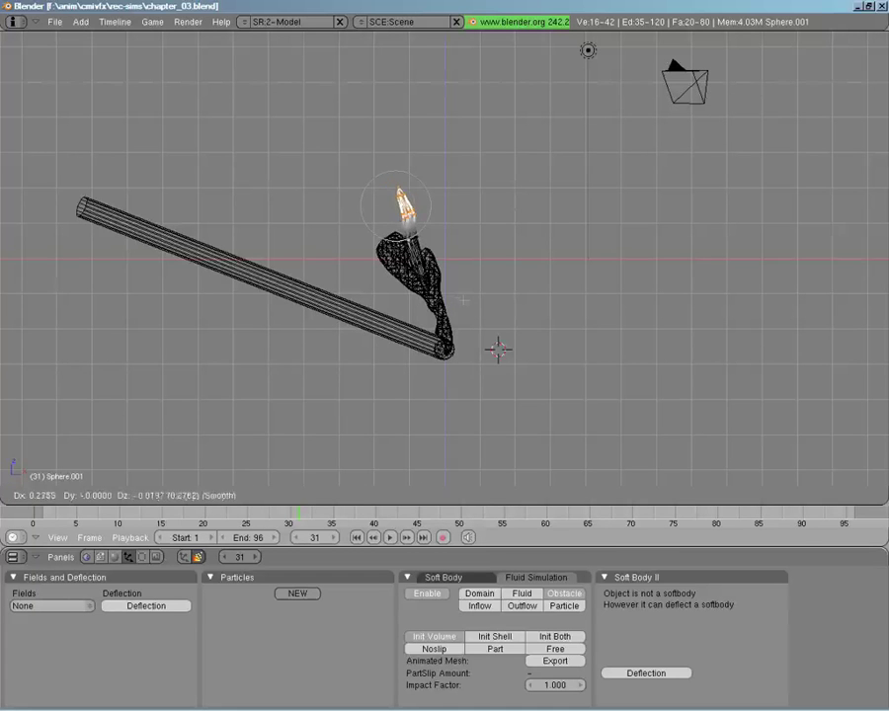
key("r")
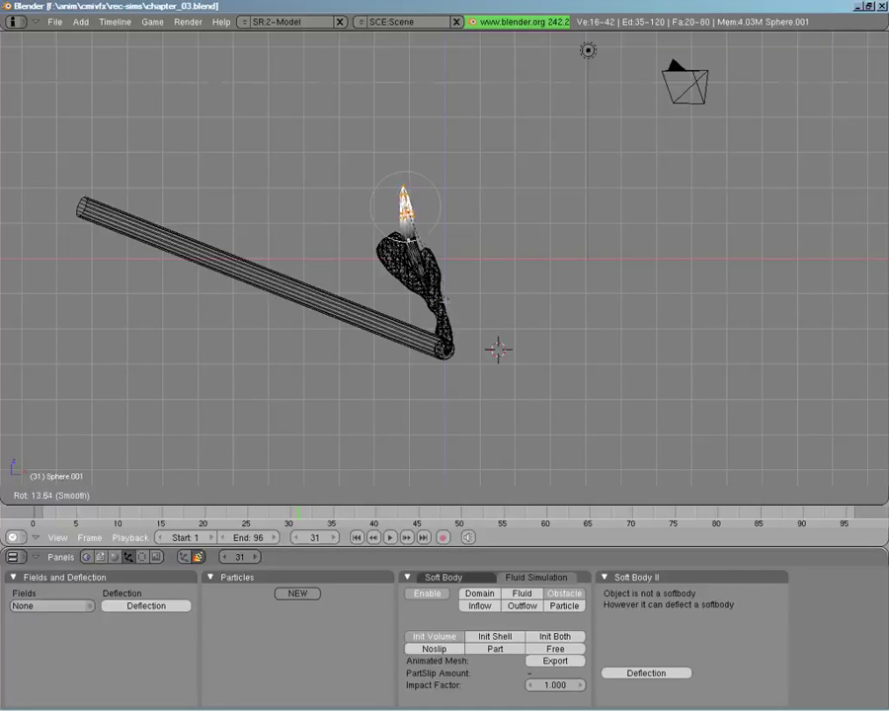
left_click(447, 296)
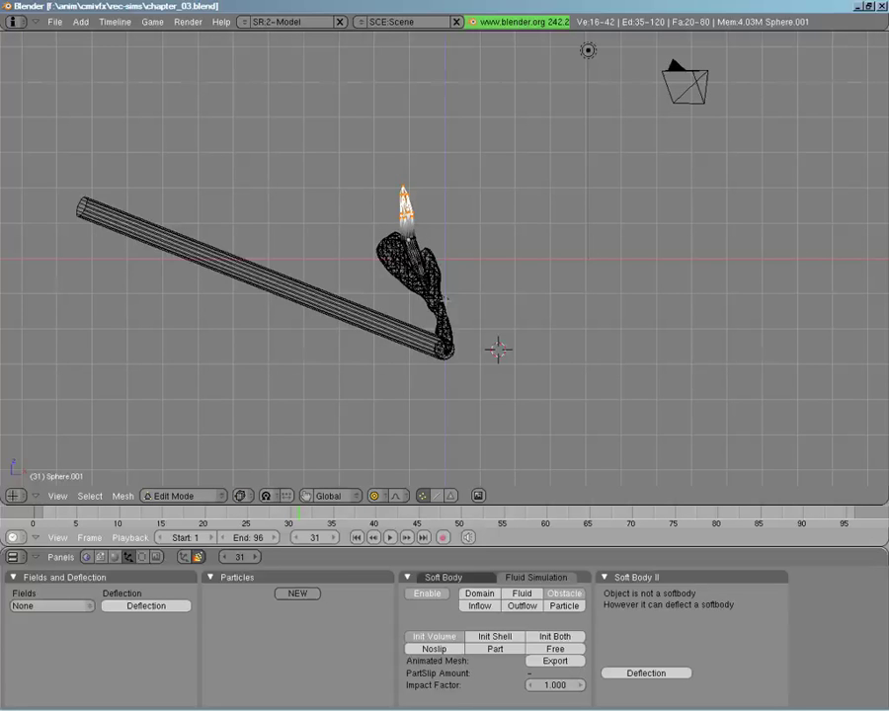
key("z")
key("Tab")
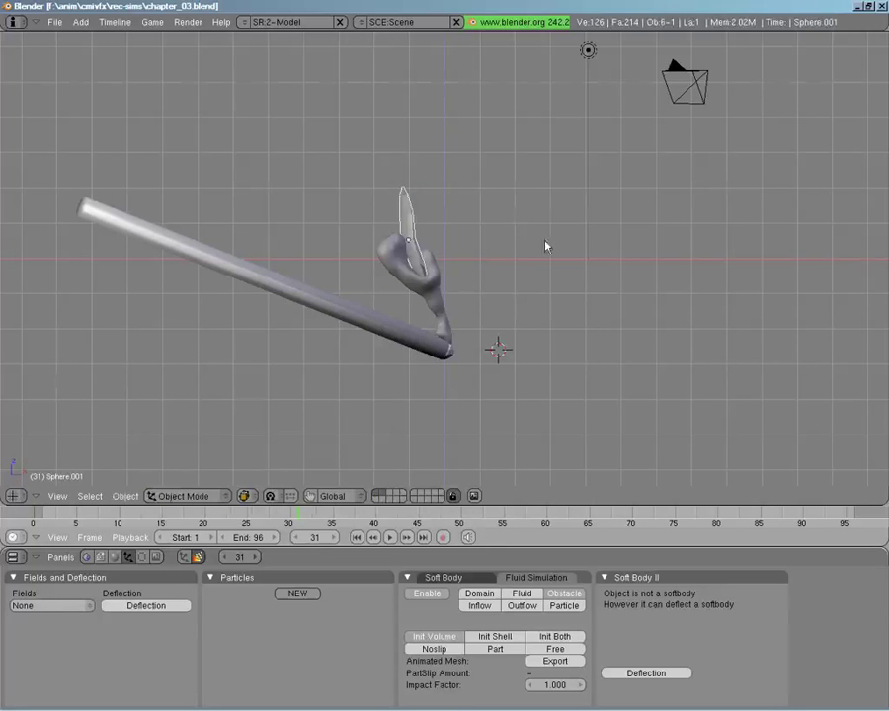
Select the domain cube and rebake its fluid from the camera view with only the first layer shown.
middle_click_drag(545, 246, 458, 264)
middle_click_drag(504, 237, 405, 299)
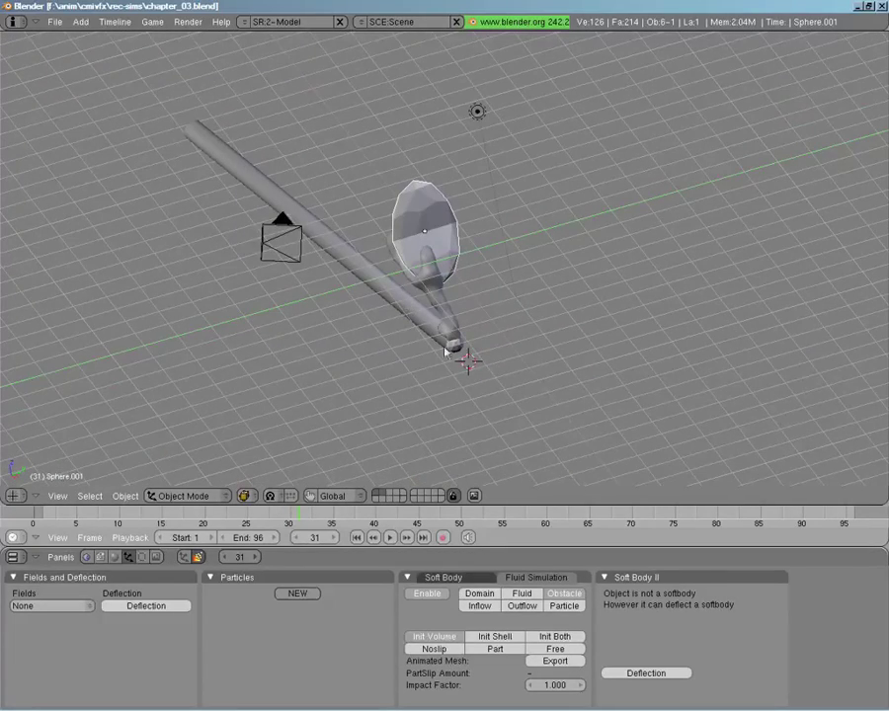
right_click(455, 318)
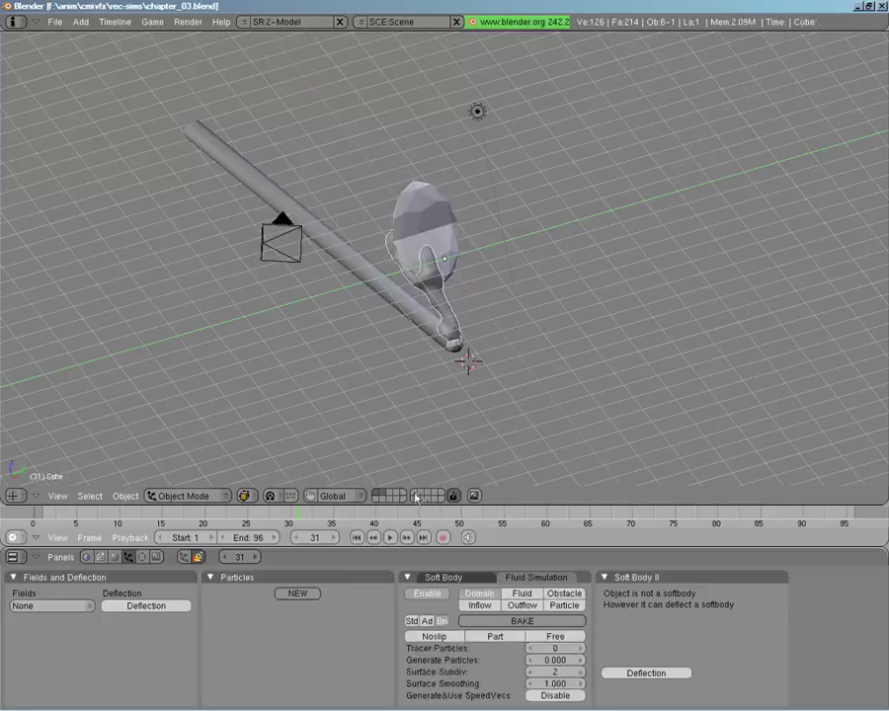
key("KP_0")
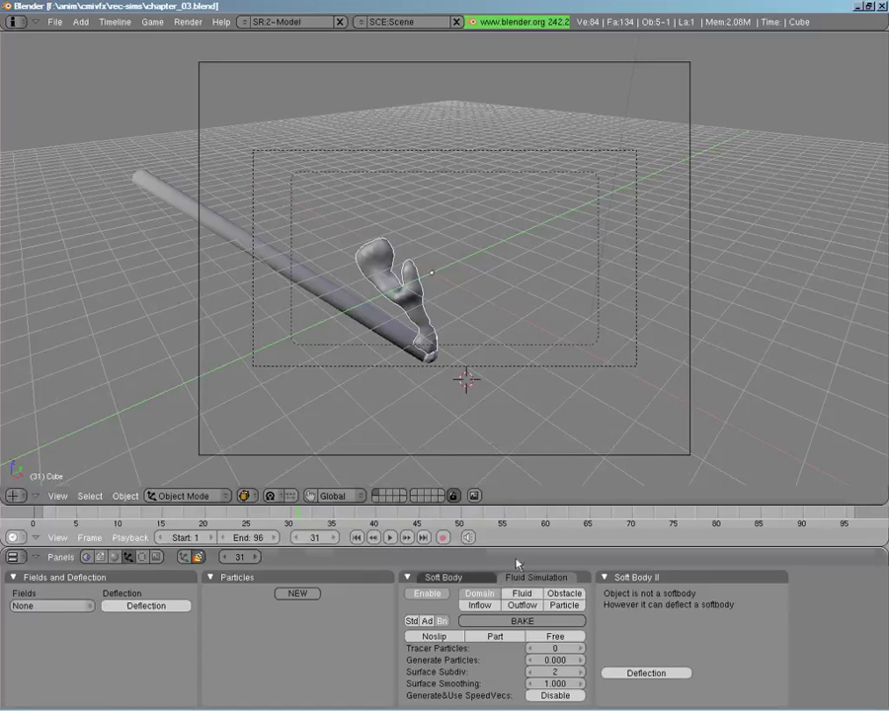
left_click(520, 620)
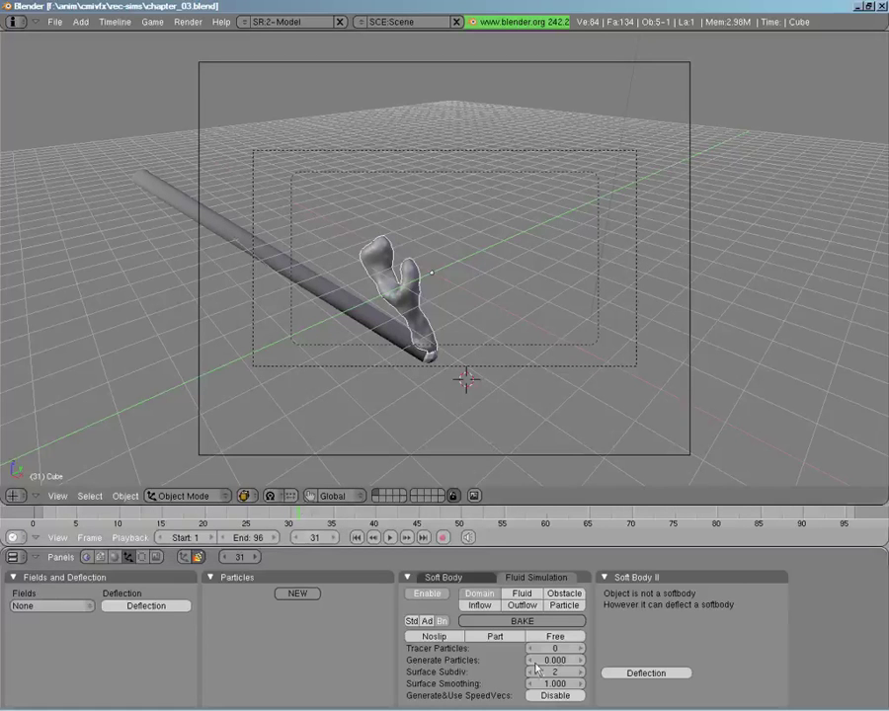
Scrub and play back the baked frames to examine how the fluid flows around the bent disc.
left_click_drag(294, 524, 713, 461)
left_click(395, 537)
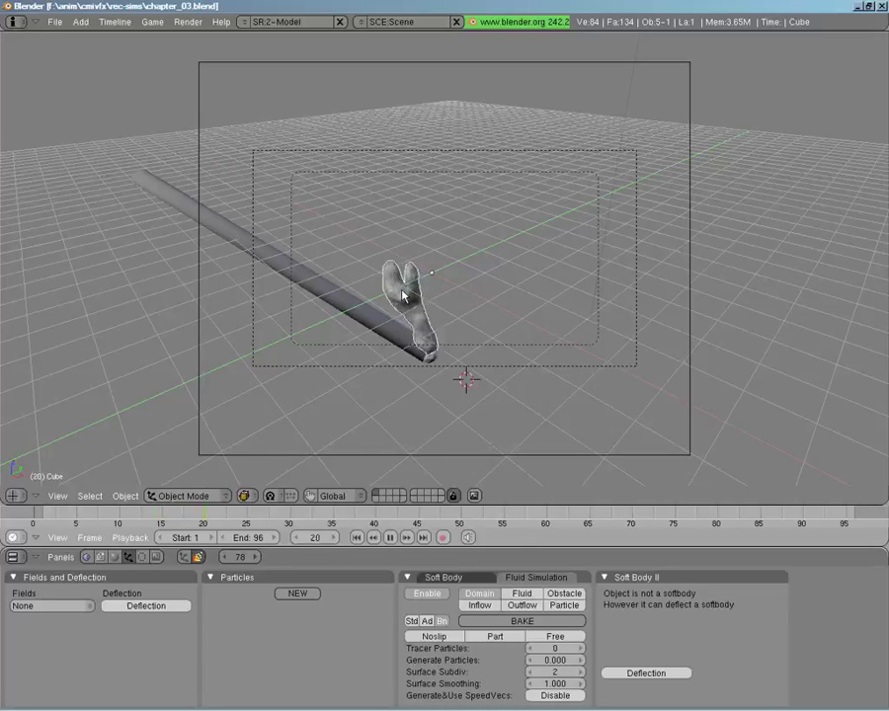
key("Escape")
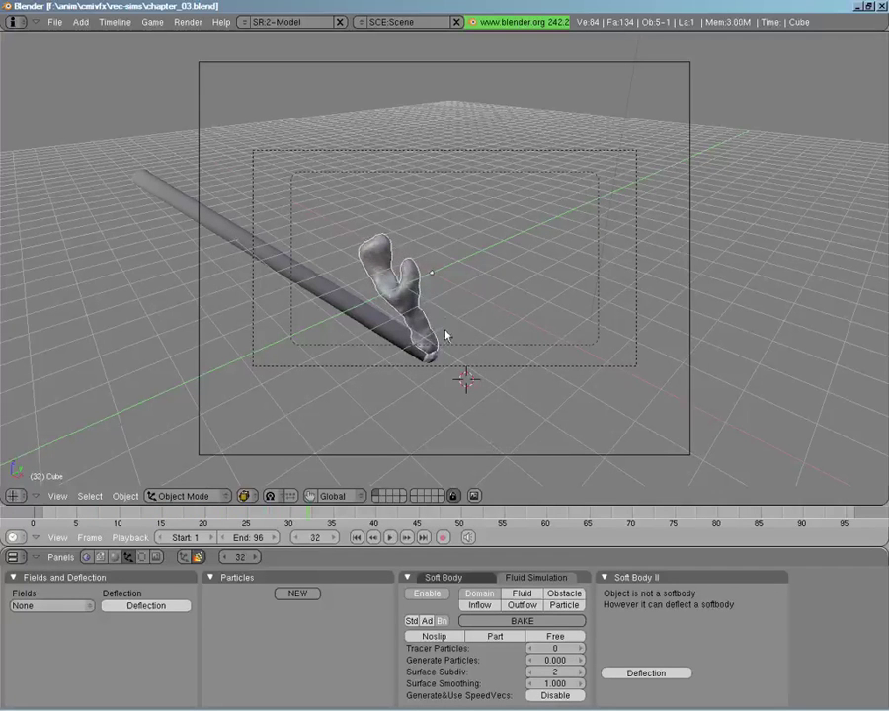
Play back the baked fluid with the domain's viewport display quality at Preview, and restore the quality to Final.
left_click(480, 593)
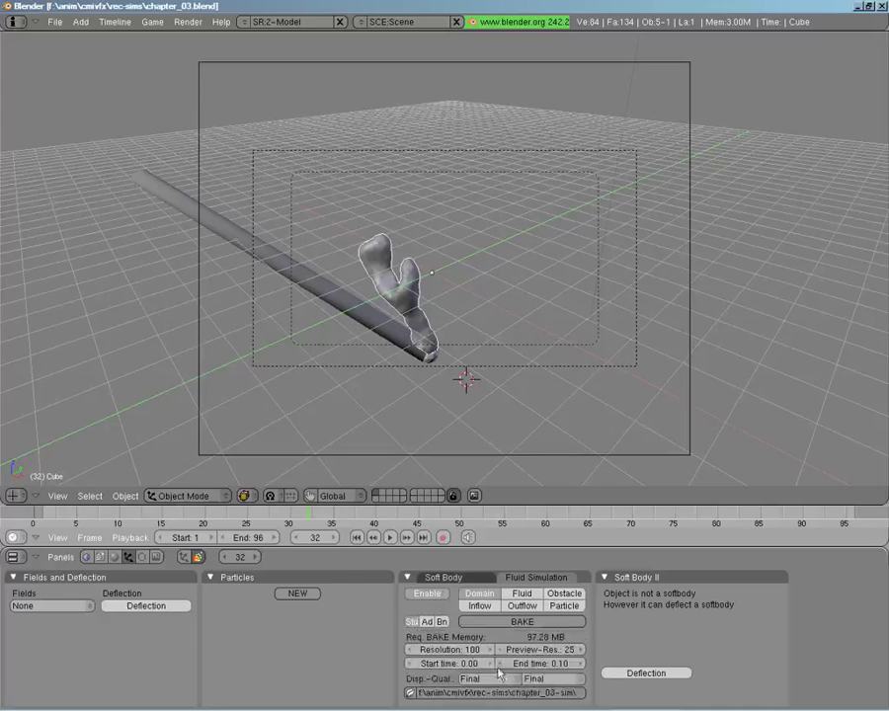
left_click(538, 678)
left_click(489, 679)
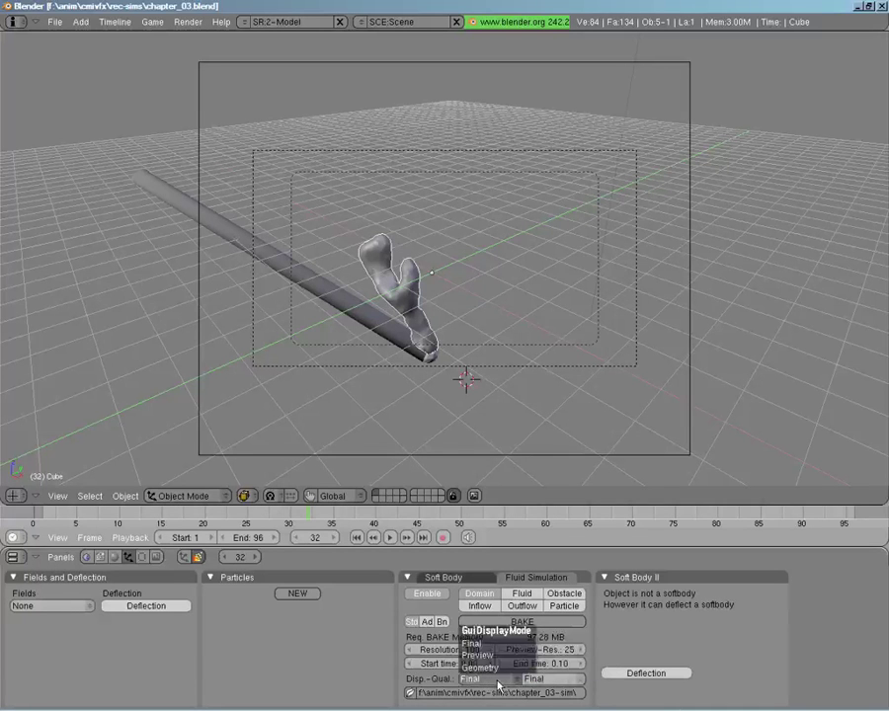
left_click(494, 656)
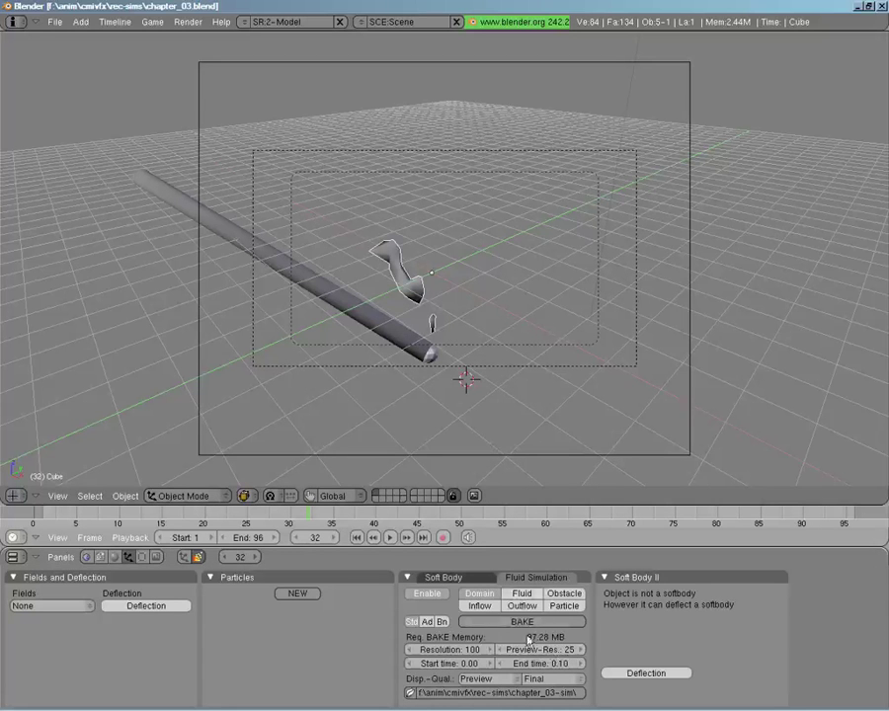
left_click(390, 537)
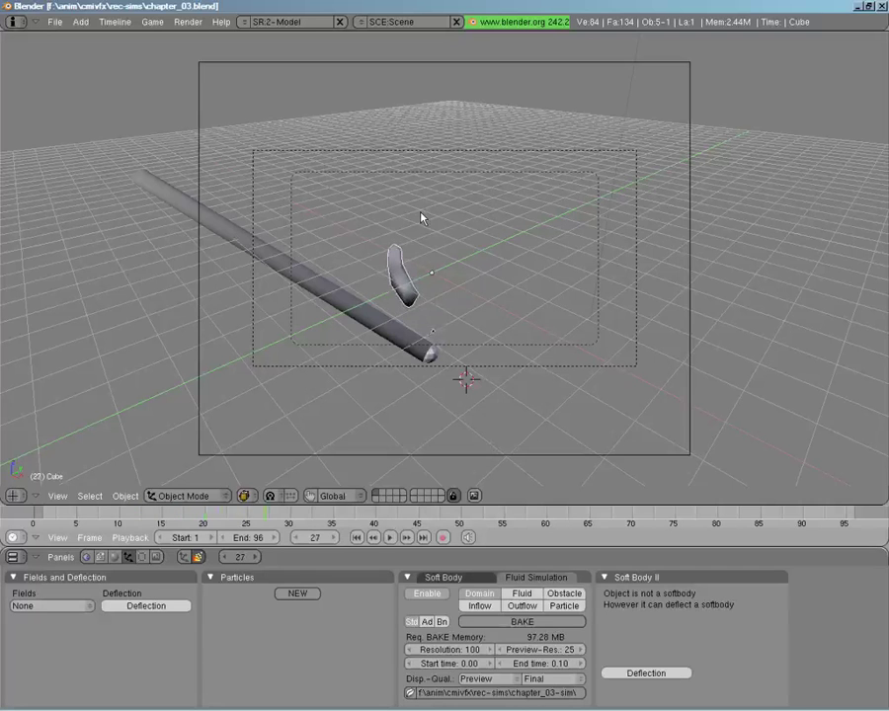
left_click(485, 678)
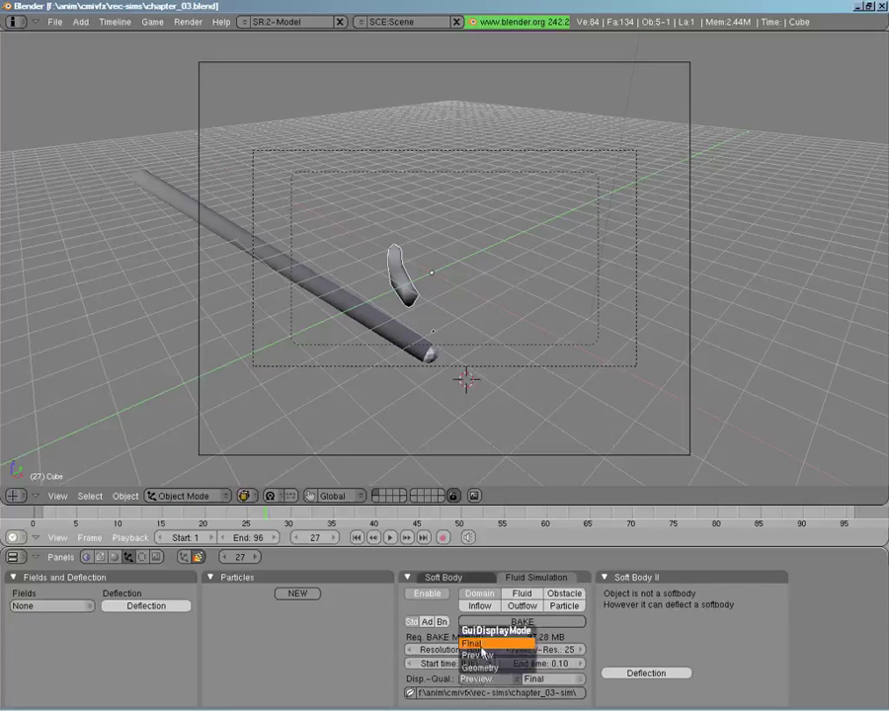
left_click(483, 644)
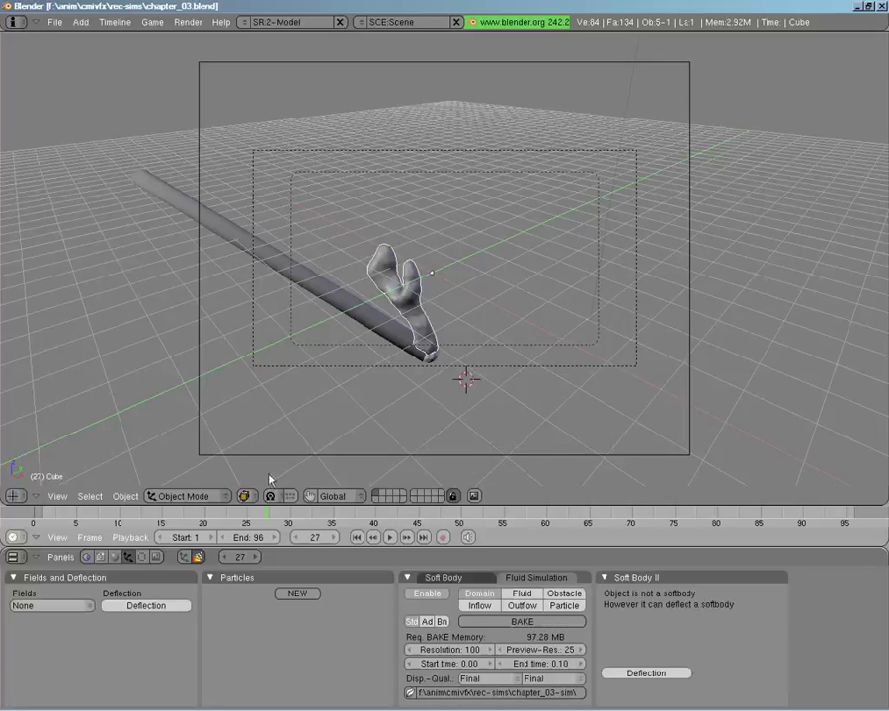
Give the cylinder's material zero specularity and a pure white colour.
left_click(113, 556)
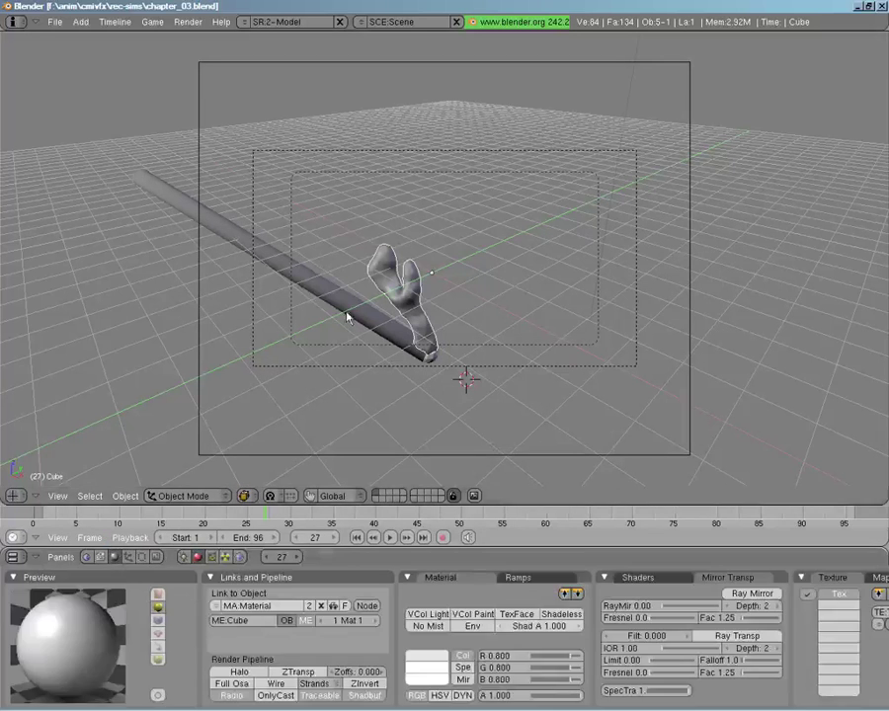
right_click(348, 313)
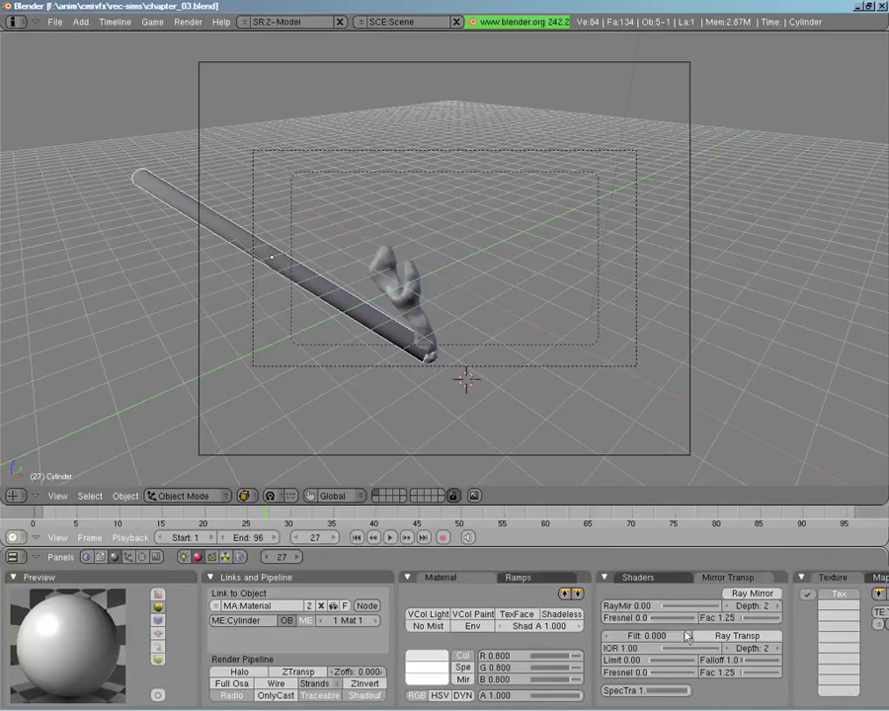
left_click(637, 577)
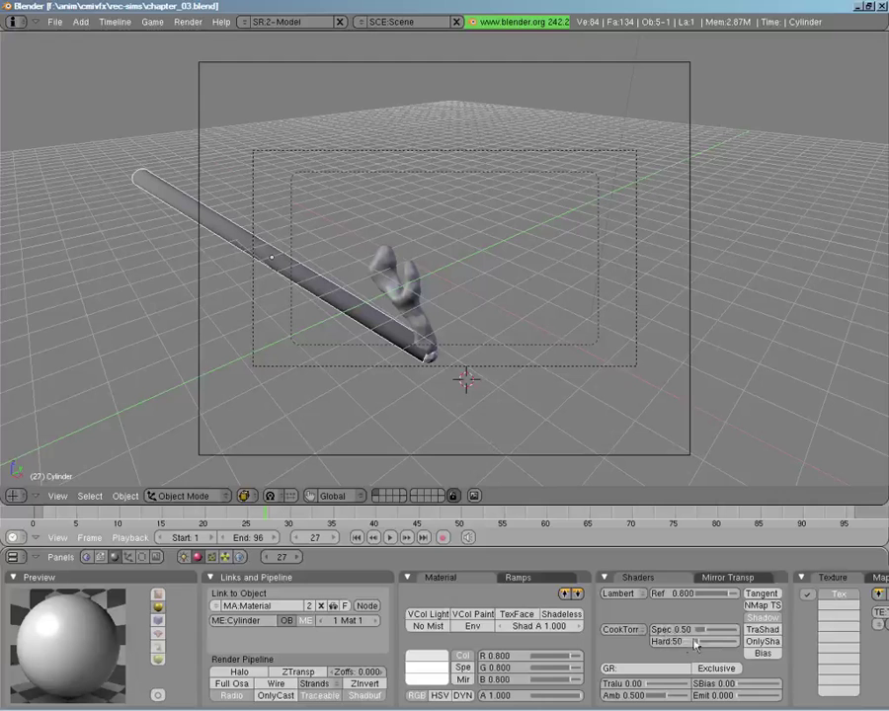
left_click_drag(702, 630, 628, 628)
left_click(408, 663)
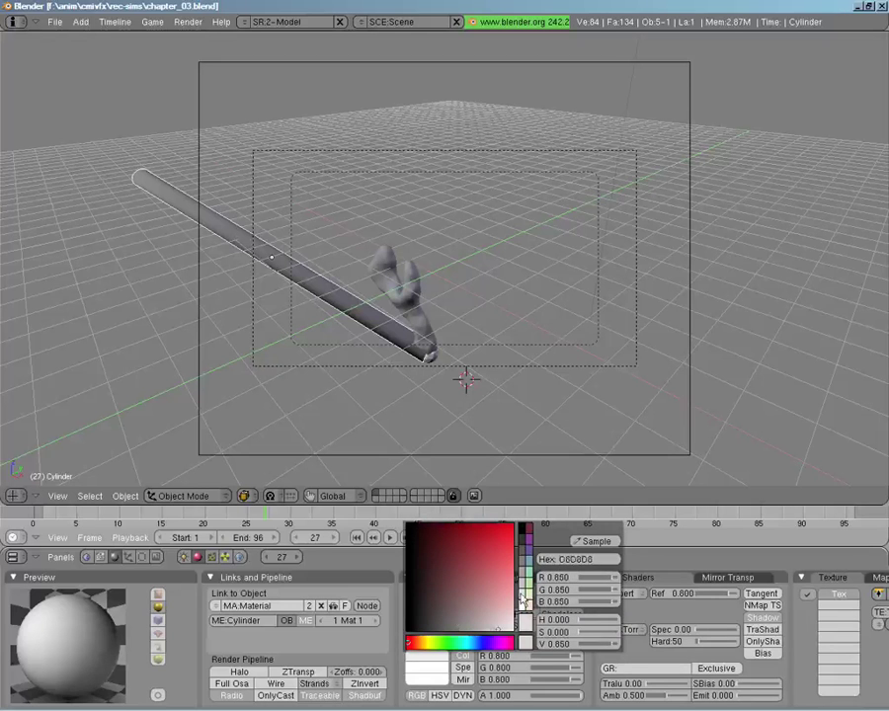
left_click(522, 610)
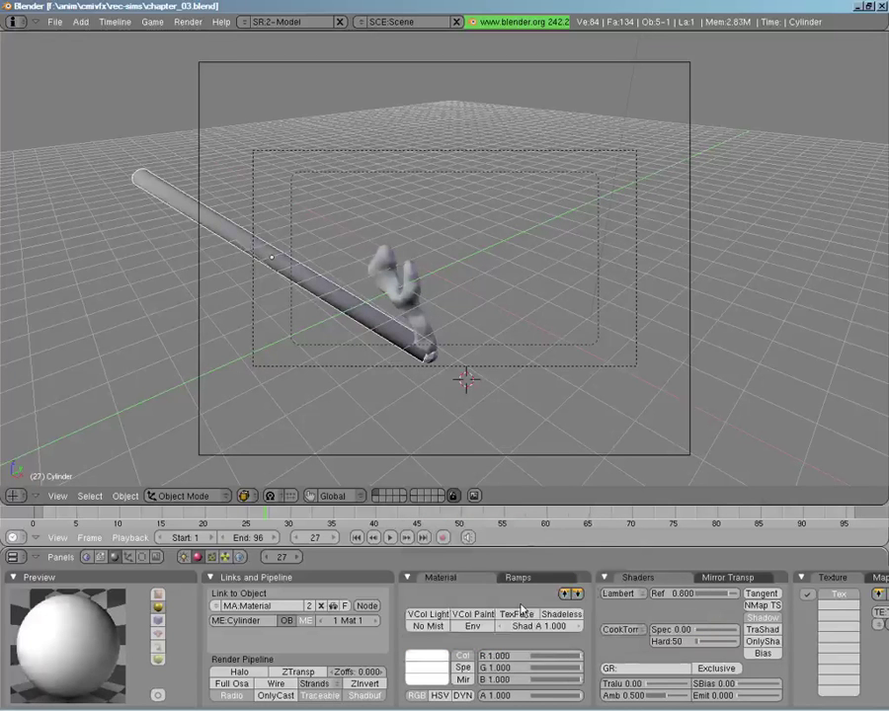
Assign the existing Material.002 to the fluid domain cube and review its colour ramp, mirror and shader settings.
right_click(410, 314)
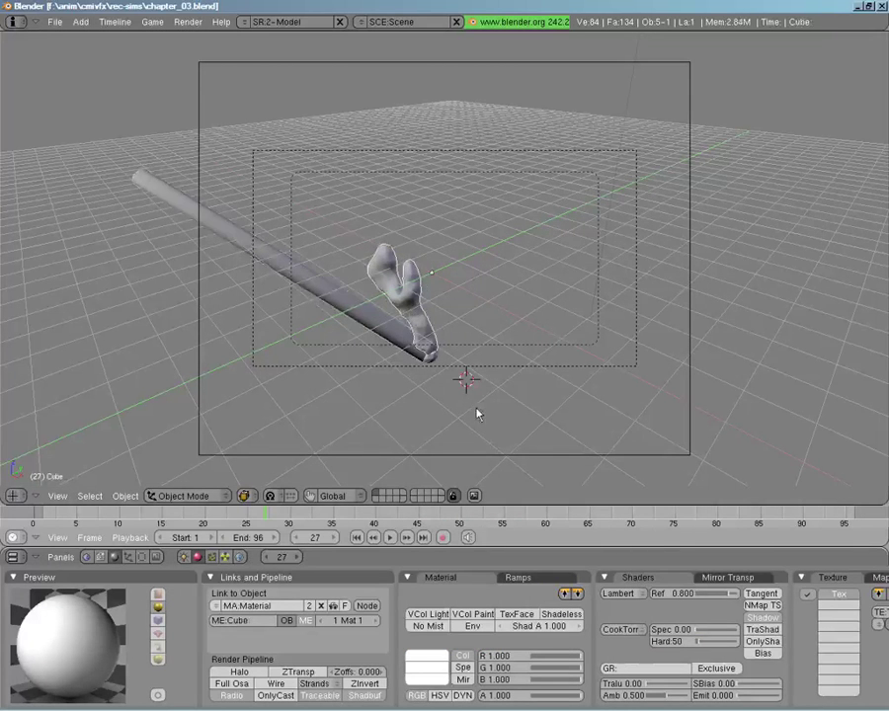
left_click(215, 605)
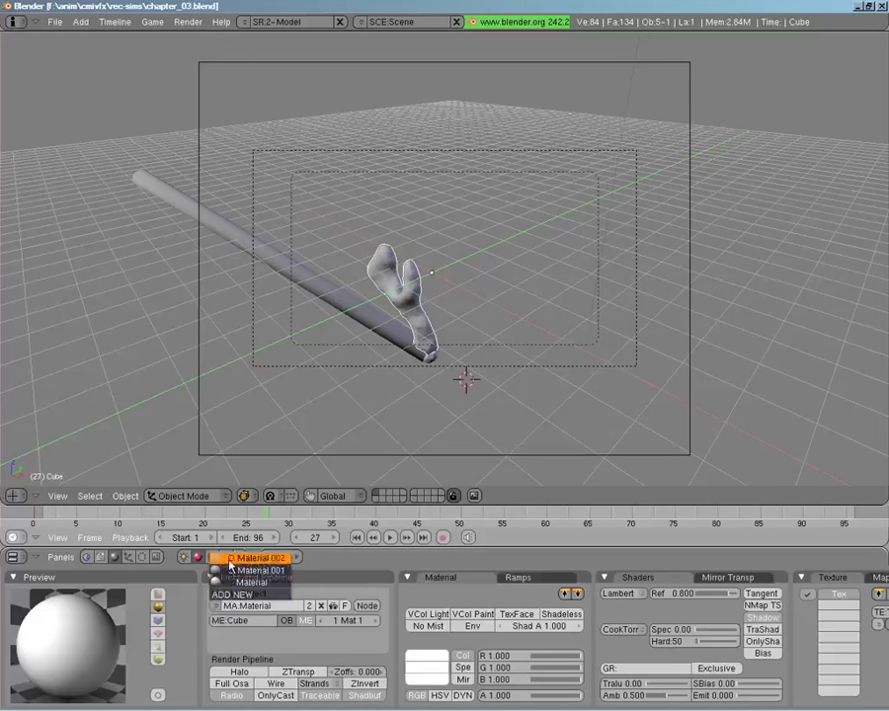
left_click(229, 562)
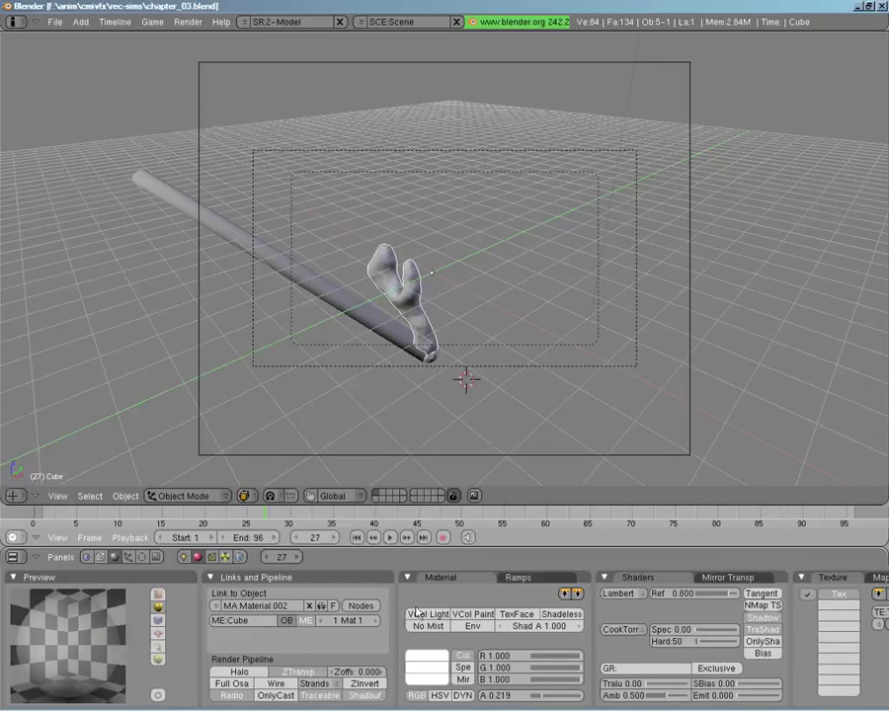
left_click(517, 577)
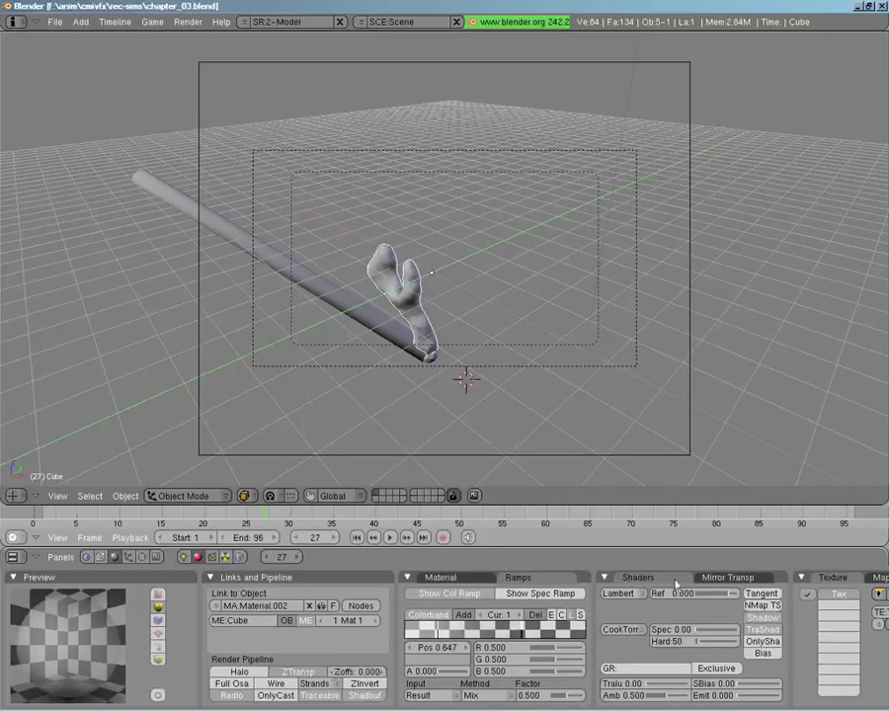
left_click(710, 578)
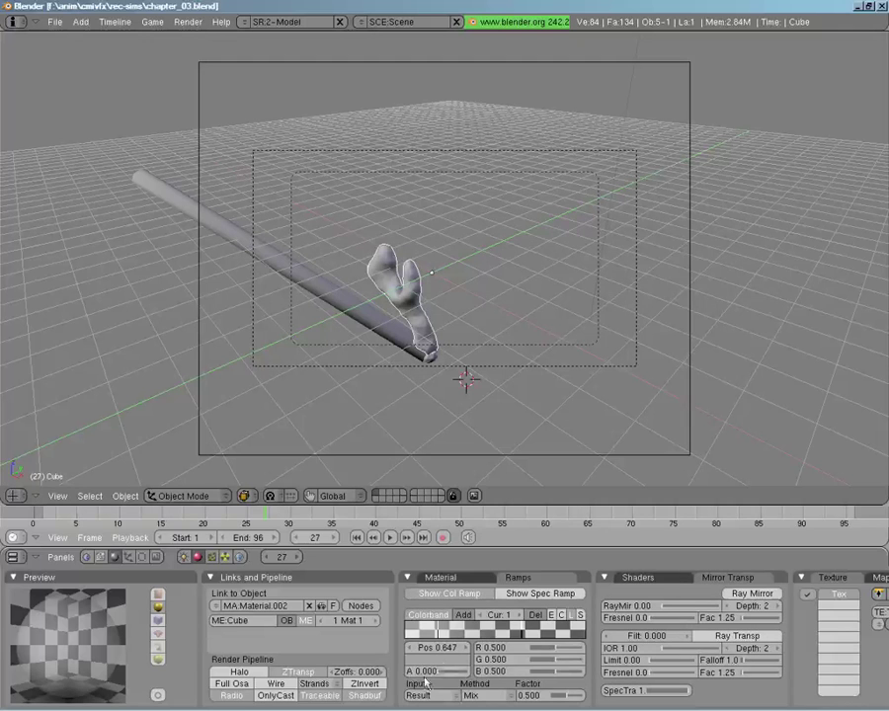
left_click(462, 580)
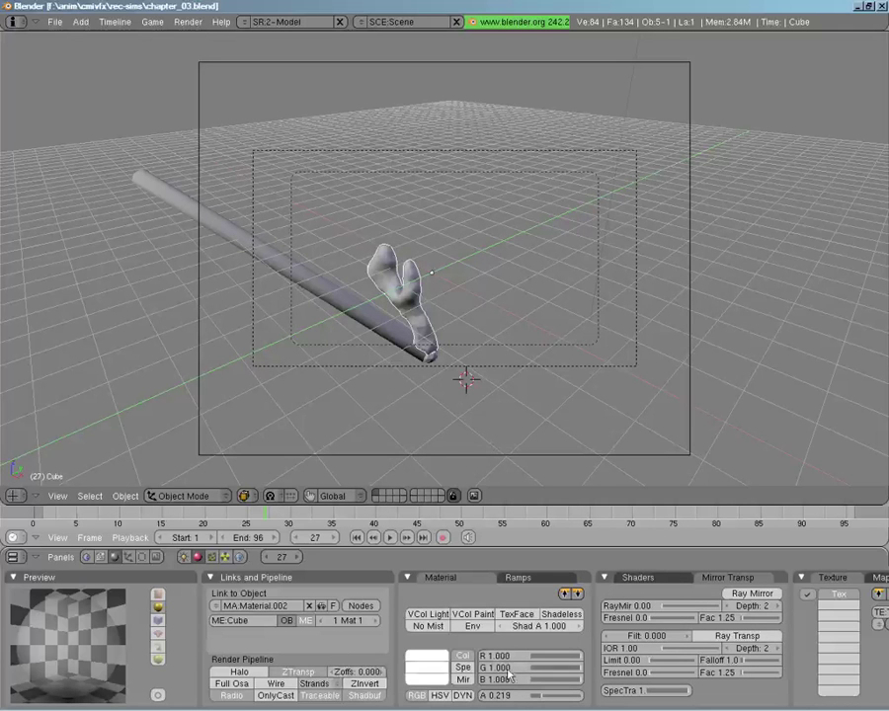
left_click(686, 583)
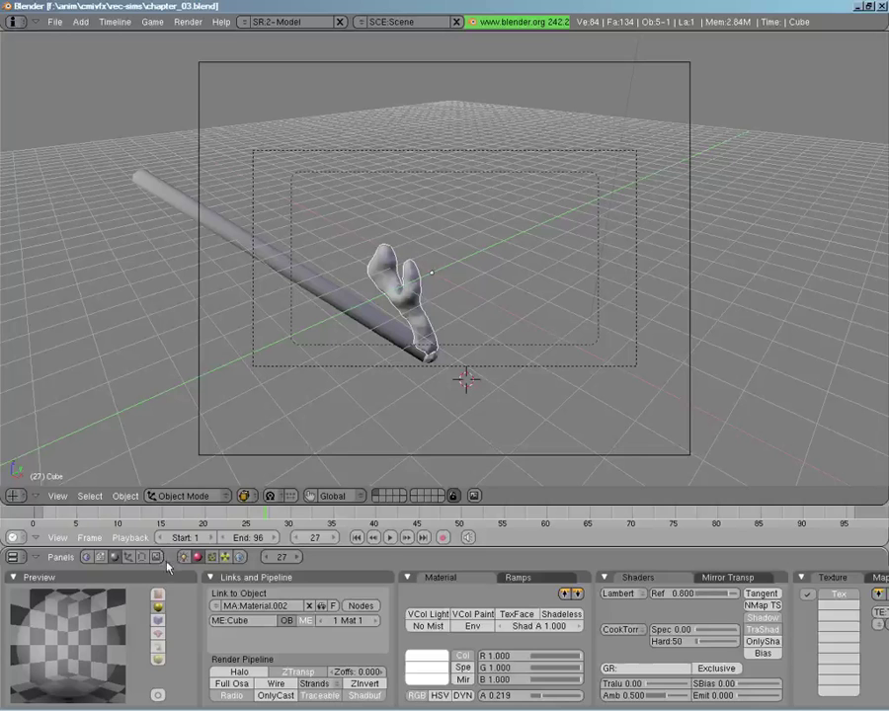
Change the world's horizon colour to dark grey, 0.140 in each RGB channel.
left_click(242, 561)
left_click(272, 613)
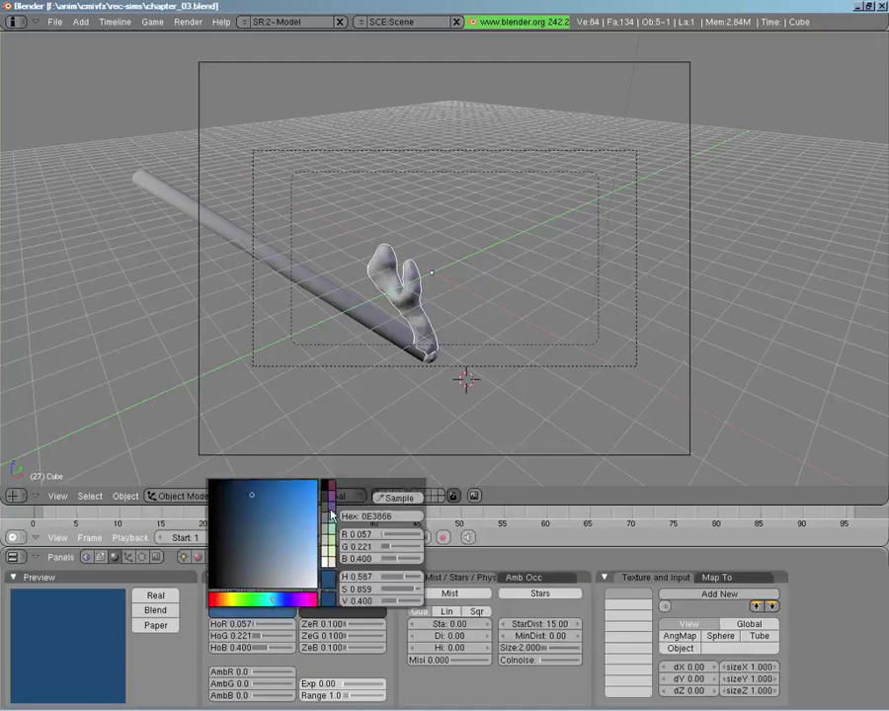
left_click(327, 504)
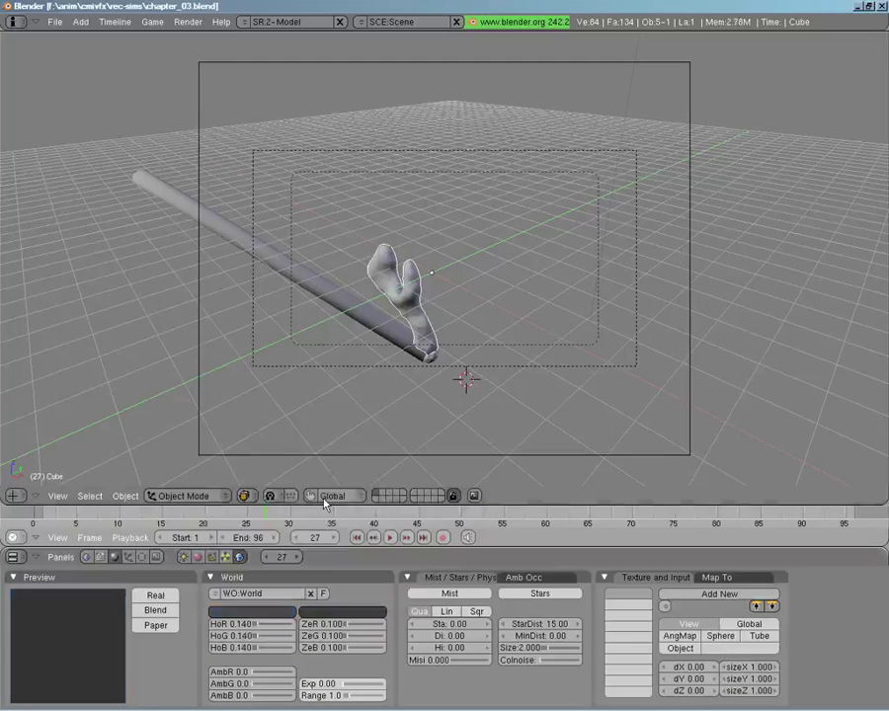
Enable ambient occlusion for the world with Use Distances on and a distance factor of 5.
left_click(524, 579)
left_click(491, 593)
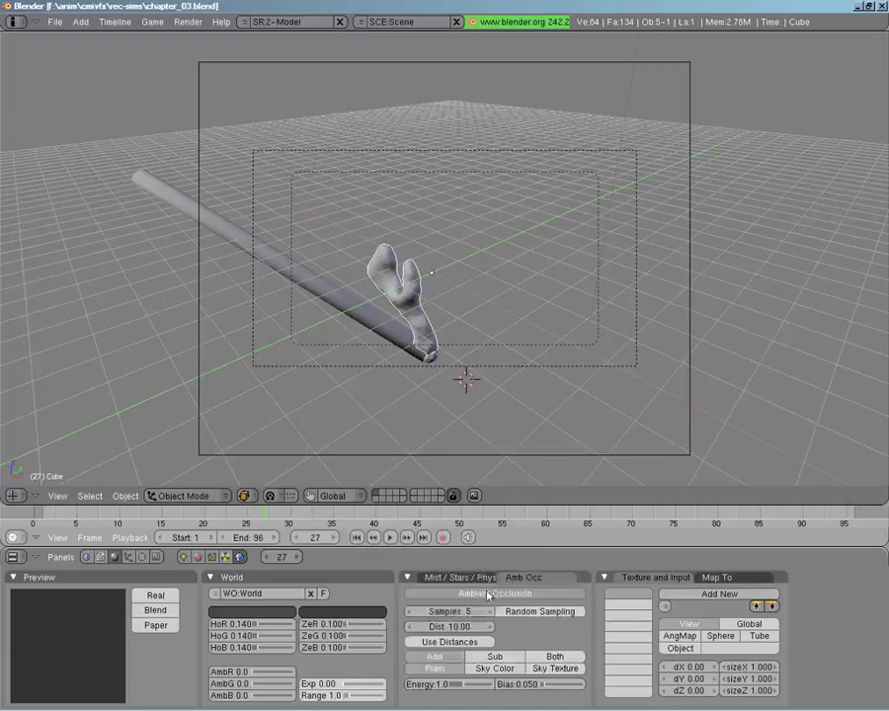
left_click(450, 643)
left_click(524, 644)
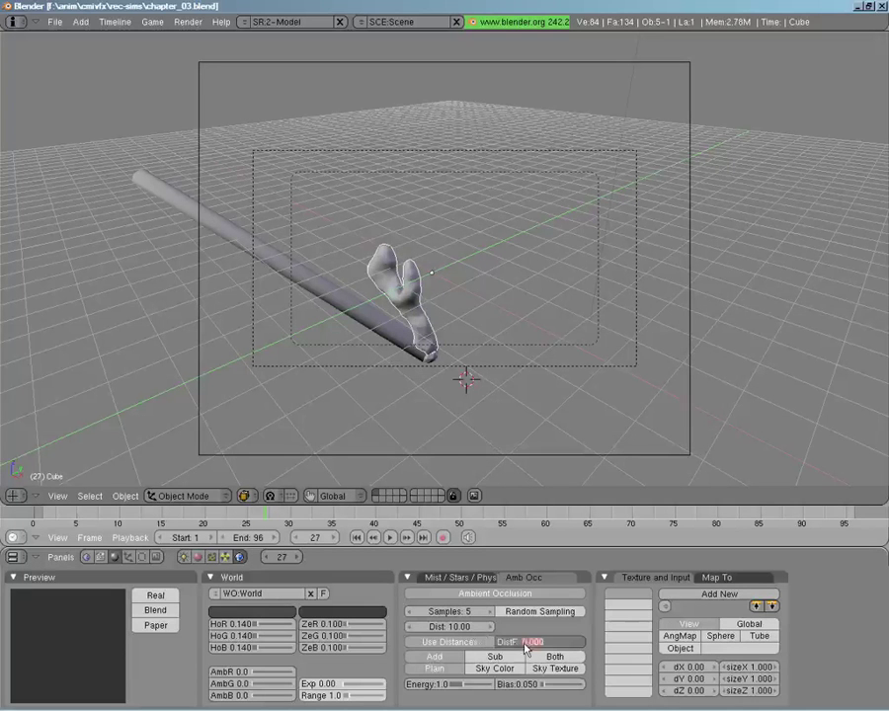
type("5")
key("Return")
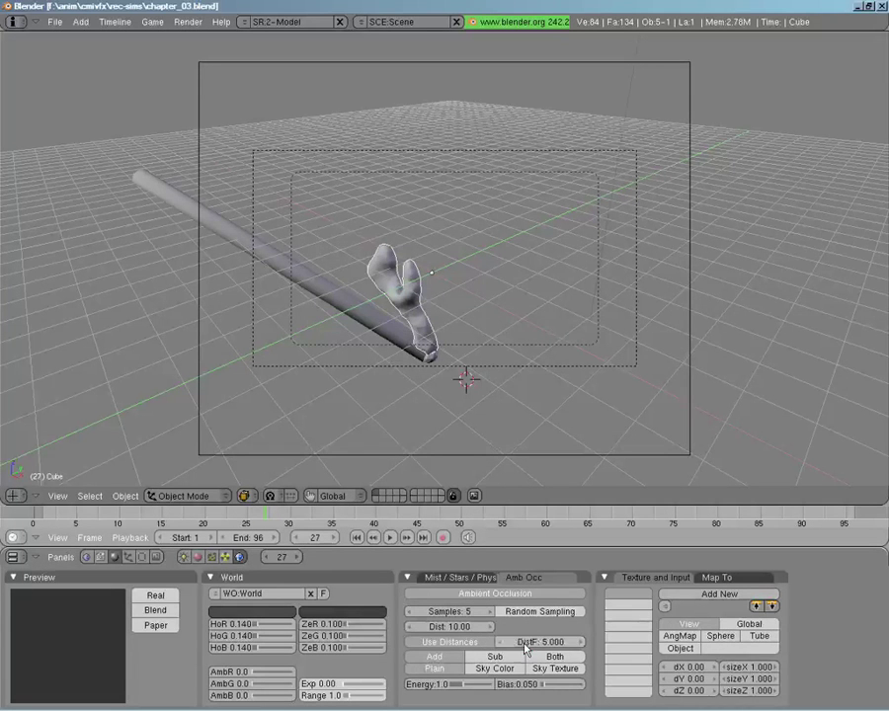
Set render output to display in the Image Editor, render frame 27 and return to the 3D view.
left_click(156, 558)
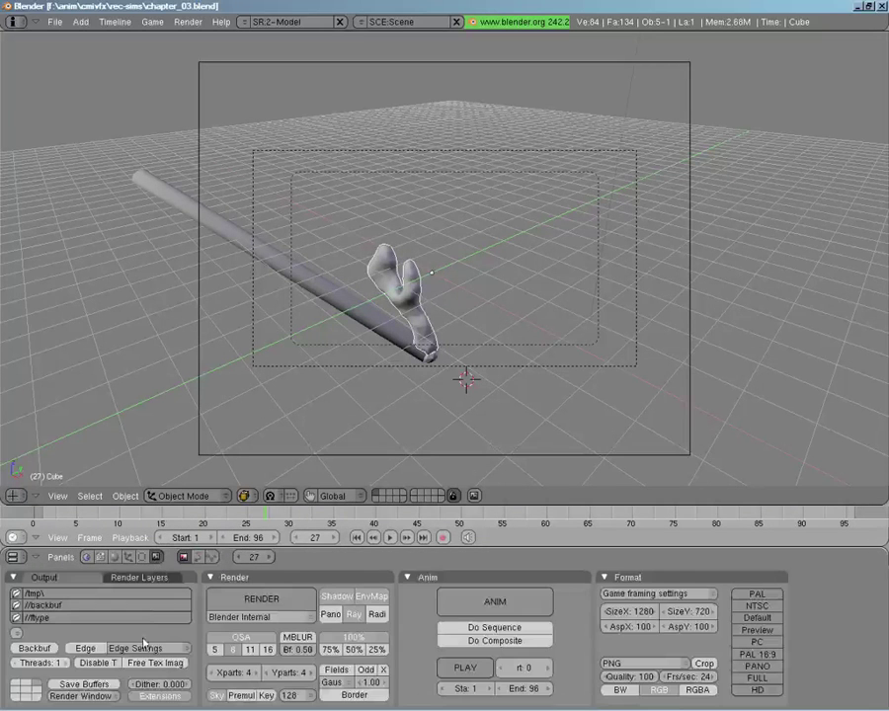
left_click(83, 698)
left_click(87, 675)
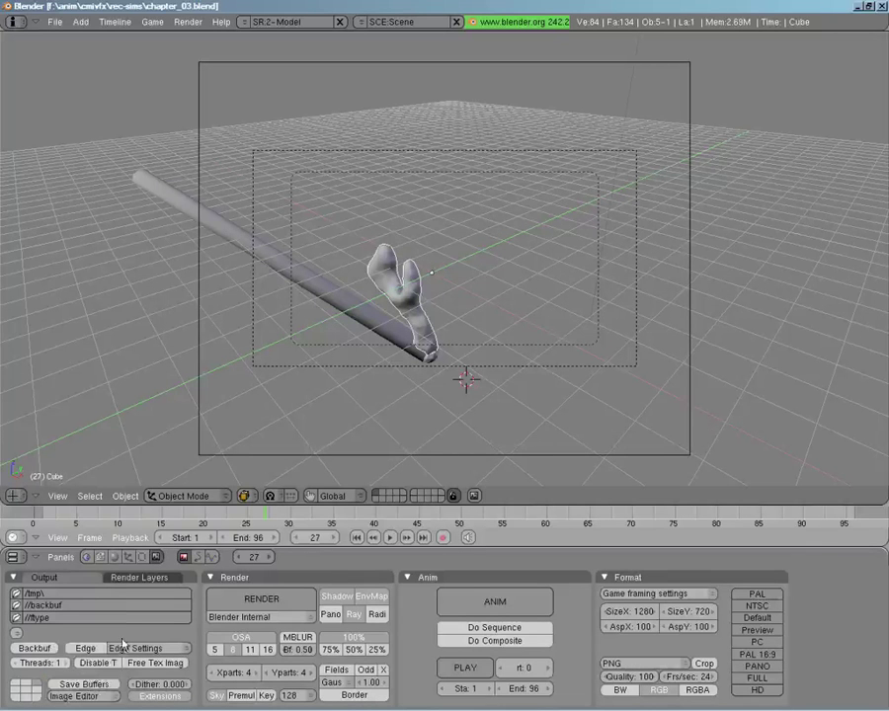
left_click(280, 597)
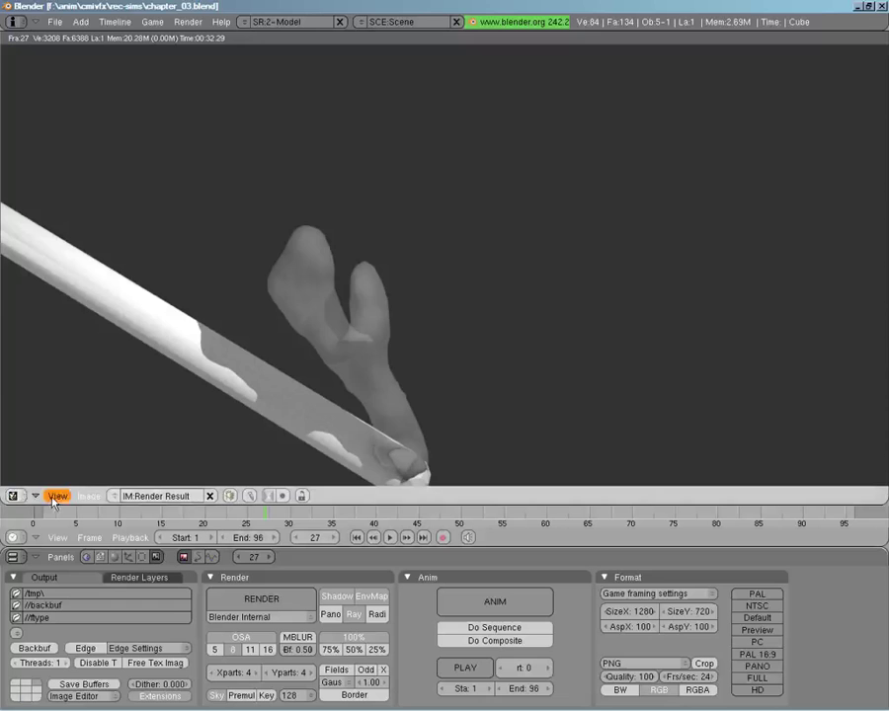
key("Escape")
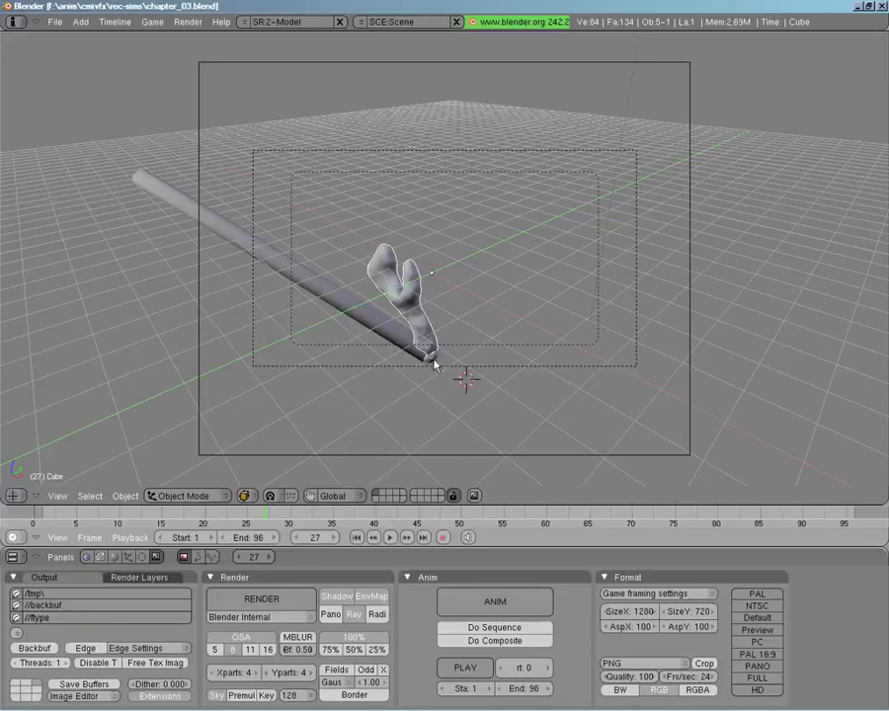
Move the sphere at the cylinder's lower end to a hidden layer and advance the timeline to frame 60.
right_click(435, 363)
key("m")
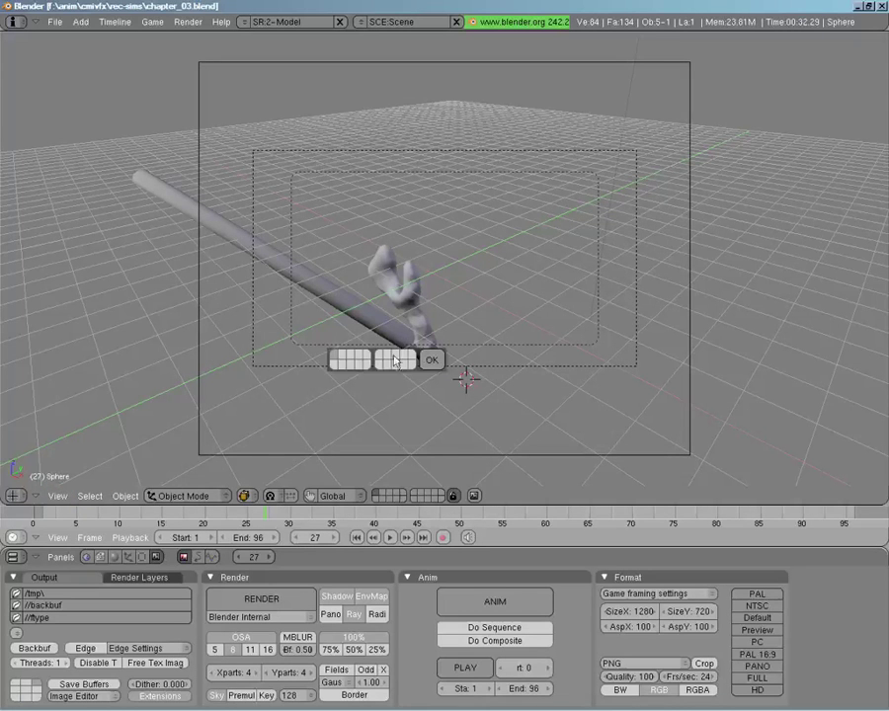
left_click(344, 359)
left_click(432, 359)
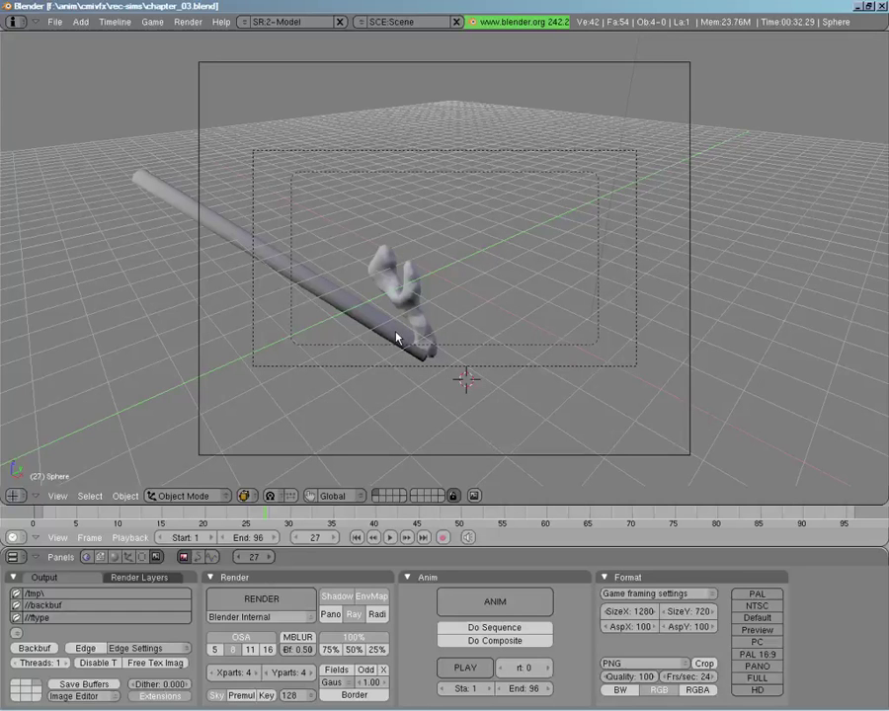
left_click_drag(266, 510, 558, 522)
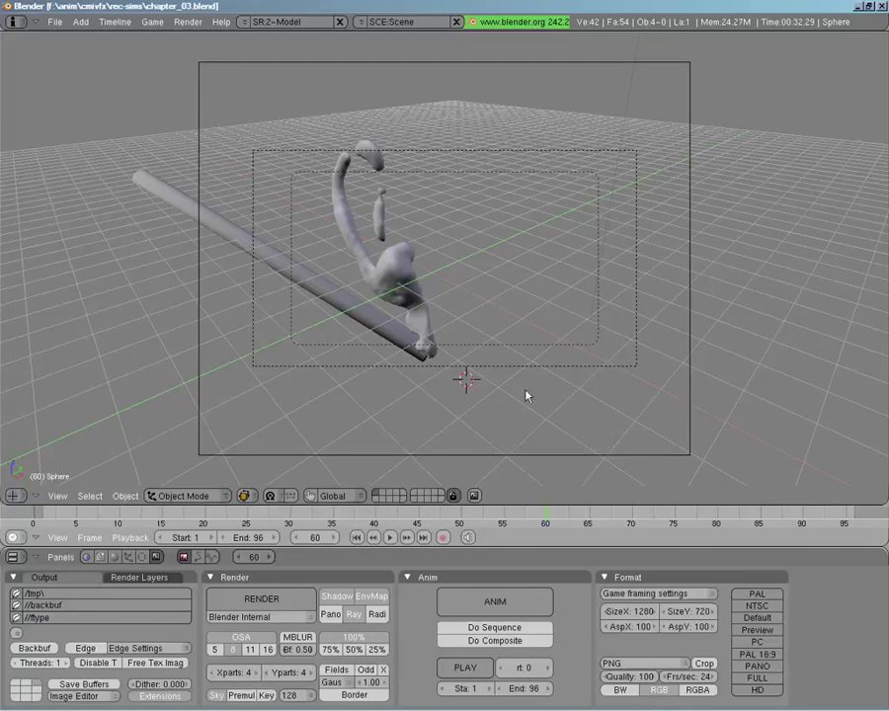
Split the 3D viewport vertically at about two thirds of its width and turn the narrower area into a Node Editor.
right_click(594, 506)
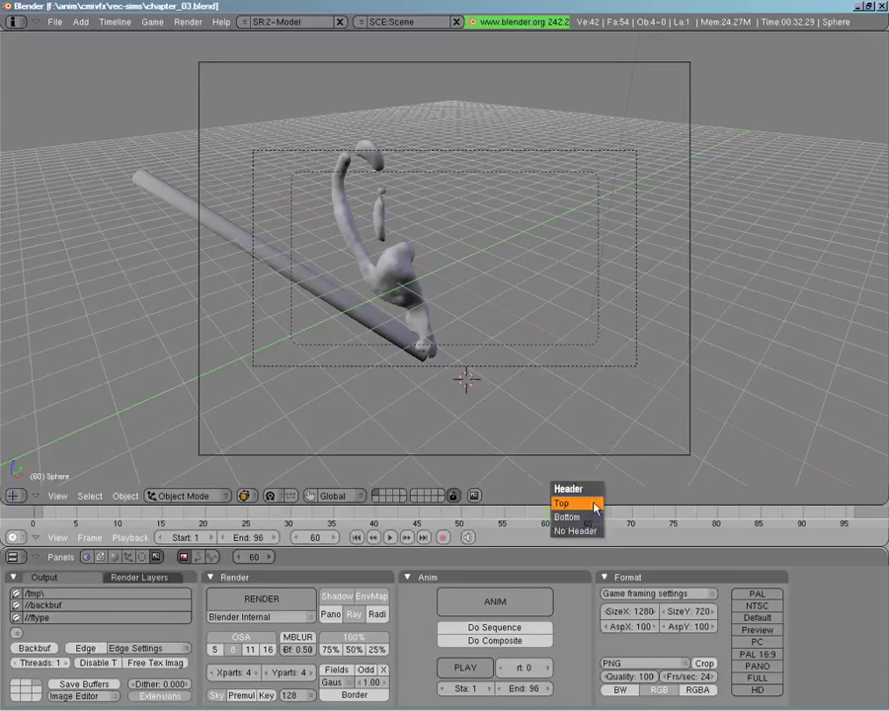
right_click(591, 506)
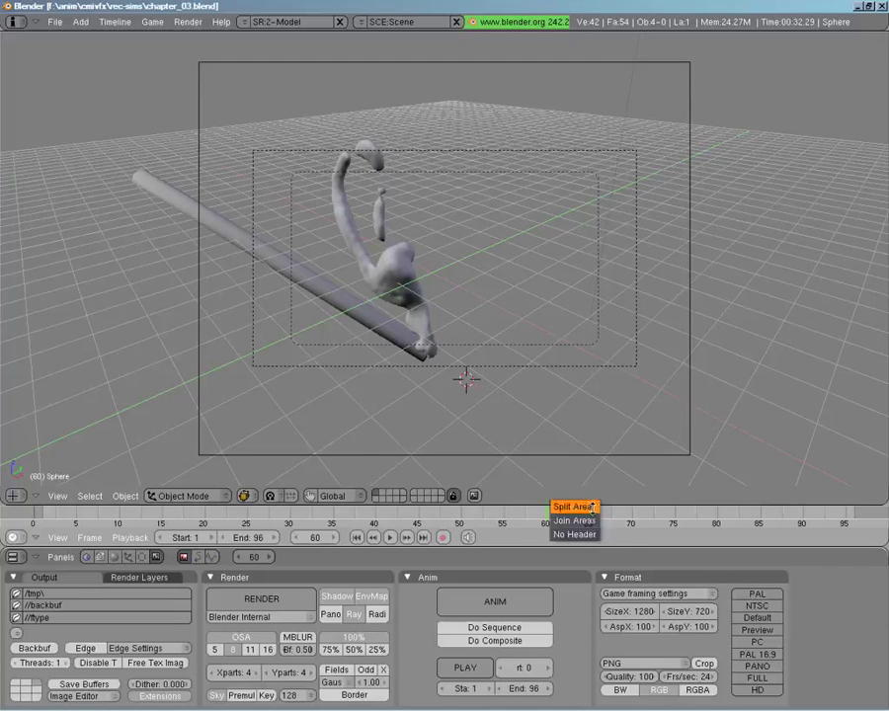
left_click(575, 503)
left_click(611, 478)
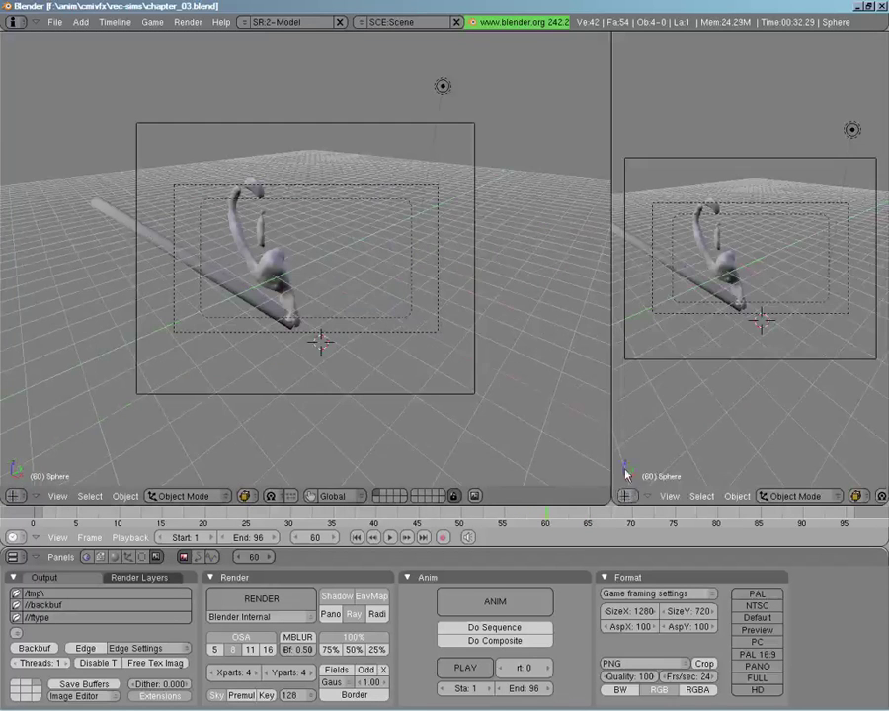
left_click(629, 495)
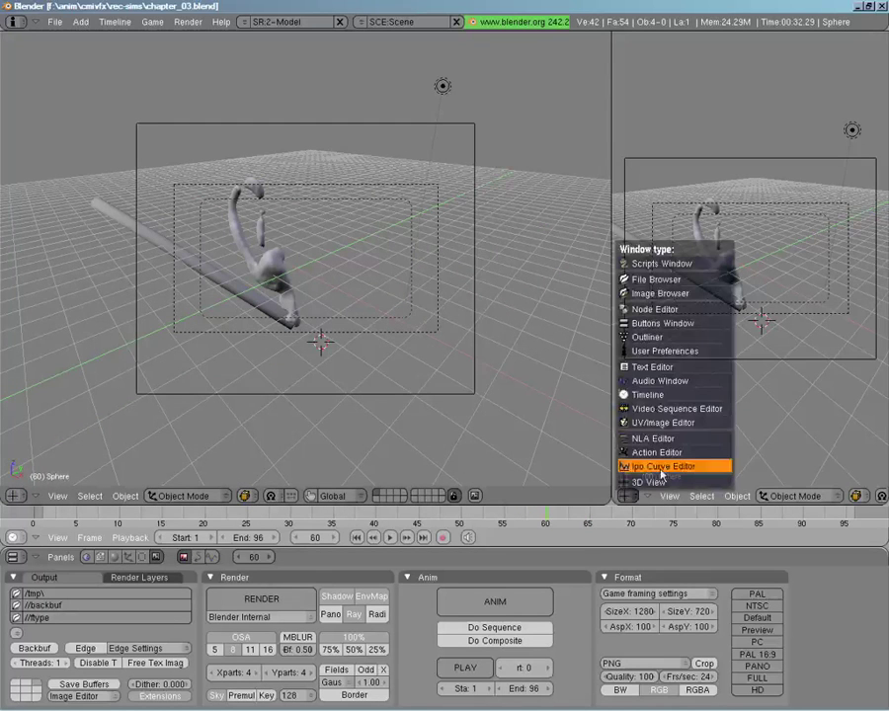
left_click(672, 309)
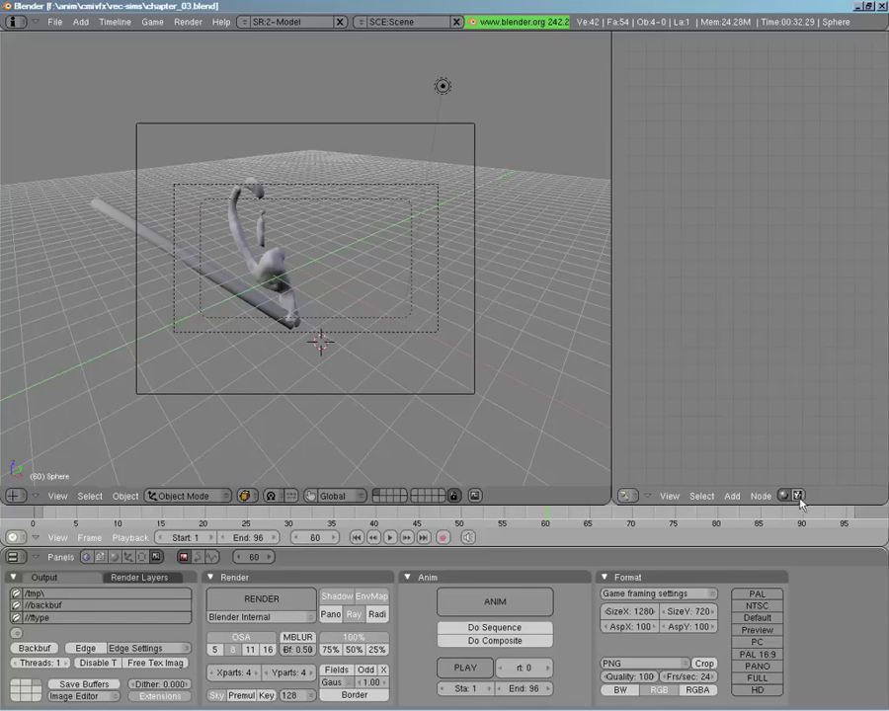
Enable compositing nodes for the scene and widen the Node Editor area slightly to fit the nodes.
left_click(798, 495)
left_click(847, 496)
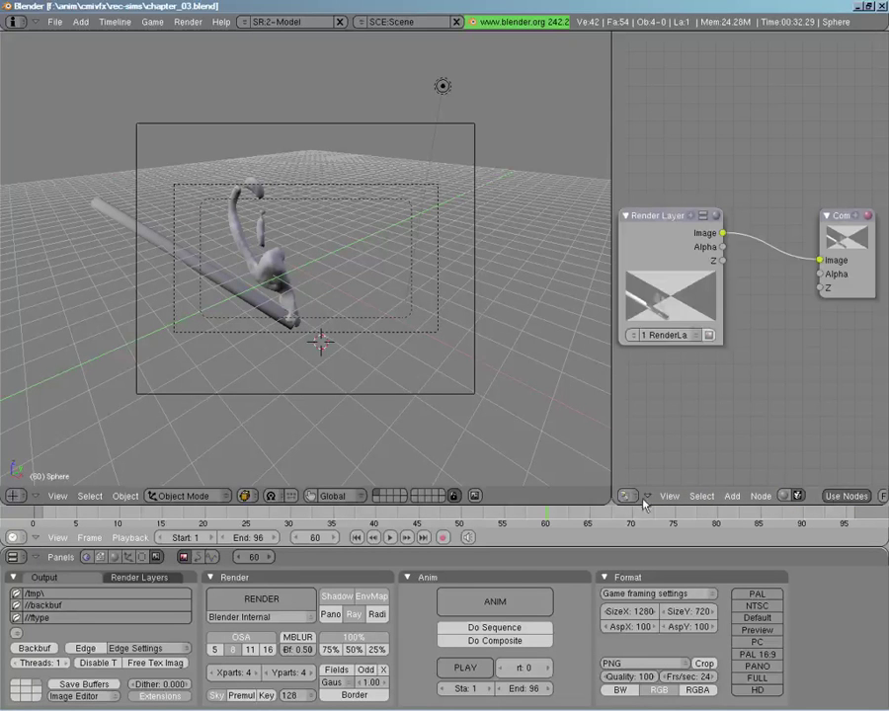
scroll(648, 500, "down", 3)
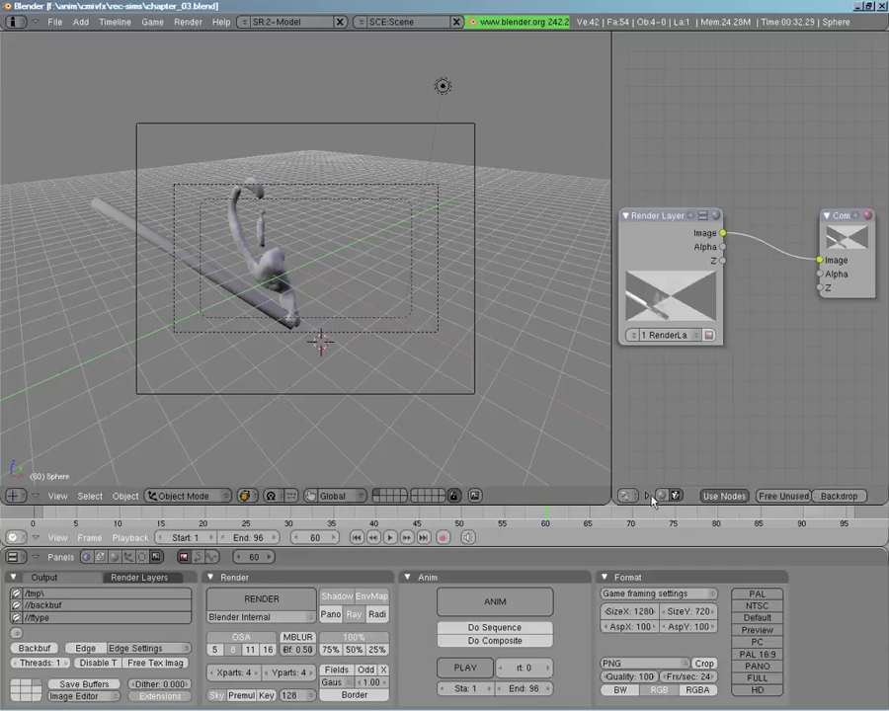
scroll(652, 496, "up", 3)
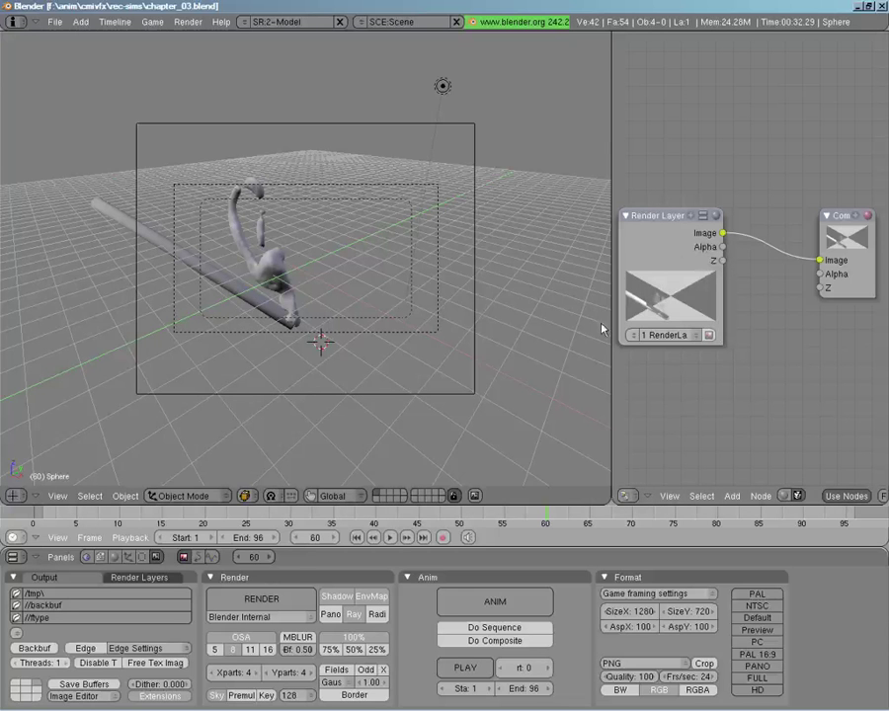
left_click_drag(610, 312, 583, 323)
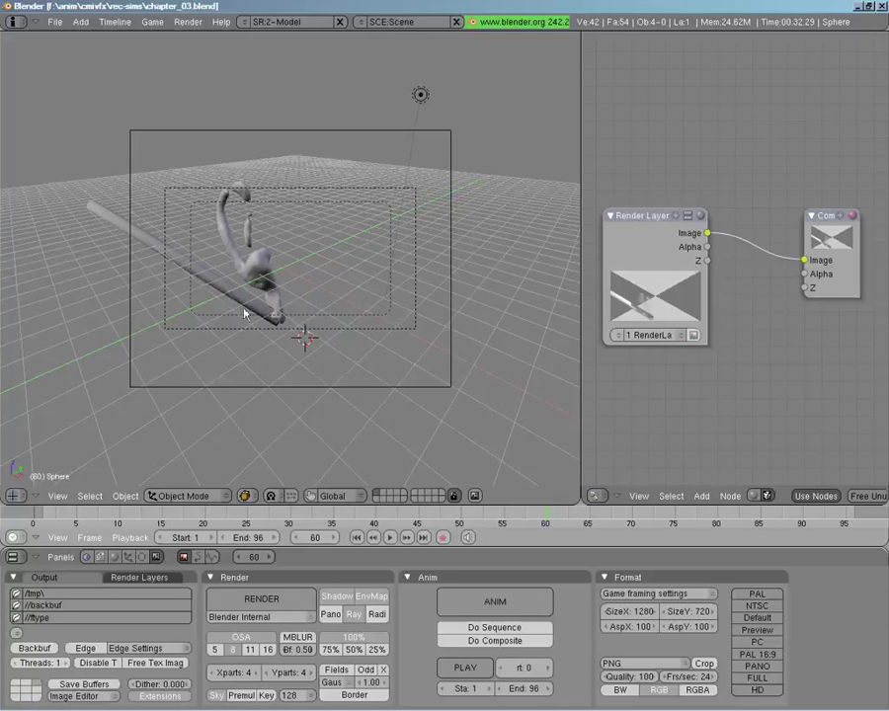
Move the fluid mesh to a separate layer and make that layer visible together with the cylinder's layer.
scroll(250, 294, "up", 3)
scroll(250, 293, "up", 1)
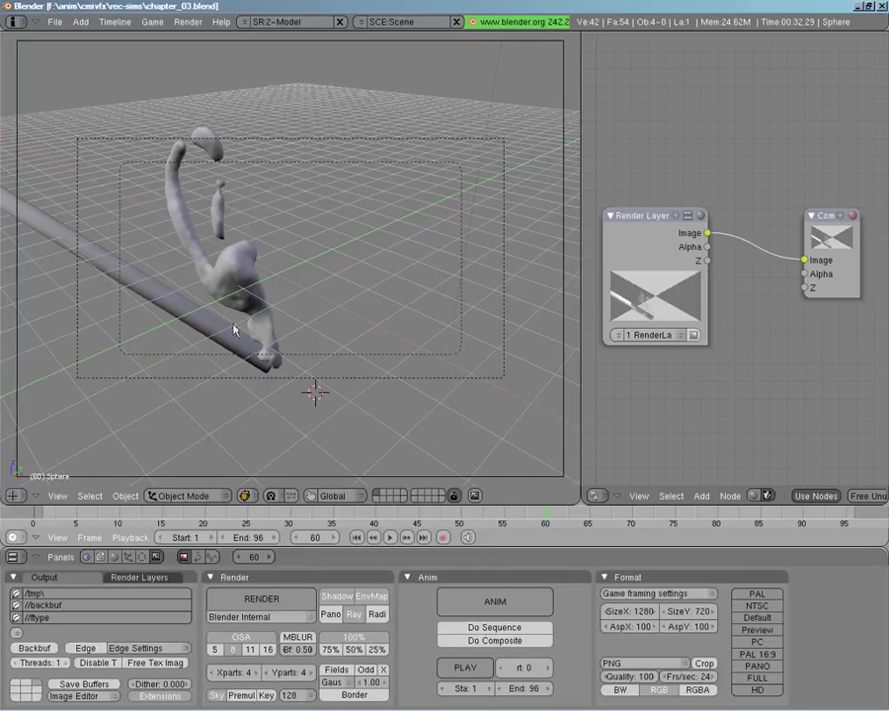
right_click(245, 273)
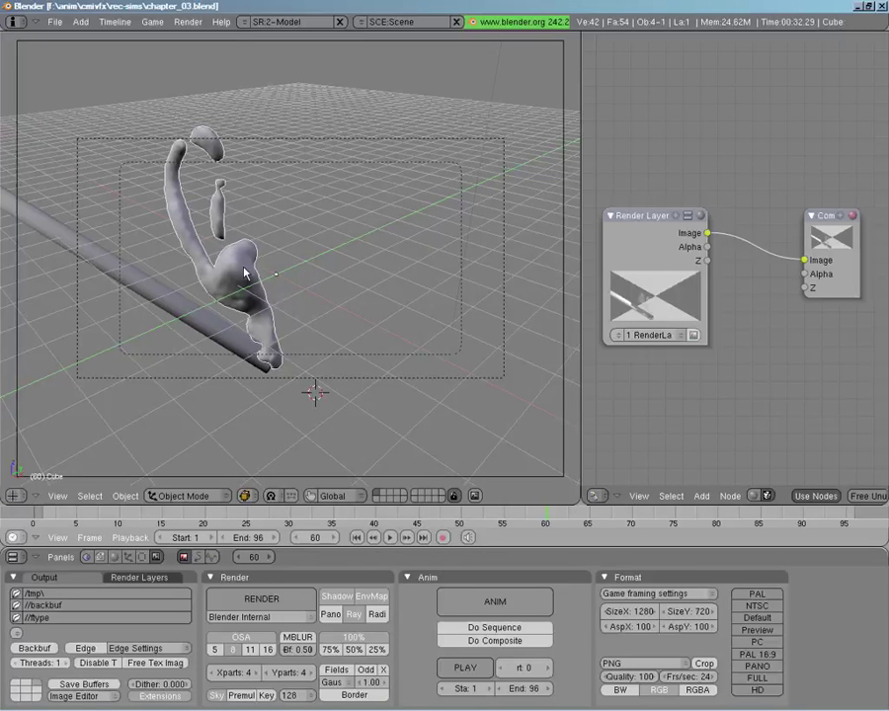
key("m")
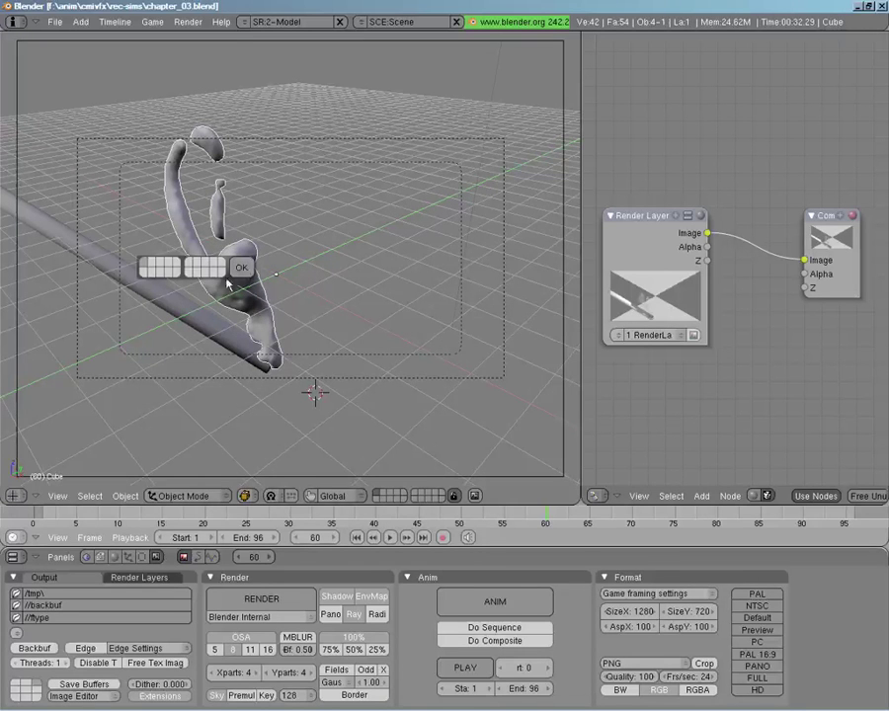
left_click(156, 268)
left_click(241, 269)
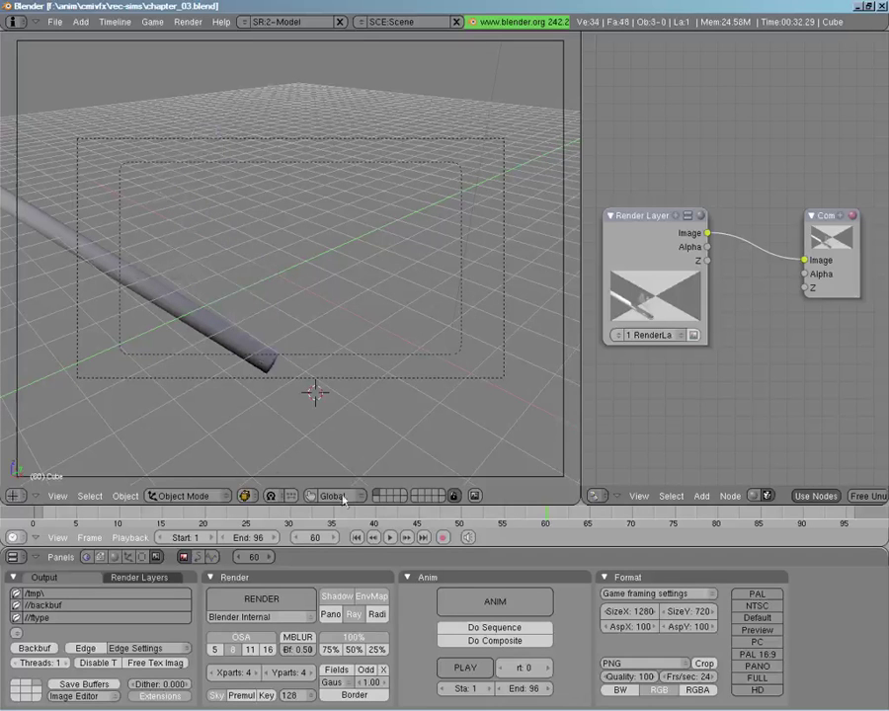
left_click(378, 499, "shift")
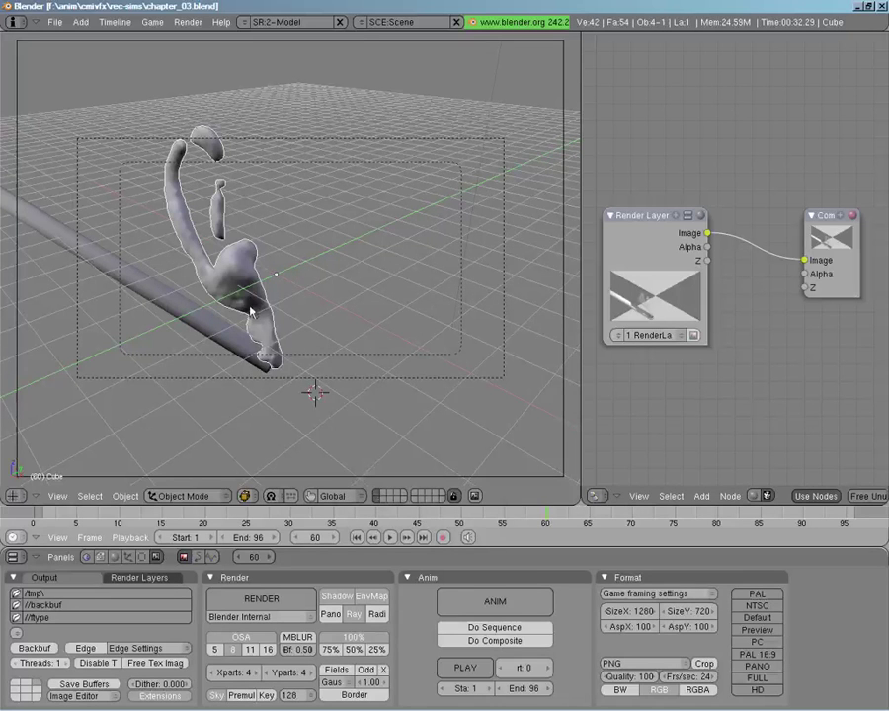
Open the layer assignment for the lamp and camera together, and reselect the fluid mesh.
right_click(226, 342)
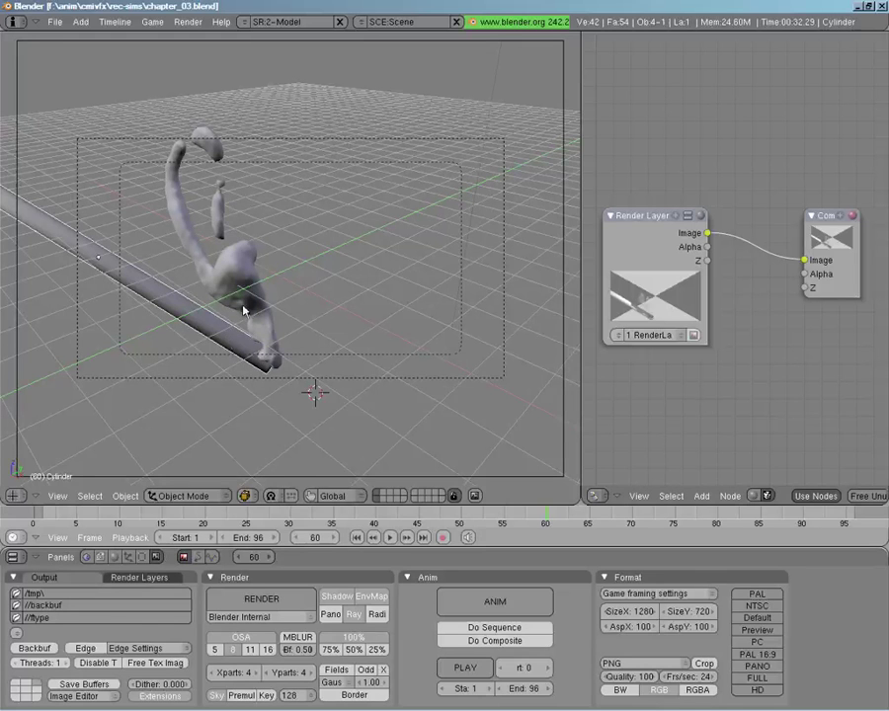
right_click(242, 298)
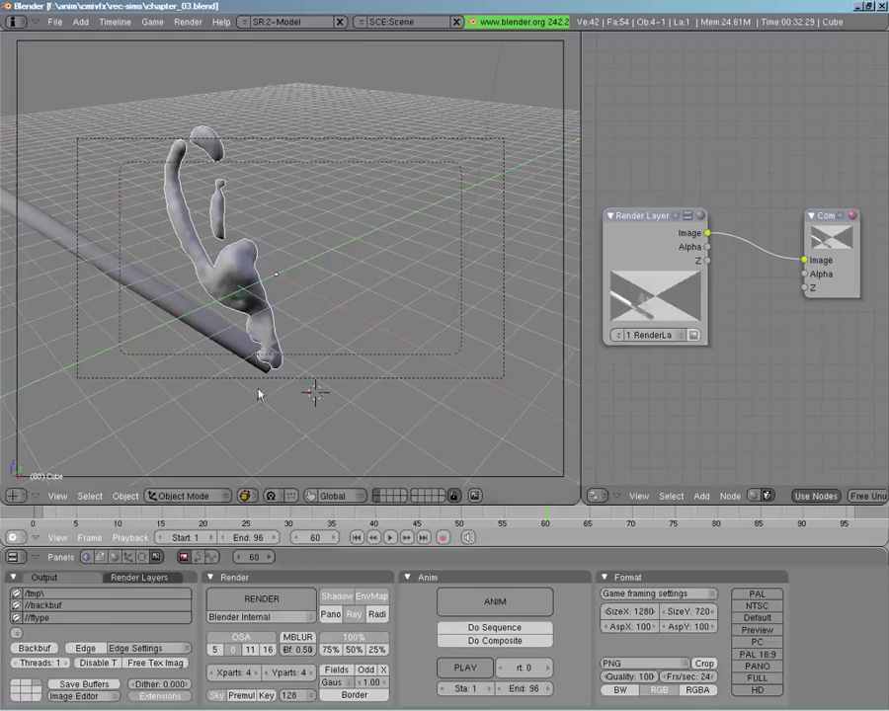
scroll(490, 126, "down", 3)
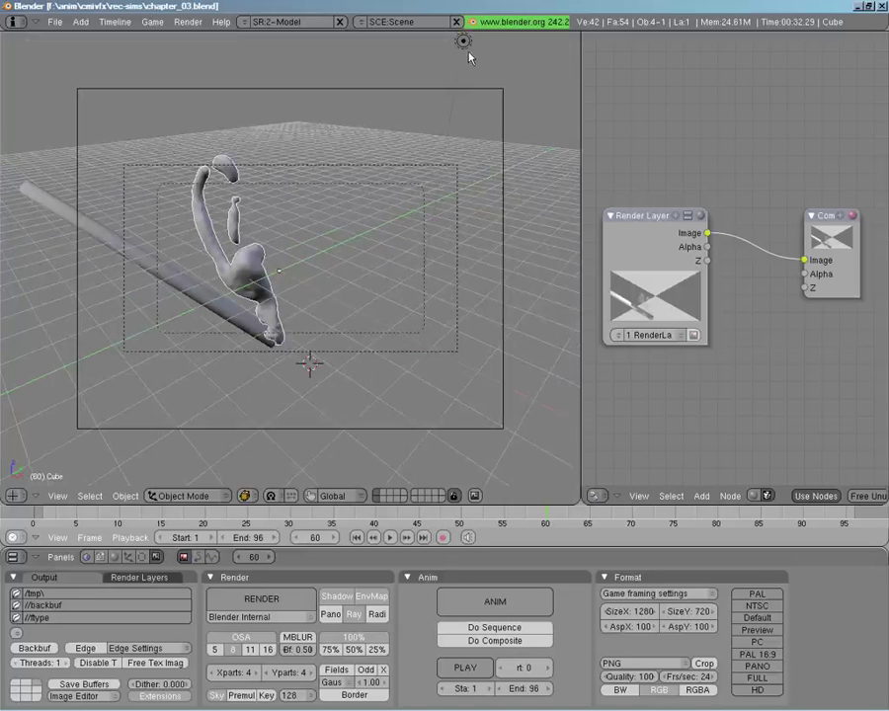
right_click(465, 42)
right_click(485, 97, "shift")
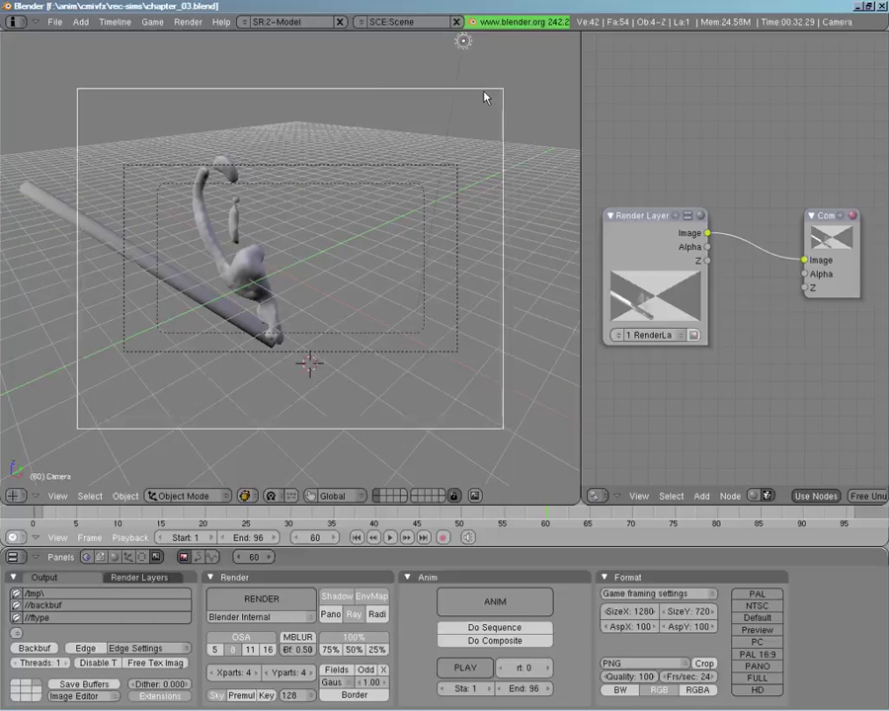
key("m")
scroll(266, 334, "up", 3)
right_click(247, 329)
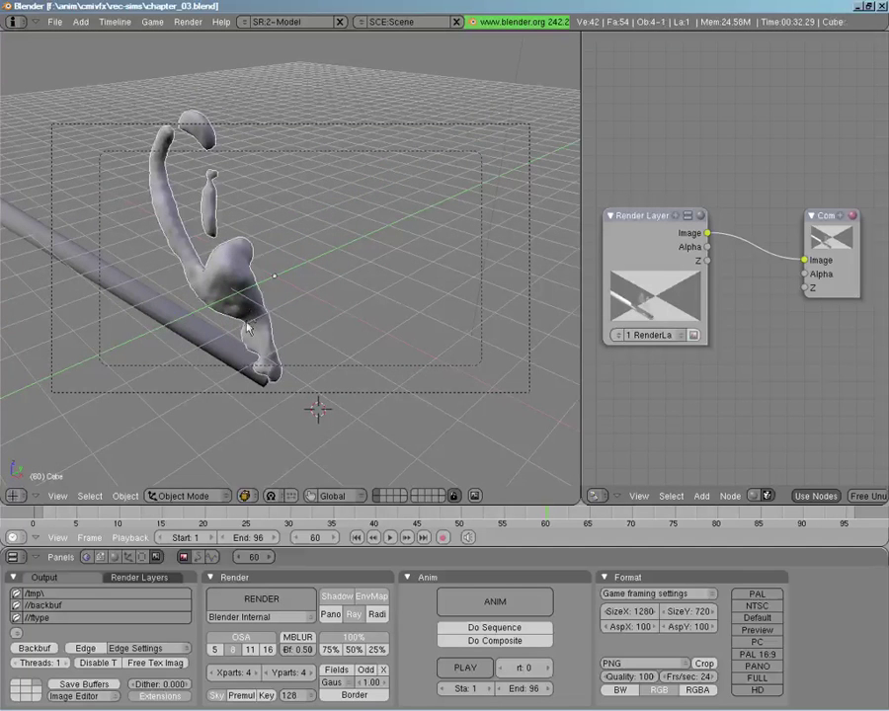
Add a second render layer to the scene's render settings.
left_click(139, 576)
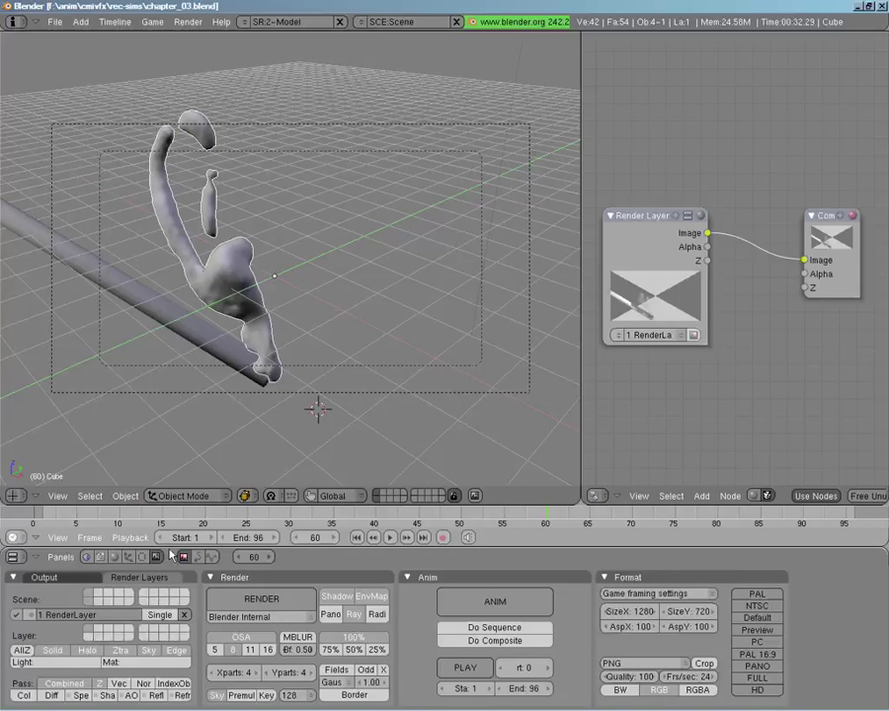
left_click(31, 620)
left_click(45, 598)
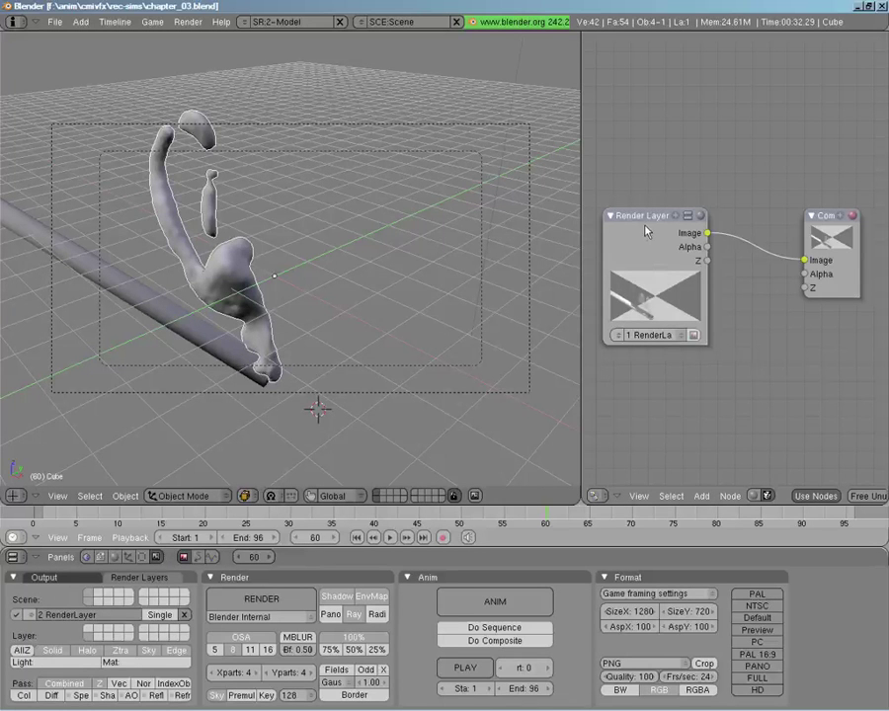
Add a second Render Layers node below the first and assign it to 2 RenderLayer.
middle_click_drag(649, 226, 636, 133)
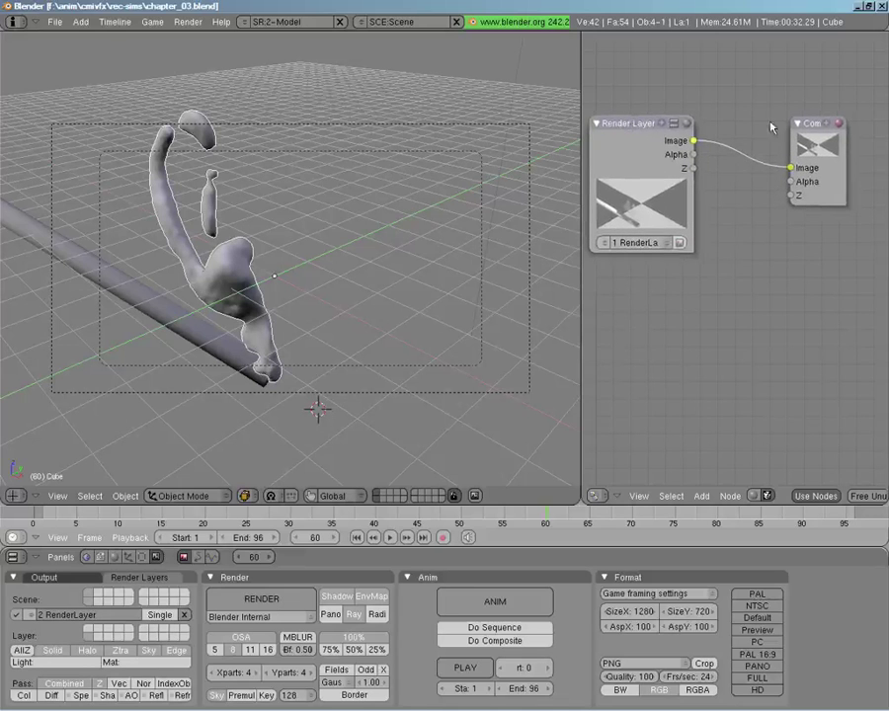
left_click_drag(820, 143, 839, 210)
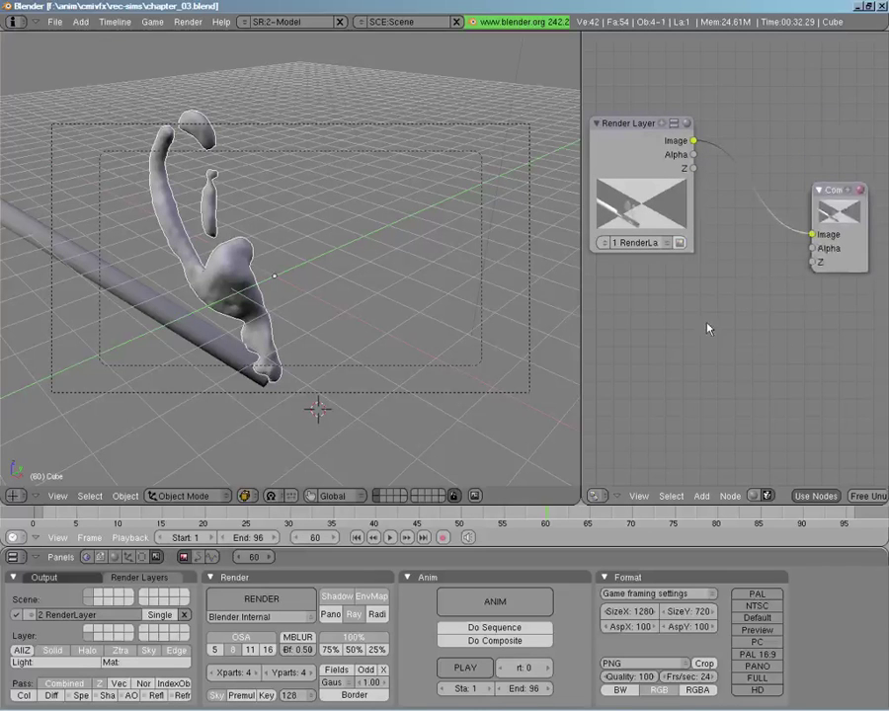
key("shift+a")
mouse_move(772, 326)
left_click(739, 320)
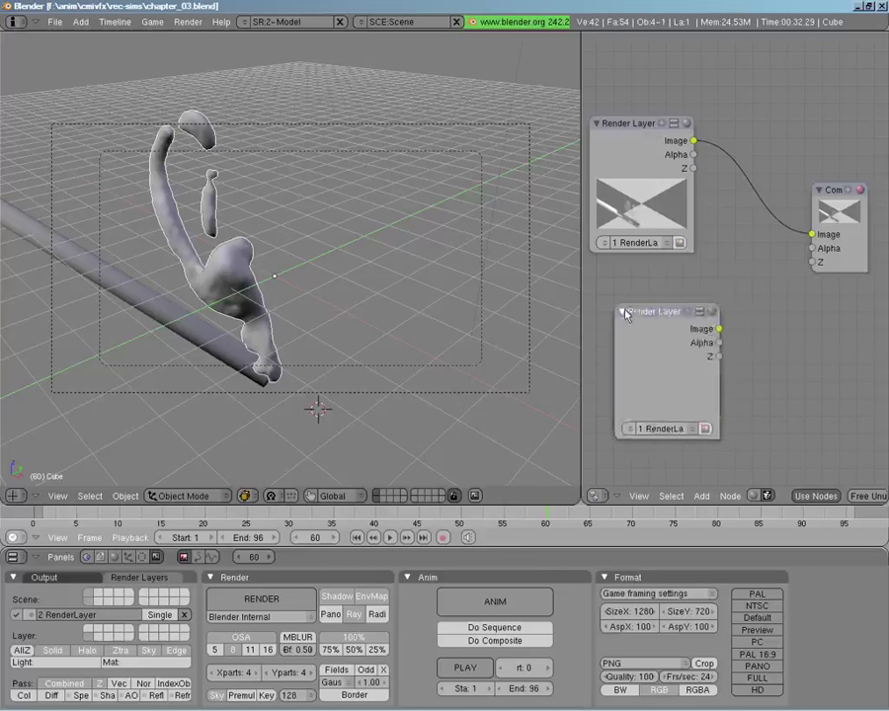
left_click(620, 298)
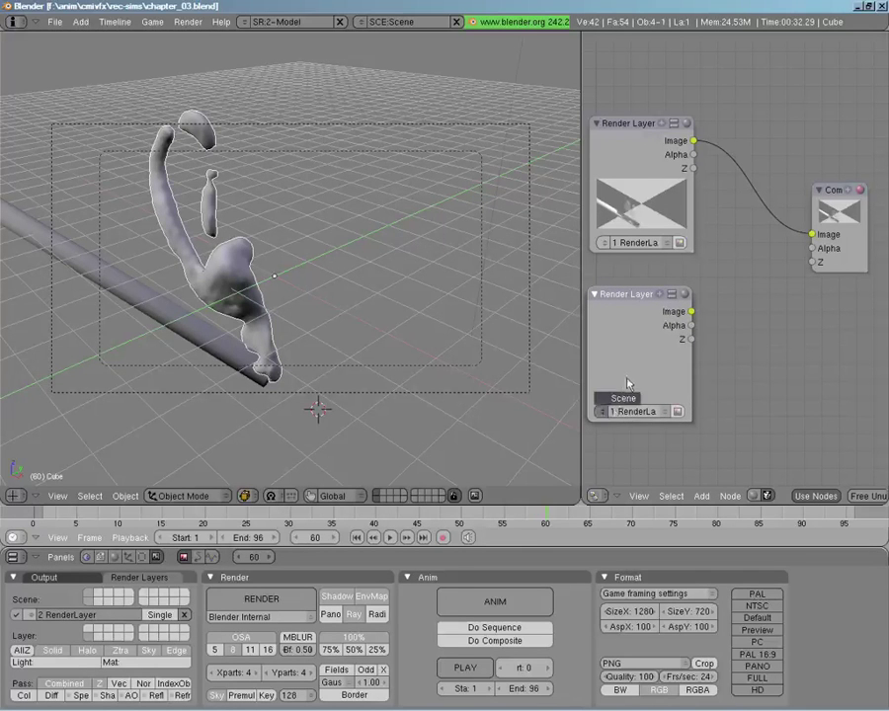
left_click(644, 411)
left_click(646, 387)
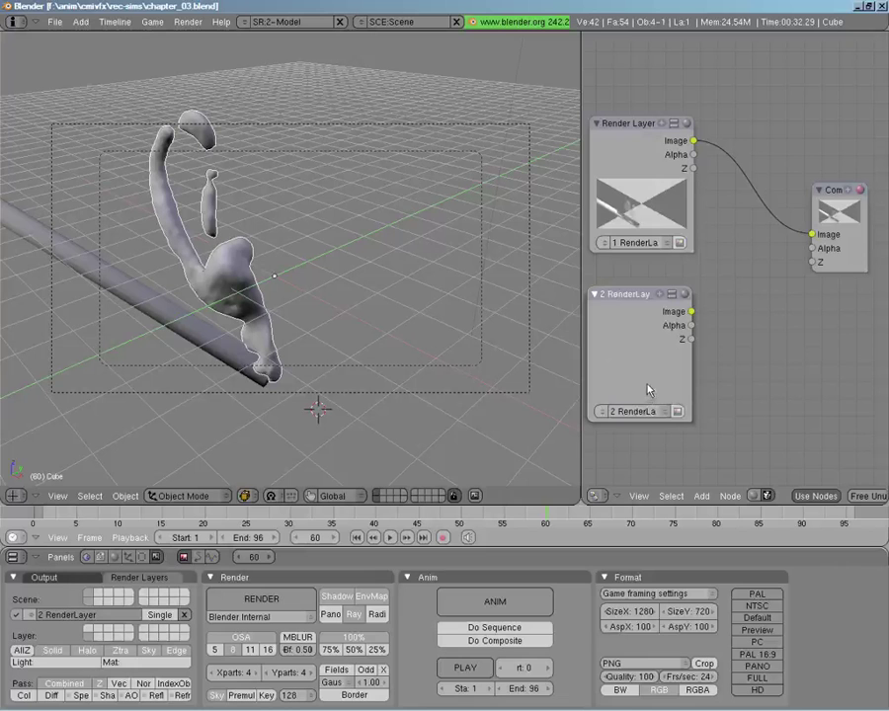
Re-render only the first render layer from its node and return to the 3D view.
left_click(680, 243)
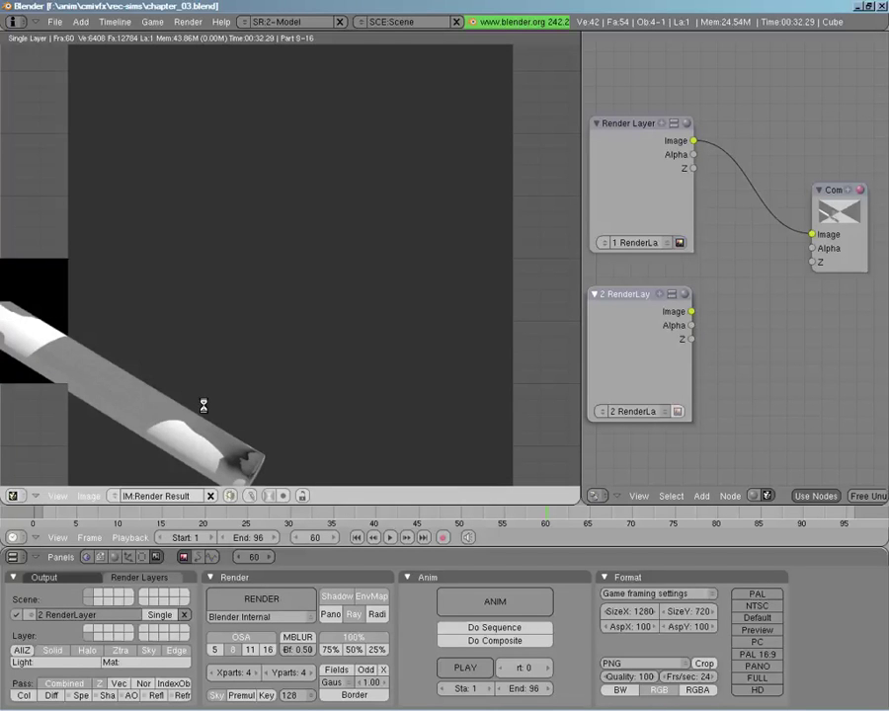
key("Escape")
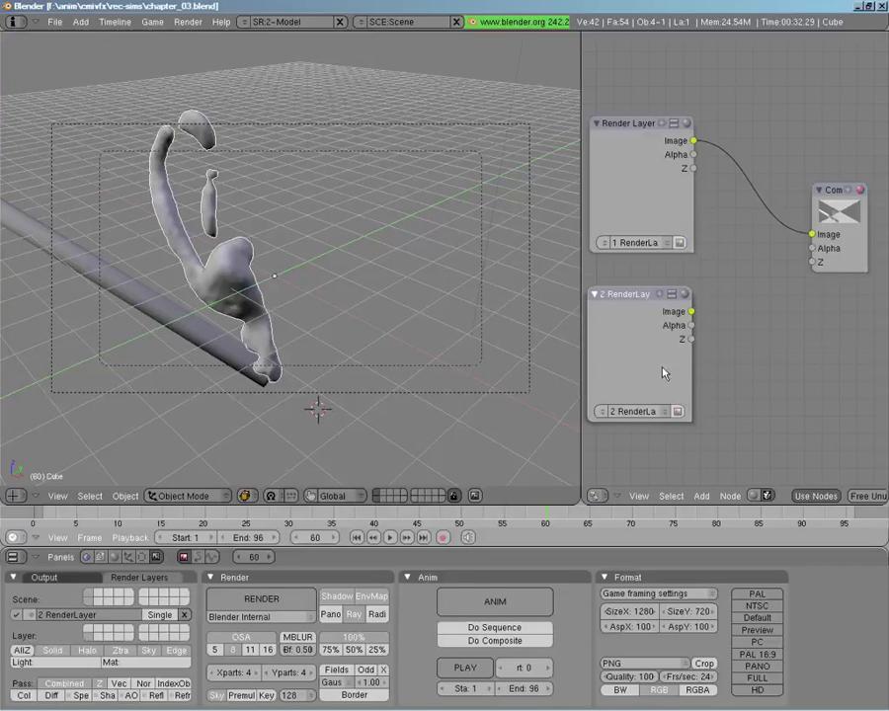
Add a Blur node fed by the second render layer's image and set its X and Y blur to 15.
key("space")
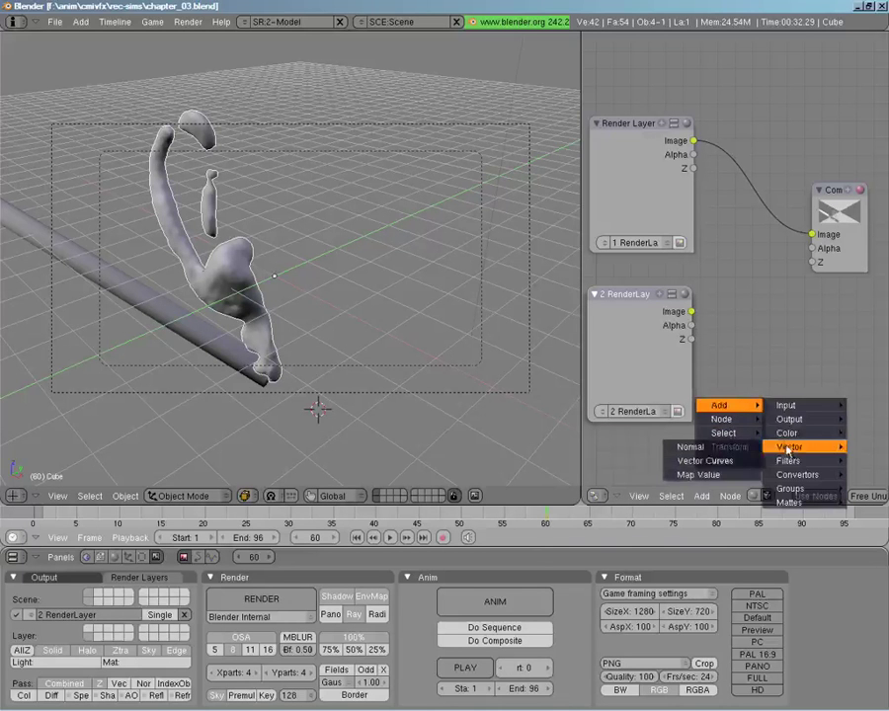
left_click(719, 475)
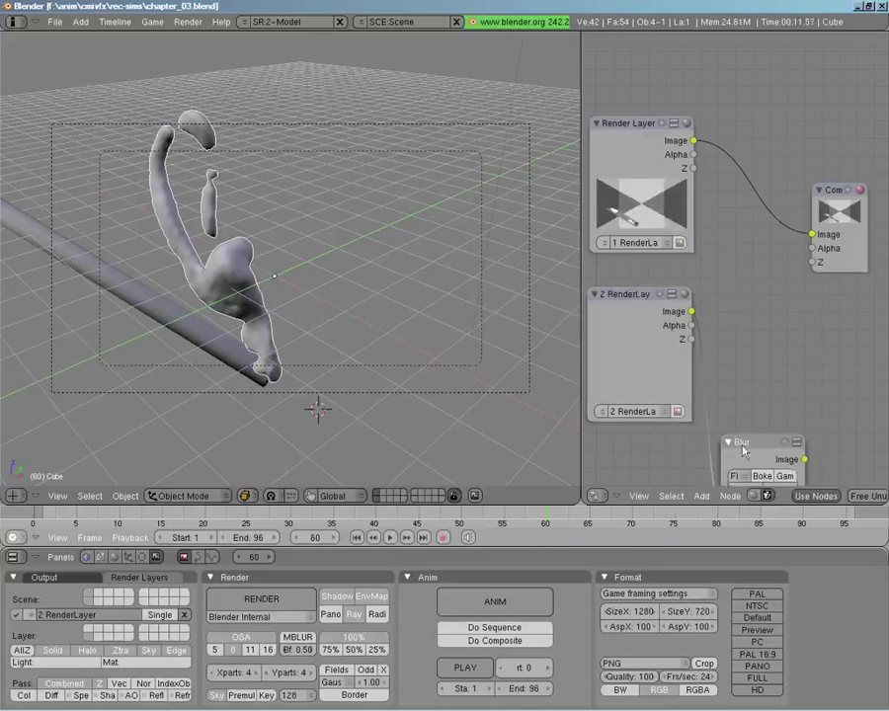
left_click_drag(755, 440, 752, 275)
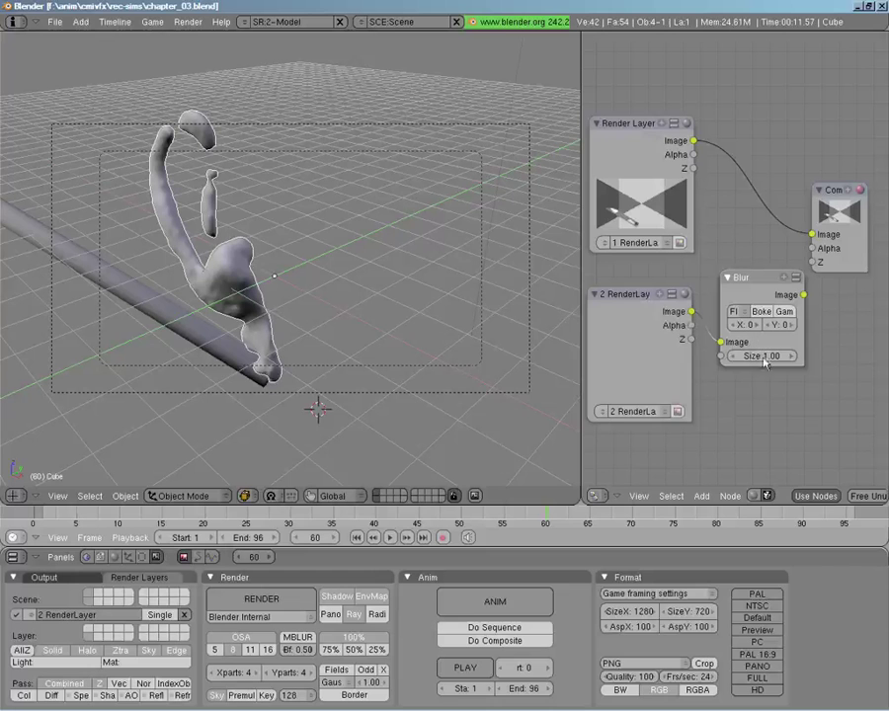
left_click(747, 328)
type("15")
key("Tab")
type("15")
key("Return")
Move the Composite node aside and place a new Z Combine node between it and the first Render Layers node.
middle_click_drag(778, 247, 731, 236)
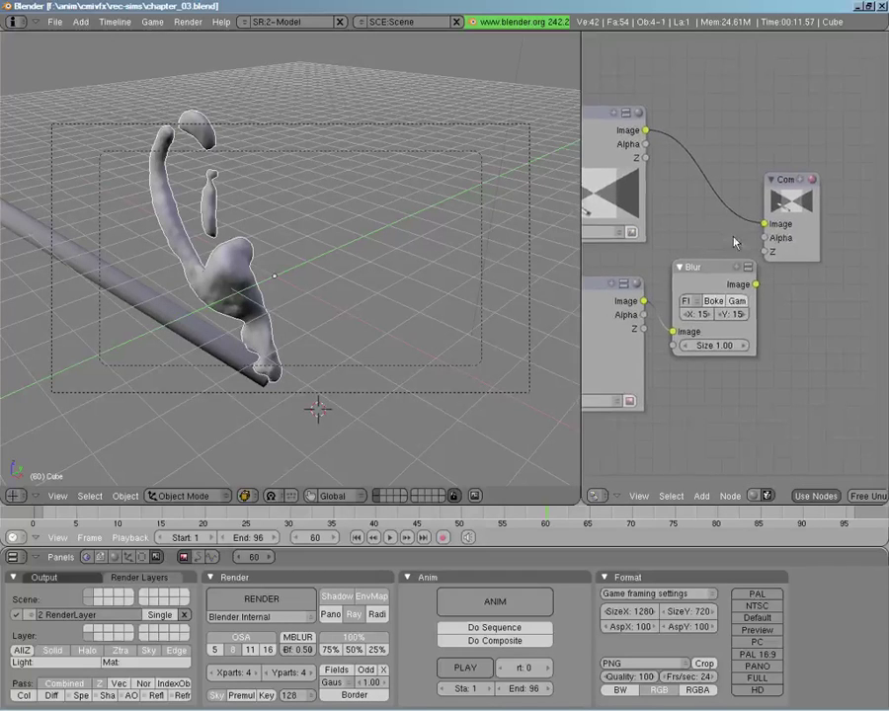
left_click(781, 192)
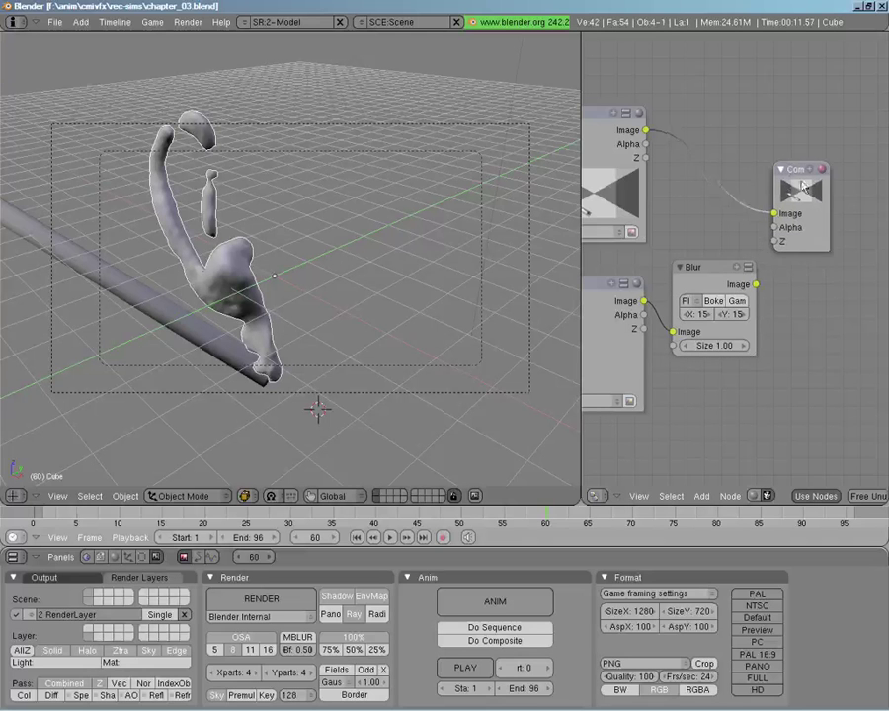
left_click_drag(780, 192, 838, 170)
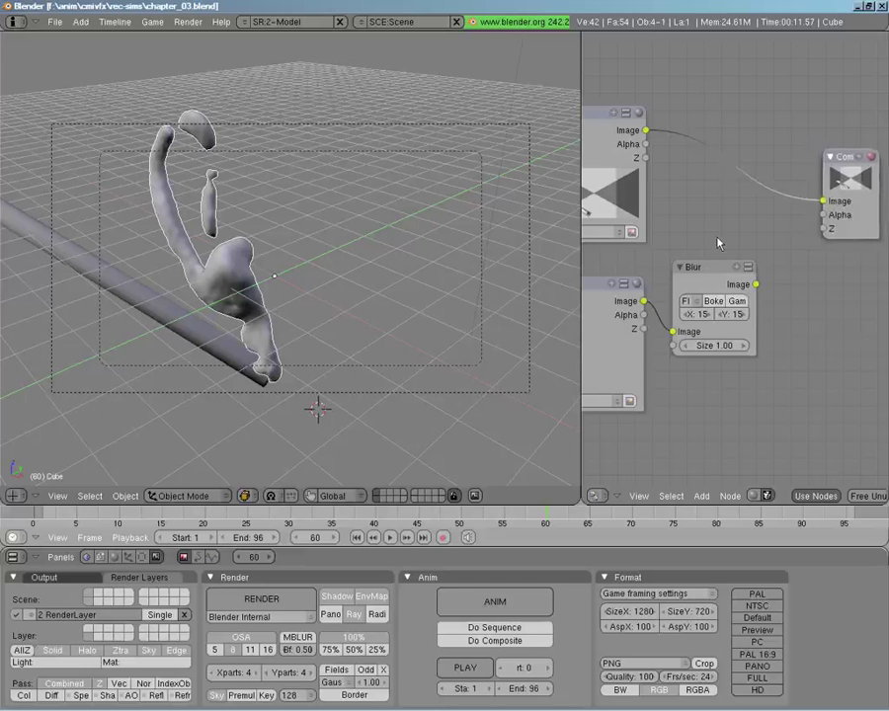
key("space")
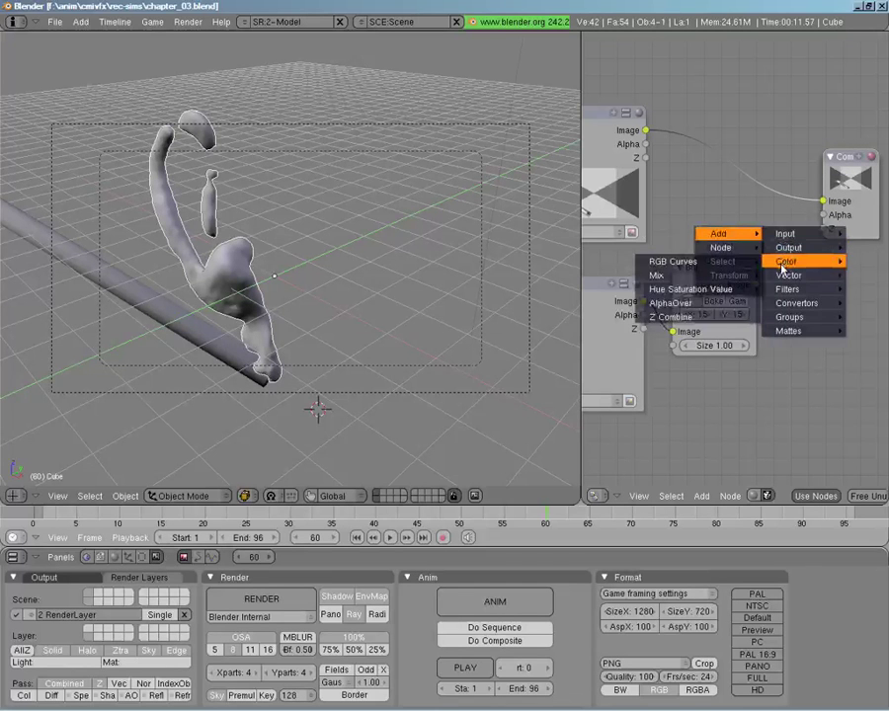
mouse_move(786, 280)
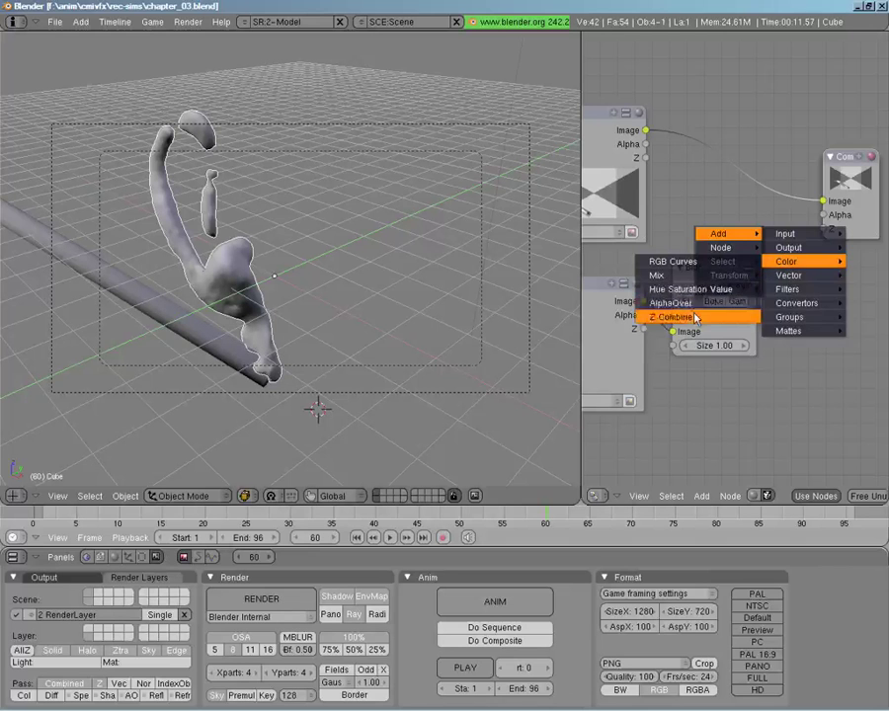
left_click(657, 316)
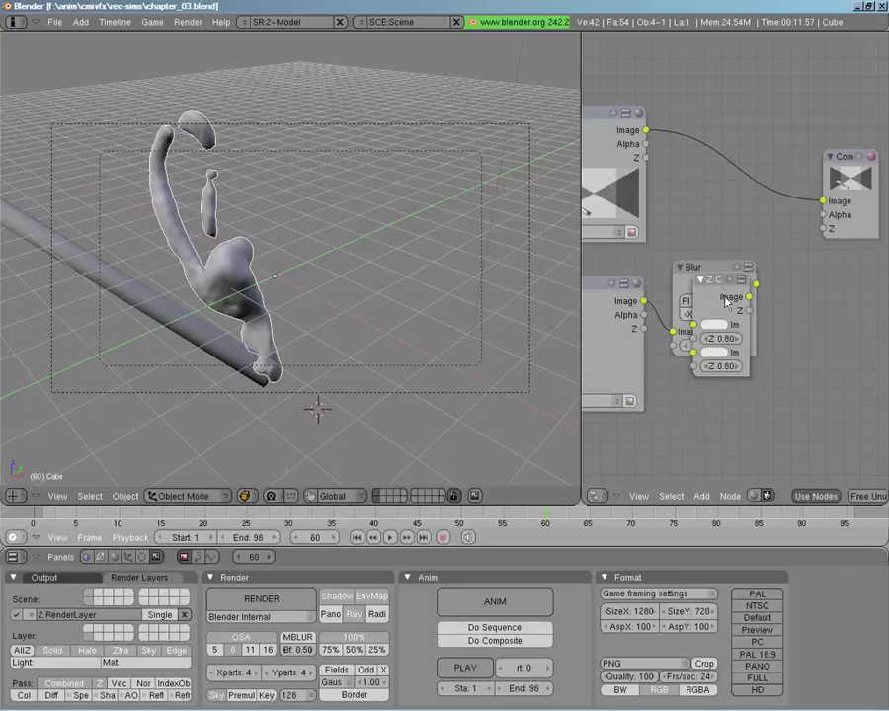
left_click_drag(728, 301, 757, 158)
Feed Z Combine with the first render layer's Image and Z, the Blur output, and the second render layer's Z.
left_click_drag(823, 201, 733, 171)
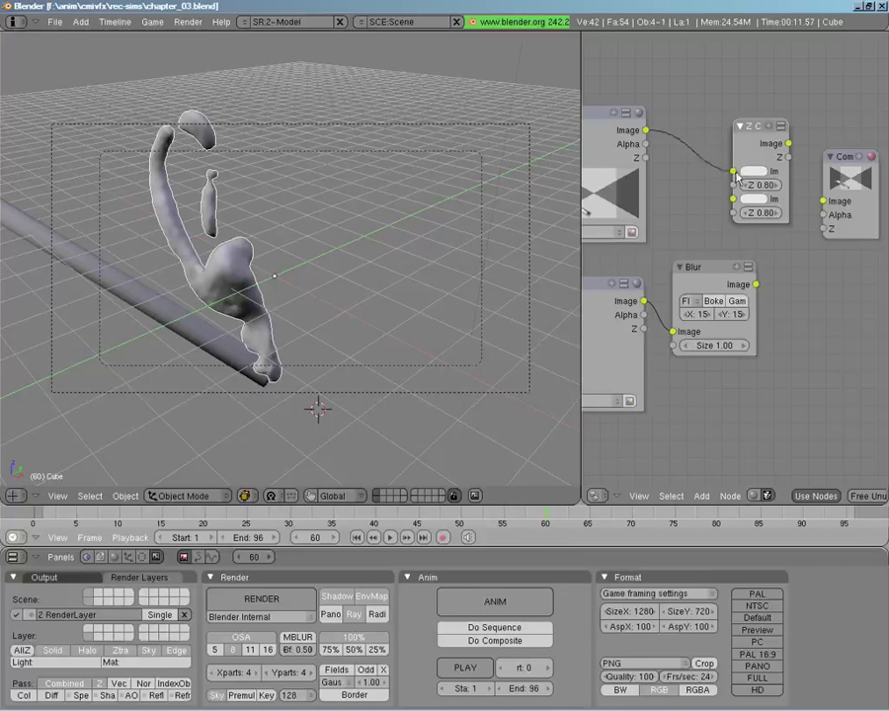
left_click_drag(647, 161, 733, 185)
left_click_drag(667, 318, 672, 331)
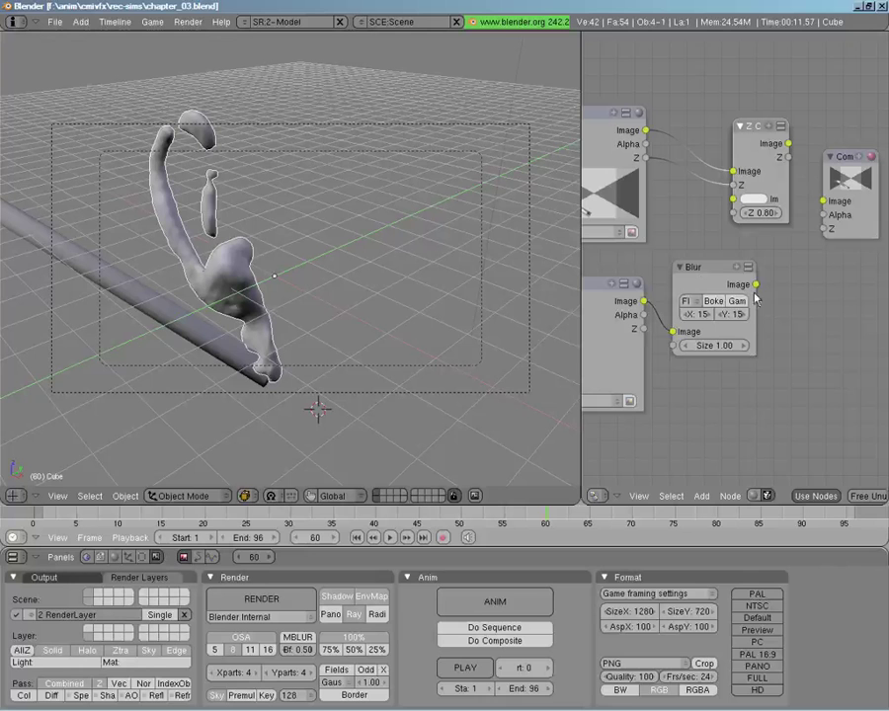
left_click_drag(758, 285, 733, 199)
left_click_drag(776, 131, 791, 133)
left_click_drag(644, 328, 749, 214)
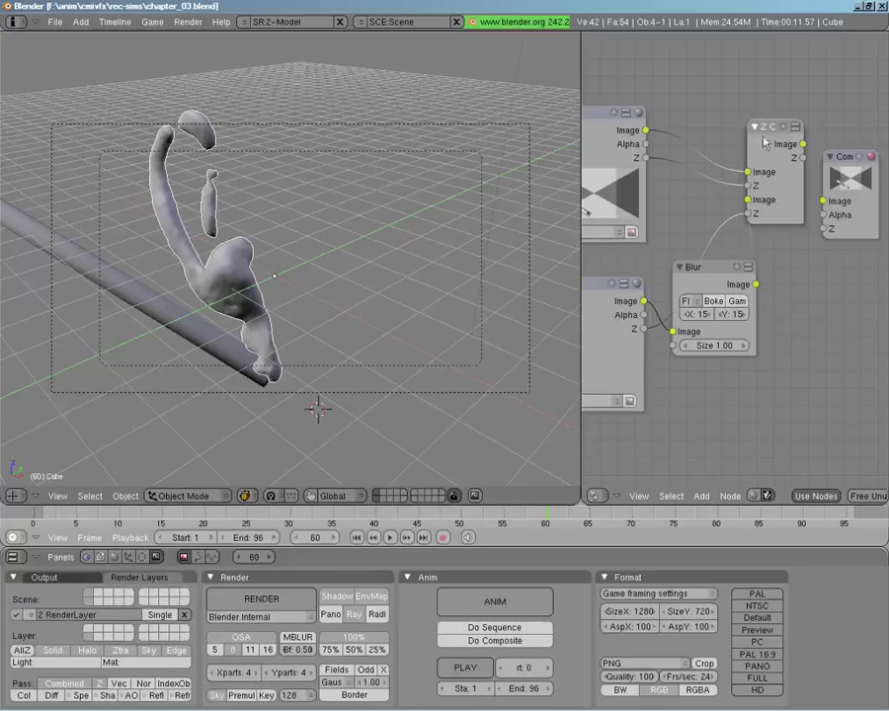
Spread out the Z Combine, Blur and Composite nodes and feed the Z Combine Image output into the Composite node.
left_click_drag(778, 169, 807, 262)
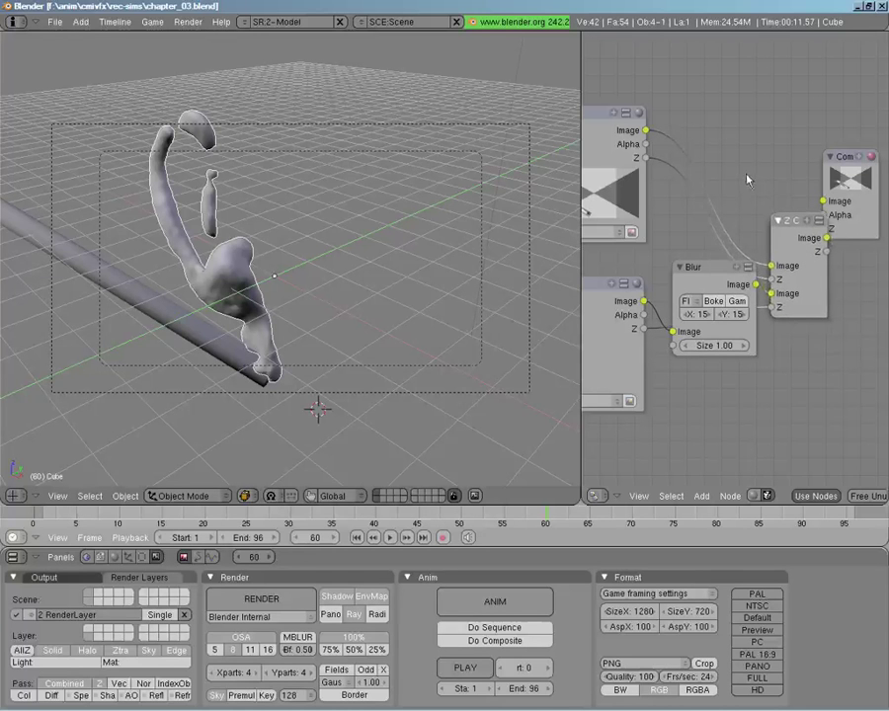
left_click_drag(699, 314, 686, 372)
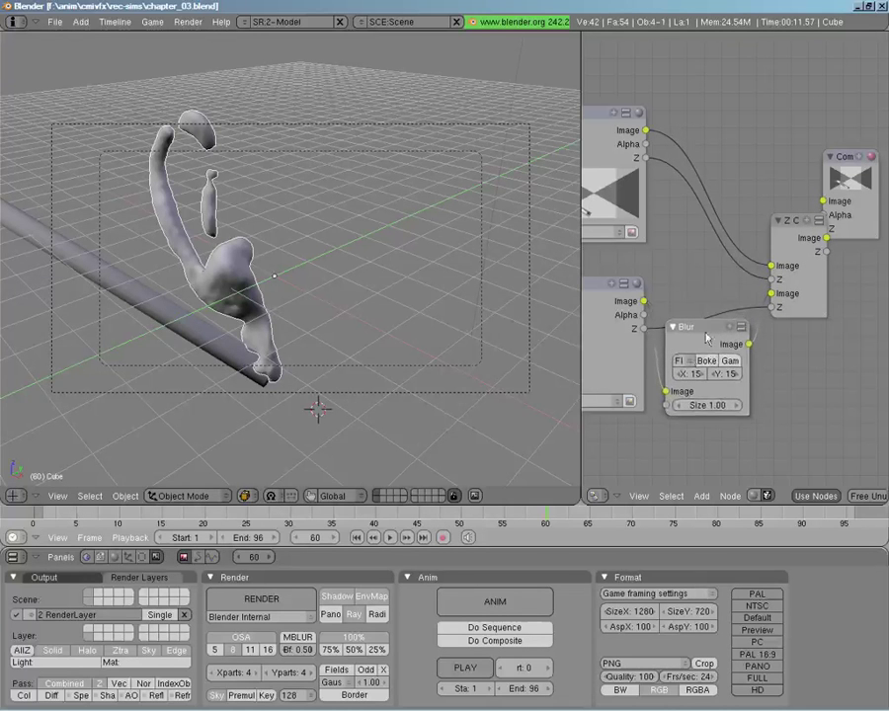
middle_click_drag(717, 179, 709, 190)
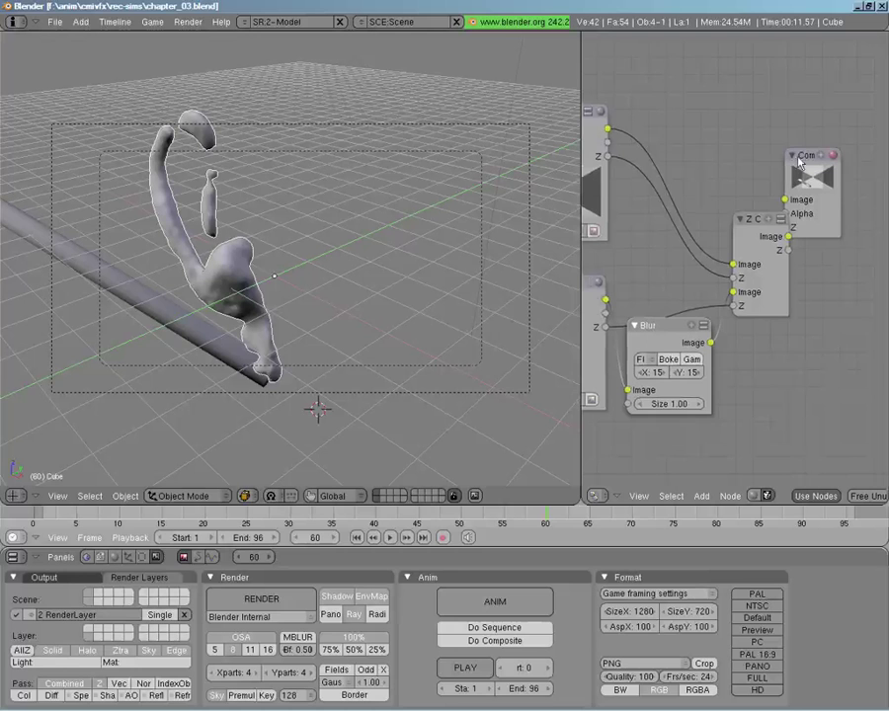
left_click_drag(800, 163, 836, 177)
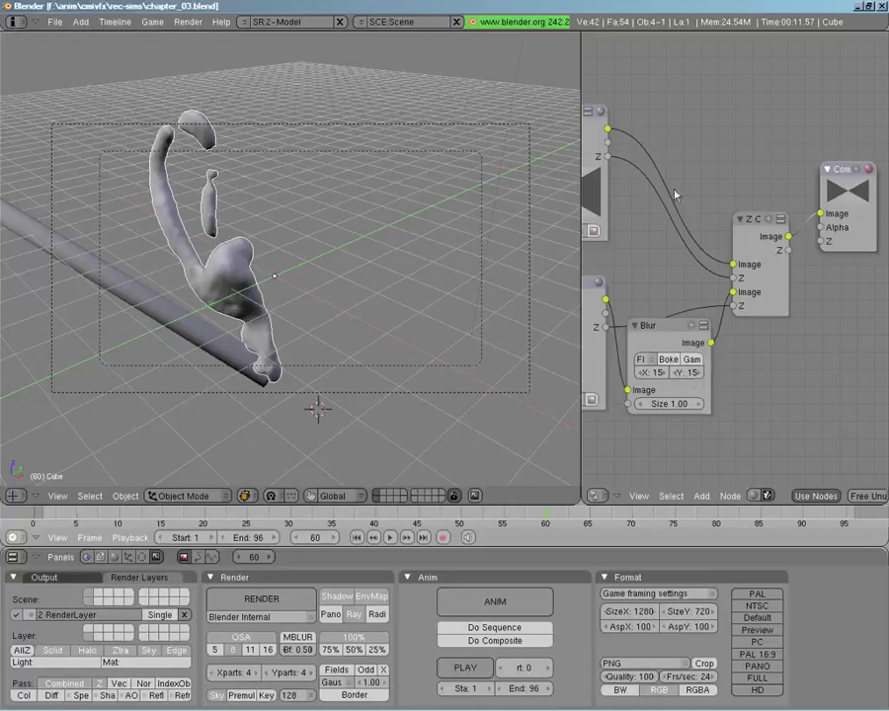
Add a Viewer node beside the Blur node, feed it the blurred image, and enlarge its preview.
key("space")
mouse_move(739, 215)
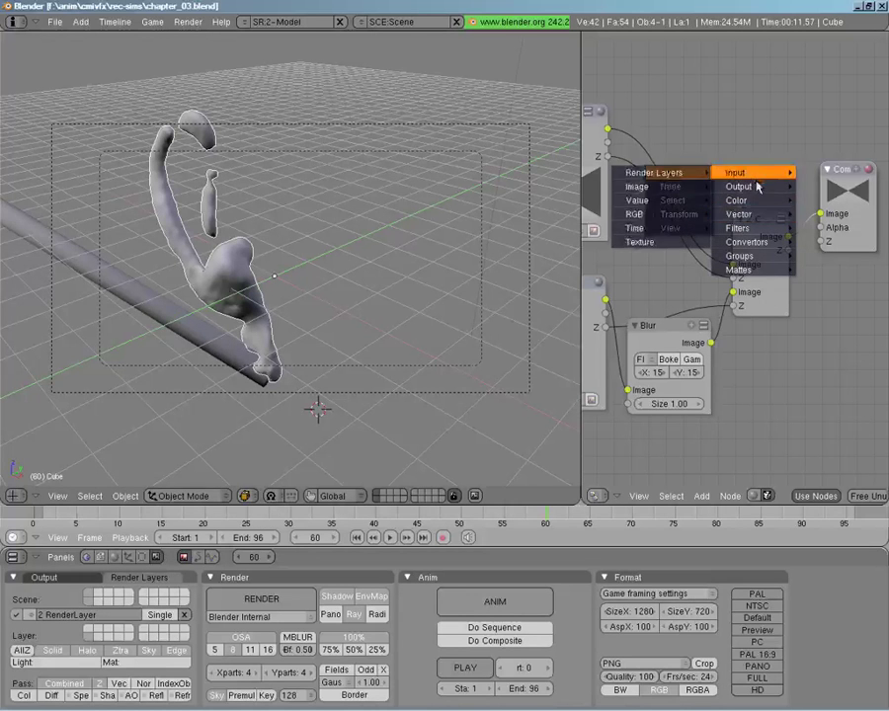
left_click(820, 199)
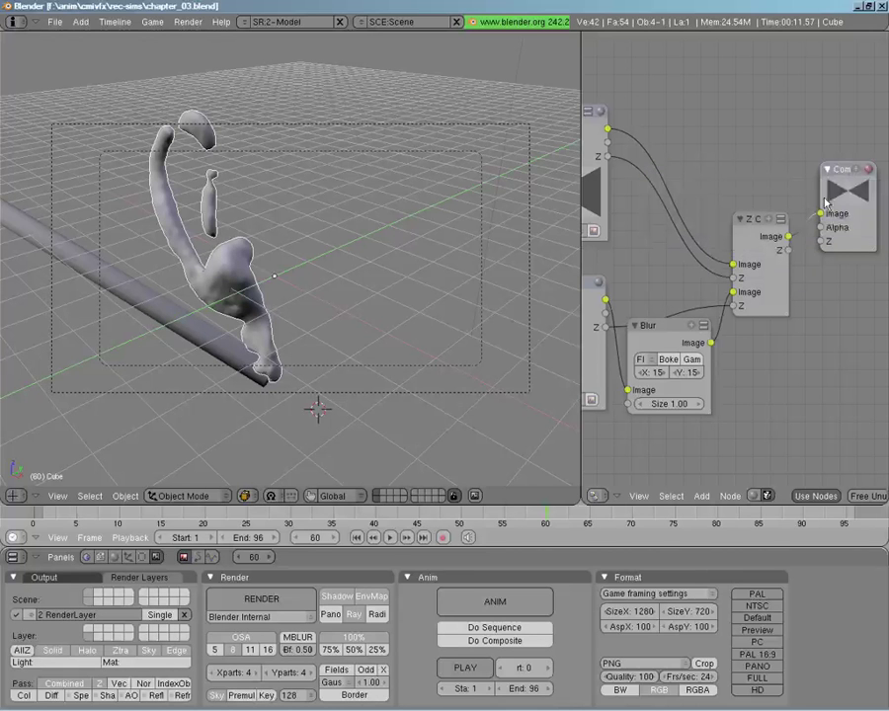
left_click_drag(838, 173, 771, 362)
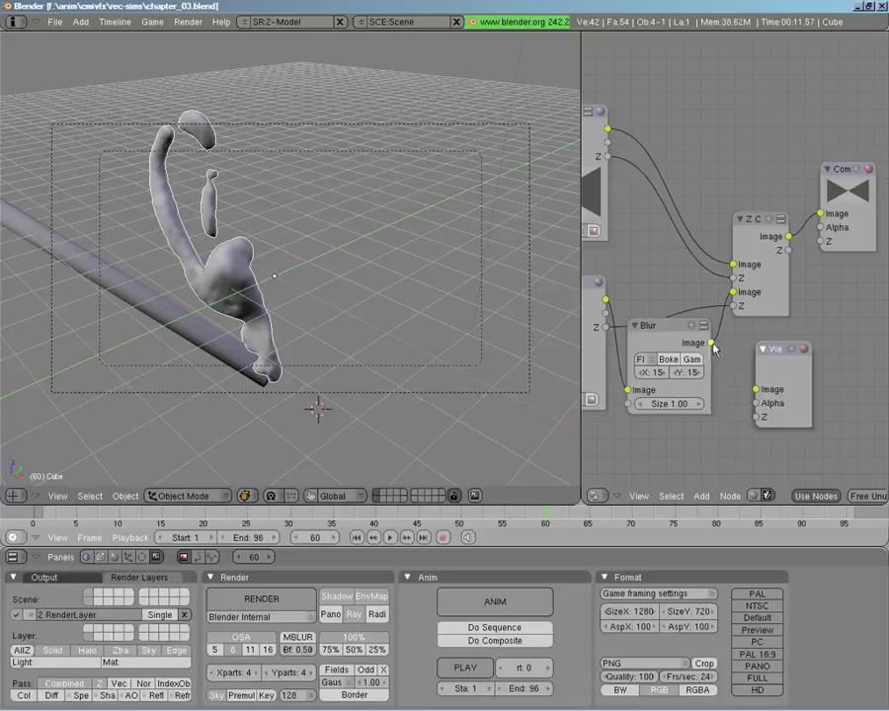
left_click_drag(711, 341, 757, 391)
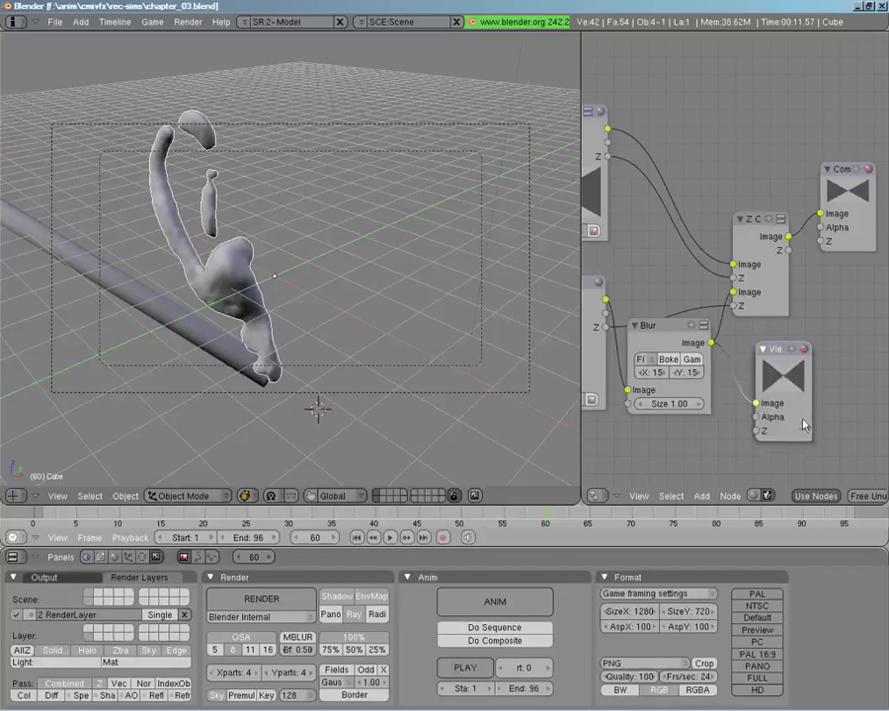
left_click_drag(810, 484, 873, 484)
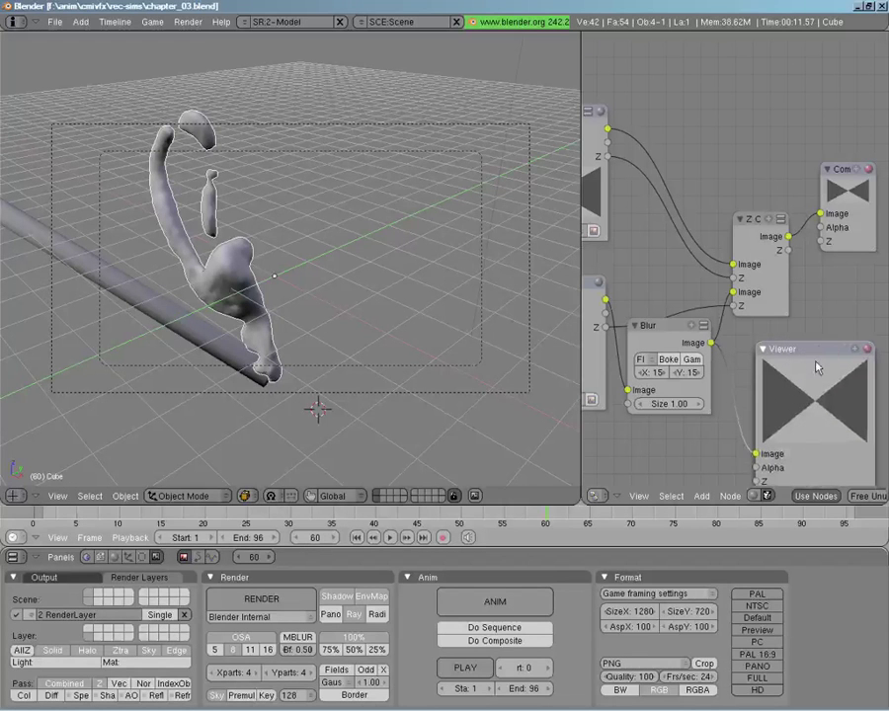
Change the Blur node's filter type to Gauss, enable Do Composite, and render the current frame.
left_click(643, 360)
left_click(650, 290)
middle_click_drag(716, 353, 690, 268)
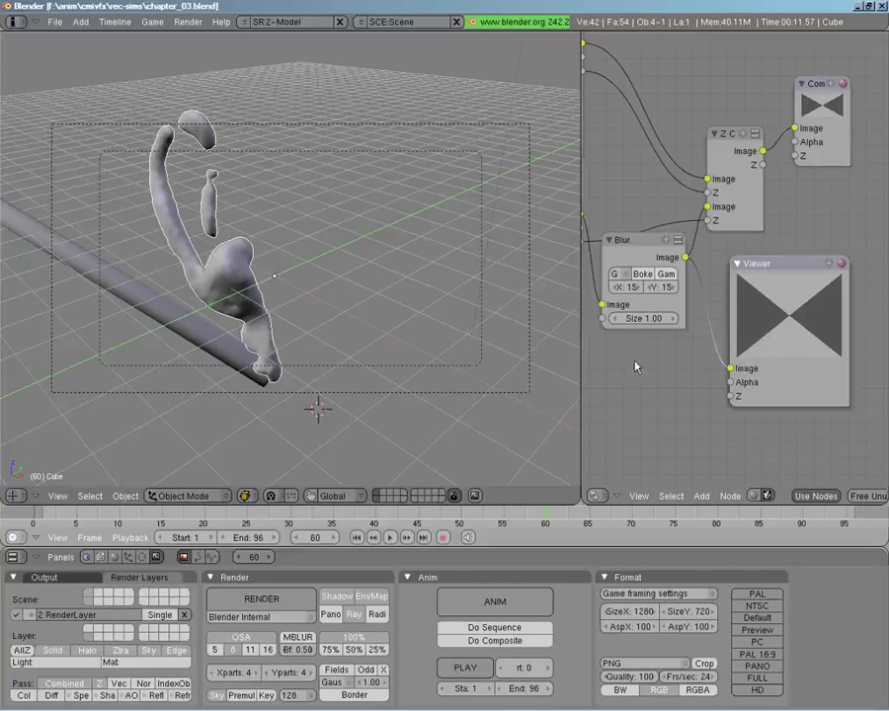
left_click(495, 627)
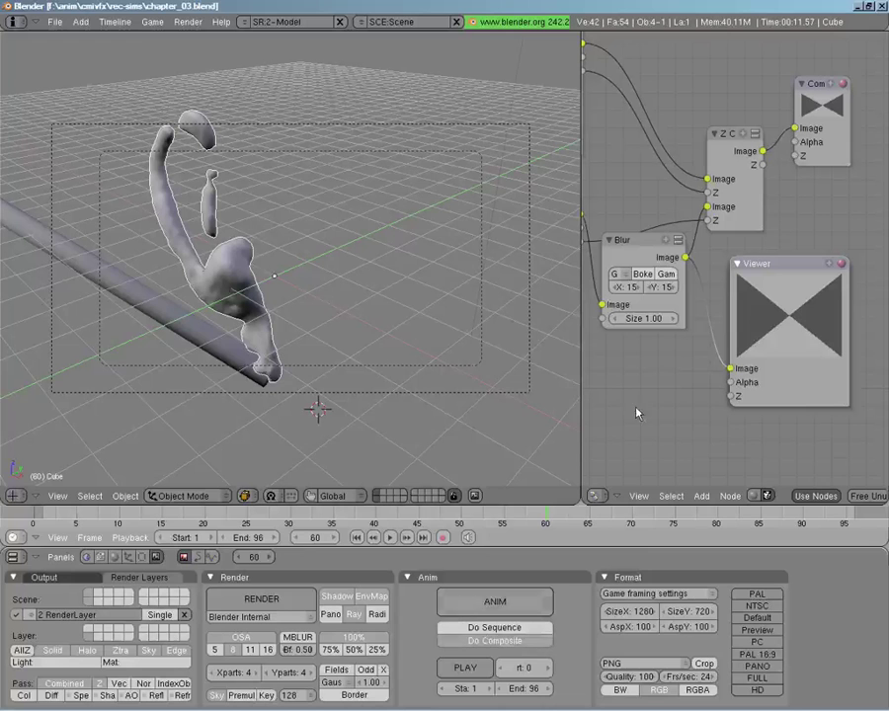
left_click(271, 598)
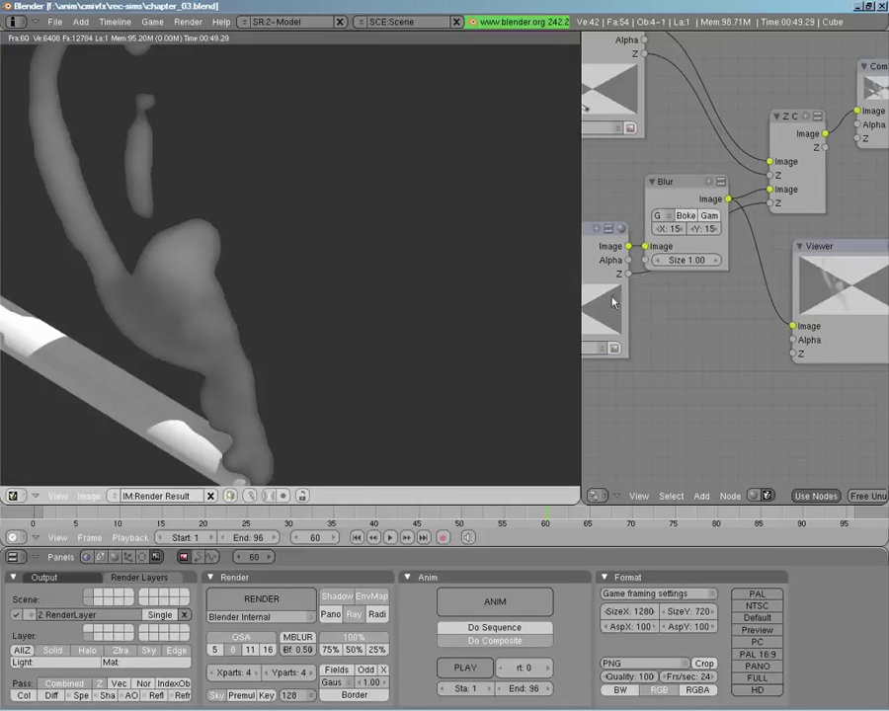
Duplicate the Blur node, feed it the second render layer's Z, and connect its output to Z Combine's second Z input.
left_click(683, 185)
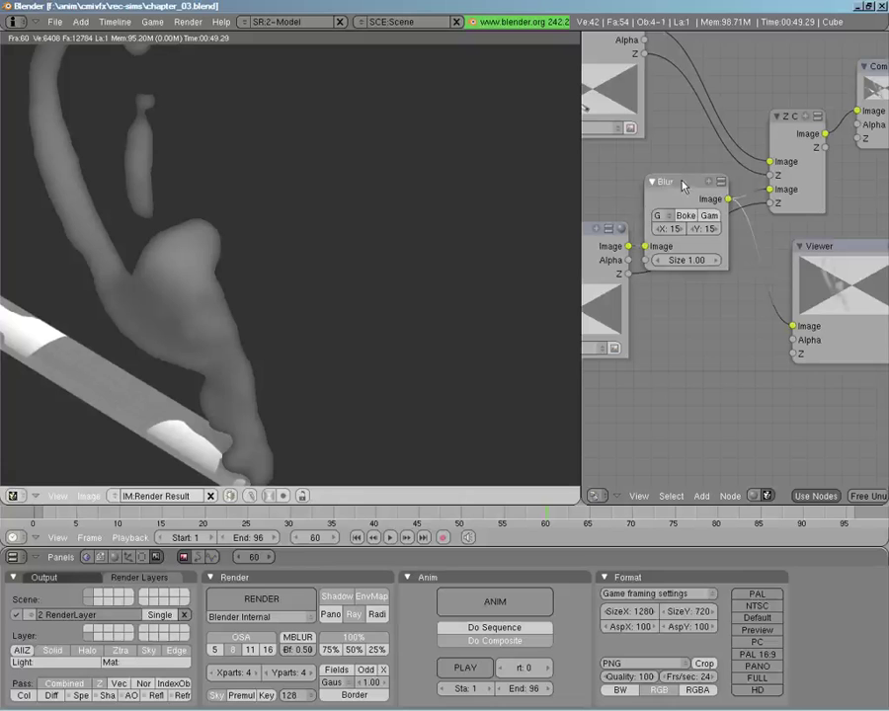
key("shift+d")
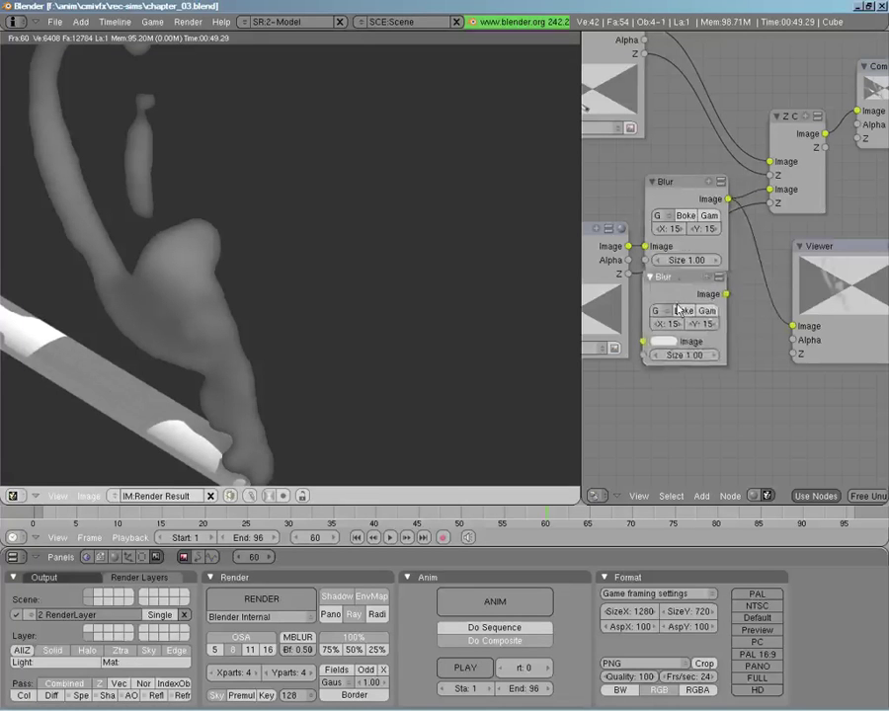
left_click_drag(628, 273, 655, 381)
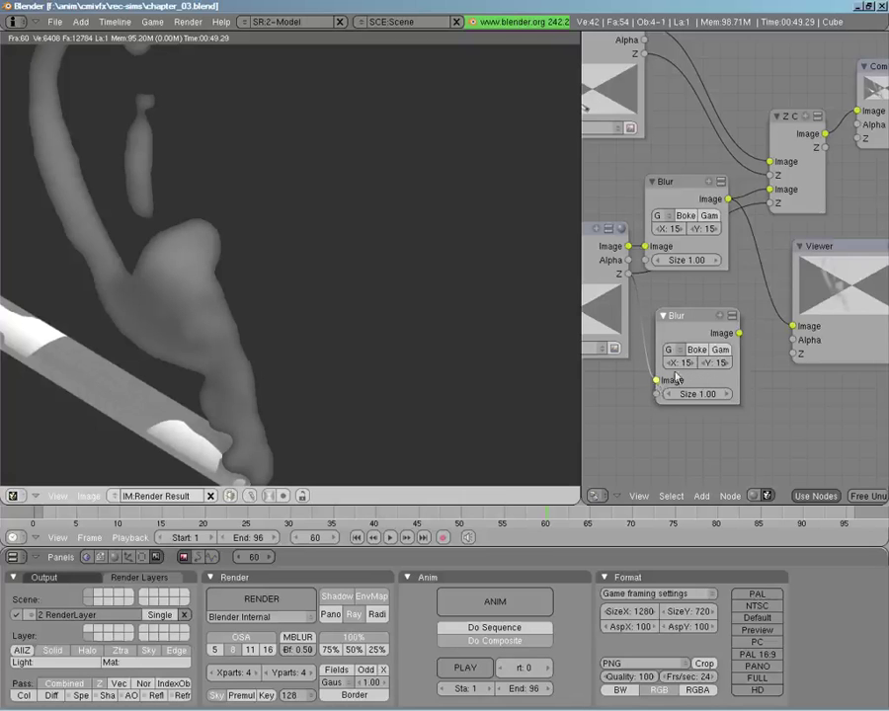
left_click_drag(741, 333, 769, 202)
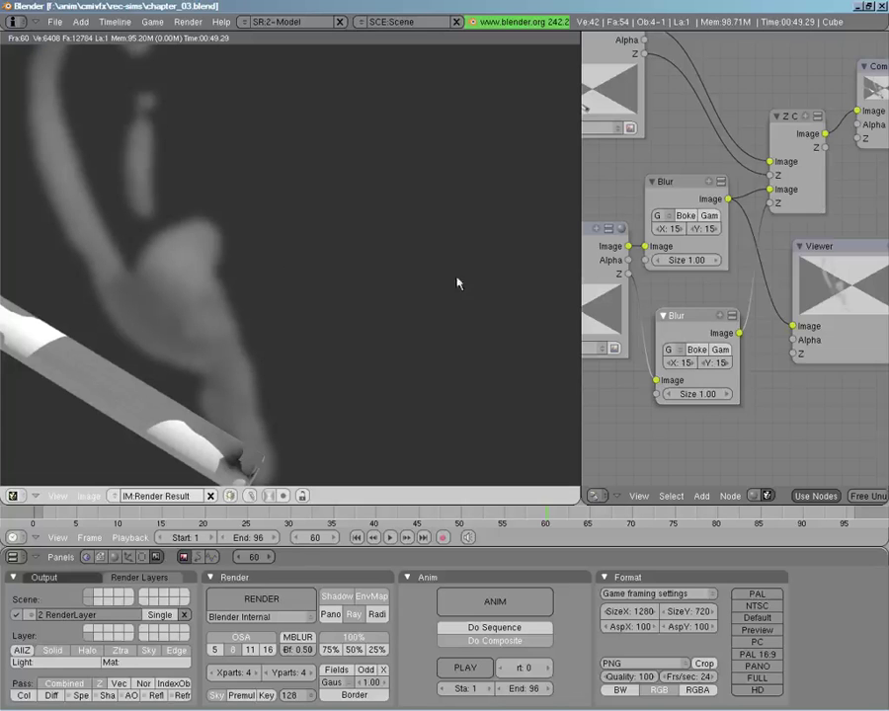
scroll(654, 284, "down", 2)
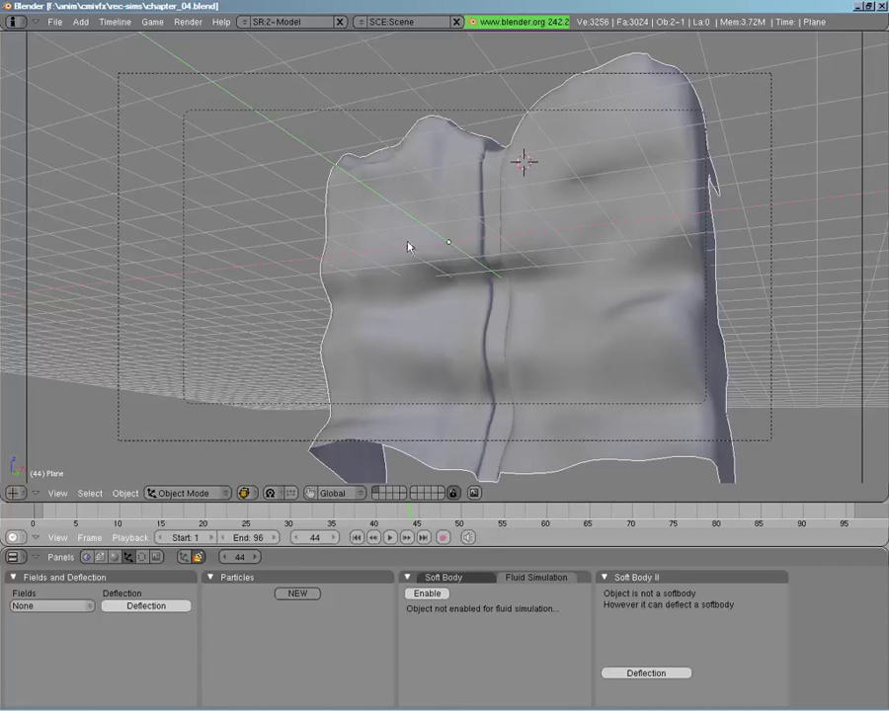
In chapter_04.blend, select the camera and set the render output format to PNG.
middle_click_drag(372, 204, 499, 264)
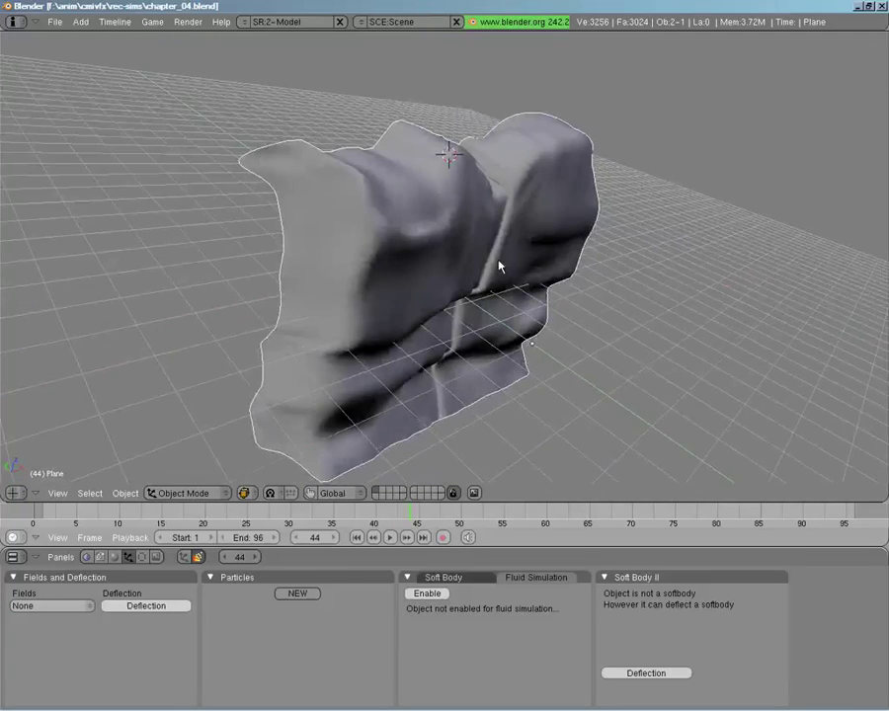
middle_click_drag(462, 319, 558, 296)
scroll(558, 296, "down", 3)
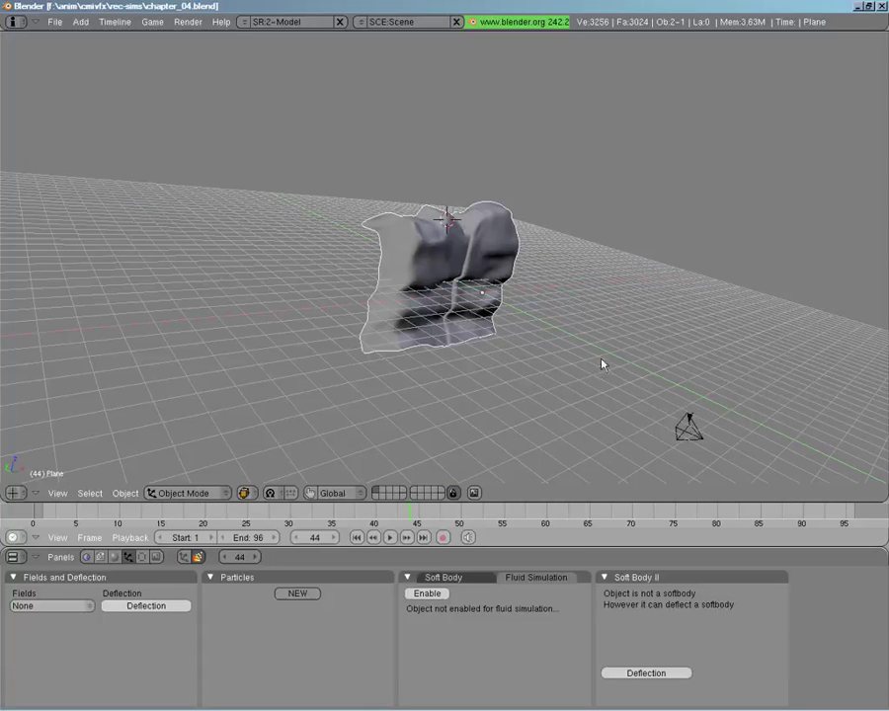
right_click(687, 425)
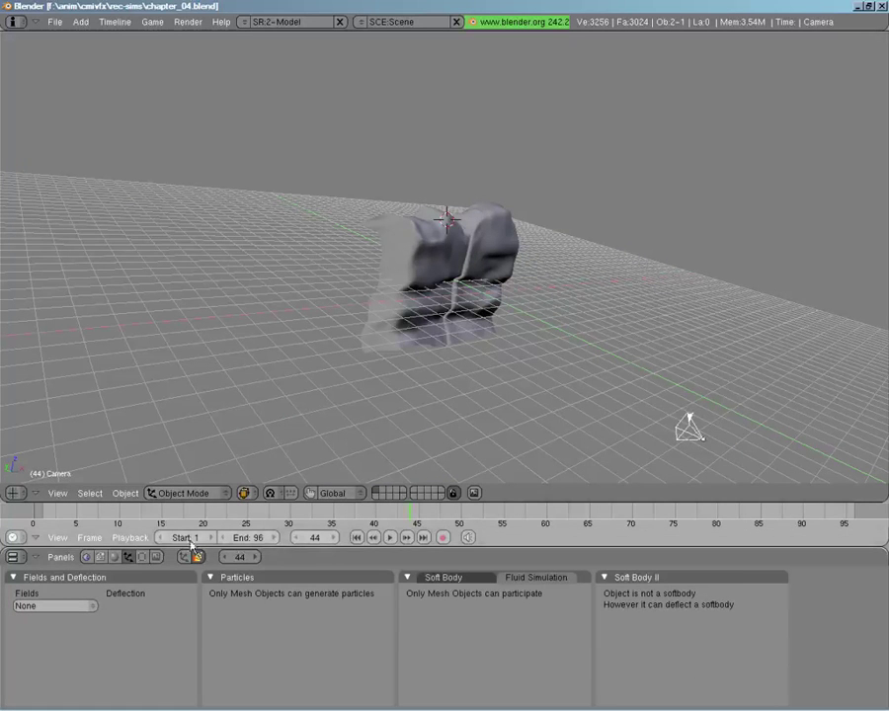
left_click(155, 556)
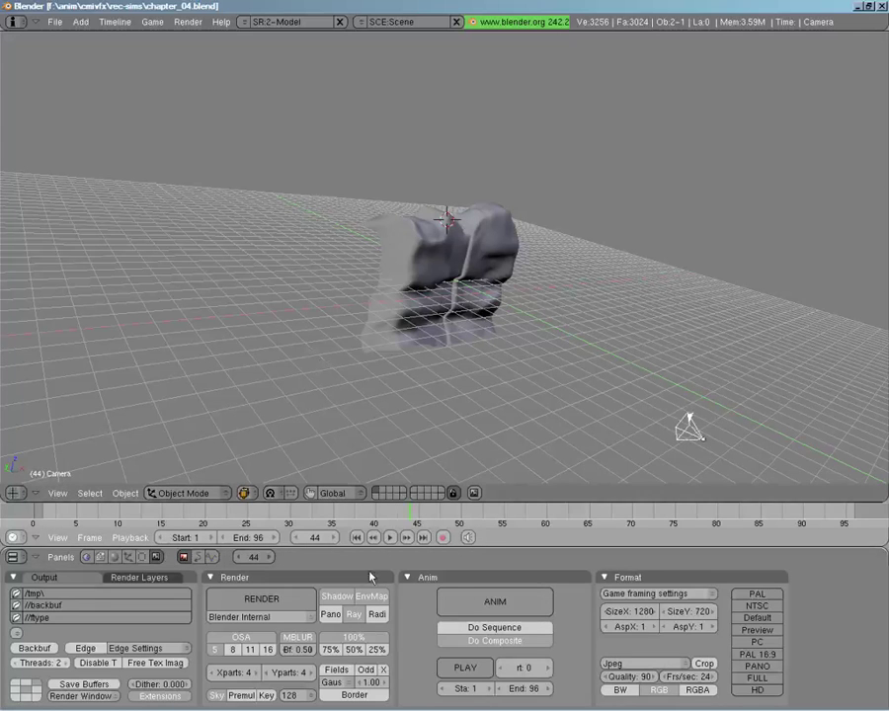
left_click(642, 663)
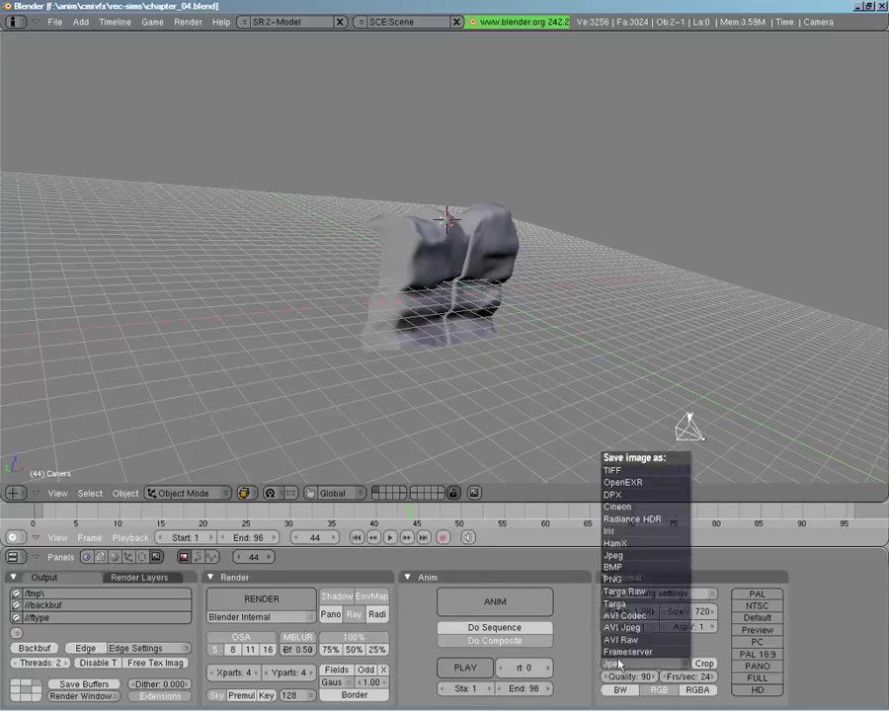
left_click(614, 579)
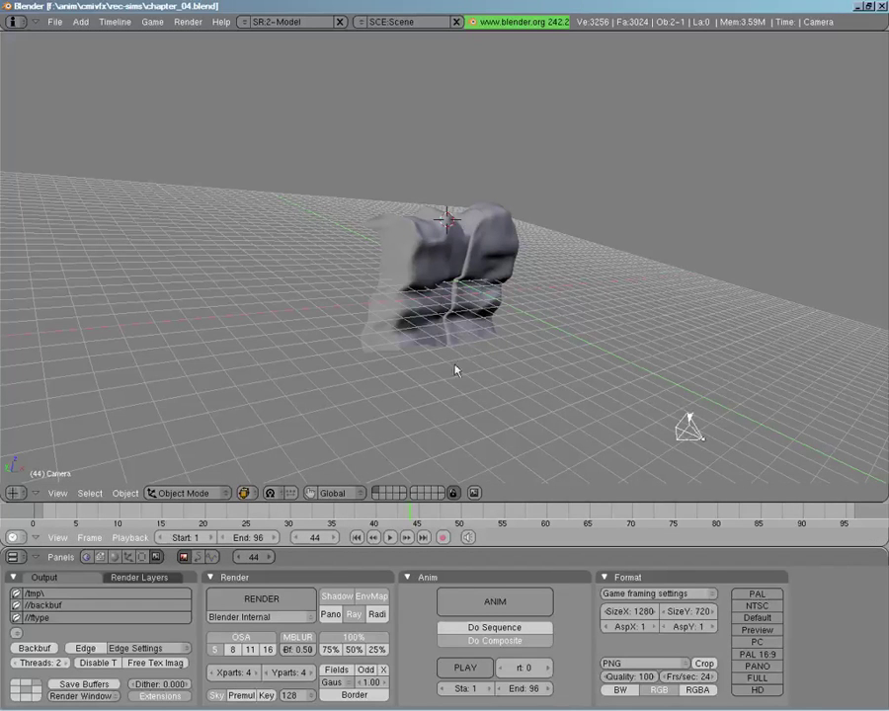
Show the layer holding the domain cube as well, select the cube, and enable its fluid simulation.
left_click(376, 497, "shift")
right_click(501, 321)
middle_click_drag(501, 321, 411, 288)
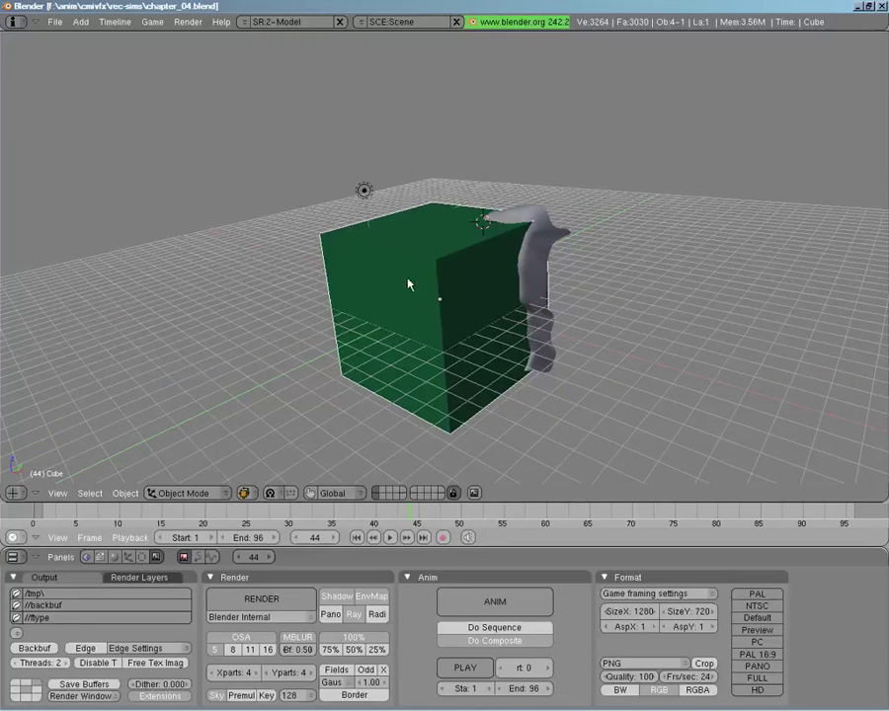
left_click(126, 558)
left_click(429, 594)
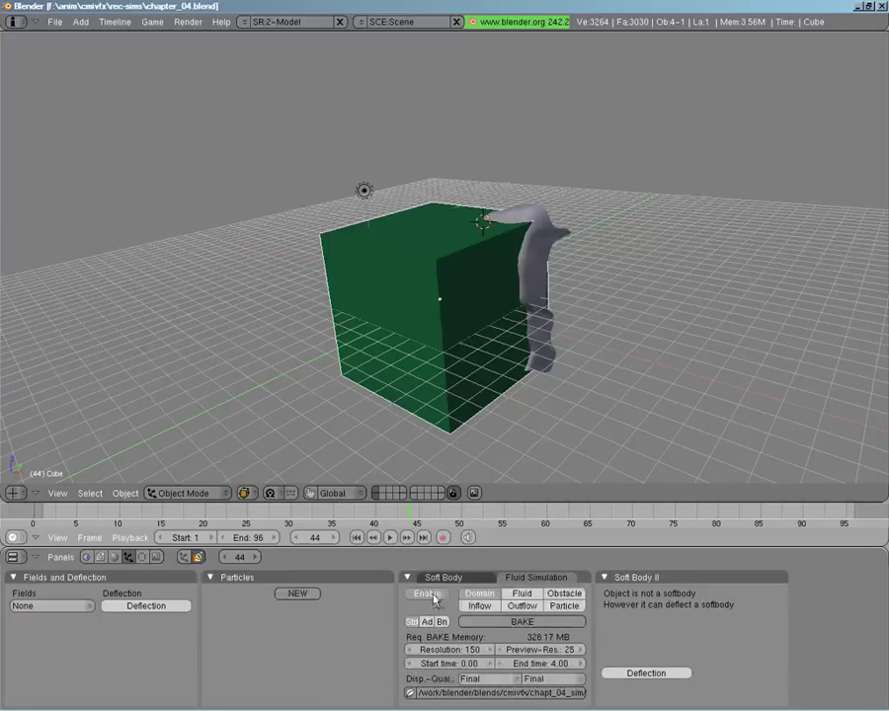
Set the fluid domain's resolution to 70.
left_click(446, 651)
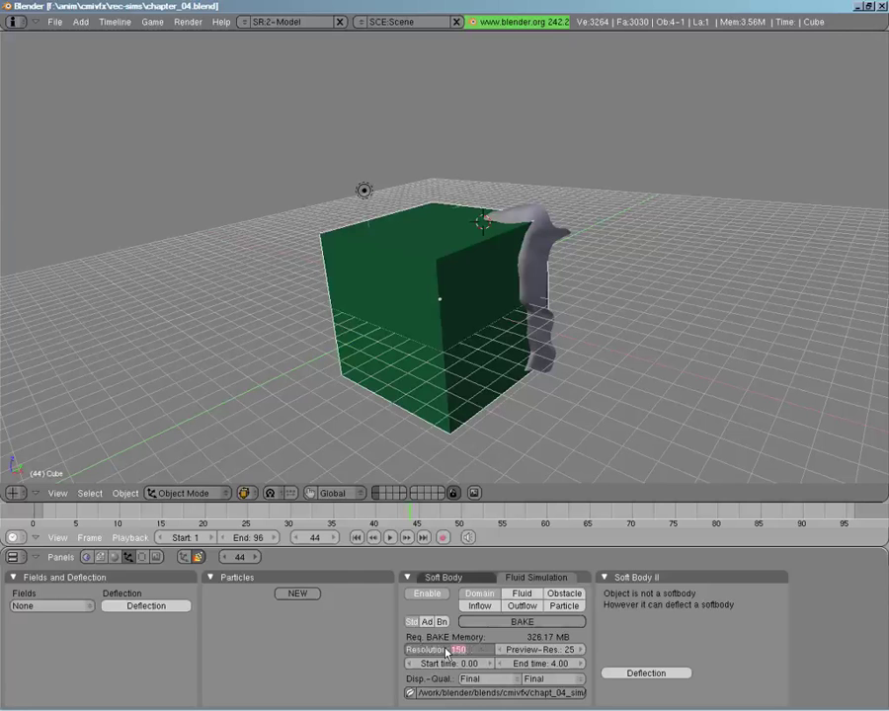
type("1")
type("0")
key("Return")
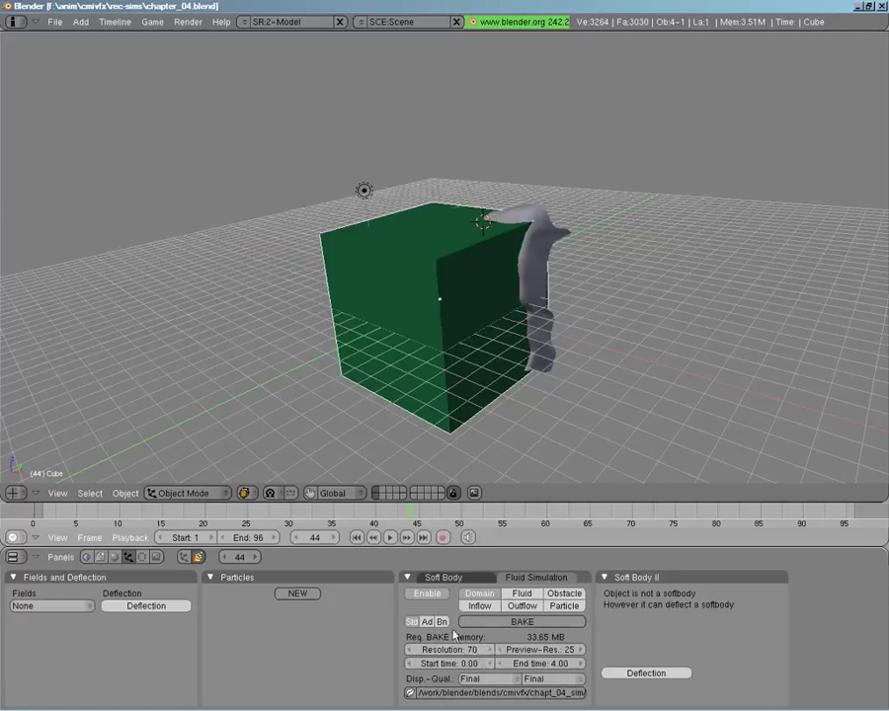
Review the fluid domain's advanced and boundary settings, including gravity, viscosity, particles and surface subdivision, and return to the standard settings.
left_click(427, 621)
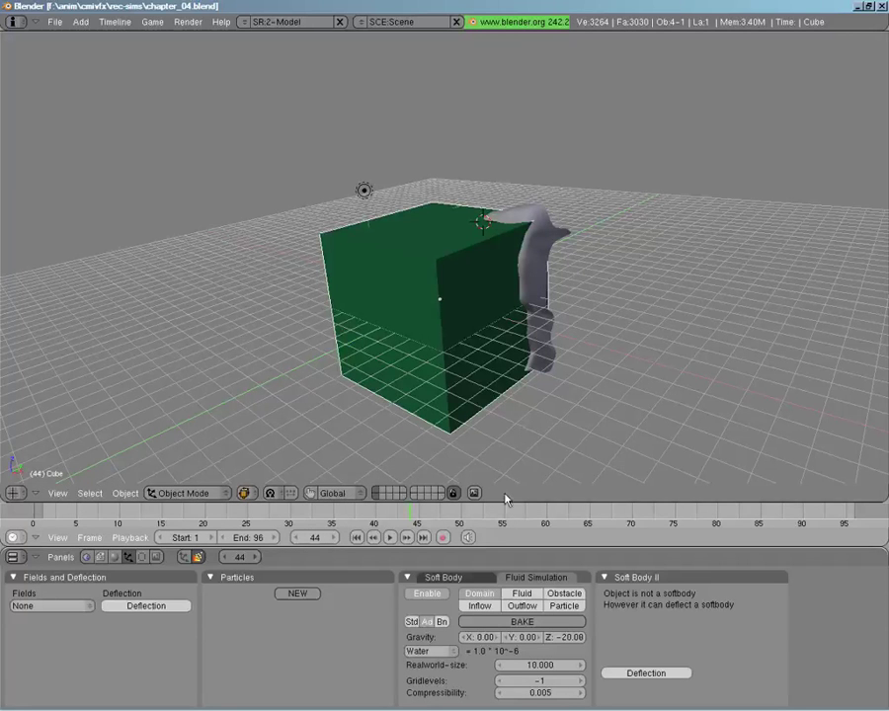
left_click(427, 621)
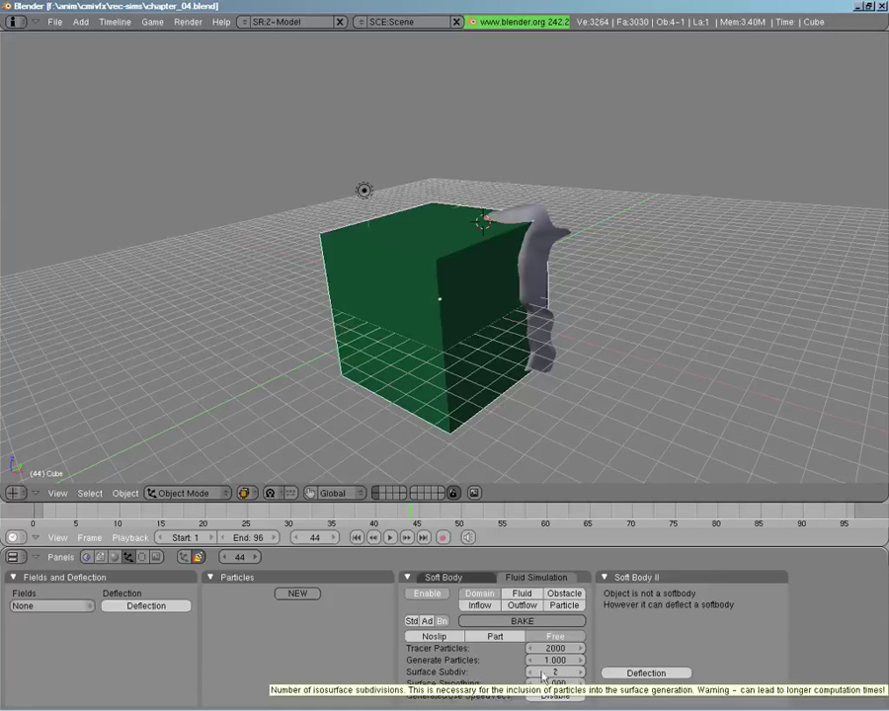
left_click(411, 621)
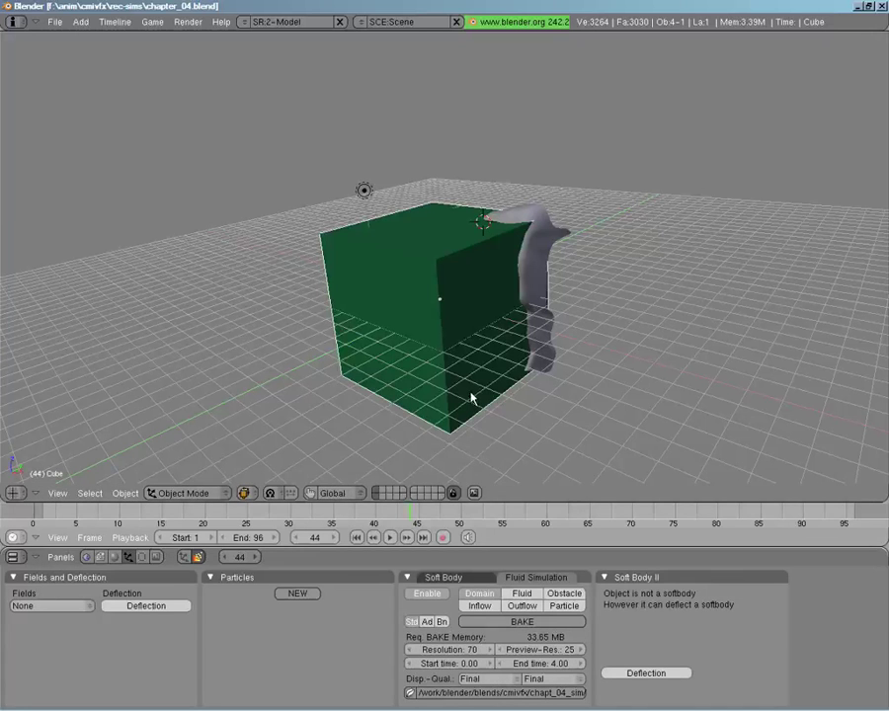
Set the fluid domain's bake directory to a new folder, f:\anim\cmivfx\rec-sims\chapter_04-sim\.
left_click(411, 694)
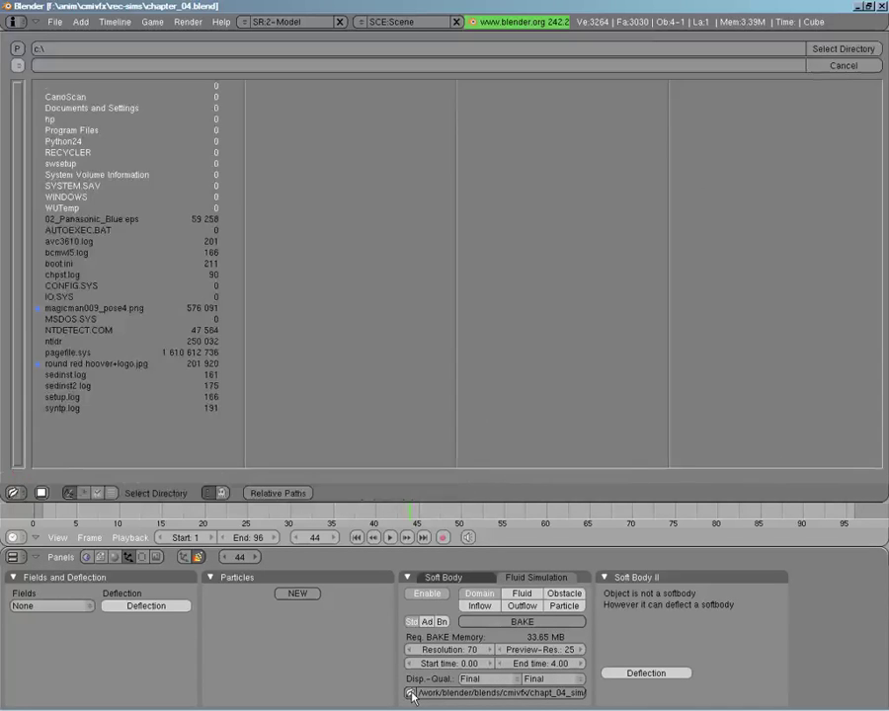
left_click(16, 65)
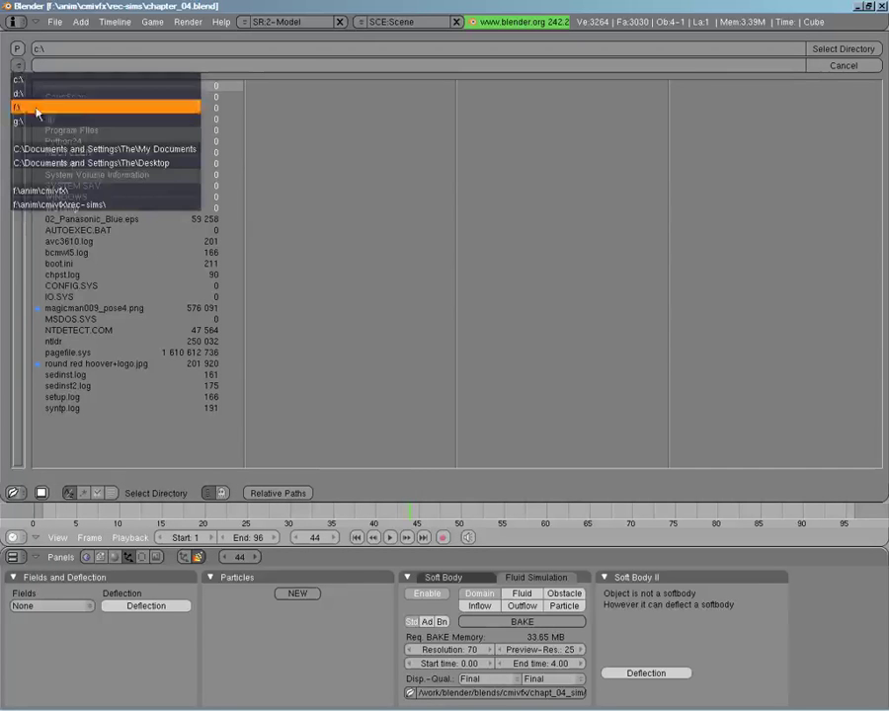
left_click(32, 143)
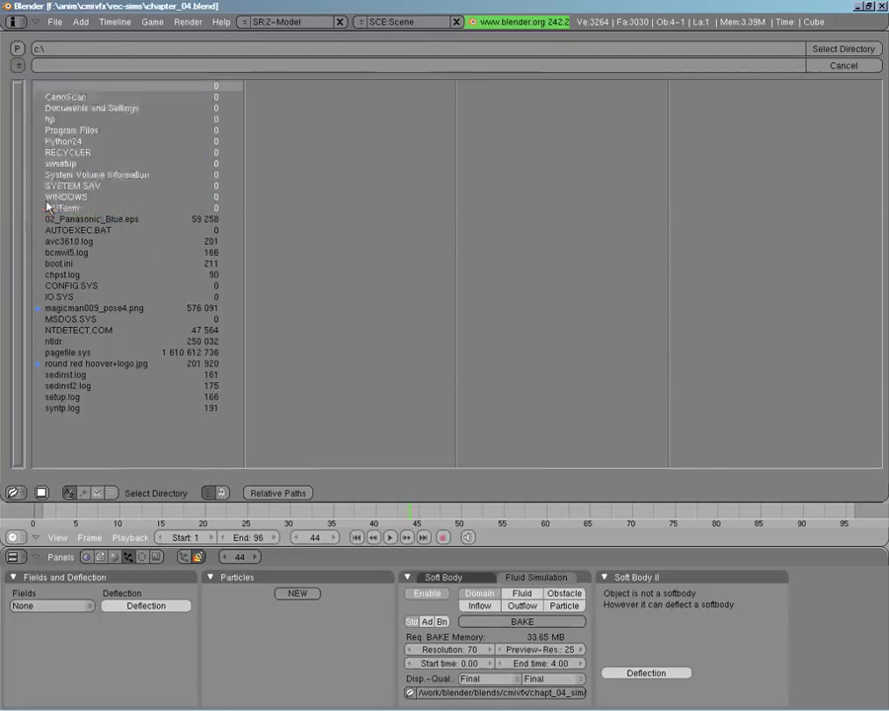
left_click(133, 53)
left_click(132, 55)
type("c")
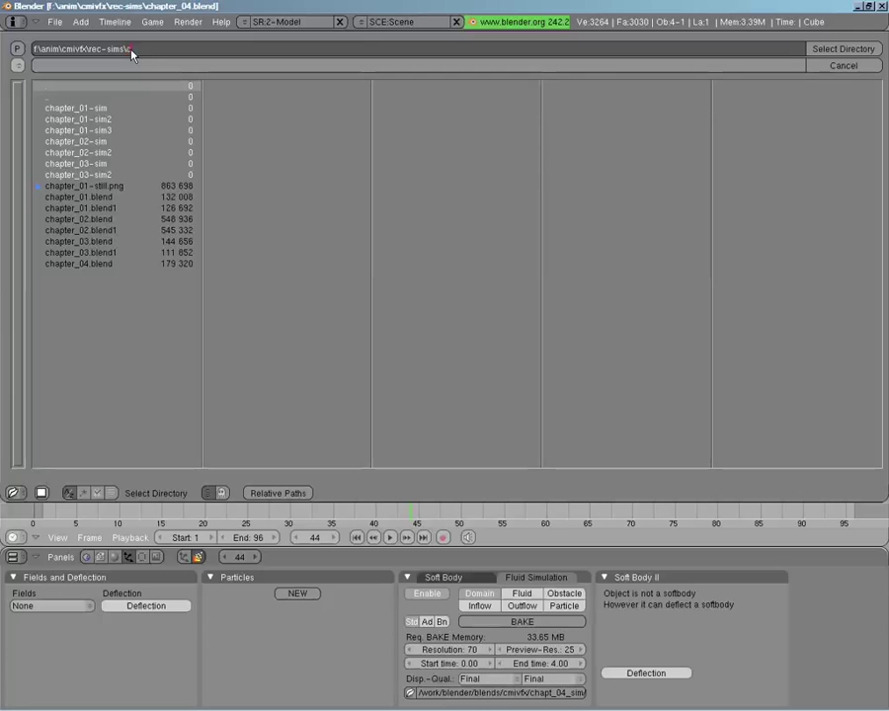
type("hapter_04-sim")
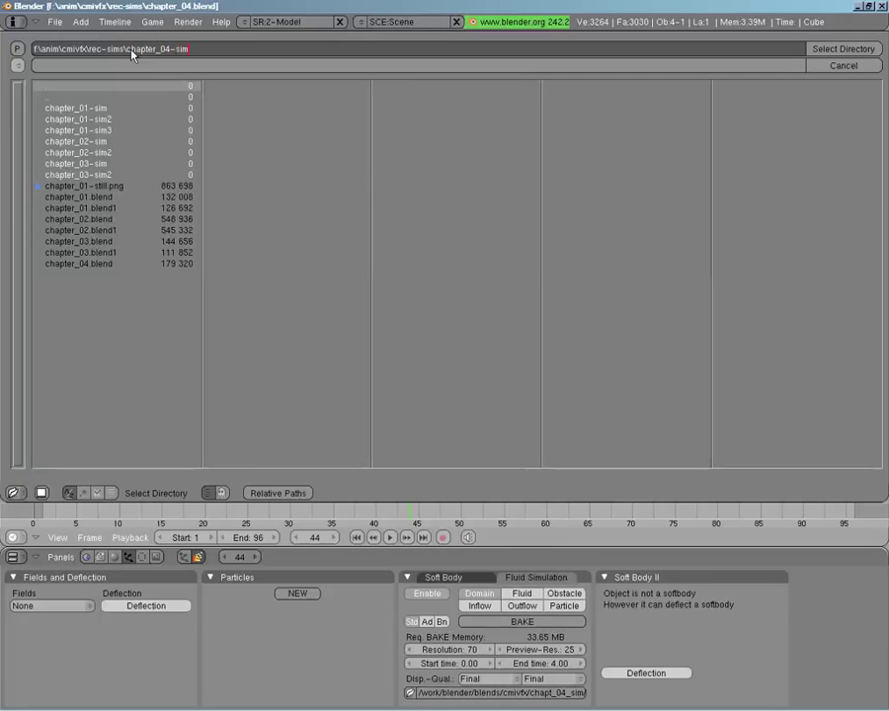
key("Return")
left_click(132, 52)
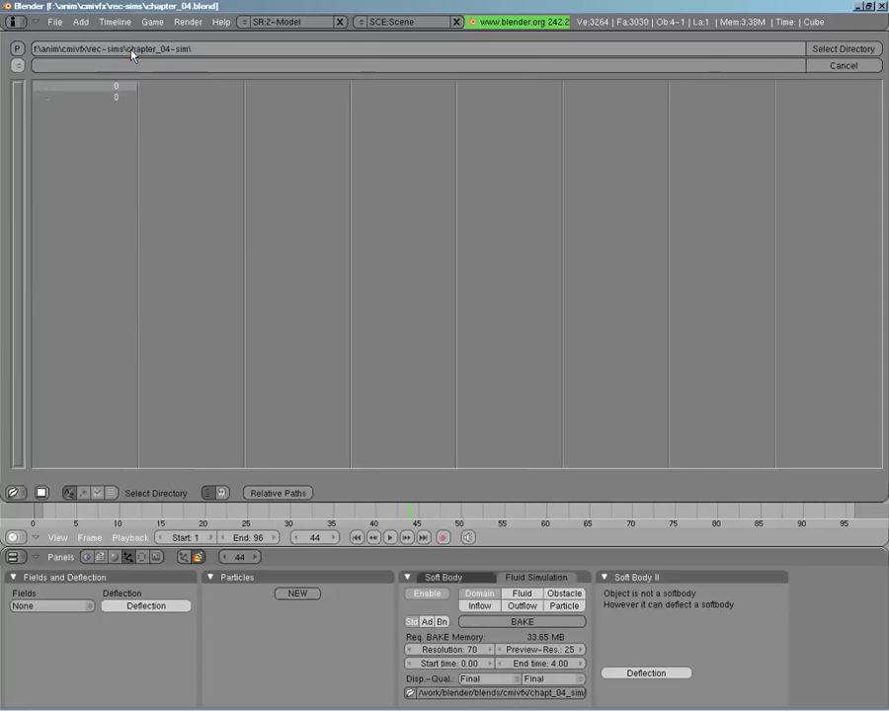
left_click(841, 49)
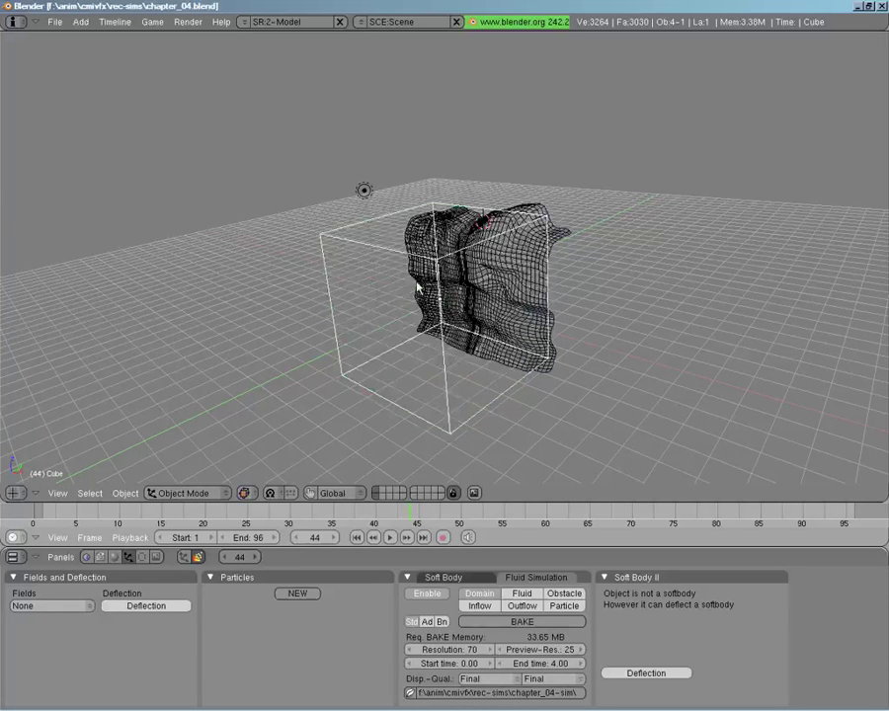
Select the rocky waterfall plane and enable its fluid simulation as an obstacle with Init Shell.
middle_click_drag(454, 297, 491, 237)
right_click(491, 237)
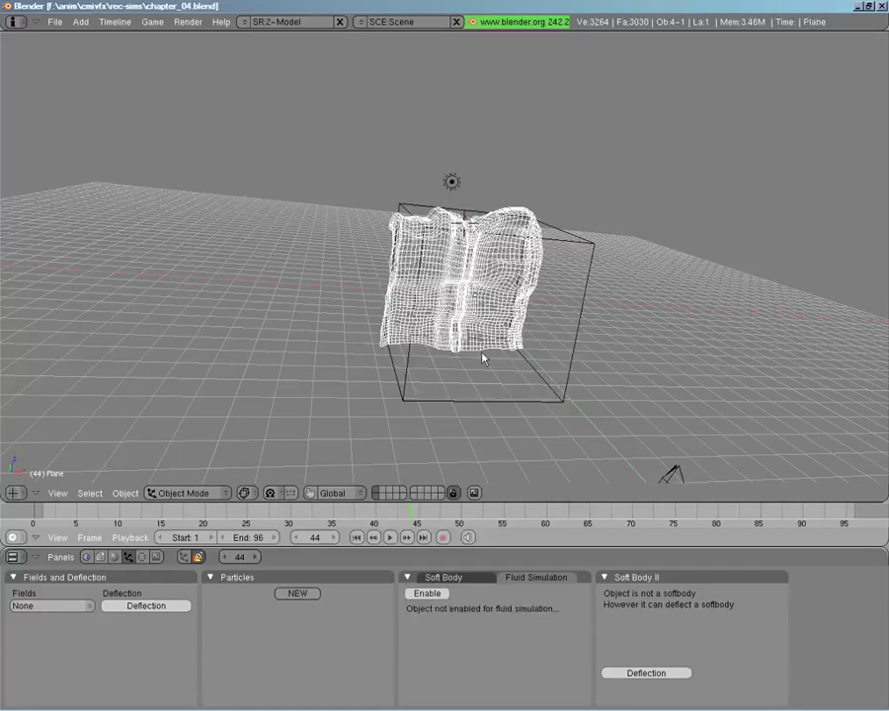
left_click(426, 595)
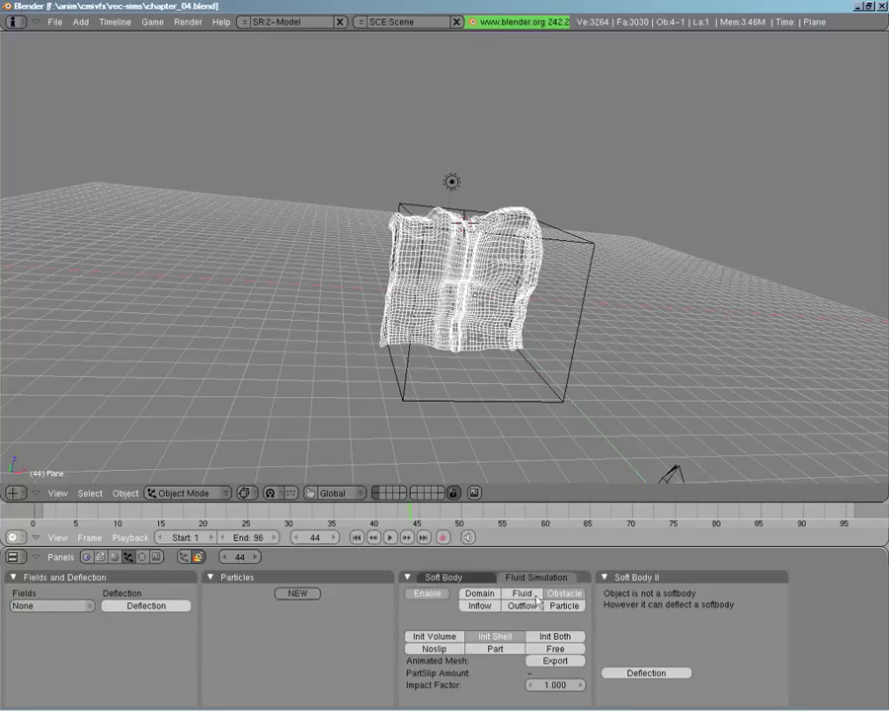
middle_click_drag(408, 346, 377, 392)
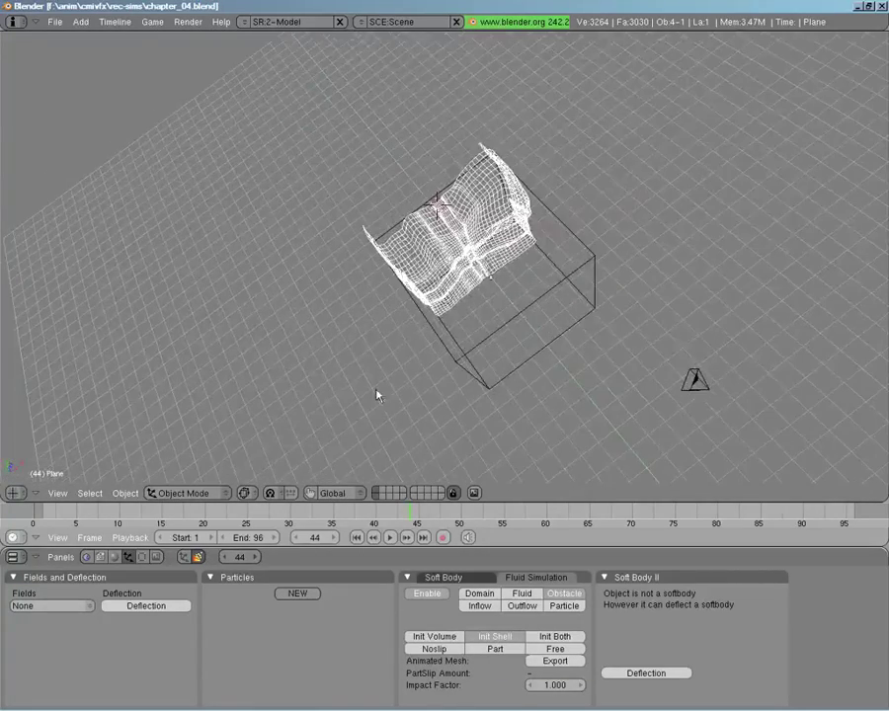
Add the second layer to the wireframe view, select the domain cube, and isolate the layer holding the two flat boxes.
left_click(384, 494, "shift")
middle_click_drag(485, 371, 527, 362)
key("z")
right_click(453, 296)
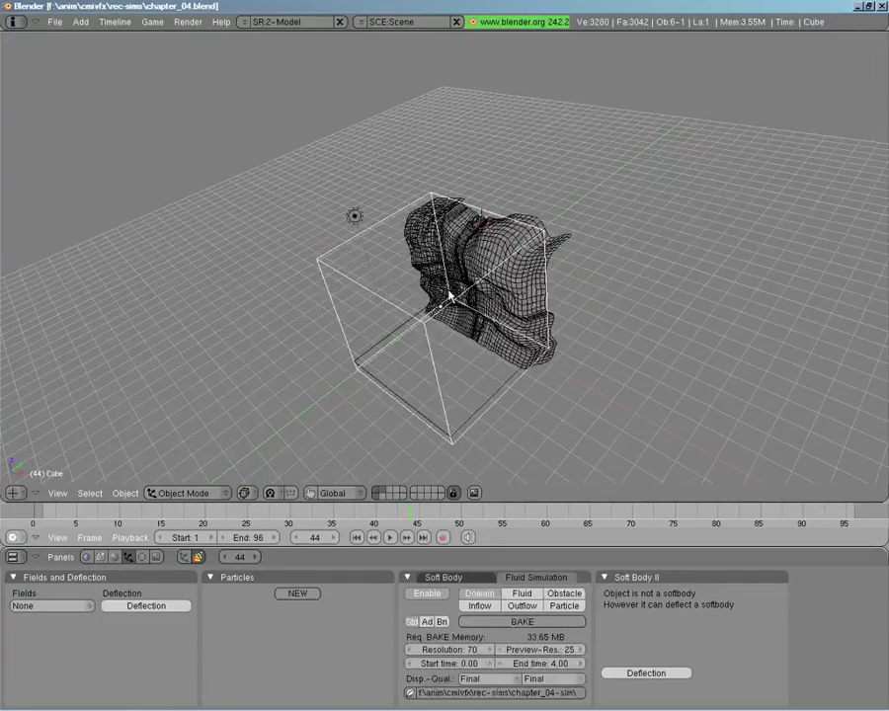
left_click(378, 499)
left_click(378, 496)
left_click(379, 496, "shift")
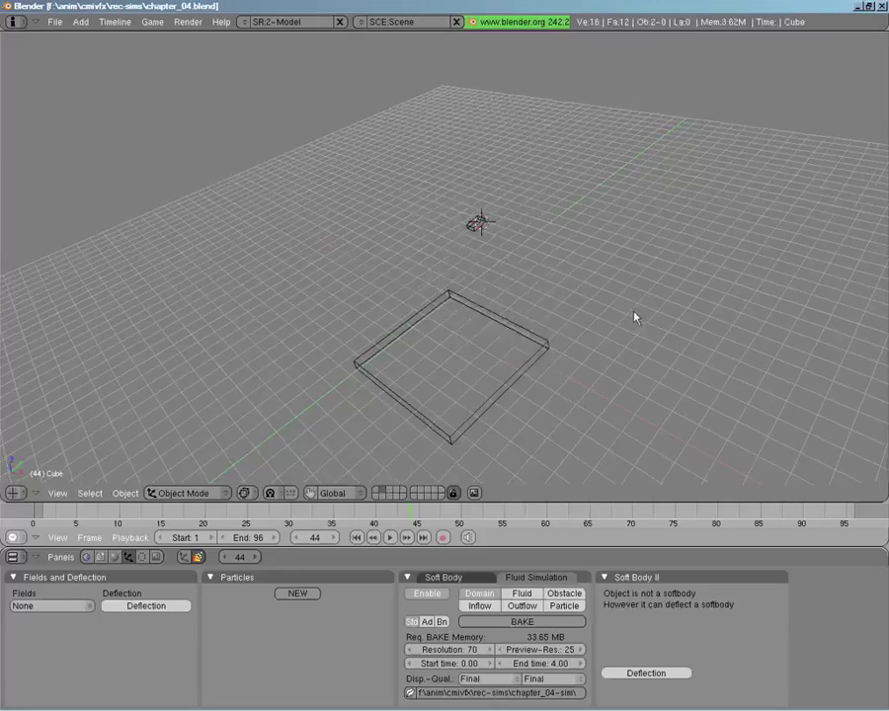
Select the small raised box and enable its fluid simulation as an inflow with velocity Y -3.00 and Z -1.00.
middle_click_drag(635, 313, 669, 116)
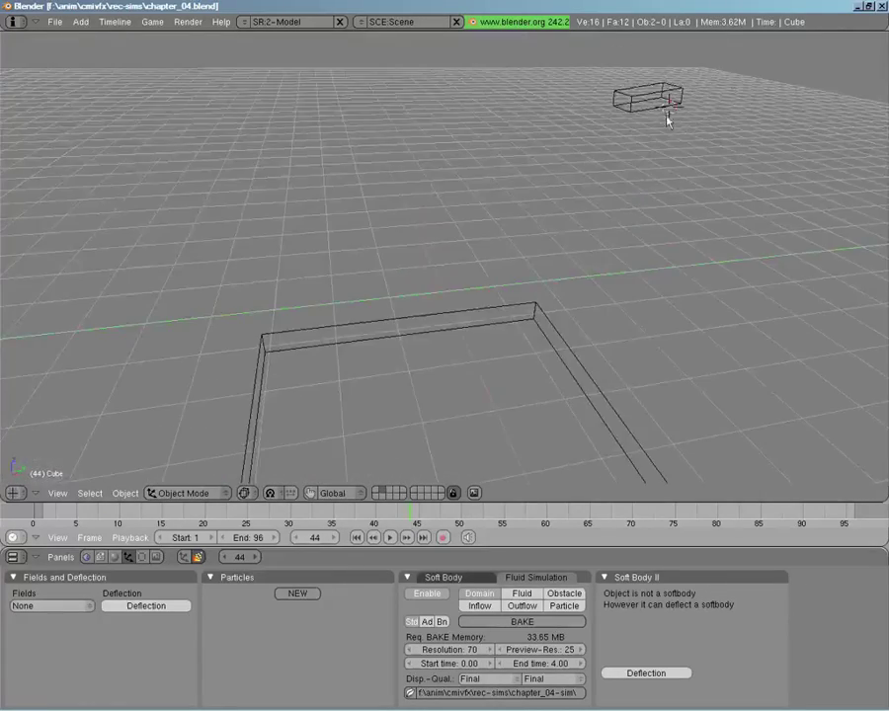
right_click(650, 92)
left_click(427, 593)
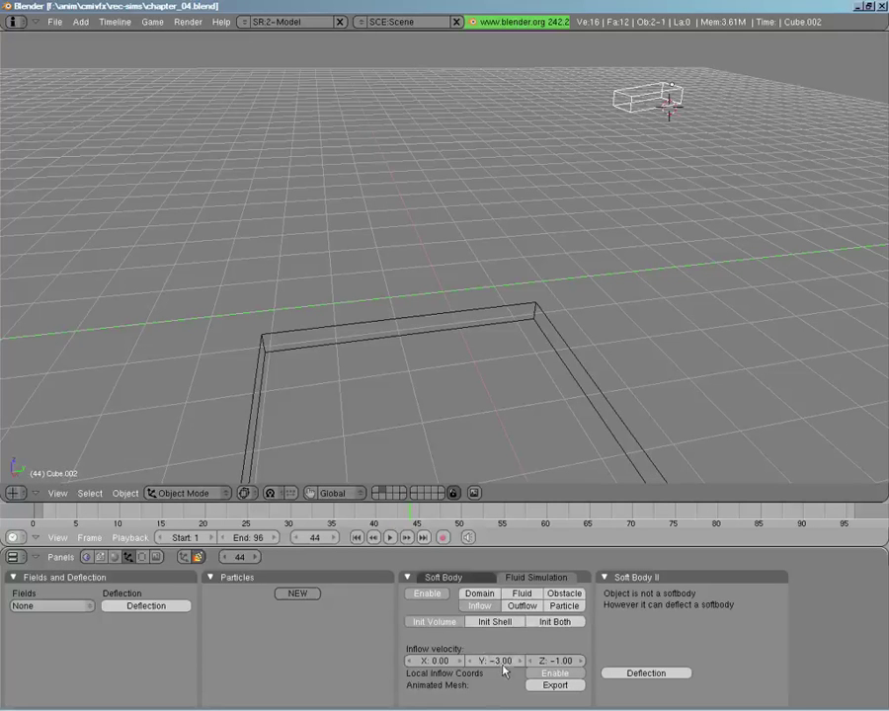
scroll(651, 353, "down", 3)
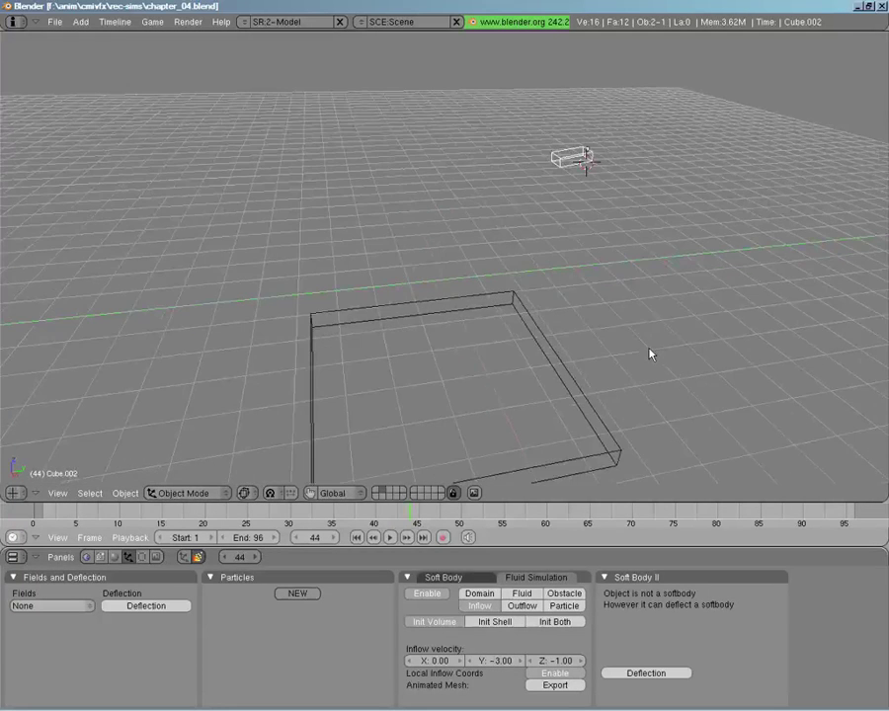
middle_click_drag(651, 353, 568, 269)
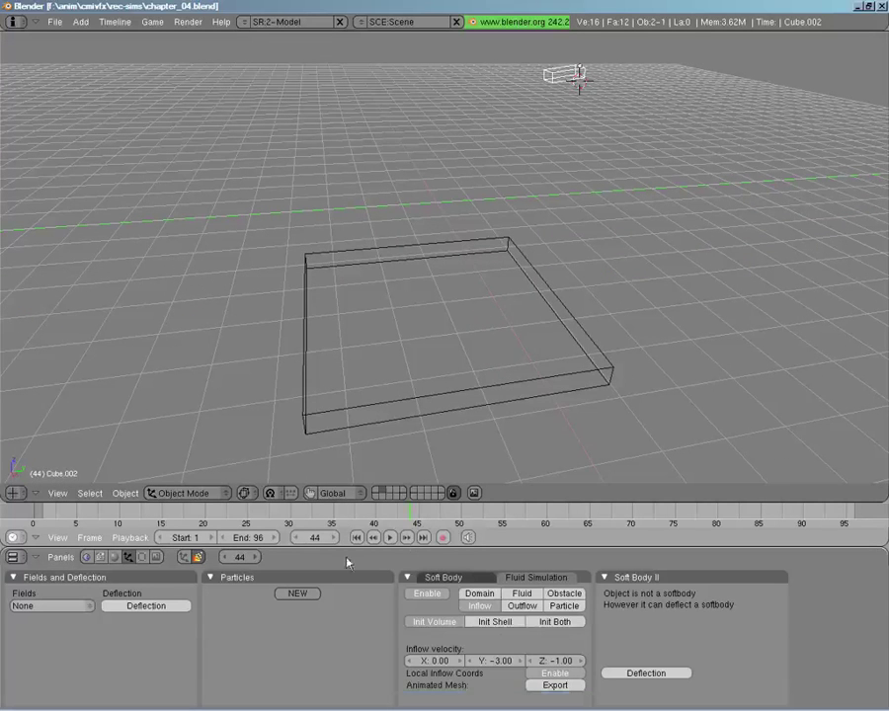
Display the inflow box's local axes to check them against its inflow velocity, and hide the axes again.
left_click(184, 559)
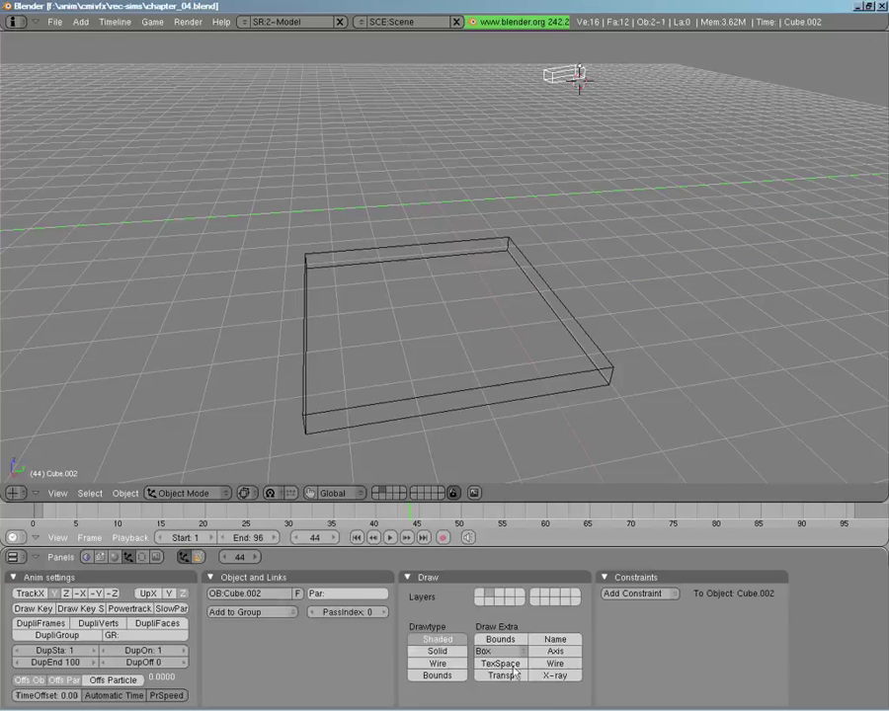
left_click(556, 651)
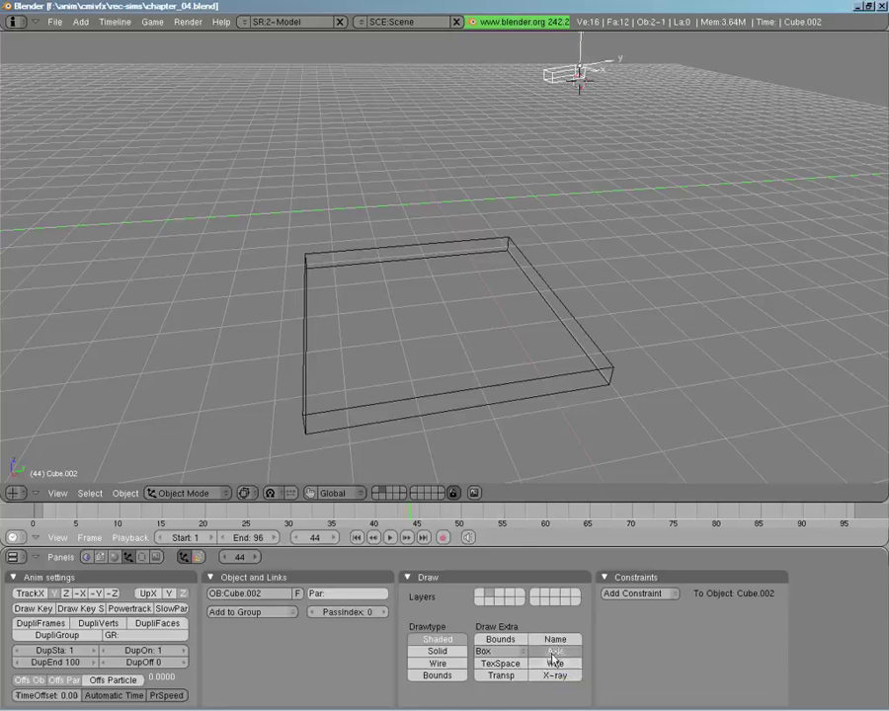
middle_click_drag(612, 391, 597, 132)
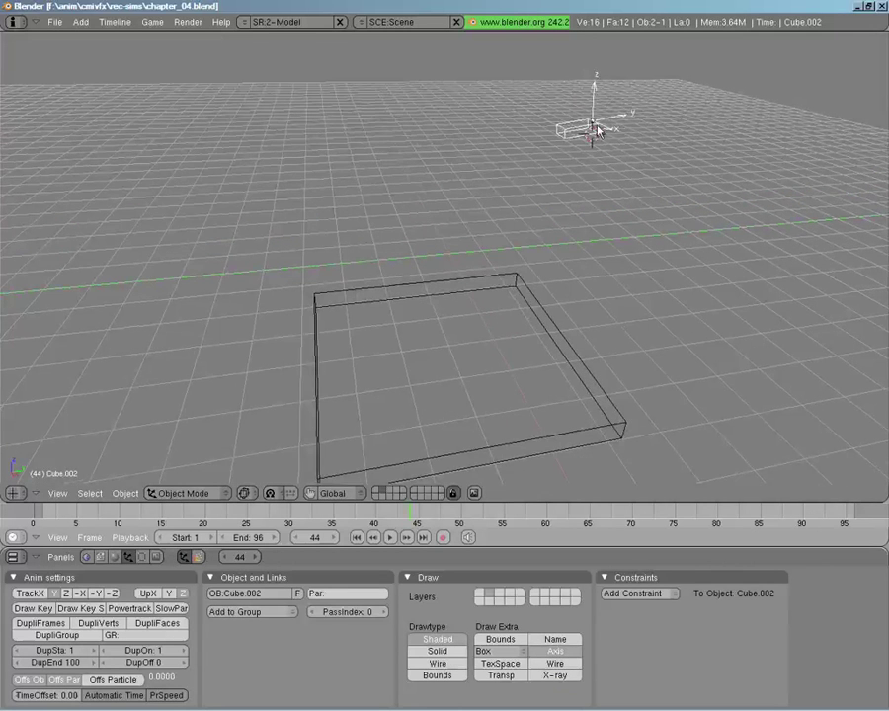
left_click(198, 557)
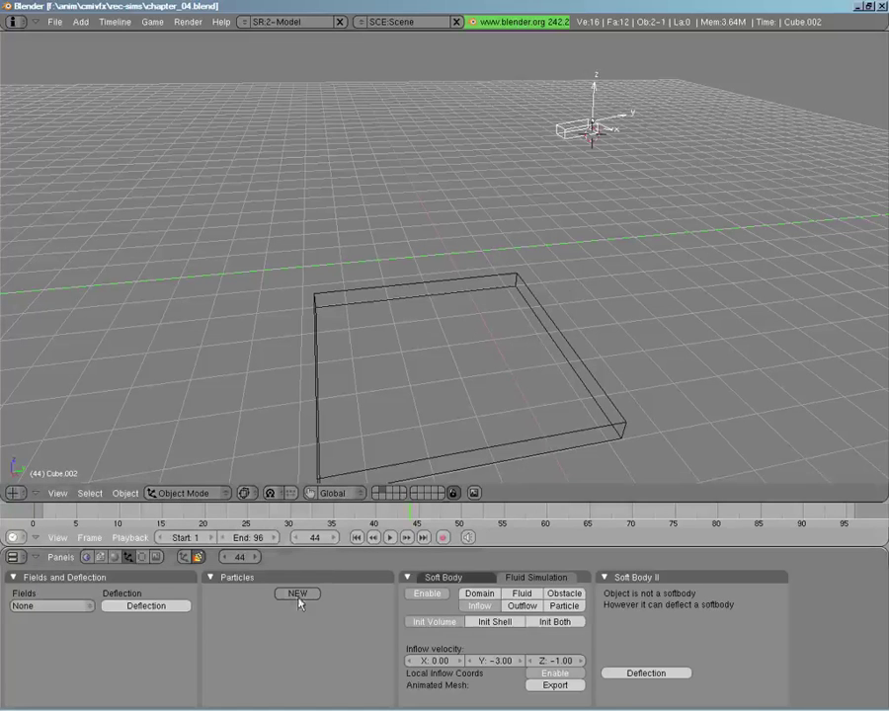
key("F7")
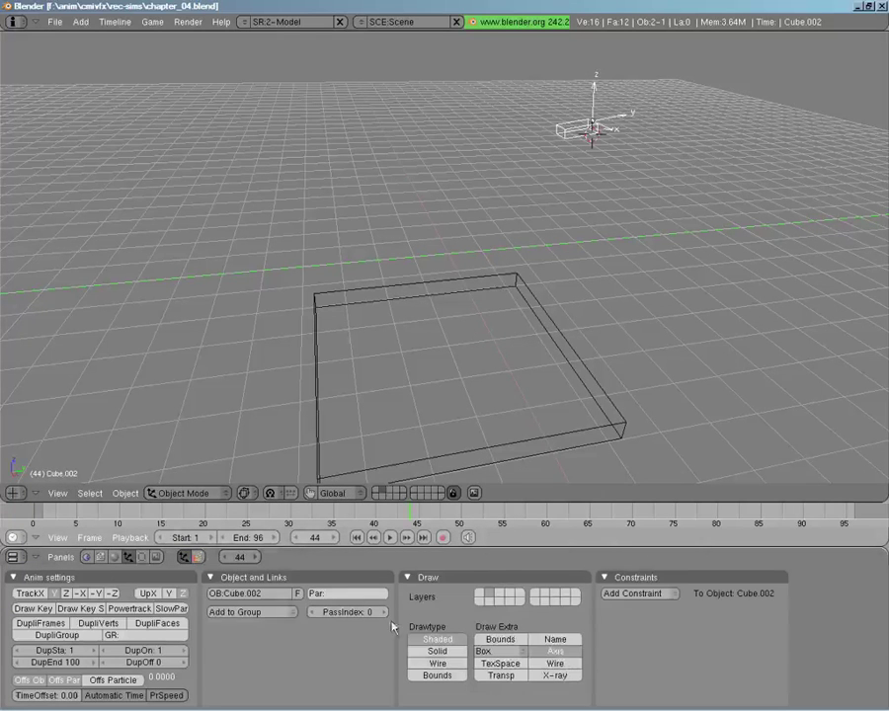
left_click(556, 651)
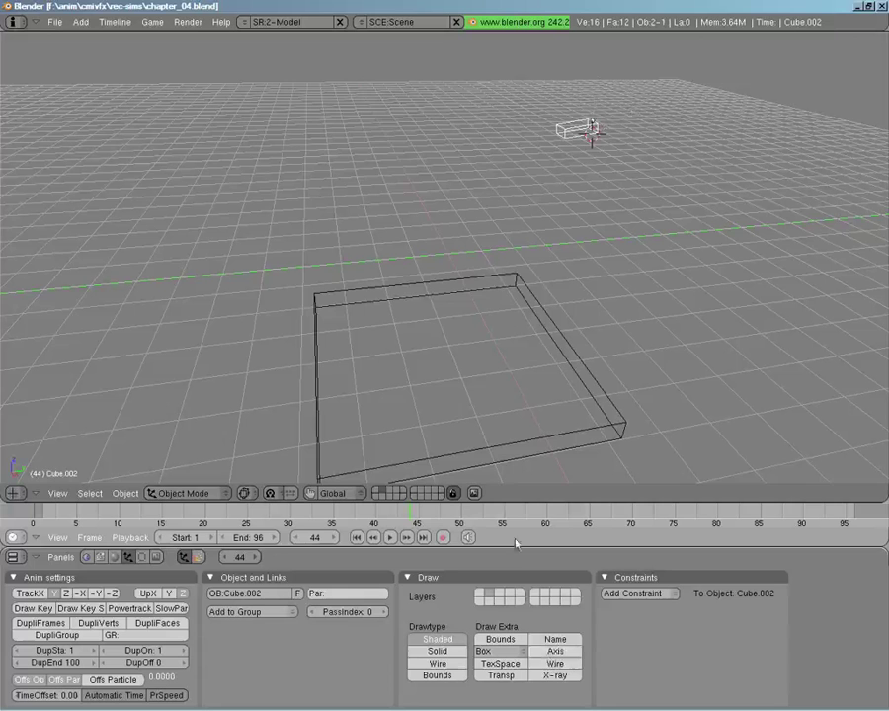
Select the large flat box on the ground and enable its fluid simulation as Fluid with Init Volume.
right_click(573, 371)
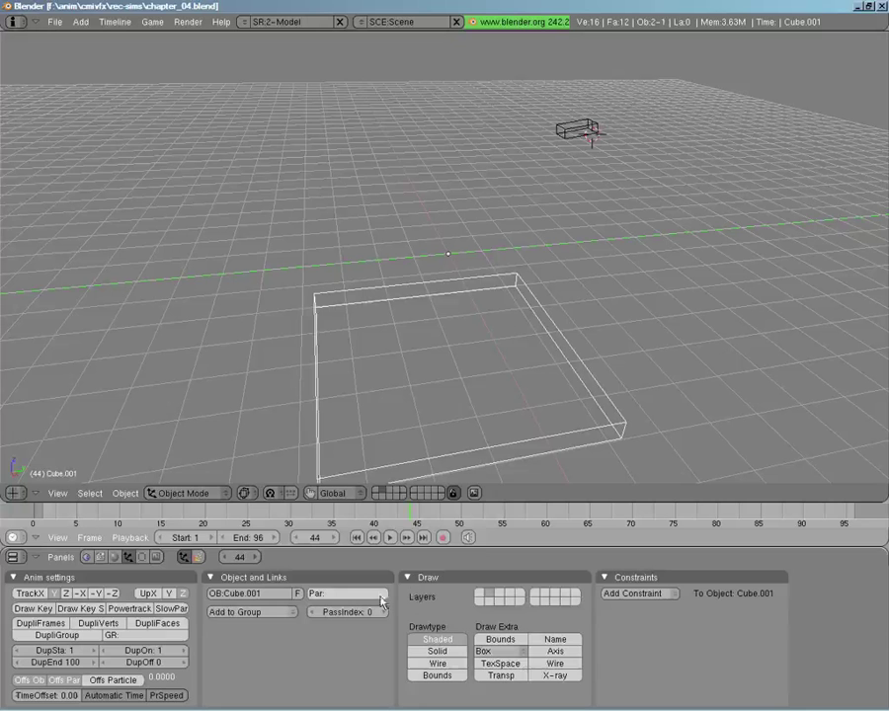
left_click(197, 558)
left_click(426, 593)
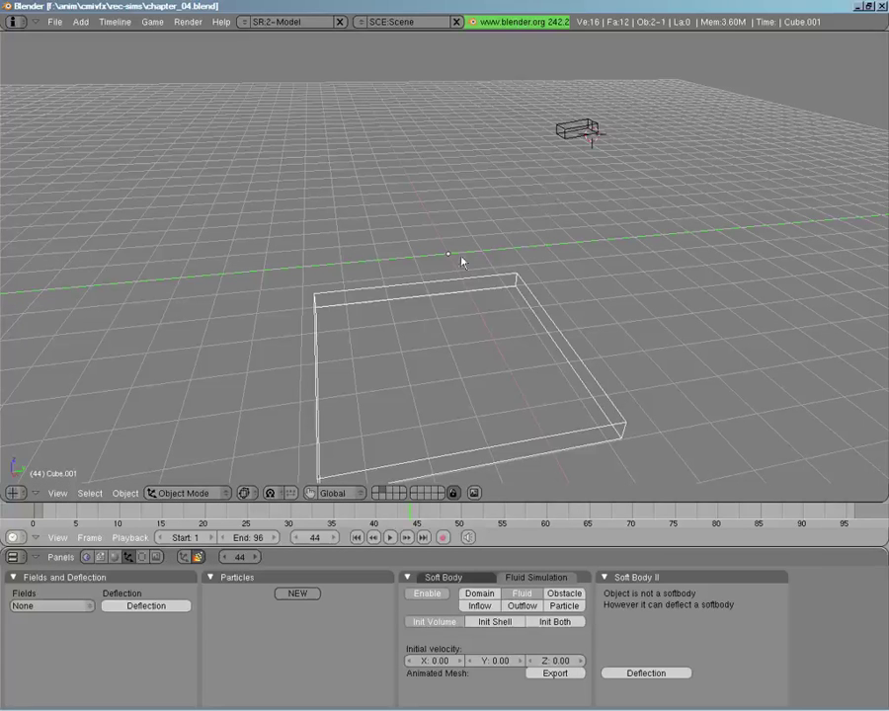
Show the layers with the waterfall plane and the domain again, check the inflow box's placement, and select the domain cube.
left_click(381, 490, "shift")
middle_click_drag(334, 342, 516, 314)
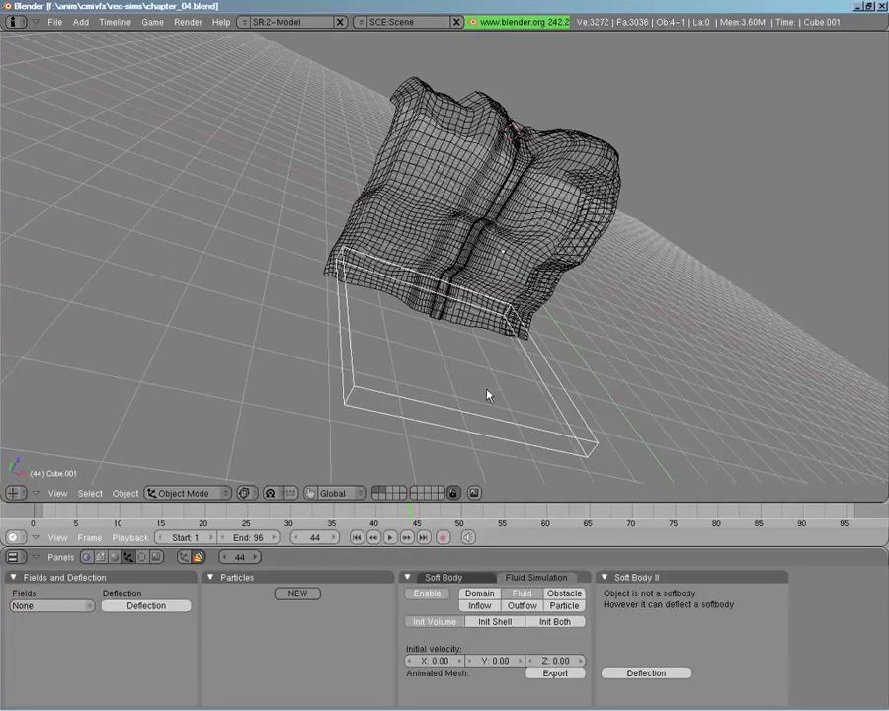
right_click(530, 254)
right_click(514, 133)
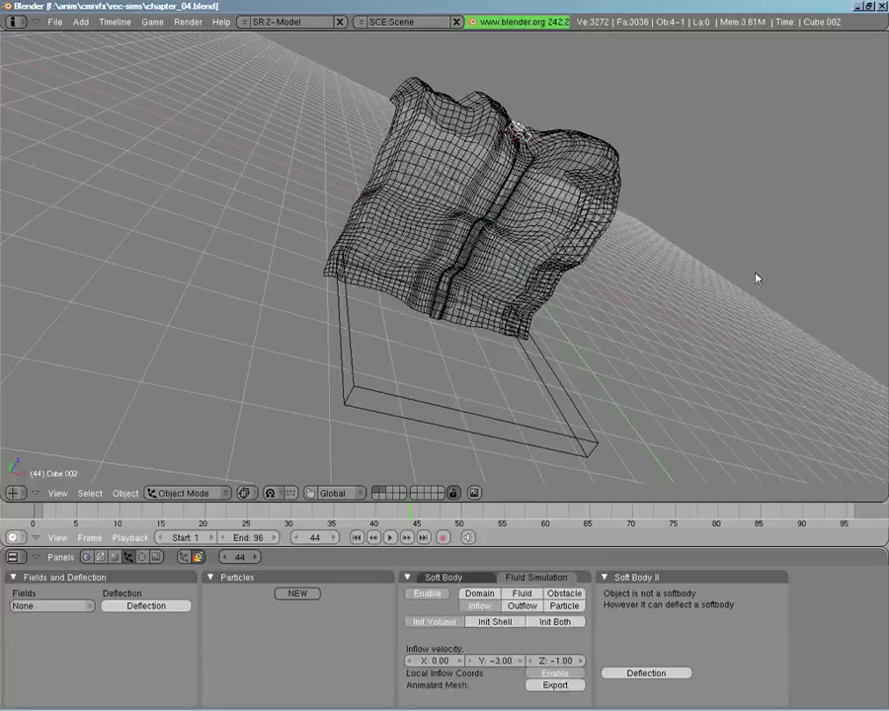
middle_click_drag(712, 279, 540, 296)
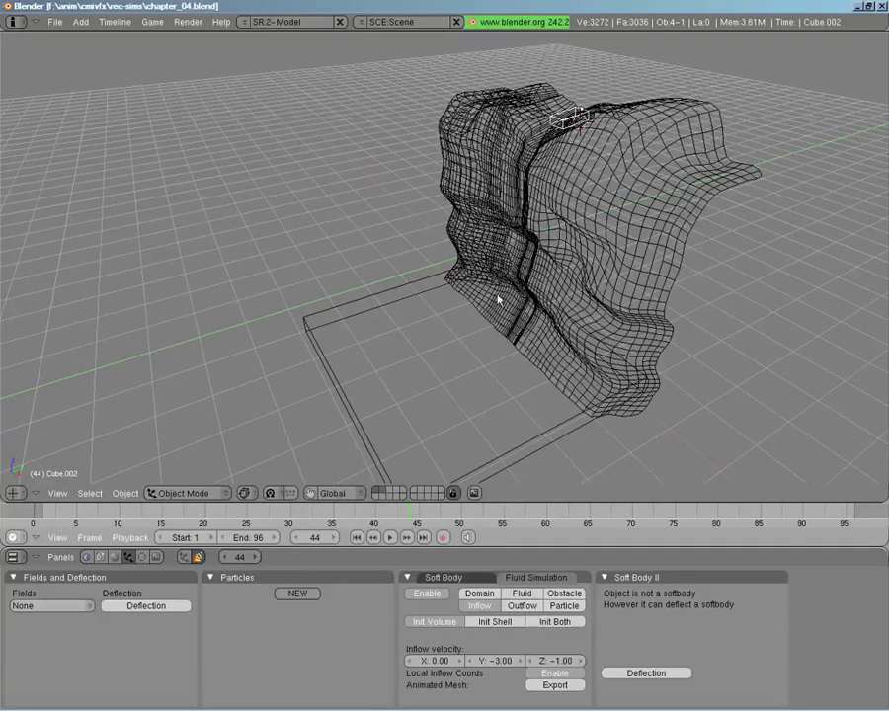
left_click(375, 496, "shift")
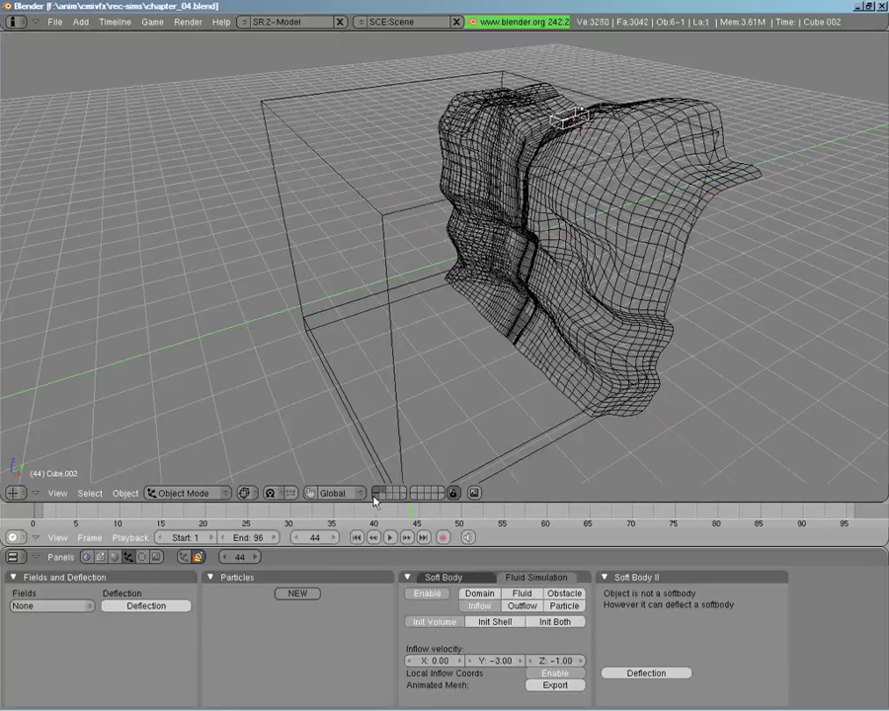
right_click(448, 207)
right_click(416, 213)
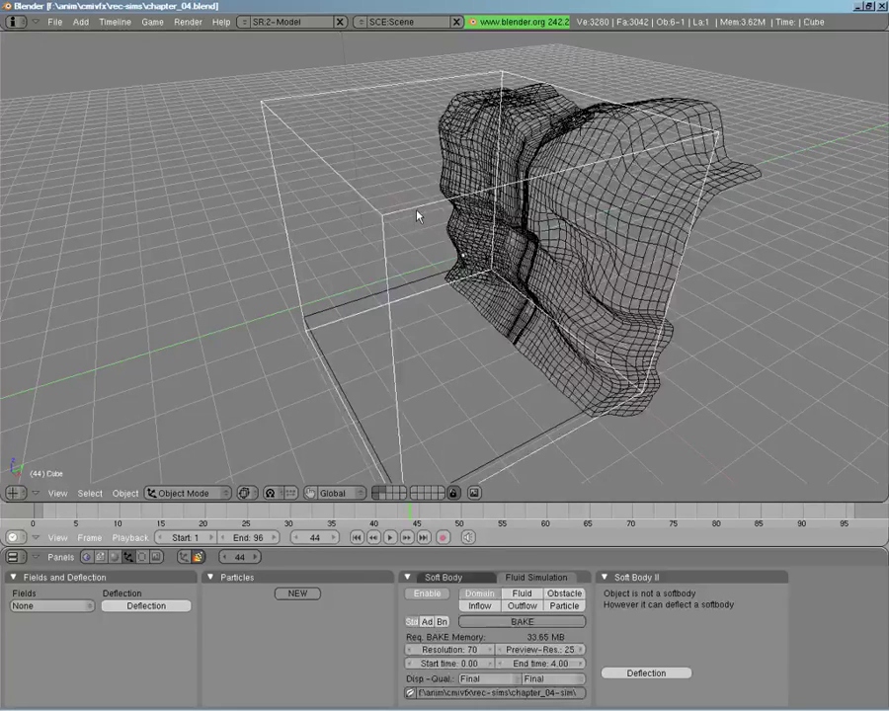
Switch the viewport to solid shading and bake the fluid simulation of the domain cube.
key("KP_0")
key("z")
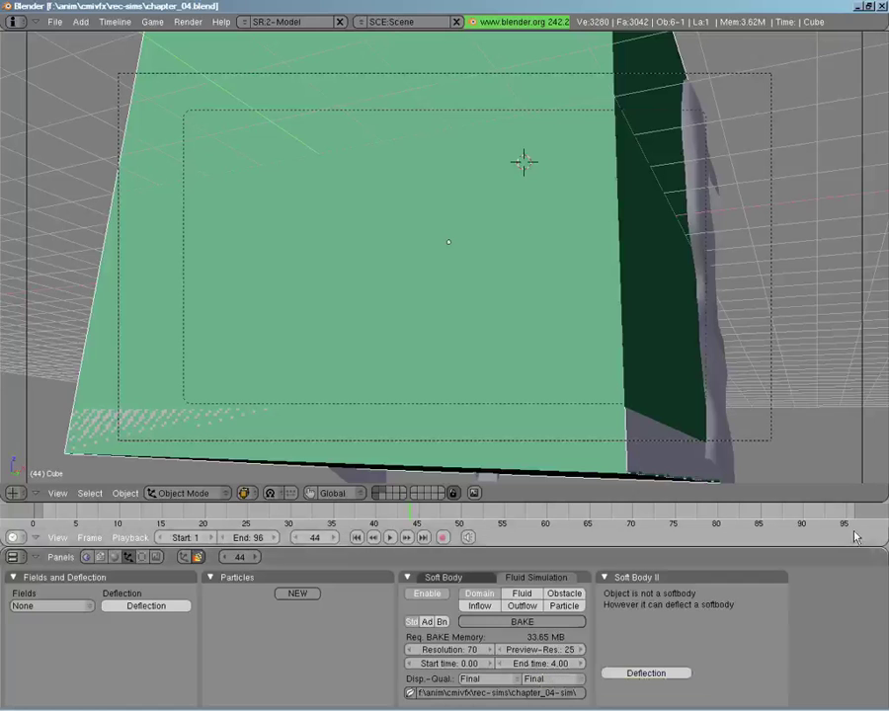
left_click(523, 623)
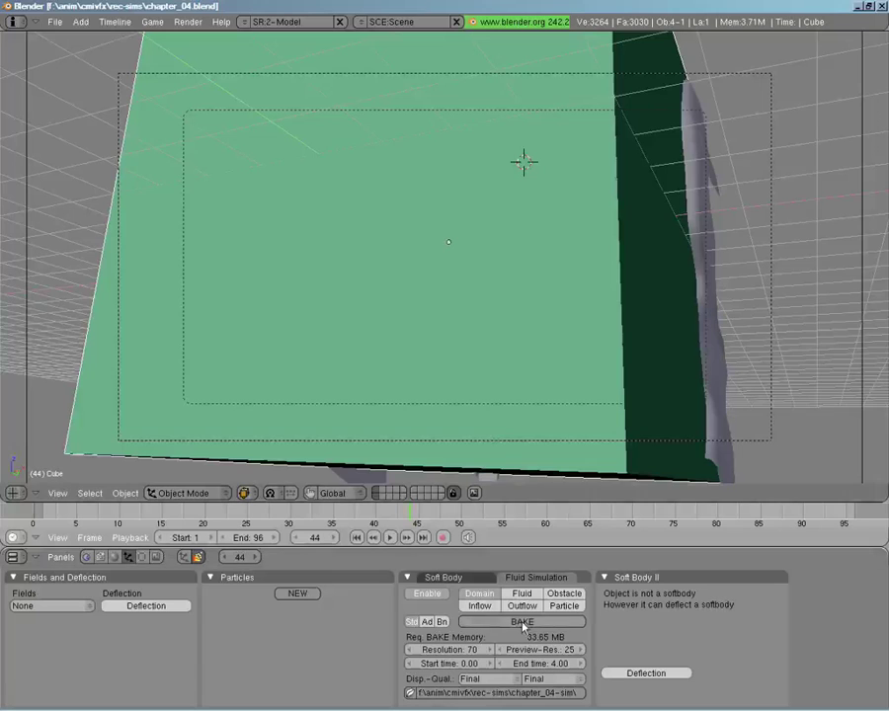
middle_click_drag(605, 464, 449, 234)
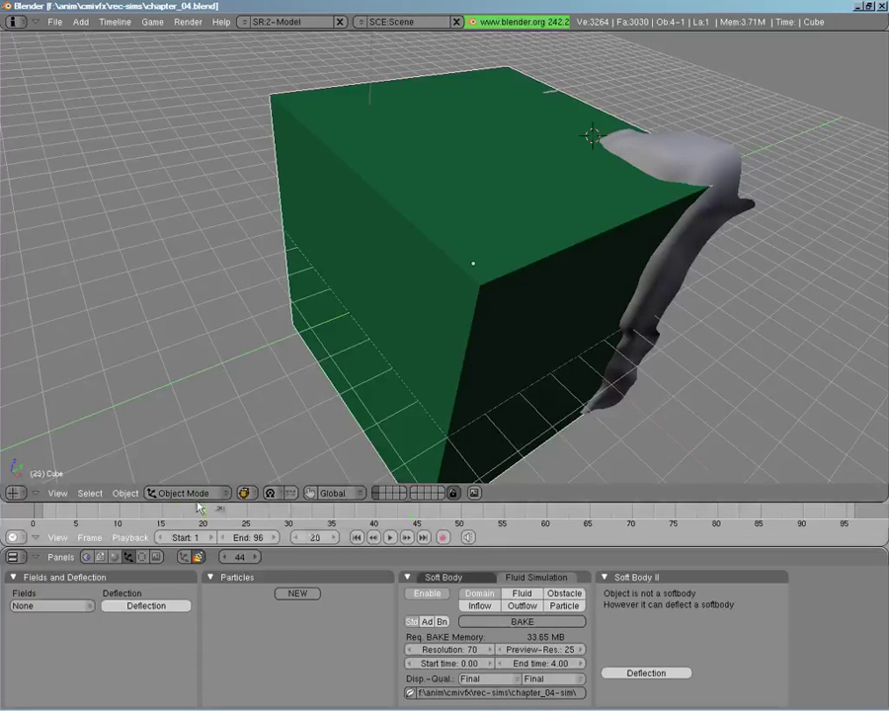
mouse_move(136, 509)
left_mouse_down()
mouse_move(40, 510)
mouse_move(127, 512)
left_mouse_up()
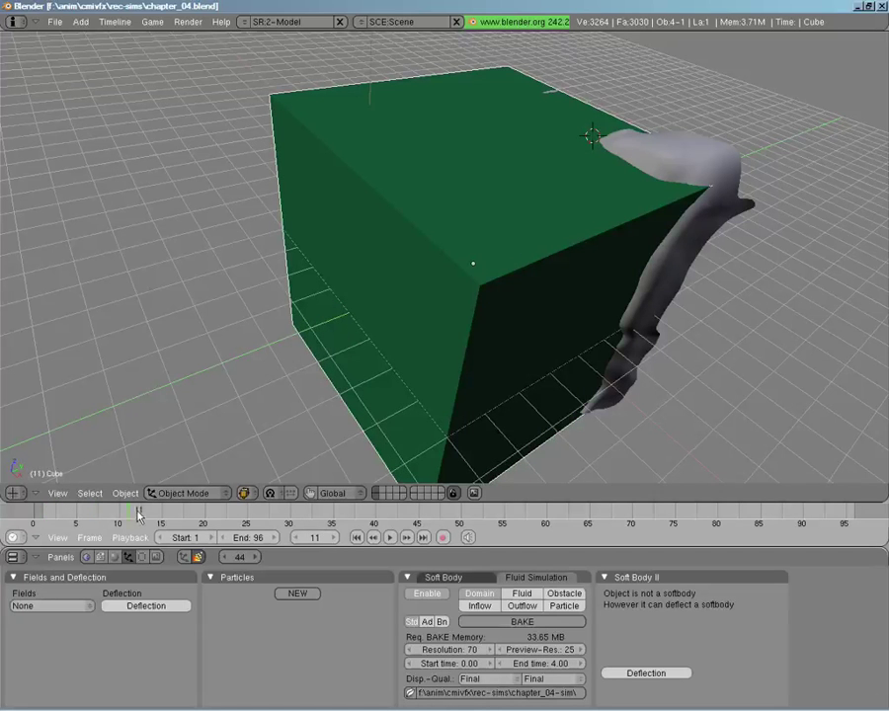
left_click(531, 622)
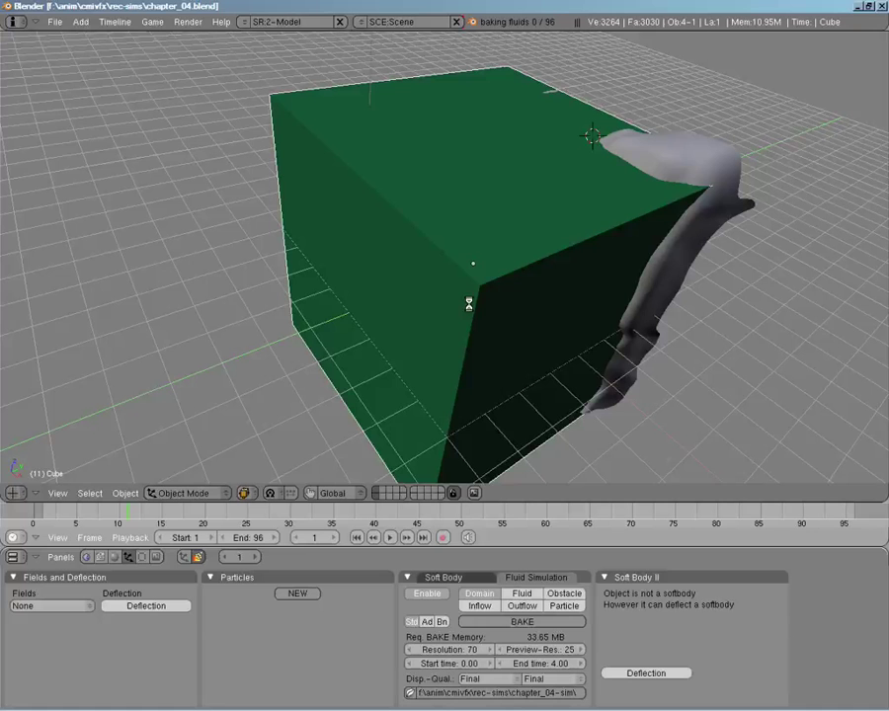
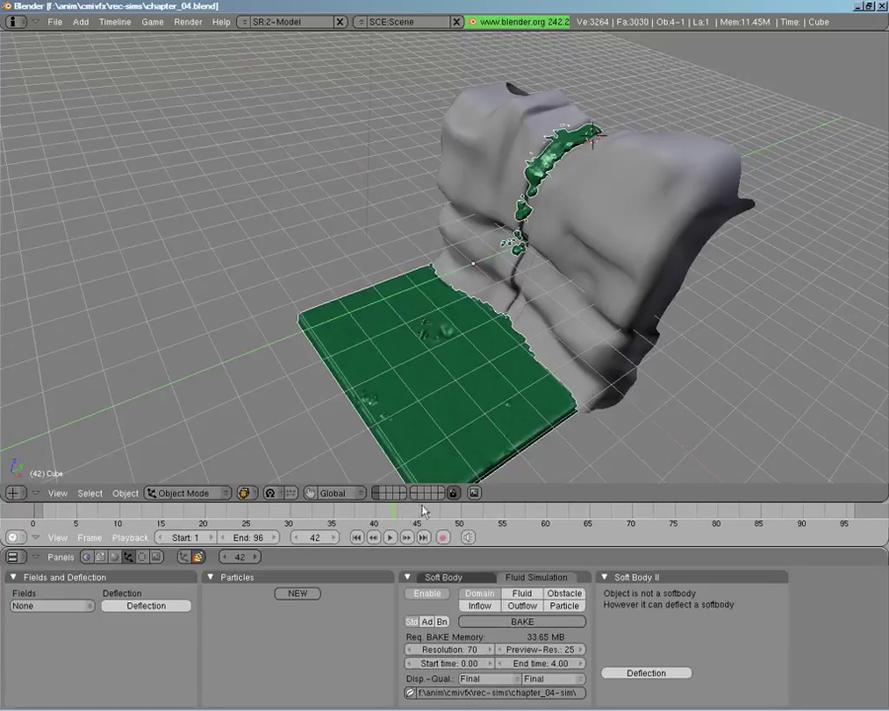
Scrub through the baked frames up to frame 47 and examine the water flowing down the rock from several angles.
left_click_drag(421, 510, 442, 511)
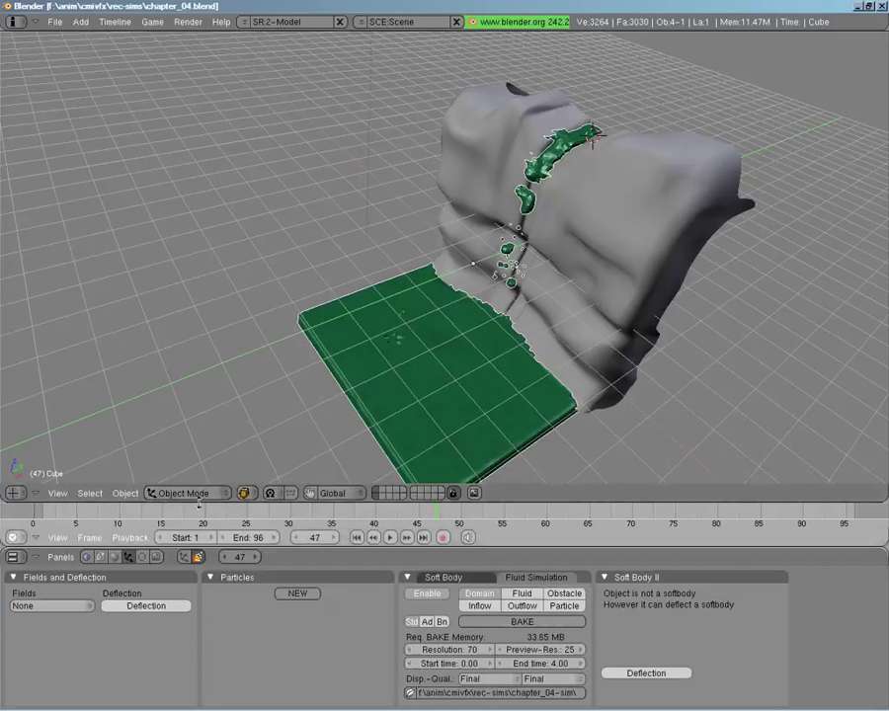
left_click(145, 510)
left_click_drag(215, 510, 283, 497)
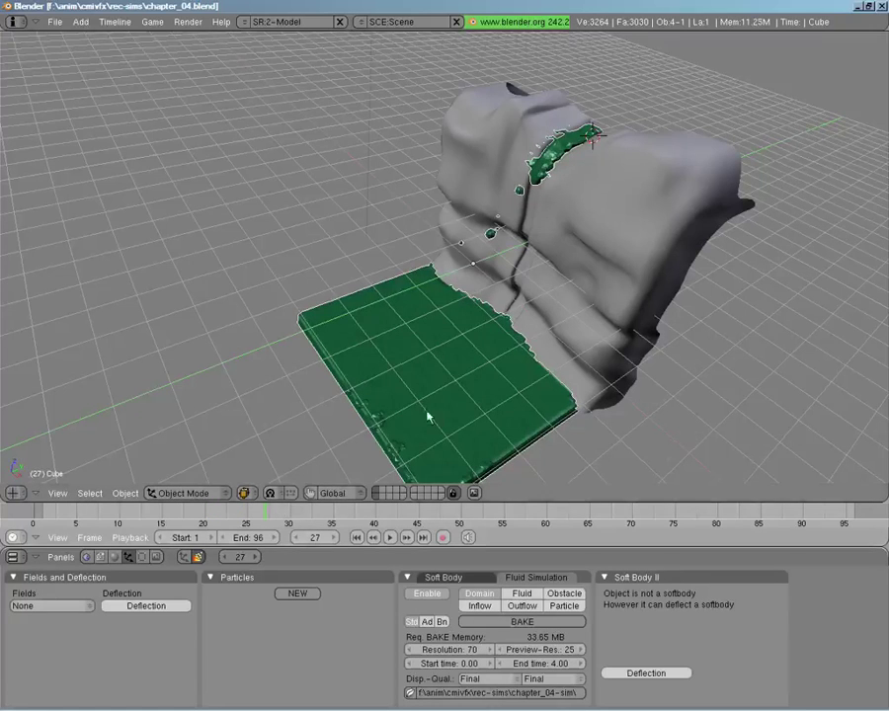
middle_click_drag(383, 421, 534, 466)
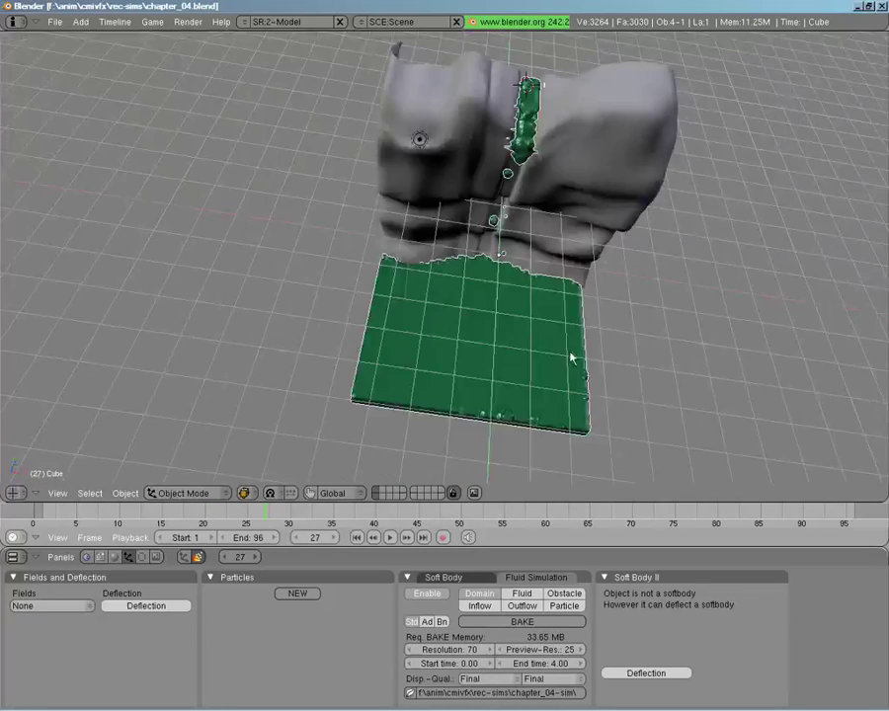
middle_click_drag(573, 355, 442, 259)
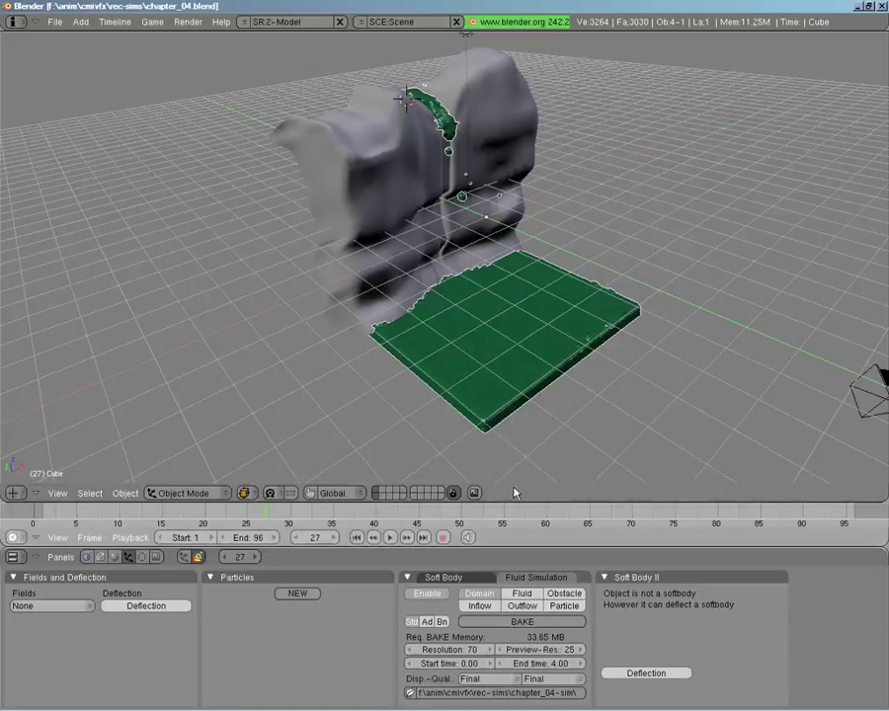
Set the fluid domain's resolution to 150 and bake the simulation again.
left_click(452, 652)
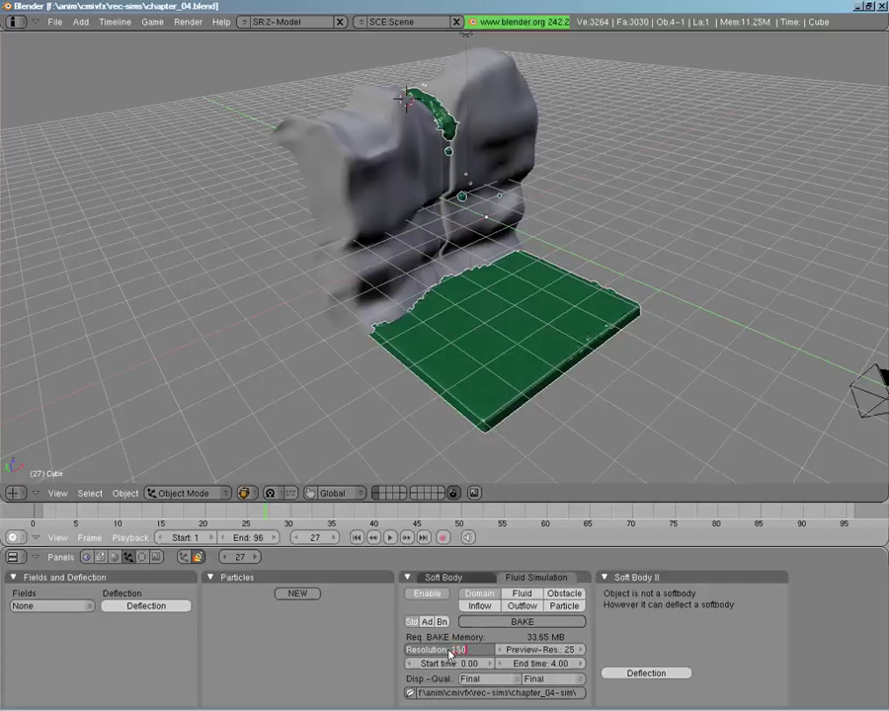
key("Return")
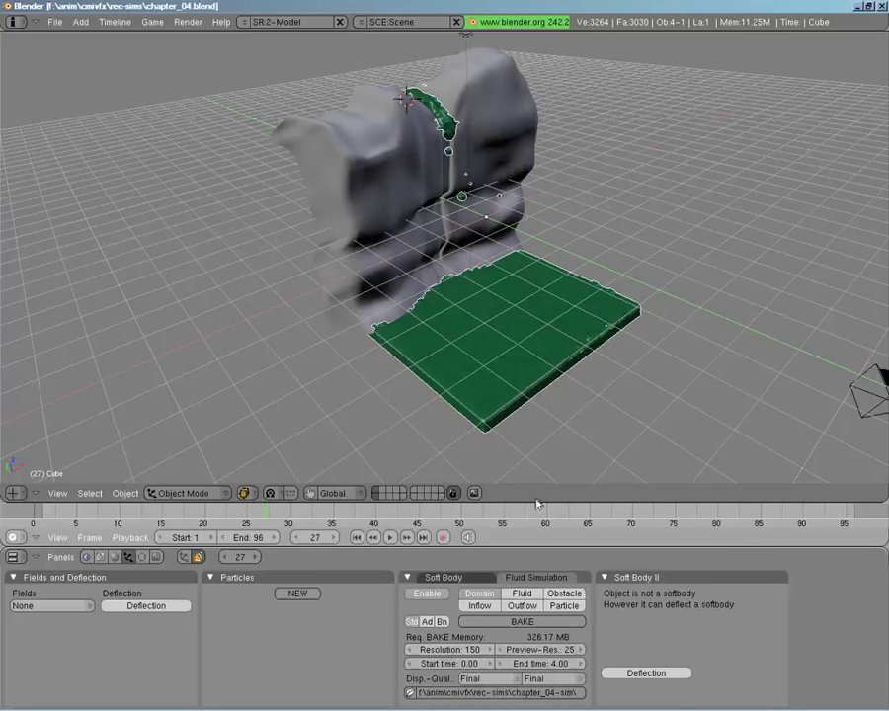
middle_click_drag(609, 476, 425, 293)
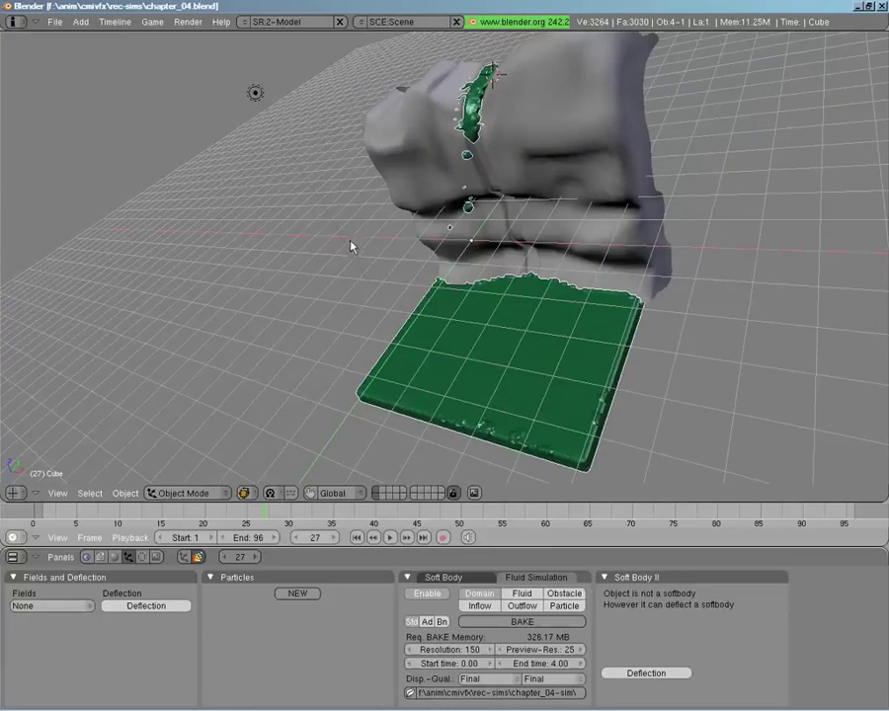
middle_click_drag(297, 301, 572, 372)
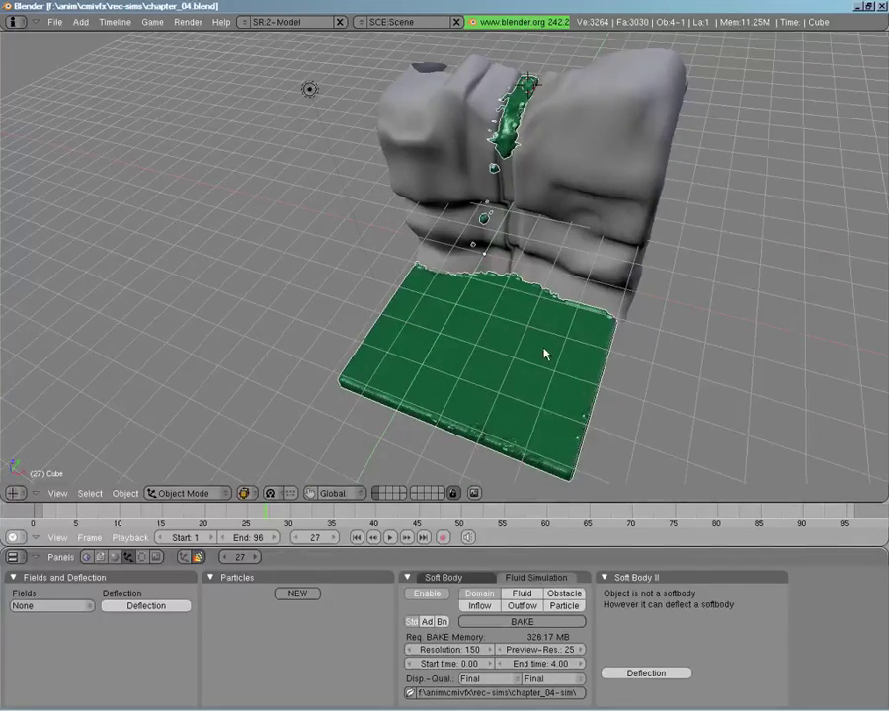
middle_click_drag(500, 376, 364, 218)
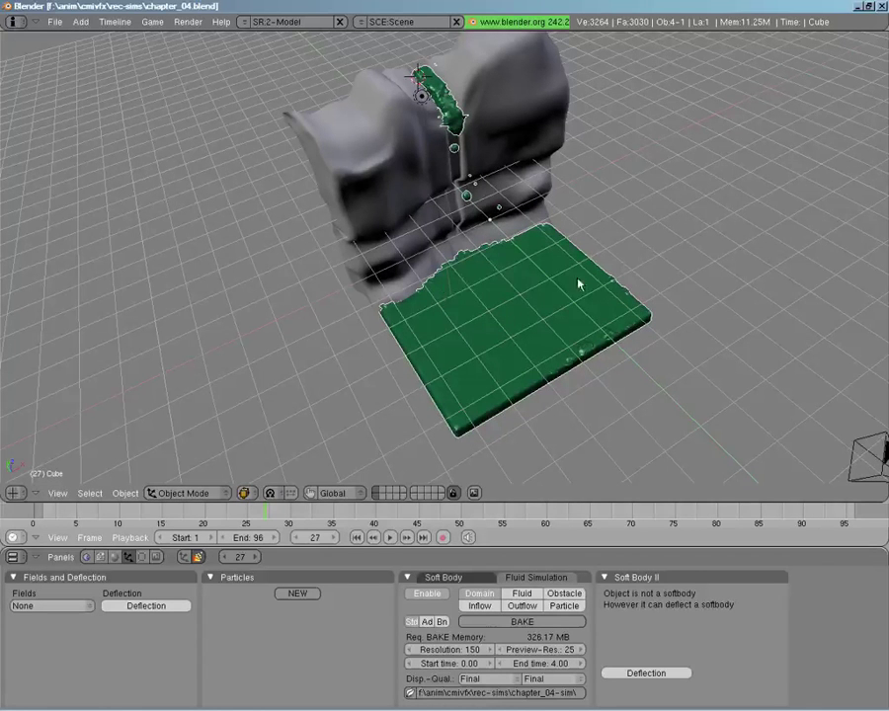
middle_click_drag(580, 284, 321, 218)
left_click(525, 622)
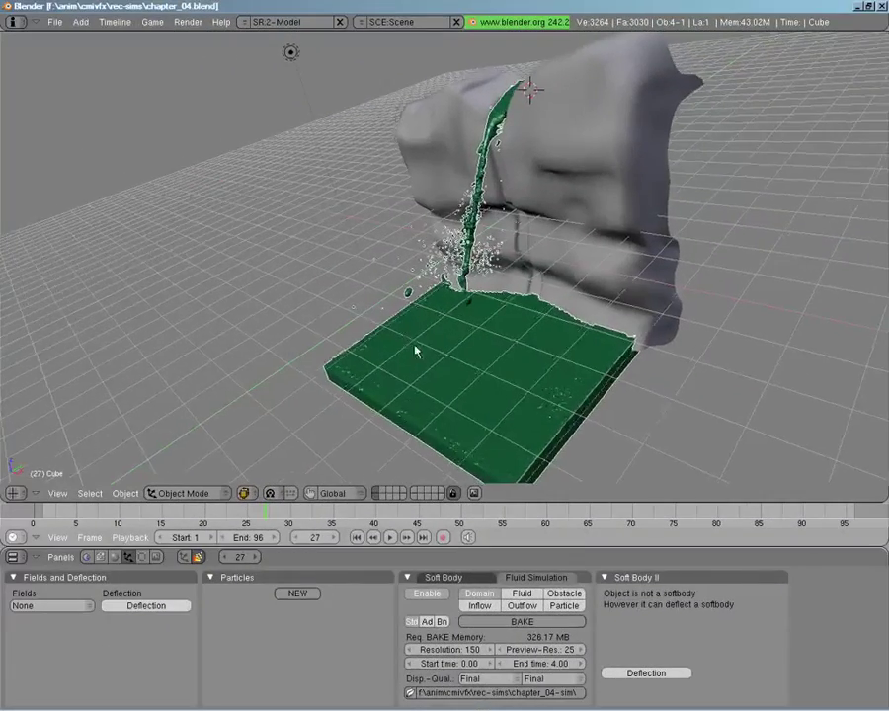
Play the higher-resolution simulation to frame 39 and examine the falling stream and its splash in the pool.
middle_click_drag(416, 351, 484, 297)
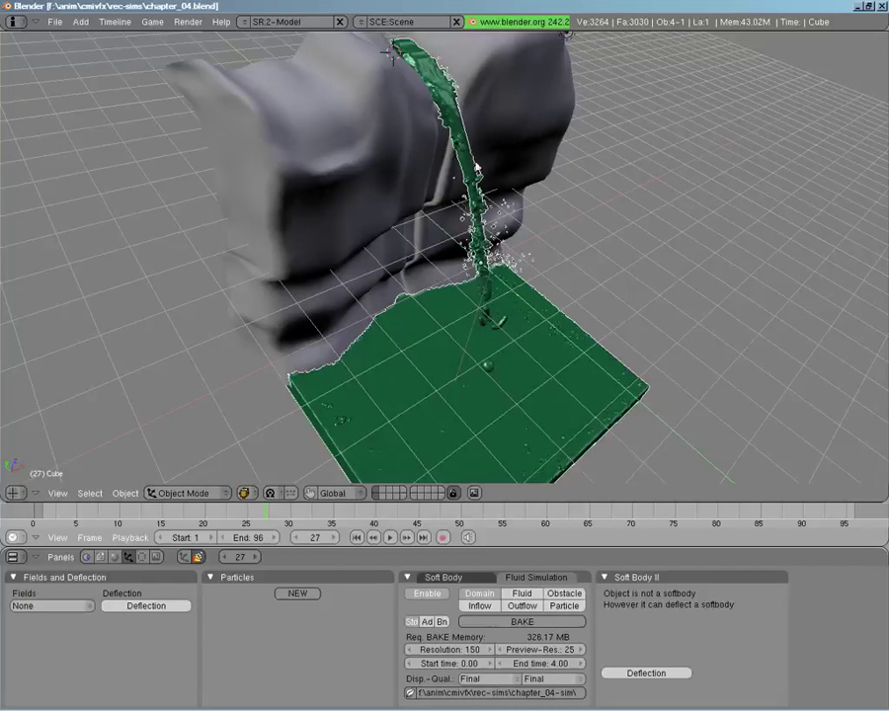
middle_click_drag(472, 301, 354, 298)
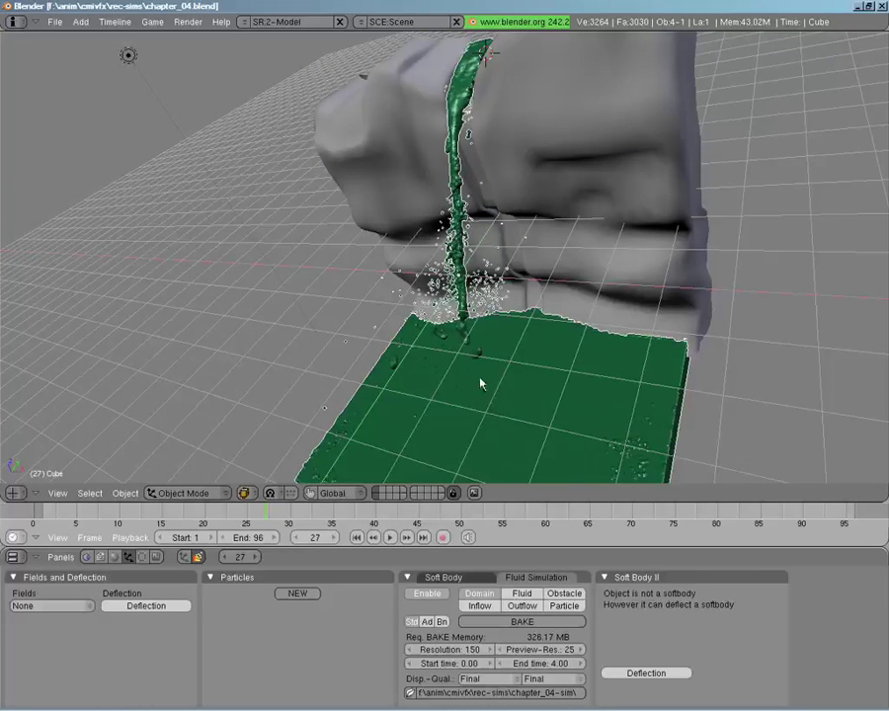
key("alt+a")
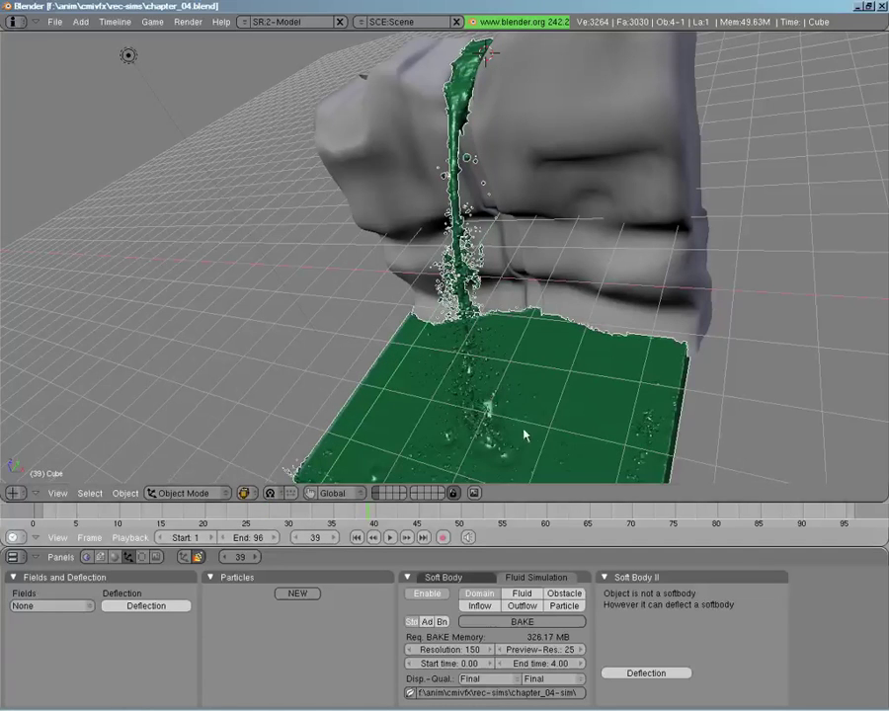
middle_click_drag(460, 385, 399, 364)
middle_click_drag(398, 315, 370, 321)
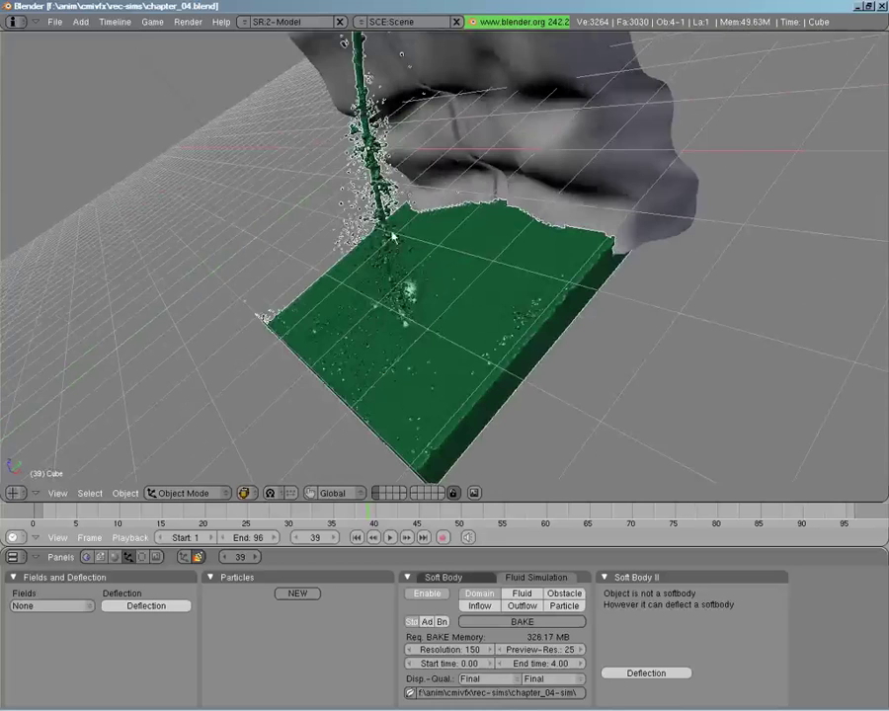
middle_click_drag(391, 237, 377, 156)
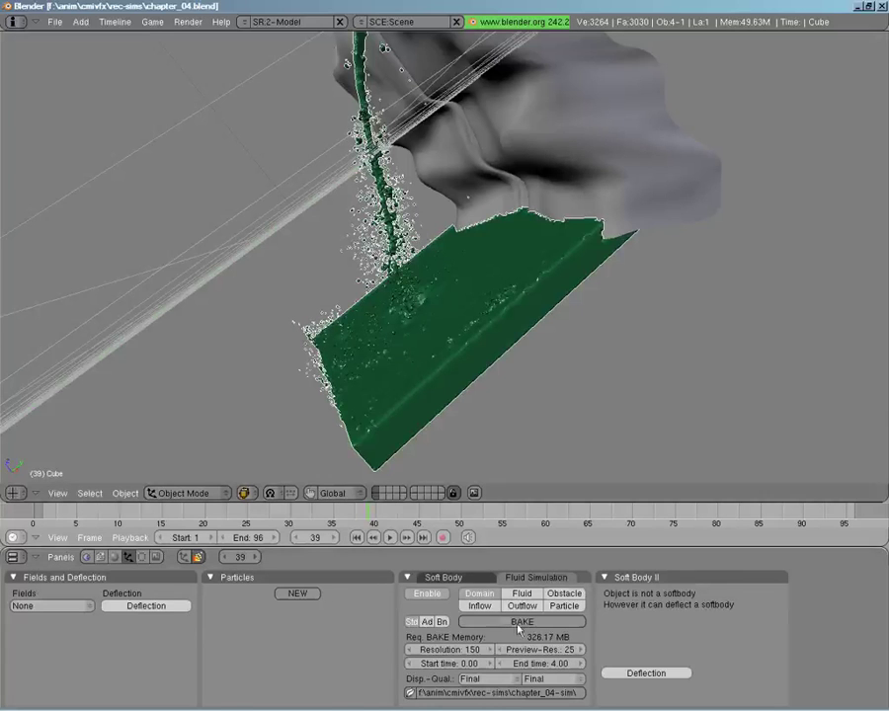
Display the domain's boundary and particle settings and examine the droplets around the waterfall from close up and several sides.
left_click(442, 621)
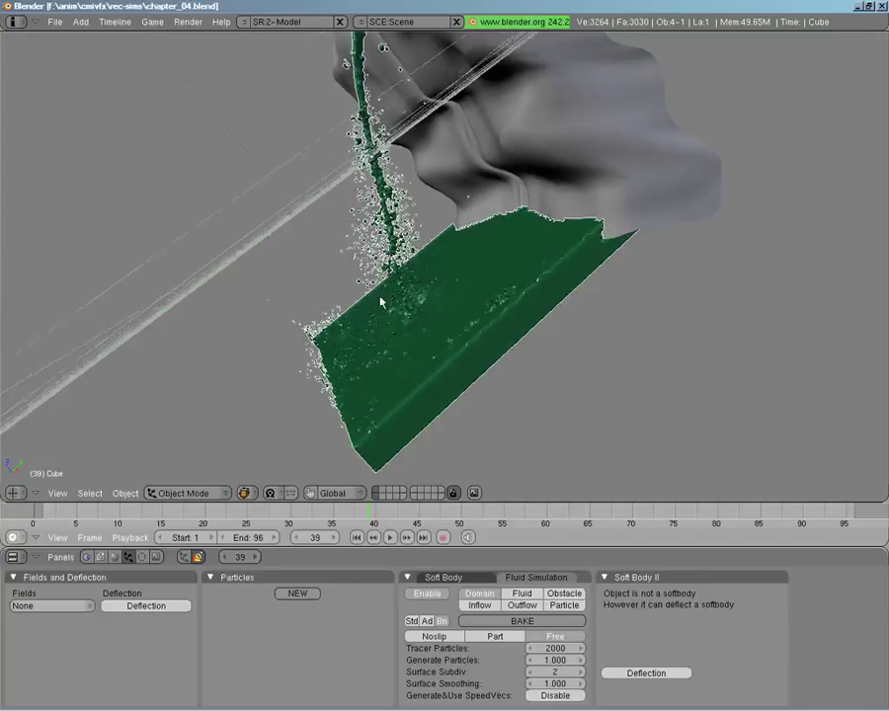
middle_click_drag(381, 301, 429, 268)
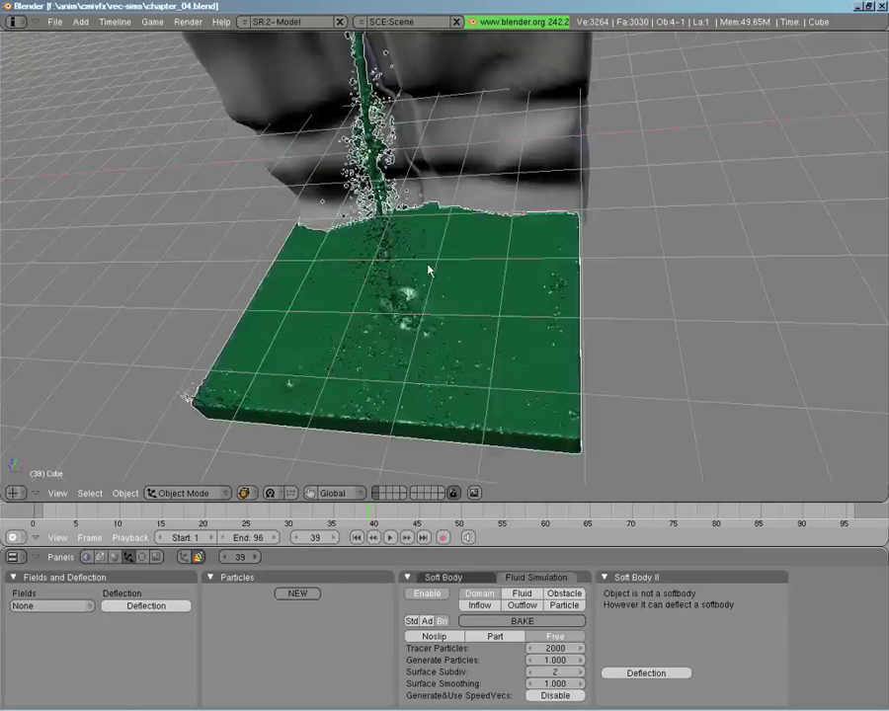
middle_click_drag(375, 237, 521, 259)
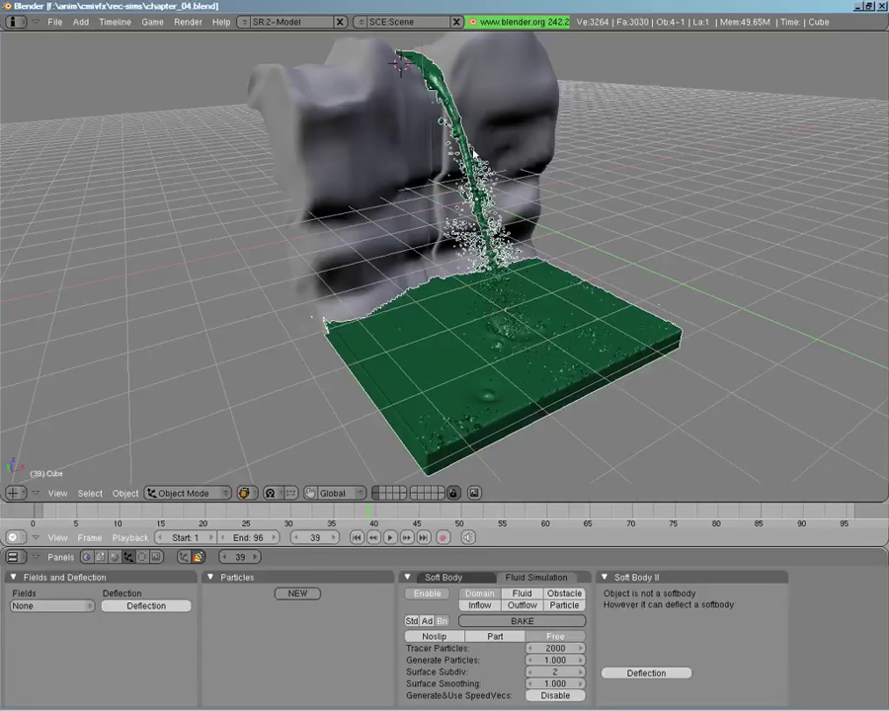
scroll(473, 151, "up", 5)
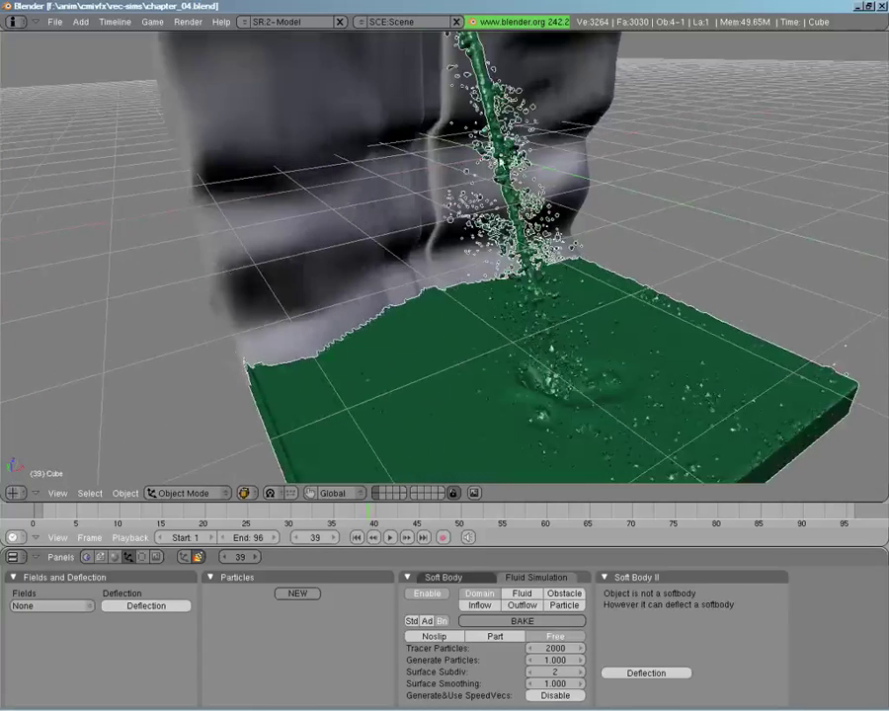
scroll(502, 135, "down", 5)
middle_click_drag(502, 136, 475, 282)
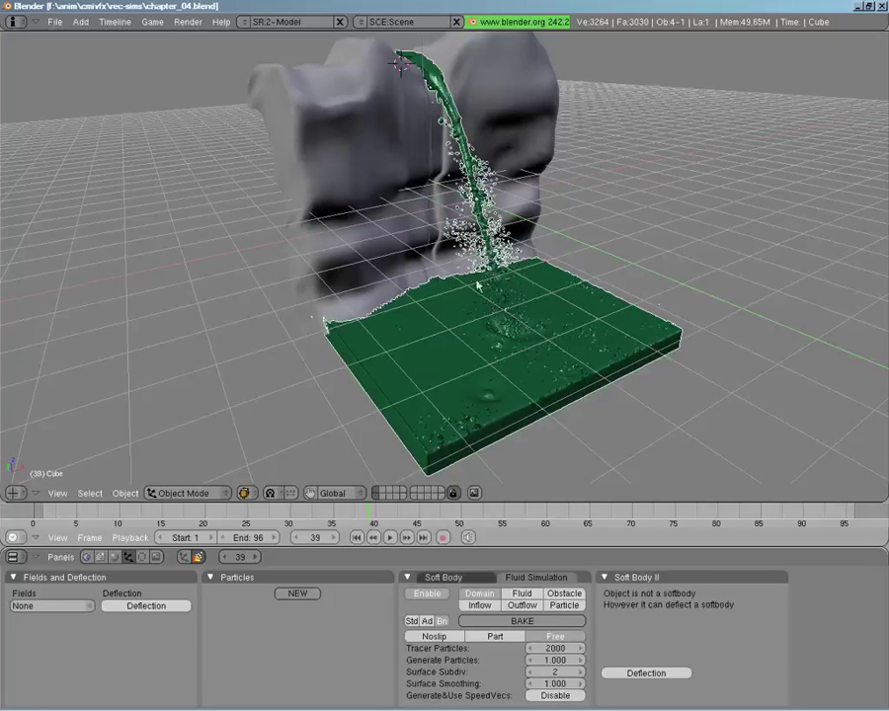
middle_click_drag(655, 283, 561, 347)
middle_click_drag(447, 289, 466, 283)
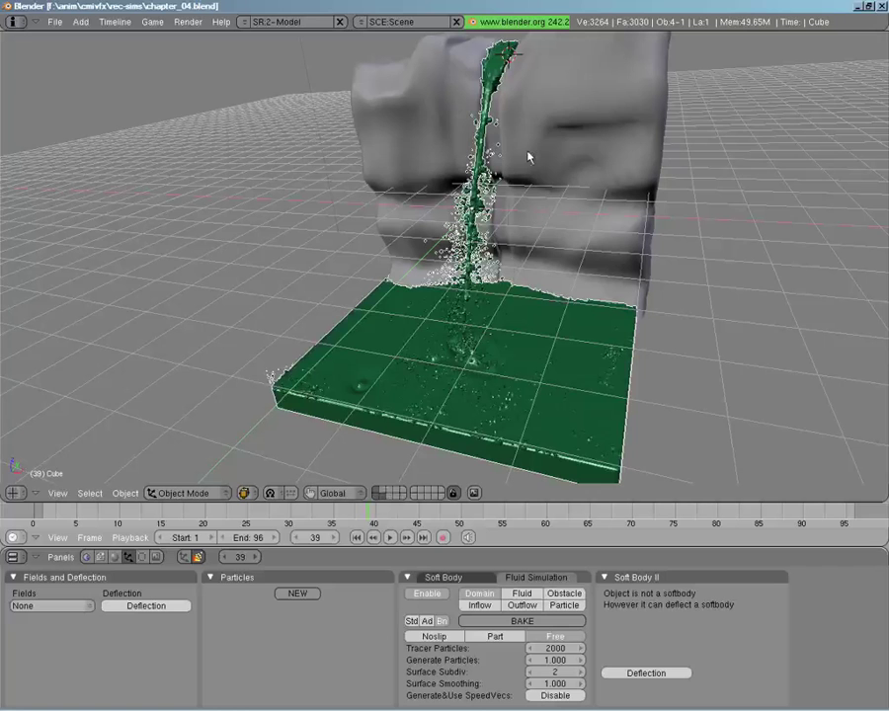
middle_click_drag(576, 192, 469, 205)
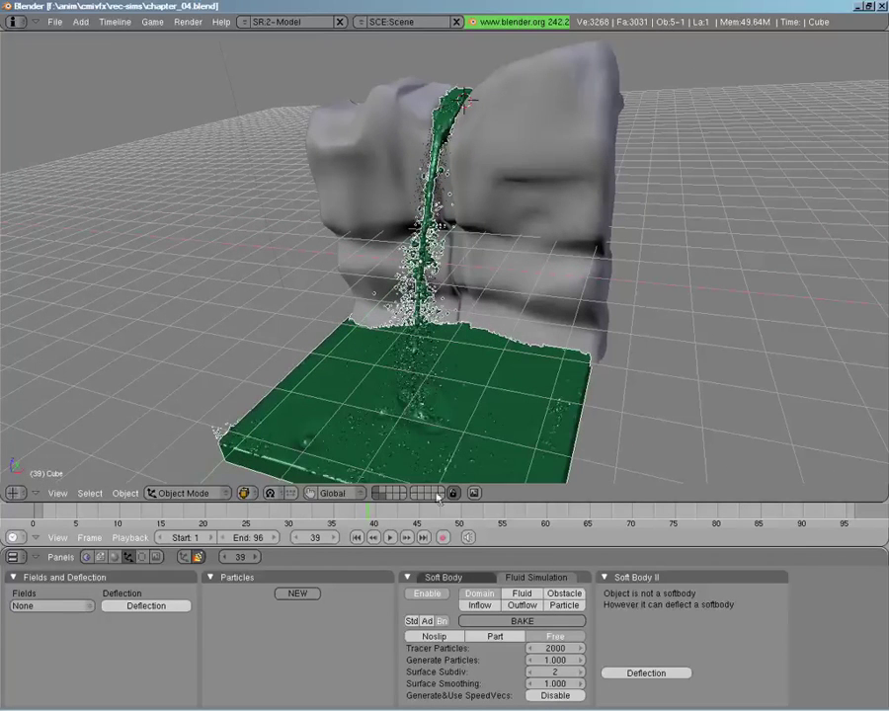
Show only the second layer and select the particle emitter at the start of the stream.
left_click(385, 492)
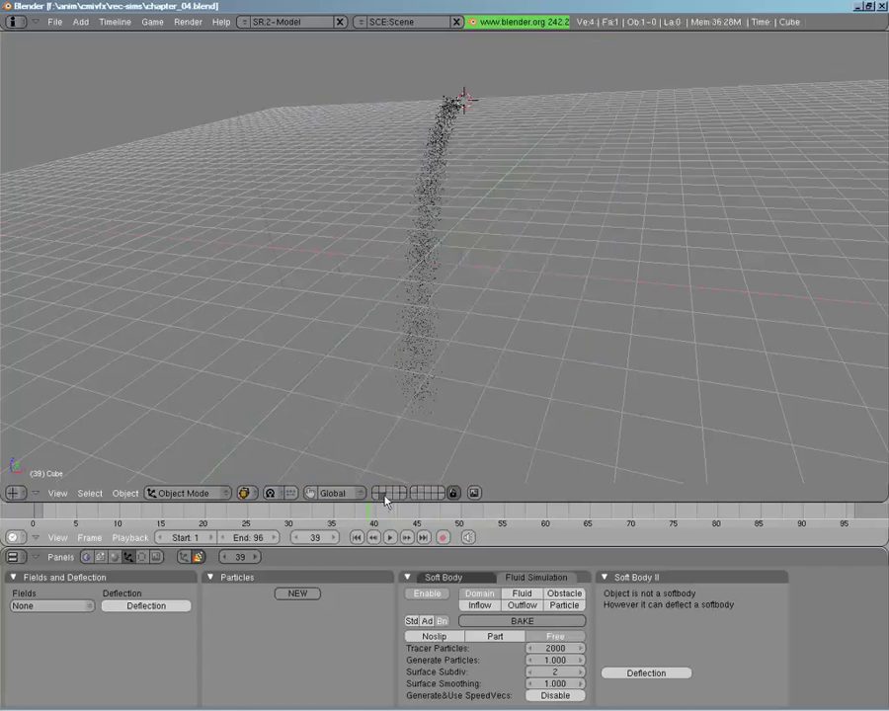
right_click(450, 102)
middle_click_drag(526, 143, 520, 268)
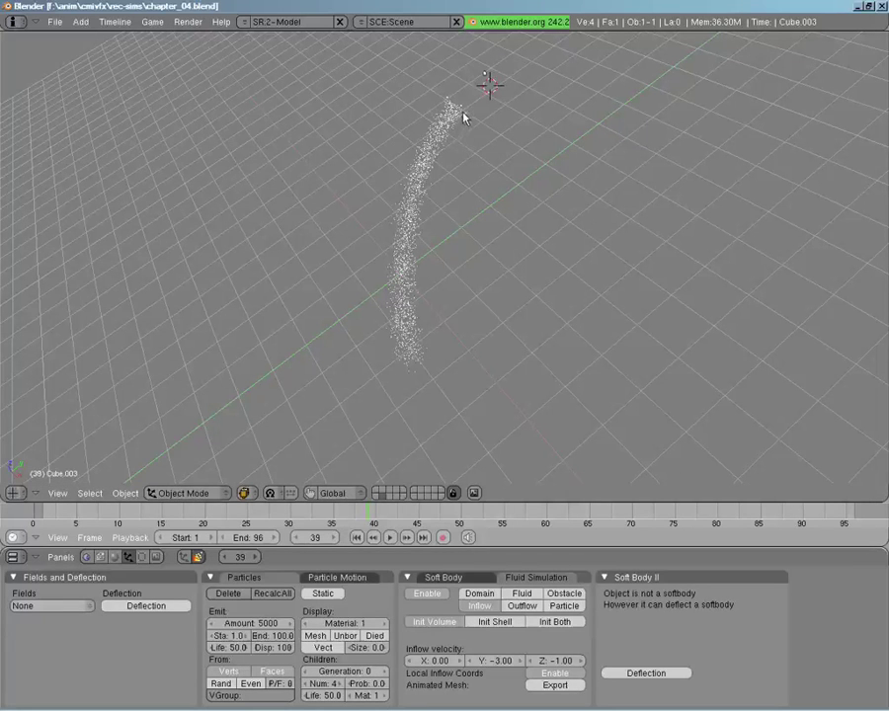
Examine the particle emitter's mesh in Edit Mode and its particle motion settings.
key("Tab")
middle_click_drag(450, 98, 499, 136)
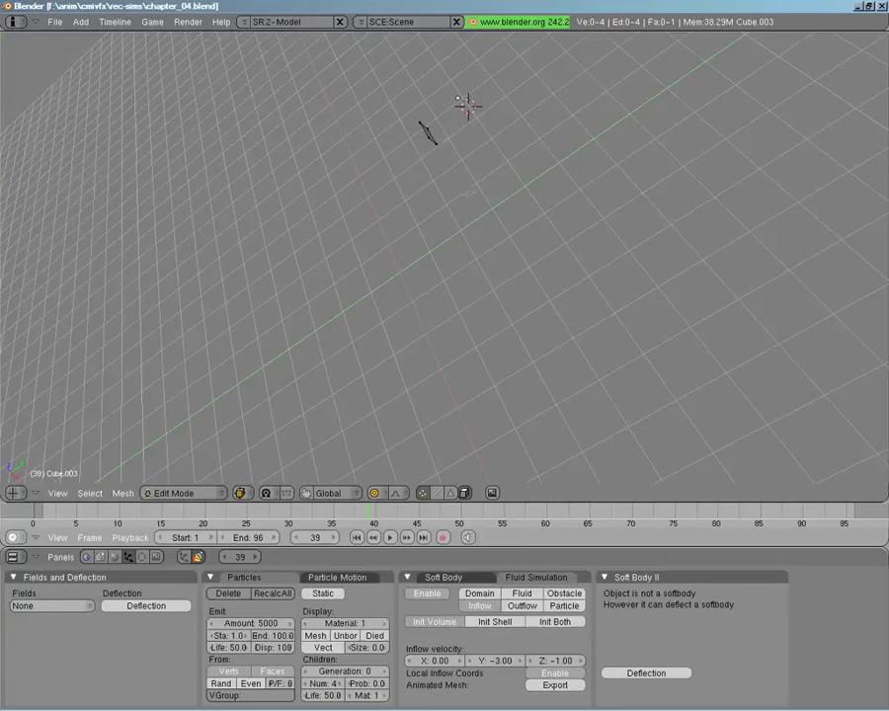
key("Tab")
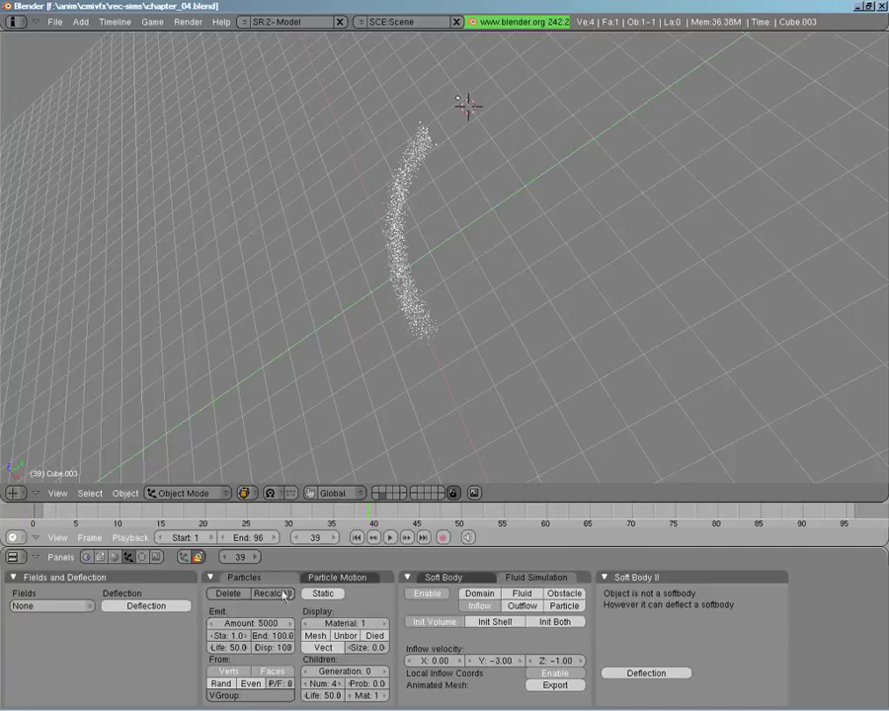
left_click(319, 577)
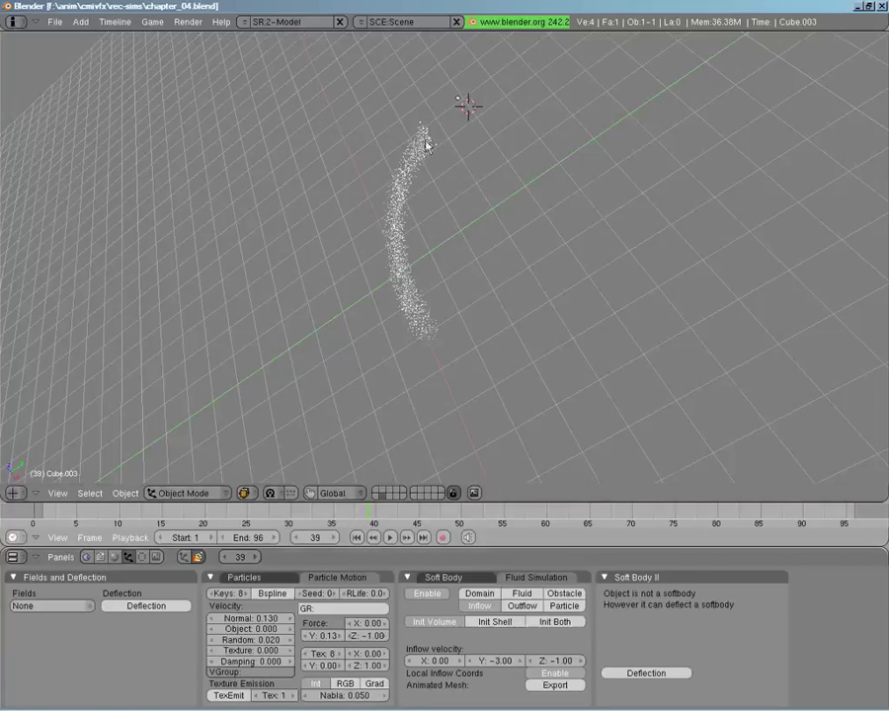
key("Tab")
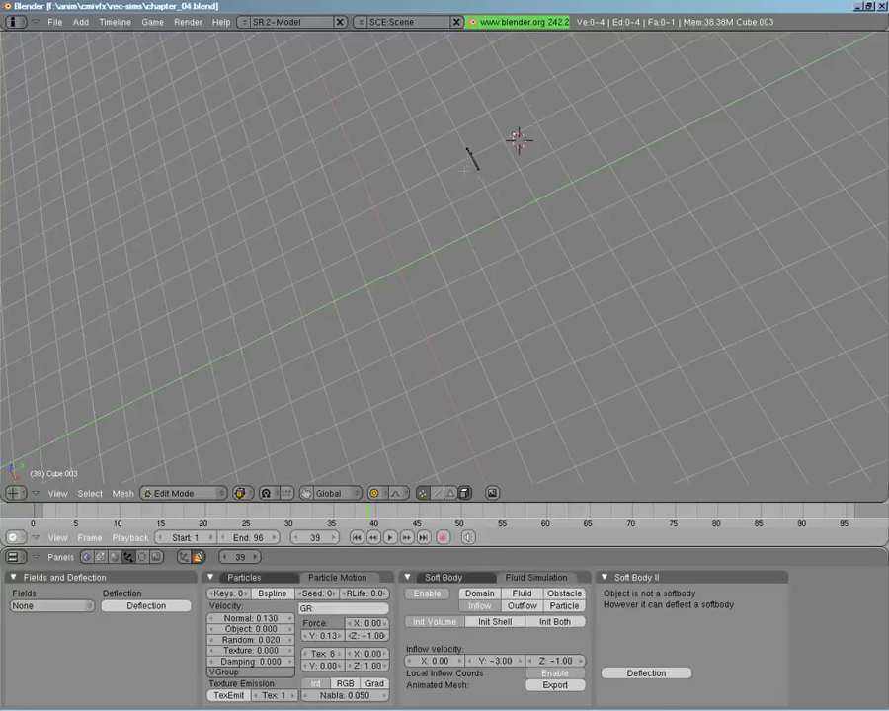
key("Tab")
middle_click_drag(447, 198, 486, 153)
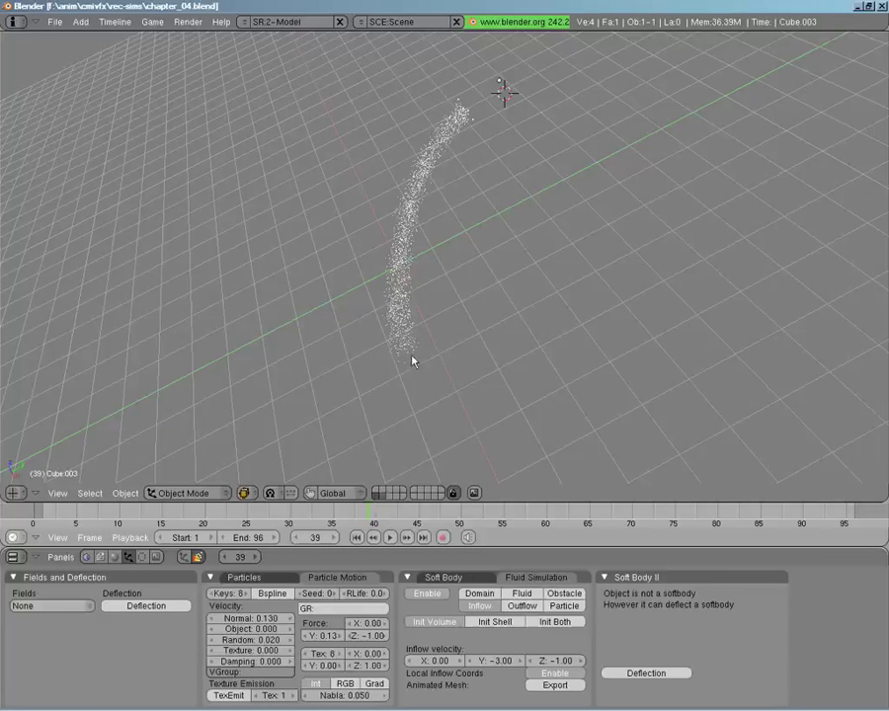
Show the fluid and rock layers with the particles through the camera, and display the fluid domain's advanced settings.
key("shift+2")
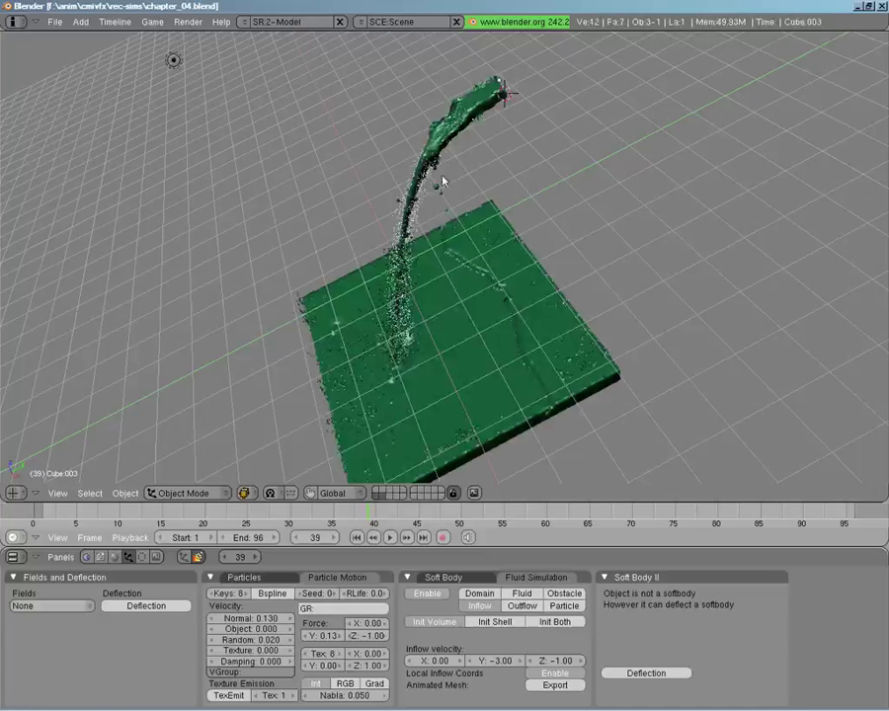
left_click_drag(316, 636, 312, 640)
key("ctrl+z")
key("shift+2")
key("KP_0")
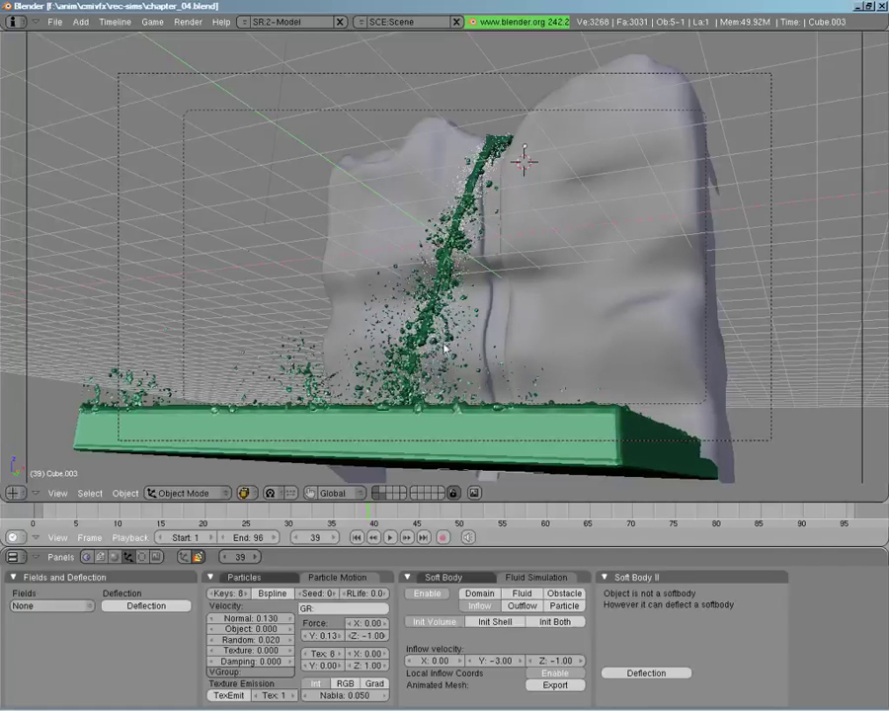
right_click(445, 435)
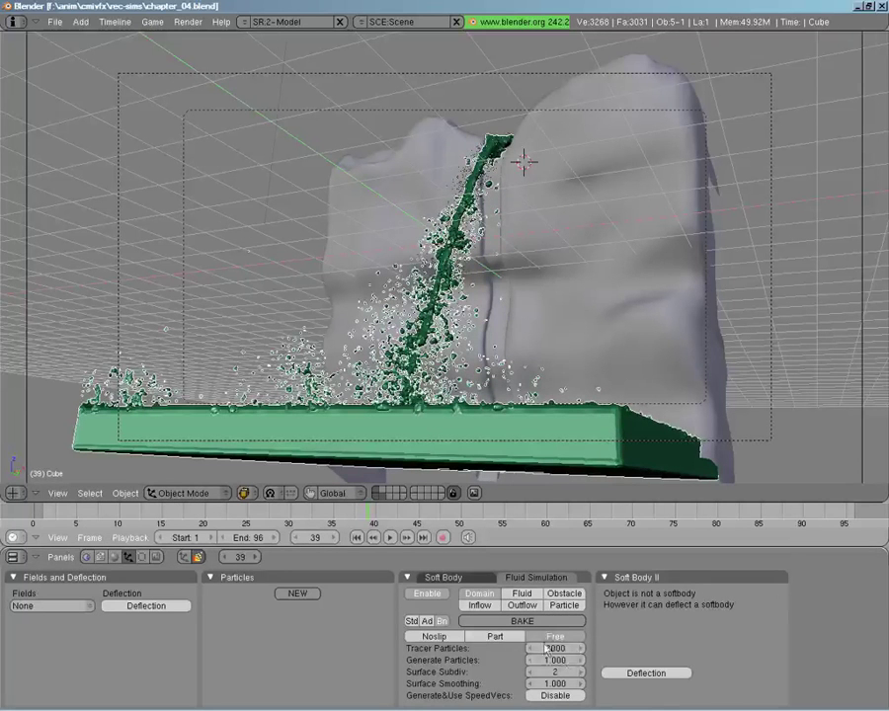
left_click(428, 621)
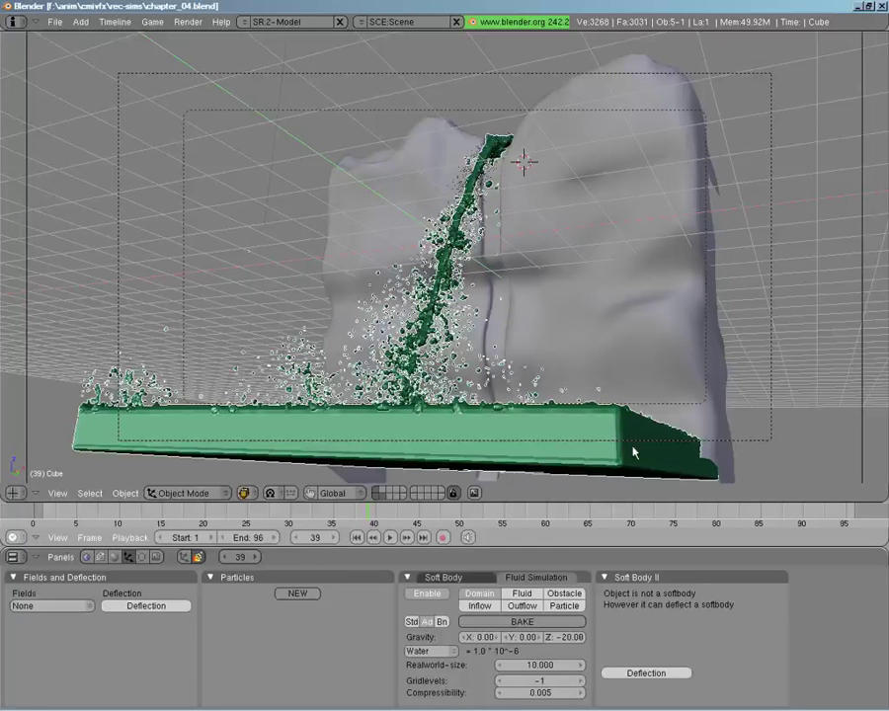
Split the 3D view vertically and set up the new area as a Node Editor showing the composite nodes.
right_click(651, 505)
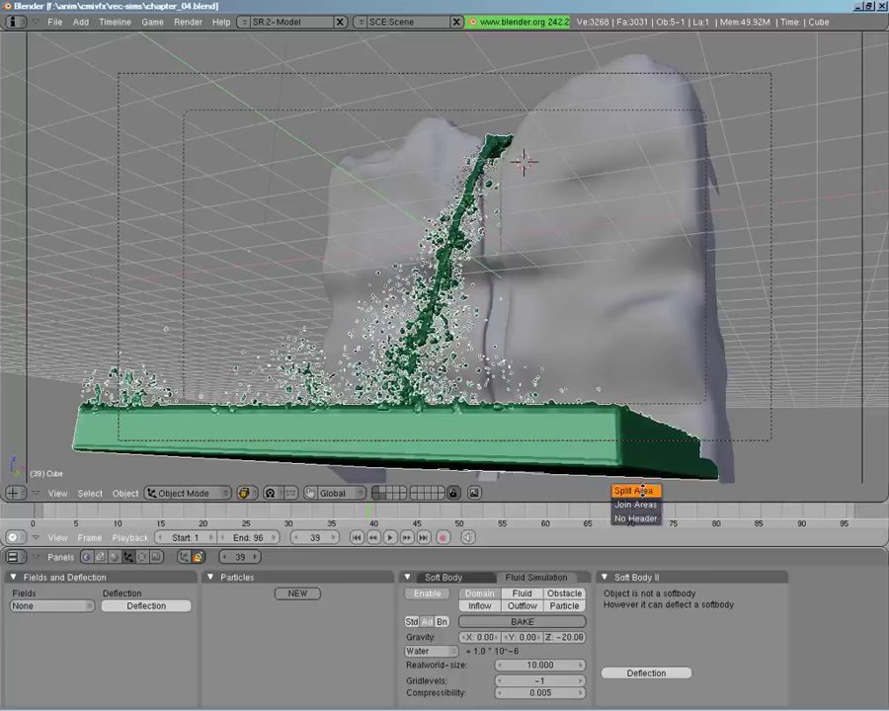
left_click(642, 485)
left_click(632, 488)
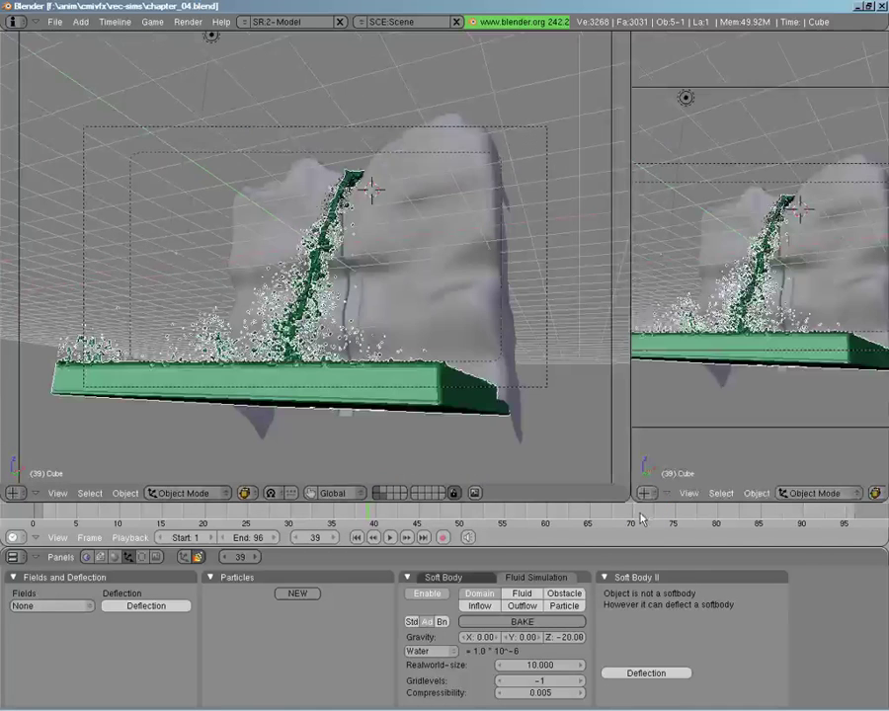
left_click(644, 493)
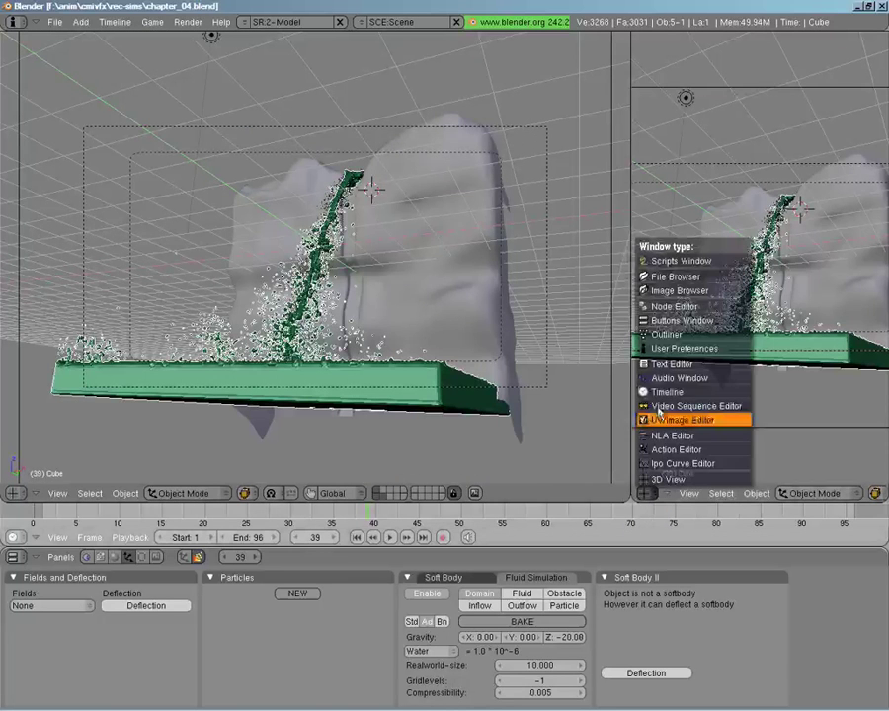
left_click(672, 306)
left_click(816, 493)
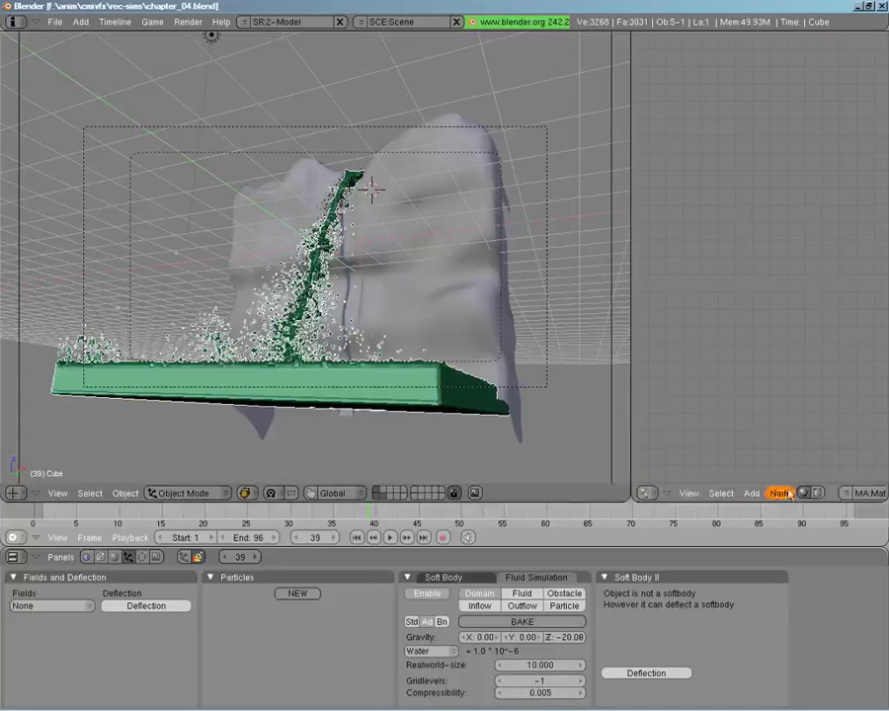
left_click(865, 493)
Examine the Vector Blur node between the Render Layers and Composite nodes, and display the scene's render settings.
scroll(780, 348, "down", 3)
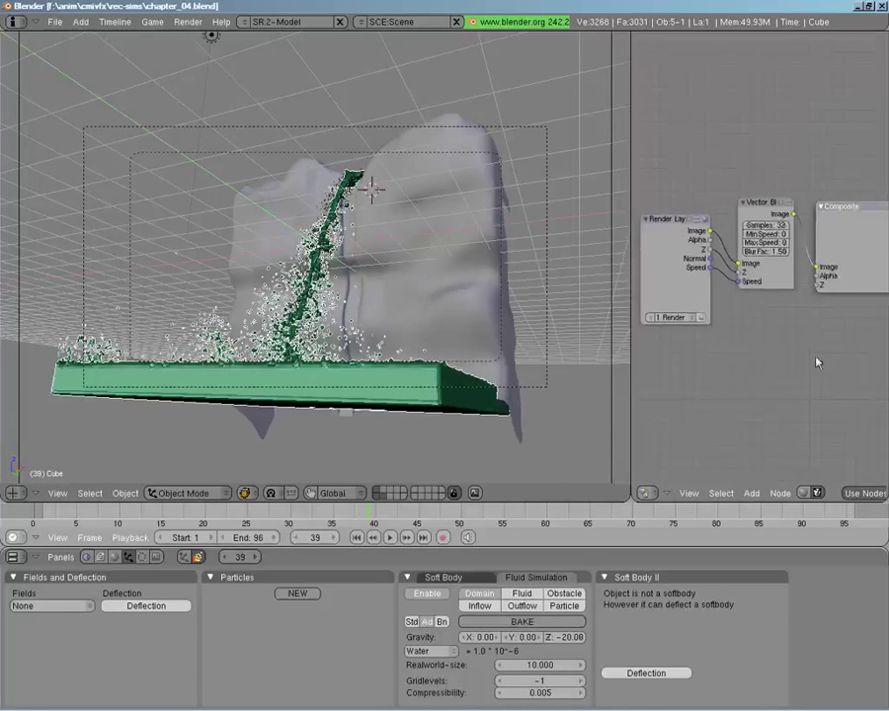
scroll(817, 364, "down", 1)
middle_click_drag(808, 347, 755, 341)
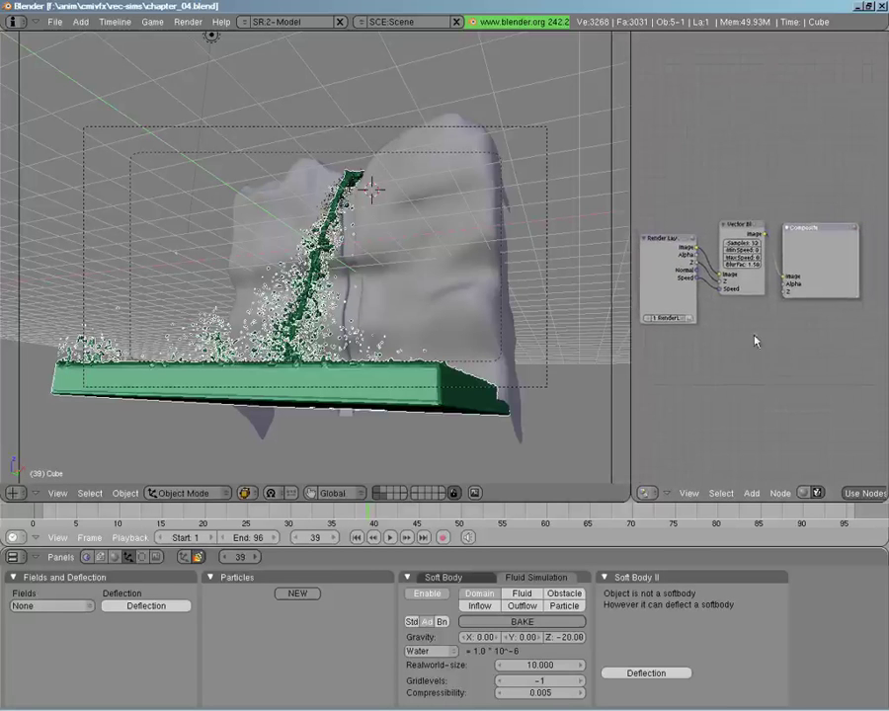
scroll(696, 279, "up", 1)
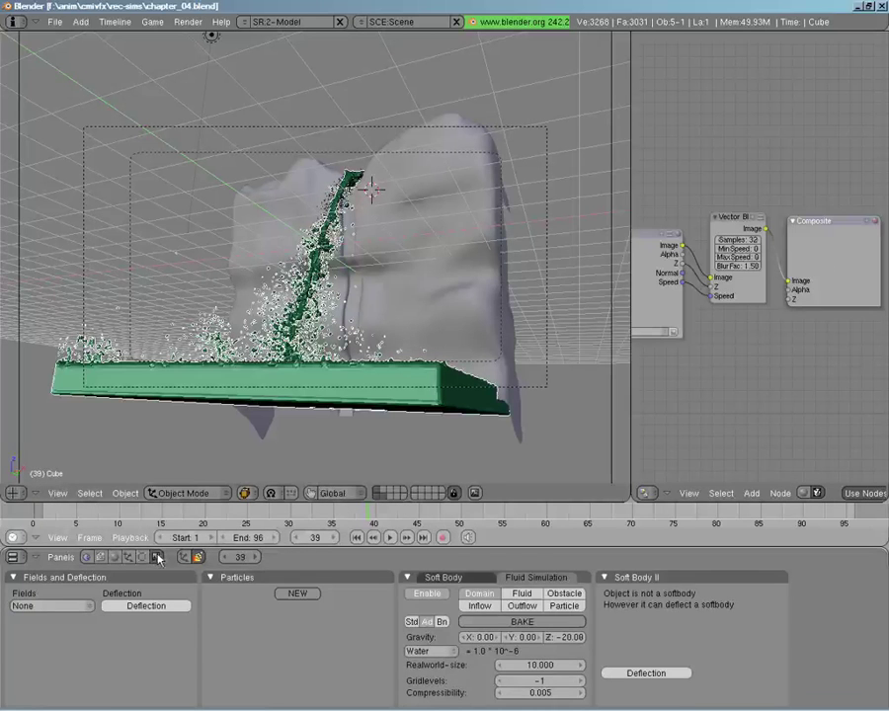
key("F10")
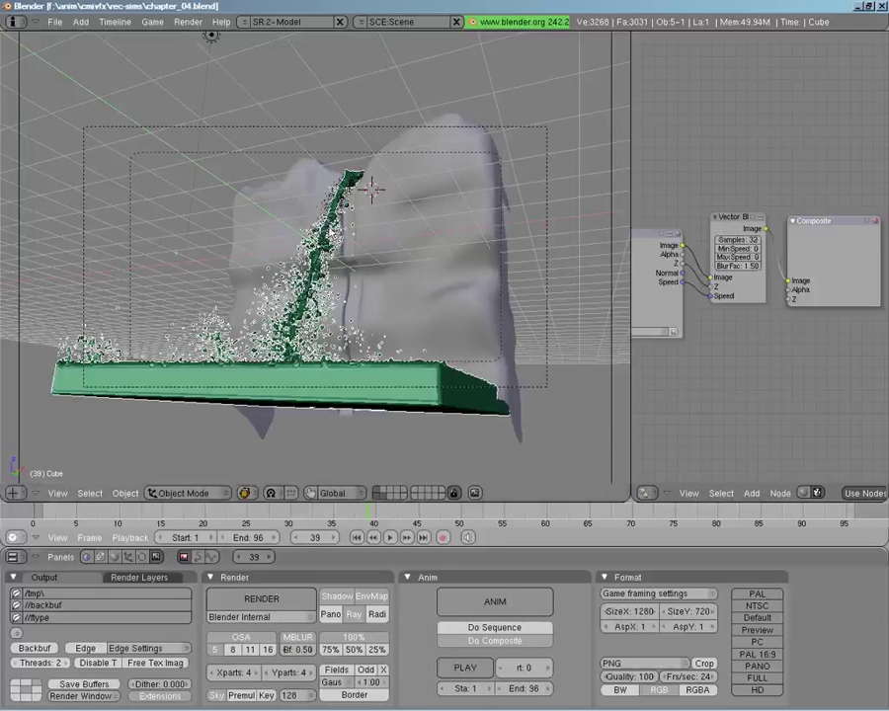
scroll(494, 223, "up", 2)
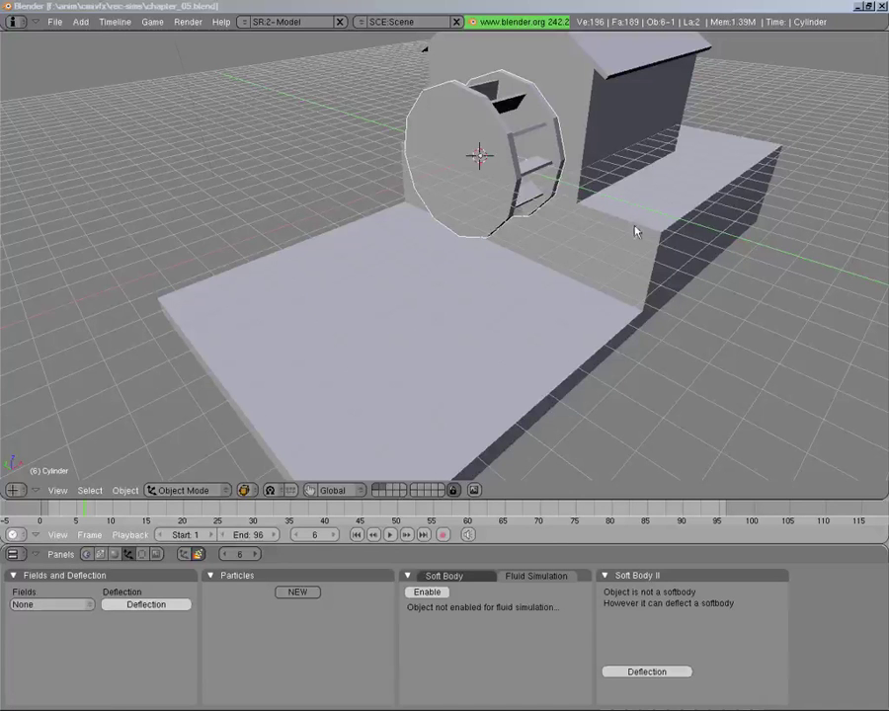
Try to rotate the water wheel about its axle in the front view.
left_click(498, 198)
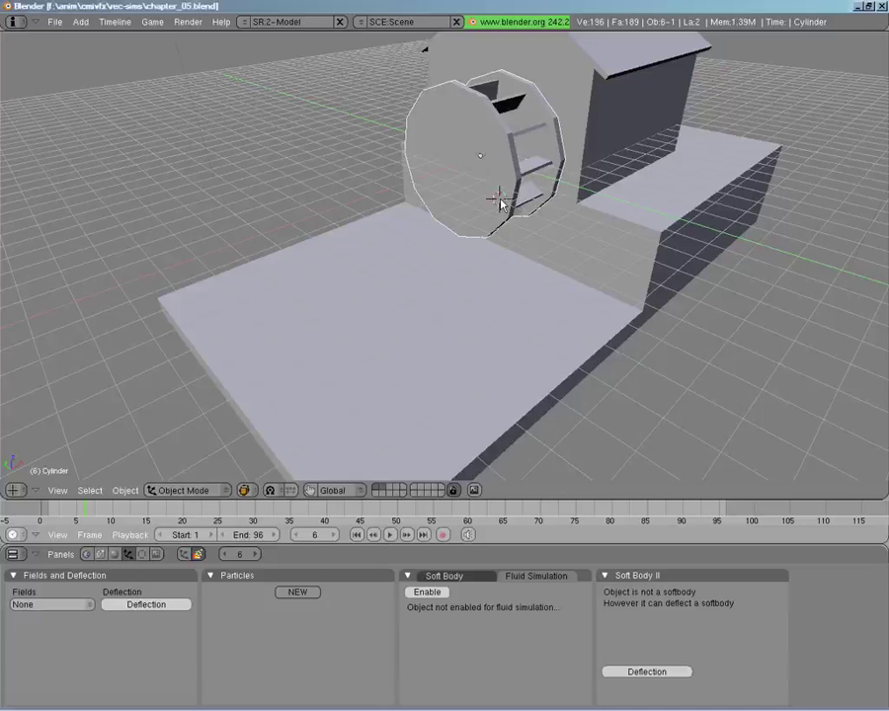
key("KP_1")
scroll(431, 224, "down", 3)
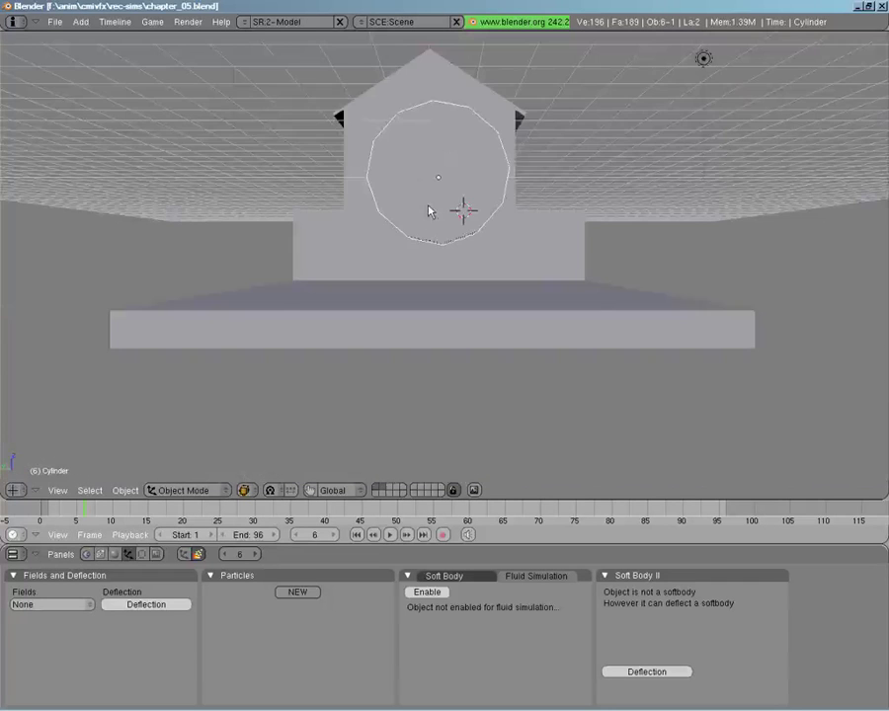
middle_click_drag(429, 208, 439, 255)
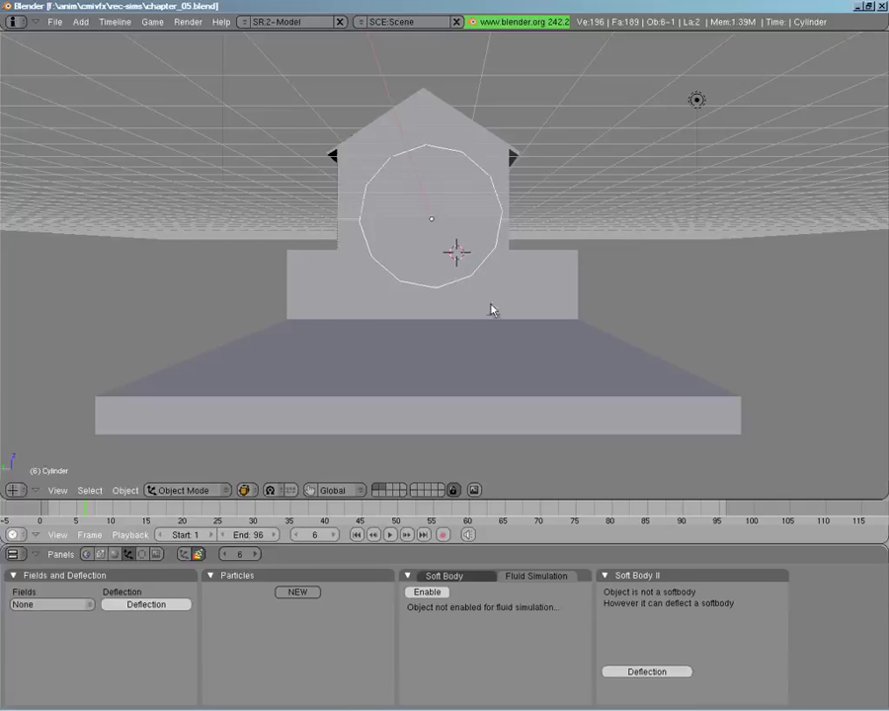
key("r")
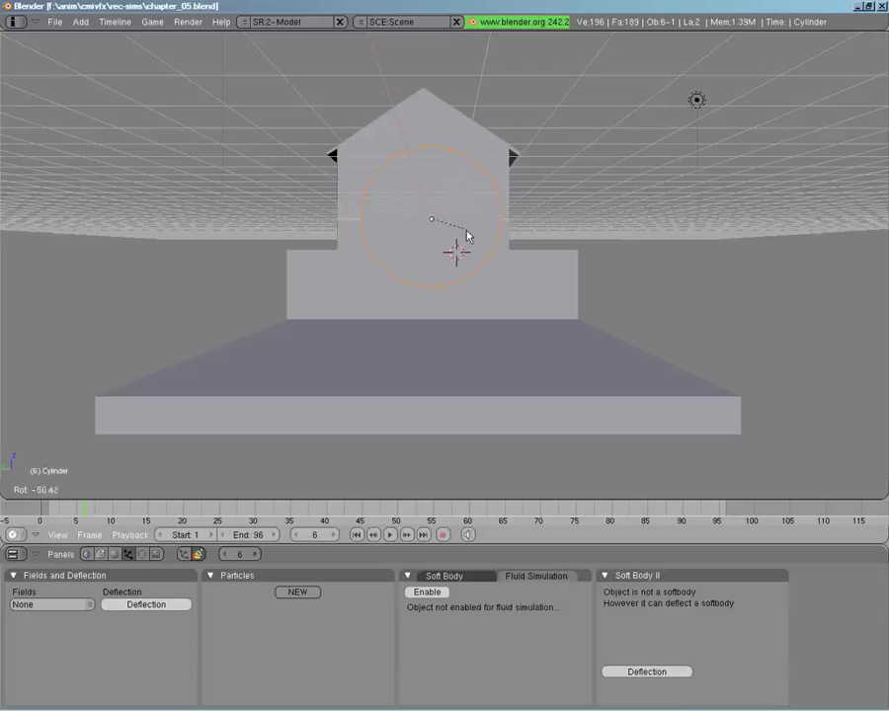
left_click(469, 236)
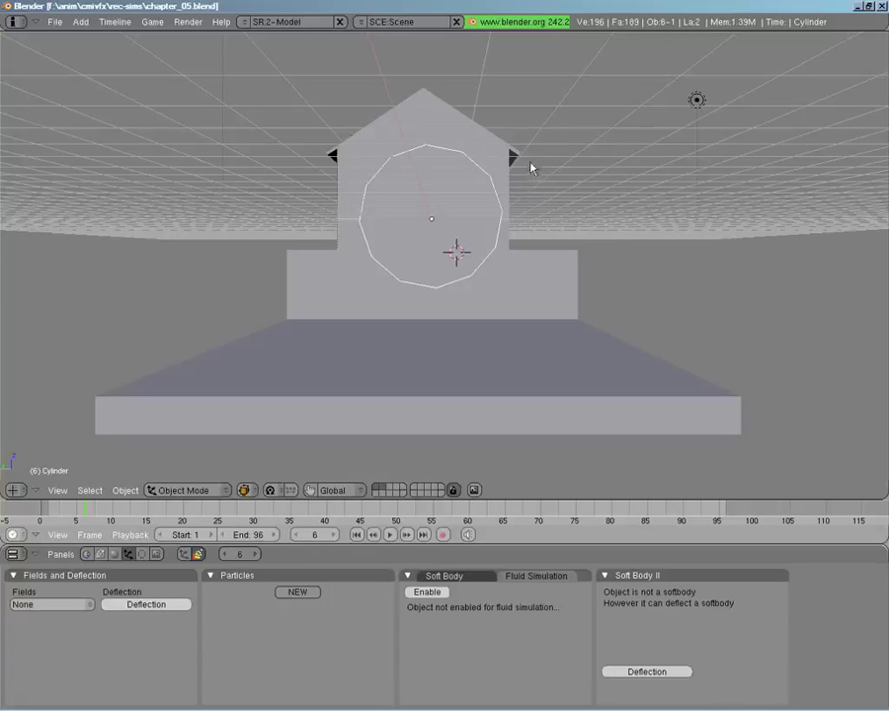
Examine the water mill's wheel, house and stepped ground from several angles.
middle_click_drag(530, 135, 478, 194)
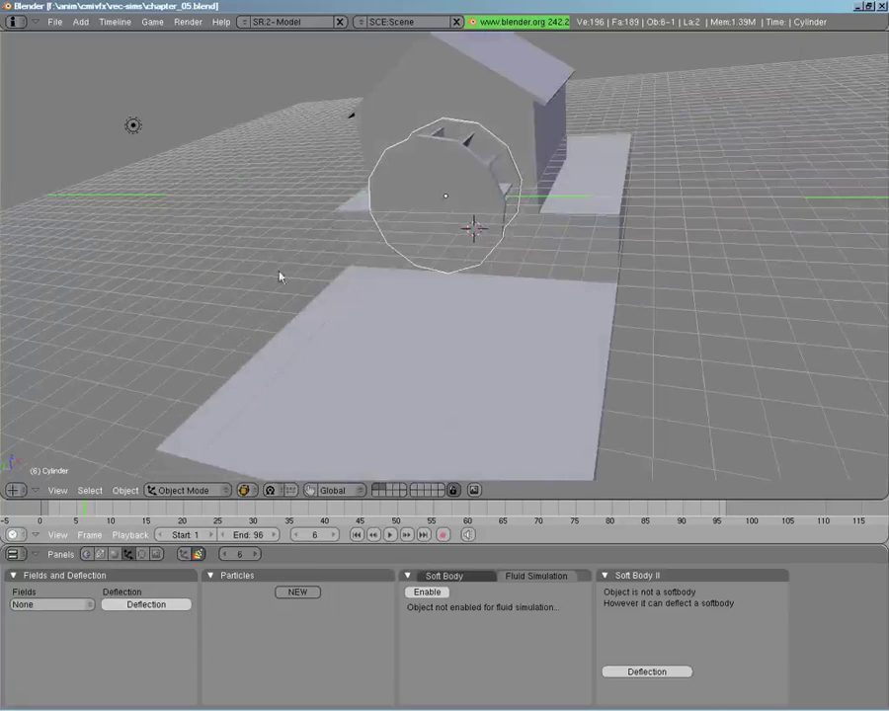
middle_click_drag(593, 340, 472, 308)
scroll(472, 307, "up", 4)
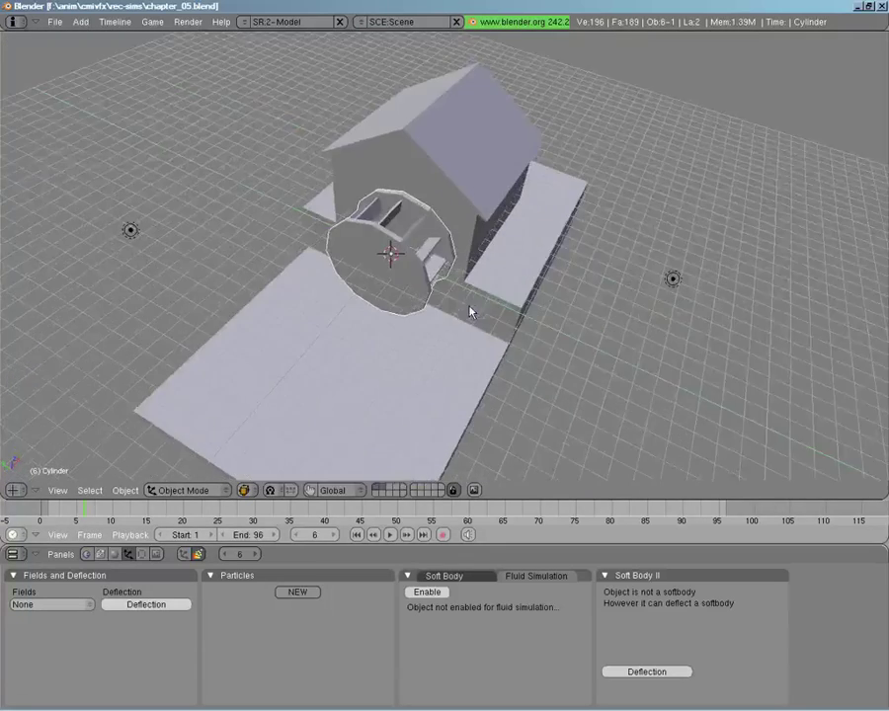
middle_click_drag(407, 257, 421, 298)
middle_click_drag(381, 219, 373, 198)
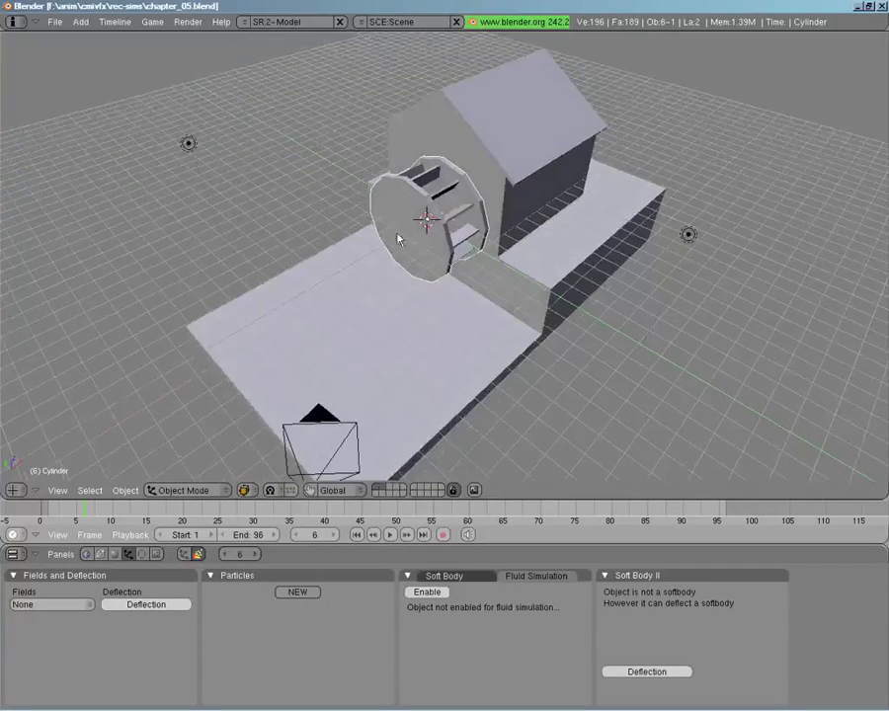
middle_click_drag(399, 239, 462, 342)
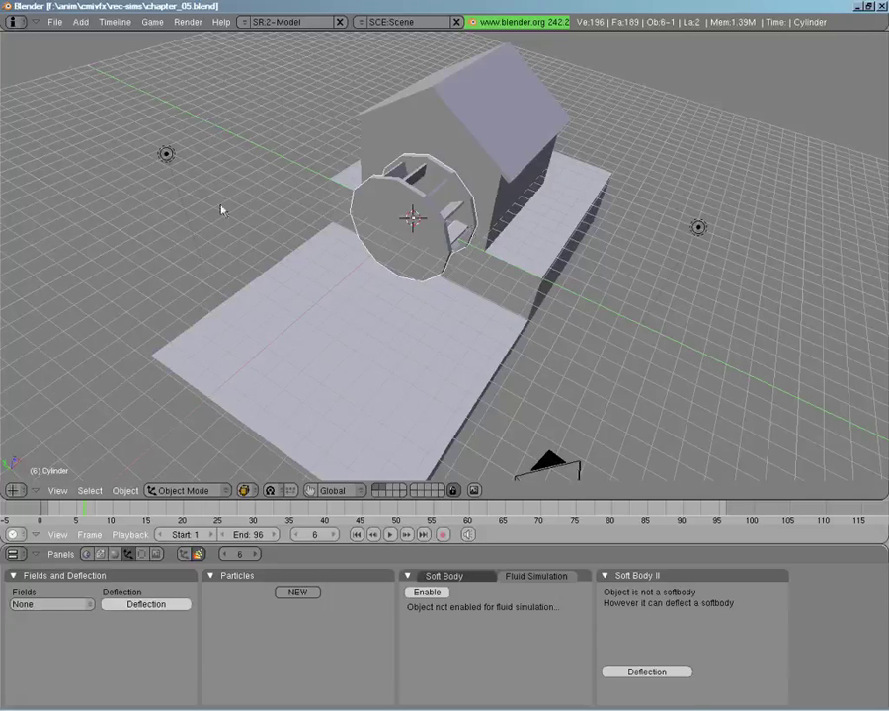
Enable fluid simulation on the water wheel as an Obstacle with Init Shell and animated mesh export.
key("r")
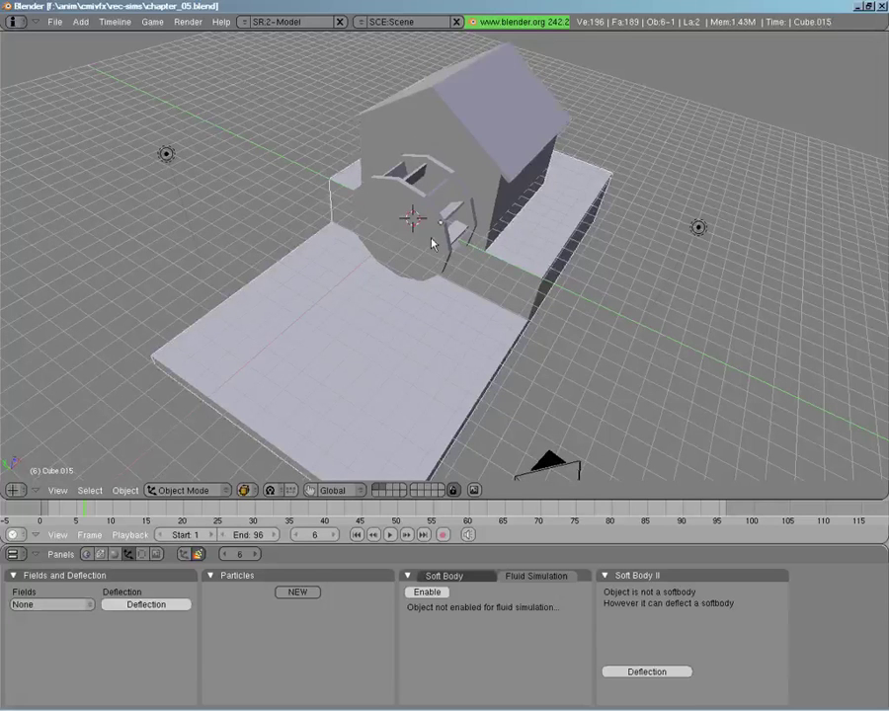
key("Escape")
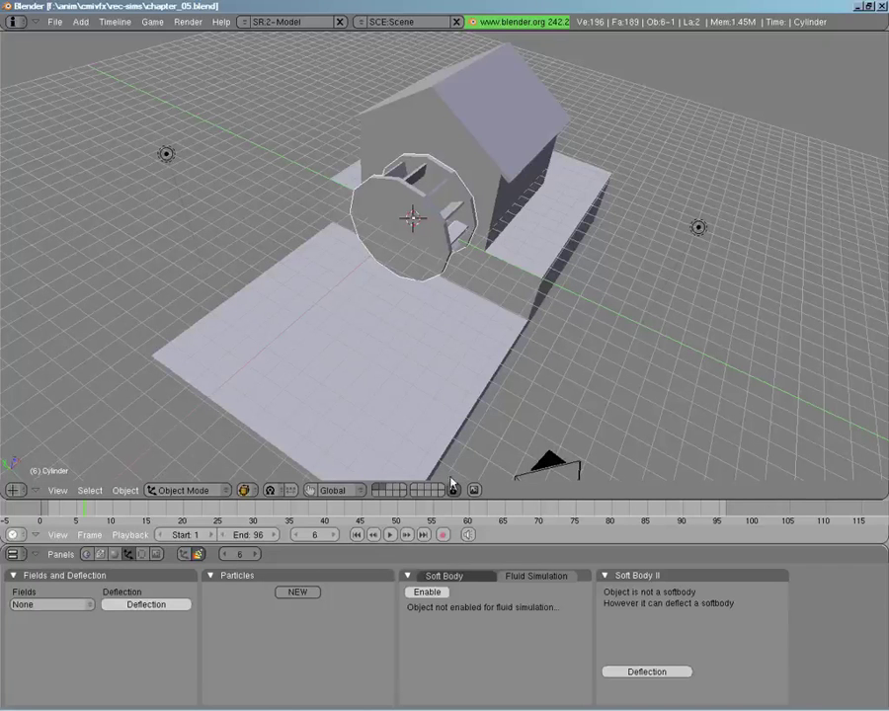
left_click(428, 593)
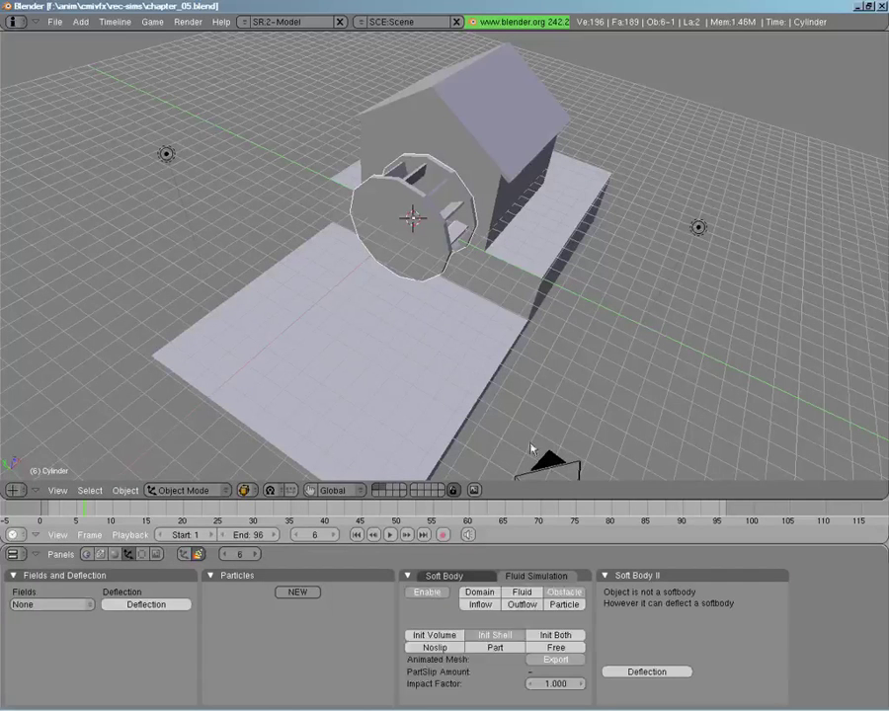
Examine the water wheel's mesh in Edit Mode by selecting its two linked side discs separately from the paddles.
middle_click_drag(353, 250, 326, 230)
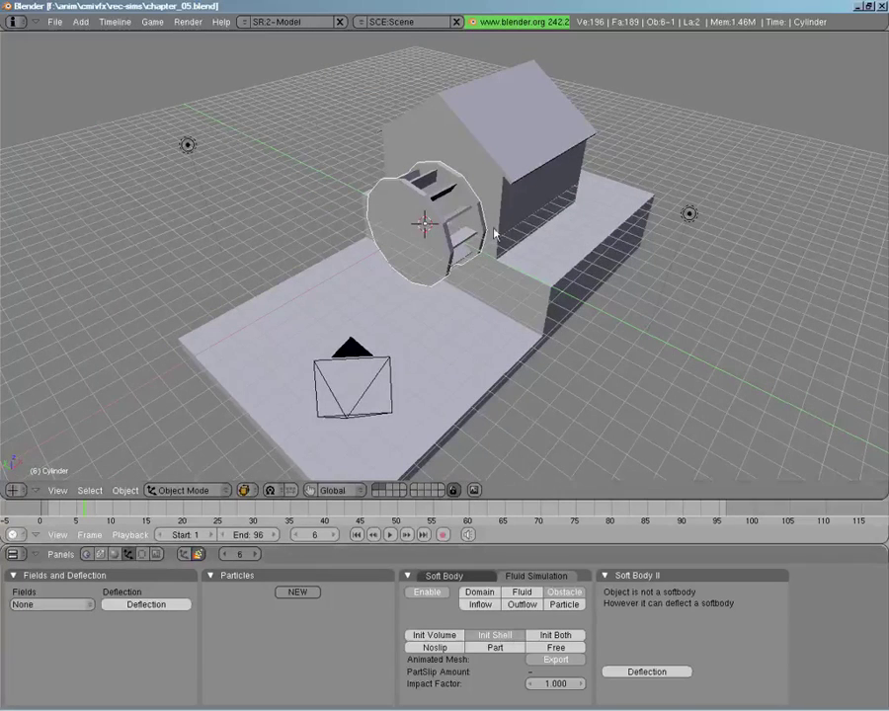
middle_click_drag(494, 234, 470, 198)
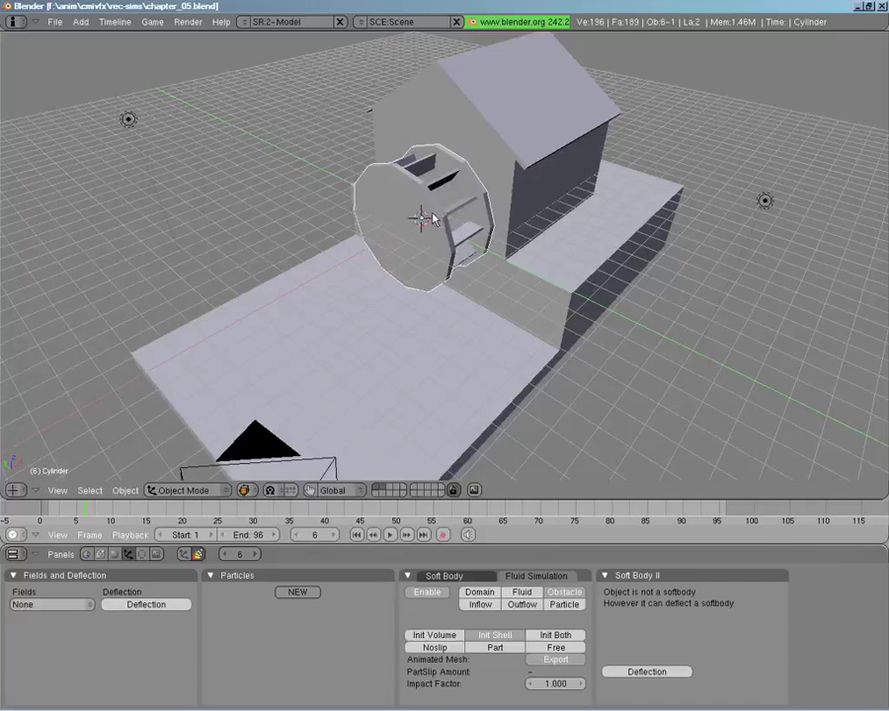
key("Tab")
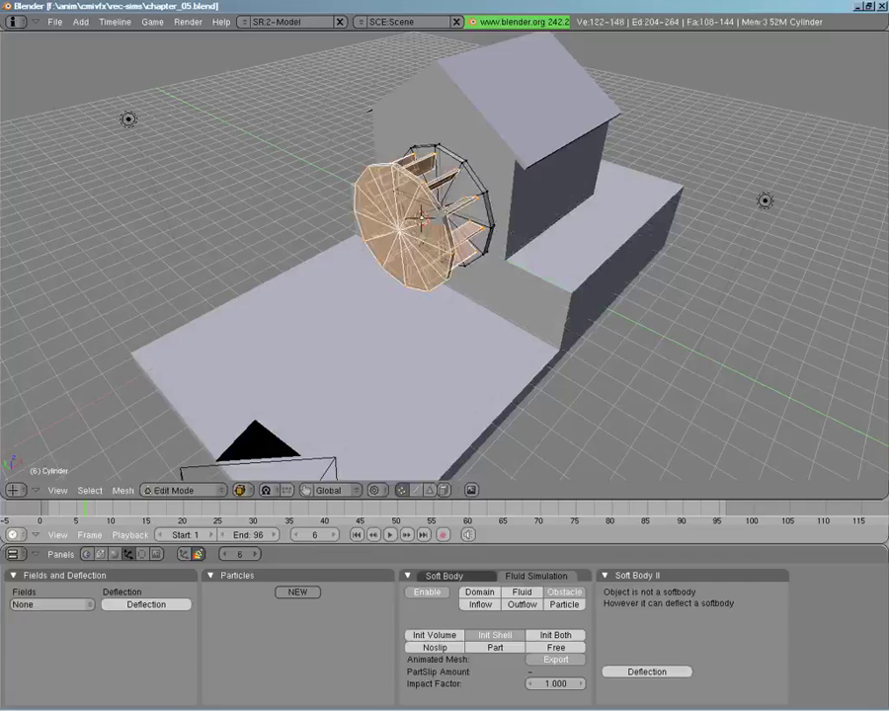
key("a")
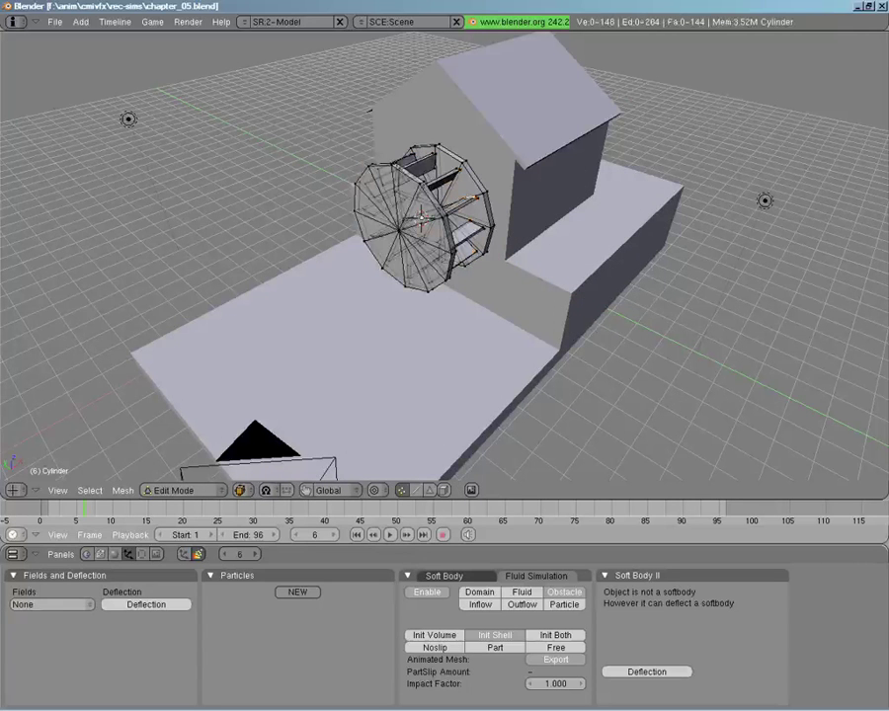
key("l")
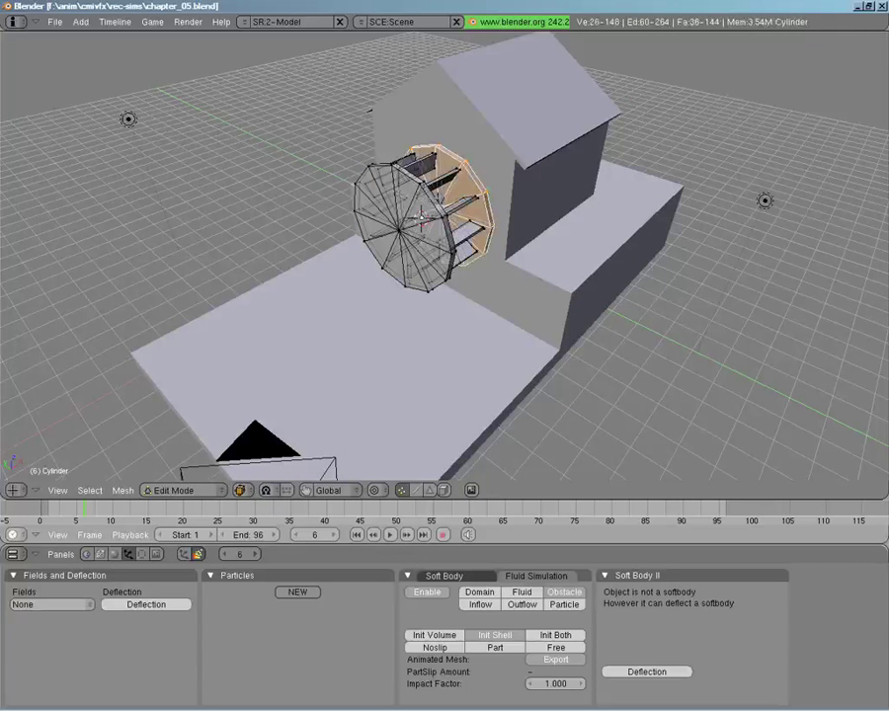
key("l")
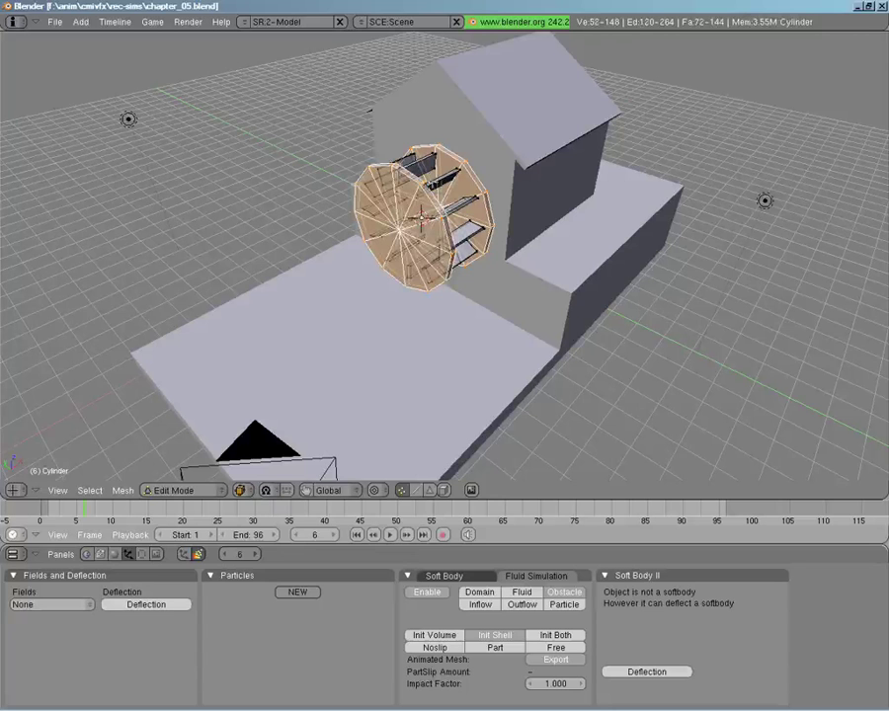
key("Tab")
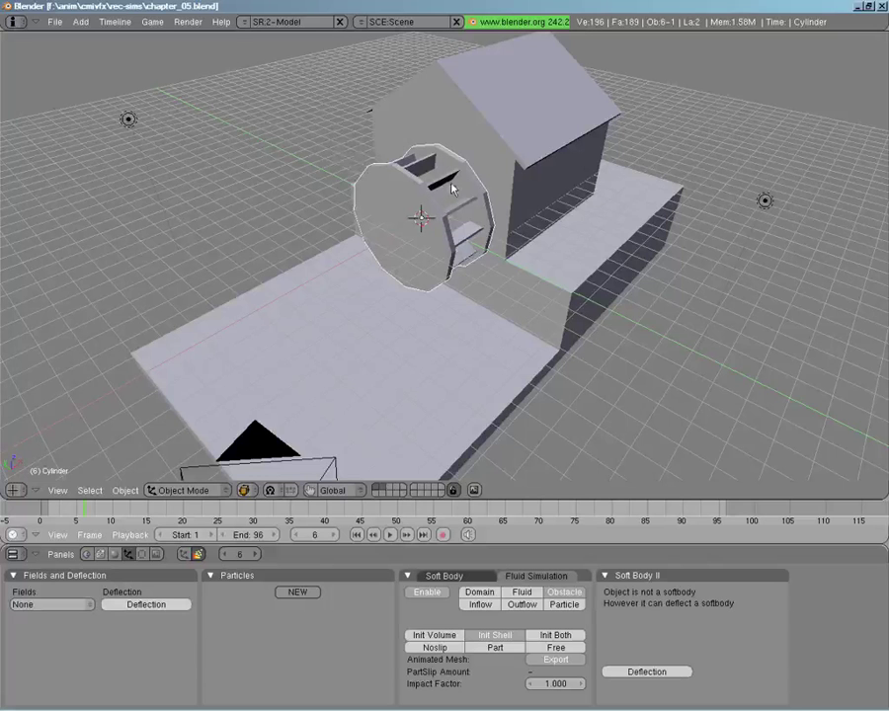
Enable the stepped ground and the house as fluid Obstacles with Init Volume, and reselect the water wheel.
right_click(529, 301)
left_click(427, 592)
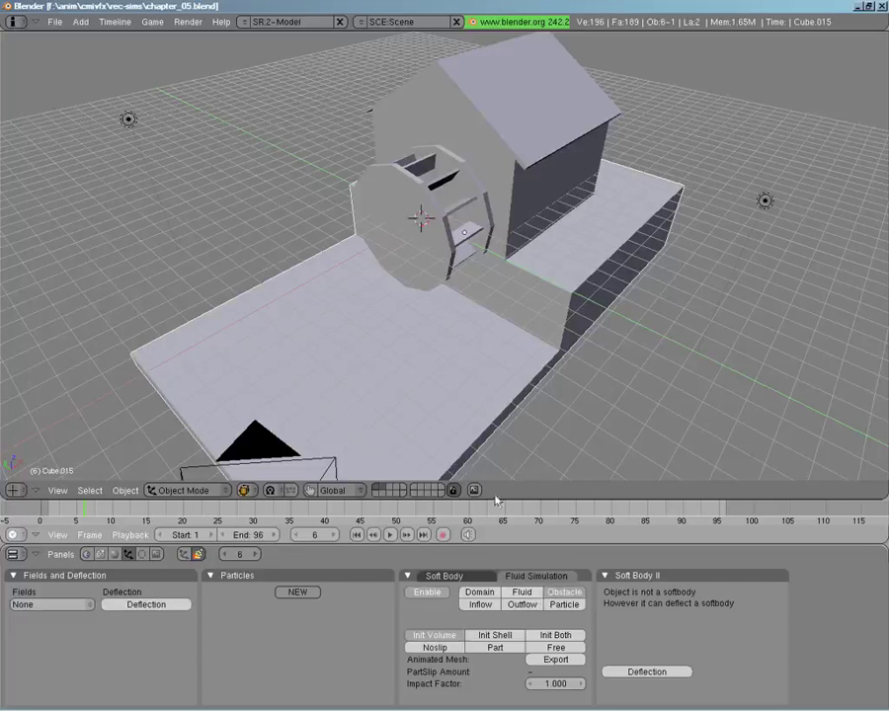
right_click(532, 224)
left_click(447, 594)
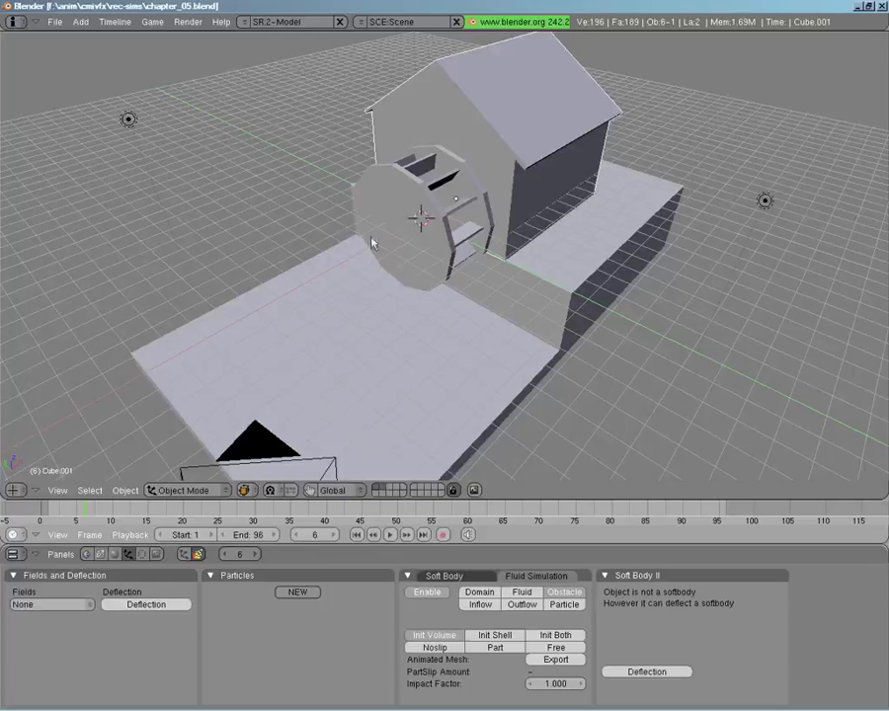
right_click(416, 200)
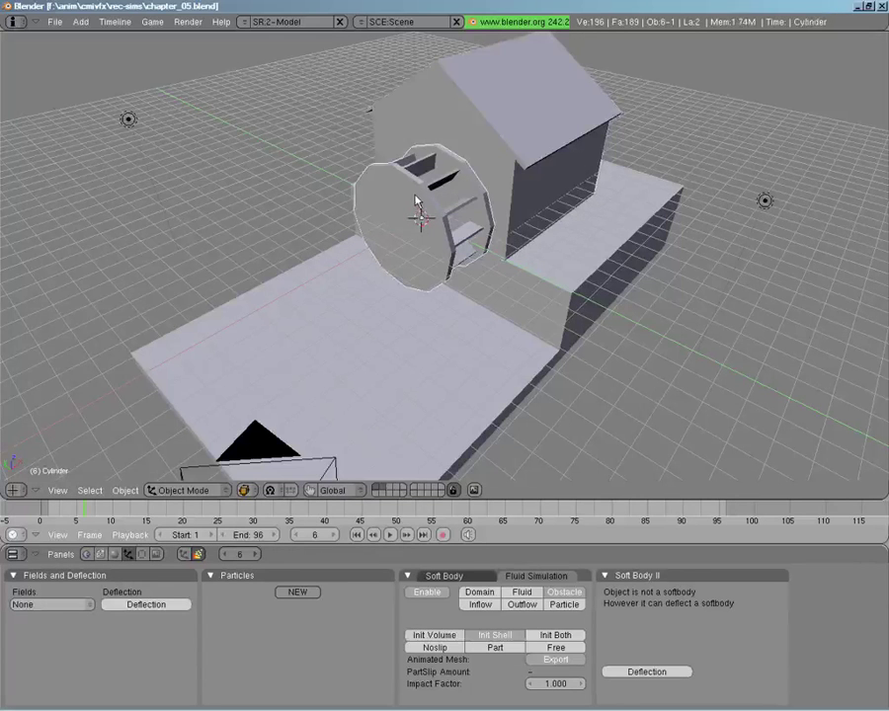
Split the 3D view vertically and show the IPO Curve Editor in the new area.
right_click(610, 499)
left_click(604, 487)
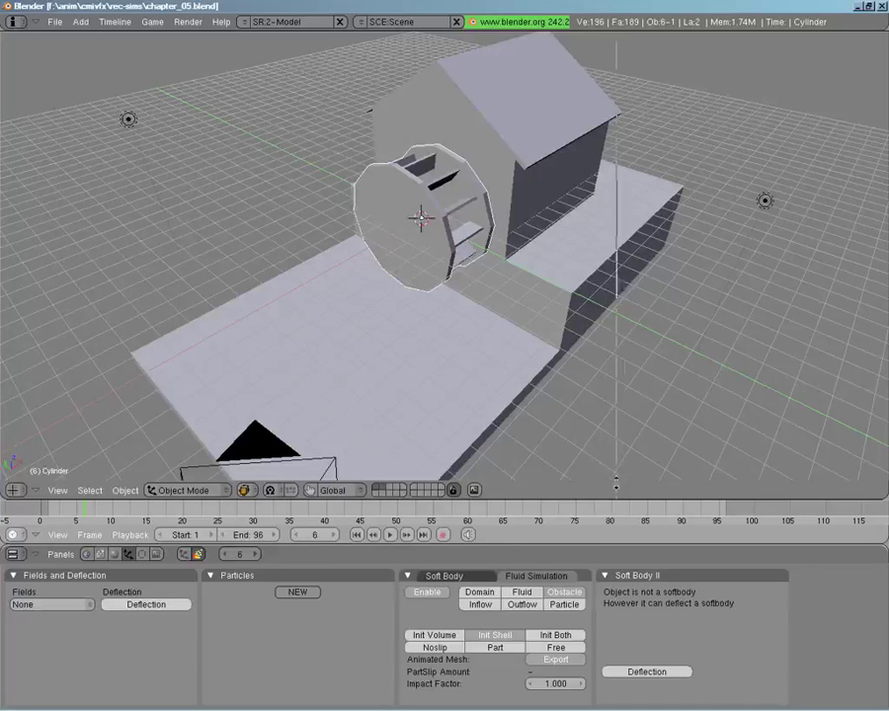
left_click(626, 486)
left_click(640, 490)
left_click(654, 462)
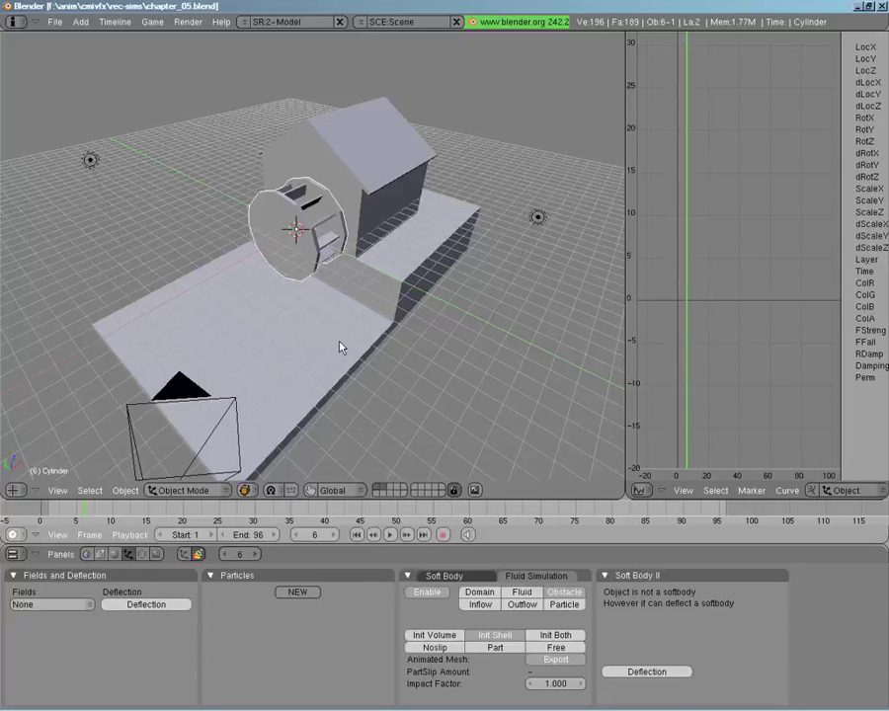
Insert Rot keys for the water wheel at frame 6 and at frame 20, rotated about -30° around global X.
key("i")
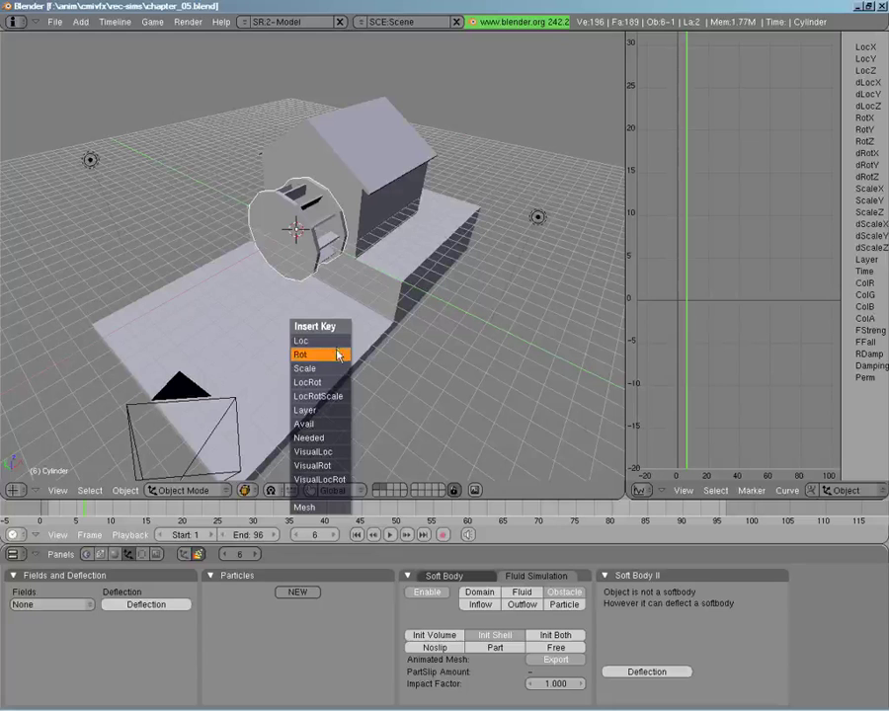
left_click(321, 355)
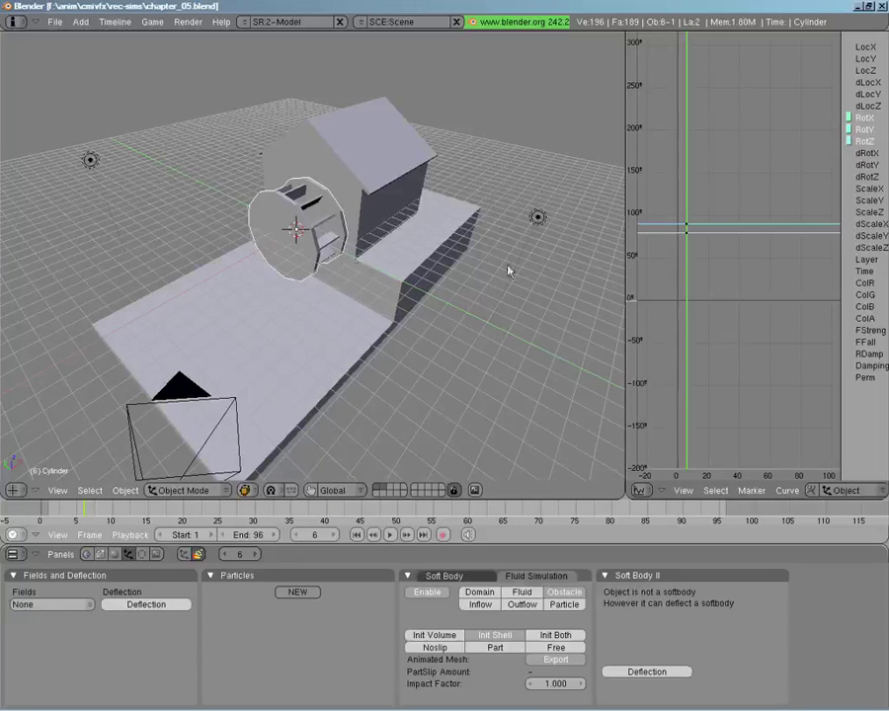
left_click(186, 512)
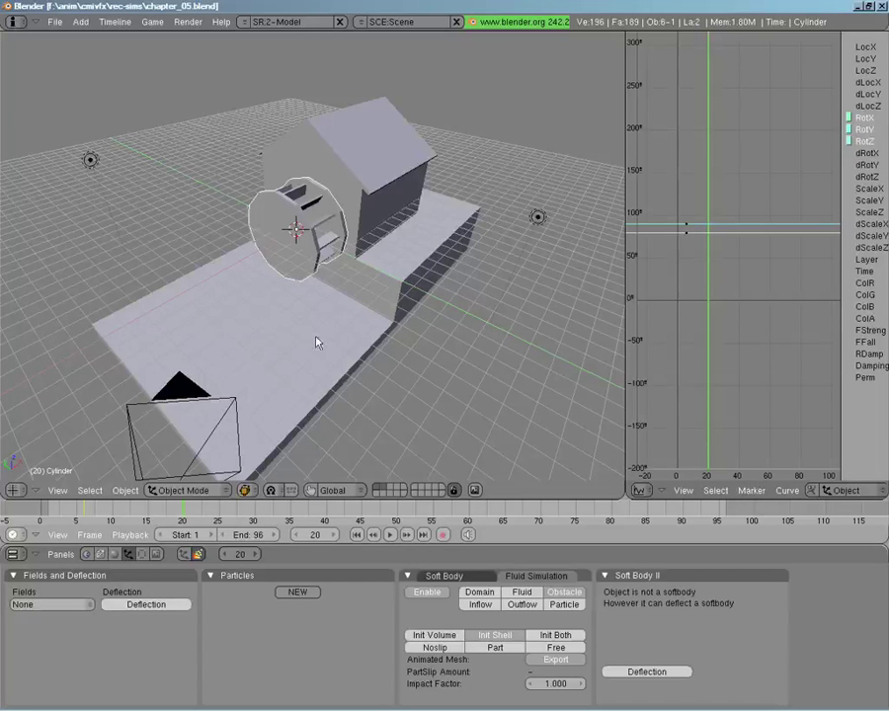
key("x")
key("Escape")
key("r")
key("x")
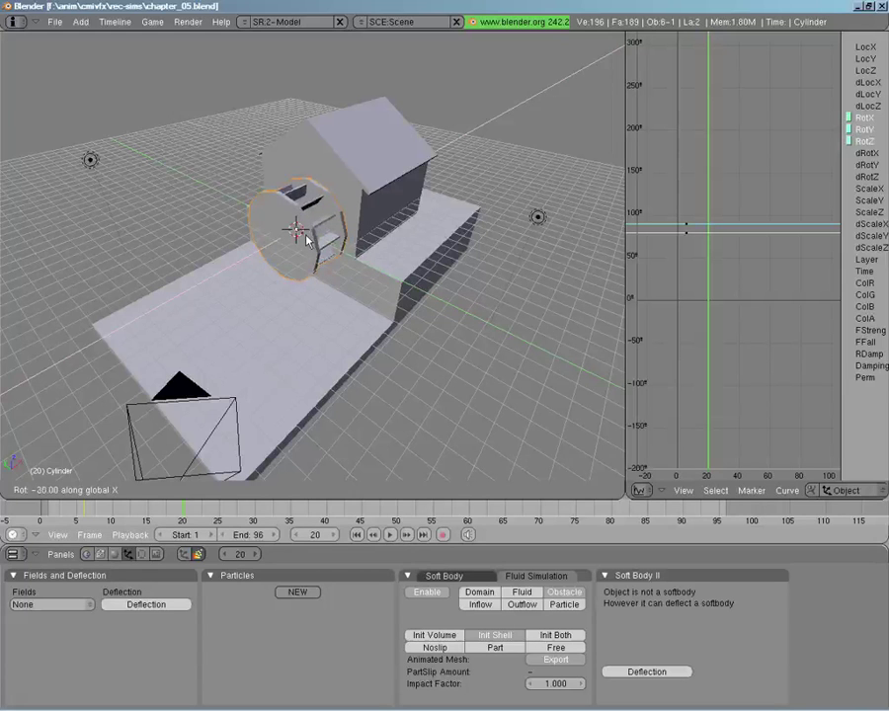
left_click(306, 240)
key("i")
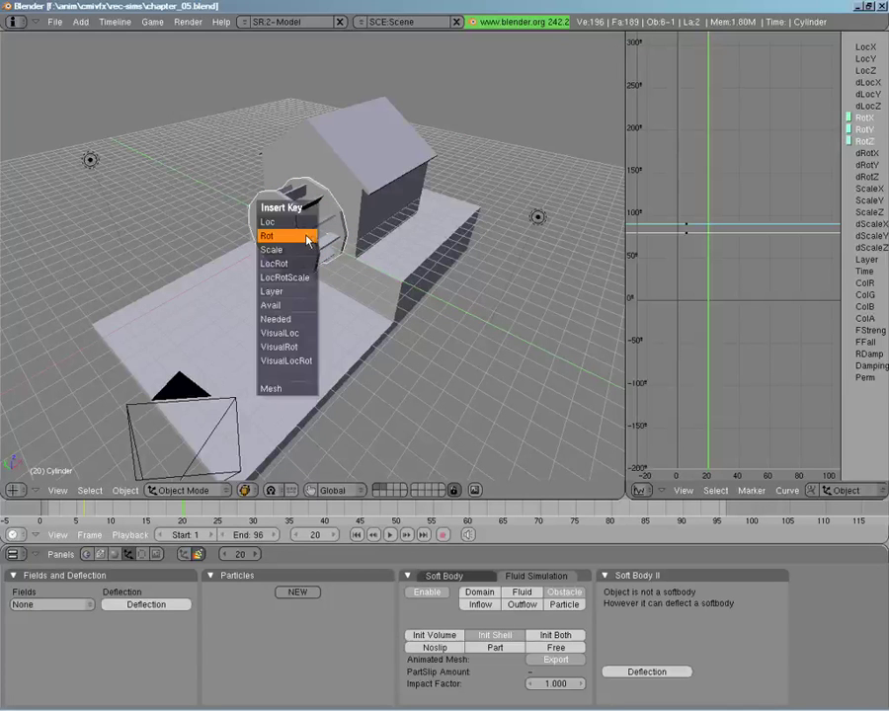
left_click(307, 235)
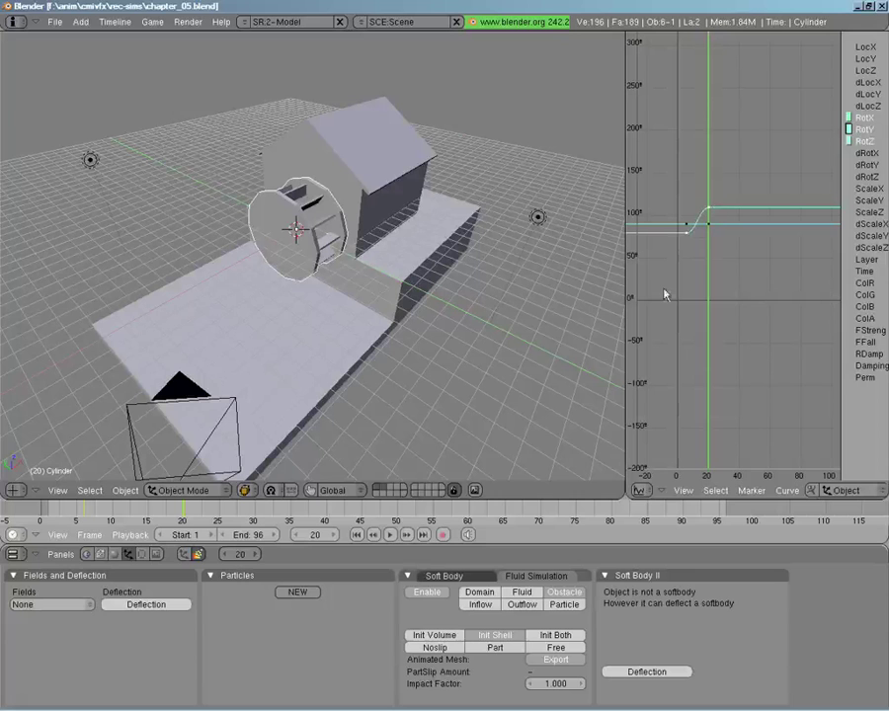
Delete the water wheel's RotX and RotZ curves, keeping only the RotY curve.
right_click(727, 231)
key("x")
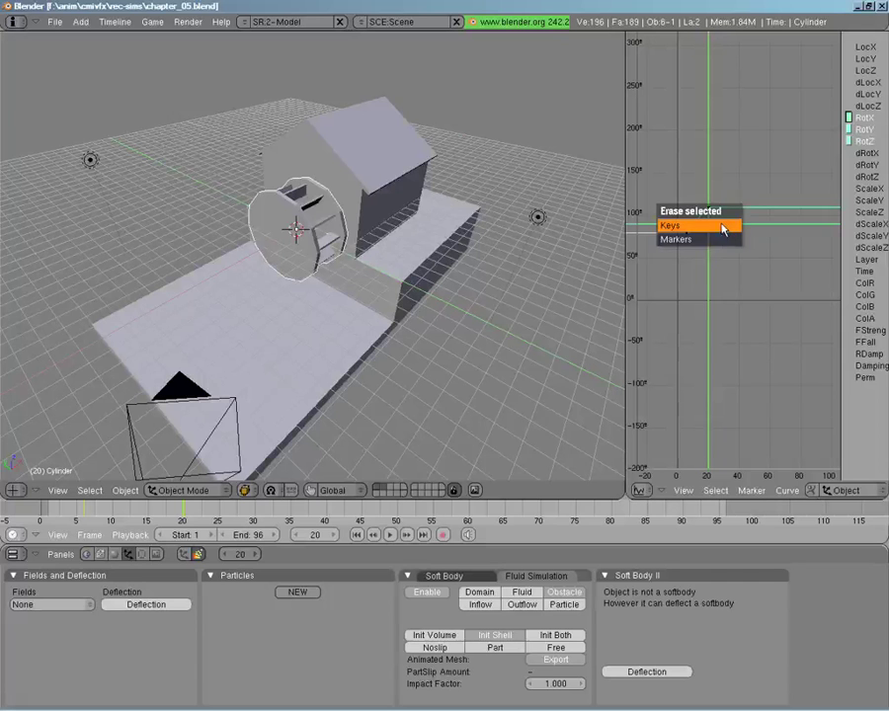
left_click(724, 226)
key("x")
left_click(724, 226)
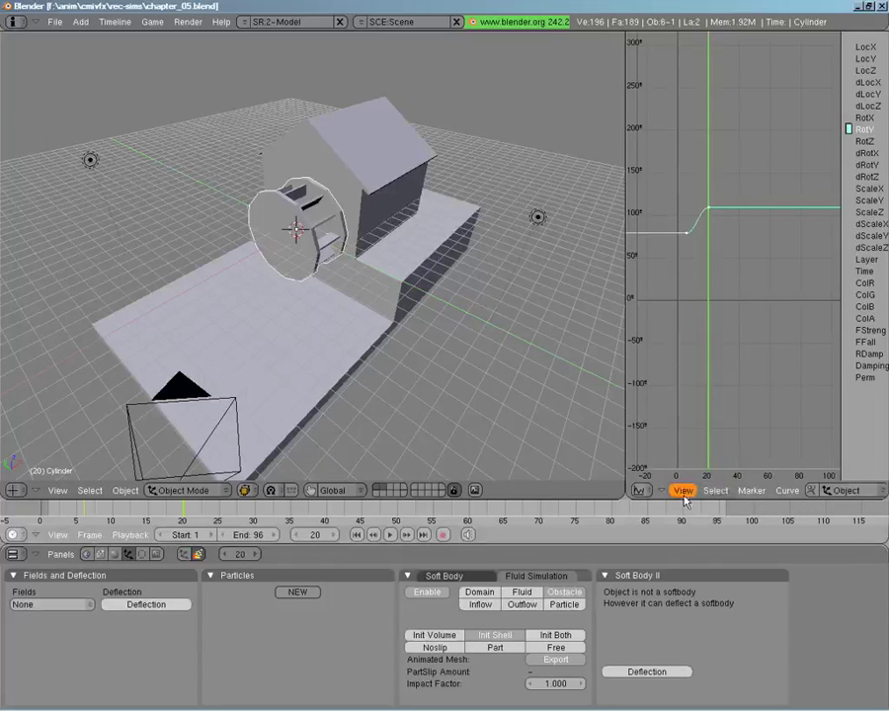
Set the RotY curve's Extend Mode to Extrapolation and play back the wheel's rotation.
left_click(787, 490)
mouse_move(731, 278)
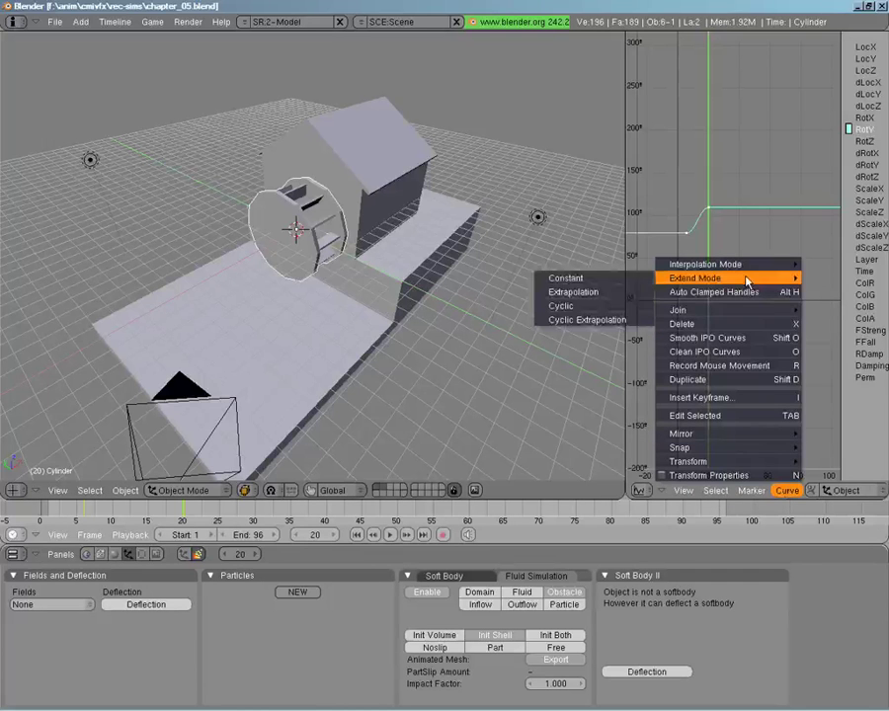
left_click(605, 293)
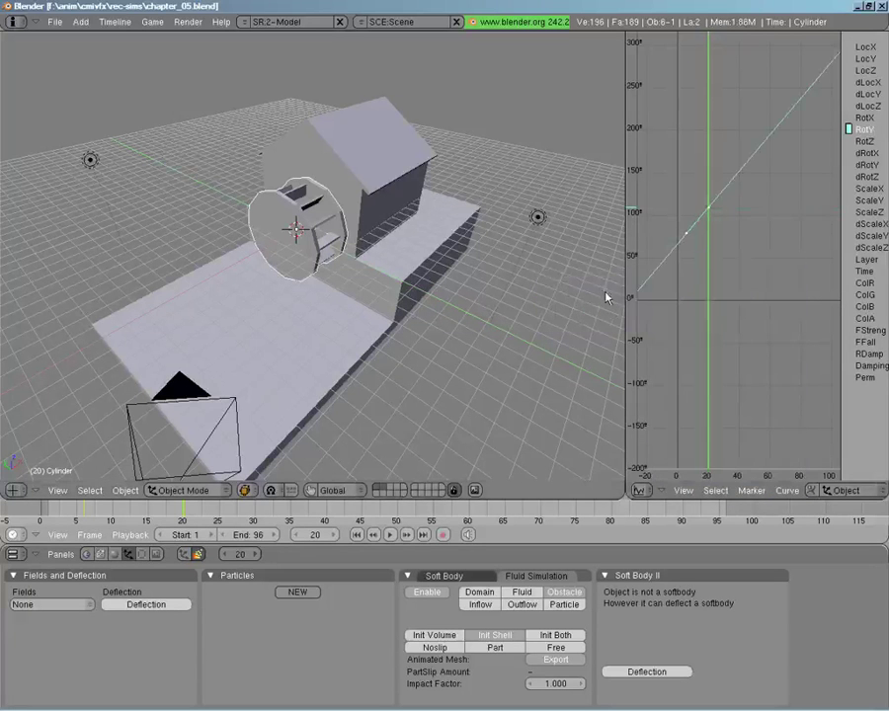
mouse_move(721, 249)
left_mouse_down()
mouse_move(685, 252)
mouse_move(707, 255)
left_mouse_up()
key("alt+a")
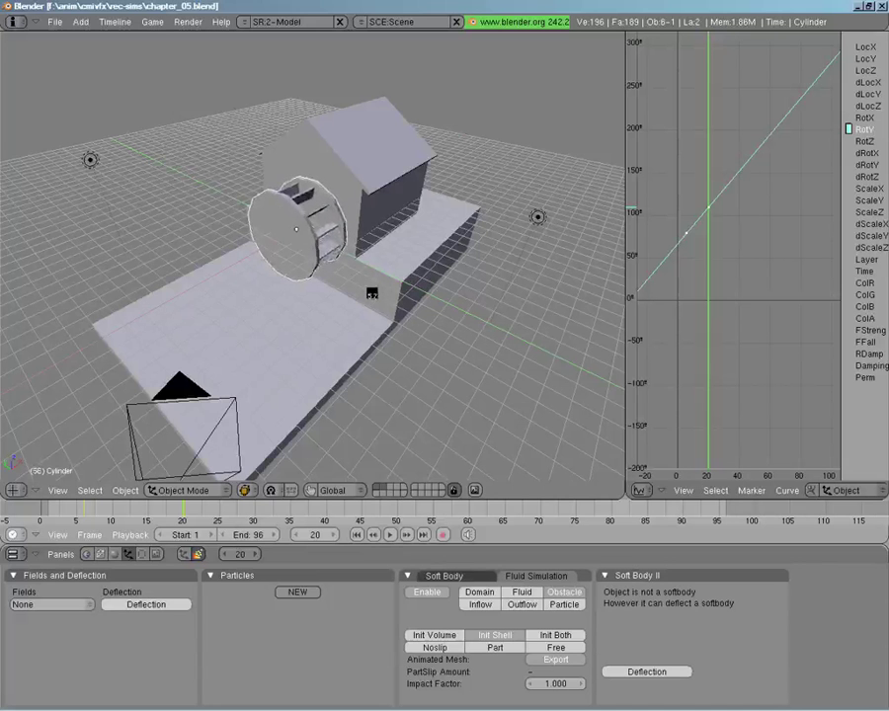
key("Escape")
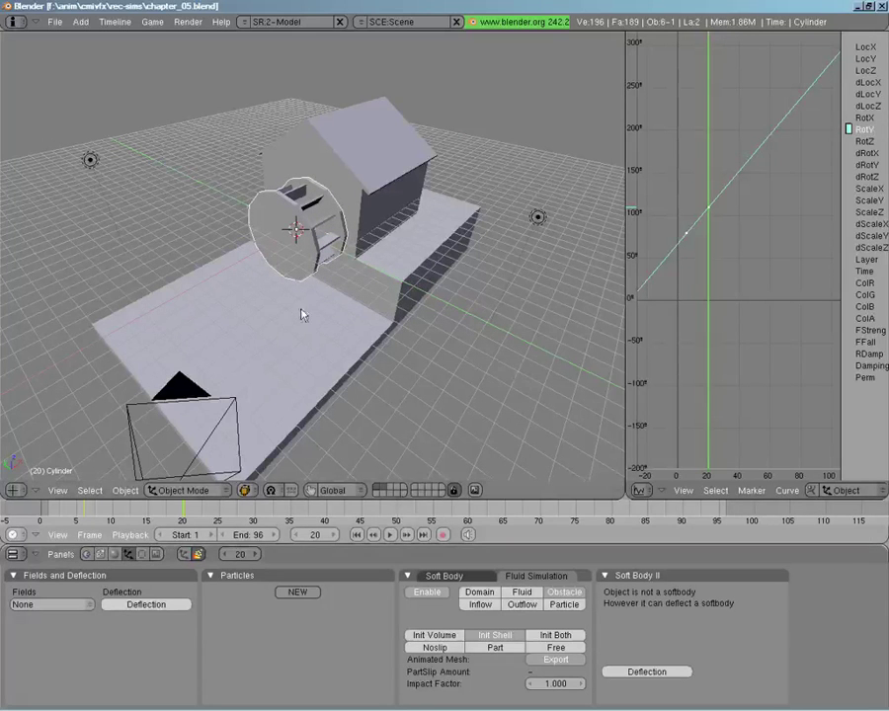
Join the curve editor area back into the 3D view.
right_click(625, 264)
left_click(619, 280)
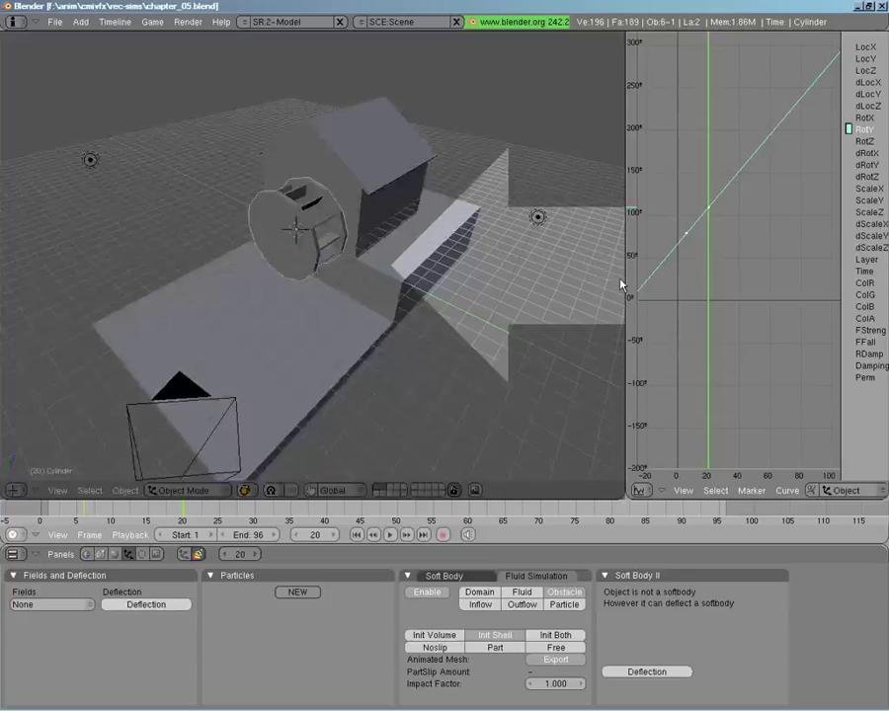
left_click(650, 280)
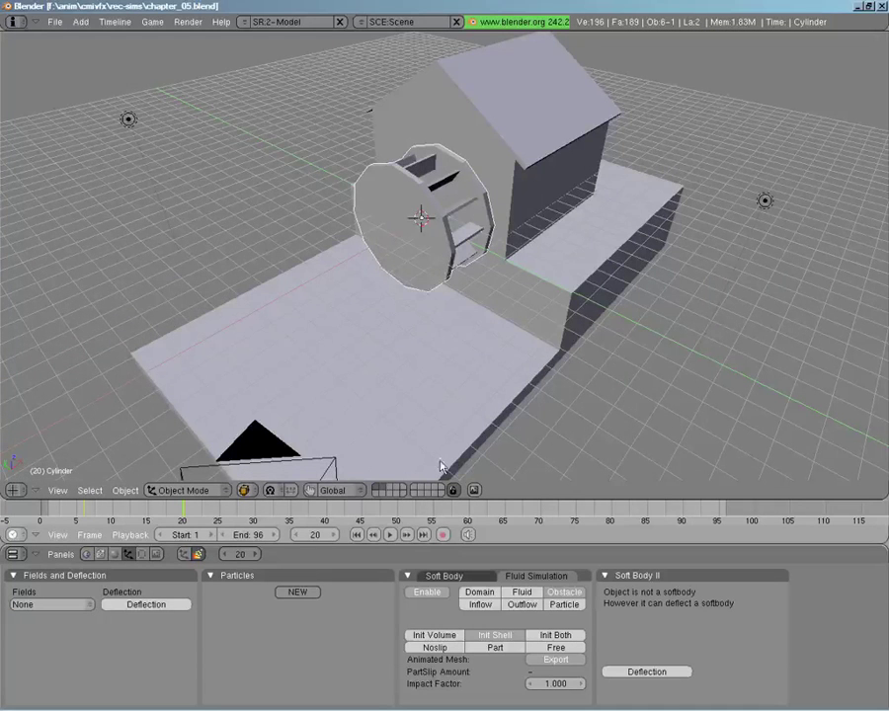
Reveal the layer holding the large blue cube, select the cube and check its material settings and preview.
left_click(377, 493)
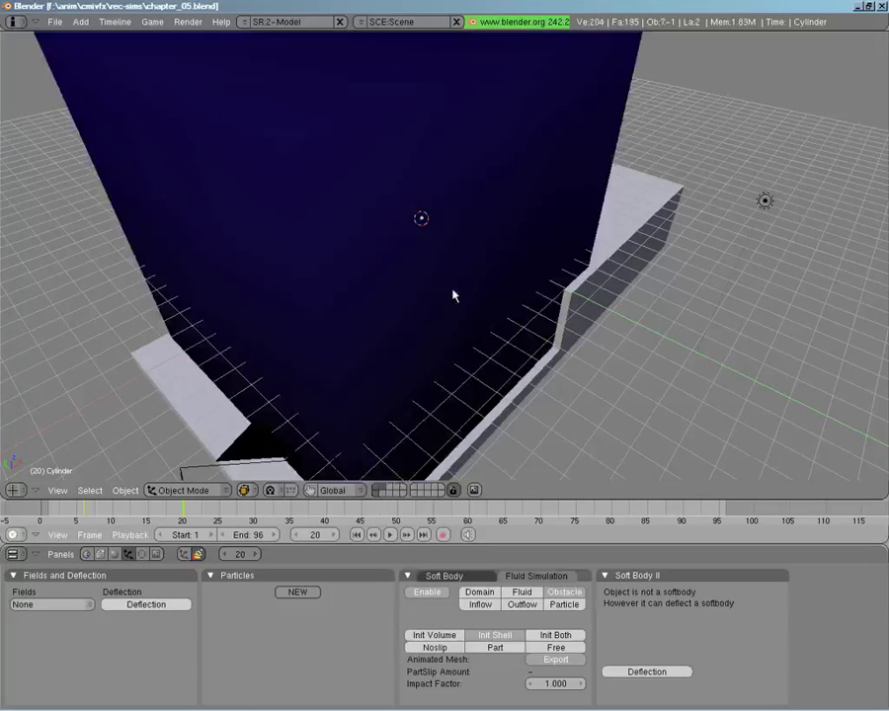
scroll(447, 264, "down", 3)
middle_click_drag(433, 289, 455, 327)
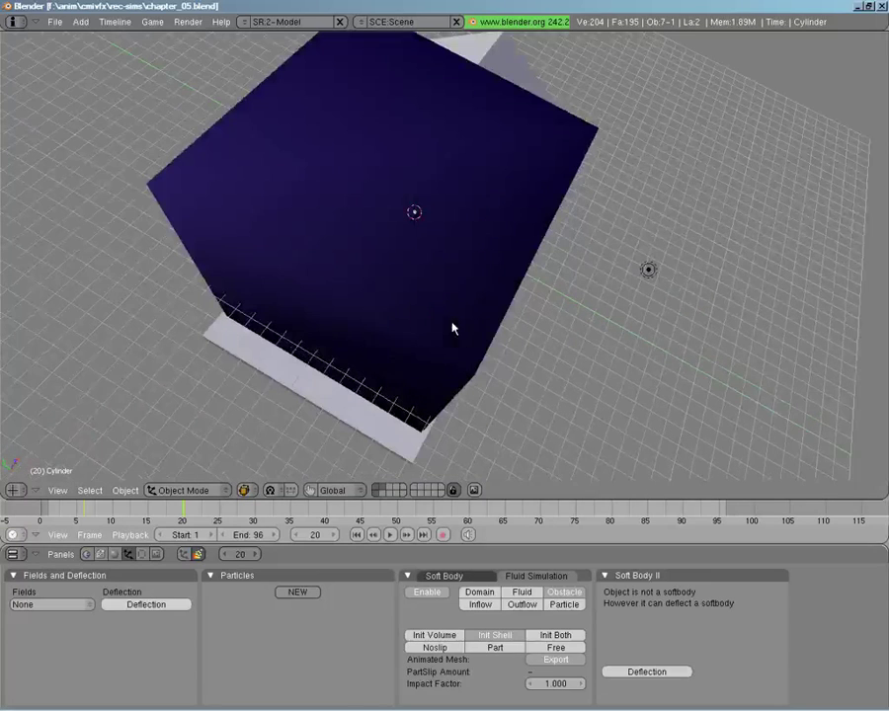
right_click(389, 306)
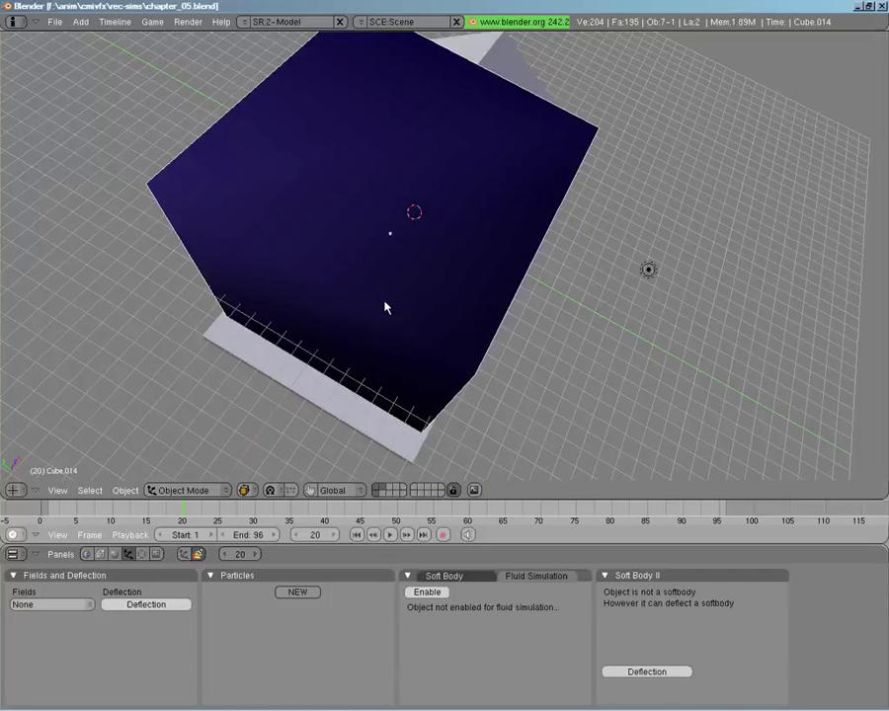
left_click(114, 555)
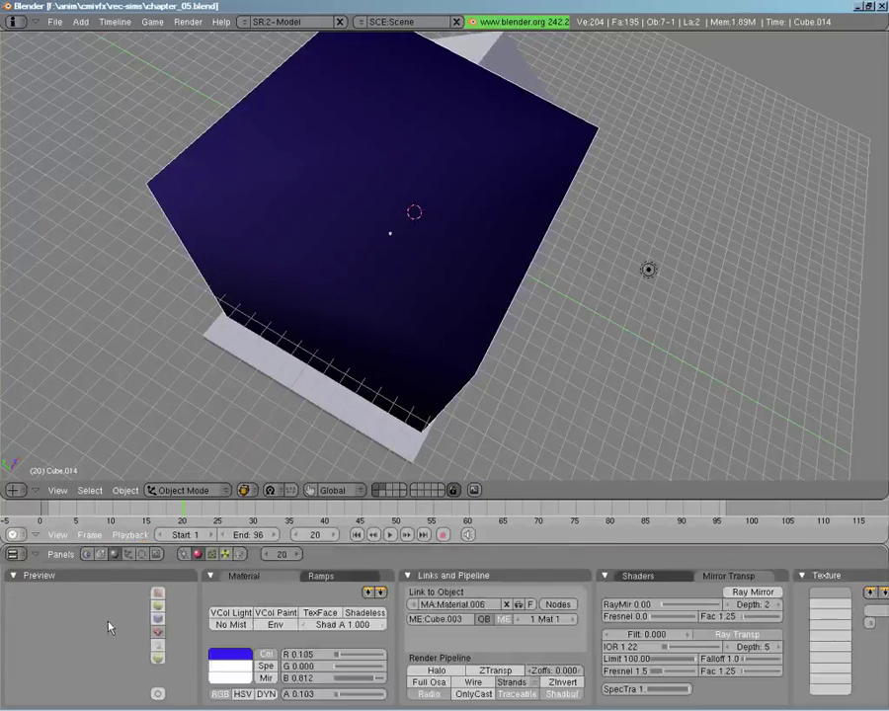
scroll(128, 630, "right", 1)
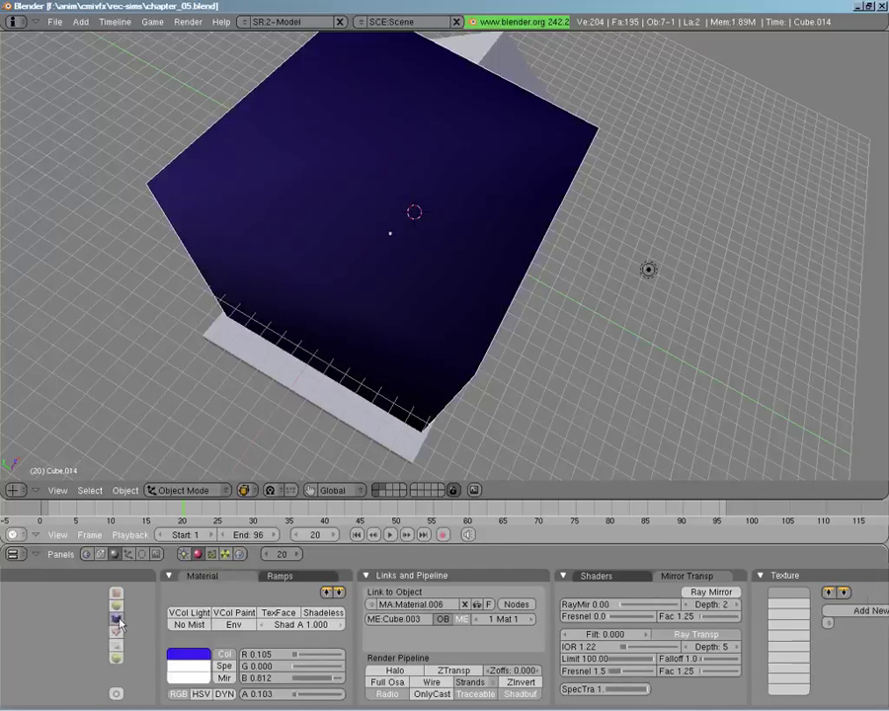
scroll(105, 628, "left", 1)
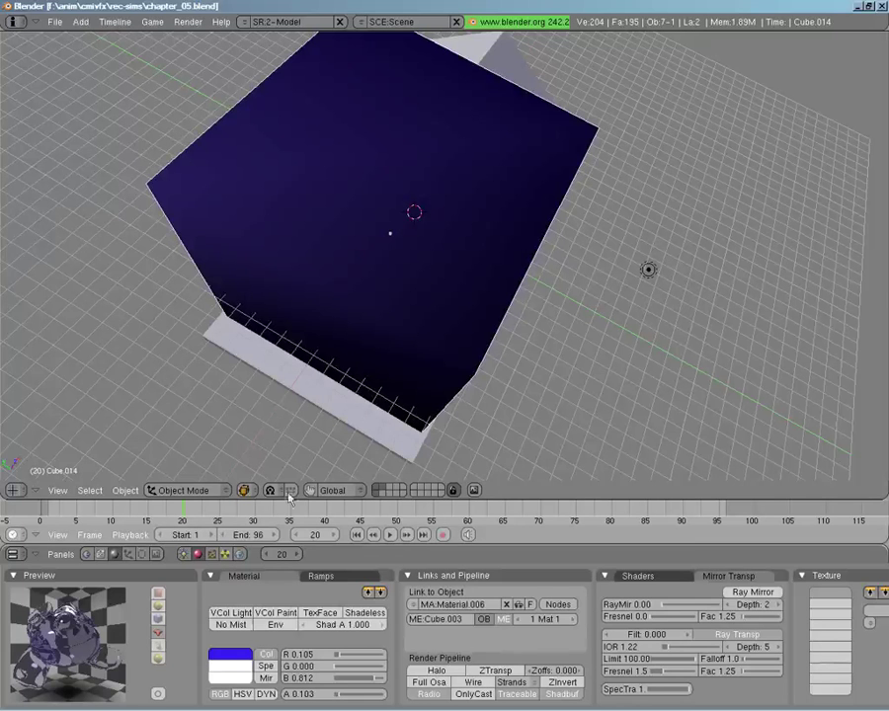
Enable fluid simulation on the large blue cube as the Domain and set its resolution to 70.
left_click(130, 555)
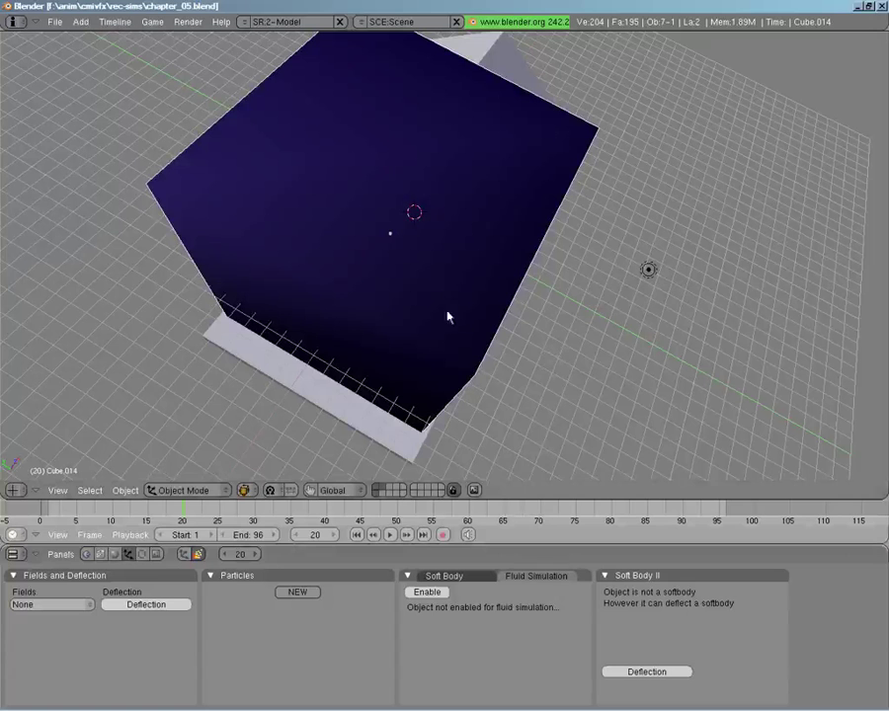
left_click(427, 592)
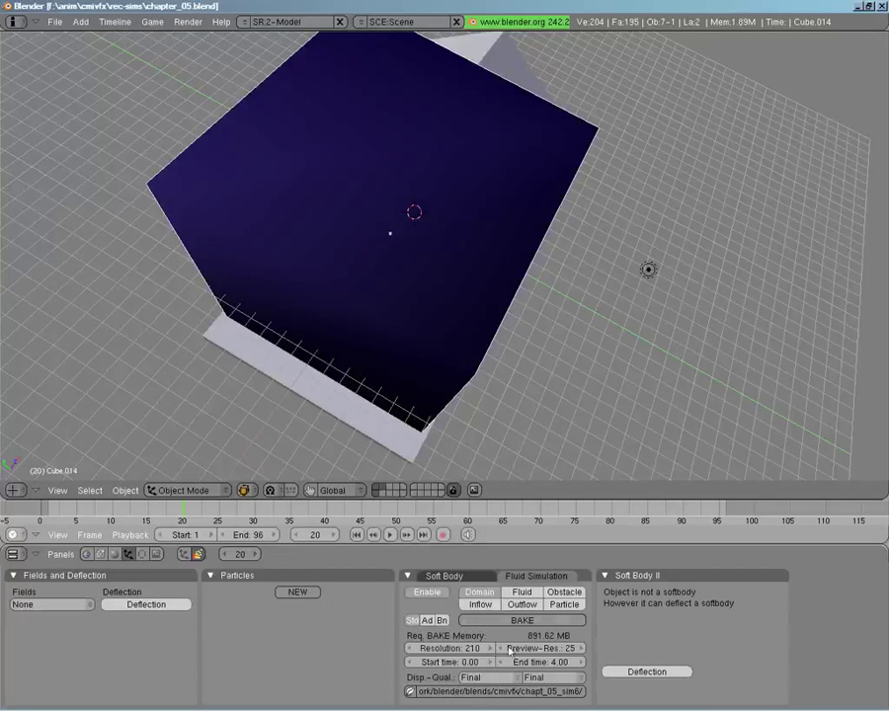
left_click(442, 650)
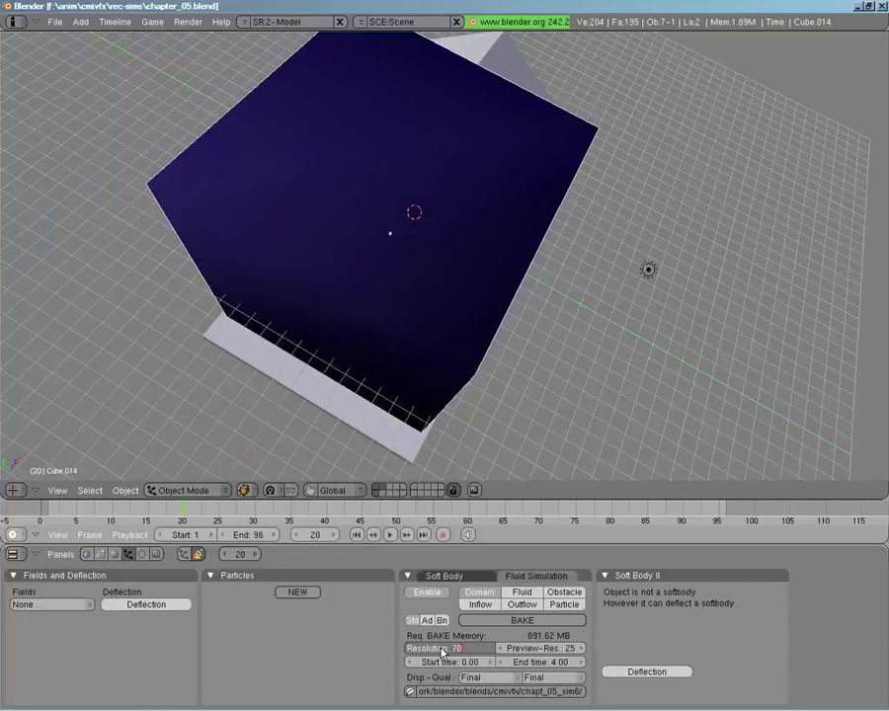
key("Return")
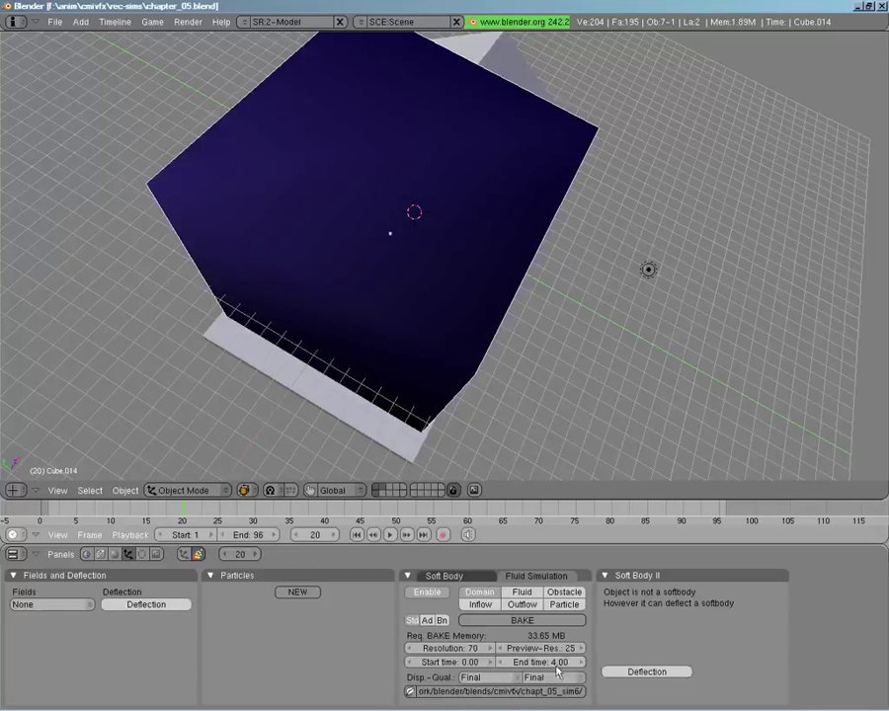
Create the folder f:\anim\cmivfx\rec-sims\chapter_05-sim\ and set it as the domain's bake directory.
left_click(410, 693)
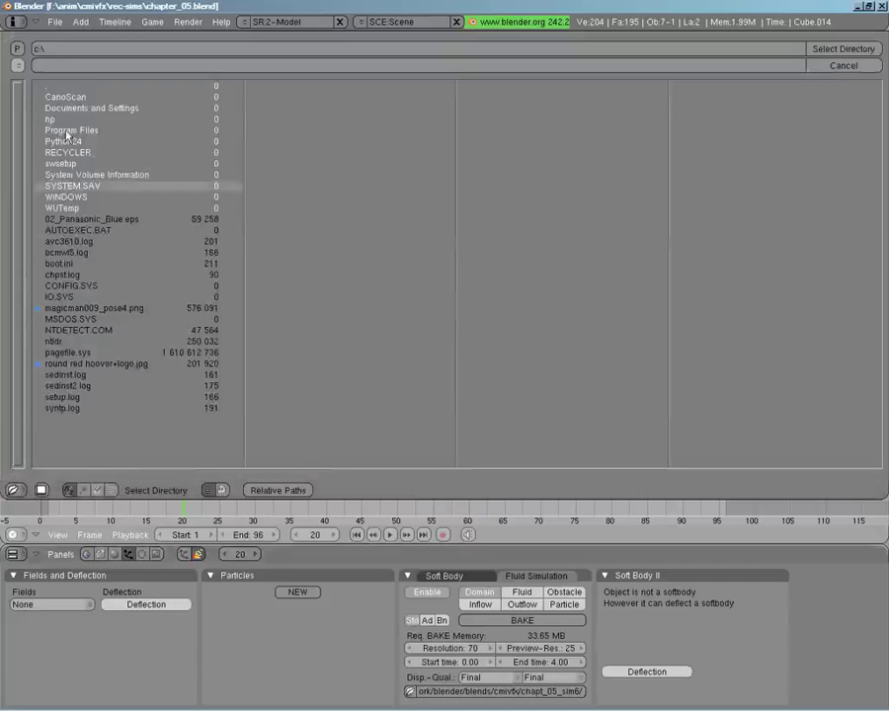
left_click(17, 66)
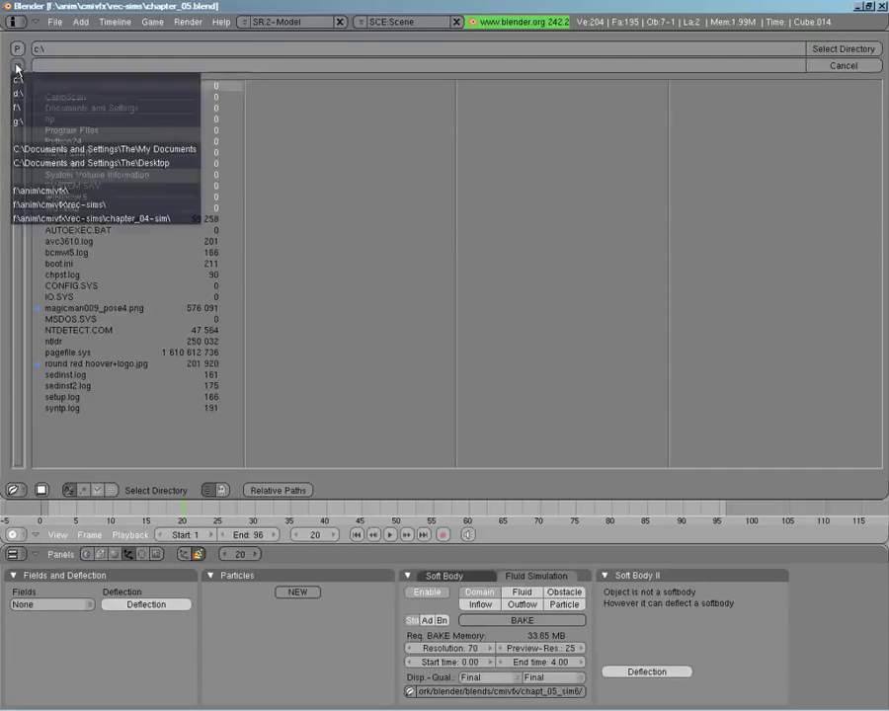
left_click(41, 205)
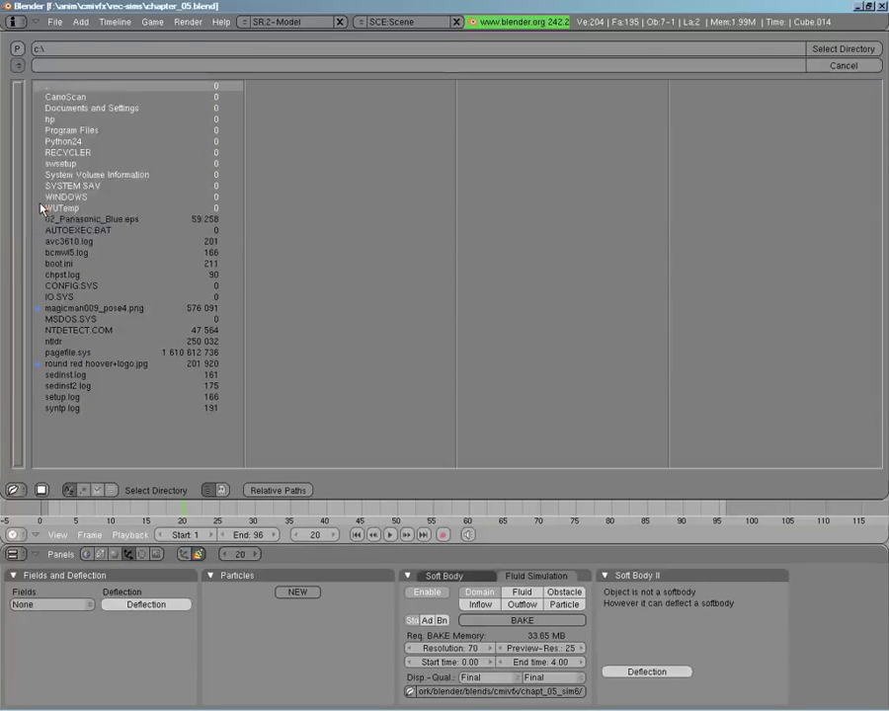
left_click(143, 49)
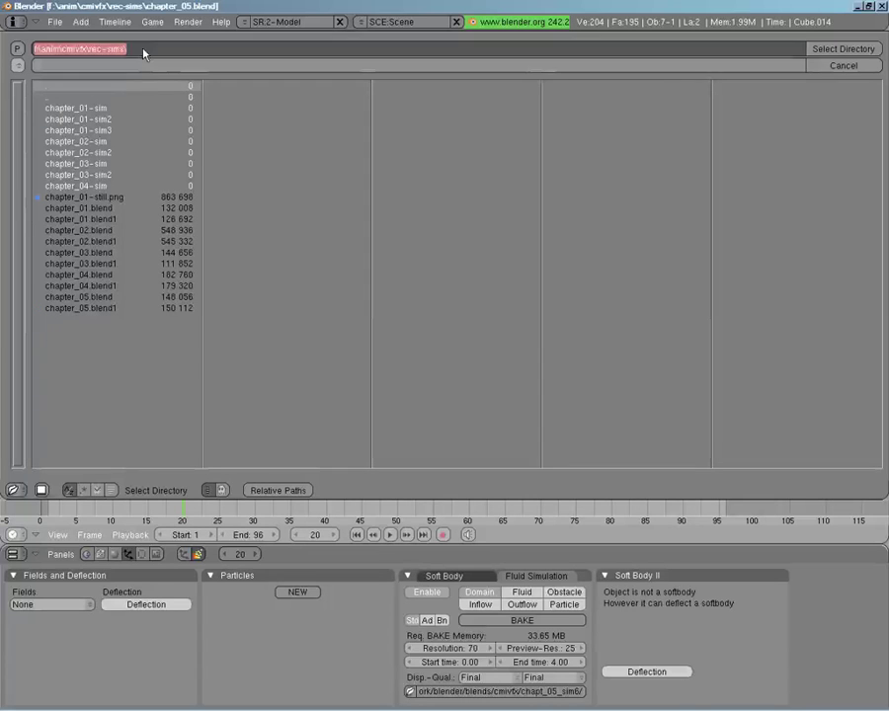
type("chapter")
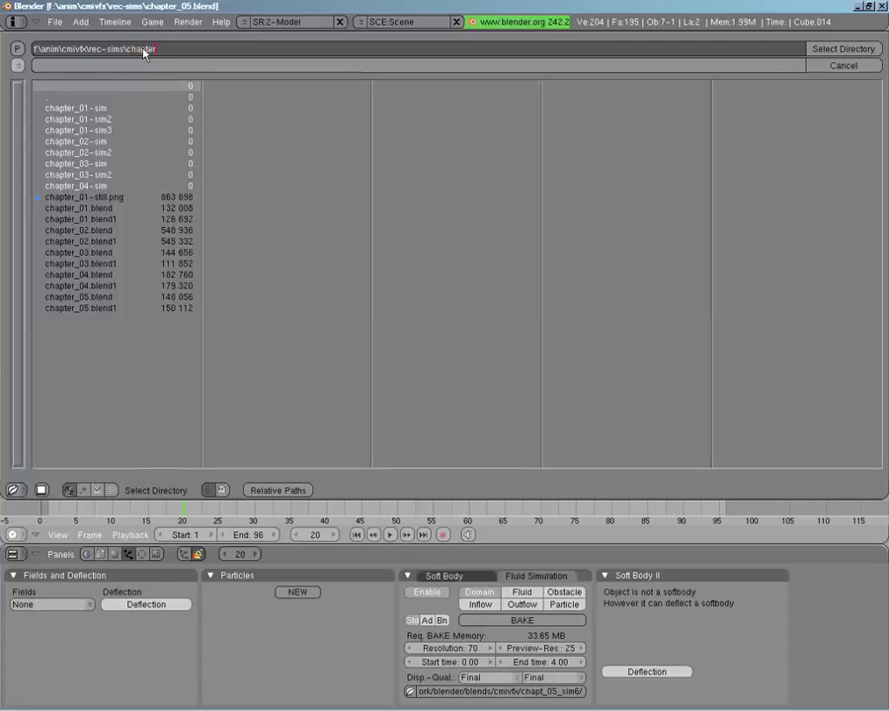
type("_")
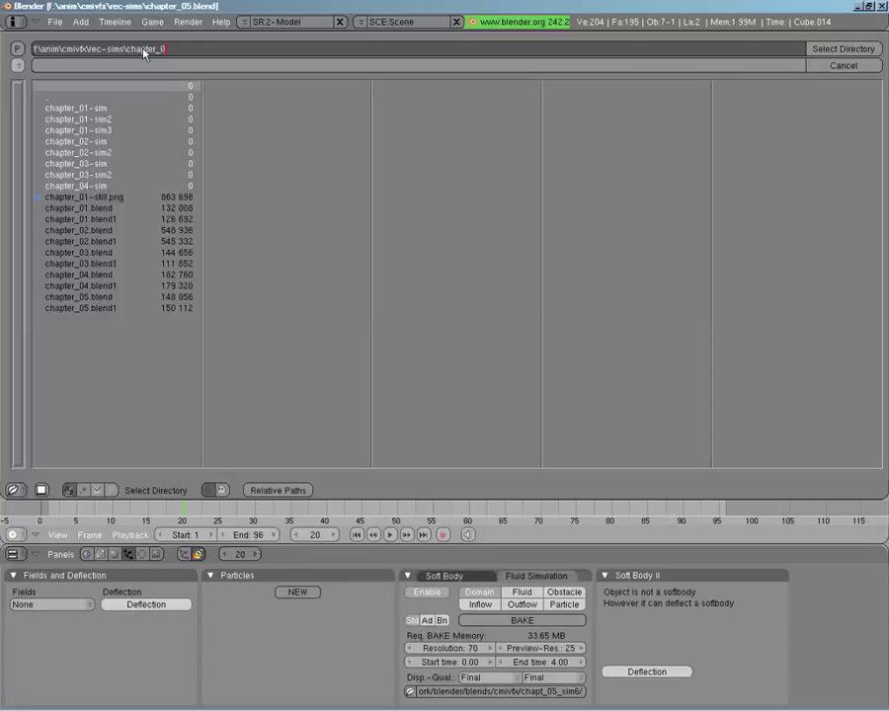
type("05-sim")
key("Return")
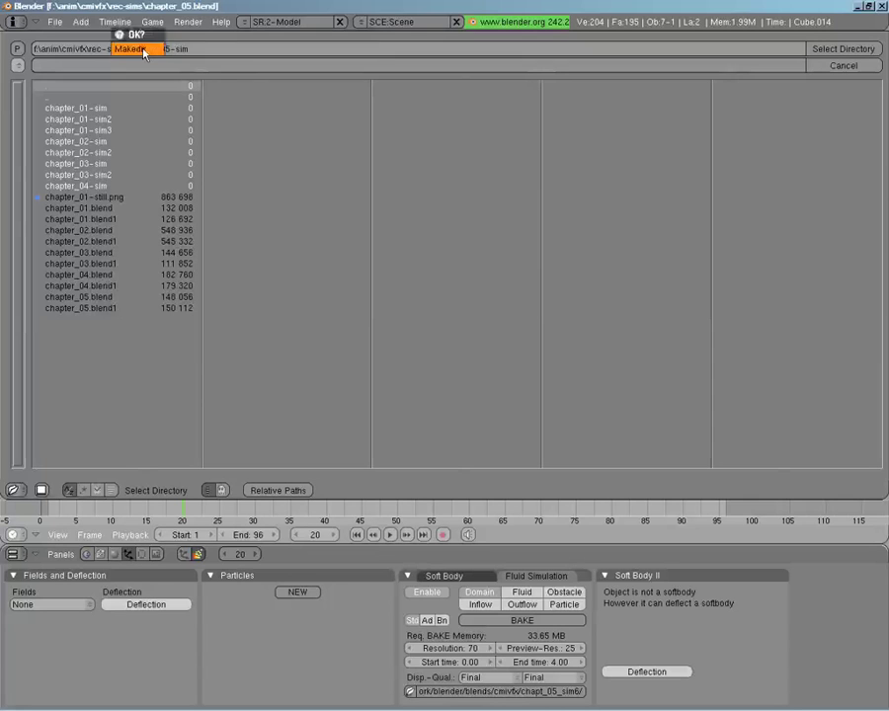
left_click(143, 49)
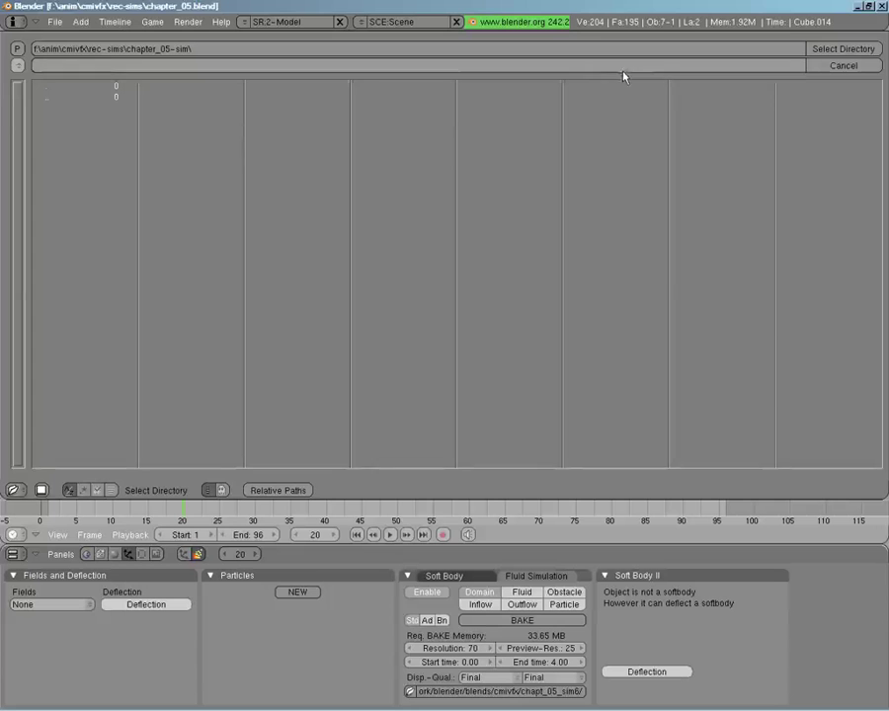
left_click(810, 48)
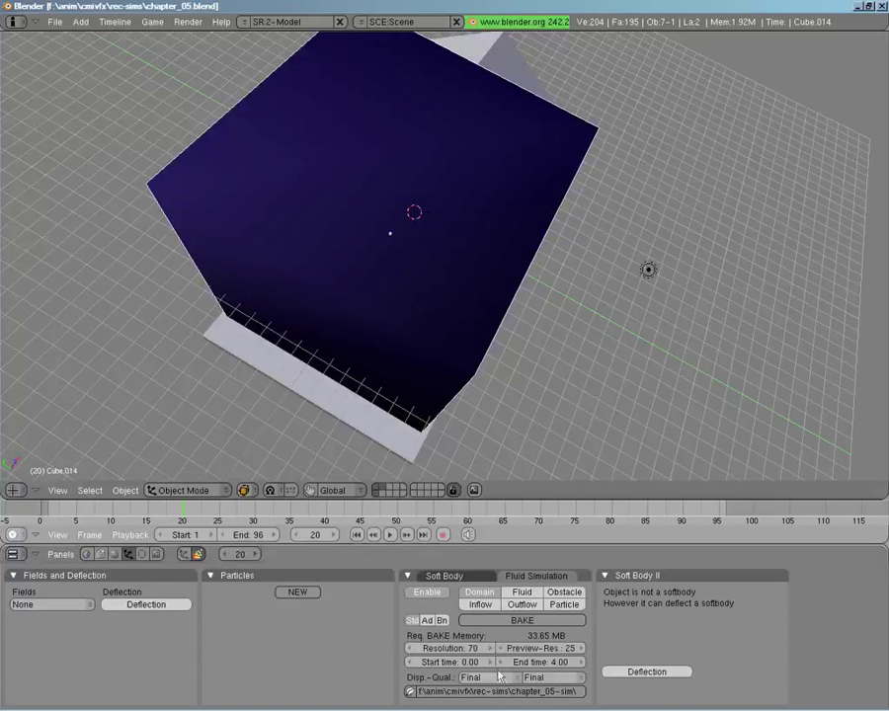
Set the fluid domain's tracer particles to 0, generated particles to 0 and surface subdivision to 1.
left_click(428, 622)
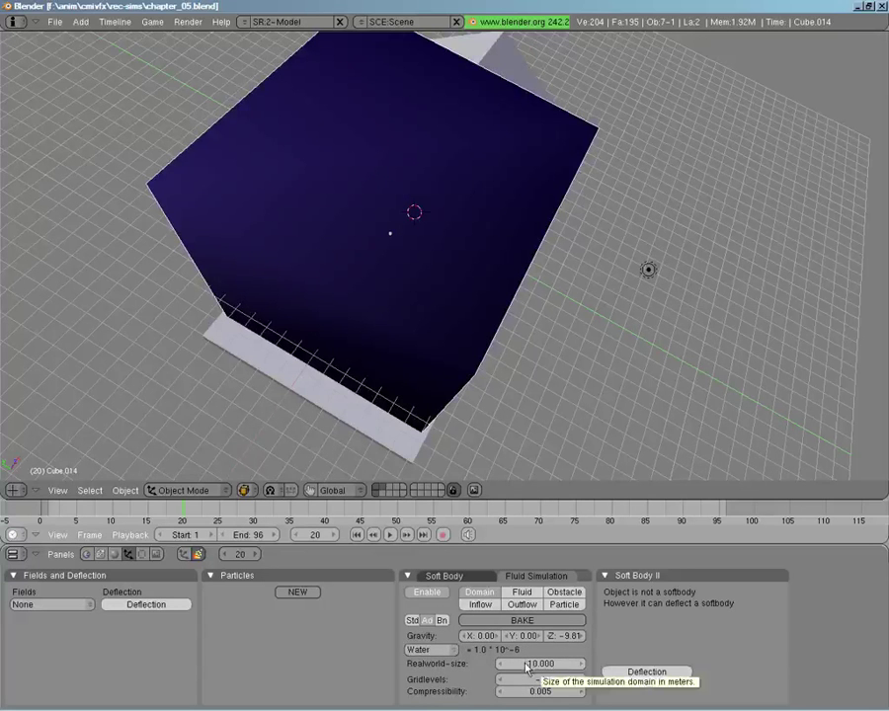
middle_click_drag(500, 318, 460, 311)
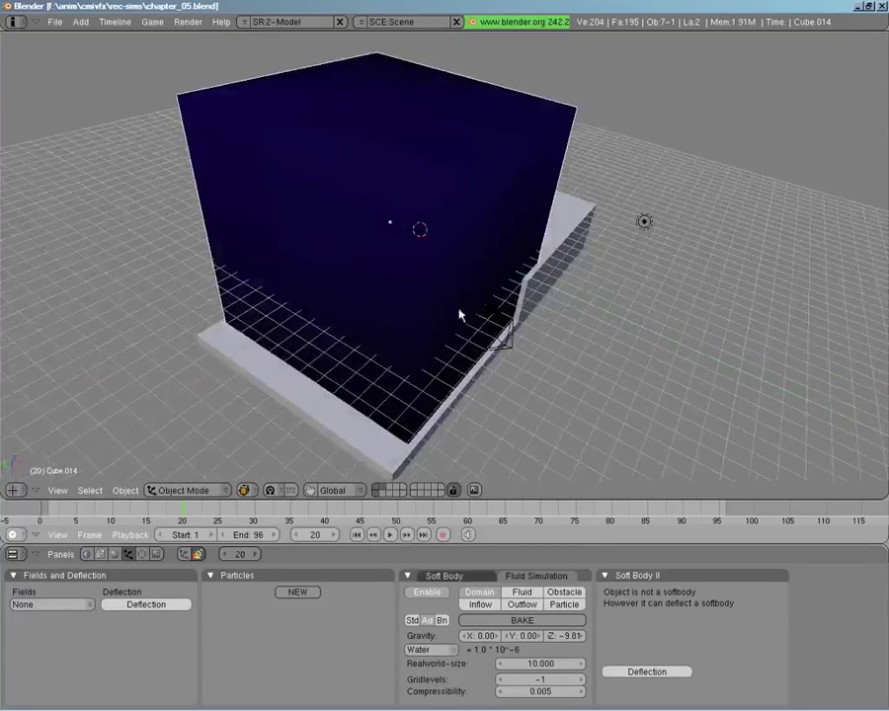
left_click(441, 619)
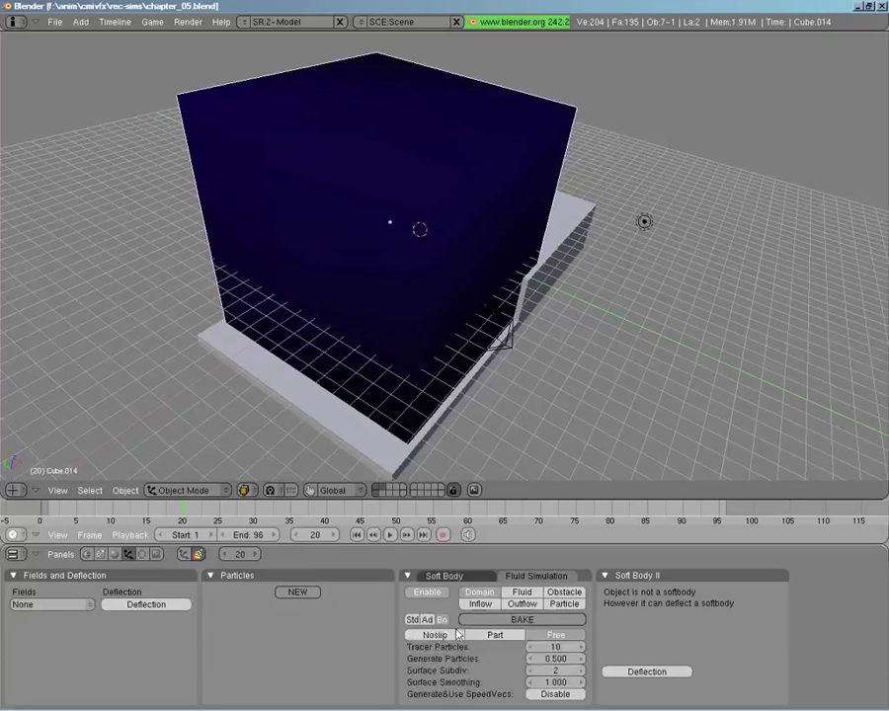
left_click(531, 671)
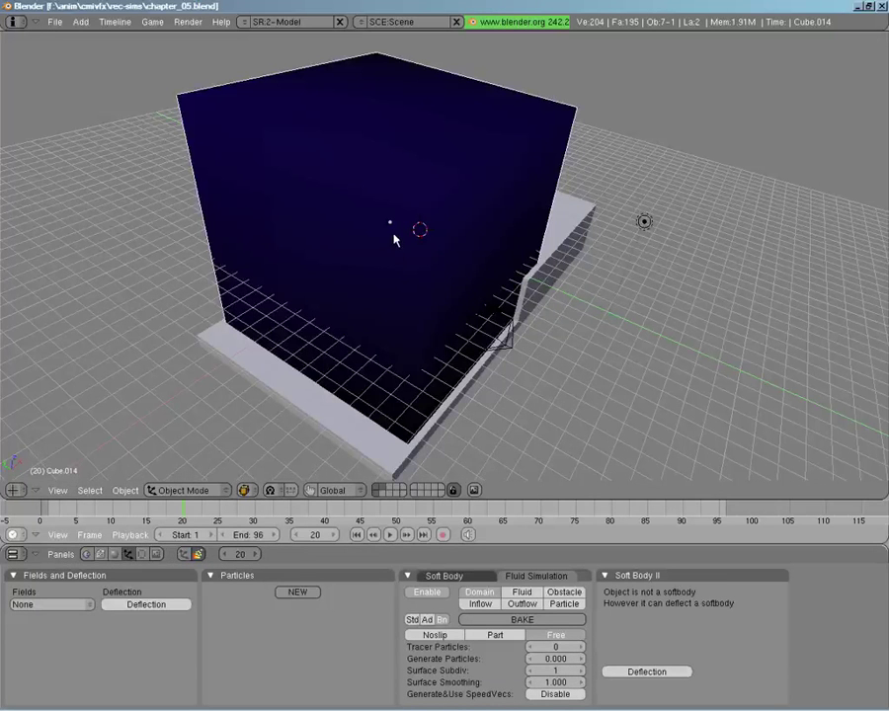
Hide the domain cube's layer, reveal the flat water block's layer and enable that block as Fluid with Init Volume.
key("x")
key("Return")
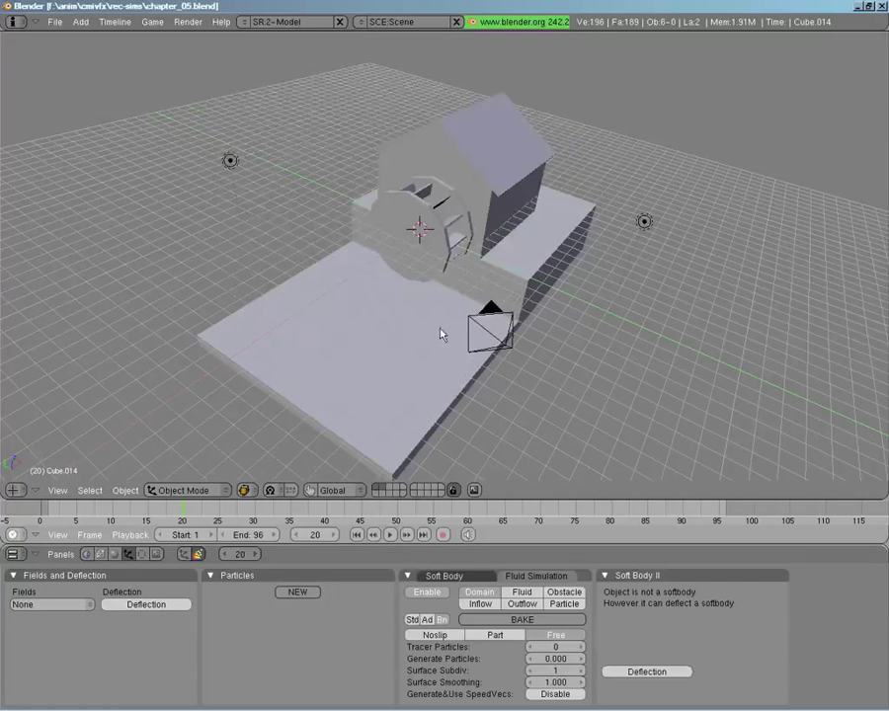
middle_click_drag(445, 334, 413, 330)
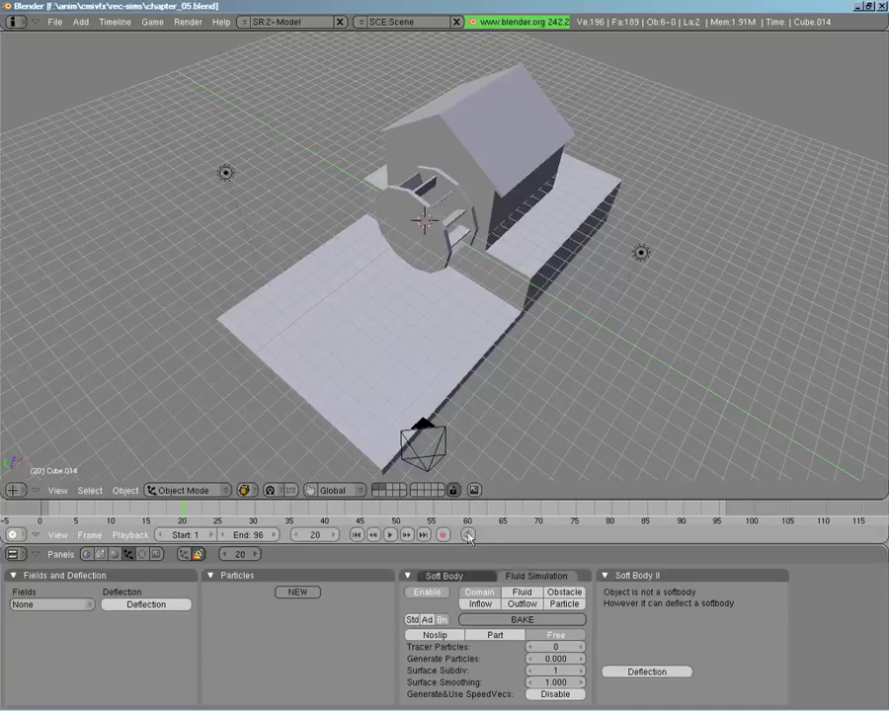
left_click(382, 493, "shift")
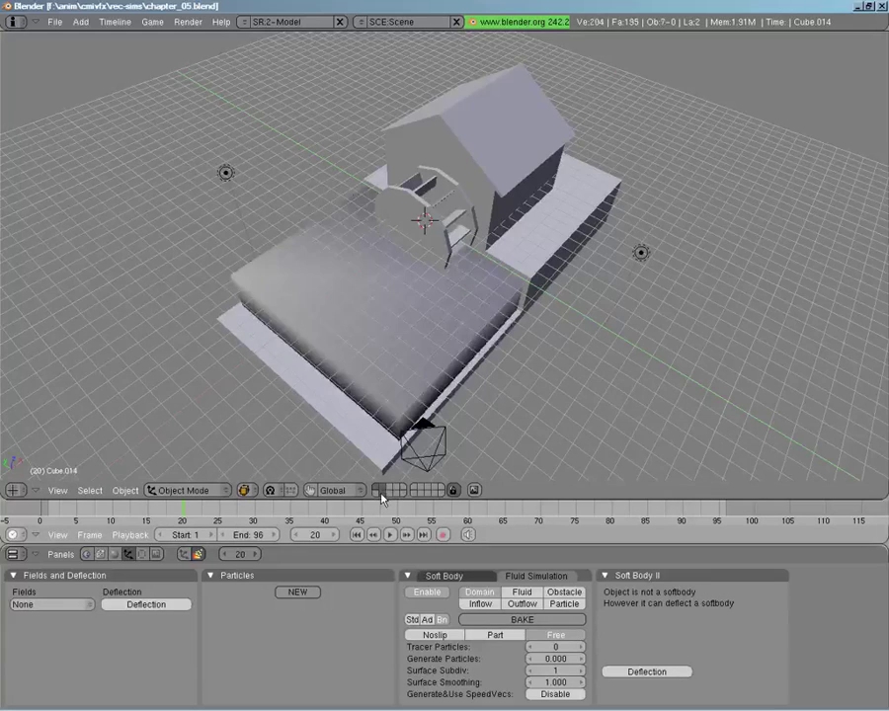
middle_click_drag(426, 349, 454, 294)
right_click(413, 324)
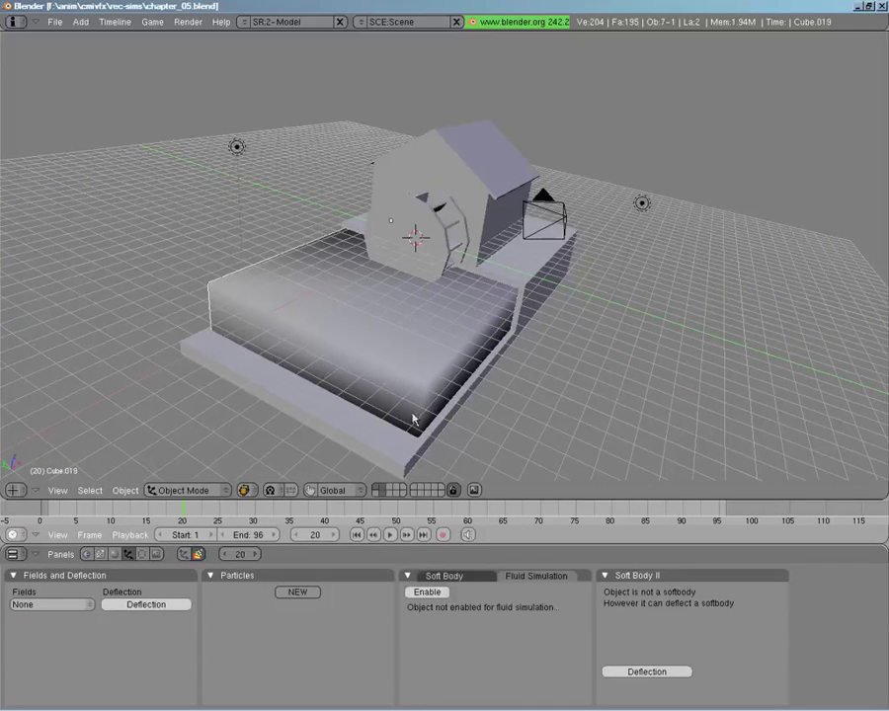
left_click(433, 592)
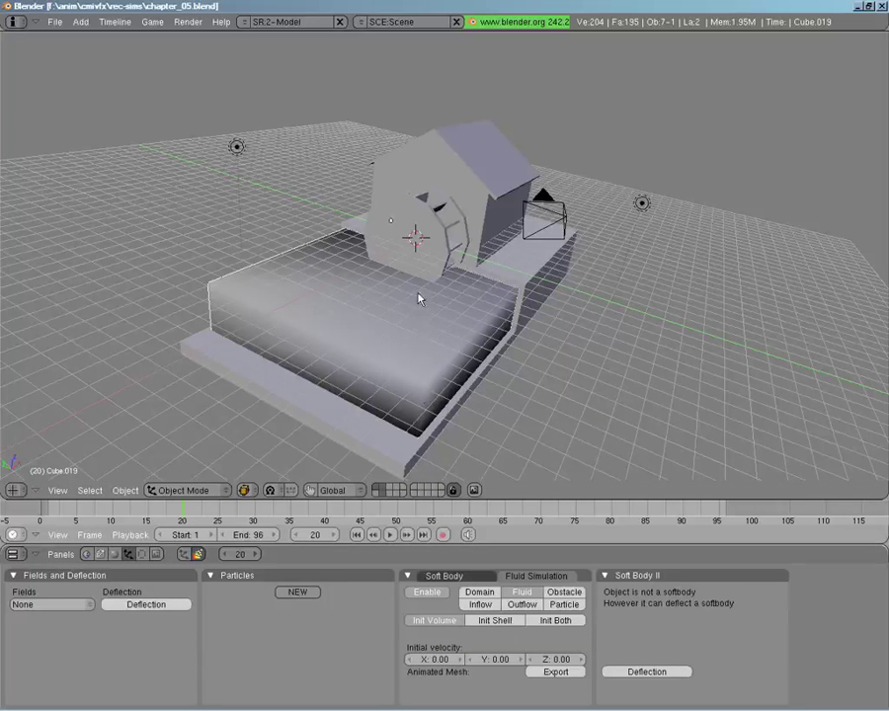
middle_click_drag(448, 254, 427, 326)
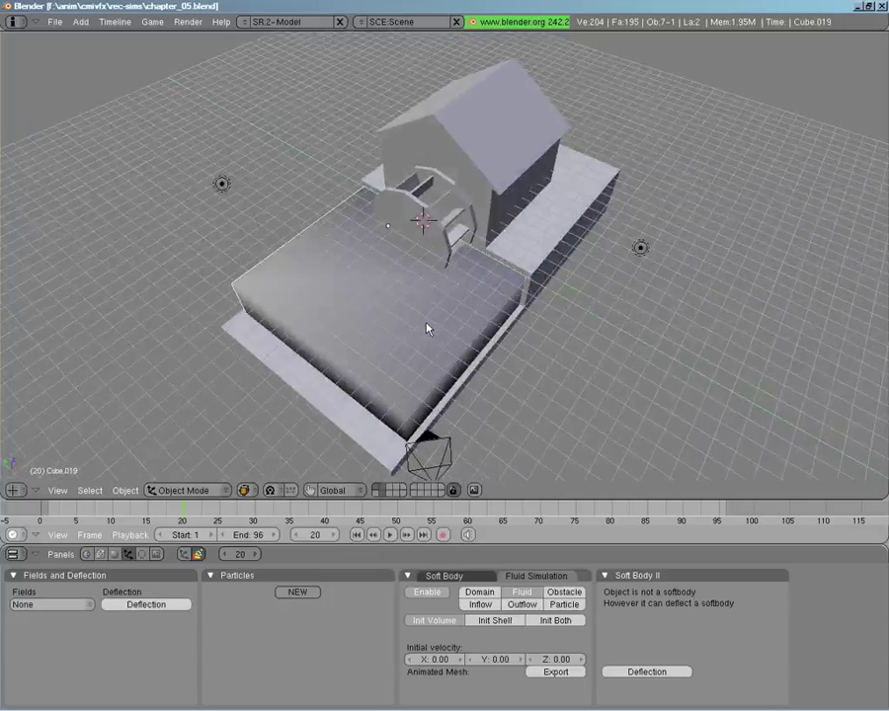
Show the domain cube's layer instead of the water block's, select the cube and bake the fluid simulation.
left_click(382, 487, "shift")
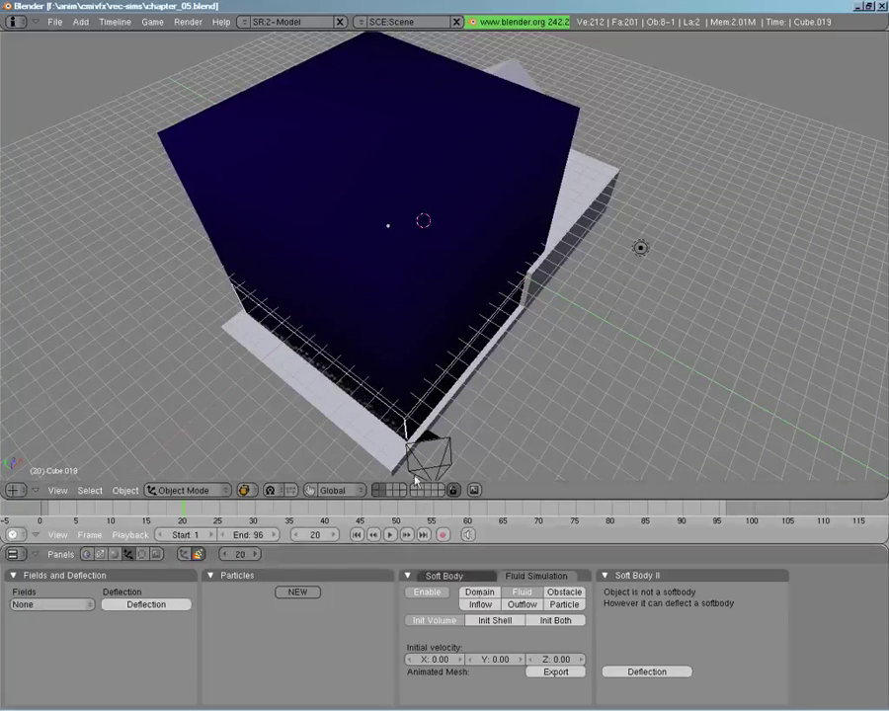
key("x")
key("Return")
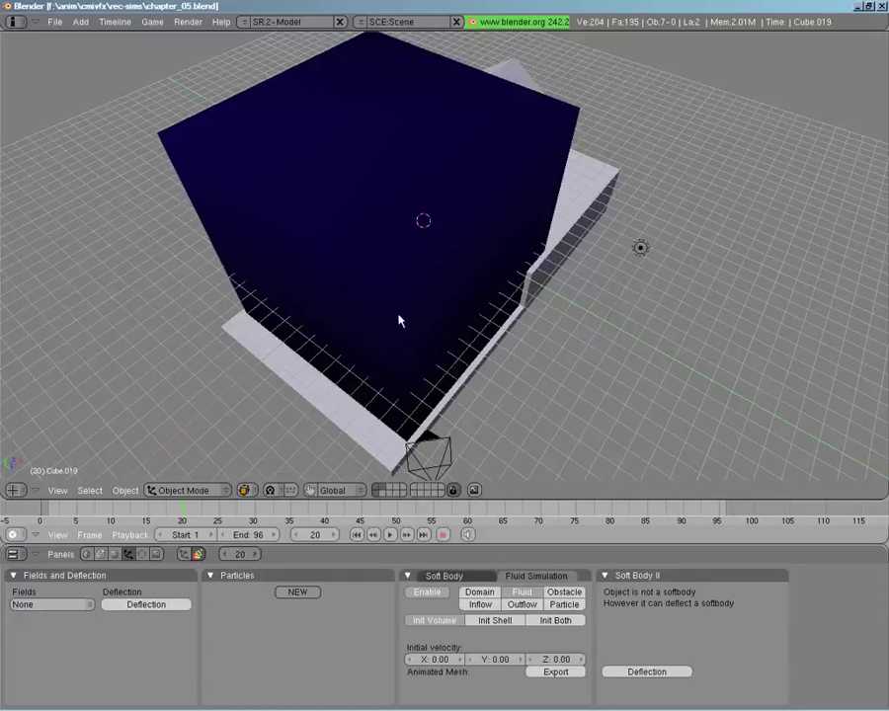
middle_click_drag(449, 256, 484, 288)
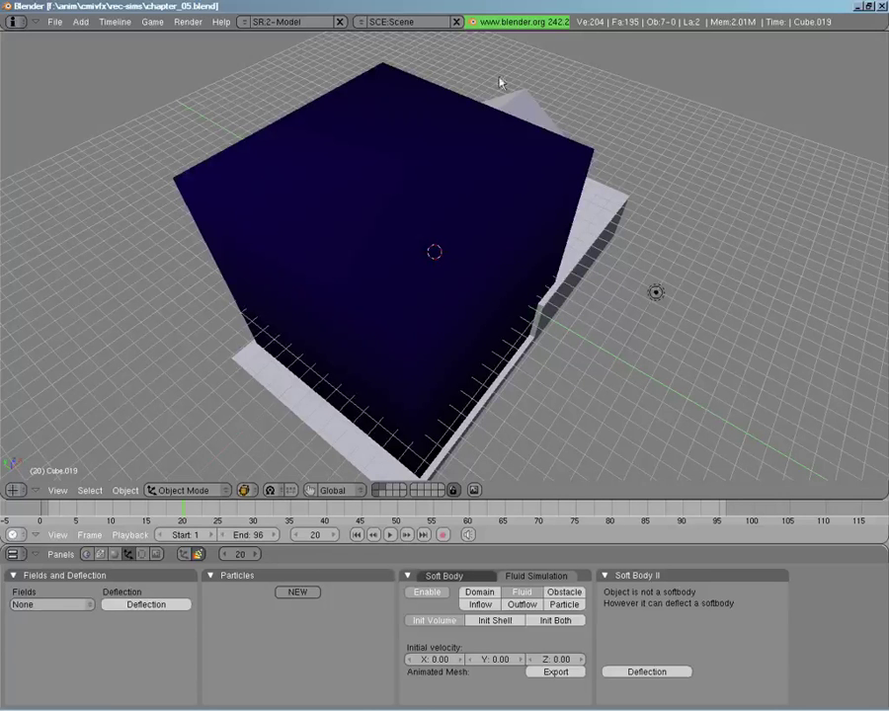
right_click(427, 417)
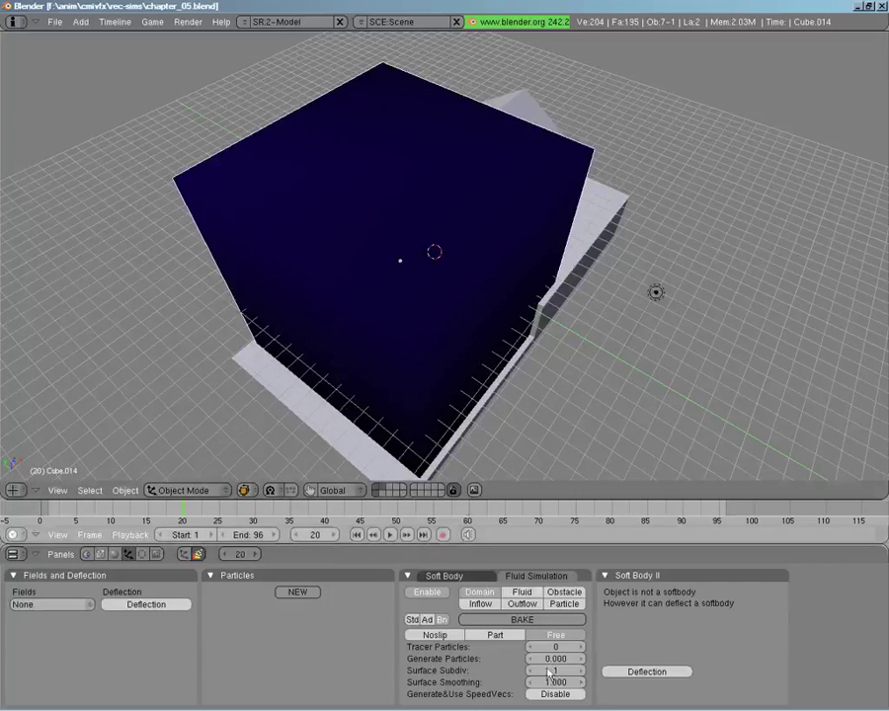
left_click(412, 619)
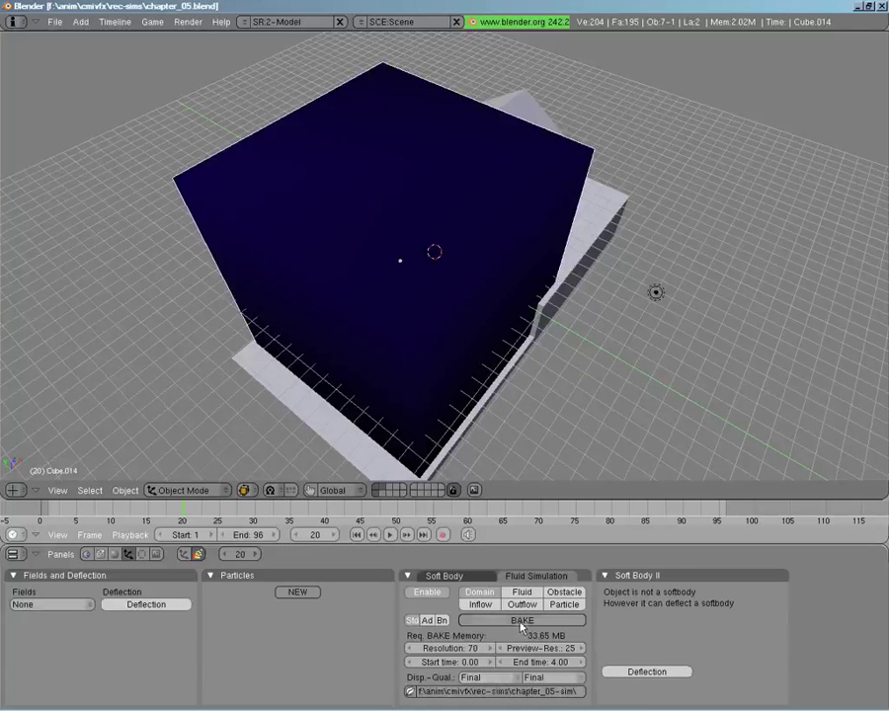
left_click(521, 622)
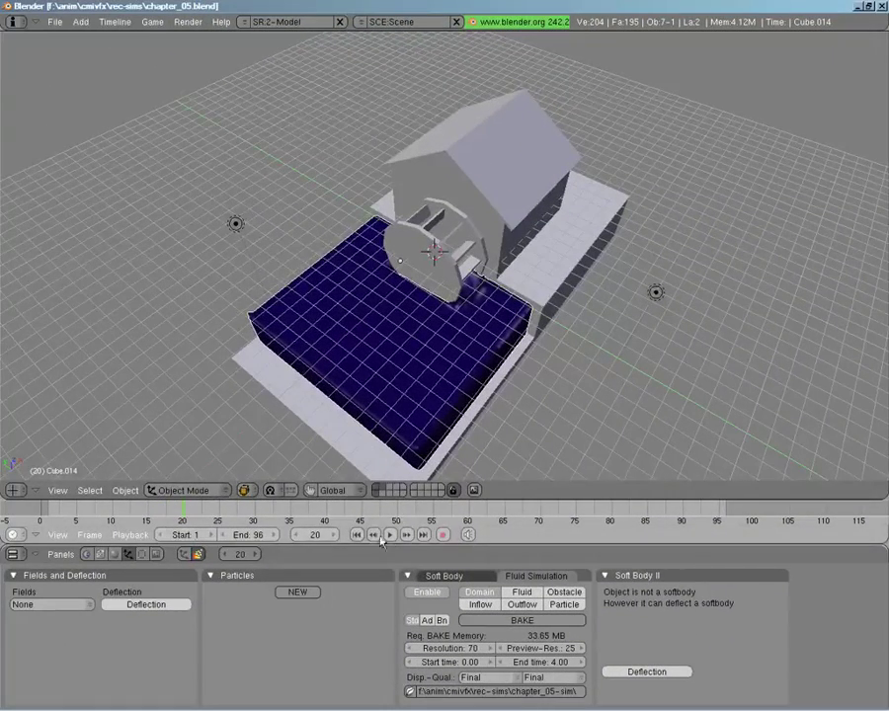
Play back the baked animation and examine the water around the wheel from several angles, then stop playback.
left_click(390, 534)
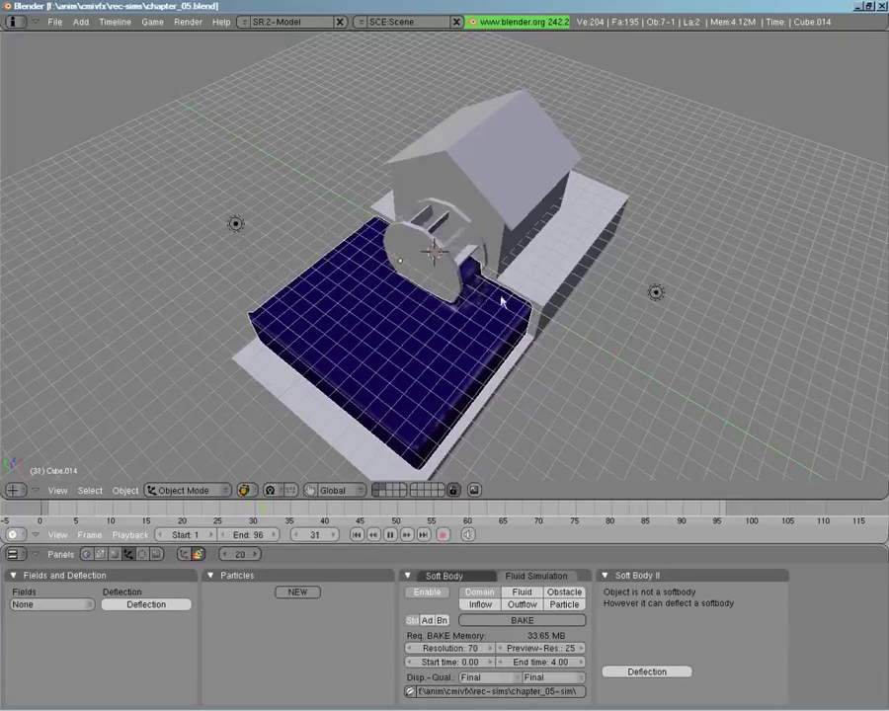
middle_click_drag(485, 343, 460, 299)
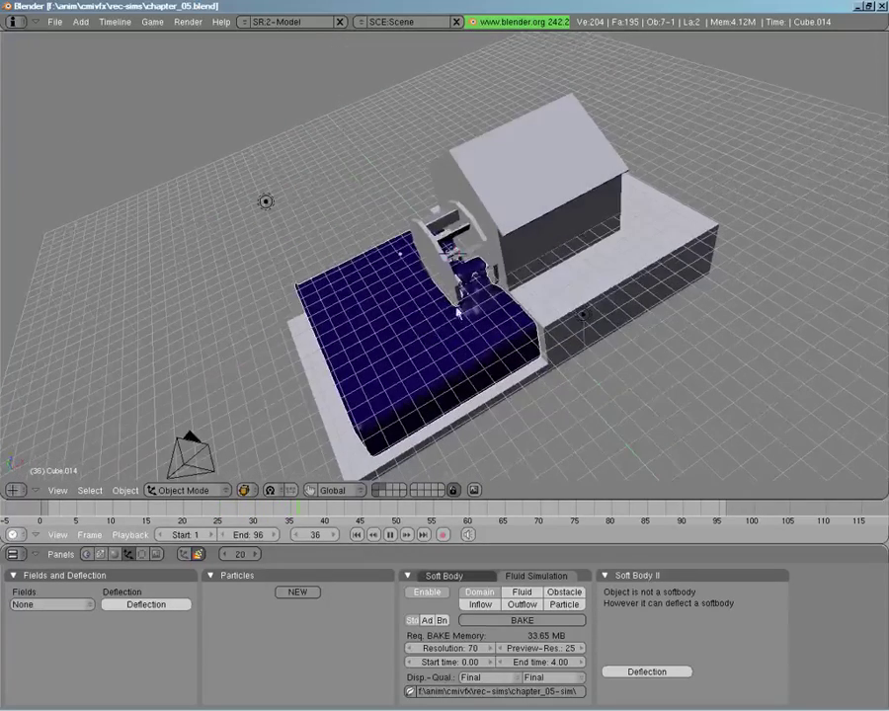
scroll(542, 291, "up", 5)
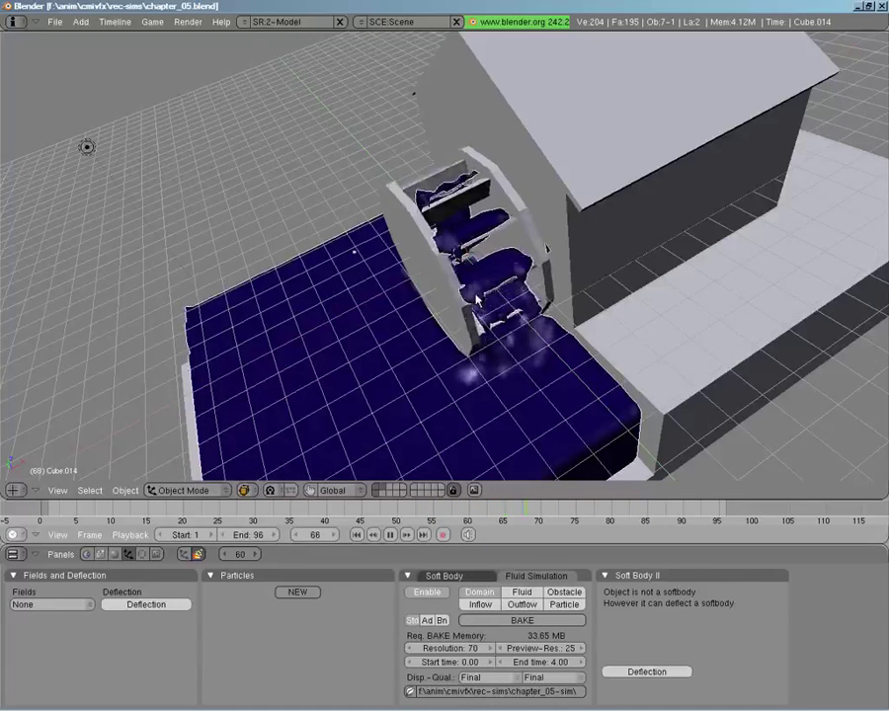
scroll(431, 357, "down", 1)
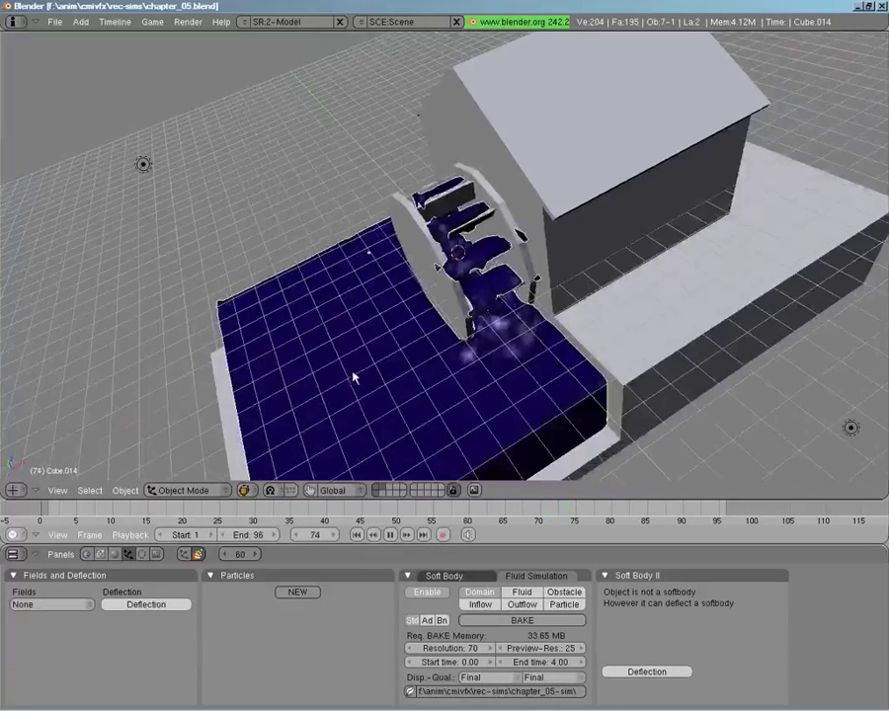
middle_click_drag(443, 405, 575, 388)
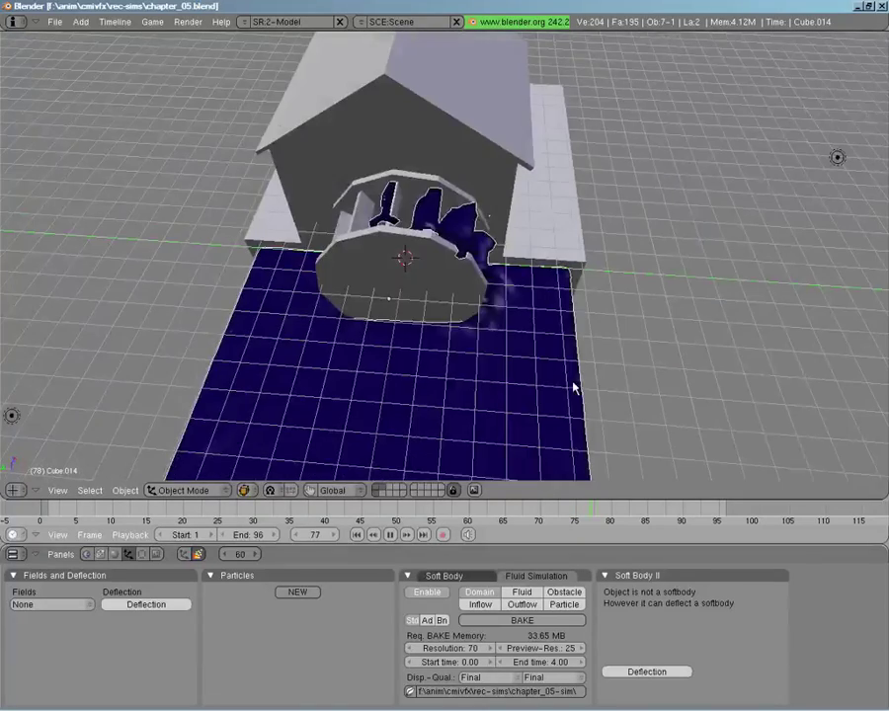
middle_click_drag(464, 346, 444, 230, "shift")
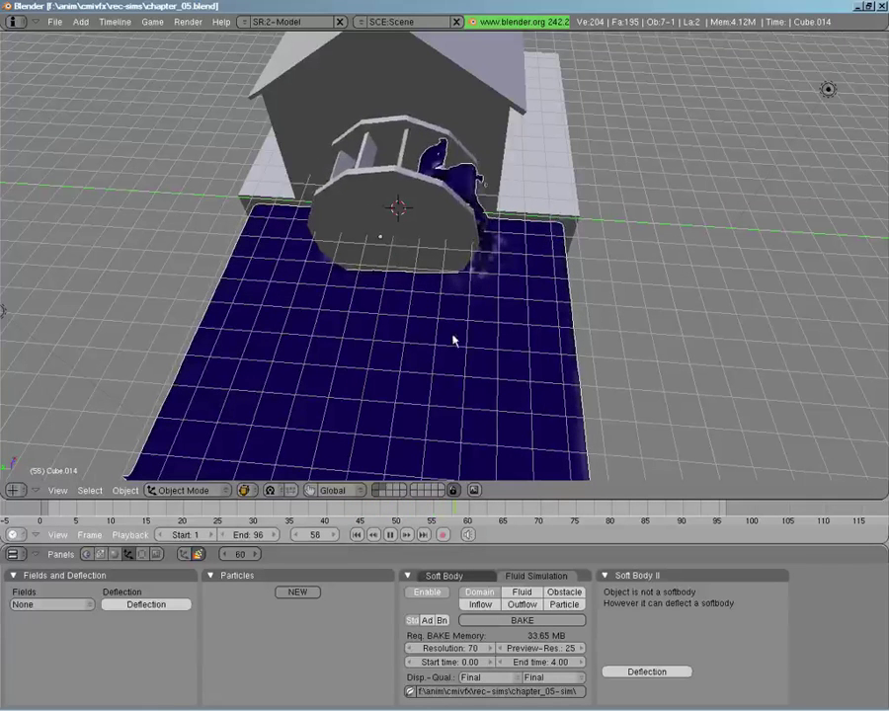
key("Escape")
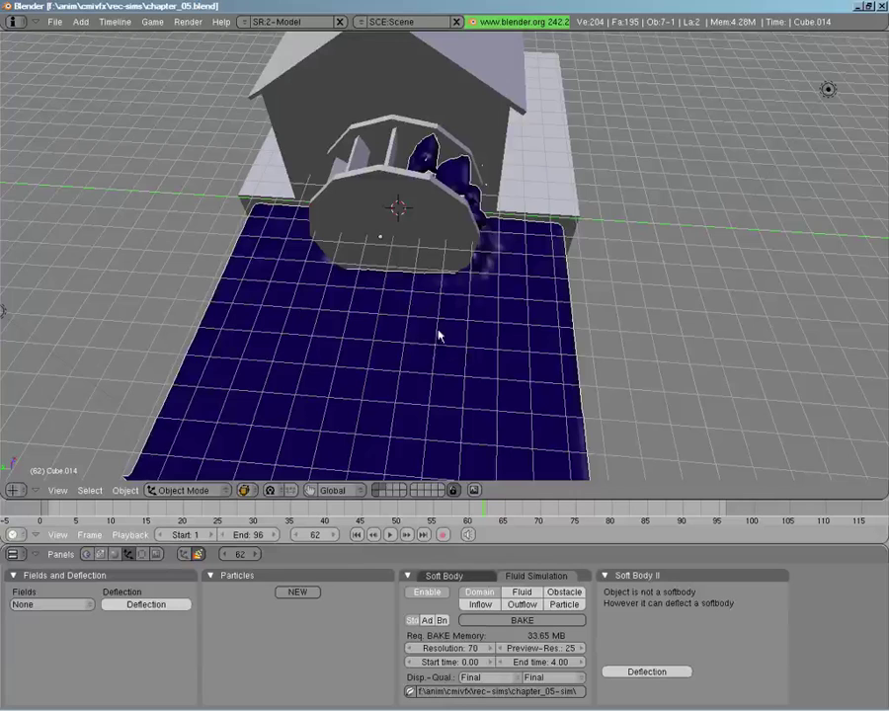
Isolate the layer holding the single flat water block and disable fluid simulation on that block.
left_click(383, 495)
middle_click_drag(425, 336, 462, 336)
scroll(522, 319, "down", 2)
scroll(472, 340, "up", 2)
right_click(457, 334)
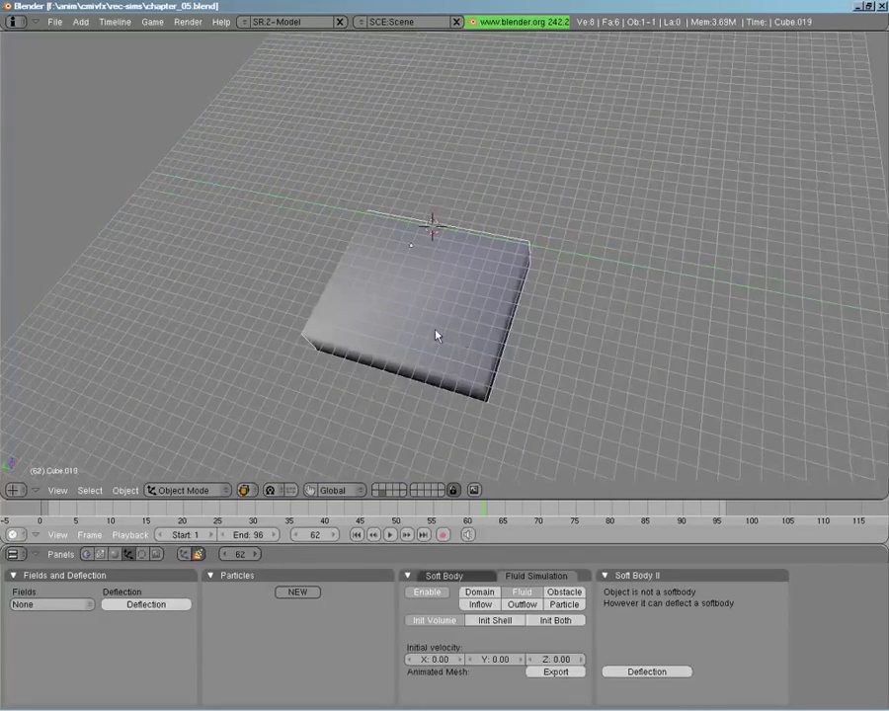
middle_click_drag(409, 303, 507, 334)
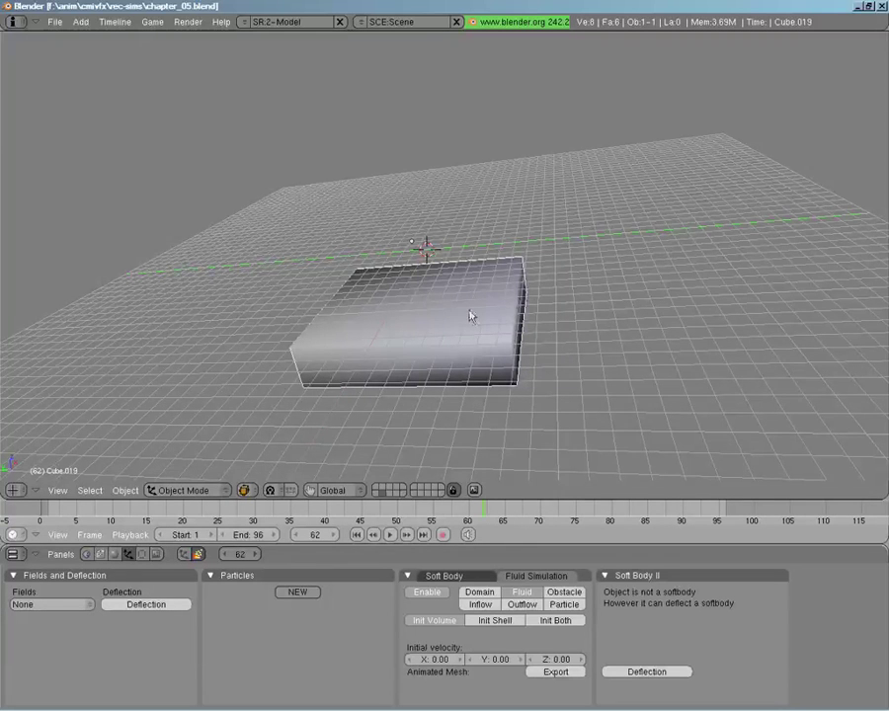
left_click(393, 491)
middle_click_drag(442, 414, 511, 390)
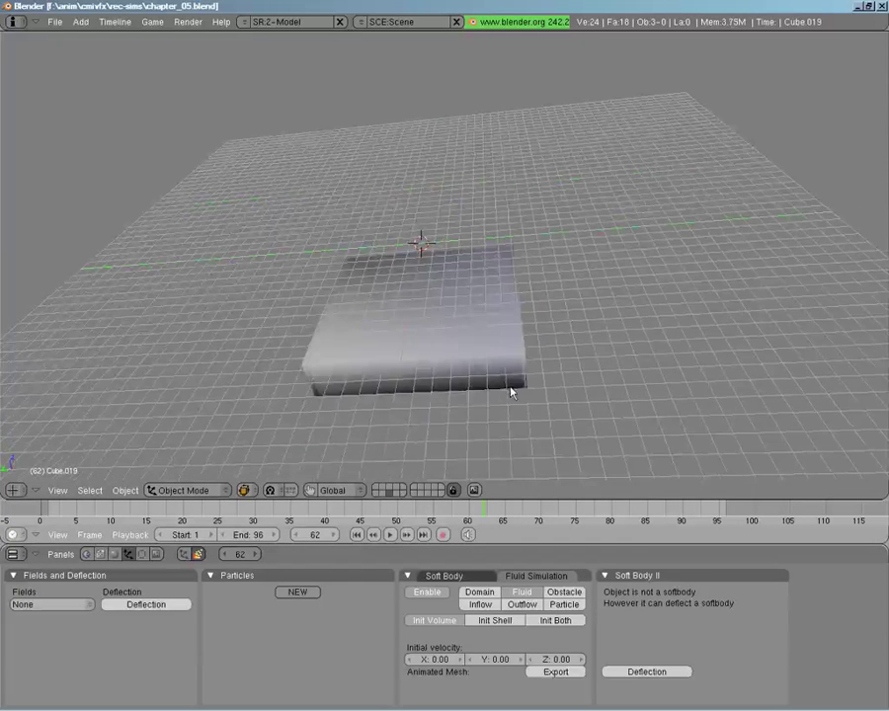
left_click(386, 491)
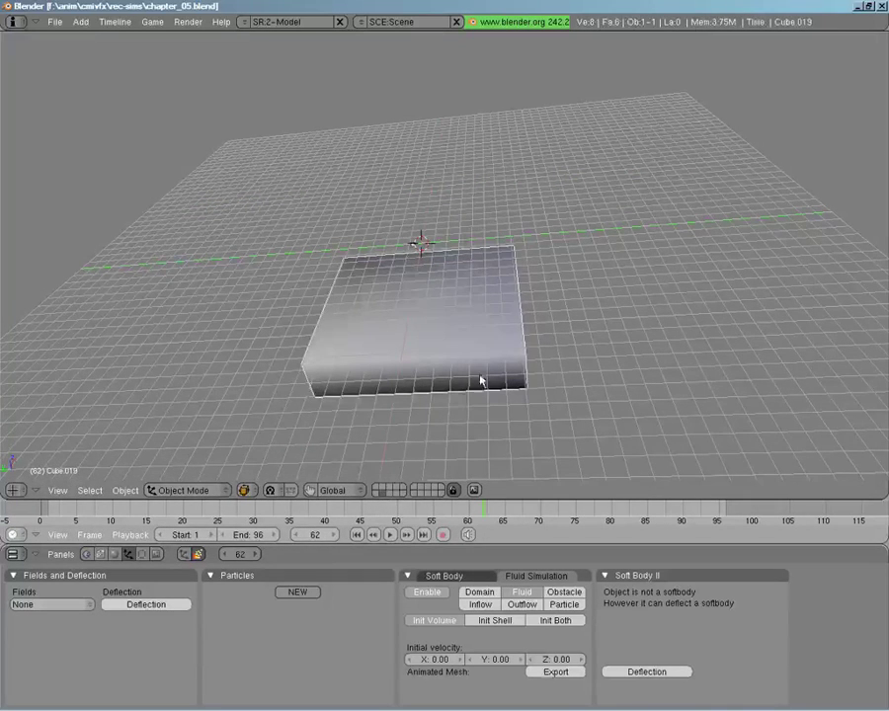
left_click(427, 592)
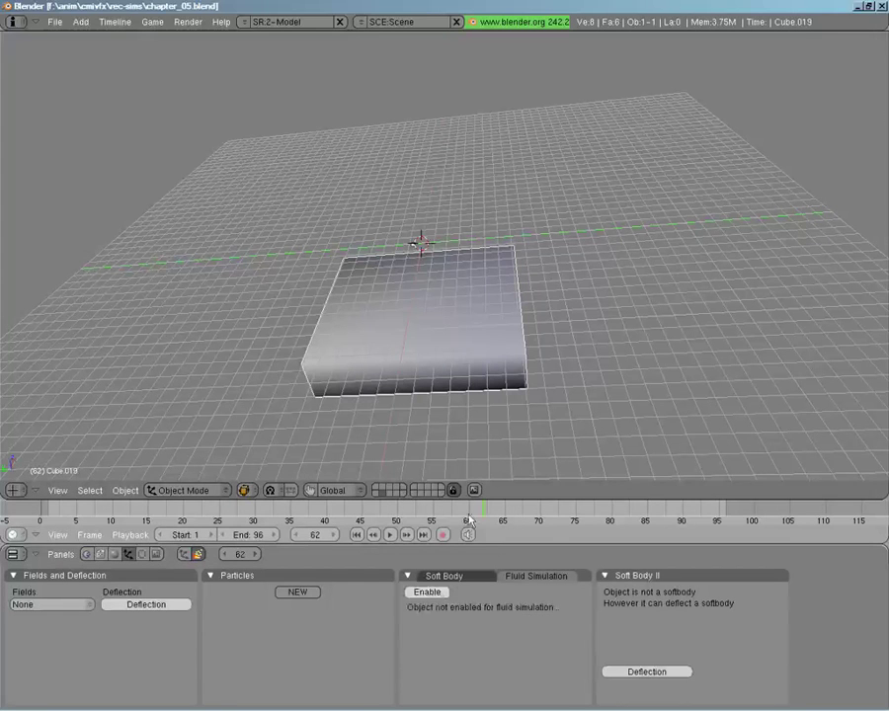
Isolate the layer with the three-part water block and enable its thin end slab as Inflow with Init Both and Y velocity -1.25.
left_click(393, 491)
middle_click_drag(533, 420, 504, 297)
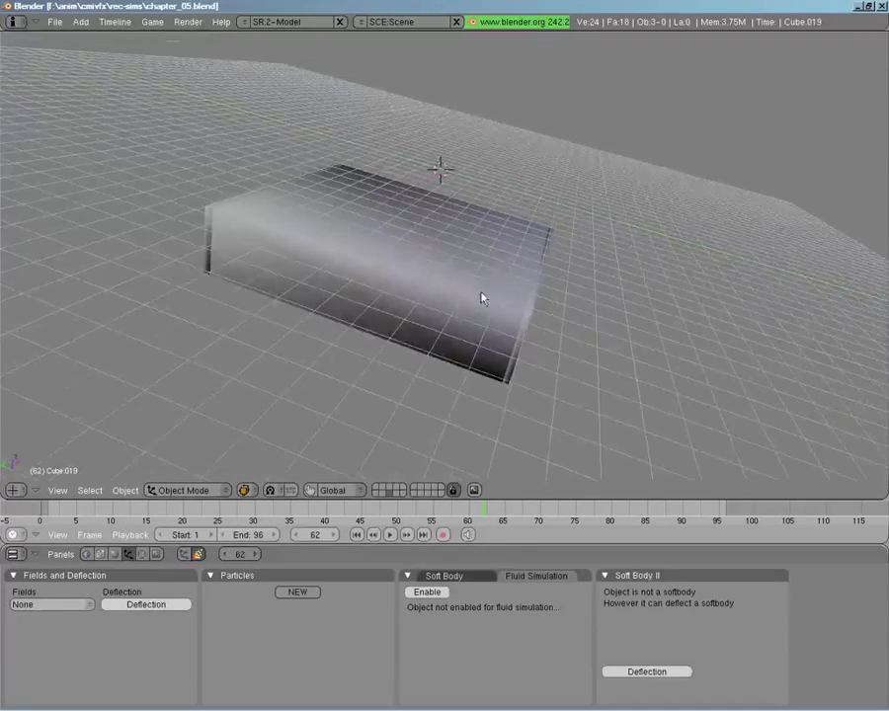
right_click(208, 240)
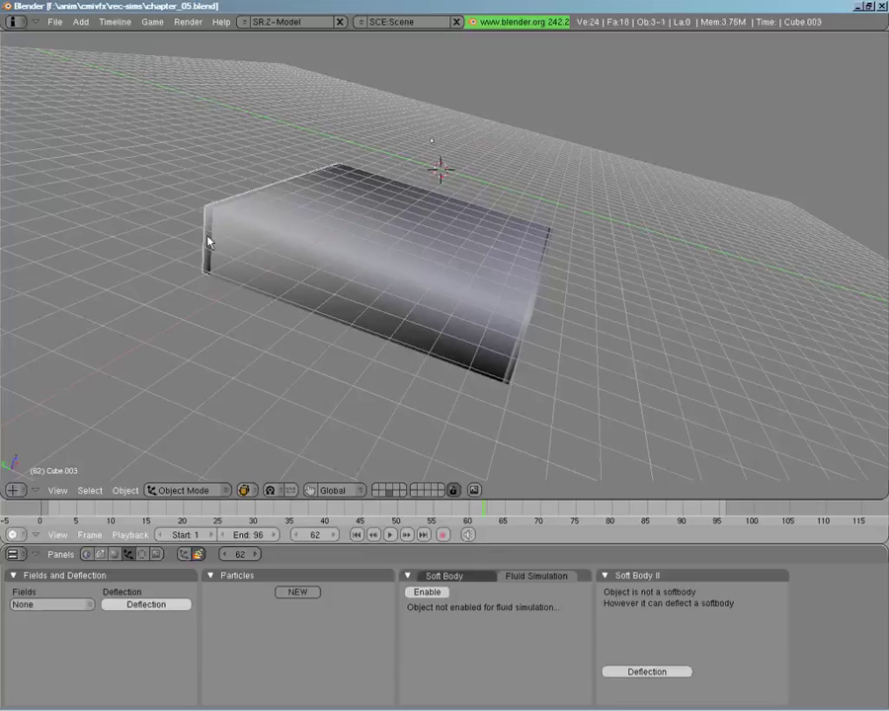
left_click(427, 593)
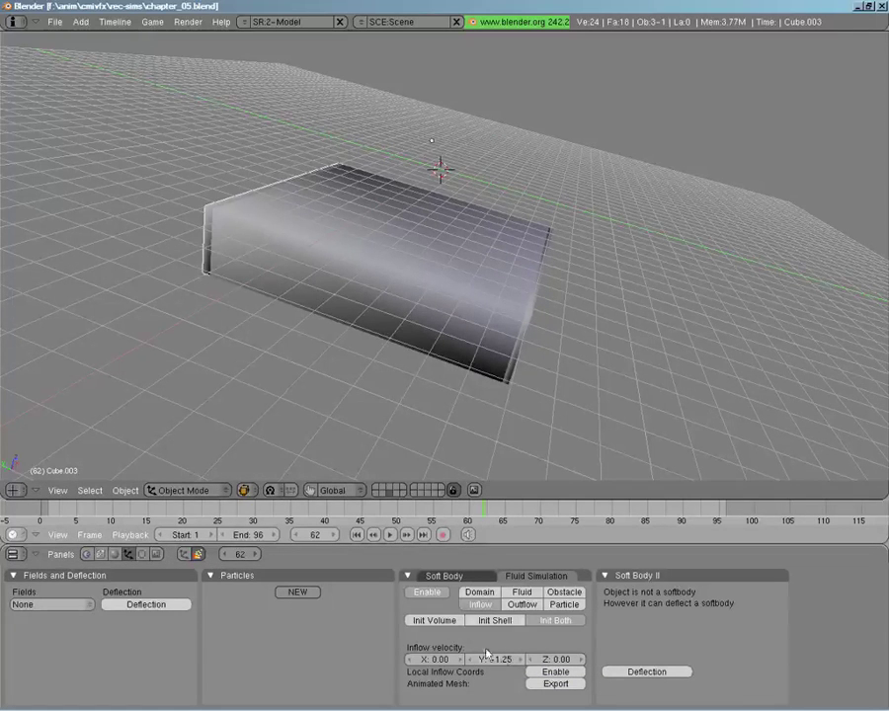
middle_click_drag(425, 293, 310, 217)
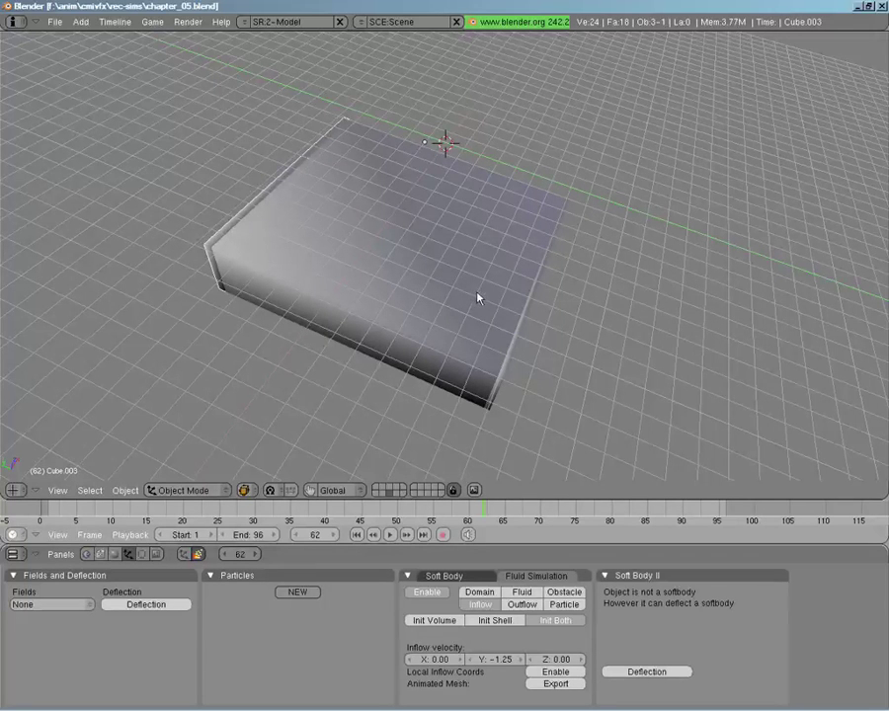
Enable the main water block as Fluid and the opposite thin end slab as Outflow, both with Init Both.
right_click(329, 276)
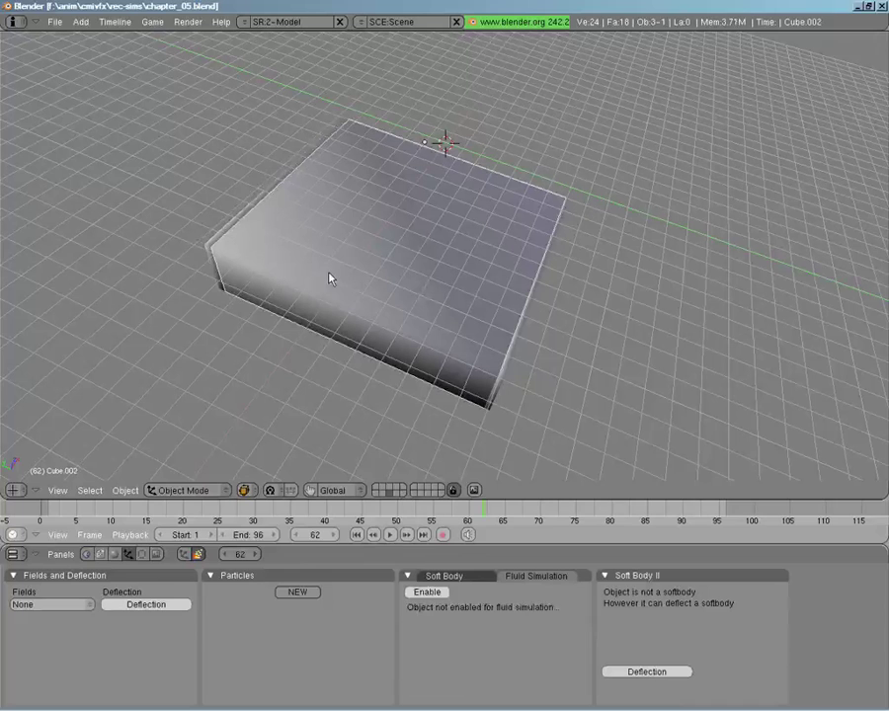
left_click(423, 592)
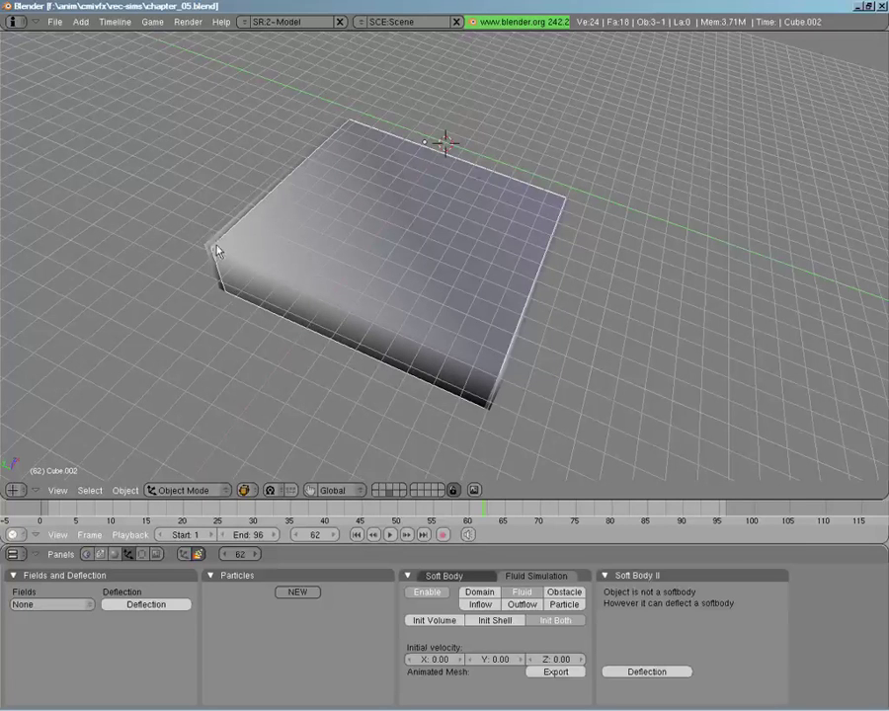
right_click(497, 393)
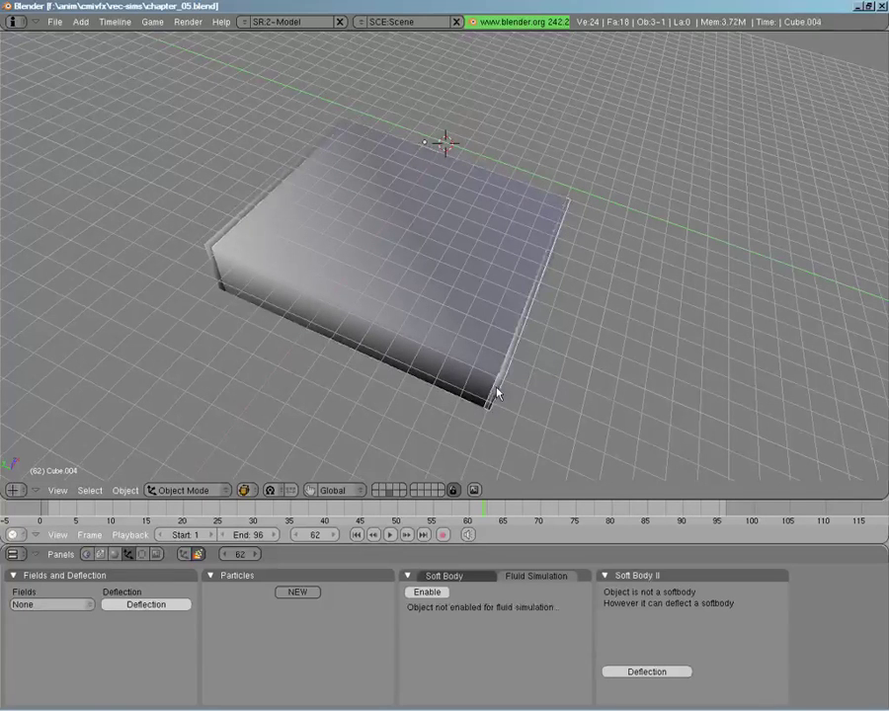
left_click(427, 592)
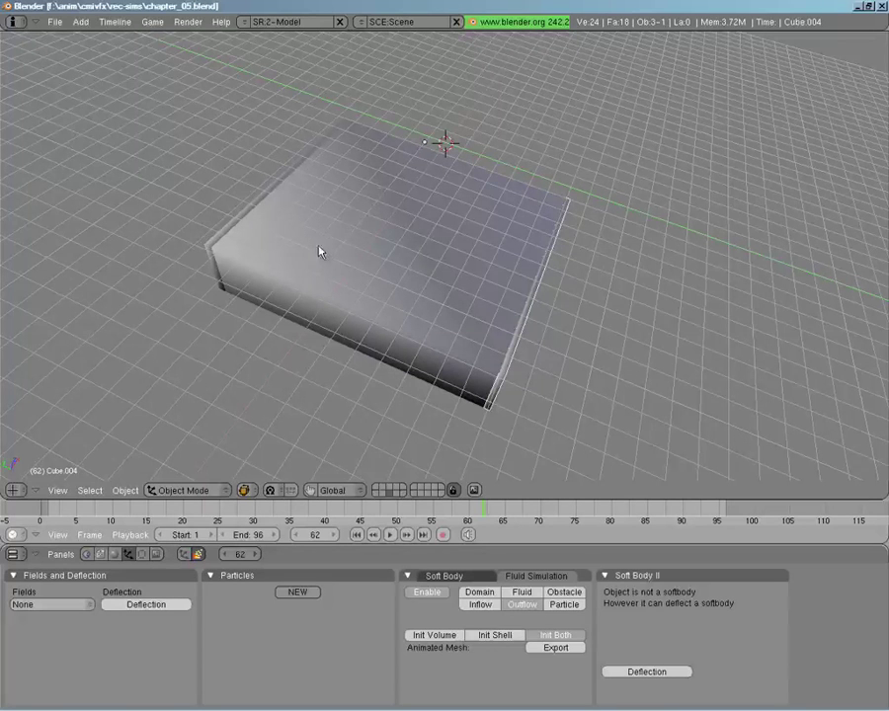
right_click(401, 290)
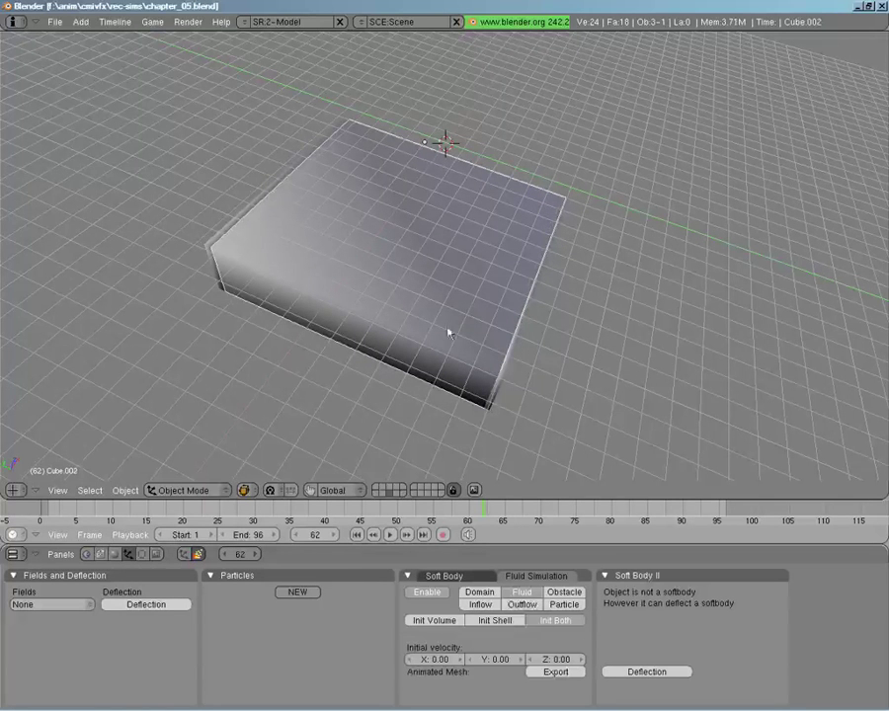
right_click(483, 326)
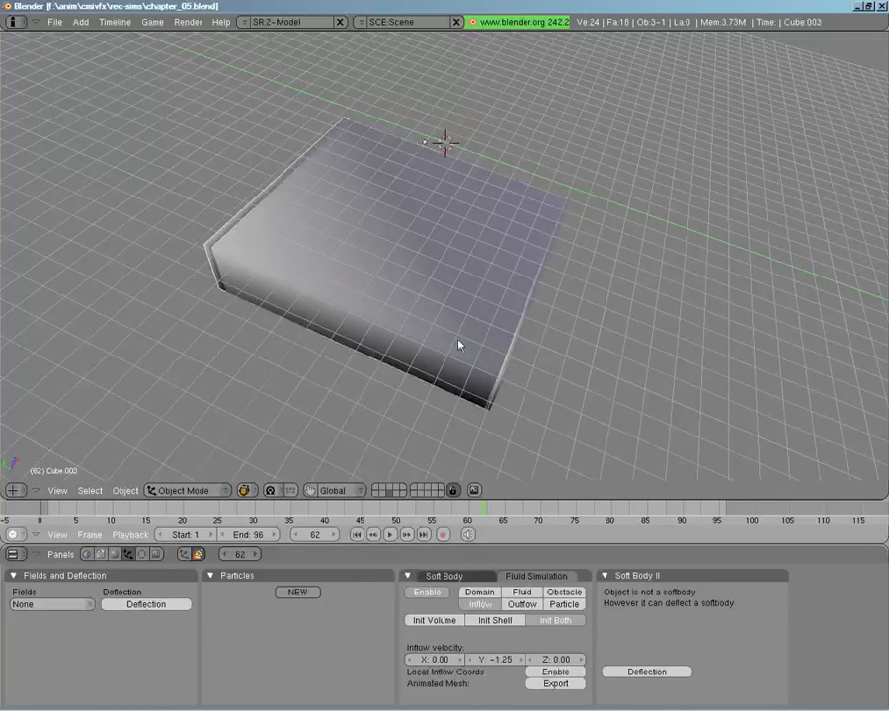
Return to the layer with the mill, wheel and water, select the fluid domain and rebake the simulation.
left_click(384, 491, "shift")
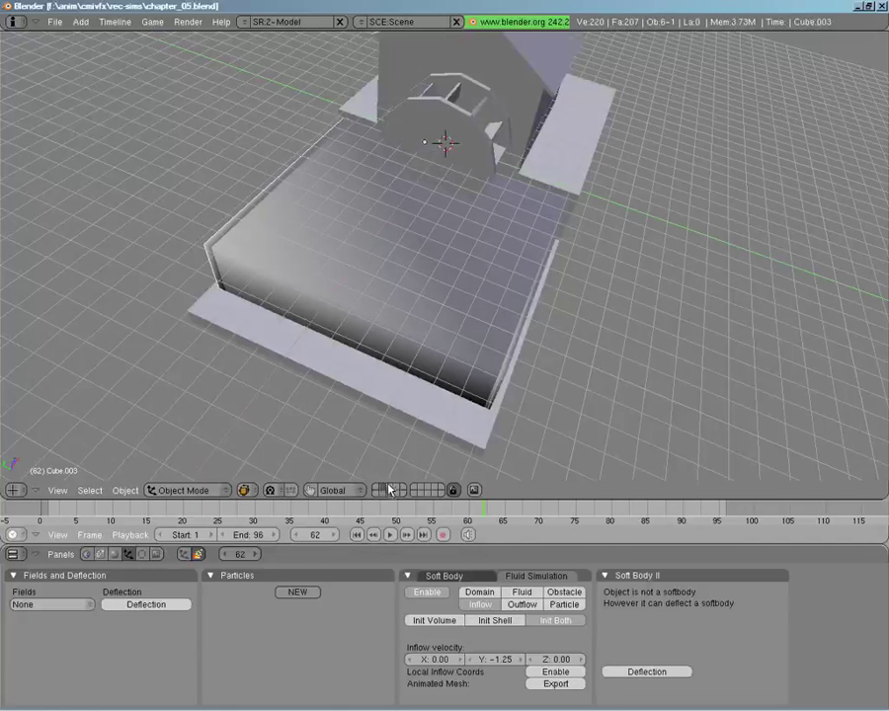
key("KP_4")
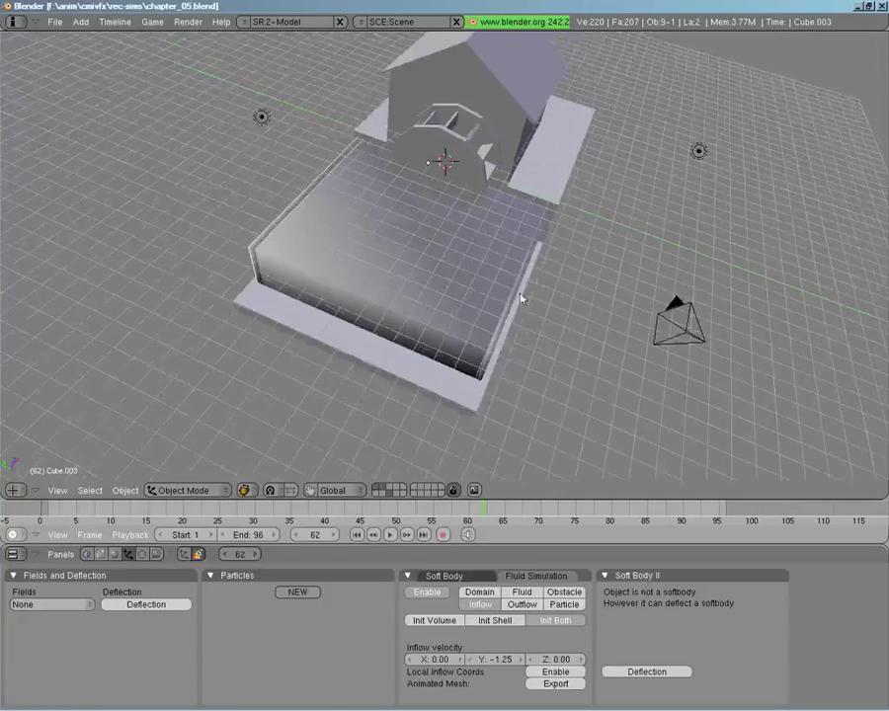
key("KP_8")
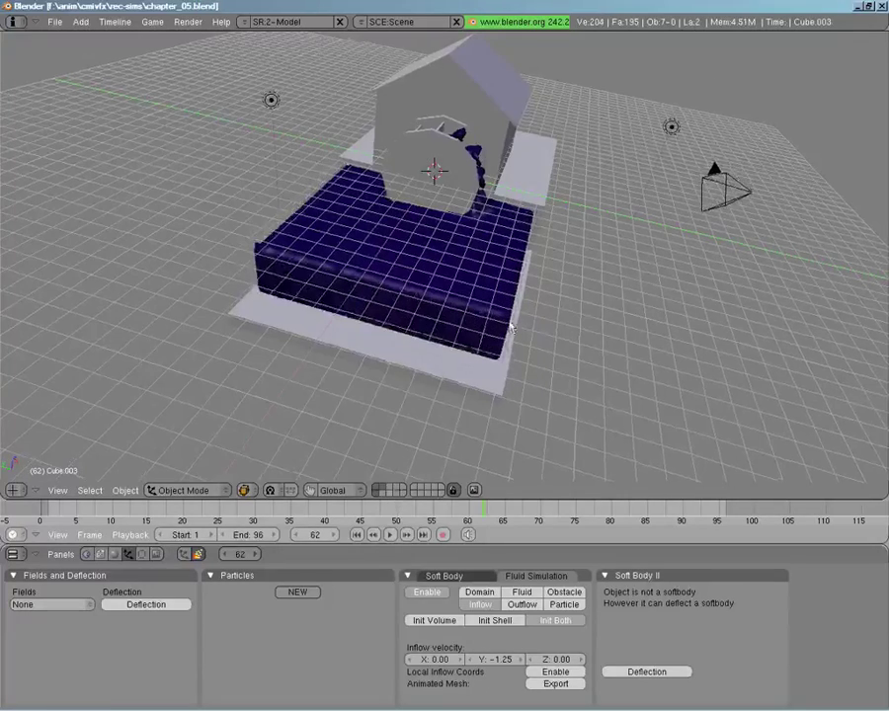
mouse_move(511, 329)
middle_mouse_down()
mouse_move(486, 332)
mouse_move(504, 311)
middle_mouse_up()
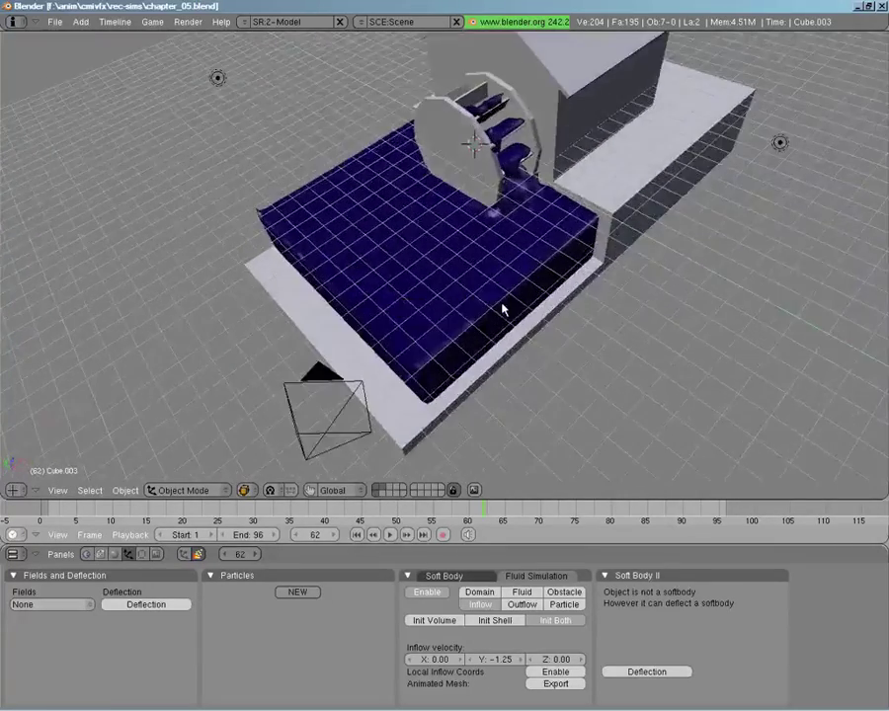
middle_click_drag(540, 232, 408, 294)
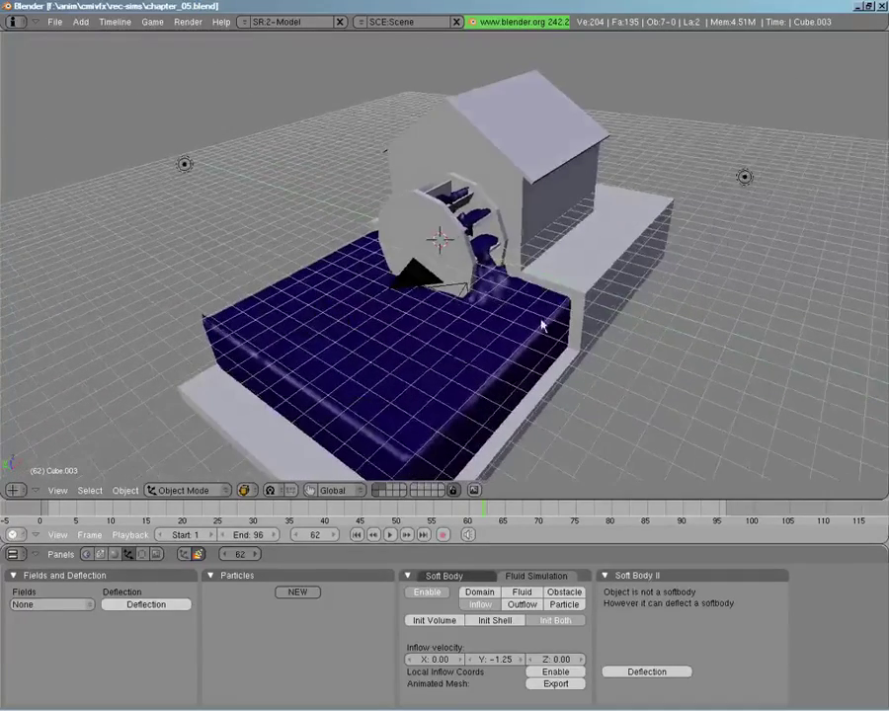
middle_click_drag(542, 327, 457, 340)
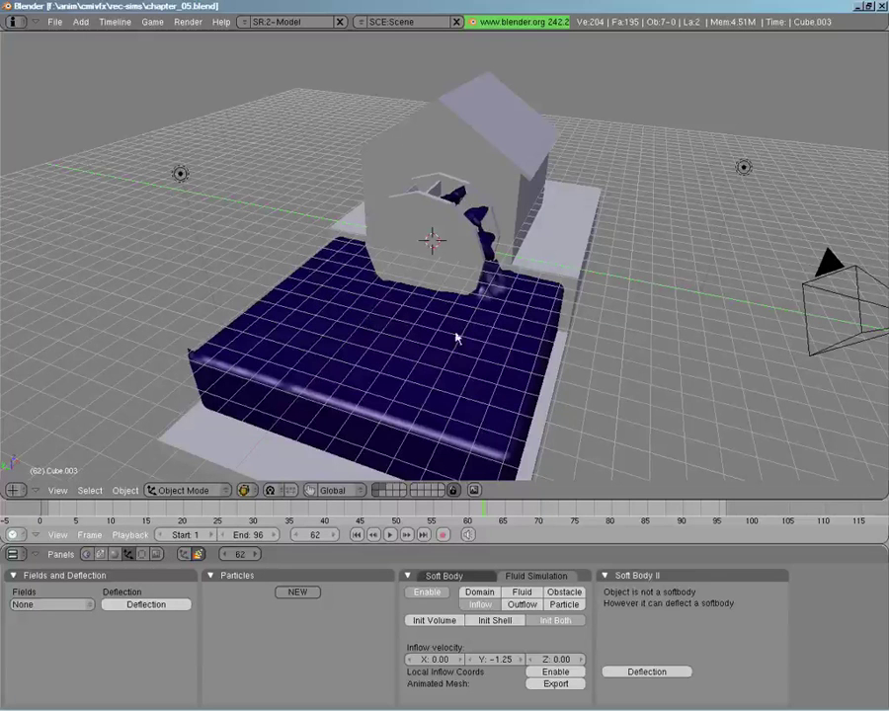
right_click(509, 440)
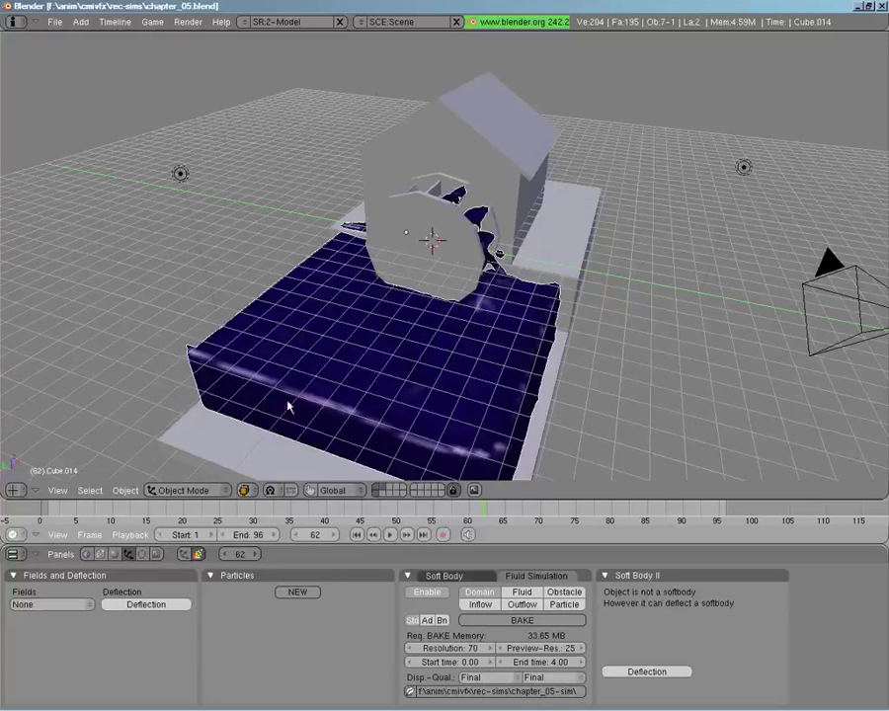
Play back the baked river animation, examine the wheel from an orbited view and the camera view, and stop playback.
left_click(390, 535)
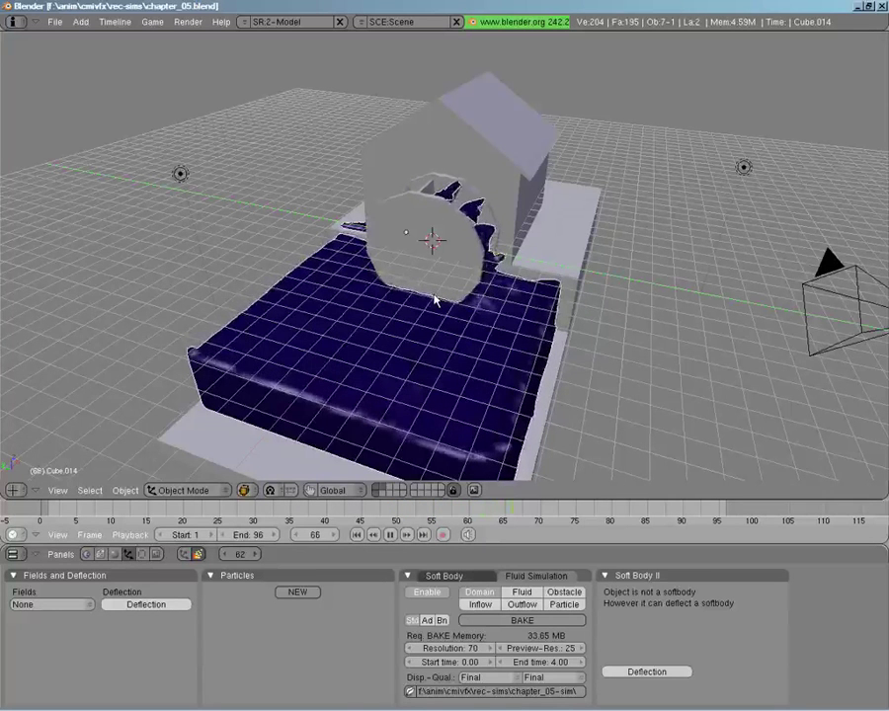
middle_click_drag(472, 326, 531, 364)
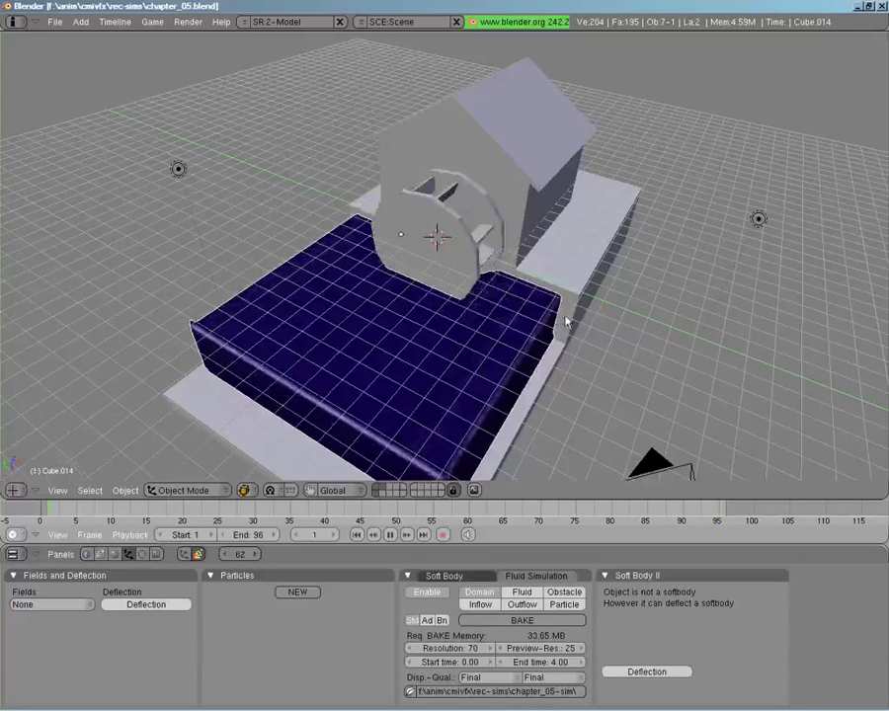
key("KP_0")
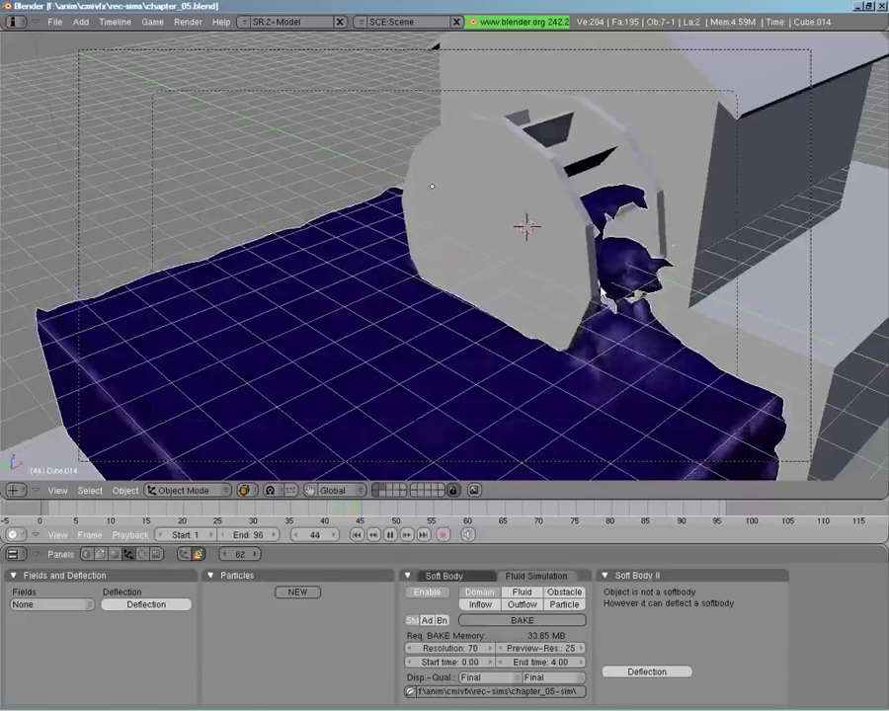
key("Escape")
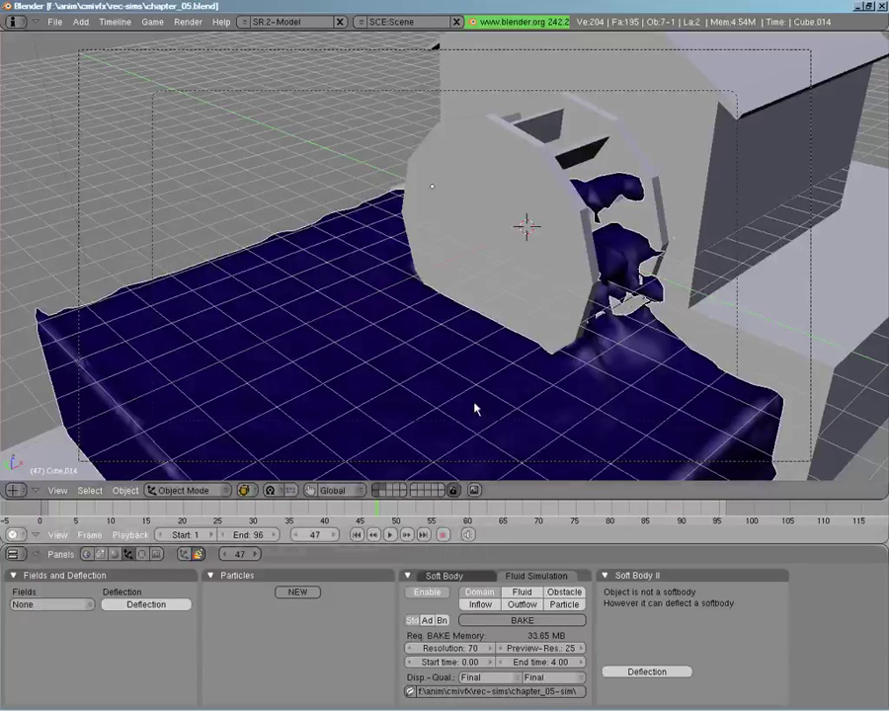
Set the fluid domain's resolution to 210 and show its advanced settings.
left_click(457, 648)
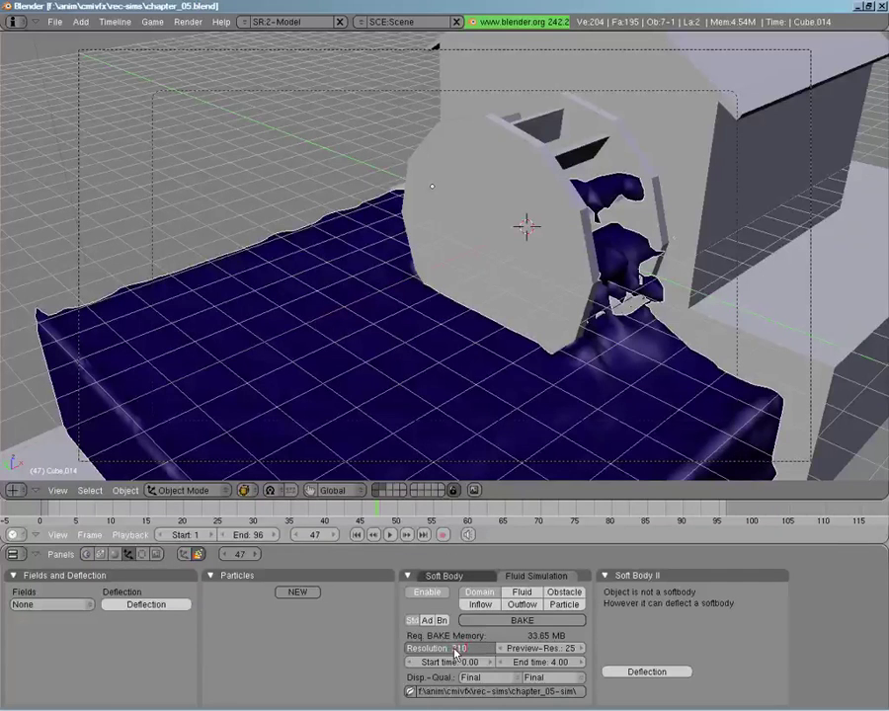
type("210")
key("Return")
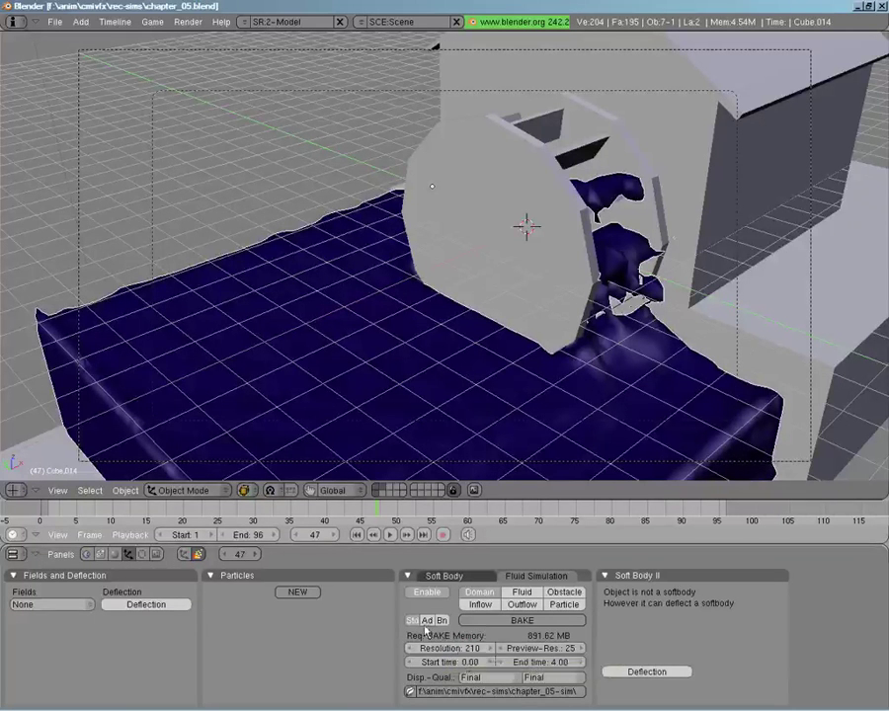
left_click(427, 620)
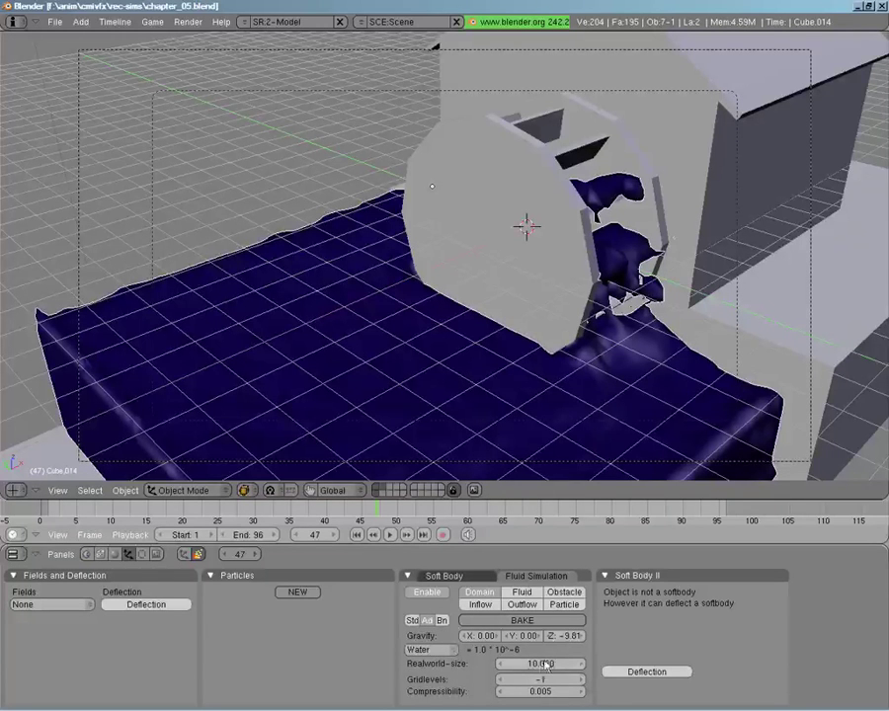
Set the domain's Tracer Particles to 10, Generate Particles to 0.5 and Surface Subdiv to 2.
left_click(442, 620)
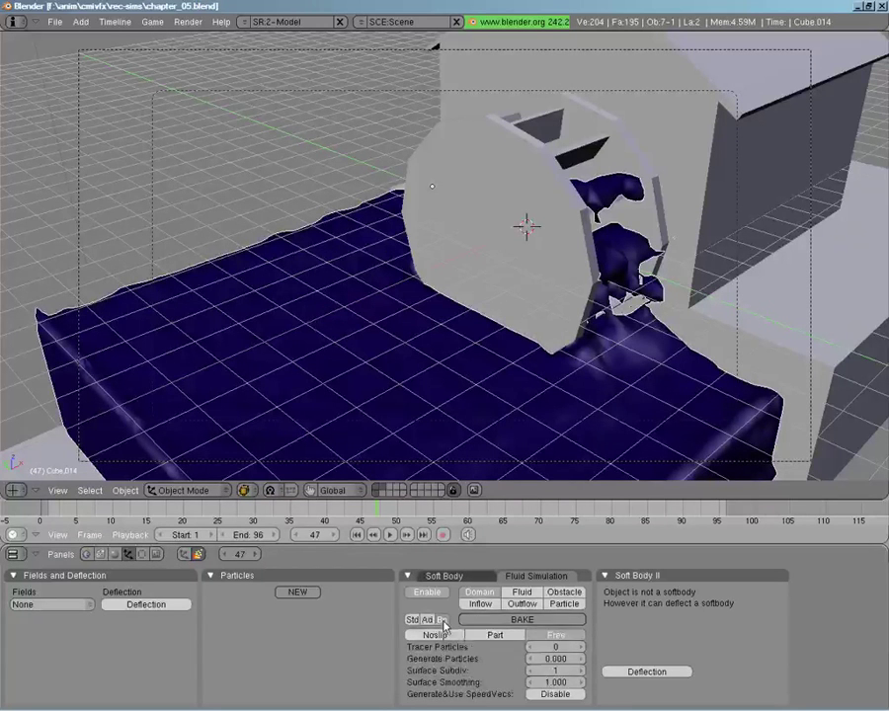
left_click(548, 648)
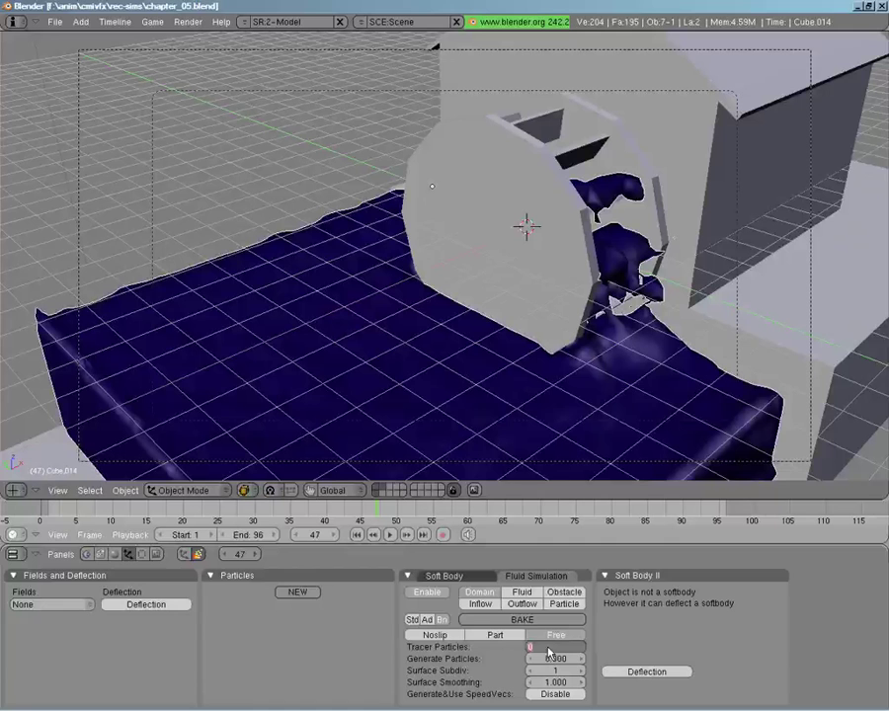
type("10")
left_click(564, 660)
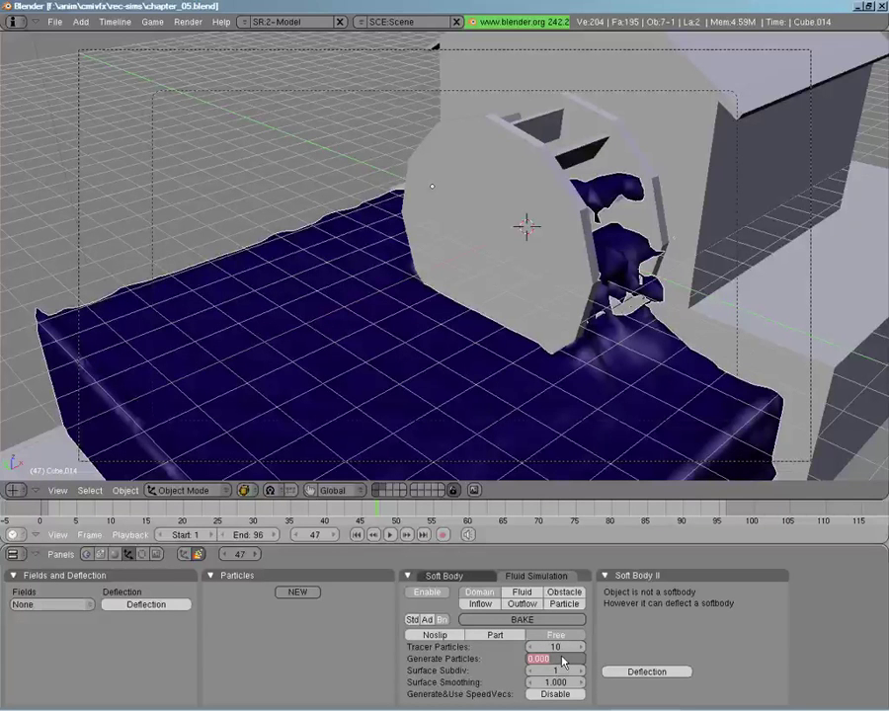
type("0.5")
key("Return")
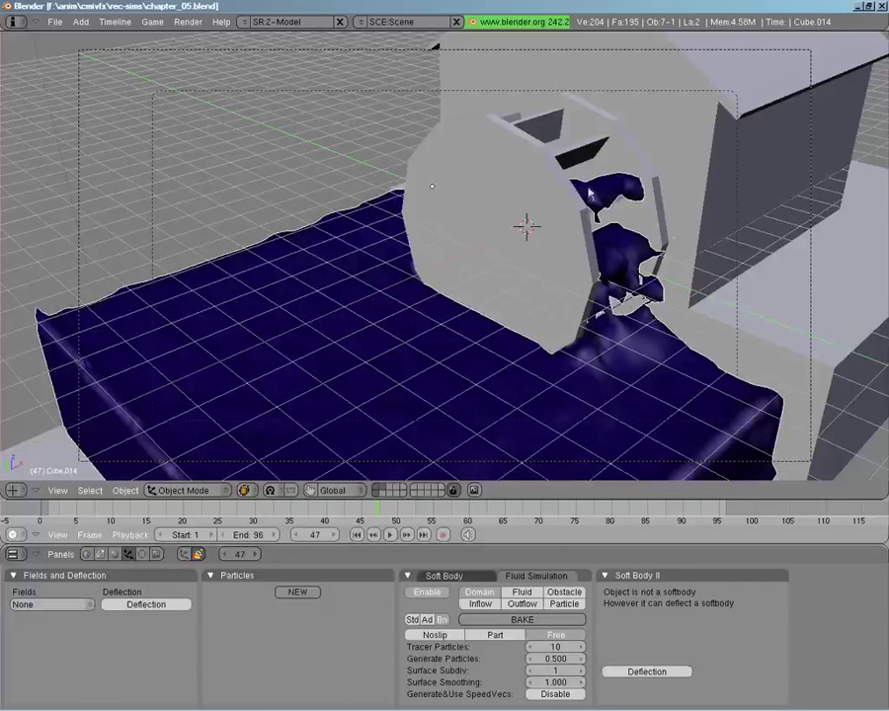
left_click(580, 672)
Advance the high-resolution baked animation to frame 60 and examine the splashes around the wheel.
left_click_drag(378, 513, 513, 315)
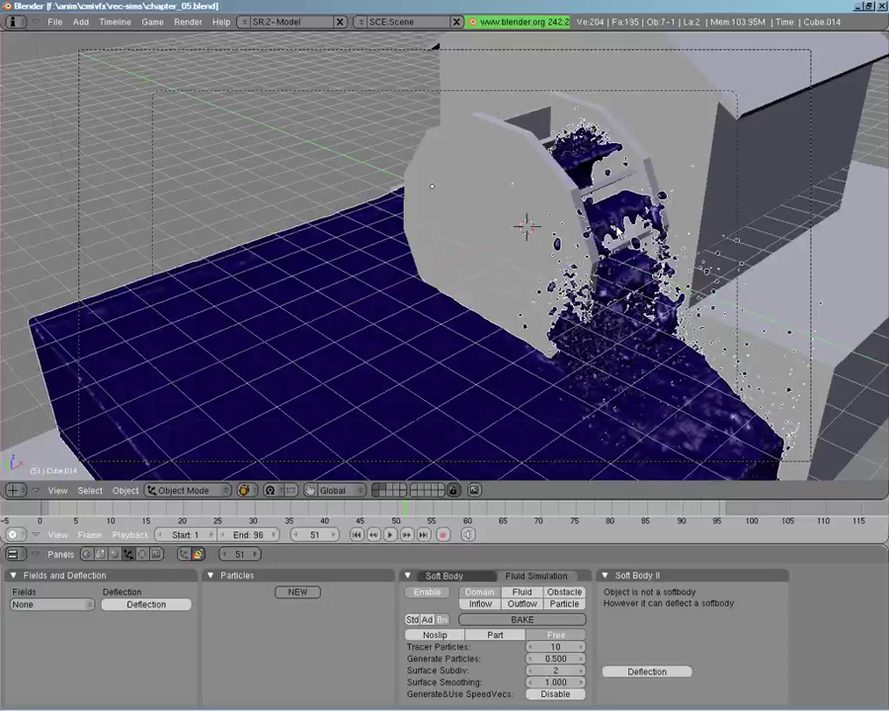
key("alt+a")
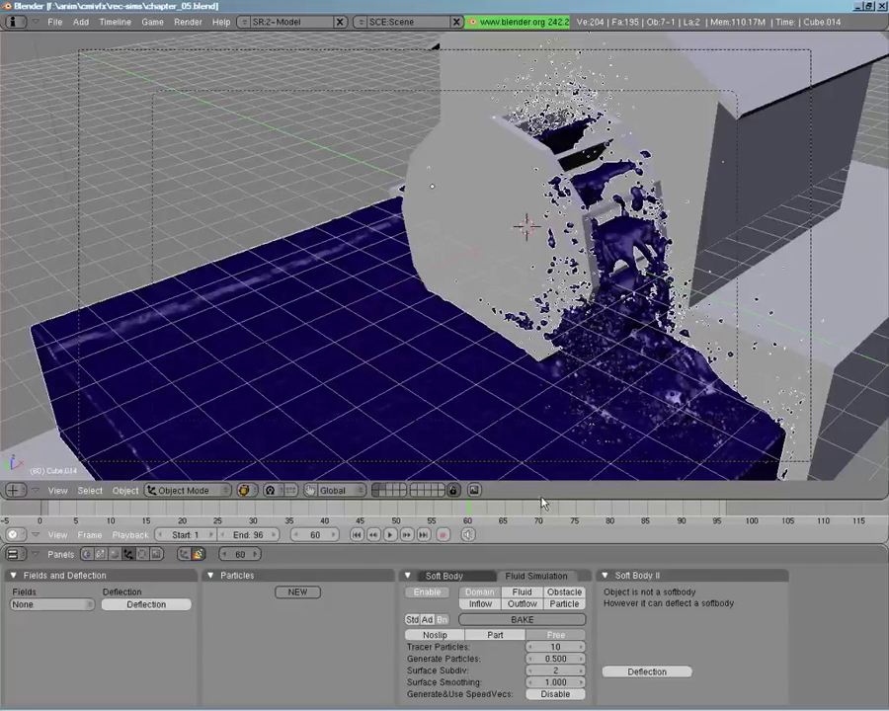
Split the 3D view vertically and show the composite nodes in a Node Editor in the new area.
right_click(587, 484)
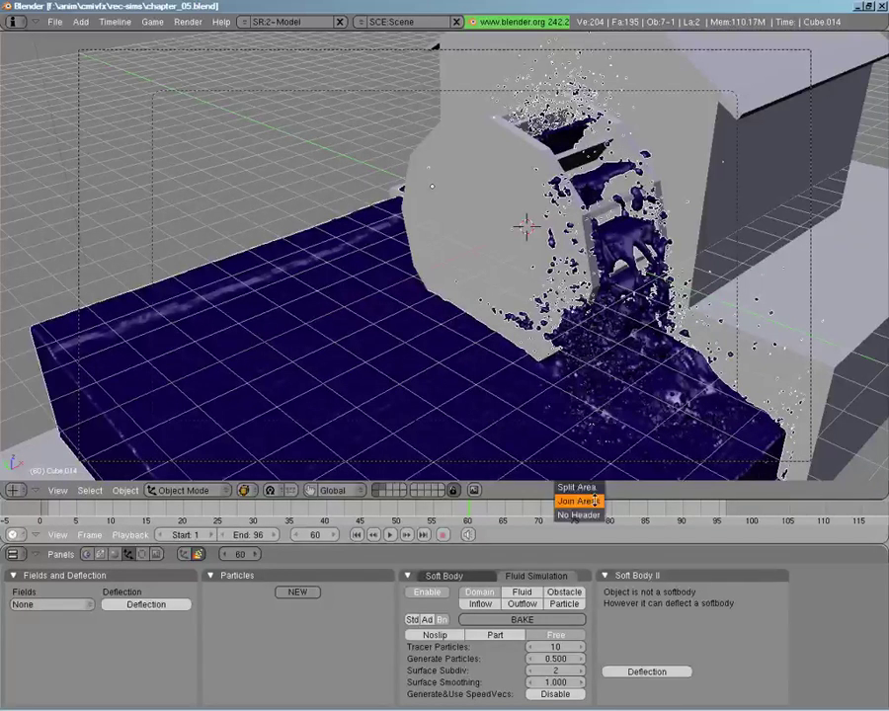
left_click(648, 415)
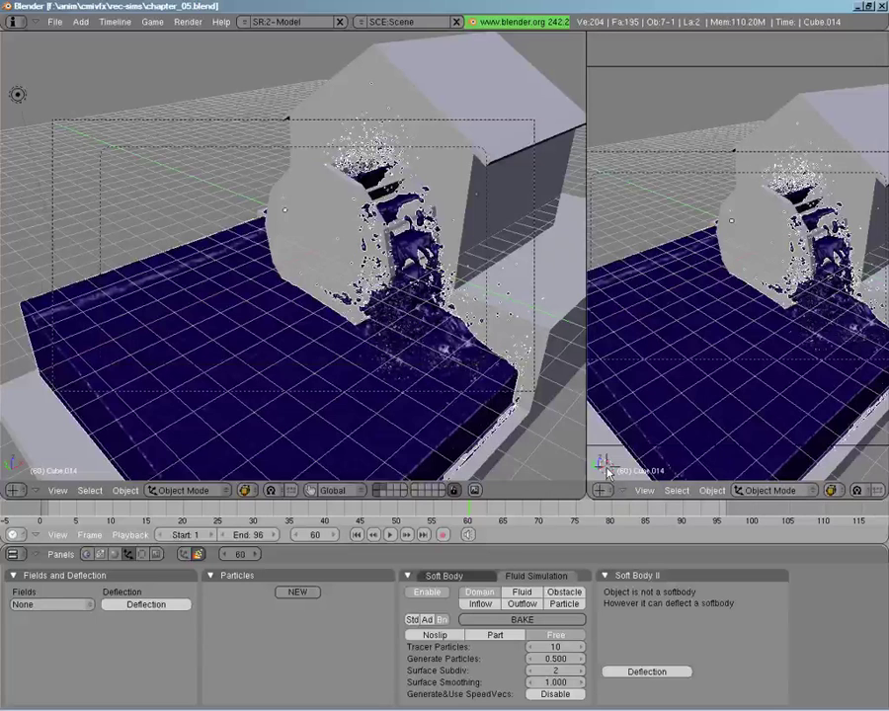
left_click(605, 493)
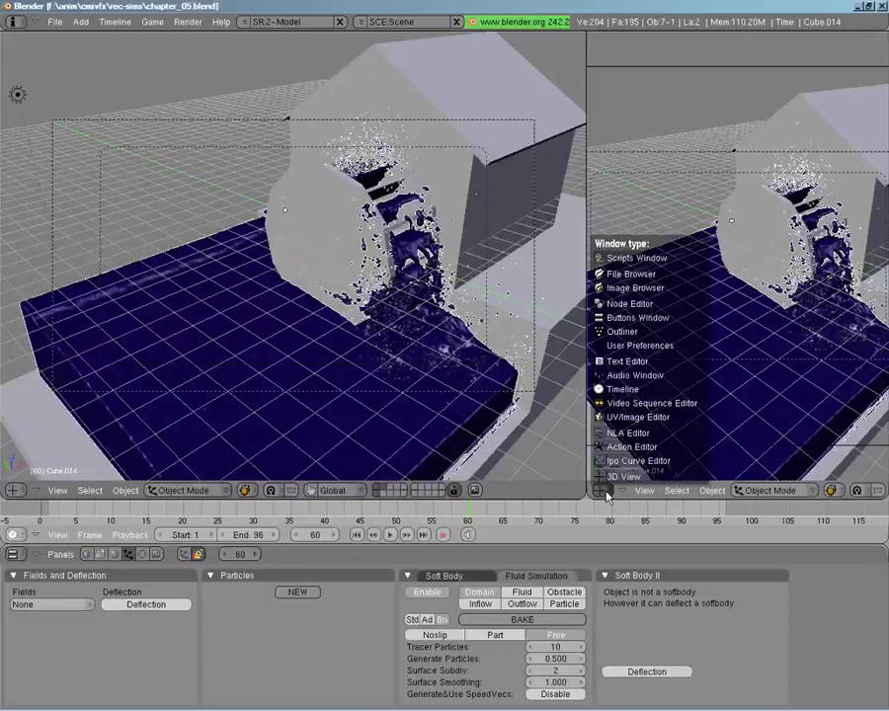
key("Escape")
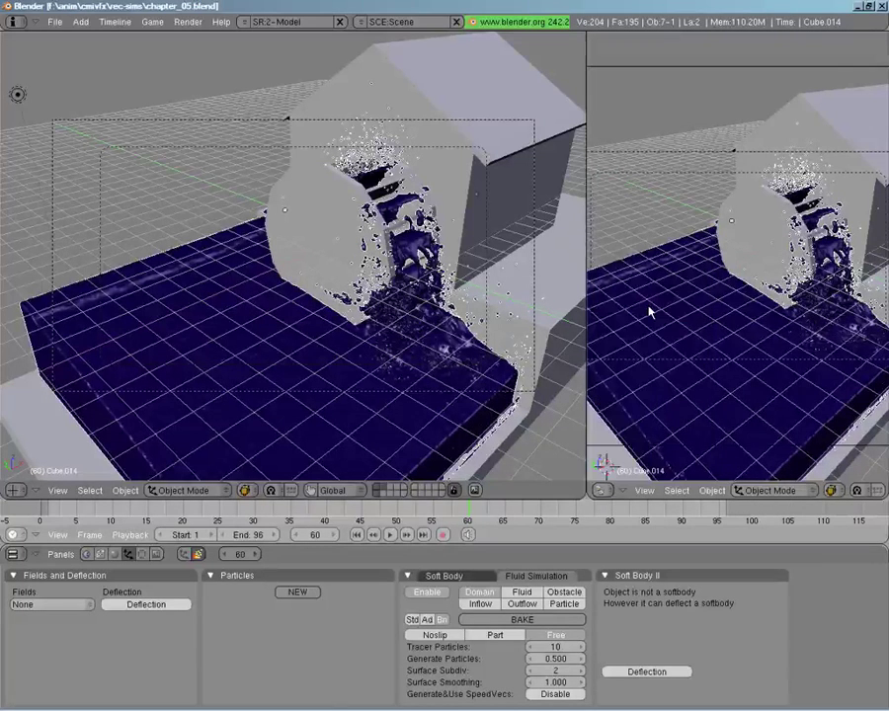
key("shift+F3")
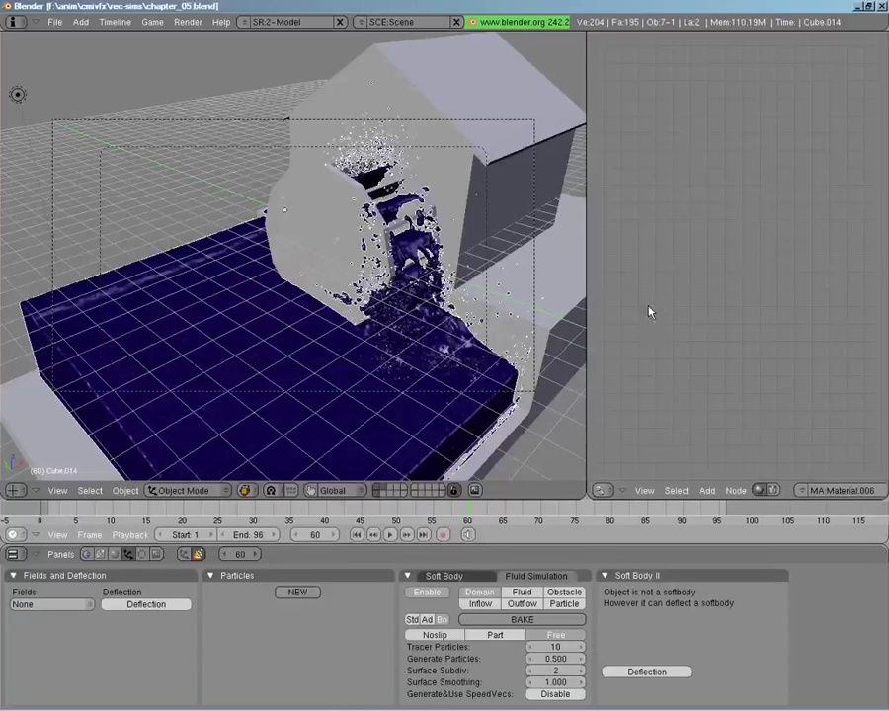
left_click(774, 490)
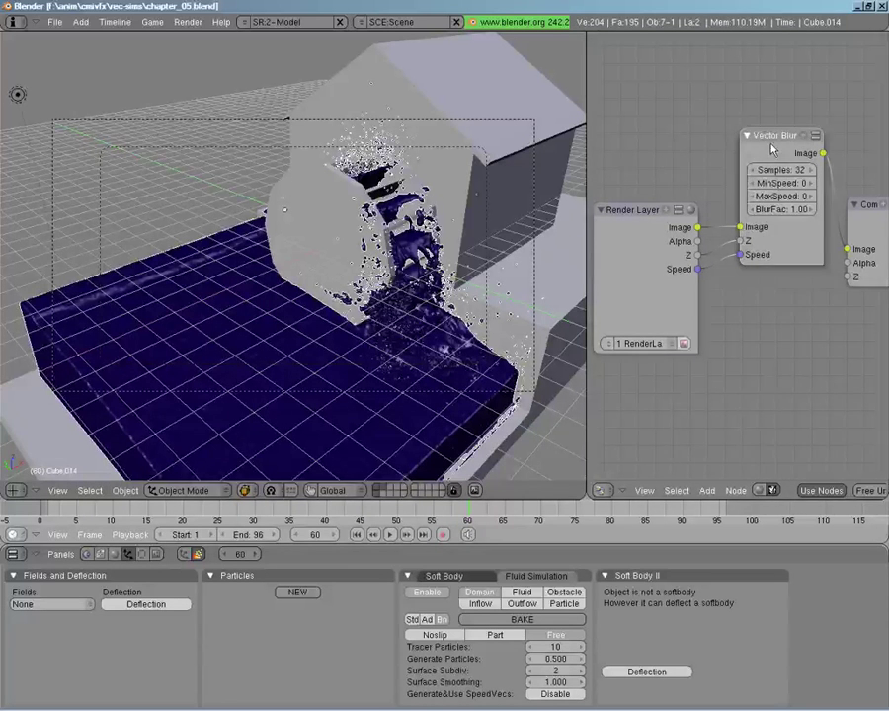
Move the Vector Blur node down, closer to the Render Layer node.
left_click_drag(774, 148, 762, 187)
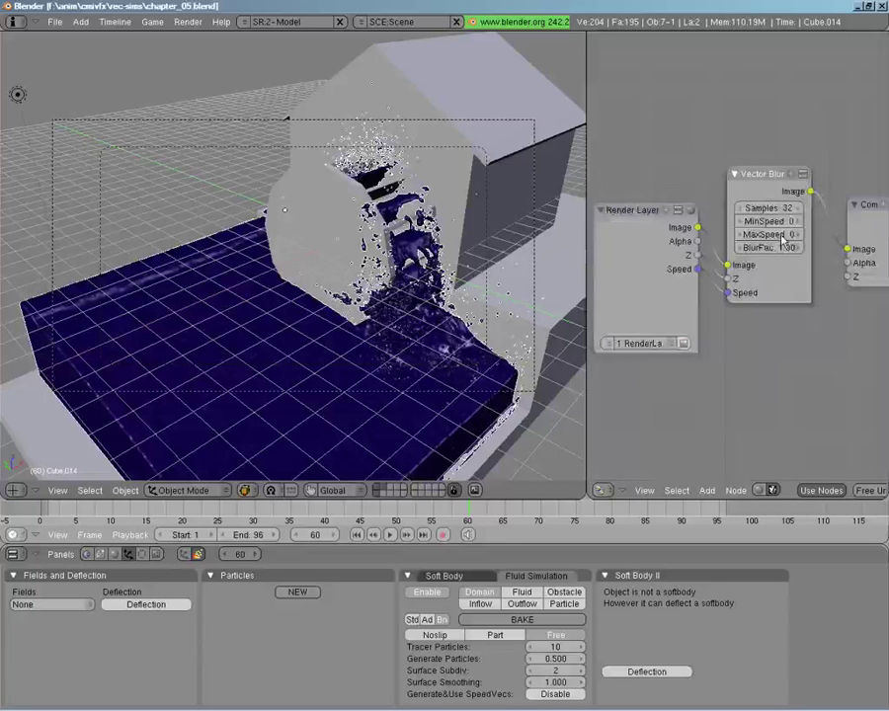
scroll(775, 247, "down", 1)
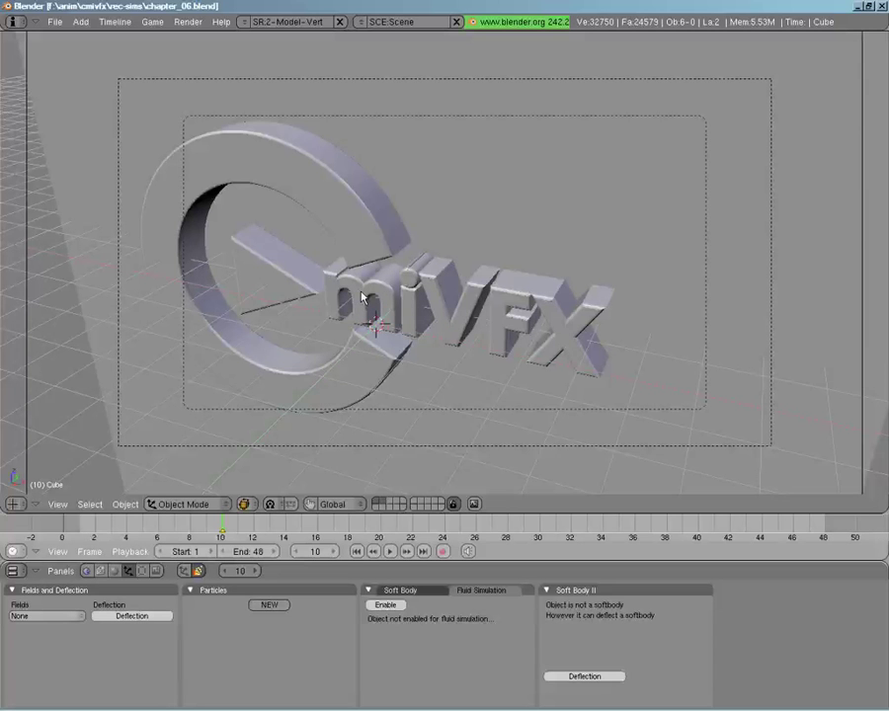
Select the cmiVFX logo and inspect its mesh density in Edit Mode, returning to Object Mode.
right_click(367, 240)
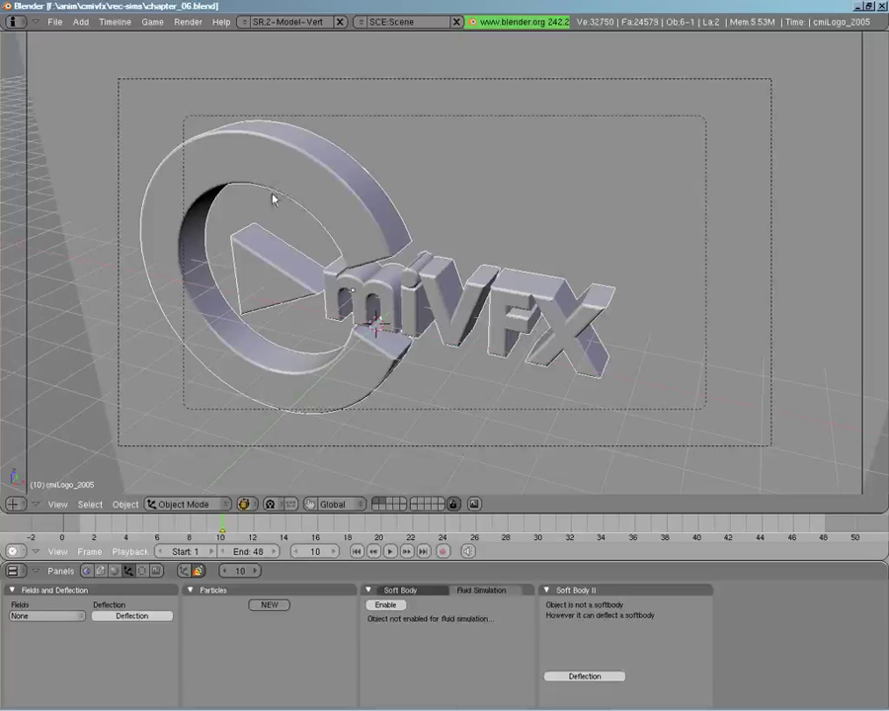
left_click(55, 20)
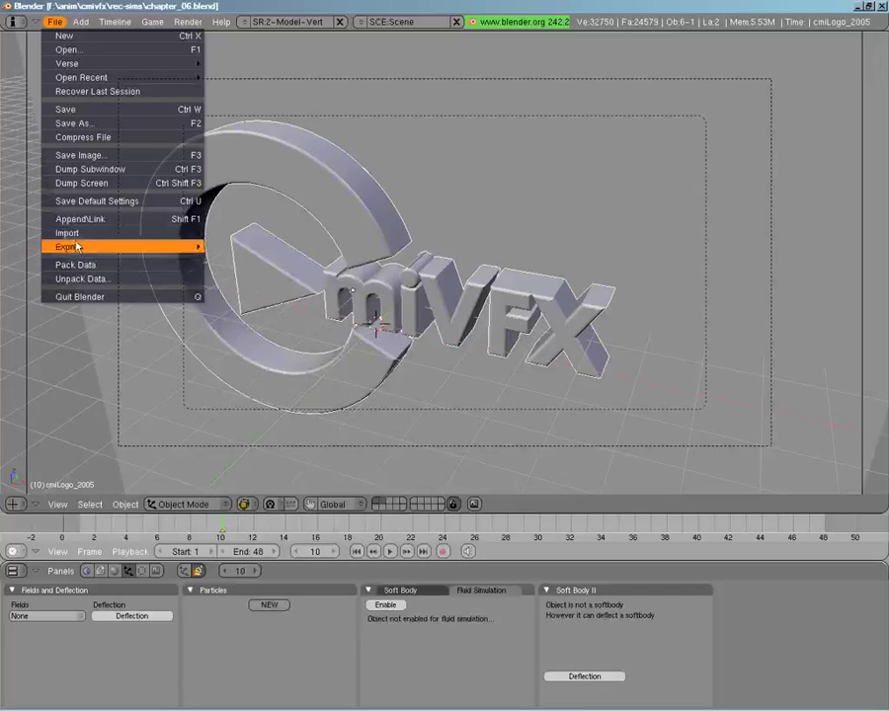
mouse_move(75, 240)
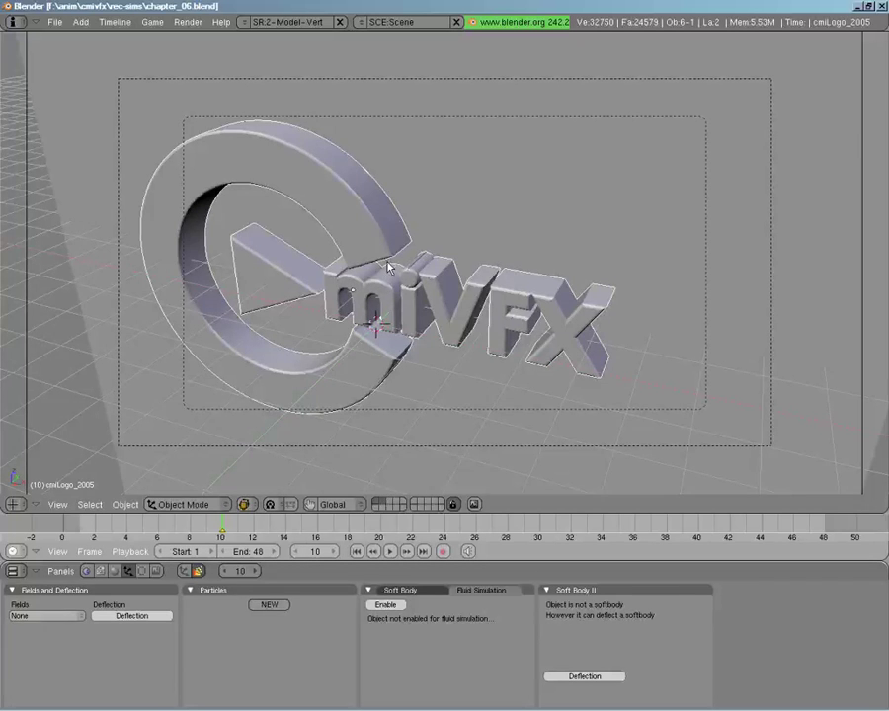
key("Tab")
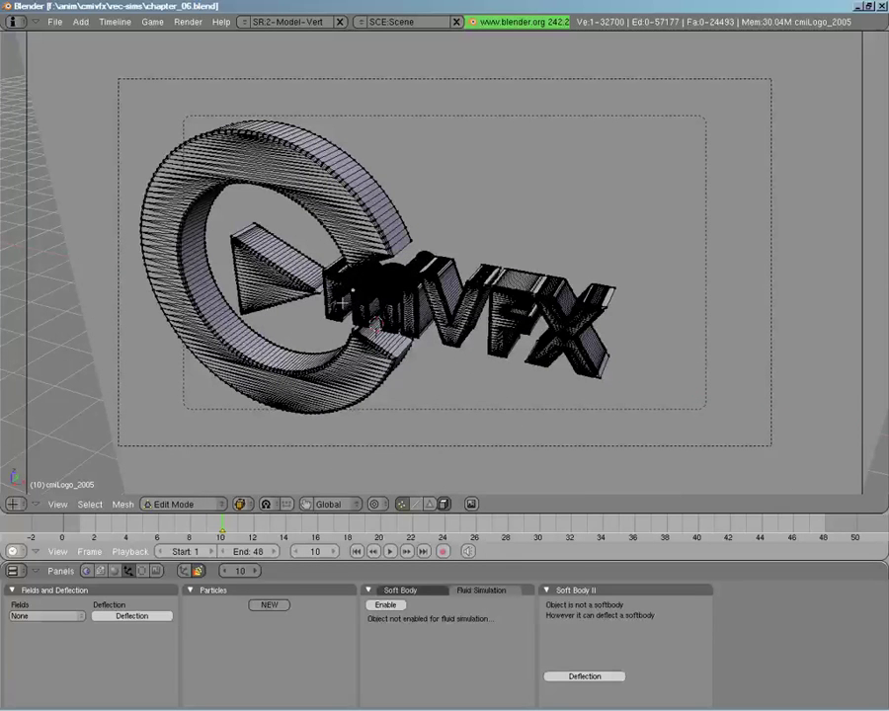
key("Tab")
key("Tab")
key("Tab")
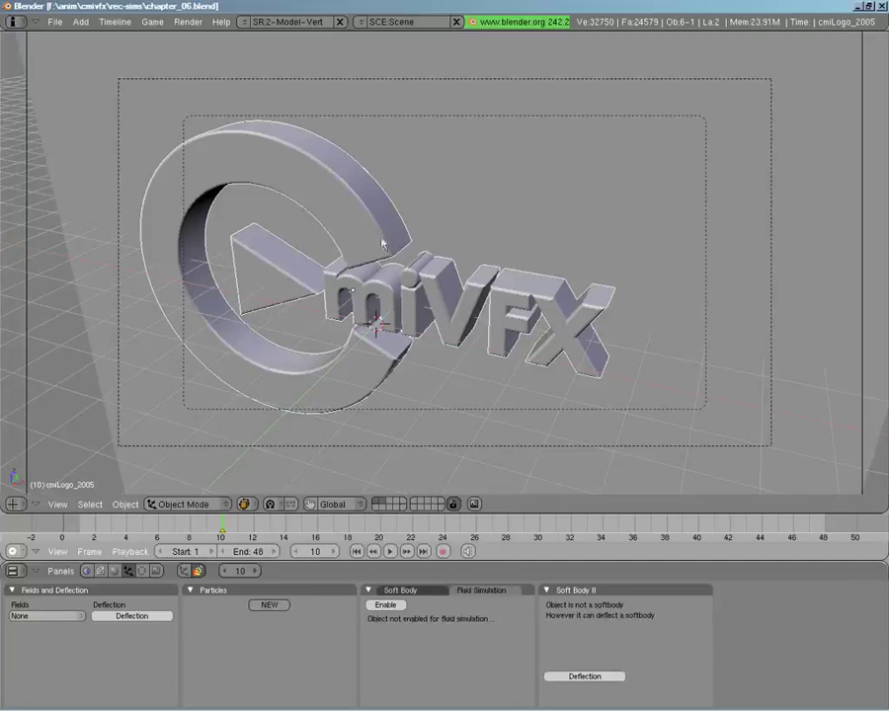
Enable the cmiVFX logo for fluid simulation as an Obstacle with Init Volume and Free slip.
left_click(392, 606)
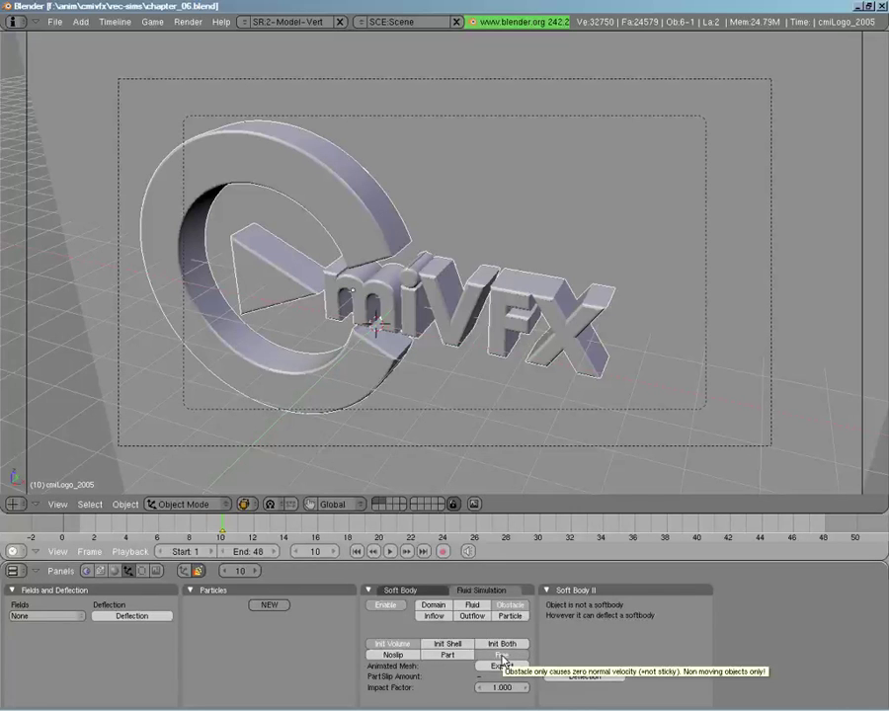
left_click(503, 655)
left_click(402, 642)
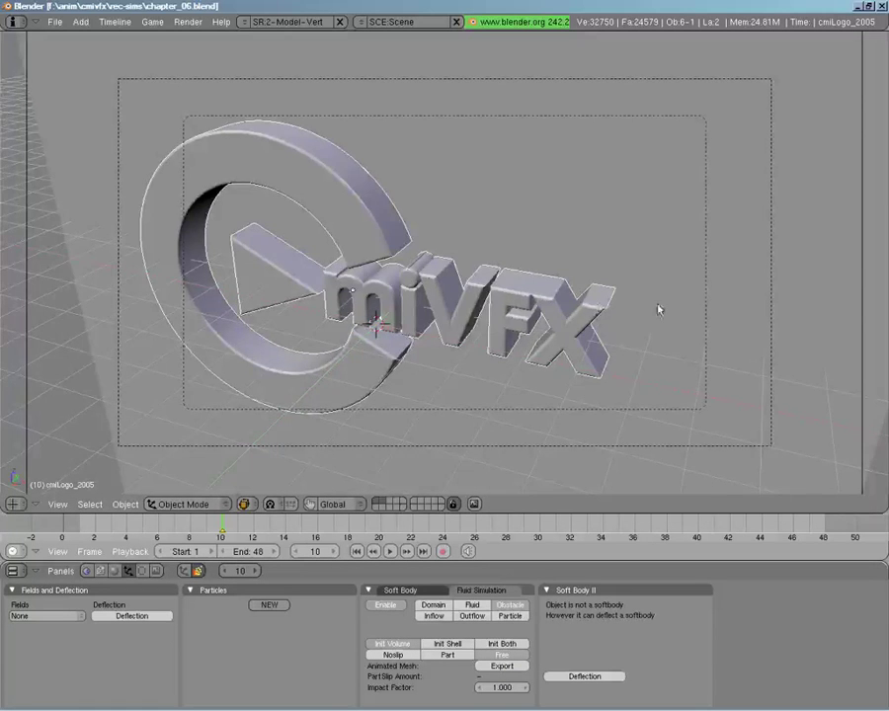
Enable the wall plane behind the logo for fluid simulation as an Obstacle.
middle_click_drag(659, 309, 463, 237)
right_click(589, 233)
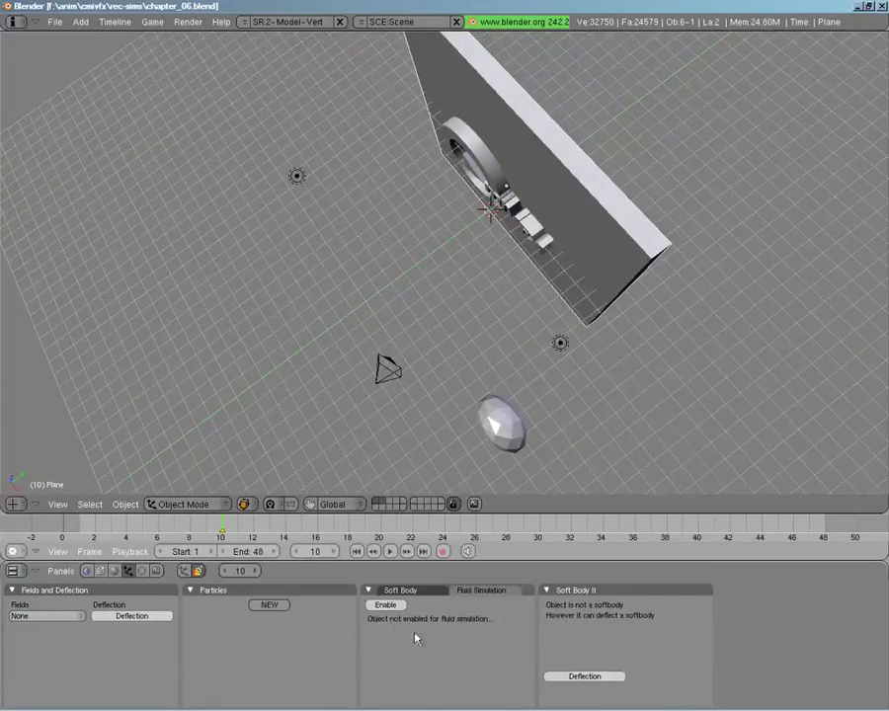
left_click(385, 605)
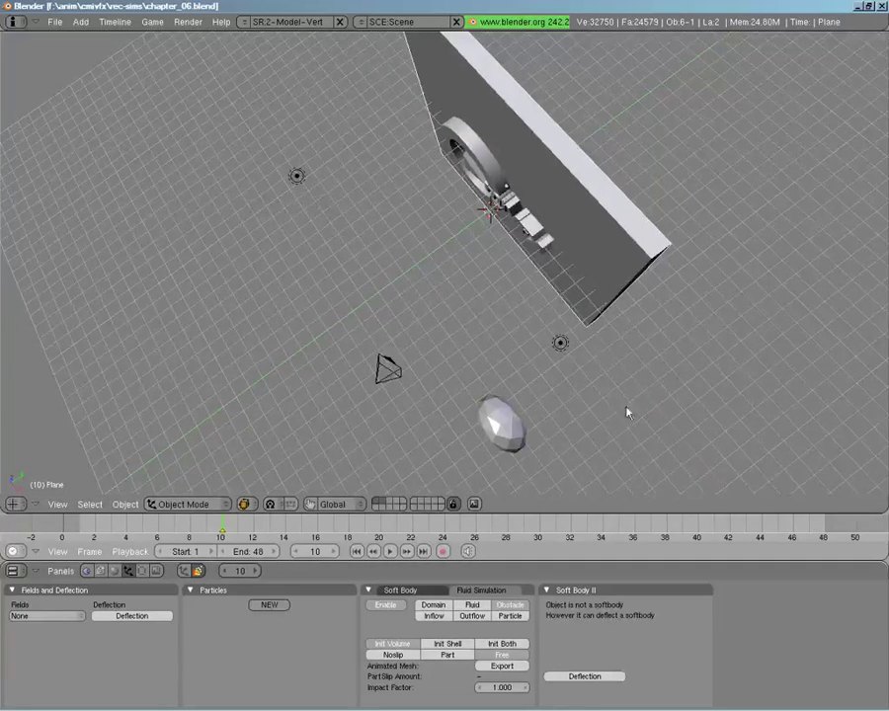
Enable the flattened sphere in front of the logo for fluid simulation as a Fluid object.
middle_click_drag(627, 411, 457, 273)
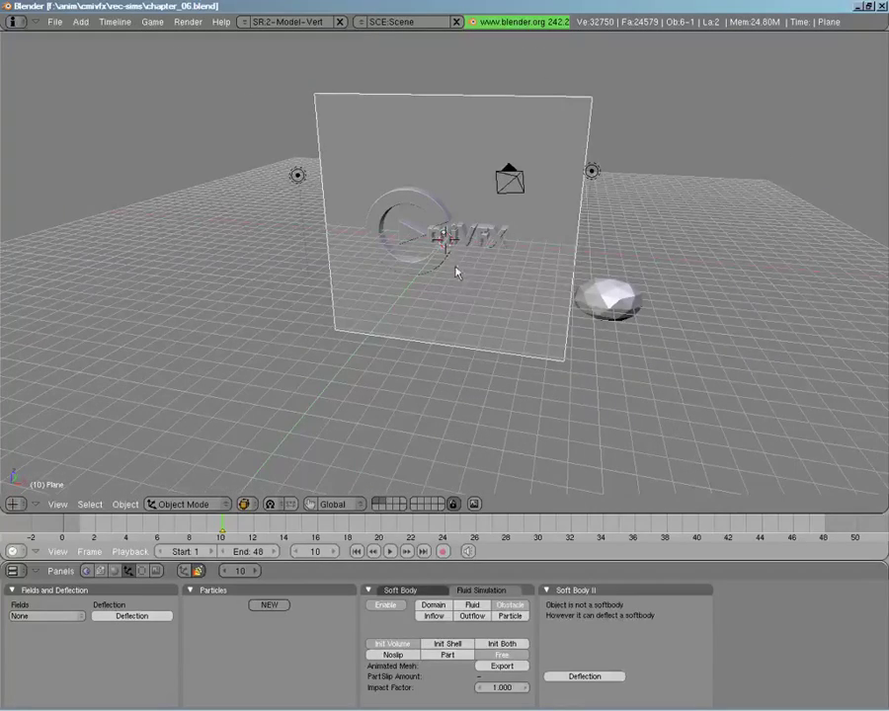
right_click(589, 316)
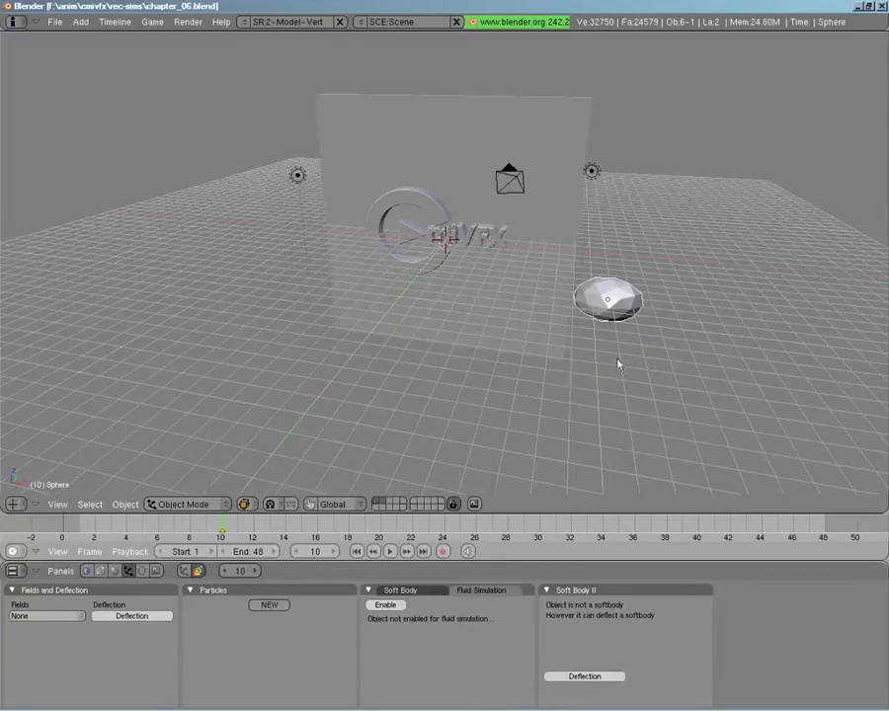
middle_click_drag(620, 364, 437, 278)
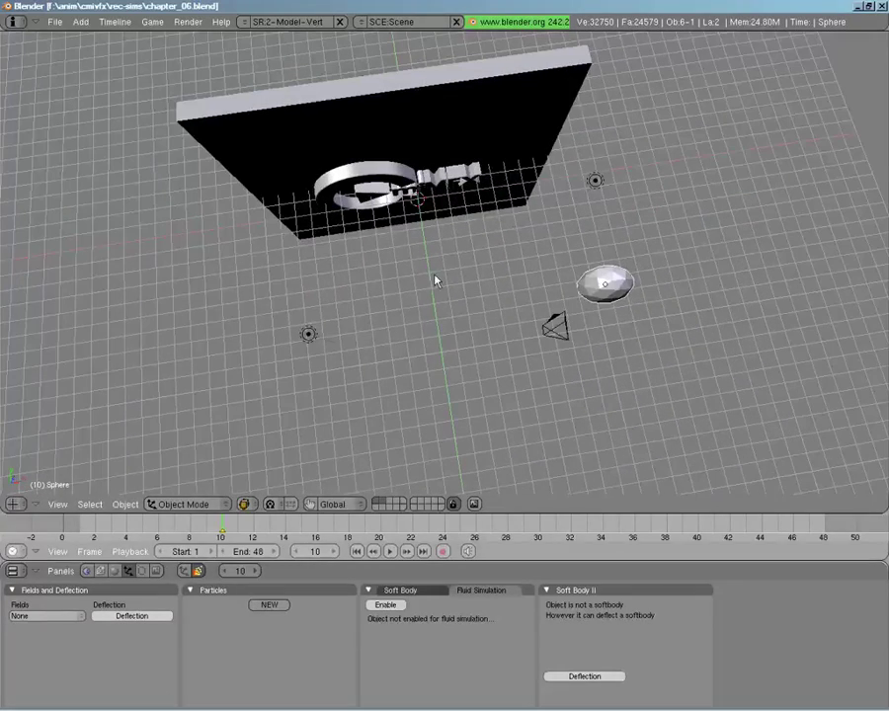
left_click(385, 606)
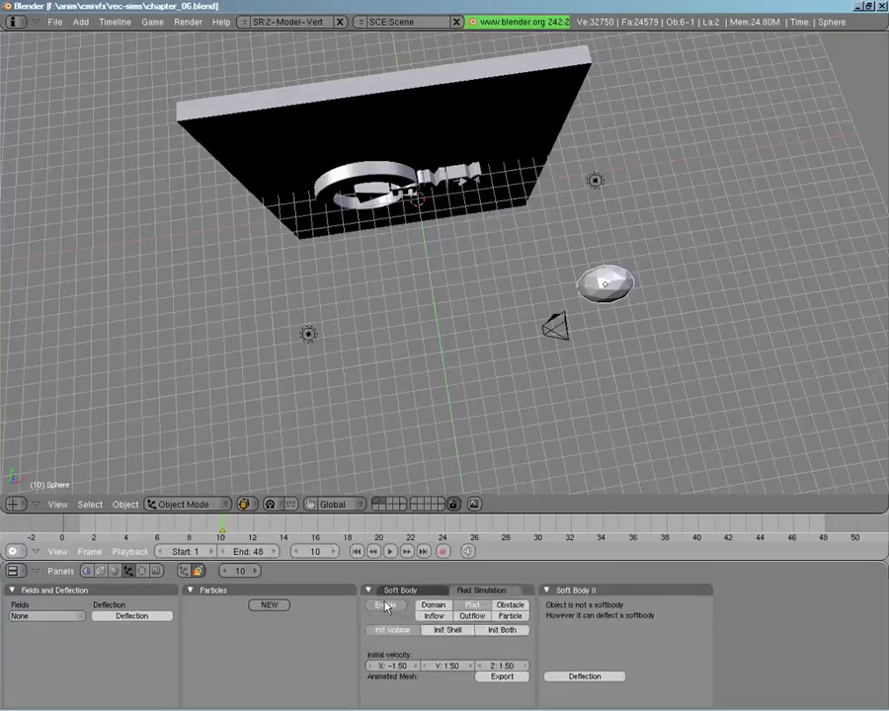
left_click(478, 605)
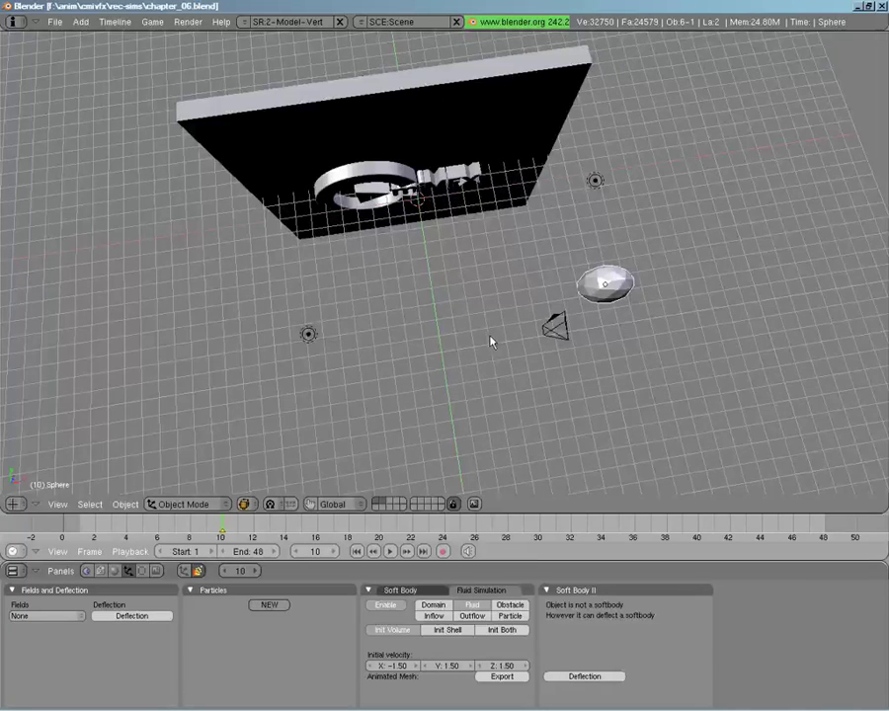
Bring back the hidden cube surrounding the scene and enable it for fluid simulation as the Domain.
middle_click_drag(491, 342, 465, 229)
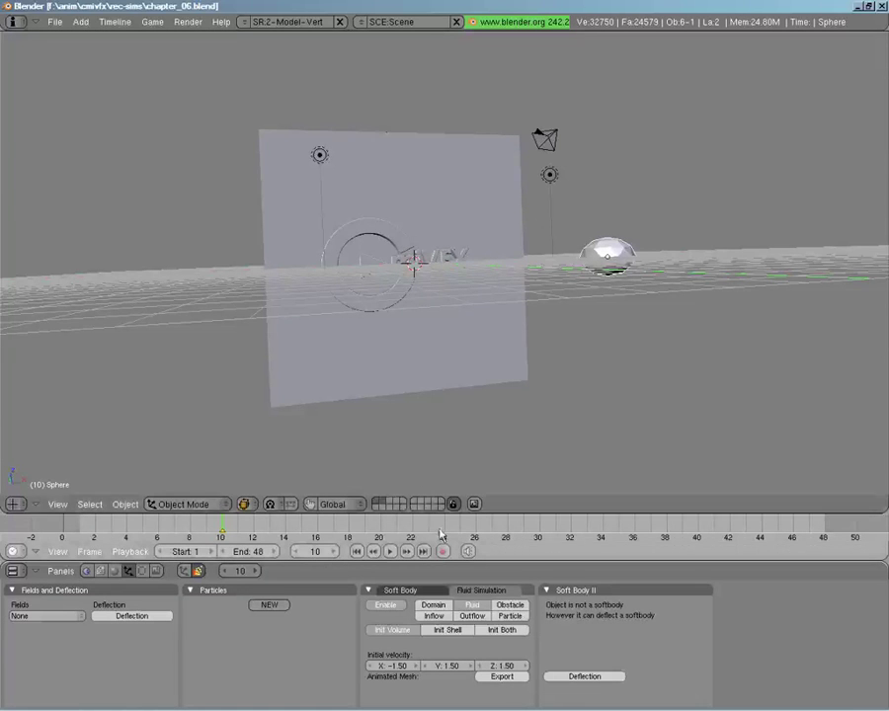
middle_click_drag(434, 324, 402, 396)
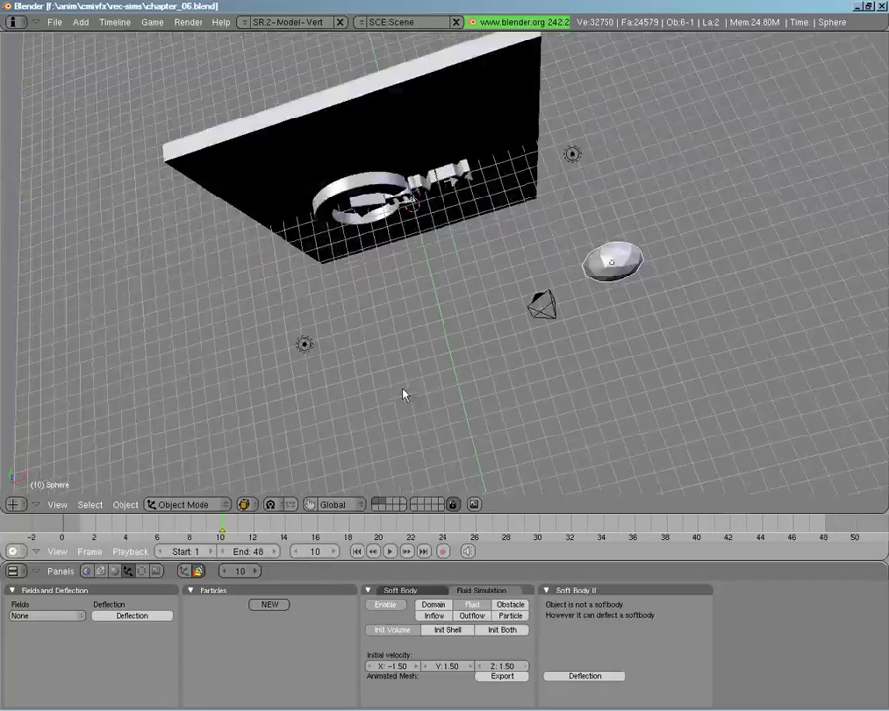
middle_click_drag(386, 465, 384, 413)
right_click(373, 334)
middle_click_drag(373, 334, 369, 198)
scroll(428, 347, "down", 5)
middle_click_drag(550, 284, 415, 336)
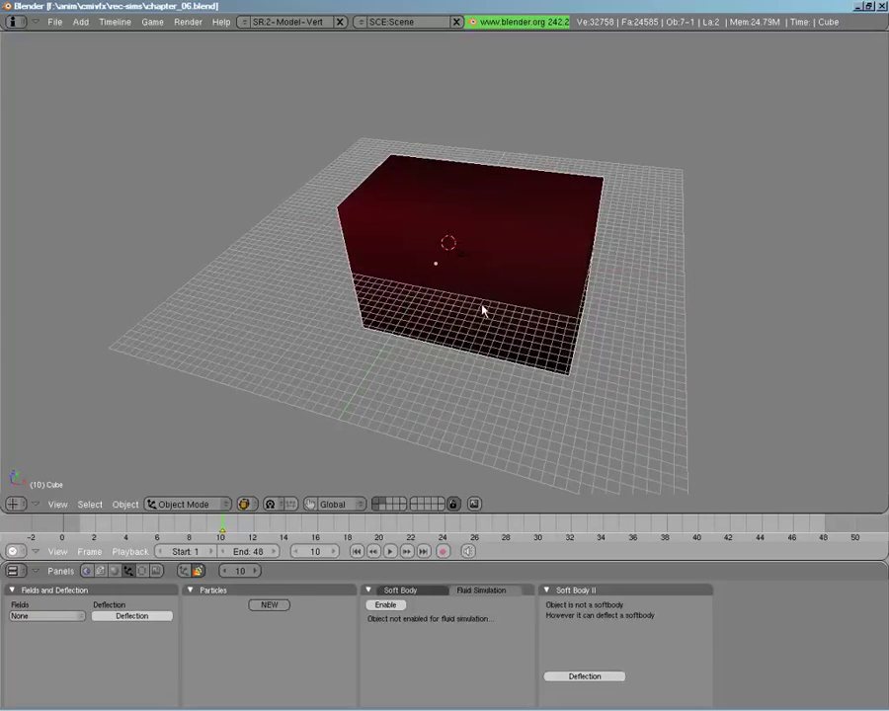
middle_click_drag(549, 241, 460, 273)
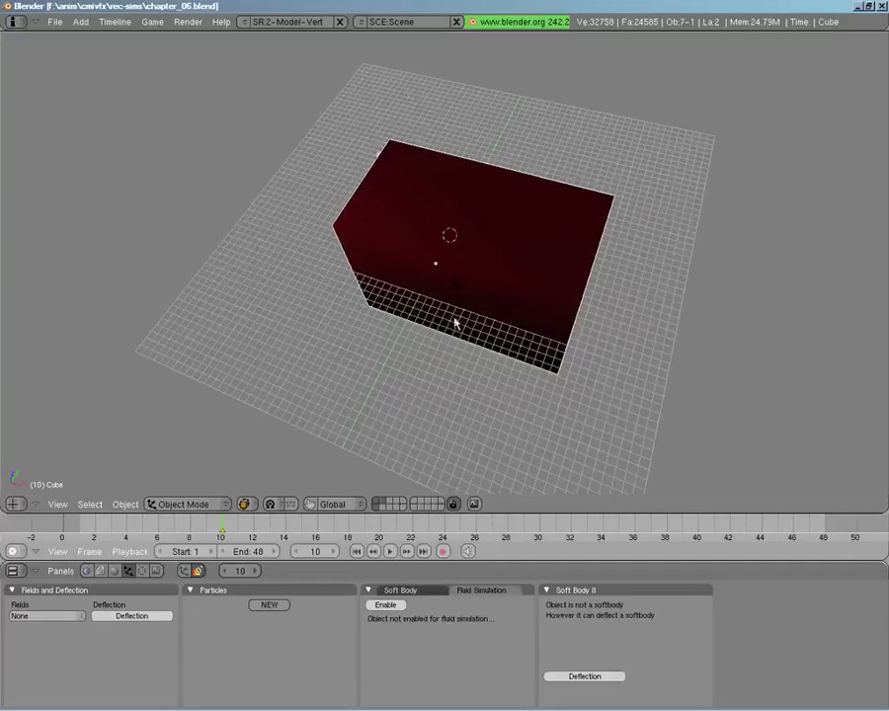
left_click(385, 605)
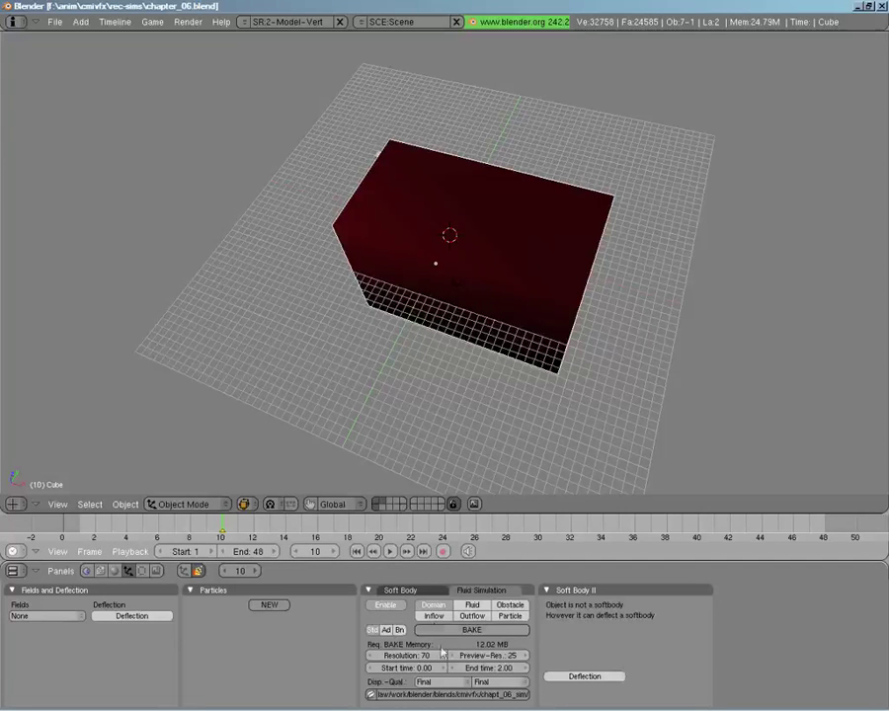
Show the scene in wireframe and examine the domain cube's extents and its advanced and boundary settings.
left_click(387, 631)
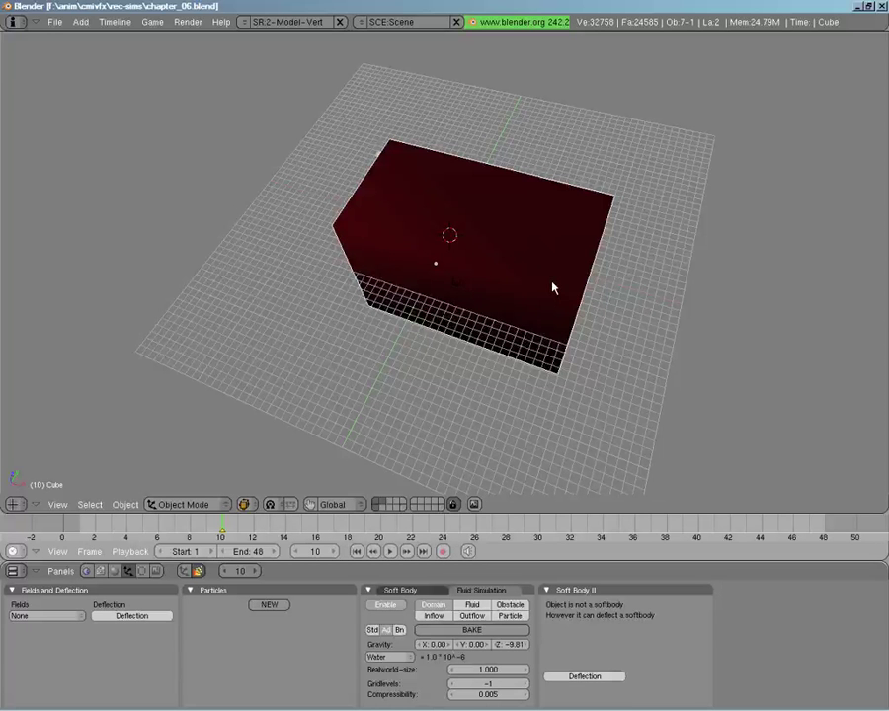
middle_click_drag(407, 248, 454, 331)
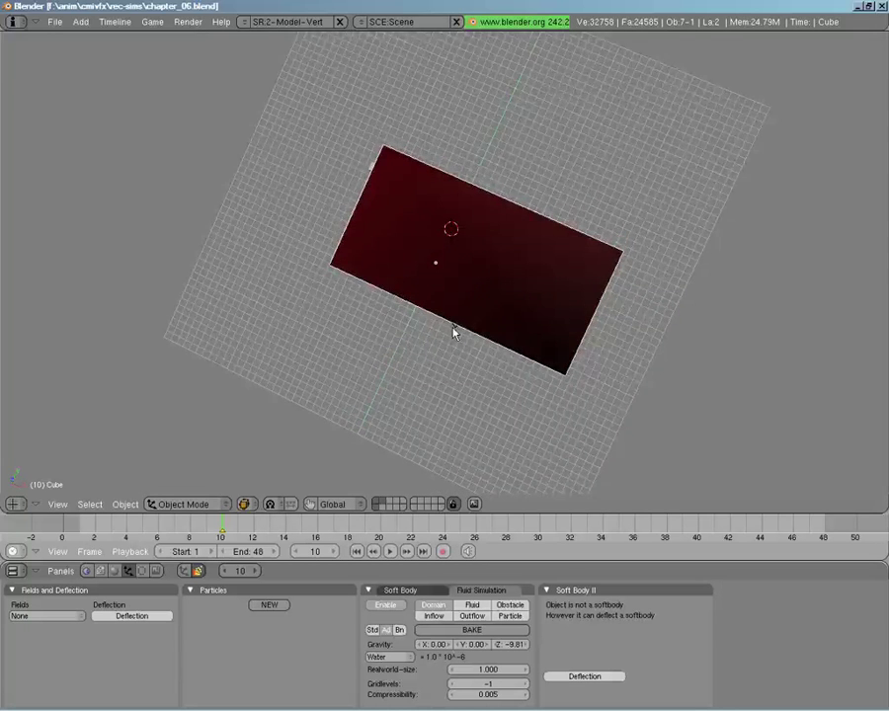
key("KP_7")
key("z")
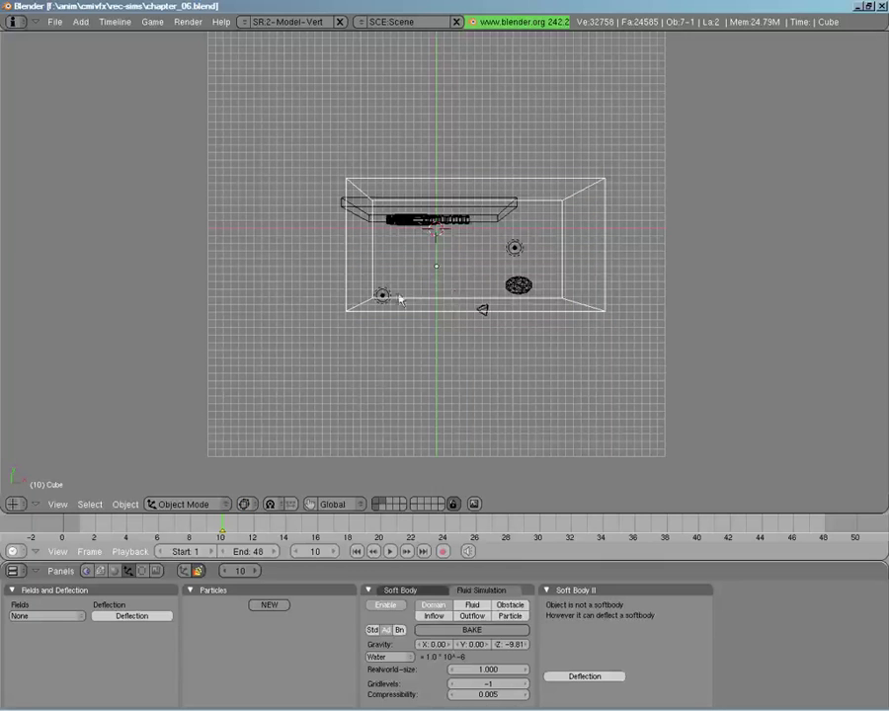
middle_click_drag(399, 298, 550, 298)
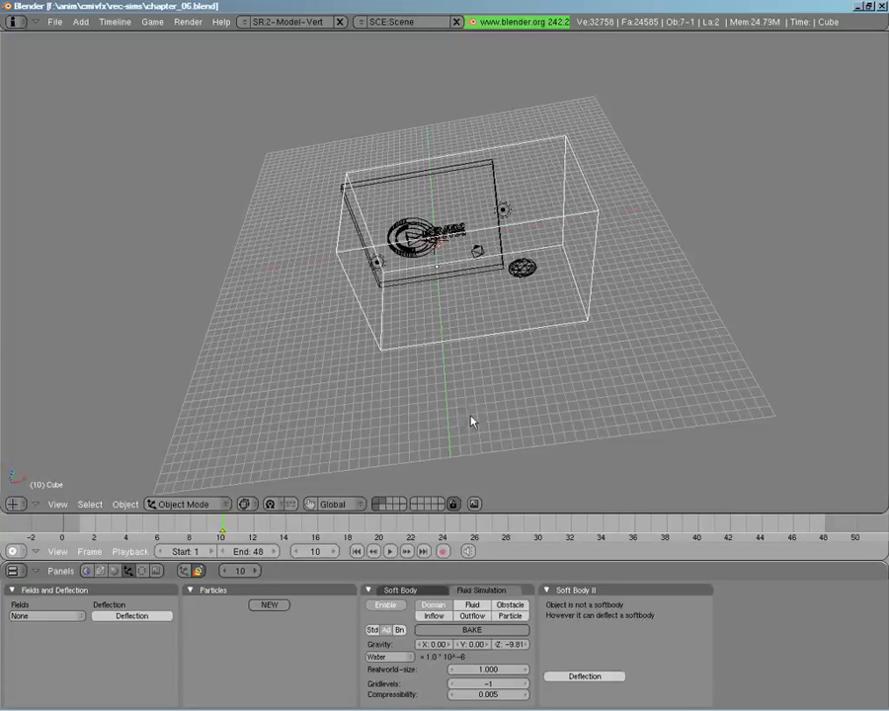
left_click(399, 630)
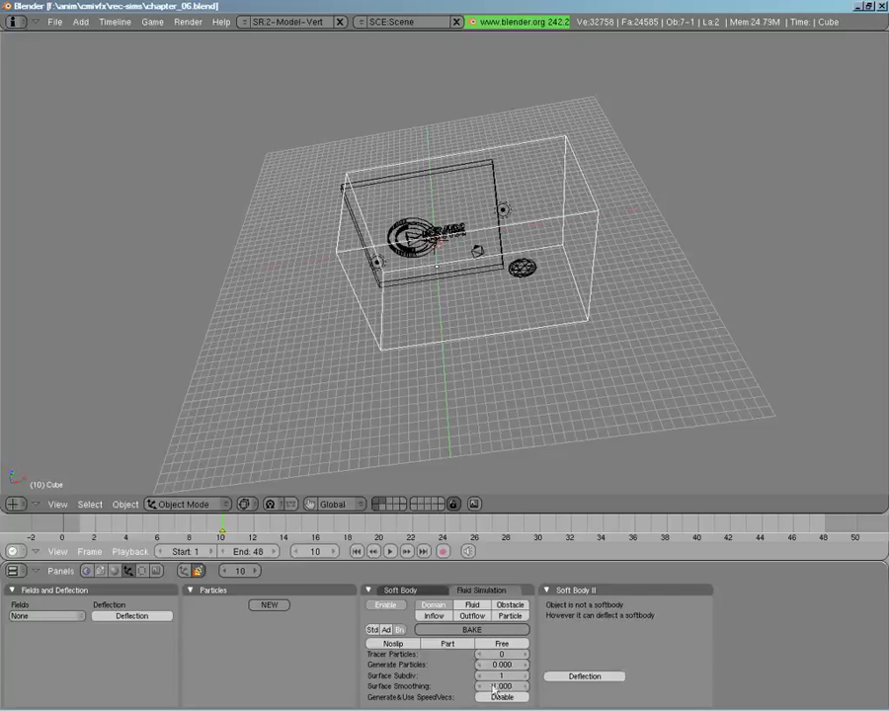
left_click(373, 629)
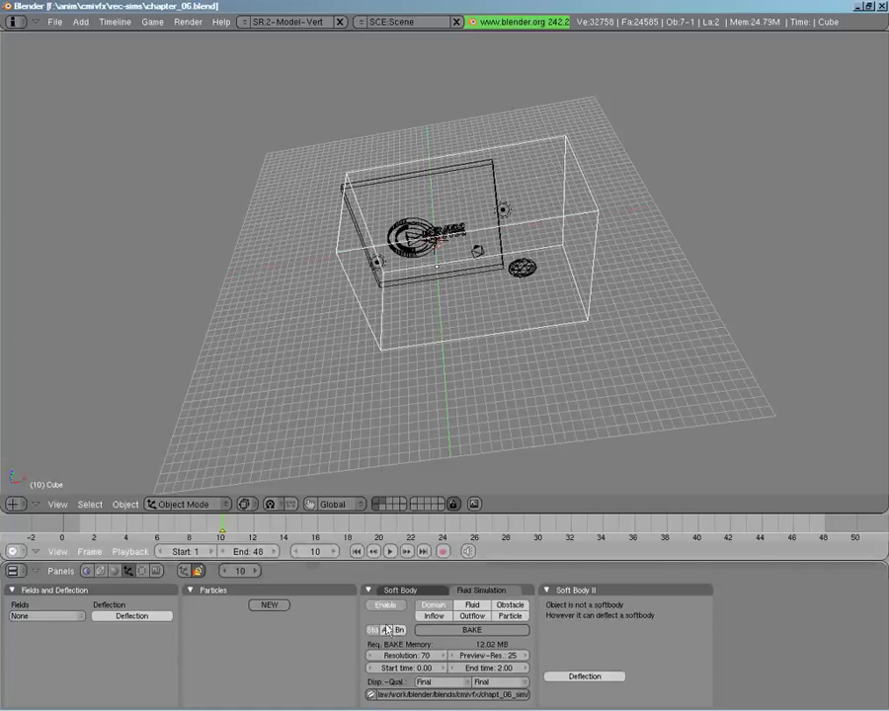
Create the folder f:\anim\cmivfx\rec-sims\chapter_06-sim and set it as the domain's bake directory.
left_click(370, 694)
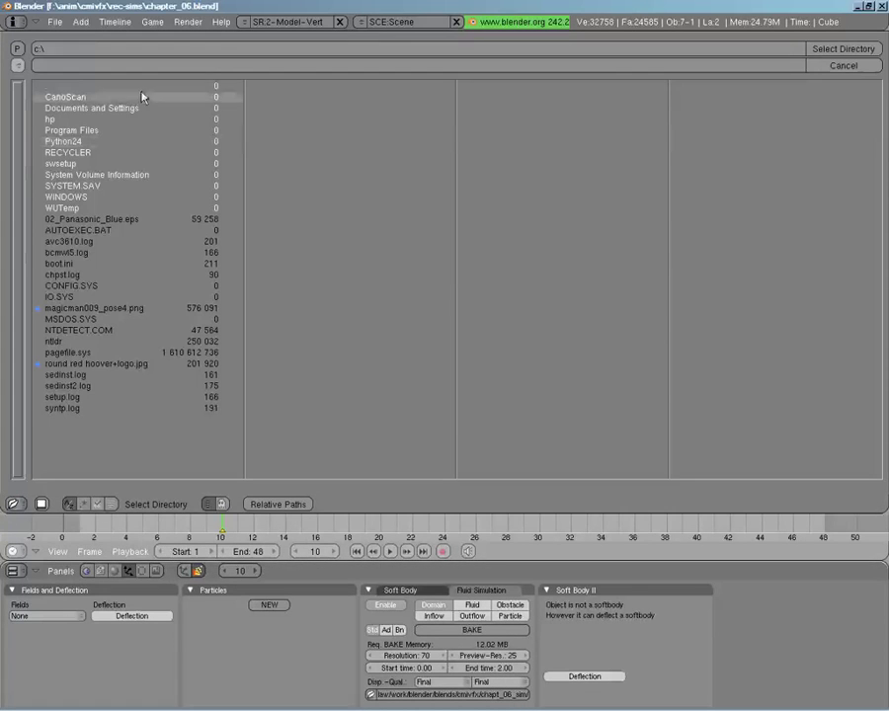
left_click(16, 66)
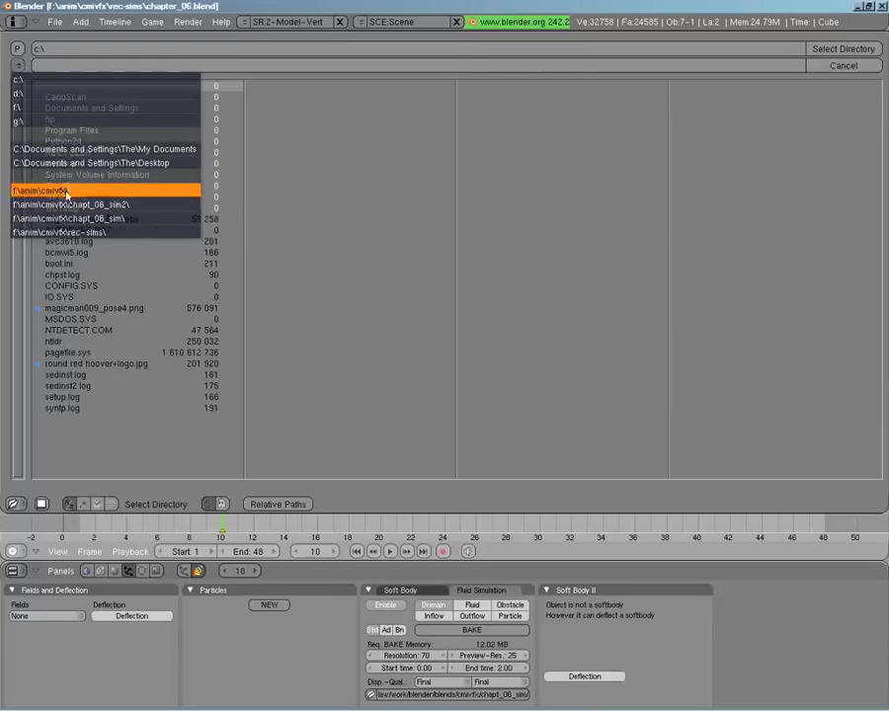
left_click(29, 232)
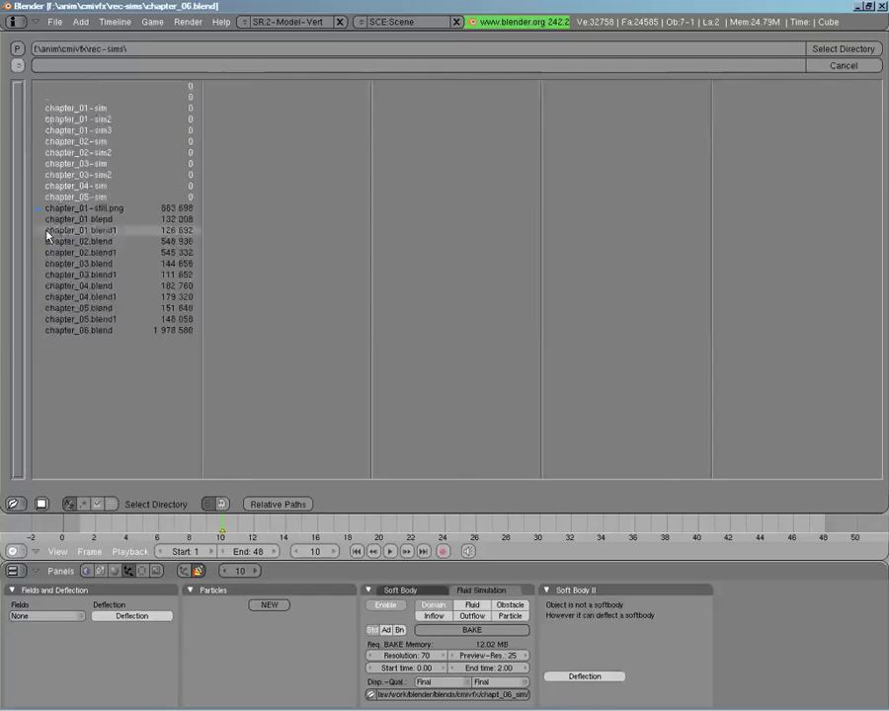
left_click(144, 48)
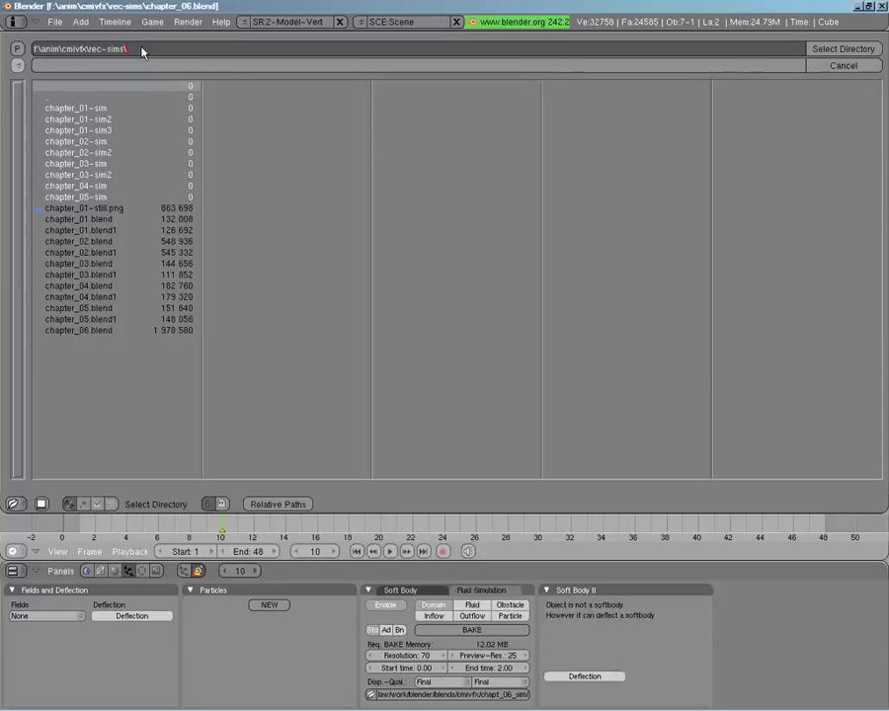
type("chapter_06")
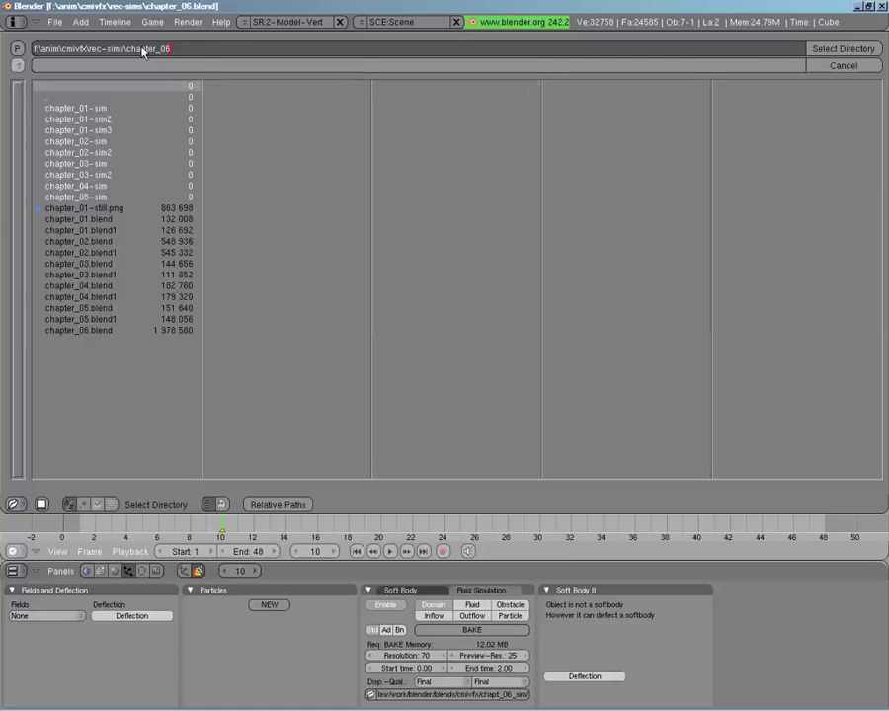
type("-sim")
key("Return")
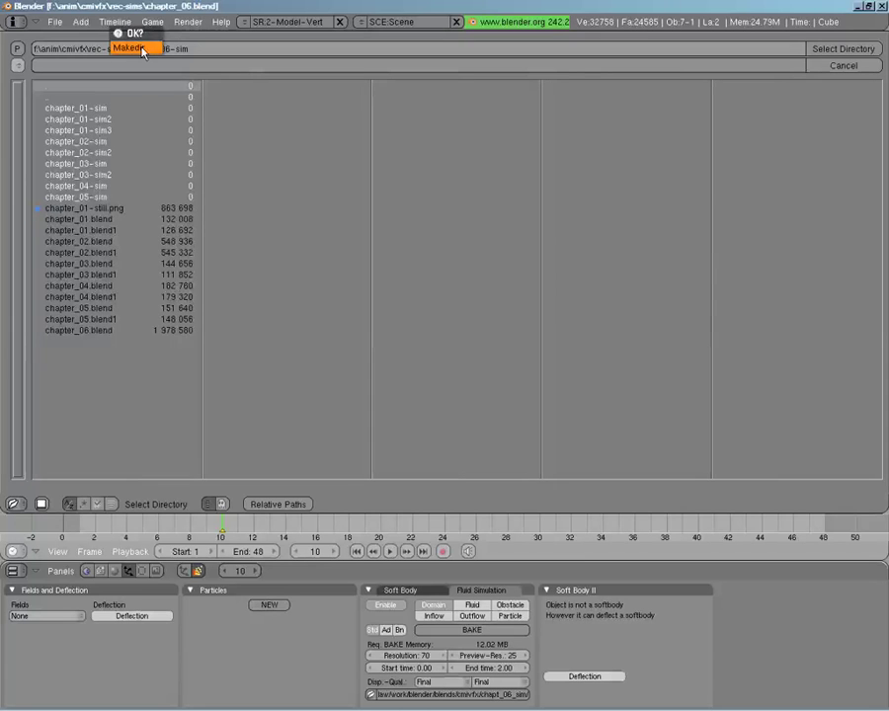
left_click(138, 44)
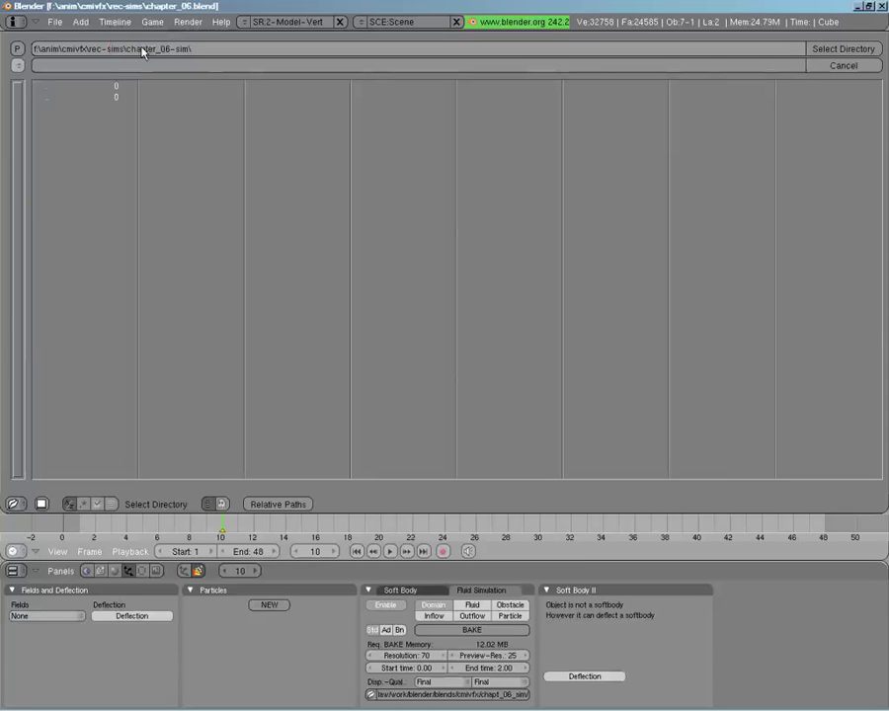
left_click(824, 50)
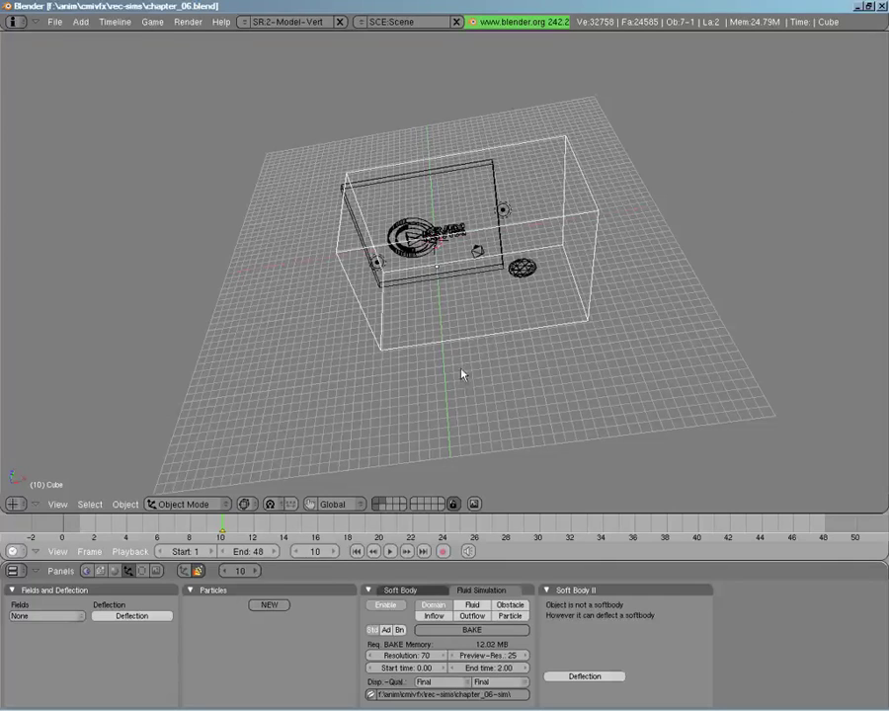
Check the fluid sphere's initial velocity settings and set the domain cube's simulation resolution to 50.
middle_click_drag(386, 259, 411, 301)
middle_click_drag(330, 284, 449, 328)
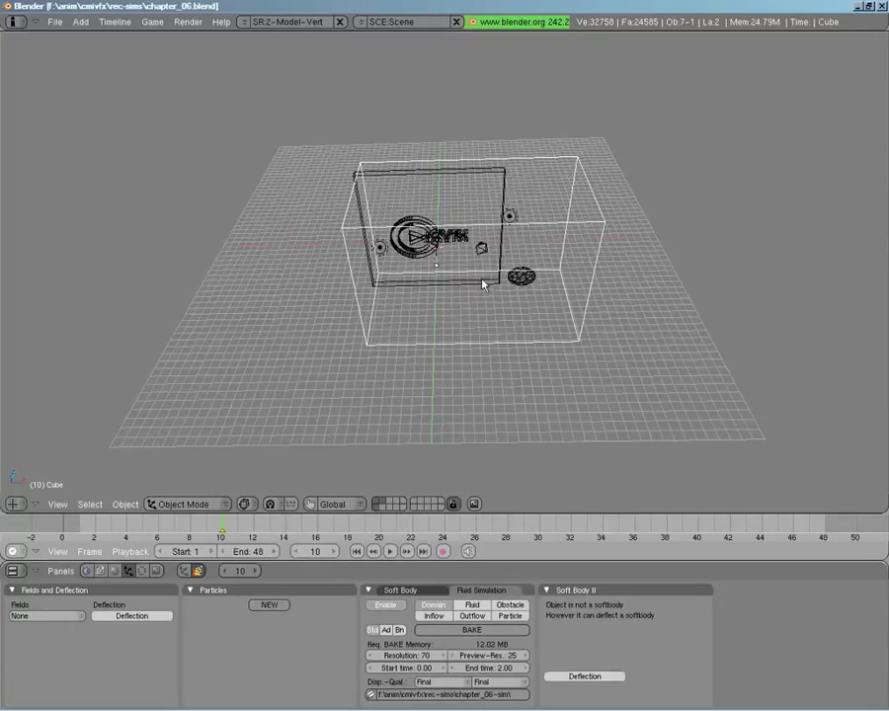
right_click(523, 279)
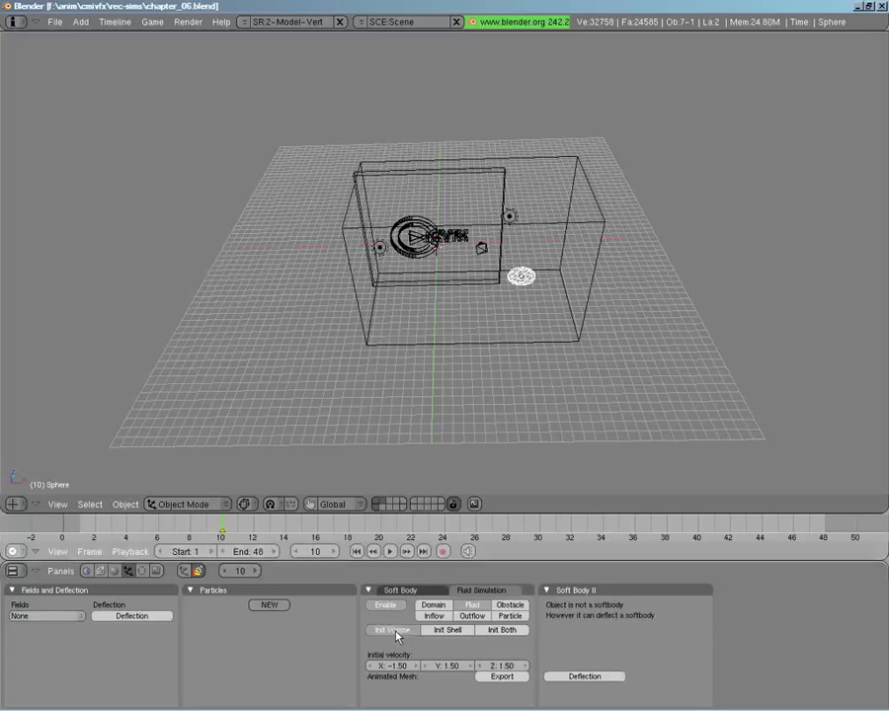
right_click(484, 345)
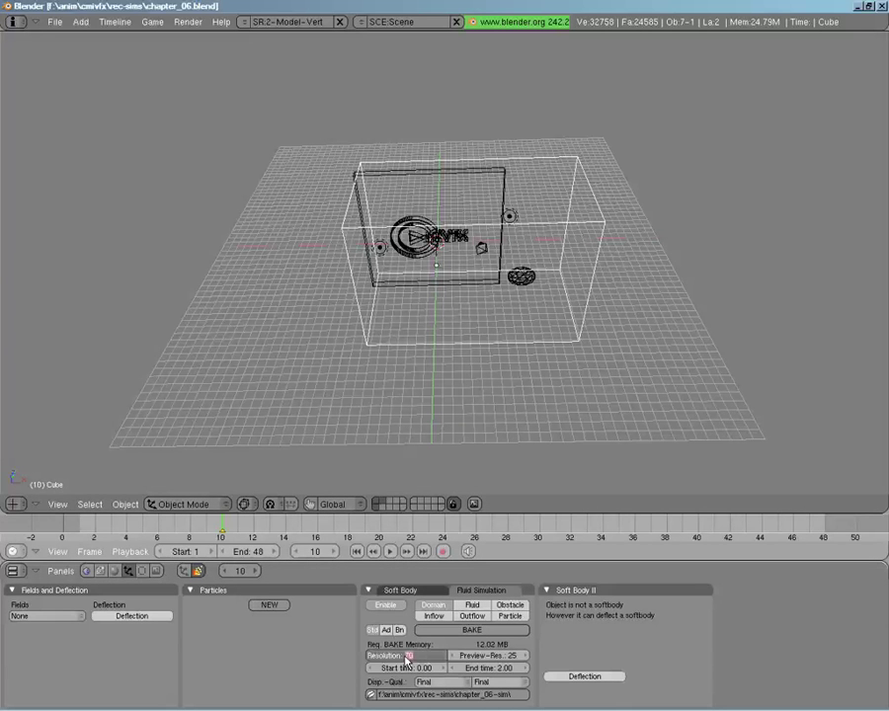
type("50")
key("Return")
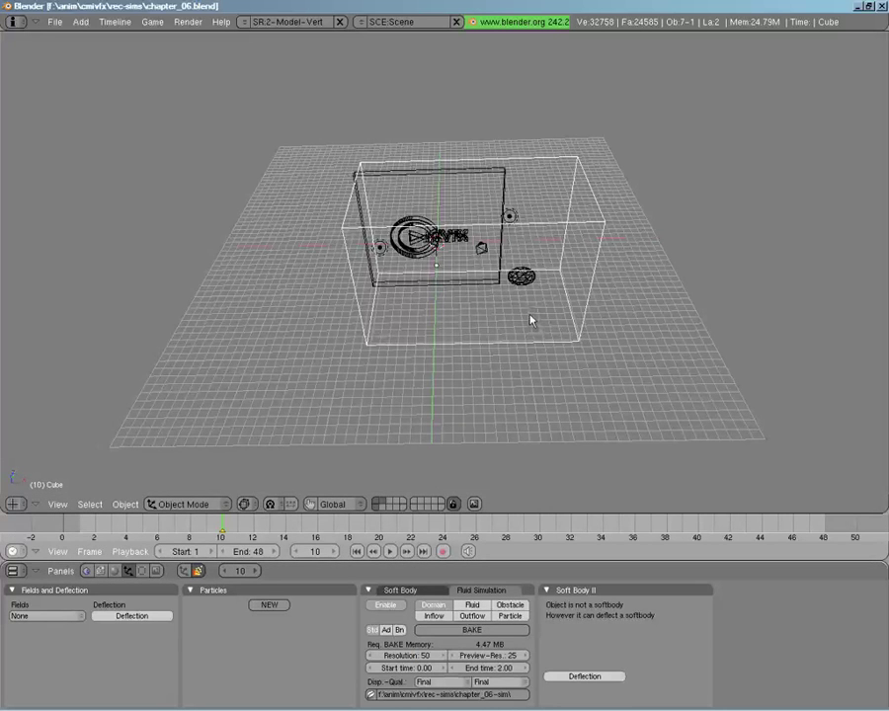
Switch the scene to solid shading seen from outside the domain cube and bake the fluid simulation.
middle_click_drag(528, 316, 517, 370)
key("z")
key("KP_0")
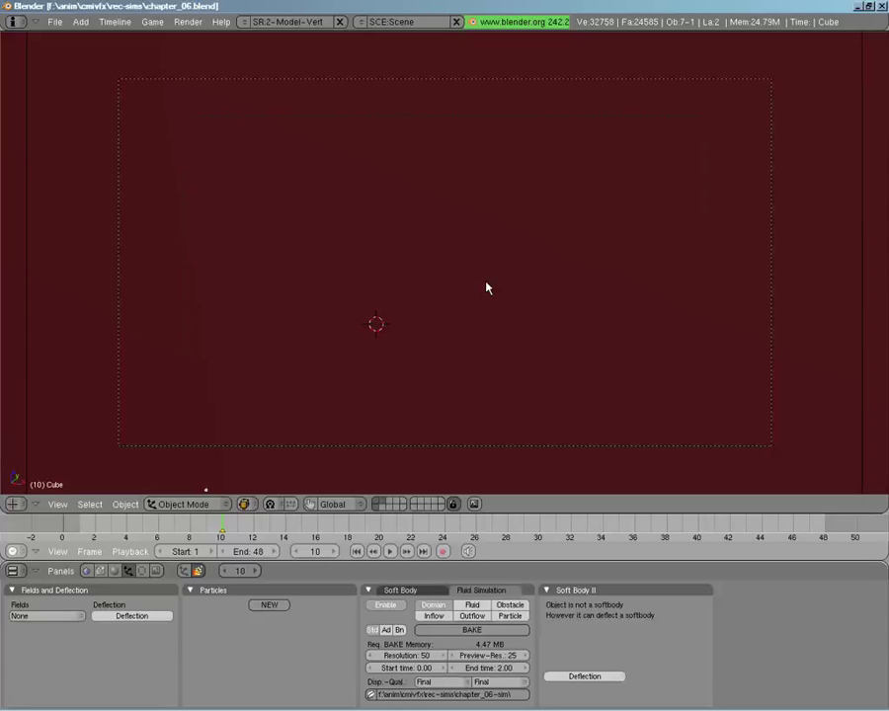
middle_click_drag(488, 312, 461, 314)
scroll(460, 314, "up", 3)
key("z")
mouse_move(508, 283)
middle_mouse_down()
mouse_move(518, 282)
mouse_move(494, 293)
mouse_move(521, 255)
mouse_move(391, 283)
mouse_move(454, 292)
mouse_move(454, 266)
middle_mouse_up()
key("z")
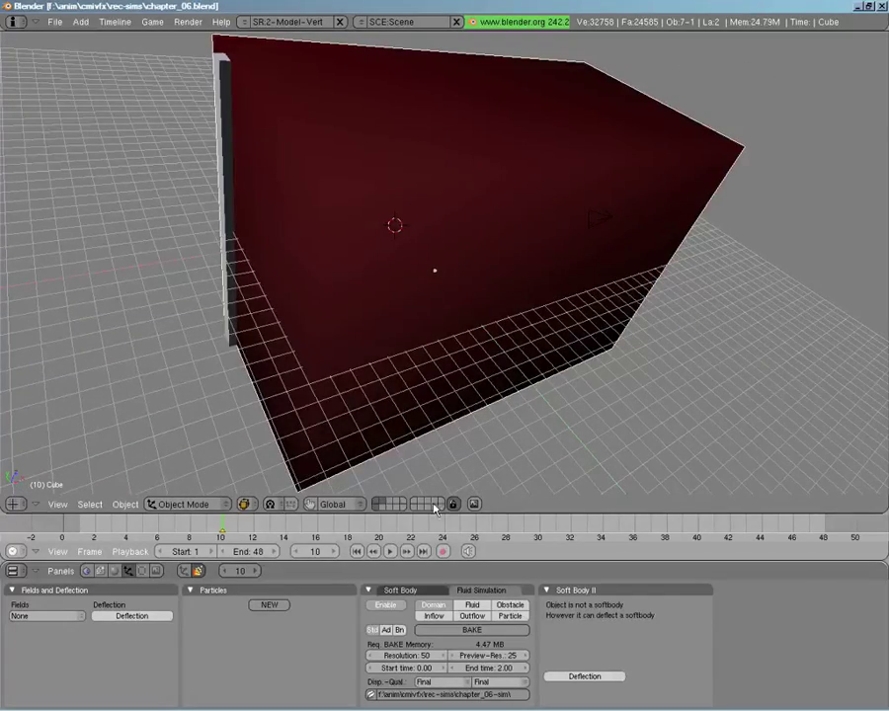
left_click(456, 632)
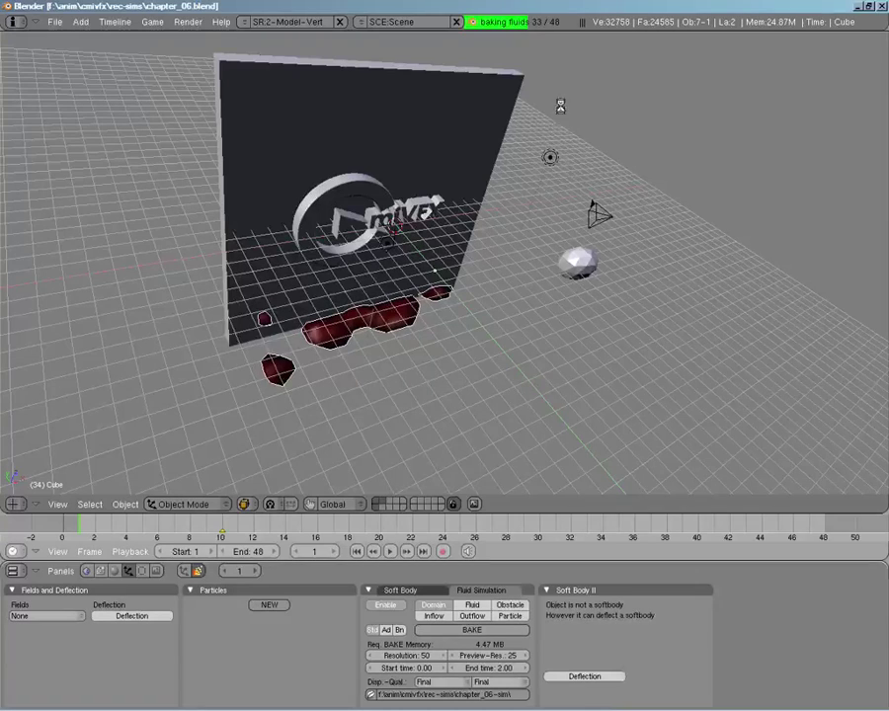
Scrub through the baked frames to examine how the fluid hits the logo and wall.
middle_click_drag(522, 69, 363, 480)
left_click_drag(219, 530, 213, 481)
middle_click_drag(327, 198, 456, 237)
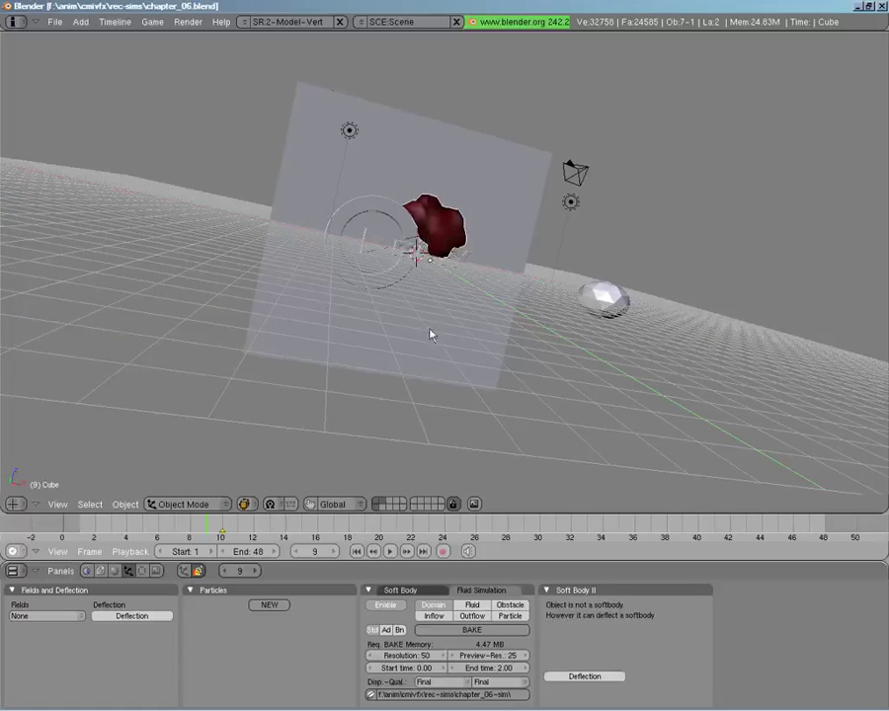
right_click(618, 309)
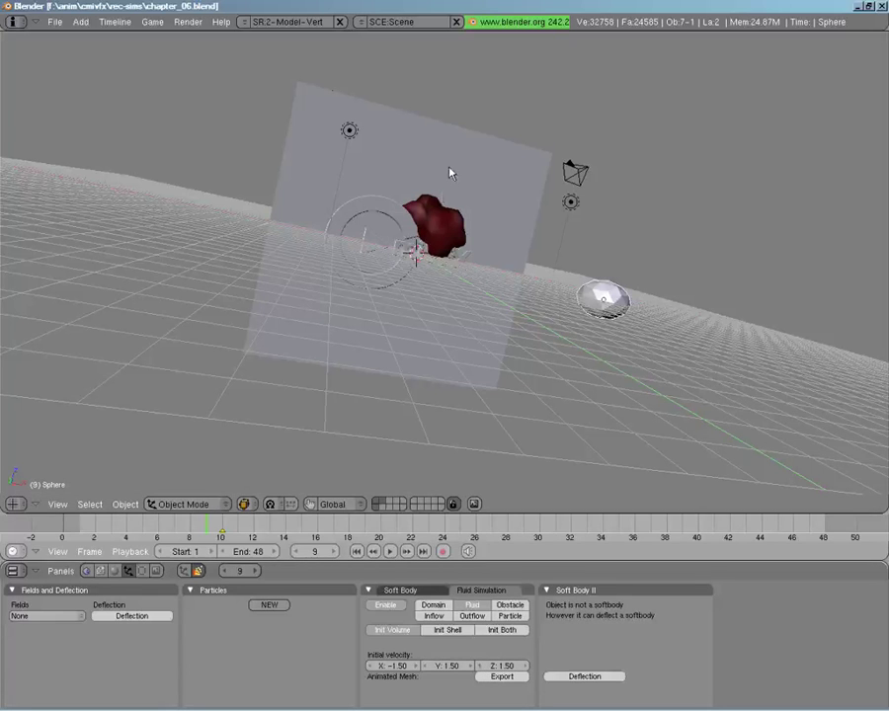
left_click(415, 672)
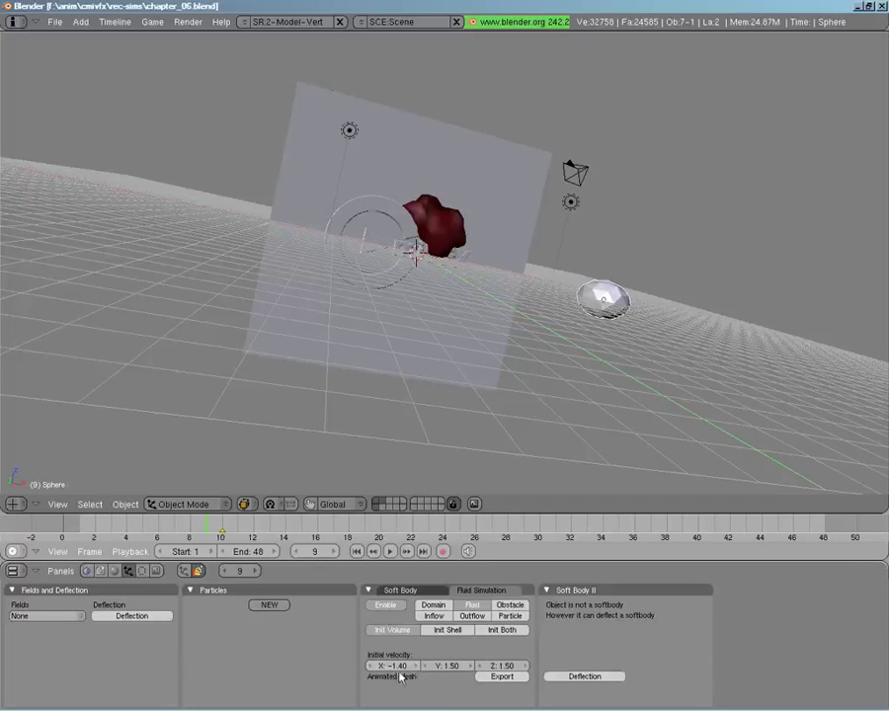
left_click(373, 666)
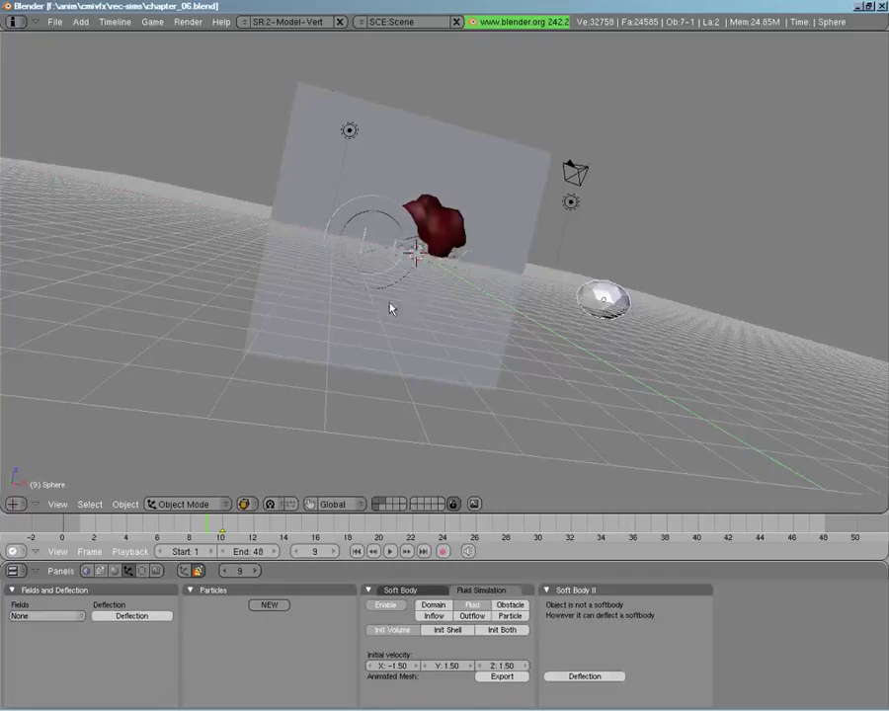
Play the baked animation and examine the splash against the logo and wall from several angles.
middle_click_drag(389, 306, 346, 218)
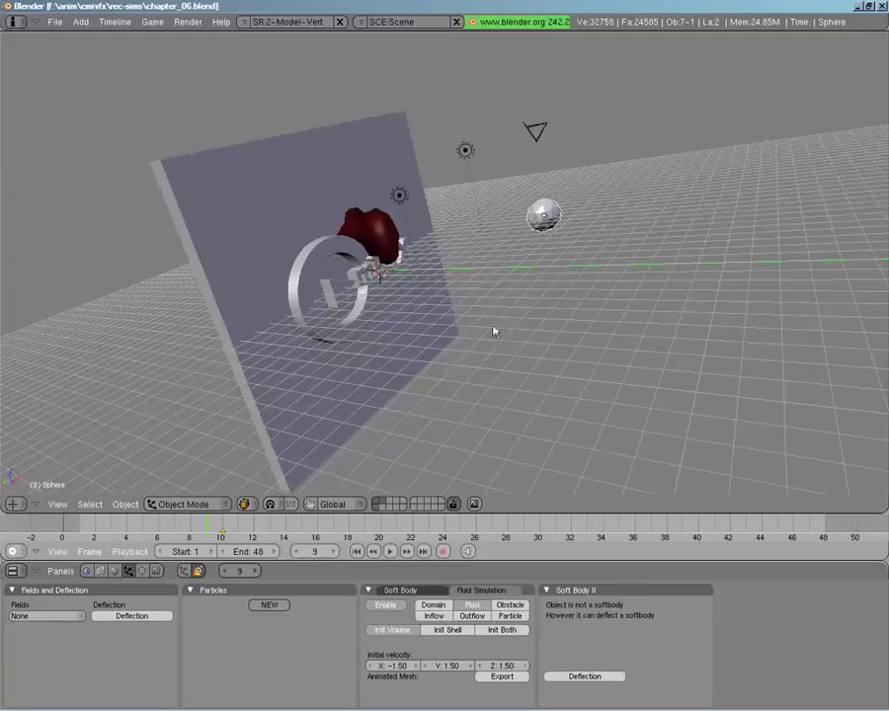
middle_click_drag(494, 331, 499, 400)
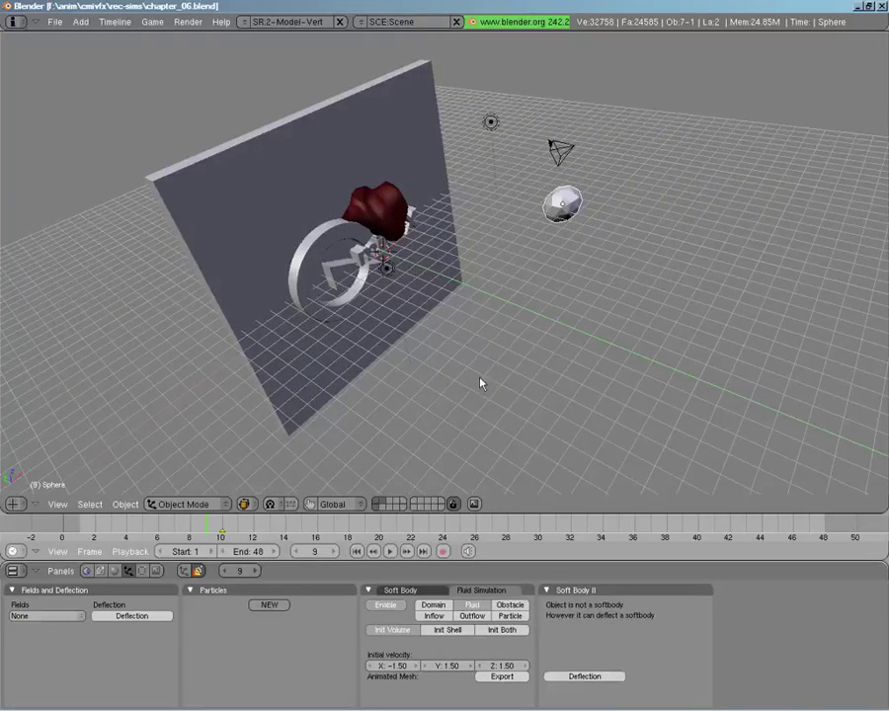
mouse_move(419, 246)
middle_mouse_down()
mouse_move(530, 346)
mouse_move(404, 298)
mouse_move(427, 242)
mouse_move(428, 268)
middle_mouse_up()
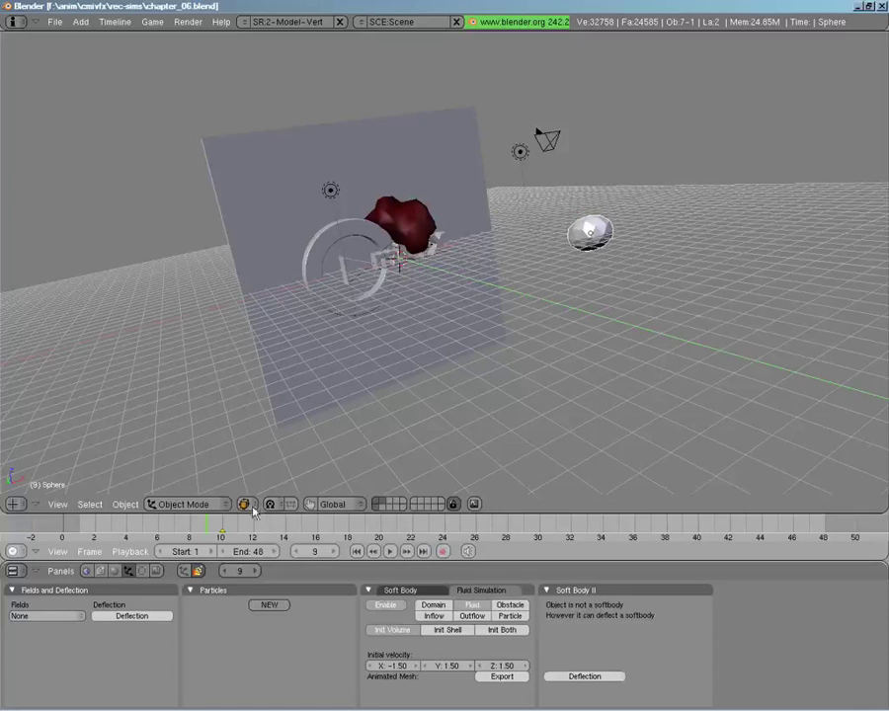
key("alt+a")
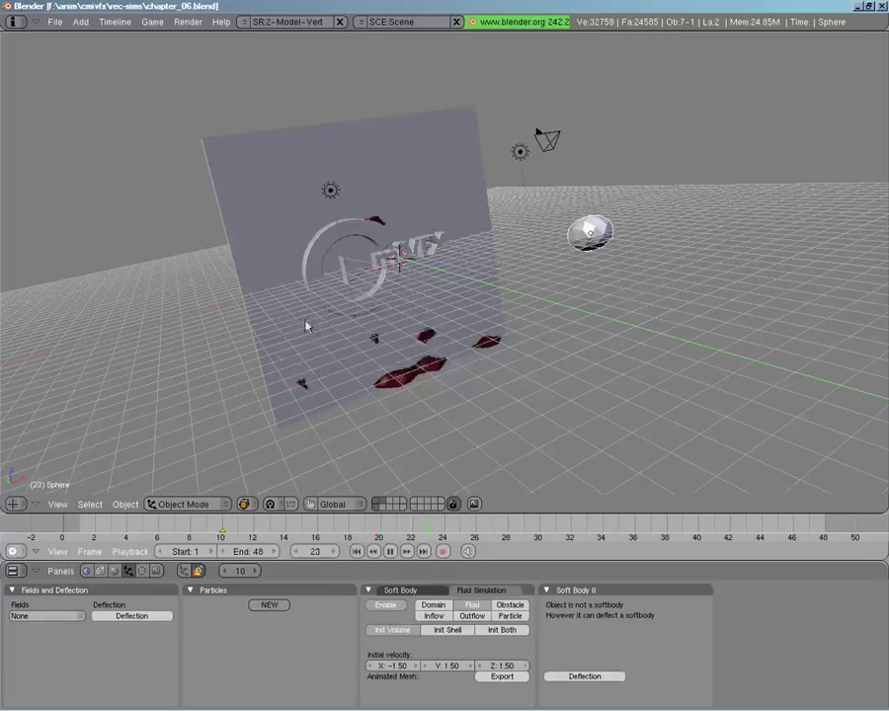
middle_click_drag(283, 320, 382, 368)
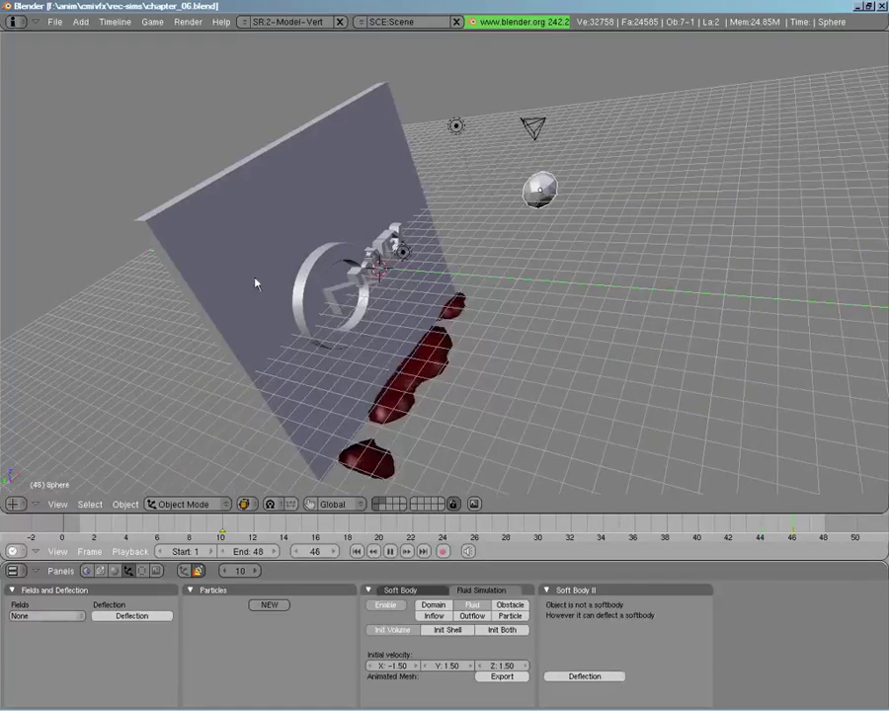
middle_click_drag(206, 327, 389, 350)
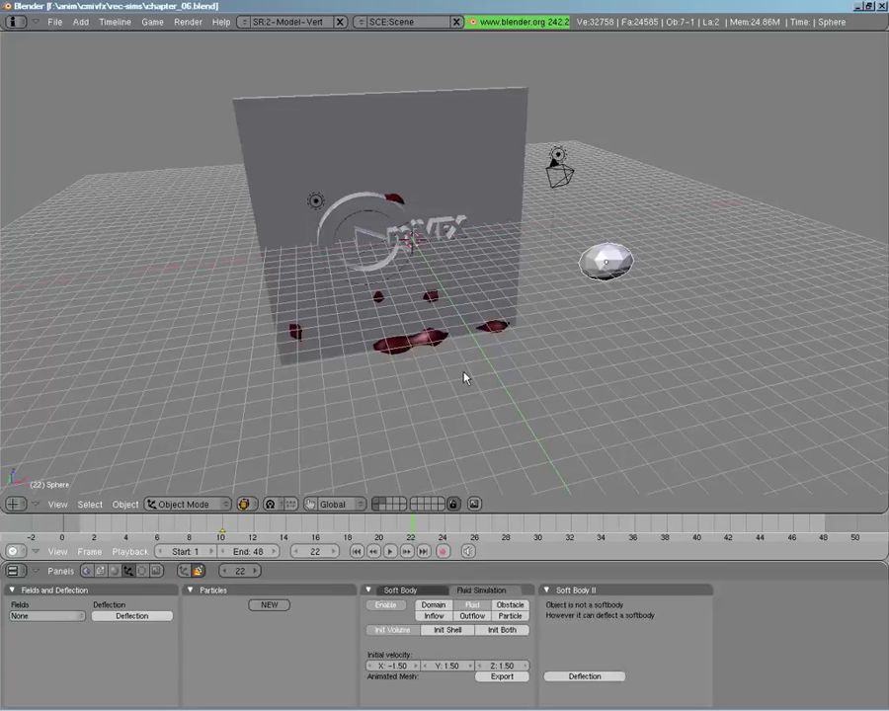
Set the fluid domain's resolution to 300.
right_click(420, 344)
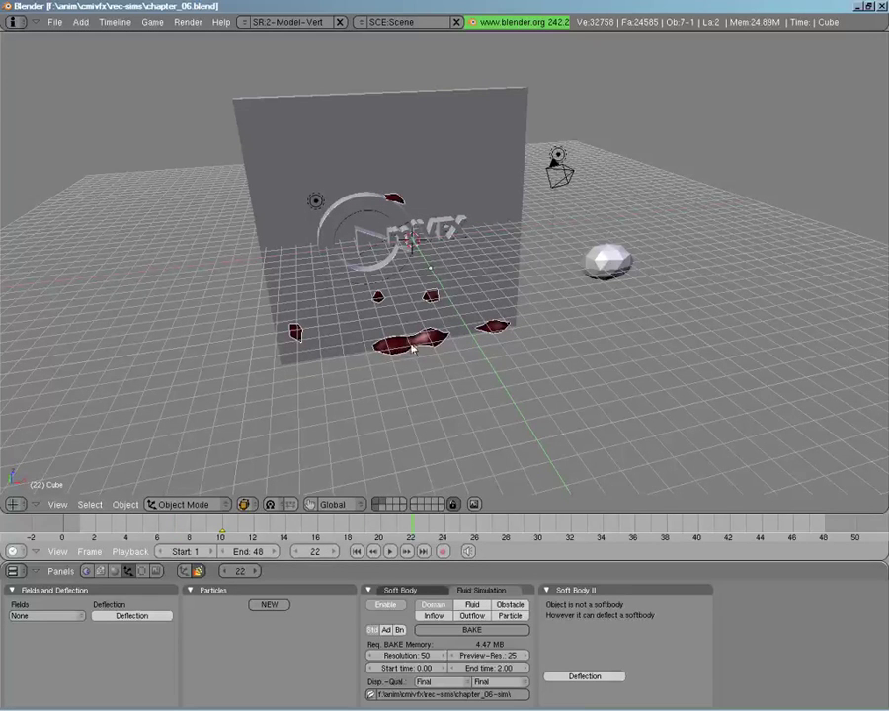
left_click(422, 657)
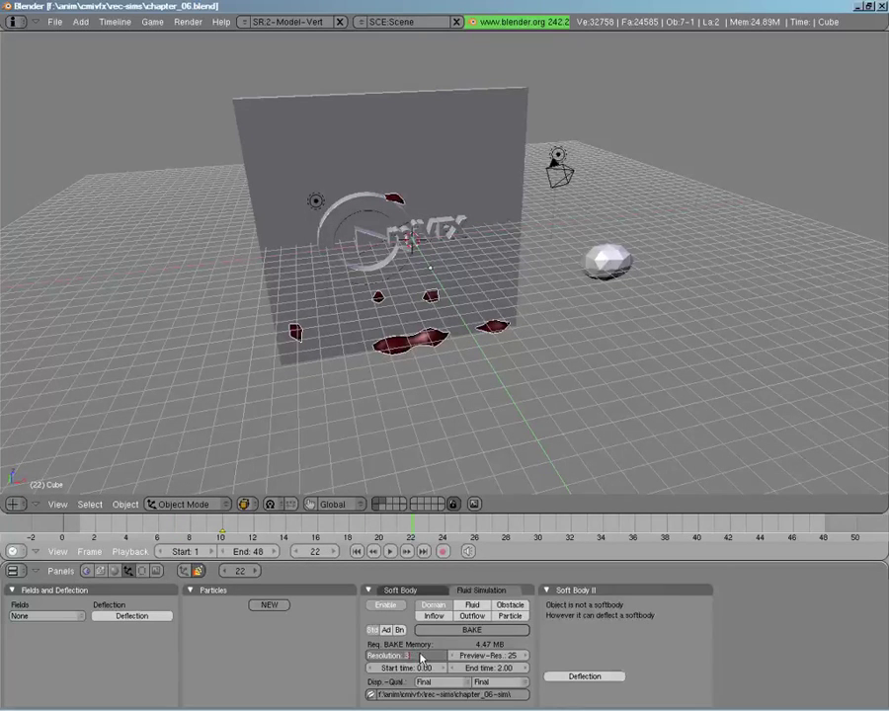
key("Return")
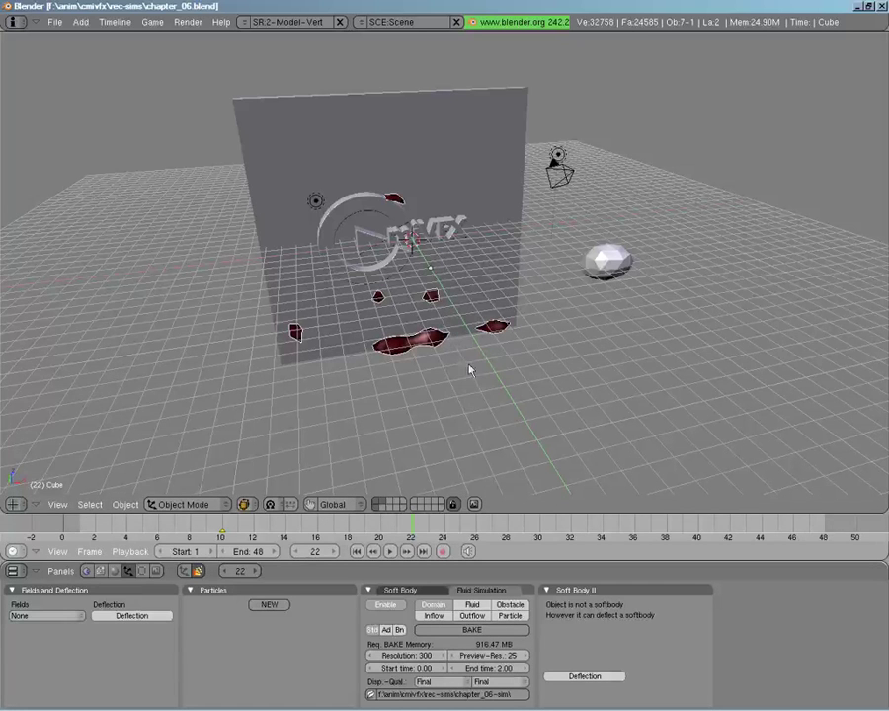
View the logo through the camera with the domain's boundary settings shown, bake the simulation, and scrub to frame 36.
middle_click_drag(387, 473, 435, 441)
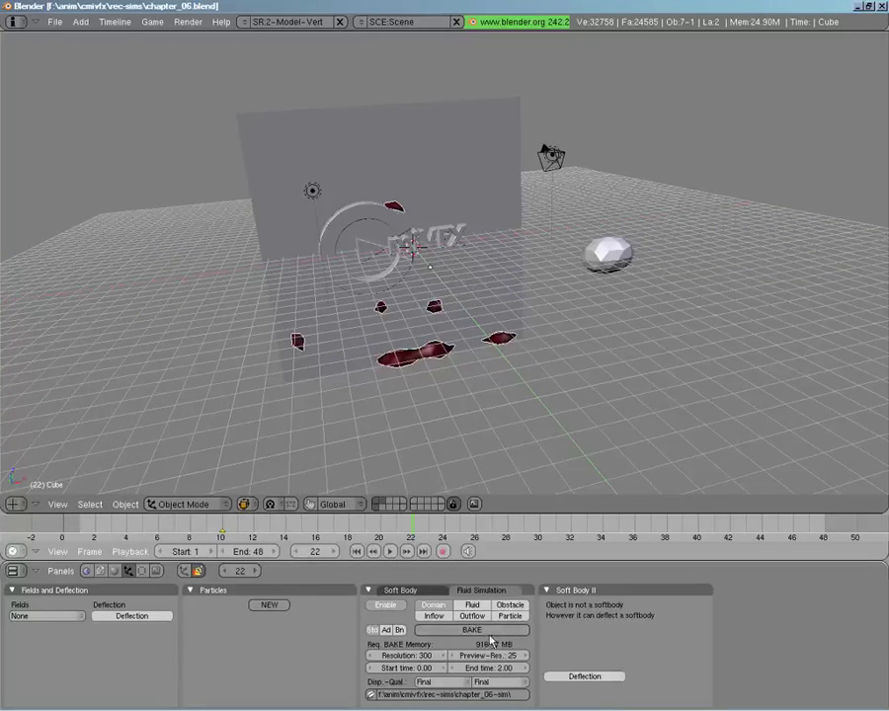
middle_click_drag(510, 391, 477, 366)
key("KP_0")
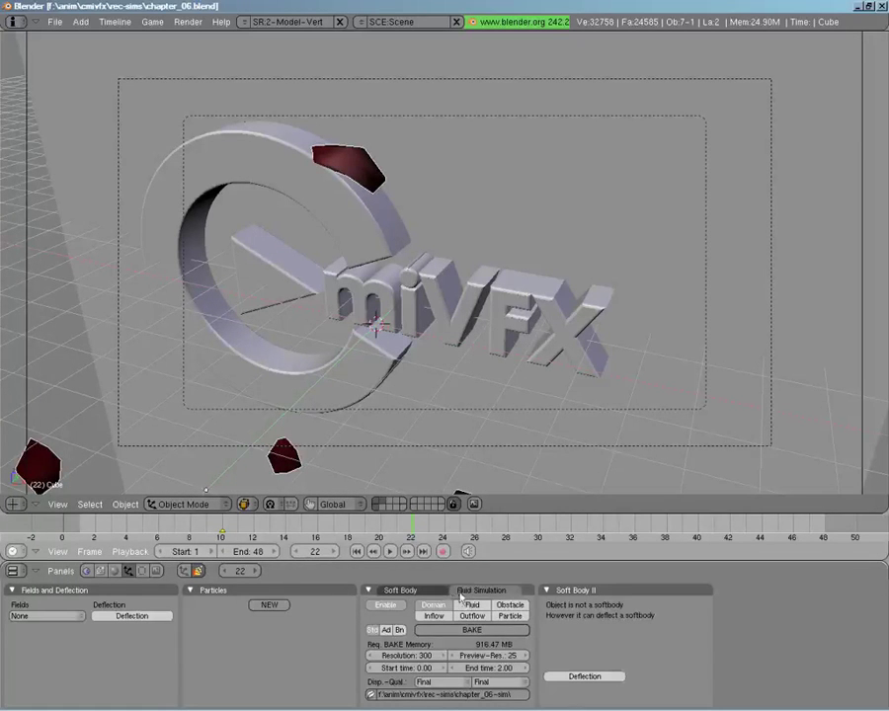
left_click(399, 630)
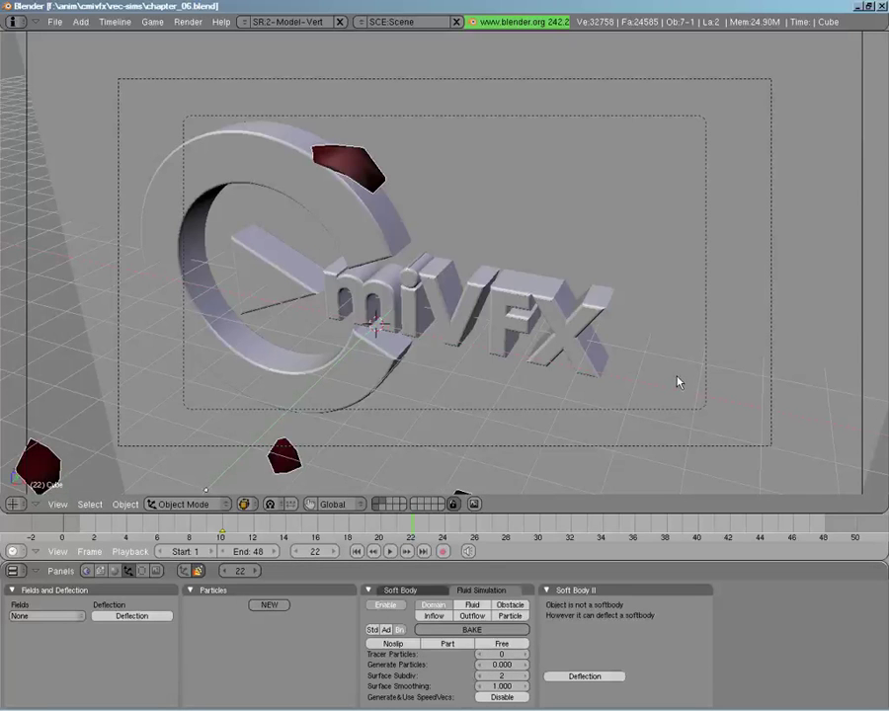
left_click(472, 629)
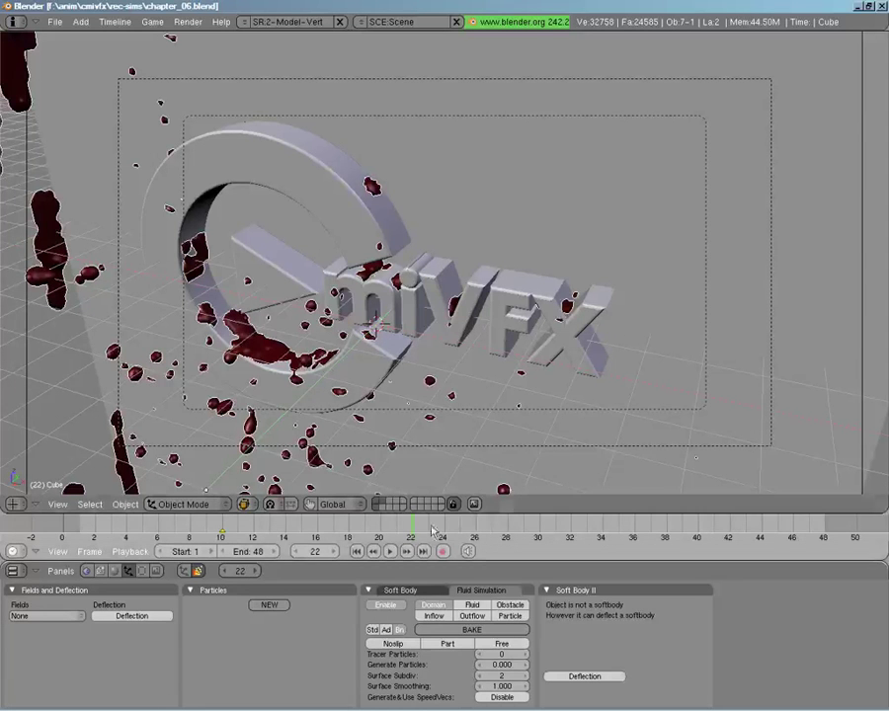
left_click_drag(392, 530, 639, 519)
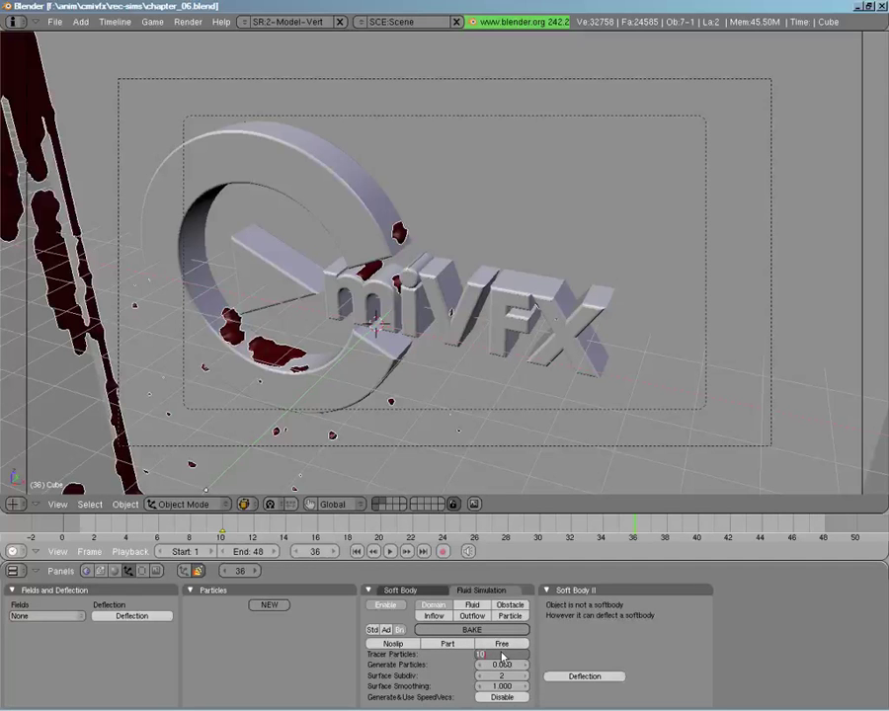
Set the domain's tracer particles to 10 and generated particles to 0.25.
key("Return")
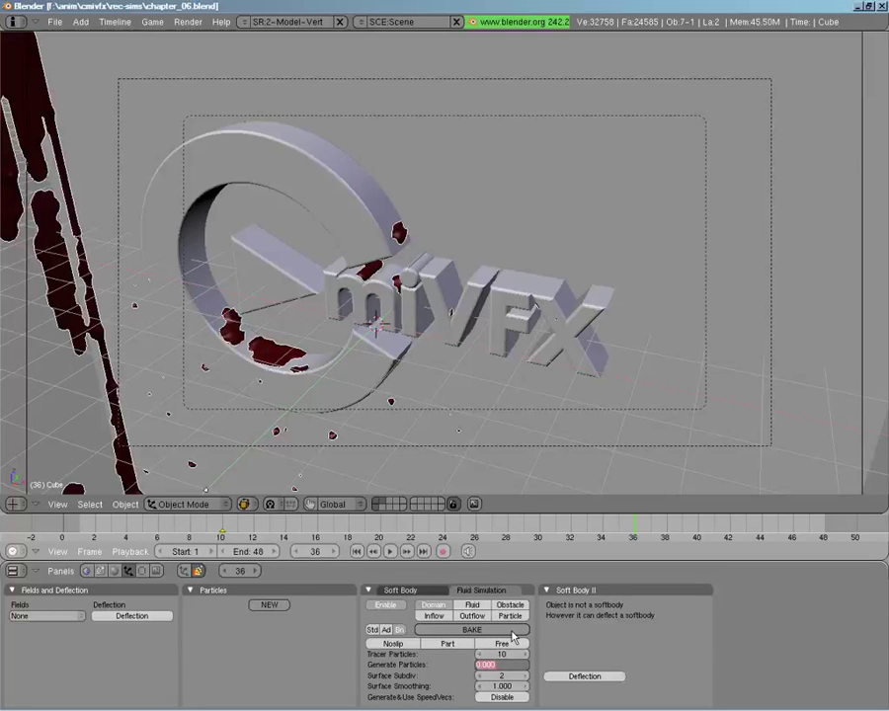
type("0.25")
key("Return")
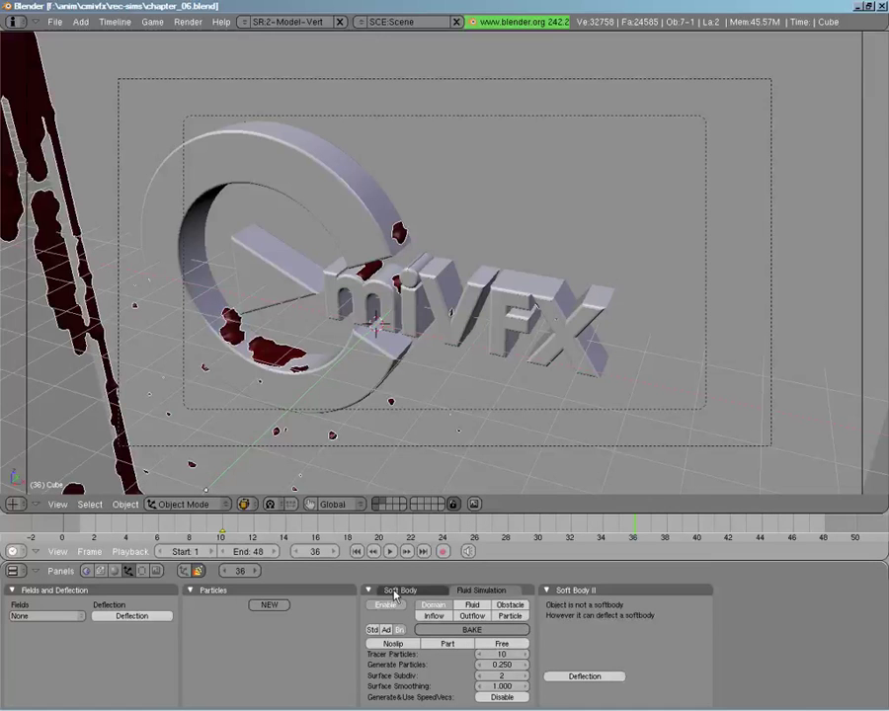
Create the folder f:\anim\cmivfx\rec-sims\chapter_06-sim2 and set it as the domain's bake directory in the standard settings.
left_click(372, 629)
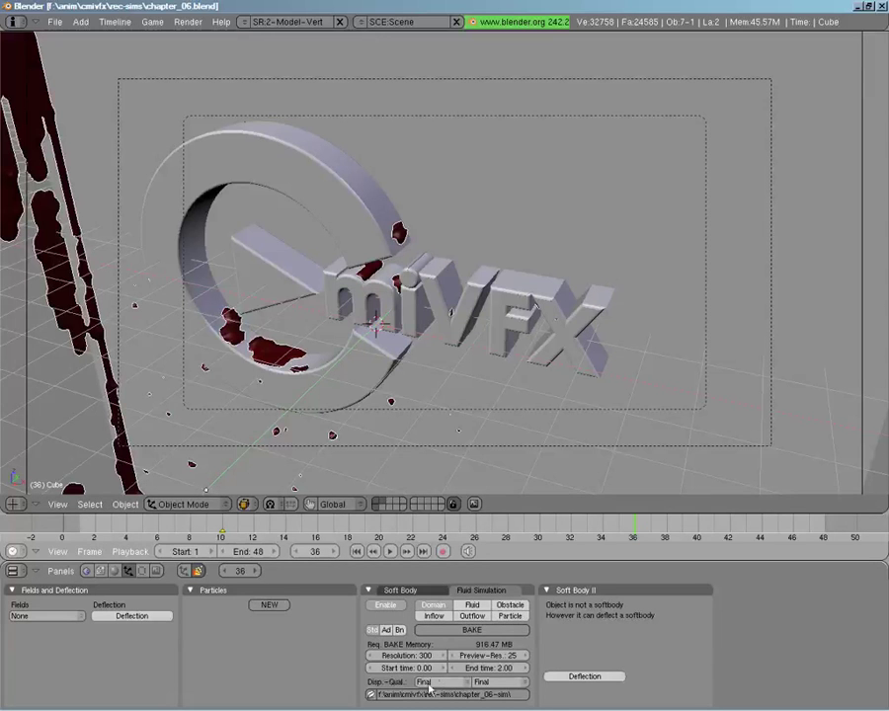
left_click(371, 697)
left_click(188, 49)
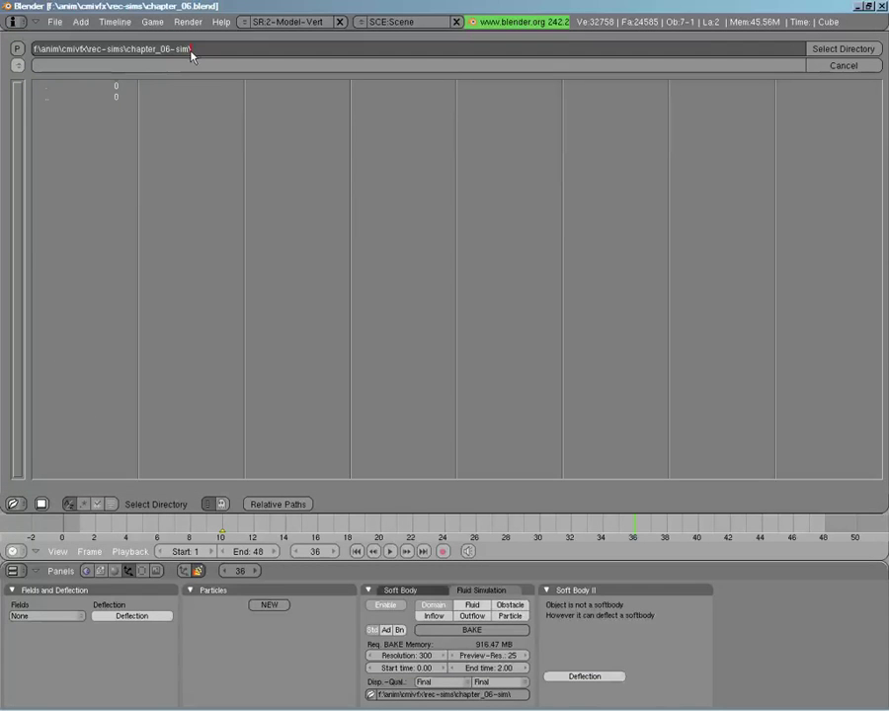
type("2")
key("Return")
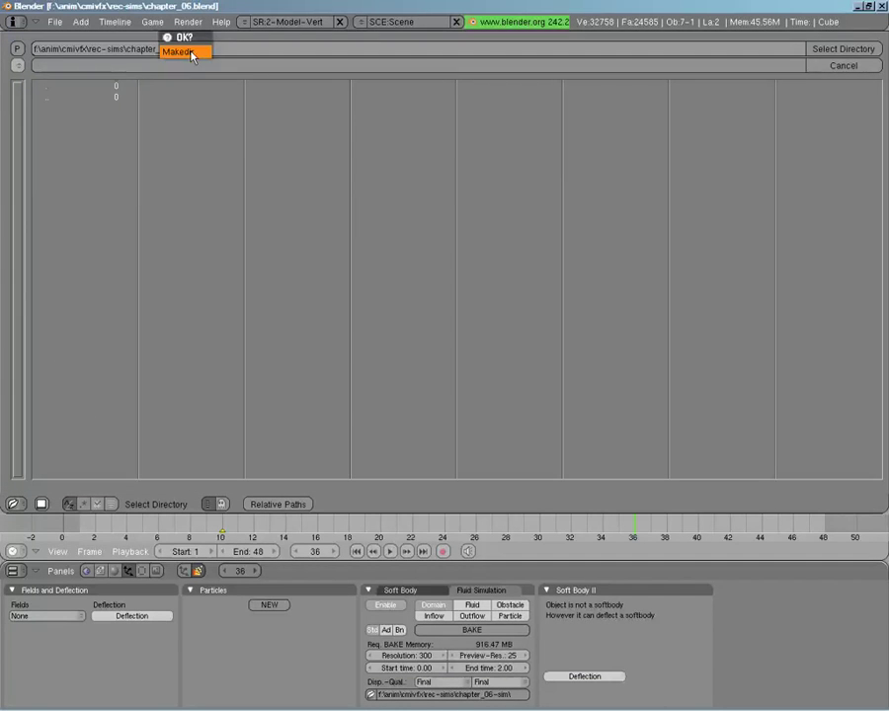
left_click(189, 52)
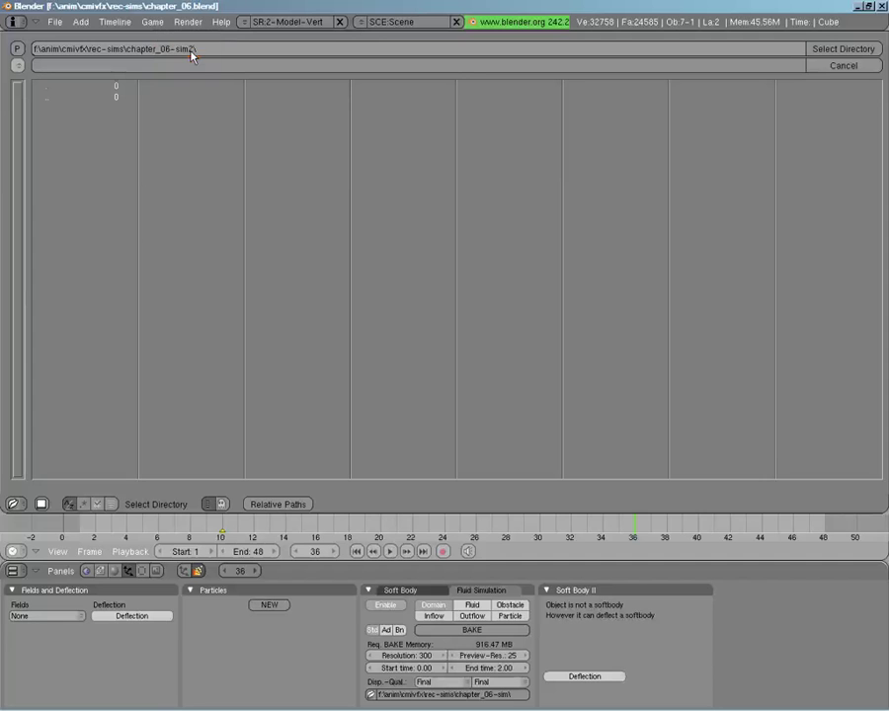
left_click(814, 48)
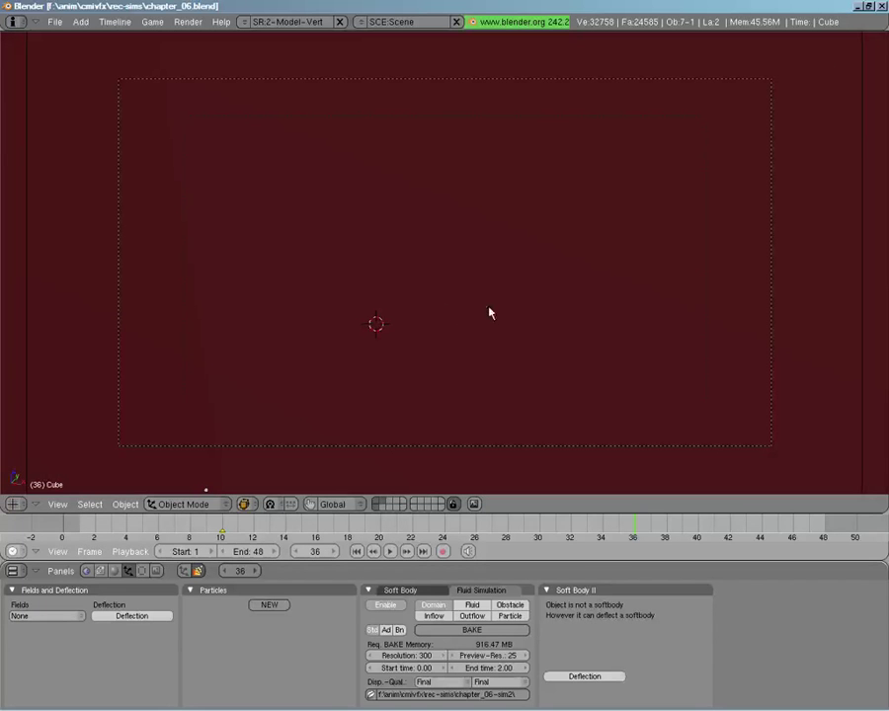
middle_click_drag(502, 297, 498, 305)
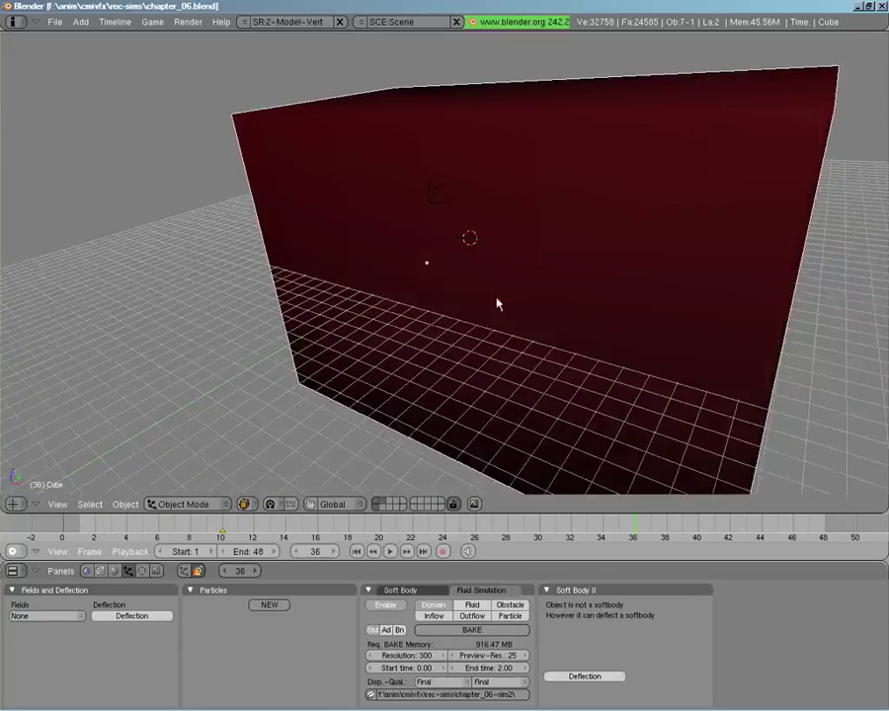
key("KP_0")
key("z")
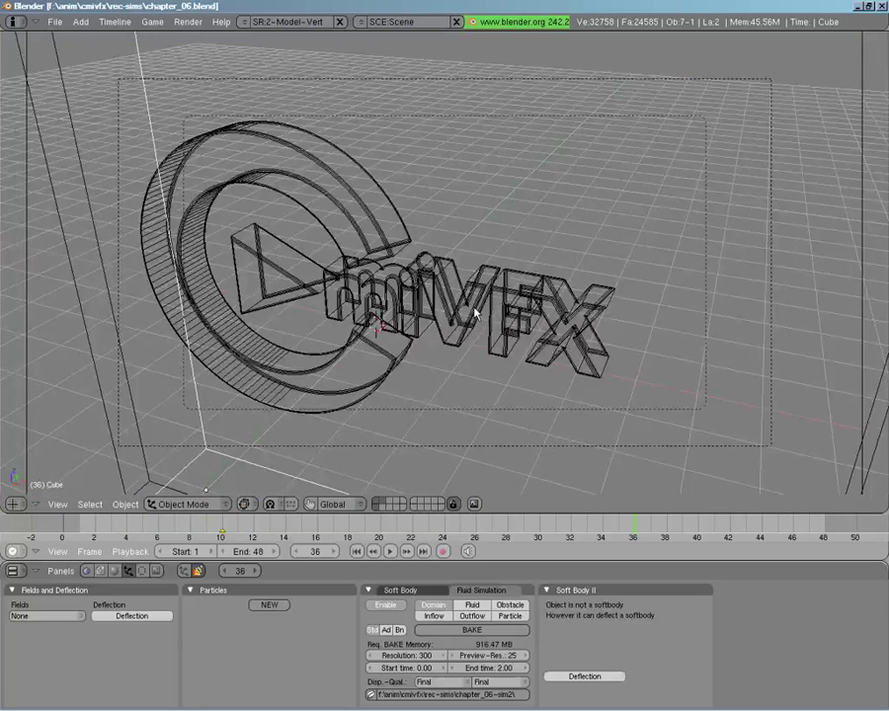
key("z")
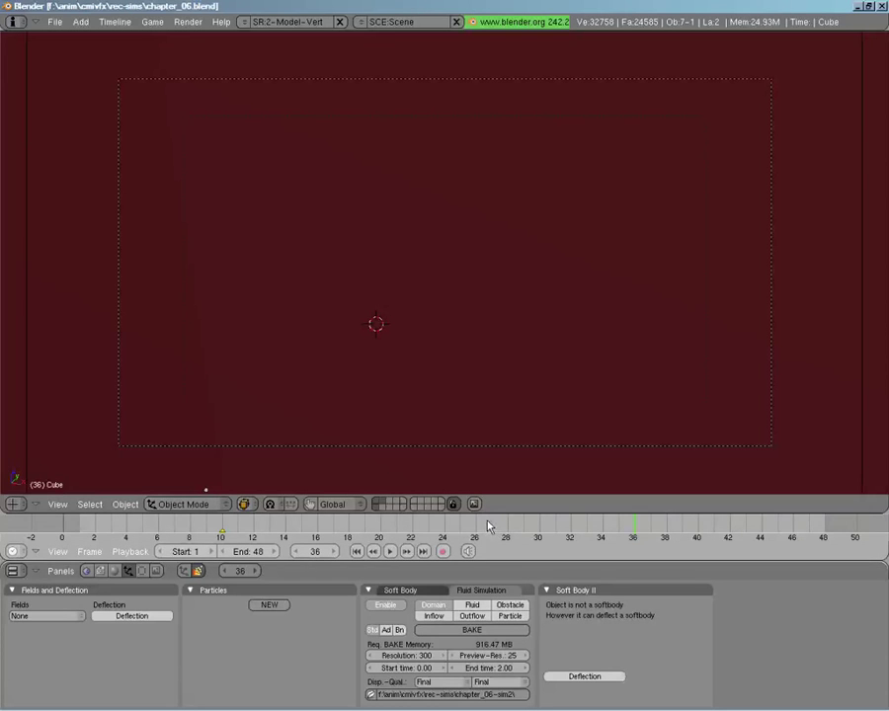
Review the domain's particle settings, return to the standard settings, and bake the fluid simulation.
left_click(399, 630)
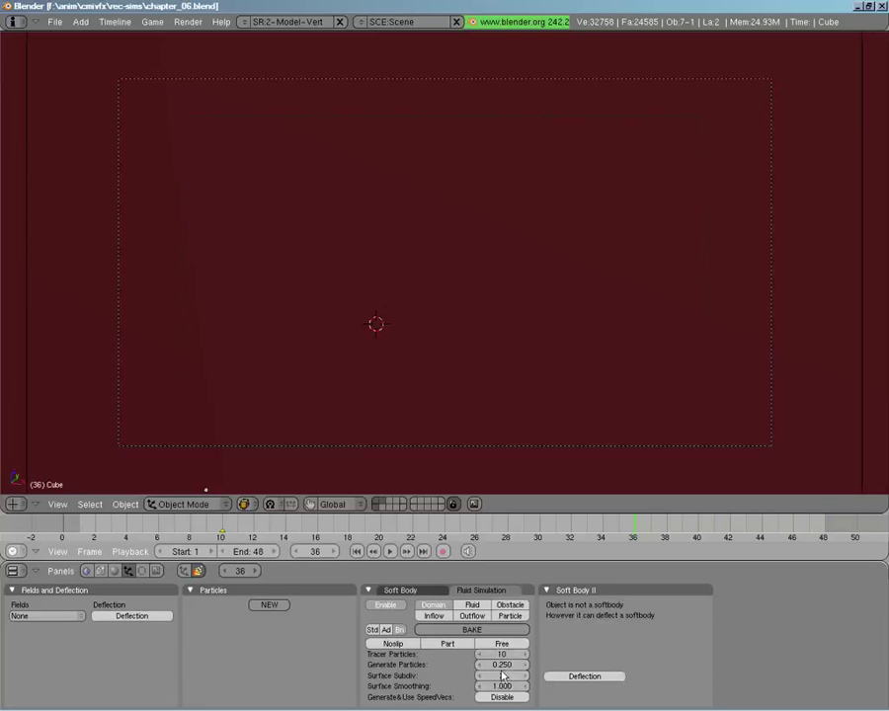
left_click(374, 631)
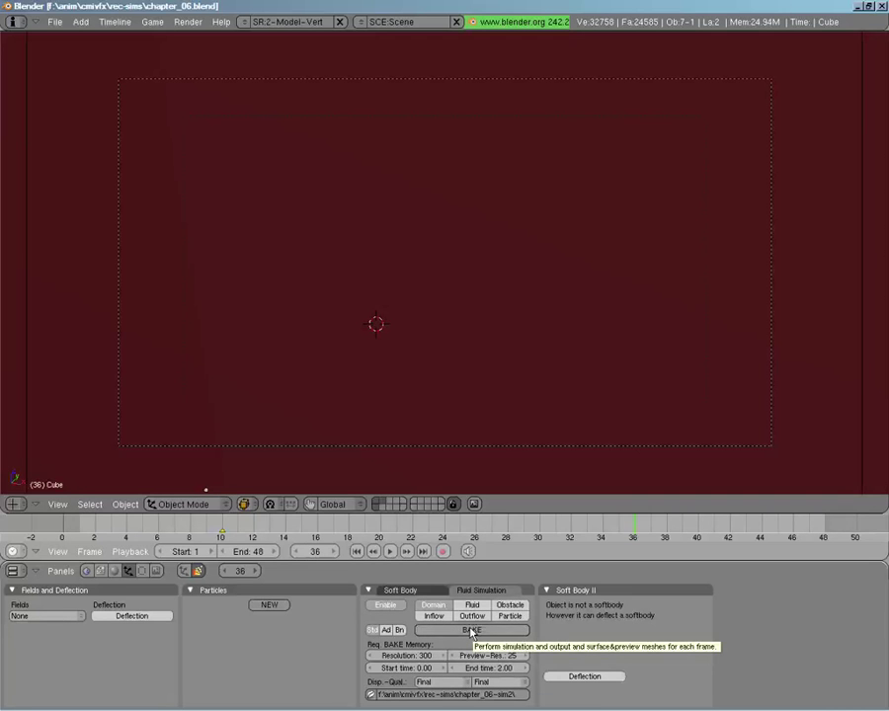
left_click(472, 630)
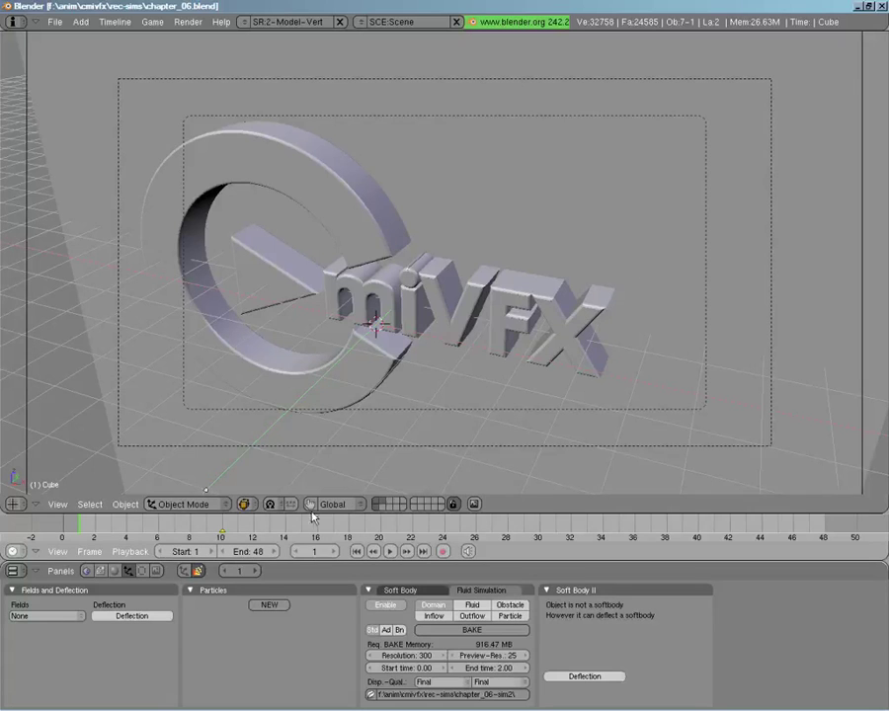
Step through the baked splash from frame 8 to frame 14, then go back to frame 12.
left_click(221, 526)
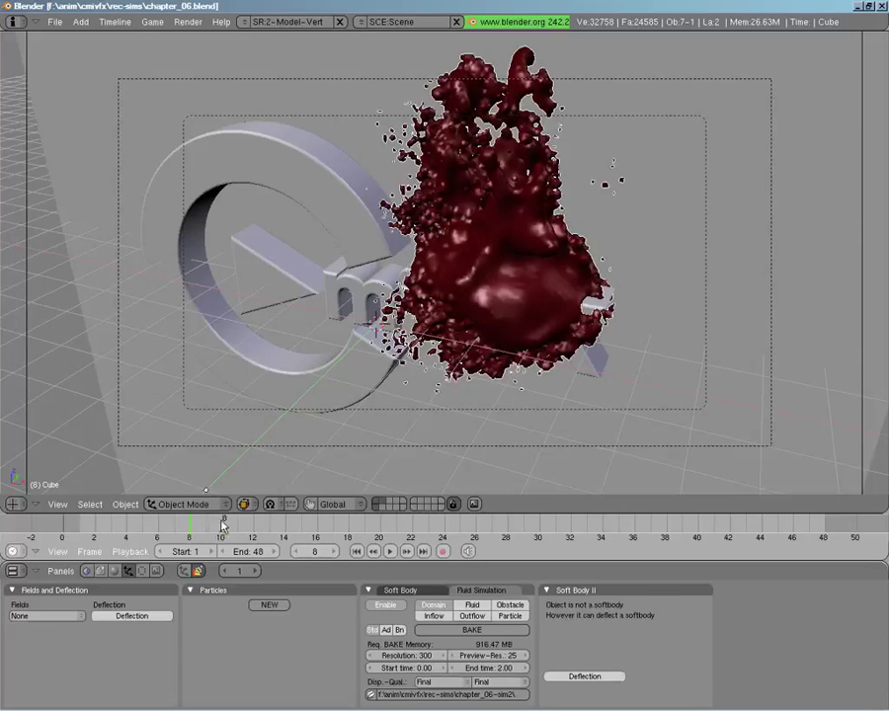
left_click(199, 521)
left_click(222, 521)
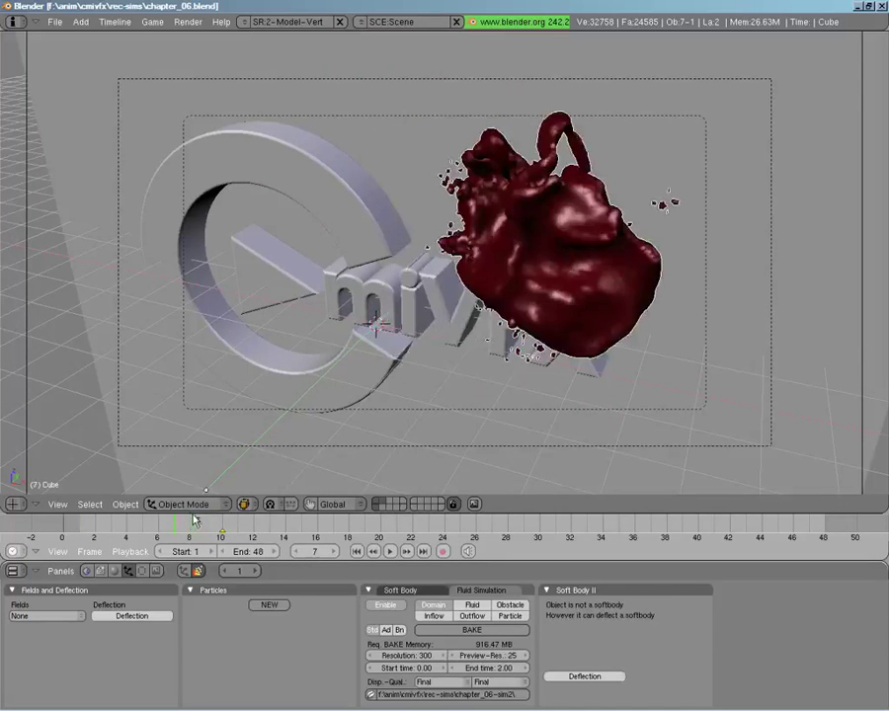
left_click(209, 520)
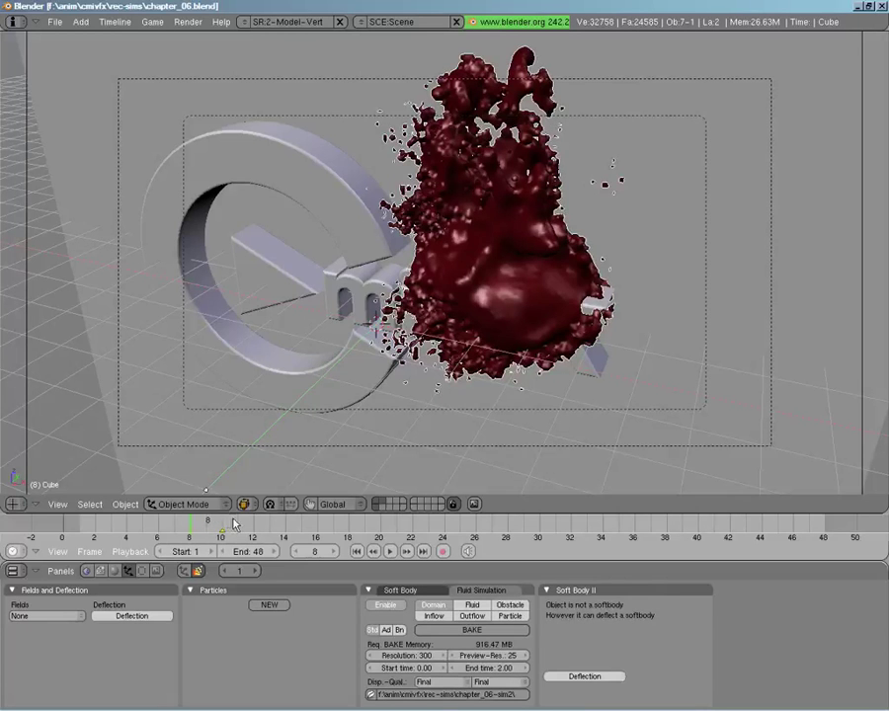
key("Right")
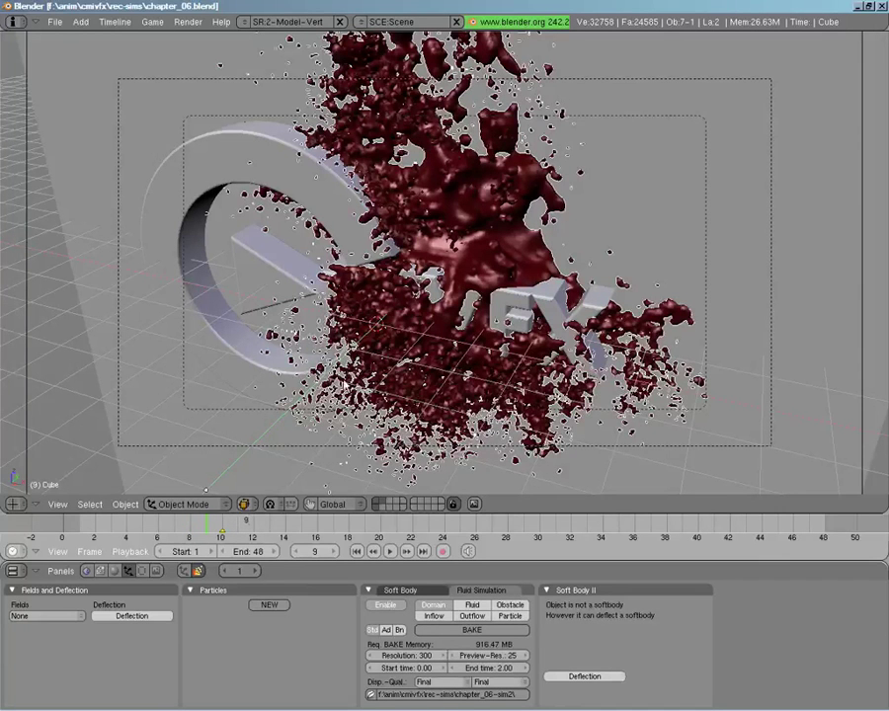
key("Right")
key("Right")
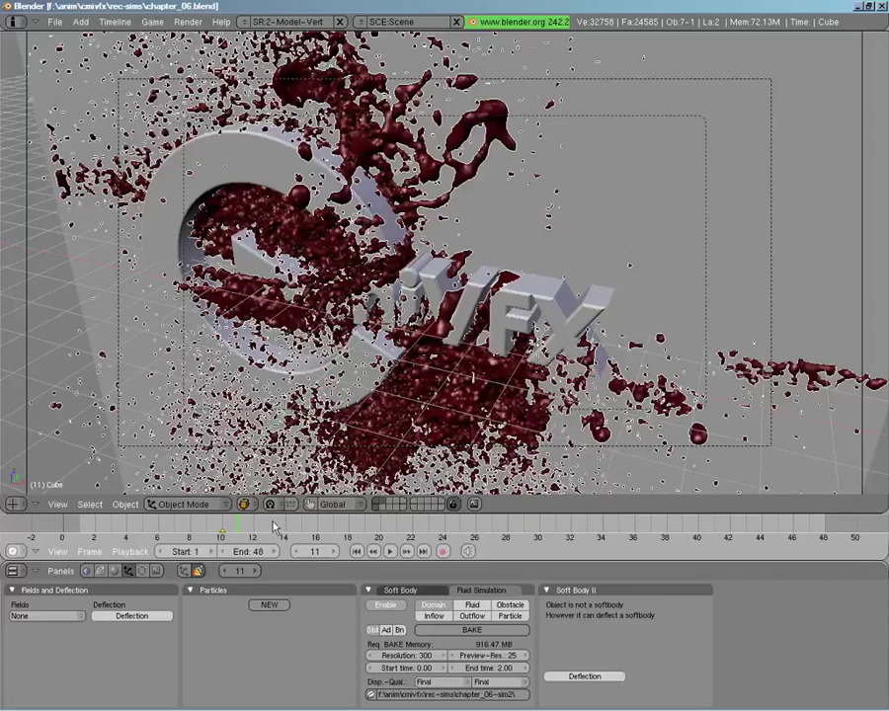
key("Right")
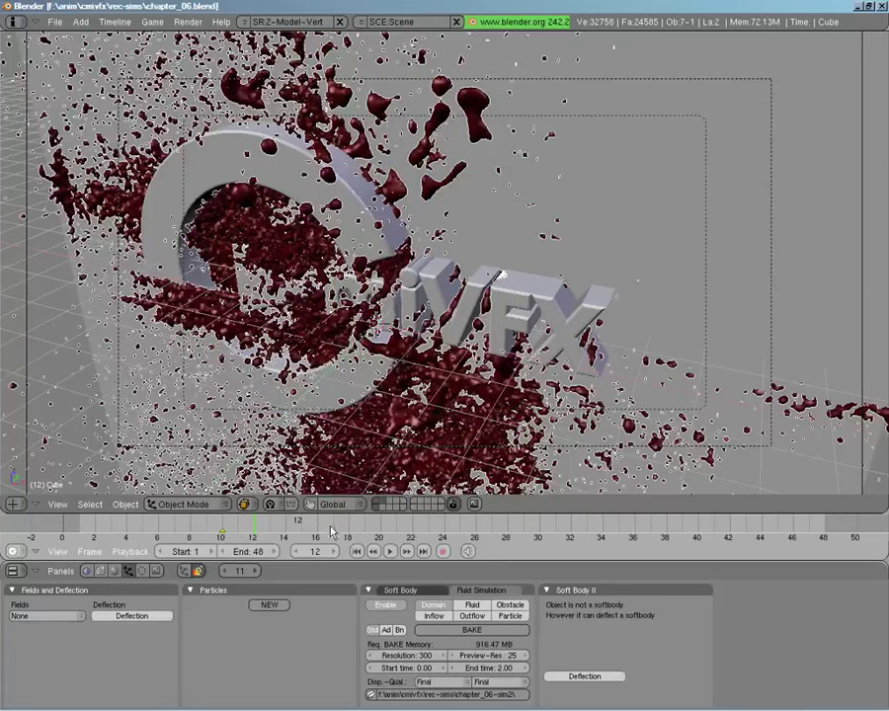
key("Right")
key("Right")
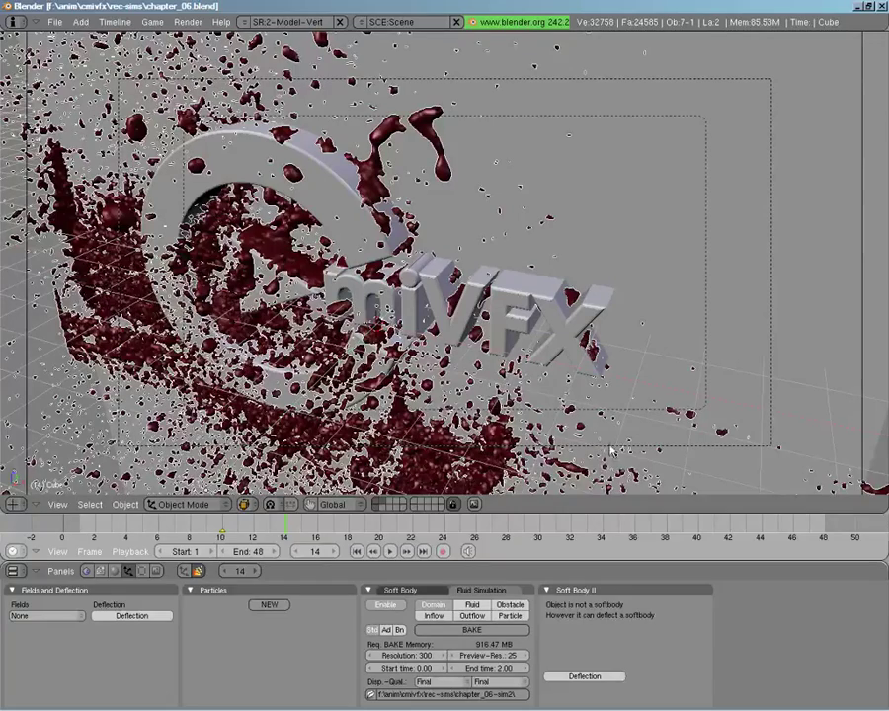
key("Left")
key("Left")
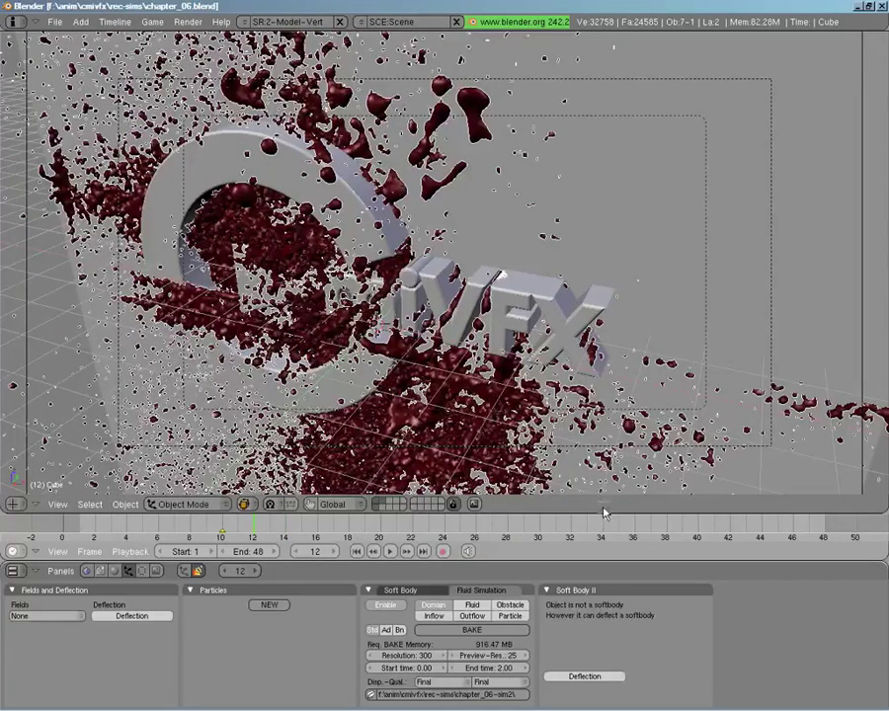
Split the 3D view vertically and turn the new area into a node editor showing the composite nodes.
right_click(601, 514)
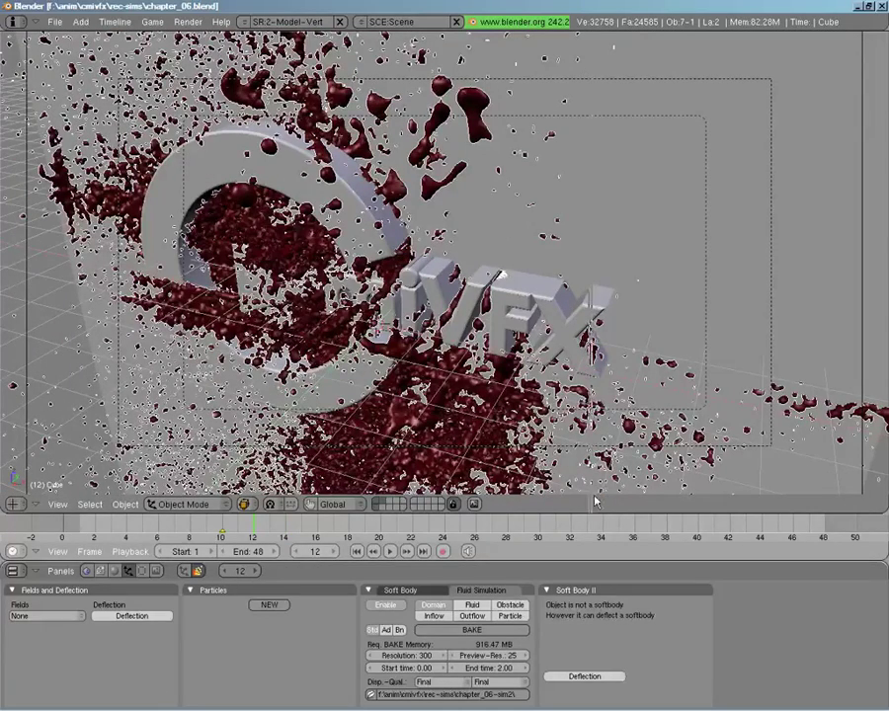
left_click(592, 405)
left_click(604, 504)
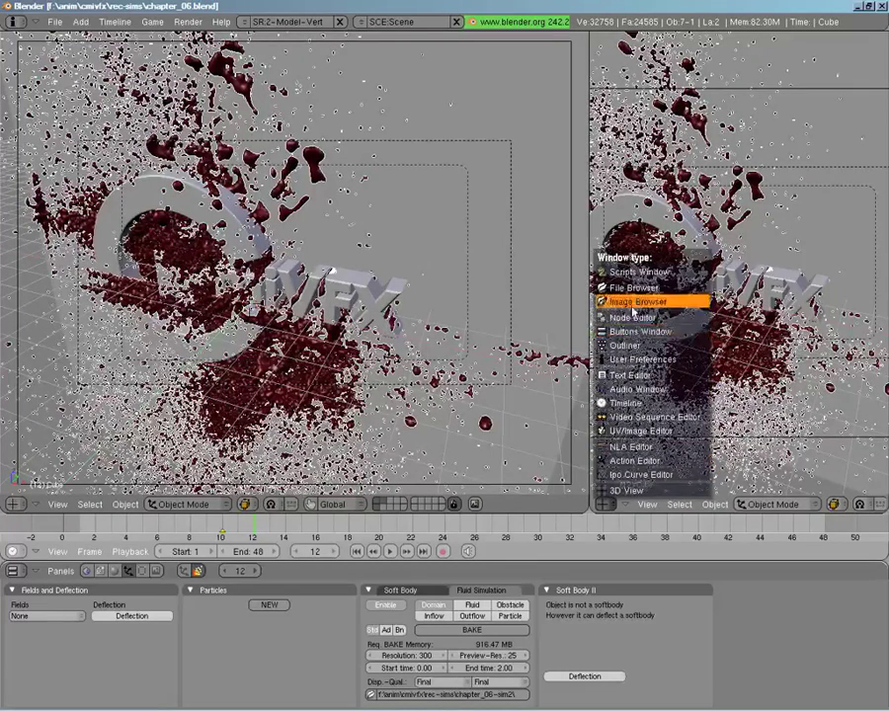
key("Escape")
key("shift+F3")
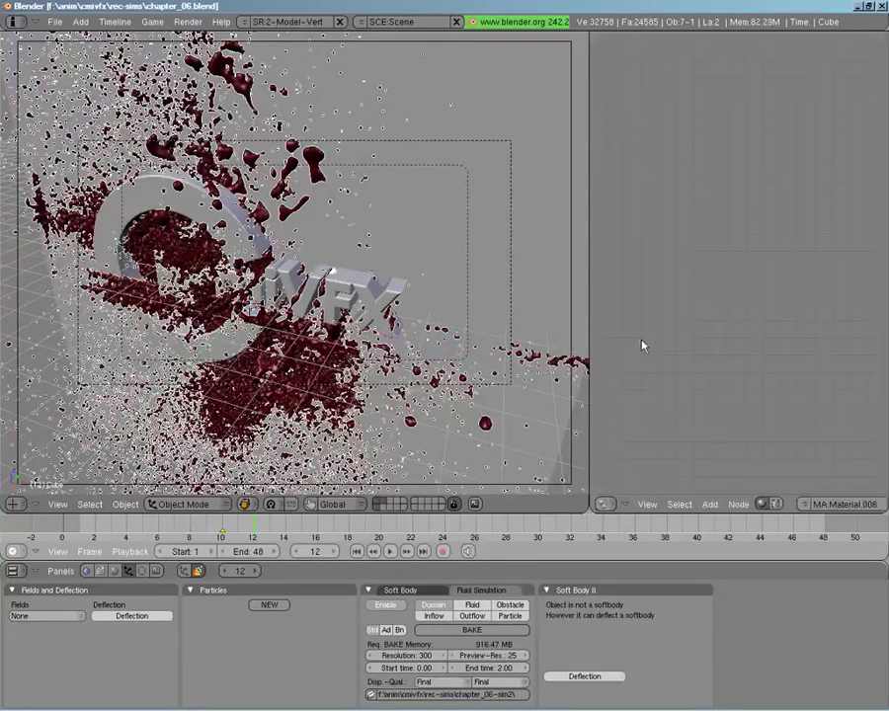
left_click(775, 504)
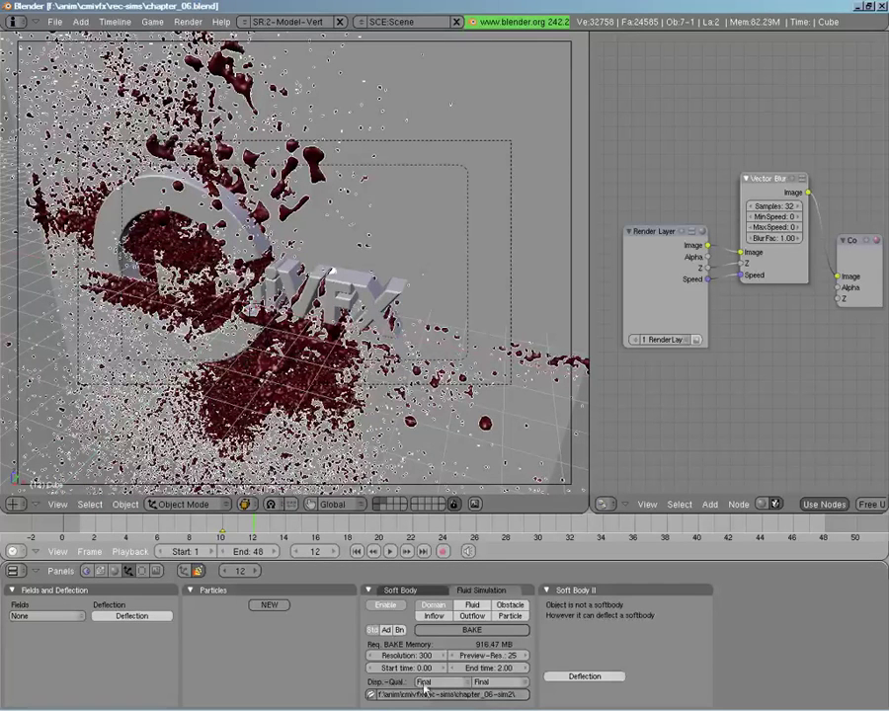
Switch the domain's bake directory to the chapter_06-sim folder to compare its baked surface files.
left_click(371, 695)
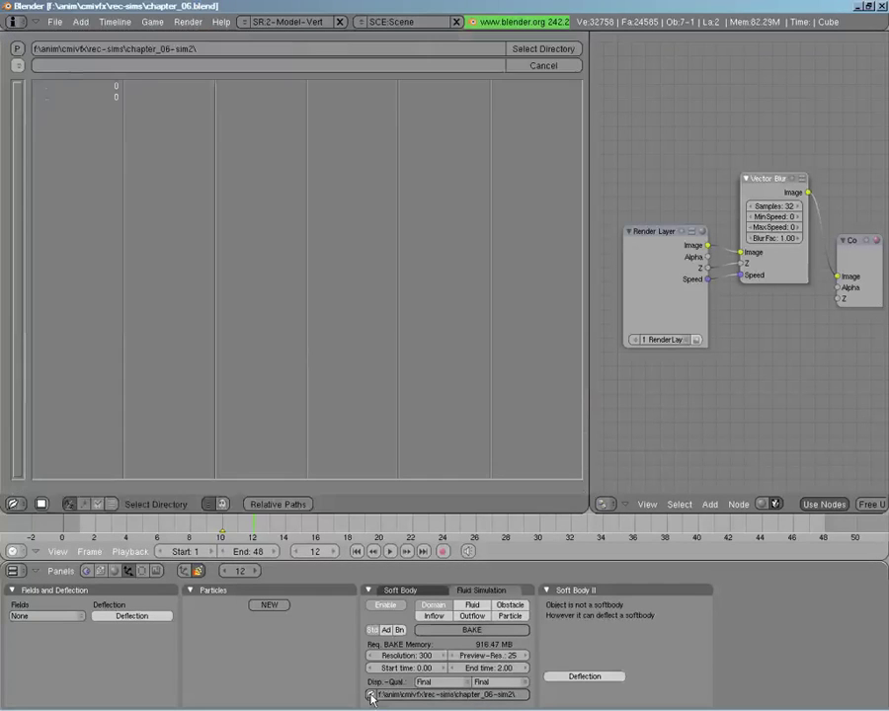
left_click(57, 97)
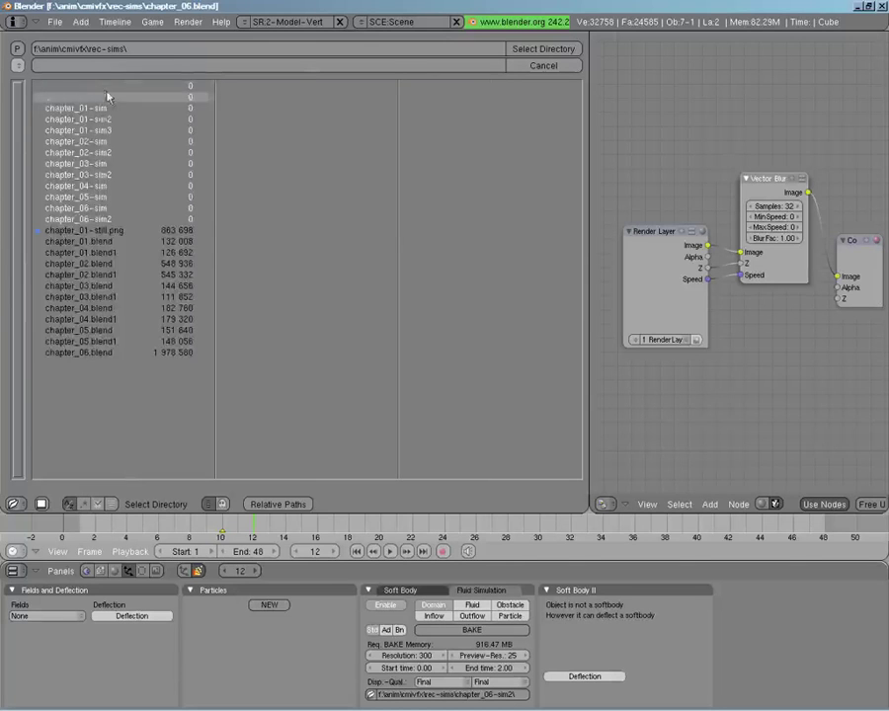
left_click(109, 208)
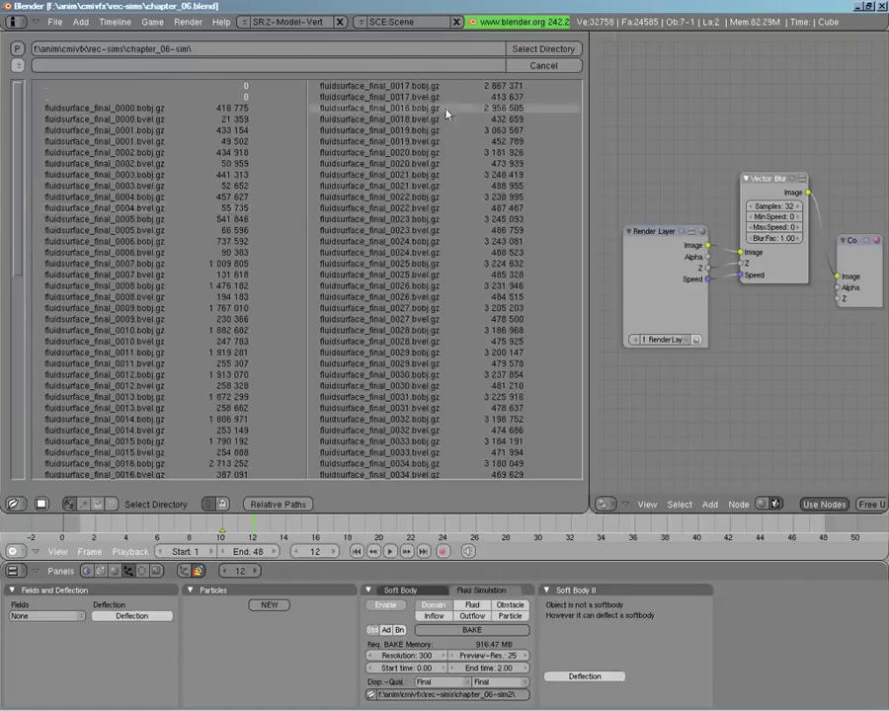
key("Escape")
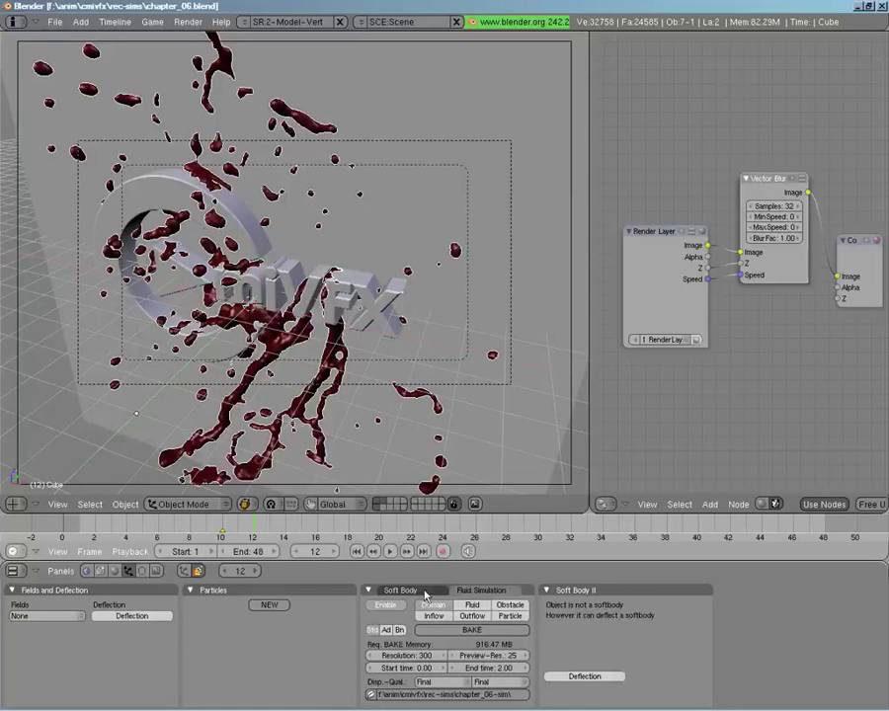
Examine the baked files in the chapter_06-sim2 folder and set it as the domain's bake directory.
left_click(371, 696)
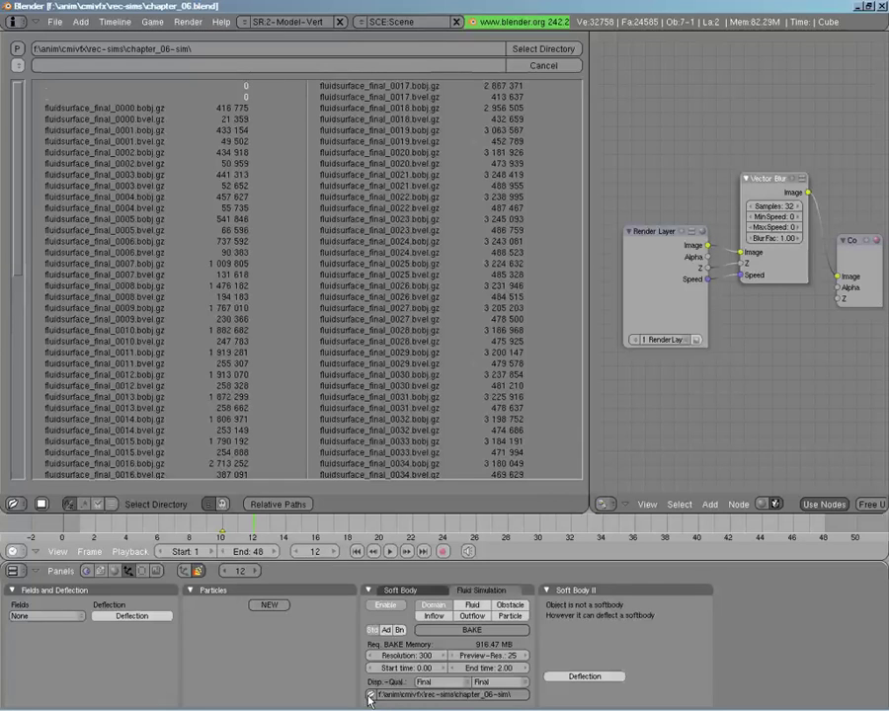
left_click(146, 98)
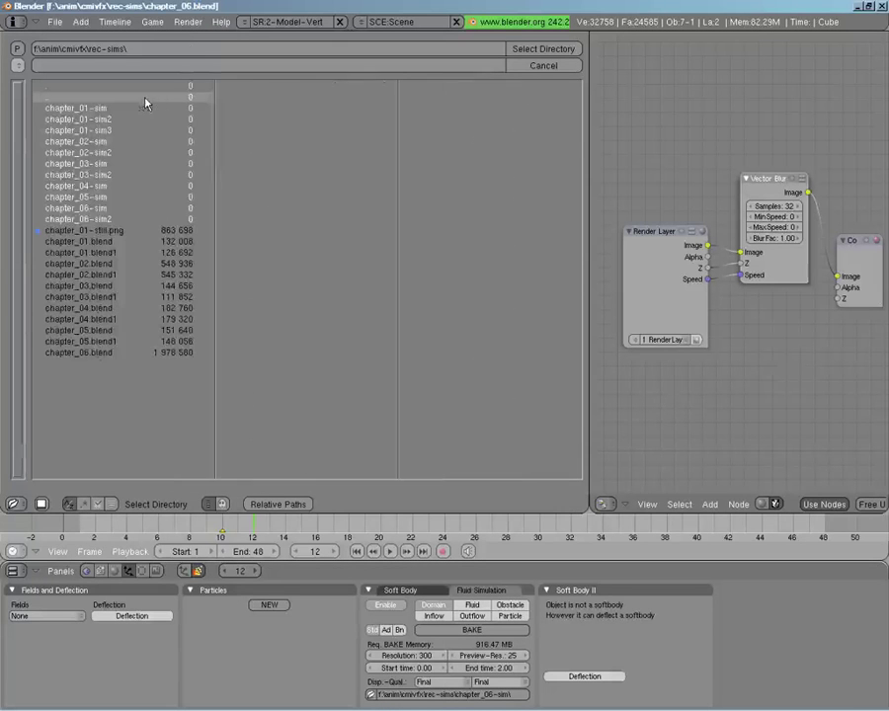
left_click(114, 218)
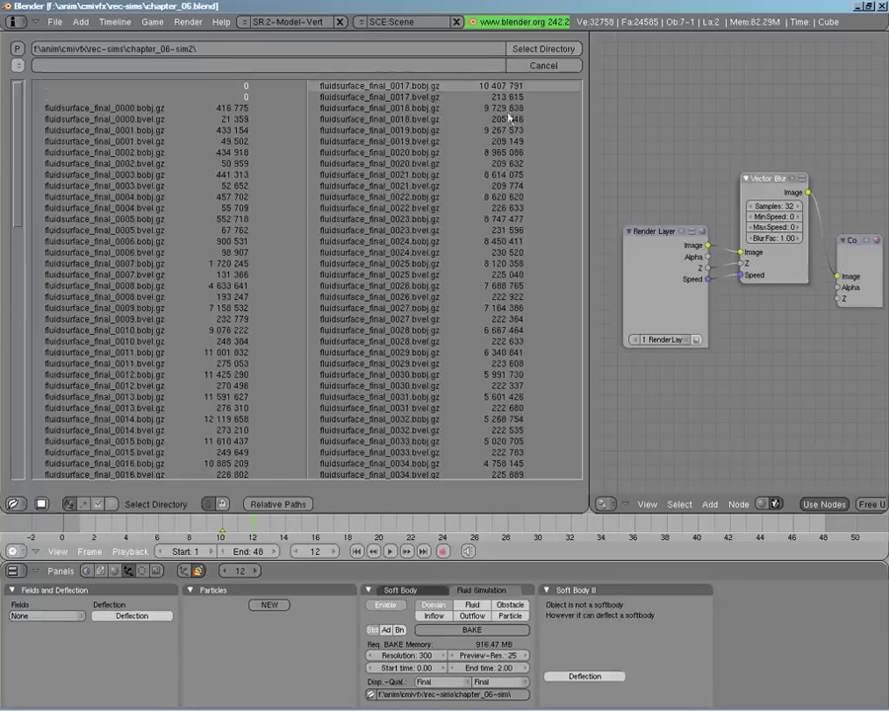
key("Return")
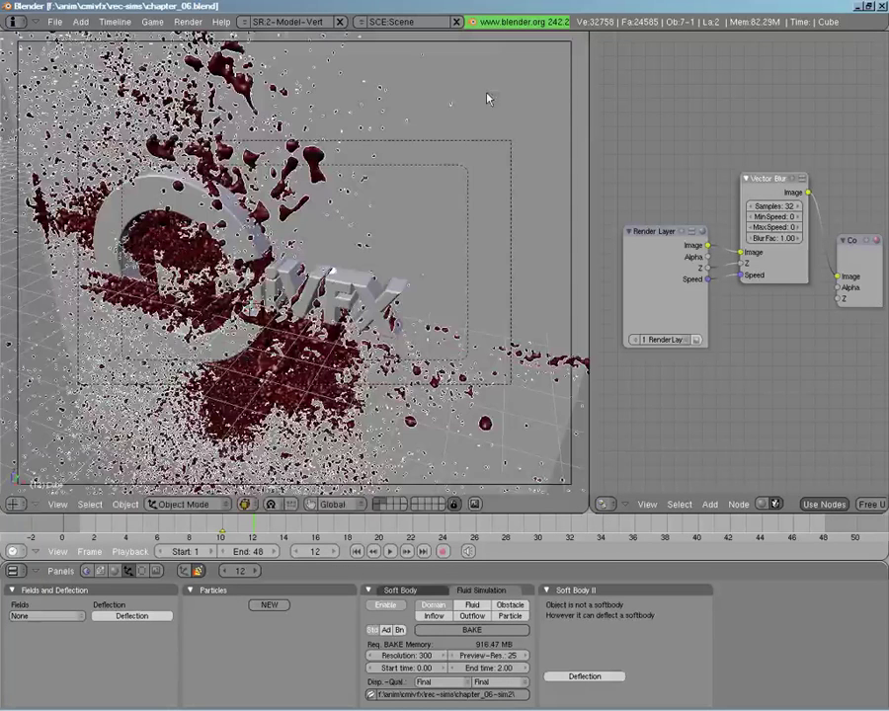
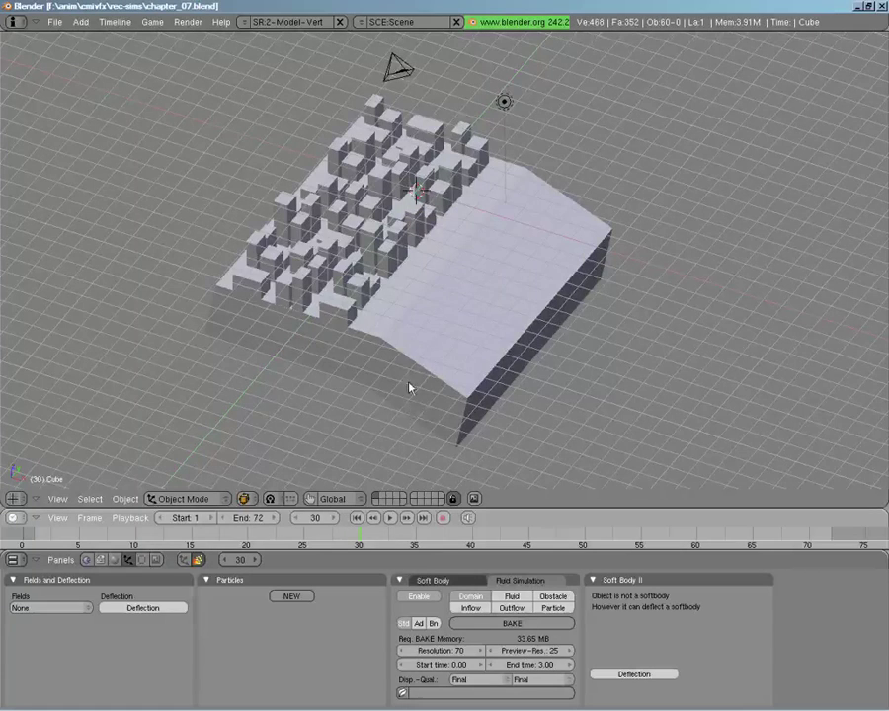
In the chapter_07 city scene, inspect the fluid obstacle settings of several buildings and of the sloped ground.
scroll(409, 387, "up", 4)
right_click(308, 324)
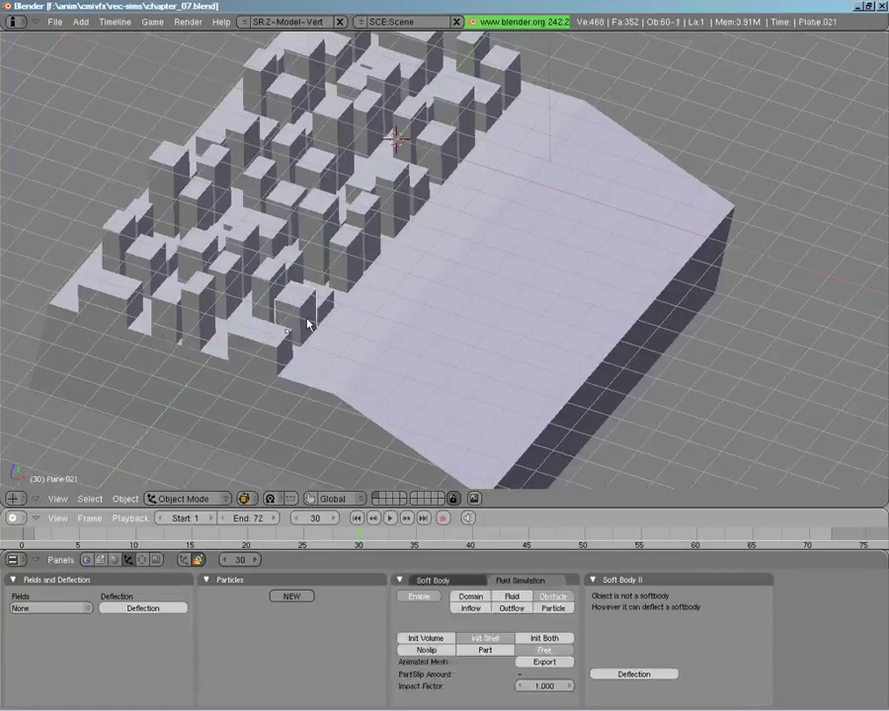
right_click(352, 243)
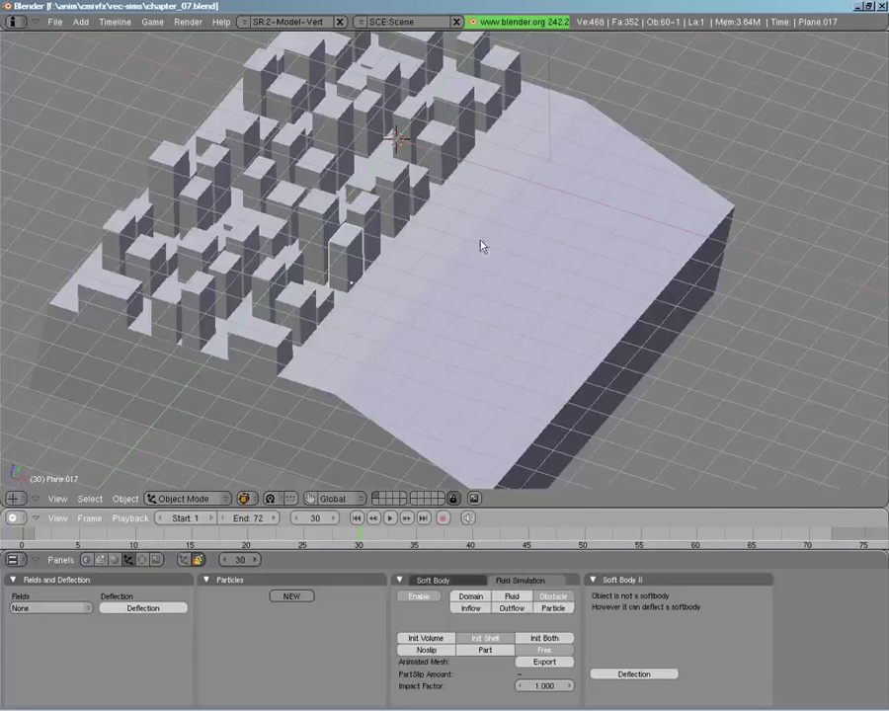
middle_click_drag(481, 246, 435, 360)
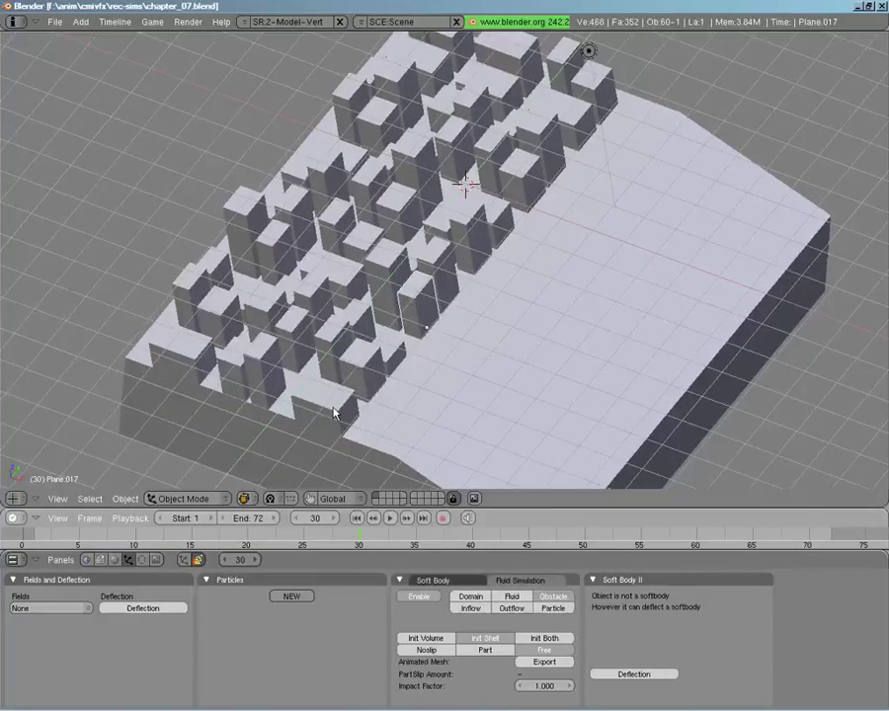
right_click(388, 358)
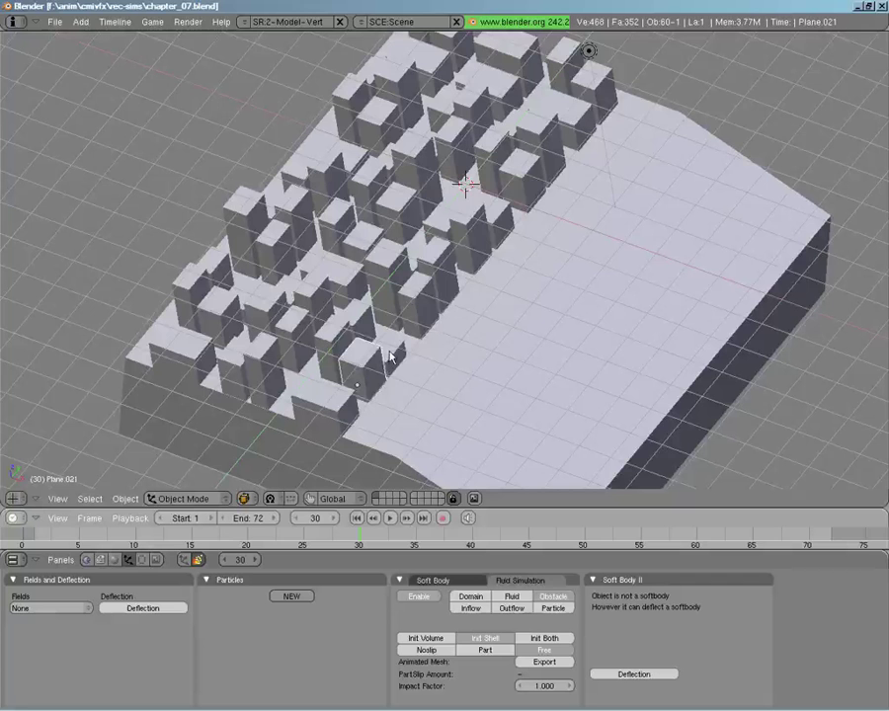
right_click(420, 286)
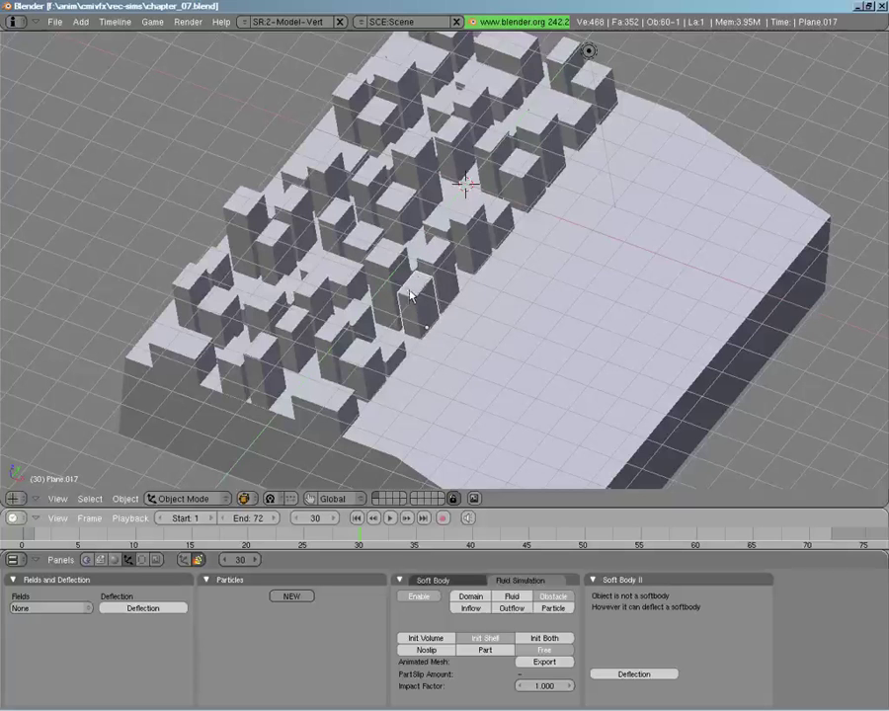
right_click(495, 217)
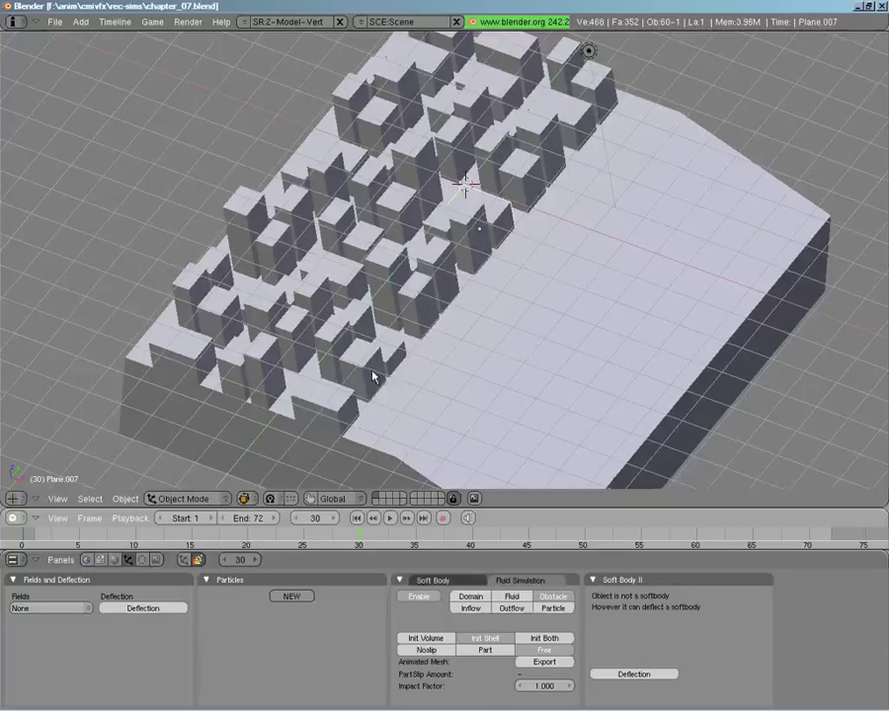
right_click(502, 404)
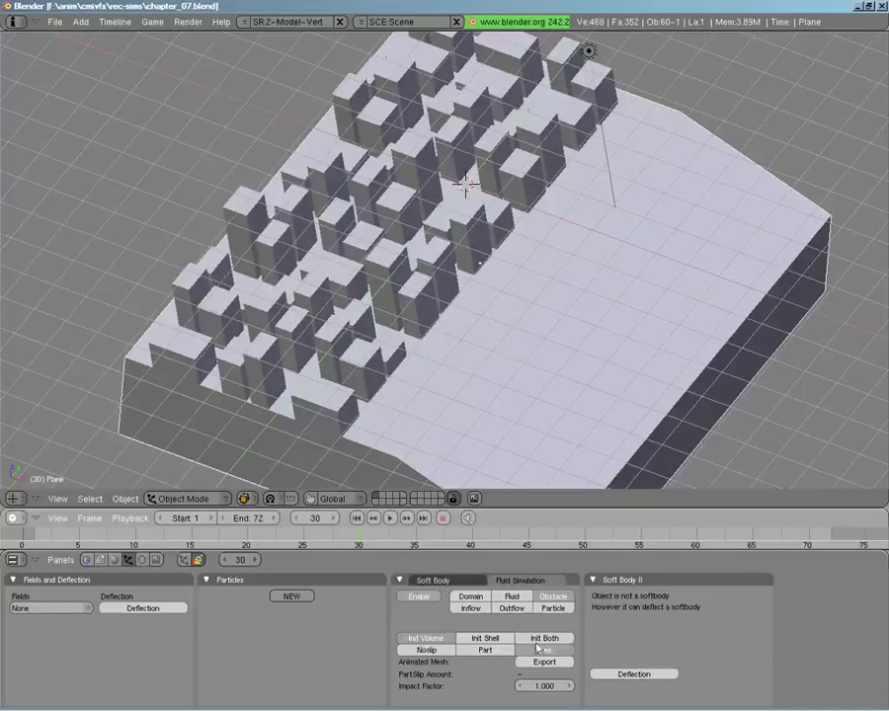
middle_click_drag(464, 247, 426, 284)
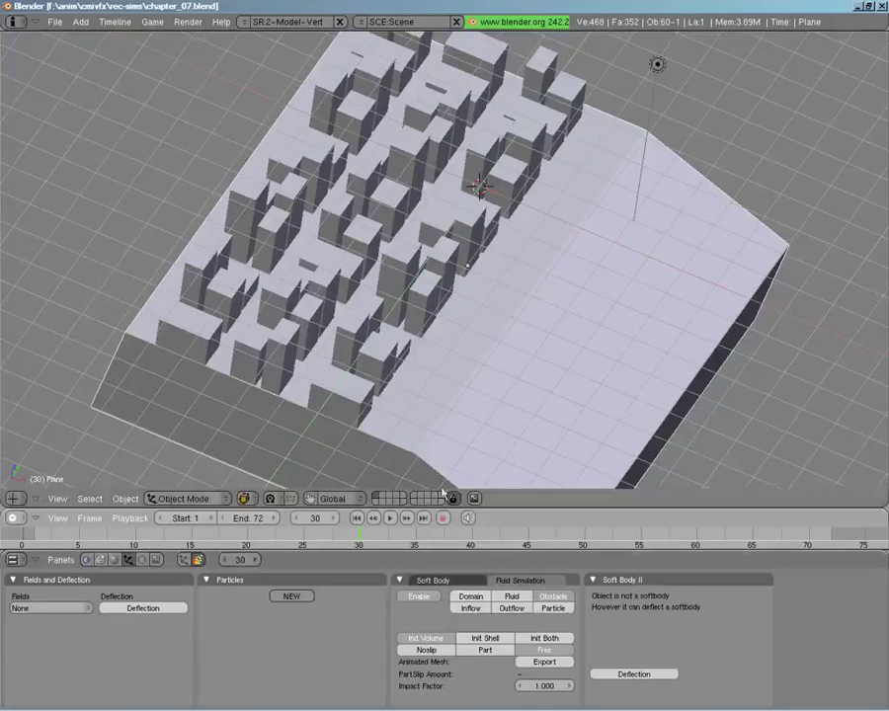
Show the layer holding the domain cube together with the city and select the cube.
left_click(381, 495, "shift")
mouse_move(473, 339)
middle_mouse_down()
mouse_move(532, 338)
mouse_move(413, 413)
mouse_move(415, 389)
mouse_move(475, 351)
mouse_move(530, 239)
mouse_move(513, 251)
middle_mouse_up()
right_click(509, 342)
key("z")
key("z")
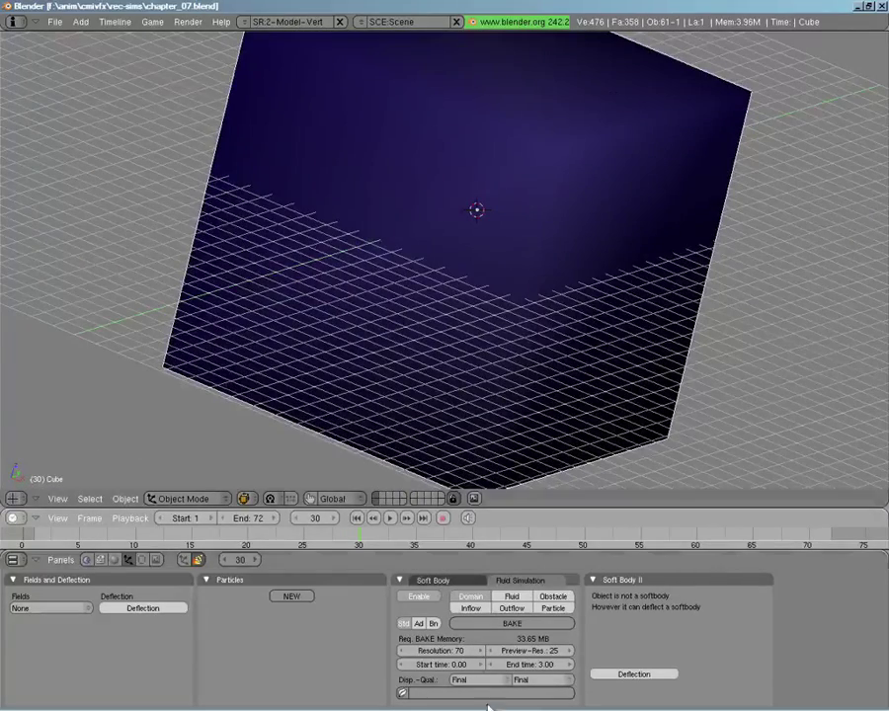
Examine the domain's advanced gravity, viscosity and real-world size settings, and its boundary and particle settings.
left_click(419, 624)
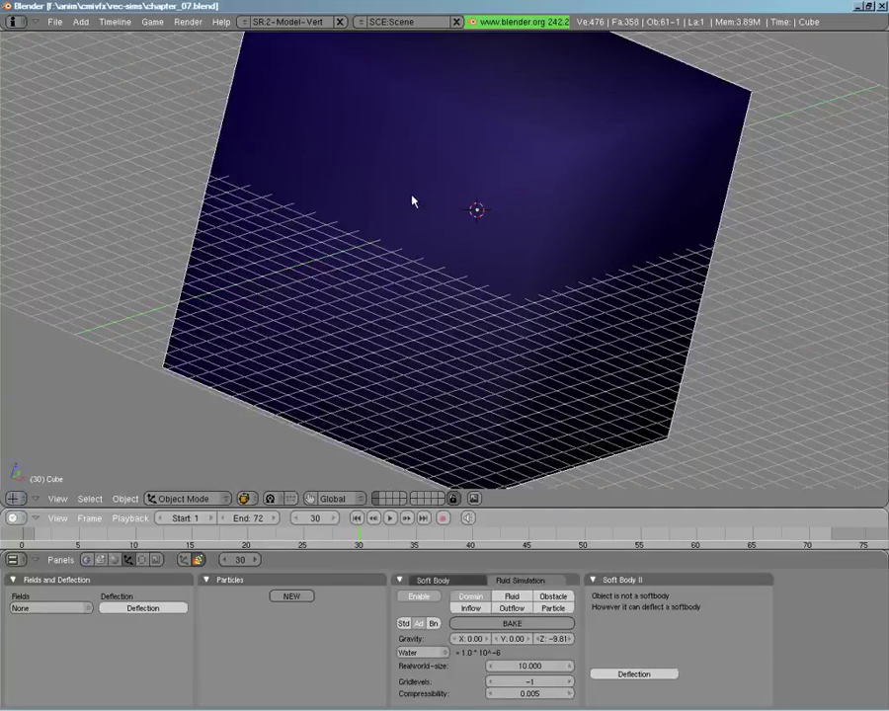
middle_click_drag(415, 201, 395, 415)
left_click(433, 623)
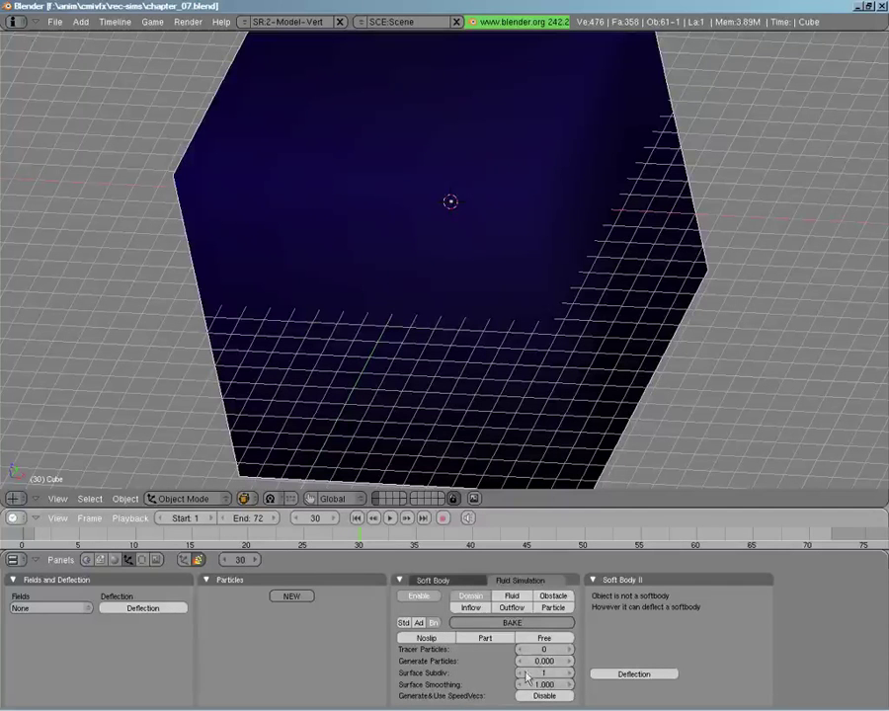
Set the domain's bake directory to the chapter_07-sim folder in f:\anim\cmivfx\rec-sims.
left_click(404, 624)
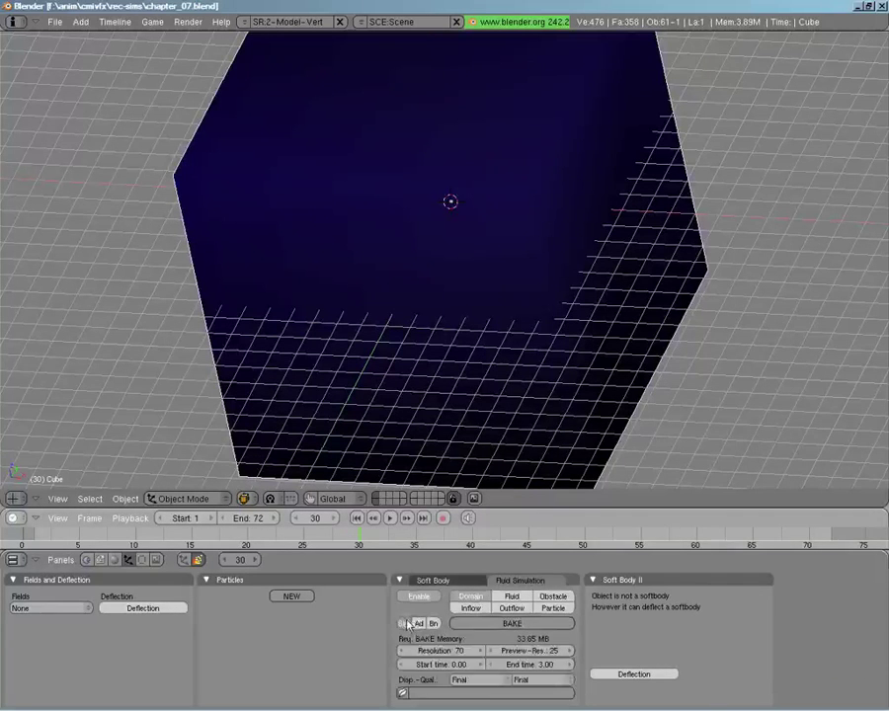
left_click(402, 693)
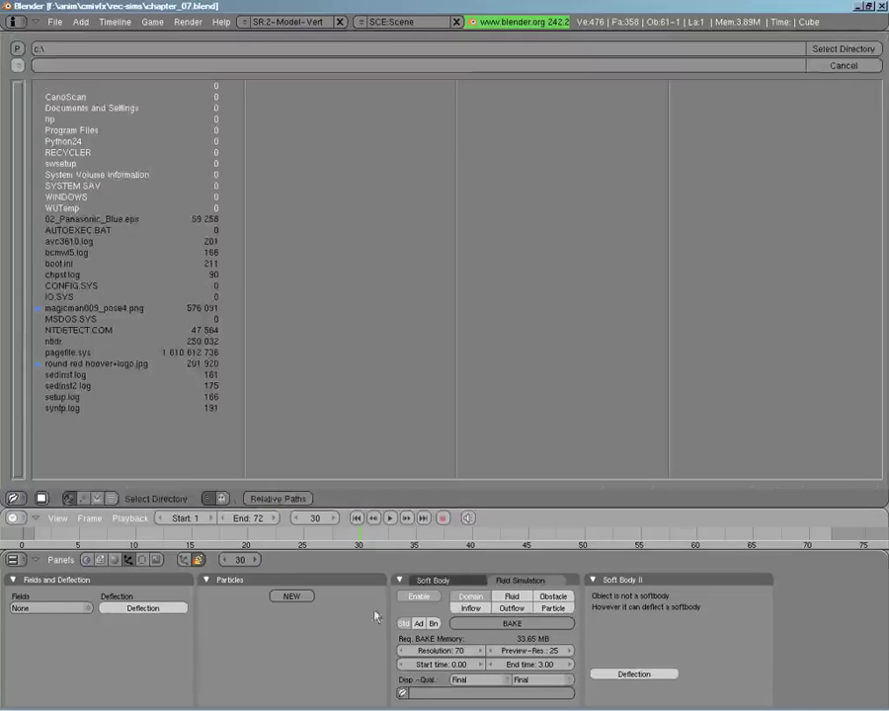
left_click(19, 66)
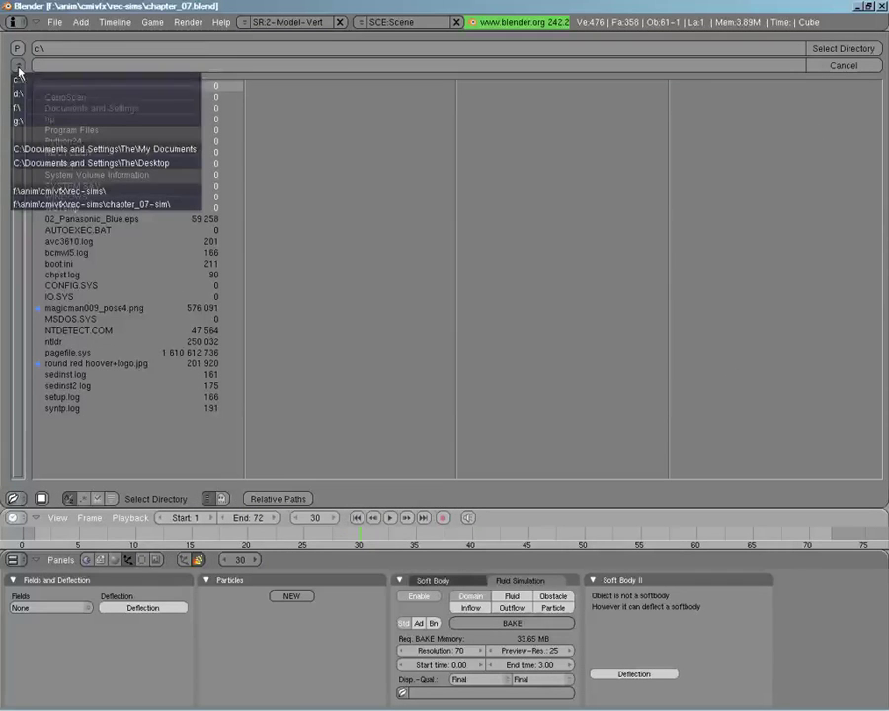
left_click(40, 192)
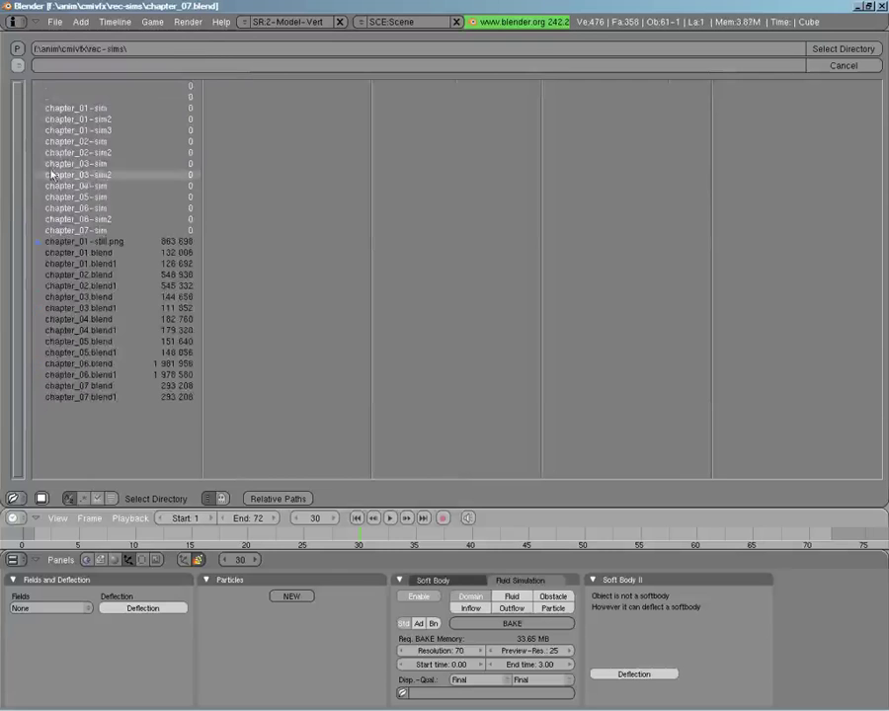
left_click(76, 230)
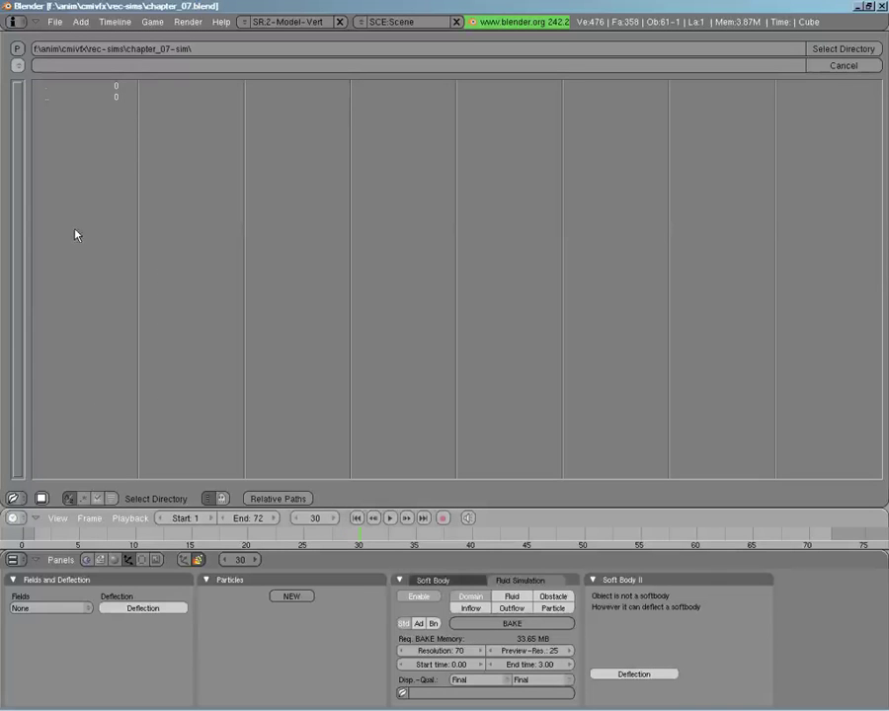
left_click(830, 49)
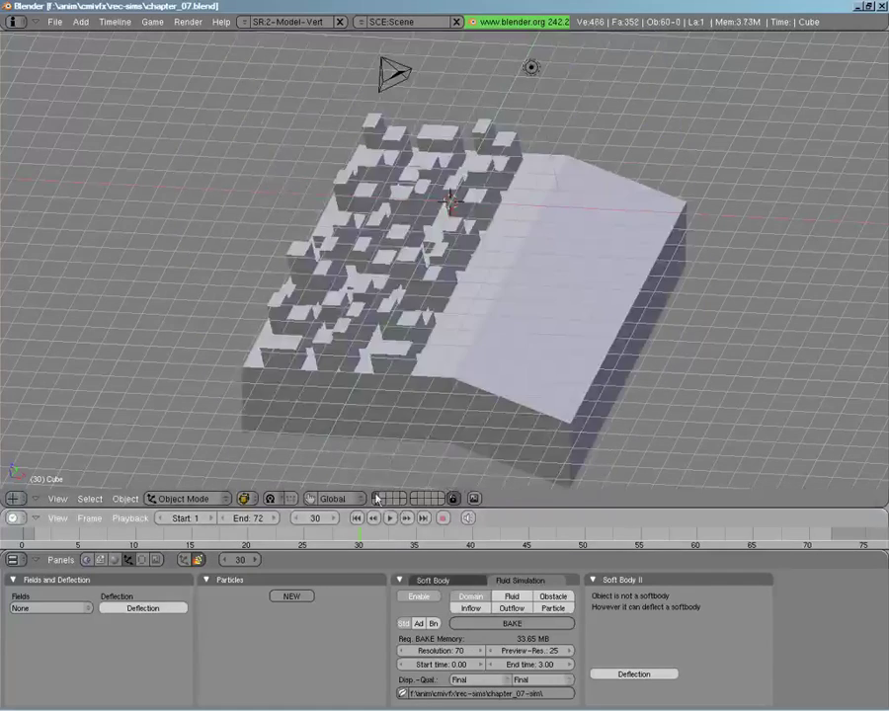
Show the inflow slab together with the city and examine its inflow velocity and position above the slope.
key("h")
middle_click_drag(376, 385, 425, 391)
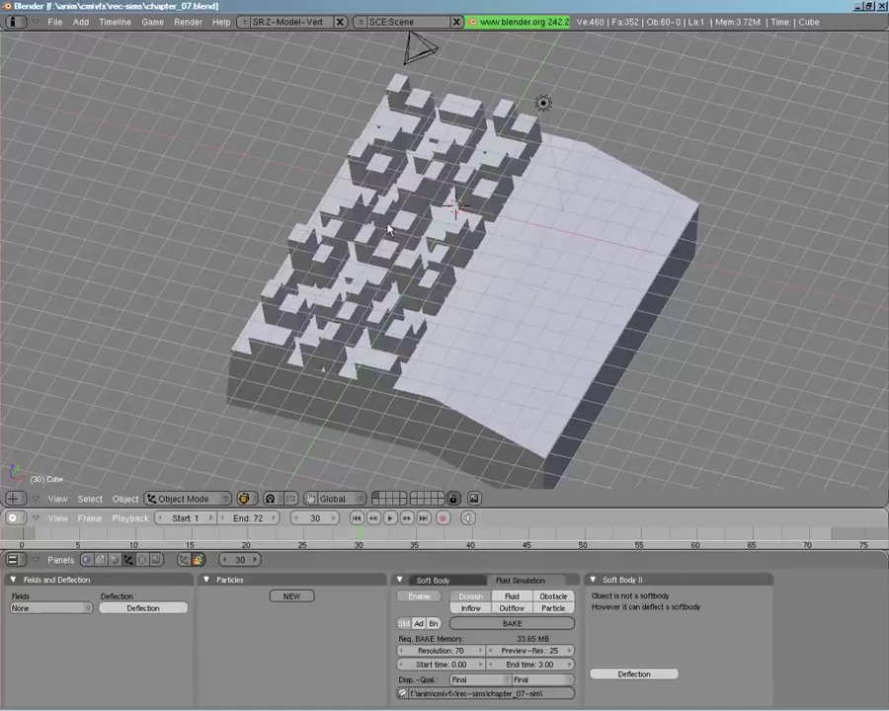
left_click(385, 501, "shift")
right_click(541, 285)
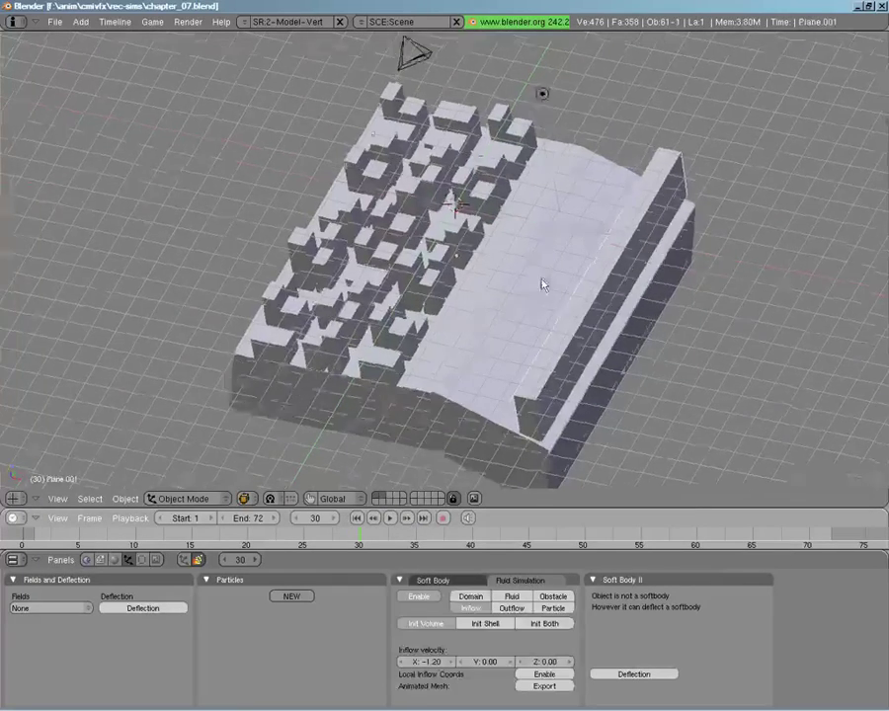
middle_click_drag(541, 286, 549, 311)
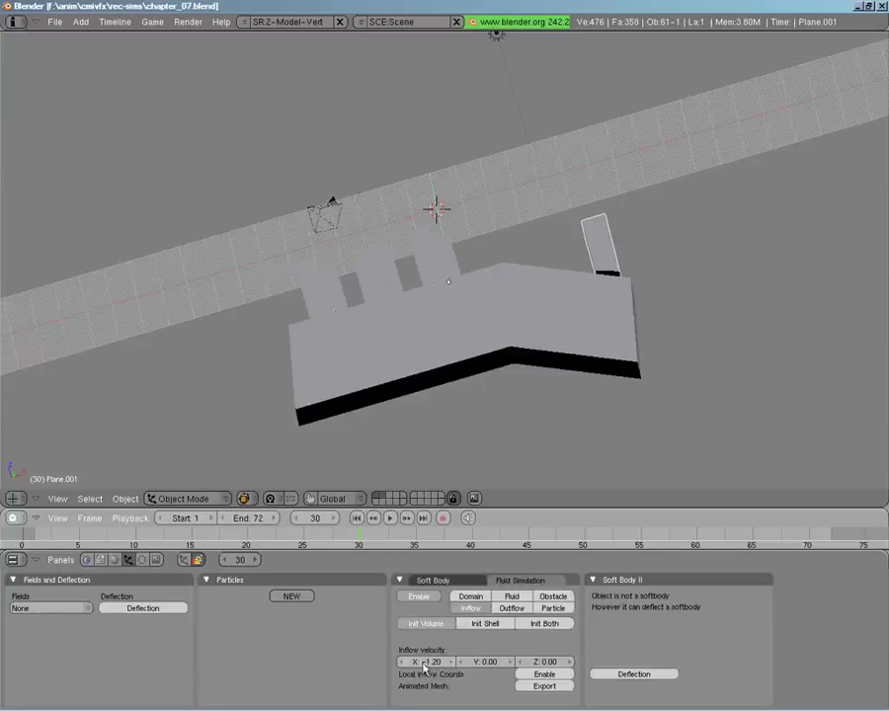
middle_click_drag(490, 159, 584, 250)
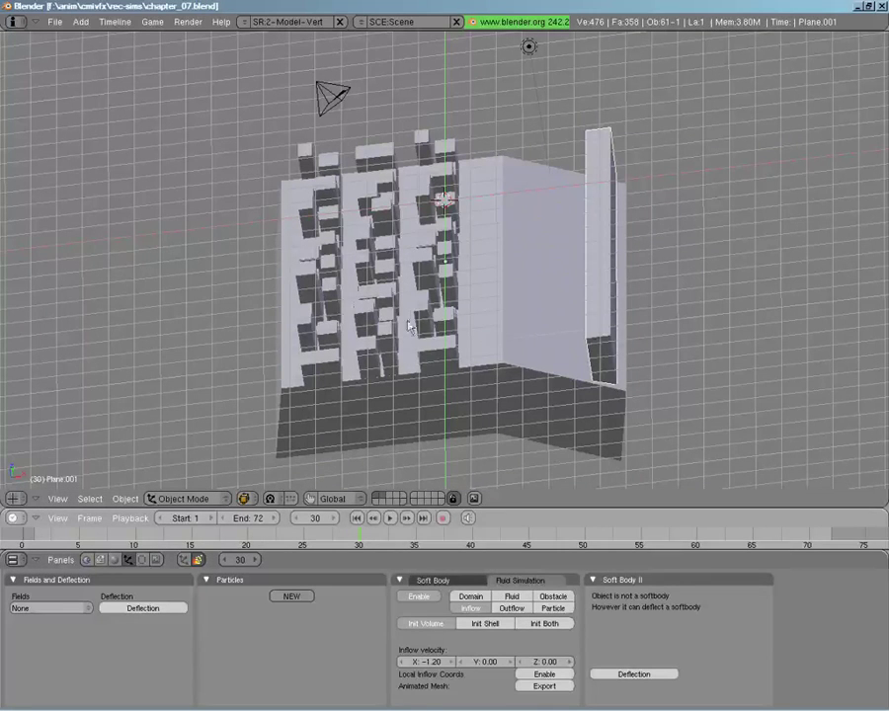
middle_click_drag(442, 283, 522, 278)
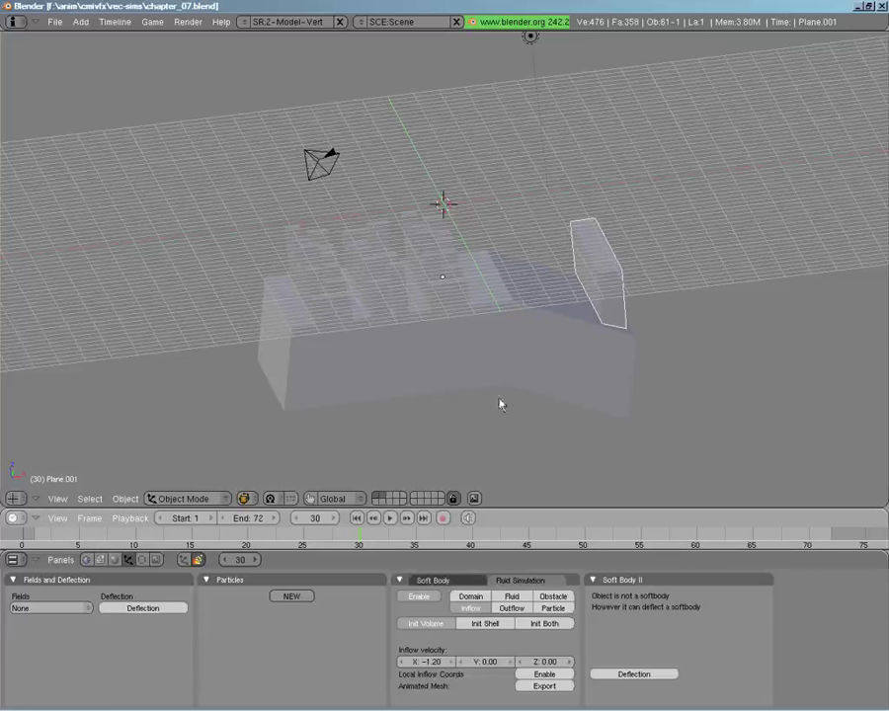
middle_click_drag(500, 259, 441, 367)
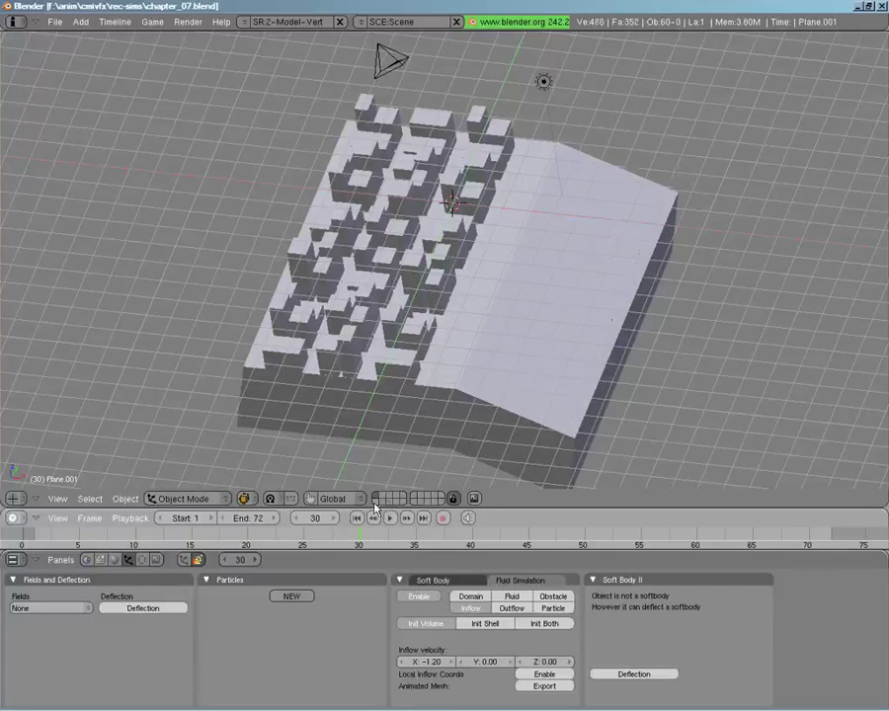
Show the domain cube with the city, select it and bake the fluid simulation.
left_click(377, 498)
right_click(486, 354)
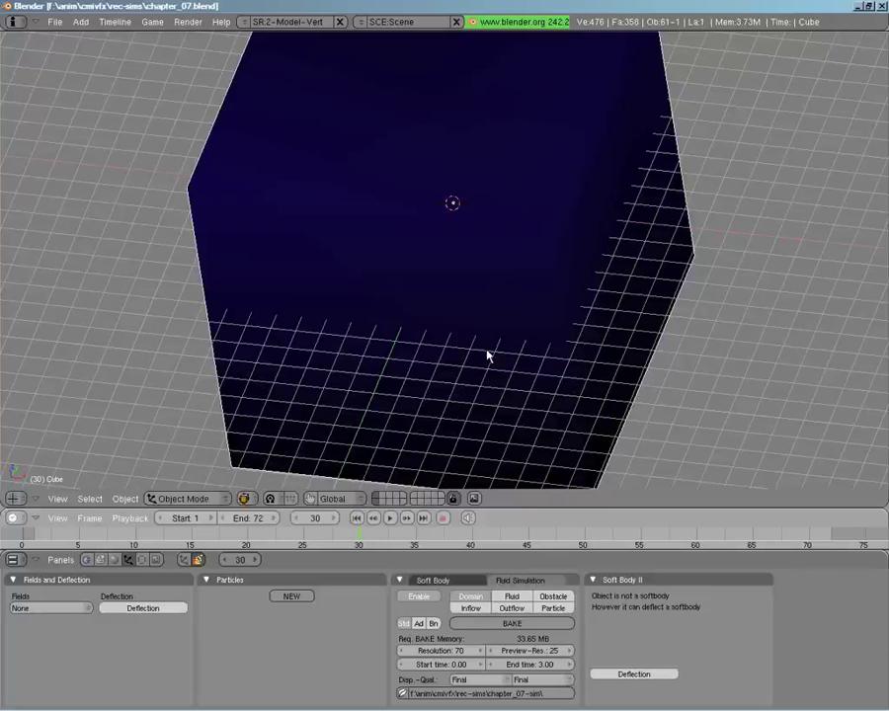
left_click(512, 623)
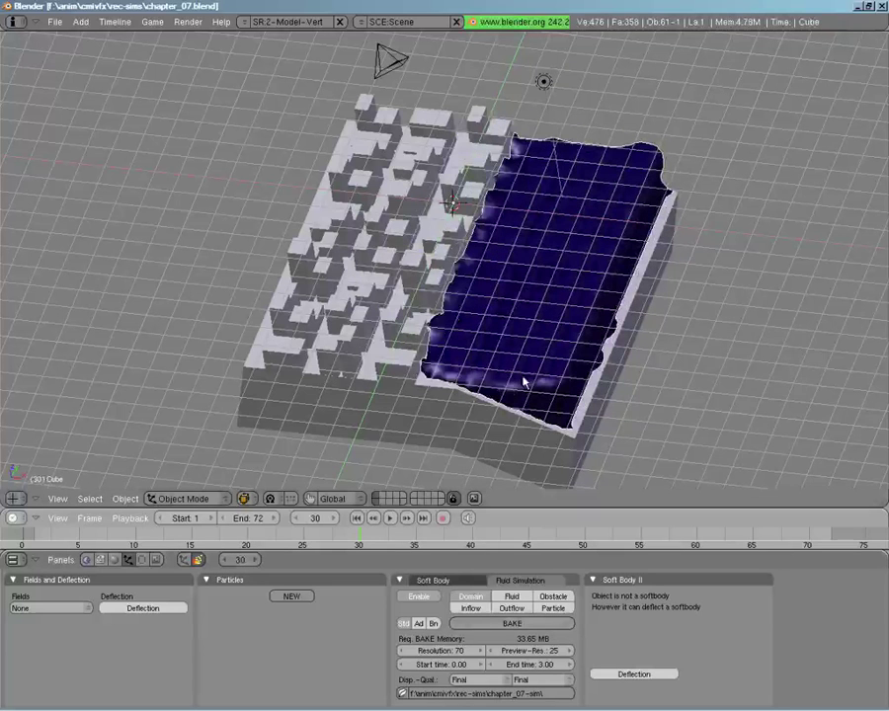
Scrub through the baked frames and examine from several angles how the water floods the city streets.
left_click_drag(346, 533, 637, 553)
middle_click_drag(383, 399, 287, 481)
left_click_drag(67, 531, 652, 527)
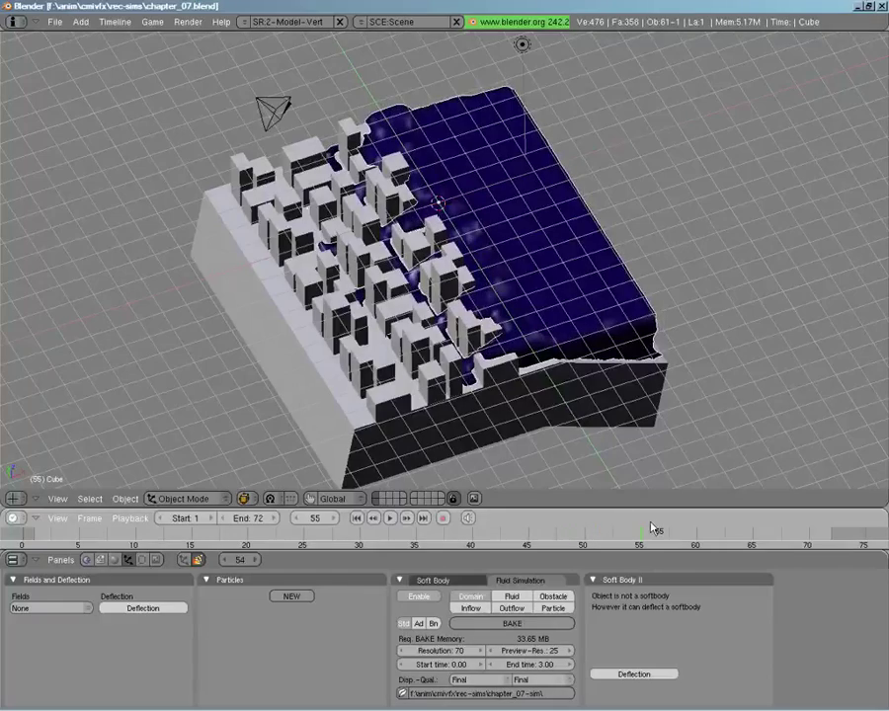
middle_click_drag(474, 376, 480, 458)
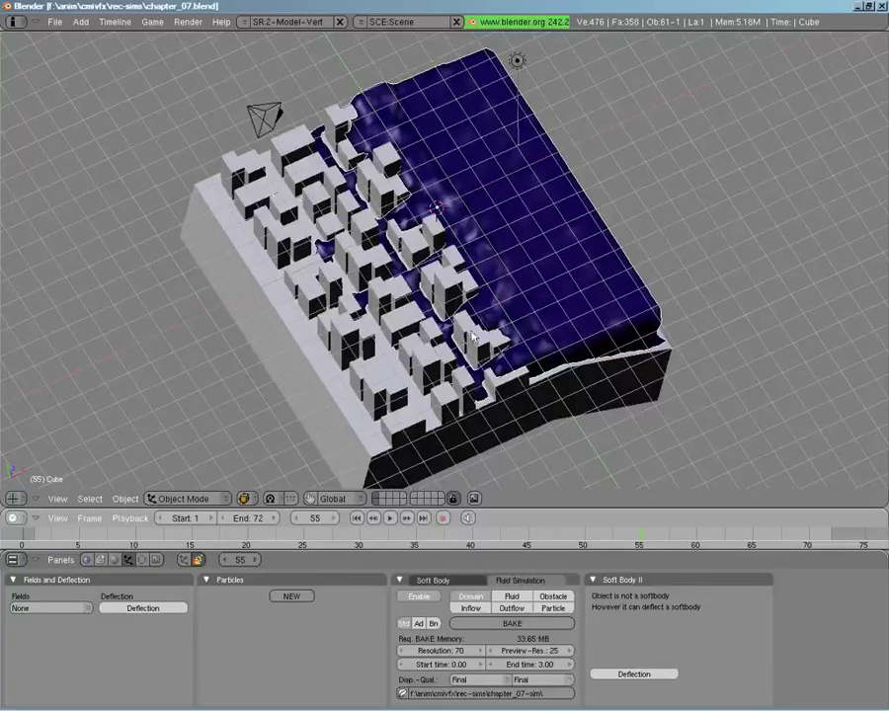
middle_click_drag(472, 337, 450, 384)
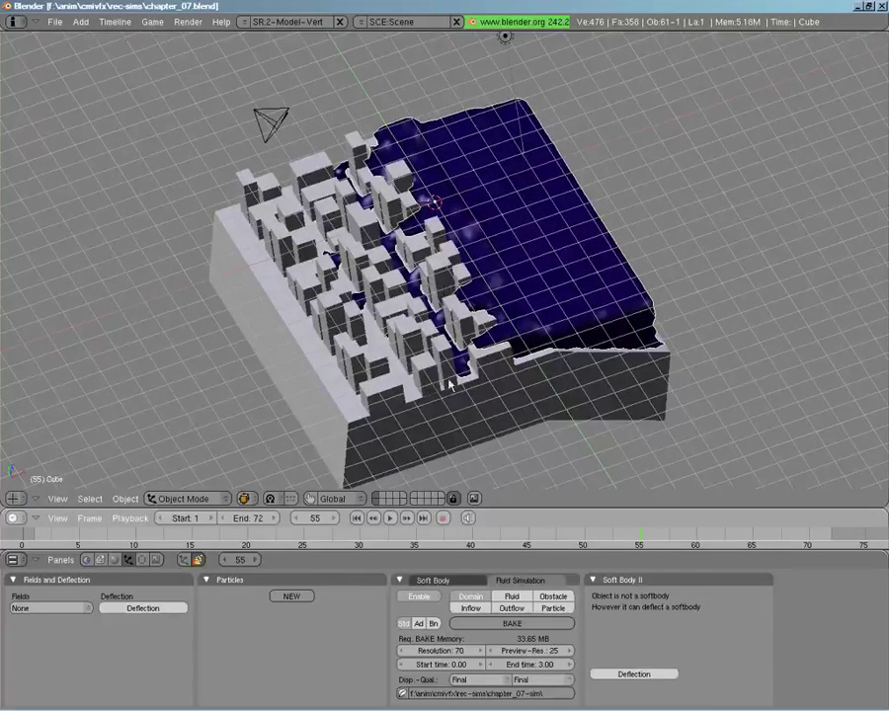
Isolate the layer with the single inflow slab and disable fluid simulation for that slab.
left_click(381, 499)
right_click(655, 320)
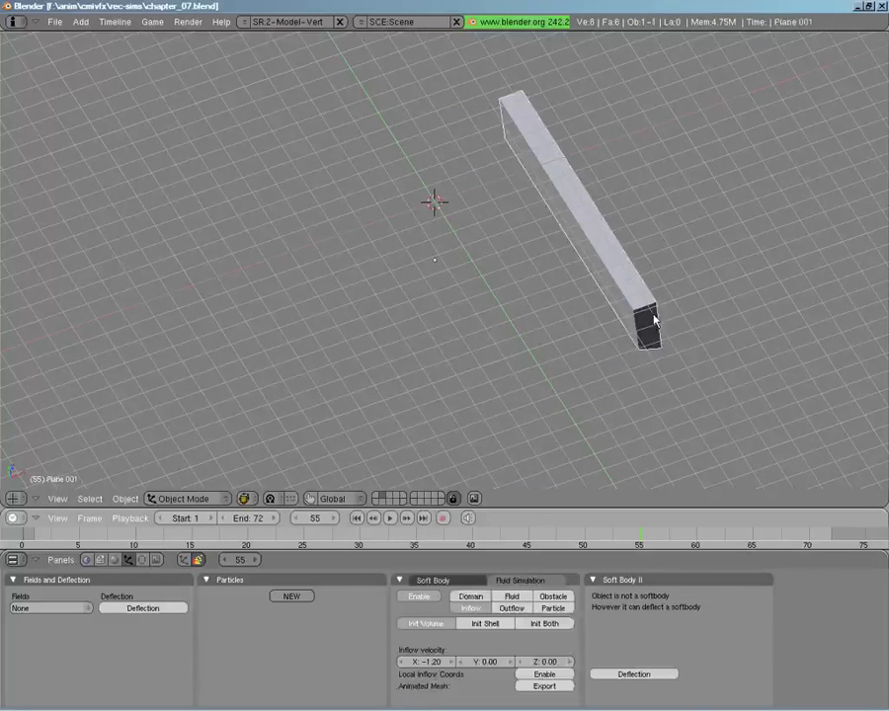
left_click(420, 599)
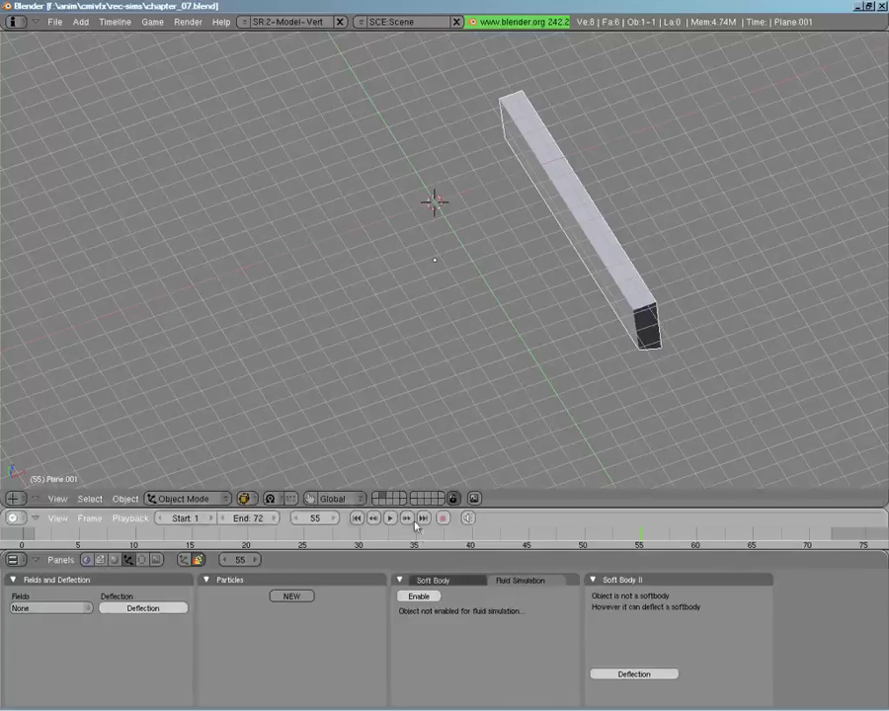
Show only the layer with the three-piece inflow setup and enable fluid simulation for its upright block.
left_click(389, 496, "shift")
mouse_move(470, 338)
middle_mouse_down()
mouse_move(458, 315)
mouse_move(504, 317)
mouse_move(508, 357)
mouse_move(469, 323)
middle_mouse_up()
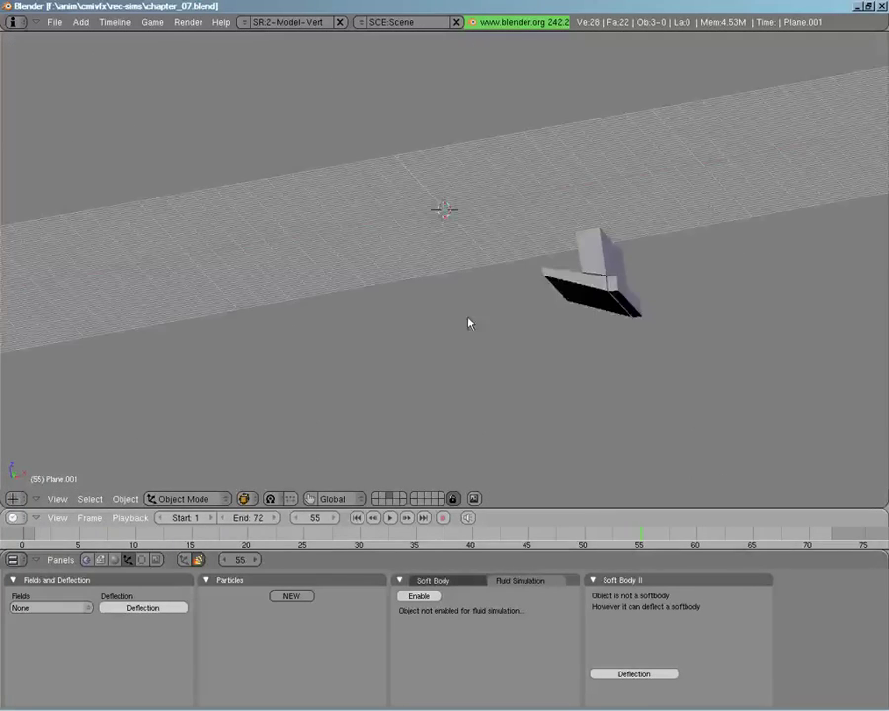
right_click(581, 251)
left_click(419, 597)
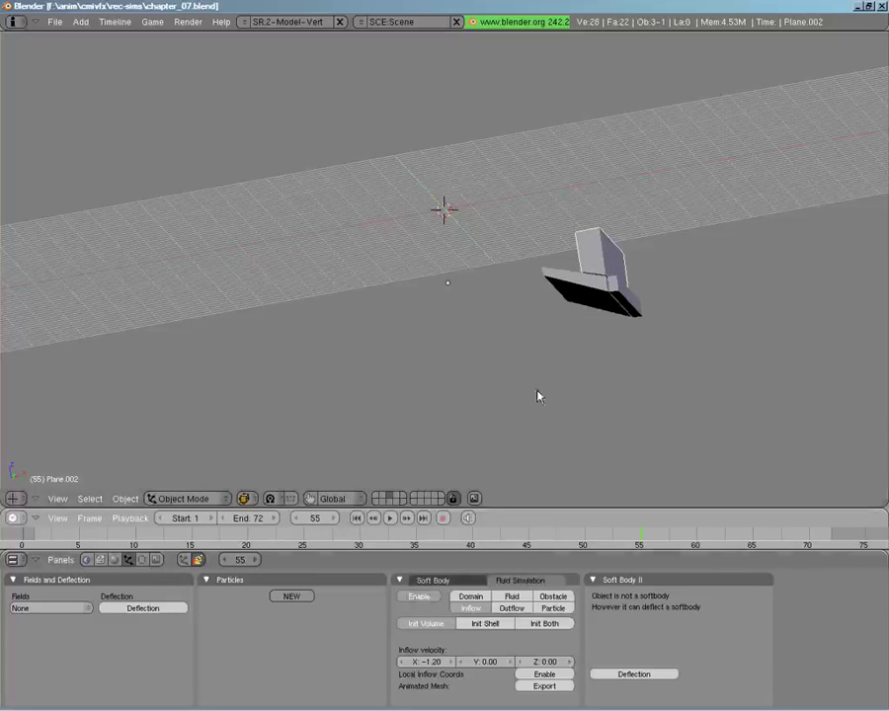
Enable fluid simulation for the sloping slab beside the upright block and compare the inflow velocities of both objects.
mouse_move(532, 310)
middle_mouse_down()
mouse_move(573, 359)
mouse_move(514, 302)
mouse_move(803, 300)
middle_mouse_up()
scroll(515, 304, "up", 2)
middle_click_drag(753, 277, 703, 333)
right_click(680, 332)
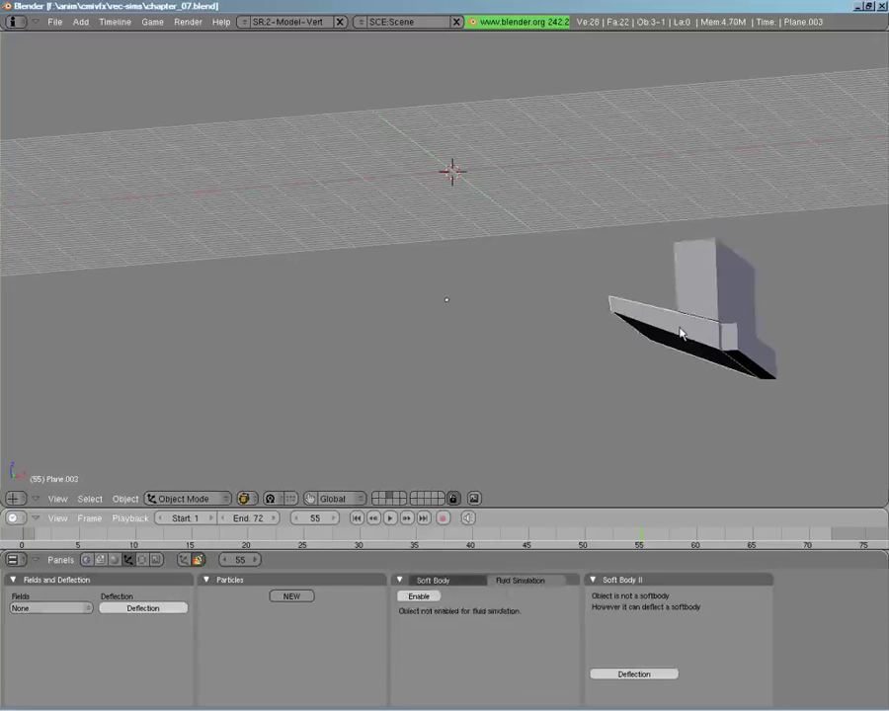
middle_click_drag(637, 322, 663, 354)
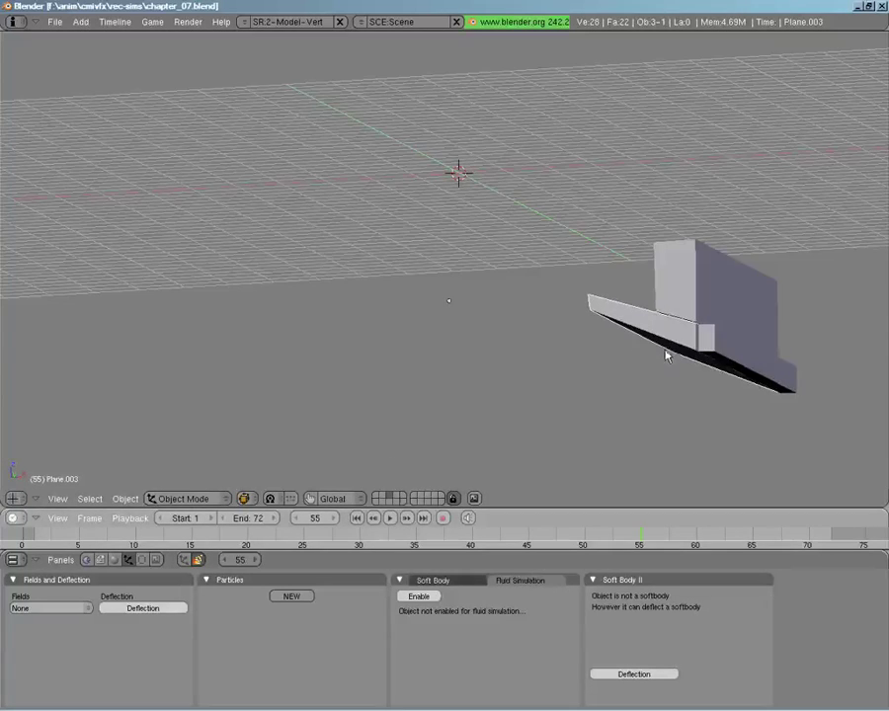
left_click(422, 597)
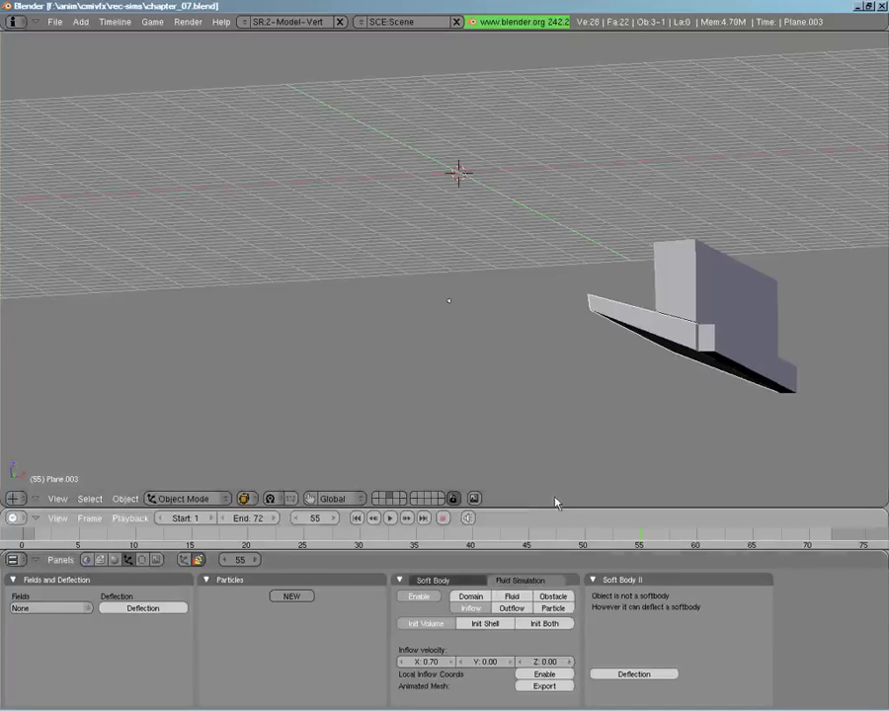
middle_click_drag(595, 441, 732, 337)
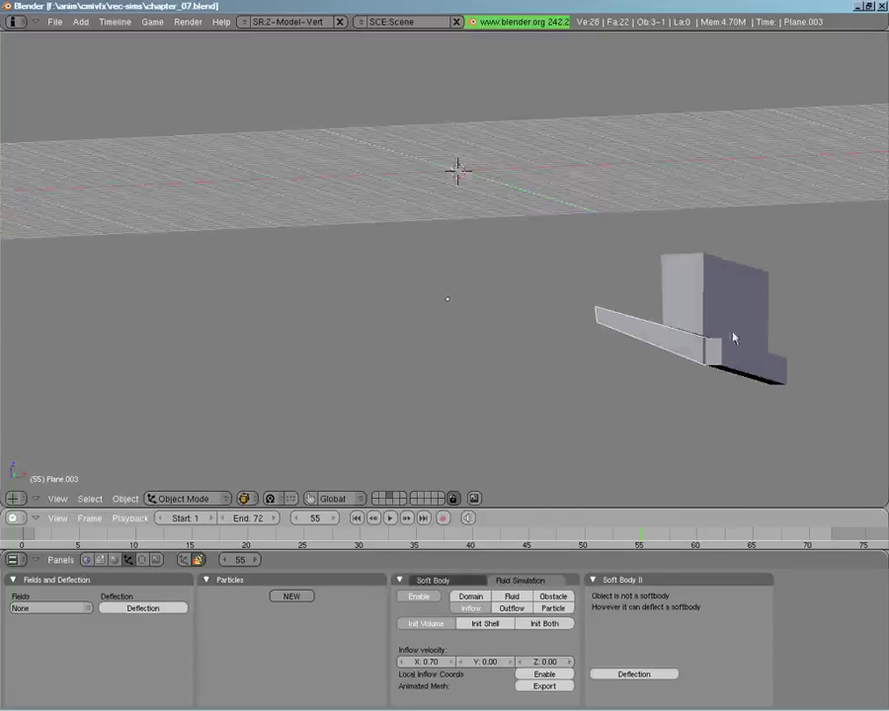
right_click(720, 307)
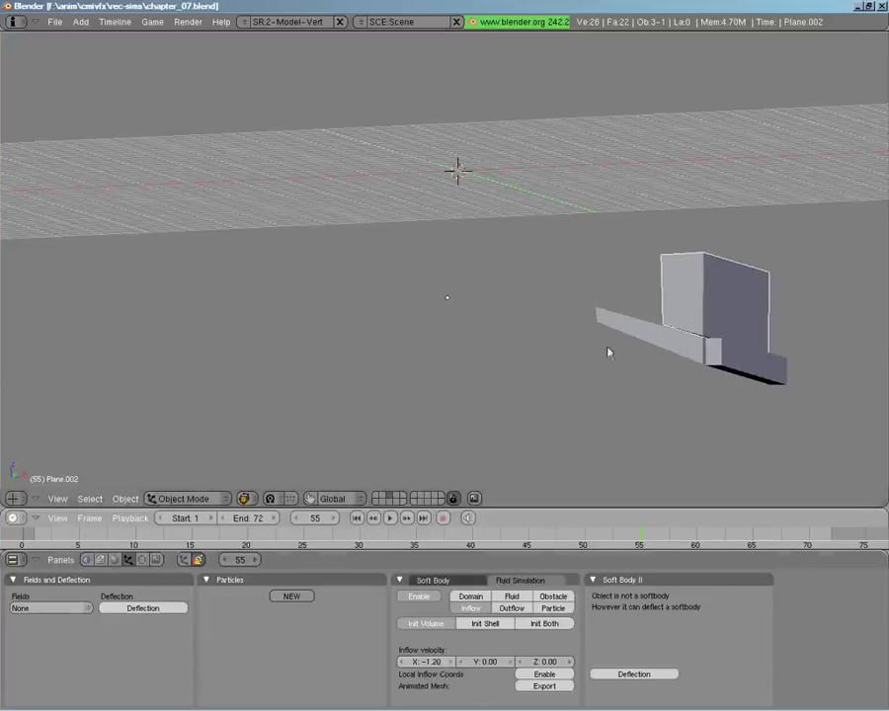
right_click(689, 350)
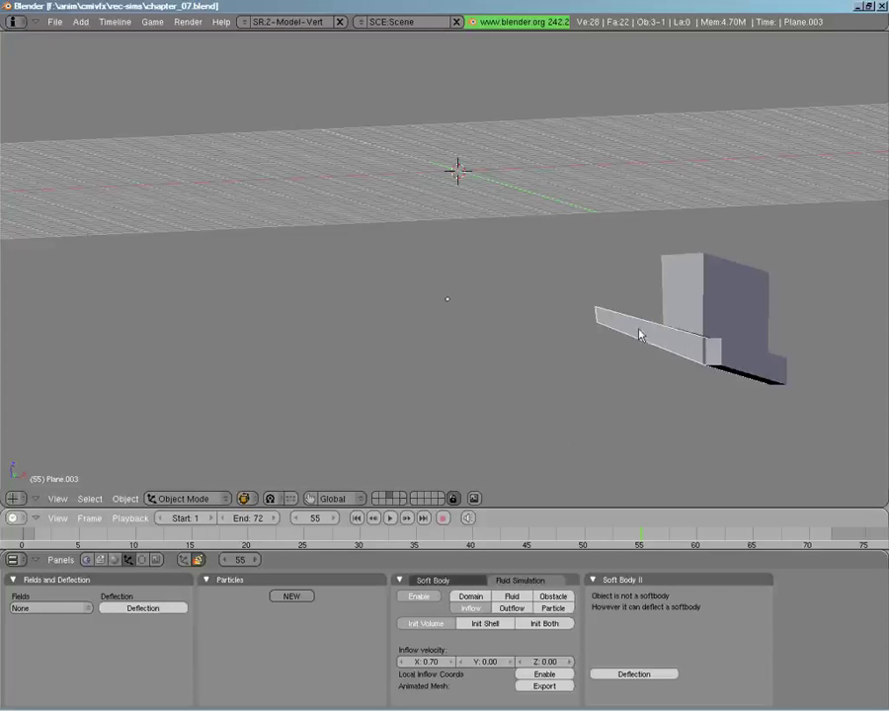
middle_click_drag(625, 391, 677, 363)
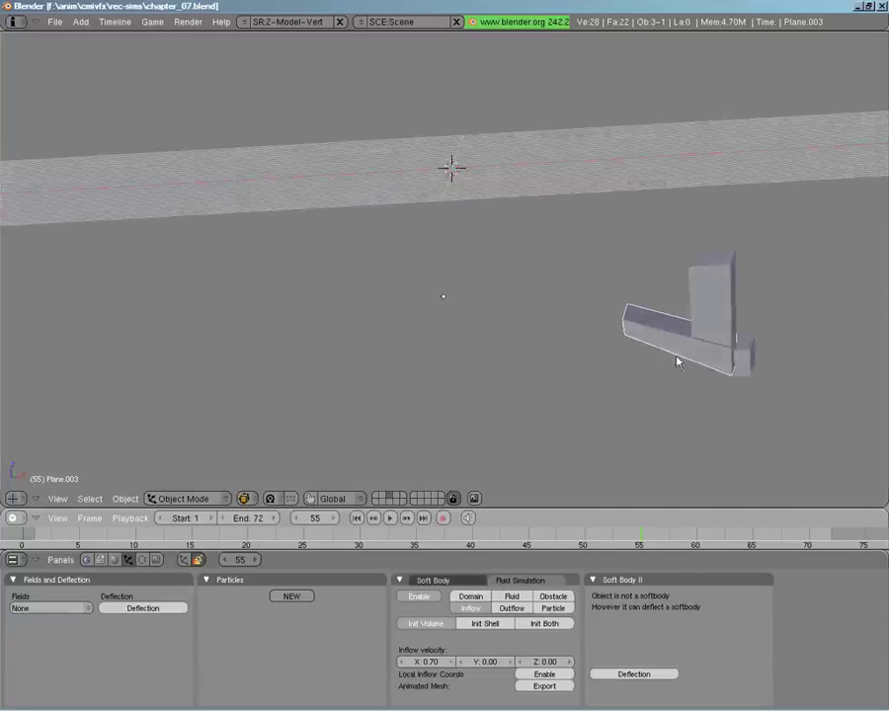
Enable fluid simulation for the small block behind the upright one, with Outflow as its type.
right_click(753, 366)
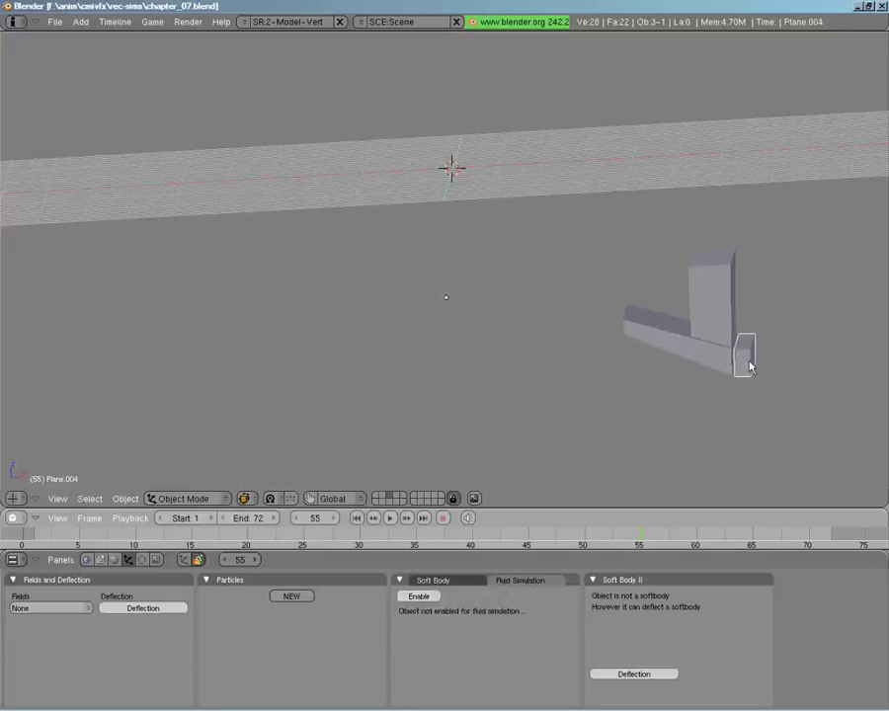
left_click(436, 598)
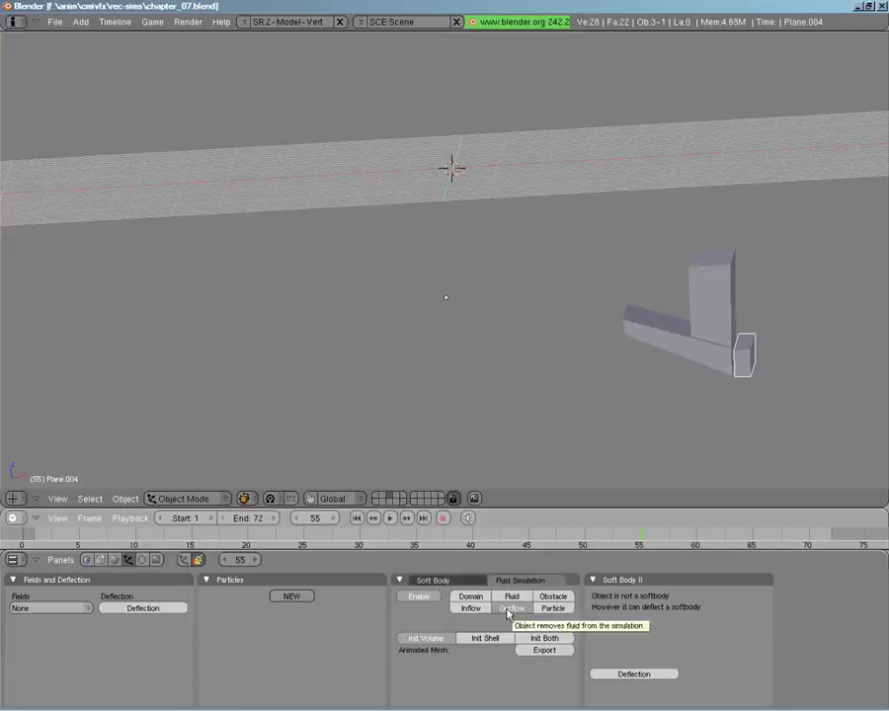
left_click(510, 609)
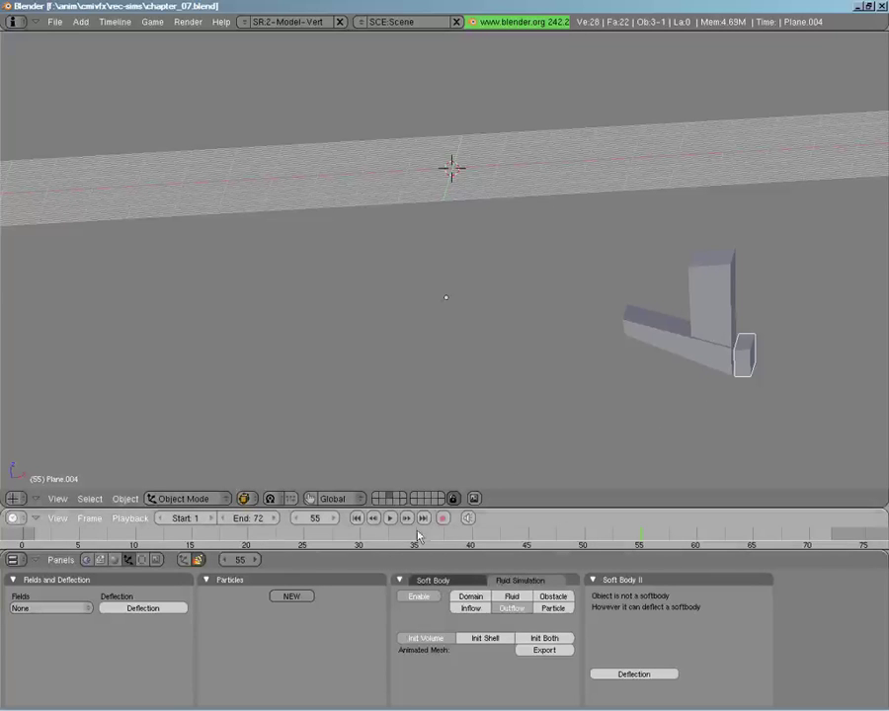
Show the city with the fluid domain, select the domain, go to frame 32 and bake the simulation again.
left_click(377, 499)
middle_click_drag(441, 379, 543, 191)
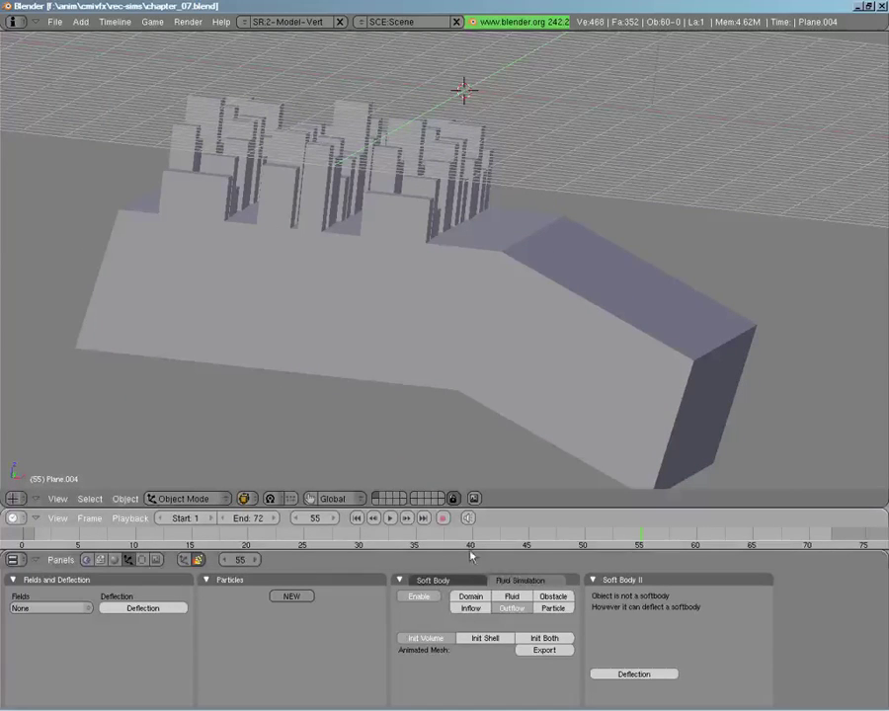
left_click(380, 499, "shift")
right_click(719, 239)
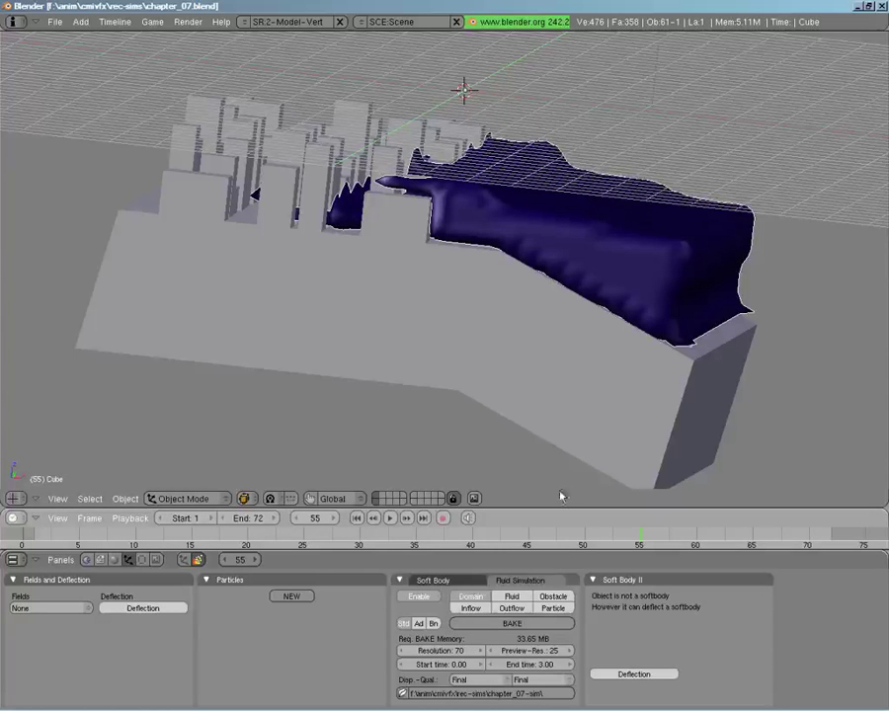
left_click(408, 534)
left_click_drag(408, 534, 384, 534)
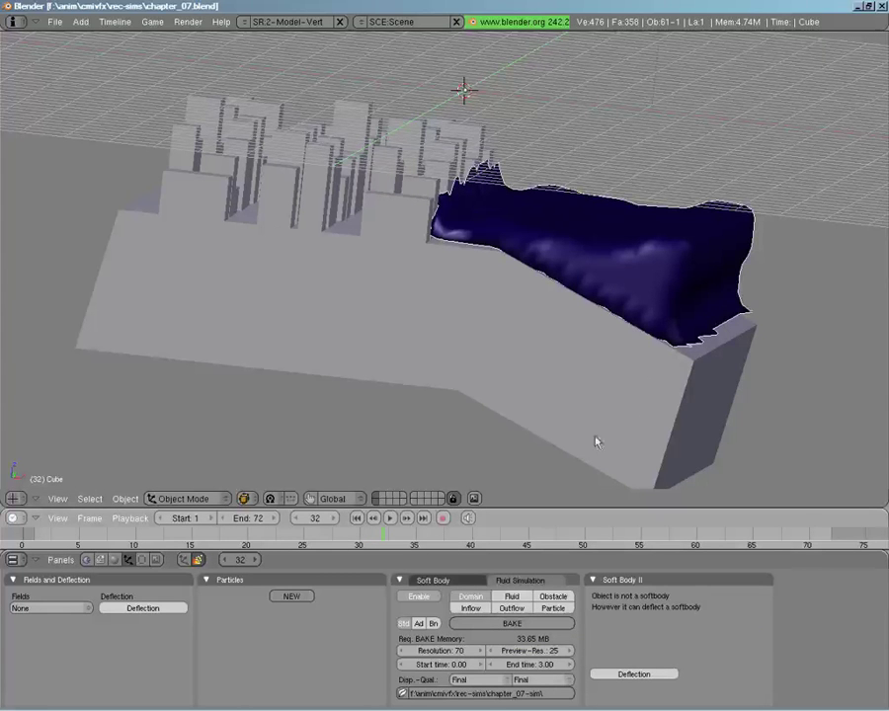
left_click(496, 623)
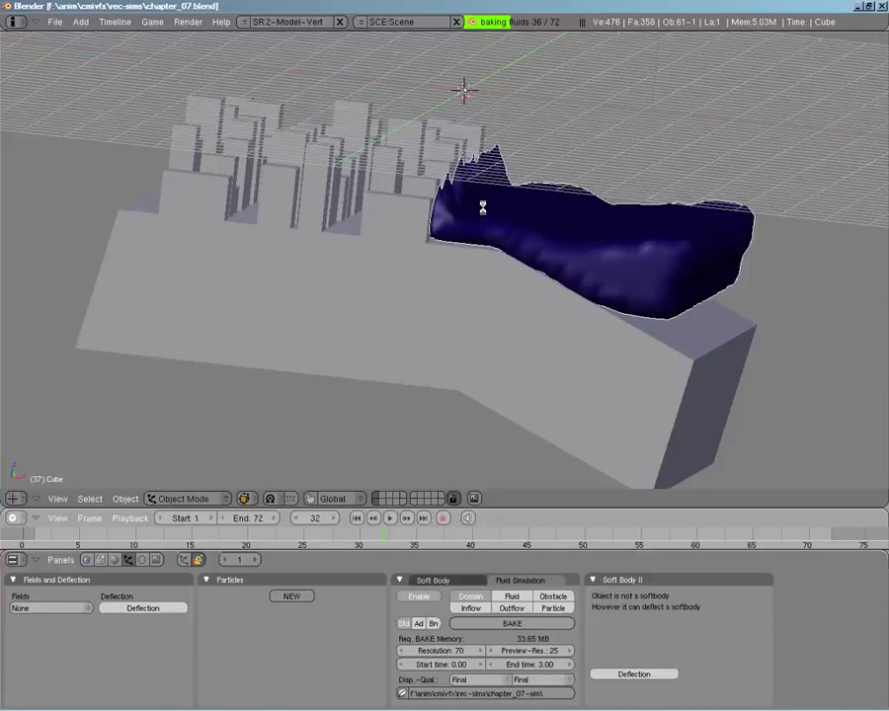
Stop the running bake and scrub back to frames 11 and 16 to check the baked flow on the slope.
key("Escape")
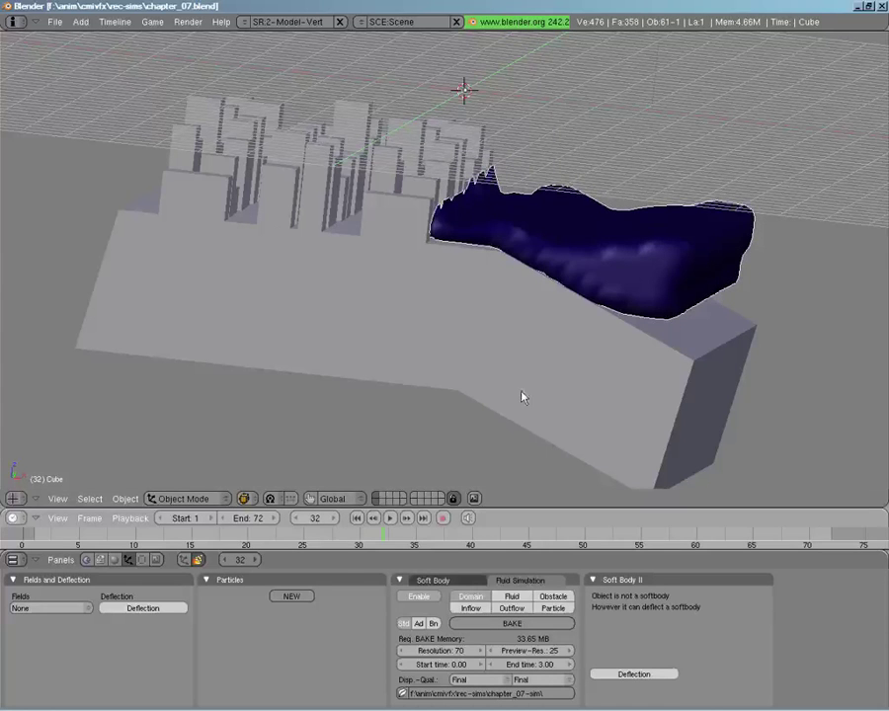
left_click(237, 534)
left_click_drag(237, 533, 145, 533)
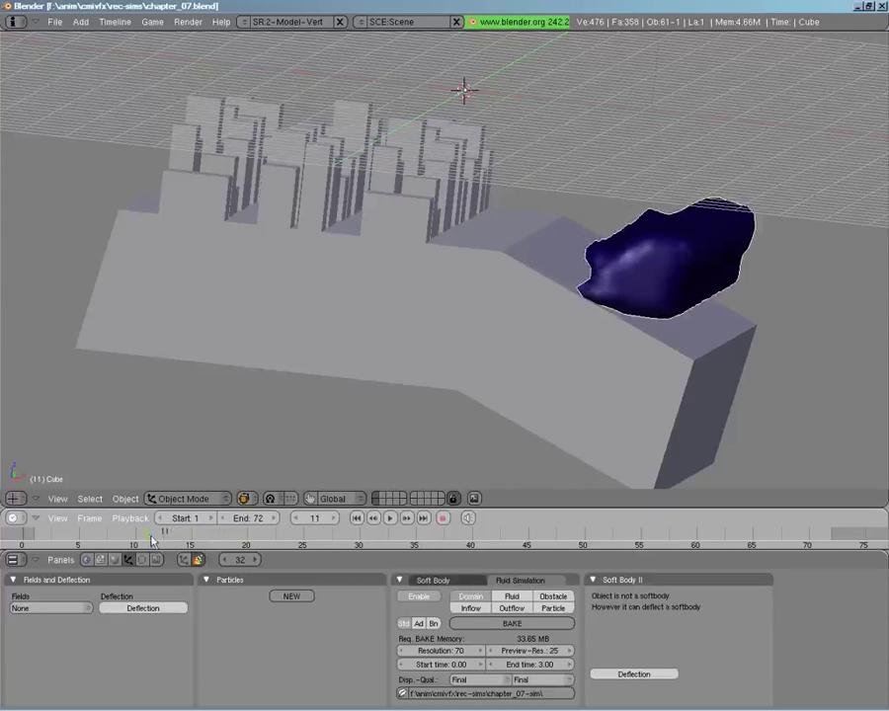
middle_click_drag(500, 359, 572, 334)
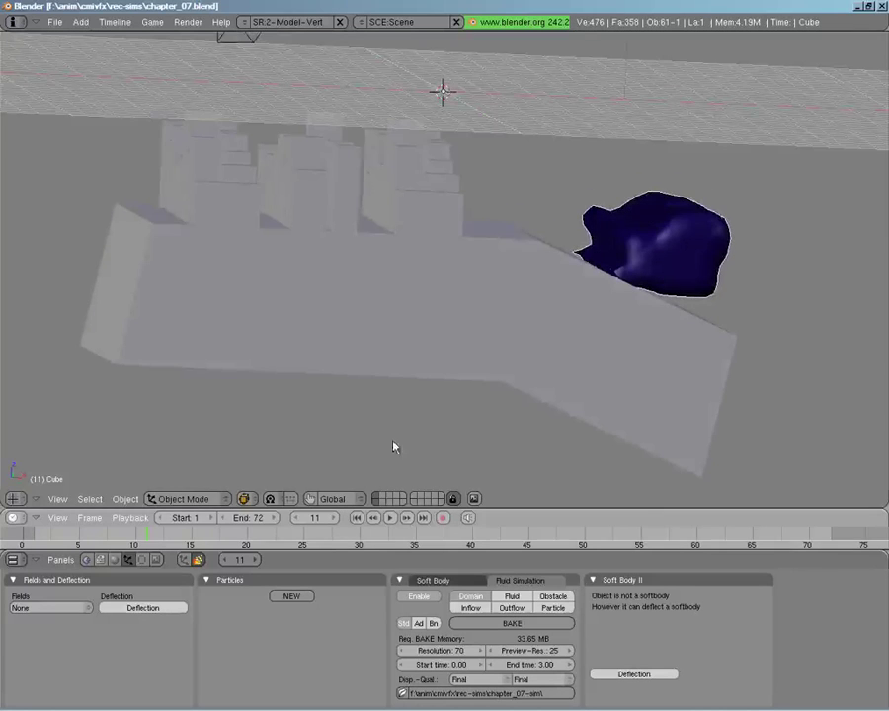
left_click(163, 533)
left_click_drag(170, 534, 203, 499)
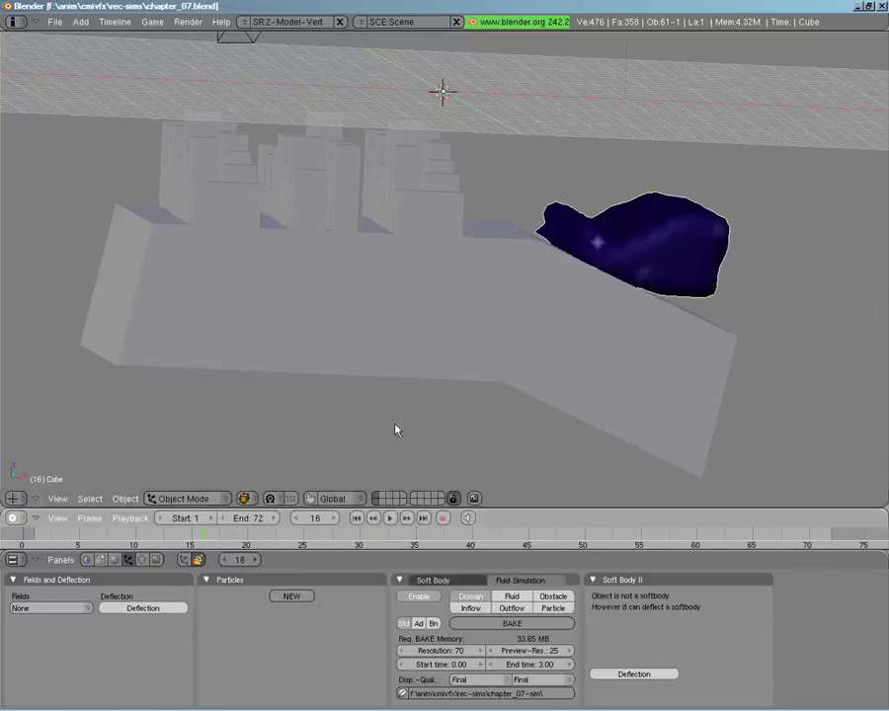
Set the fluid domain's resolution to 210 and show its advanced settings.
left_click(438, 650)
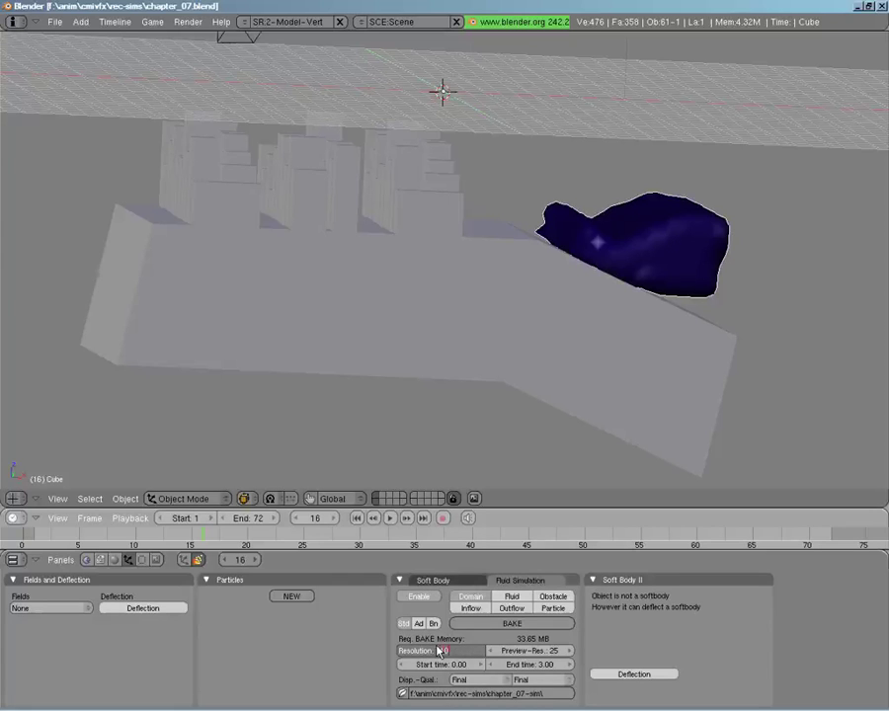
type("200")
key("Return")
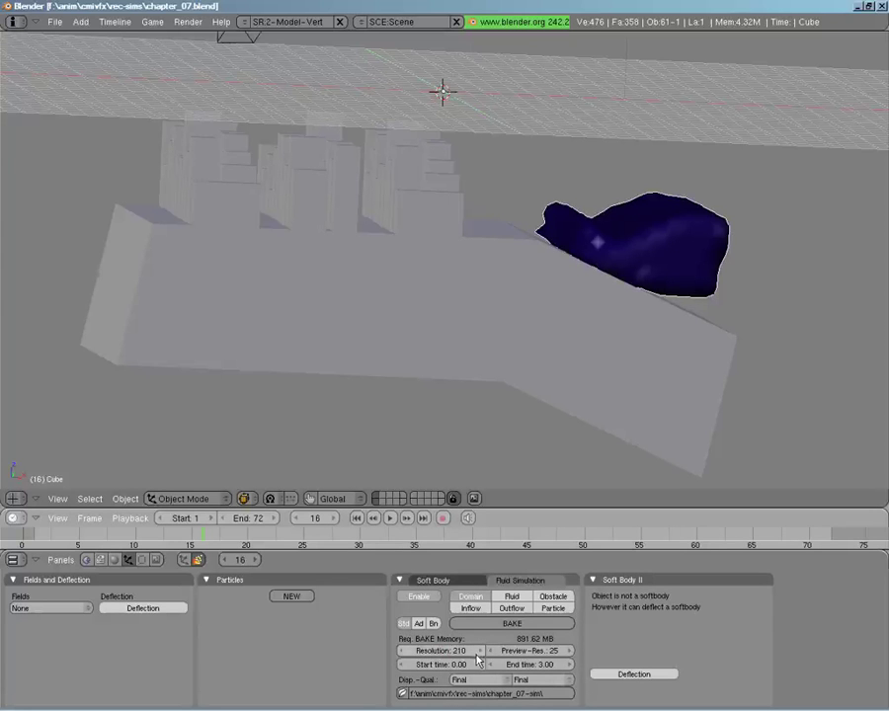
left_click(421, 624)
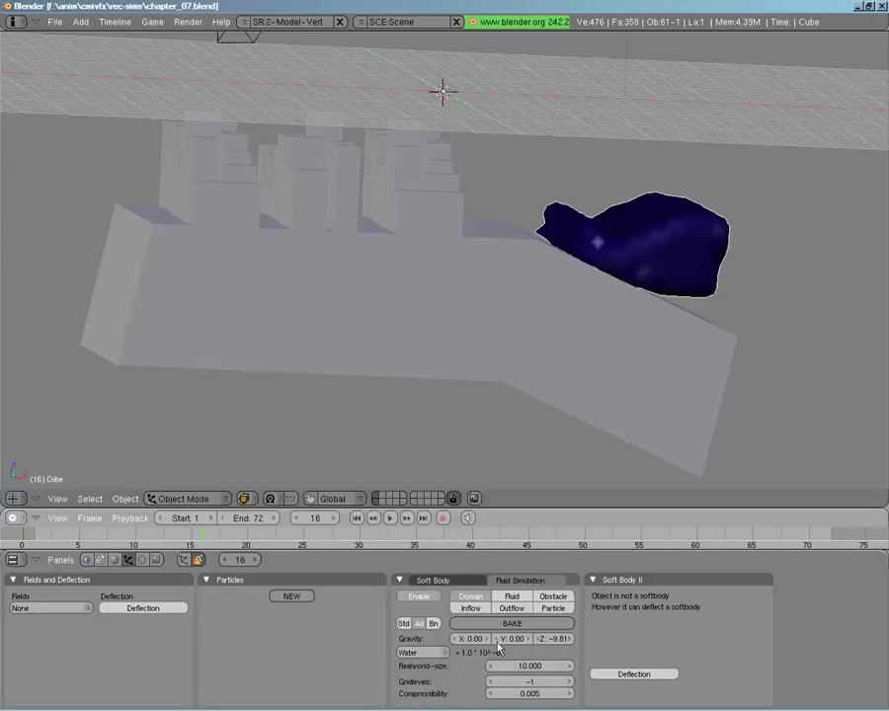
Set the domain's tracer particles to 1000 and its generated particles to 2.000.
left_click(433, 624)
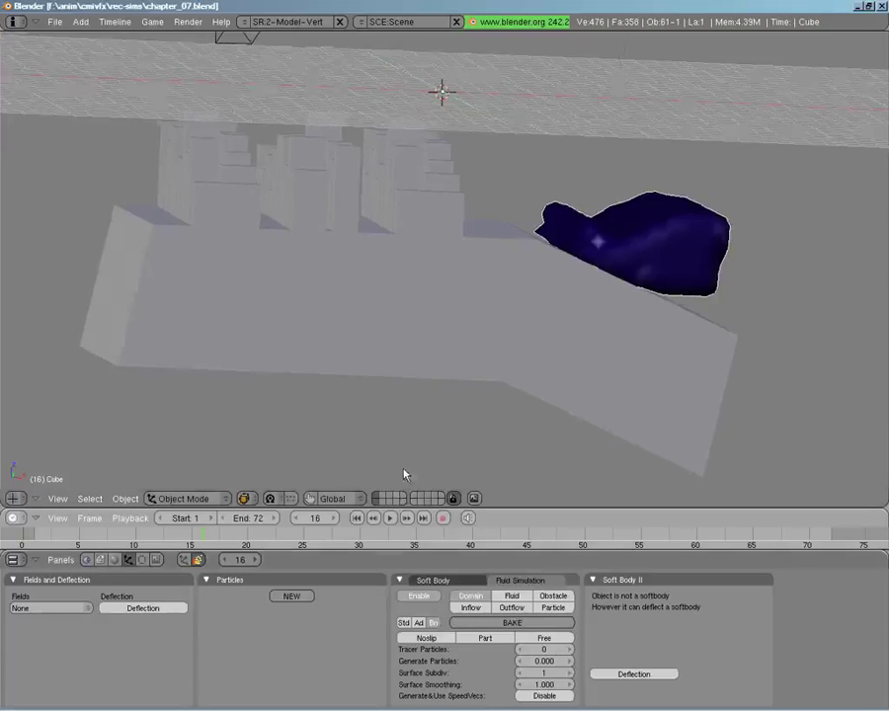
middle_click_drag(404, 475, 420, 464)
left_click(537, 650)
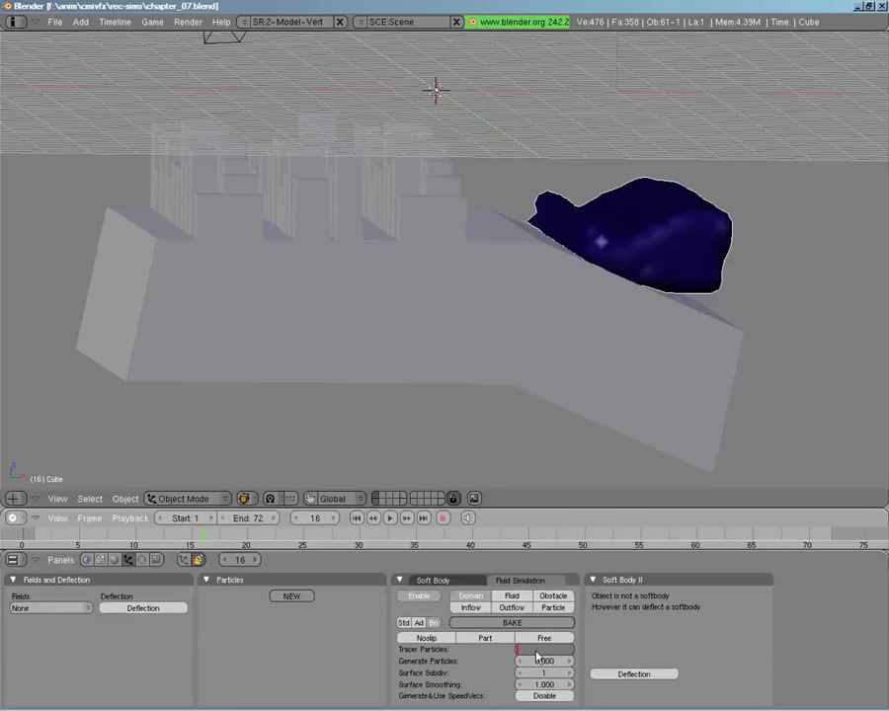
key("Return")
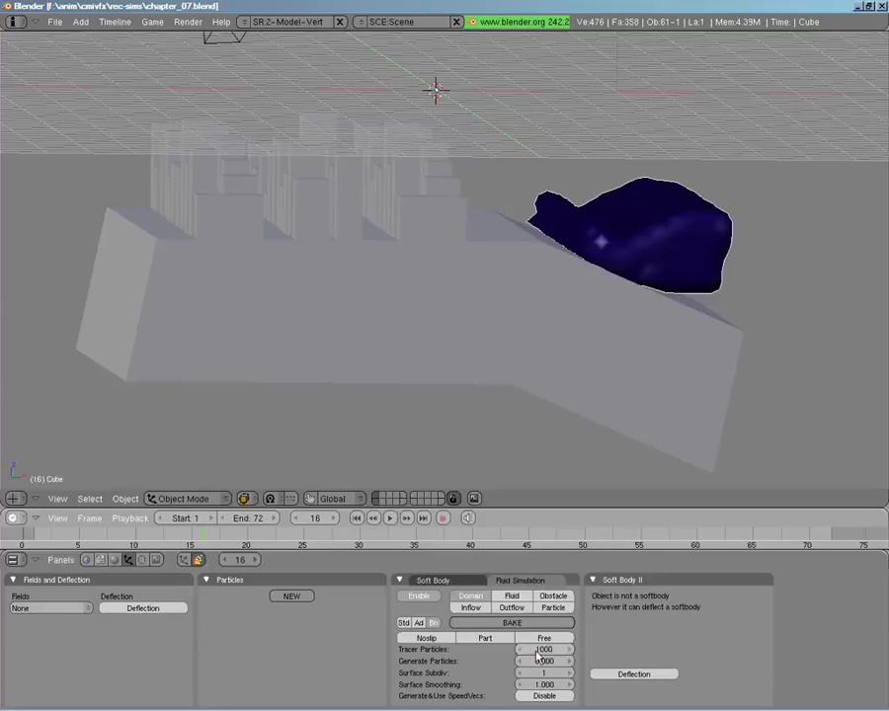
left_click(542, 664)
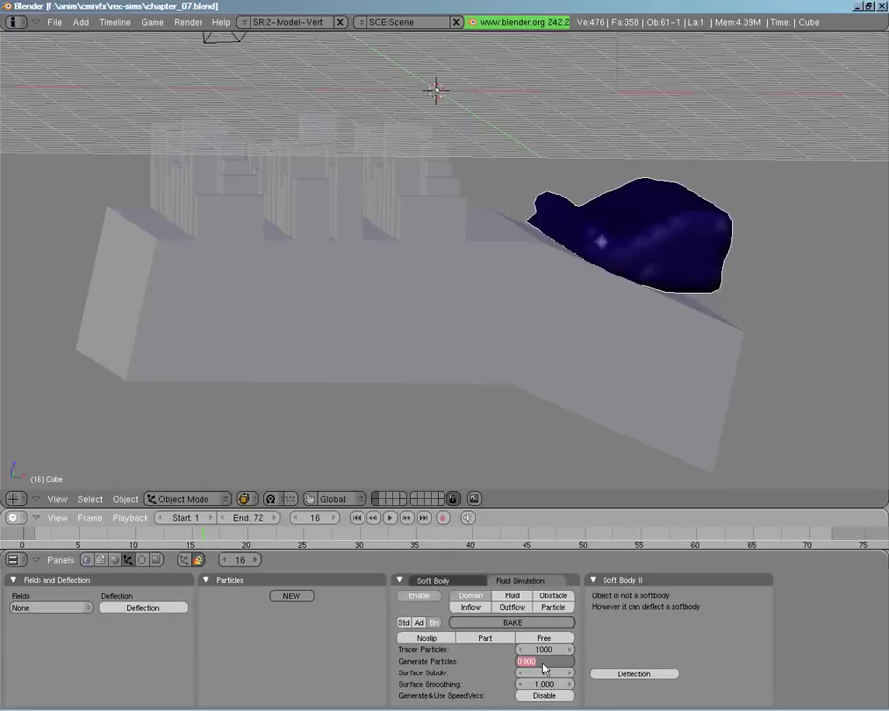
type("2")
key("Return")
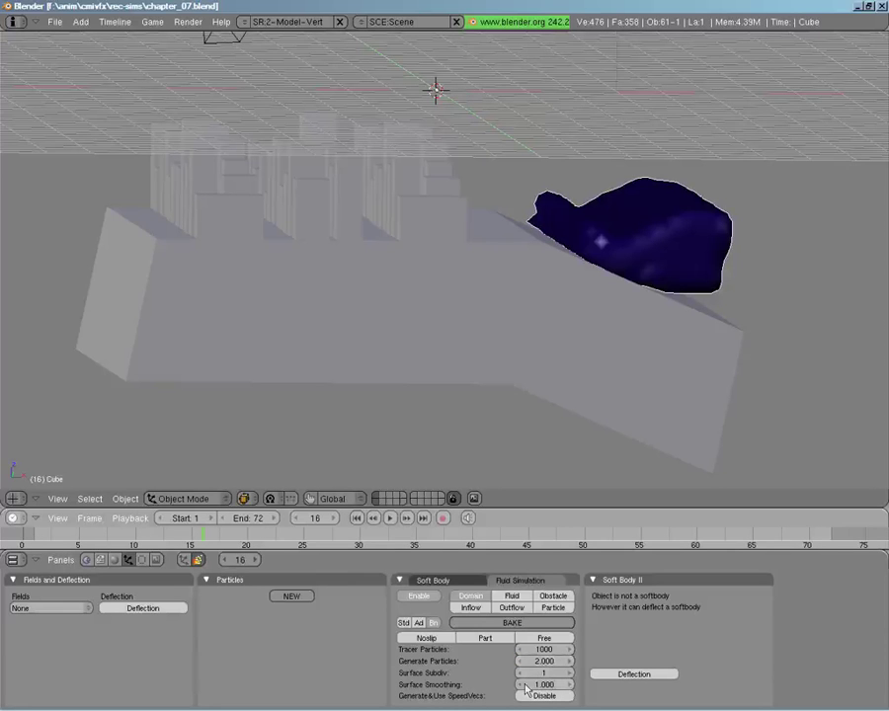
Raise the domain's surface subdivision to 3, and reduce it again to 2.
left_click(568, 675)
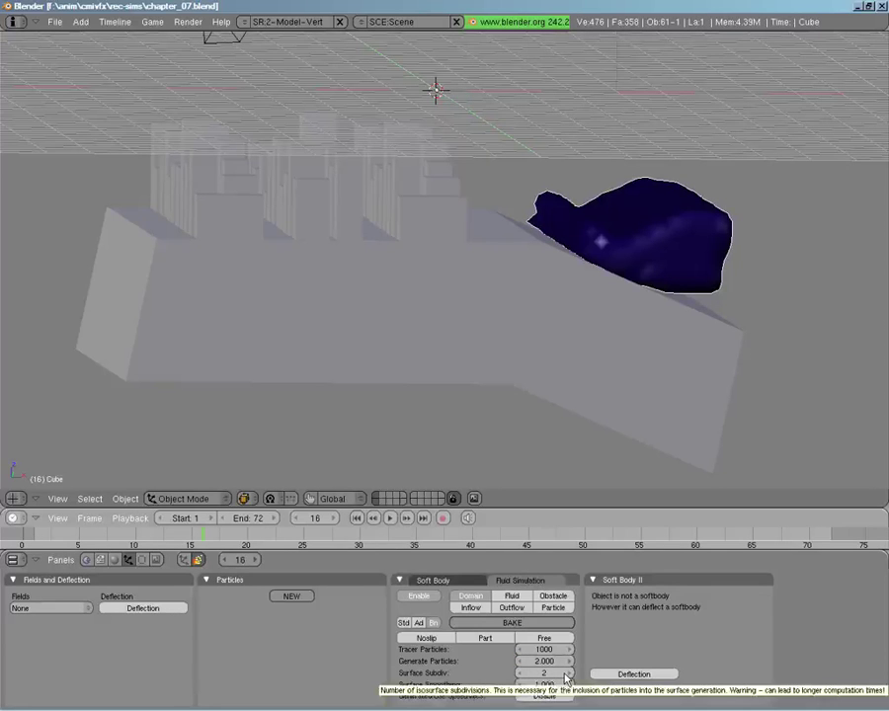
left_click(570, 674)
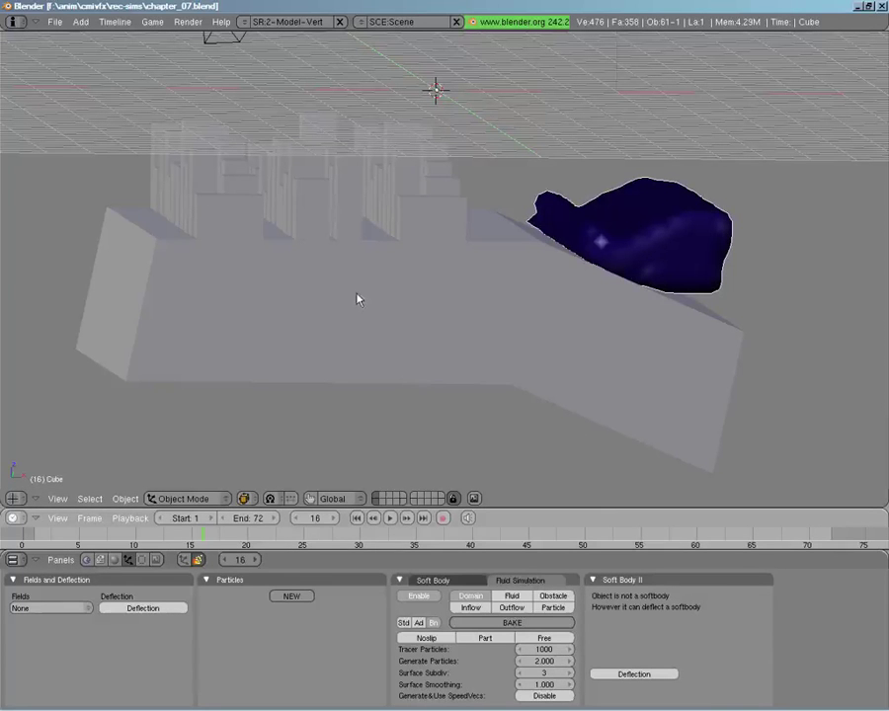
middle_click_drag(313, 250, 339, 312)
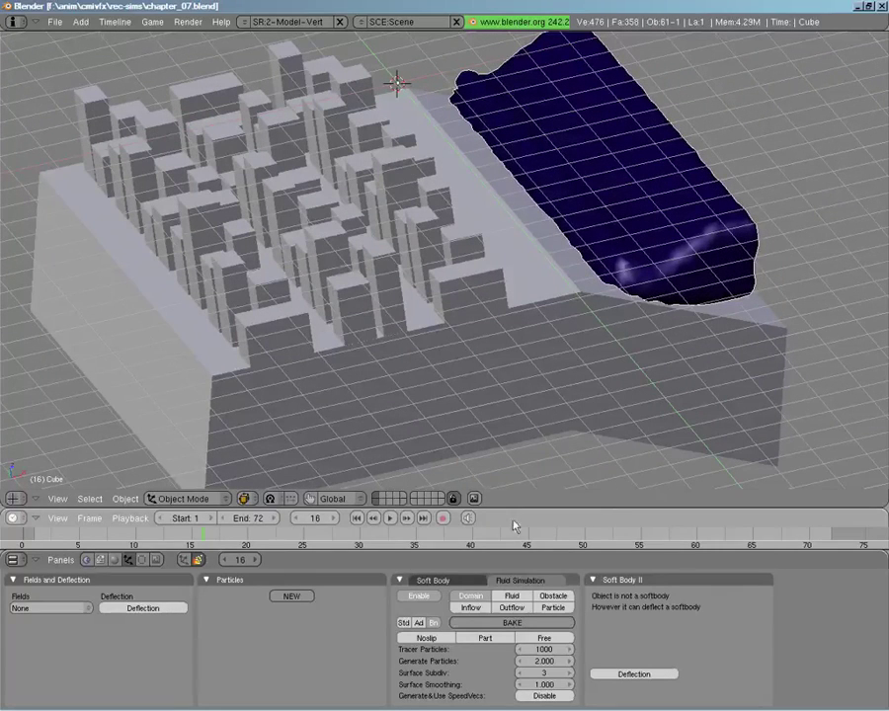
left_click(523, 678)
Set the domain's tracer particles to 30 and bake the fluid simulation.
left_click(522, 649)
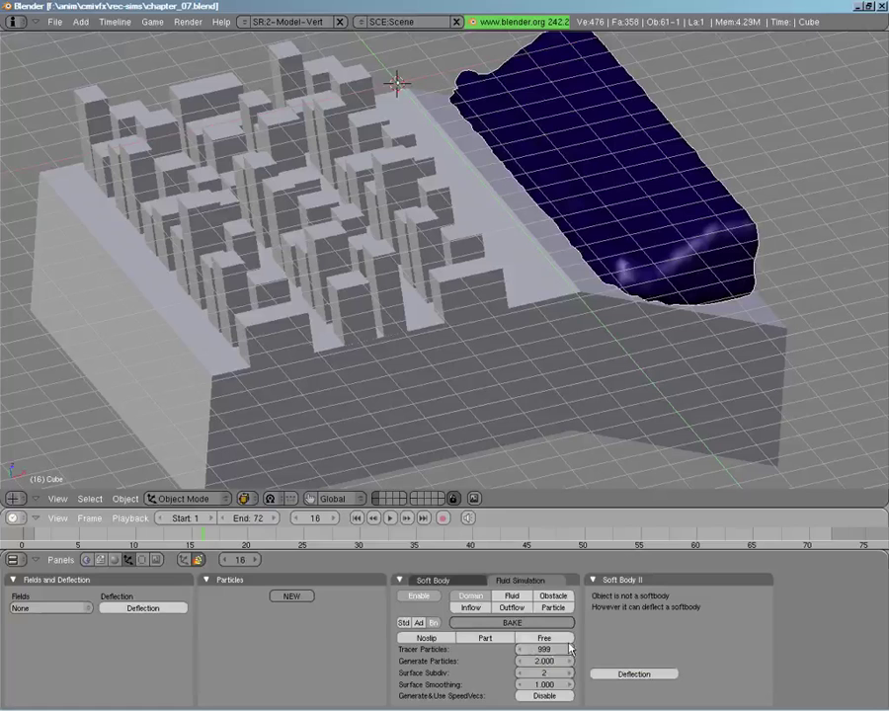
left_click(555, 651)
type("30")
key("Return")
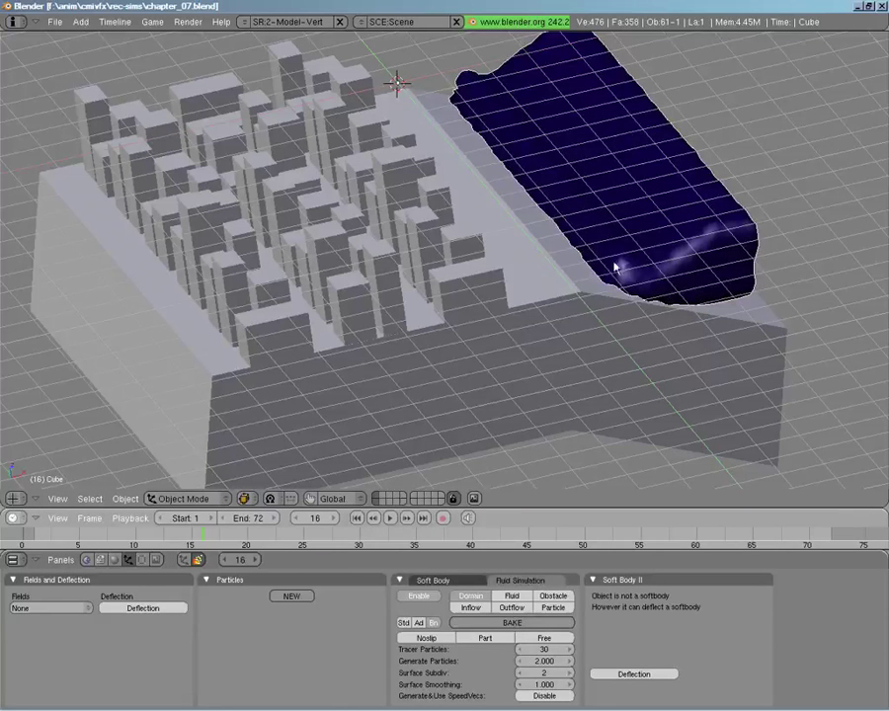
left_click(495, 630)
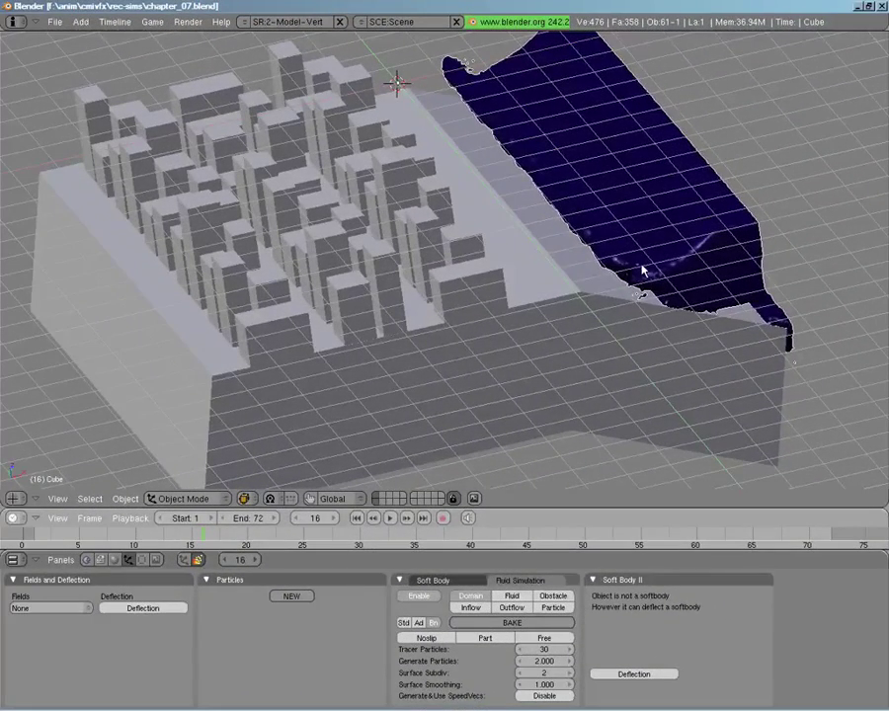
Advance the animation frame by frame to frame 22 to examine how the detailed water front descends the slope.
middle_click_drag(642, 269, 475, 373)
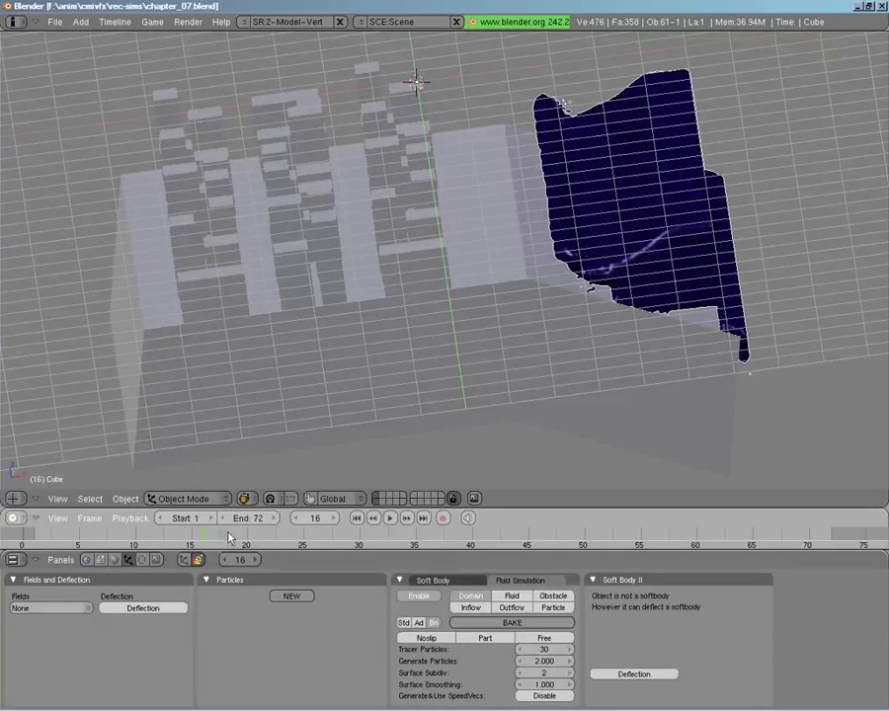
key("Right")
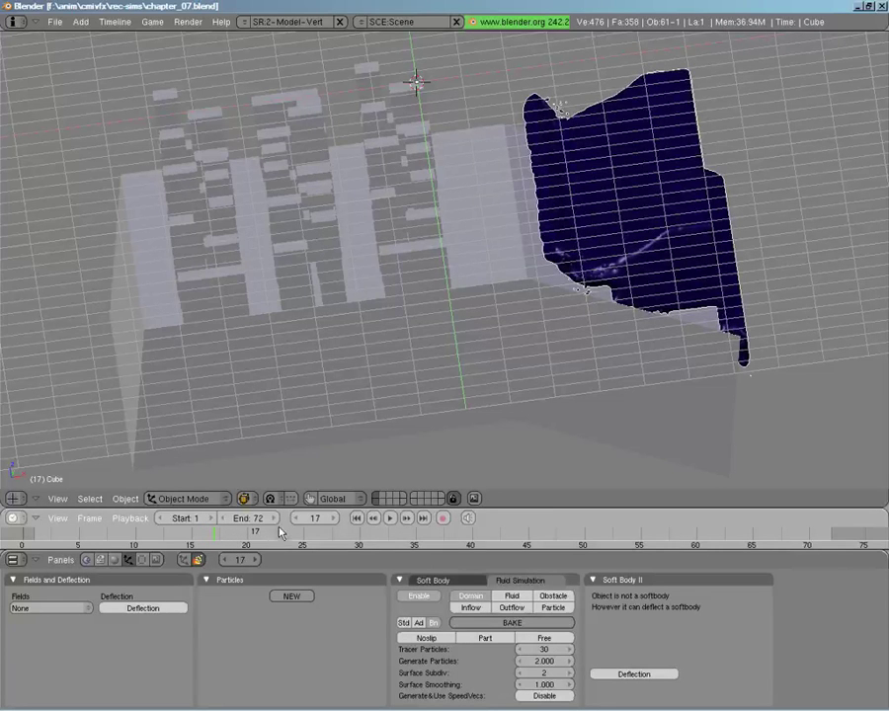
key("Right")
key("Right")
key("Right")
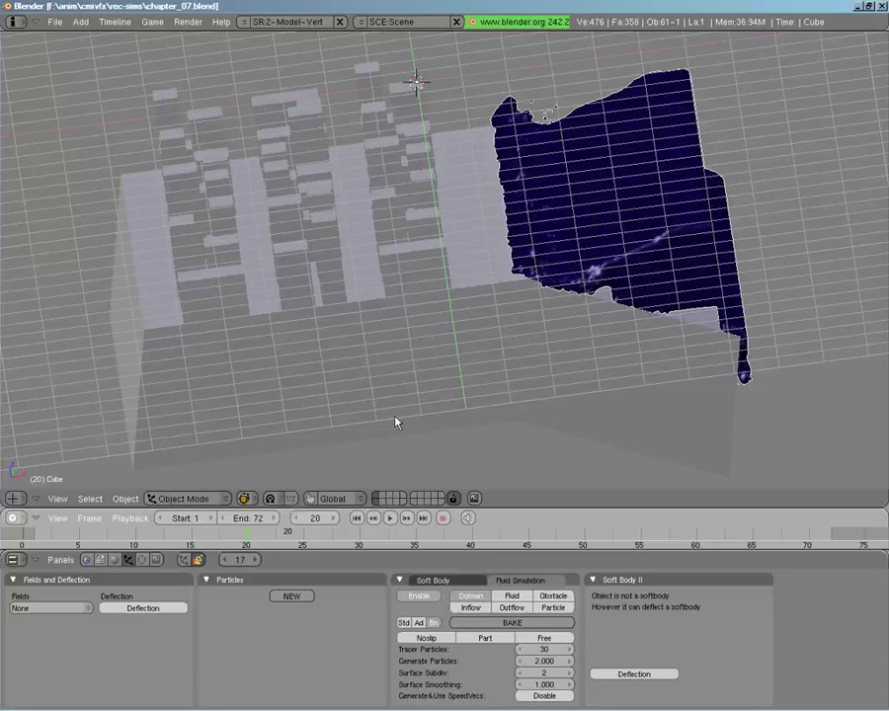
key("Right")
key("Right")
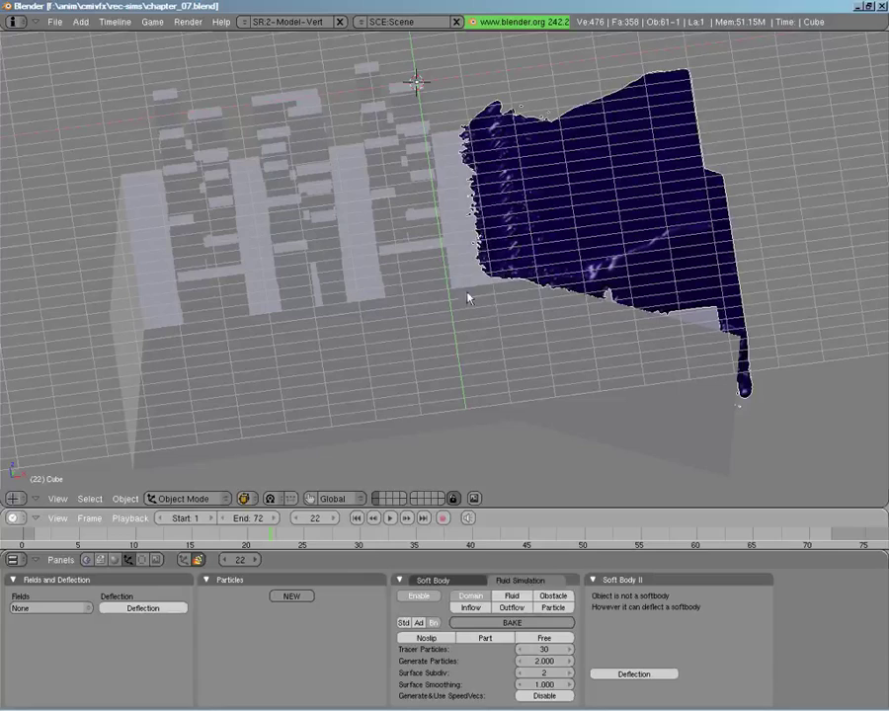
Examine the water's leading edge and the rear overflow from several sides at frames 22 and 24.
middle_click_drag(468, 298, 510, 358)
scroll(538, 316, "up", 2)
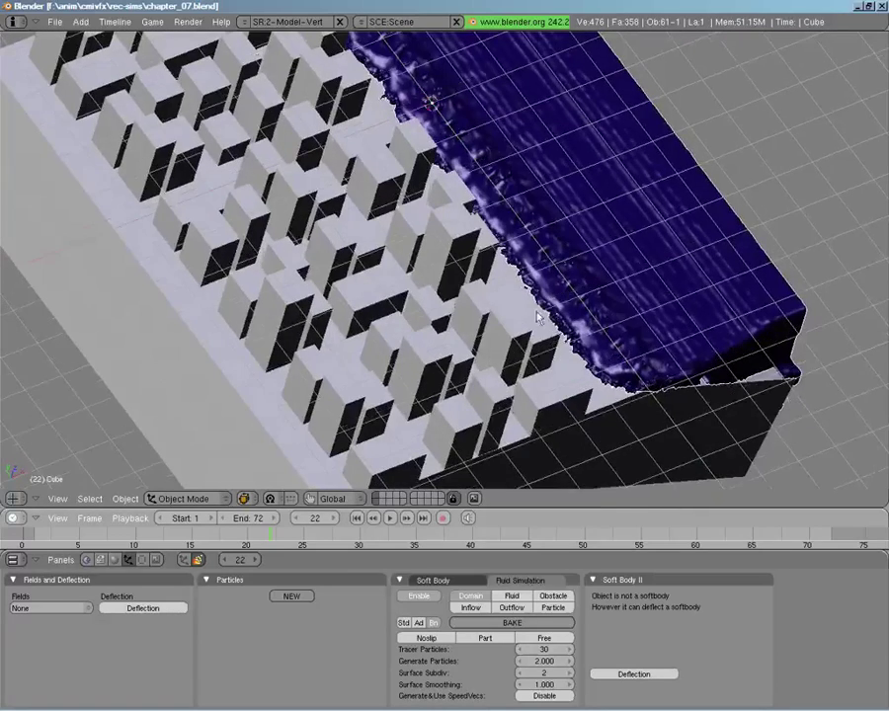
middle_click_drag(536, 317, 356, 206)
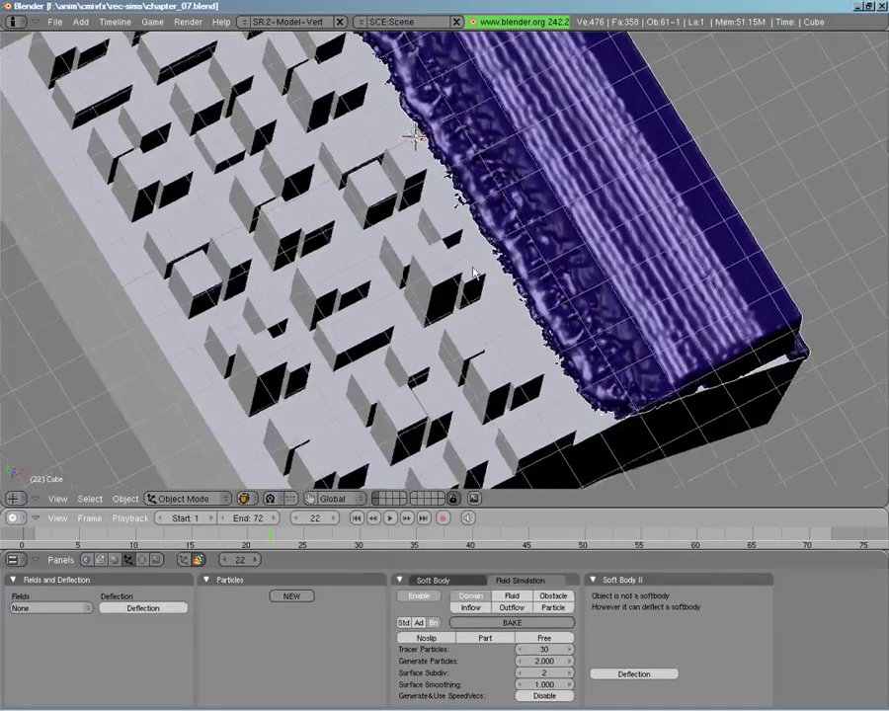
middle_click_drag(475, 274, 346, 195)
middle_click_drag(421, 155, 621, 358)
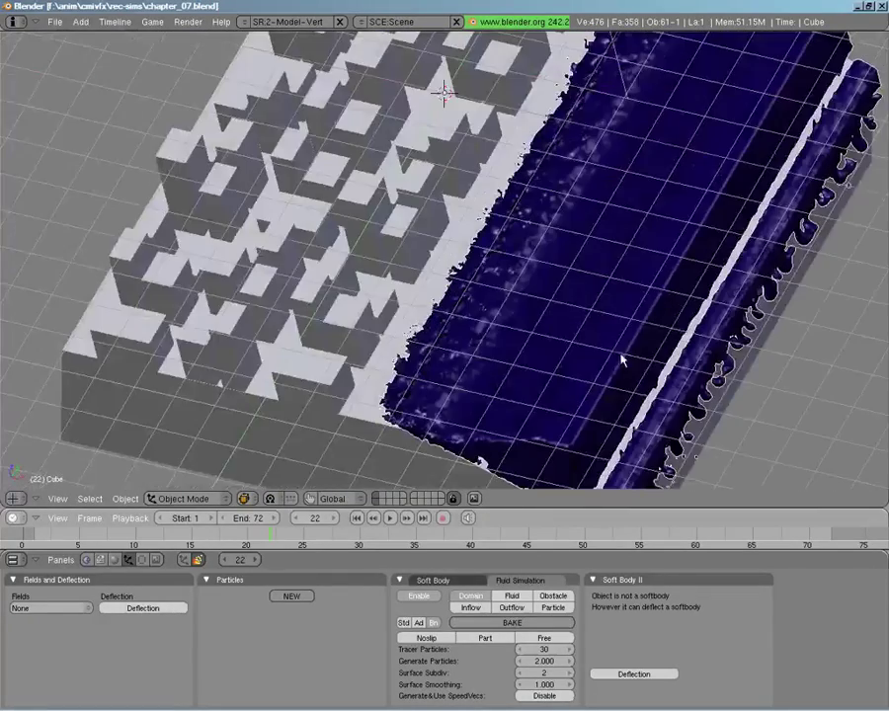
middle_click_drag(533, 337, 545, 354)
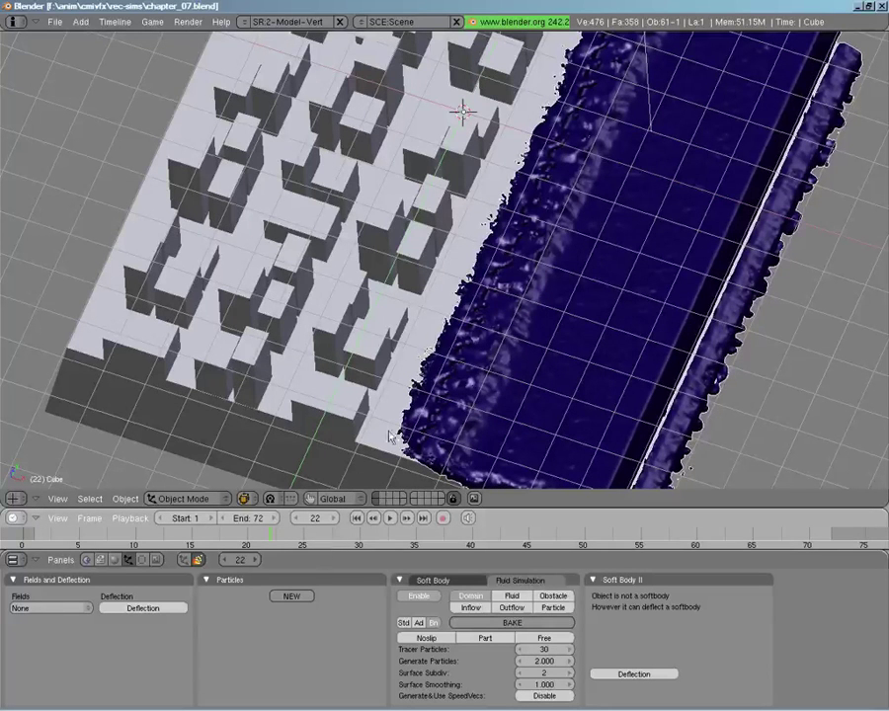
key("Right")
key("Right")
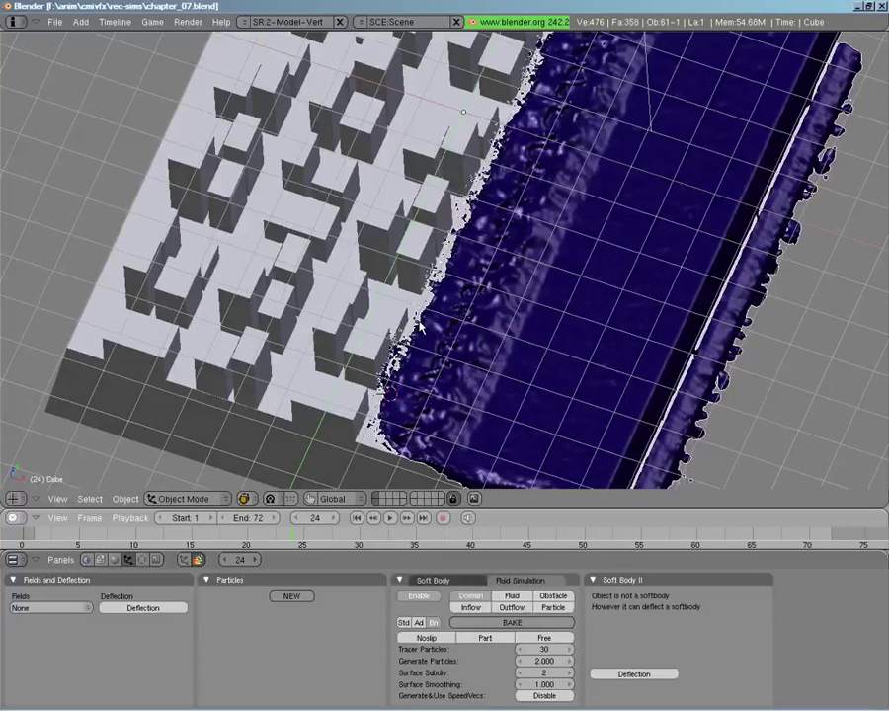
middle_click_drag(661, 338, 680, 317)
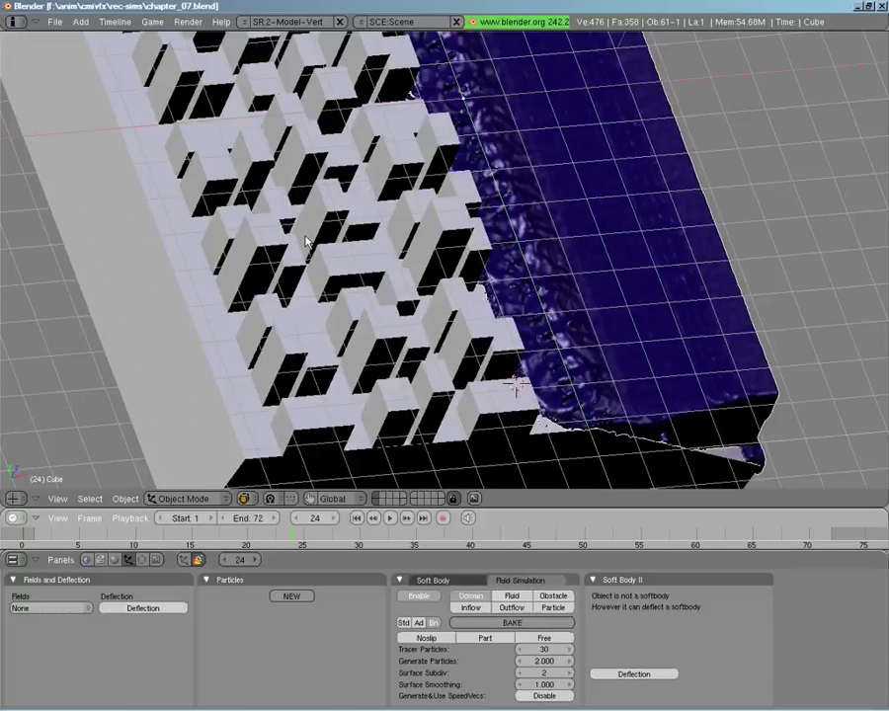
Go to frame 46 and examine the water and spray between the buildings close up.
key("Up")
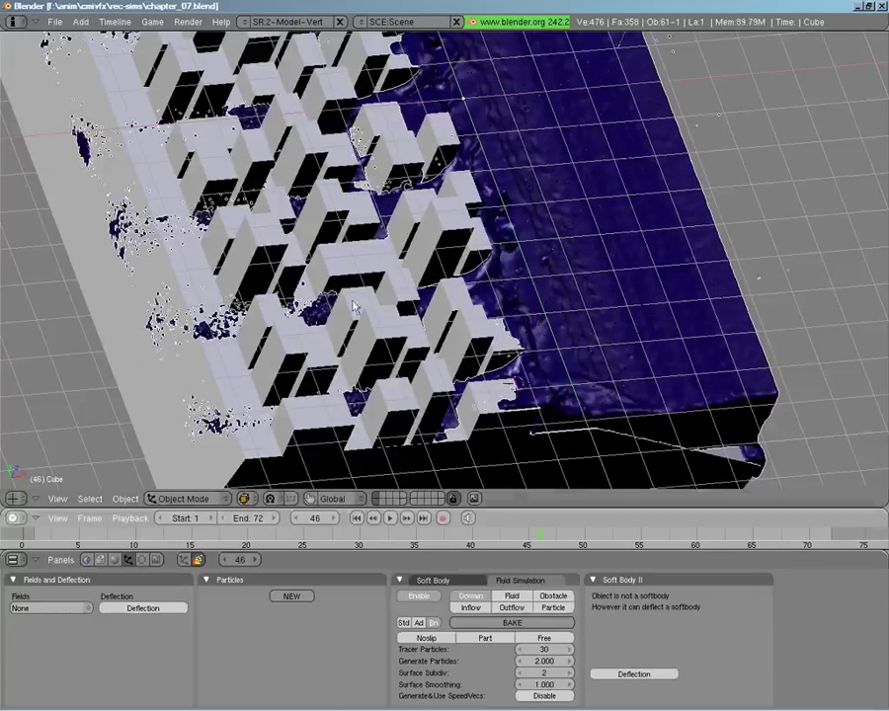
middle_click_drag(332, 326, 202, 291)
middle_click_drag(306, 232, 420, 281)
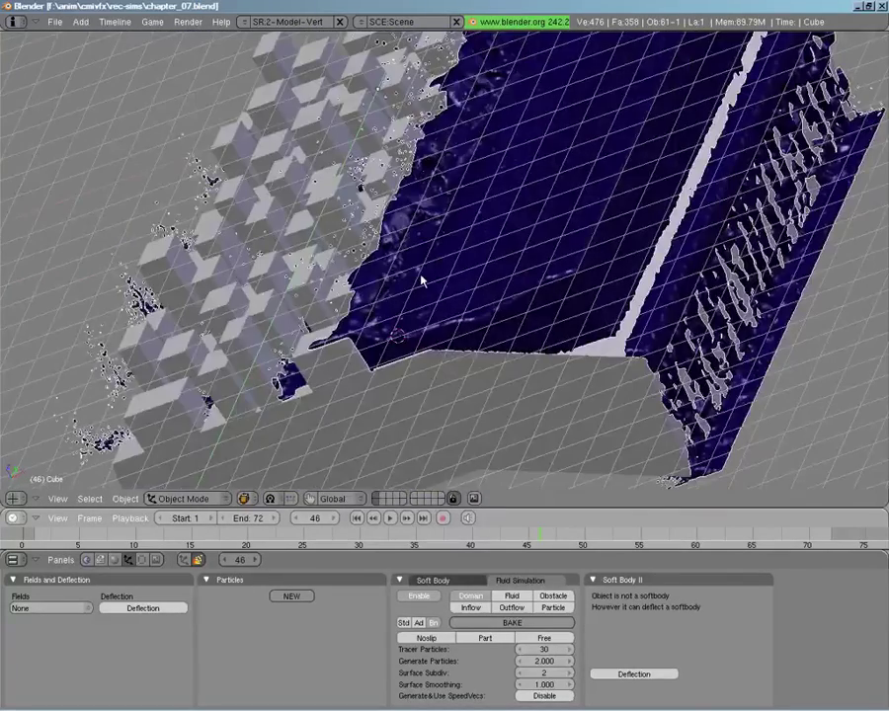
scroll(421, 281, "up", 3)
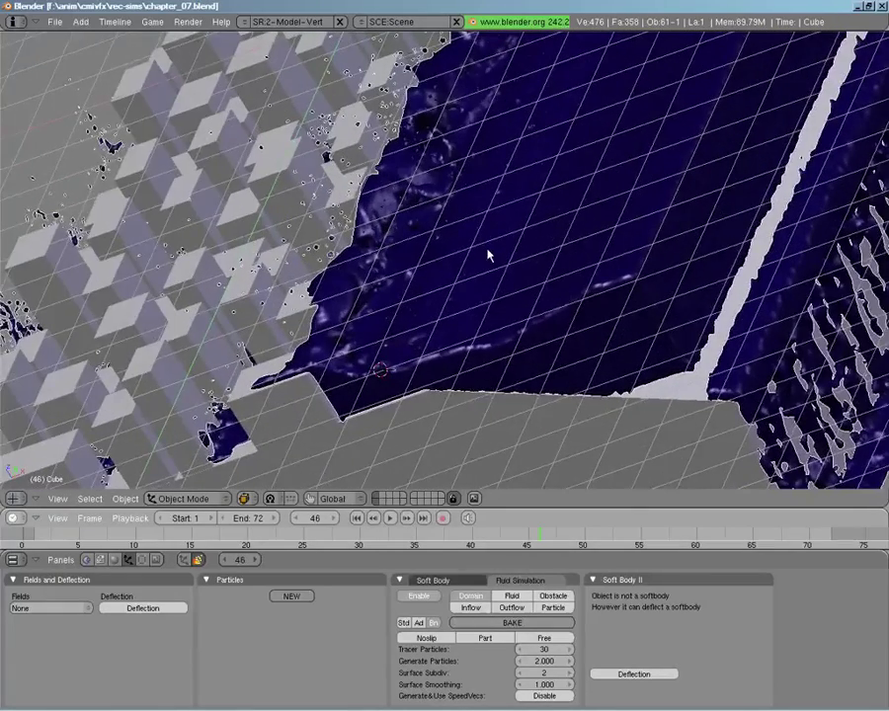
scroll(504, 268, "up", 2)
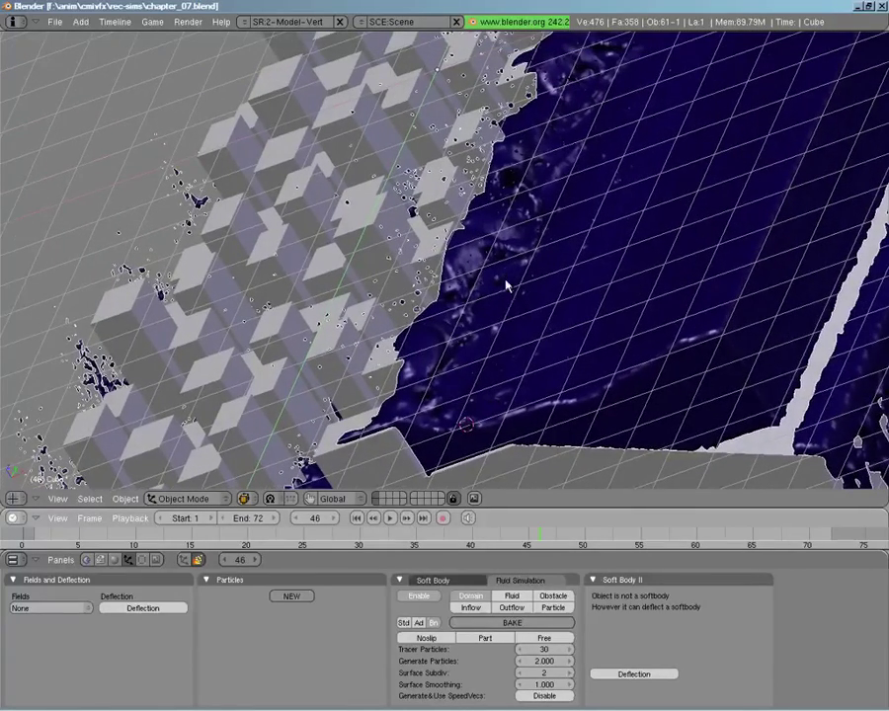
Split the 3D view, turn the new area into a Node Editor and display the compositing nodes with the Vector Blur setup.
right_click(558, 508)
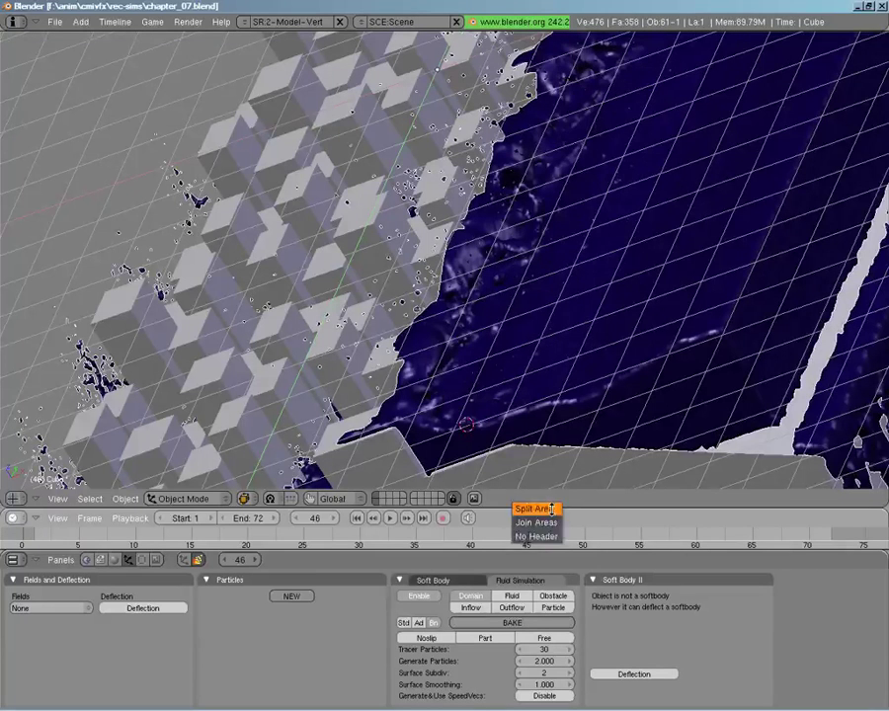
left_click(541, 507)
left_click(592, 509)
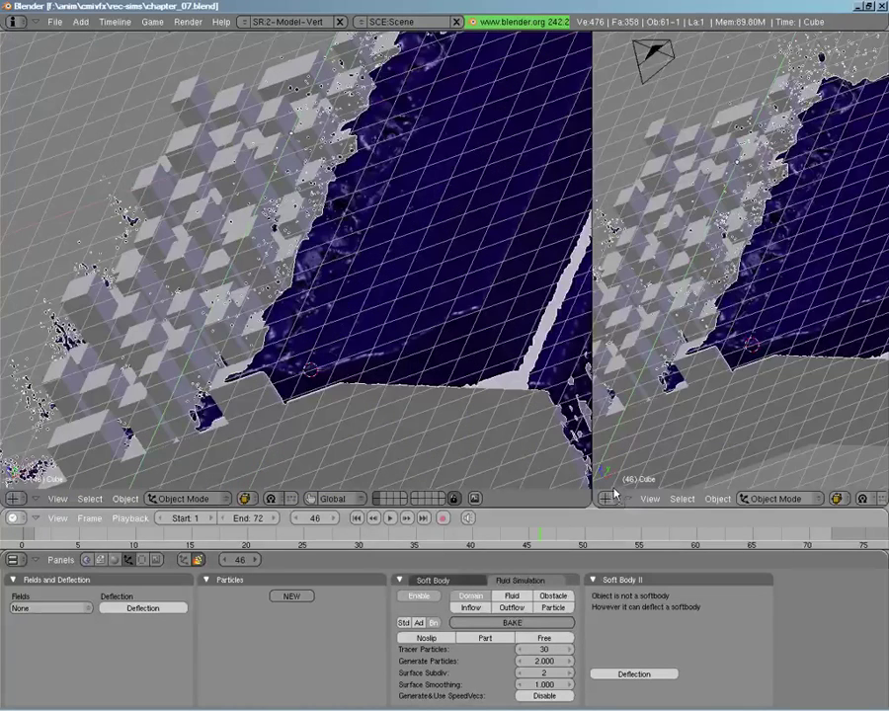
left_click(607, 499)
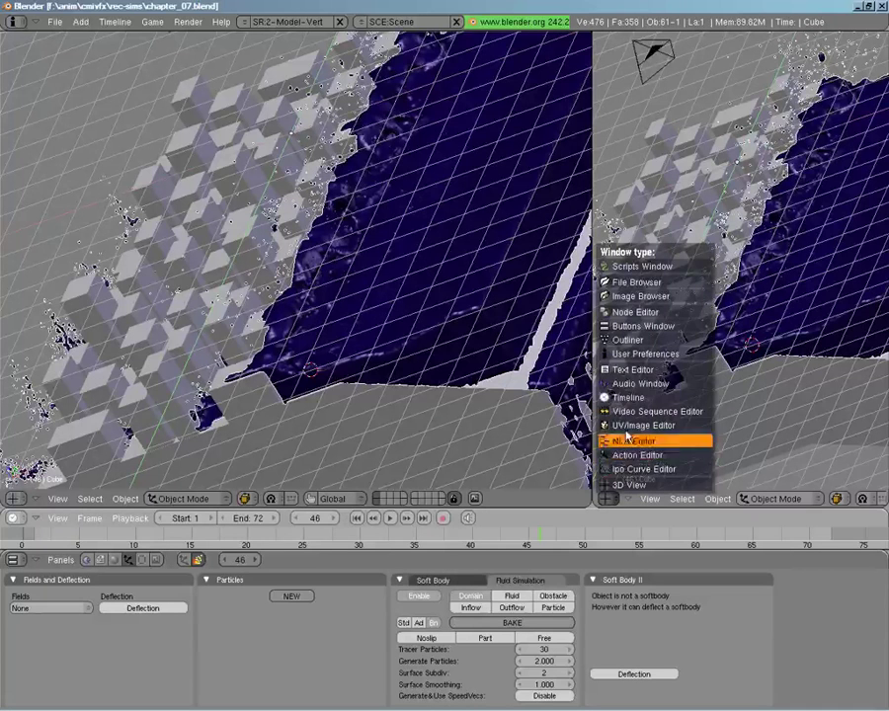
key("Escape")
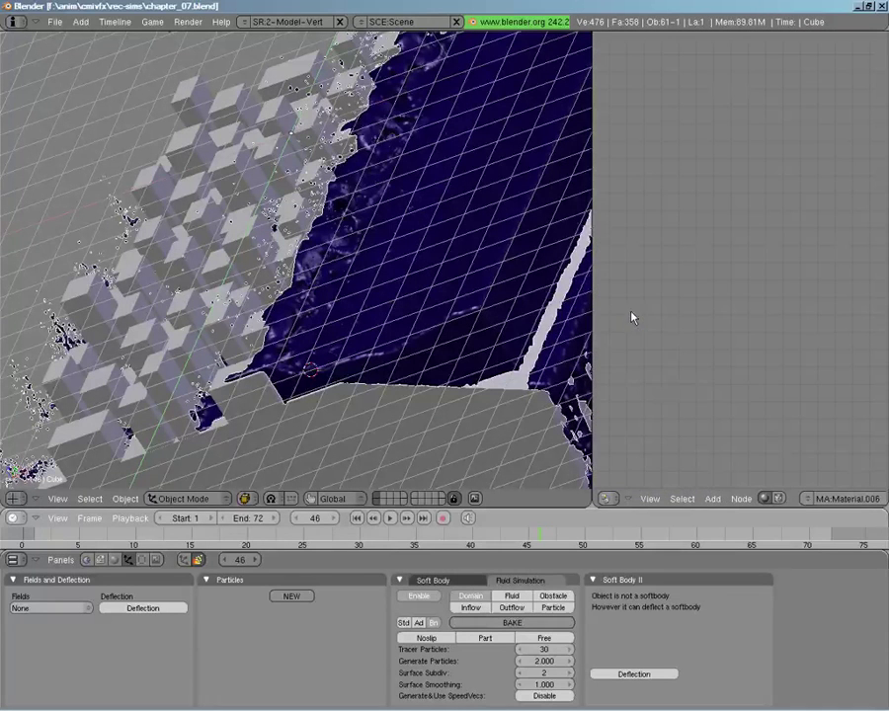
left_click(778, 498)
scroll(736, 395, "down", 2)
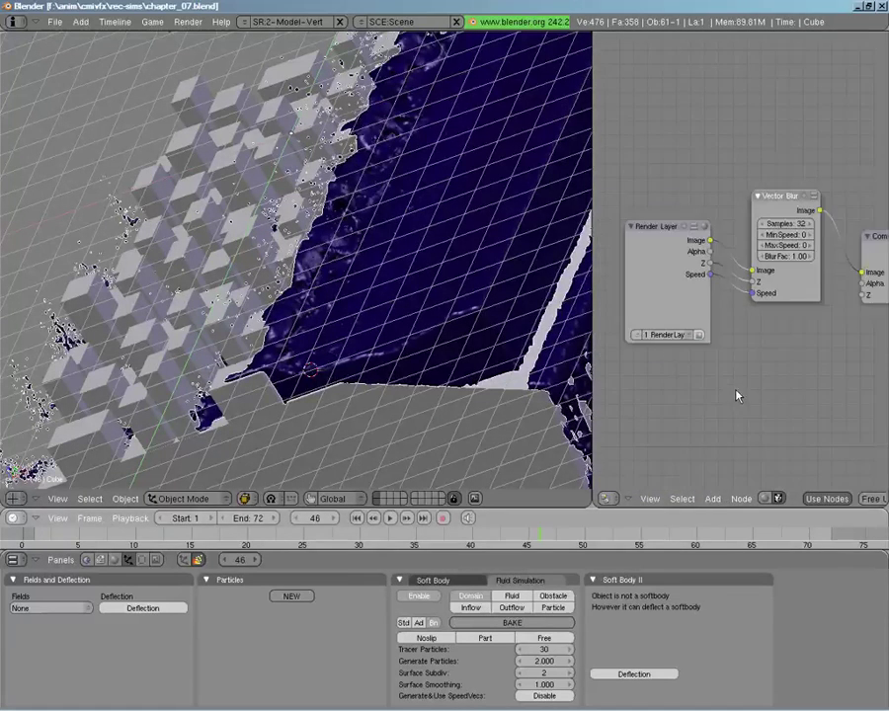
middle_click_drag(790, 328, 769, 338)
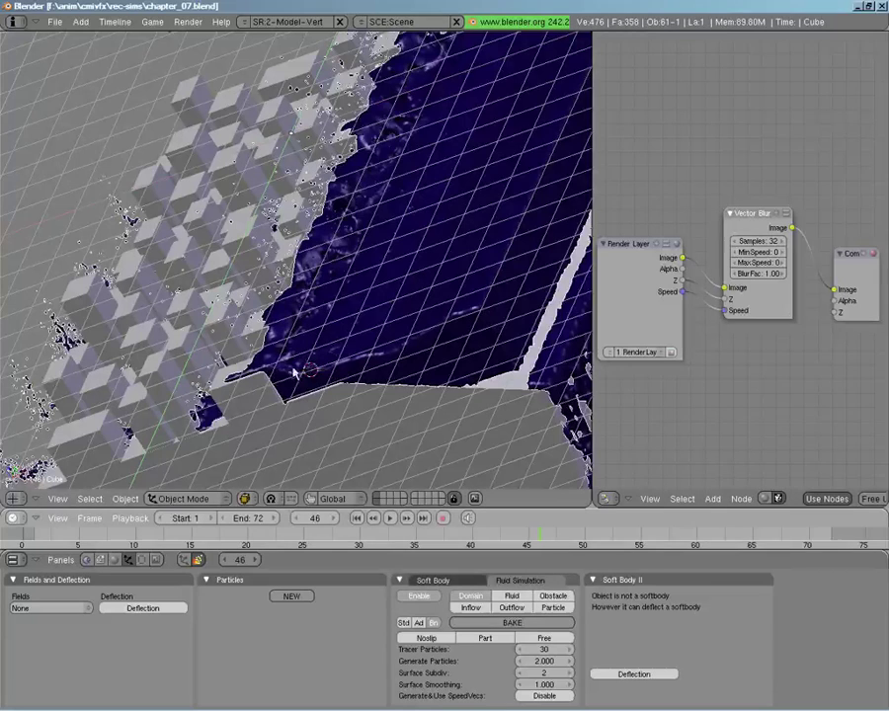
middle_click_drag(361, 310, 363, 338)
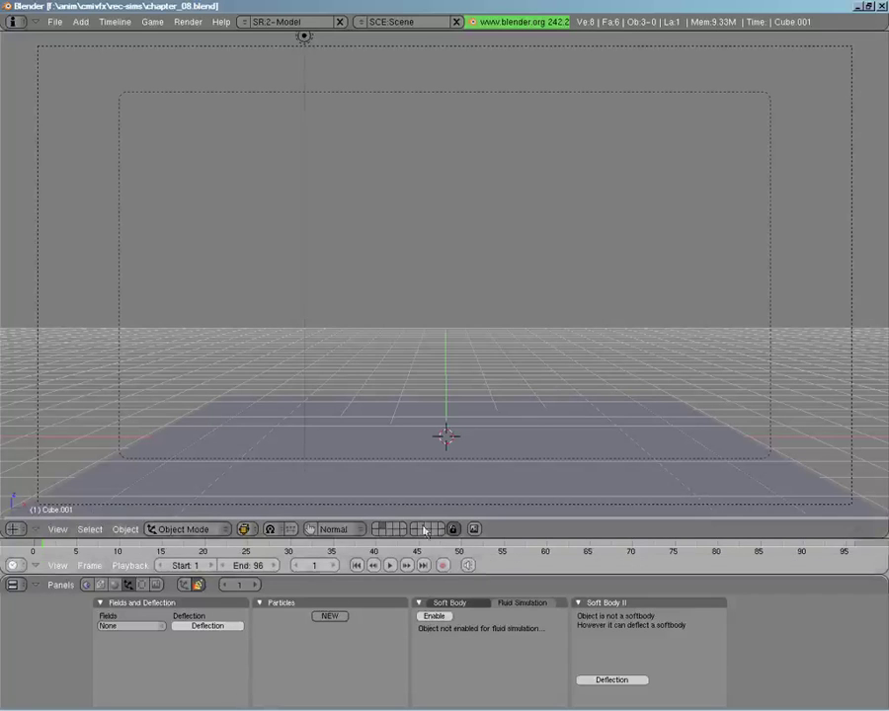
Show the character's layer in chapter_08.blend and split the 3D view to add an Ipo Curve Editor beside it.
left_click(376, 531)
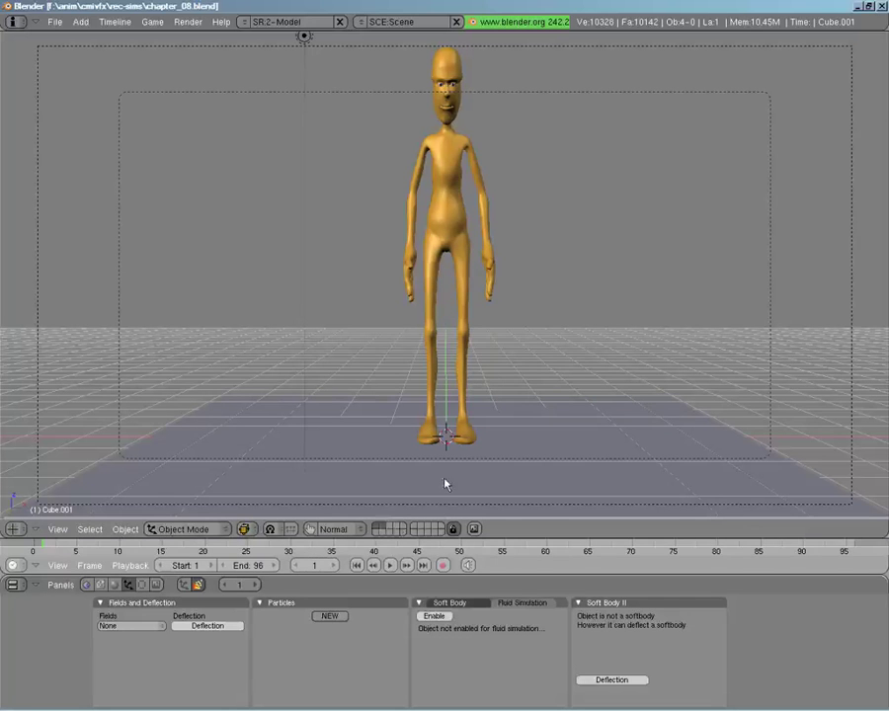
left_click_drag(268, 524, 268, 509)
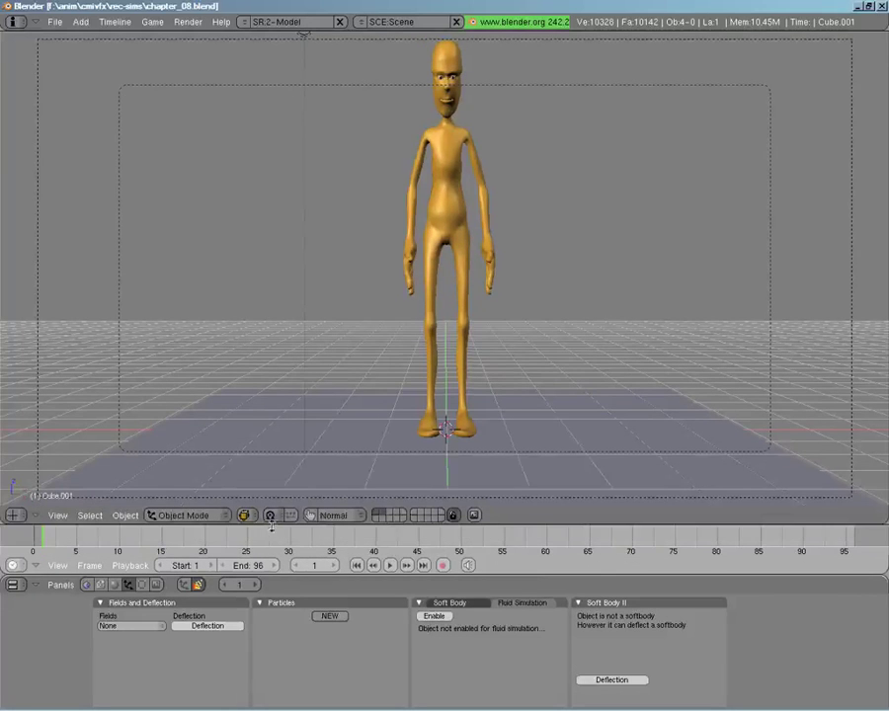
right_click(605, 524)
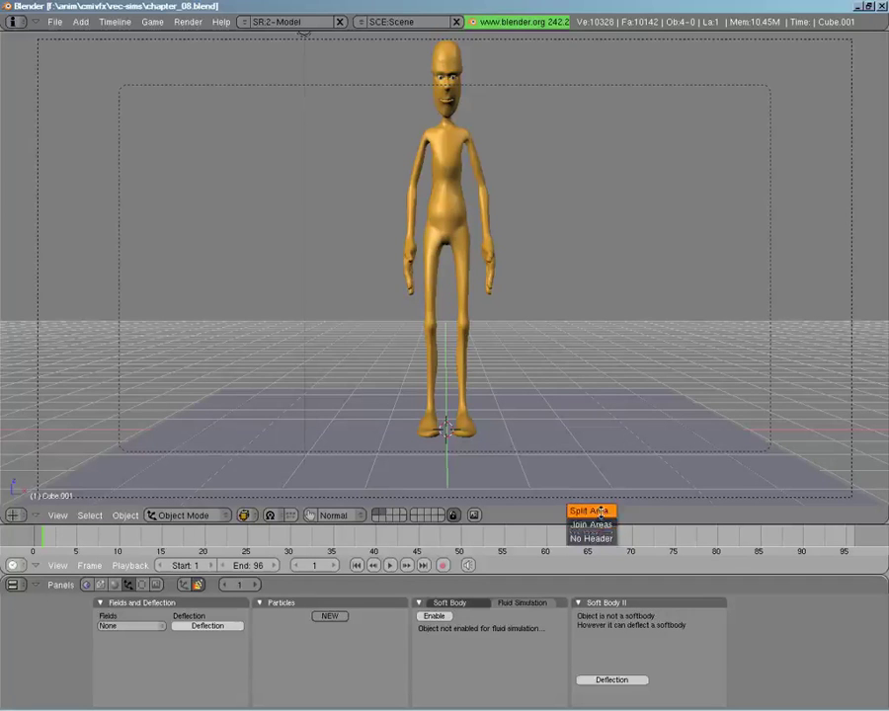
left_click(589, 511)
left_click(588, 505)
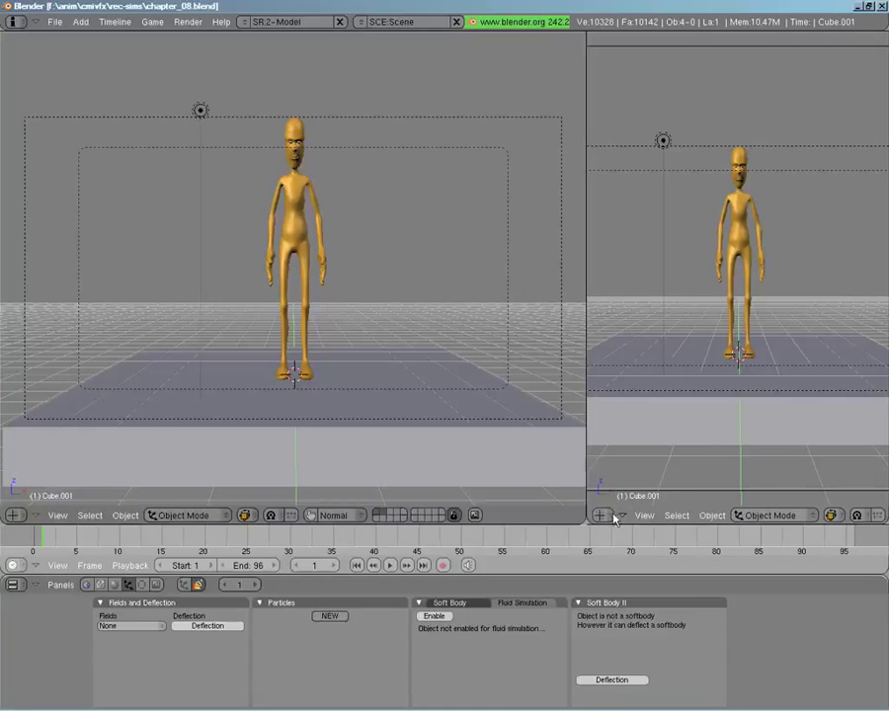
left_click(601, 515)
left_click(615, 487)
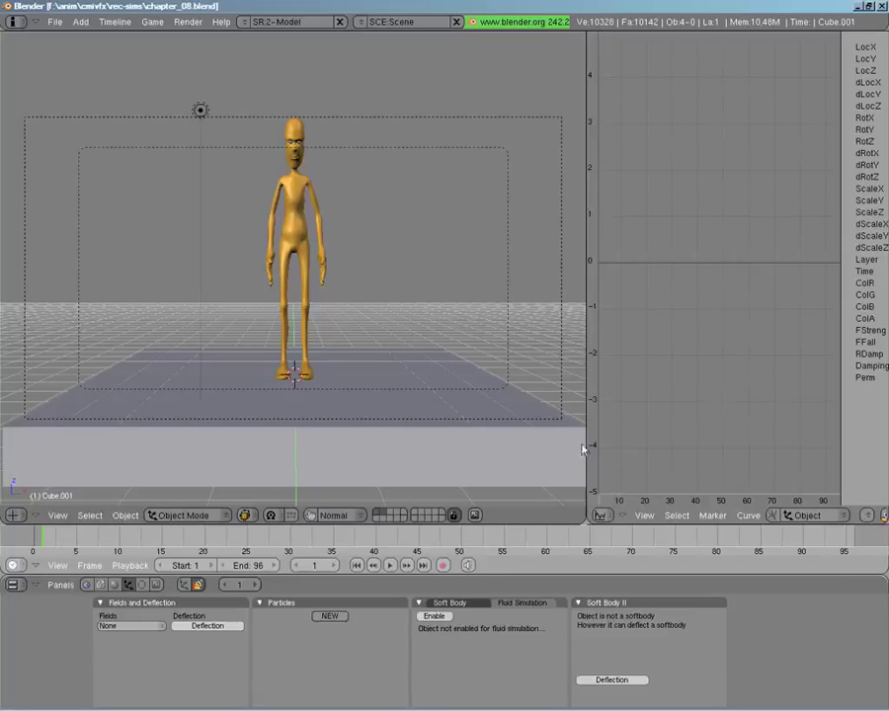
Show the character's armature and select its upper and lower arm bones in turn to examine their rotation curves.
left_click(389, 516, "shift")
middle_click_drag(386, 316, 421, 292)
right_click(344, 248)
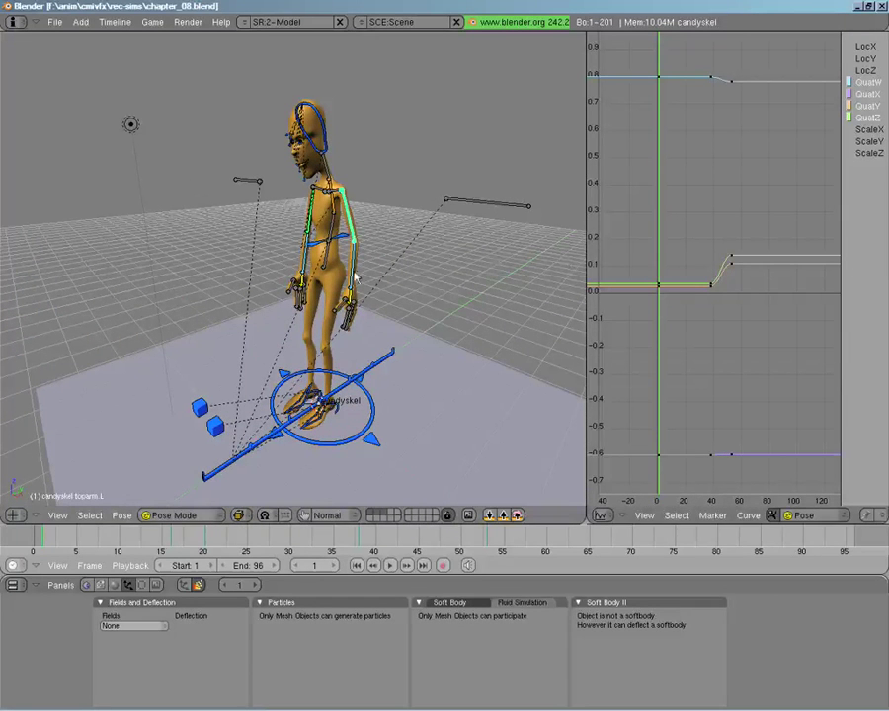
right_click(351, 314)
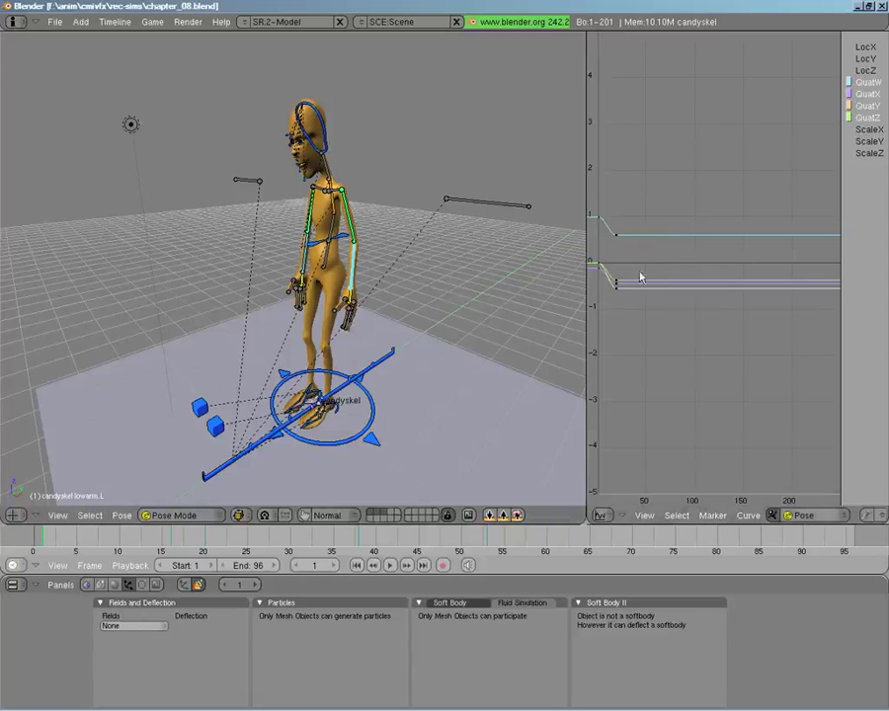
middle_click_drag(639, 278, 701, 264)
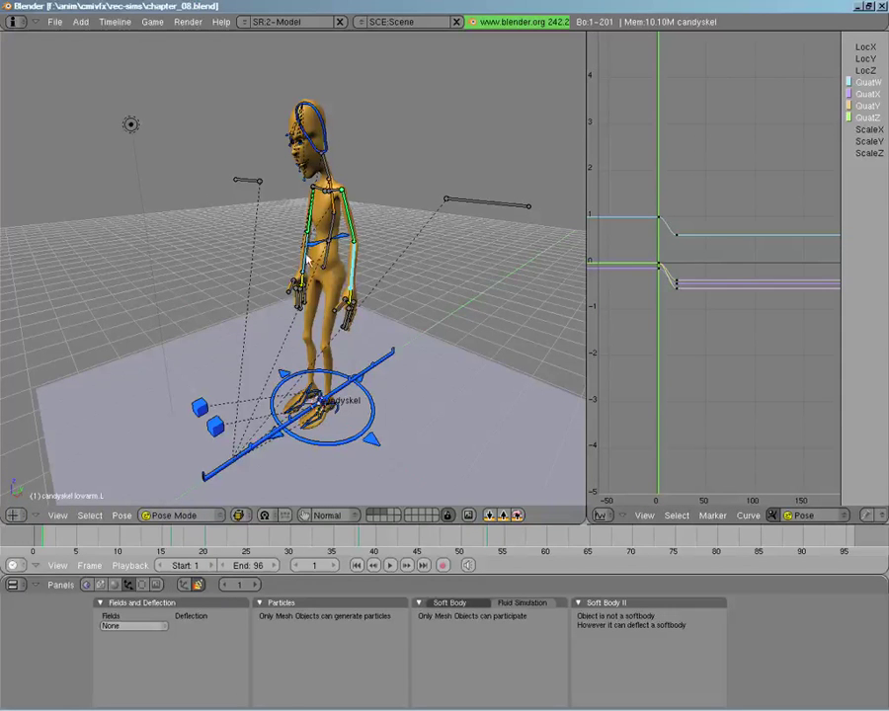
right_click(312, 212)
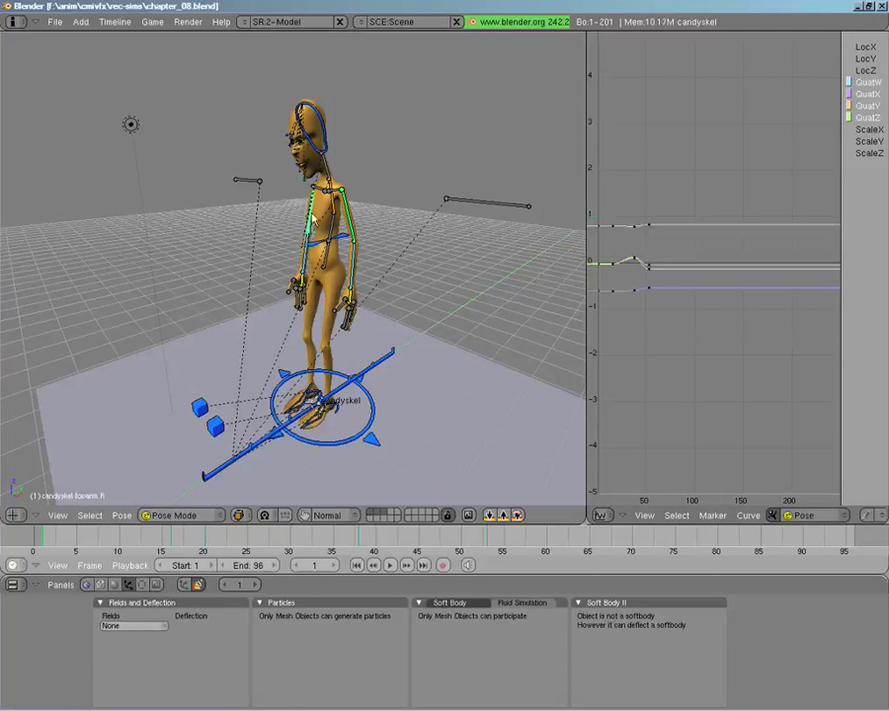
Select the head bone, play back the animation and examine the head's rotation curves.
right_click(323, 147)
key("shift+alt+a")
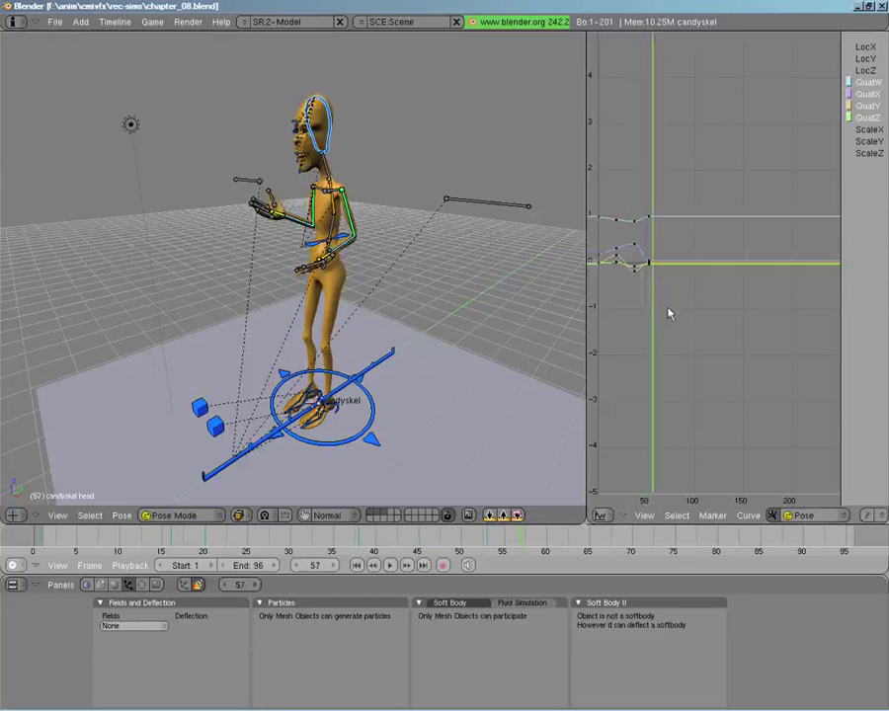
key("Escape")
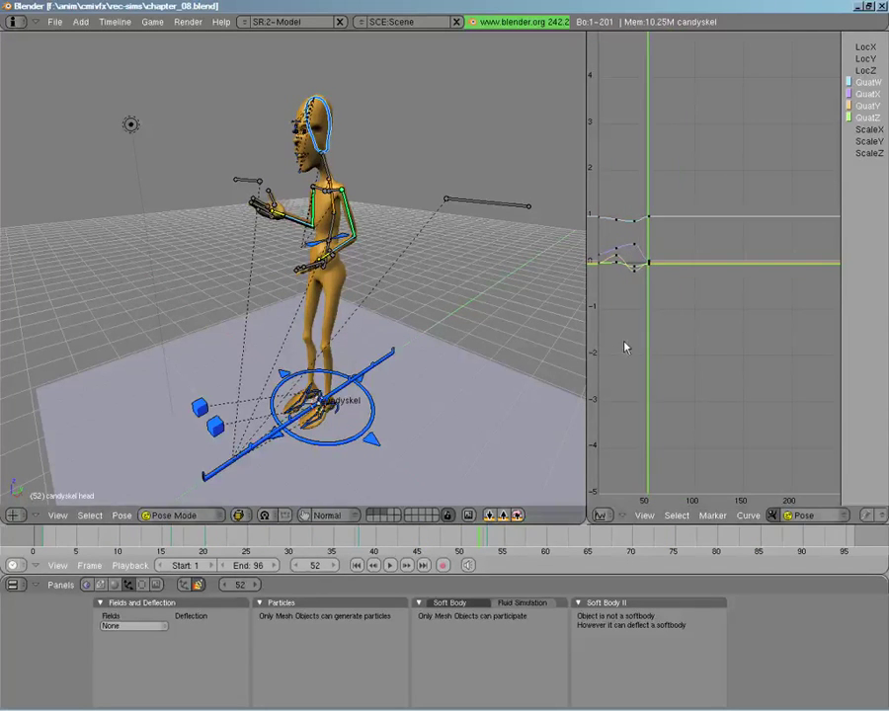
middle_click_drag(643, 326, 695, 322)
left_click_drag(696, 322, 696, 264)
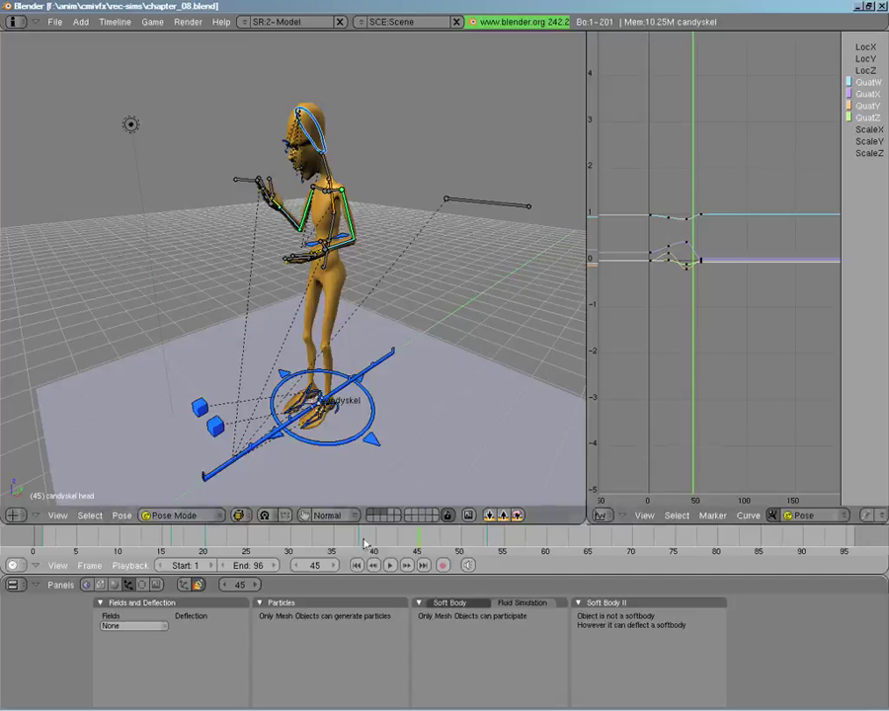
Hide the armature and scrub the timeline to frame 68 to examine the character's animation from the front.
key("1")
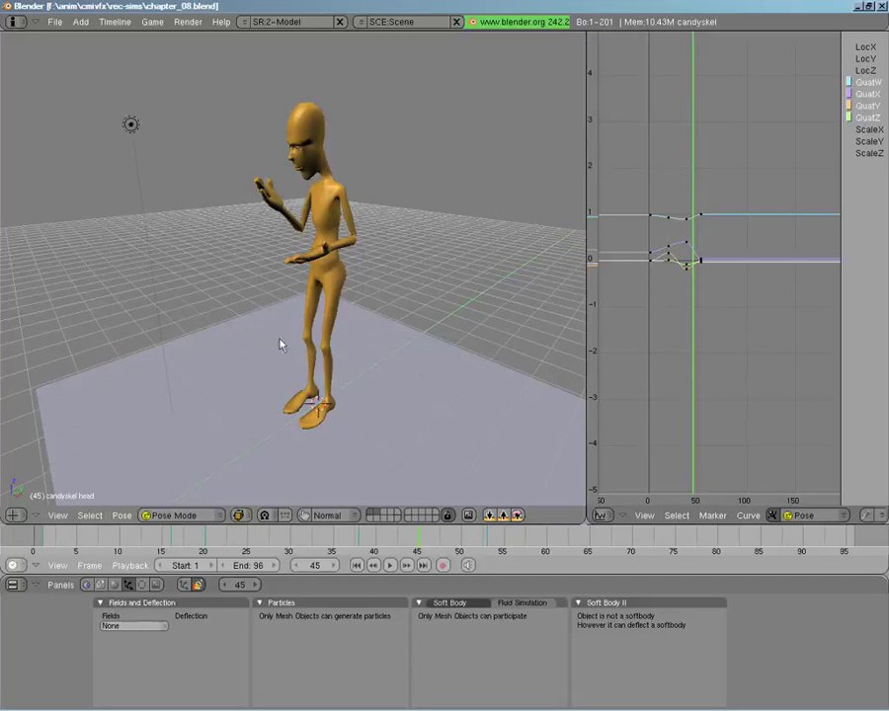
middle_click_drag(280, 342, 387, 324)
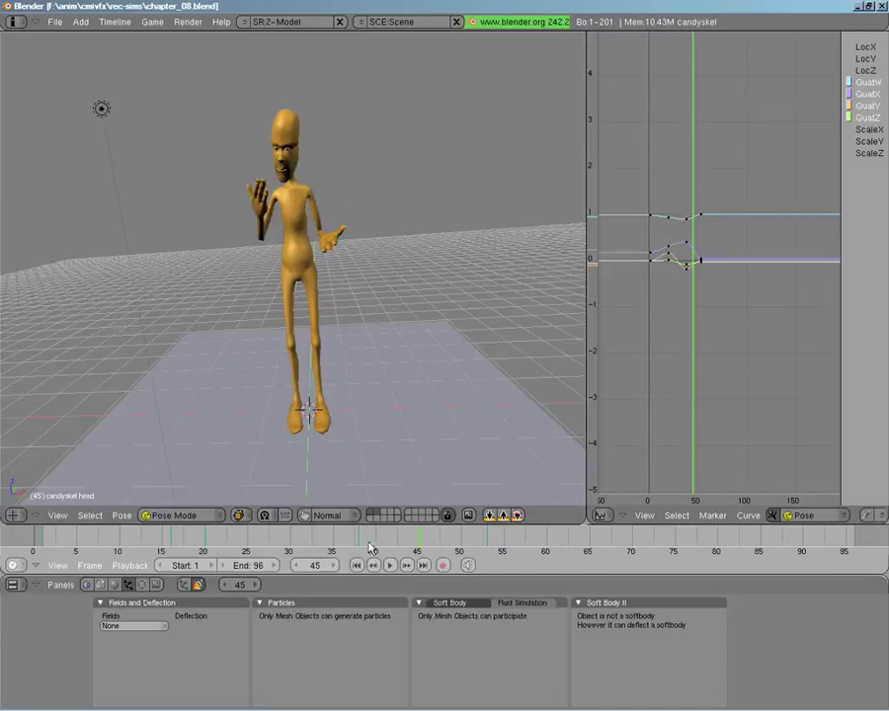
left_click_drag(370, 546, 622, 538)
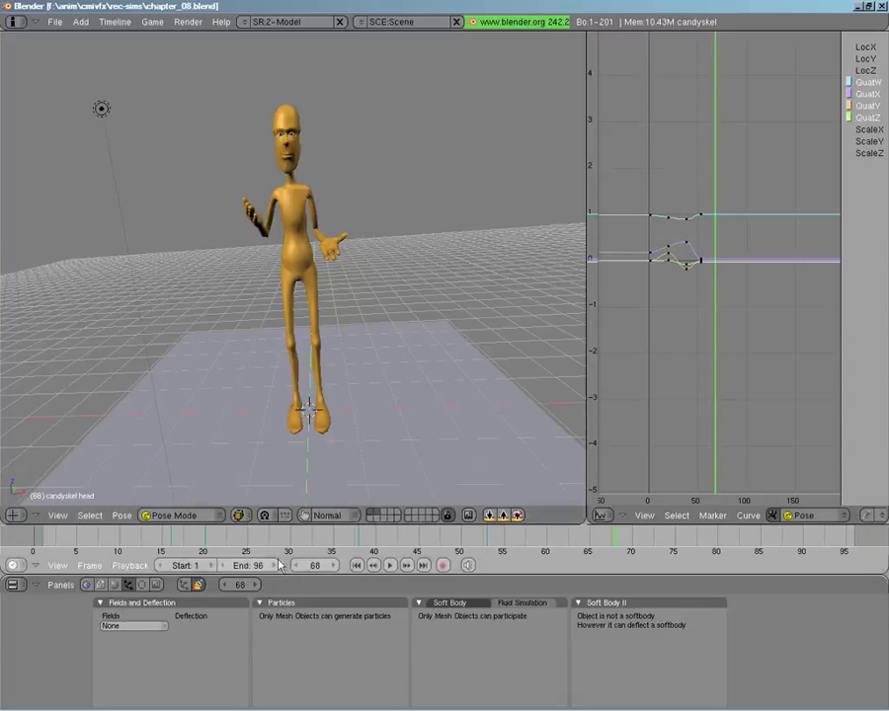
Enable fluid simulation on the ManCandy character mesh and set its type to Fluid.
right_click(318, 374)
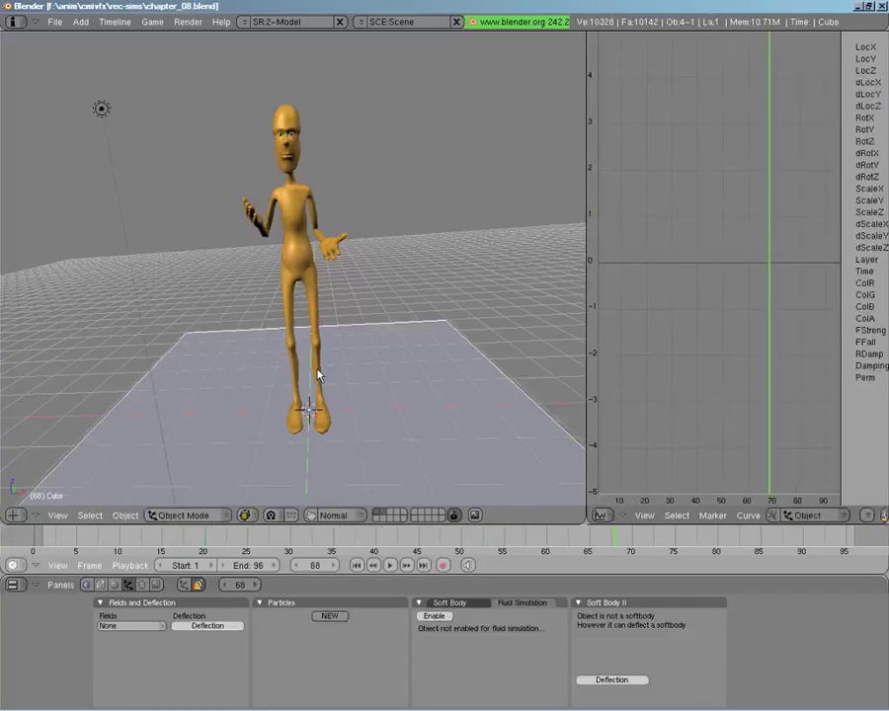
right_click(318, 375)
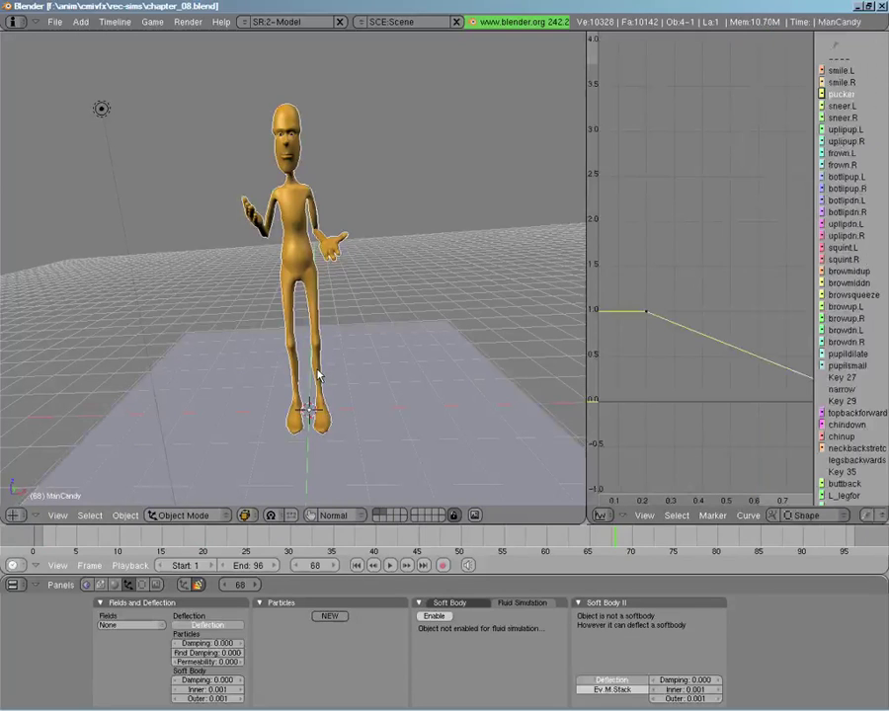
left_click(435, 617)
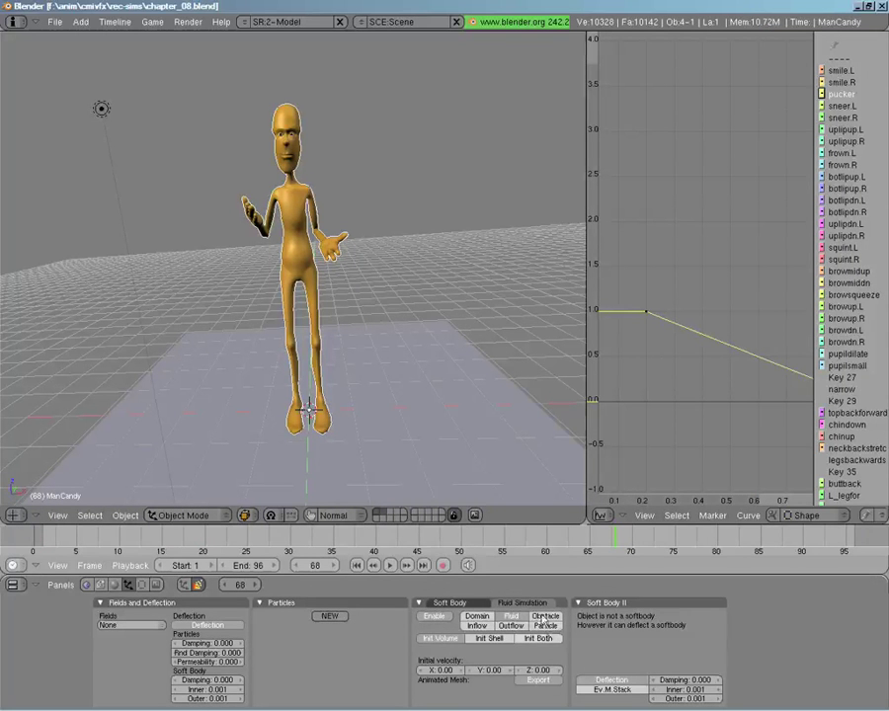
left_click(544, 617)
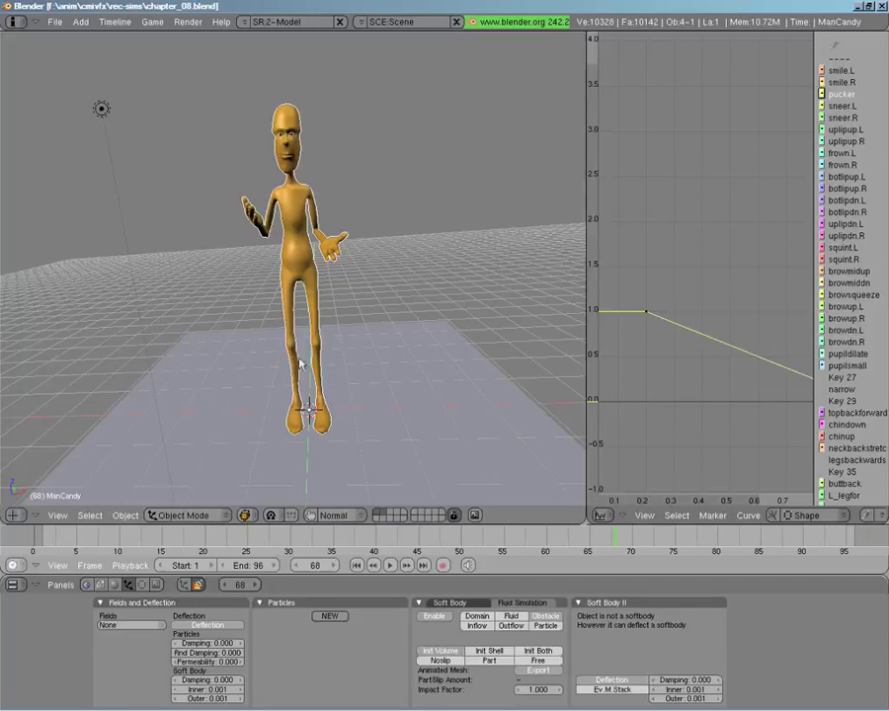
left_click(511, 615)
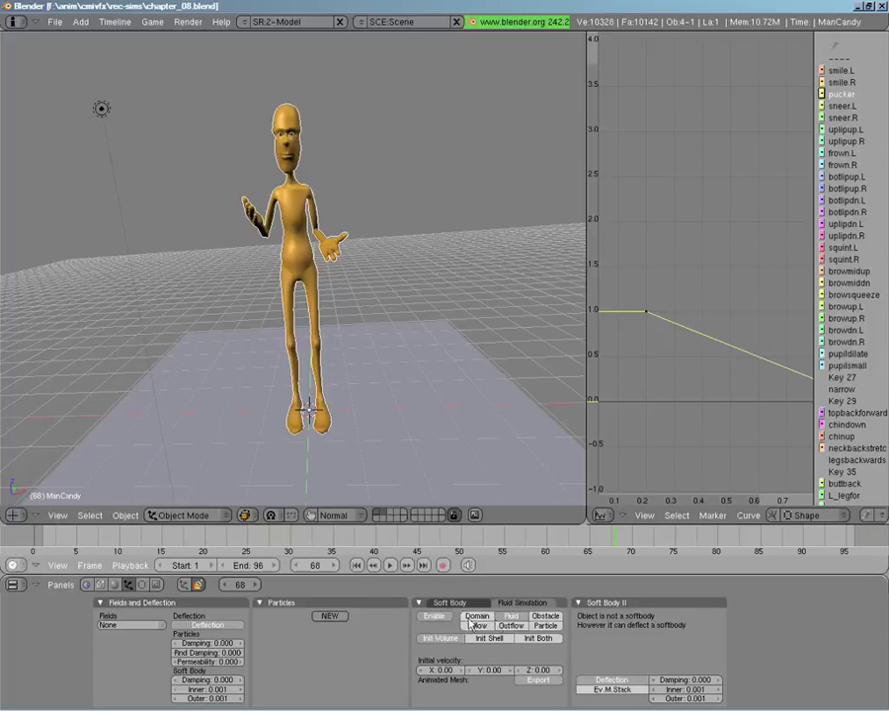
left_click(509, 617)
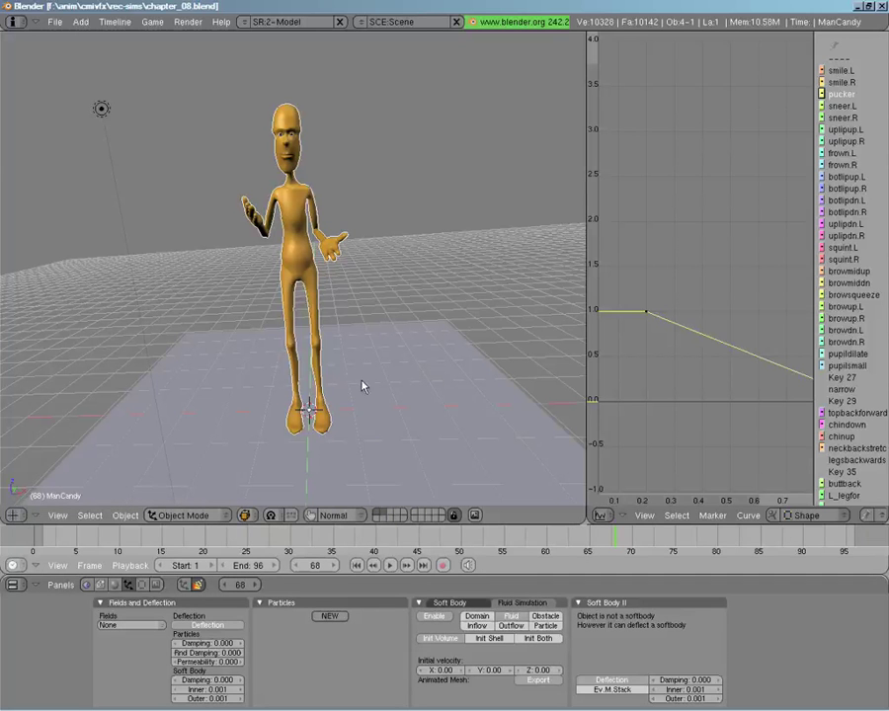
Enable fluid simulation on the floor slab under the character as an Obstacle.
right_click(363, 386)
left_click(435, 616)
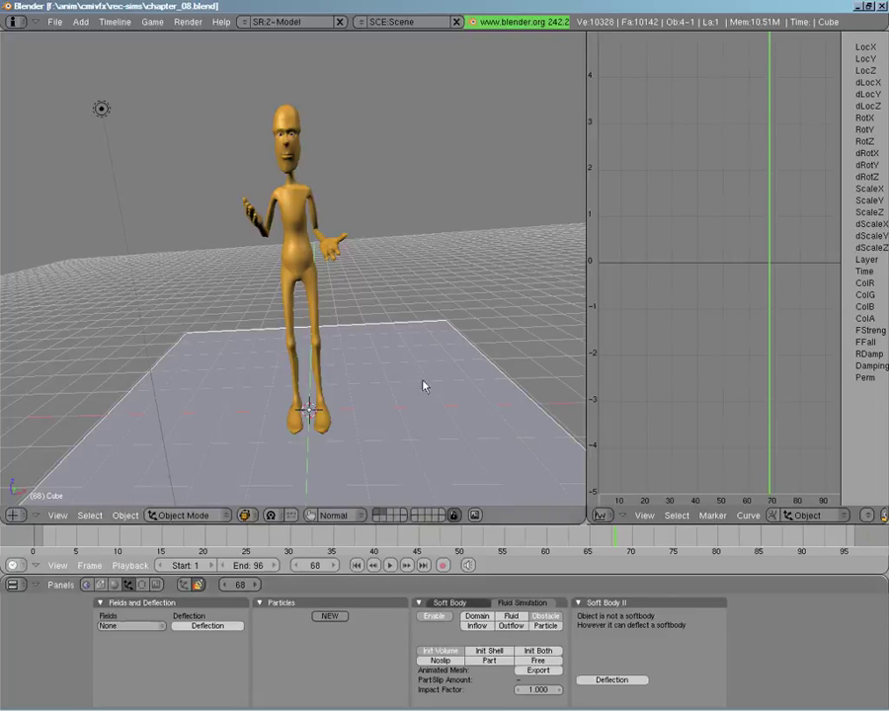
mouse_move(356, 381)
middle_mouse_down()
mouse_move(364, 371)
mouse_move(341, 377)
middle_mouse_up()
middle_click_drag(279, 324, 254, 486)
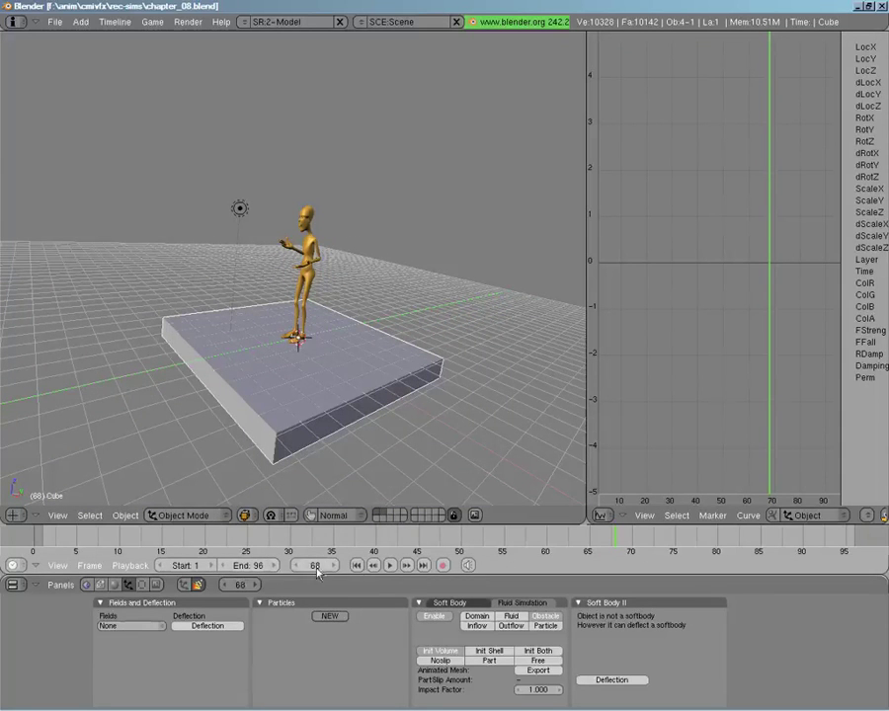
Show the large enclosing cube, enable it as the fluid simulation Domain and check its material settings.
left_click(378, 520, "shift")
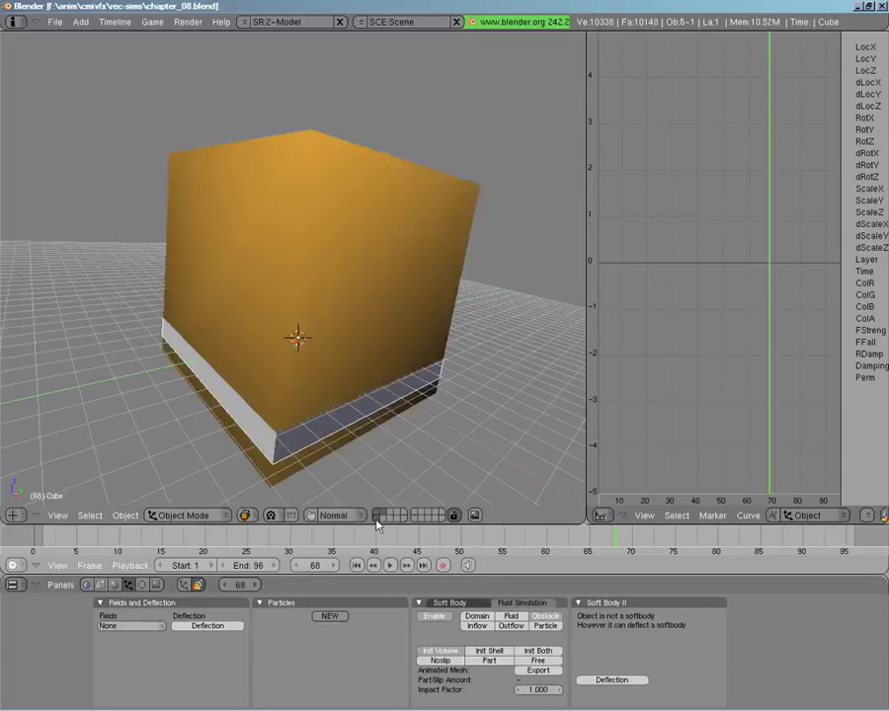
right_click(307, 324)
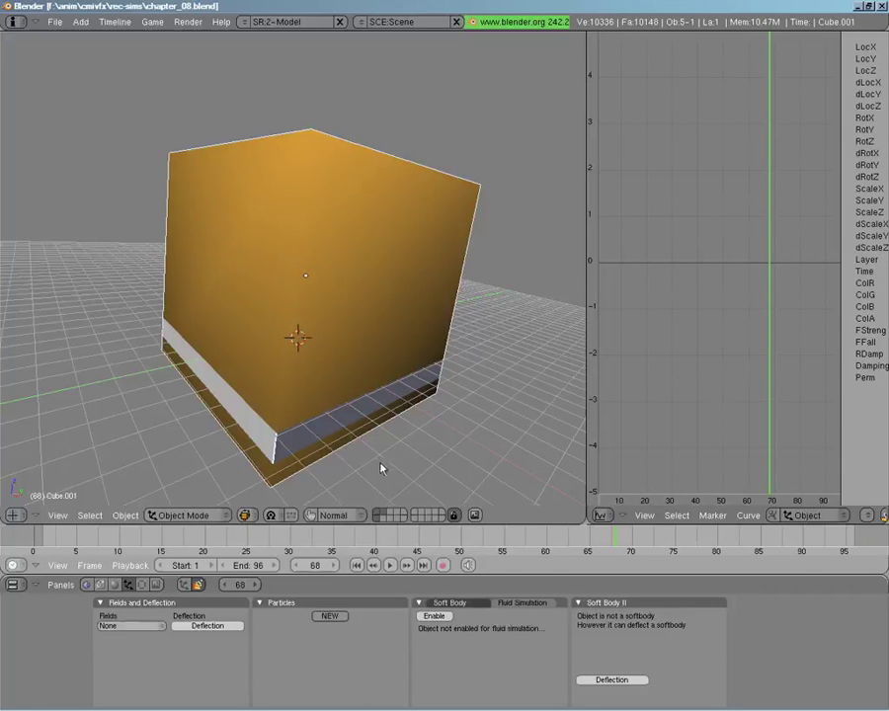
left_click(434, 615)
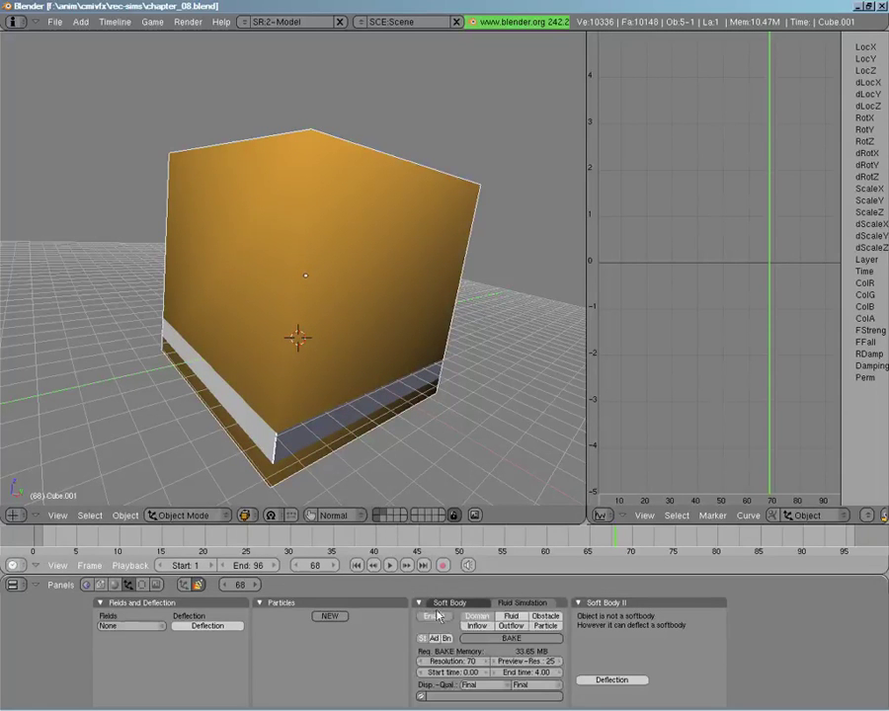
left_click(121, 584)
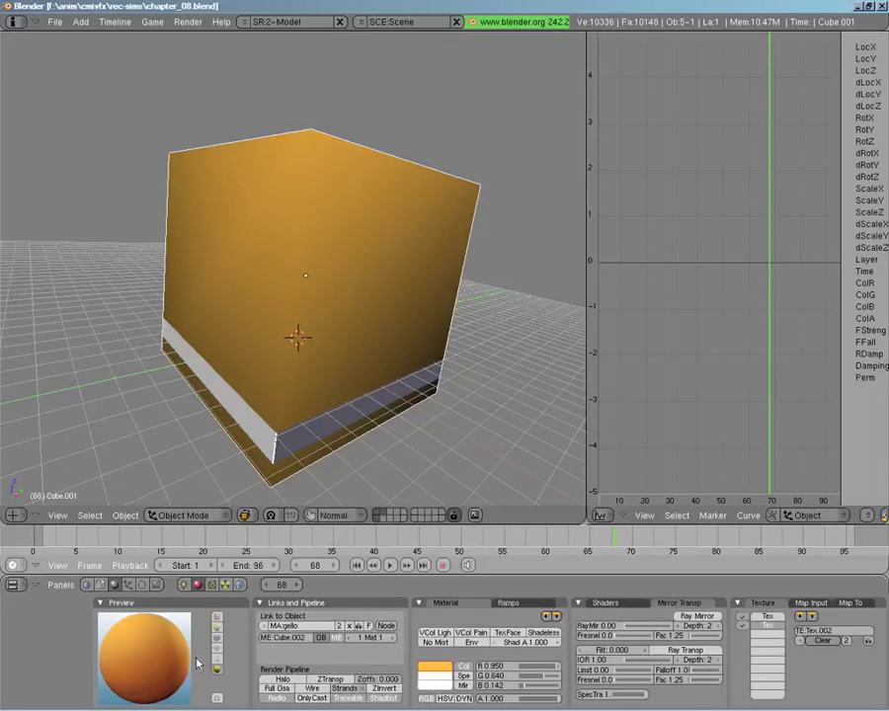
left_click(142, 586)
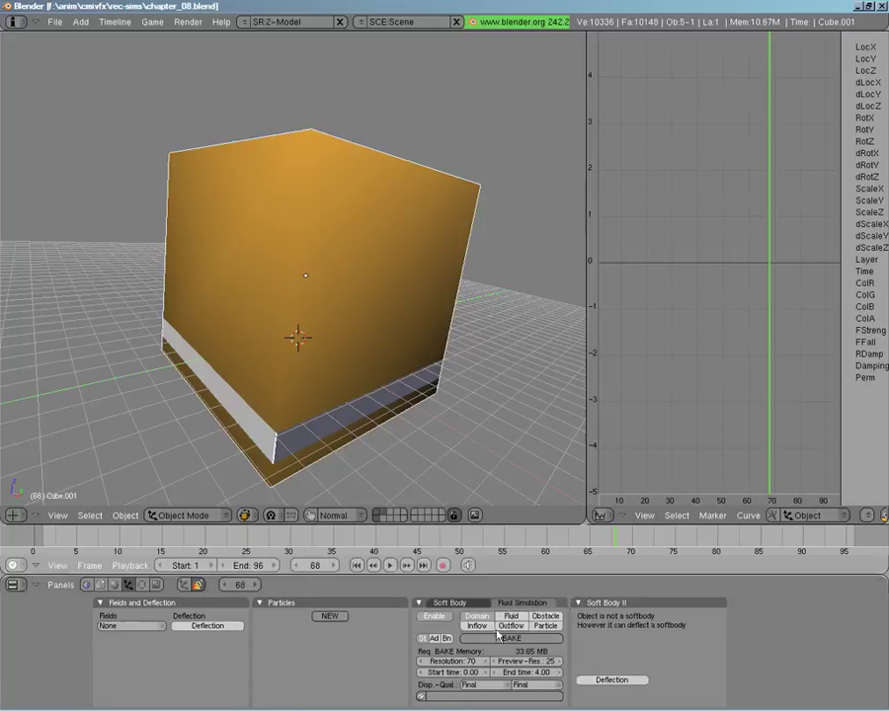
Review the domain cube's advanced and boundary fluid settings, checking the character inside the cube in wireframe.
left_click(434, 638)
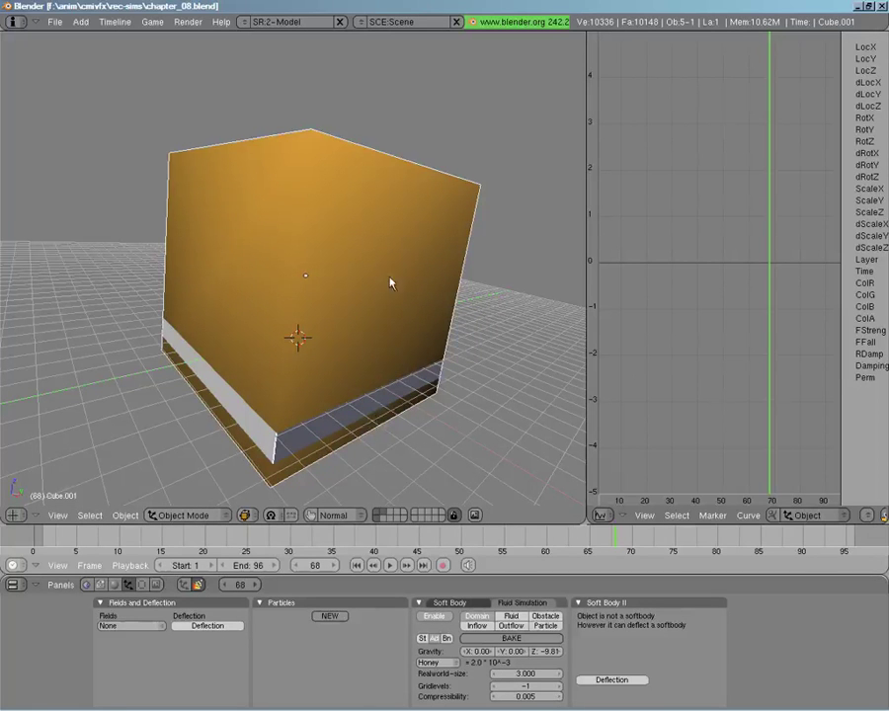
key("z")
middle_click_drag(376, 321, 393, 225)
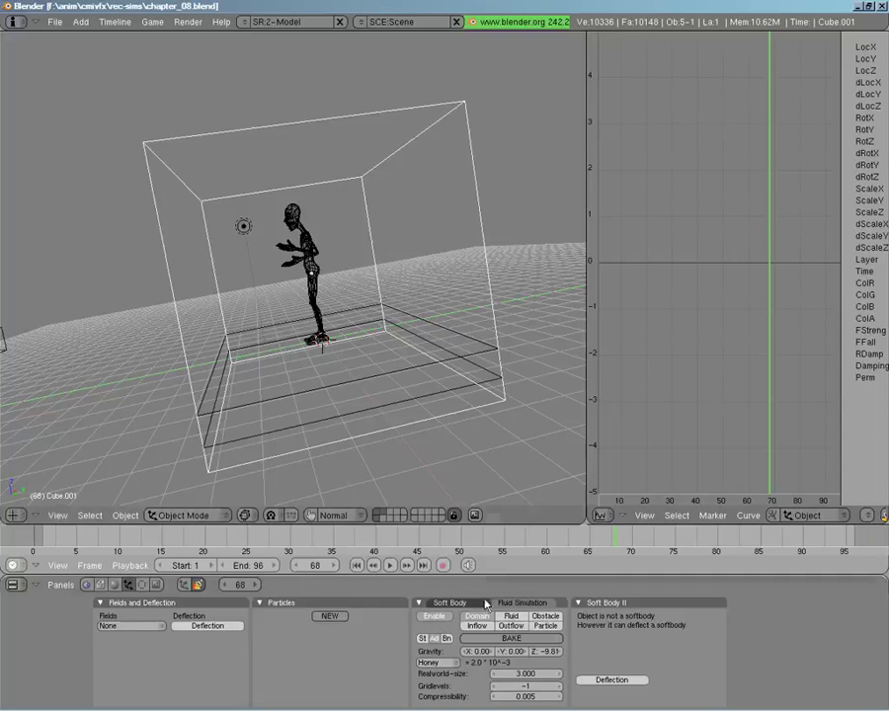
key("z")
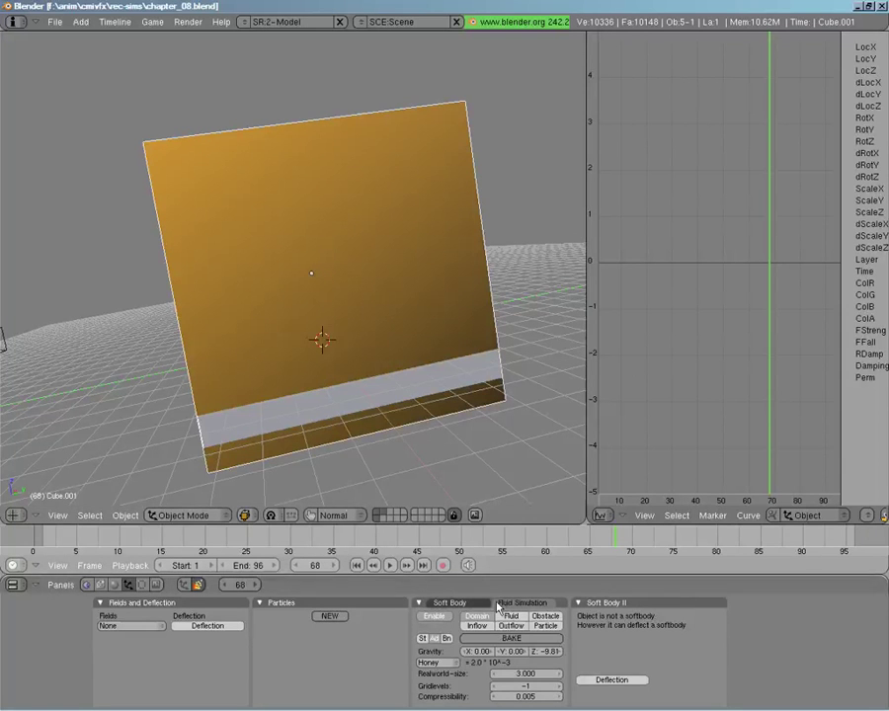
left_click(447, 638)
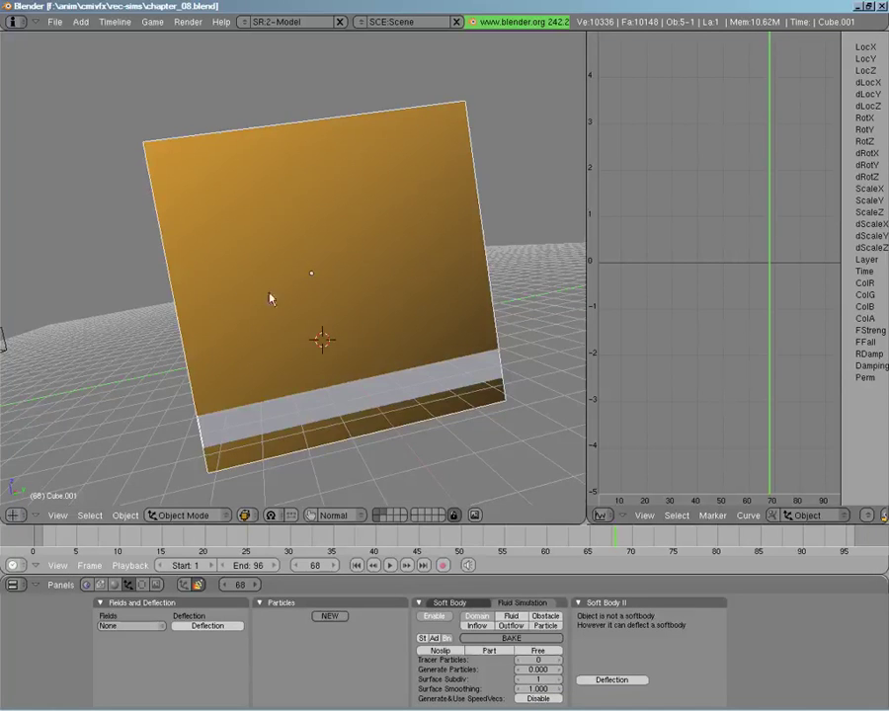
middle_click_drag(272, 299, 314, 341)
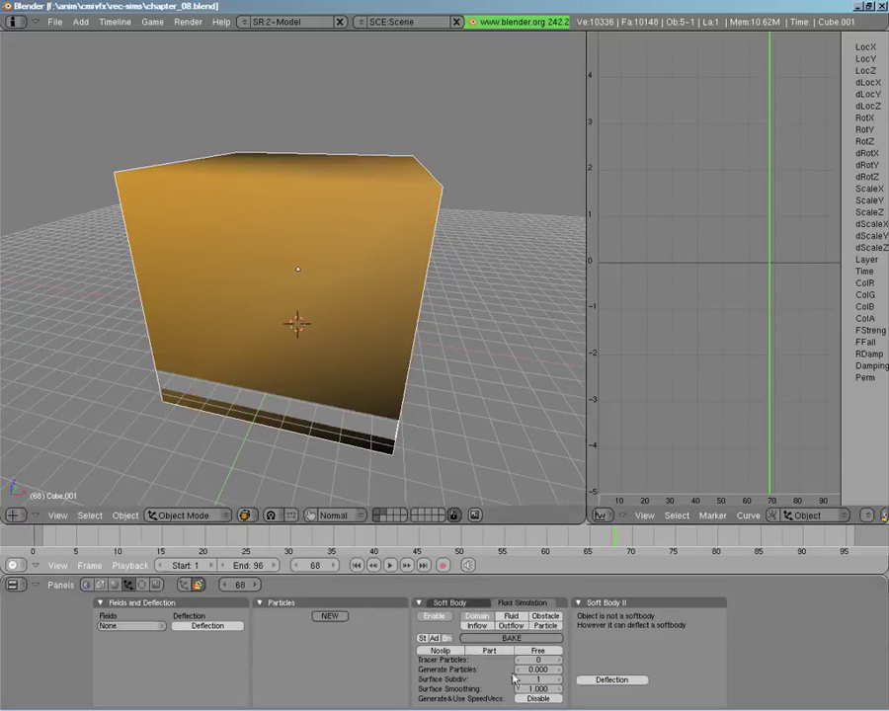
Set the domain's bake output directory to a new chapter_08 folder inside f:\anim\cmivfx\rec-sims.
left_click(421, 638)
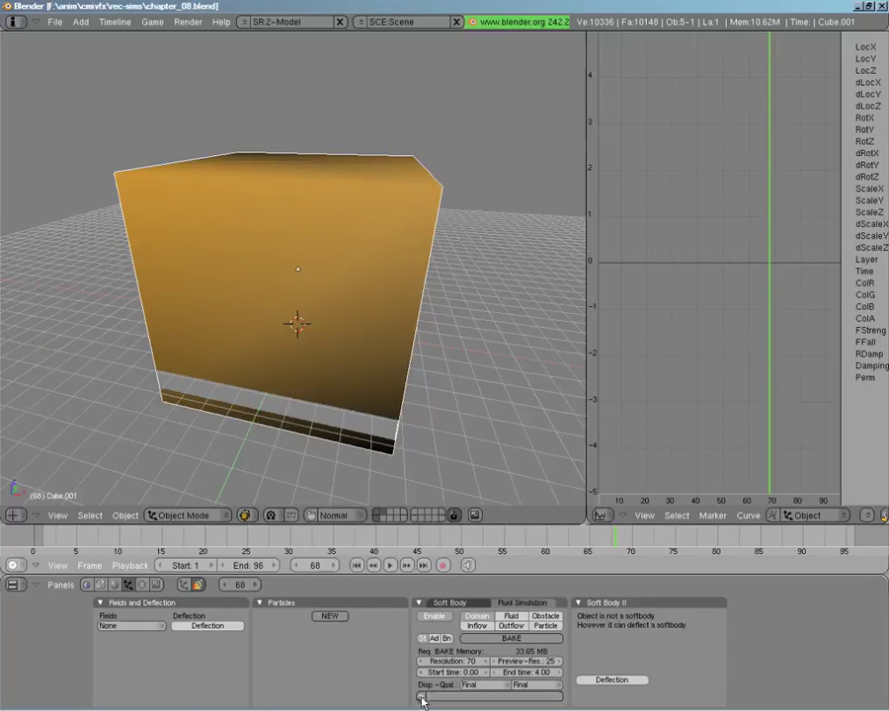
left_click(422, 698)
left_click(17, 65)
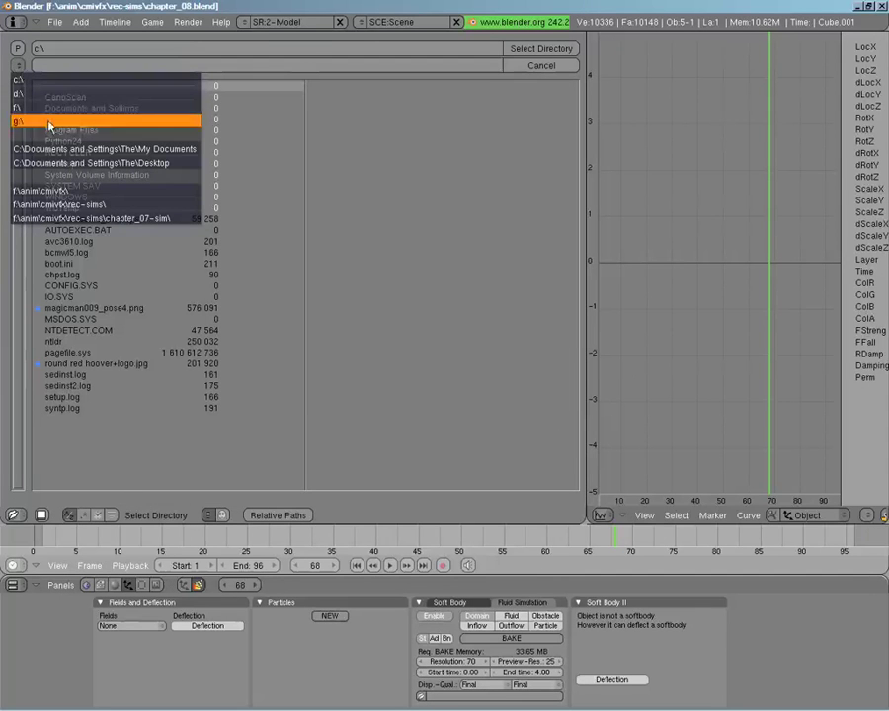
left_click(108, 149)
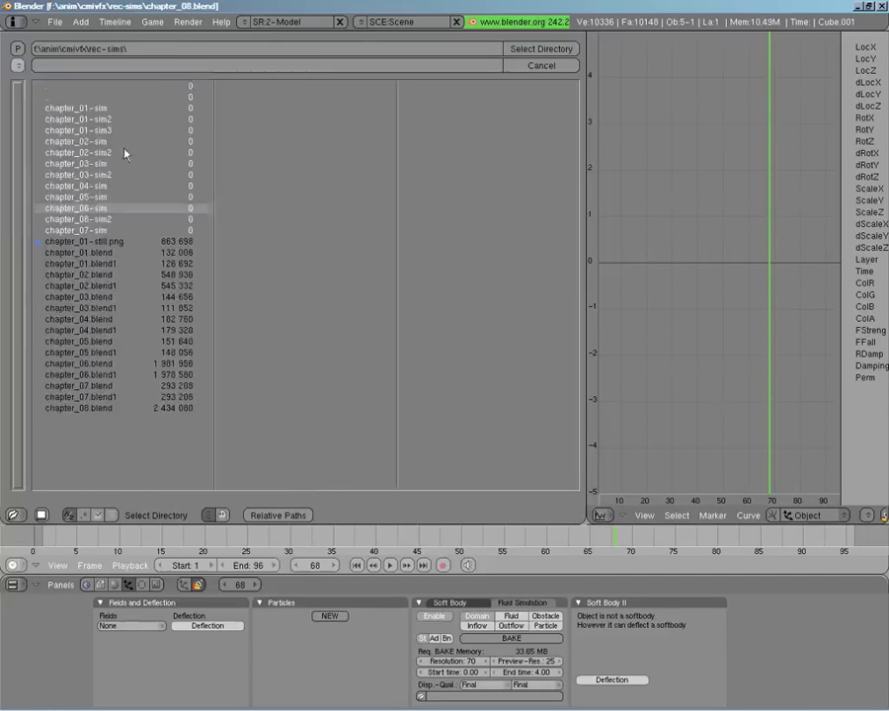
left_click(145, 53)
type("cha")
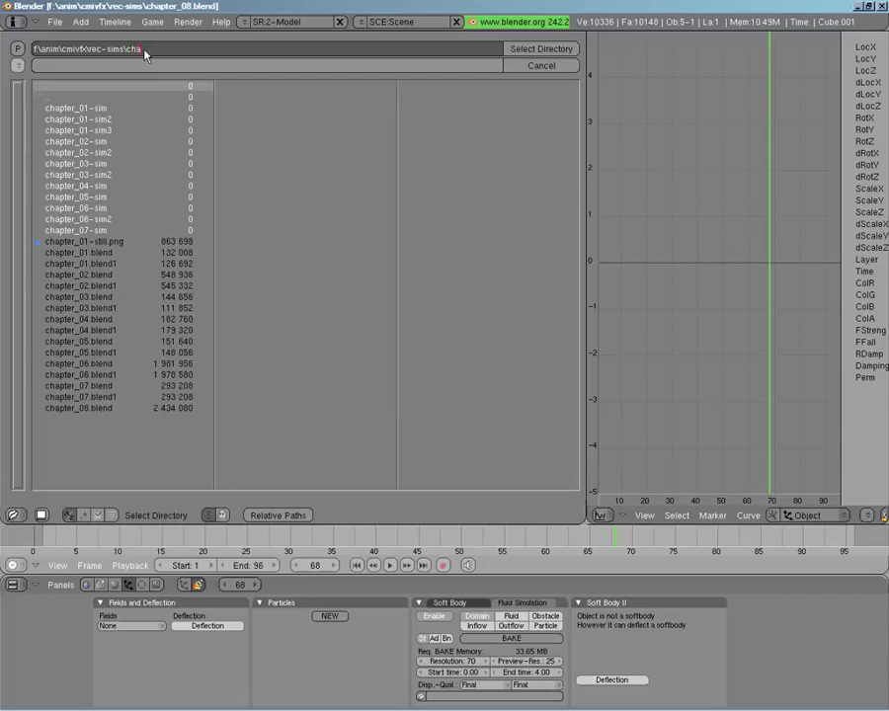
type("pter_08")
key("Return")
left_click(145, 54)
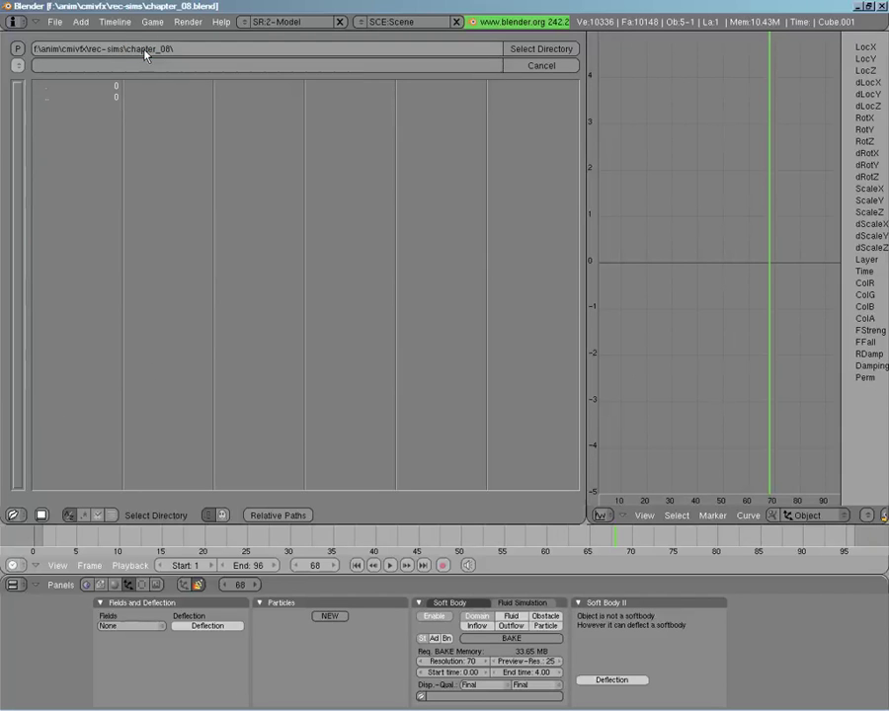
left_click(517, 51)
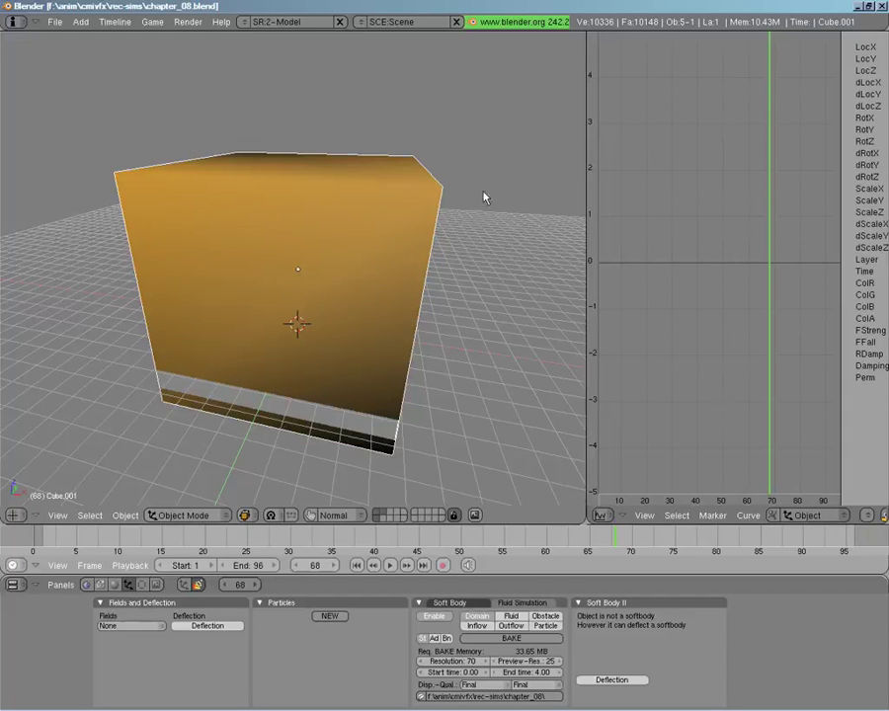
Join the IPO curve editor area into the 3D view so the viewport spans the full width.
right_click(589, 323)
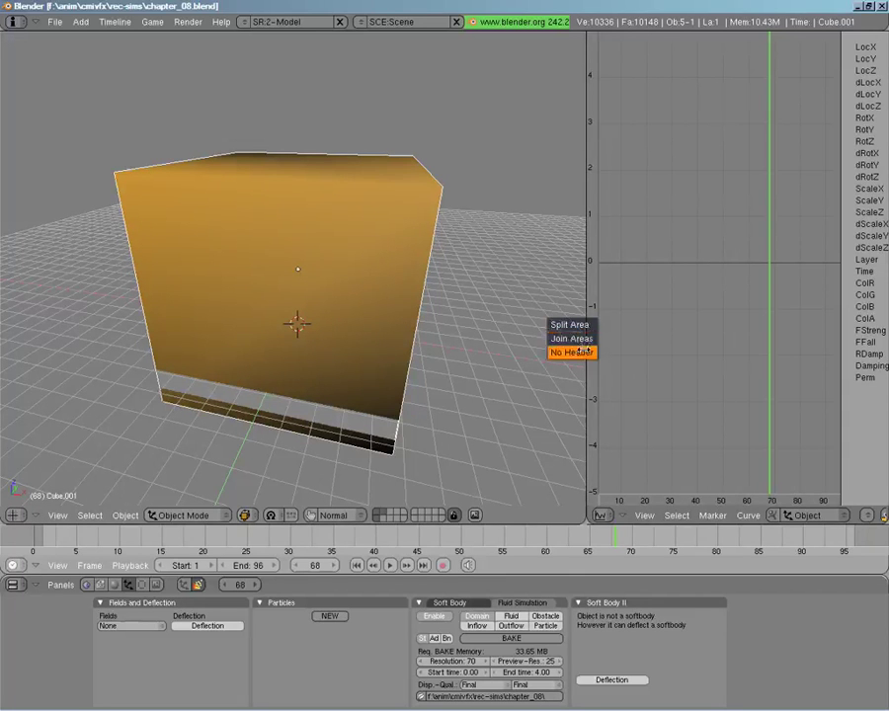
left_click(581, 337)
left_click(611, 342)
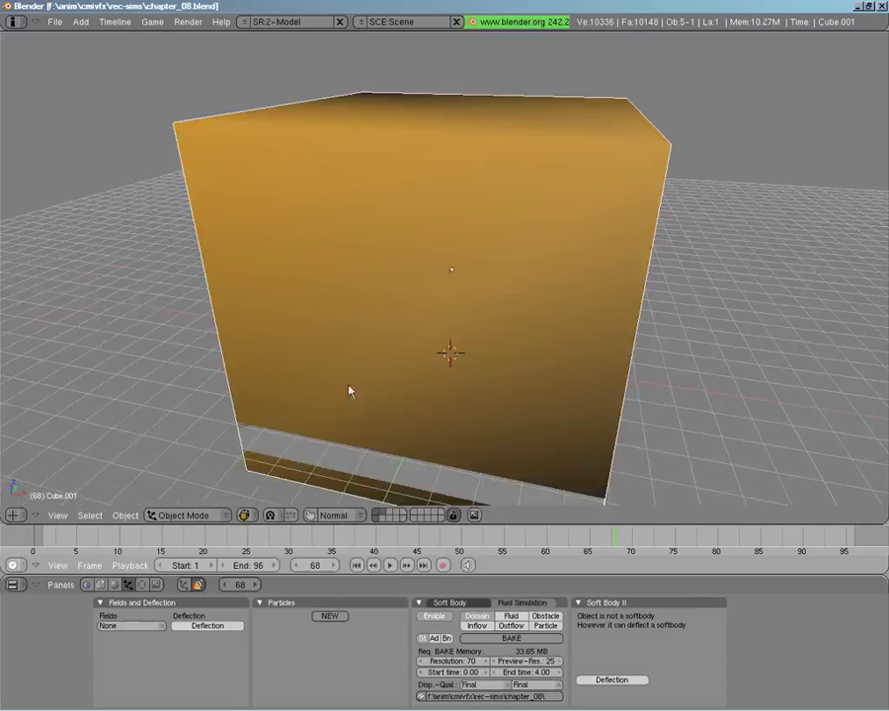
Bake the fluid simulation and abort the bake after about 22 of the 96 frames.
middle_click_drag(496, 443, 503, 392)
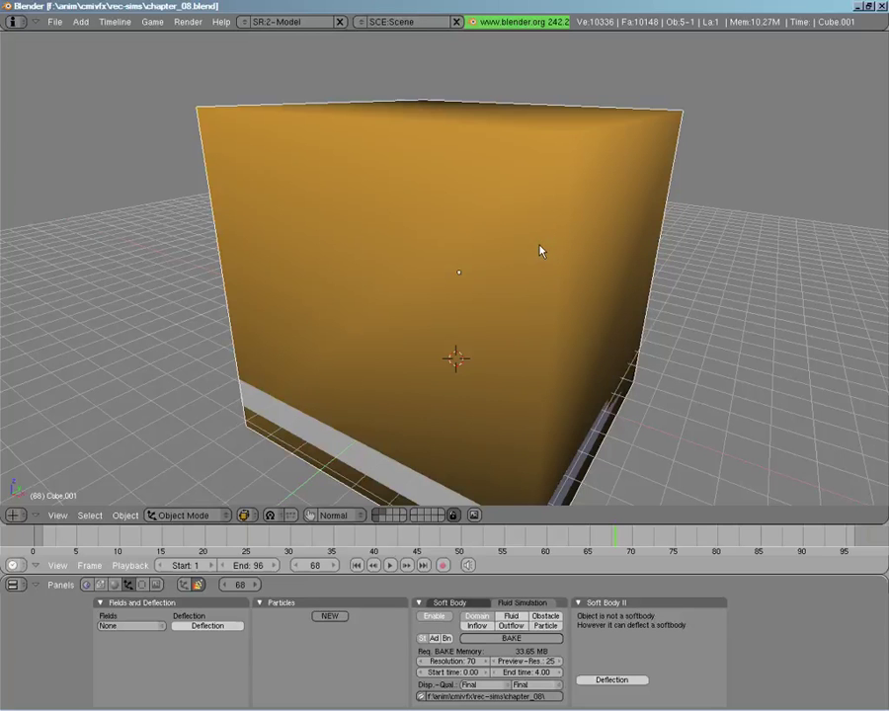
left_click(511, 638)
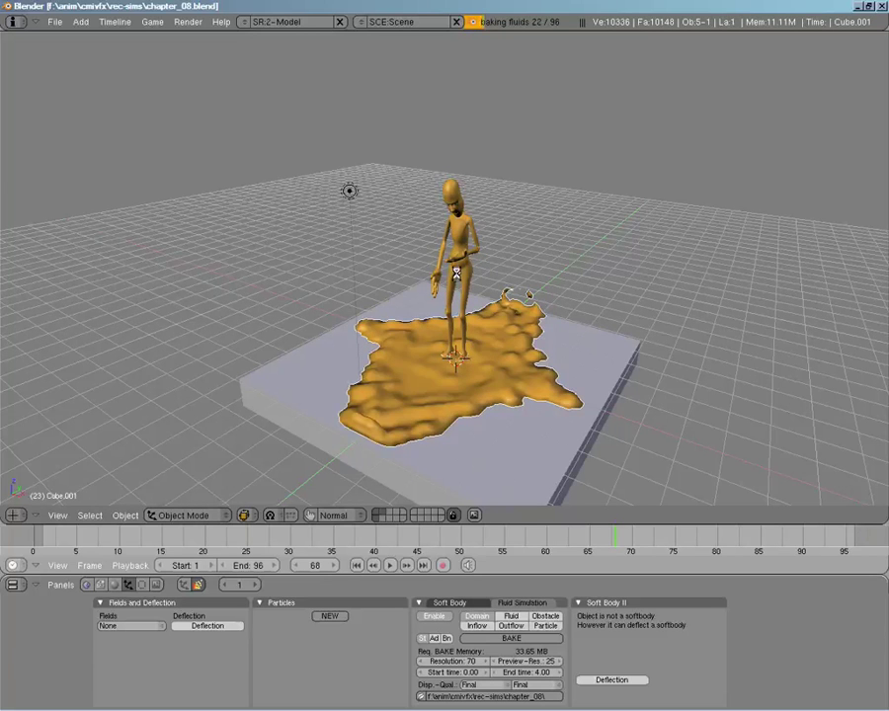
key("Escape")
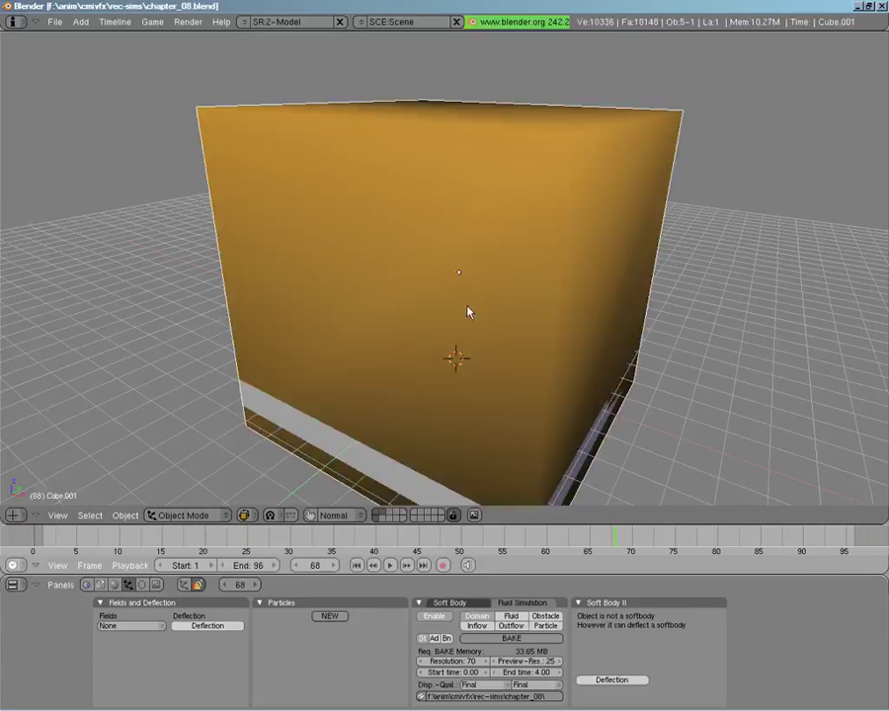
Switch to wireframe and scrub the timeline back to frame 25 to examine the baked fluid around the character.
mouse_move(613, 542)
left_mouse_down()
mouse_move(583, 541)
mouse_move(579, 520)
mouse_move(434, 540)
mouse_move(444, 542)
mouse_move(462, 537)
mouse_move(413, 536)
mouse_move(435, 536)
left_mouse_up()
key("z")
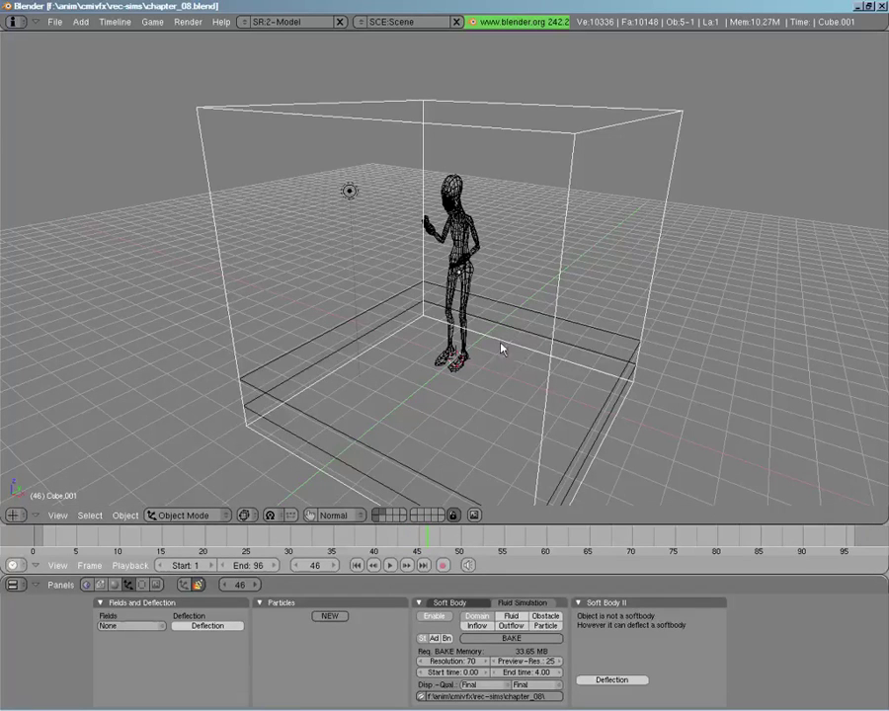
mouse_move(426, 538)
left_mouse_down()
mouse_move(411, 542)
mouse_move(424, 541)
left_mouse_up()
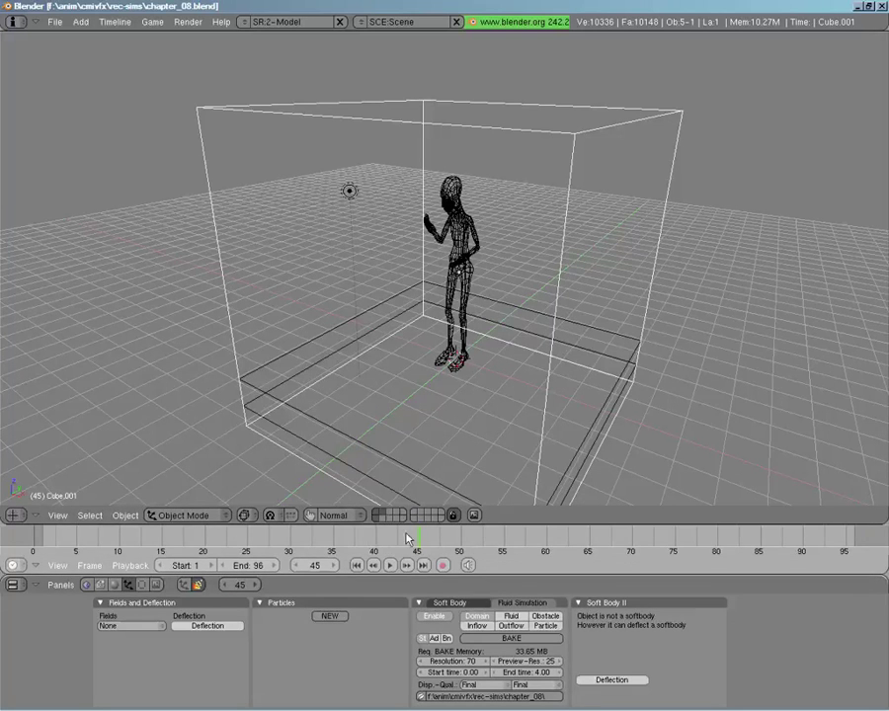
left_click_drag(296, 539, 256, 502)
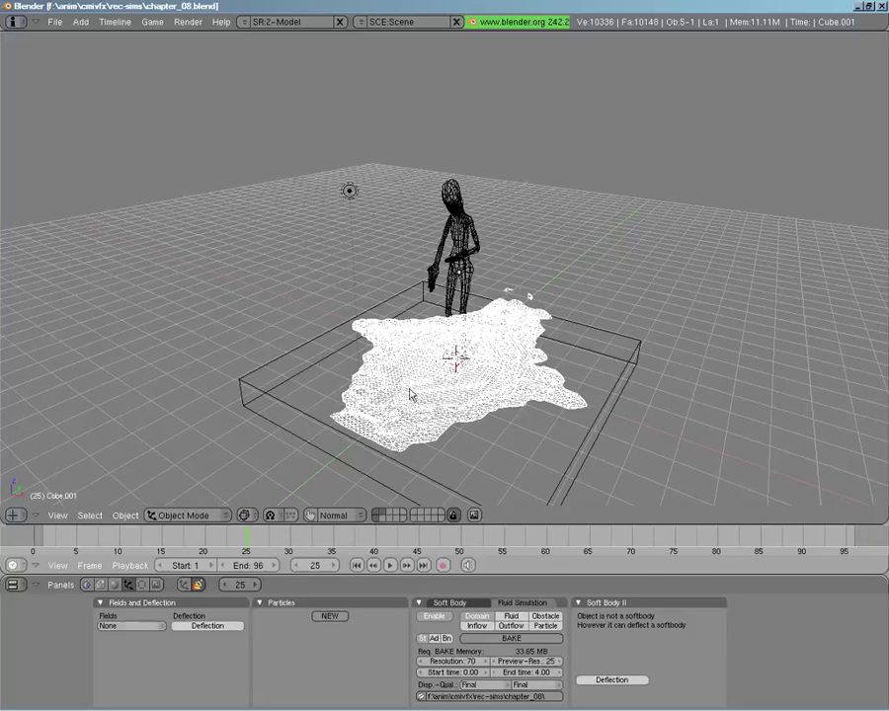
Set the fluid domain's bake resolution to 300.
left_click(452, 663)
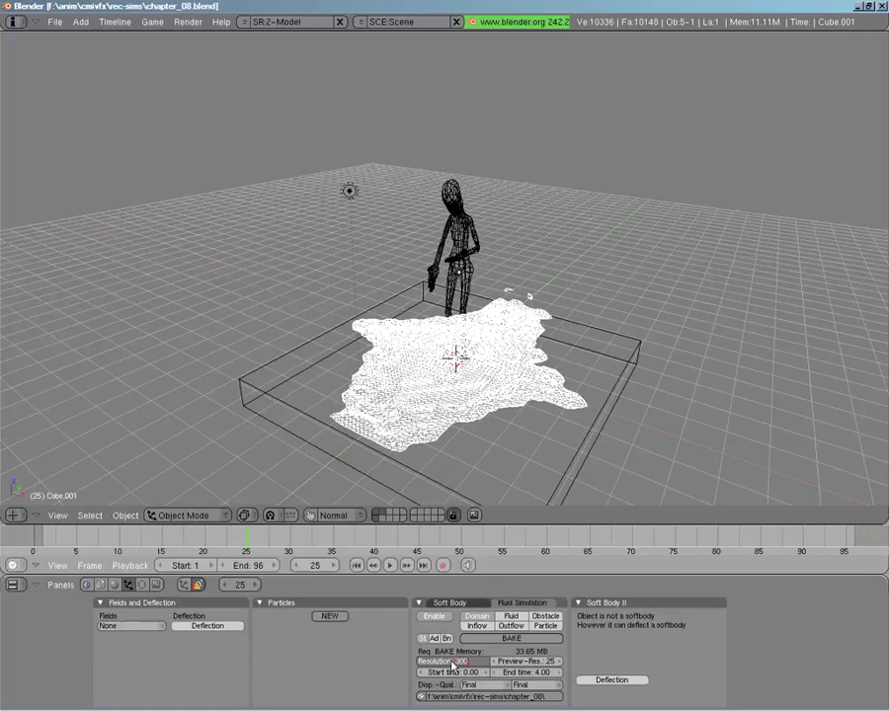
key("Return")
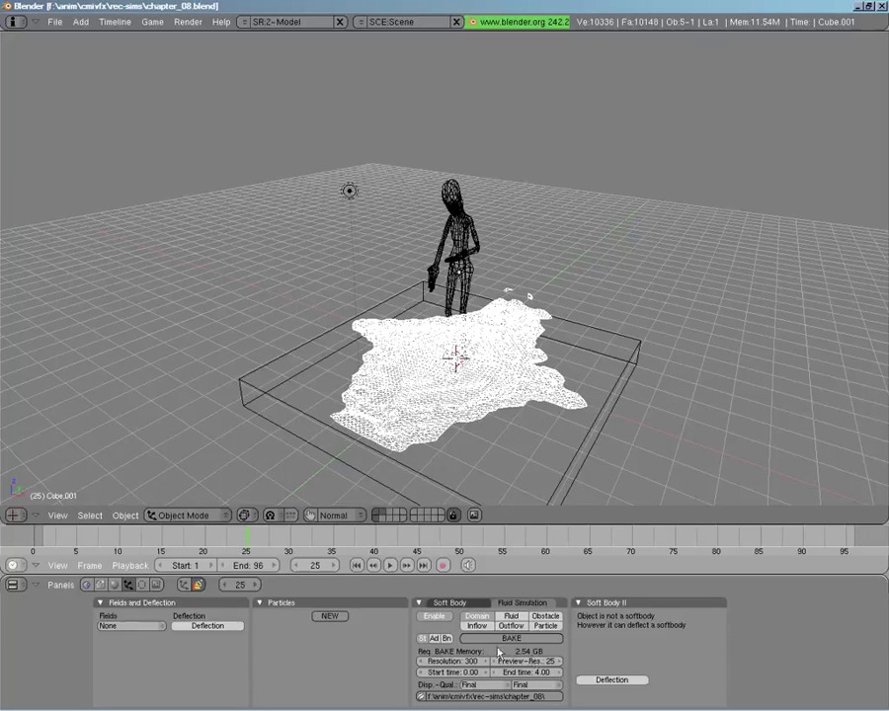
Set the fluid domain's bake resolution to 210 and switch the viewport to solid display.
type("0")
key("Return")
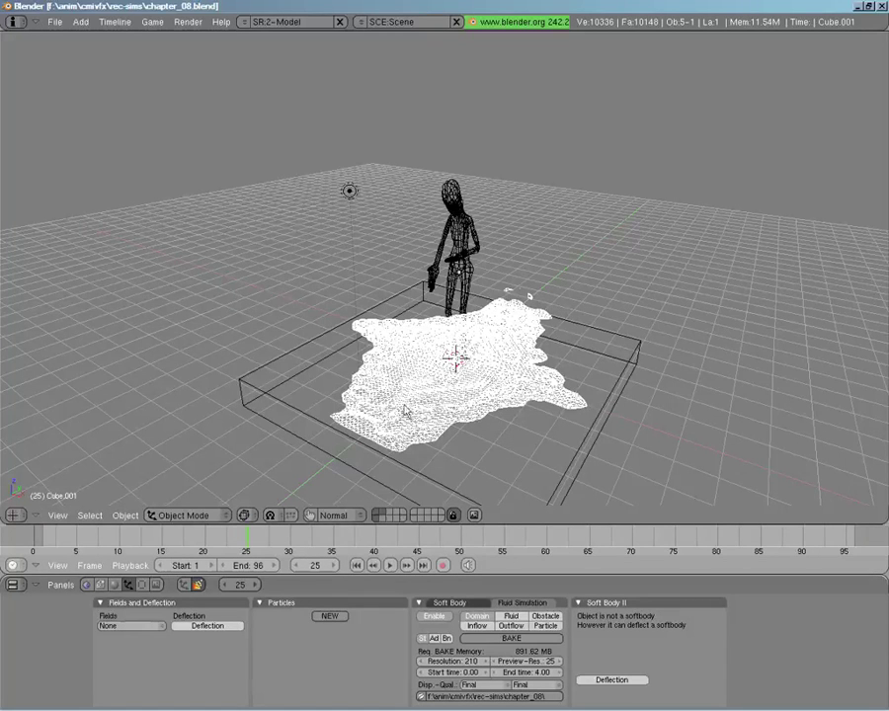
middle_click_drag(510, 375, 427, 399)
key("z")
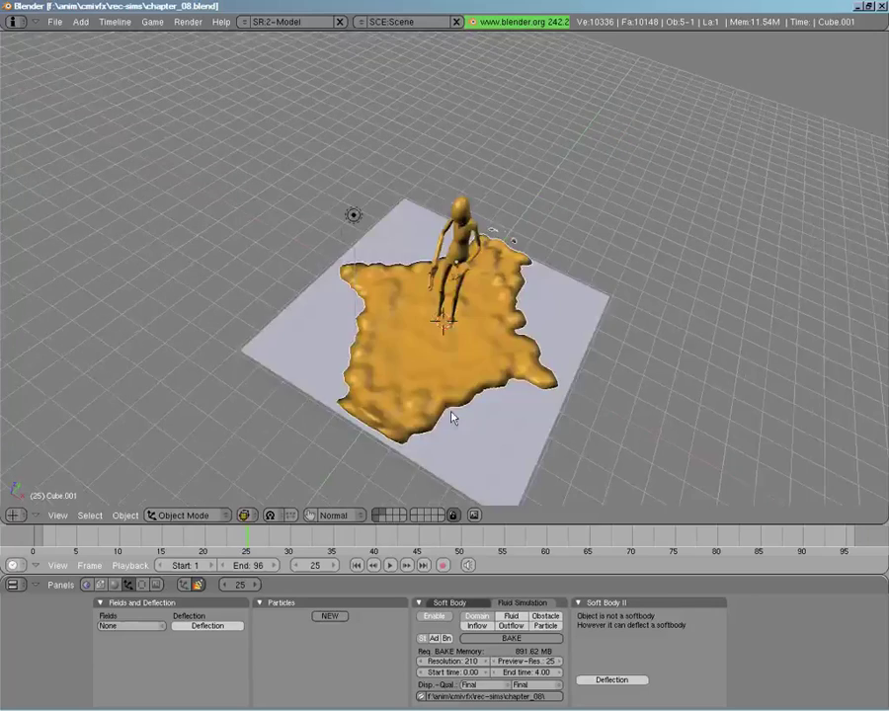
mouse_move(452, 415)
middle_mouse_down()
mouse_move(464, 204)
mouse_move(447, 215)
middle_mouse_up()
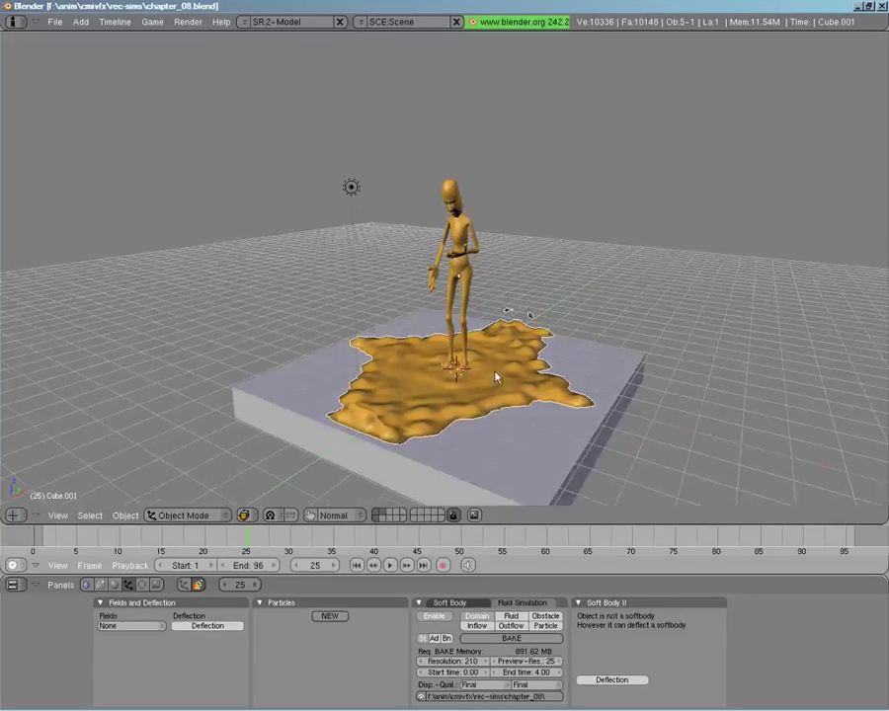
Move the animation from frame 40 to frame 45 and view the domain and character in wireframe.
left_click(376, 541)
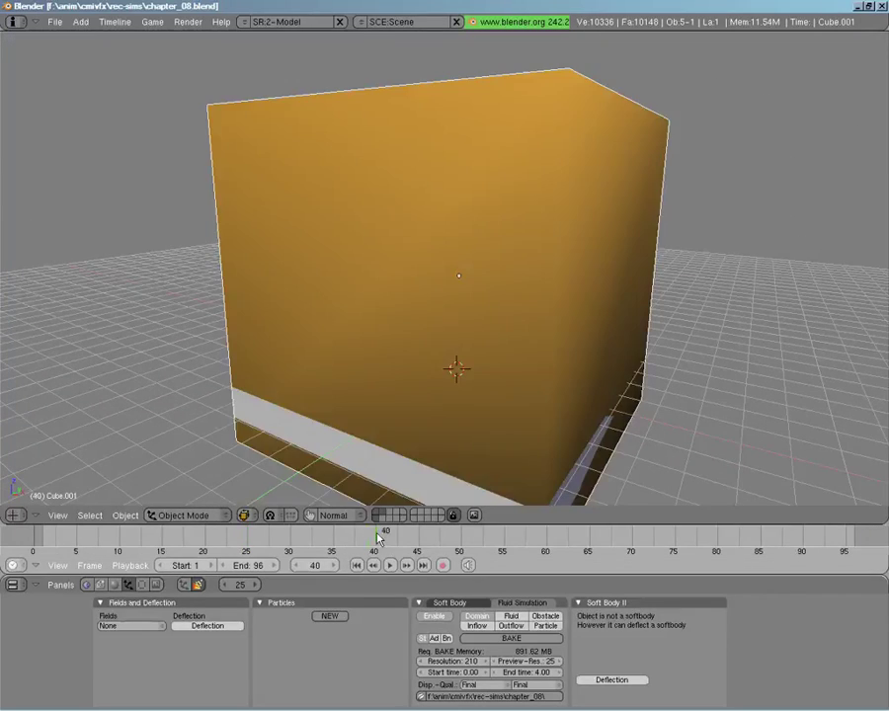
left_click_drag(376, 538, 414, 535)
left_click(422, 535)
key("z")
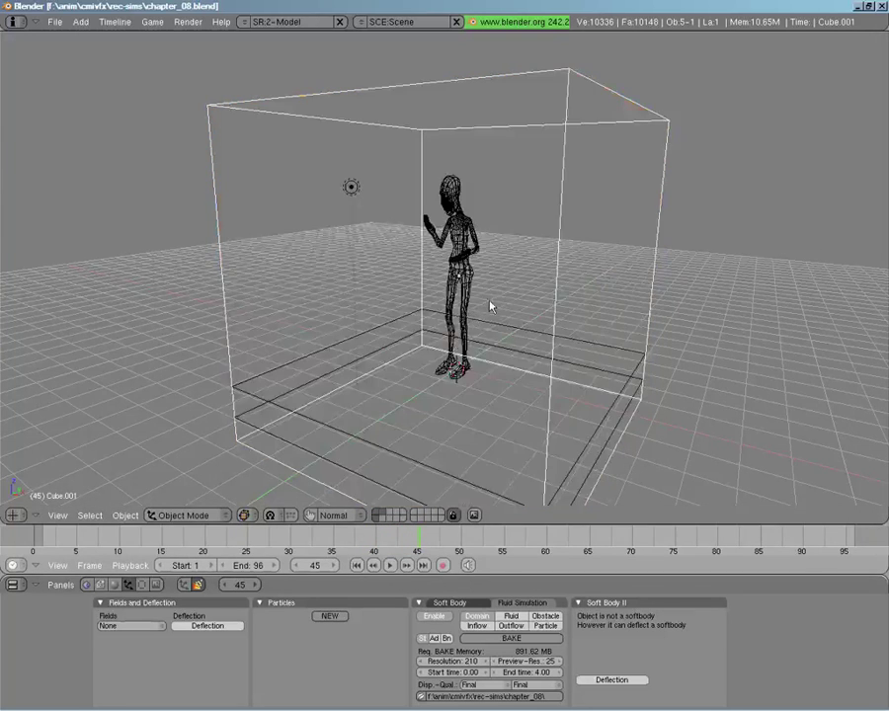
middle_click_drag(491, 307, 425, 326)
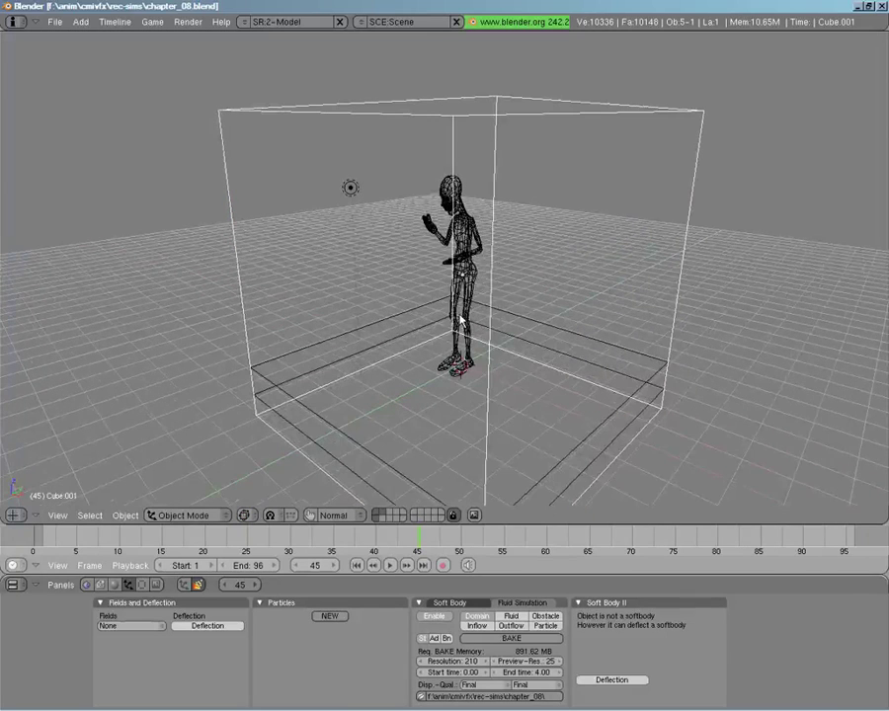
Set the fluid domain's surface subdivision to 2 in its boundary settings.
left_click(447, 639)
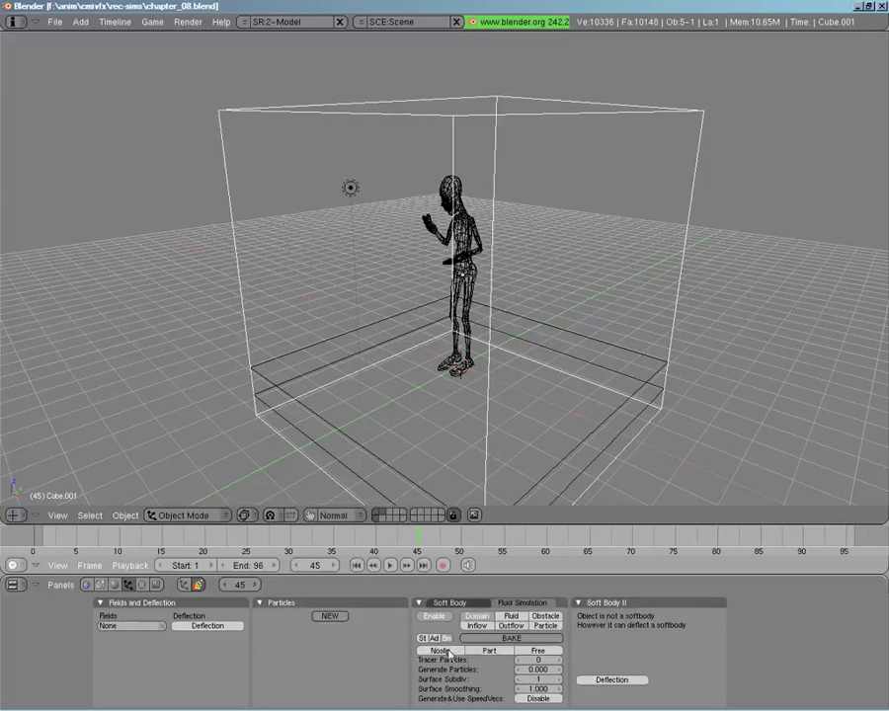
left_click(556, 679)
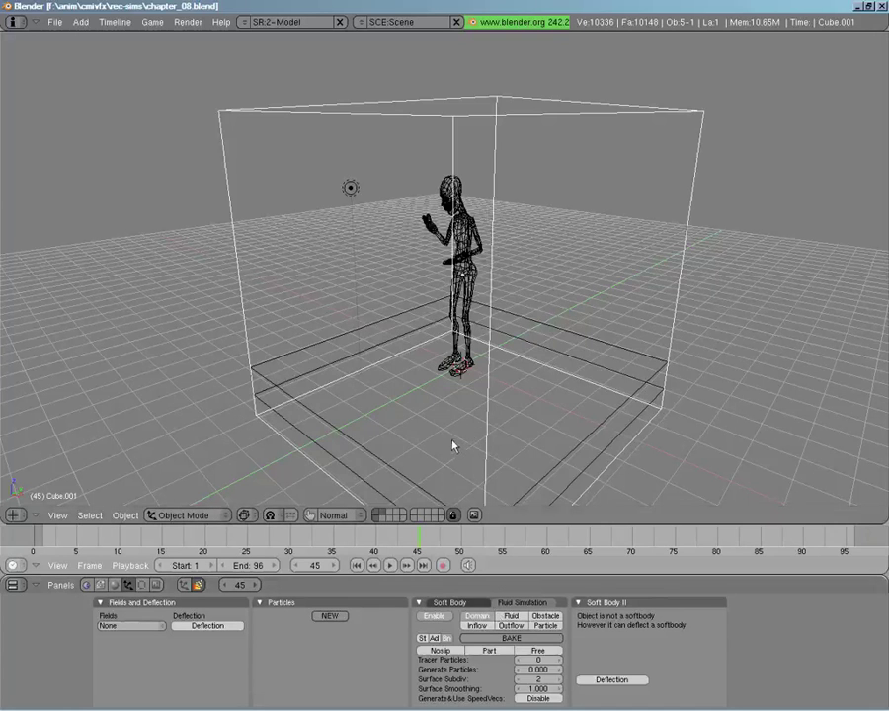
left_click(429, 515)
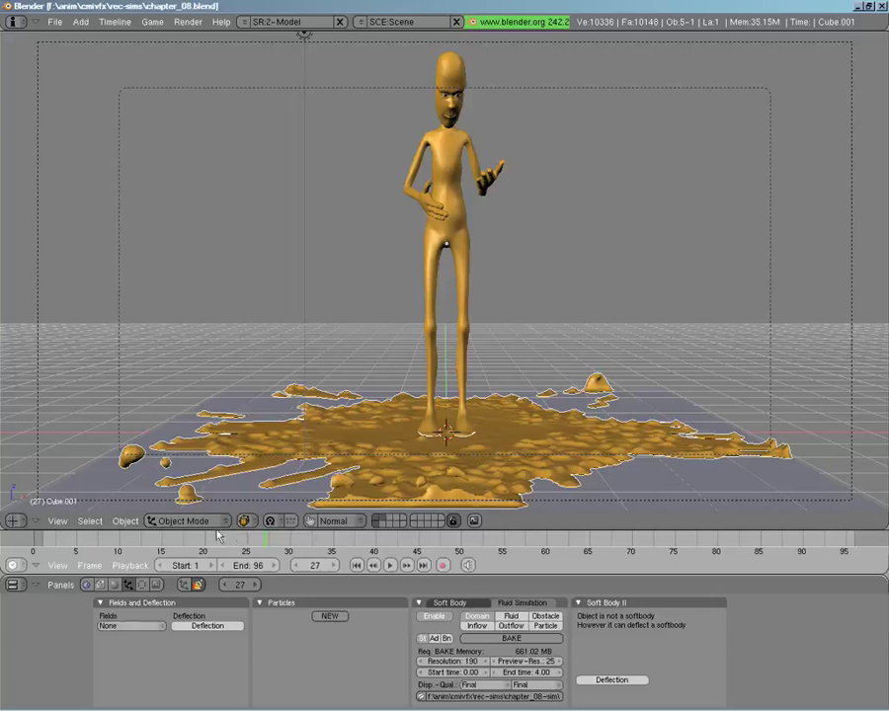
Return to frame 1, select the ManCandy character and hide its layer.
left_click_drag(194, 535, 40, 477)
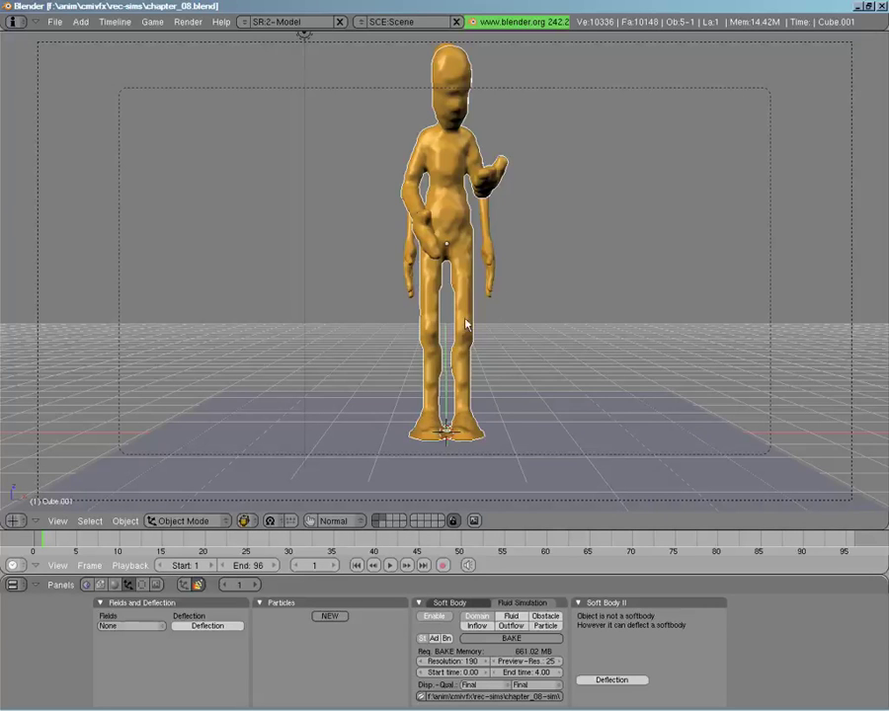
right_click(408, 252)
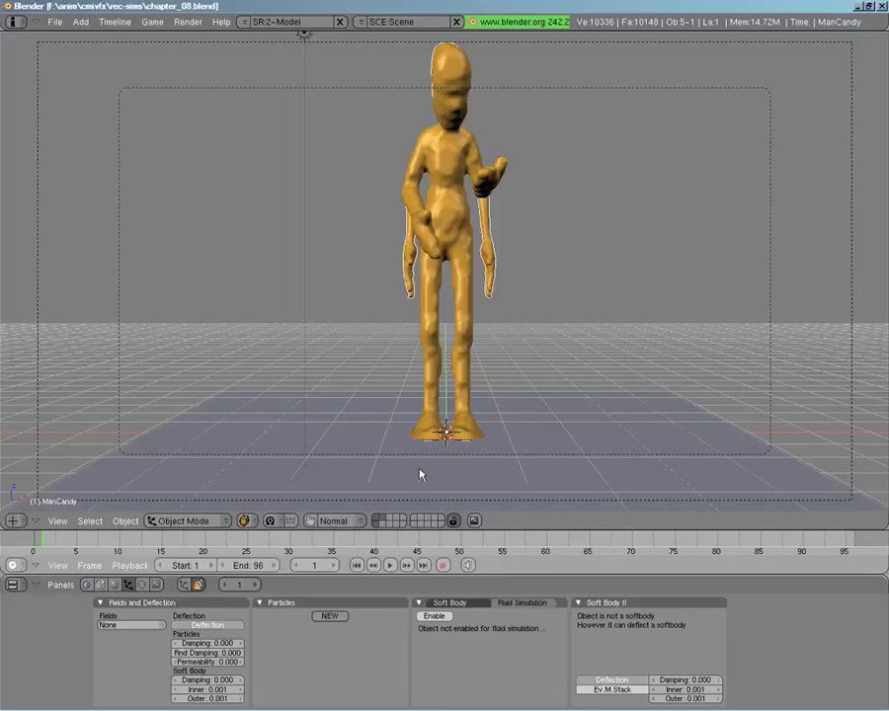
left_click(375, 521)
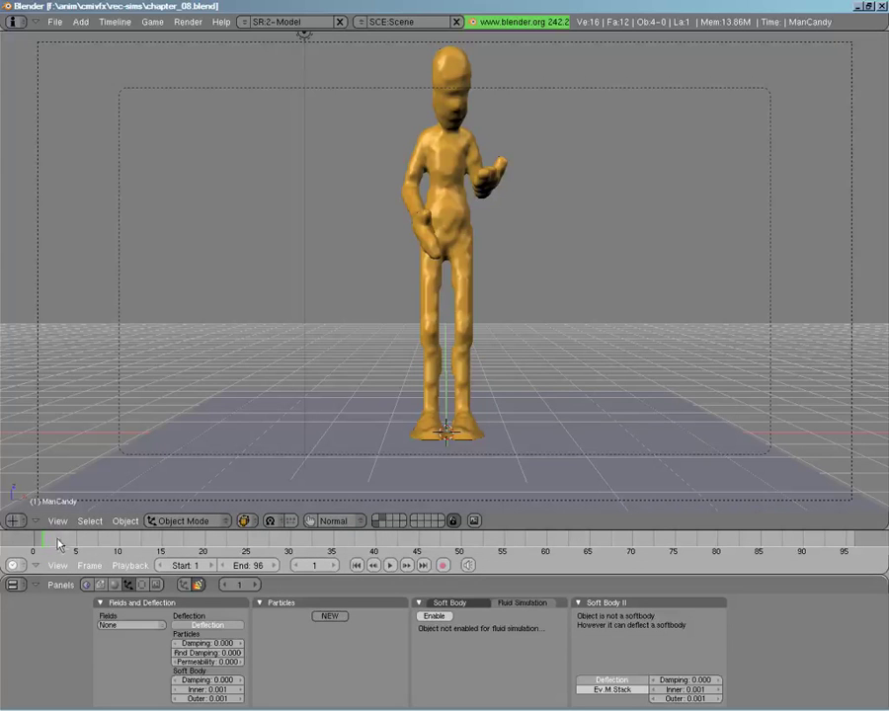
Advance through the baked fluid simulation up to frame 33 to examine how the figure melts and splashes.
mouse_move(60, 538)
left_mouse_down()
mouse_move(117, 521)
mouse_move(166, 520)
mouse_move(243, 493)
left_mouse_up()
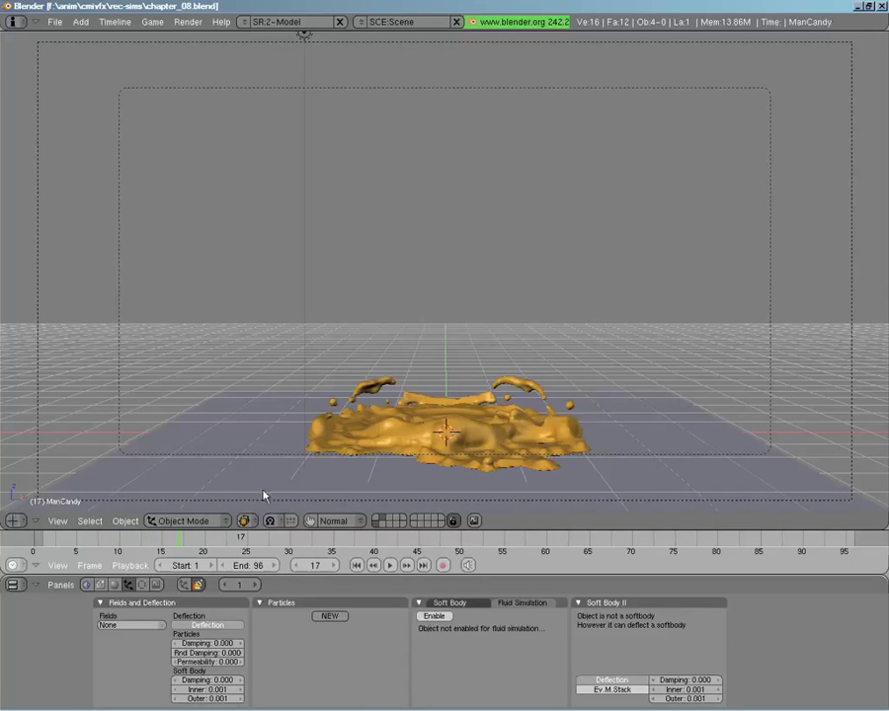
key("Right")
key("Right")
key("Right")
key("Right")
key("Right")
key("Right")
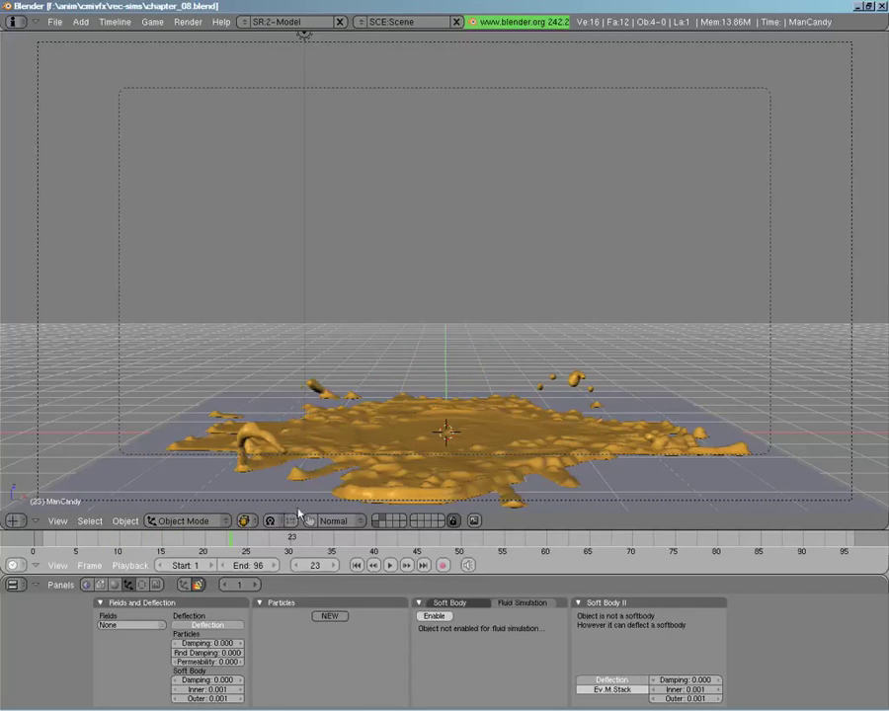
key("Right")
key("Right")
key("Right")
key("Right")
key("Right")
key("Right")
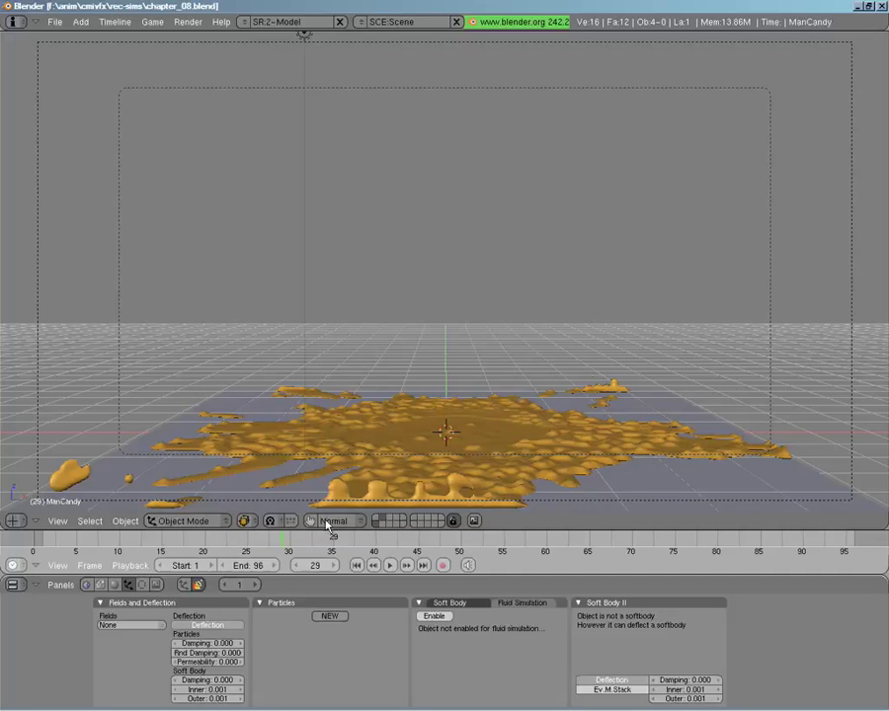
key("Right")
key("Right")
key("Right")
key("Right")
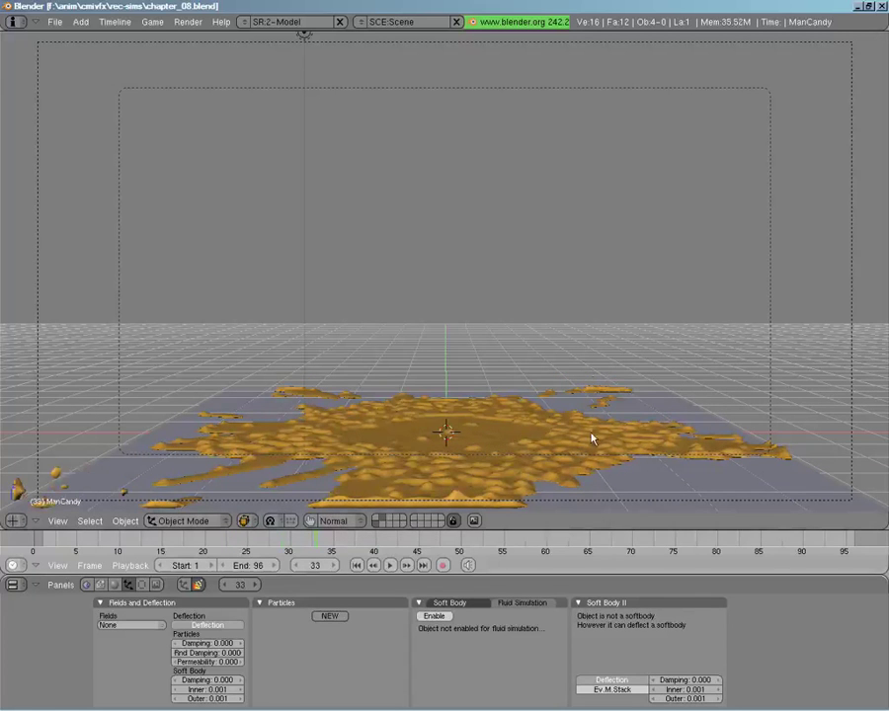
Split the 3D view vertically and turn the new area into a node editor showing the composite nodes.
right_click(609, 530)
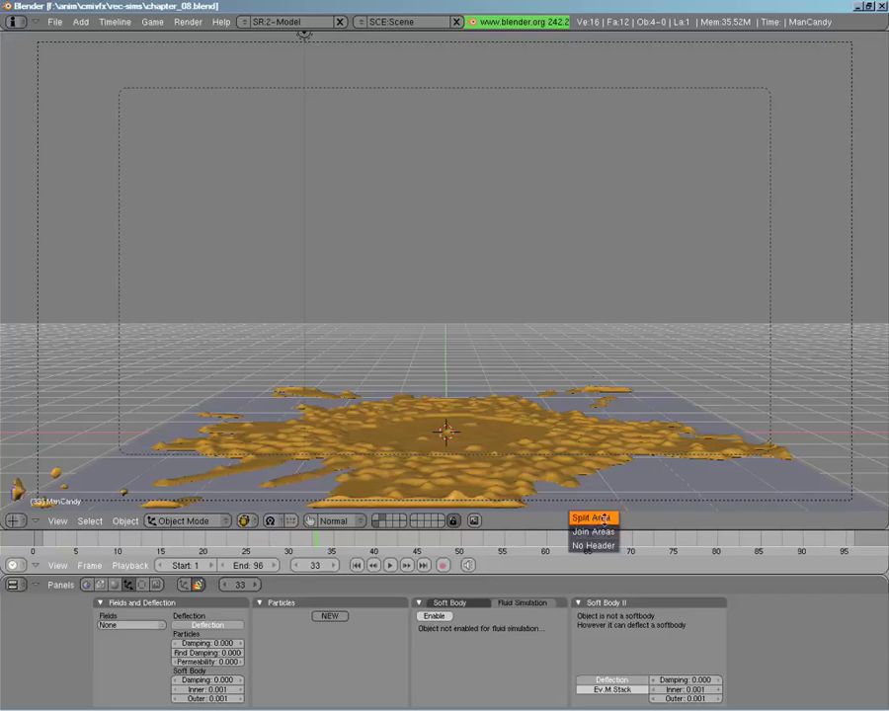
left_click(593, 518)
left_click(605, 474)
left_click(616, 521)
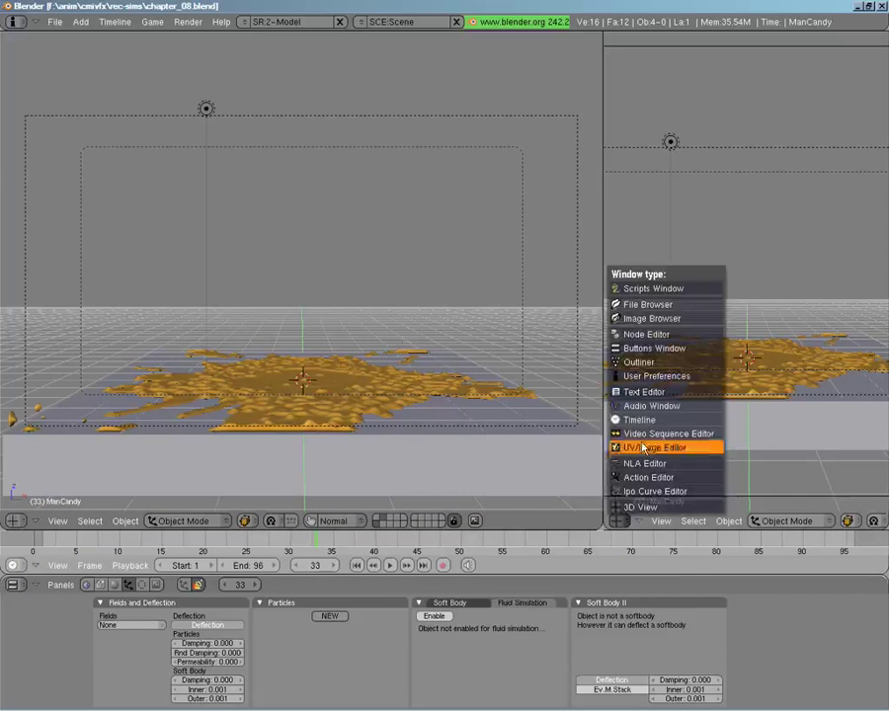
key("Escape")
key("shift+F3")
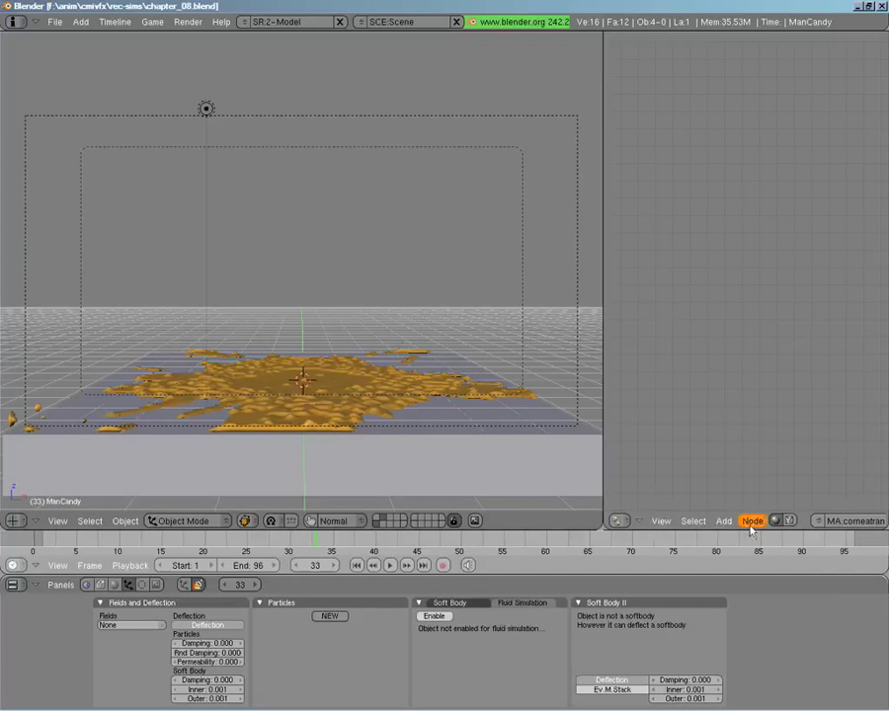
left_click(788, 521)
scroll(722, 386, "down", 2)
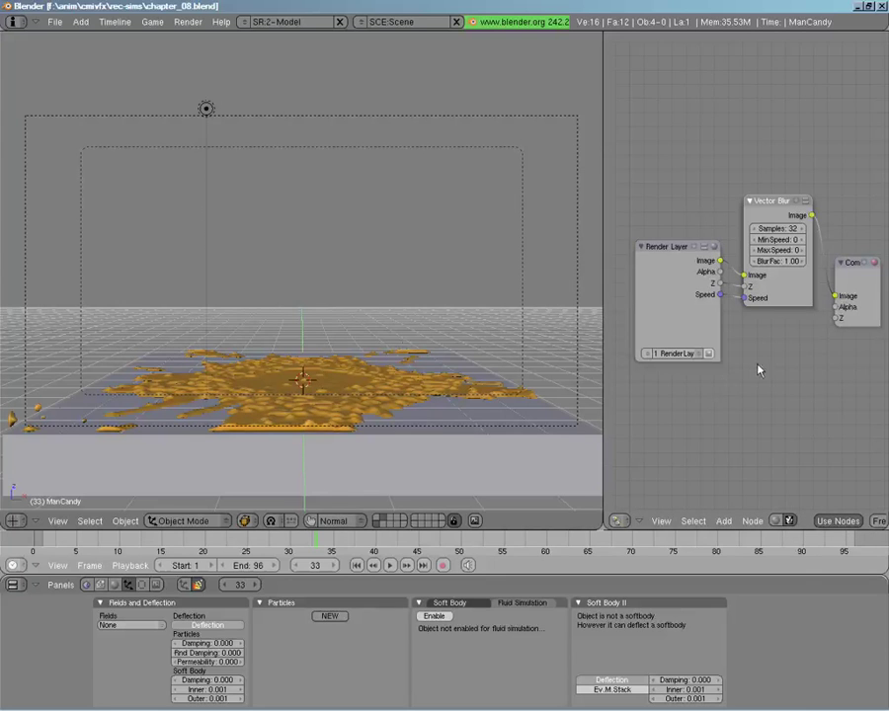
middle_click_drag(758, 369, 751, 366)
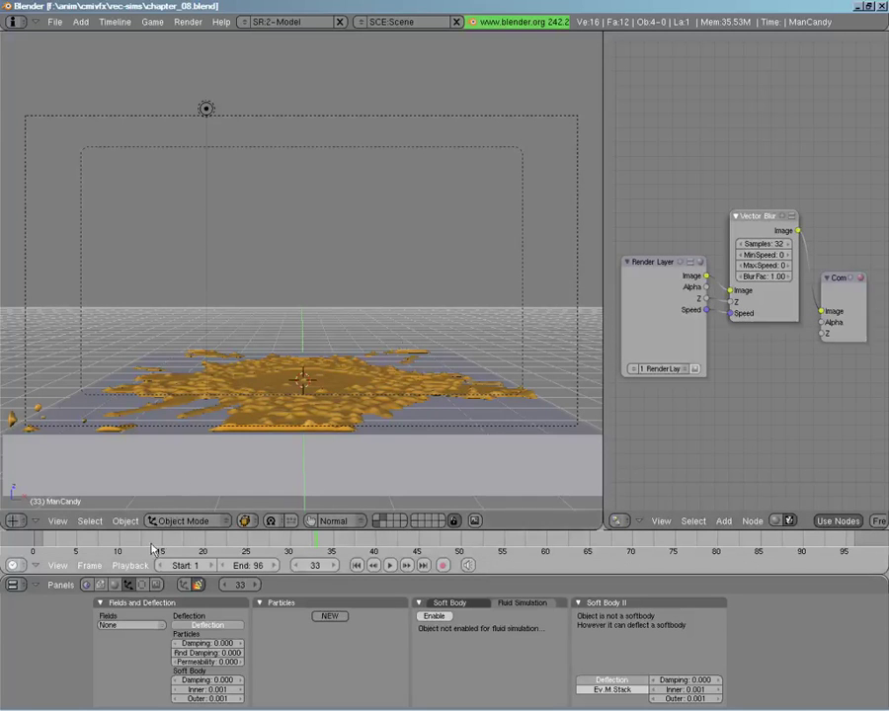
Review the fluid figure's melting around frames 9 to 12, stepping back to frame 1.
left_click_drag(144, 546, 109, 538)
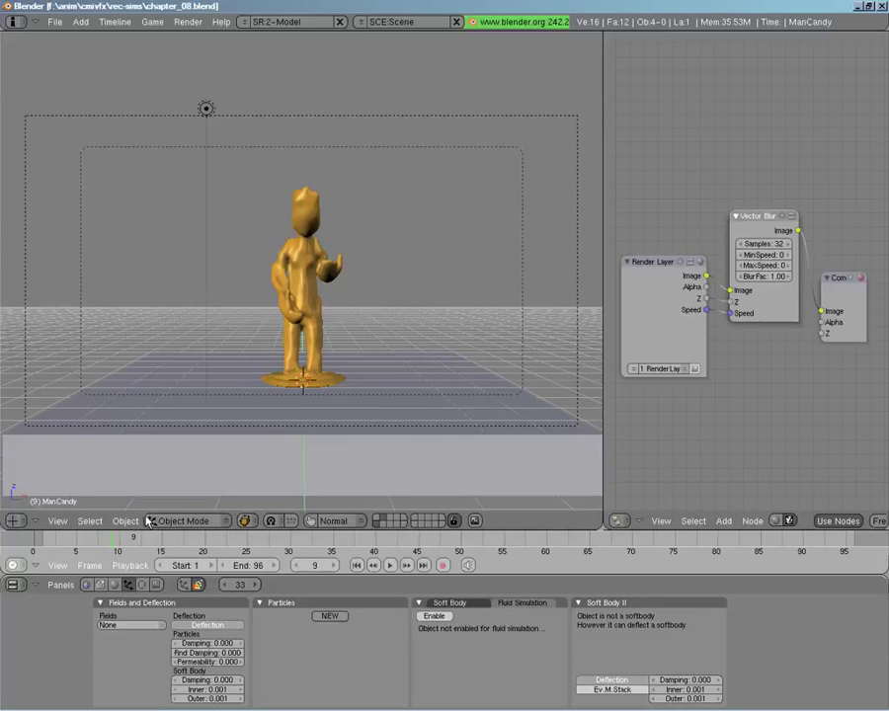
key("Right")
key("Right")
key("Right")
key("Left")
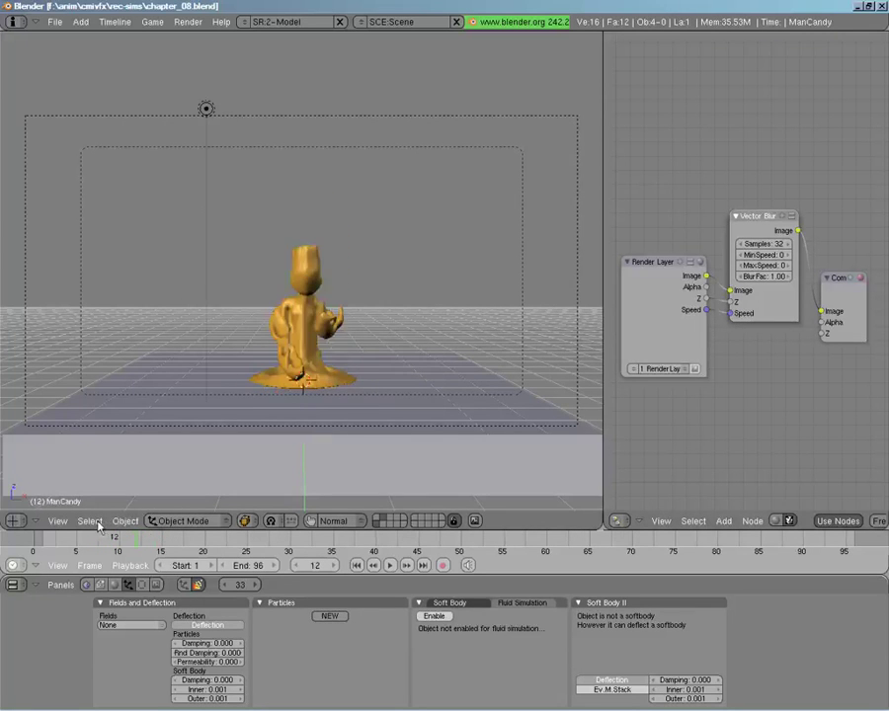
key("Left")
key("Left")
key("Left")
key("Left")
key("Left")
key("Left")
key("Left")
key("Left")
key("Left")
key("Left")
key("Left")
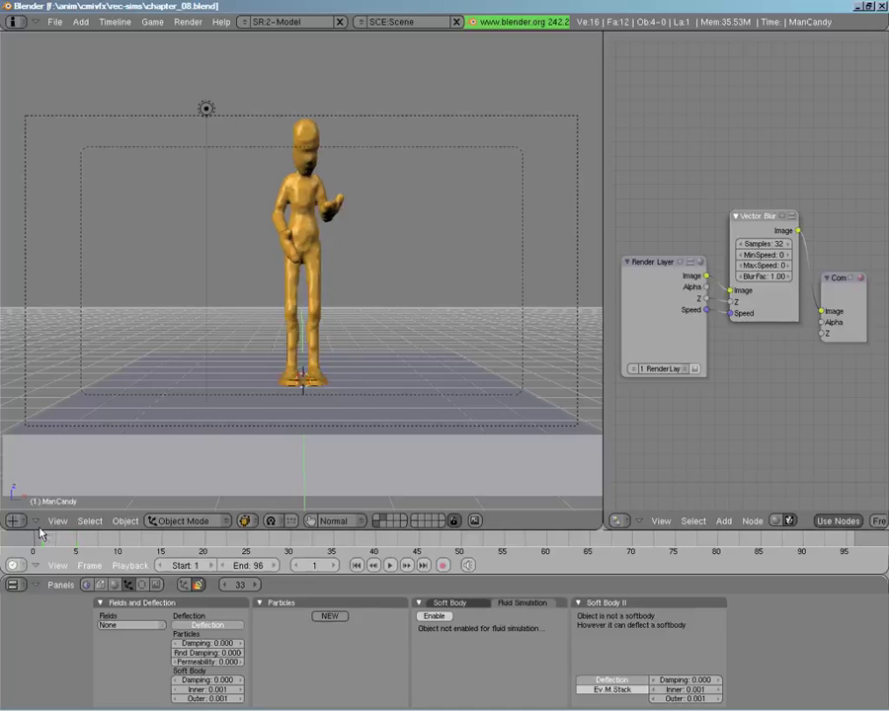
Show the character and floor layers without the fluid, and check the character's pose at frames 26 and 27.
left_click(379, 521)
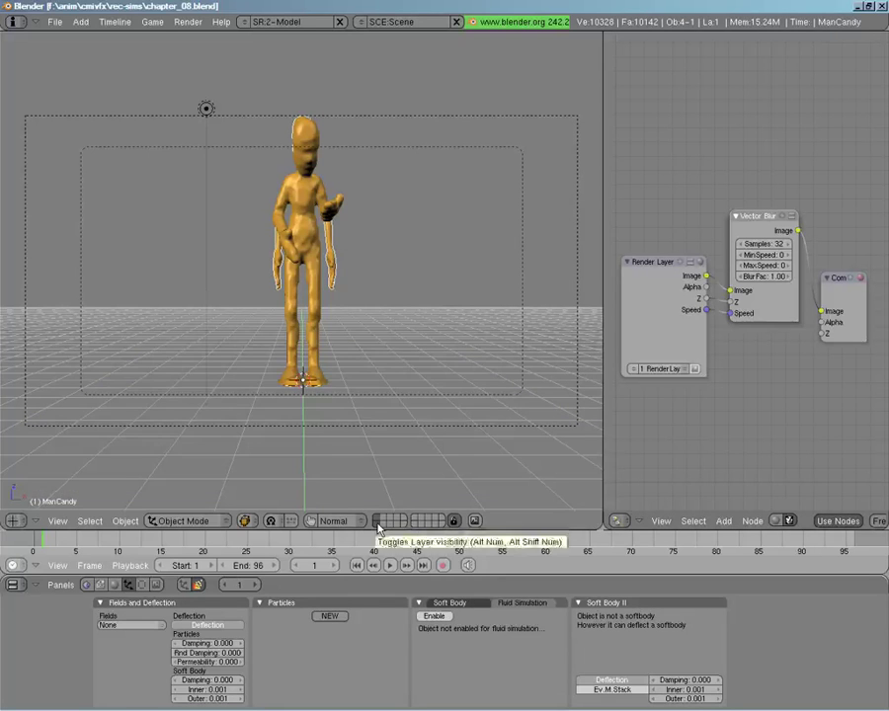
left_click(379, 525)
left_click(377, 526, "shift")
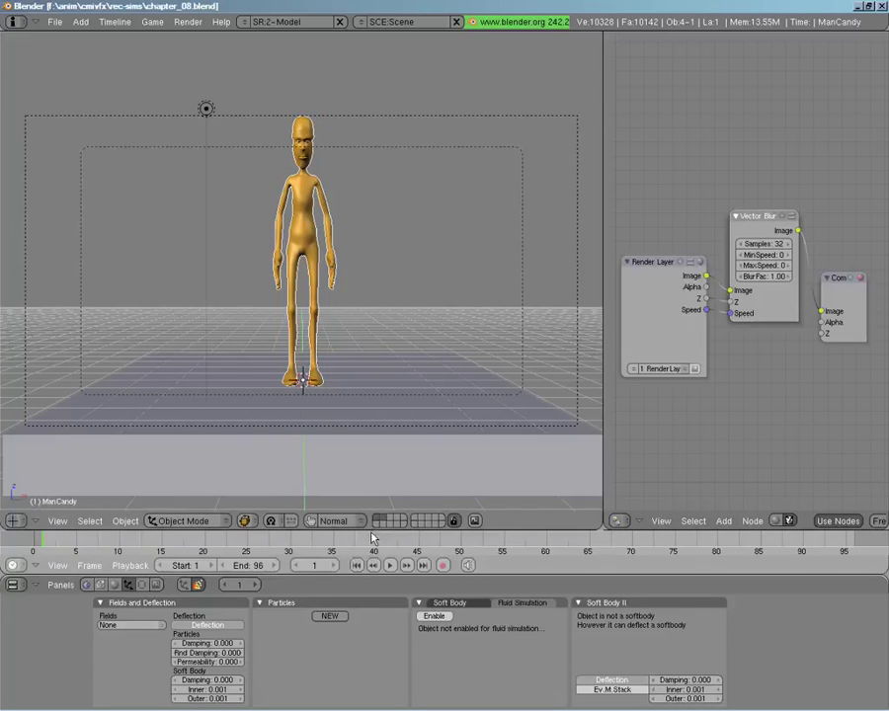
left_click(259, 546)
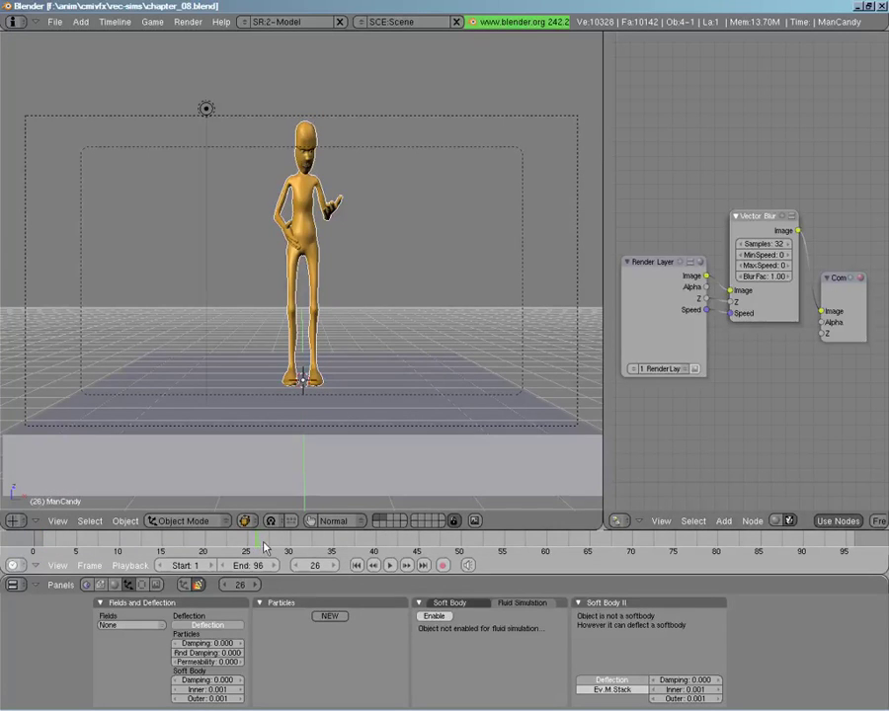
left_click(267, 542)
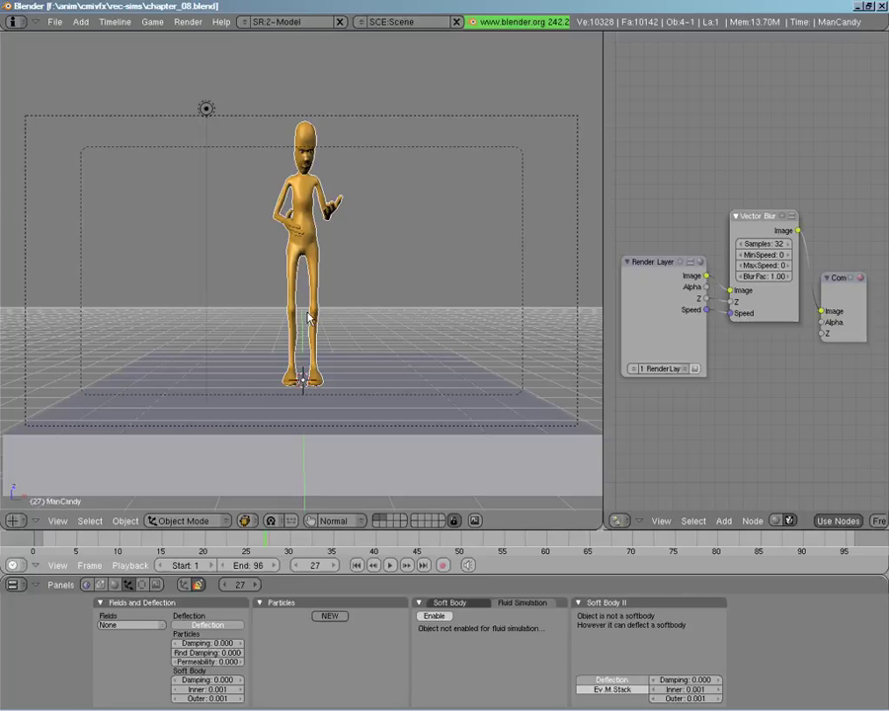
Return to frame 1 and show the fluid's layer again with the character and floor.
left_click(44, 542)
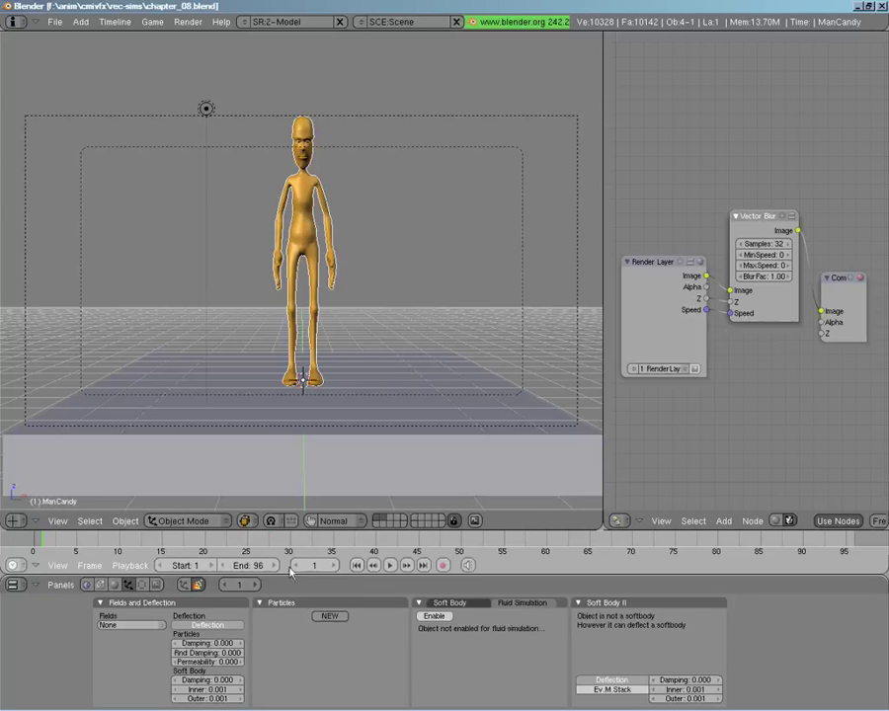
left_click(387, 517)
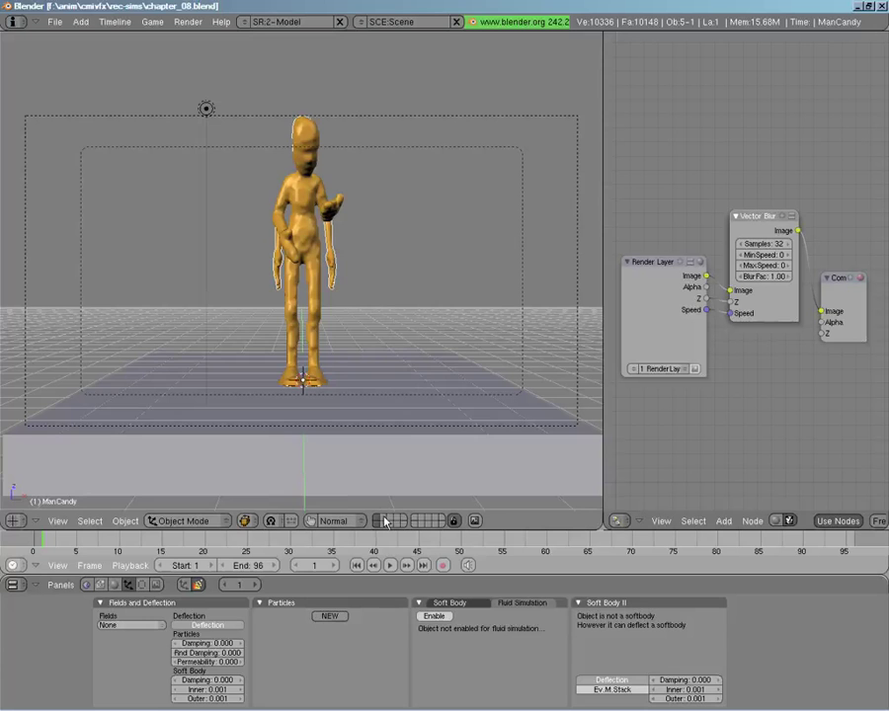
left_click(379, 519)
left_click(379, 520)
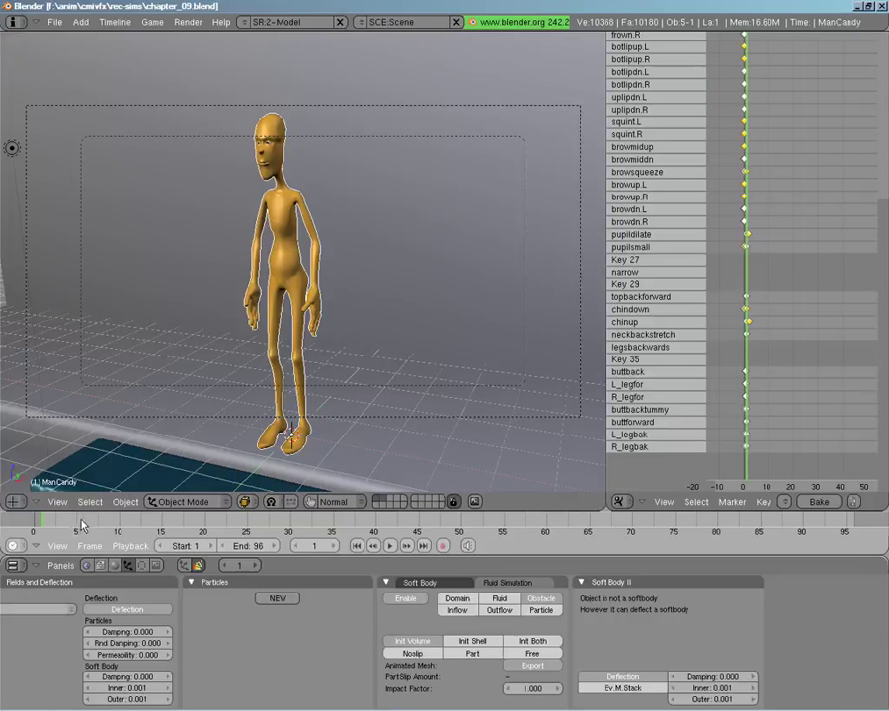
Advance through the chapter_09 splash simulation from frame 1 to 29 to examine how the fluid hits the character.
key("Right")
key("Right")
key("Right")
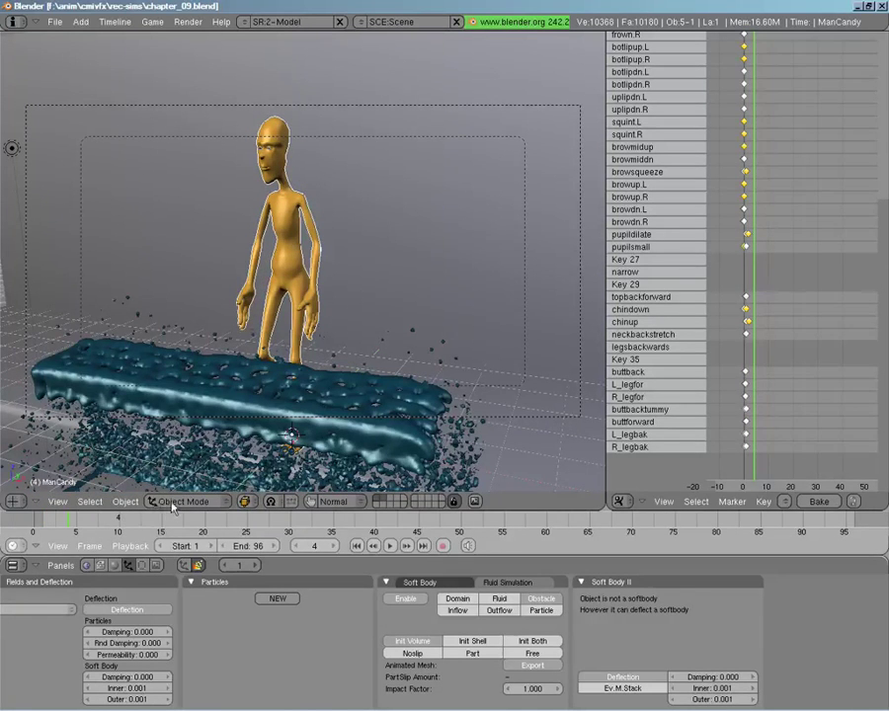
key("Right")
key("Right")
key("Right")
key("Right")
key("Right")
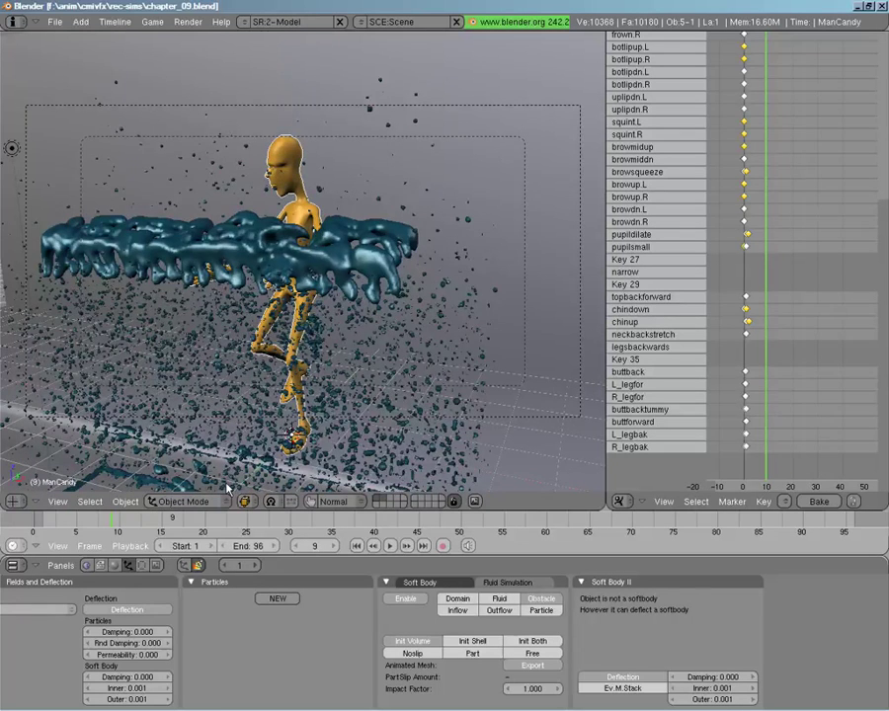
key("Up")
key("Right")
key("Right")
key("Right")
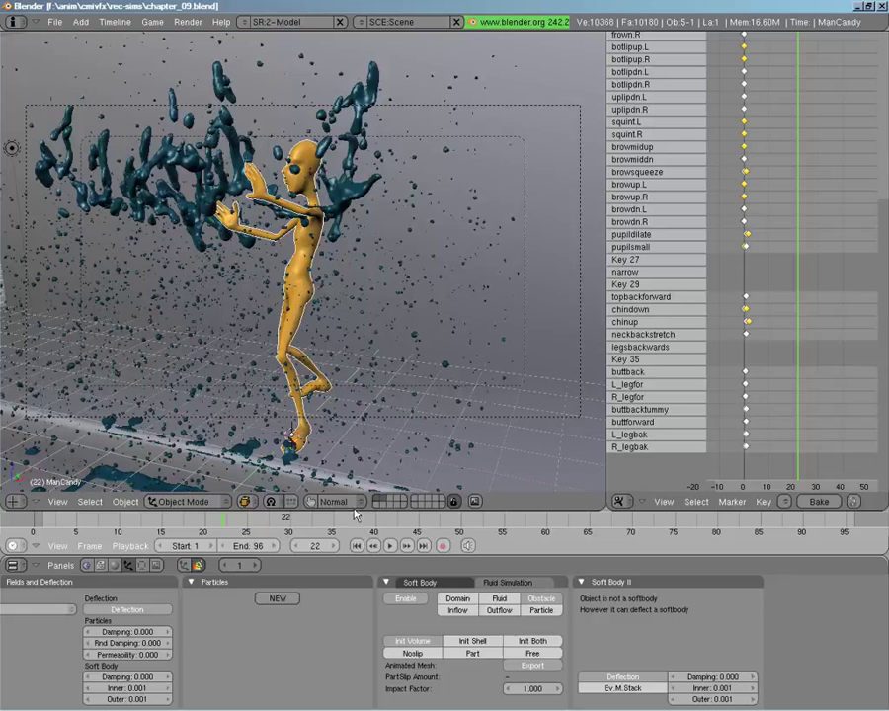
key("Right")
key("Right")
key("Right")
key("Right")
key("Right")
key("Right")
key("Right")
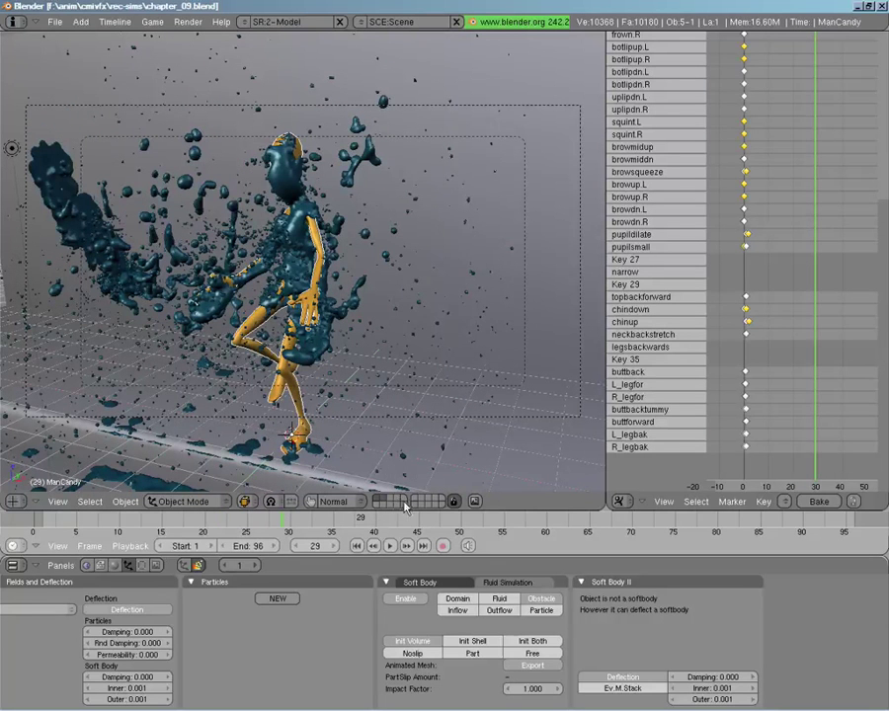
Advance through the splash simulation from frame 29 to 44 to examine the fluid running off the character.
key("Right")
key("Right")
key("Right")
key("Right")
key("Right")
key("Right")
key("Right")
key("Right")
key("Right")
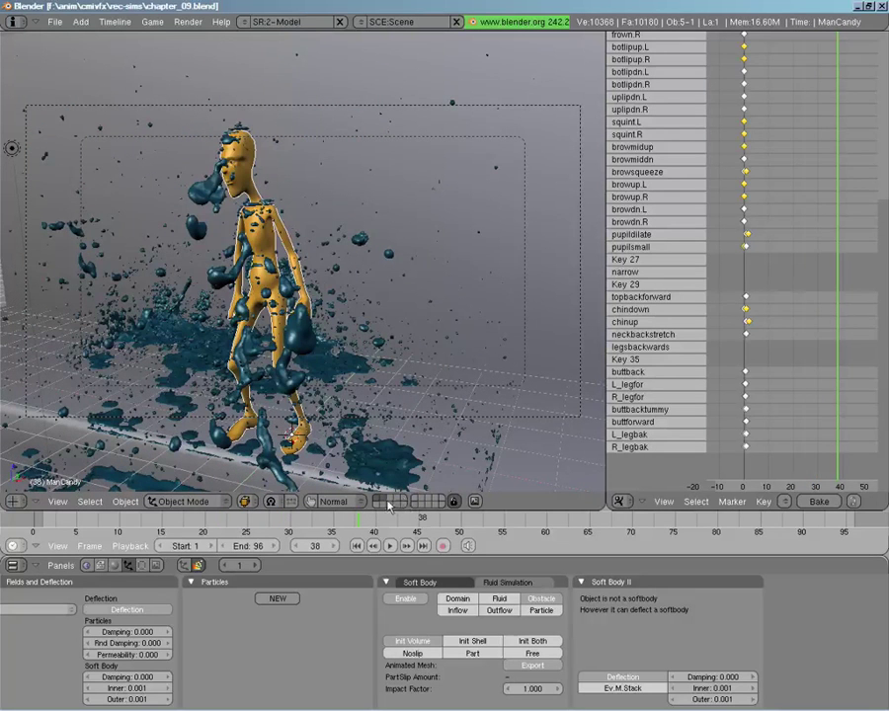
key("Right")
key("Right")
key("Right")
key("Right")
key("Right")
key("Right")
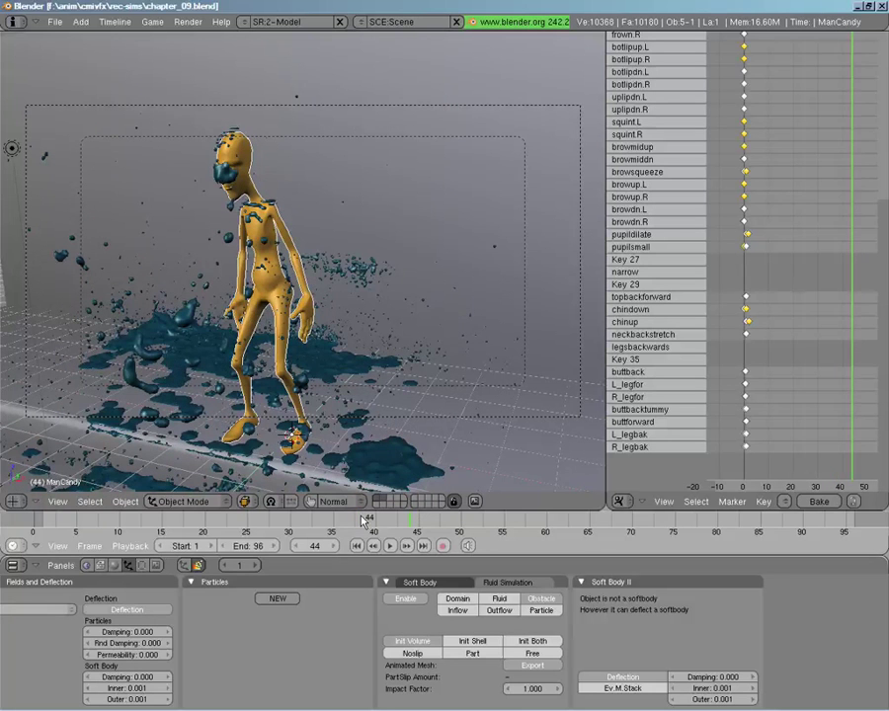
Go back to frames 38 and 37 and examine the fluid around the character from both sides.
left_click(362, 520)
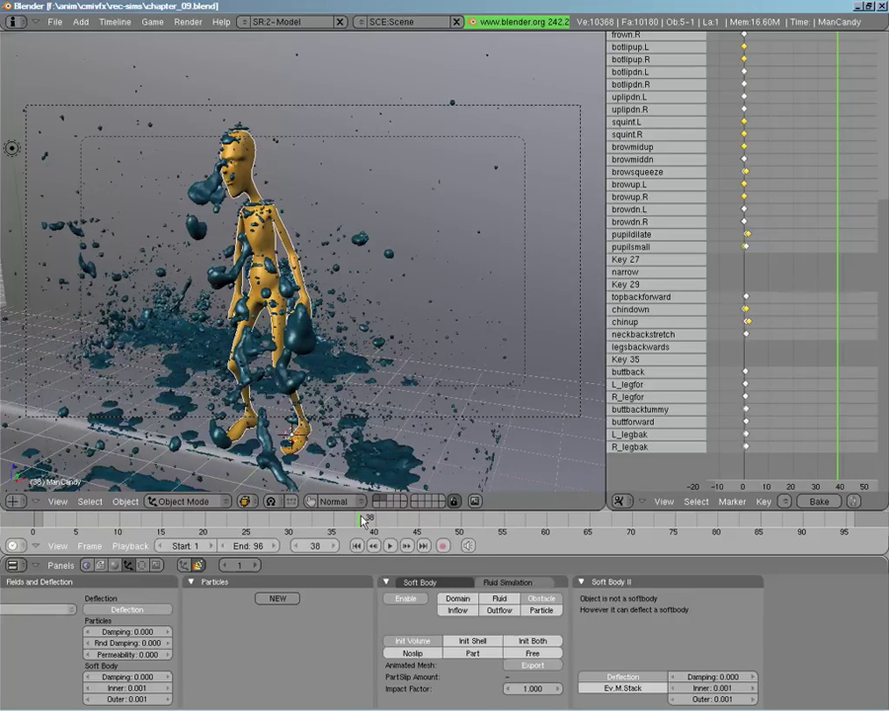
middle_click_drag(360, 310, 326, 318)
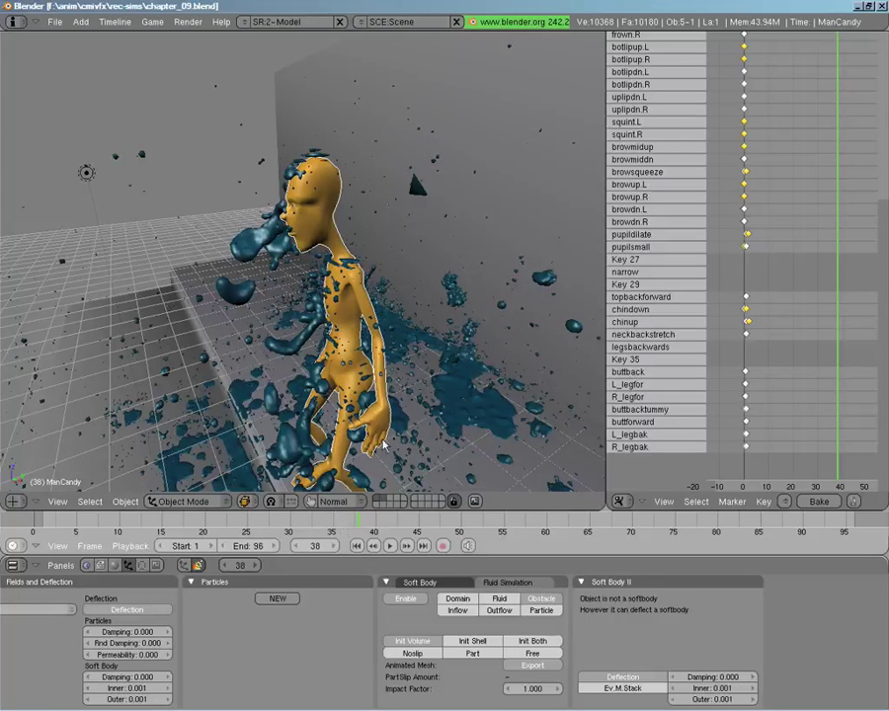
left_click(345, 527)
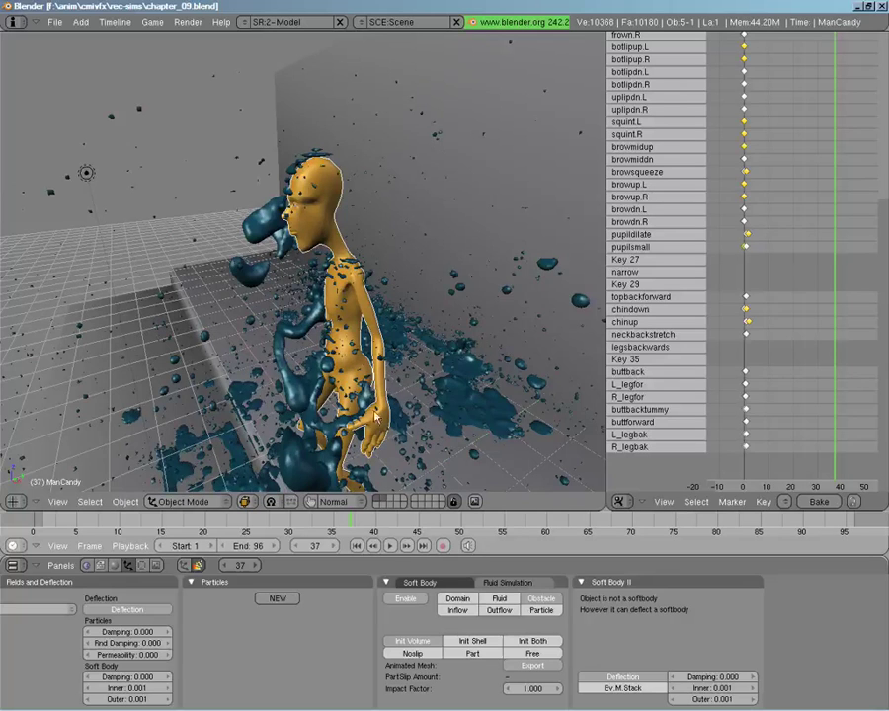
middle_click_drag(409, 405, 385, 293)
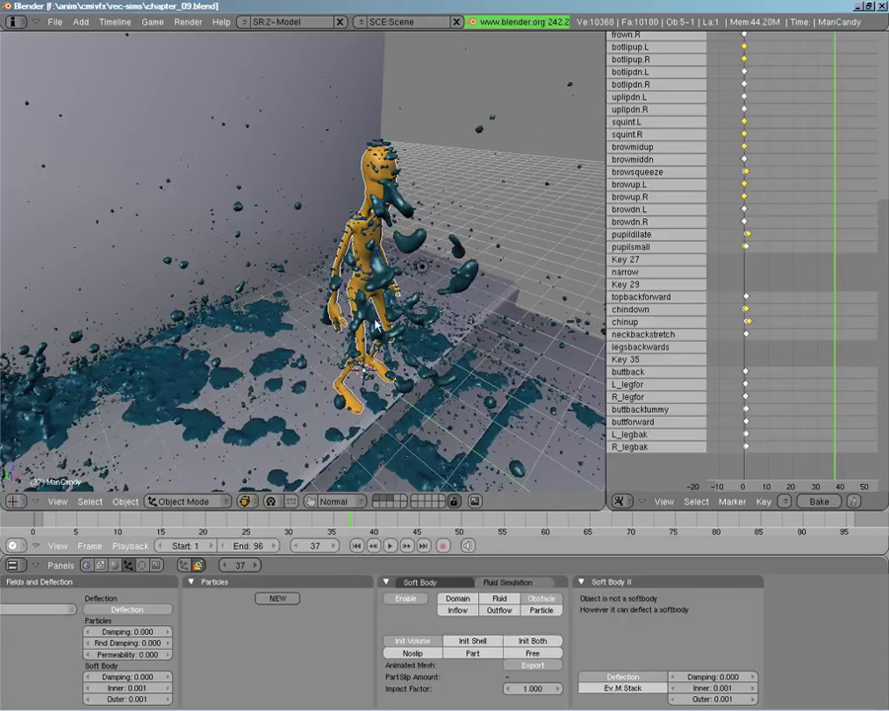
Show the armature's layer, return to frame 1, and put the candyskel armature in Pose Mode.
key("shift+2")
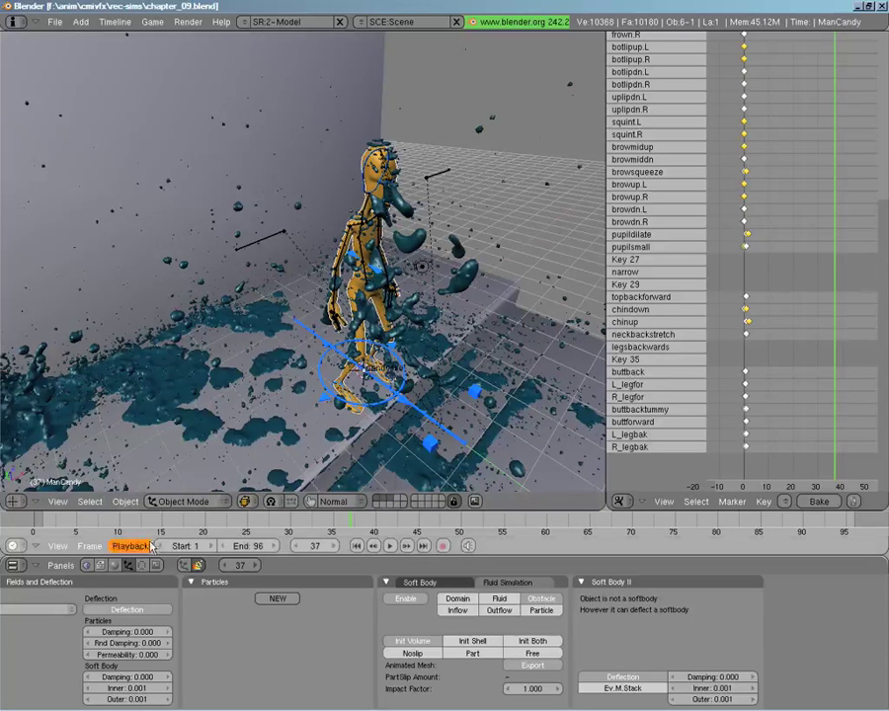
left_click(41, 523)
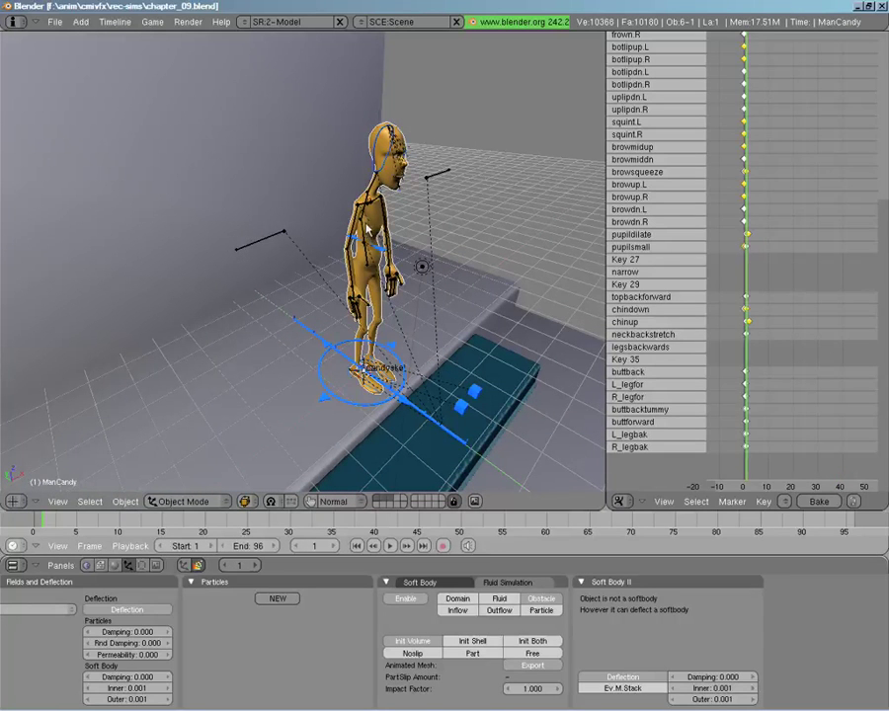
right_click(403, 275)
key("ctrl+Tab")
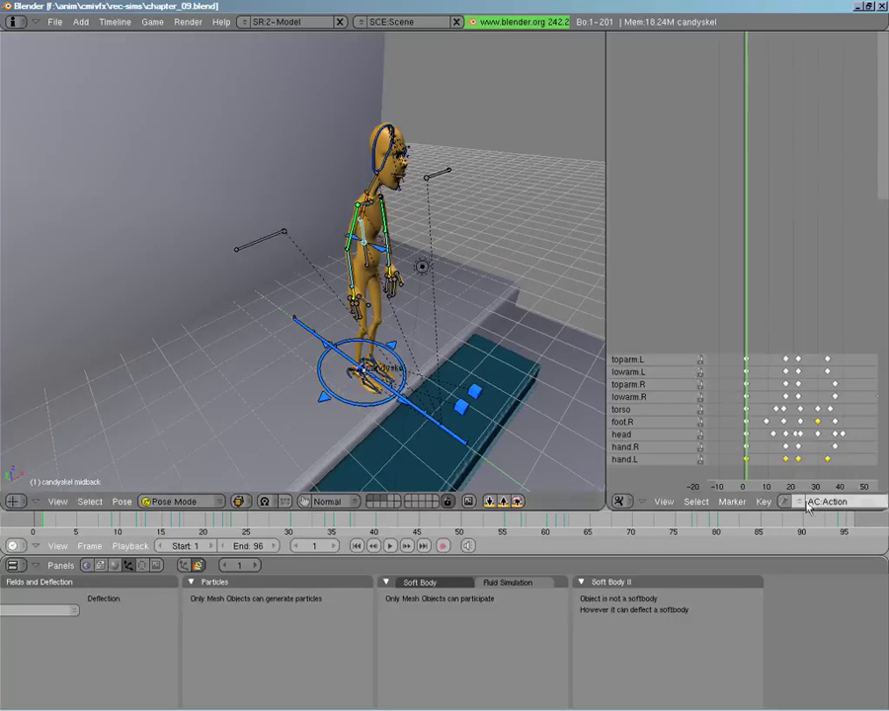
Delete all keyframes from a single-user copy of the skeleton's action and play back the splash.
left_click(639, 502)
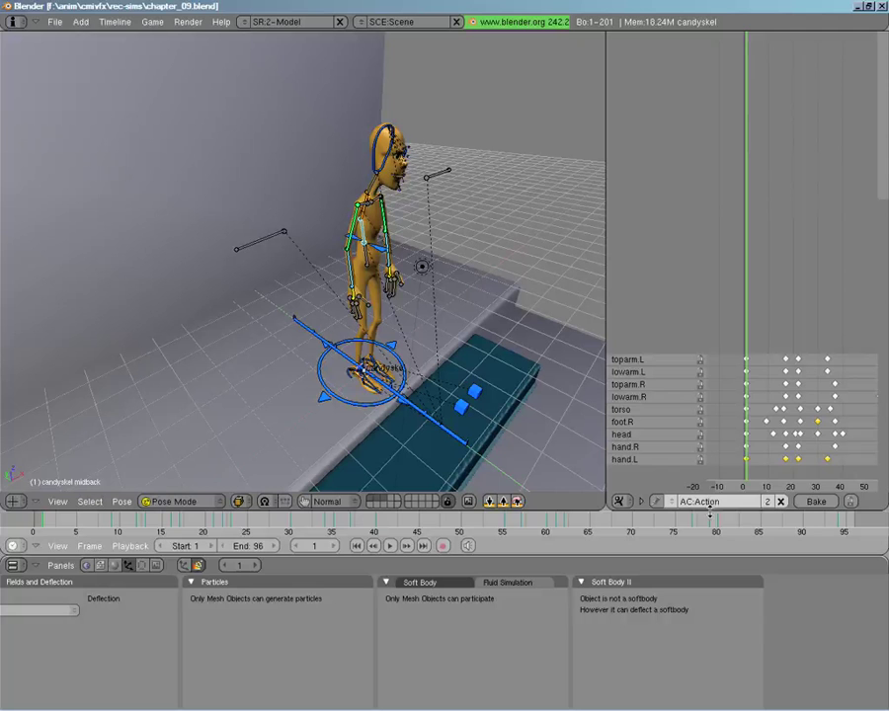
left_click(767, 502)
key("a")
key("x")
left_click(777, 415)
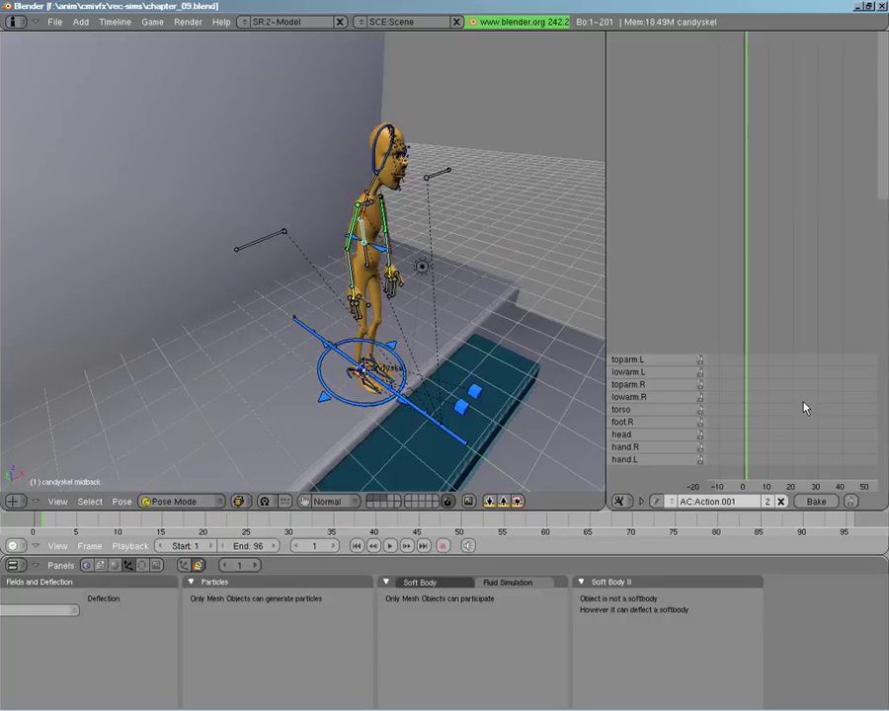
key("alt+a")
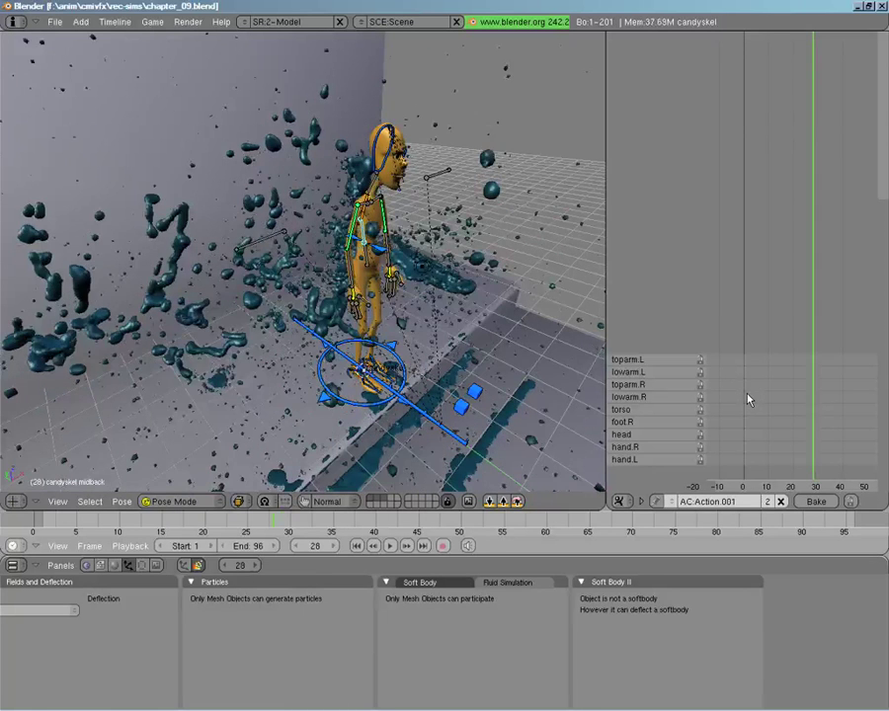
left_click(747, 399)
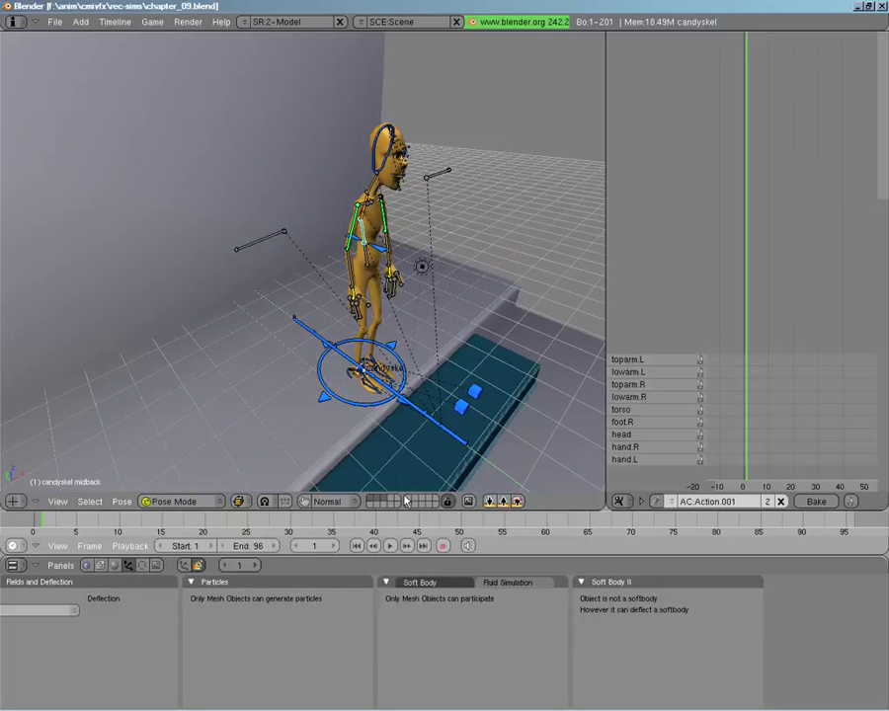
Select the fluid domain and switch it in and out of Edit Mode to examine its bounding box around the scene.
scroll(395, 408, "down", 3)
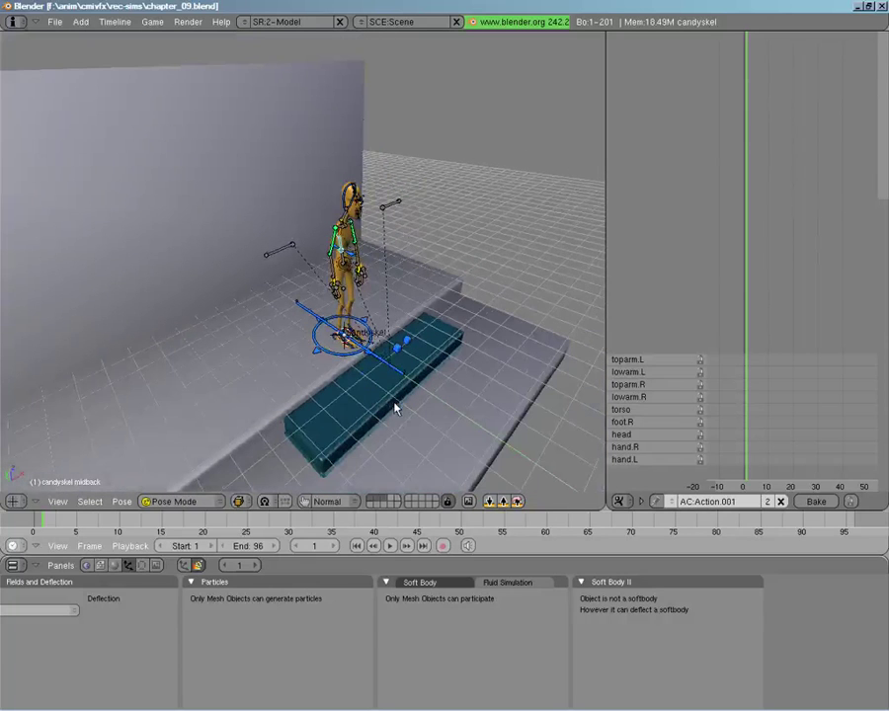
middle_click_drag(397, 357, 387, 373)
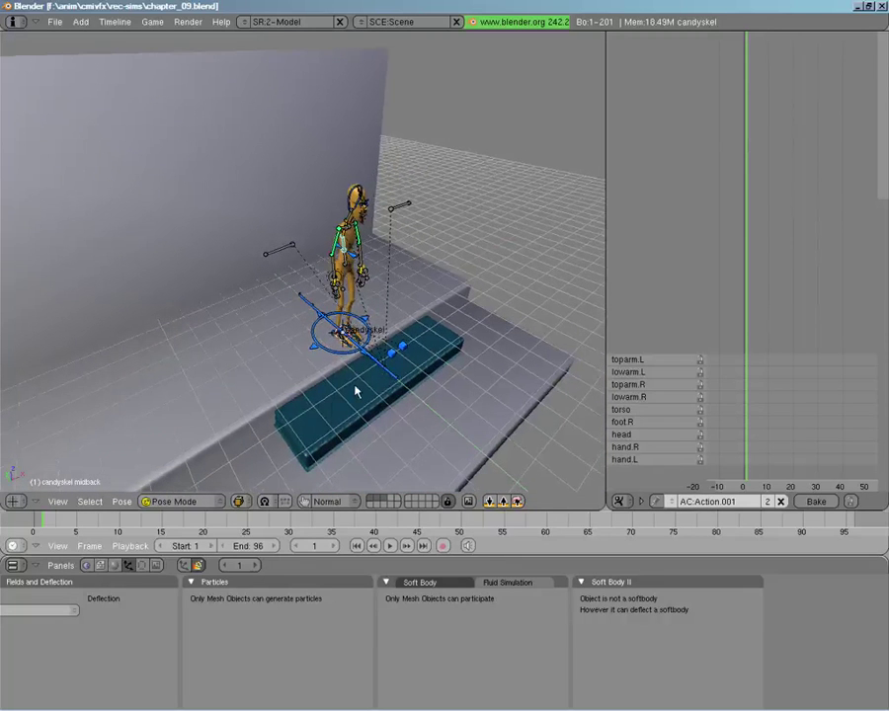
right_click(355, 392)
key("Tab")
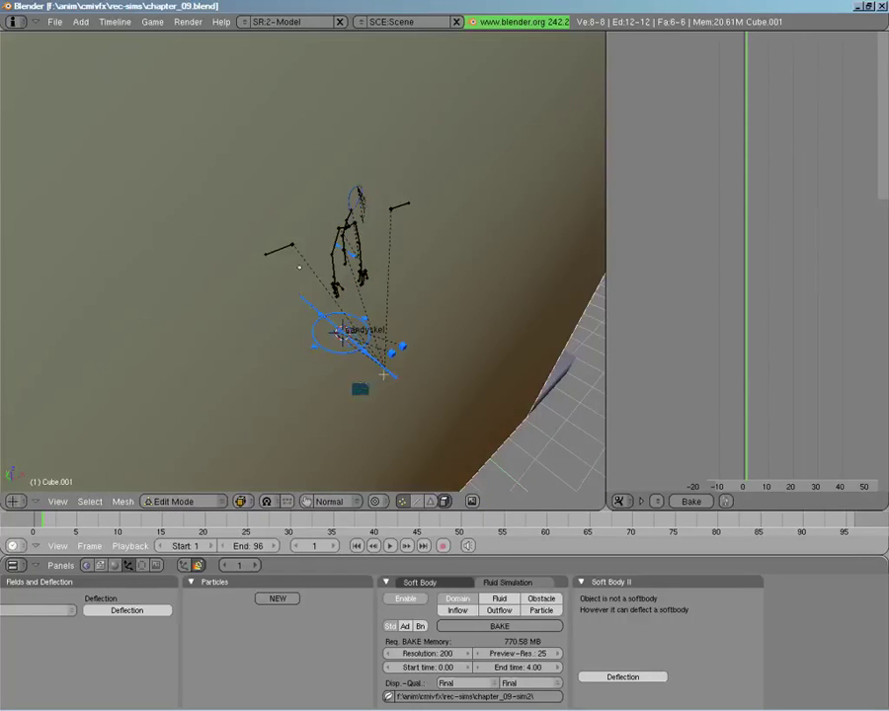
middle_click_drag(359, 385, 395, 447)
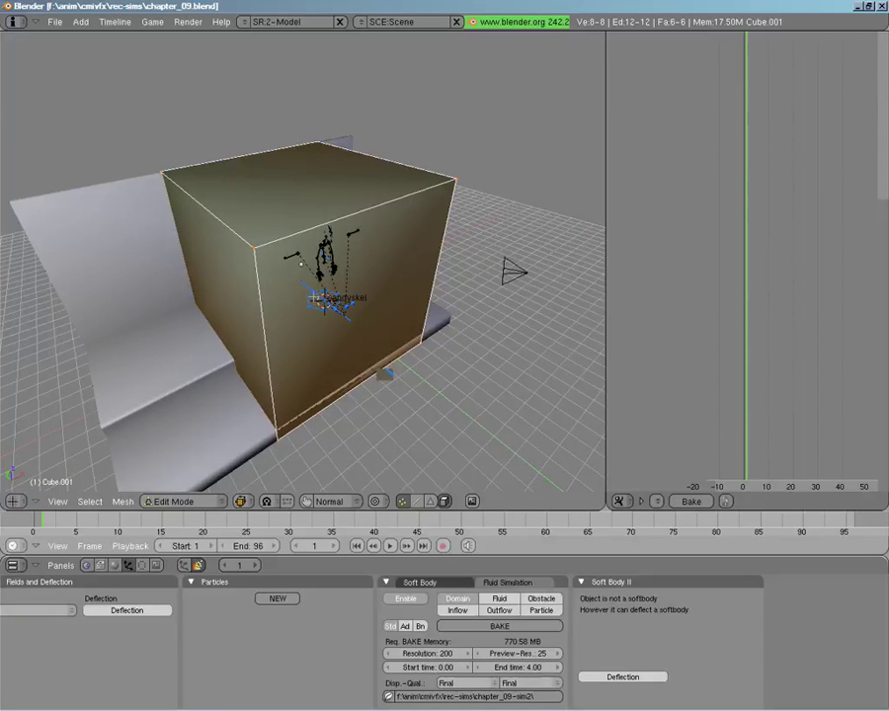
key("Tab")
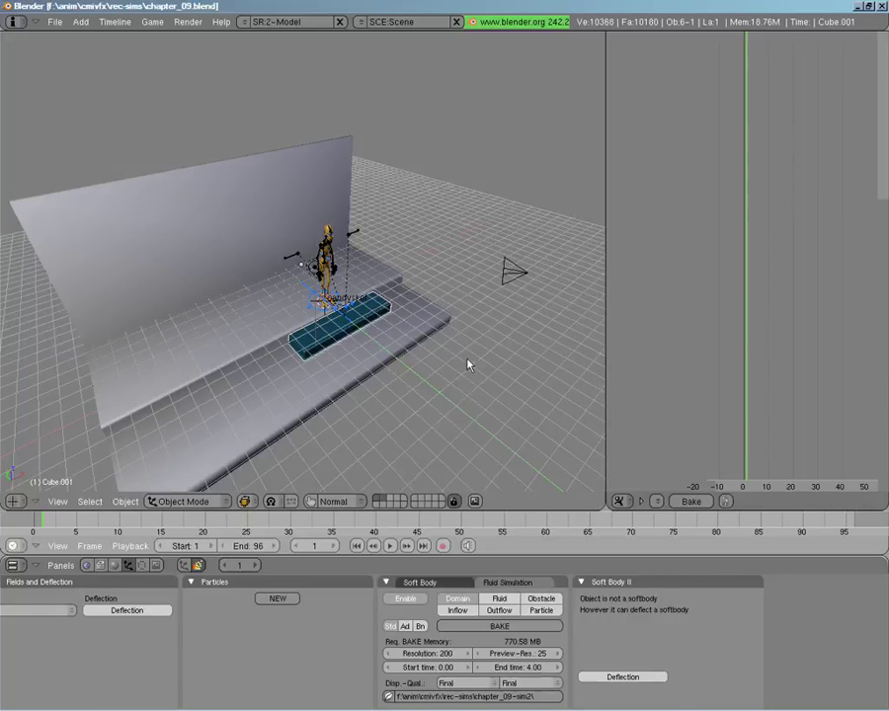
middle_click_drag(468, 366, 332, 348)
key("Tab")
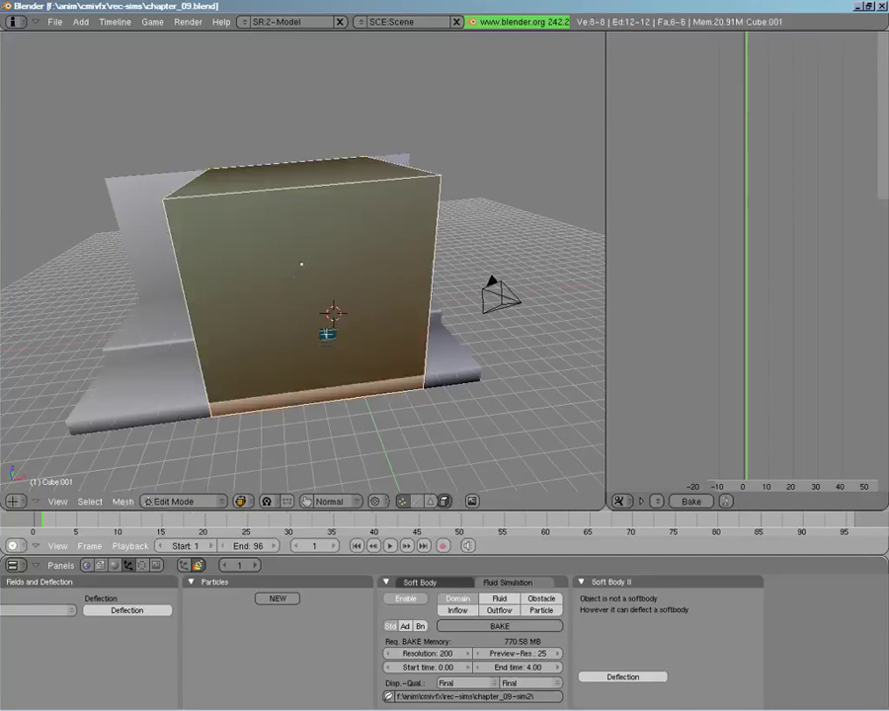
key("Tab")
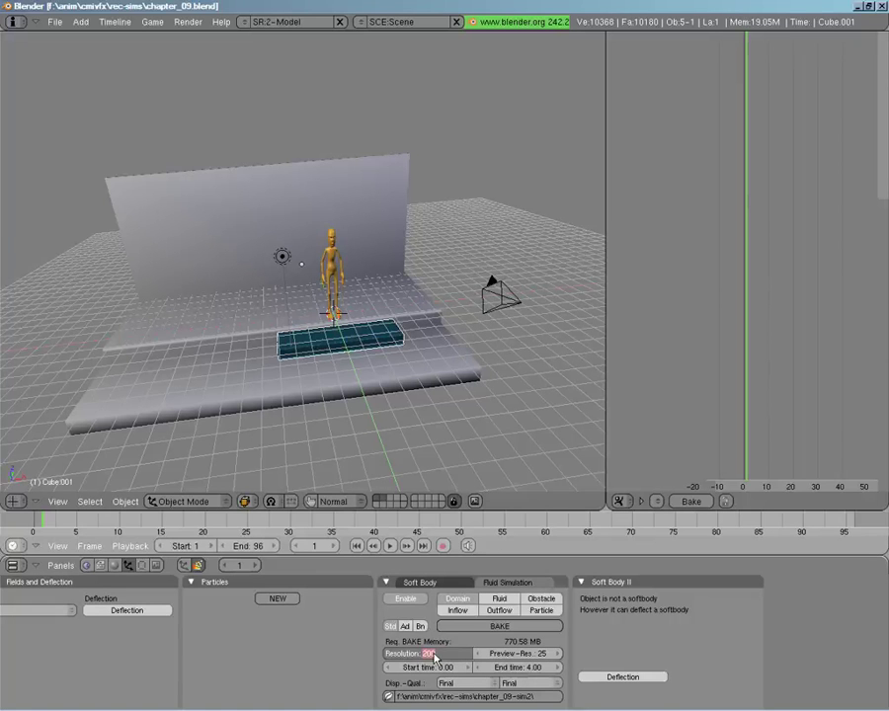
Set the fluid domain's resolution to 100 and display its advanced settings.
type("100")
key("Return")
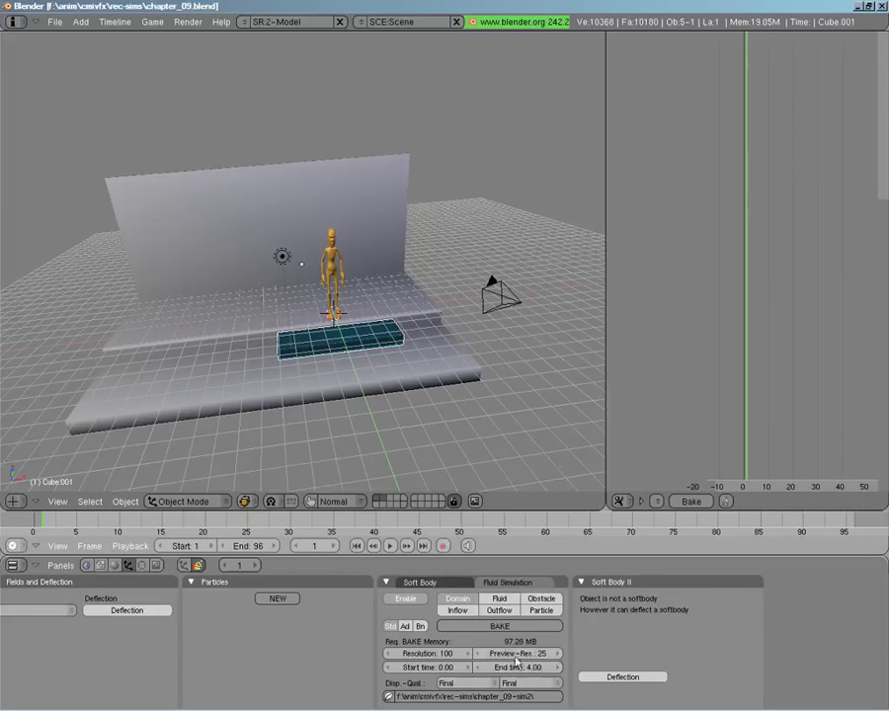
left_click(405, 627)
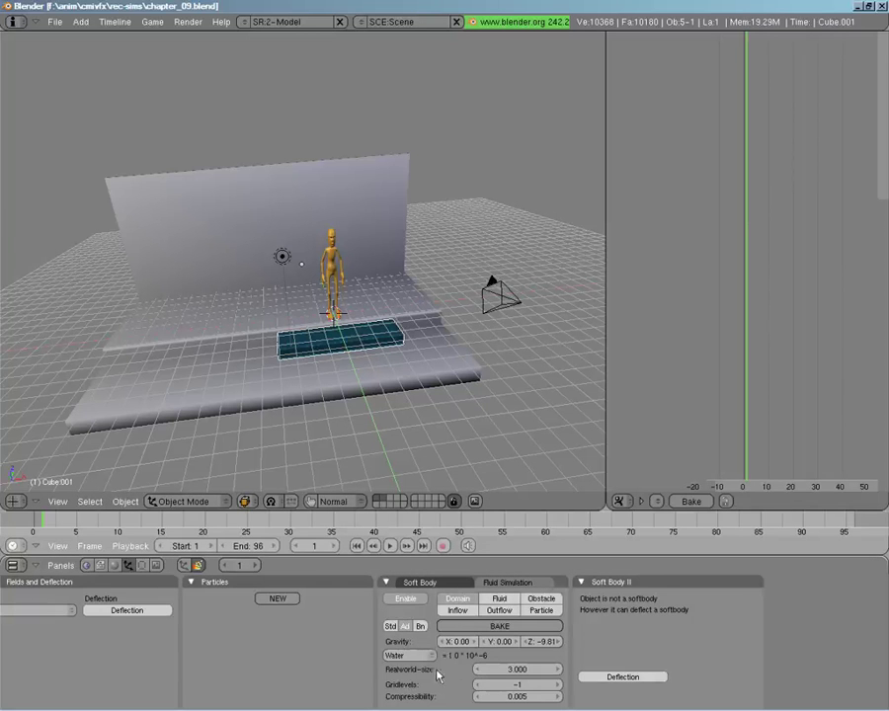
Set the domain's tracer particles to 0, generated particles to 0 and surface subdivision to 1.
left_click(419, 628)
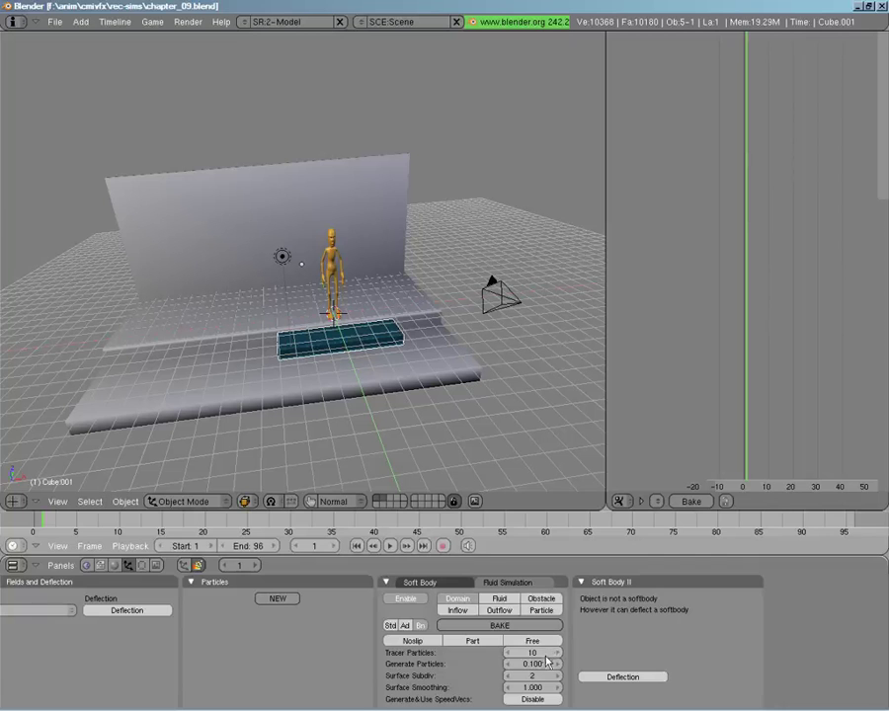
key("BackSpace")
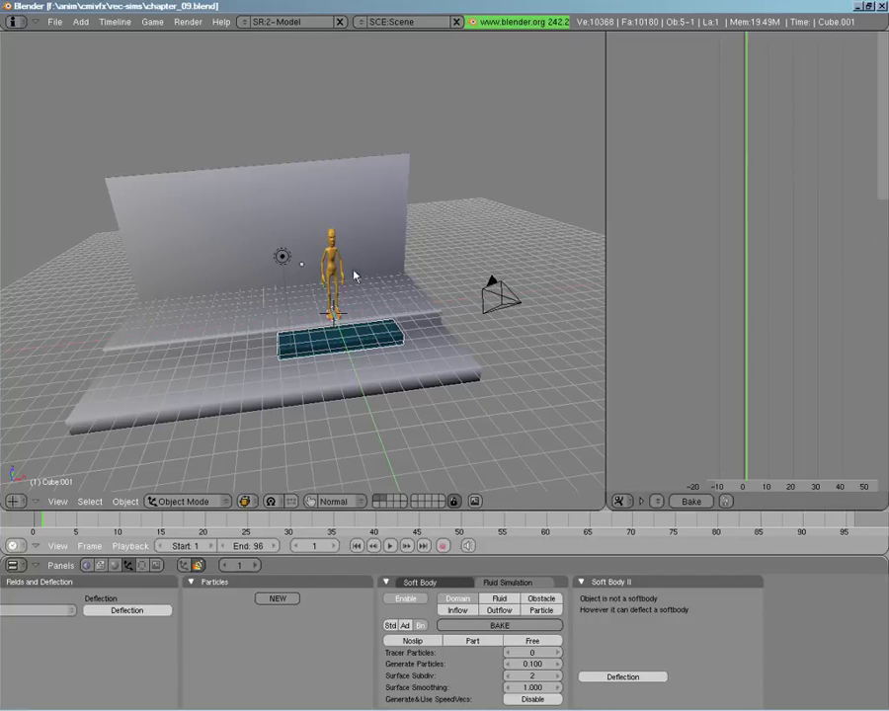
key("BackSpace")
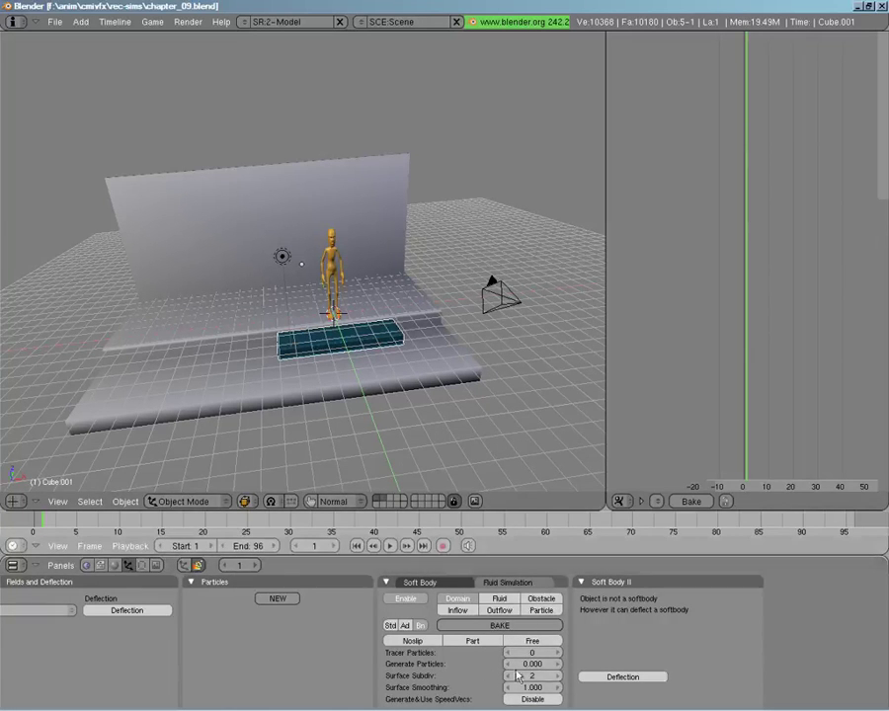
left_click(510, 677)
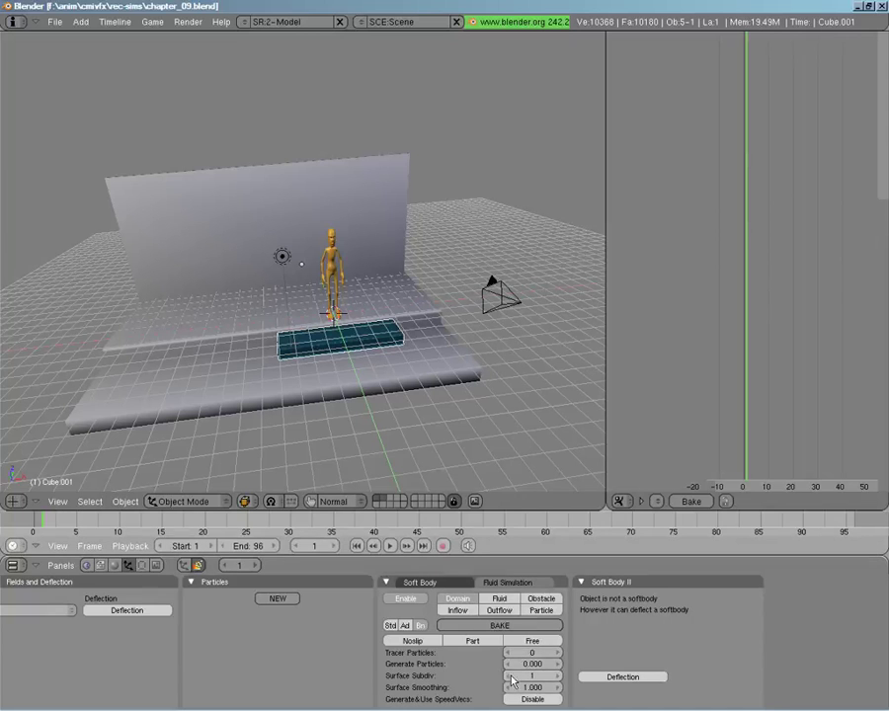
left_click(390, 625)
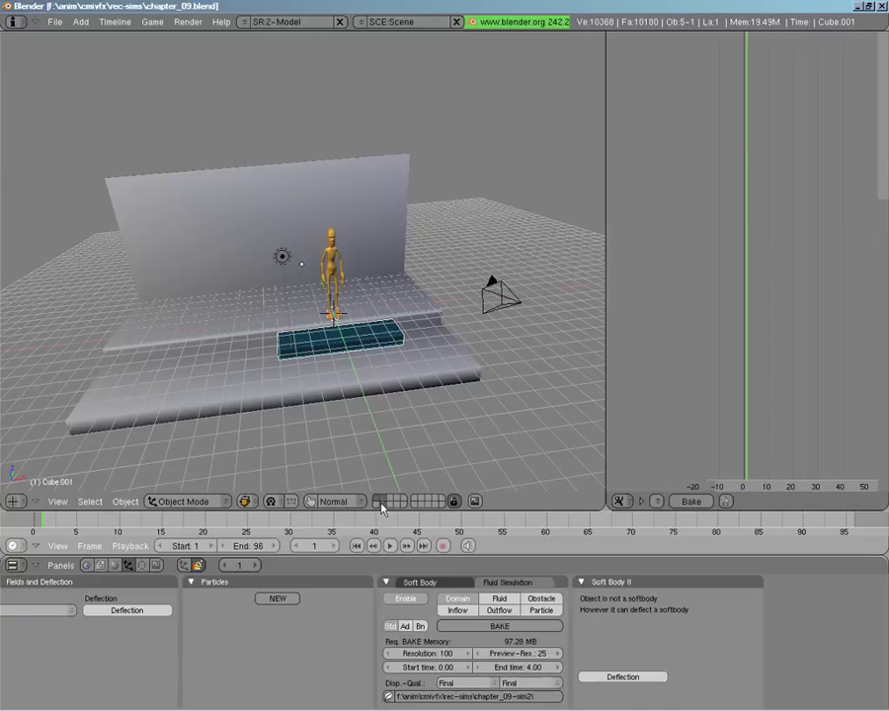
Hide the domain's layer and show the fluid source block's layer with the character and floor.
middle_click_drag(440, 329, 329, 374)
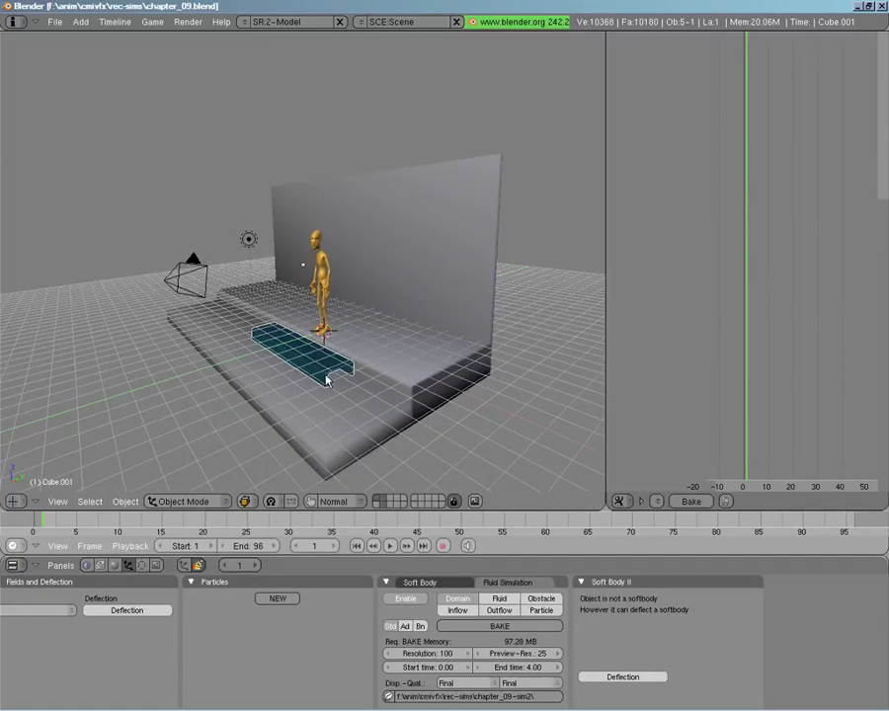
left_click(376, 502)
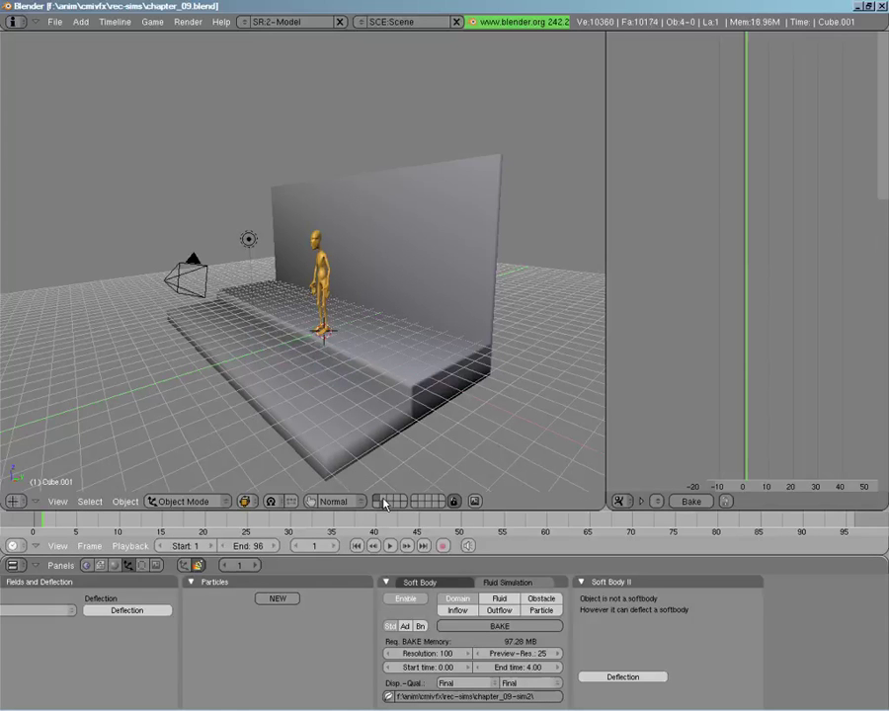
left_click(380, 506, "shift")
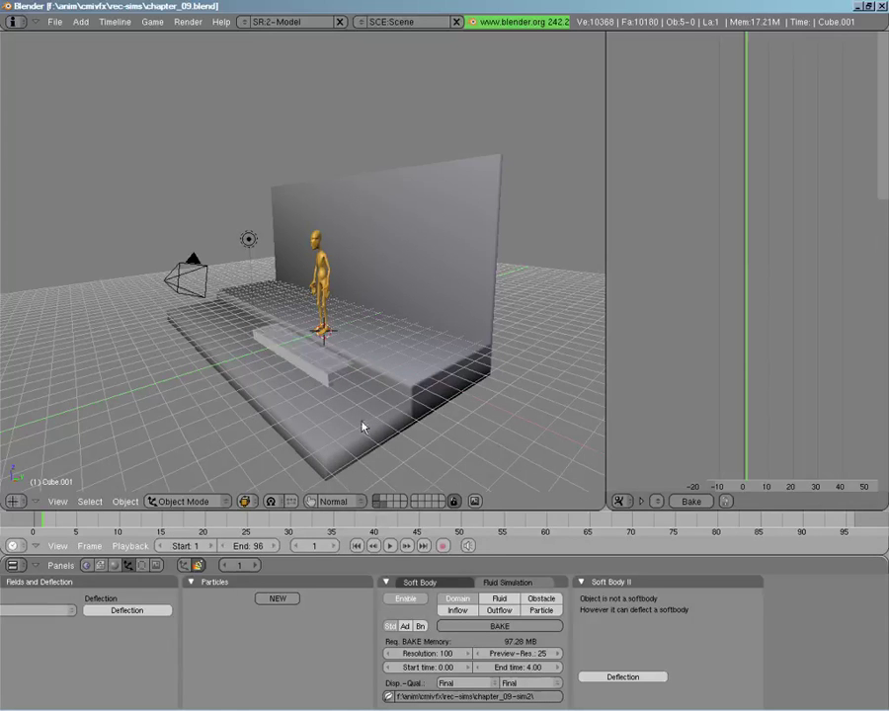
Select the floor obstacle and the fluid source block in turn to examine their fluid simulation settings.
right_click(337, 387)
right_click(380, 499)
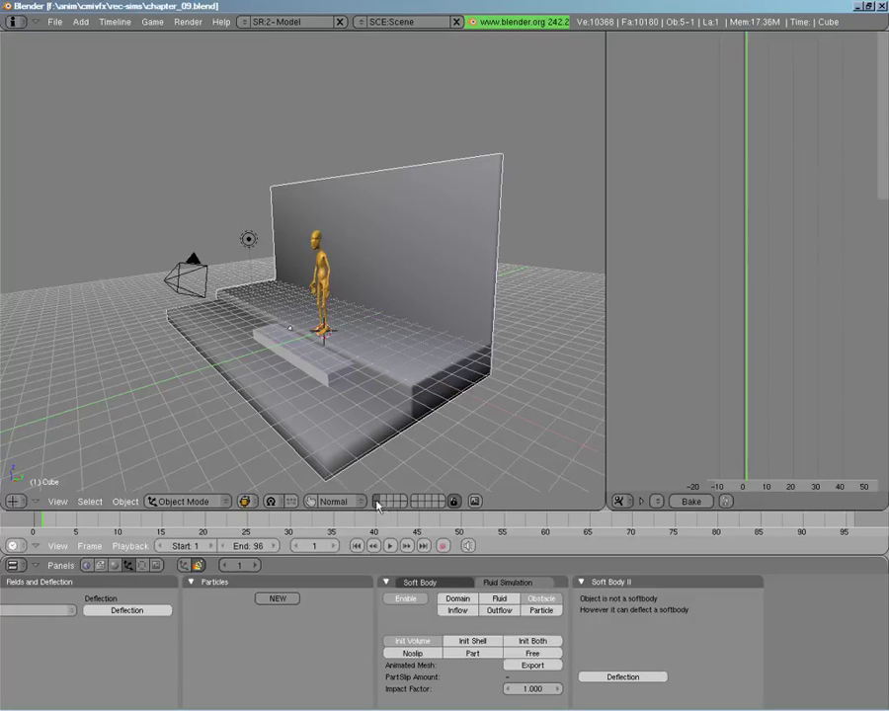
right_click(315, 363)
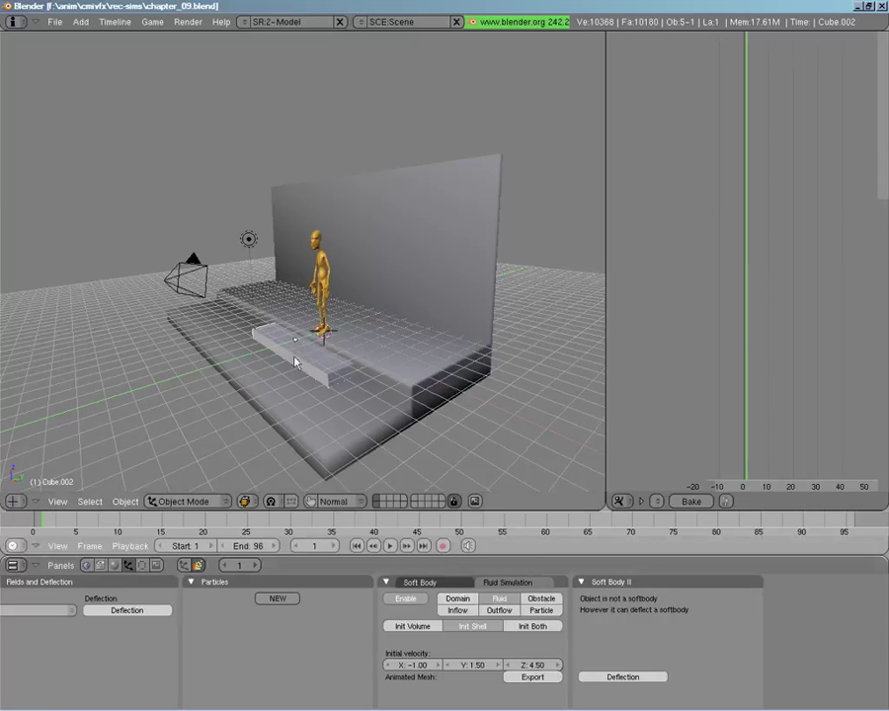
middle_click_drag(295, 362, 357, 371)
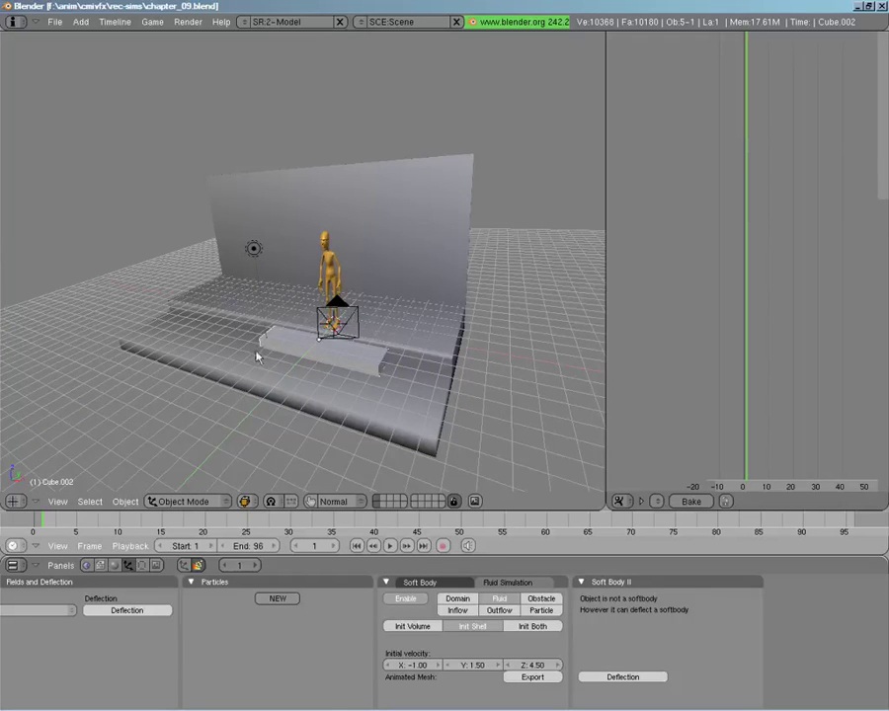
middle_click_drag(258, 353, 352, 364)
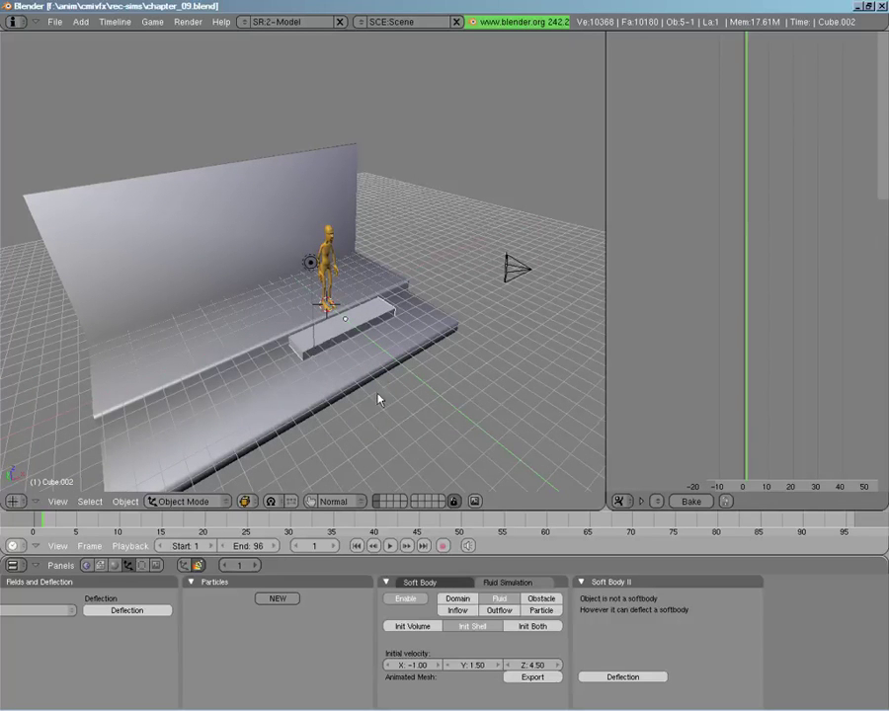
Show the domain's layer together with the fluid source block, character and floor.
left_click(379, 503)
left_click(380, 503)
left_click(377, 509, "shift")
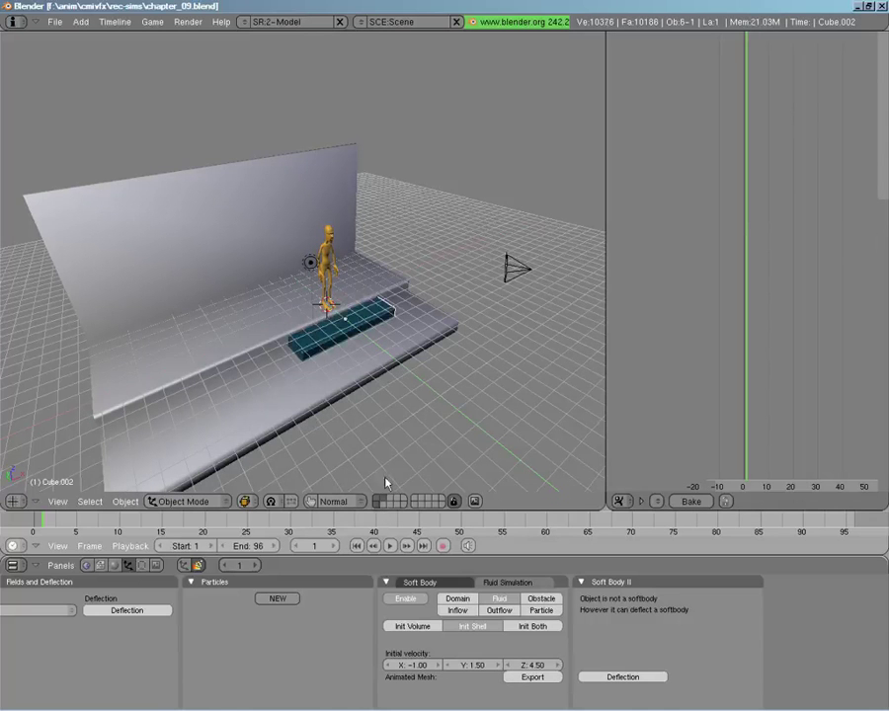
Select the fluid domain and set its simulation directory to the chapter_09-sim folder.
right_click(347, 340)
right_click(345, 354)
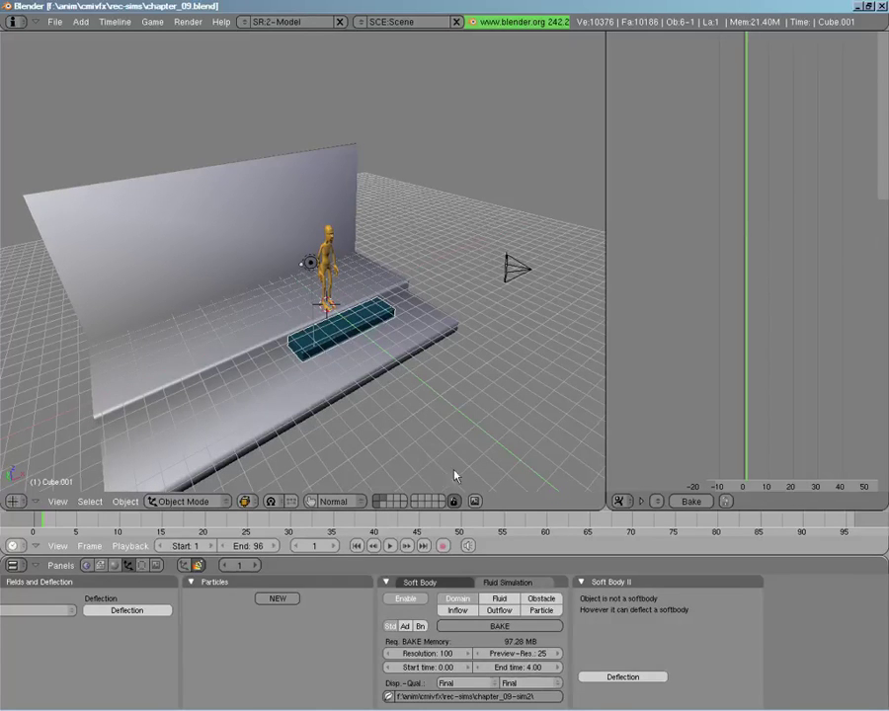
left_click(388, 697)
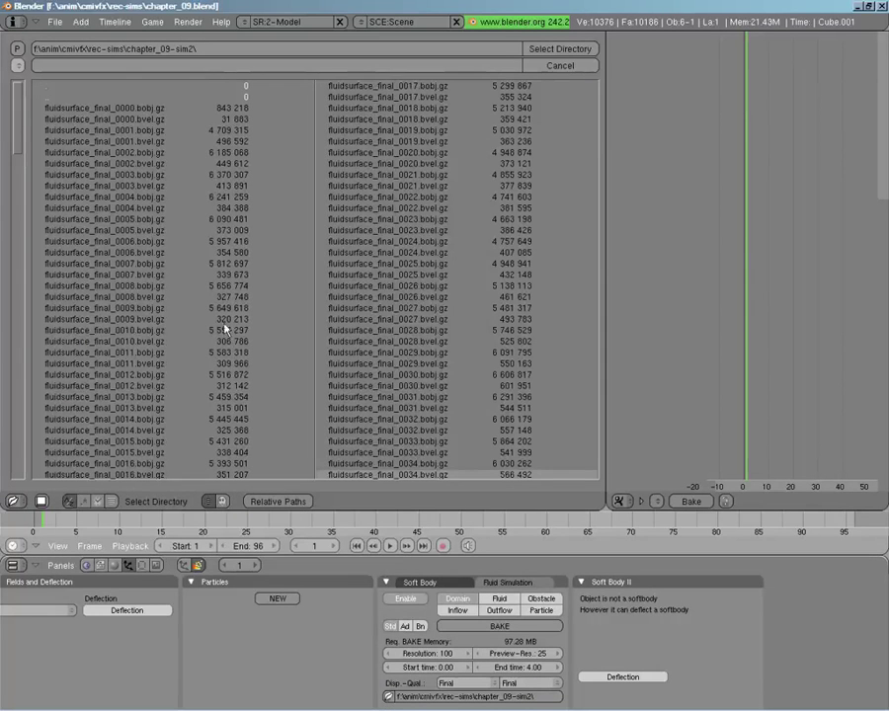
left_click(82, 99)
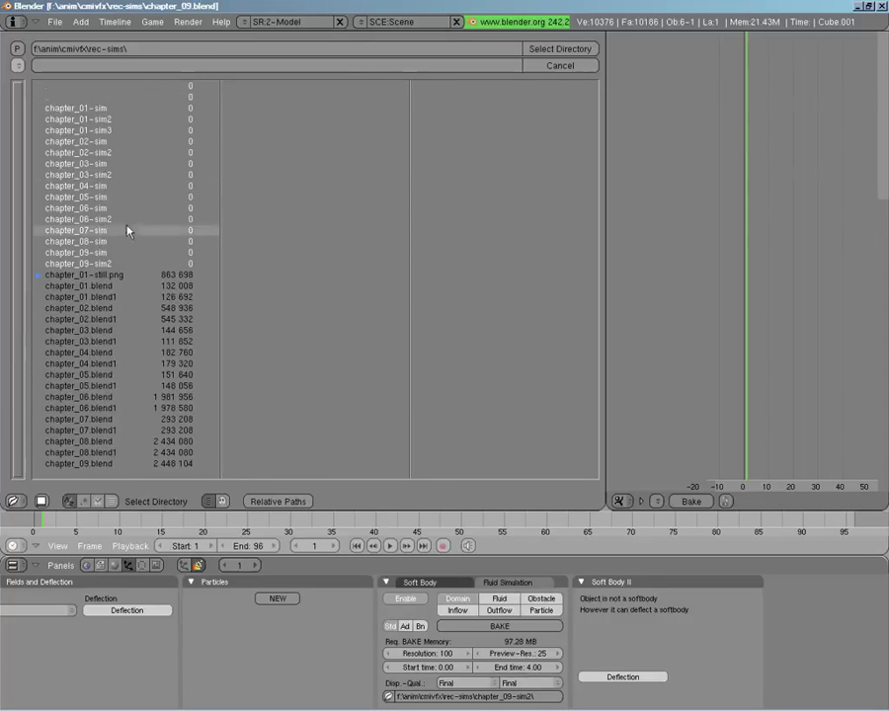
left_click(112, 253)
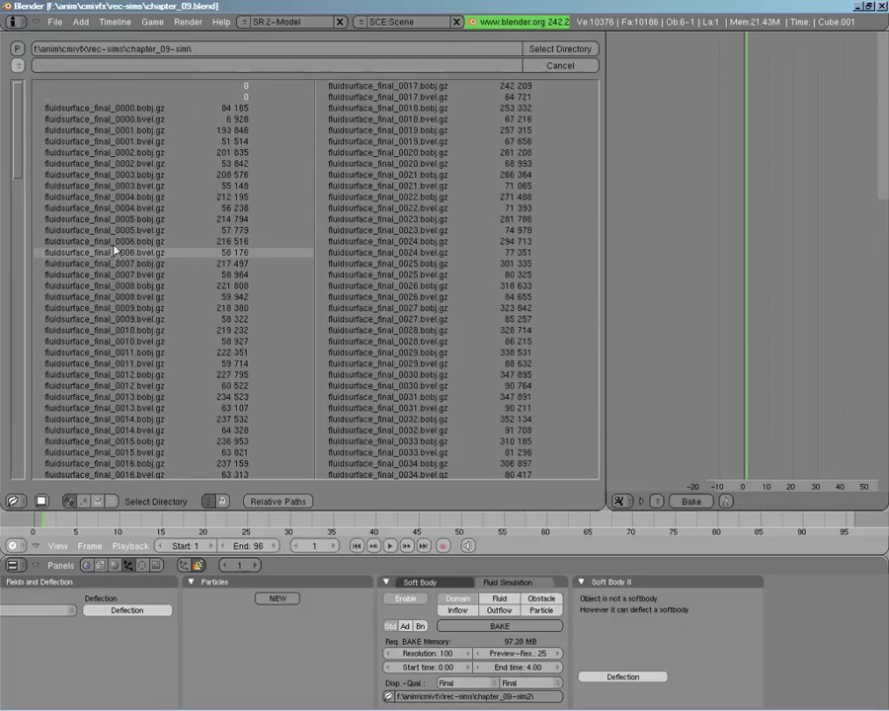
left_click(545, 52)
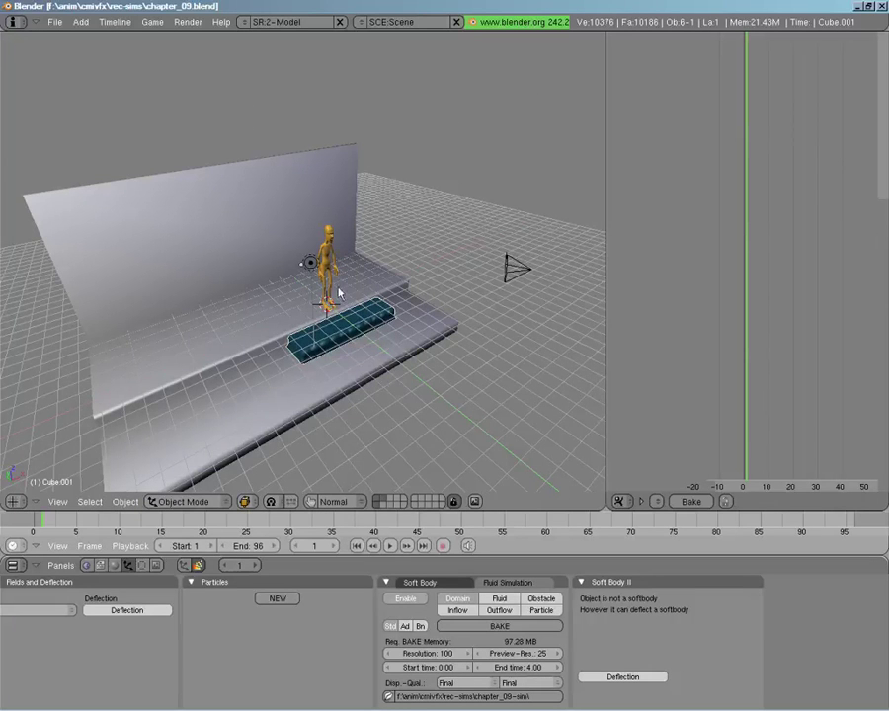
Scrub through the splash around the character and stop at frame 8.
scroll(370, 358, "up", 5)
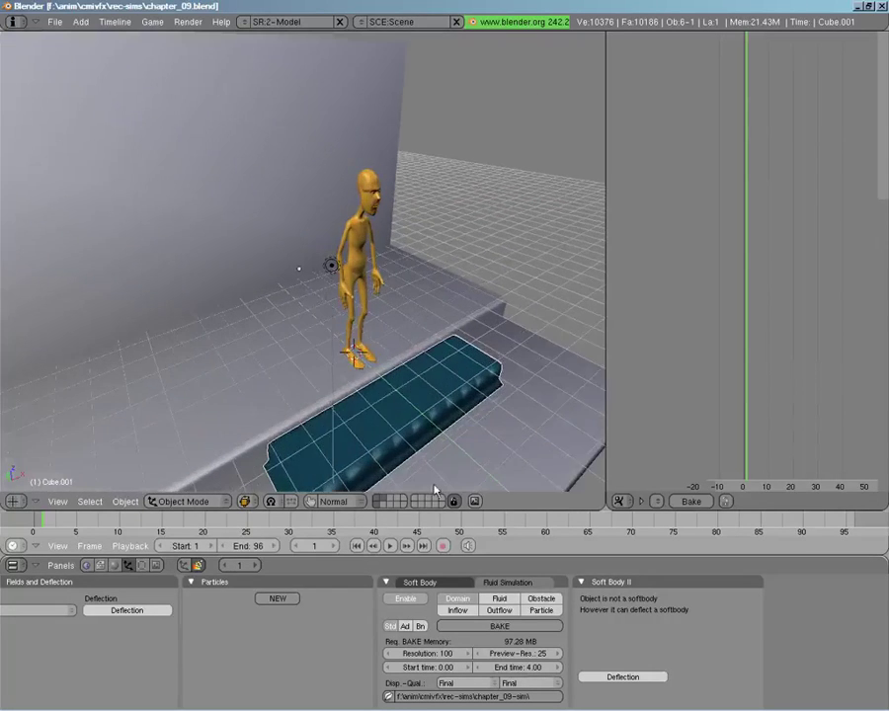
left_click_drag(71, 524, 94, 523)
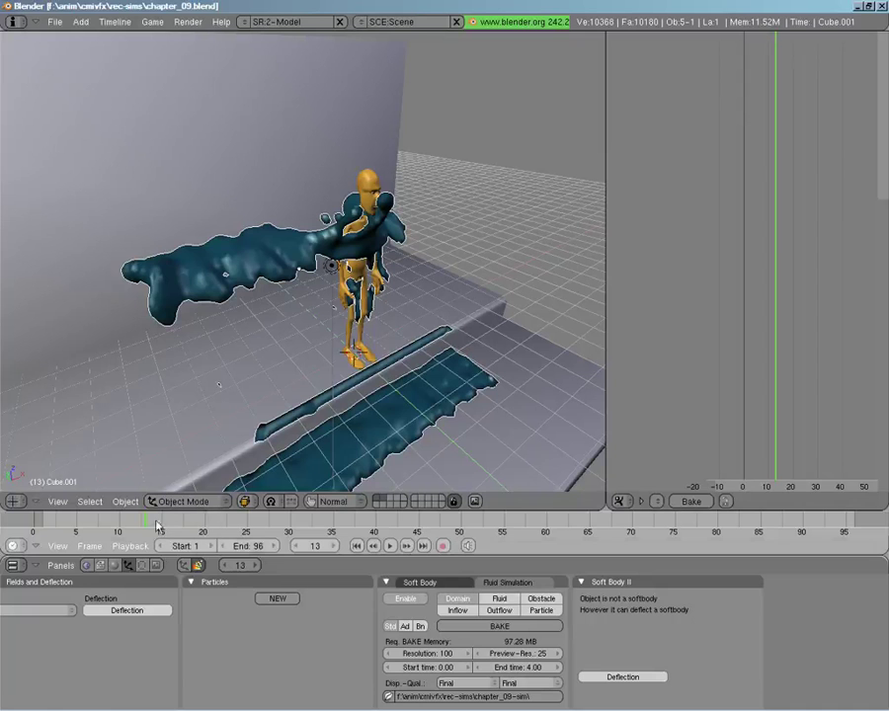
left_click_drag(166, 521, 111, 491)
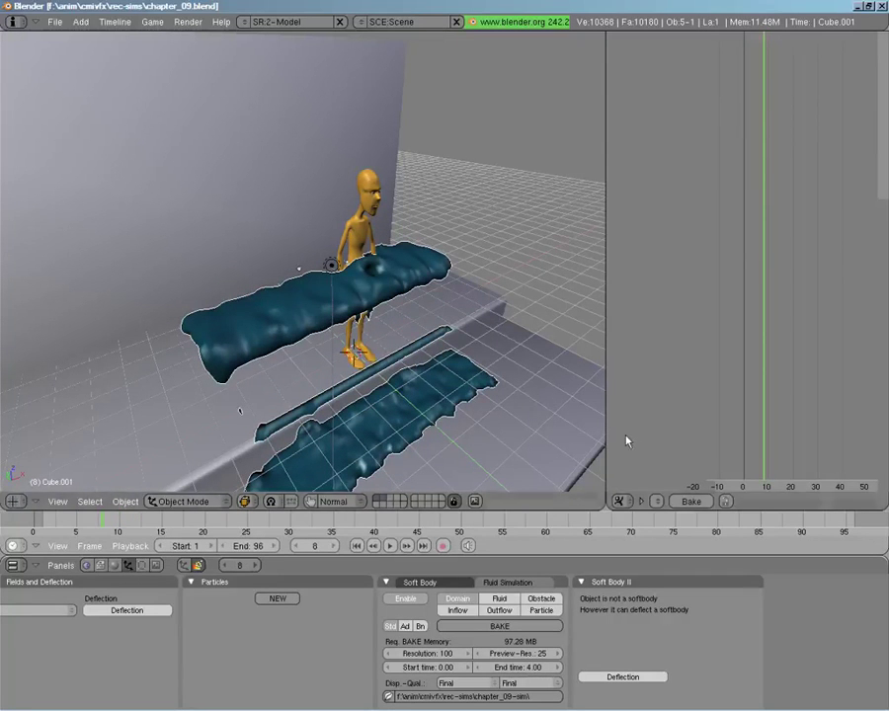
Show the character's armature layer as well and insert a LocRot key on the torso bone at frame 8.
left_click(391, 500, "shift")
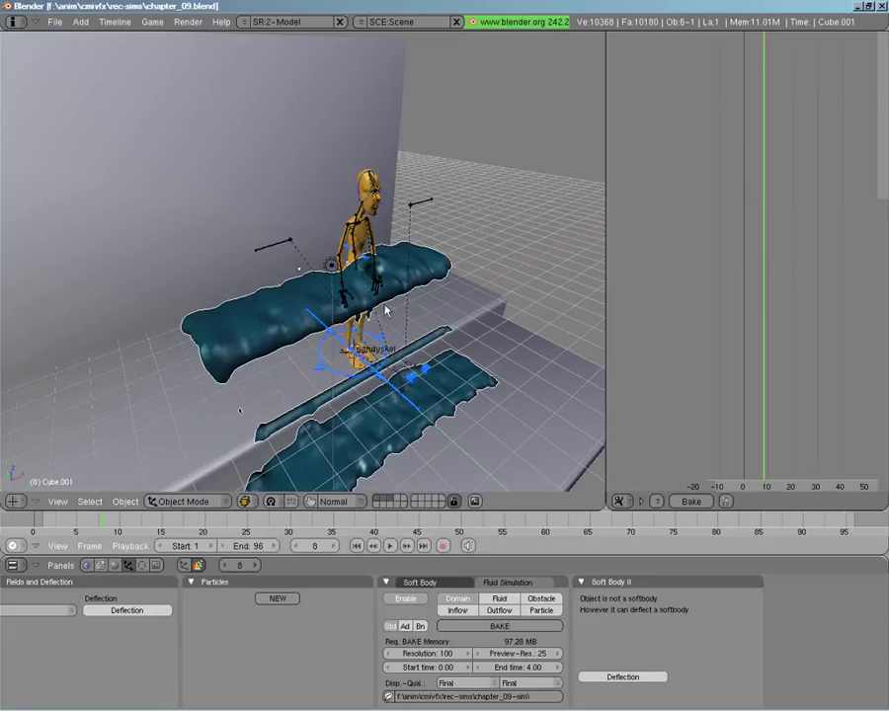
right_click(365, 260)
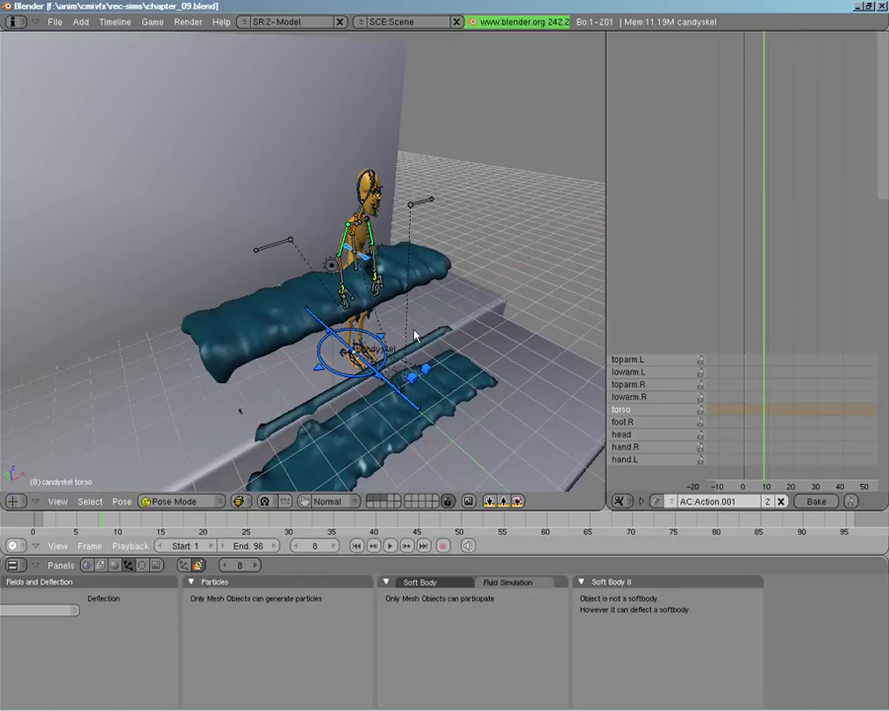
key("i")
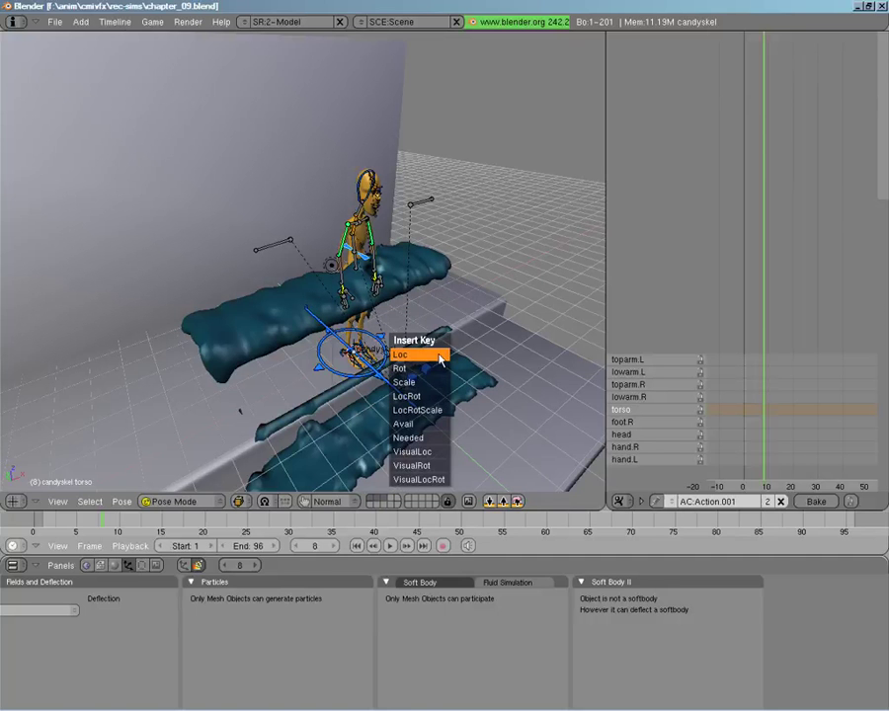
left_click(438, 397)
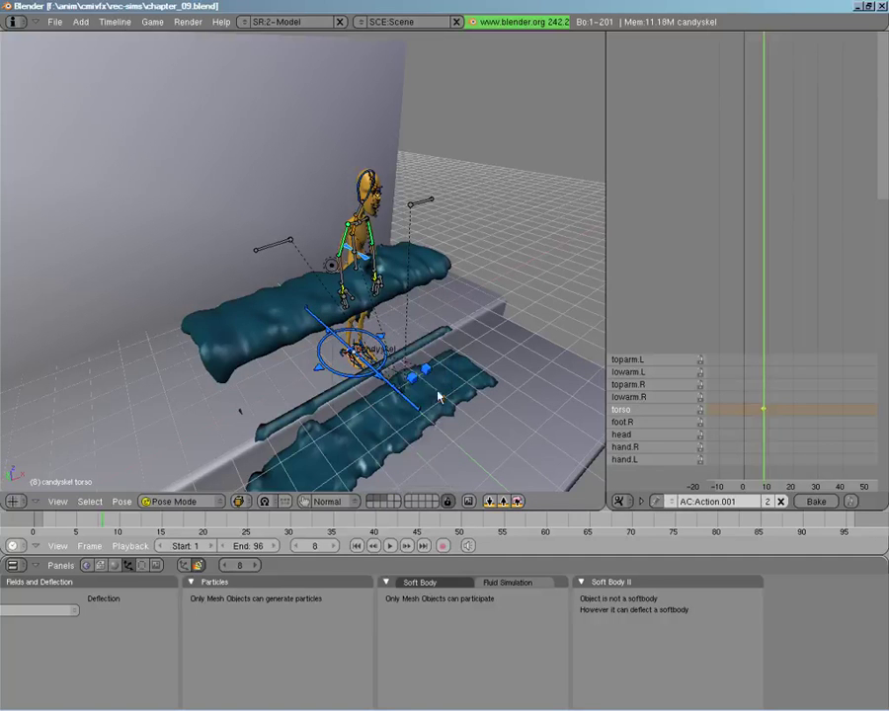
At frame 16, move the torso bone back toward the wall and rotate it slightly.
left_click_drag(763, 383, 791, 370)
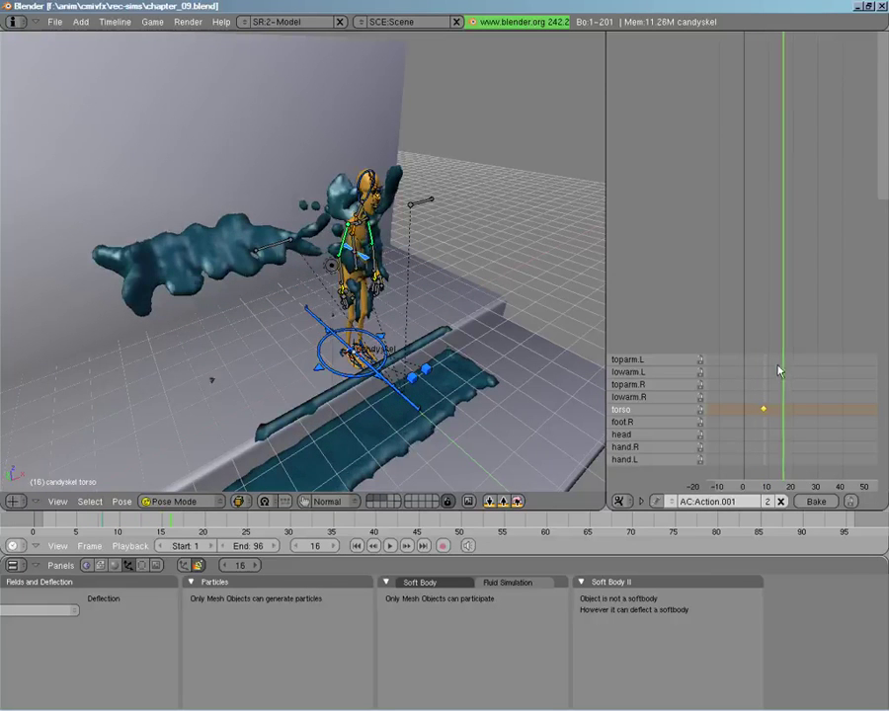
middle_click_drag(260, 407, 362, 346)
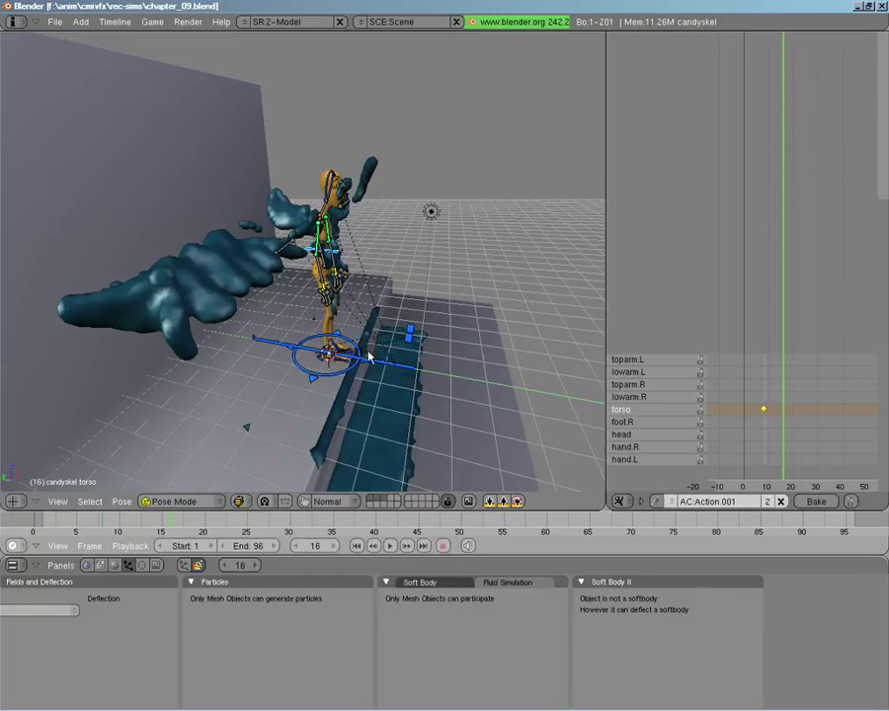
key("g")
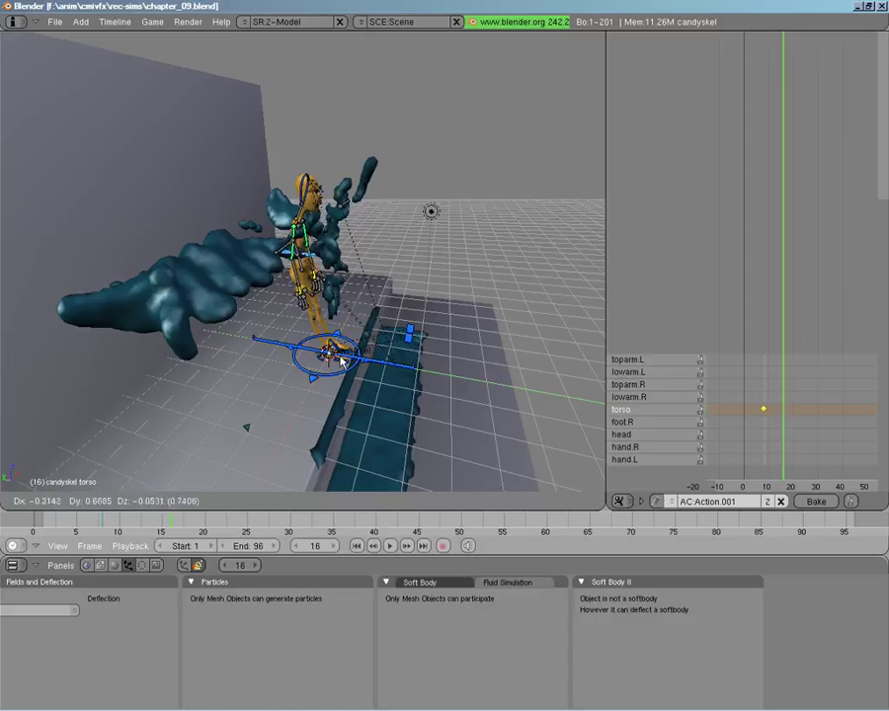
left_click(338, 362)
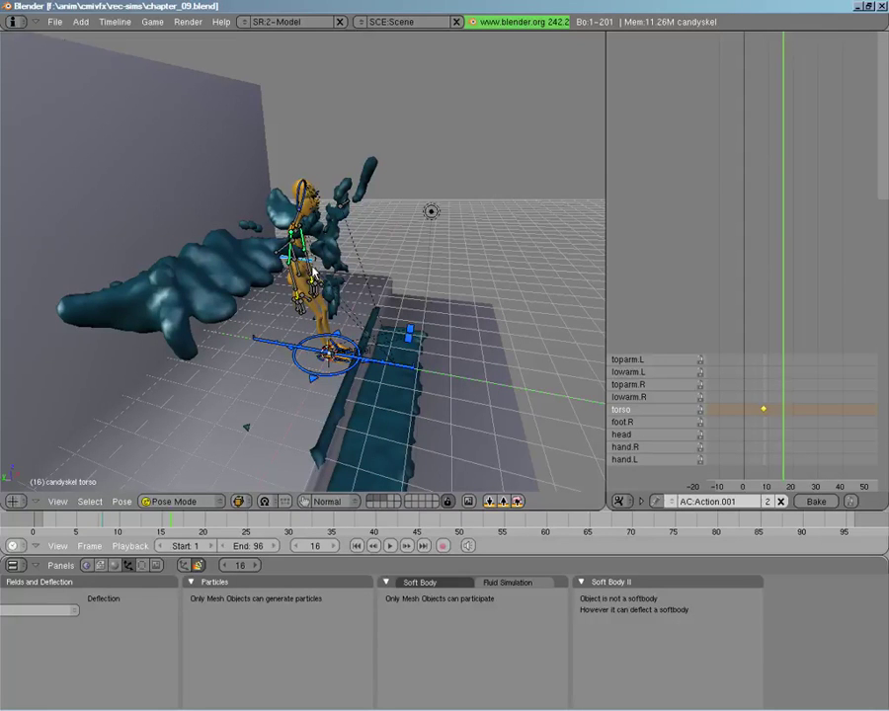
key("ctrl+space")
left_click(286, 294)
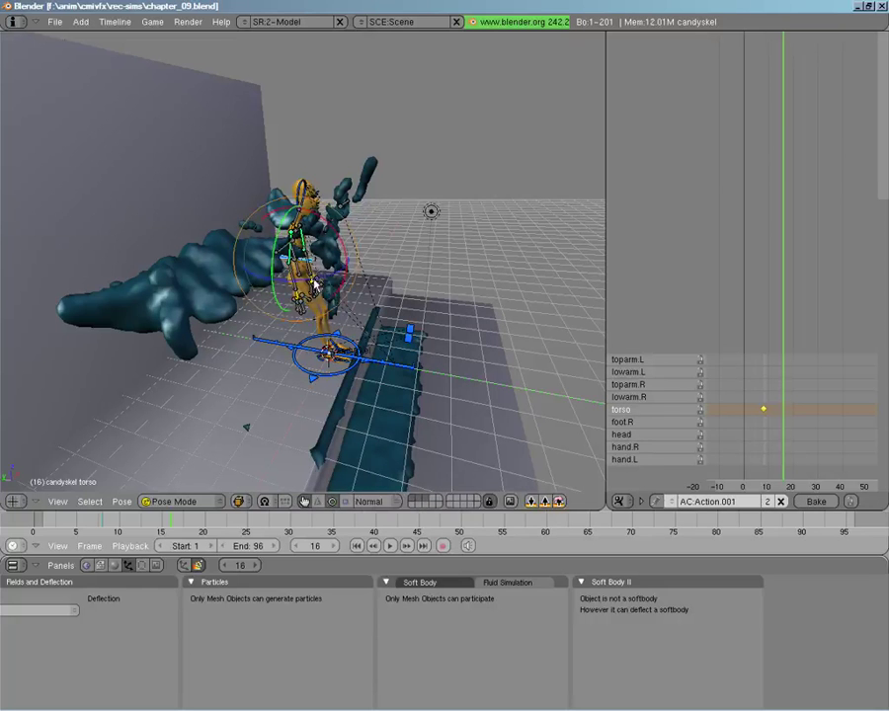
mouse_move(325, 283)
left_mouse_down()
mouse_move(314, 279)
mouse_move(315, 291)
left_mouse_up()
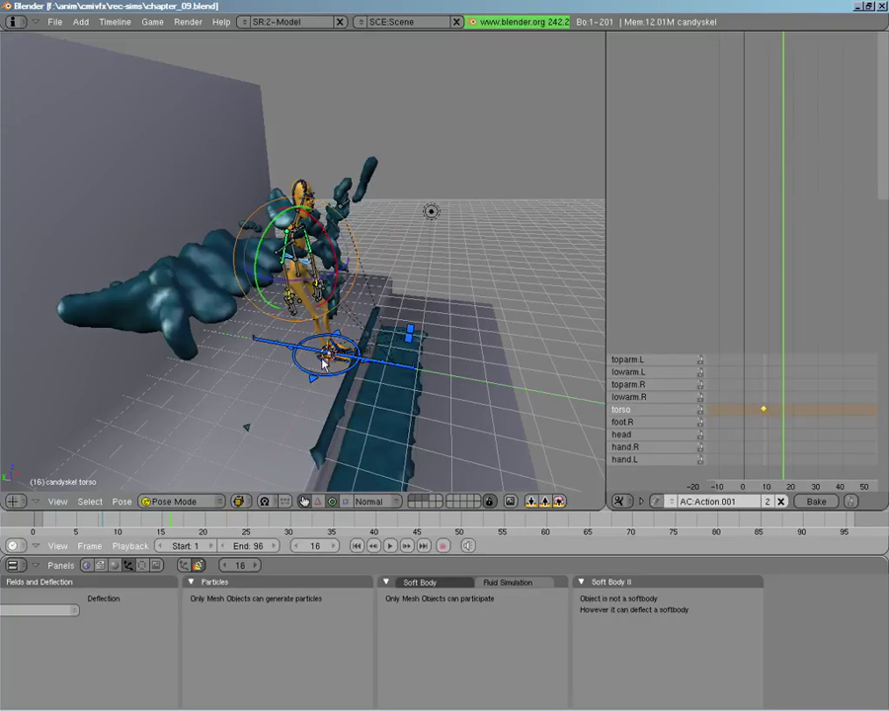
Move the foot.R bone back toward the wall, rotate it and adjust its height along the global Z axis.
right_click(326, 362)
key("g")
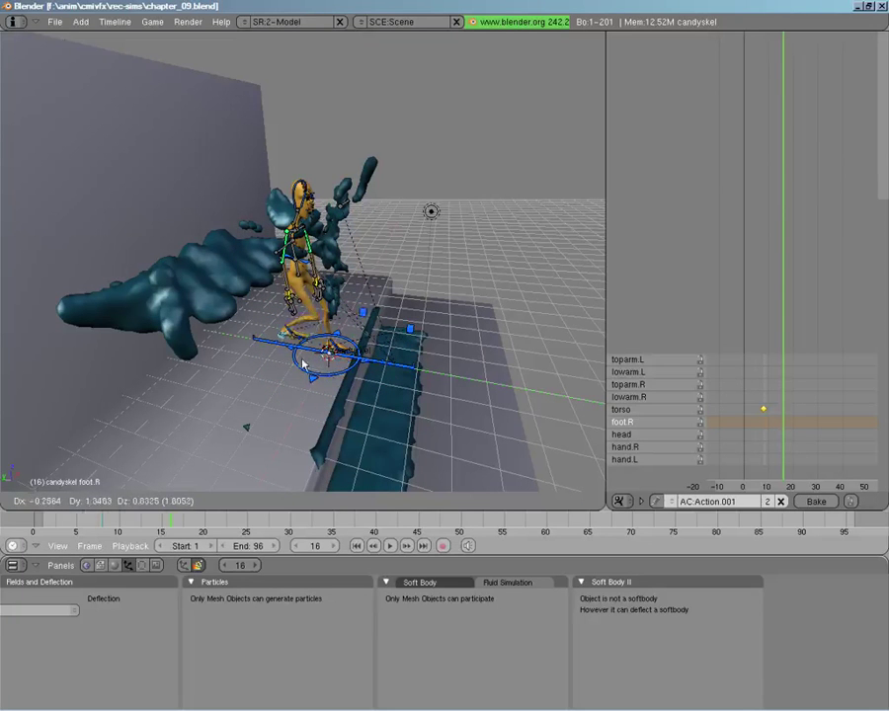
left_click(280, 358)
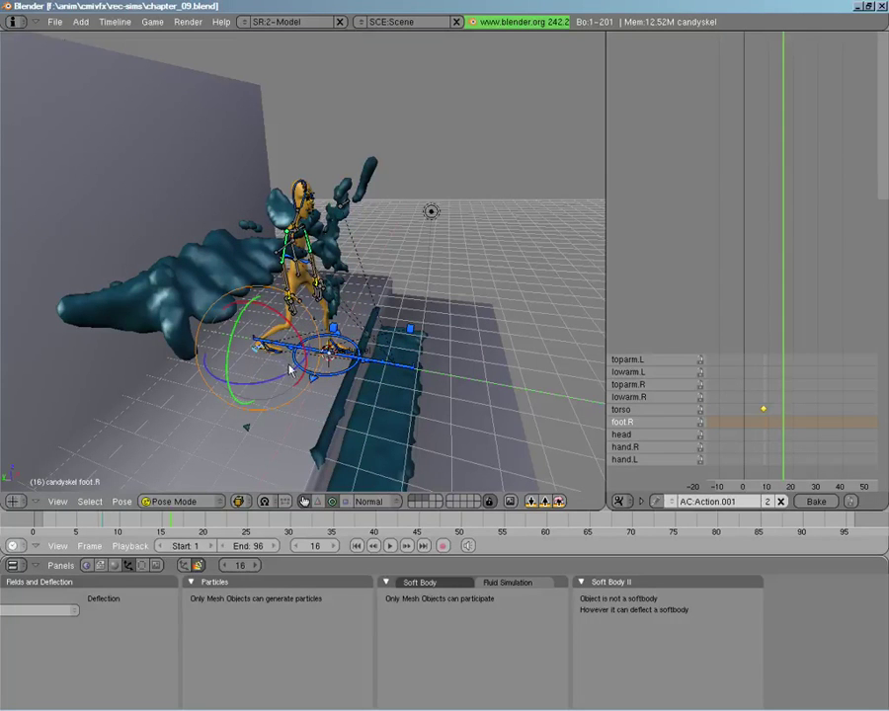
left_click_drag(285, 374, 262, 384)
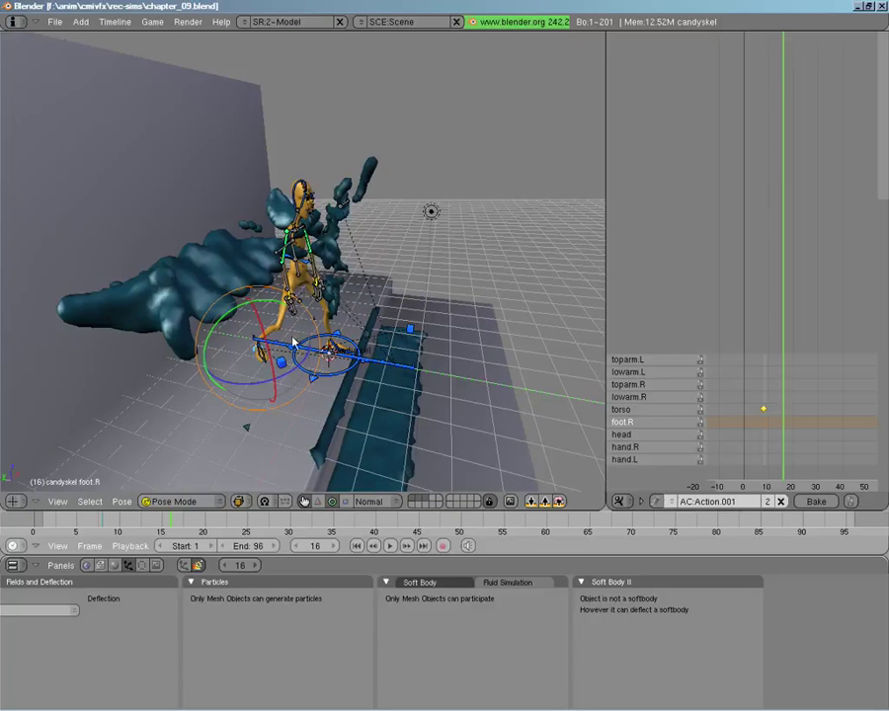
middle_click_drag(292, 342, 312, 348)
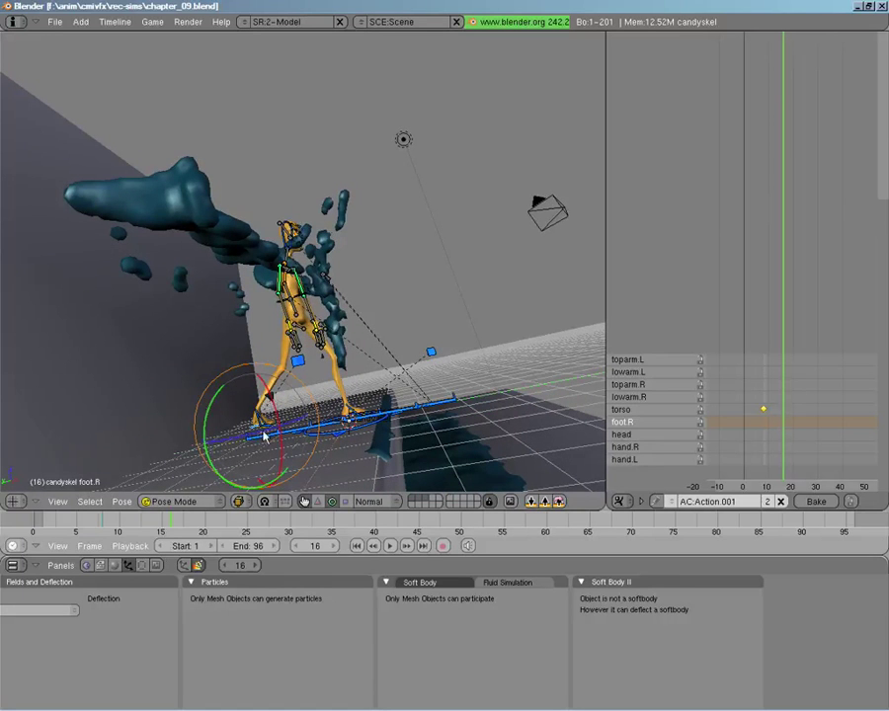
key("g")
key("z")
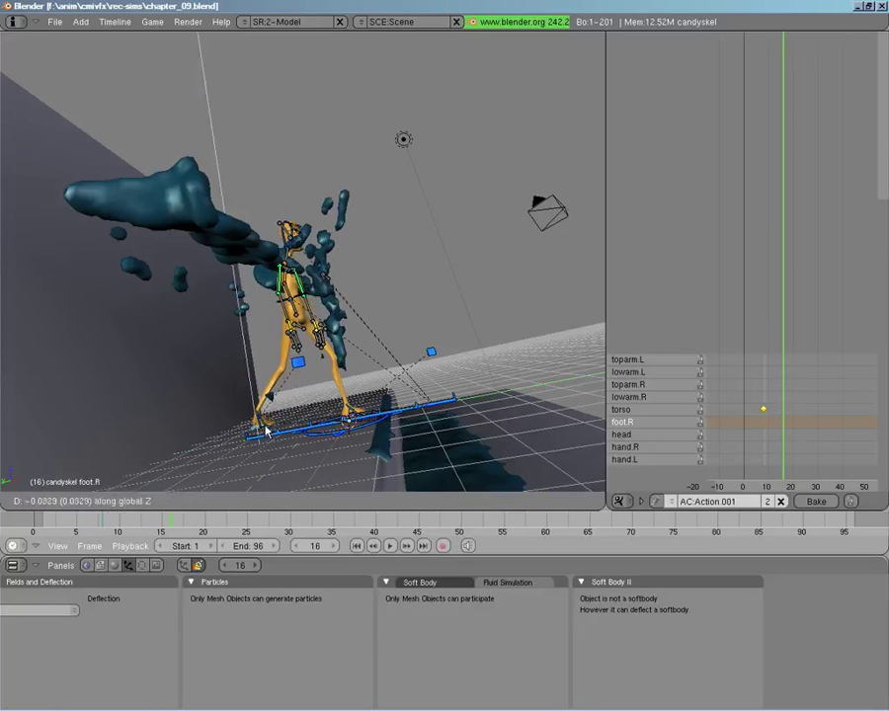
left_click(265, 438)
middle_click_drag(266, 435, 322, 388)
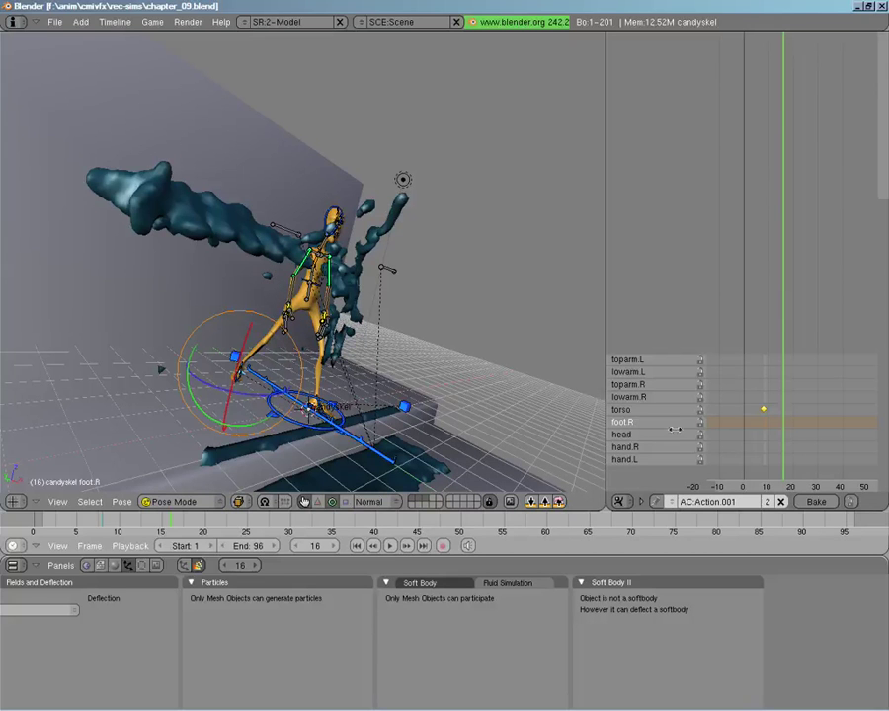
Assign the existing Action to the armature and examine its motion against the splash from several angles at frames 13 and 26.
left_click(676, 504)
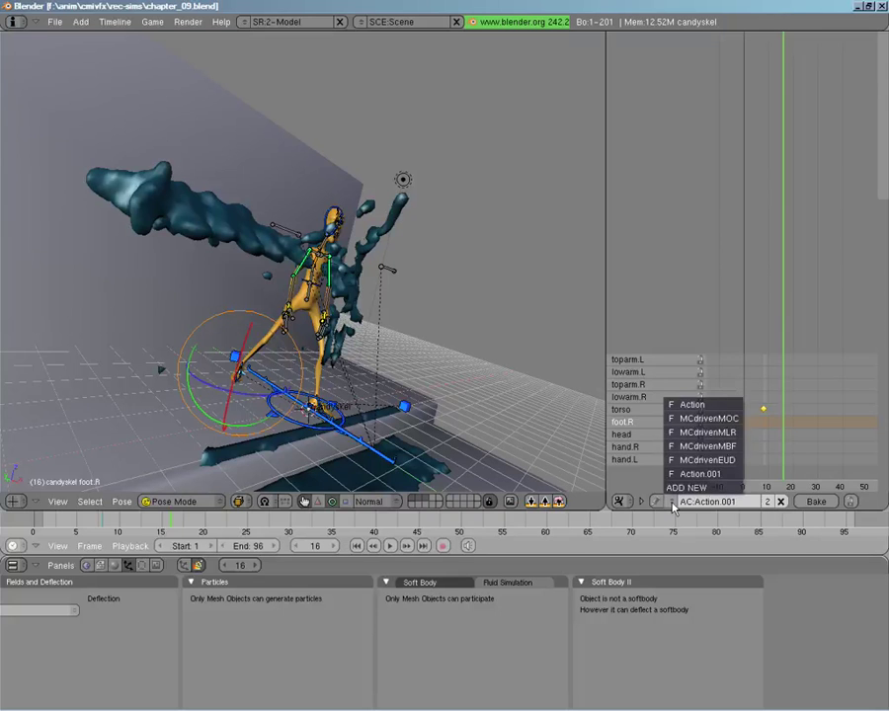
left_click(698, 406)
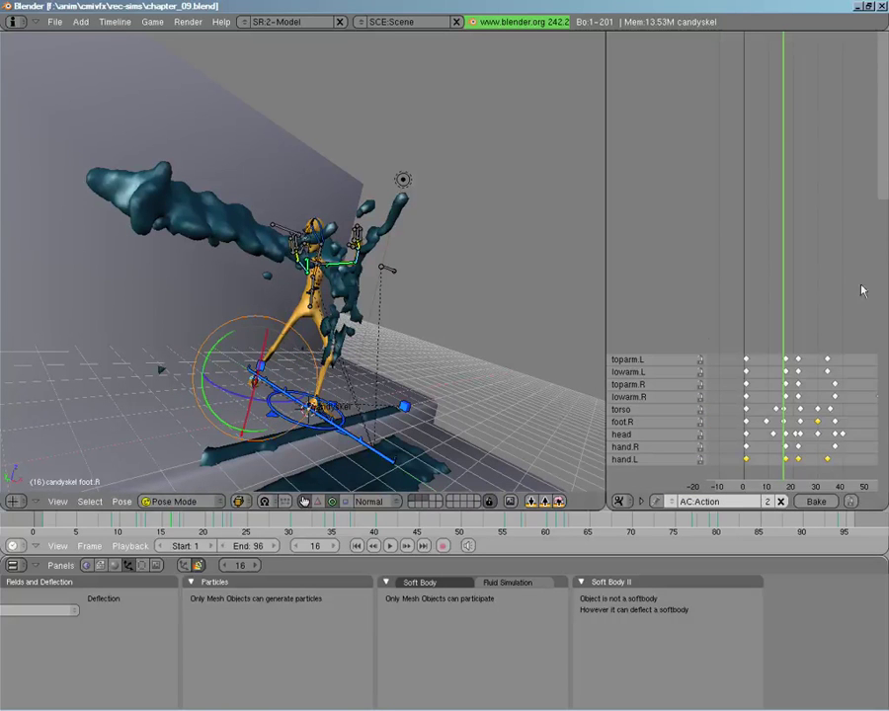
middle_click_drag(252, 318, 438, 351)
left_click_drag(771, 339, 763, 297)
middle_click_drag(286, 168, 593, 362)
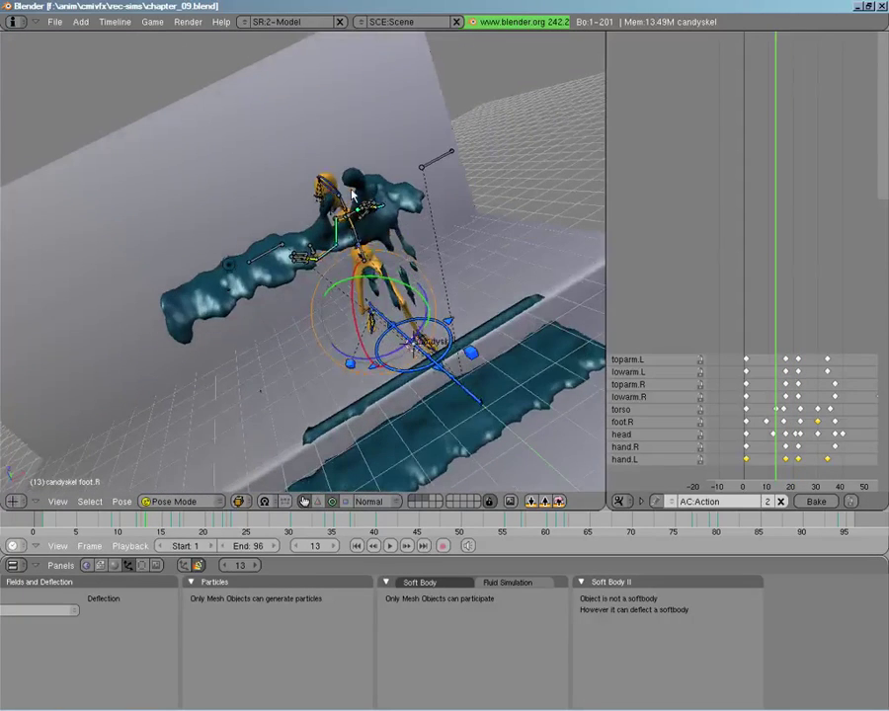
middle_click_drag(512, 252, 491, 403)
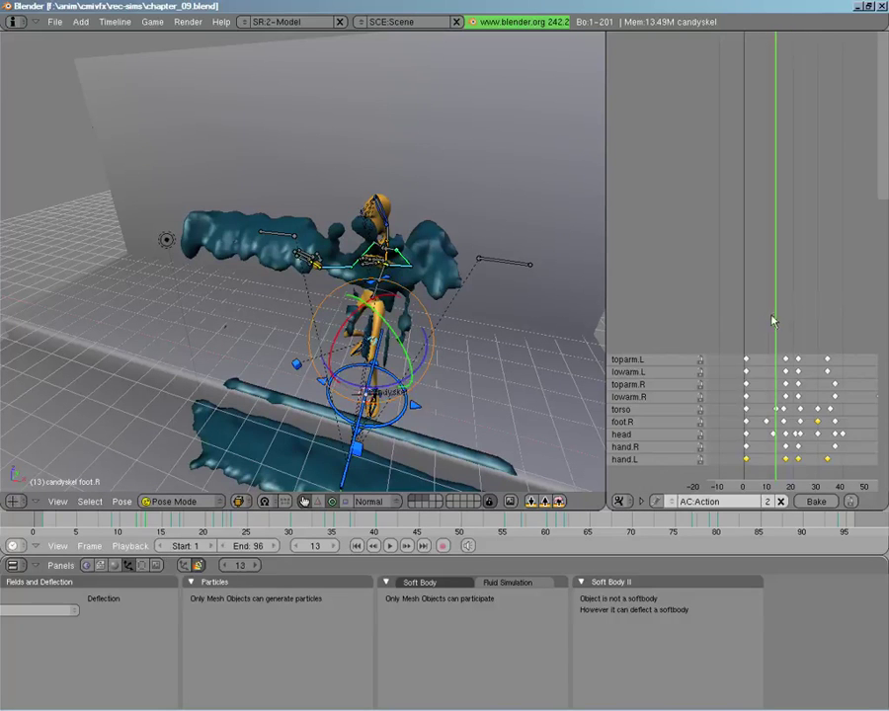
left_click_drag(772, 319, 810, 284)
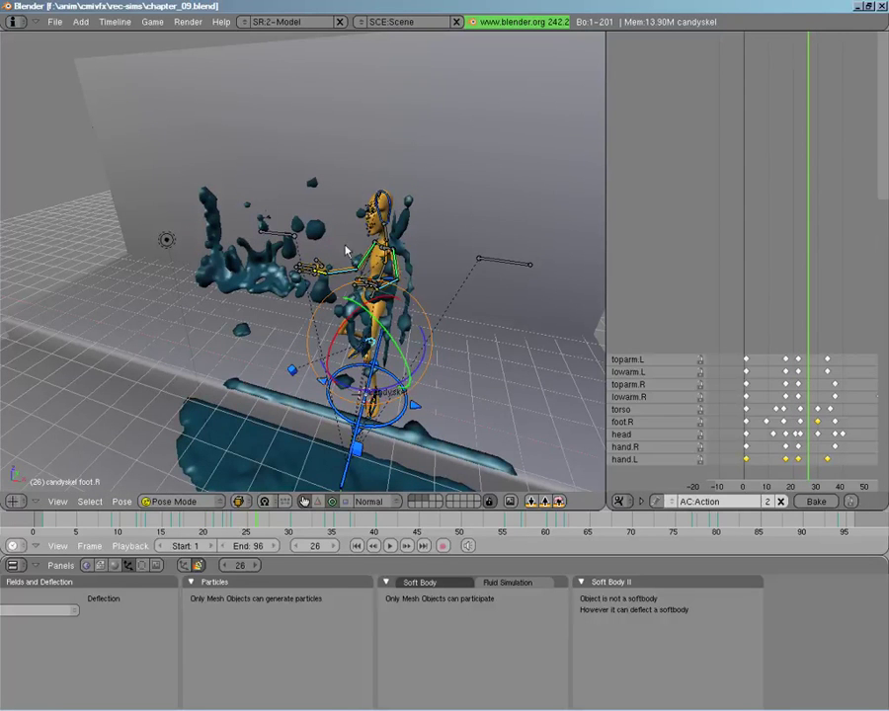
middle_click_drag(344, 250, 415, 258)
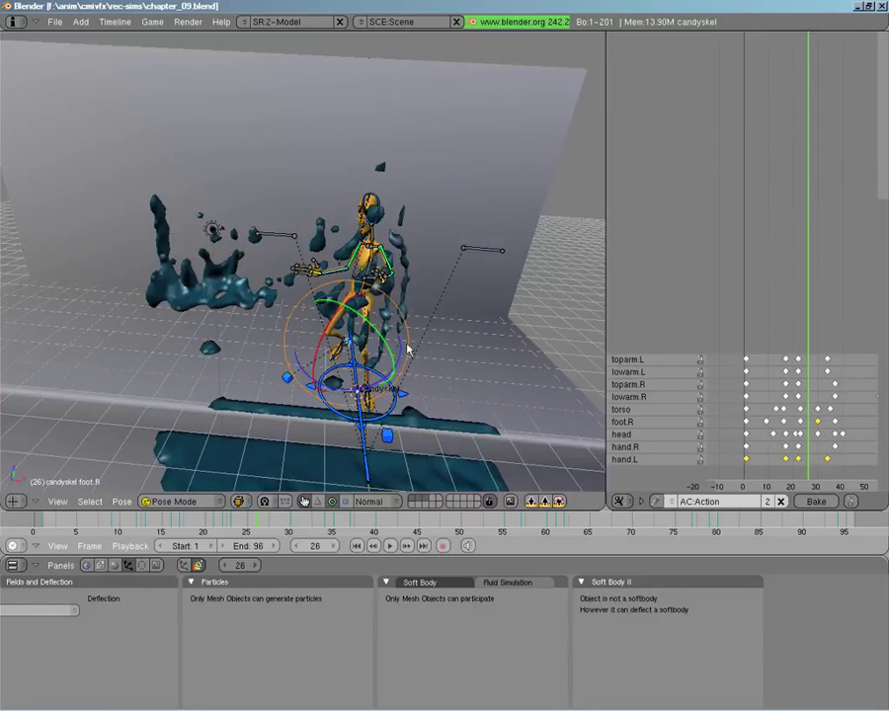
middle_click_drag(408, 347, 403, 303)
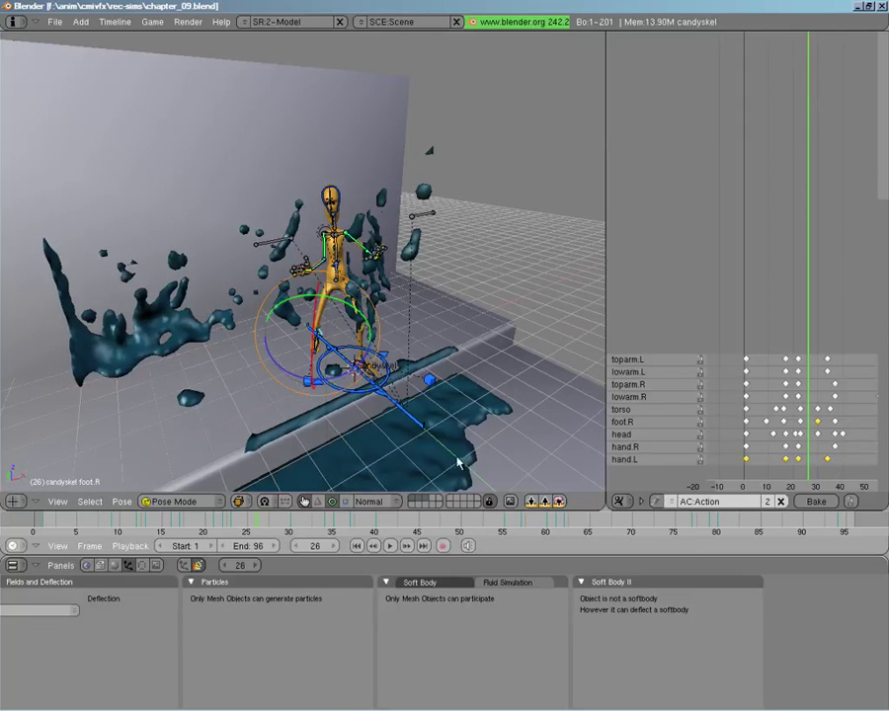
Set the fluid domain's resolution to 200 and open its boundary and particle settings.
right_click(374, 466)
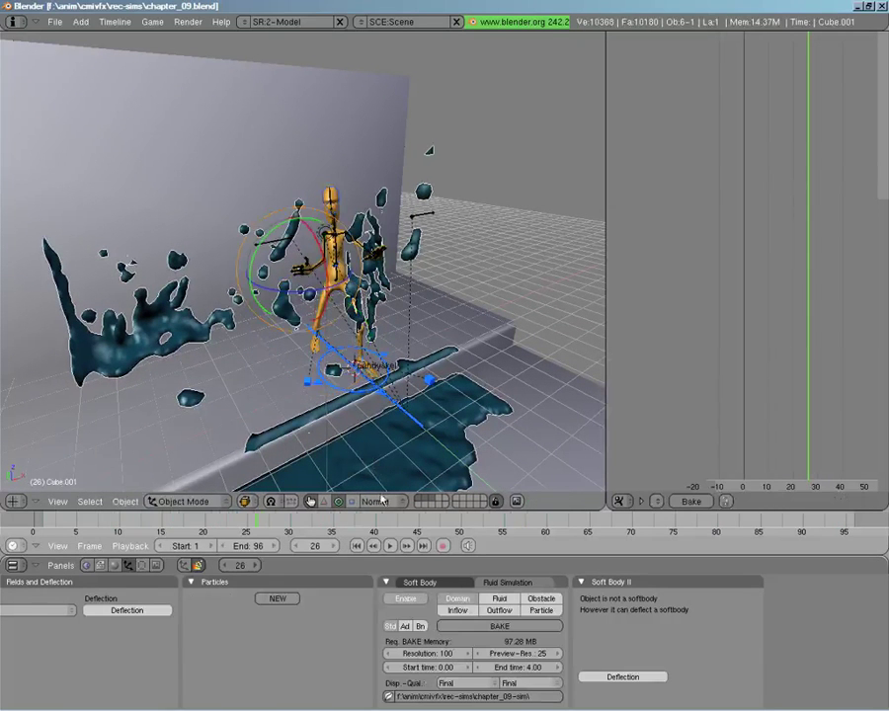
left_click(432, 654)
type("20")
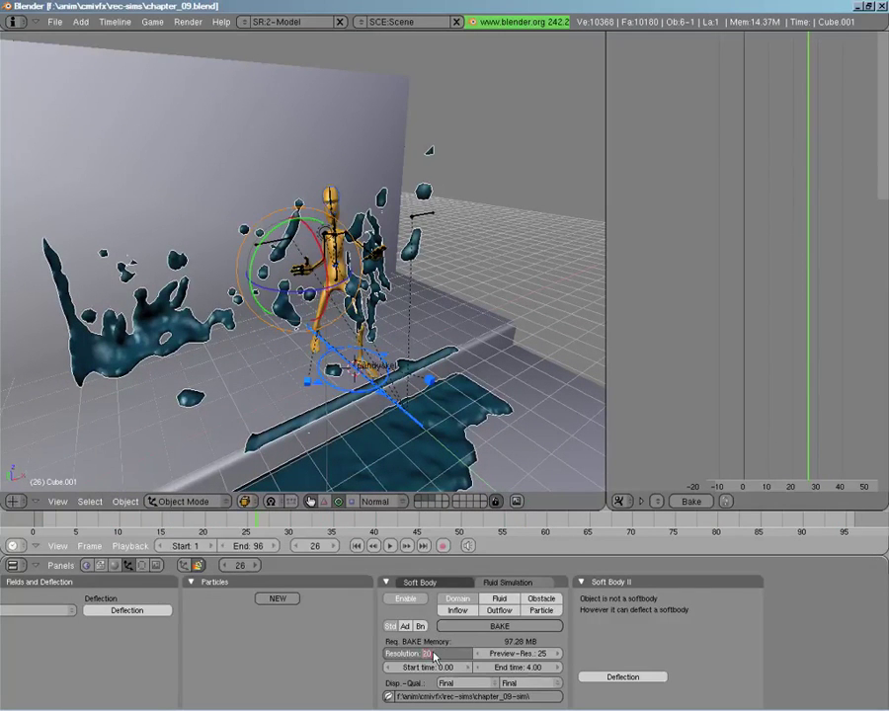
type("0")
key("Return")
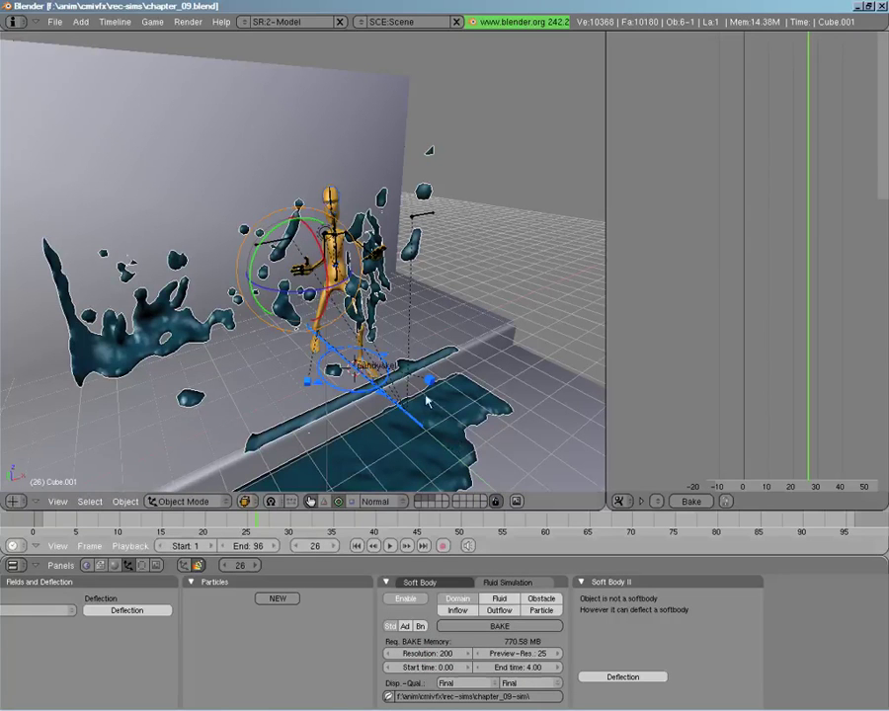
left_click(420, 626)
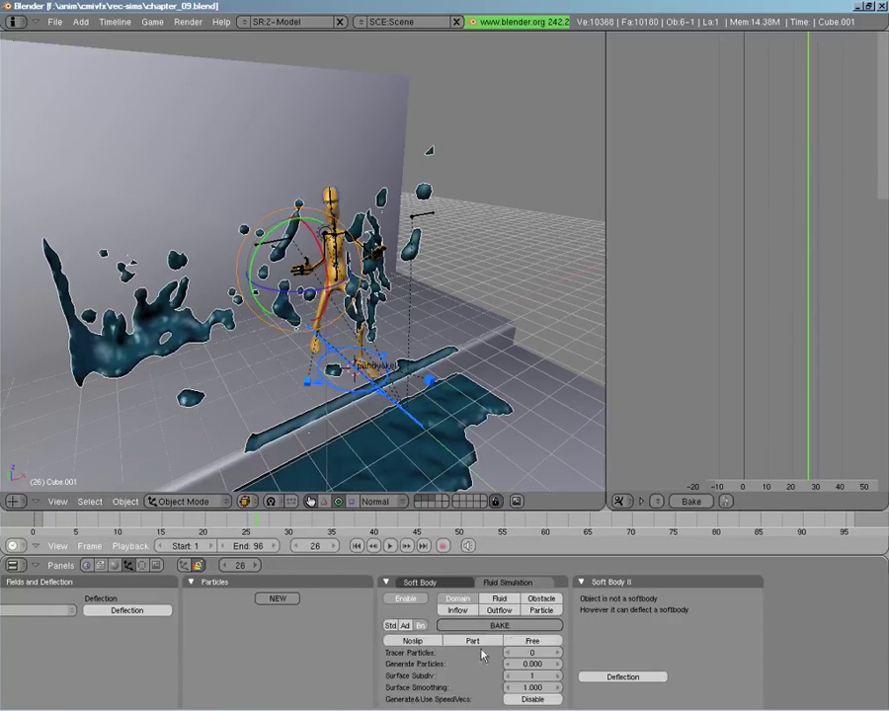
Set the fluid domain's tracer particles to 10, generated particles to 0.1 and surface subdivision to 2.
left_click(533, 655)
type("10")
left_click(535, 665)
type("0.1")
key("Return")
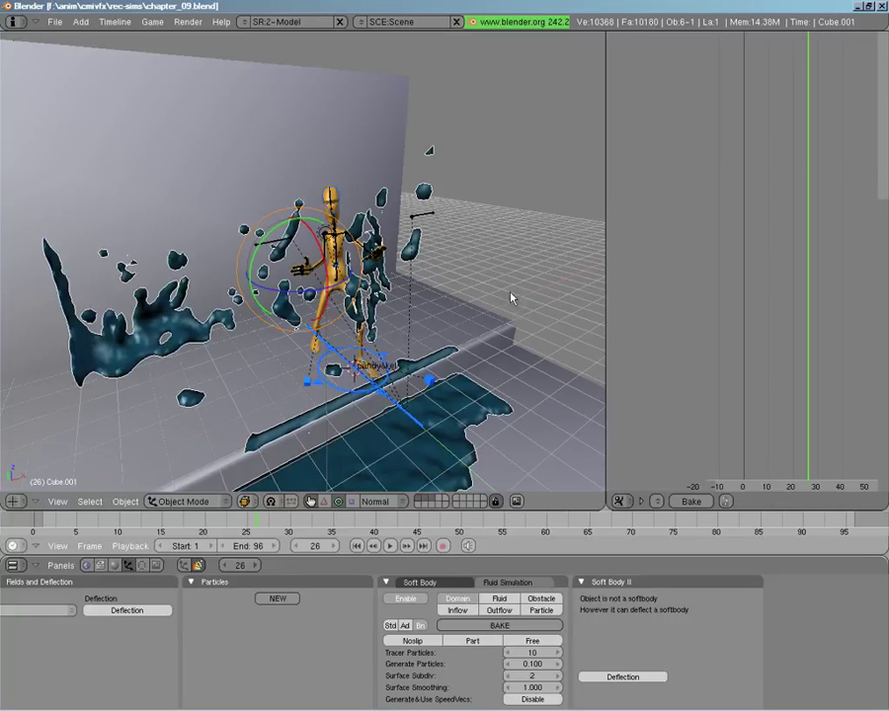
middle_click_drag(516, 260, 486, 293)
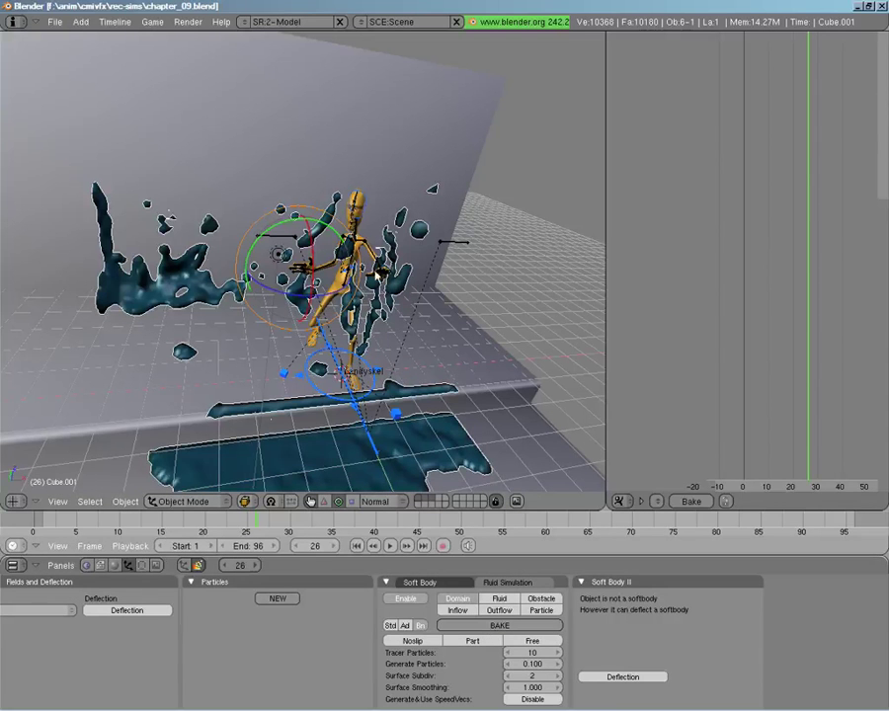
Load the baked simulation from the chapter_09-sim2 directory into the fluid domain.
left_click(390, 627)
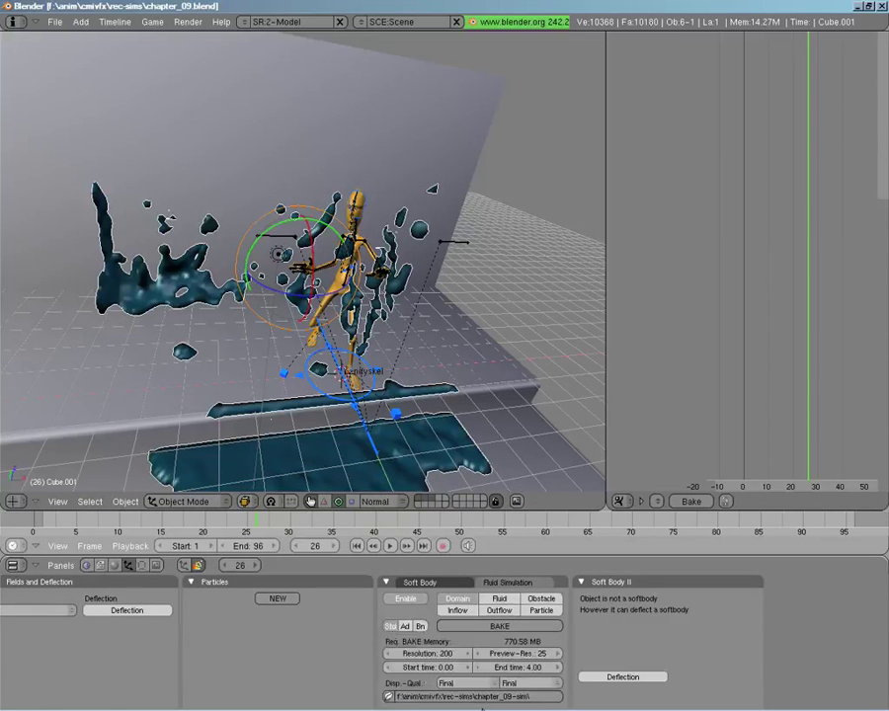
left_click(390, 698)
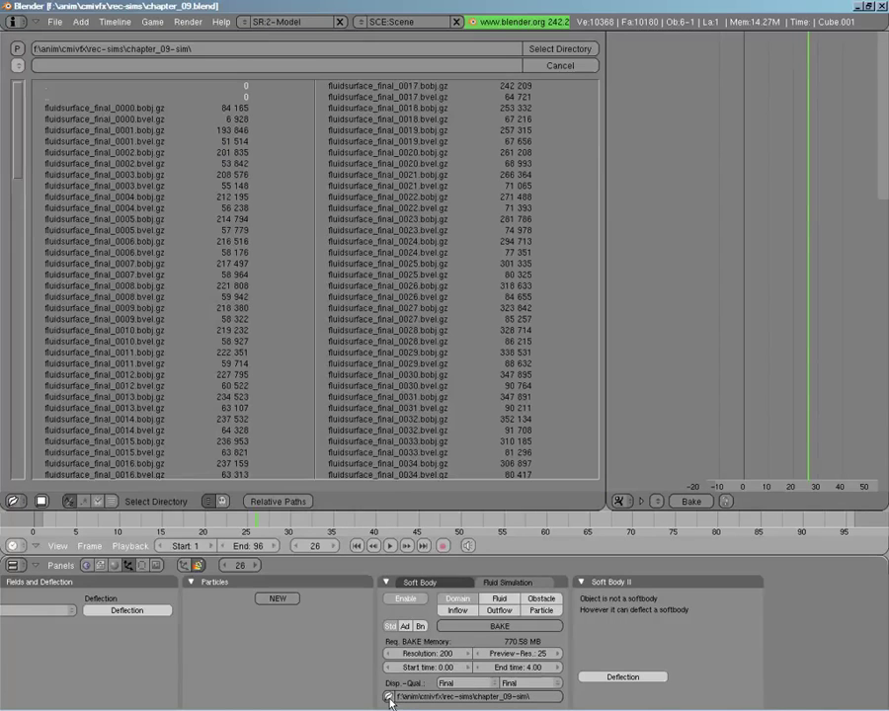
left_click(85, 98)
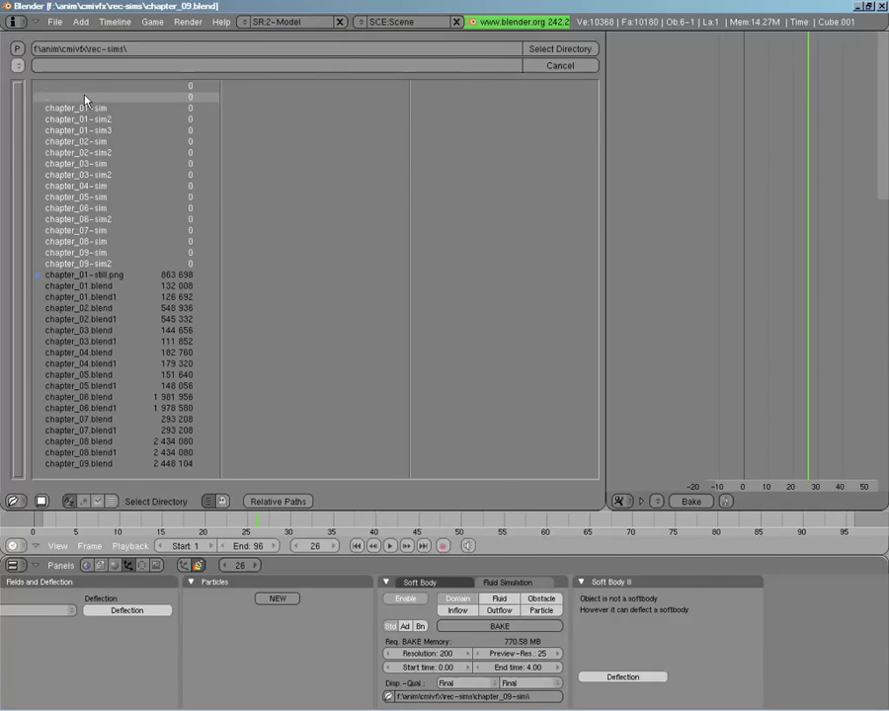
left_click(103, 265)
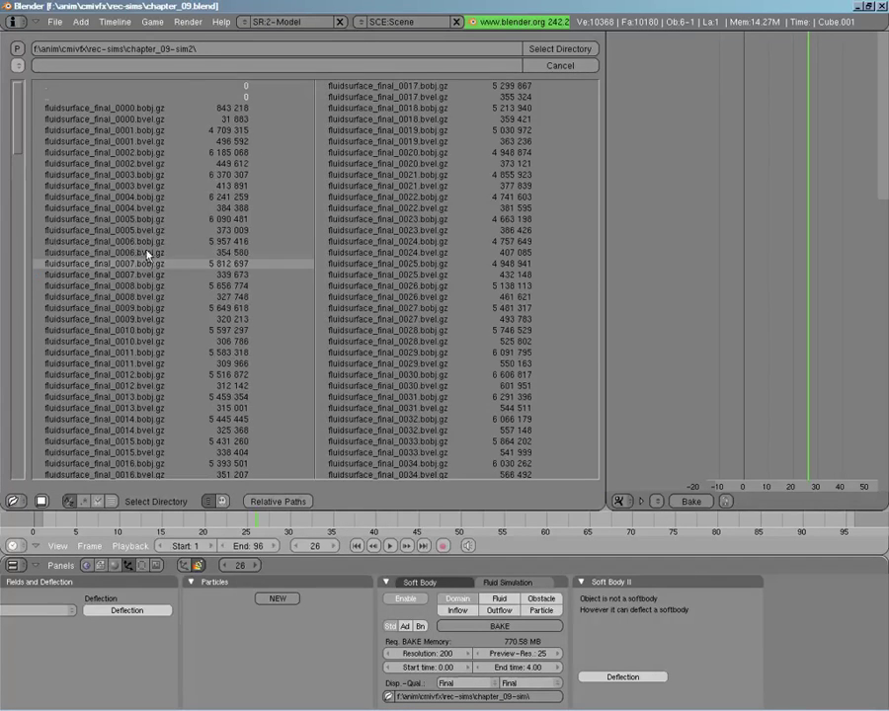
left_click(587, 52)
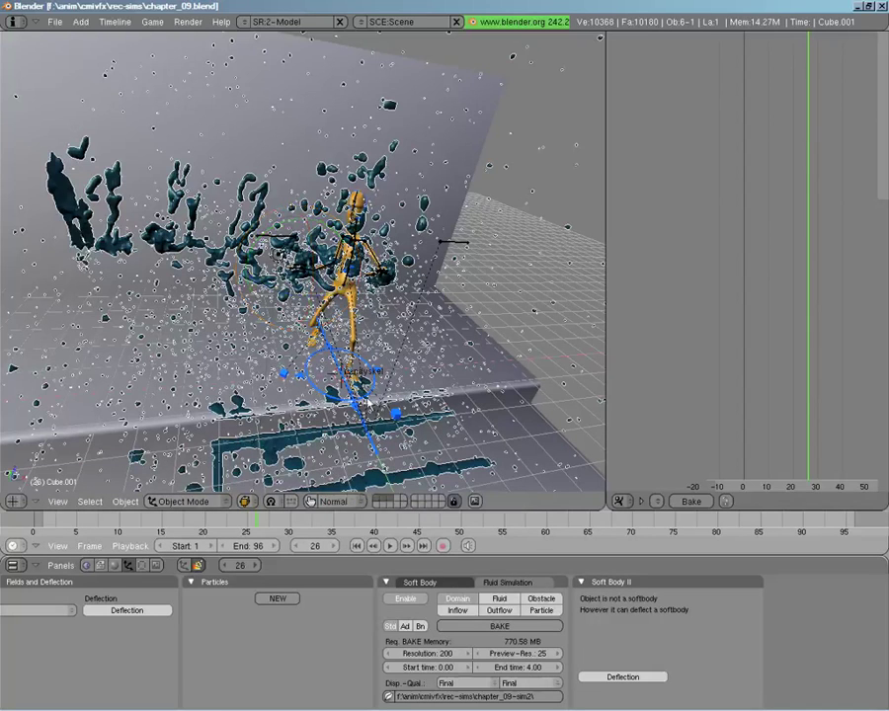
Hide the transform manipulator and the character's armature from the 3D view.
left_click(309, 505)
key("KP_4")
key("KP_4")
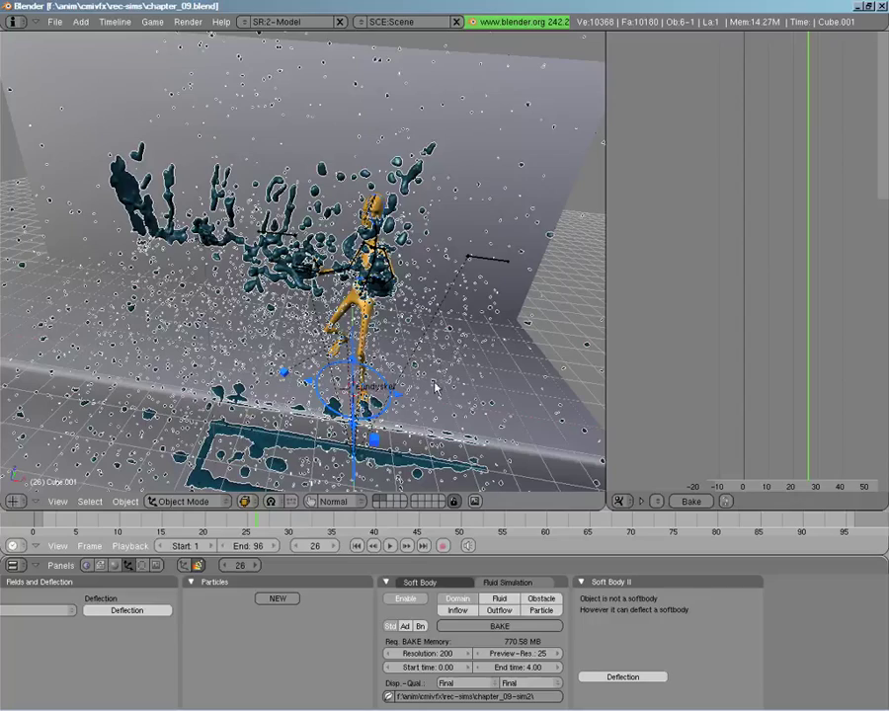
key("x")
key("Return")
Examine the high-resolution splash around the character from several angles at frame 26.
key("KP_6")
key("KP_6")
key("KP_6")
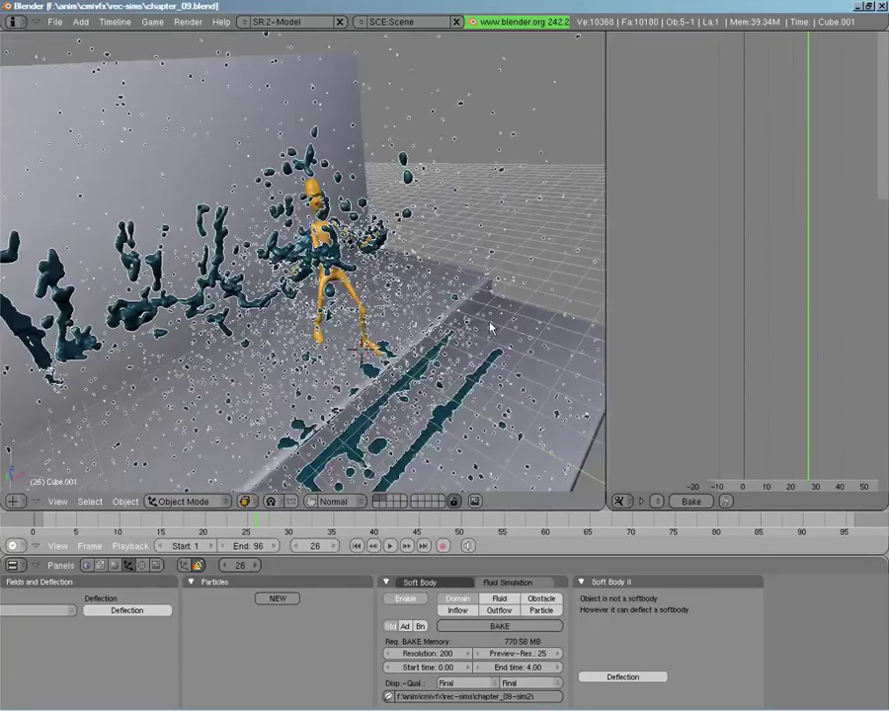
key("KP_6")
key("KP_6")
key("KP_6")
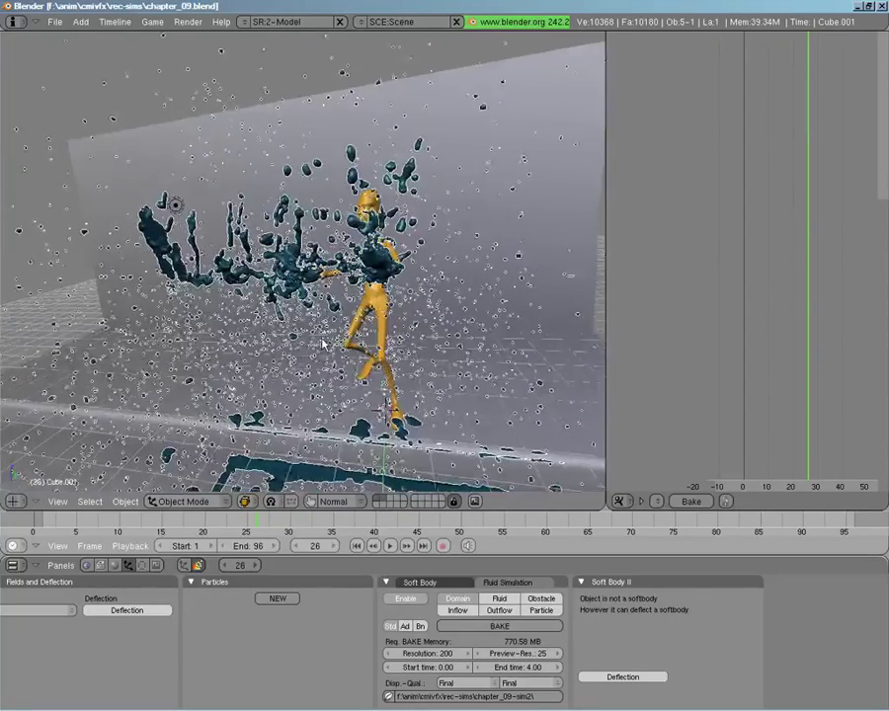
key("KP_6")
key("KP_6")
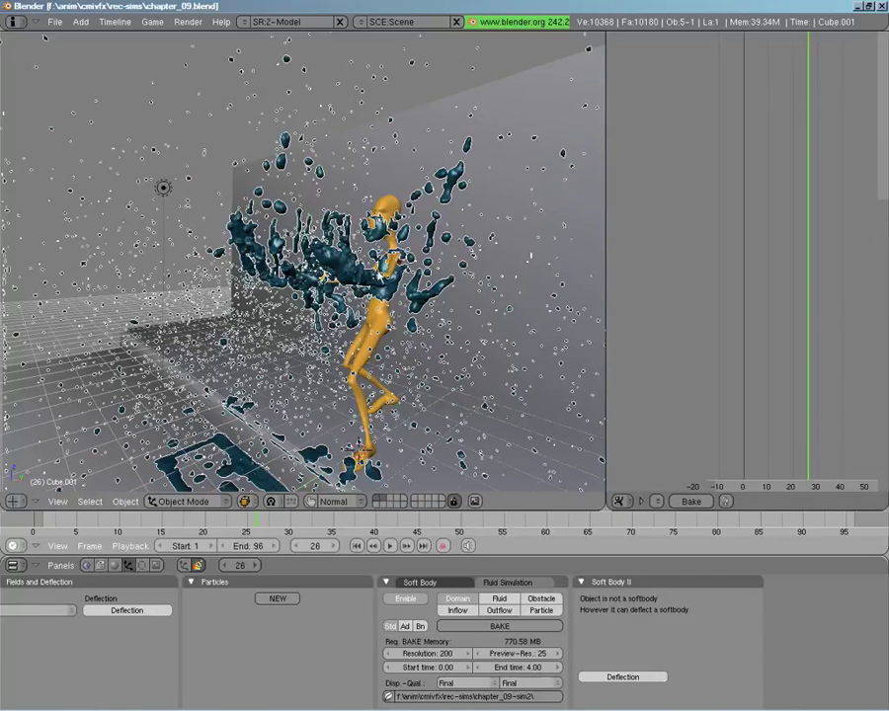
Split the Action Editor area horizontally and turn its lower half into a Node Editor.
right_click(606, 273)
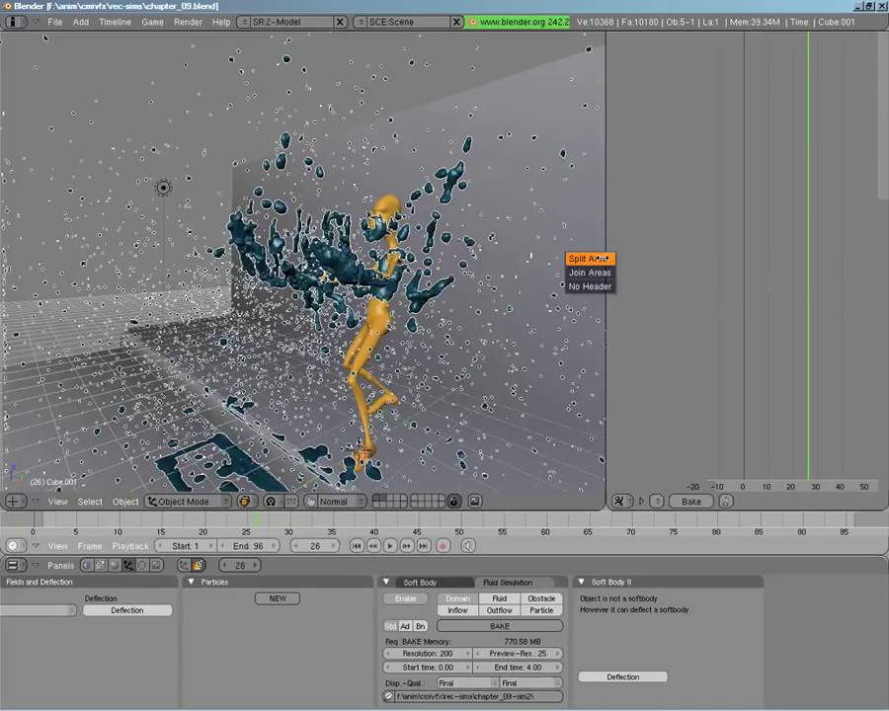
left_click(599, 259)
left_click(642, 267)
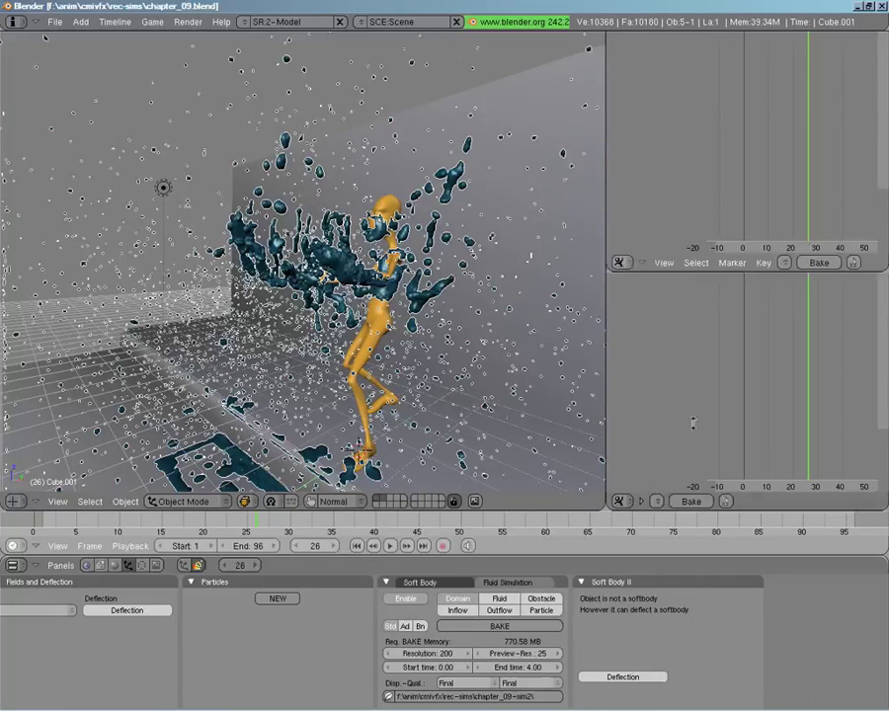
left_click(622, 501)
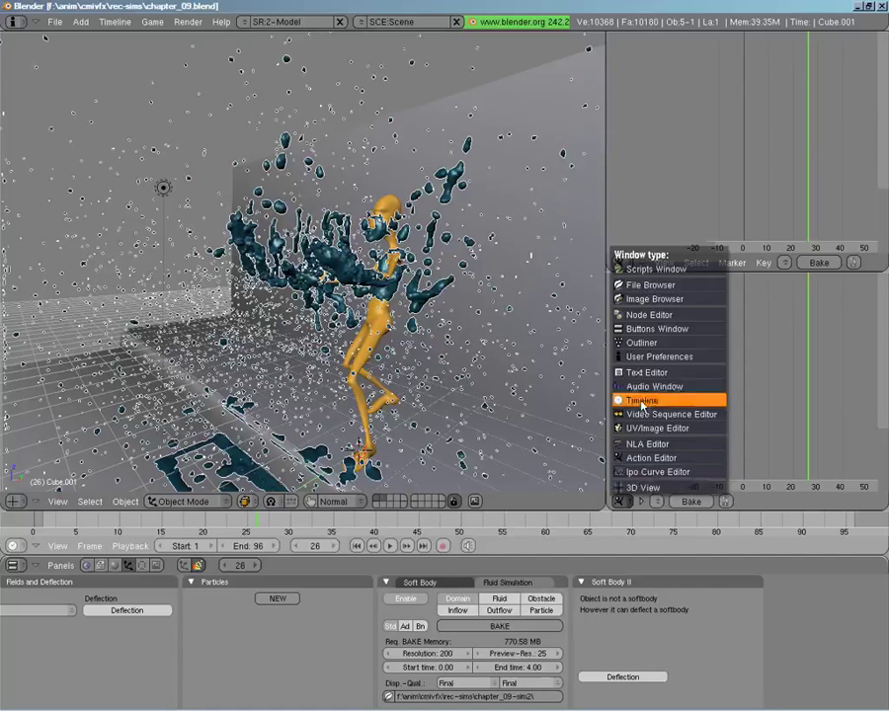
left_click(620, 315)
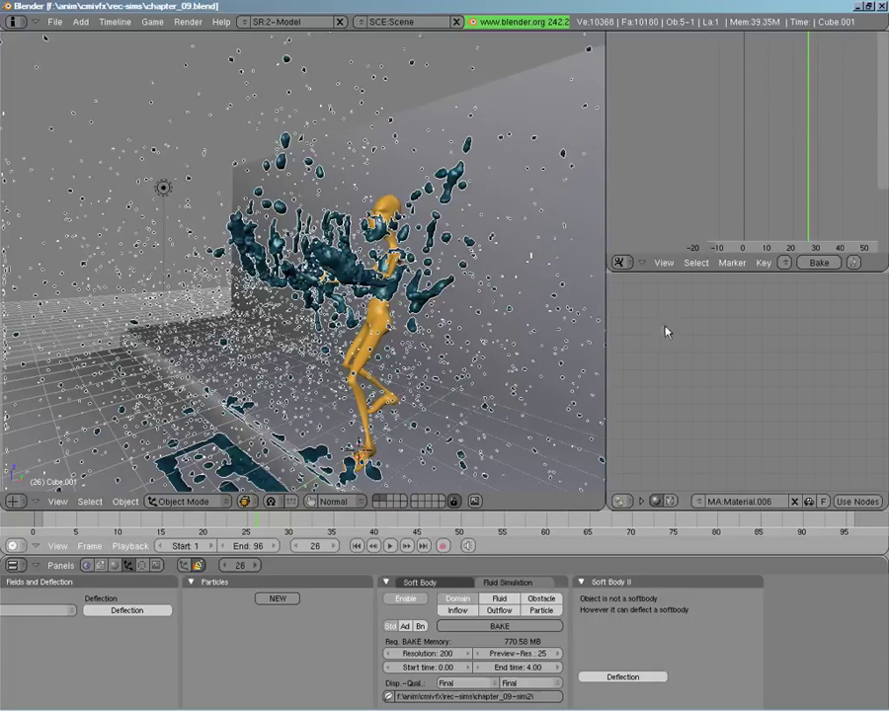
Show the scene's compositing nodes and examine how the render layer's outputs connect to the Vector Blur node.
left_click(671, 502)
key("Home")
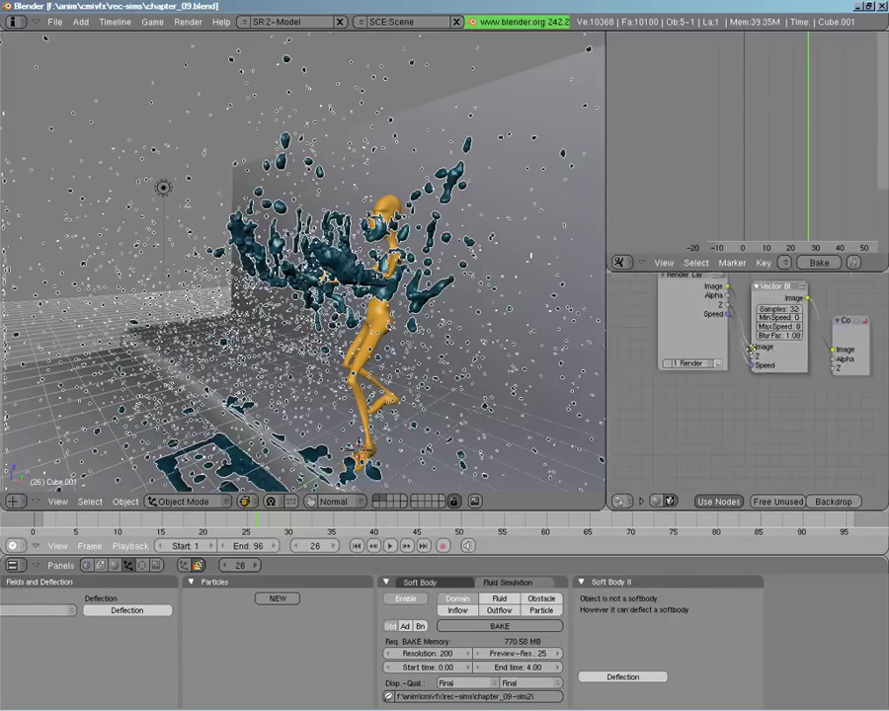
middle_click_drag(741, 403, 739, 443)
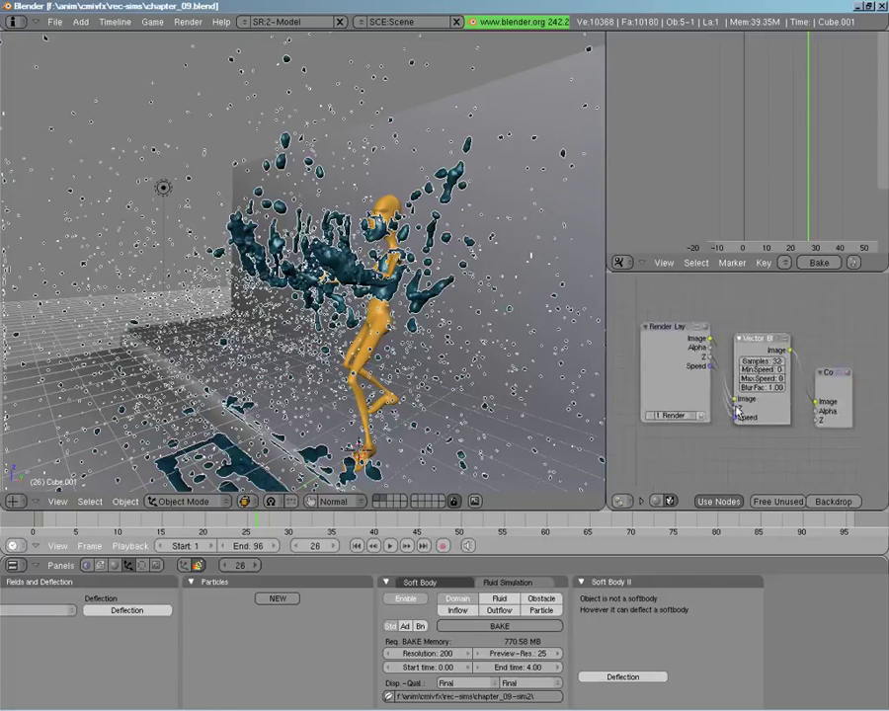
scroll(732, 379, "up", 1)
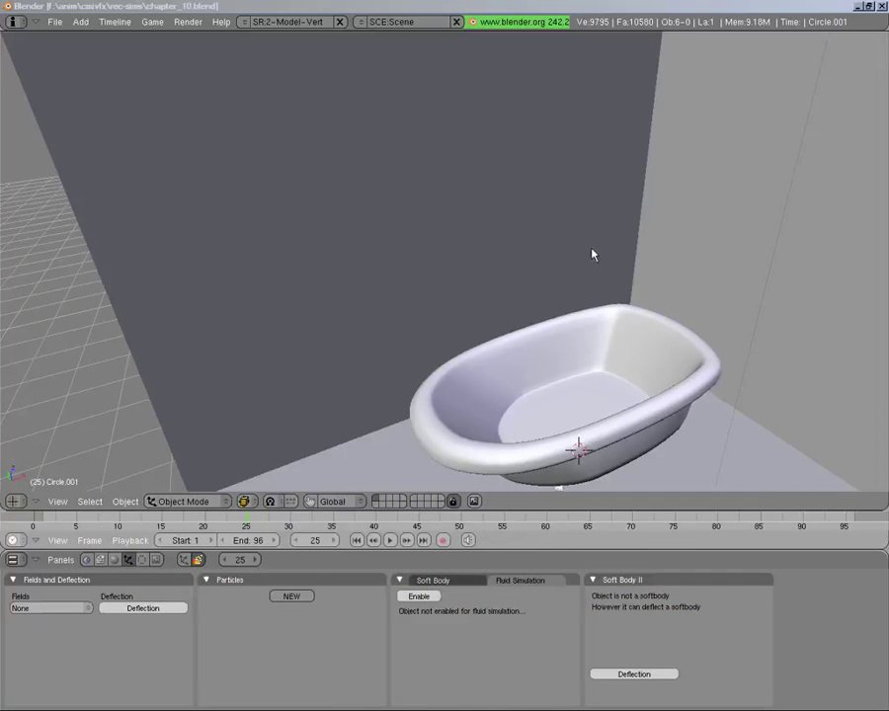
Enable fluid simulation on the bathtub as an Obstacle with Init Volume and the Free slip boundary.
middle_click_drag(736, 296, 444, 332)
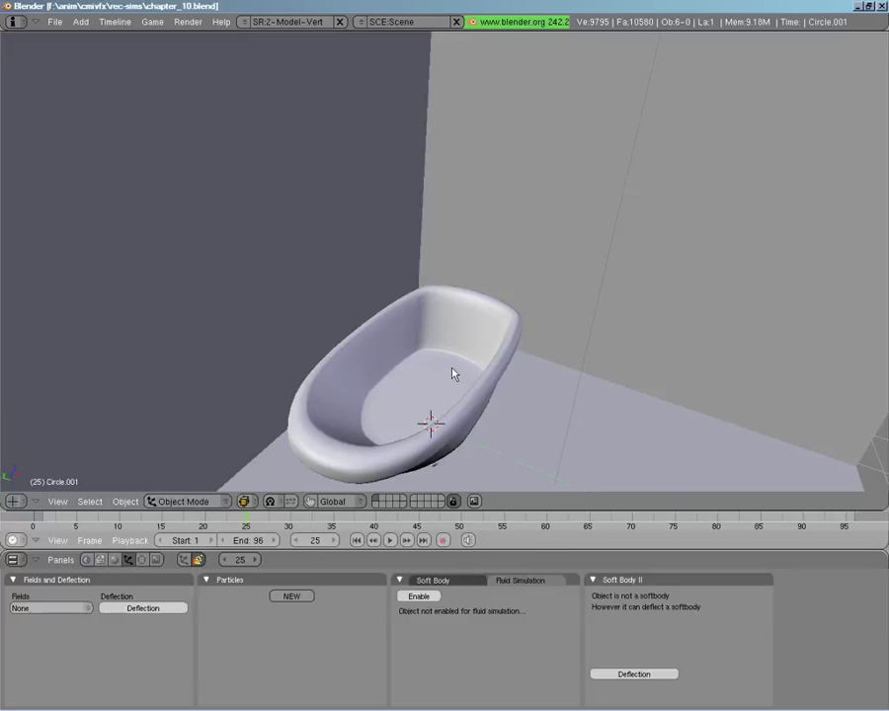
middle_click_drag(504, 348, 435, 244)
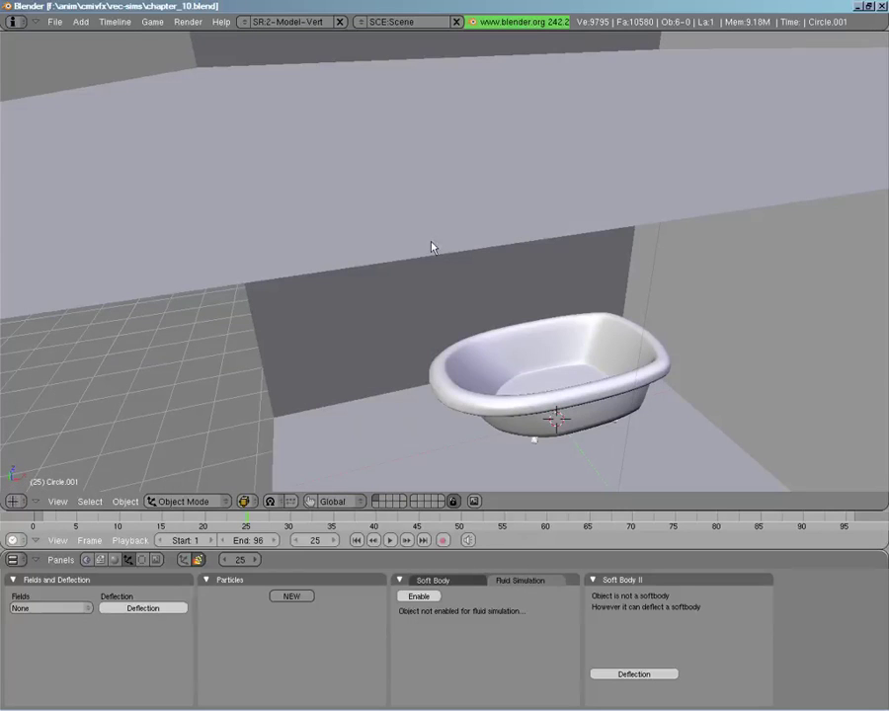
right_click(431, 247)
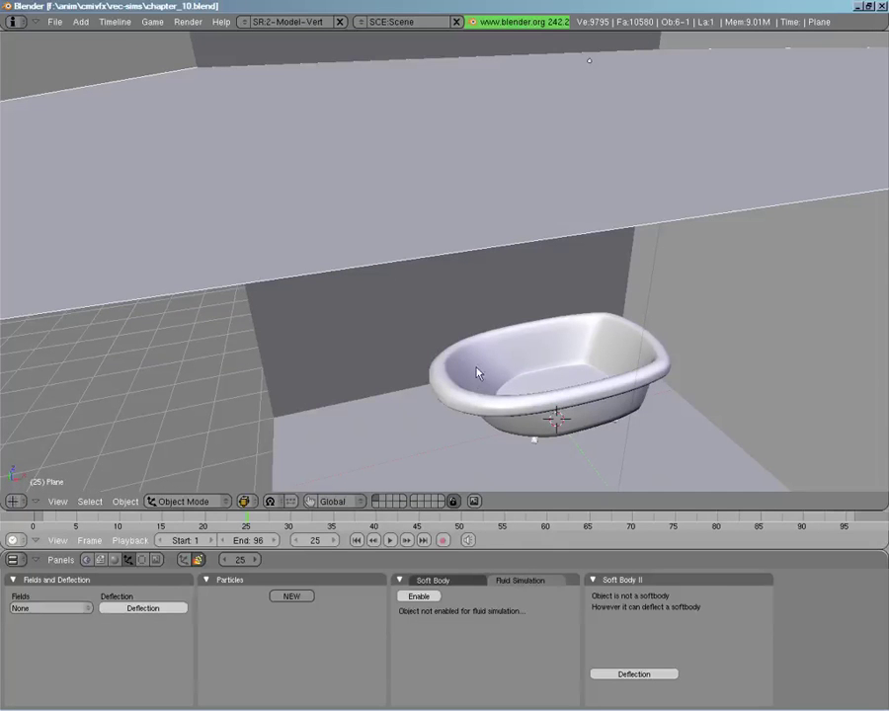
right_click(526, 368)
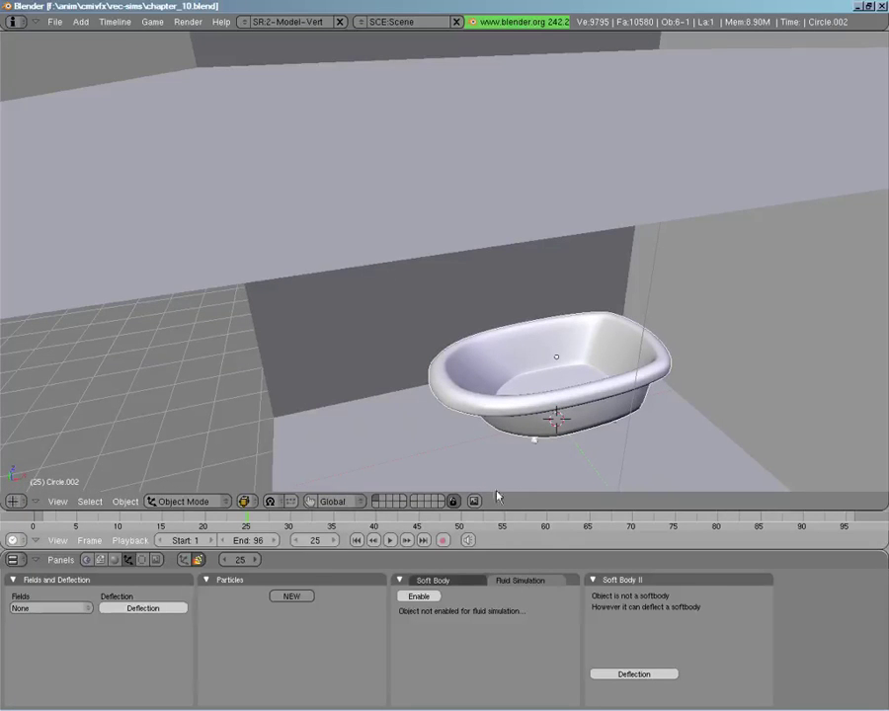
left_click(419, 597)
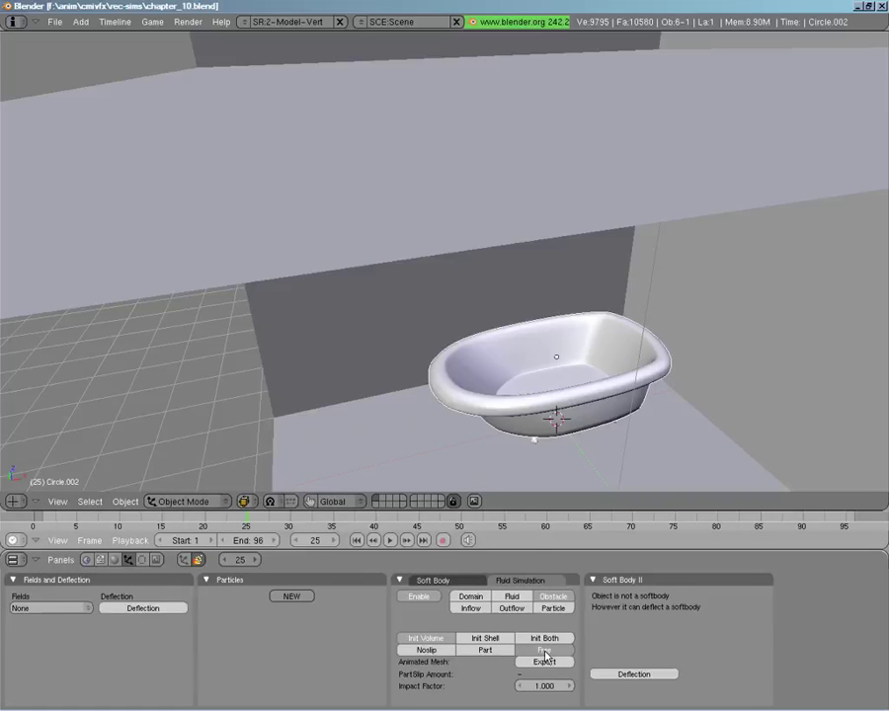
left_click(544, 651)
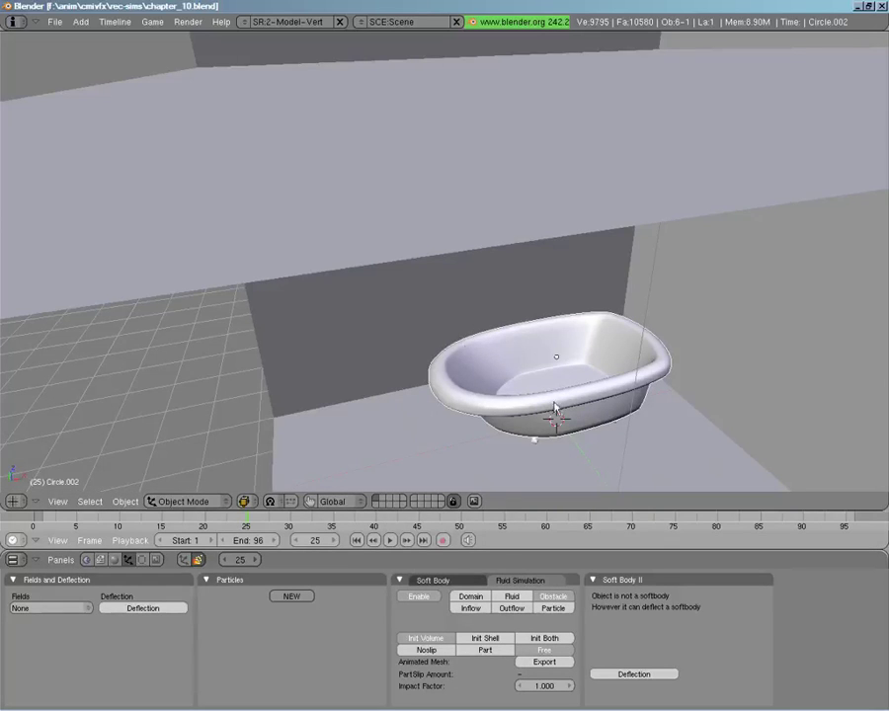
Add the feet to the bathtub selection, isolate both in local view and inspect the tub from below.
middle_click_drag(555, 410, 536, 373)
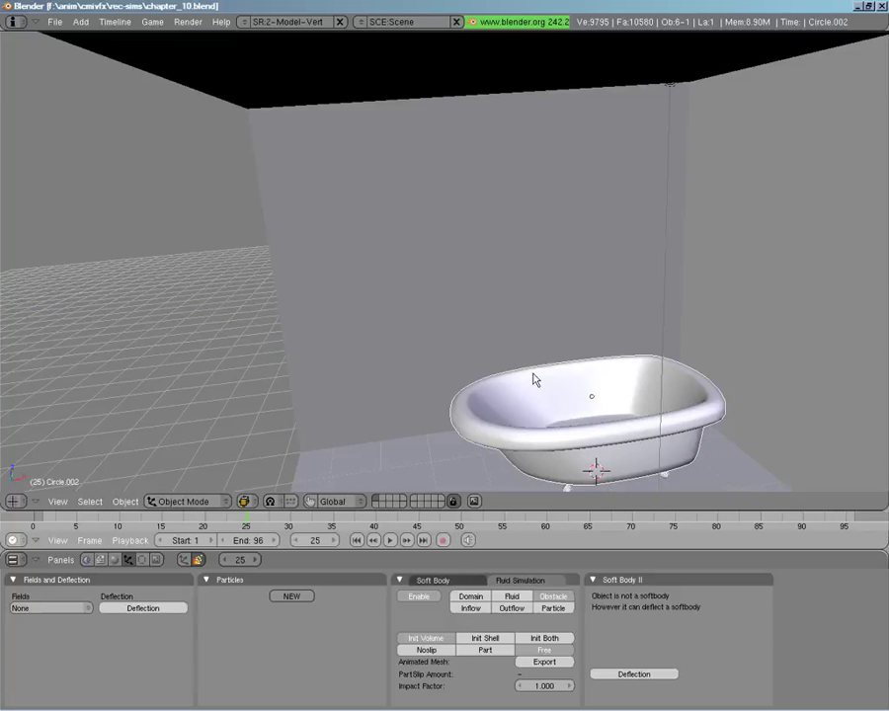
right_click(568, 494, "shift")
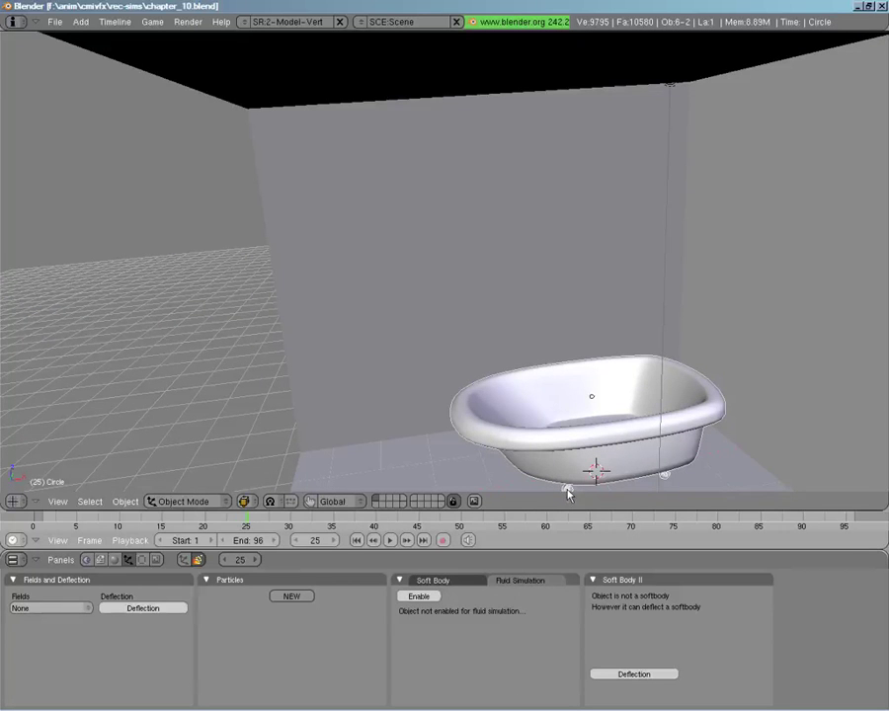
key("KP_Divide")
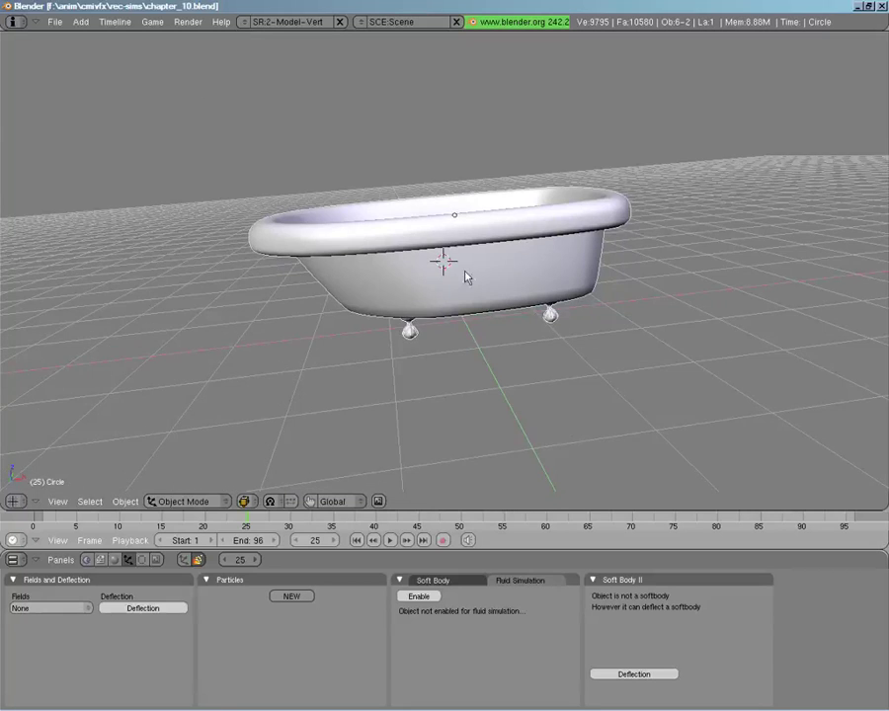
middle_click_drag(468, 276, 448, 214)
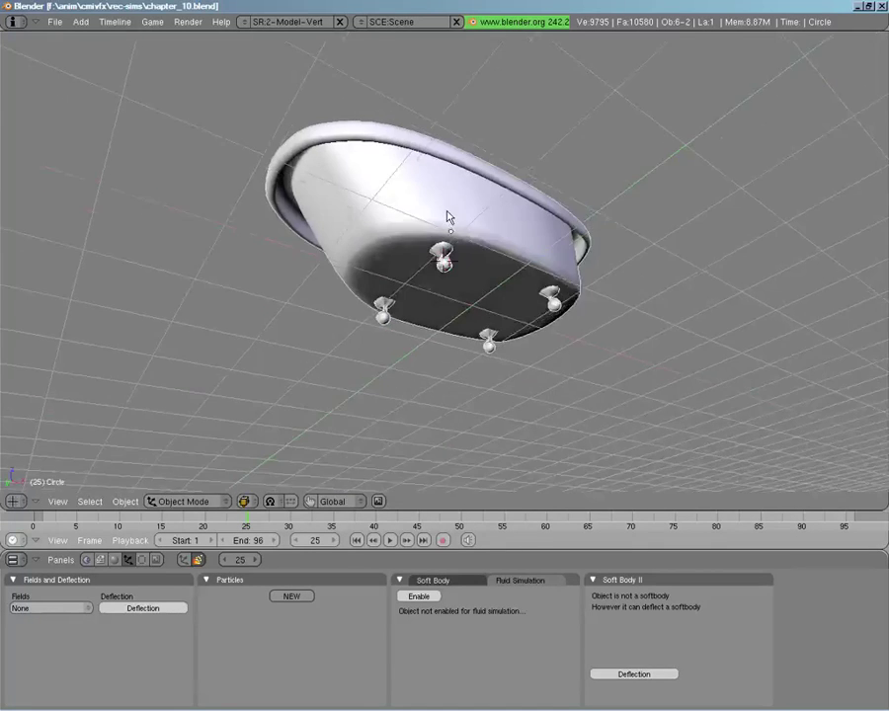
scroll(449, 214, "up", 3)
scroll(448, 214, "up", 2)
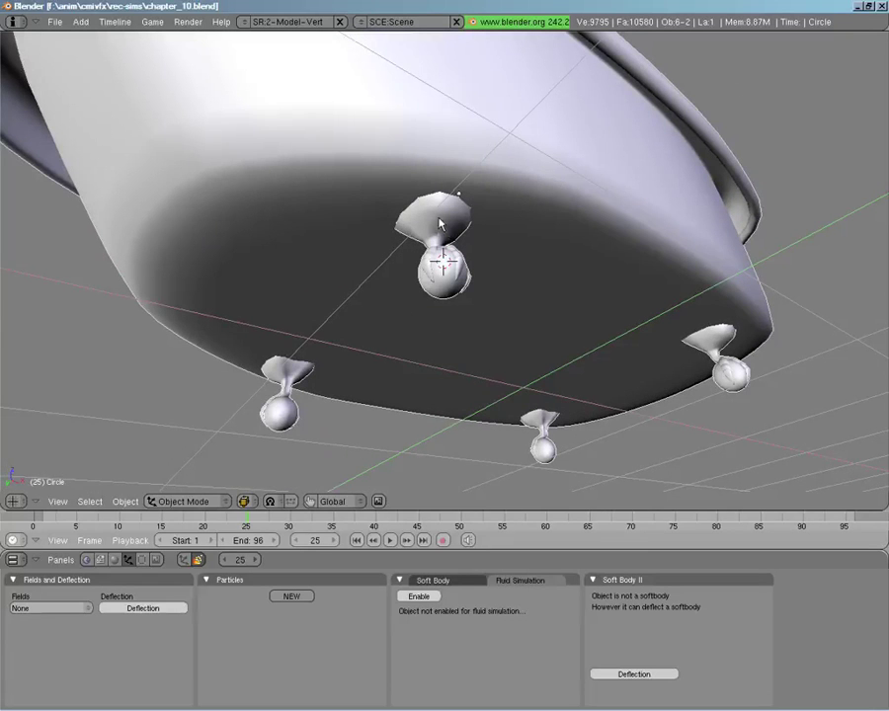
right_click(433, 232)
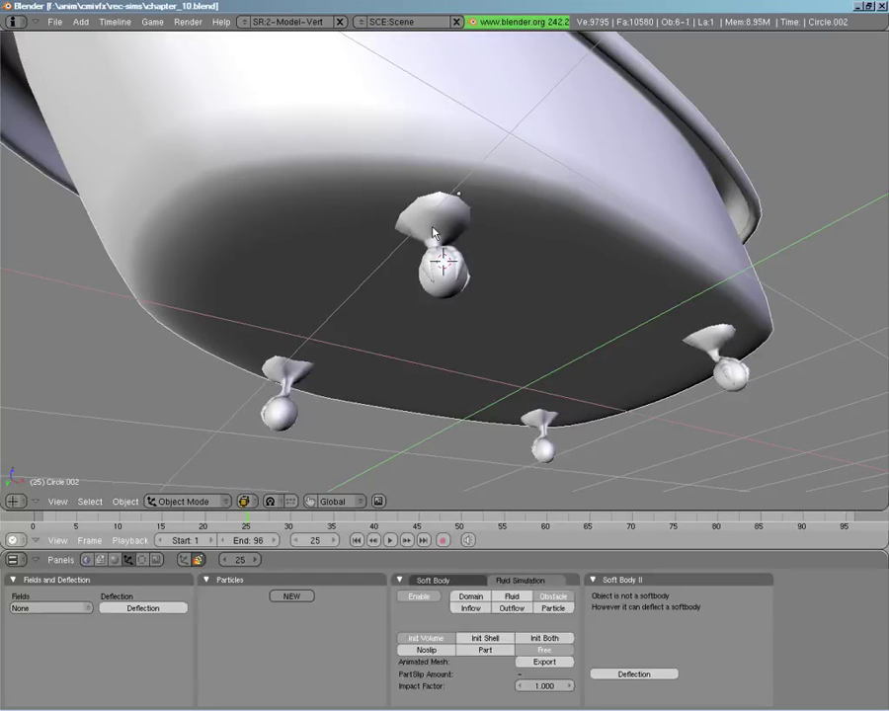
right_click(433, 232)
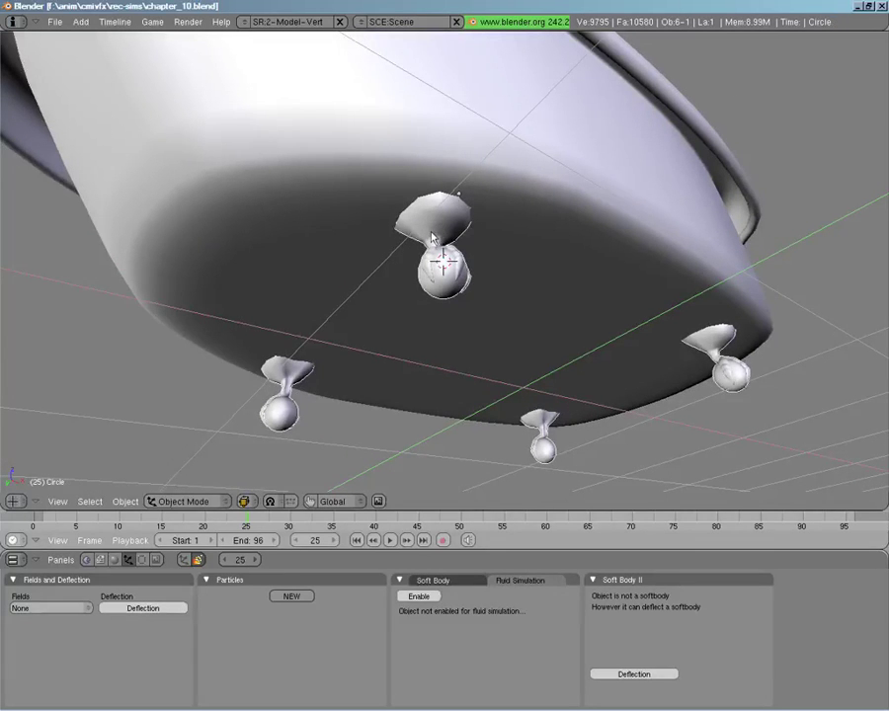
key("g")
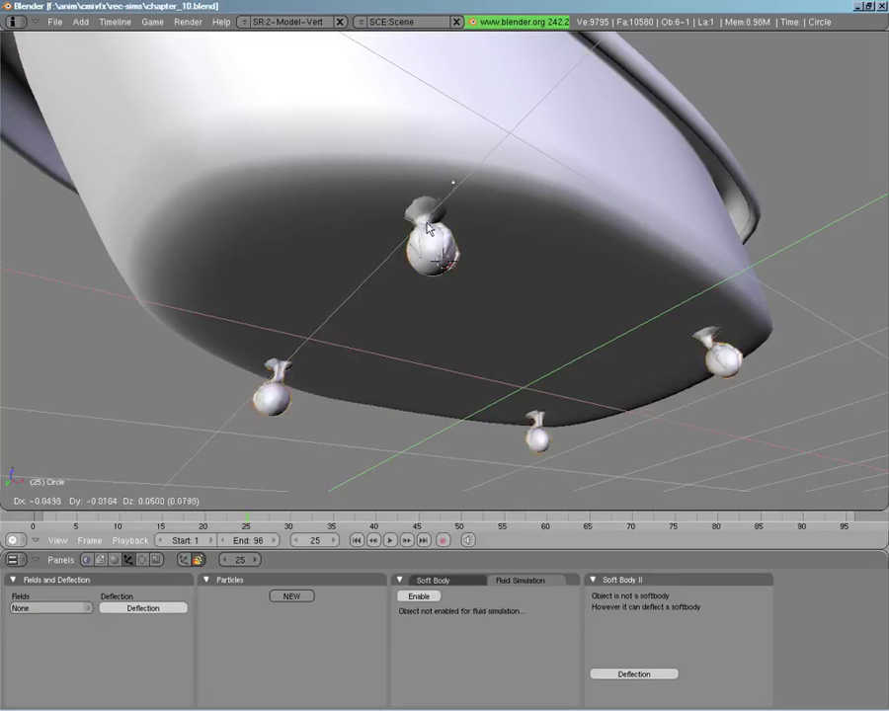
left_click(427, 228)
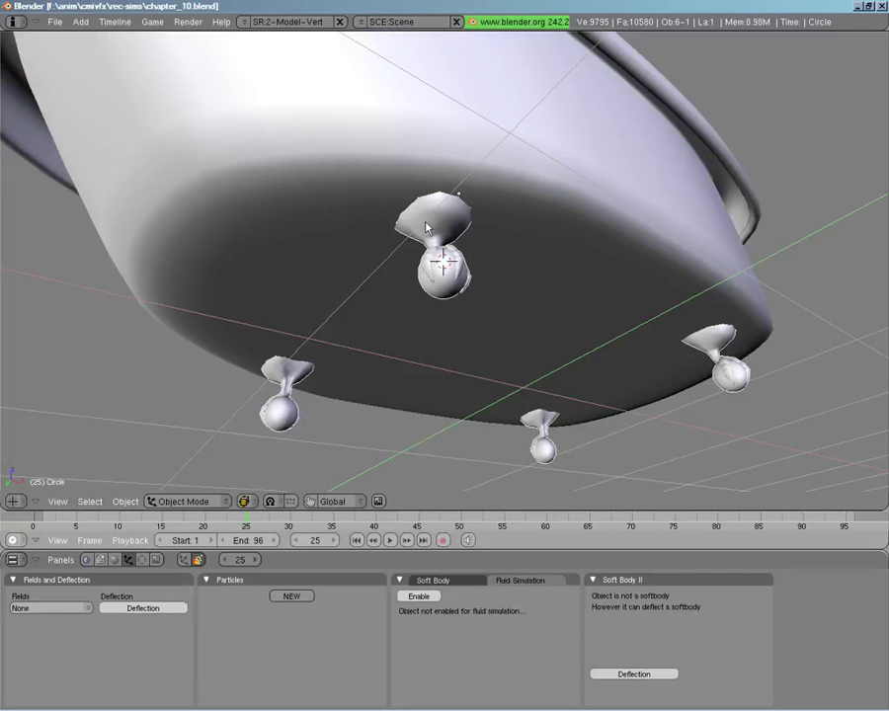
Select the bathtub and examine the outer side of its mesh in Edit Mode from below and from the side.
middle_click_drag(425, 221, 445, 230)
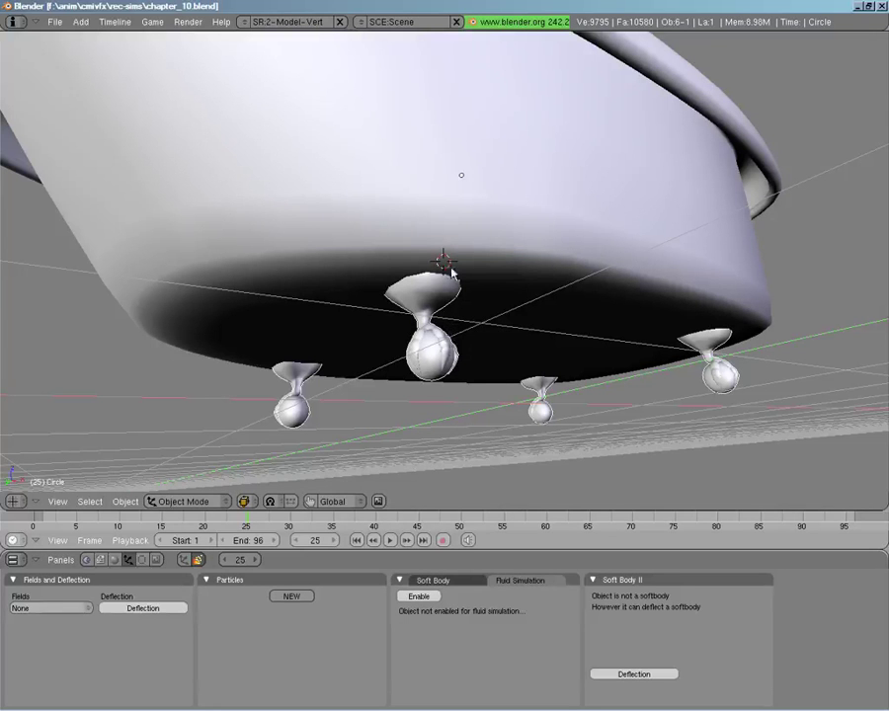
right_click(444, 225)
key("Tab")
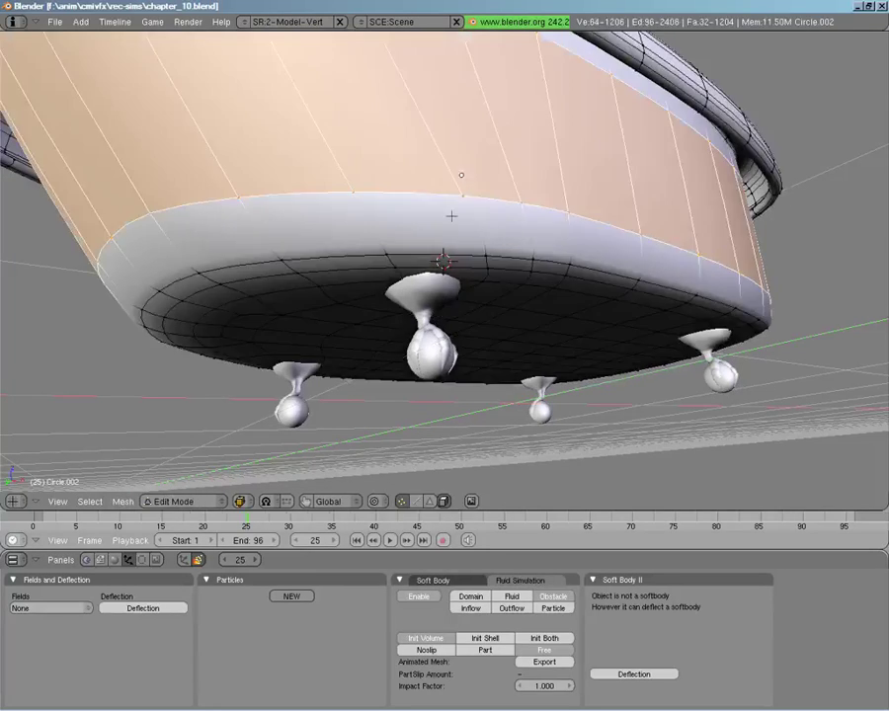
key("z")
middle_click_drag(441, 227, 443, 260)
key("z")
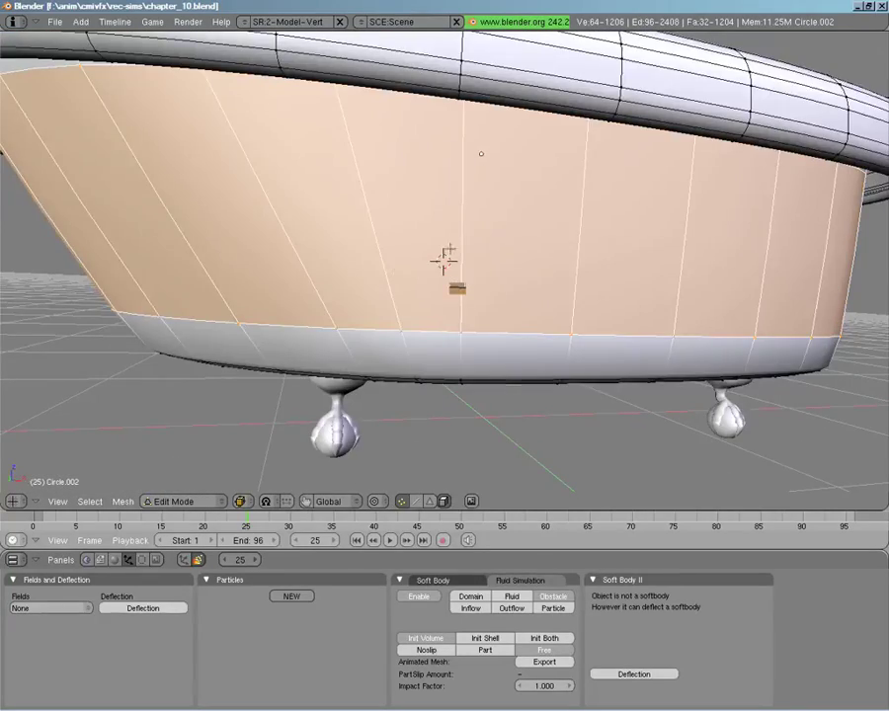
key("Tab")
Leave local view and show the layer with the domain box around the room, viewing it in wireframe from above and at an angle.
mouse_move(474, 301)
middle_mouse_down()
mouse_move(455, 302)
mouse_move(461, 297)
middle_mouse_up()
scroll(455, 302, "down", 8)
right_click(559, 314, "shift")
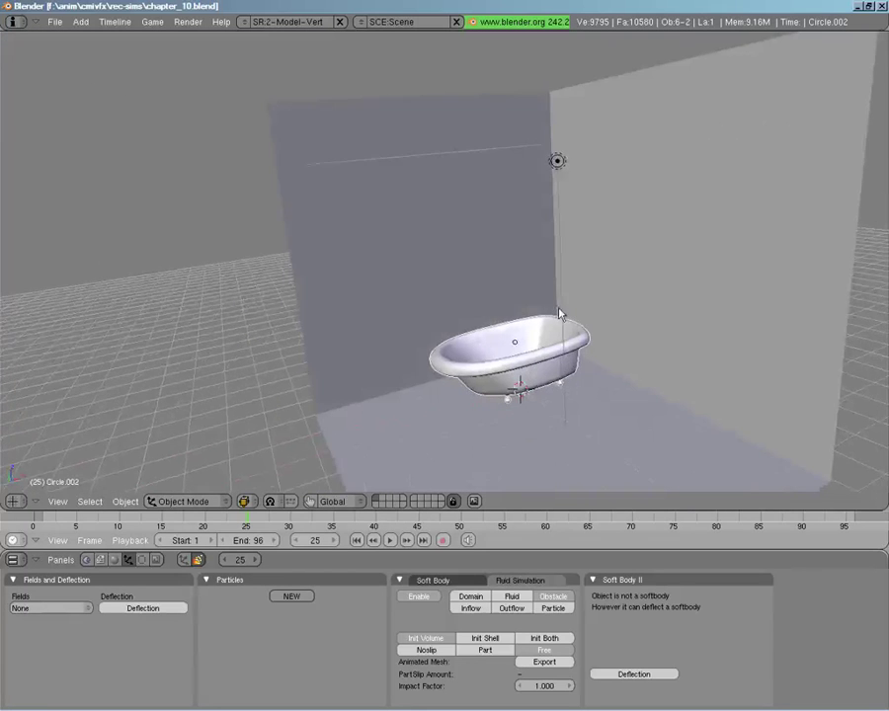
middle_click_drag(559, 314, 545, 198)
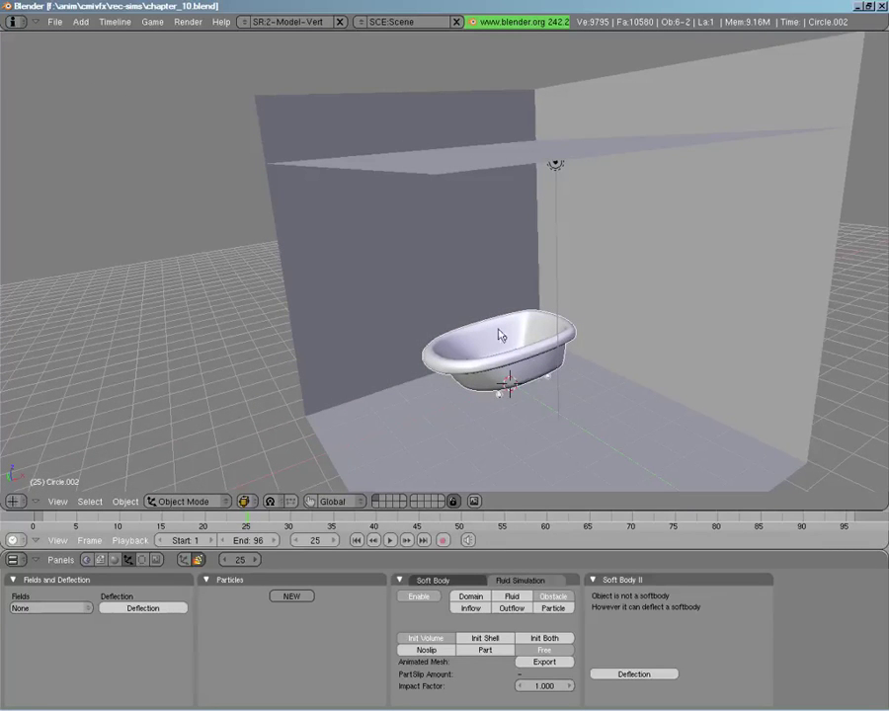
left_click(375, 503, "shift")
middle_click_drag(512, 366, 443, 370)
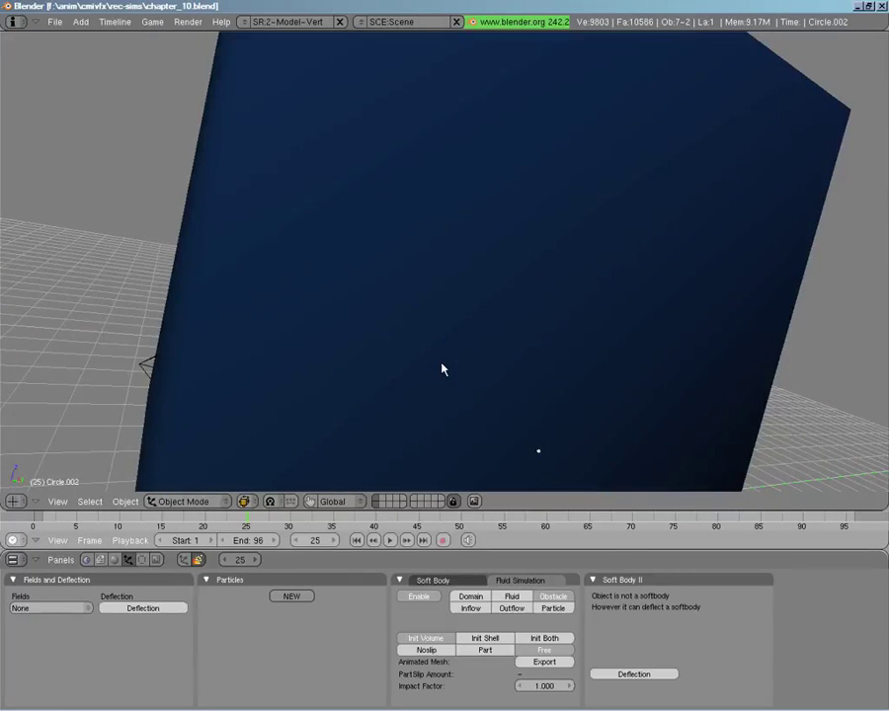
key("KP_7")
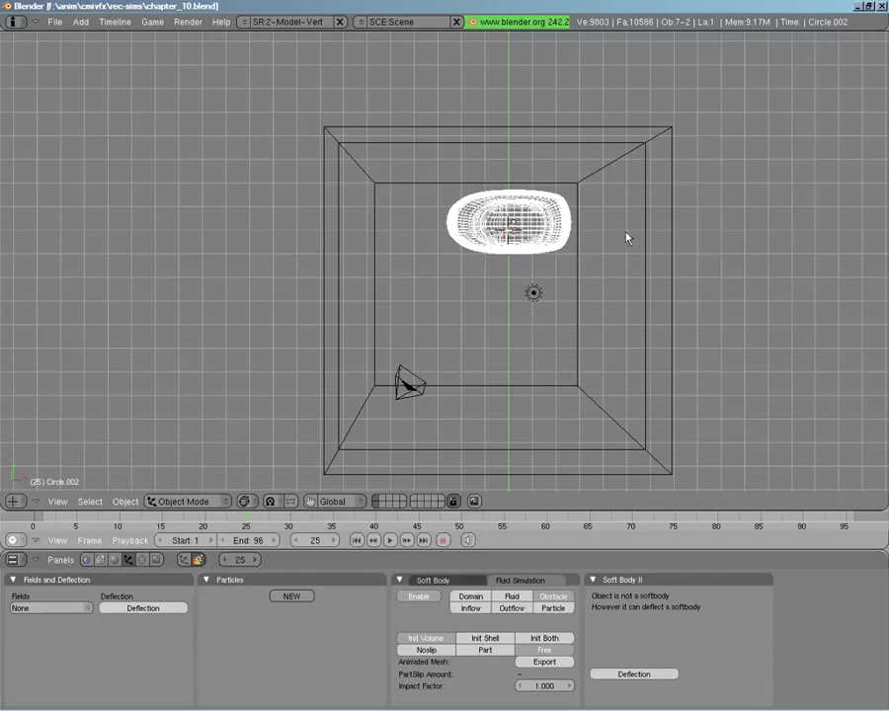
middle_click_drag(395, 380, 471, 189)
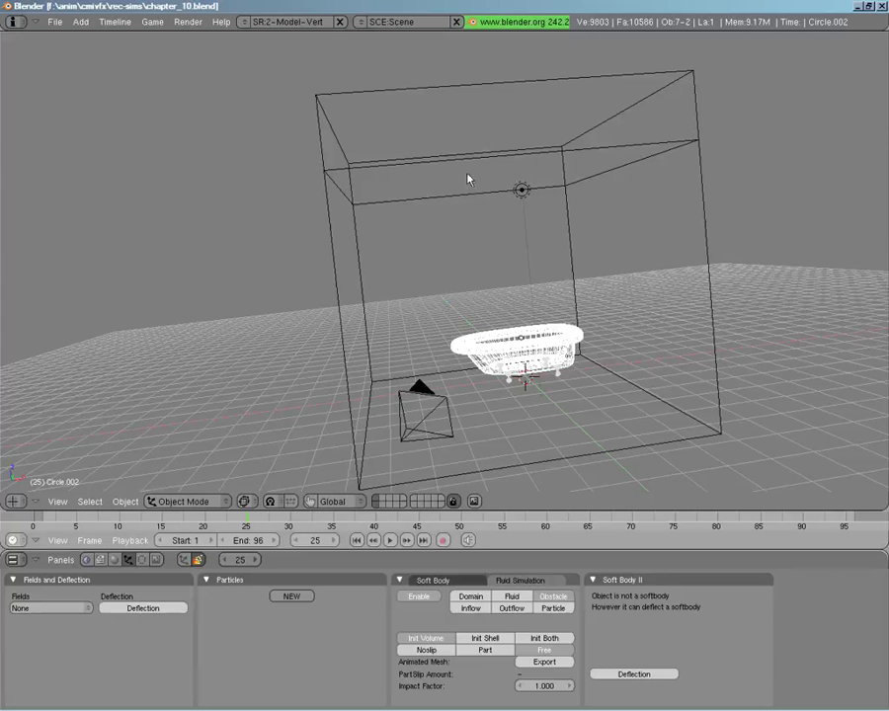
Select the ceiling plane, hide the domain layer, and enable fluid simulation on the plane as an Obstacle with Init Shell.
right_click(466, 165)
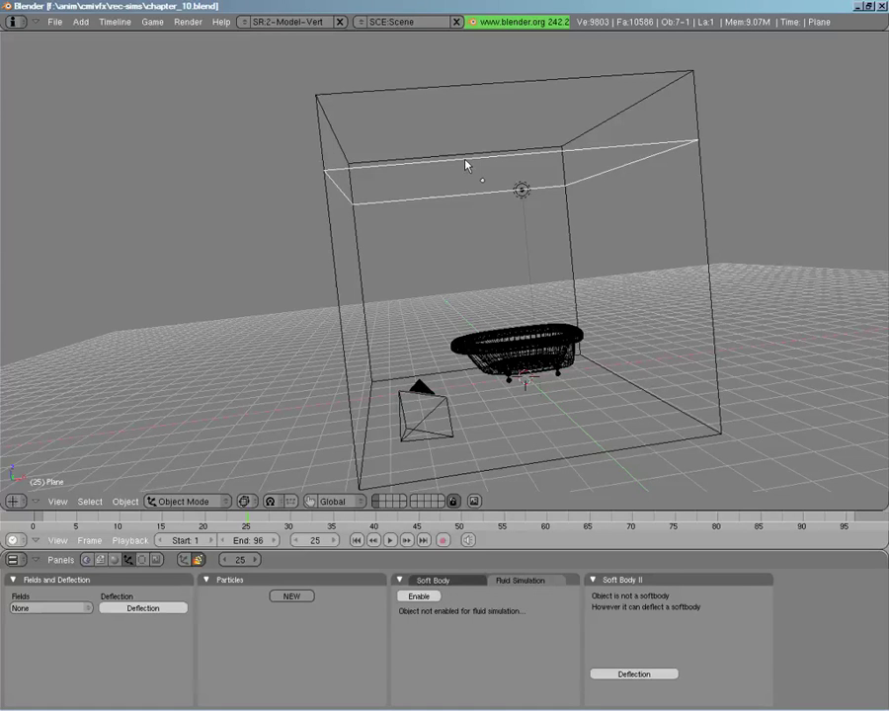
left_click(385, 502)
key("z")
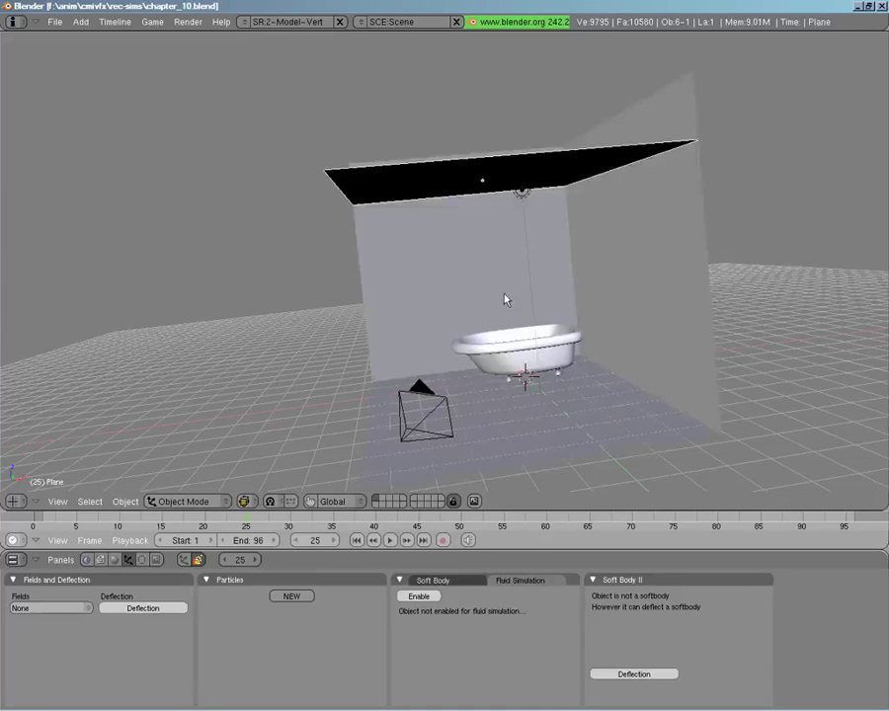
middle_click_drag(507, 296, 528, 302)
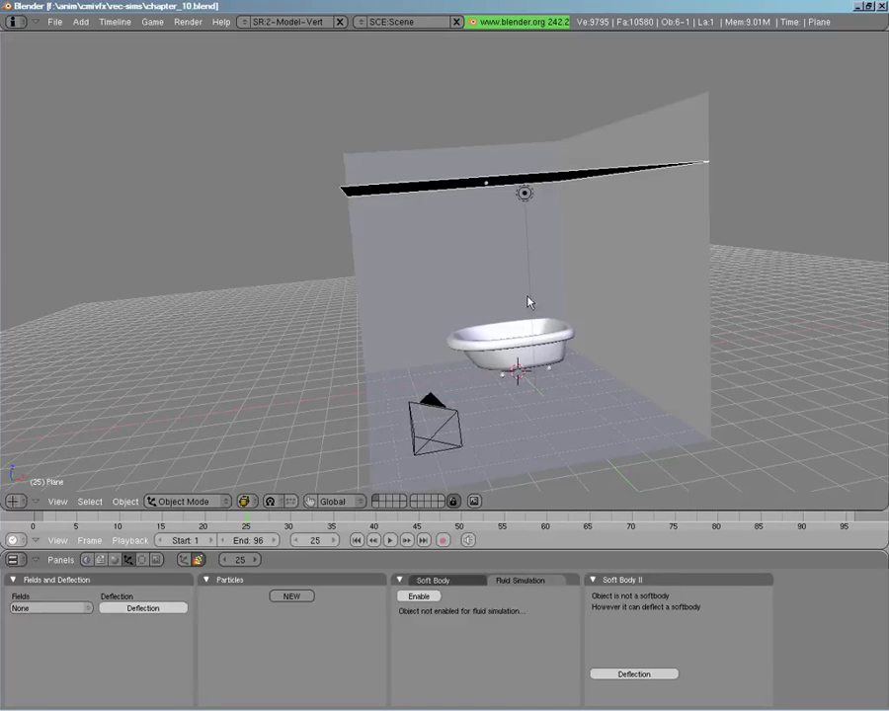
left_click(417, 598)
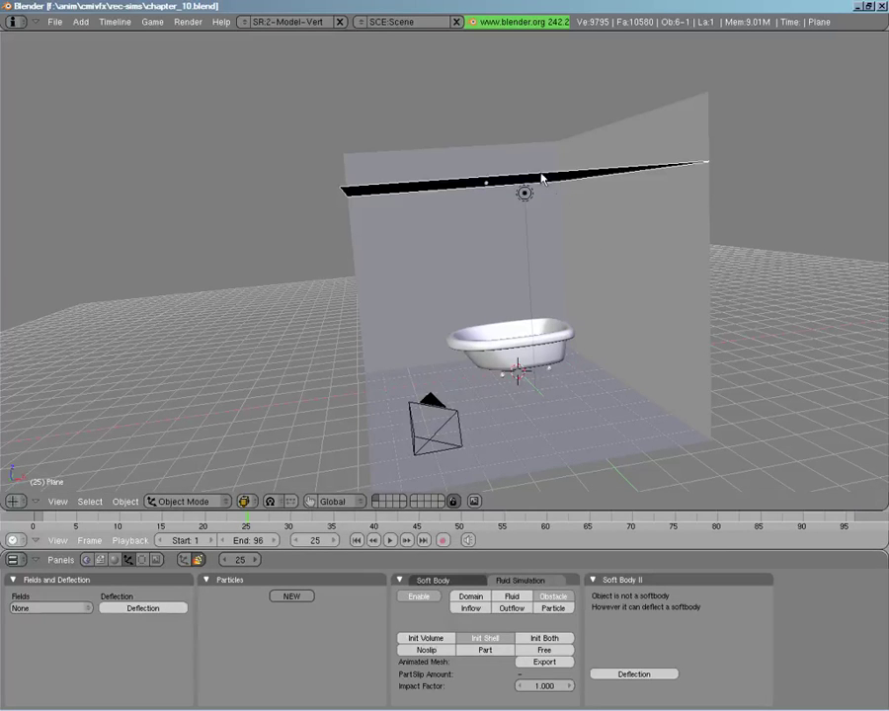
Select the room's walls and floor and inspect how they enclose the bathtub.
middle_click_drag(660, 283, 645, 294)
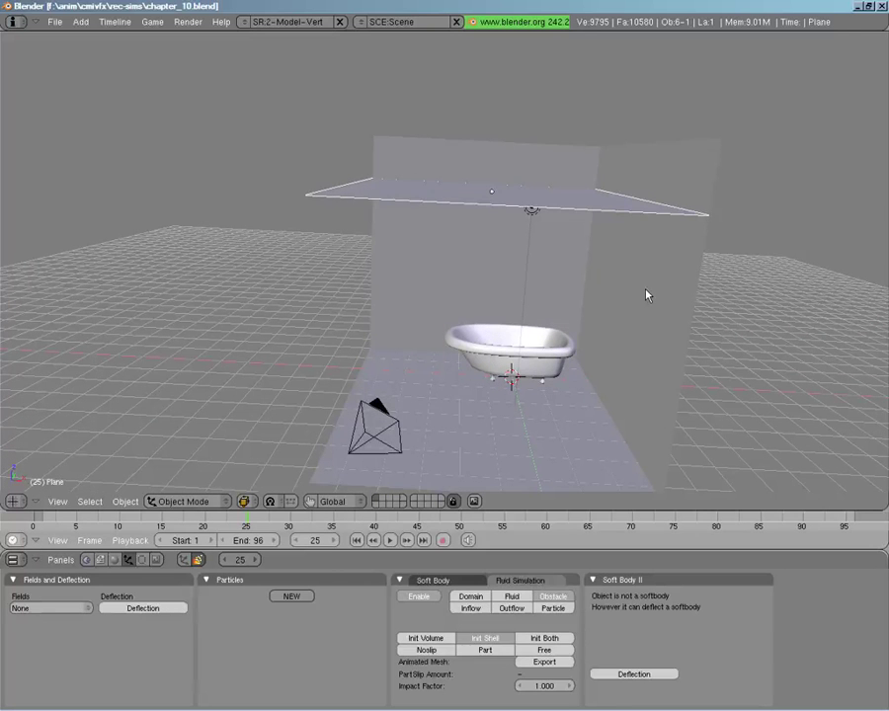
right_click(646, 294)
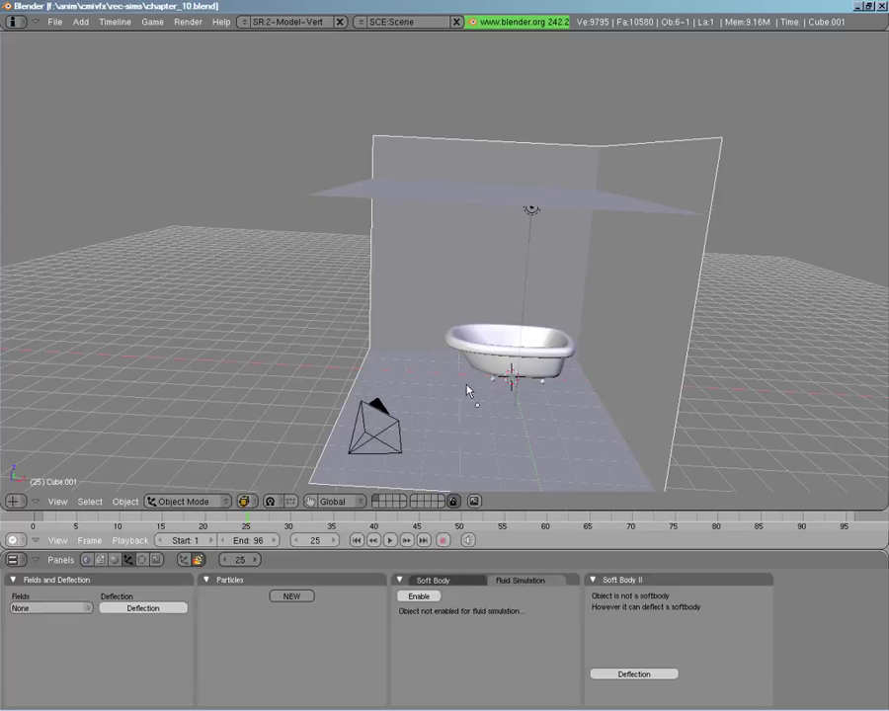
middle_click_drag(446, 371, 482, 244)
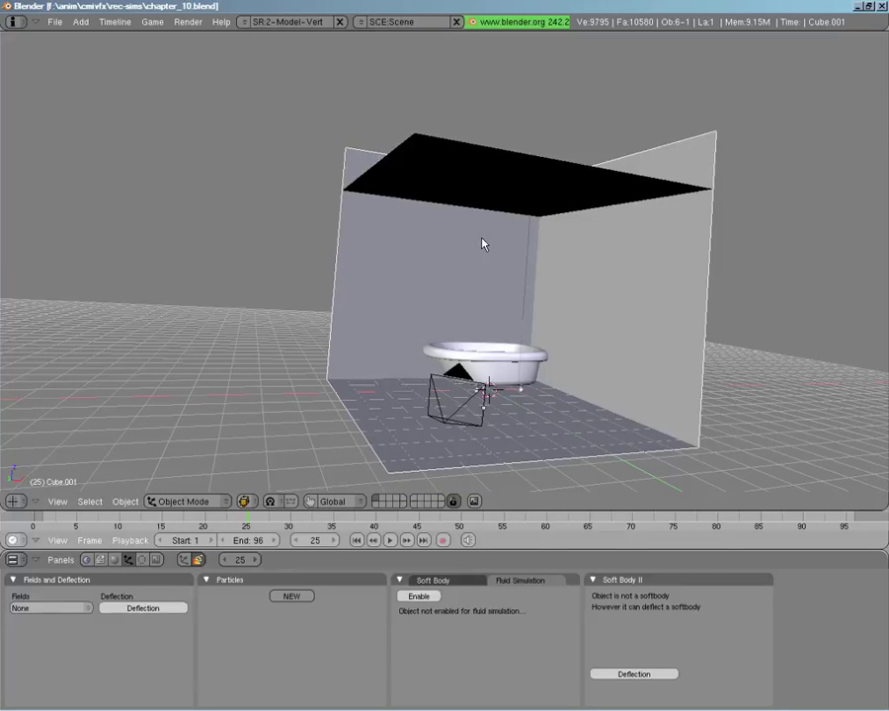
Show the domain layer in wireframe, select the domain box and review its standard and advanced fluid settings.
left_click(373, 506, "shift")
key("z")
right_click(489, 366)
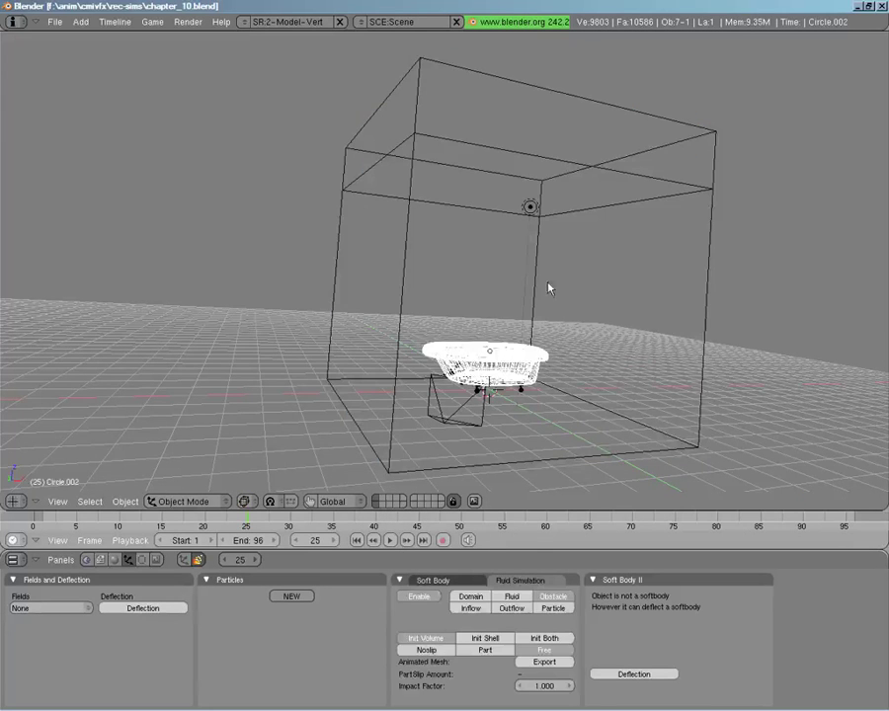
right_click(615, 113)
middle_click_drag(621, 105, 559, 170)
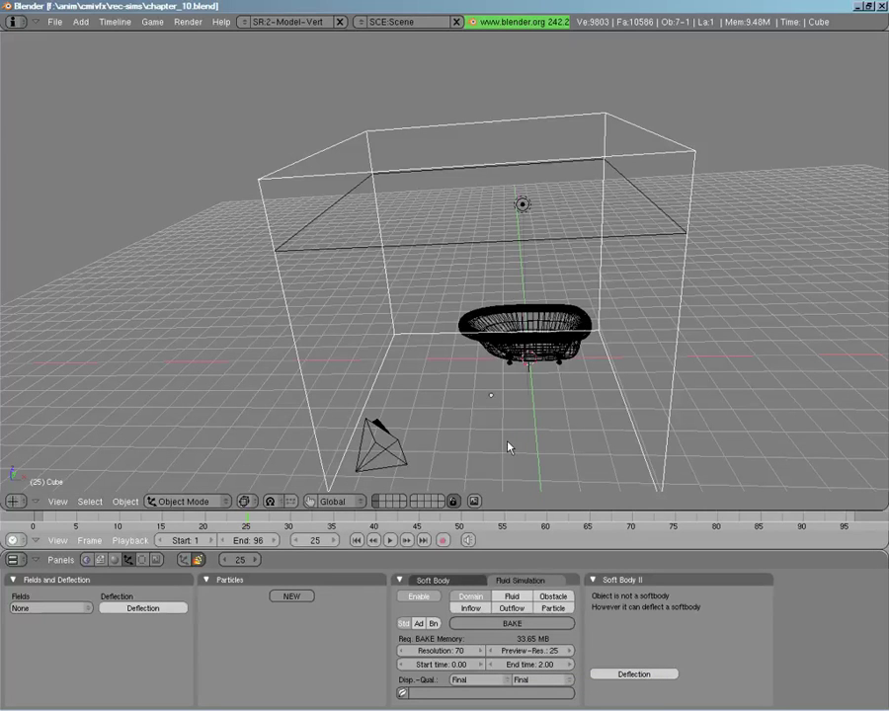
left_click_drag(542, 664, 531, 662)
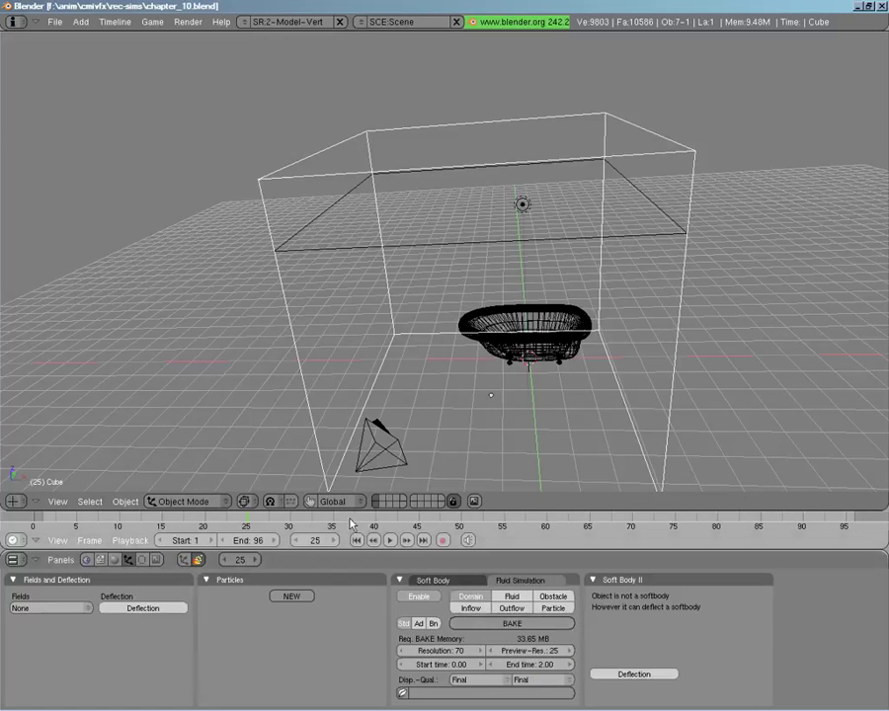
left_click(419, 623)
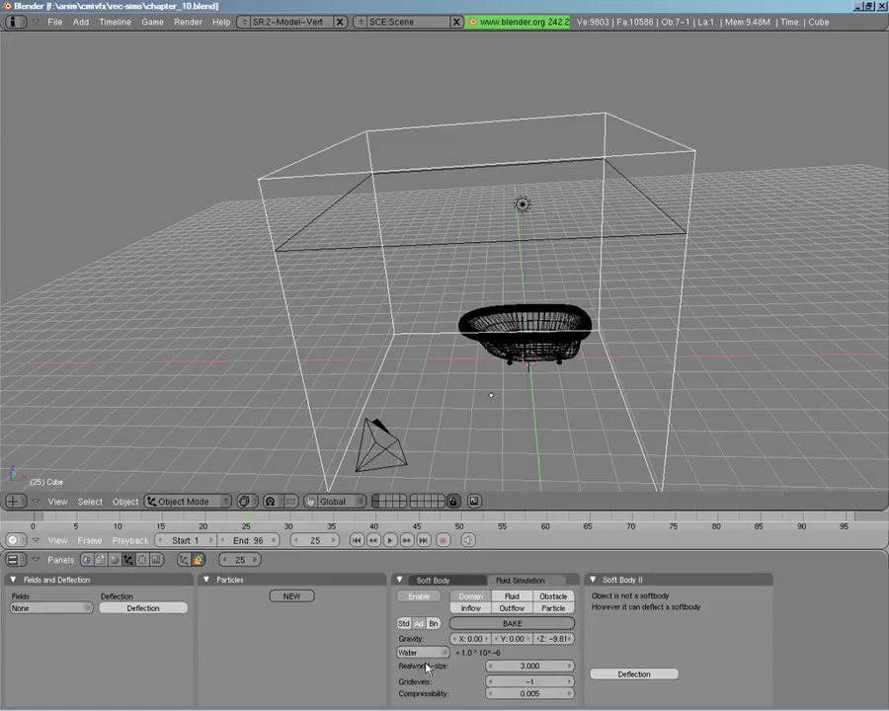
Set the domain's Tracer Particles to 0, Generate Particles to 0 and Surface Subdiv to 1.
left_click(432, 623)
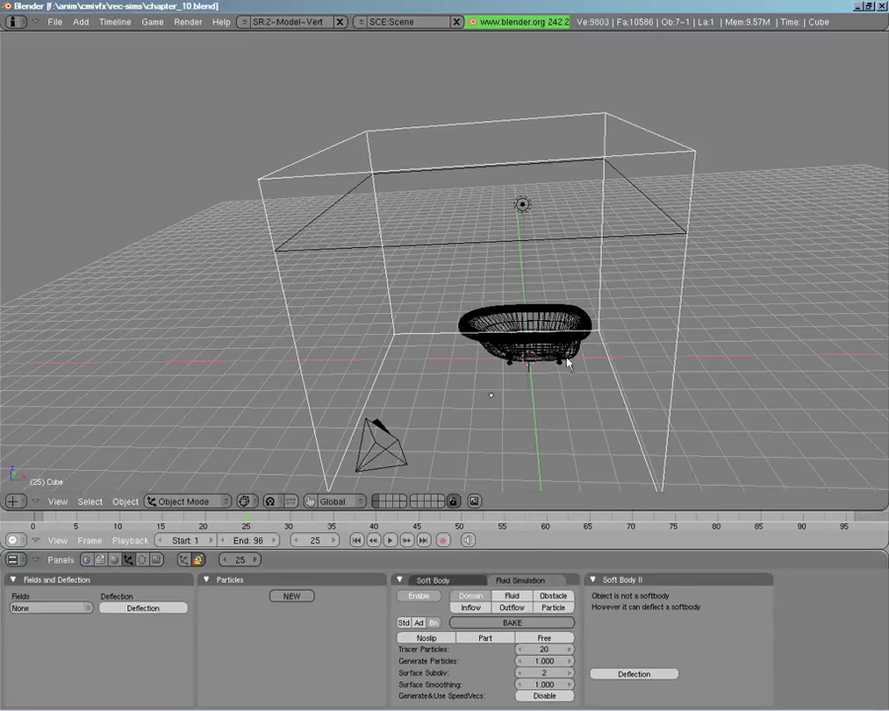
left_click(543, 649)
type("0")
key("Return")
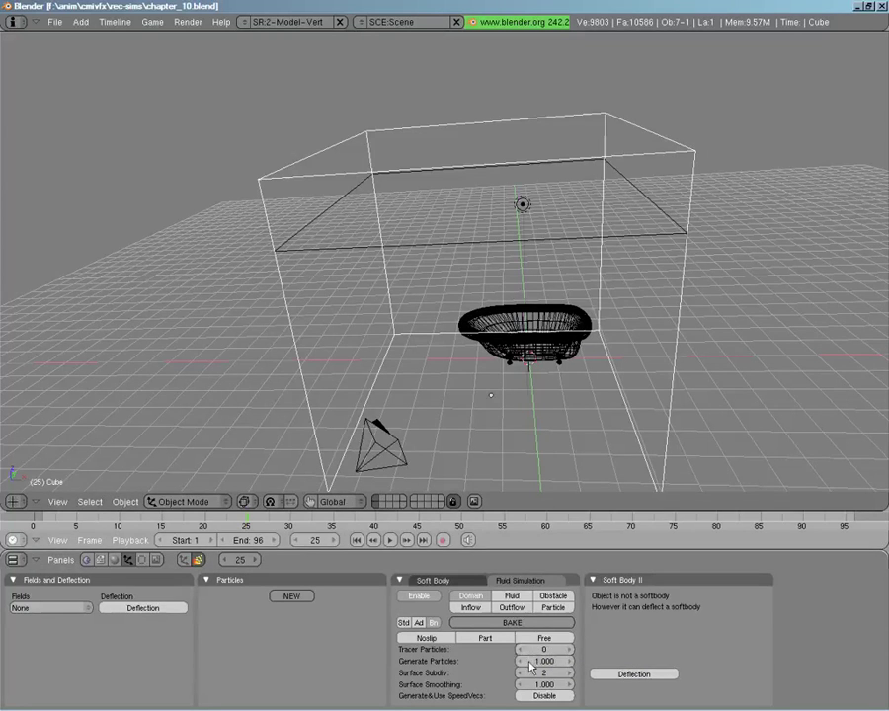
left_click(537, 661)
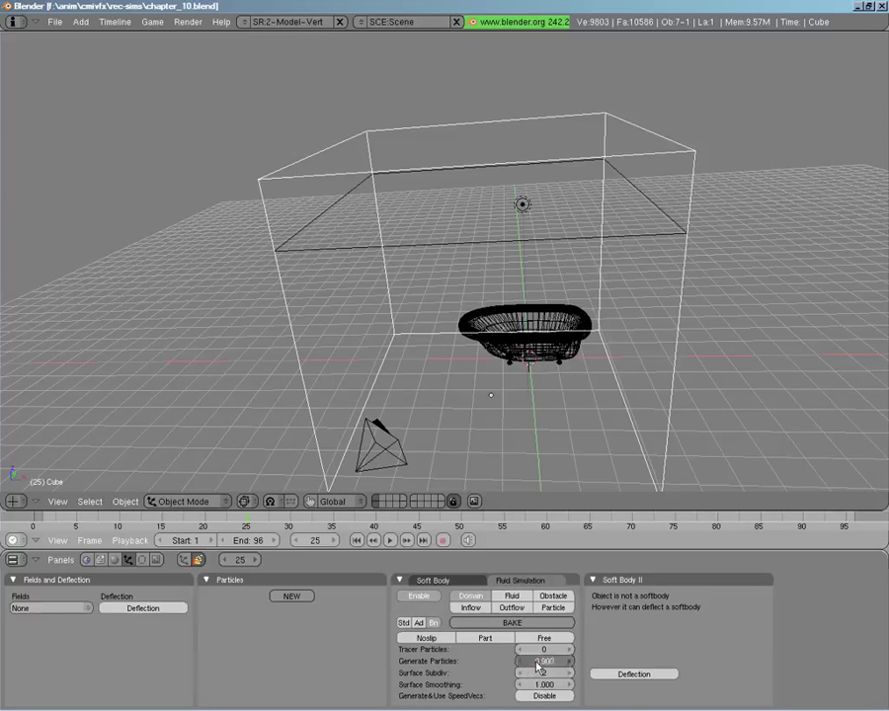
key("BackSpace")
type("0")
key("Return")
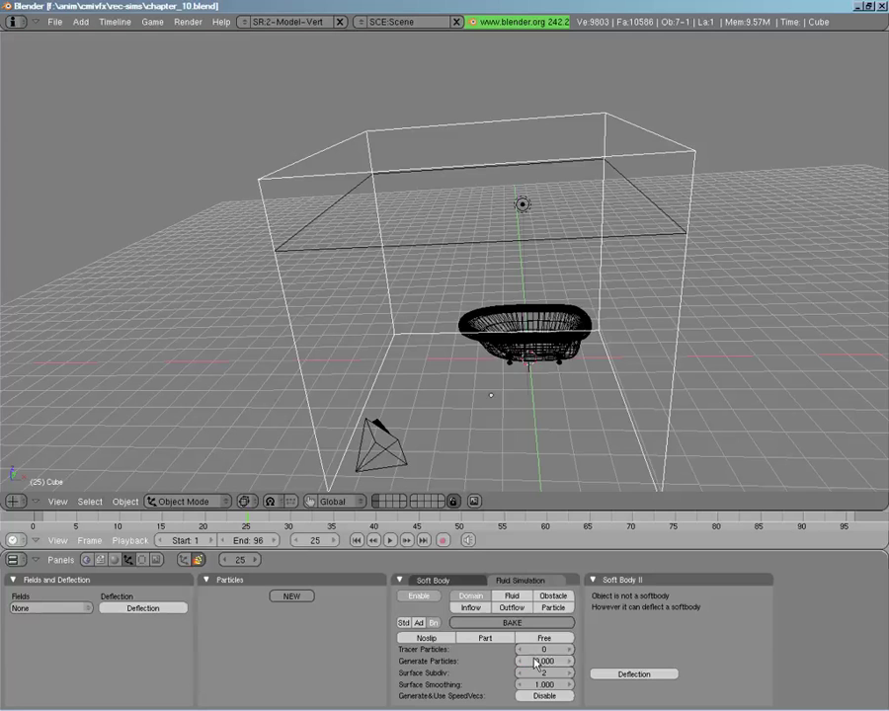
left_click(521, 675)
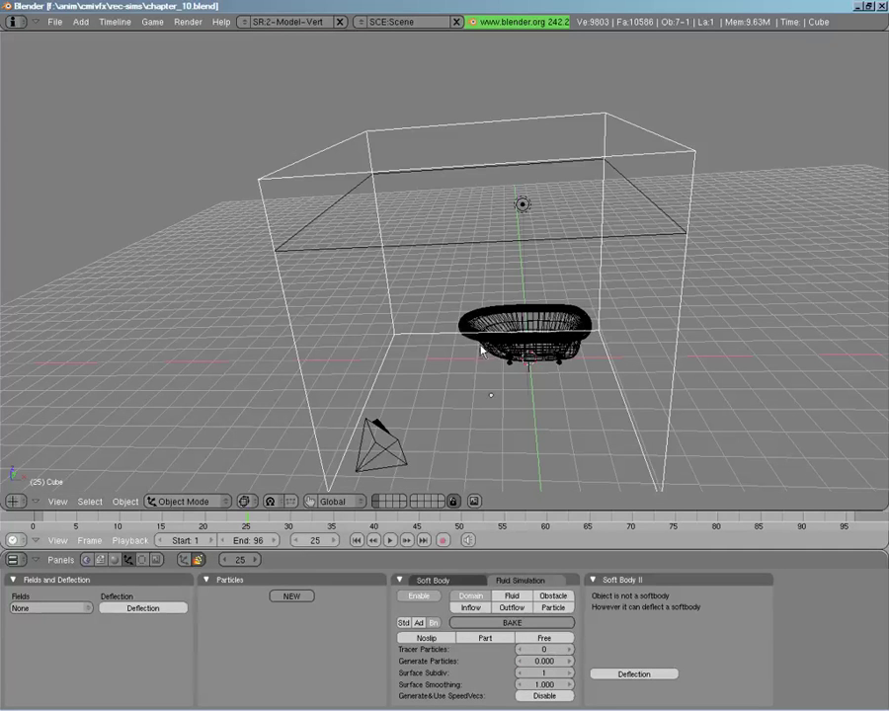
left_click(441, 540)
Set the domain's bake directory to a new folder, f:\anim\cmivfx\rec-sims\chapter_10-sim\.
left_click(403, 623)
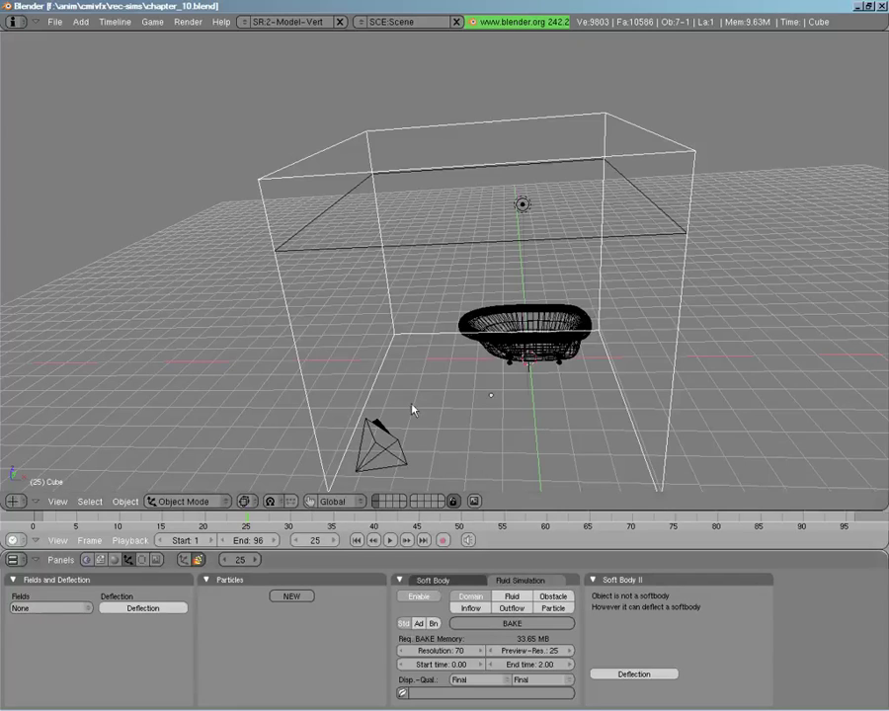
middle_click_drag(428, 399, 499, 375)
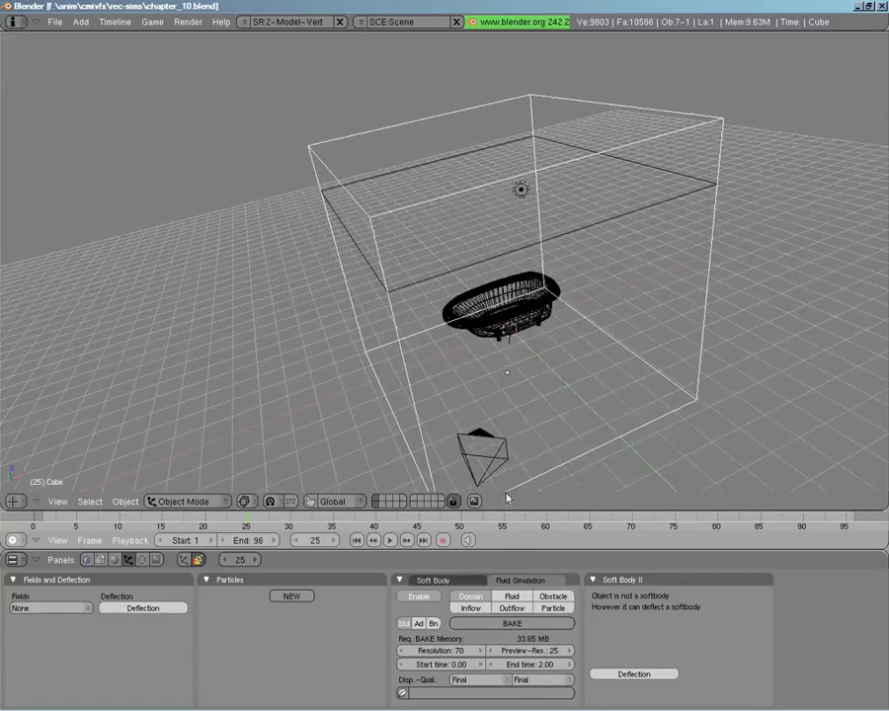
left_click(402, 692)
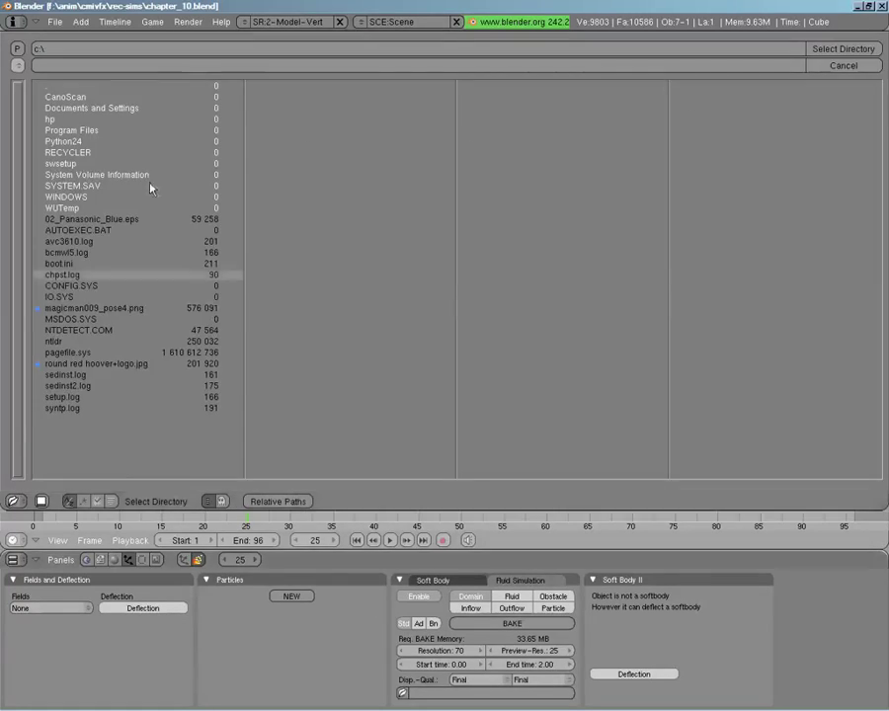
left_click(16, 66)
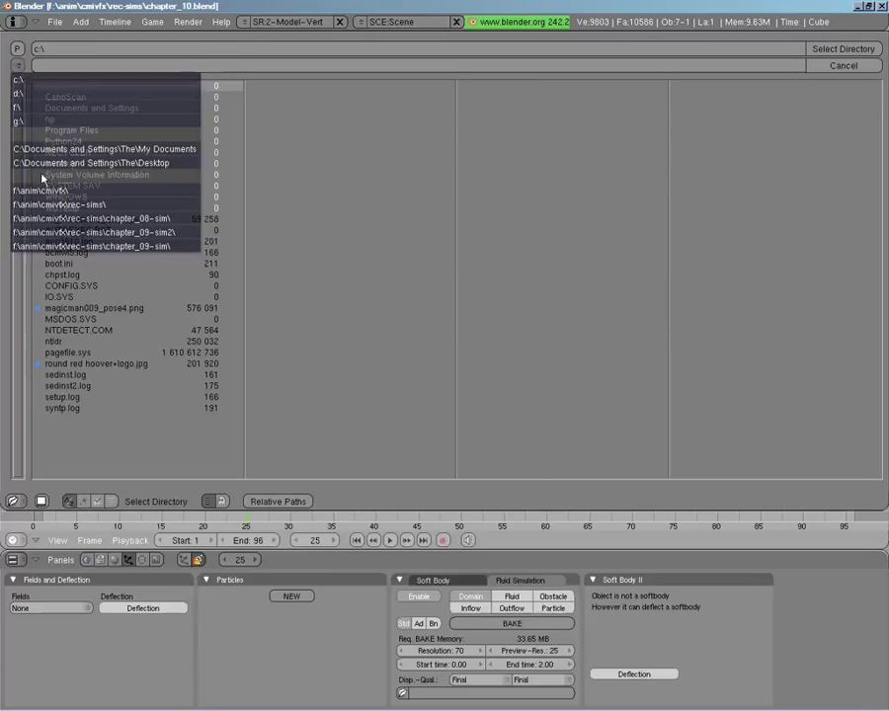
left_click(49, 205)
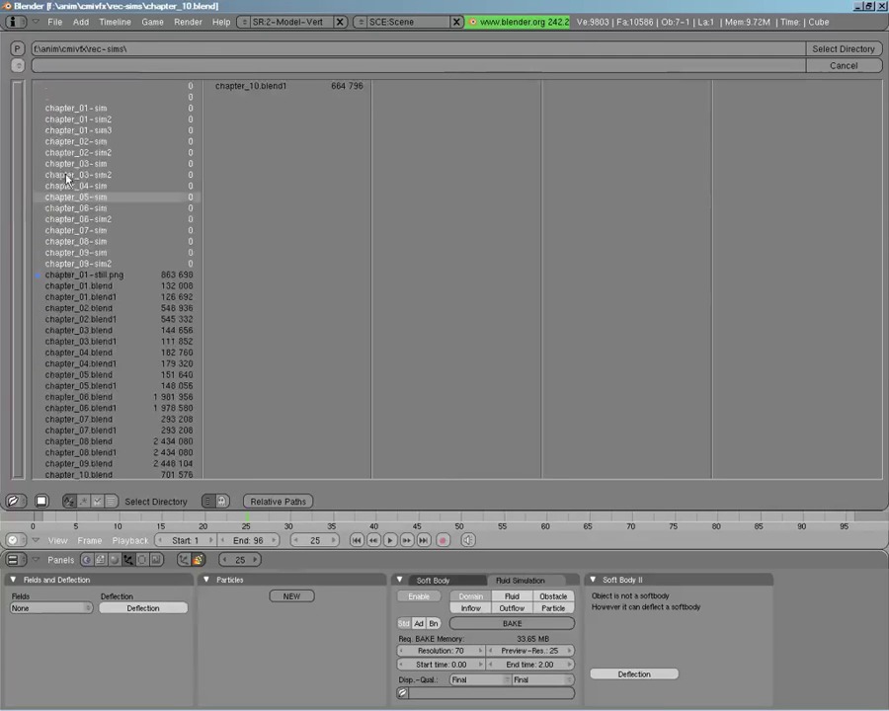
left_click(138, 49)
type("ch")
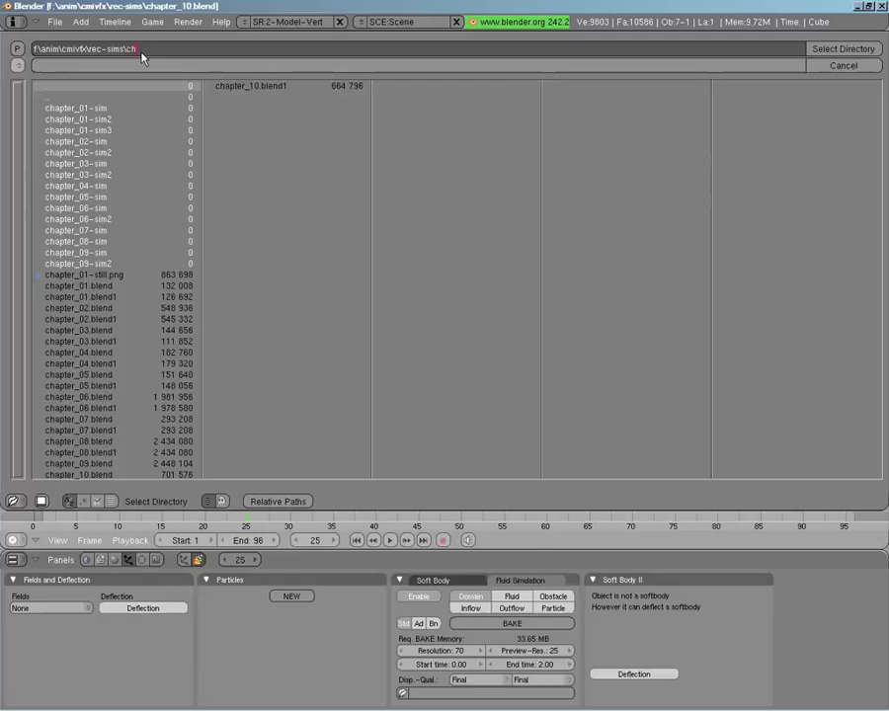
type("apter_10-s")
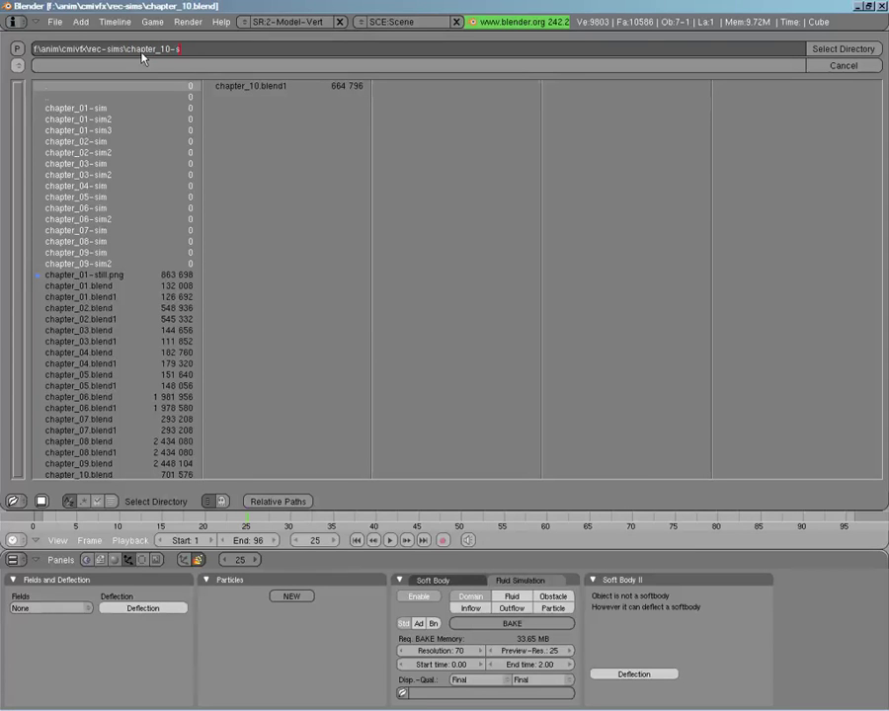
type("im")
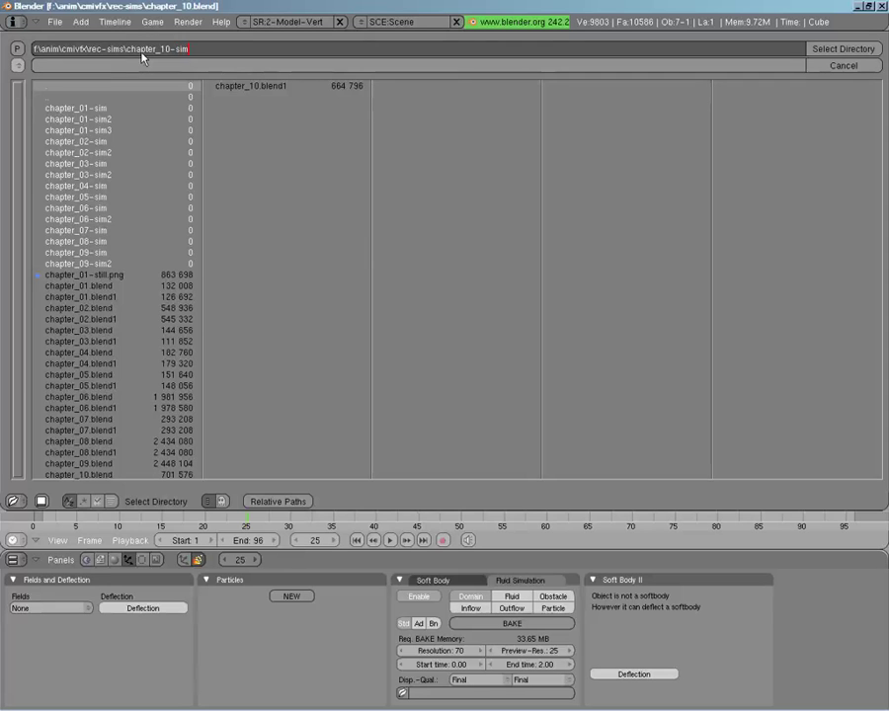
key("Return")
left_click(138, 54)
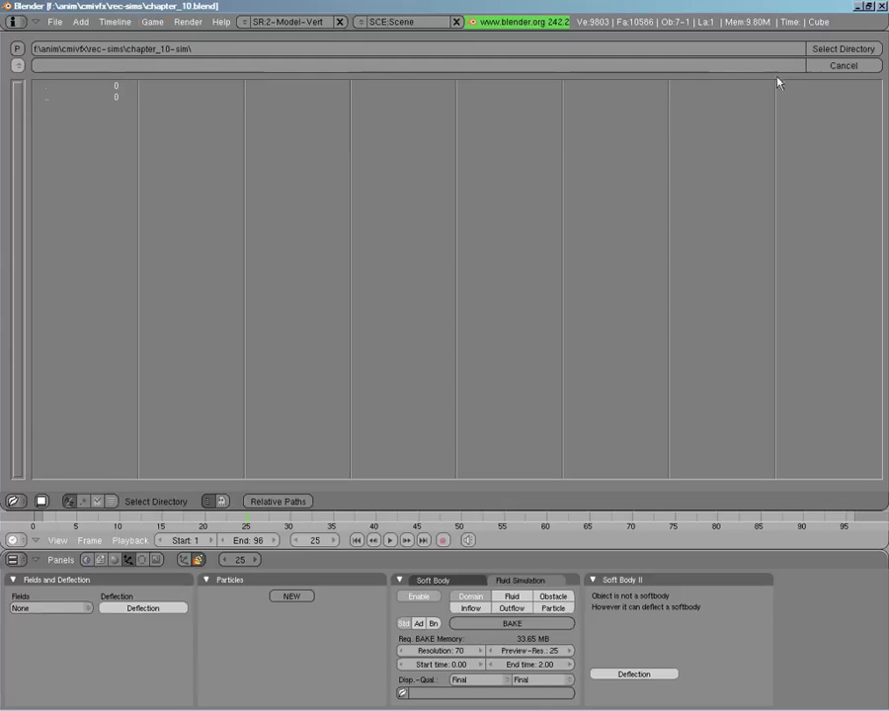
left_click(816, 48)
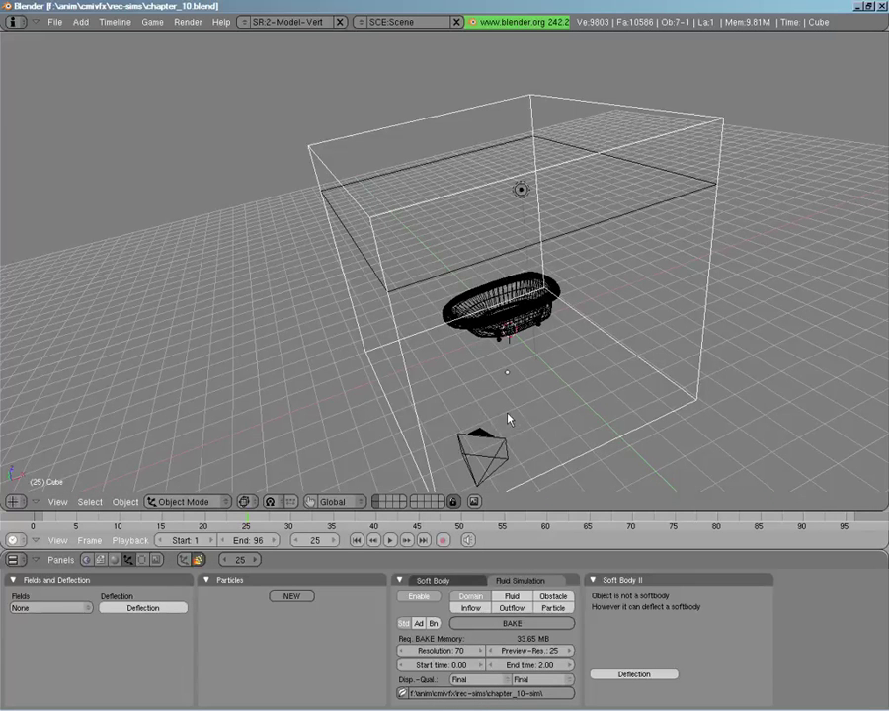
Show only the layer with the room and bathtub in solid shading, select the tub and inspect its mesh in isolation.
left_click(384, 504, "shift")
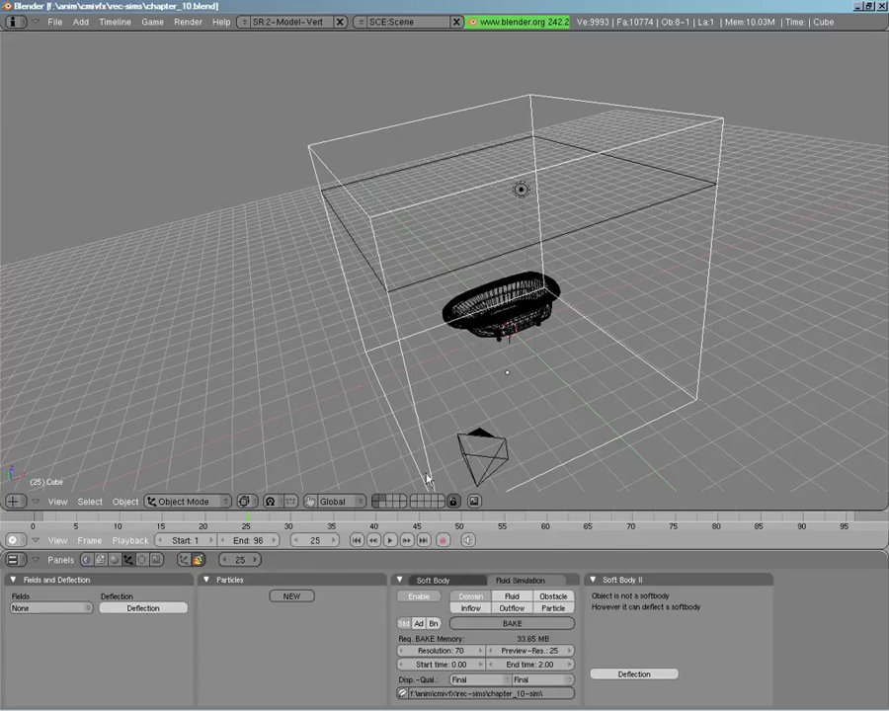
left_click(376, 504)
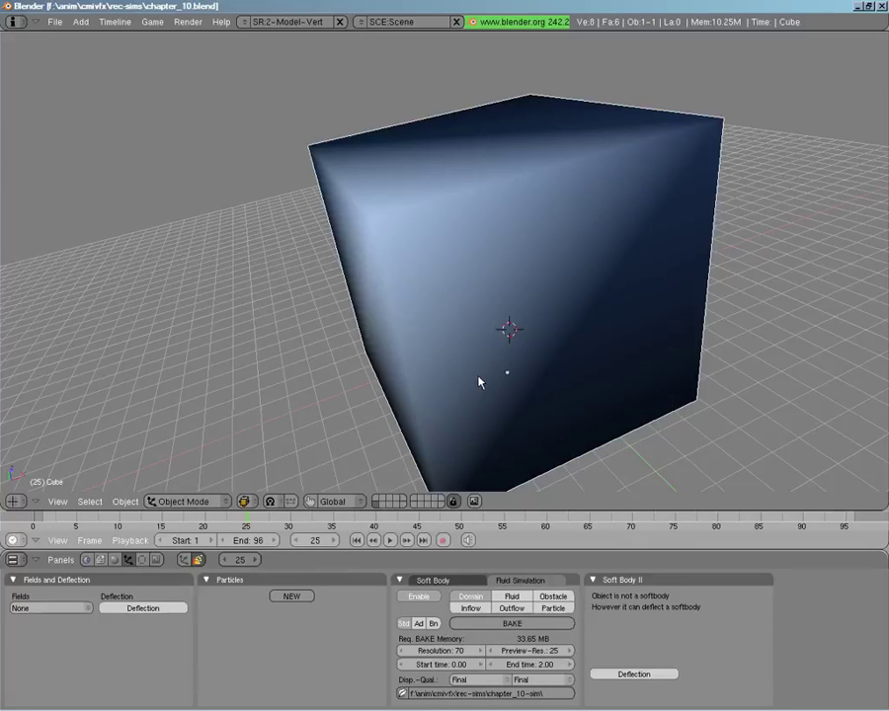
key("1")
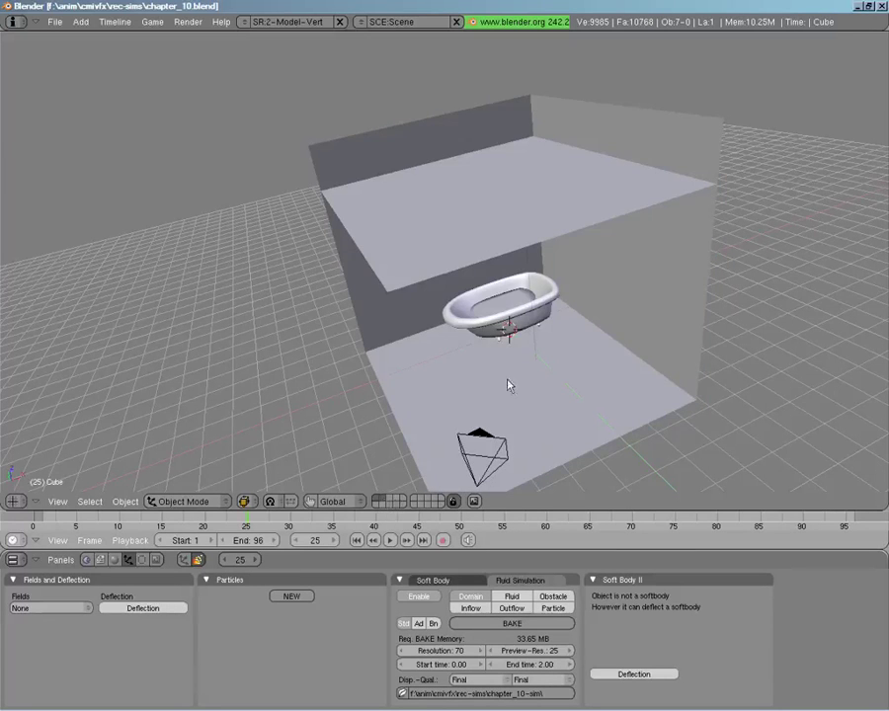
middle_click_drag(508, 385, 490, 340)
scroll(487, 334, "up", 1)
right_click(484, 329)
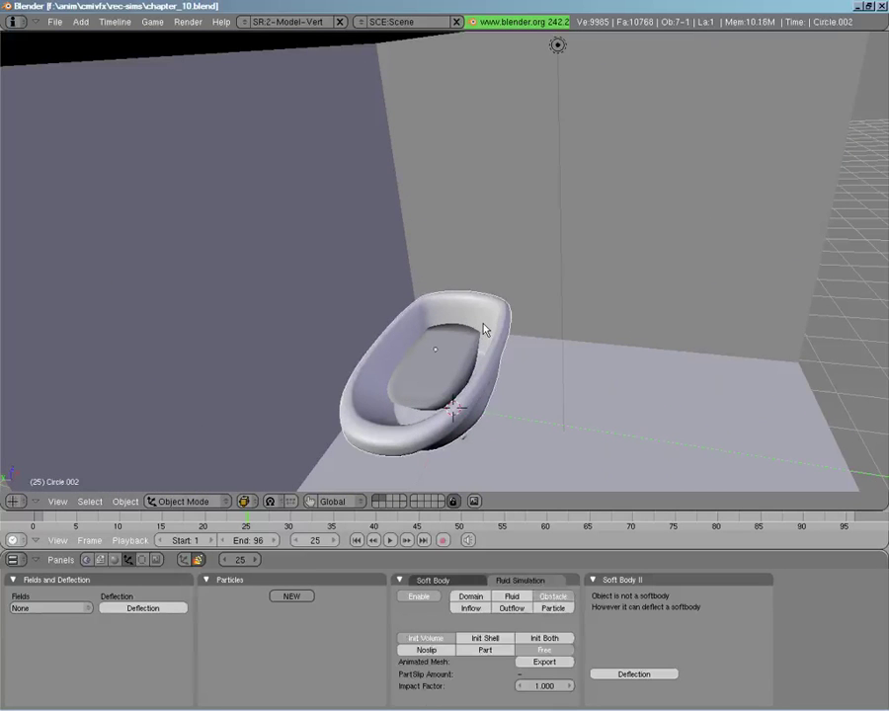
key("Tab")
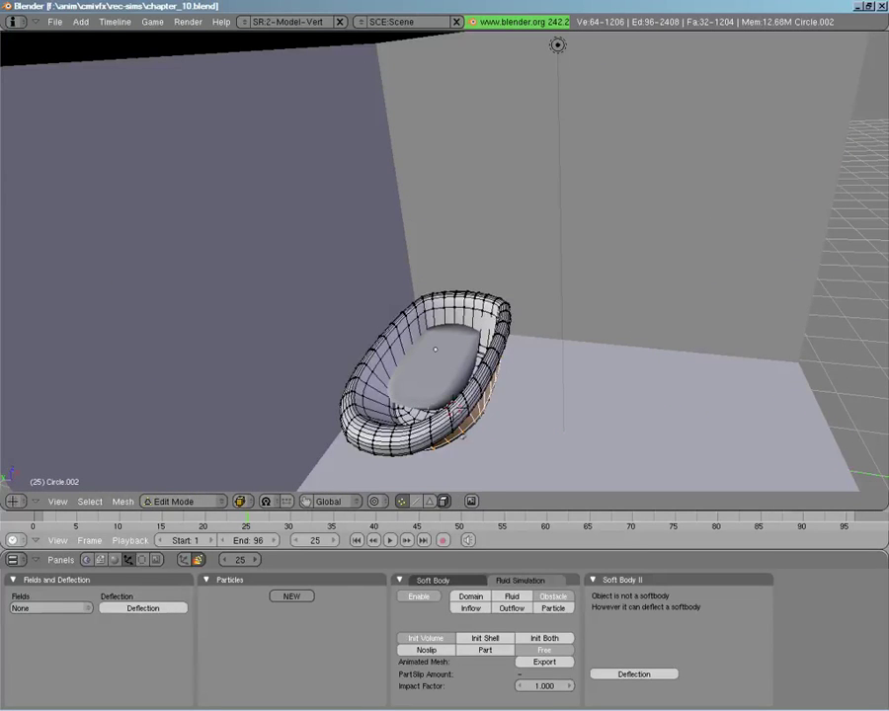
key("KP_Divide")
middle_click_drag(445, 296, 484, 212)
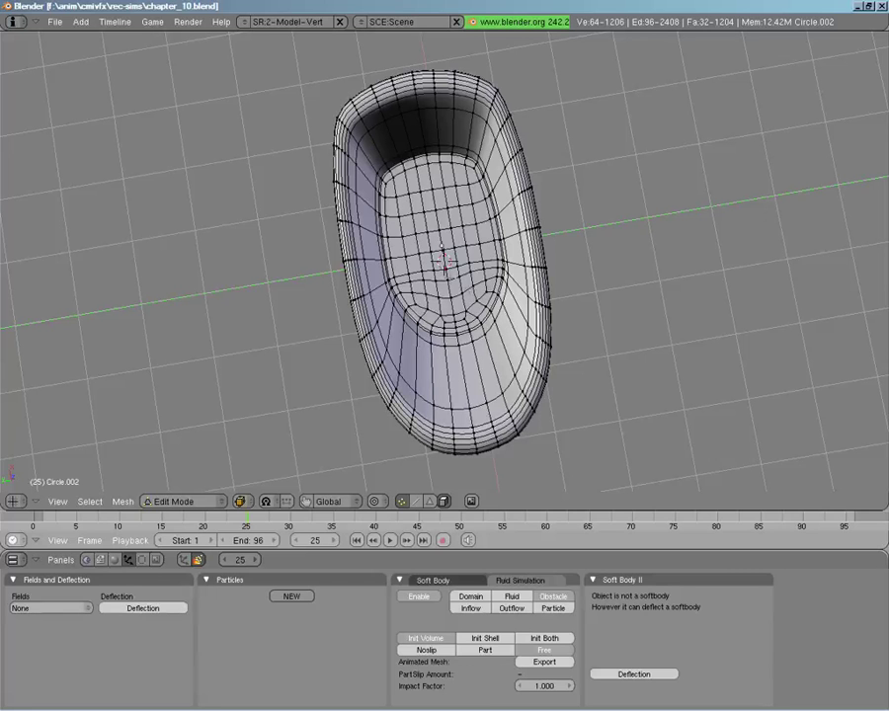
key("Tab")
key("KP_Divide")
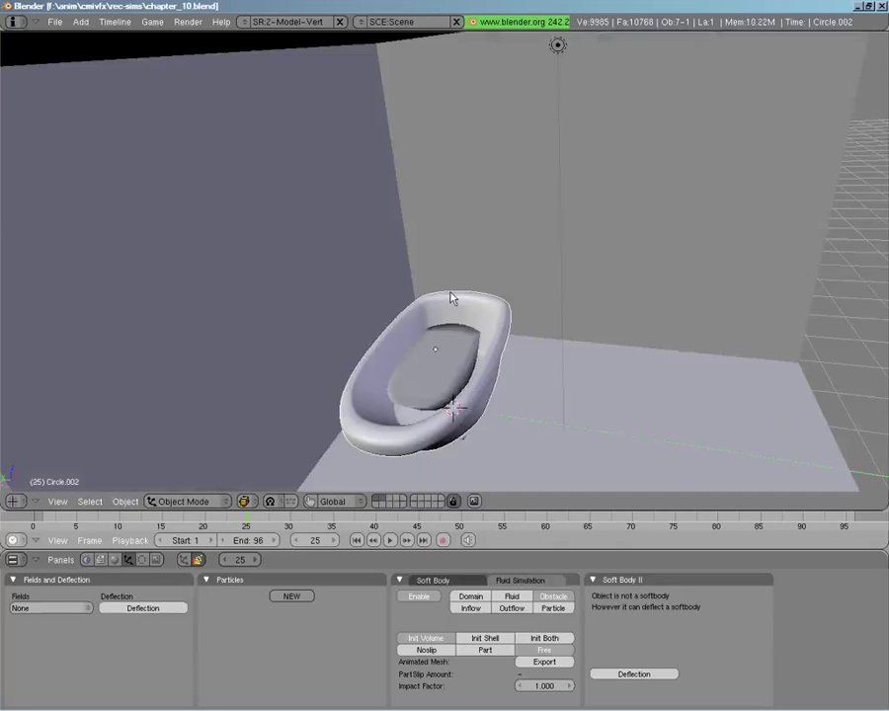
Select the water mesh inside the tub, isolate it and examine its closed surface and upper edge loop.
right_click(435, 357)
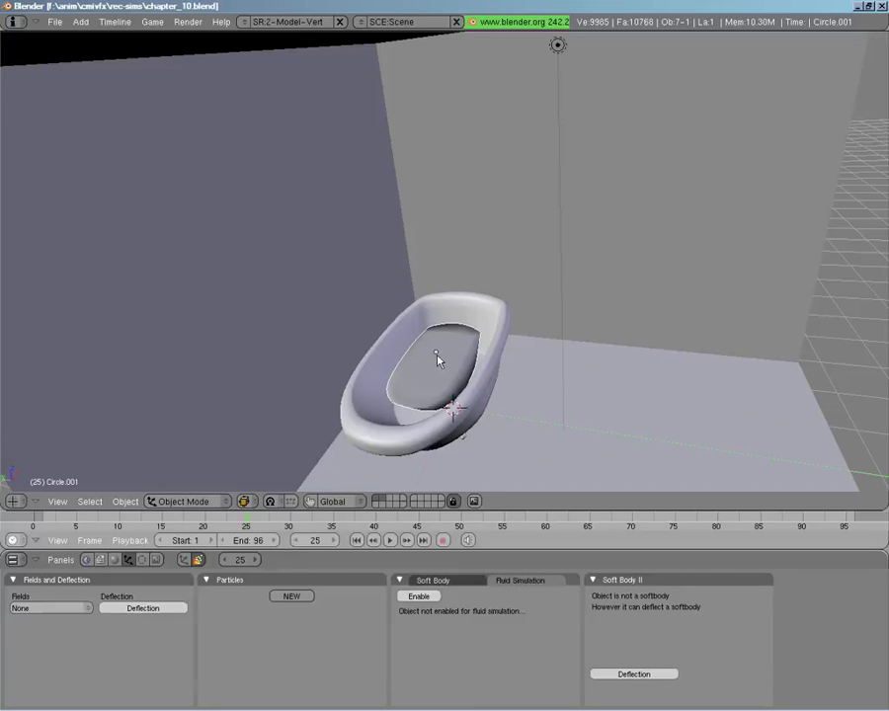
key("Tab")
key("KP_Divide")
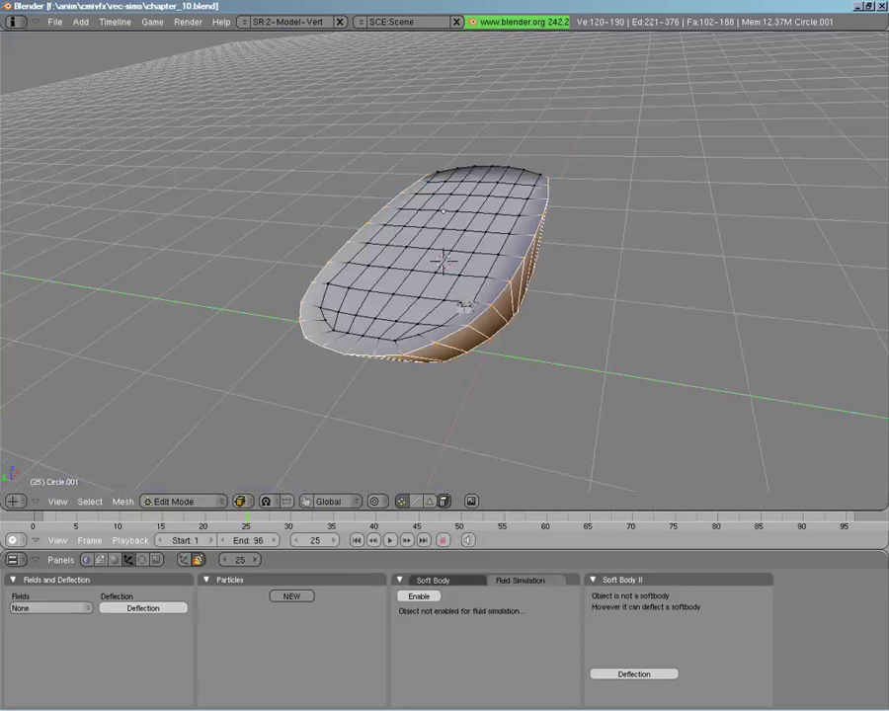
middle_click_drag(466, 306, 445, 326)
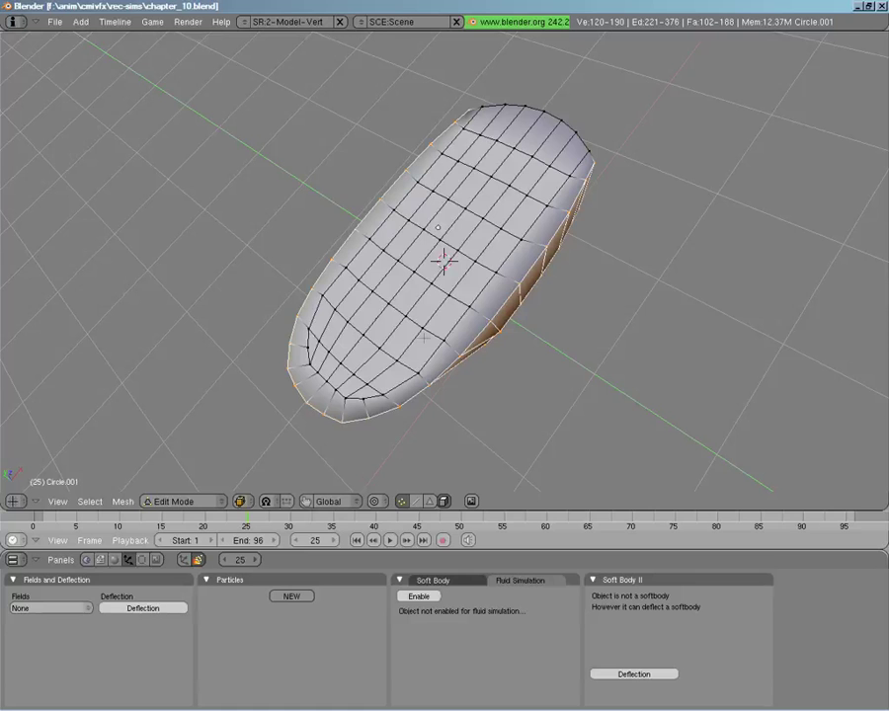
key("a")
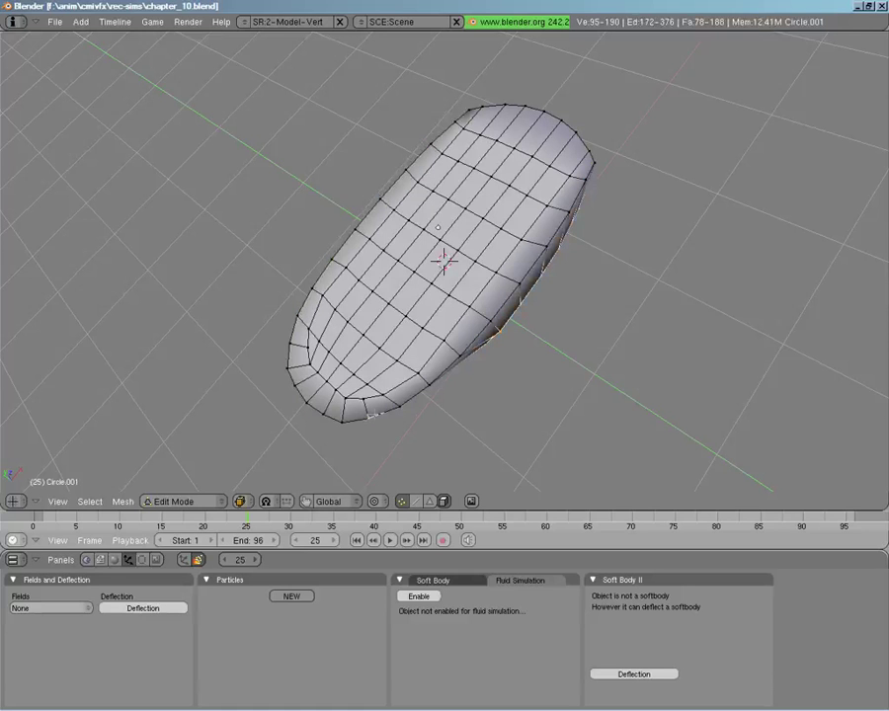
right_click(412, 250, "alt")
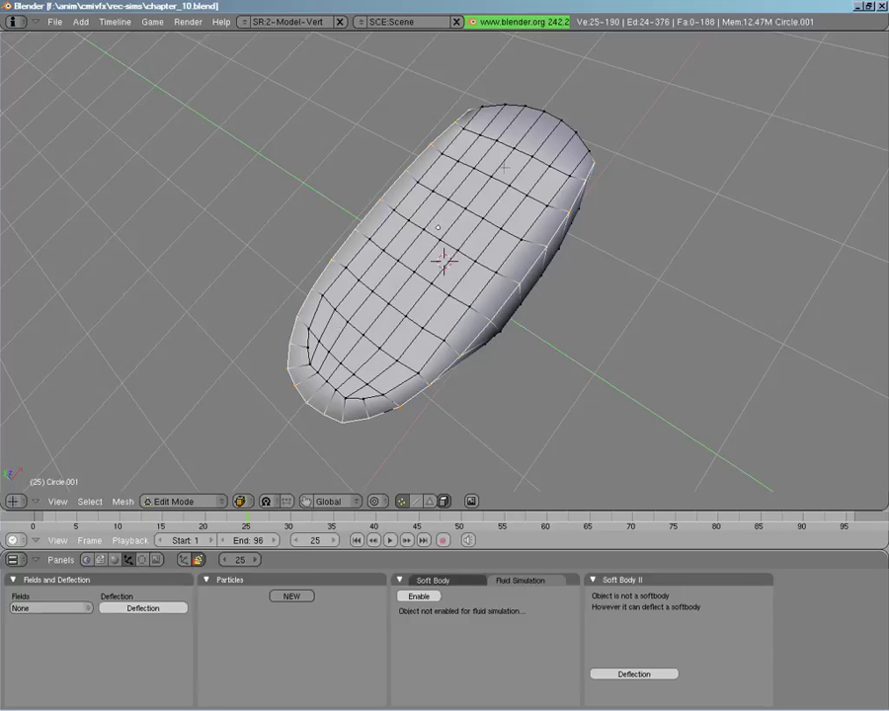
middle_click_drag(351, 388, 444, 376)
key("Tab")
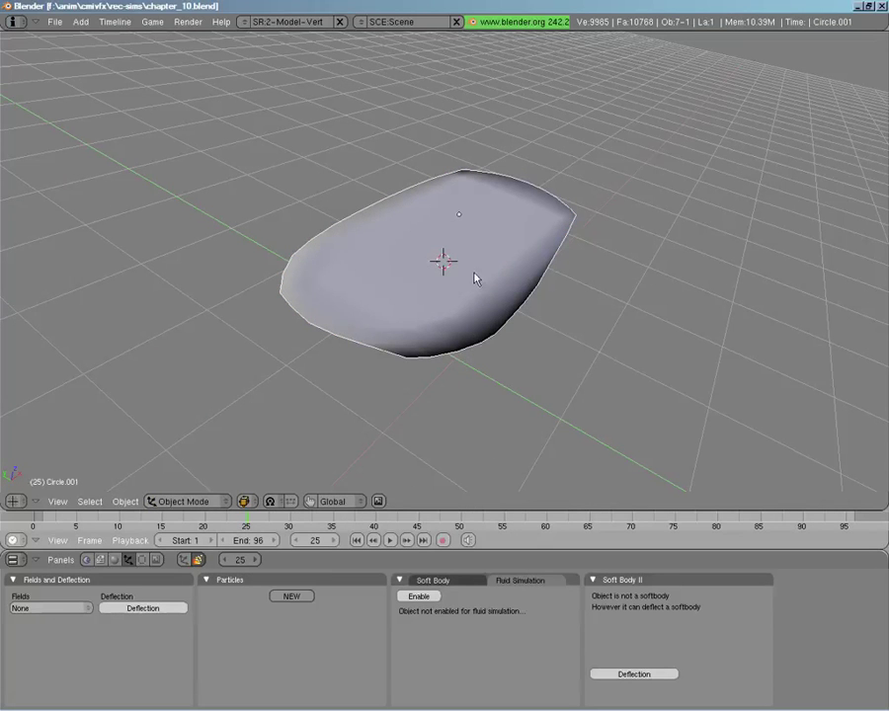
key("KP_Divide")
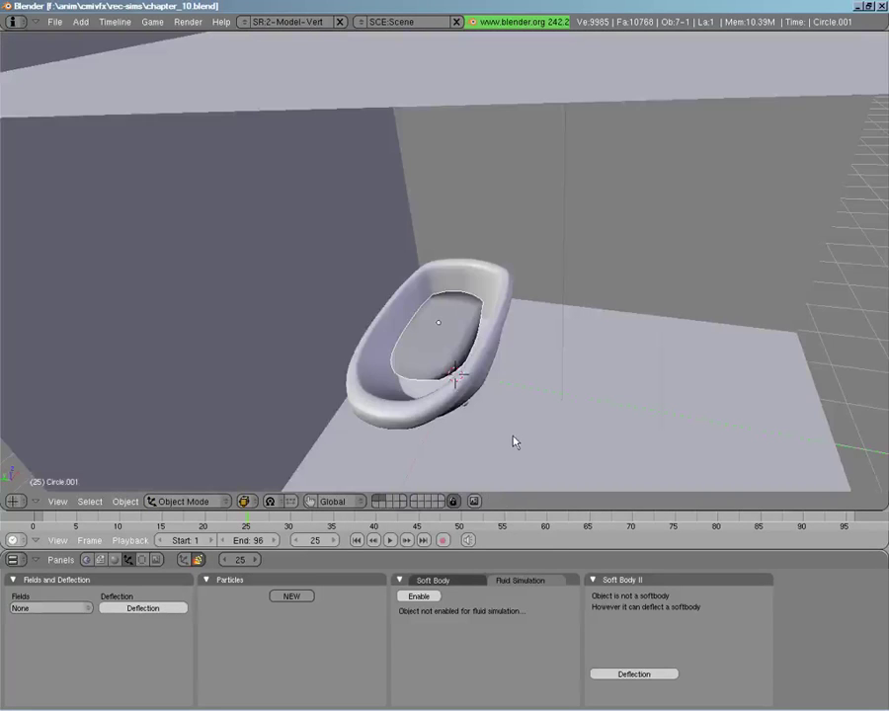
Enable fluid simulation on the water mesh as a Fluid object, review the tub and room, and look through the scene camera.
left_click(423, 595)
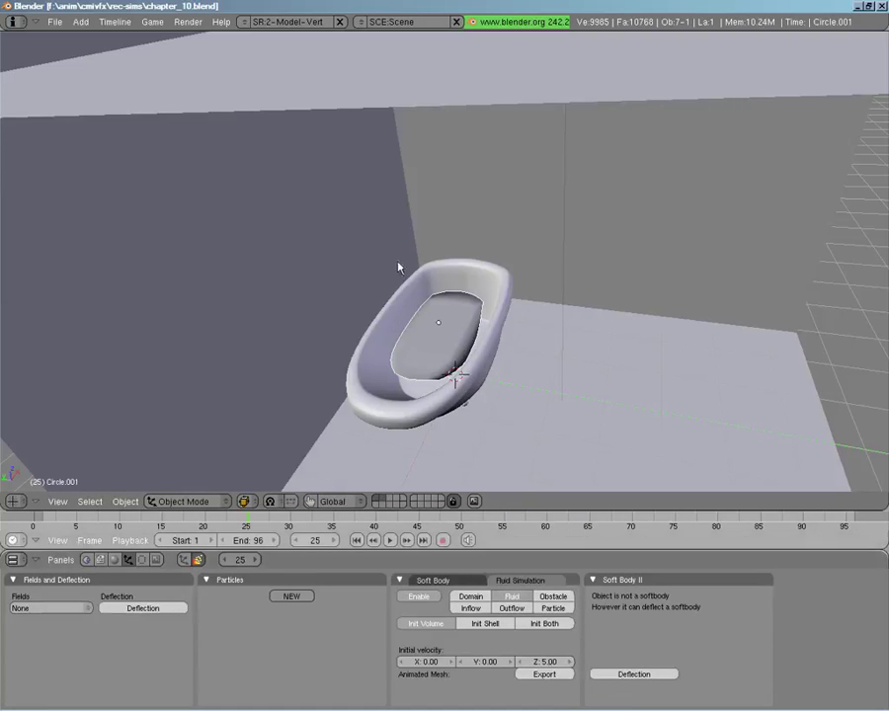
middle_click_drag(398, 267, 544, 419)
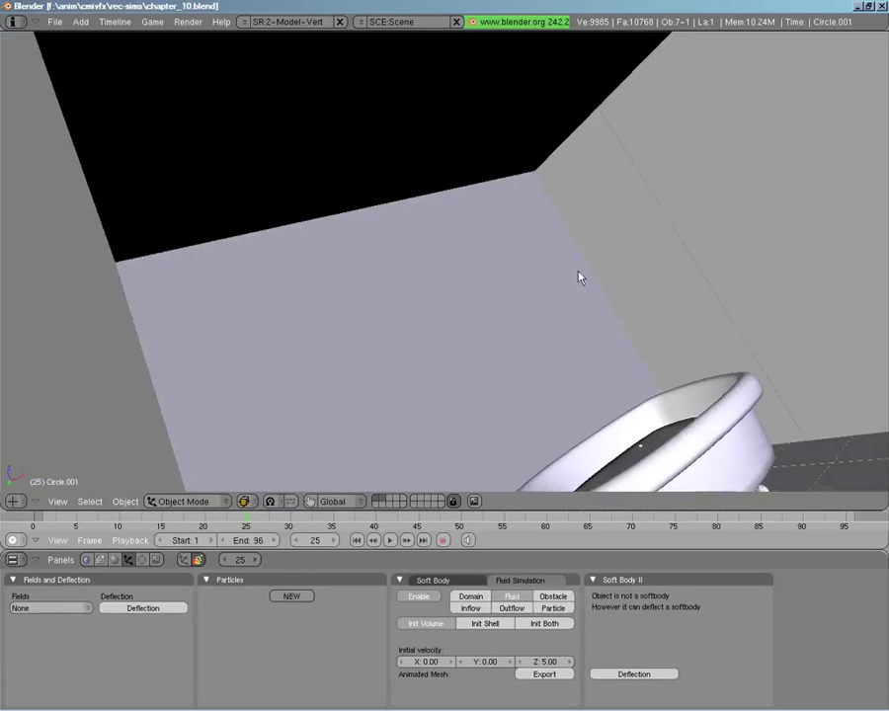
middle_click_drag(580, 277, 610, 297)
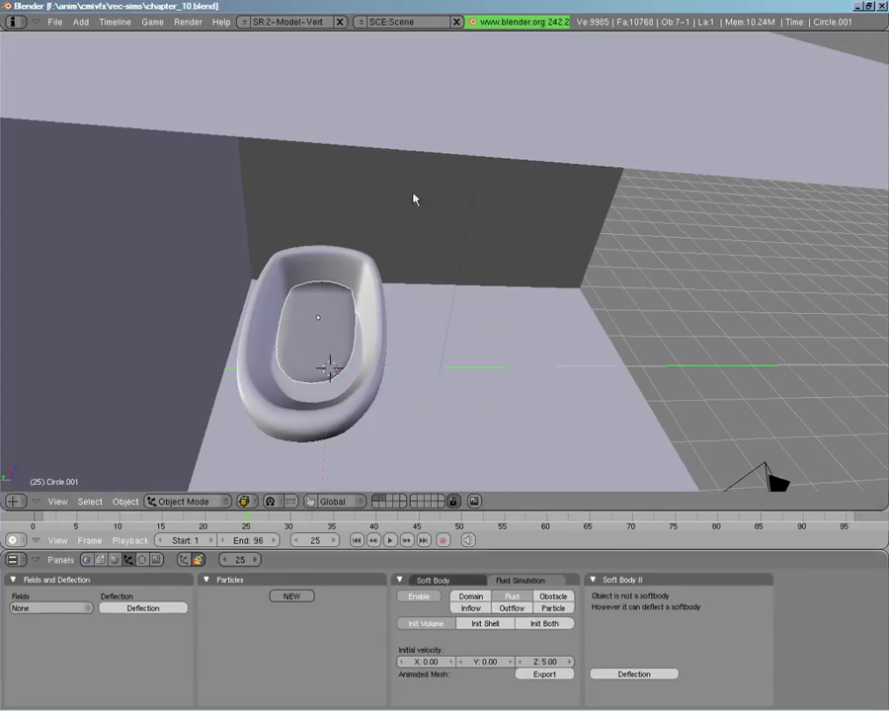
middle_click_drag(414, 200, 454, 219)
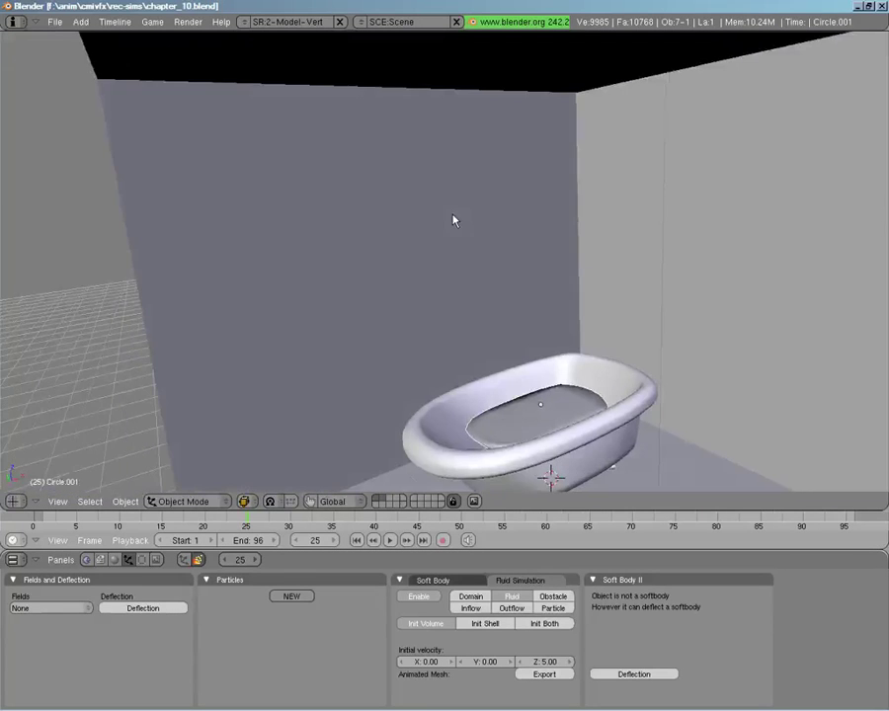
key("KP_0")
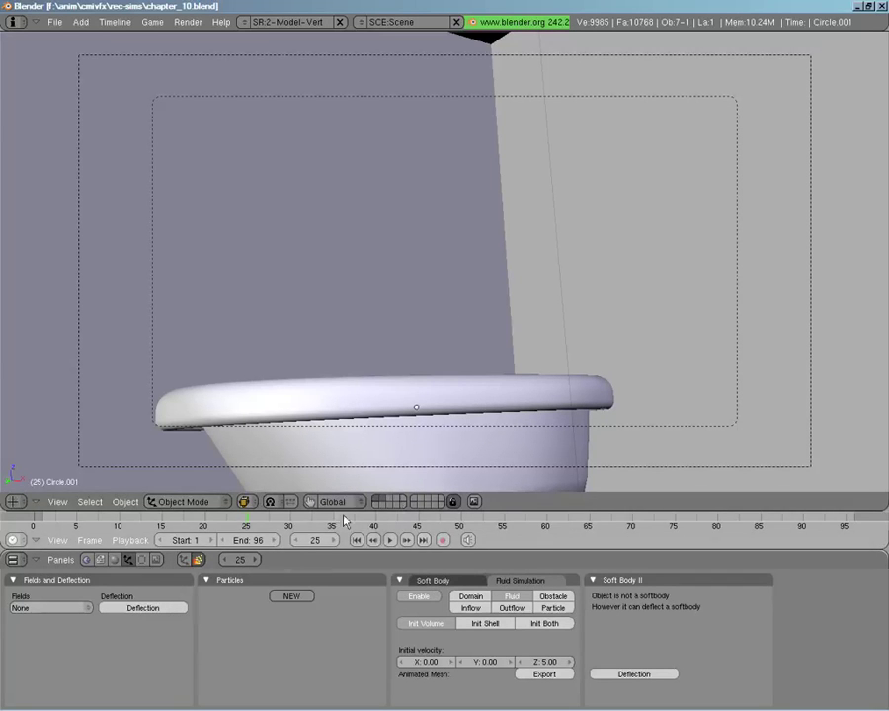
Show the domain layer, select the domain box and bake the fluid, stopping the bake early and playing back the animation.
left_click(383, 501)
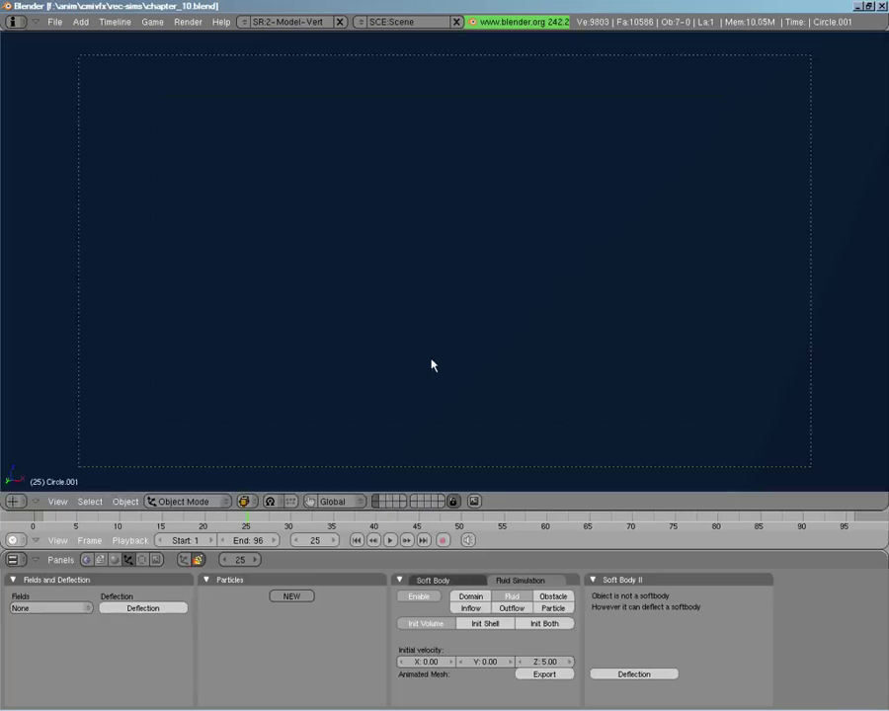
right_click(429, 365)
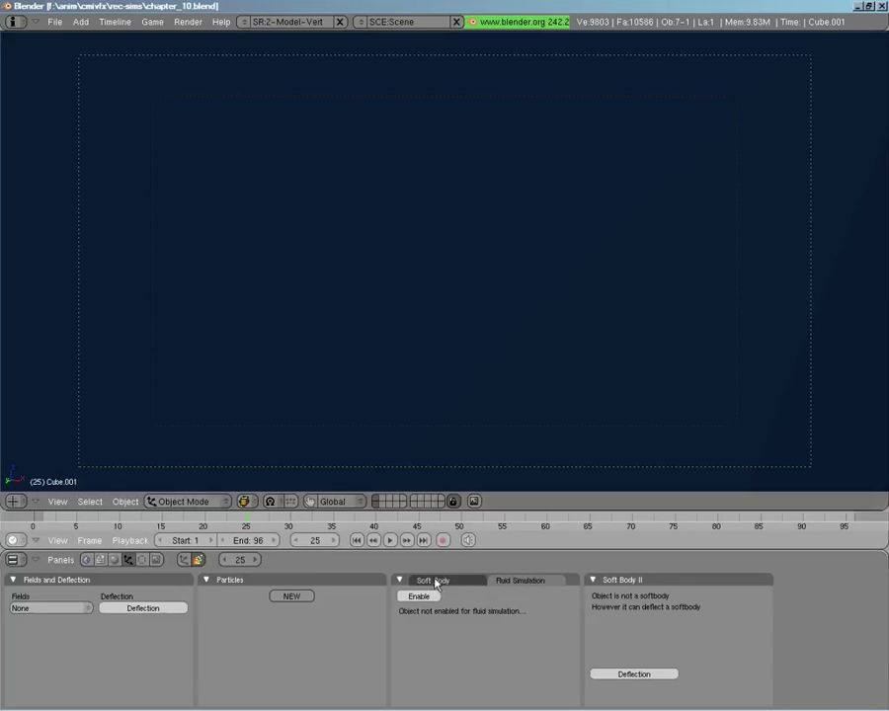
right_click(427, 378)
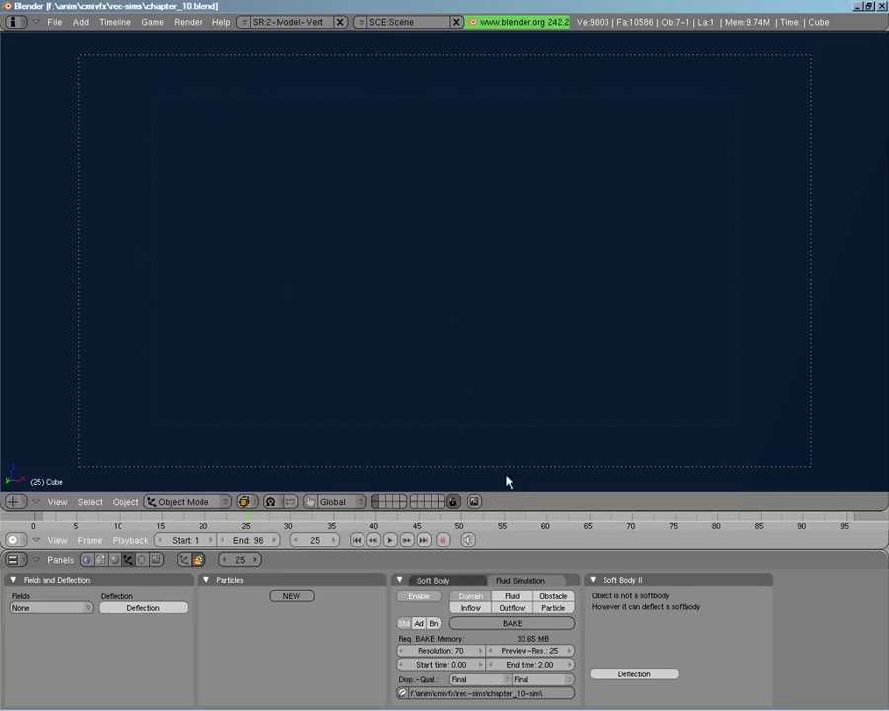
left_click(500, 625)
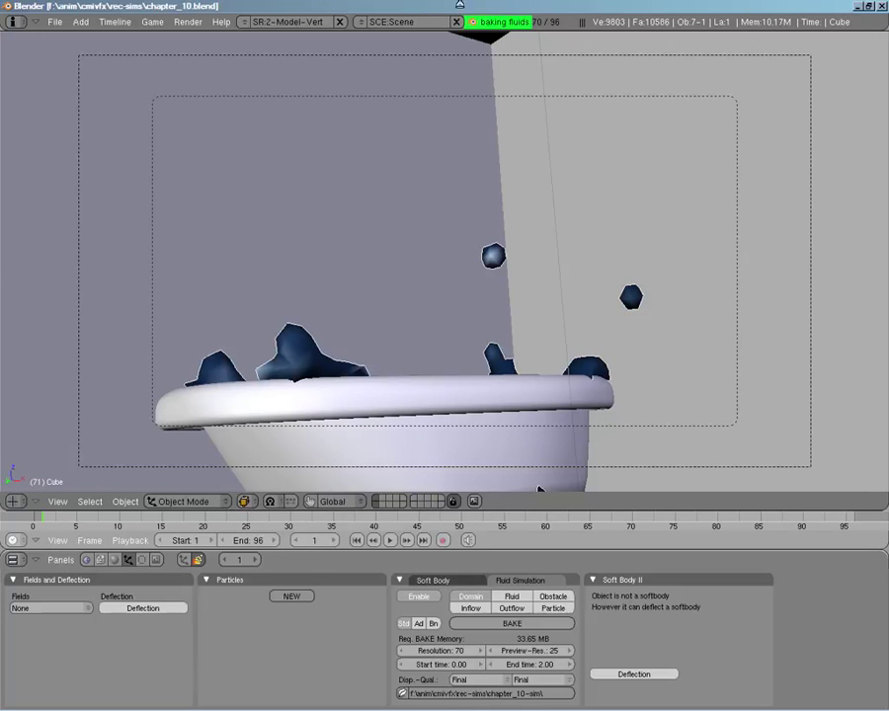
key("Escape")
key("alt+a")
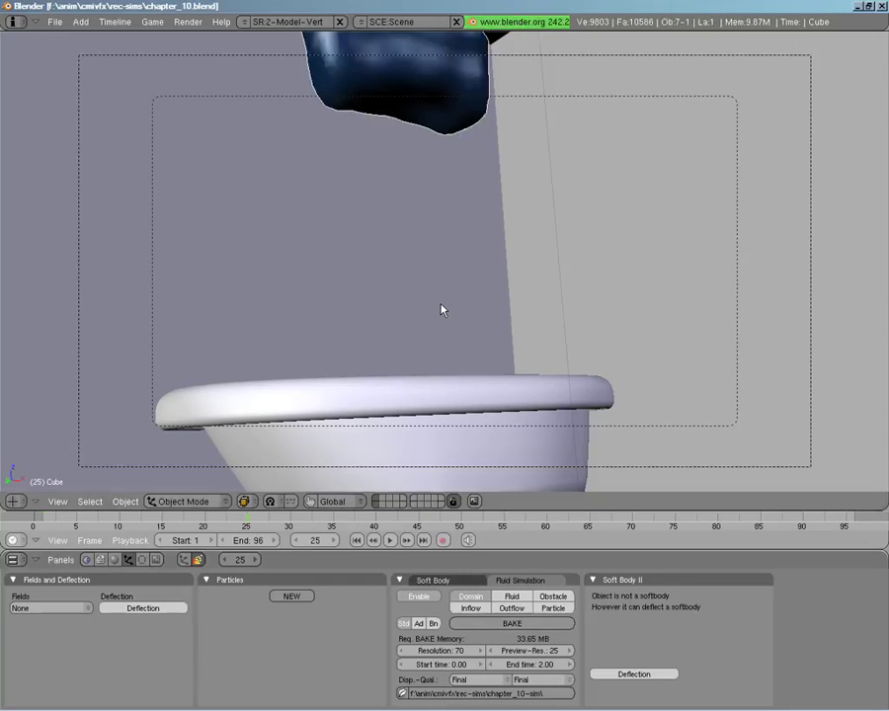
Bring the water mesh back into view, select it and change its fluid type to Inflow.
middle_click_drag(389, 249, 332, 454)
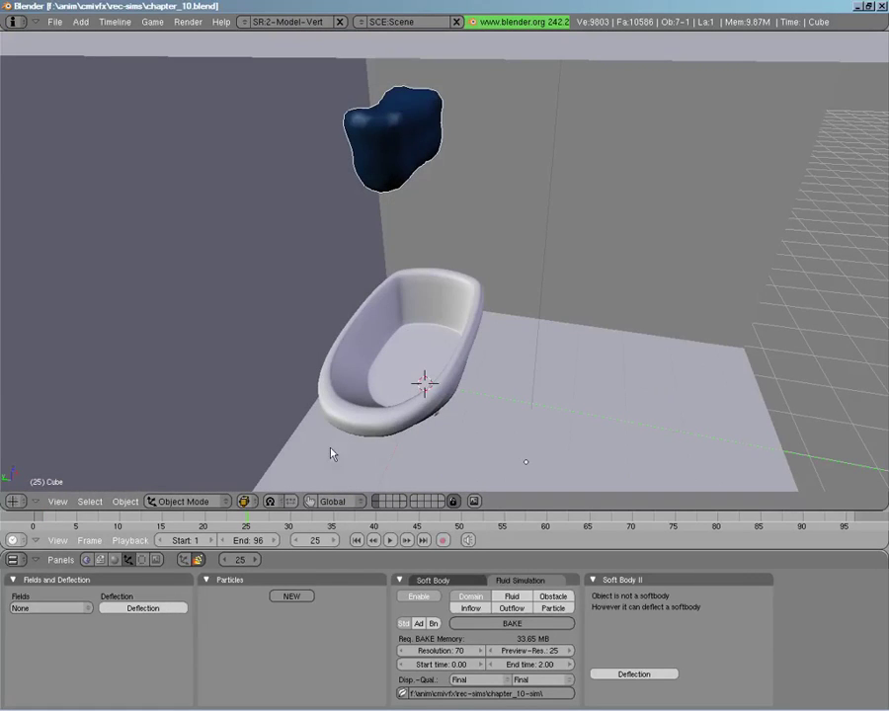
key("alt+h")
right_click(410, 377)
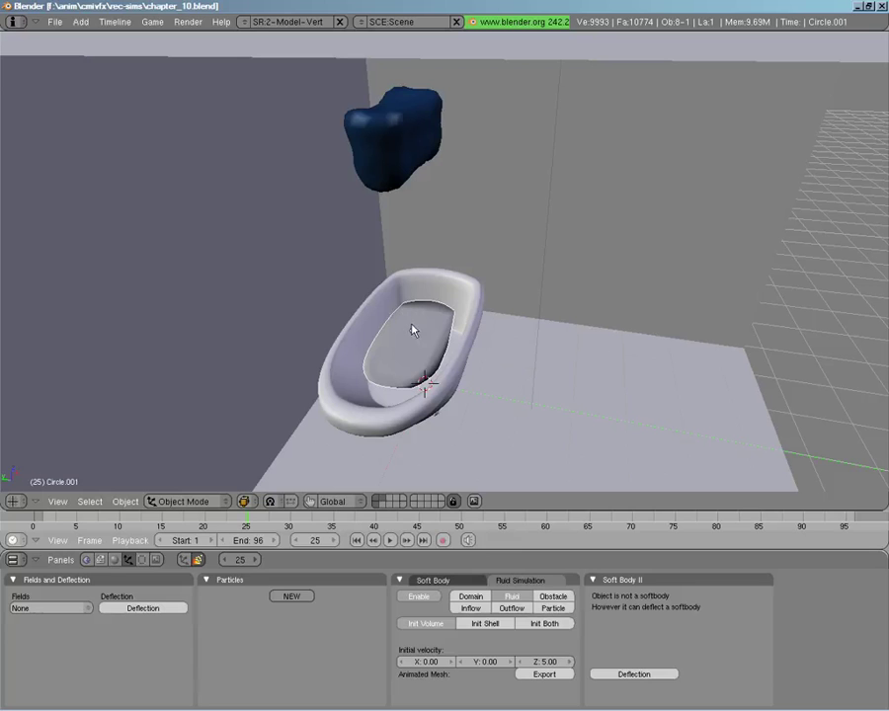
left_click(471, 608)
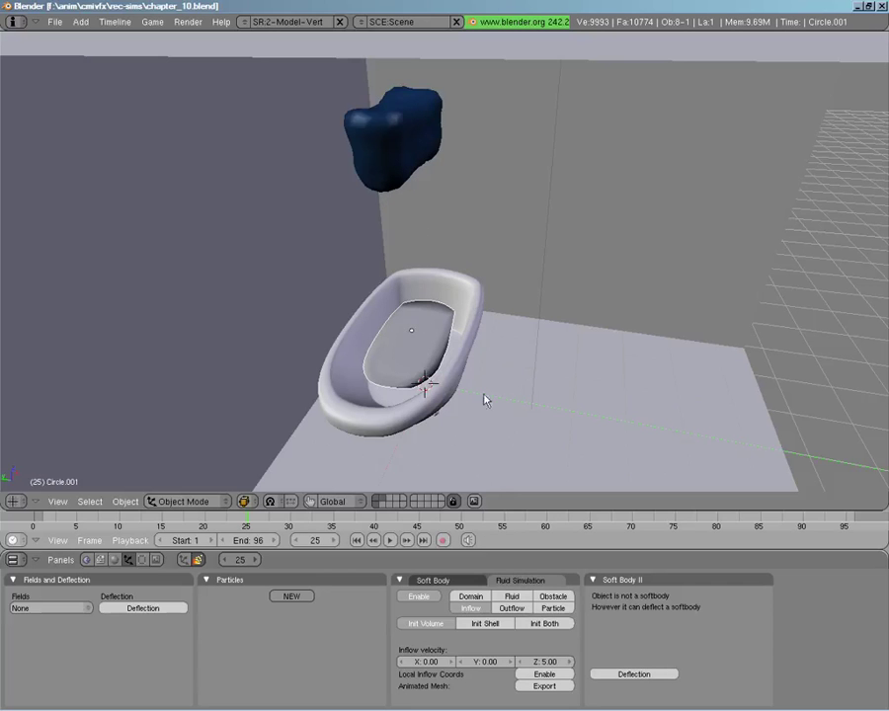
Select the domain's fluid mesh, return to the camera view and bake the inflow simulation again, stopping it partway.
middle_click_drag(482, 395, 375, 314)
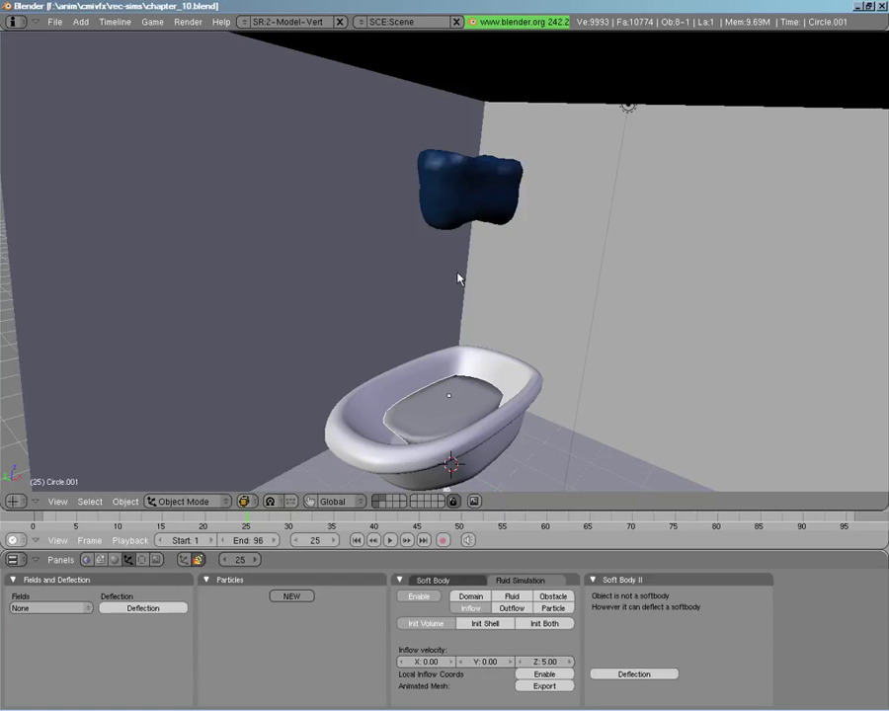
right_click(484, 207)
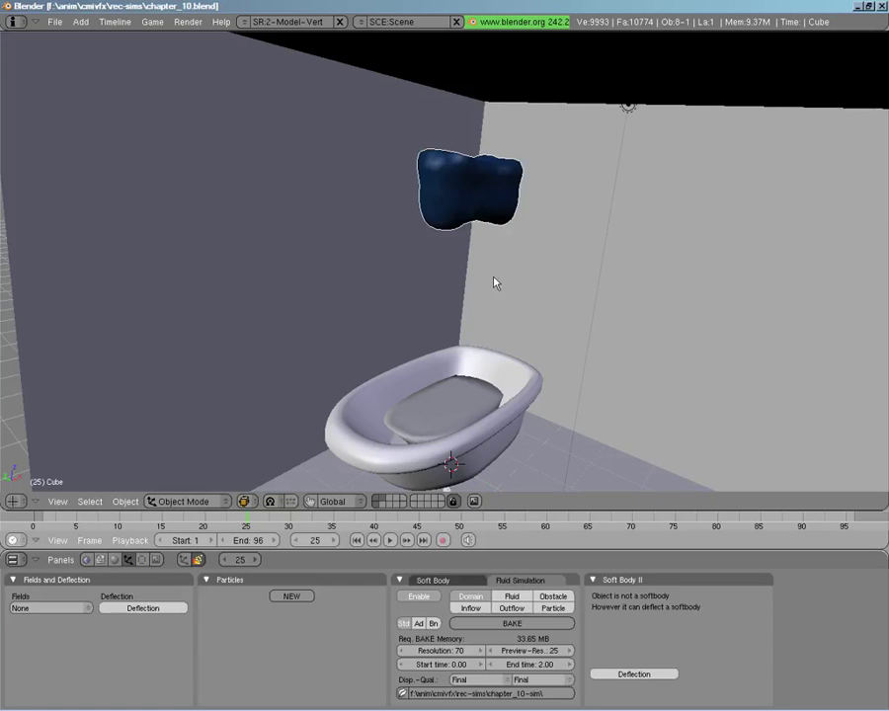
key("KP_0")
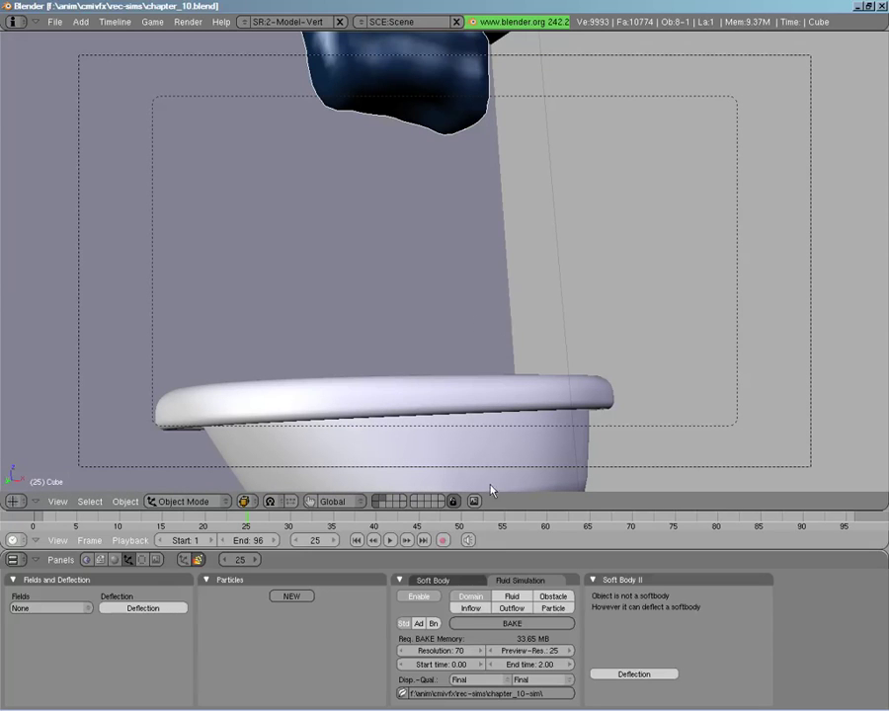
left_click(512, 626)
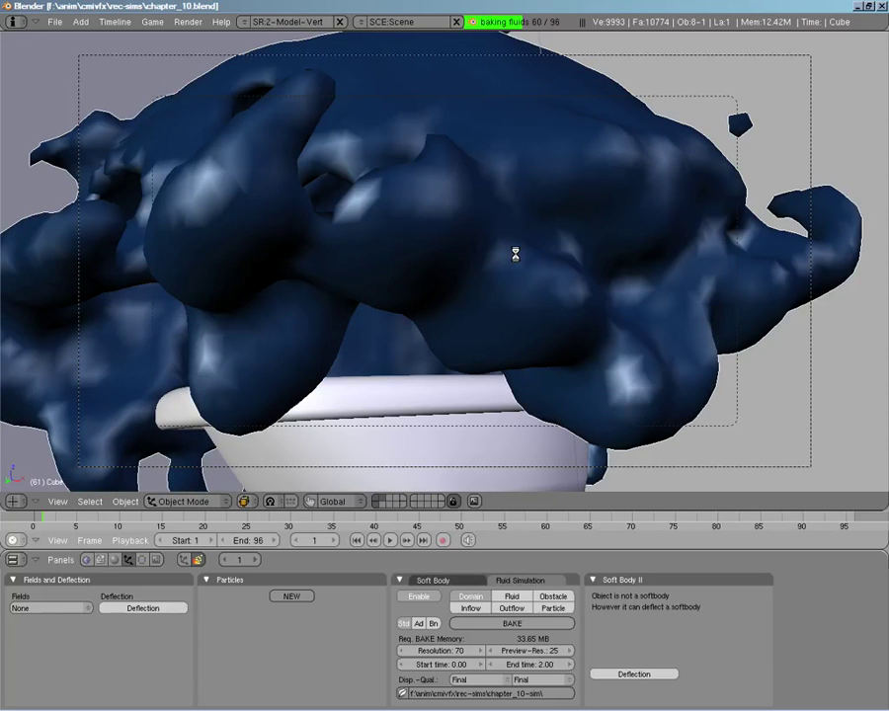
key("Escape")
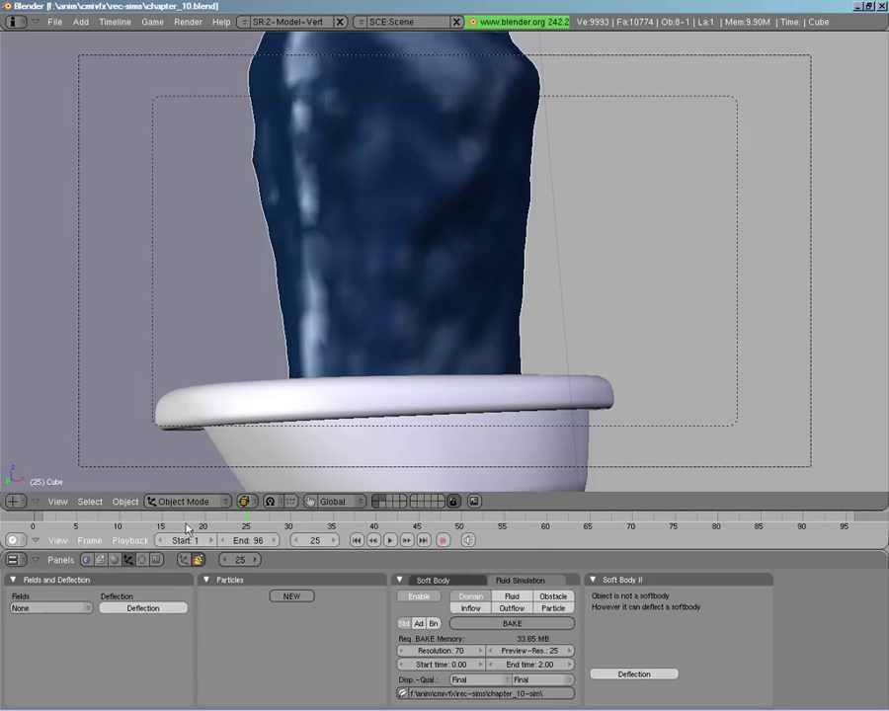
Scrub through the baked frames to frame 62 and back to frame 56 to examine how the water leaves the tub.
mouse_move(223, 523)
left_mouse_down()
mouse_move(452, 524)
mouse_move(565, 541)
mouse_move(448, 538)
mouse_move(391, 499)
mouse_move(349, 440)
left_mouse_up()
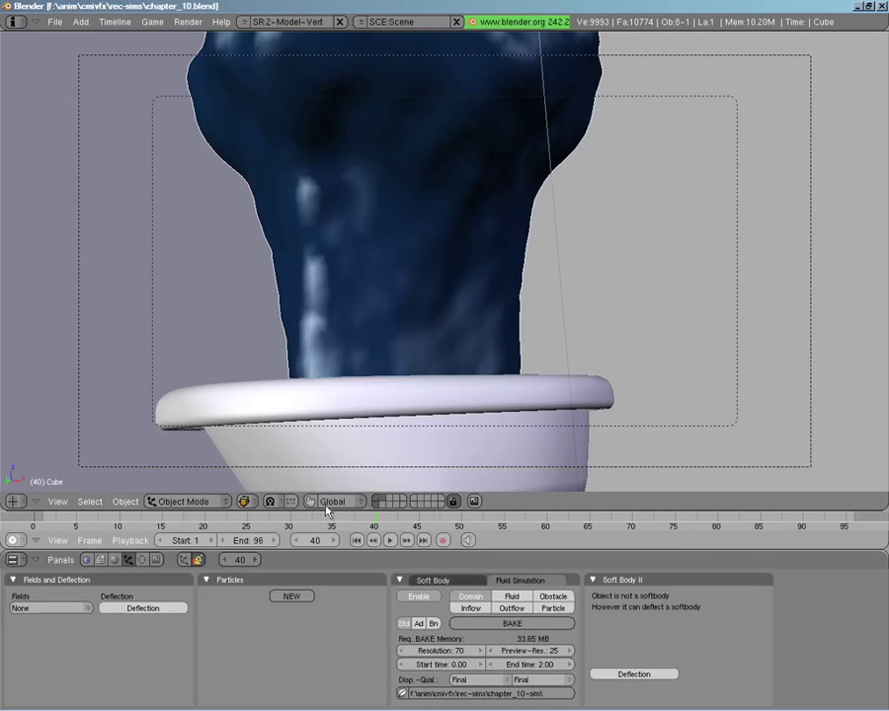
mouse_move(375, 515)
left_mouse_down()
mouse_move(592, 522)
mouse_move(545, 522)
mouse_move(559, 519)
left_mouse_up()
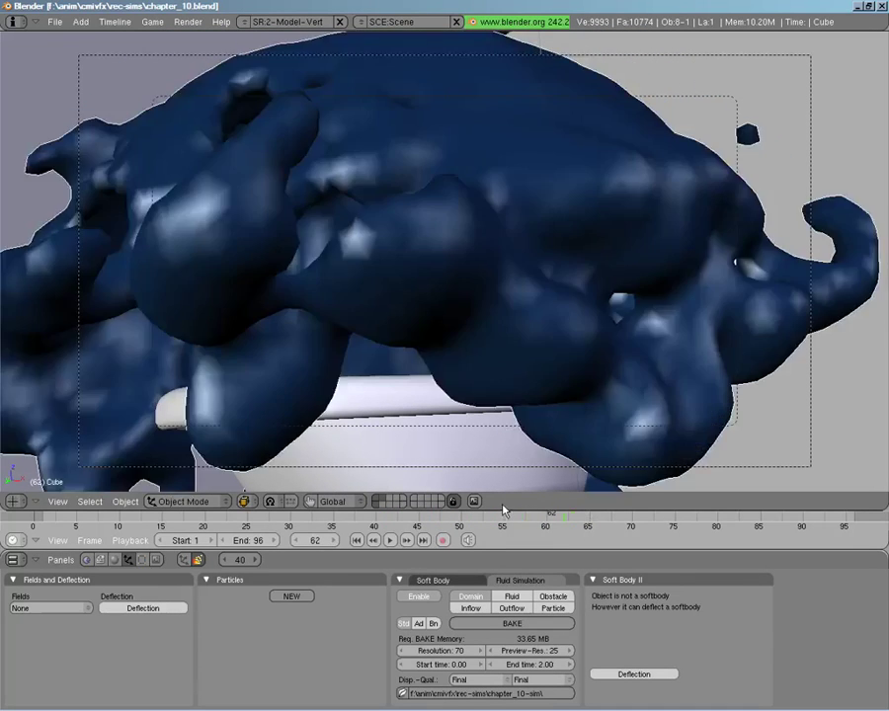
left_click(500, 510)
left_click(513, 509)
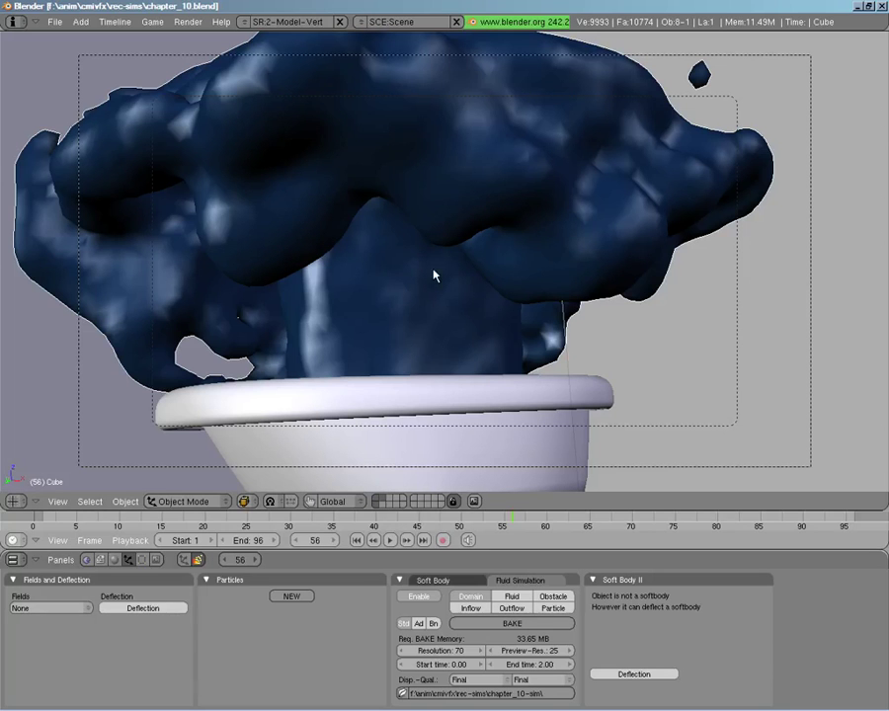
Split the 3D view vertically in two and turn the new area into an Ipo Curve Editor.
right_click(598, 509)
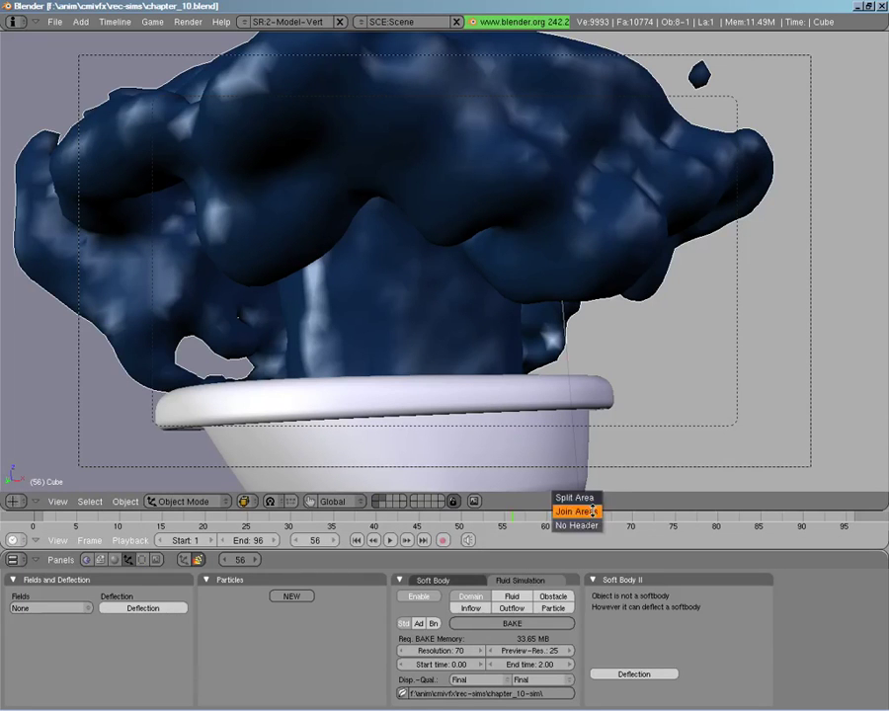
left_click(585, 498)
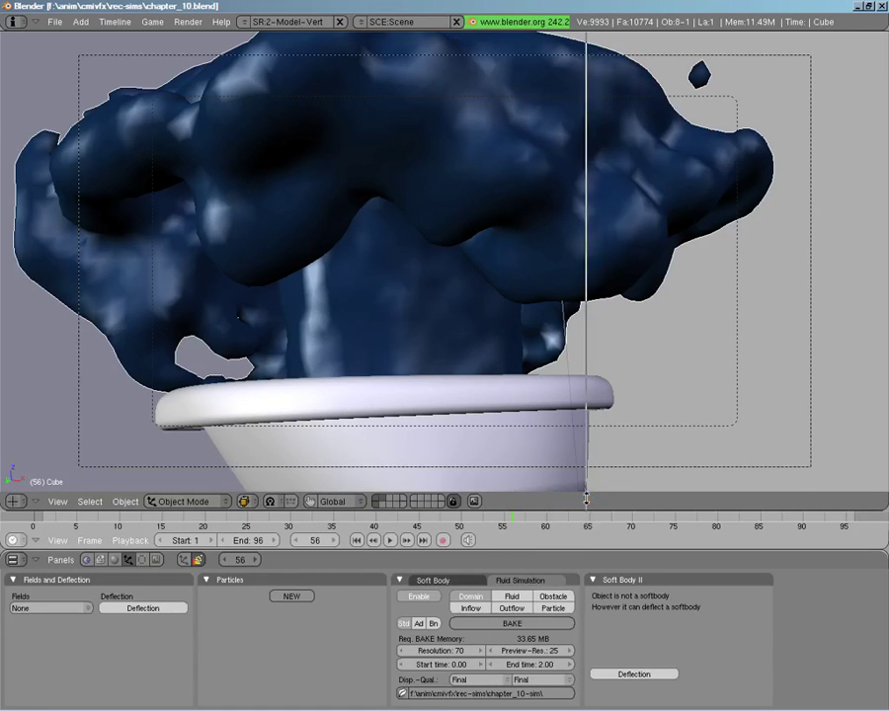
left_click(589, 498)
left_click(604, 501)
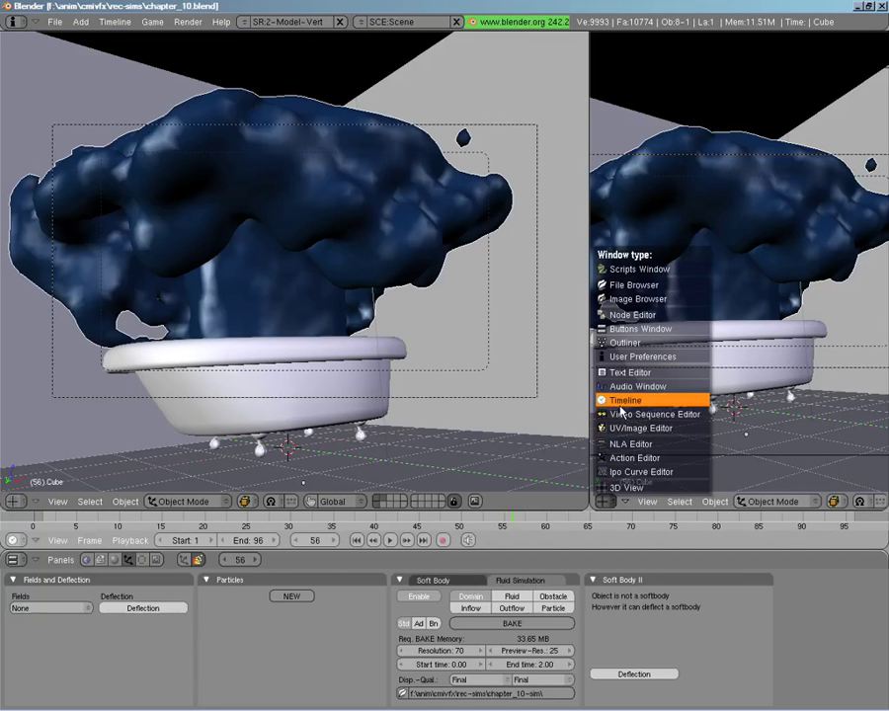
left_click(607, 481)
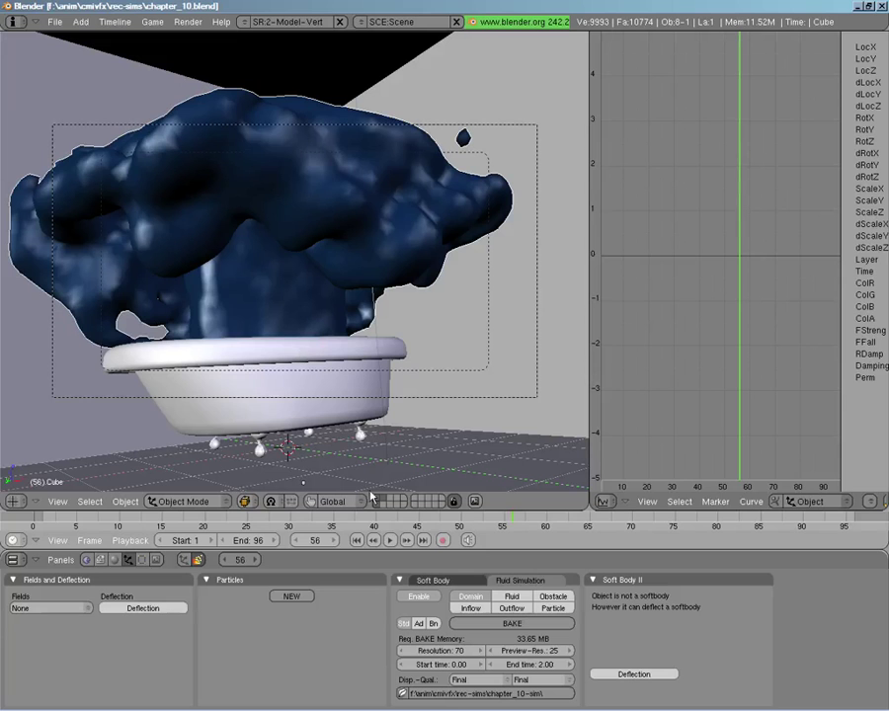
Select the water mesh inside the tub and assign the existing FluidsimIpo to it in the Fluidsim Ipo type.
middle_click_drag(236, 290, 302, 373)
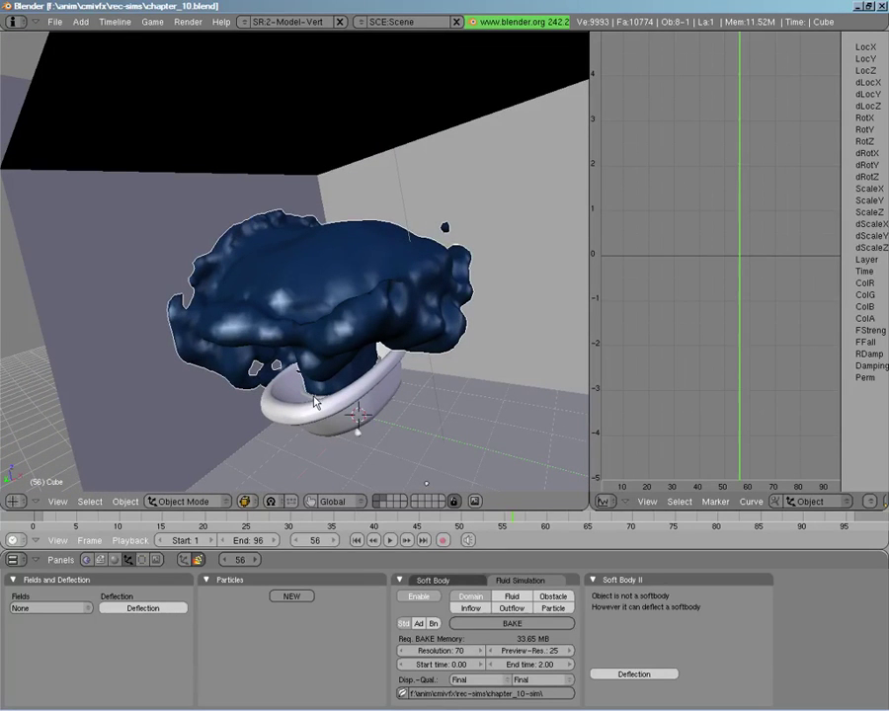
right_click(314, 401)
right_click(314, 400)
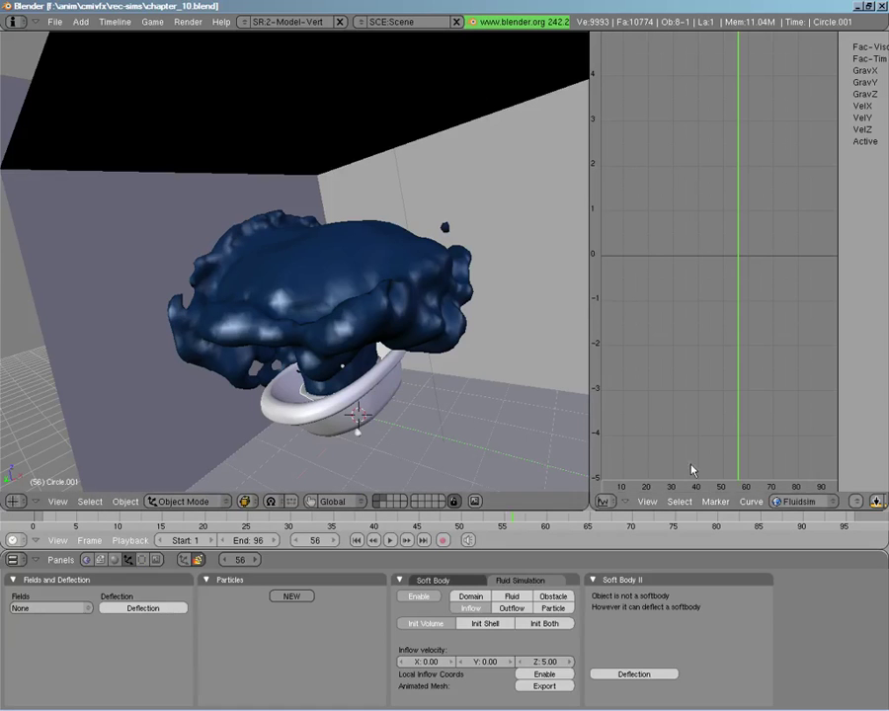
left_click(816, 506)
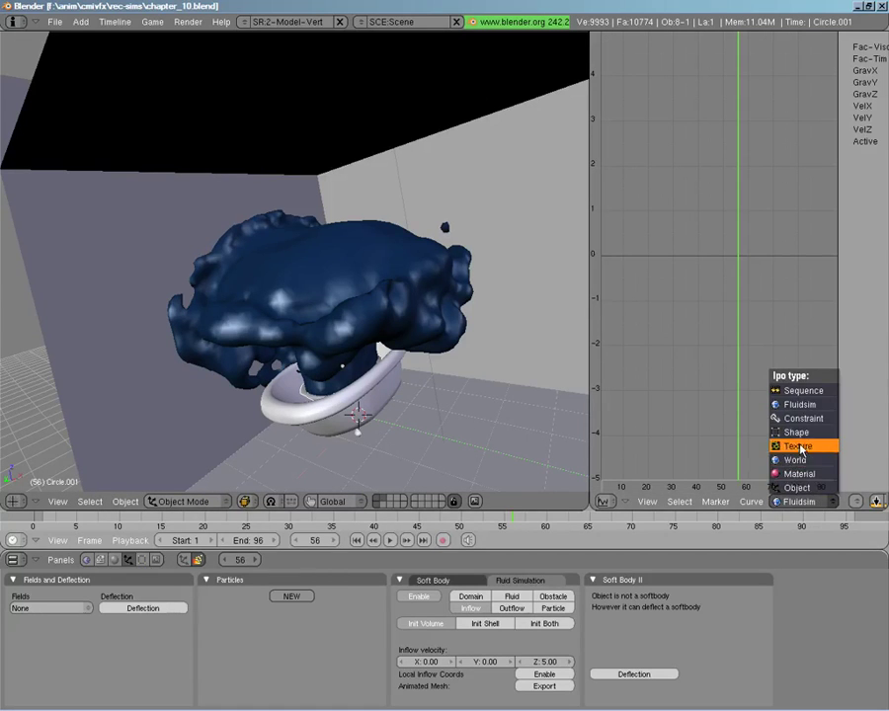
left_click(855, 501)
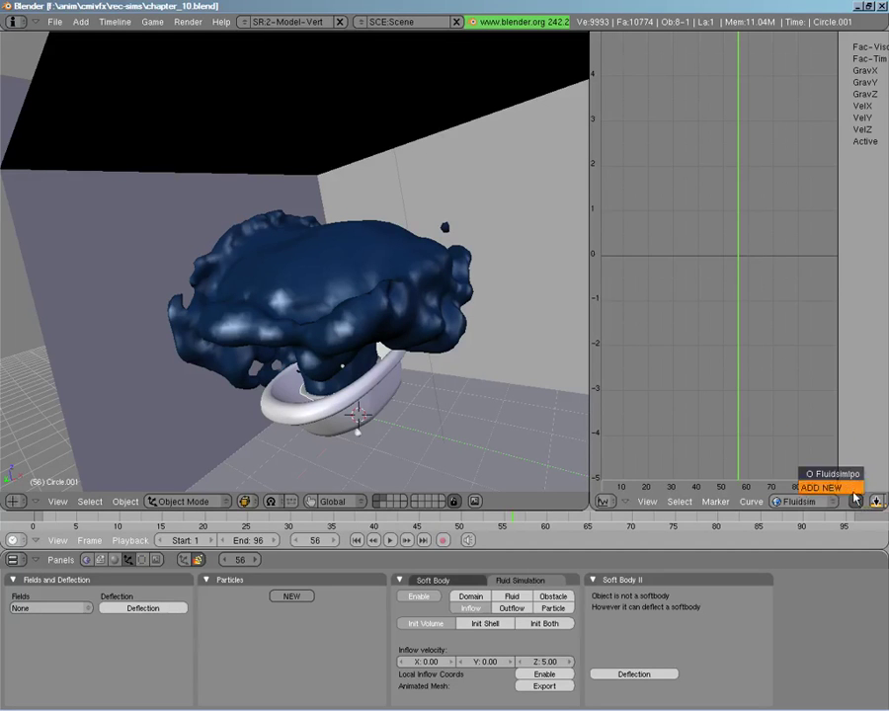
left_click(837, 480)
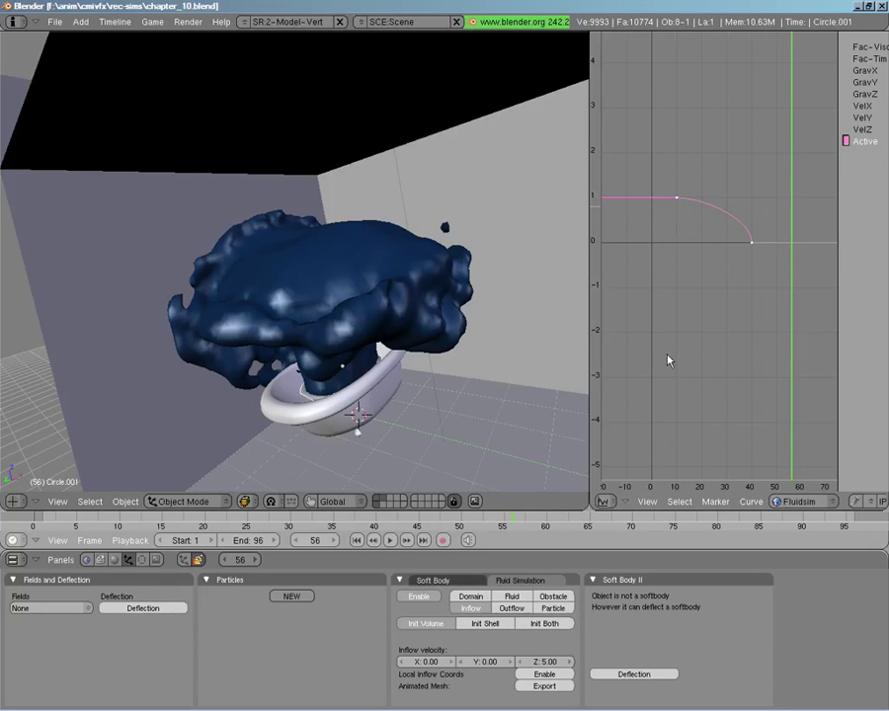
Scrub between frames 8 and 20, ending at frame 16, to compare the Active curve with the baked fluid.
left_click_drag(673, 344, 674, 306)
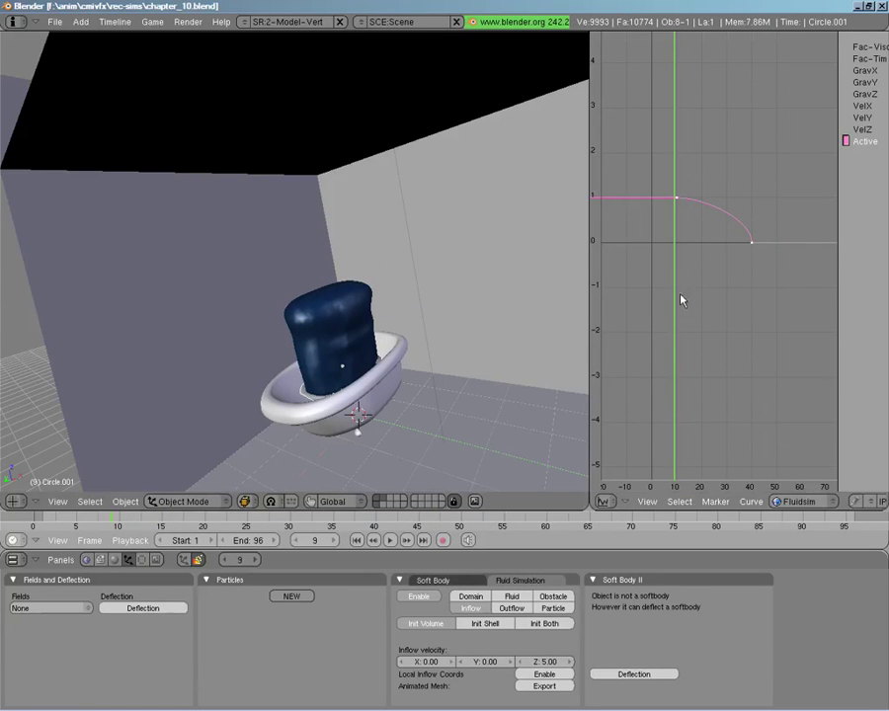
left_click_drag(675, 304, 673, 276)
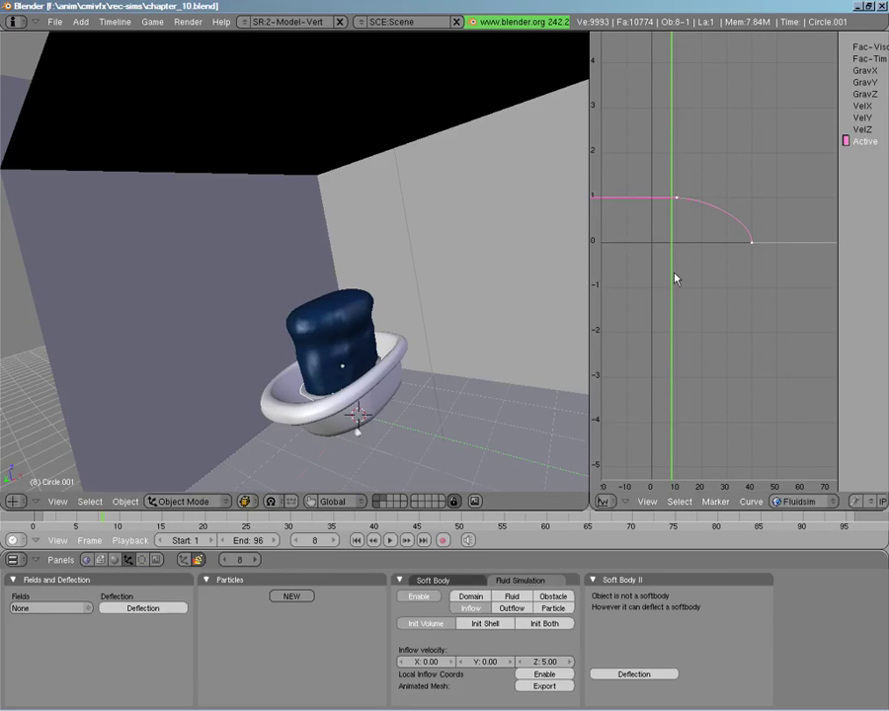
left_click_drag(674, 279, 706, 269)
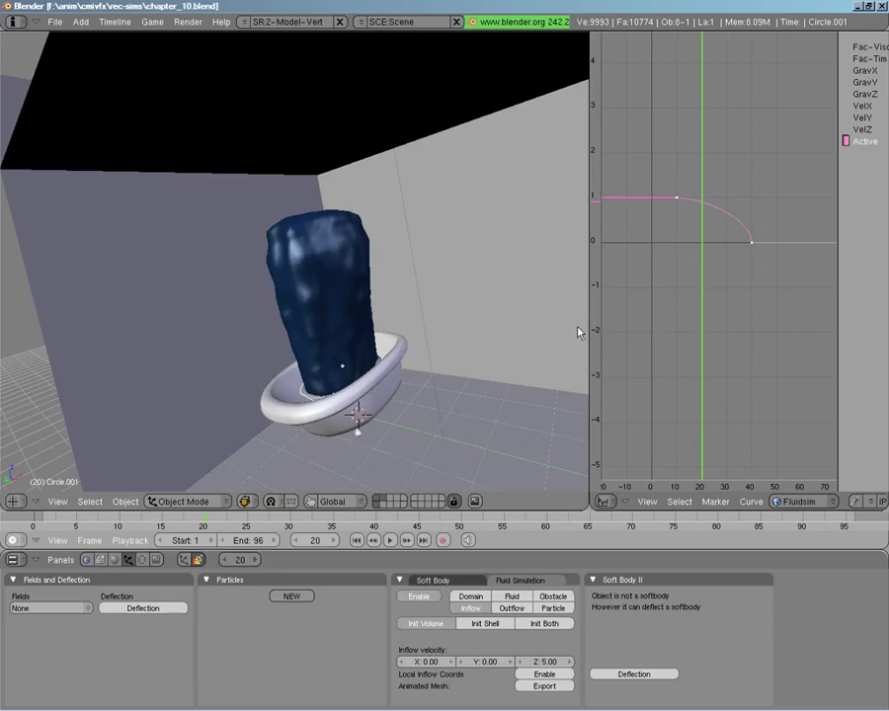
left_click(690, 310)
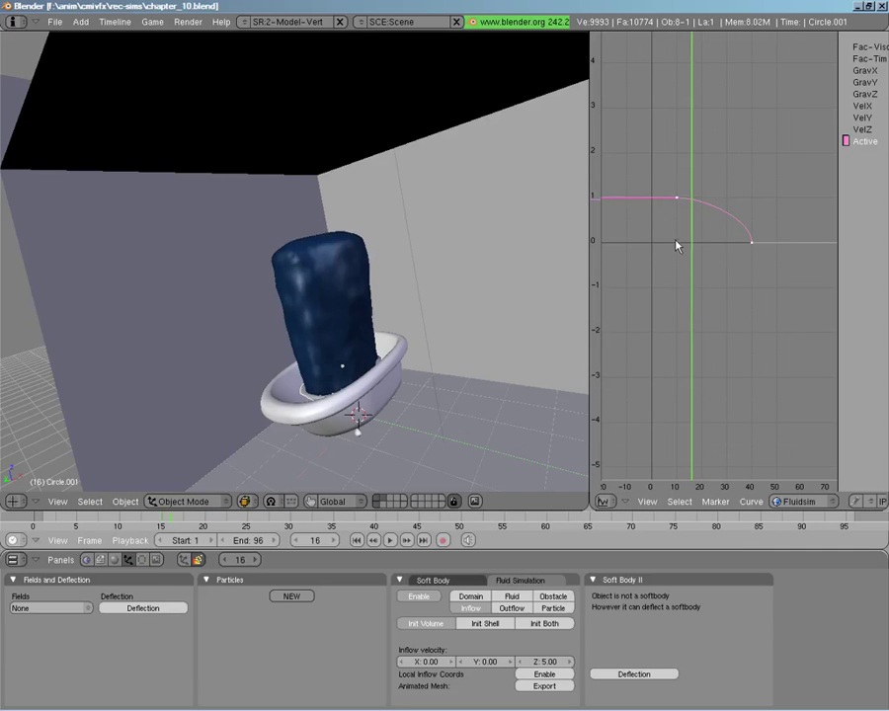
key("Tab")
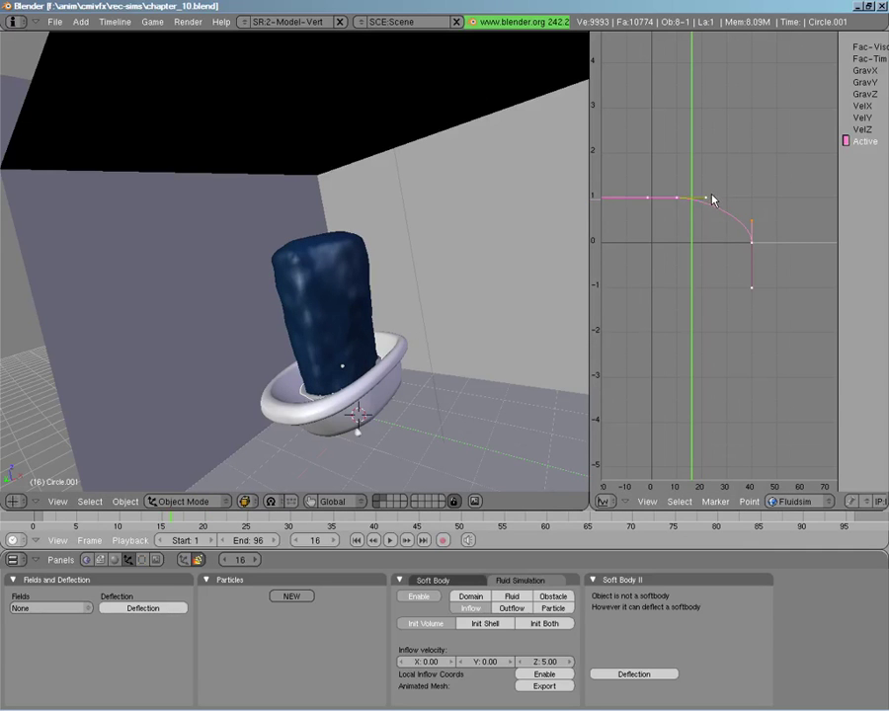
key("g")
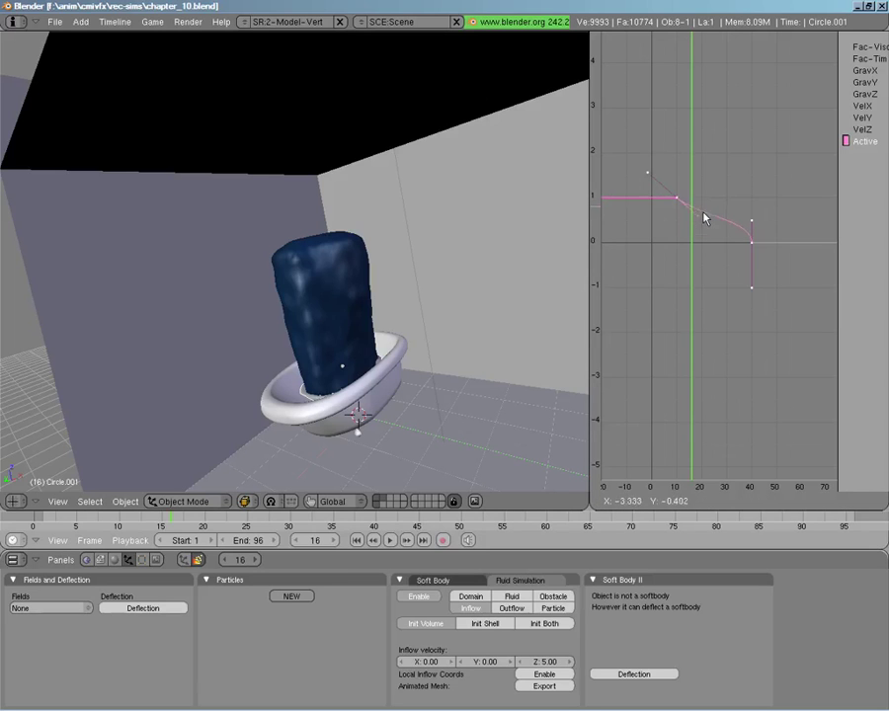
left_click(699, 211)
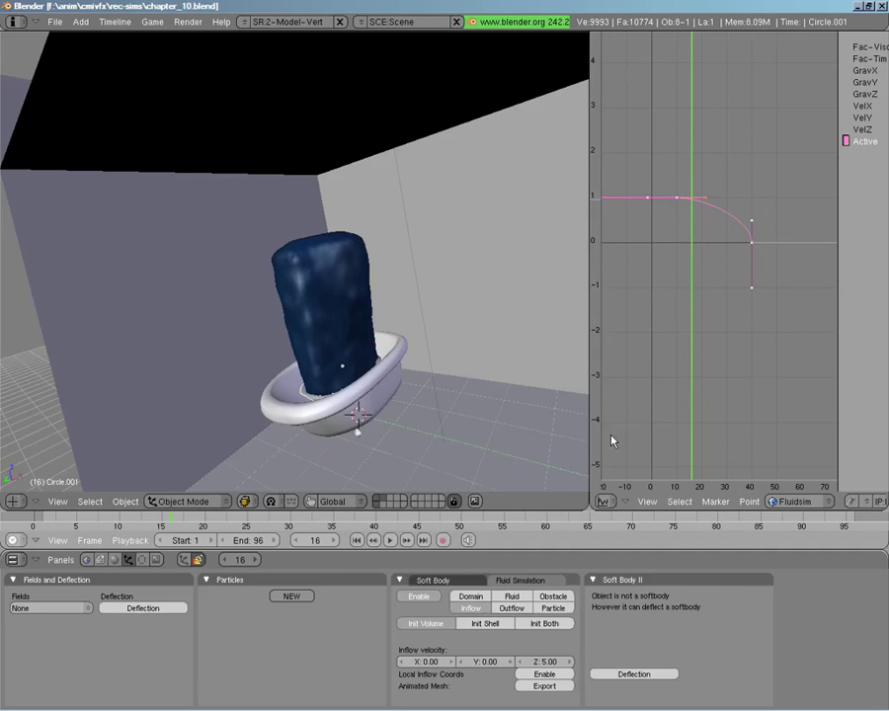
key("Tab")
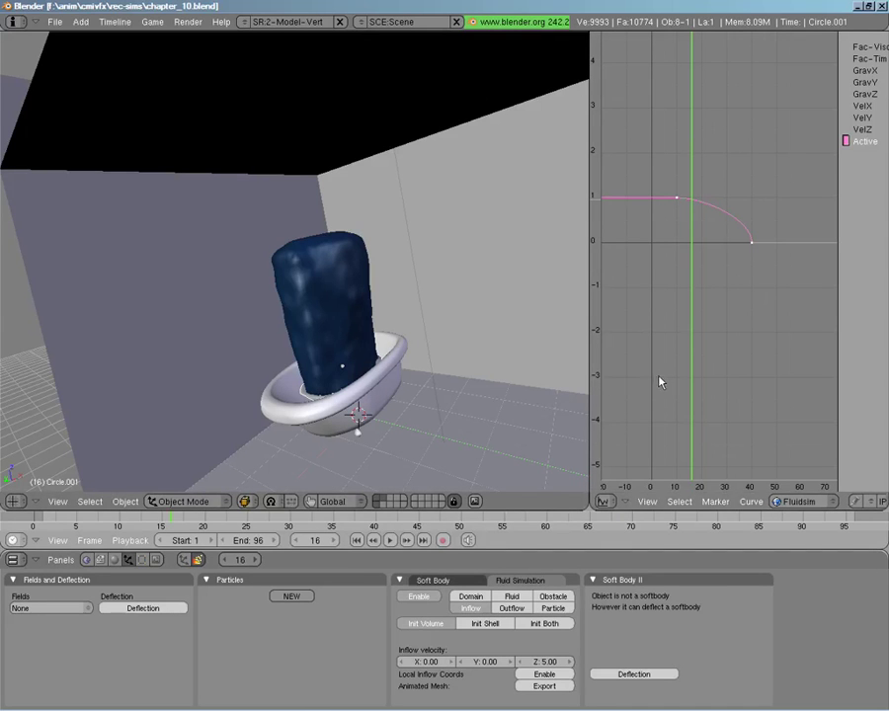
Move to frame 27 and set the water mesh's Z inflow velocity to -10.
middle_click_drag(368, 284, 625, 357)
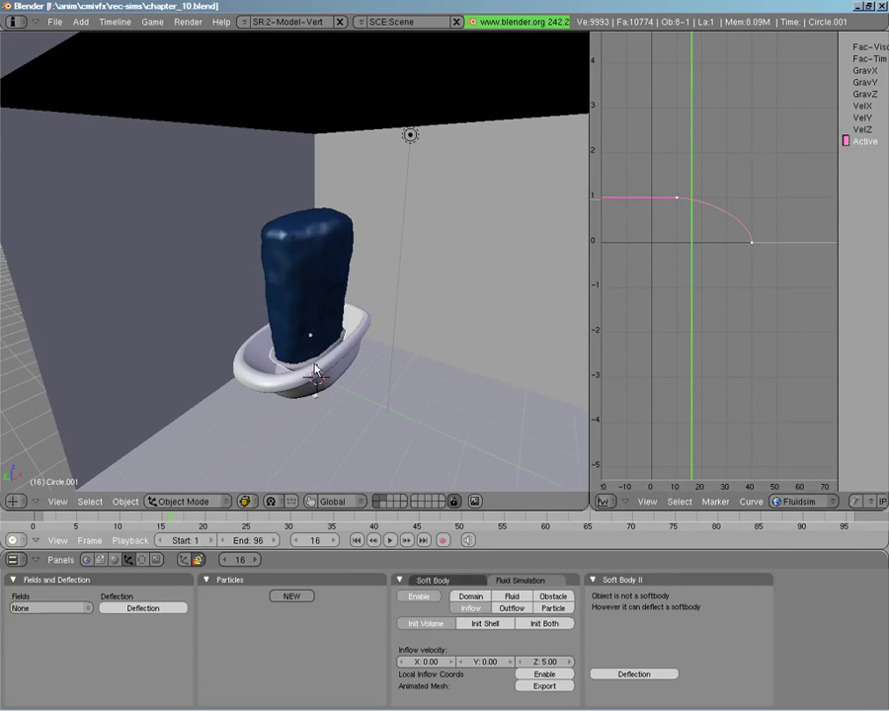
left_click_drag(693, 323, 722, 303)
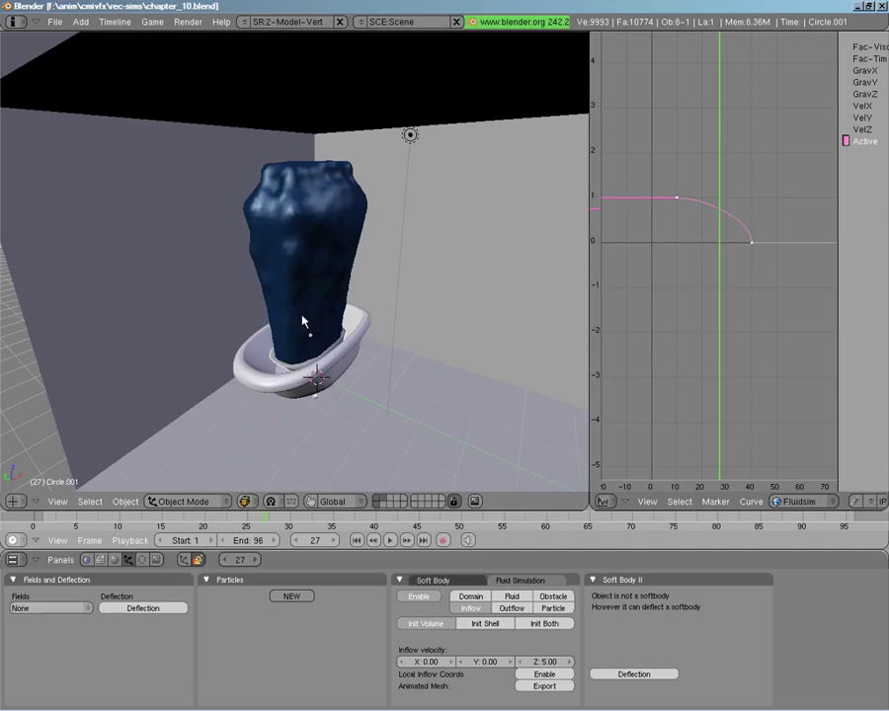
left_click(542, 663)
key("BackSpace")
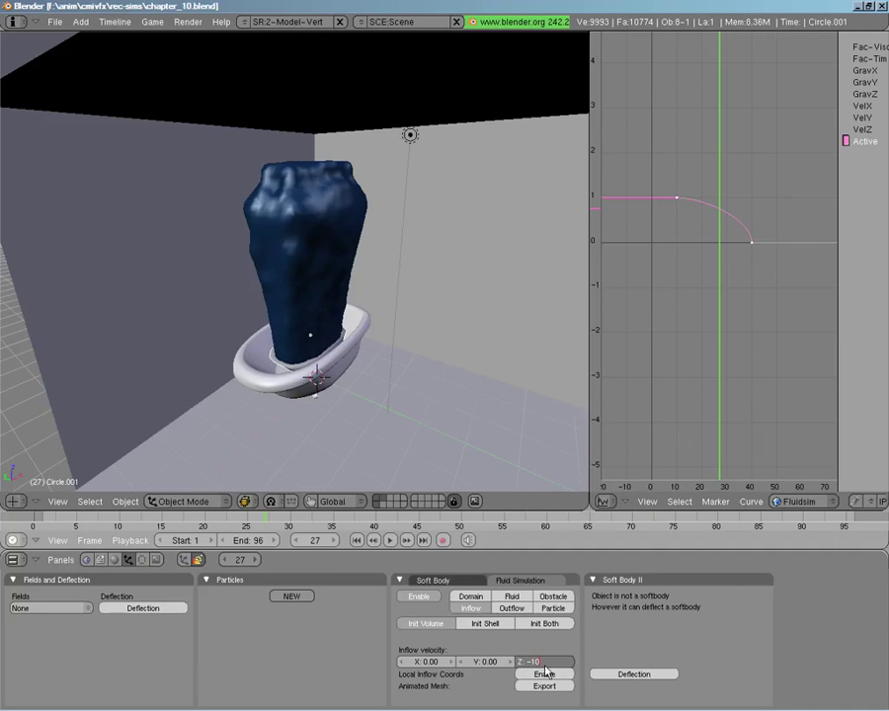
key("Return")
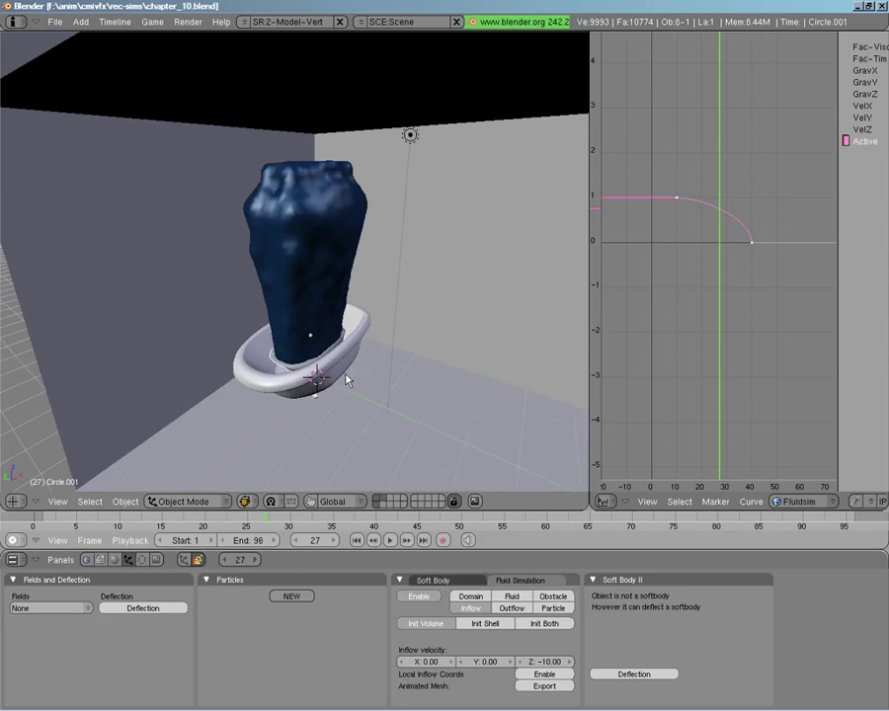
Hide the water mesh's layer, select the domain's fluid mesh and bake the fluid simulation.
left_click(385, 503)
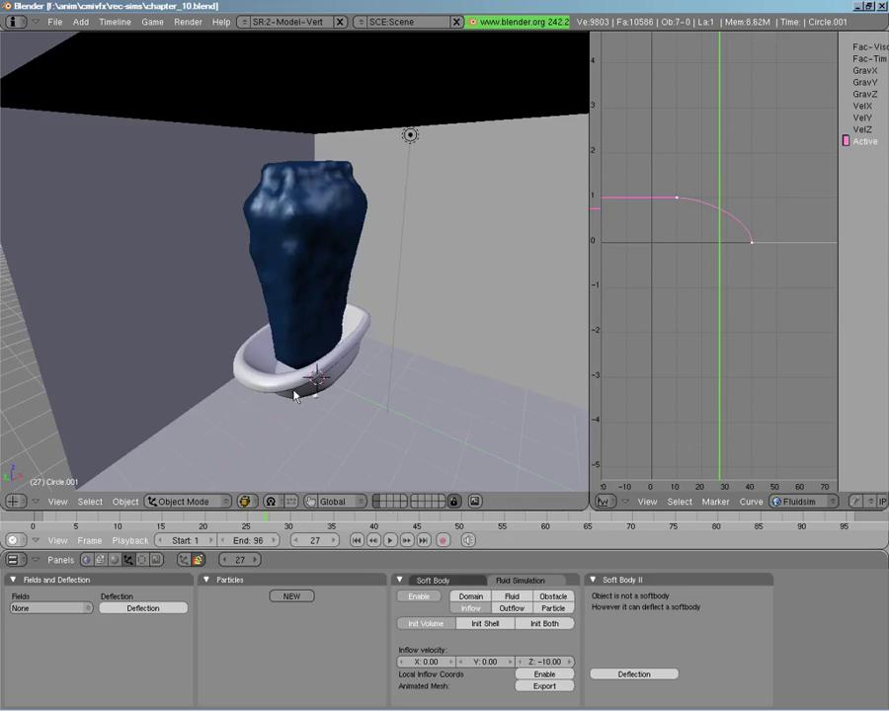
right_click(311, 331)
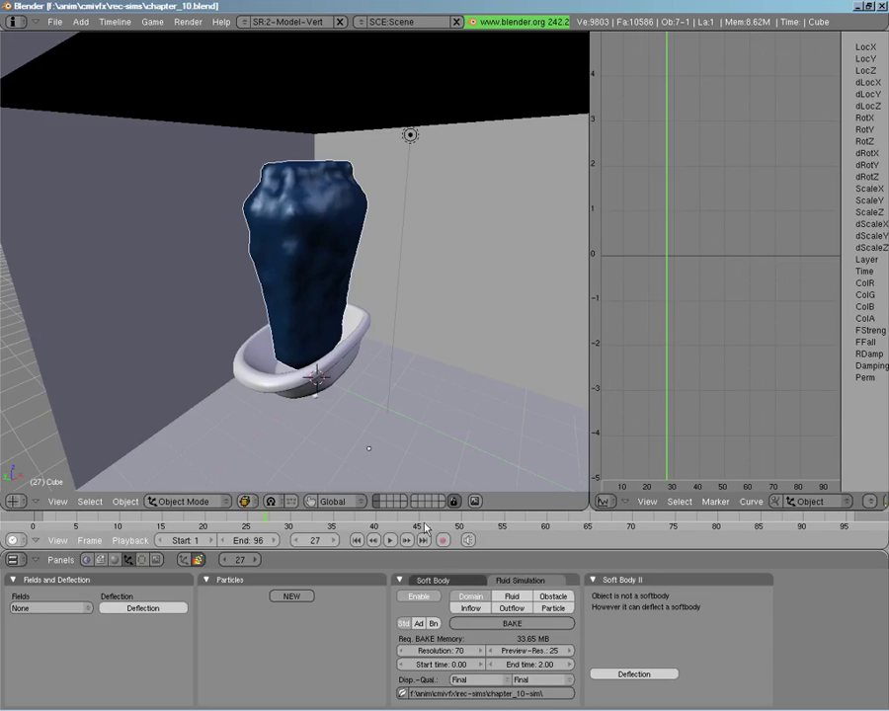
left_click(493, 629)
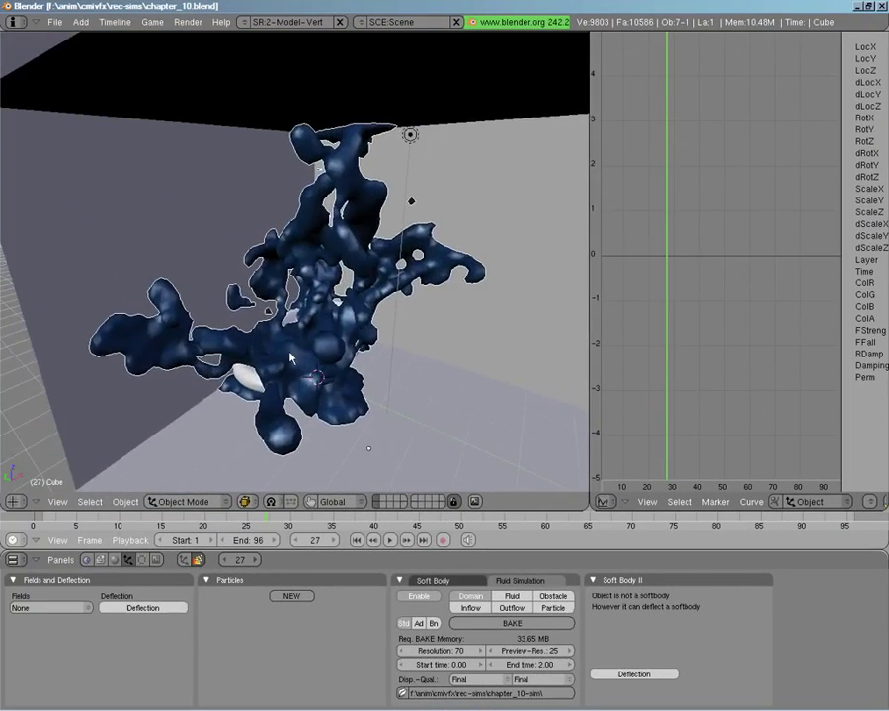
Select the tub and examine the baked splash around it from several angles in both wireframe and solid display.
middle_click_drag(290, 357, 316, 372)
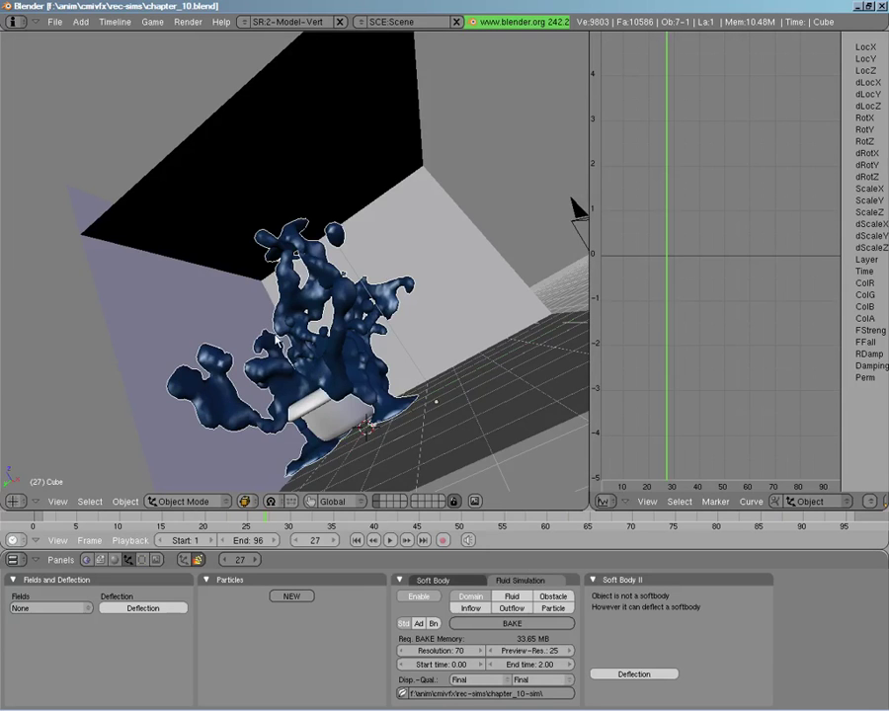
middle_click_drag(277, 340, 301, 331)
scroll(302, 326, "up", 3)
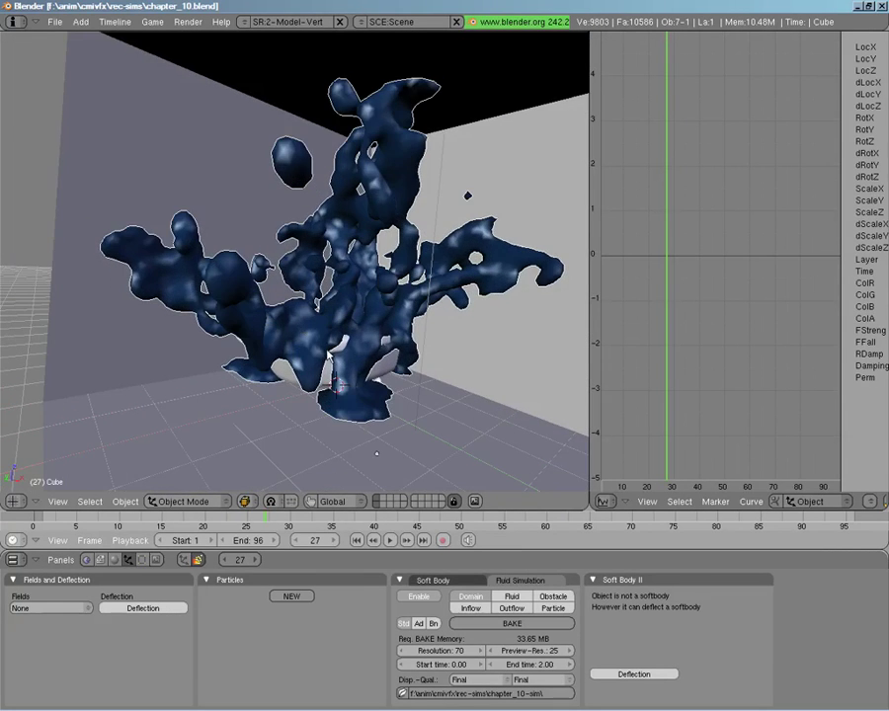
right_click(331, 371)
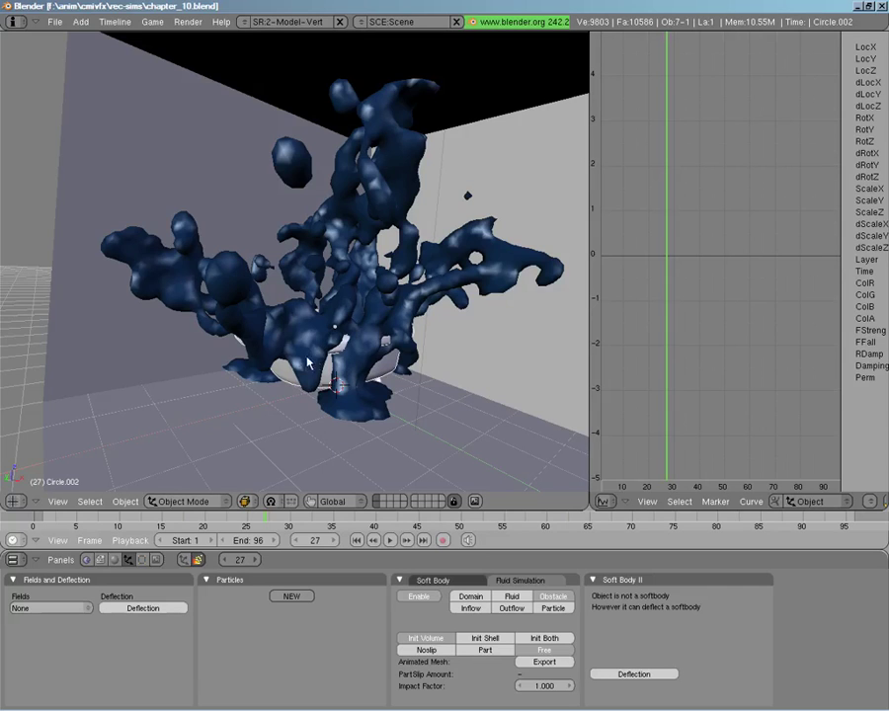
middle_click_drag(307, 362, 365, 388)
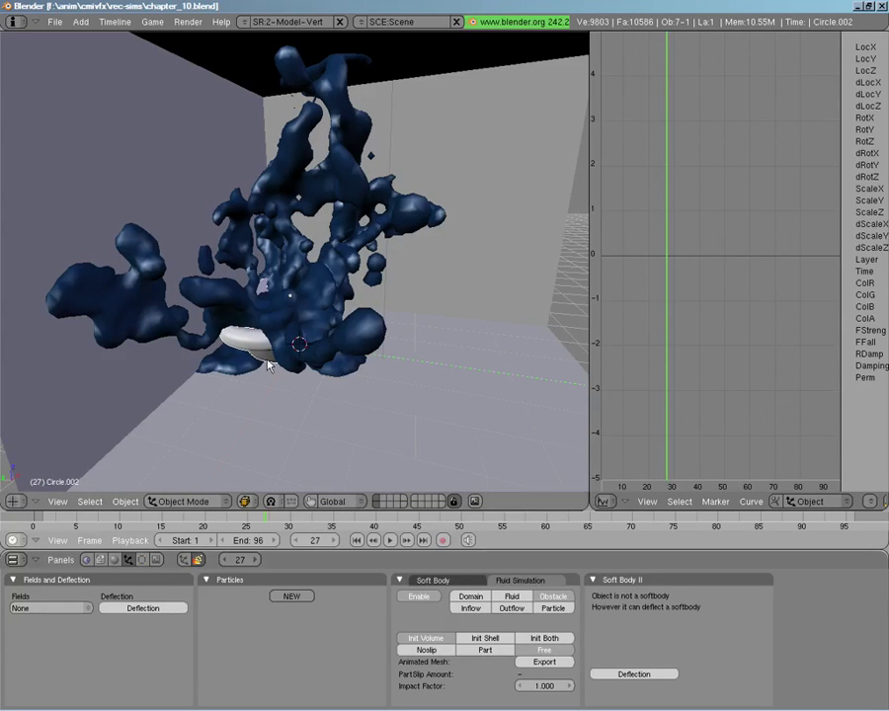
key("z")
mouse_move(268, 350)
middle_mouse_down()
mouse_move(267, 427)
mouse_move(326, 326)
middle_mouse_up()
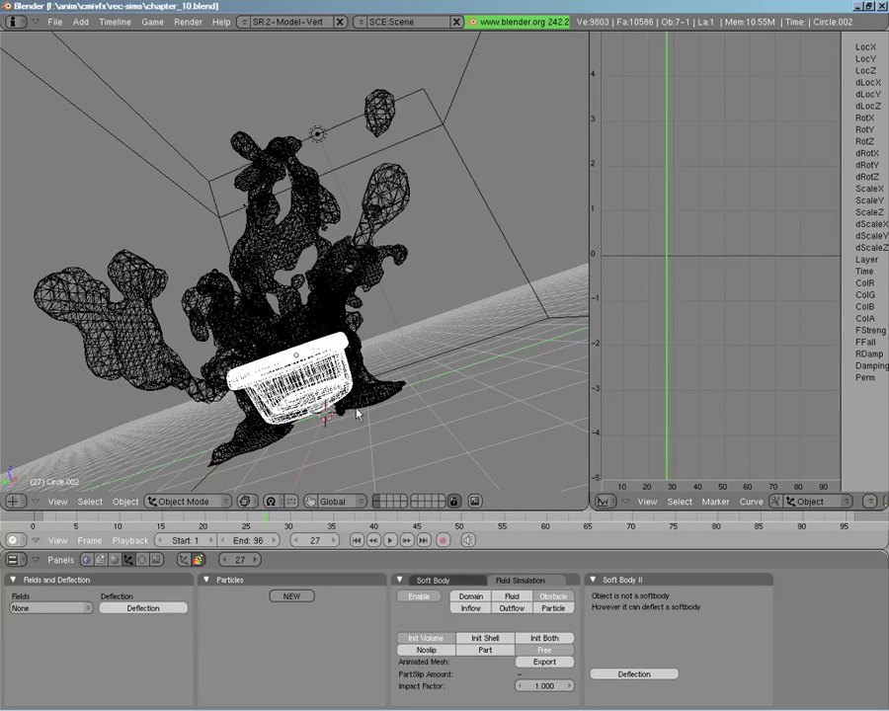
key("z")
mouse_move(355, 413)
middle_mouse_down()
mouse_move(342, 433)
mouse_move(365, 405)
mouse_move(389, 403)
mouse_move(348, 365)
mouse_move(453, 210)
mouse_move(395, 269)
middle_mouse_up()
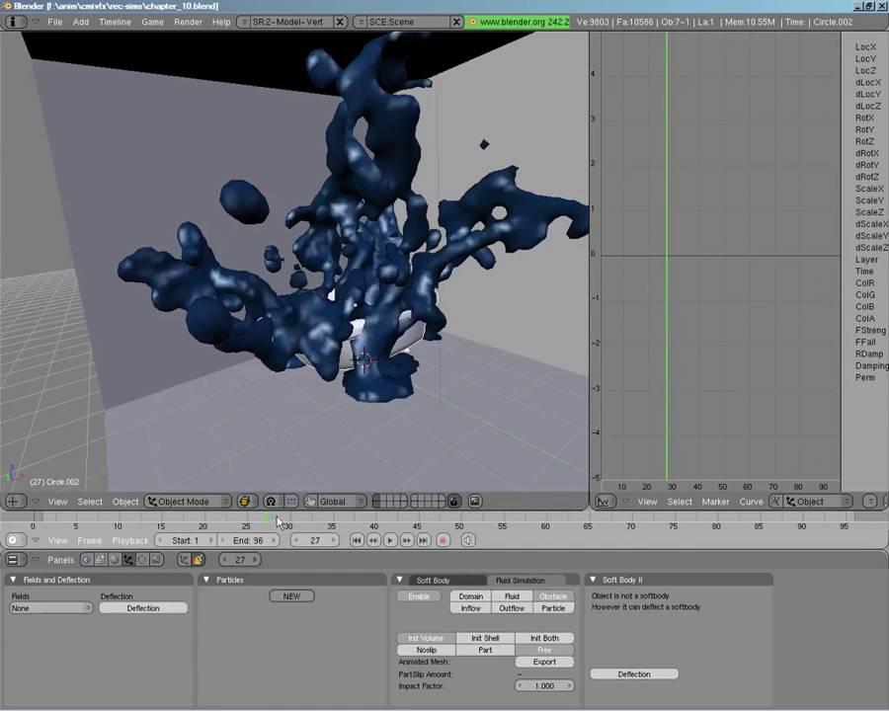
Advance the animation to frame 32 and examine the splashing water from above.
key("Right")
left_click_drag(302, 521, 306, 488)
middle_click_drag(305, 488, 233, 291)
mouse_move(288, 295)
middle_mouse_down()
mouse_move(233, 372)
mouse_move(248, 250)
mouse_move(294, 292)
mouse_move(423, 258)
mouse_move(417, 372)
mouse_move(397, 312)
mouse_move(338, 365)
mouse_move(366, 278)
mouse_move(336, 316)
mouse_move(348, 273)
middle_mouse_up()
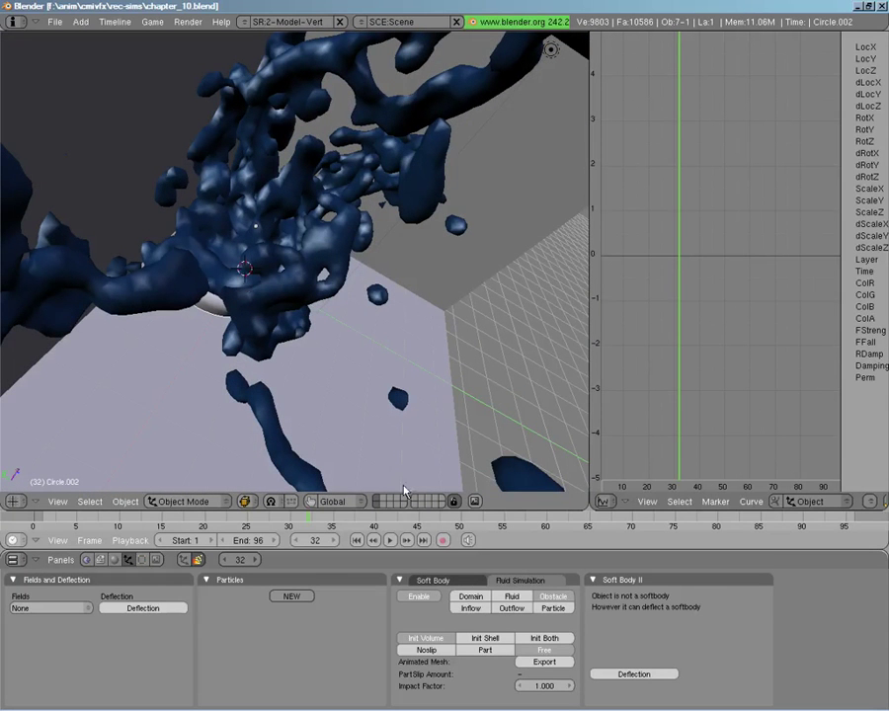
Scrub to frame 62, inspect the water in and around the tub from several sides and return to the camera view.
left_click_drag(314, 523, 575, 517)
middle_click_drag(376, 415, 150, 247)
key("Right")
key("Right")
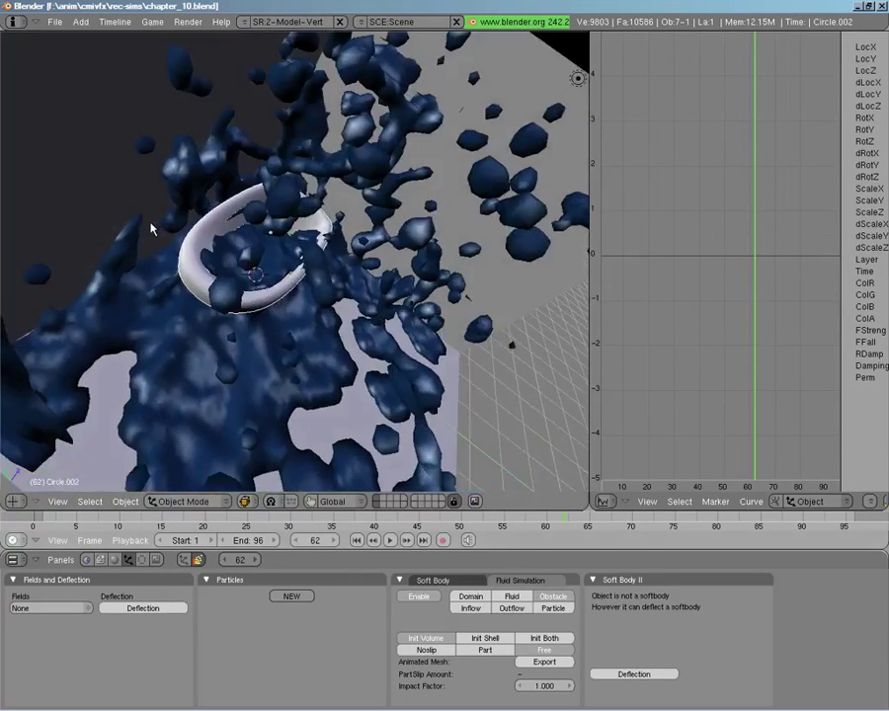
middle_click_drag(306, 297, 385, 306)
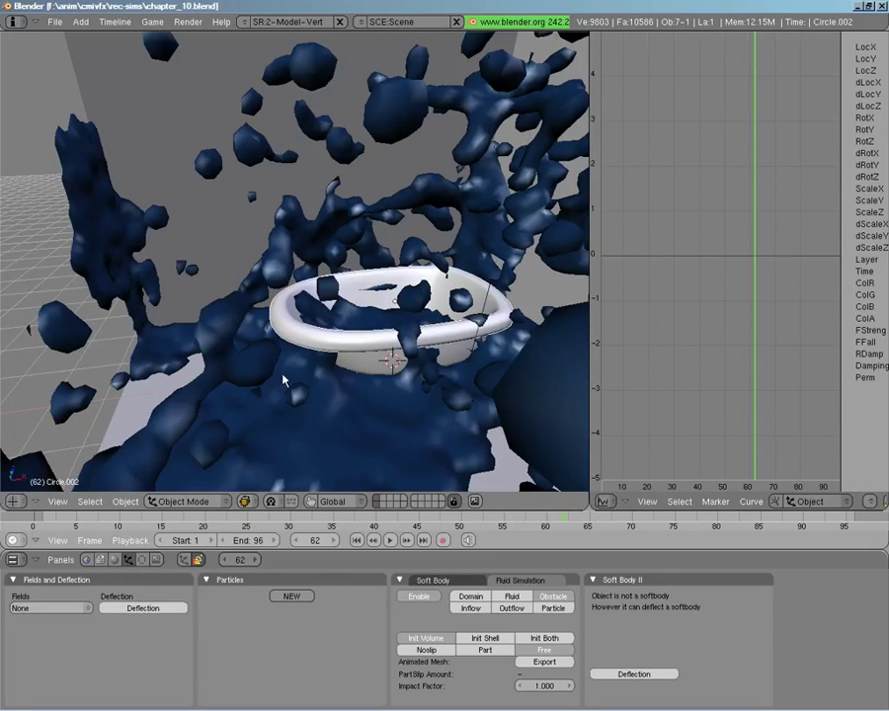
middle_click_drag(368, 397, 414, 387)
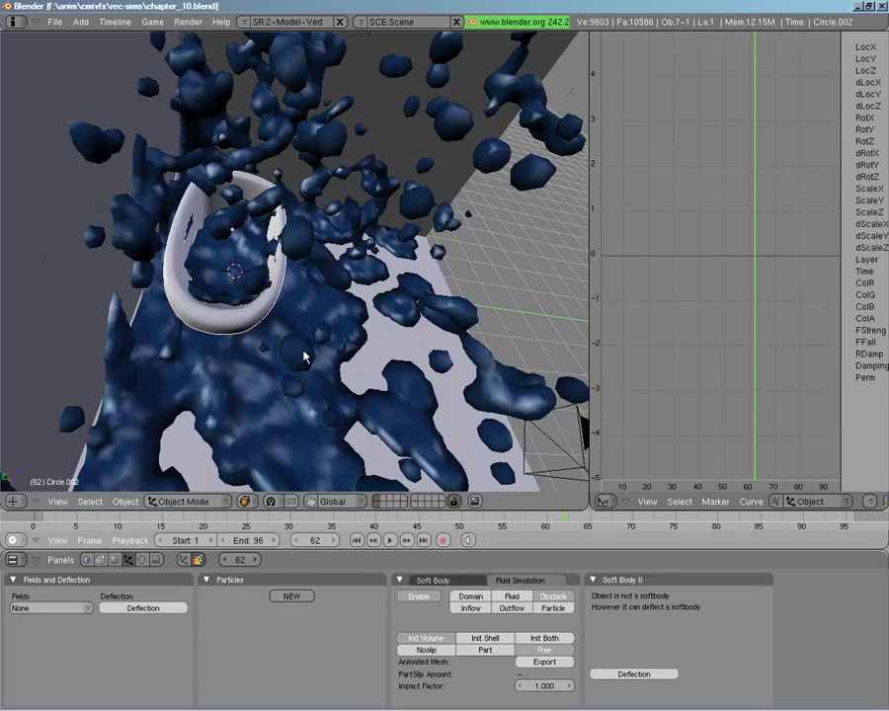
middle_click_drag(297, 351, 344, 212)
key("KP_0")
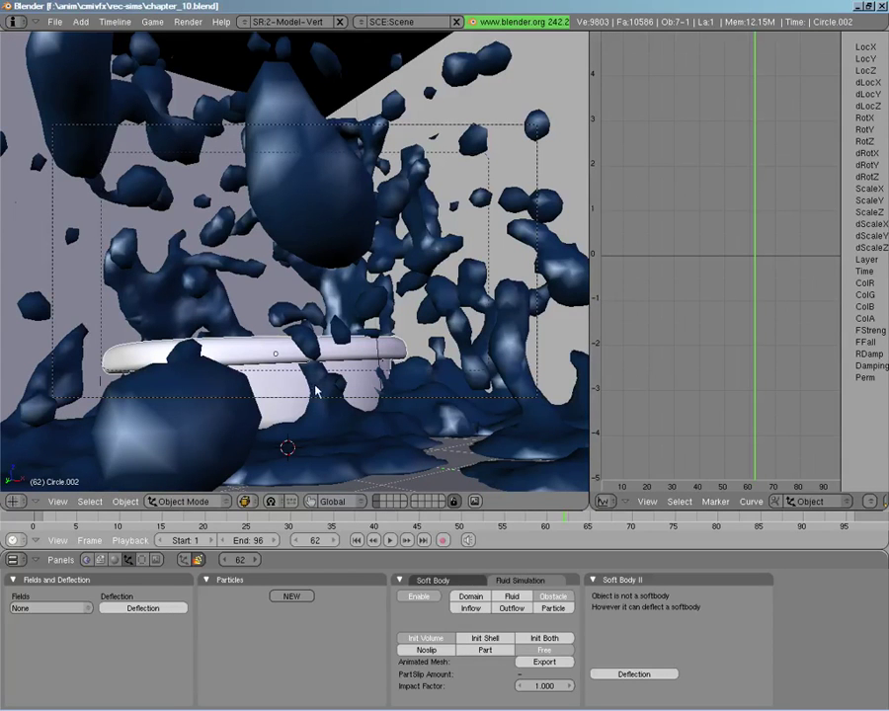
Select the fluid domain mesh and set its simulation resolution to 175.
right_click(319, 255)
left_click(458, 655)
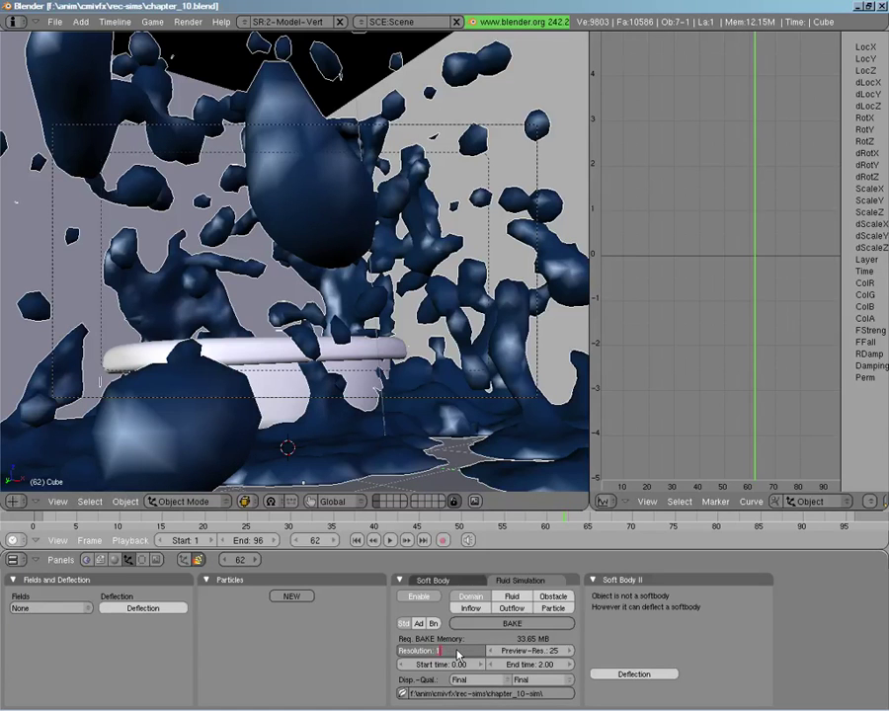
type("175")
key("Return")
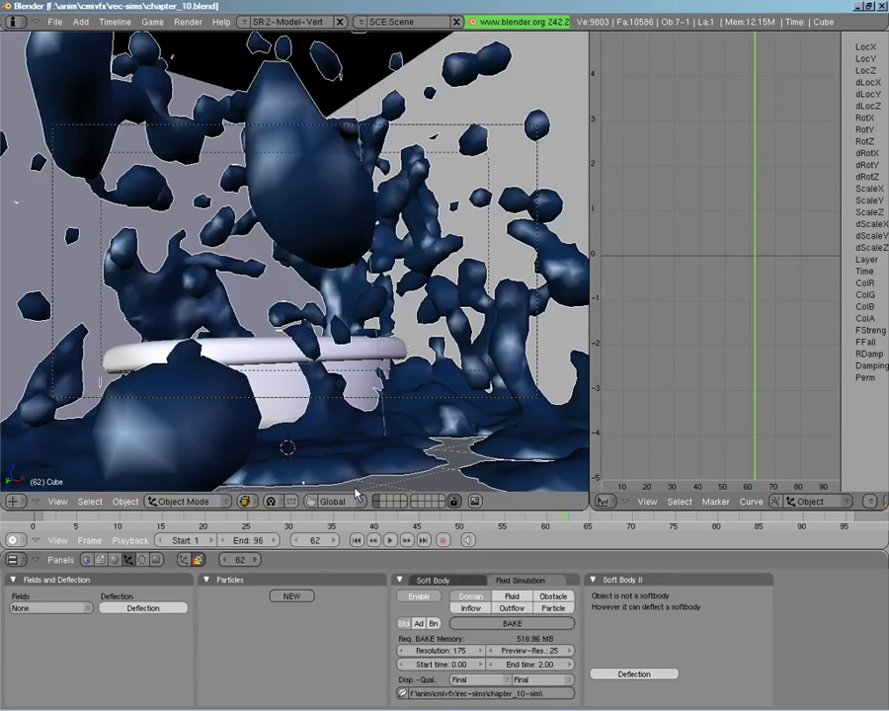
Set the domain's tracer particles to 10, generated particles to 1 and surface subdivision to 2, and bake the fluid simulation.
left_click(419, 627)
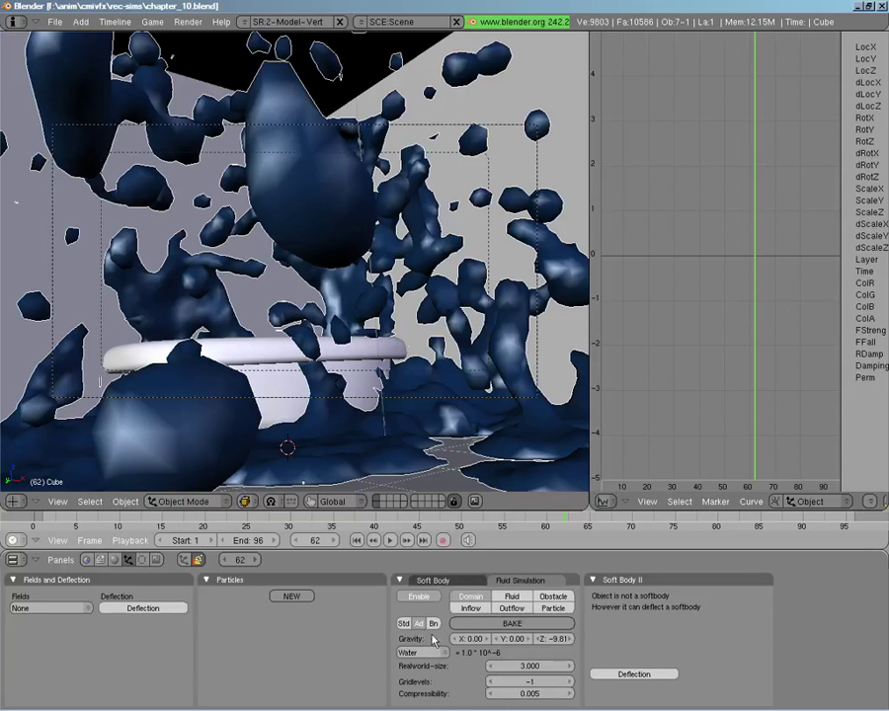
left_click(433, 623)
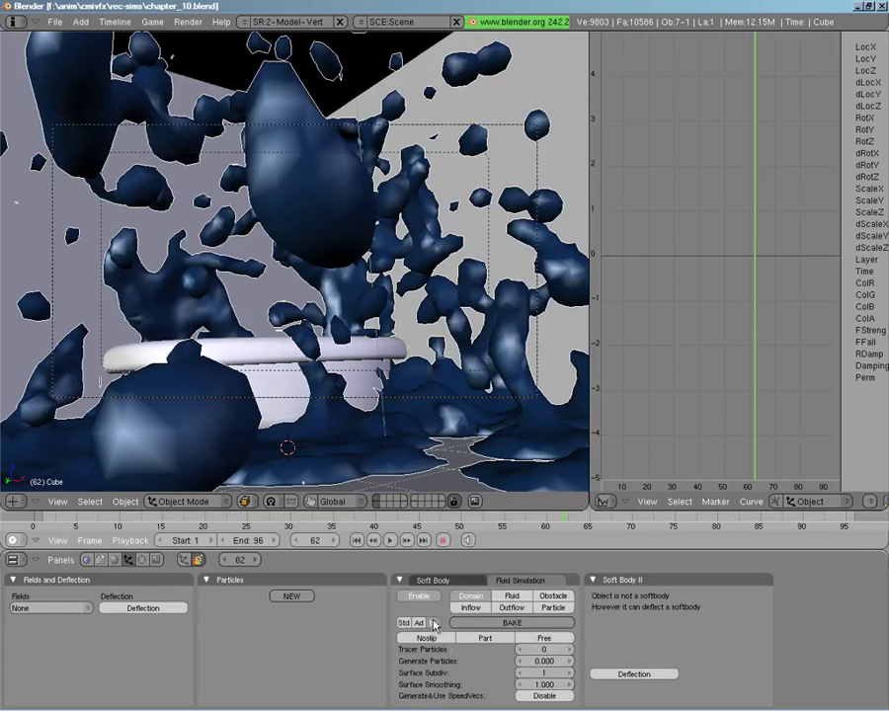
left_click(559, 651)
left_click(541, 651)
type("10")
key("Return")
left_click(542, 660)
type("1")
key("Return")
left_click(560, 672)
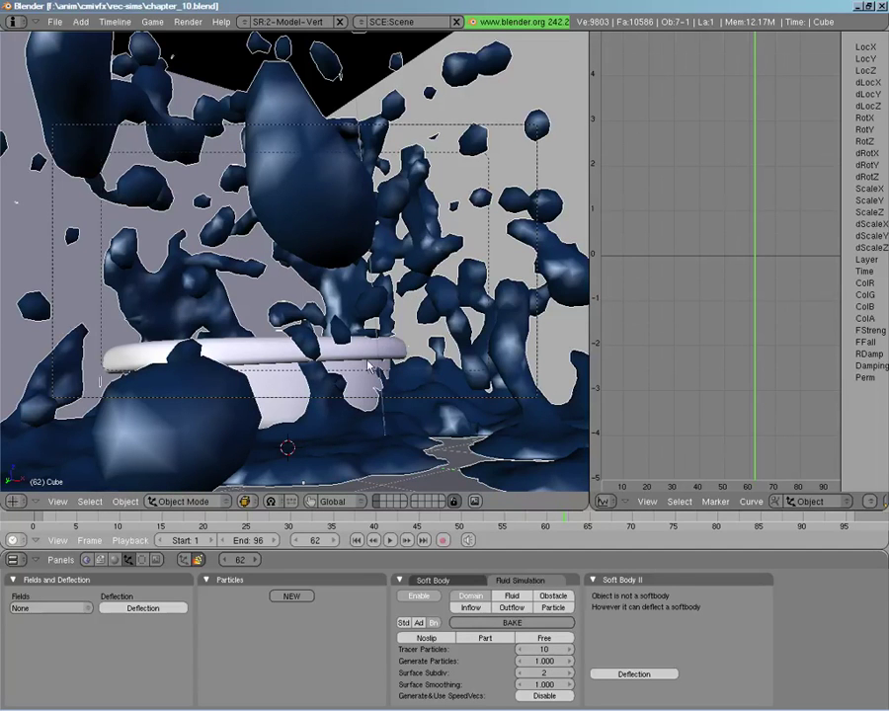
left_click(506, 623)
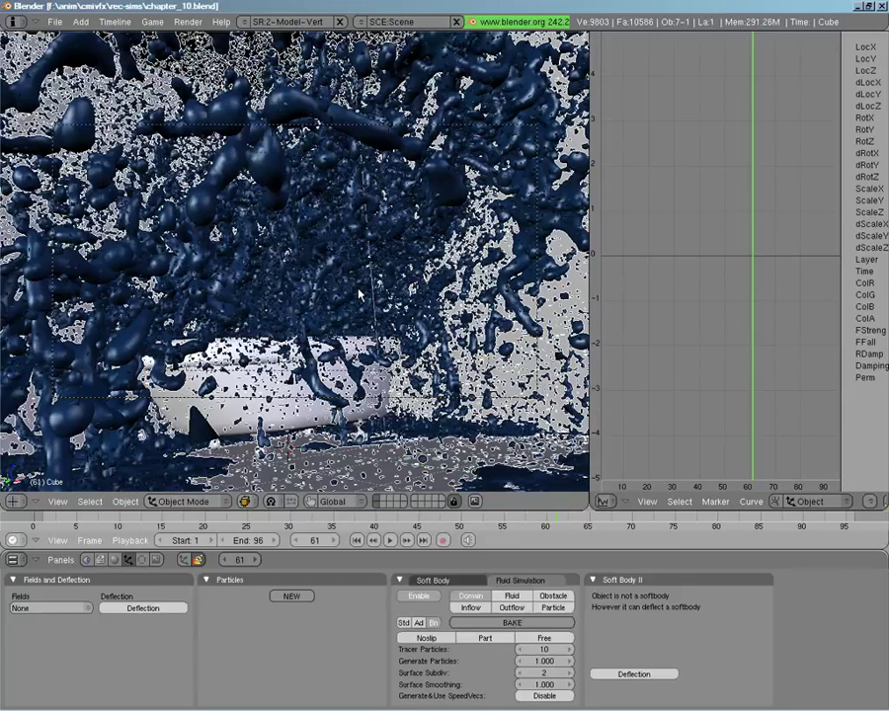
Check the baked files and their total size in the chapter_10-sim folder and return to Blender.
key("alt+Tab")
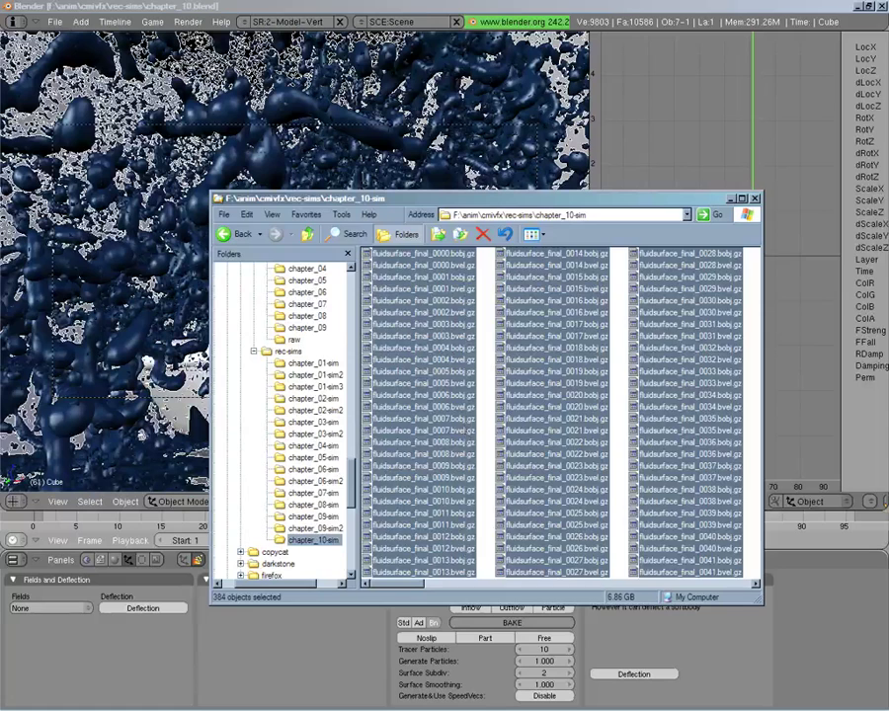
left_click(415, 12)
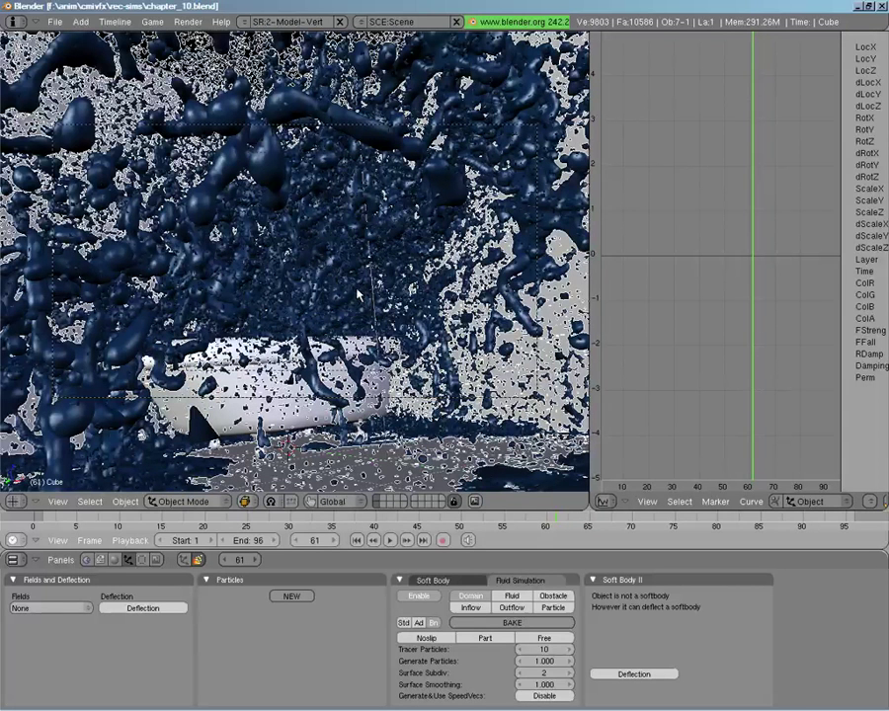
Replace the curve editor with the node editor and display the scene's composite nodes, including the Vector Blur node.
left_click(603, 501)
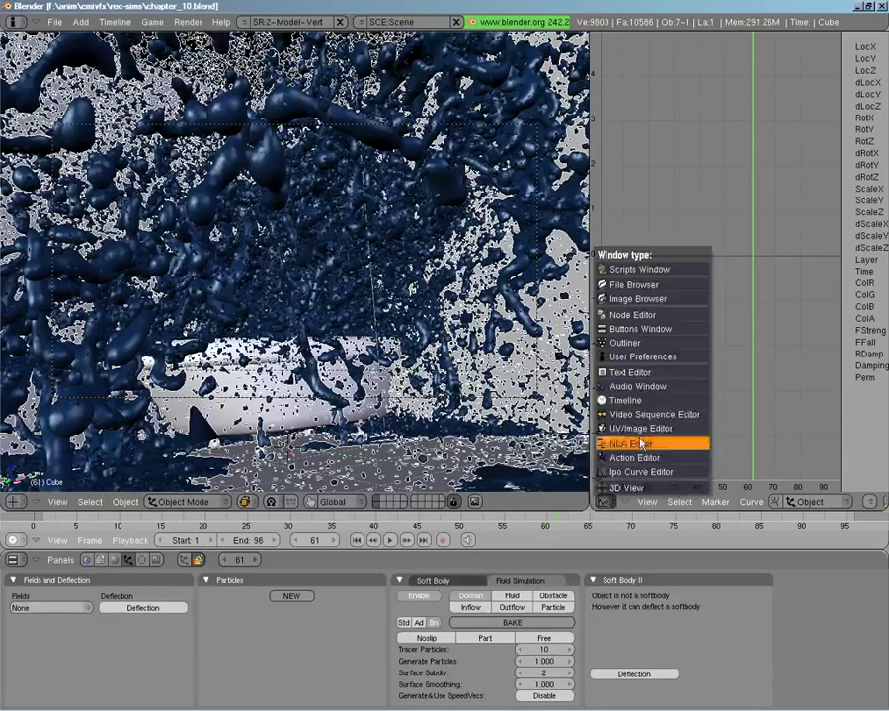
key("Escape")
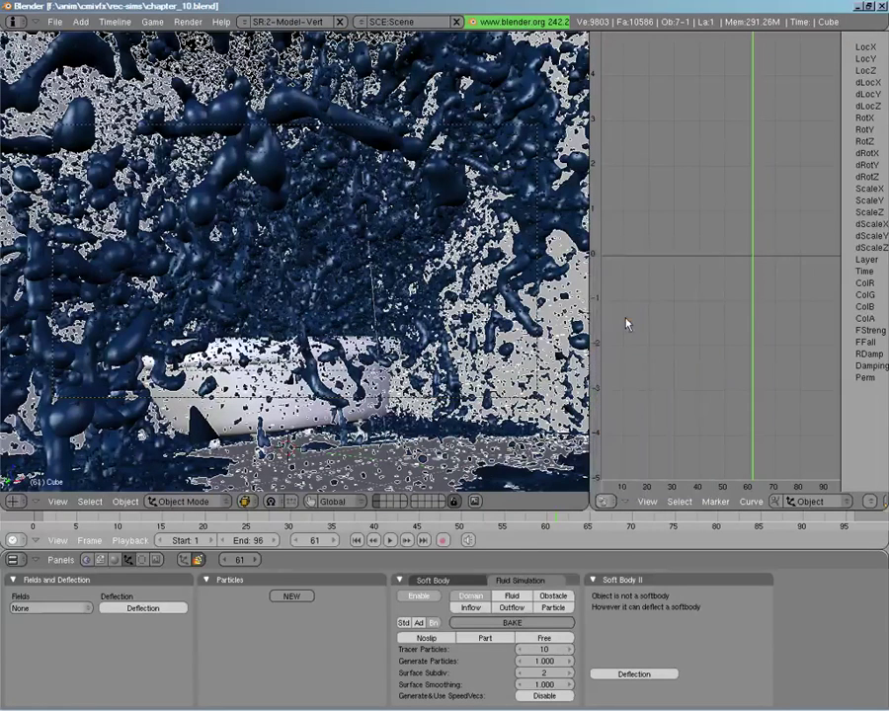
key("shift+F3")
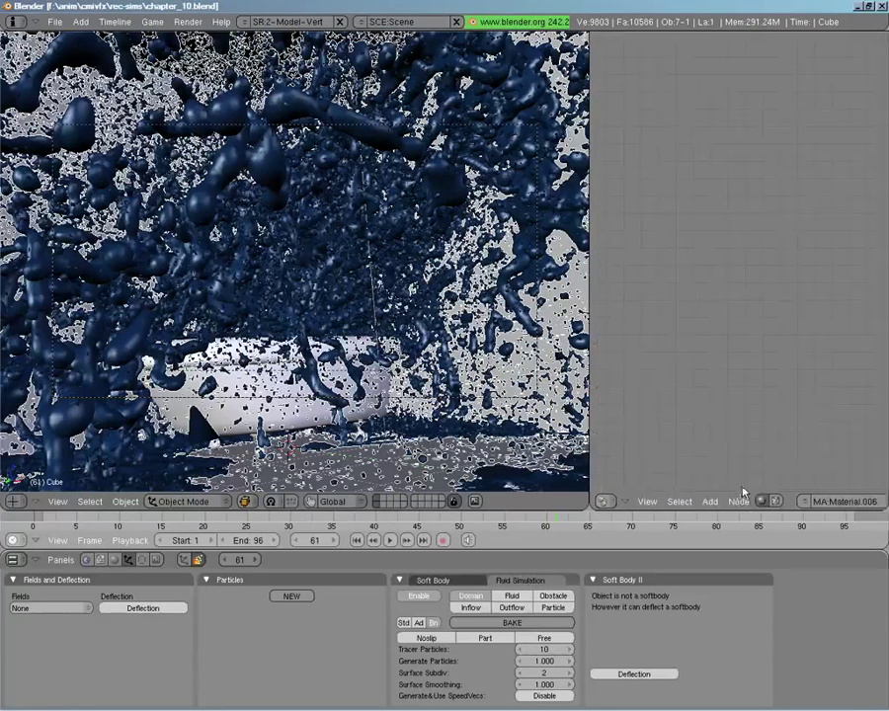
left_click(775, 501)
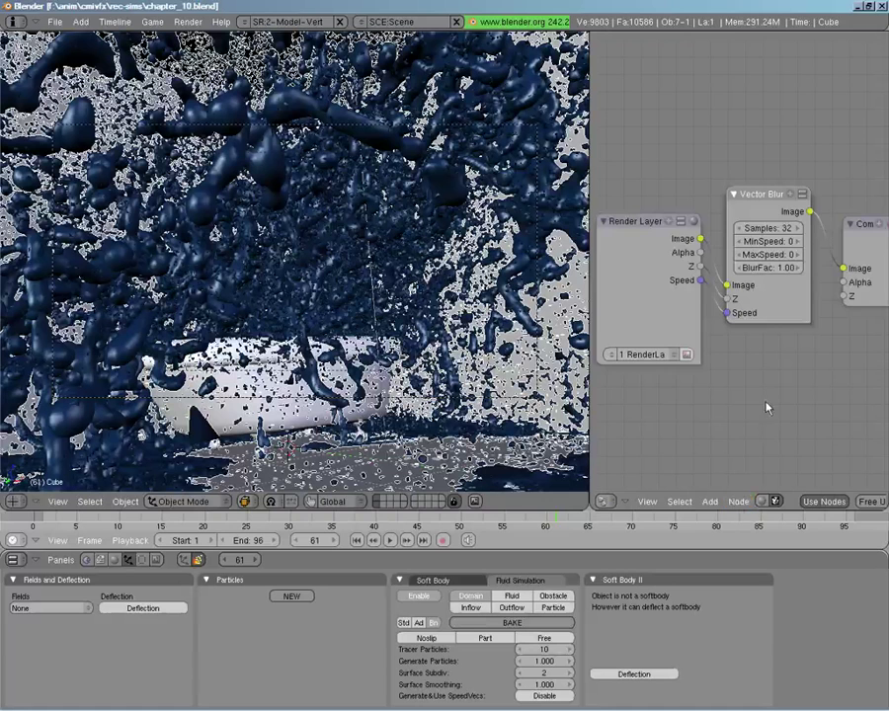
scroll(767, 407, "down", 2)
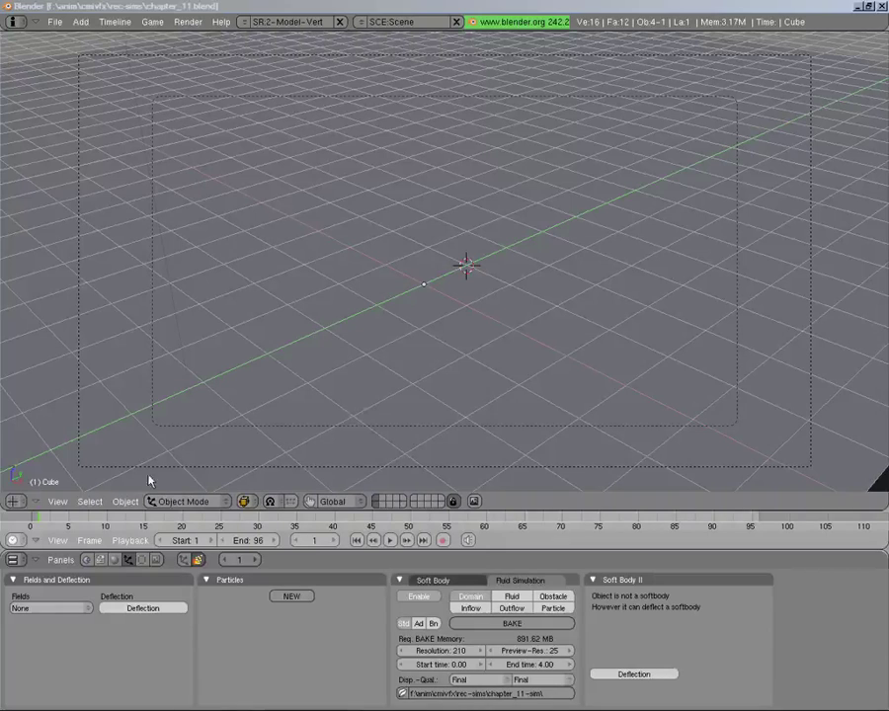
Scrub through the baked logo fluid in chapter_11.blend and play the animation from the first frame, stopping at frame 79.
left_click_drag(43, 517, 470, 492)
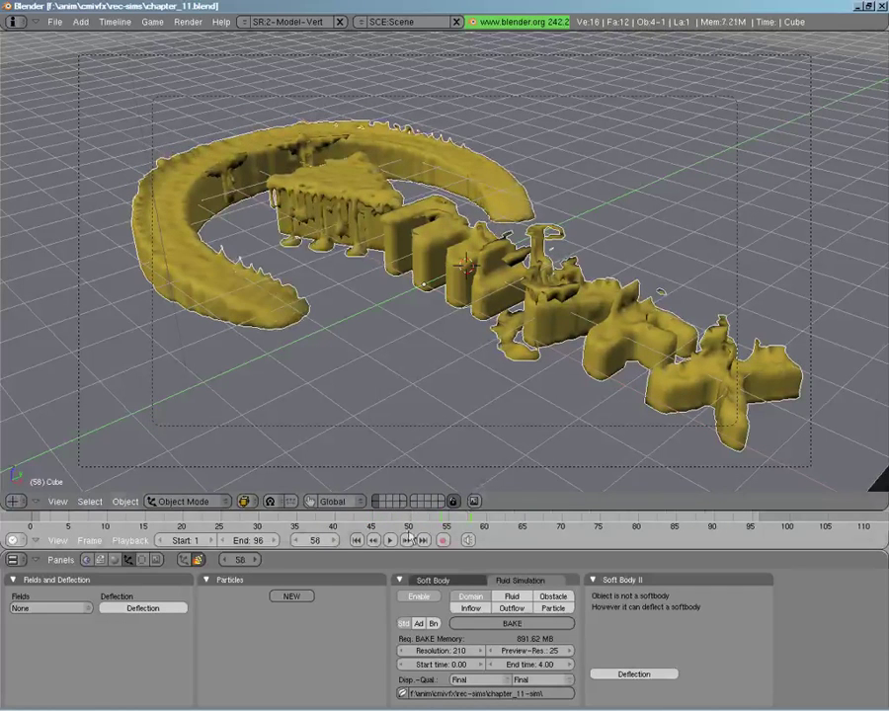
left_click(357, 540)
left_click(391, 541)
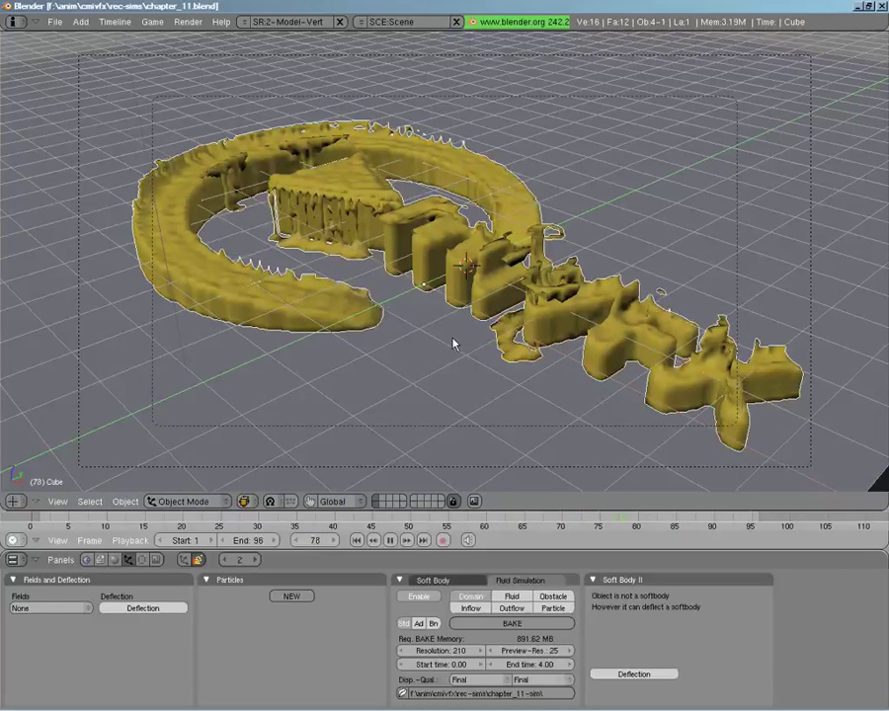
key("Escape")
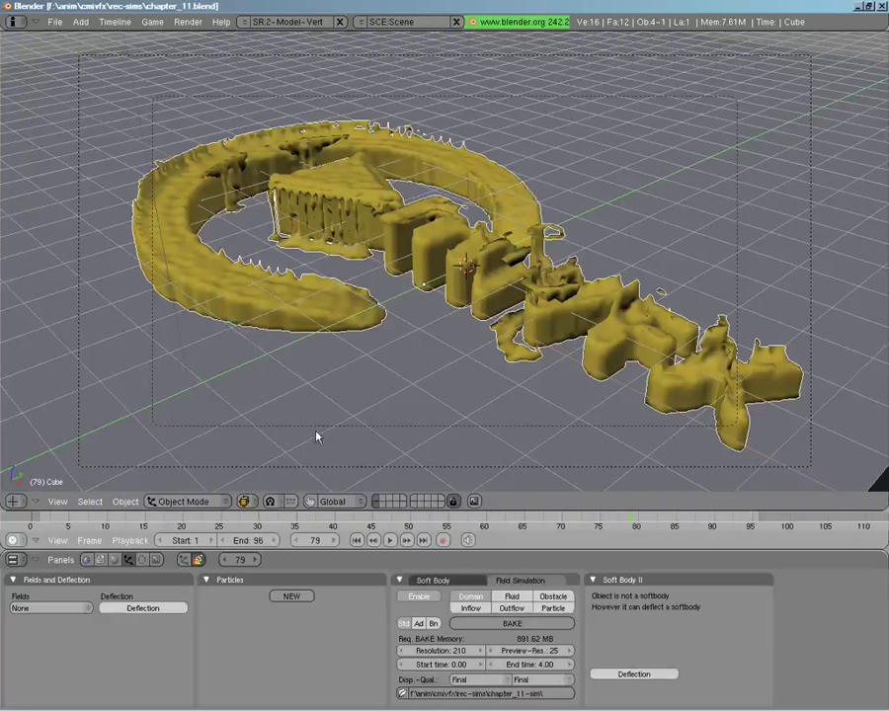
Show the logo mold's layer instead of the fluid's, select the logo mesh and briefly view its geometry in edit mode.
left_click(377, 502)
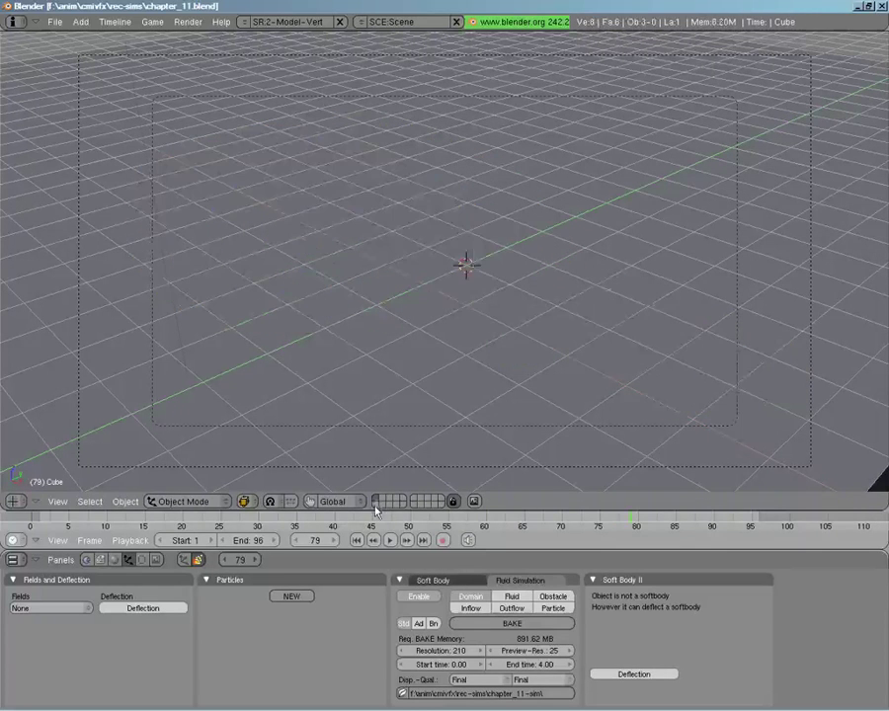
left_click(375, 502)
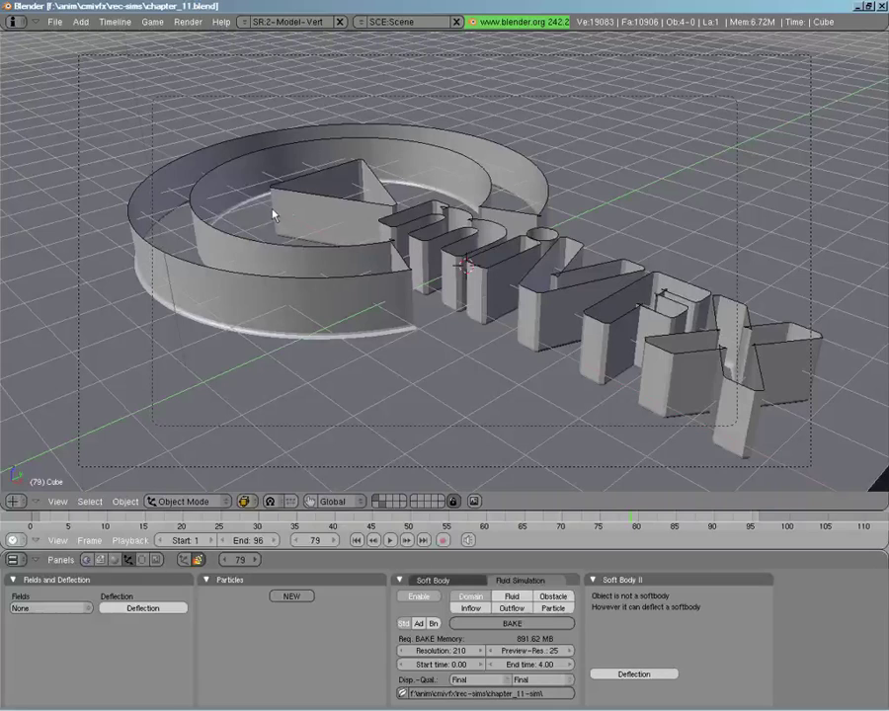
middle_click_drag(263, 225, 419, 309)
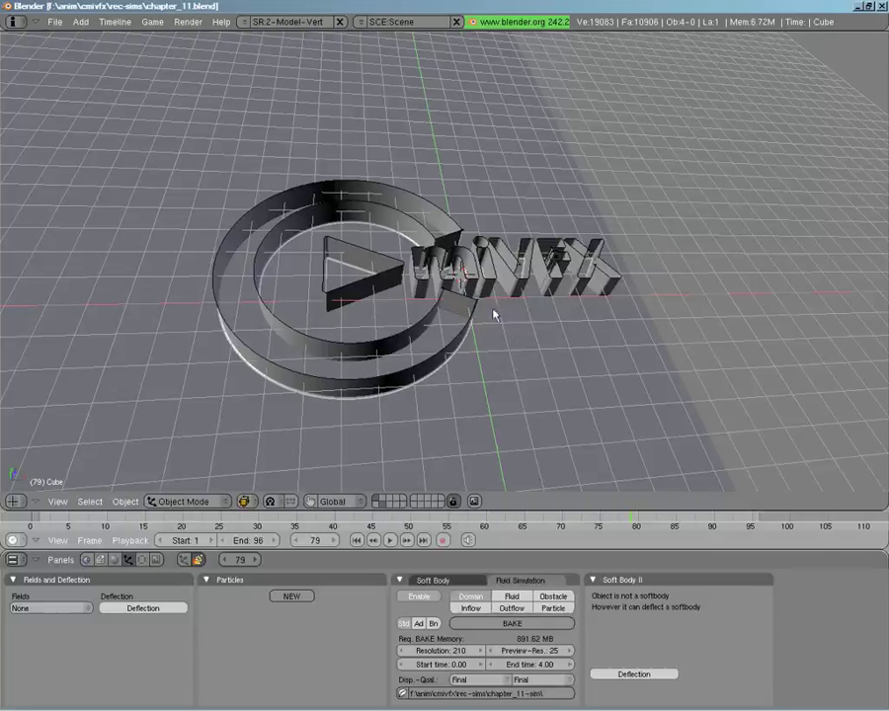
right_click(385, 280)
key("Tab")
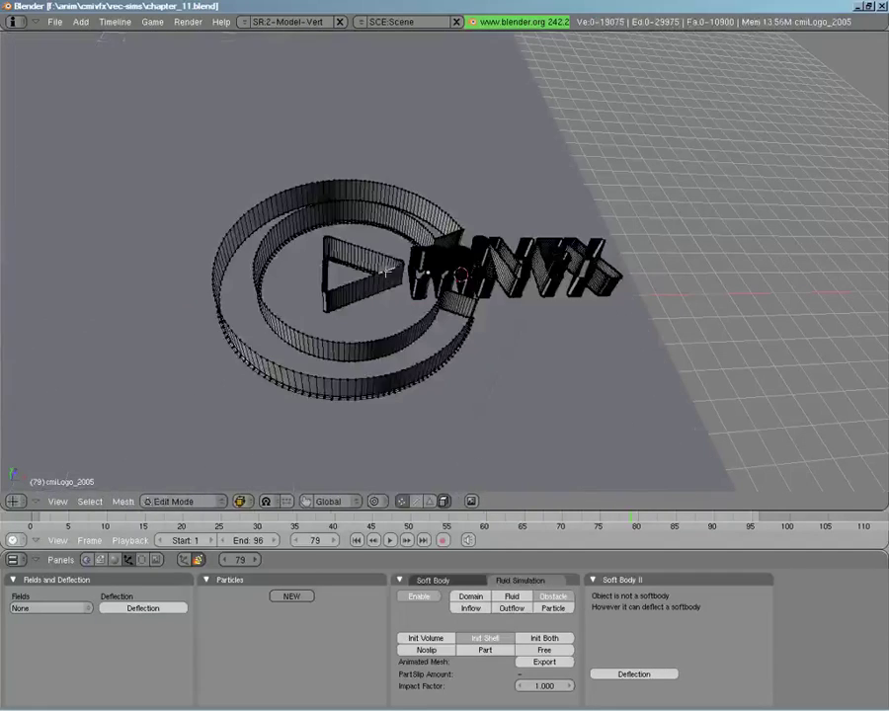
key("Tab")
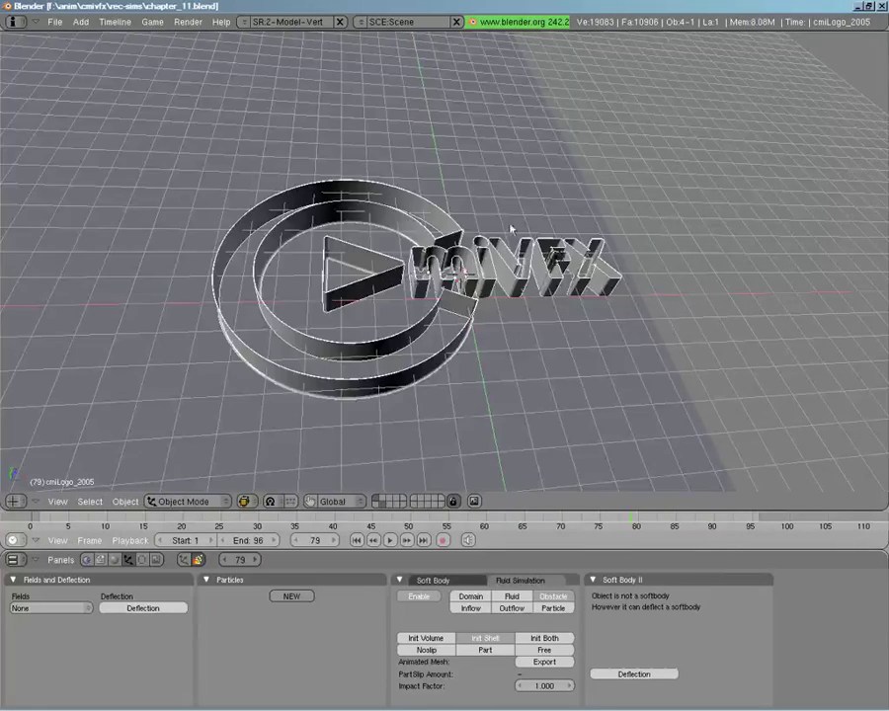
Examine the logo mold's shell up close, selecting the connected strip along the inner base of the letter m in edit mode.
mouse_move(508, 174)
middle_mouse_down()
mouse_move(470, 387)
mouse_move(486, 190)
middle_mouse_up()
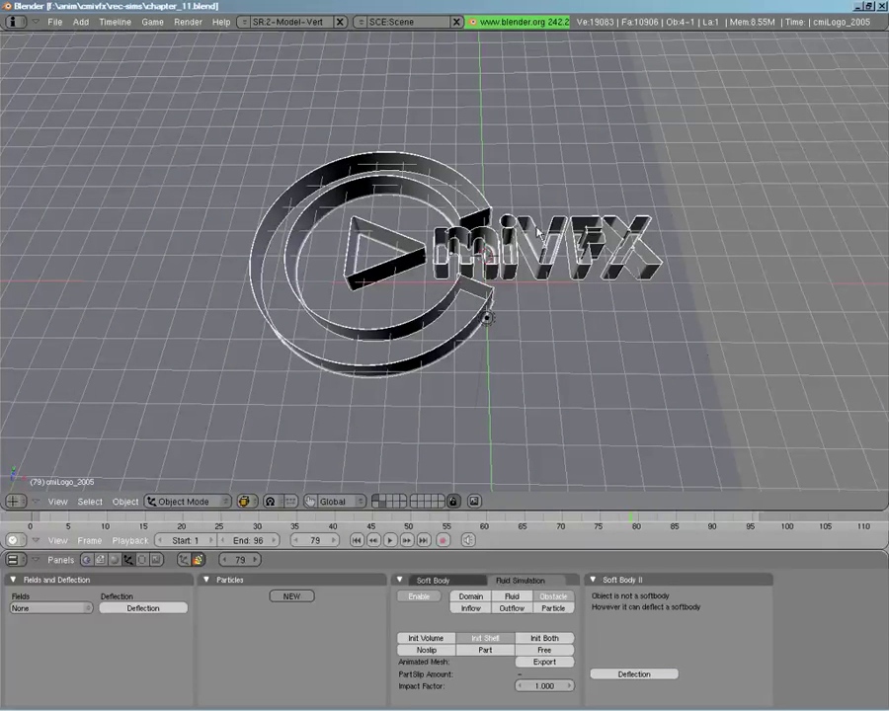
middle_click_drag(478, 280, 419, 304)
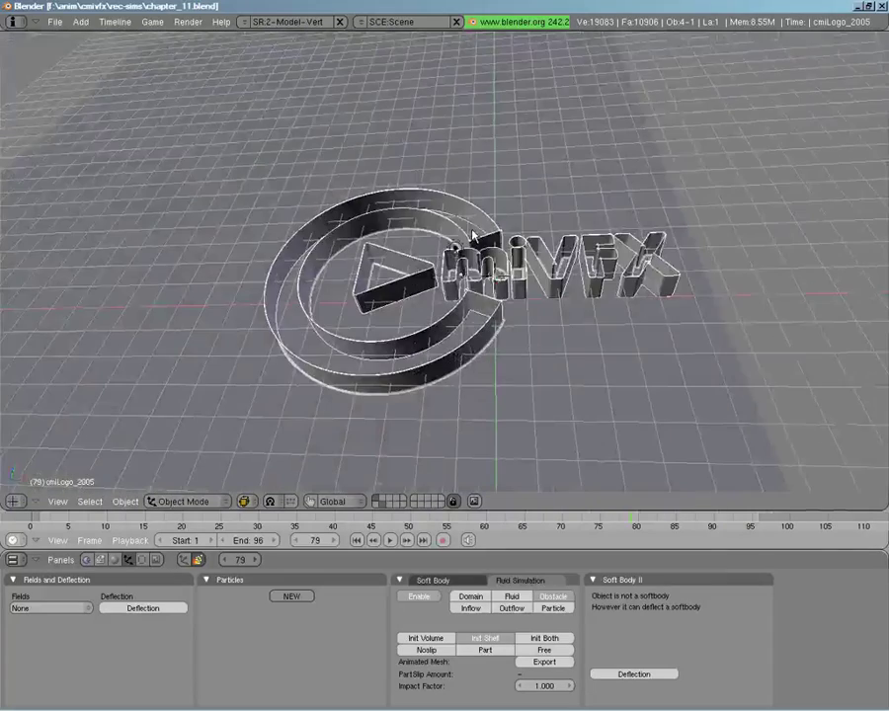
scroll(415, 302, "up", 5)
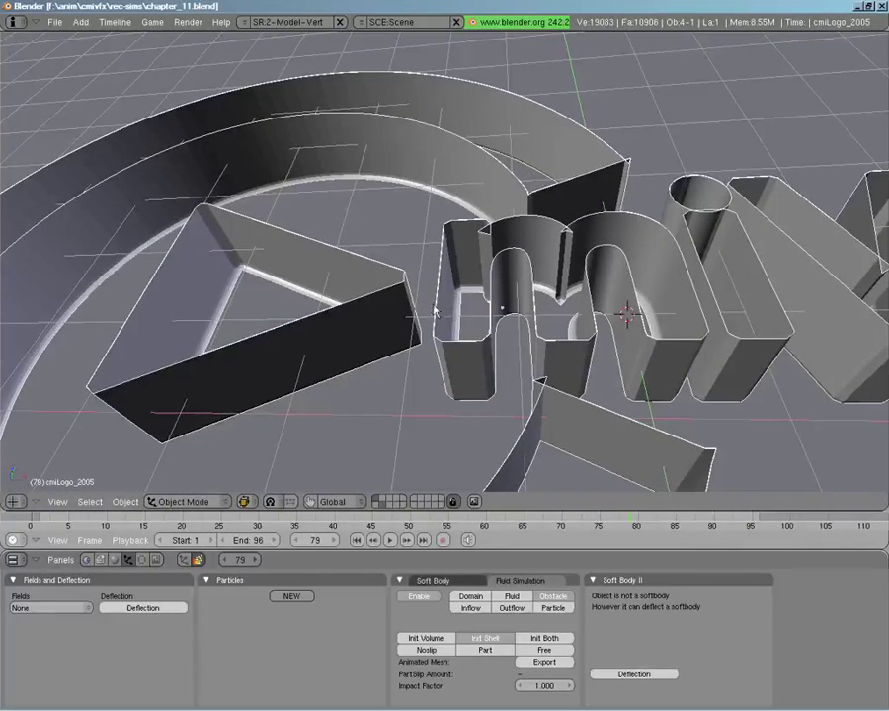
key("Tab")
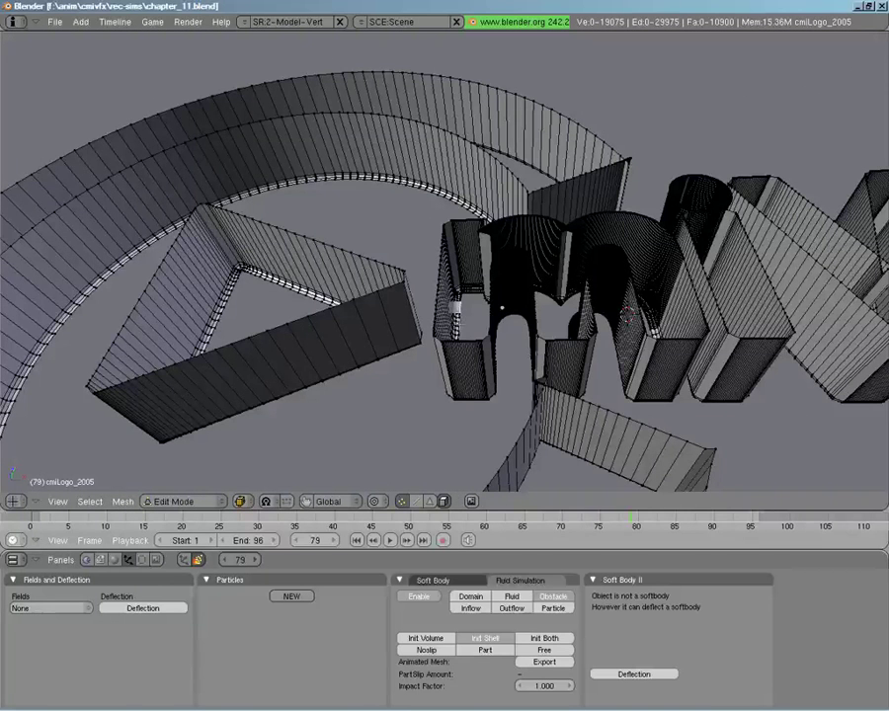
right_click(454, 307)
right_click(502, 309, "alt")
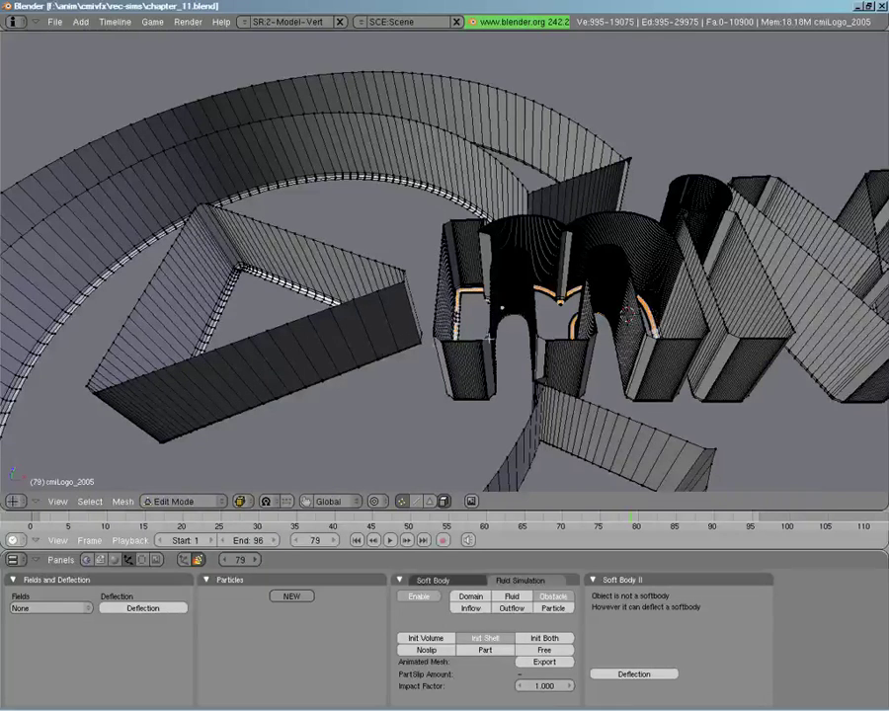
key("Tab")
middle_click_drag(489, 338, 407, 285)
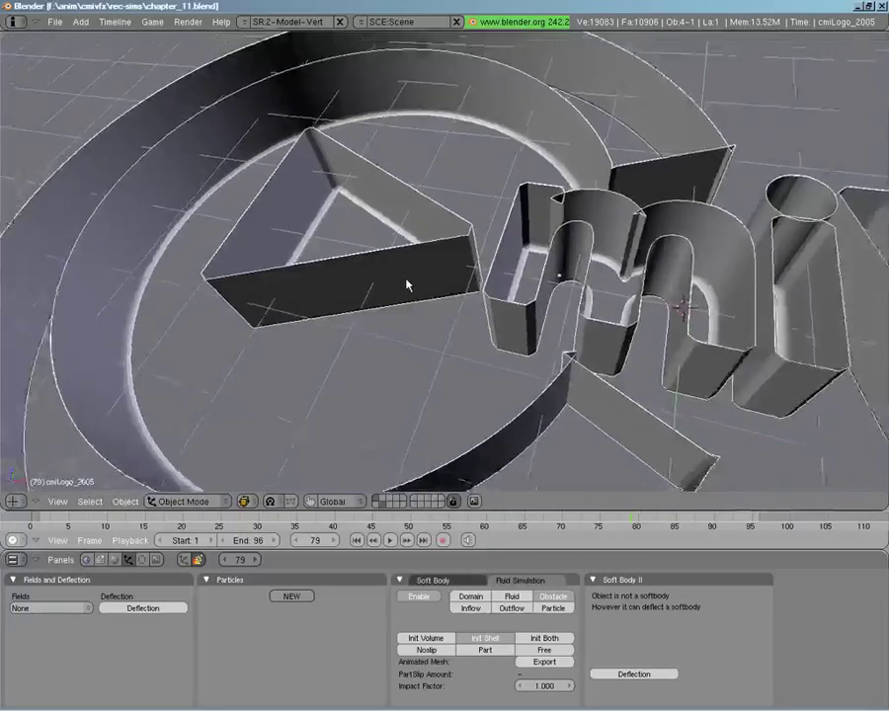
scroll(407, 285, "down", 4)
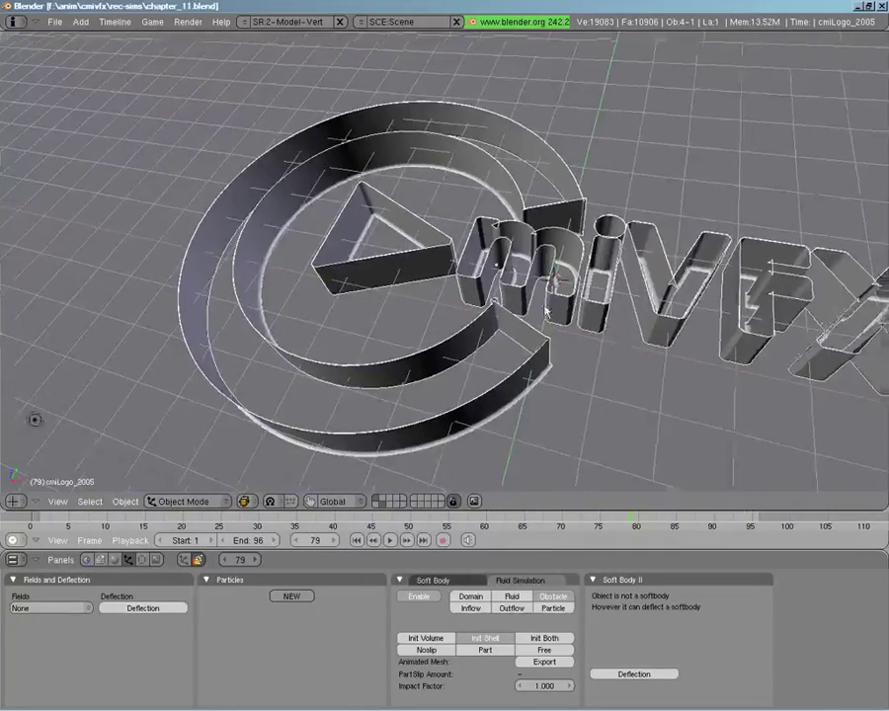
scroll(546, 311, "down", 3)
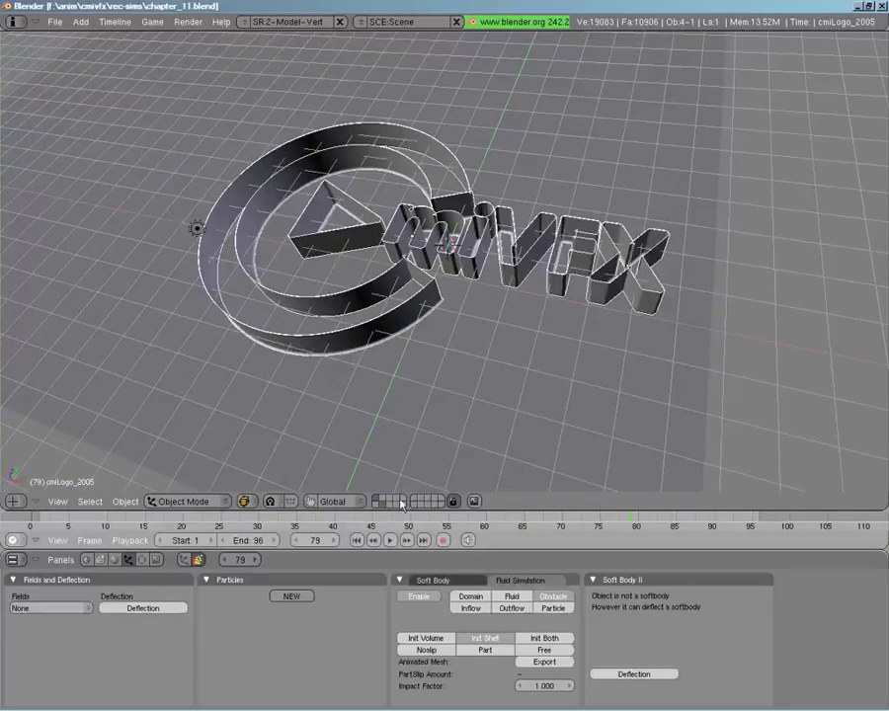
Also show the layer with the inflow spheres above the logo and compare the Z inflow velocity of several spheres.
key("shift+2")
middle_click_drag(368, 374, 238, 264)
right_click(100, 119)
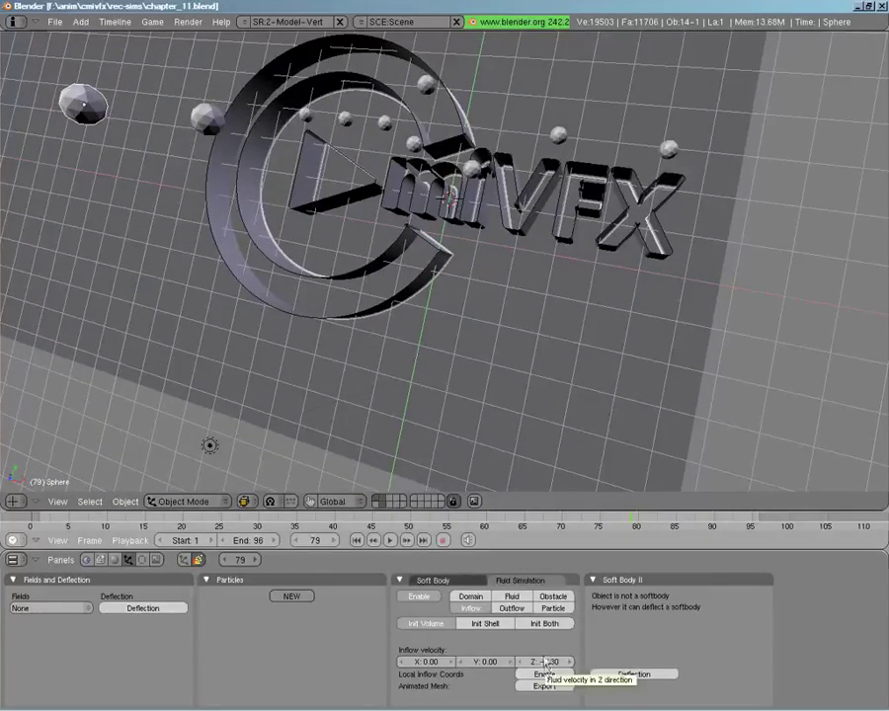
right_click(214, 129)
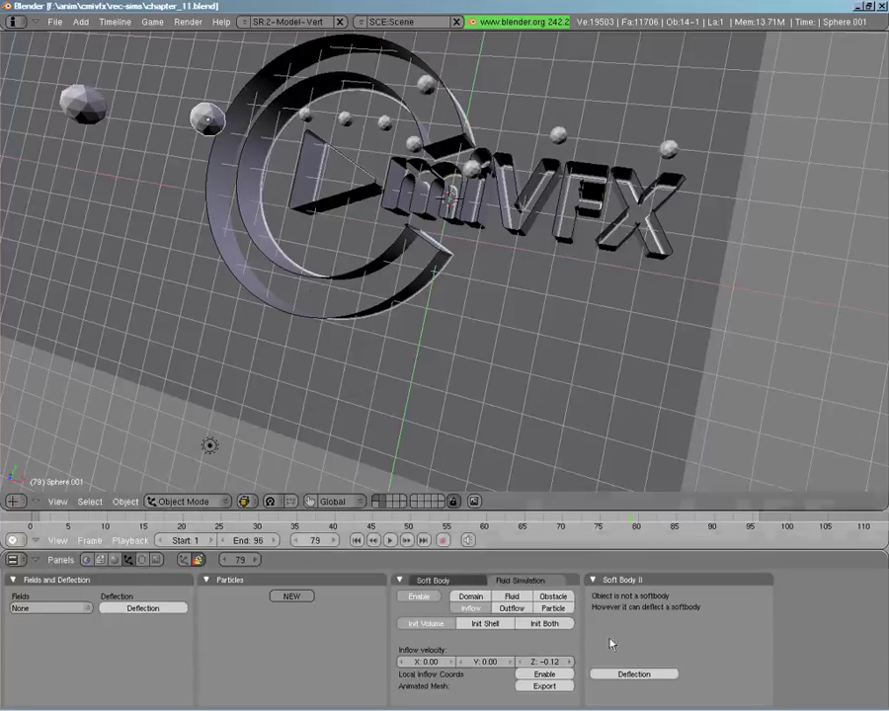
right_click(306, 115)
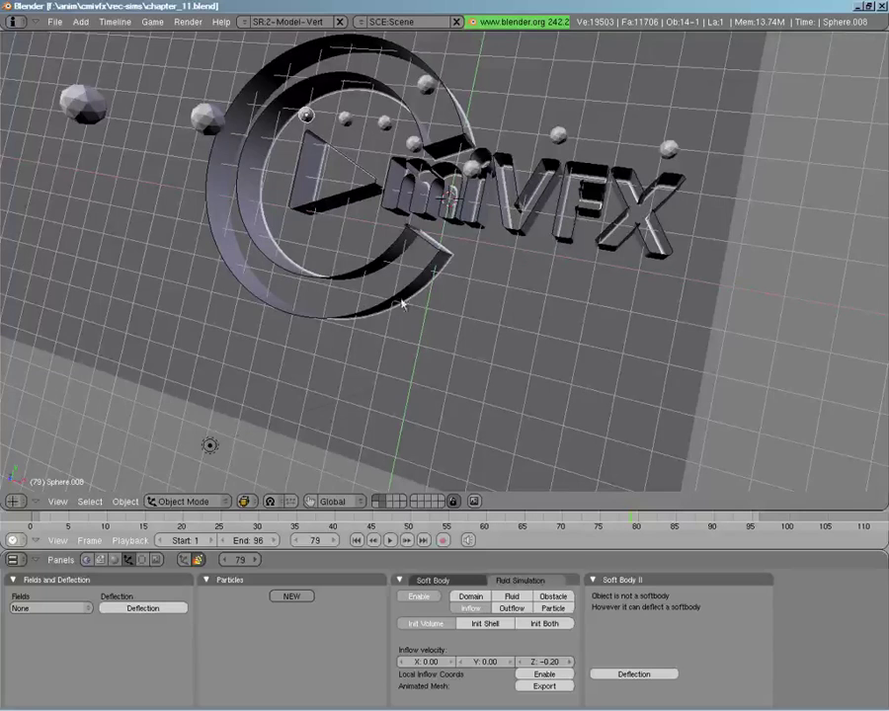
middle_click_drag(403, 301, 465, 259)
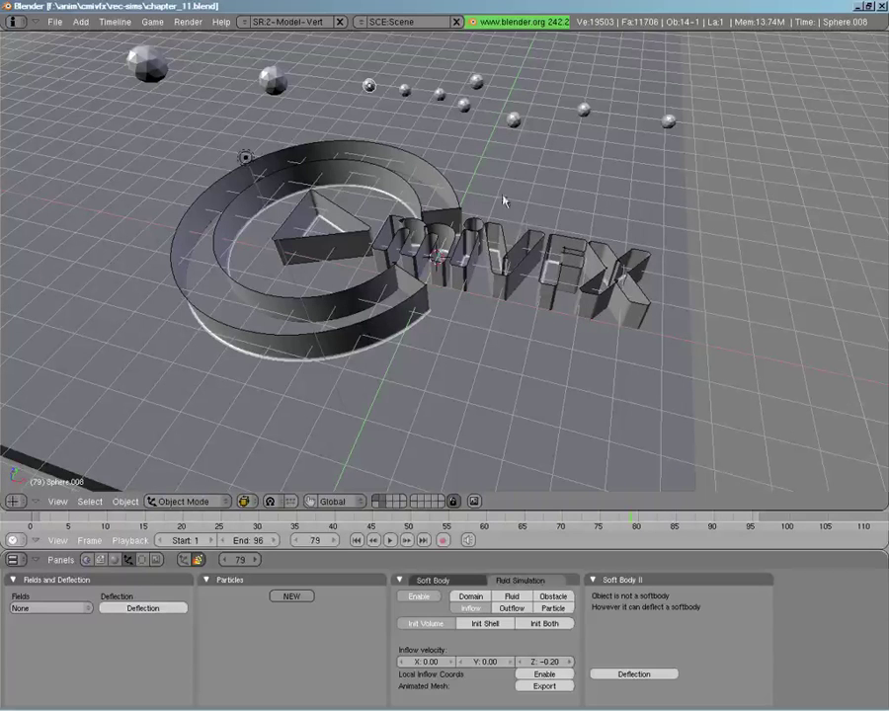
right_click(409, 104)
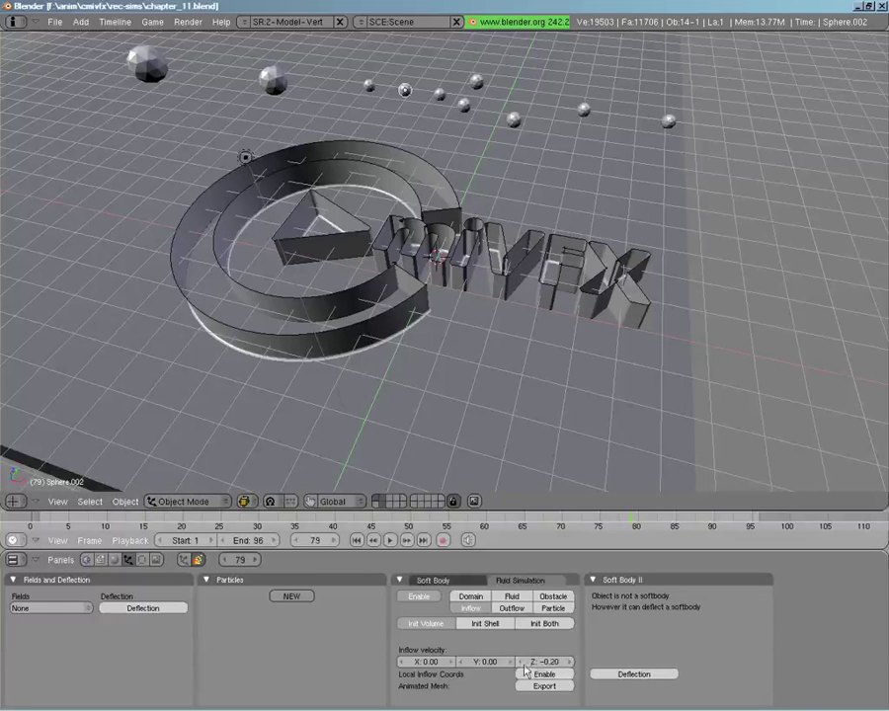
right_click(668, 122)
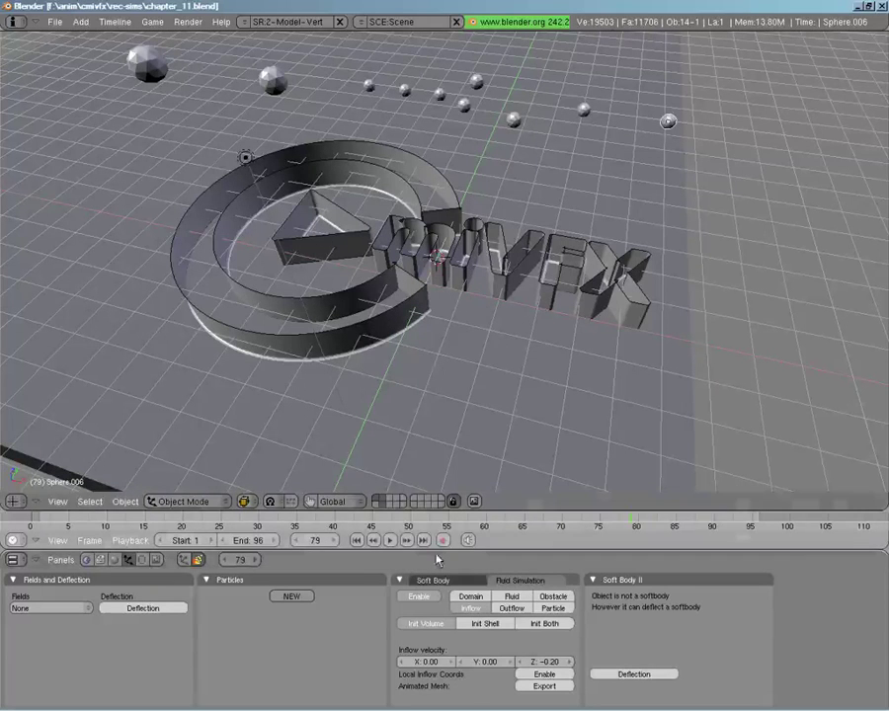
Show only the fluid's layer, select the fluid domain and review its advanced and boundary simulation settings.
left_click(381, 501)
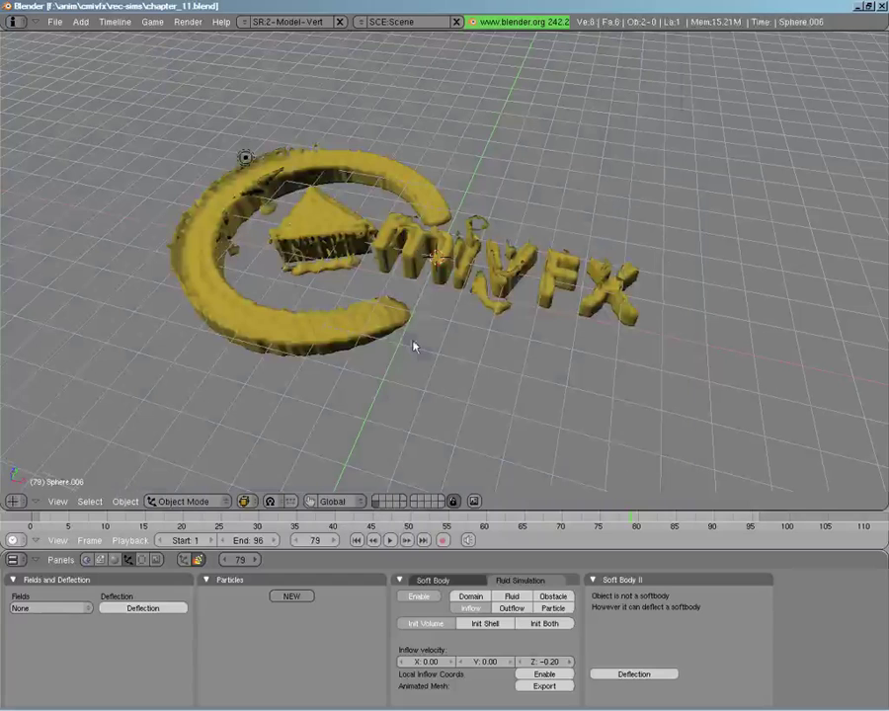
right_click(402, 258)
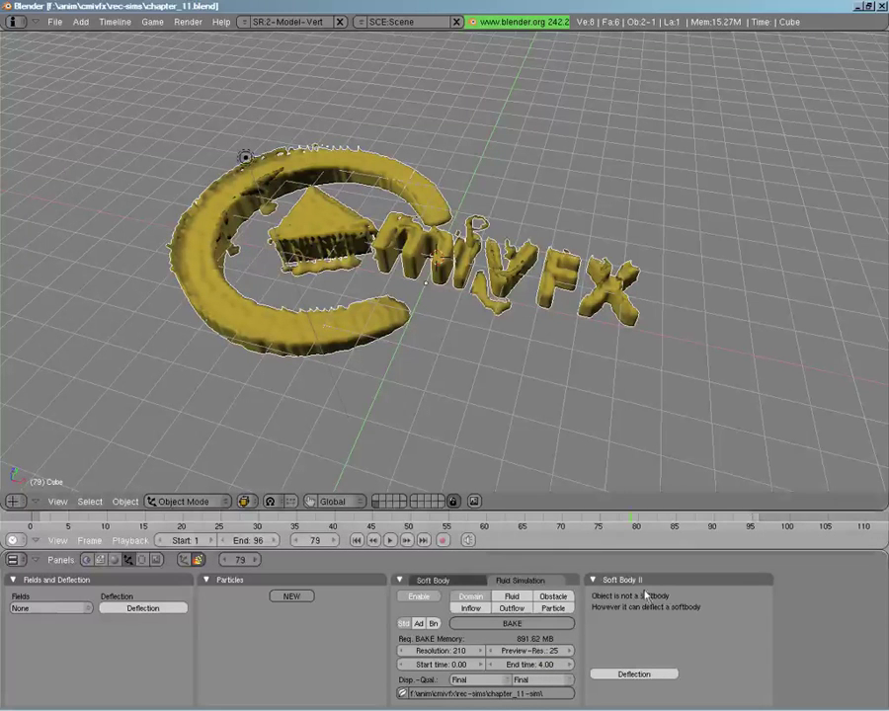
left_click(418, 623)
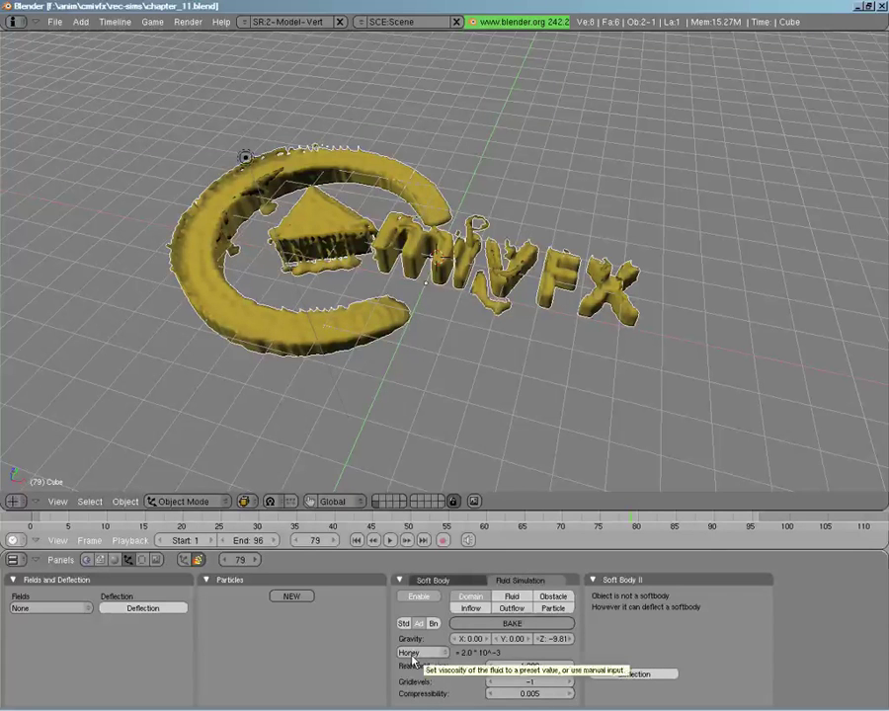
left_click(432, 624)
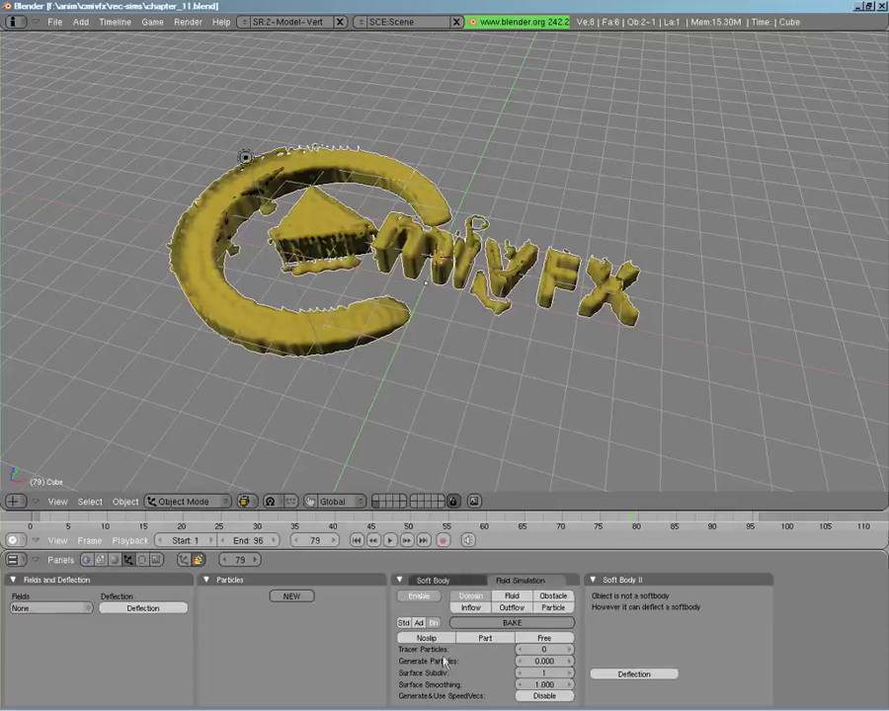
left_click(419, 623)
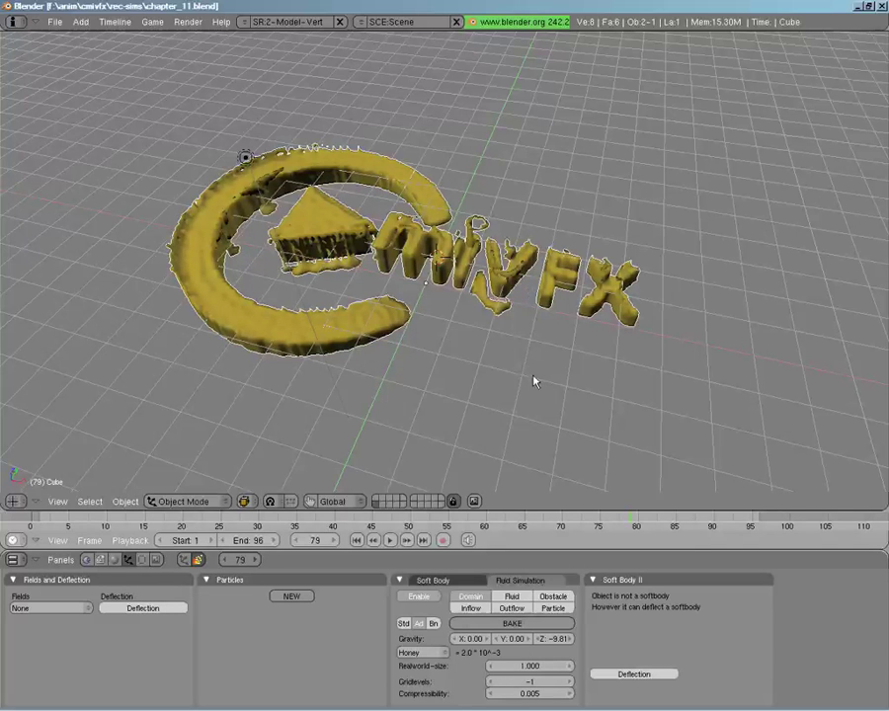
Show the layers with the inflow spheres and the floor slab alongside the fluid, and select one of the small spheres.
left_click(384, 503, "shift")
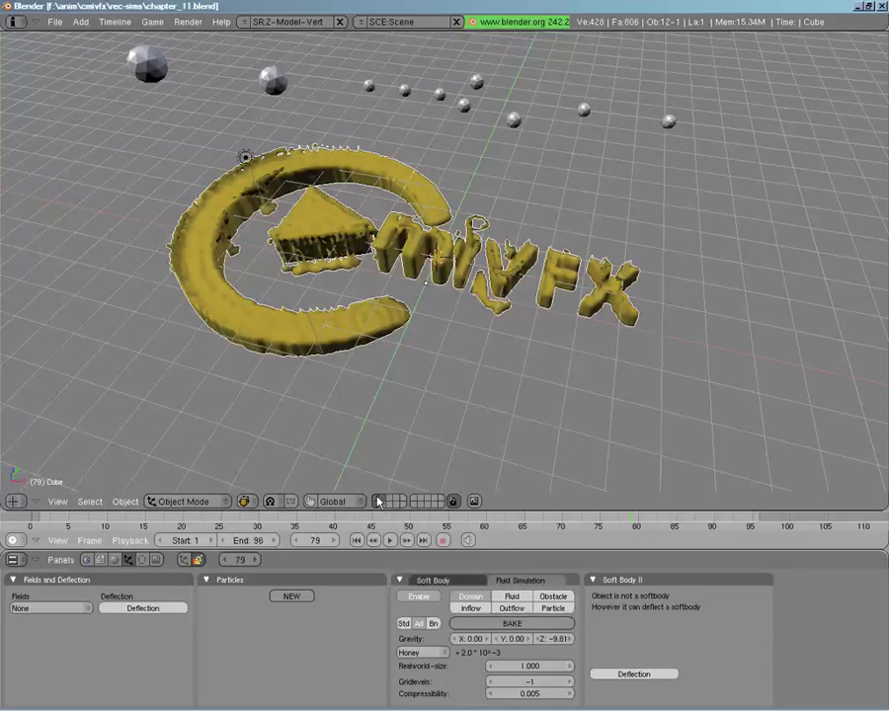
left_click(390, 504, "shift")
right_click(515, 121)
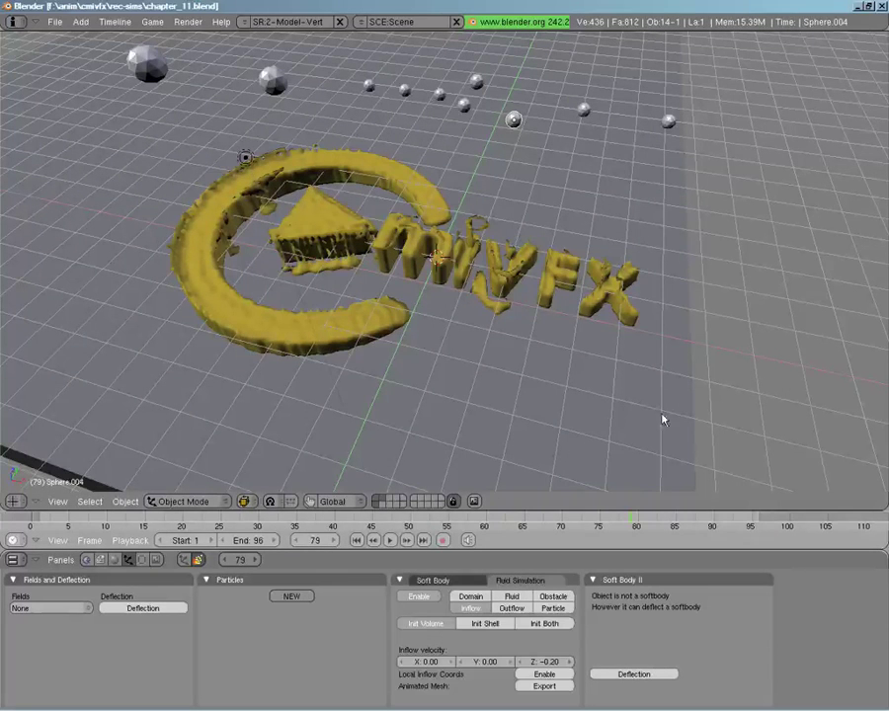
Split the 3D view vertically and turn the new area into an Ipo Curve Editor.
right_click(588, 504)
right_click(585, 506)
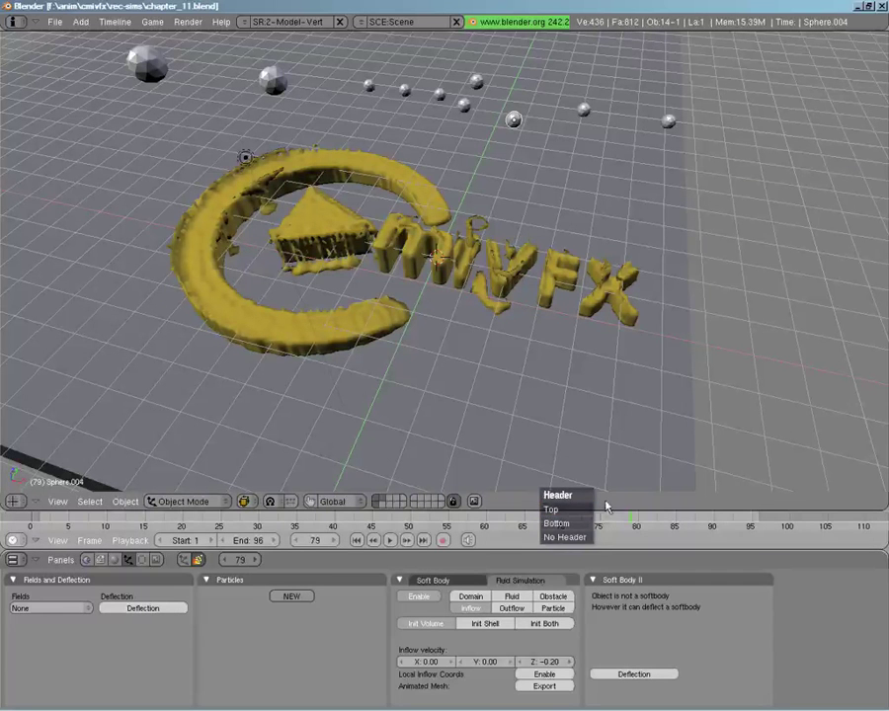
right_click(571, 509)
left_click(571, 510)
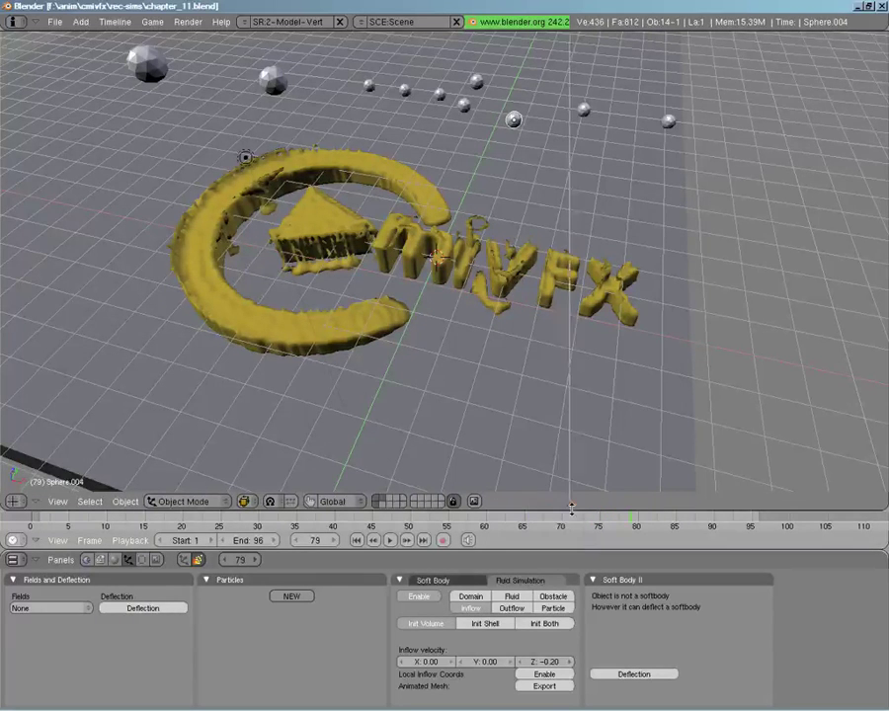
left_click(570, 510)
left_click(587, 503)
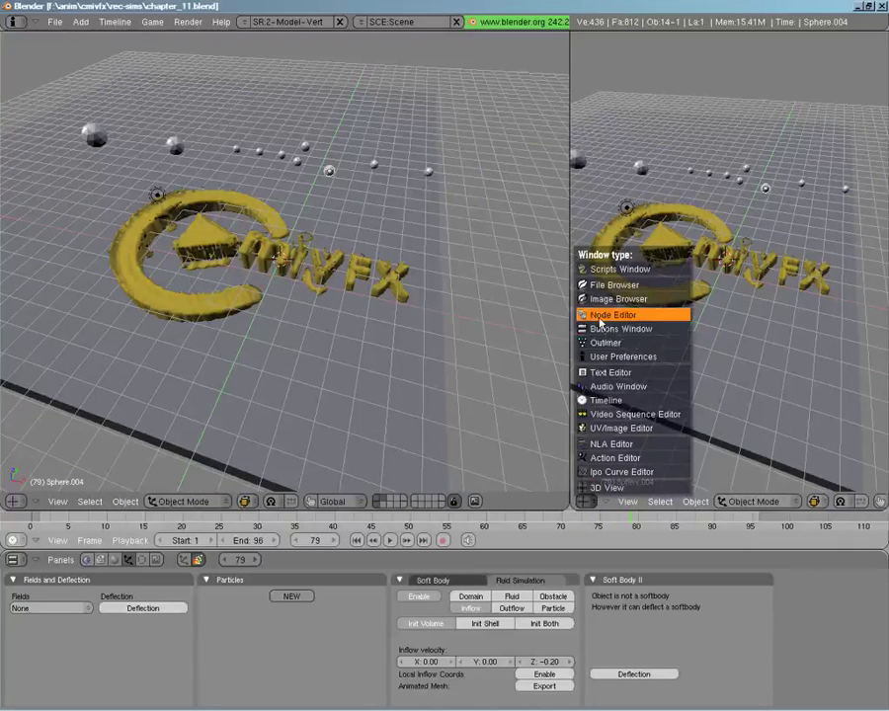
left_click(620, 471)
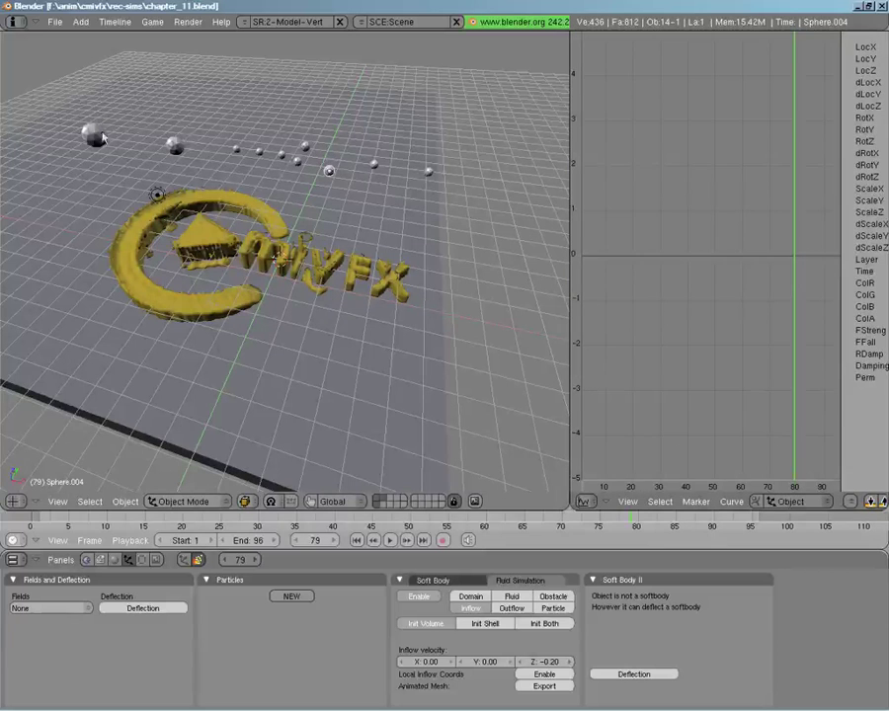
Display the largest inflow sphere's Fluidsim Active curve and step from frame 37 to 47 to examine how its inflow shuts off.
right_click(94, 135)
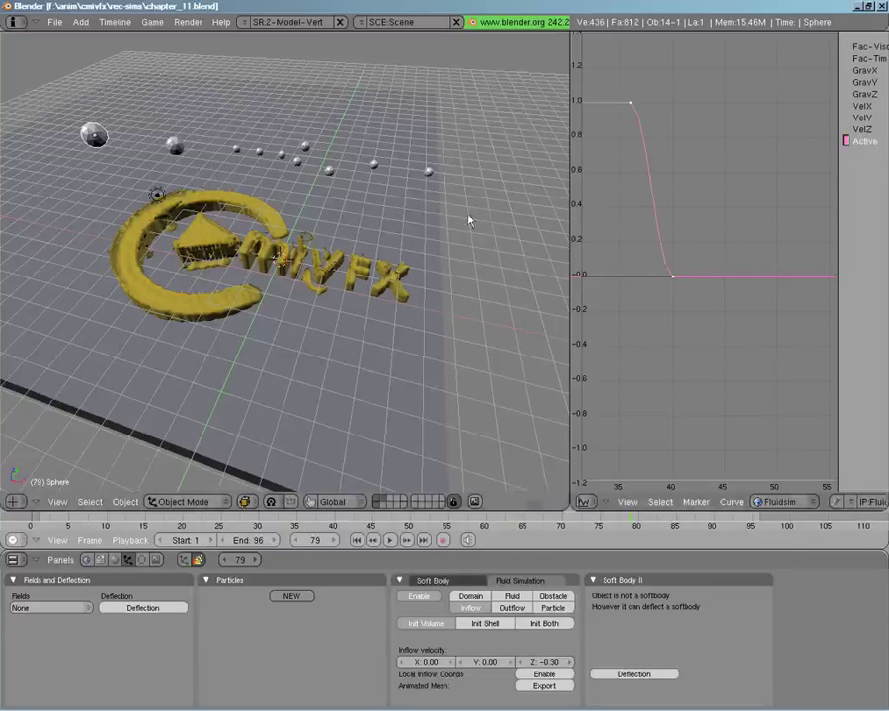
left_click_drag(630, 394, 642, 382)
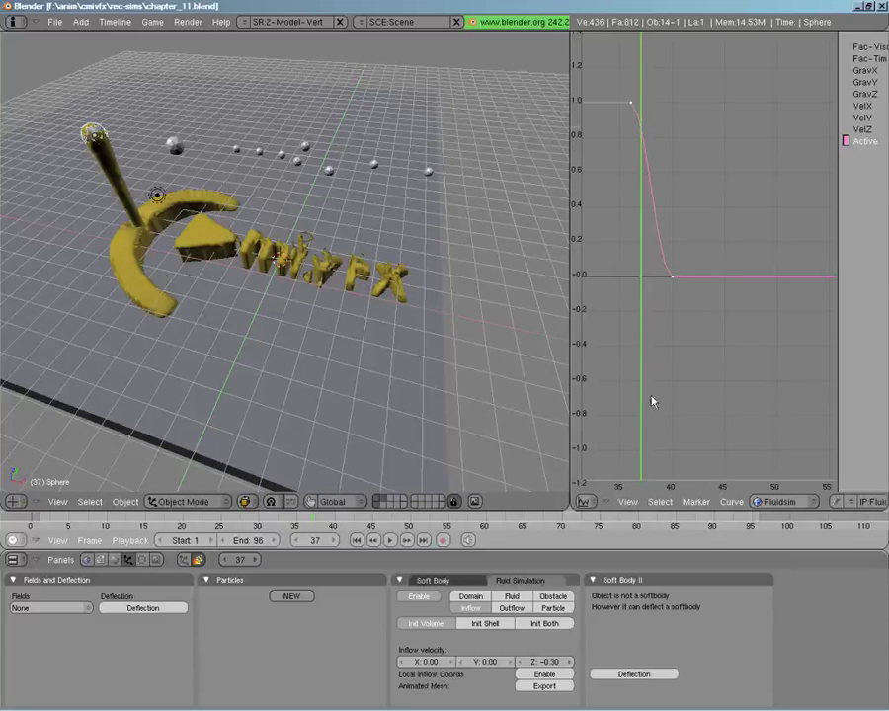
key("Right")
key("Right")
key("Right")
key("Right")
key("Right")
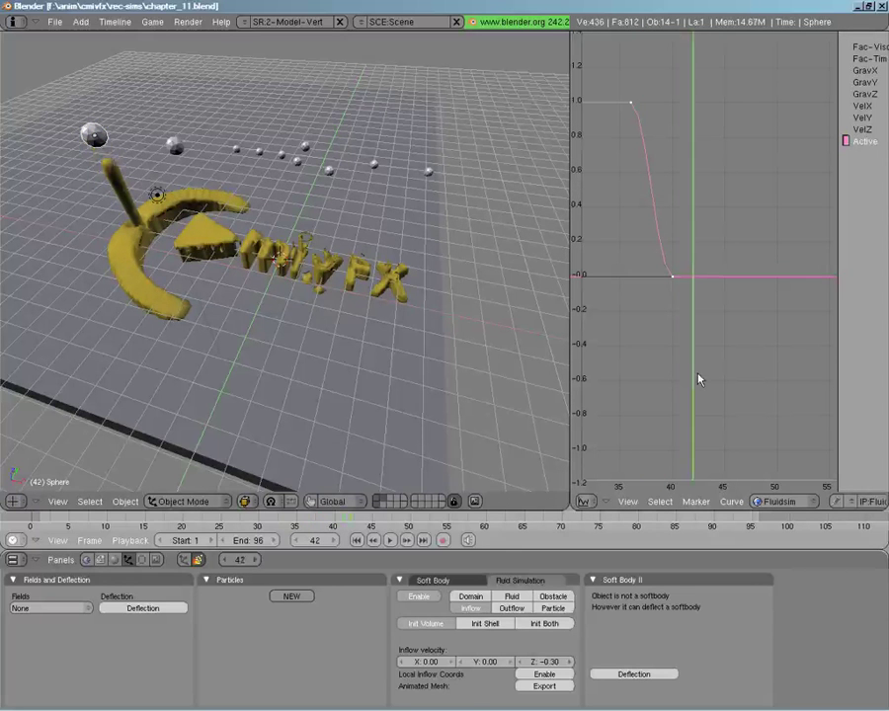
key("Left")
key("Left")
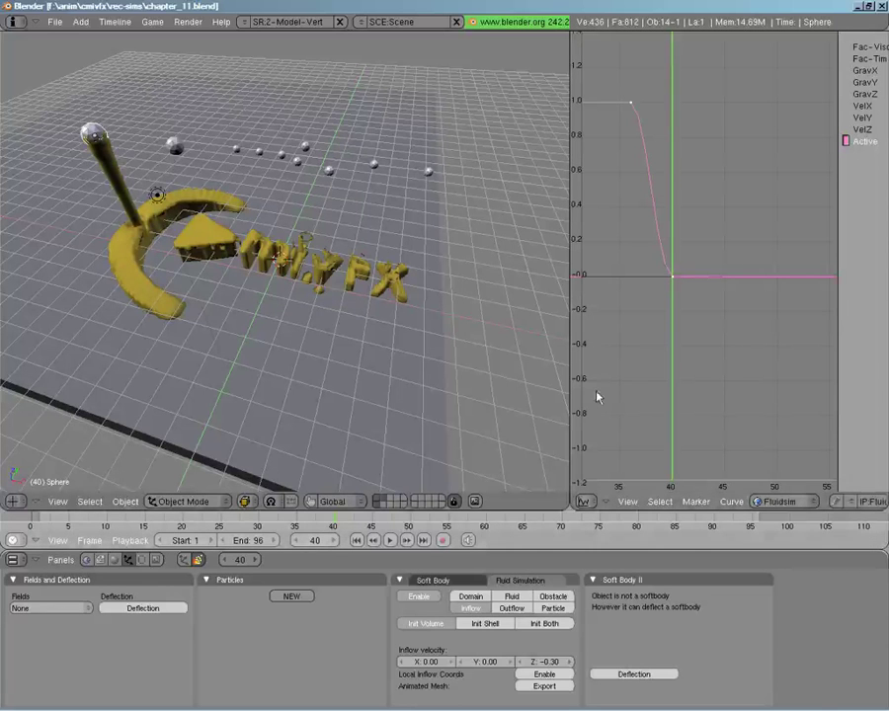
key("Right")
key("Right")
key("Right")
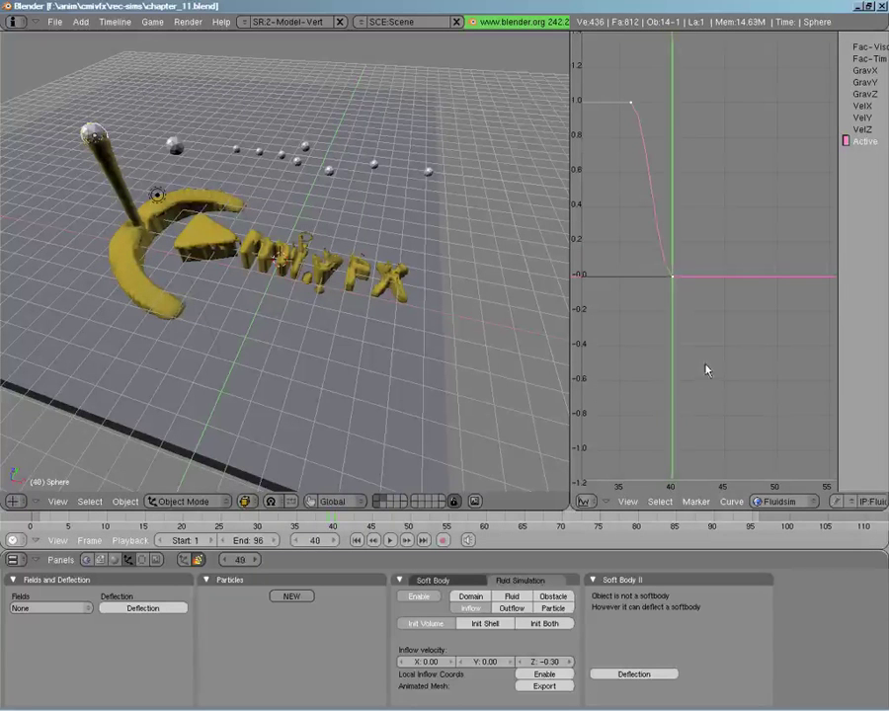
key("Right")
key("Right")
key("Right")
key("Right")
key("Right")
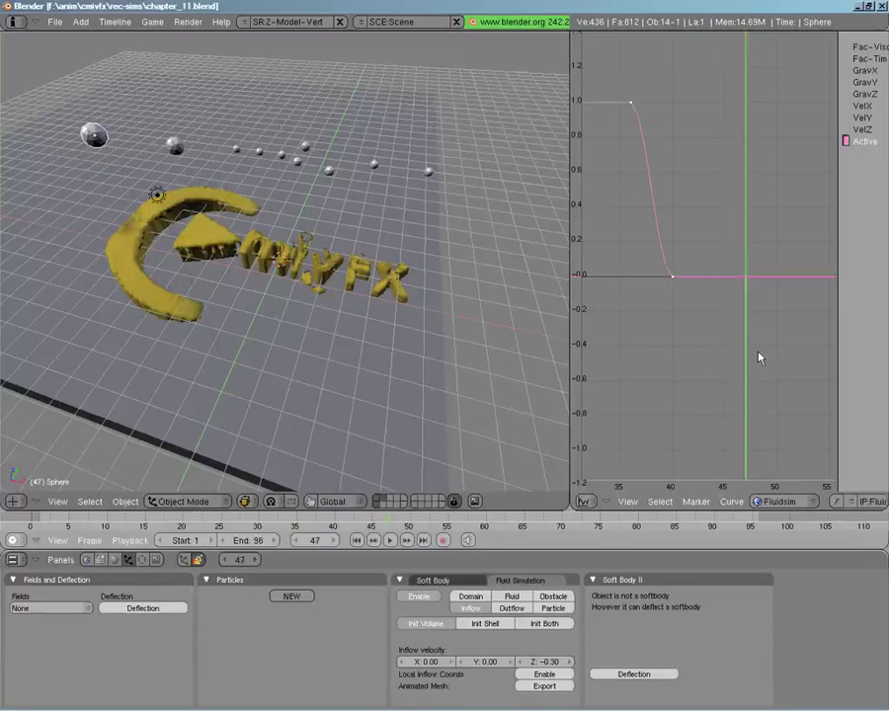
key("Left")
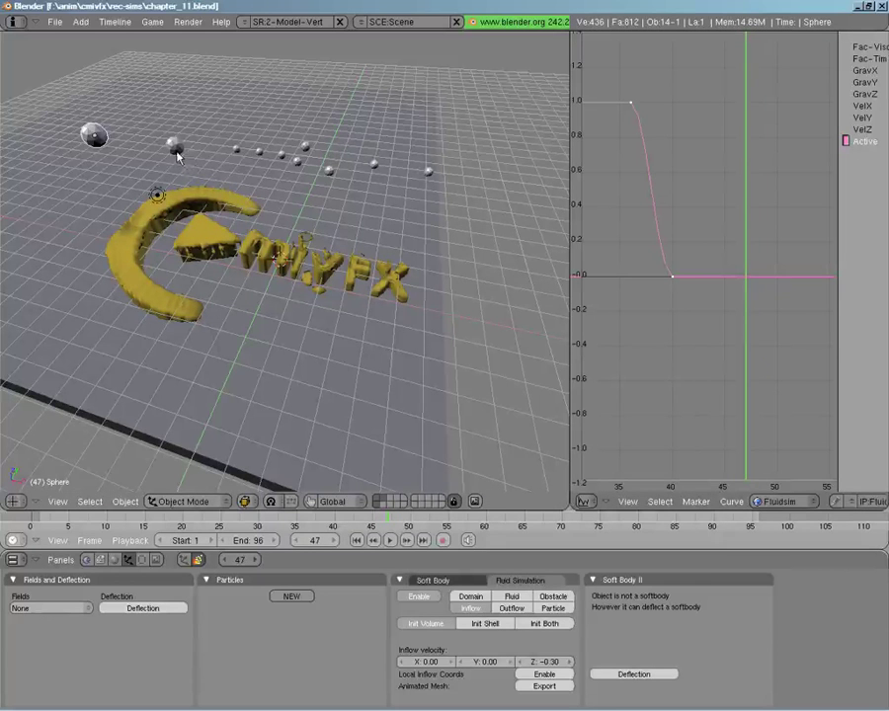
Compare the Active curves of several other inflow spheres and scrub the animation back to frame 34.
right_click(175, 149)
right_click(237, 149)
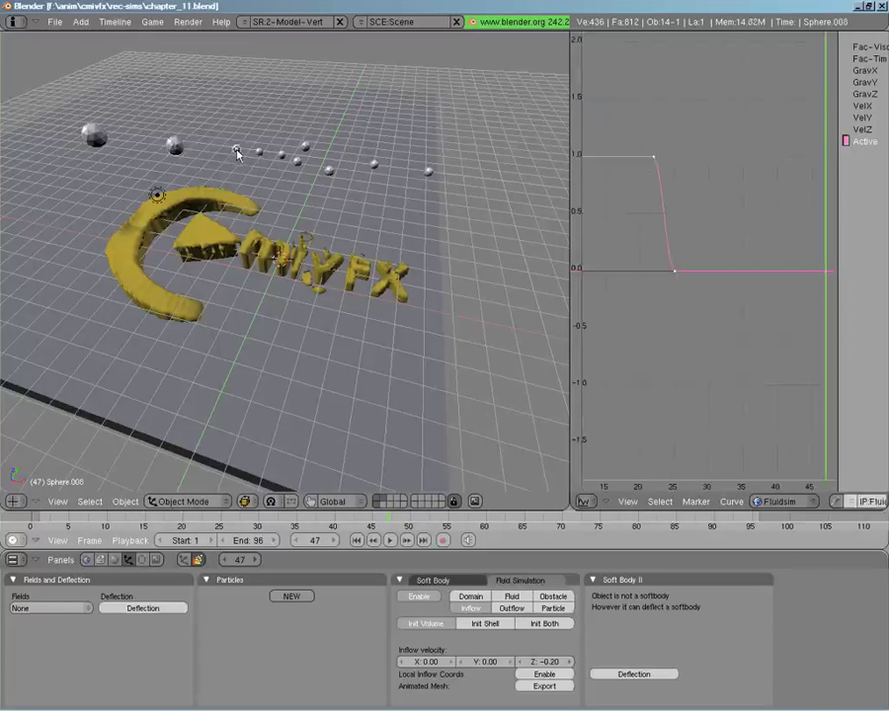
right_click(261, 154)
right_click(282, 156)
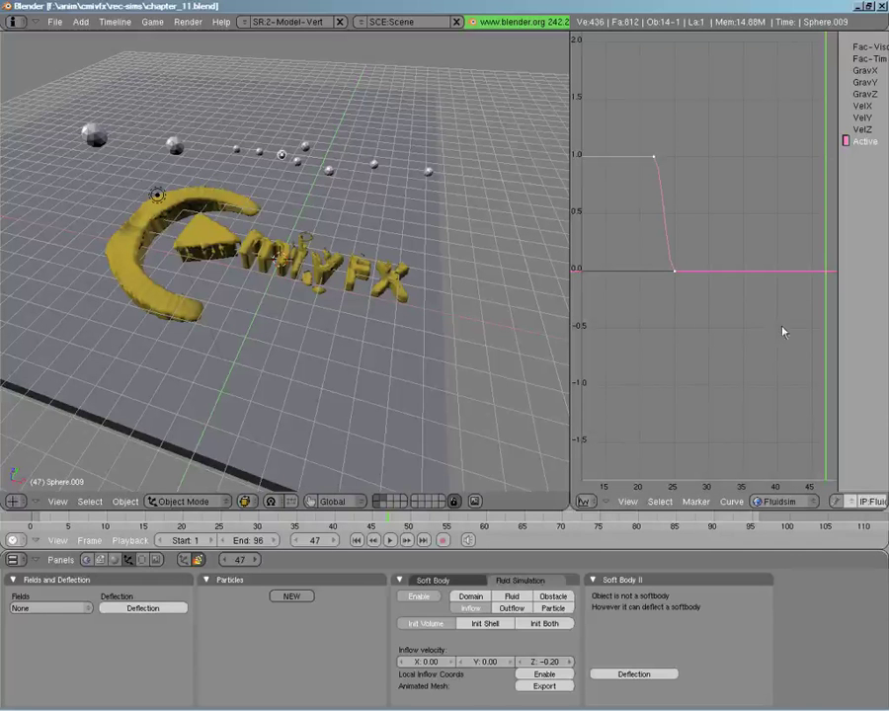
left_click_drag(814, 339, 741, 283)
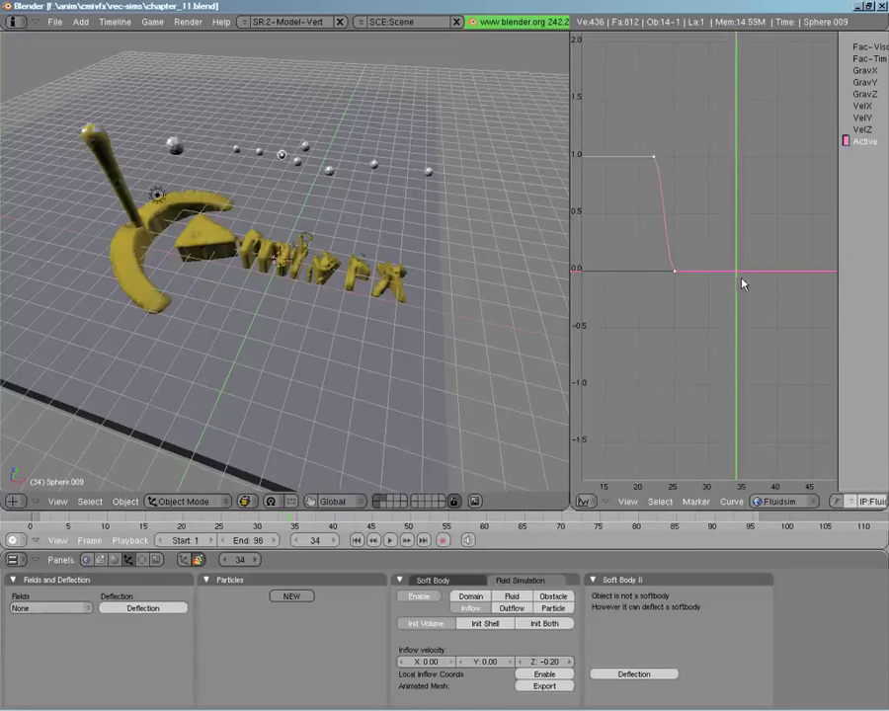
right_click(428, 173)
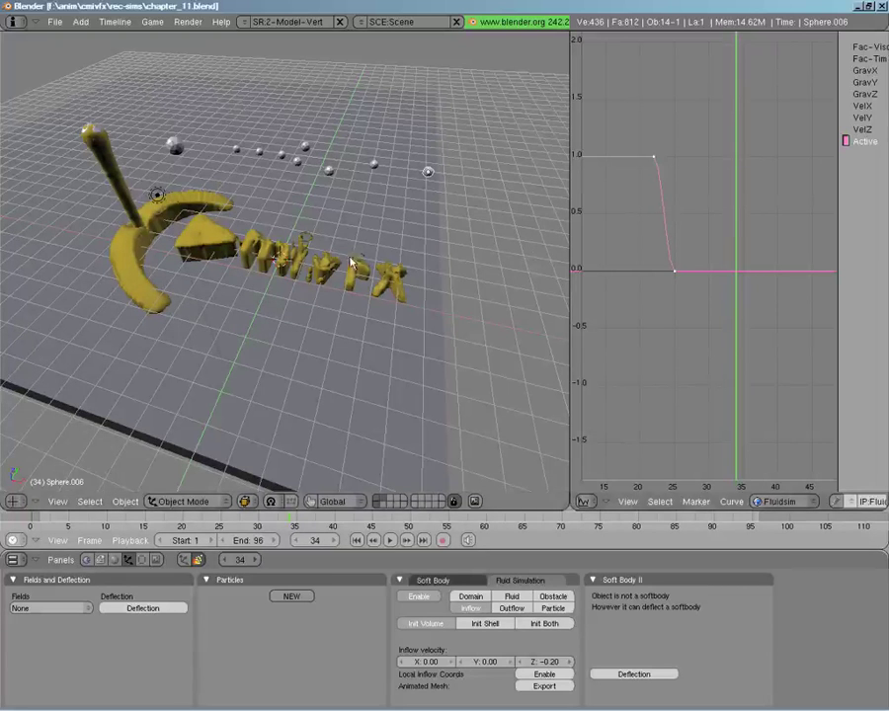
Add an icosphere on the empty grid beside the floor slab and return to object mode.
mouse_move(468, 182)
middle_mouse_down()
mouse_move(325, 224)
mouse_move(457, 202)
middle_mouse_up()
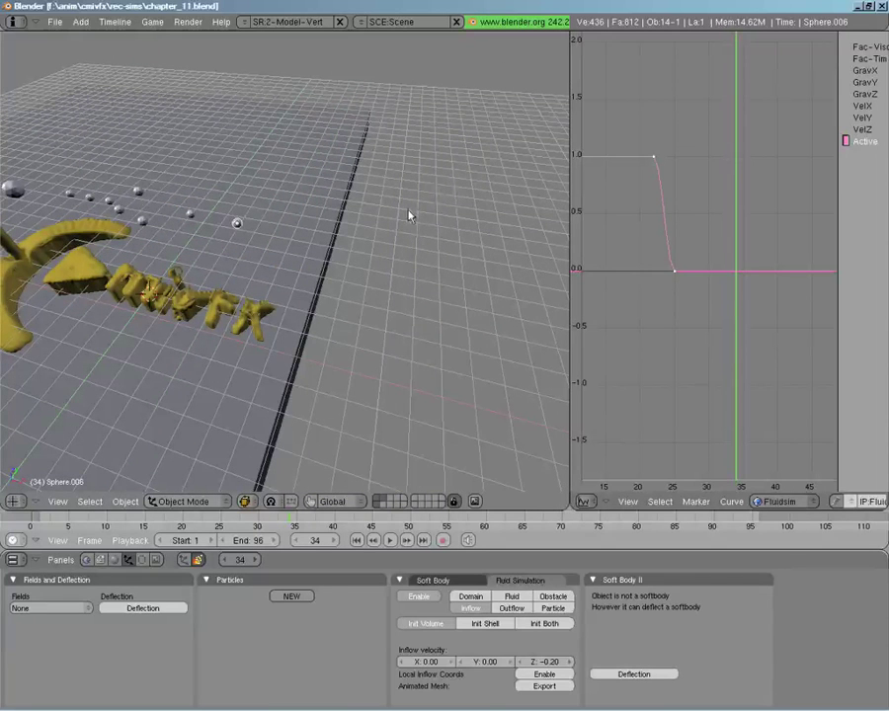
key("space")
mouse_move(471, 204)
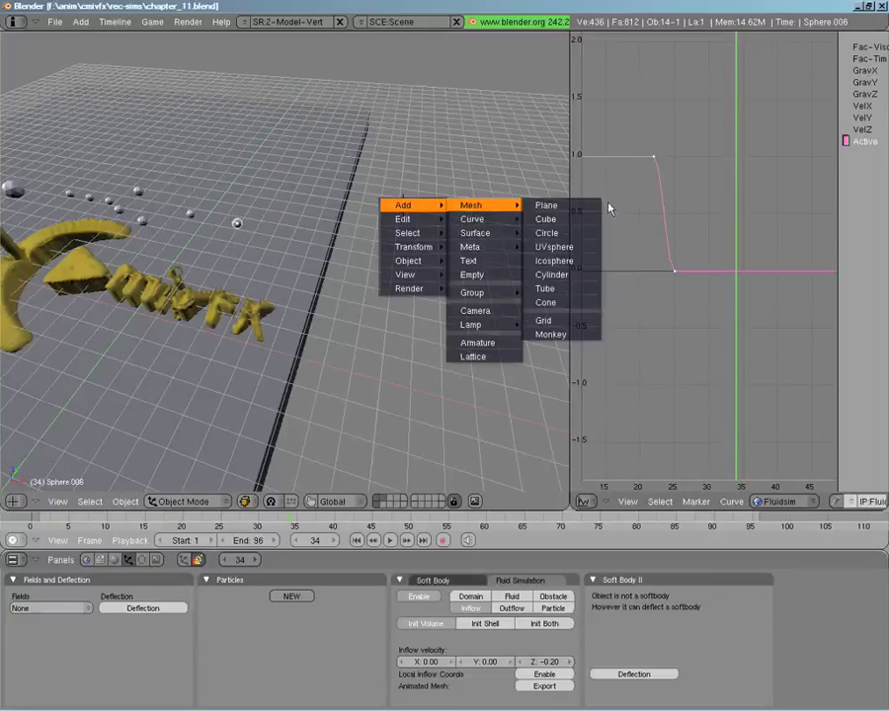
left_click(571, 262)
key("Return")
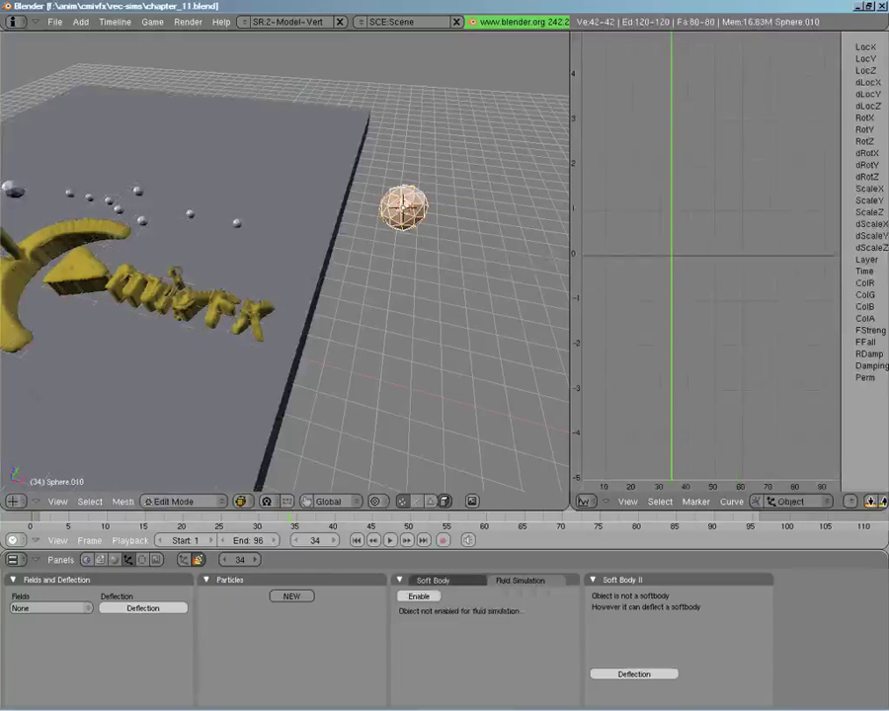
key("Tab")
Enable fluid simulation on the new icosphere as an inflow with a Z inflow velocity of -0.30.
left_click(419, 596)
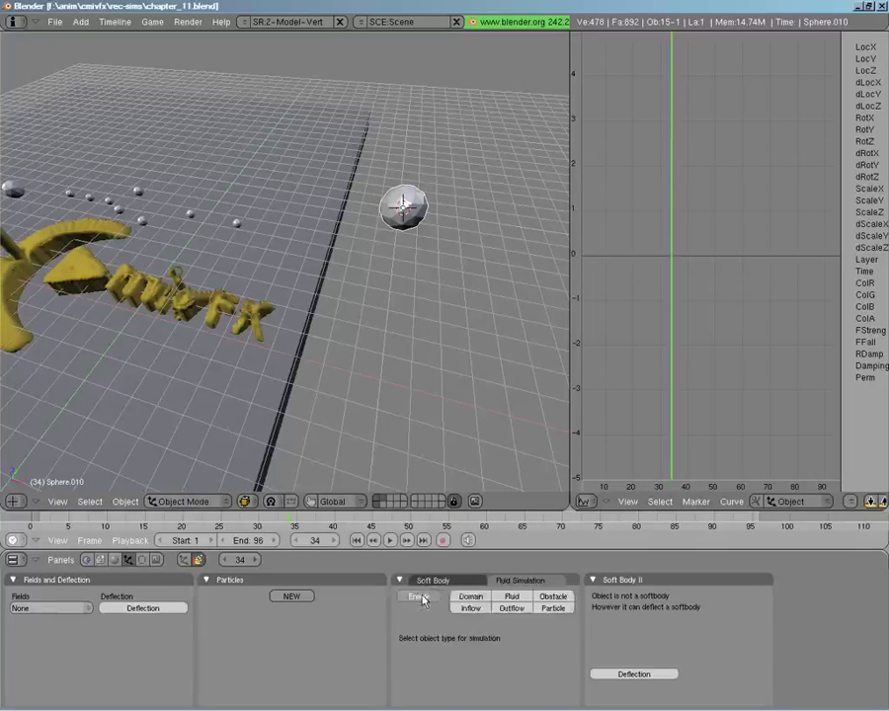
left_click(472, 608)
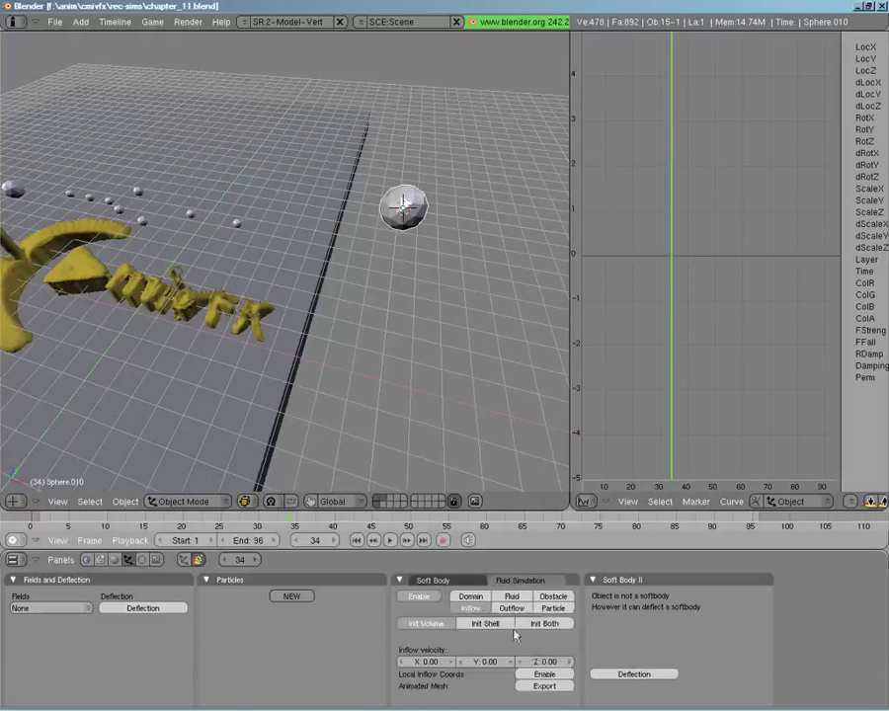
mouse_move(539, 665)
left_mouse_down()
mouse_move(526, 665)
mouse_move(539, 664)
left_mouse_up()
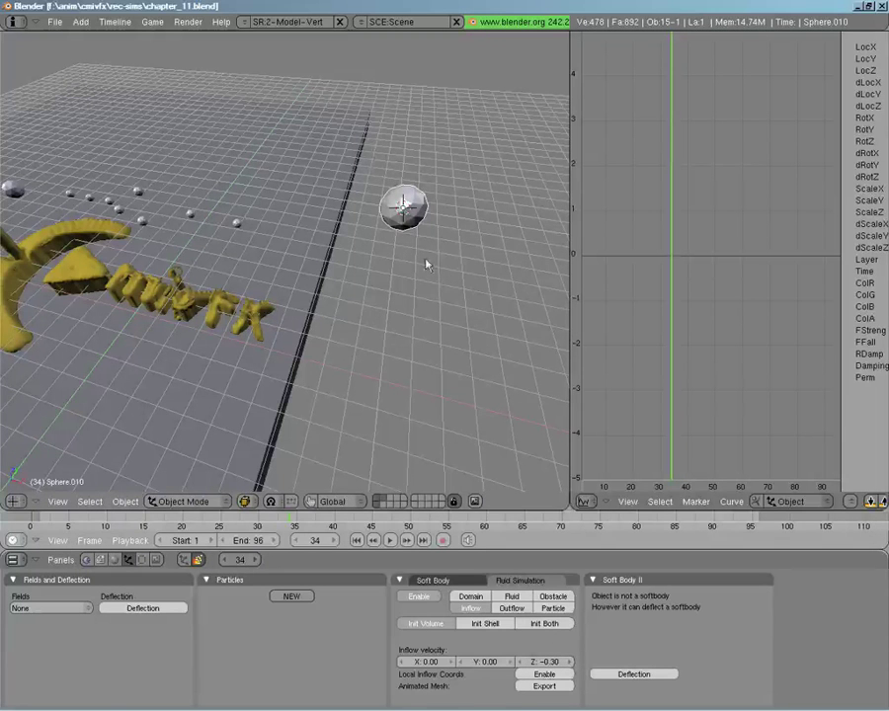
Display the icosphere's Fluidsim curves and add an Active curve point near frame 34 at a value of about 1.
left_click(787, 502)
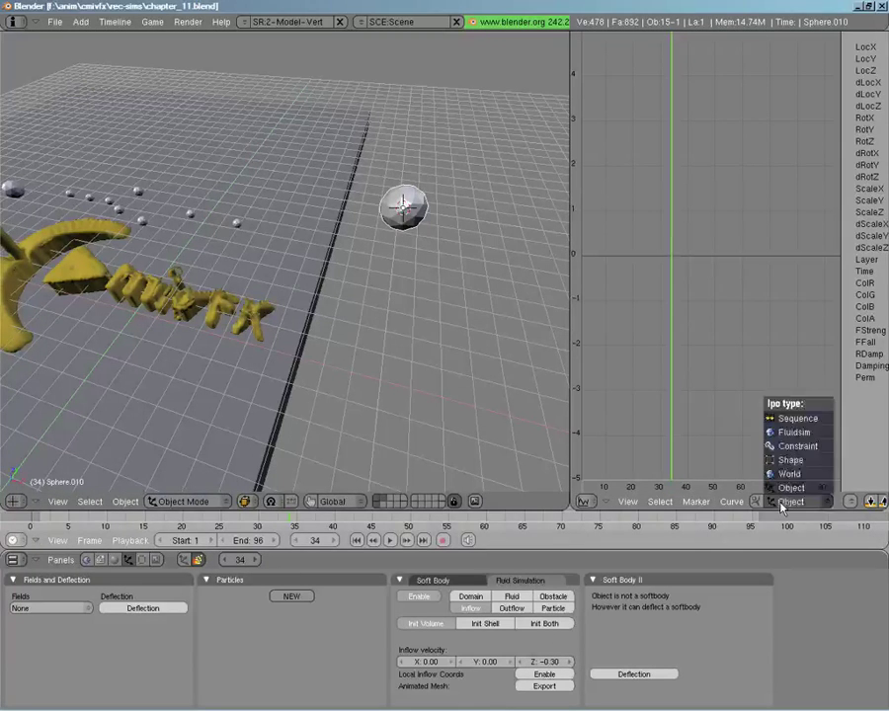
left_click(790, 433)
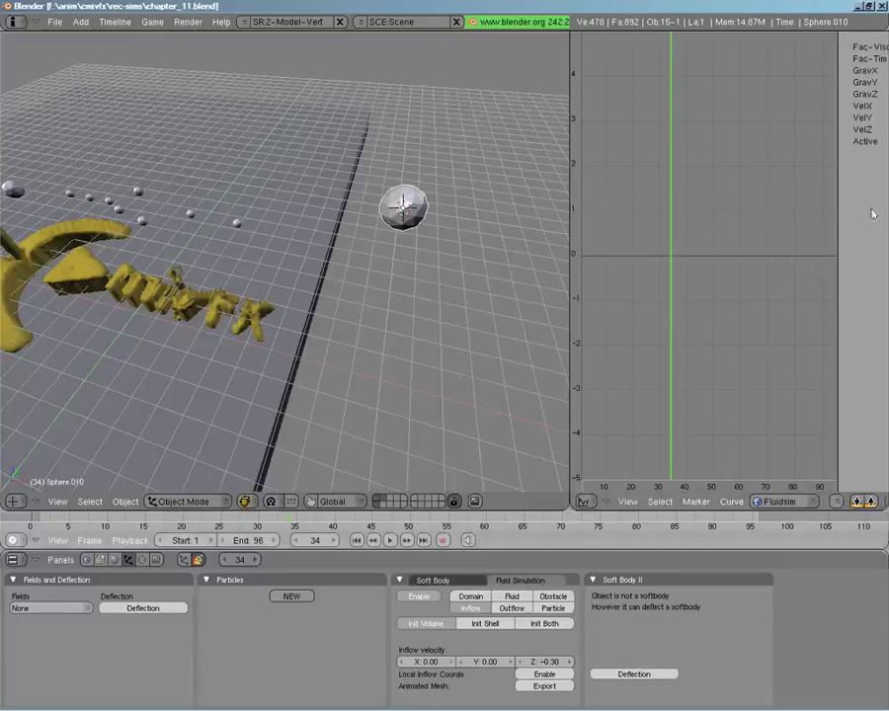
left_click(863, 141)
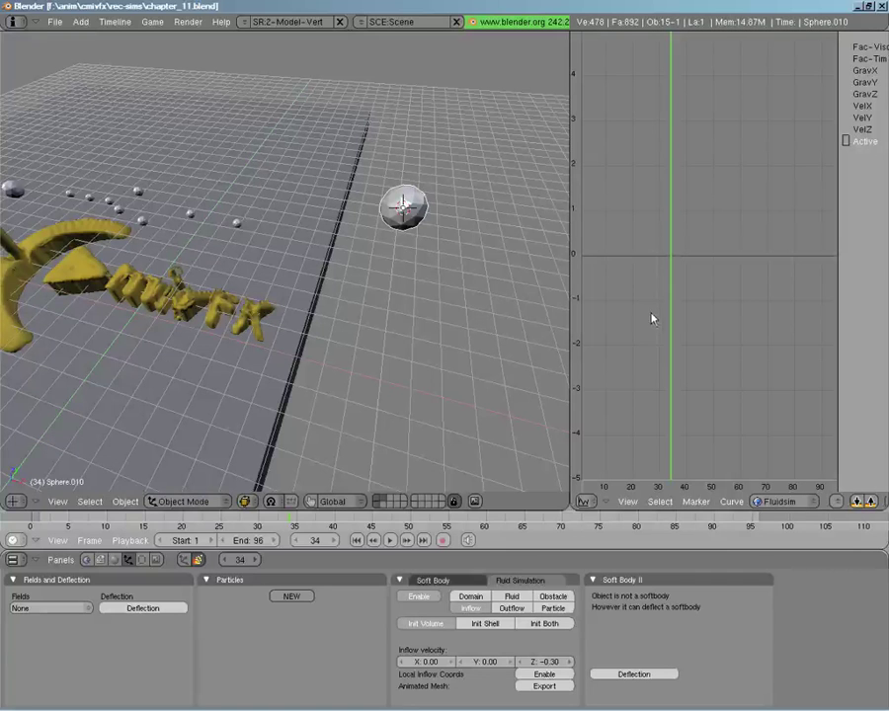
left_click(672, 218, "ctrl")
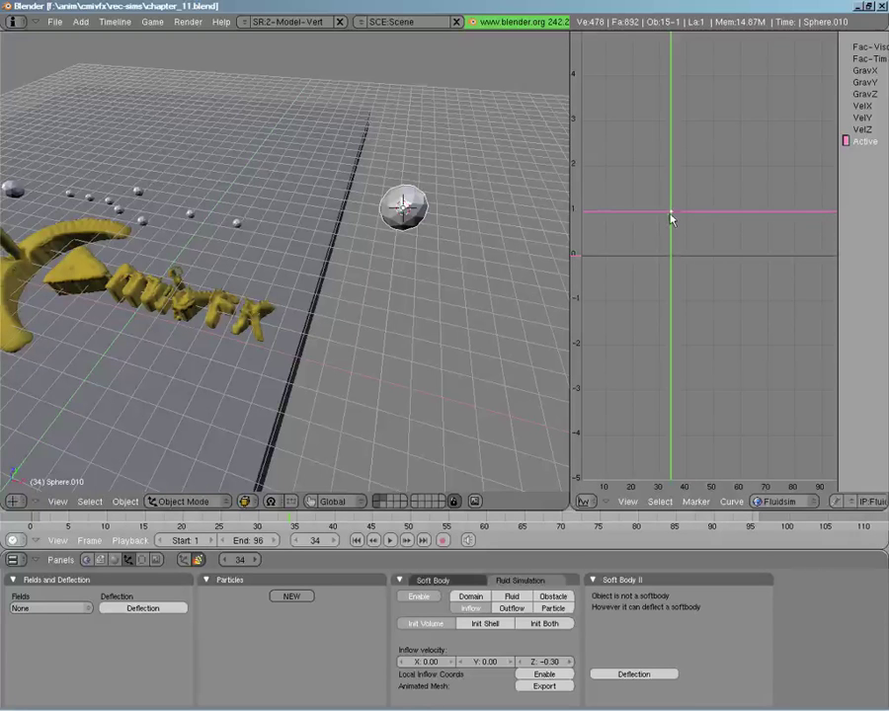
Set the Active curve's point exactly to frame 35 with a value of 1 in its transform properties.
key("Tab")
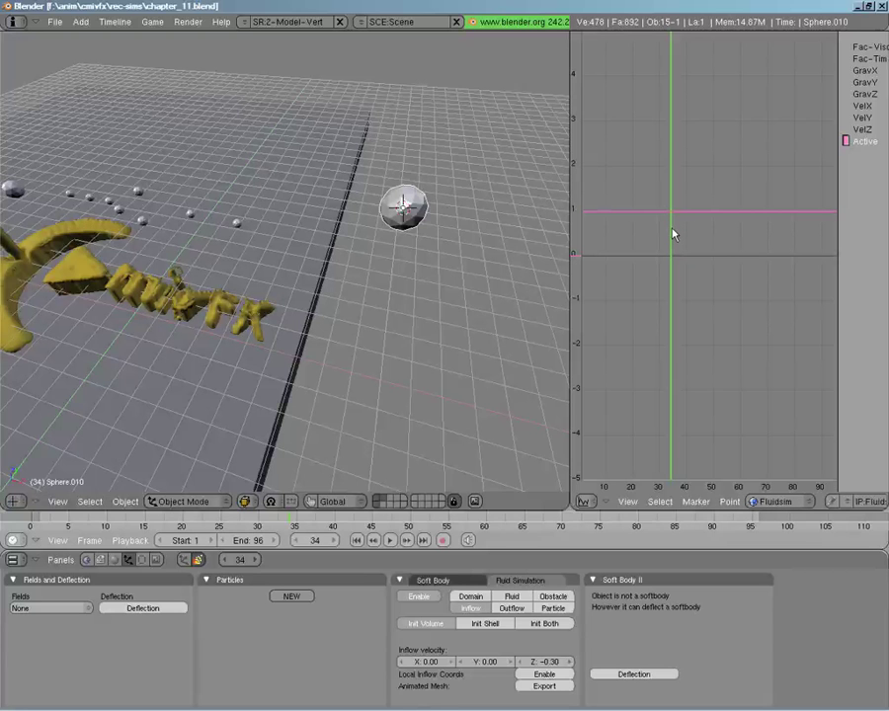
key("n")
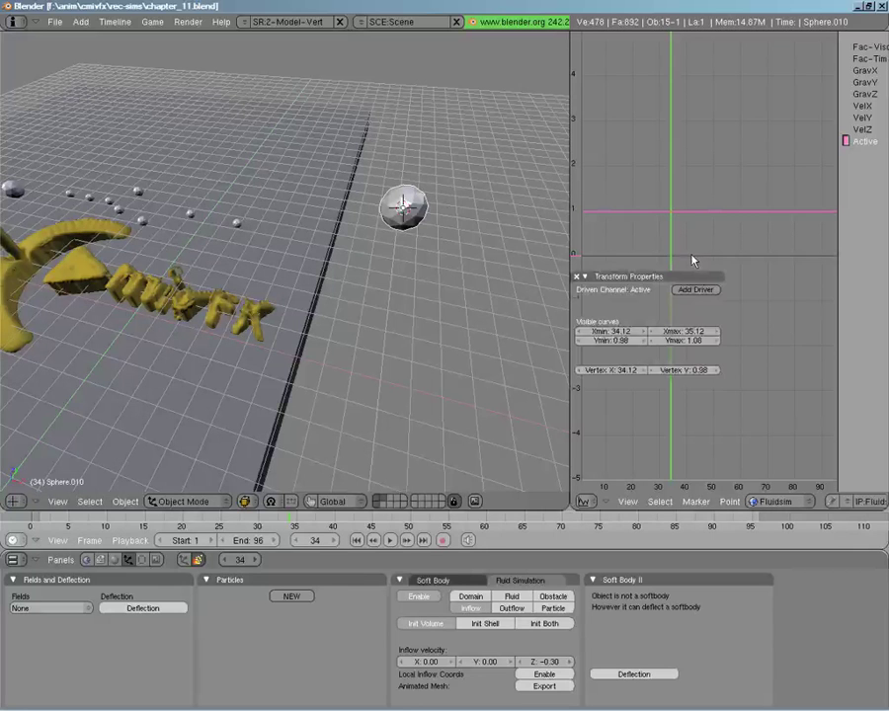
left_click_drag(656, 279, 679, 53)
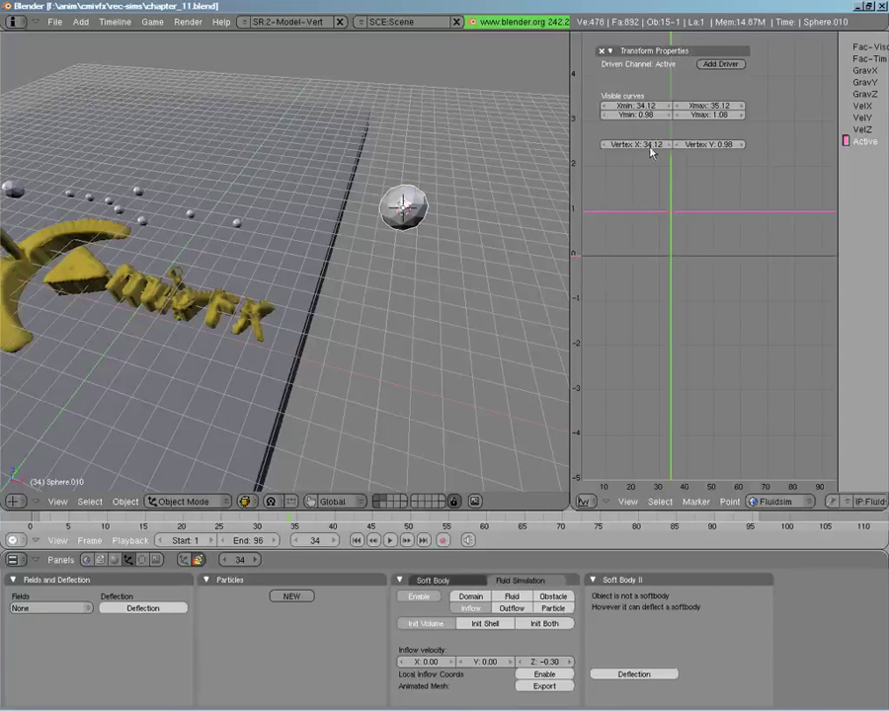
left_click(639, 151)
type("3")
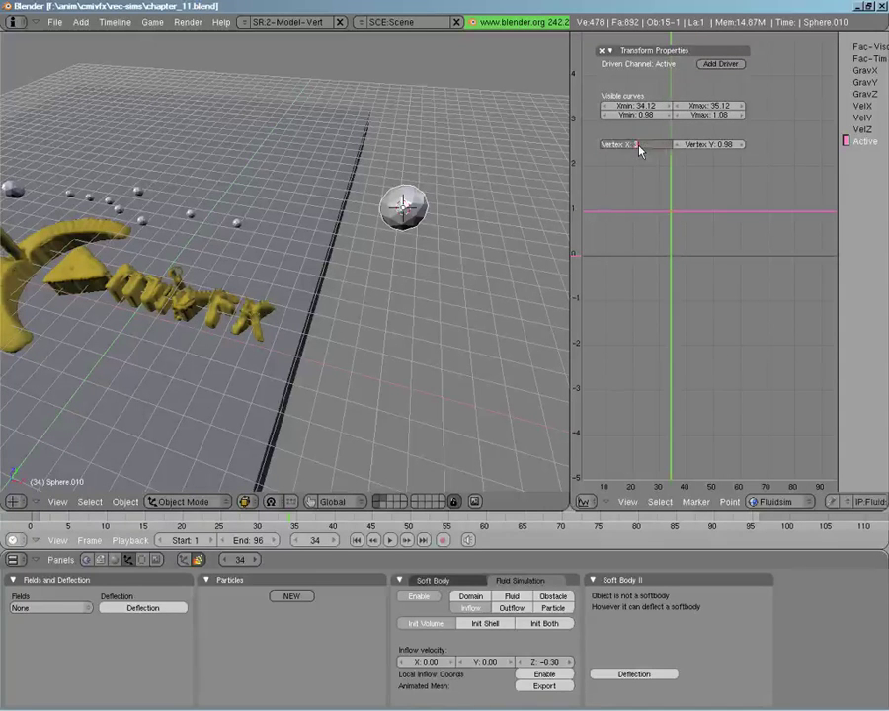
type("5")
key("Return")
left_click(696, 151)
type("1")
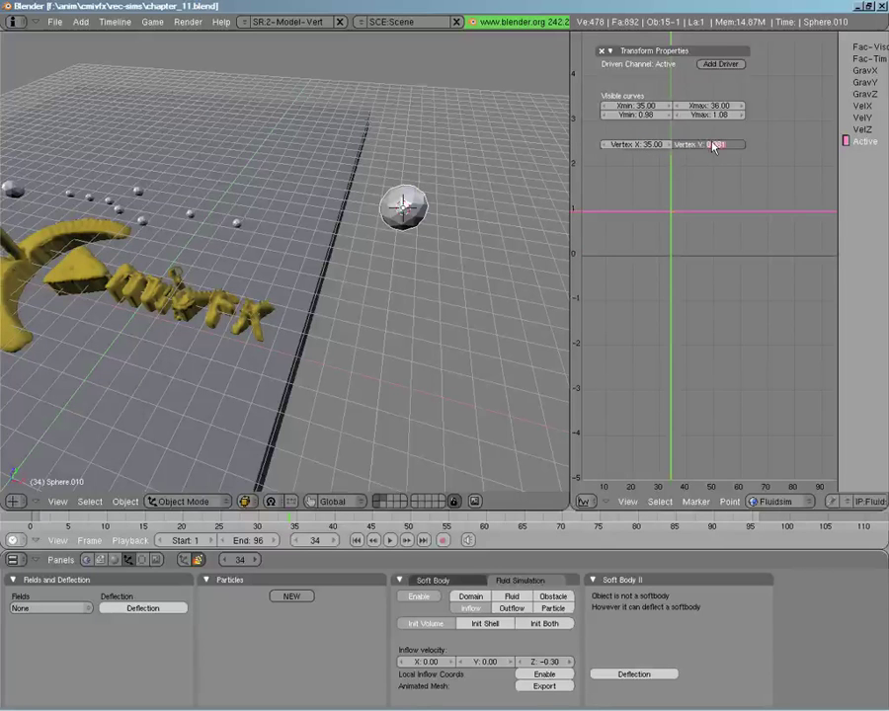
key("Return")
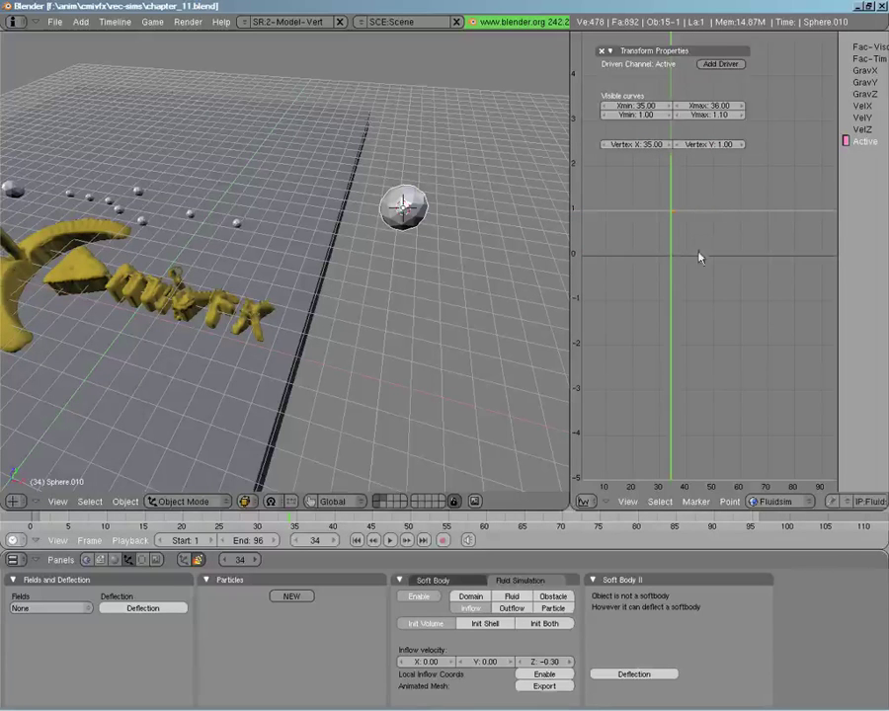
Move the animation to frame 40 and insert a key on the Active curve at that frame.
key("alt+a")
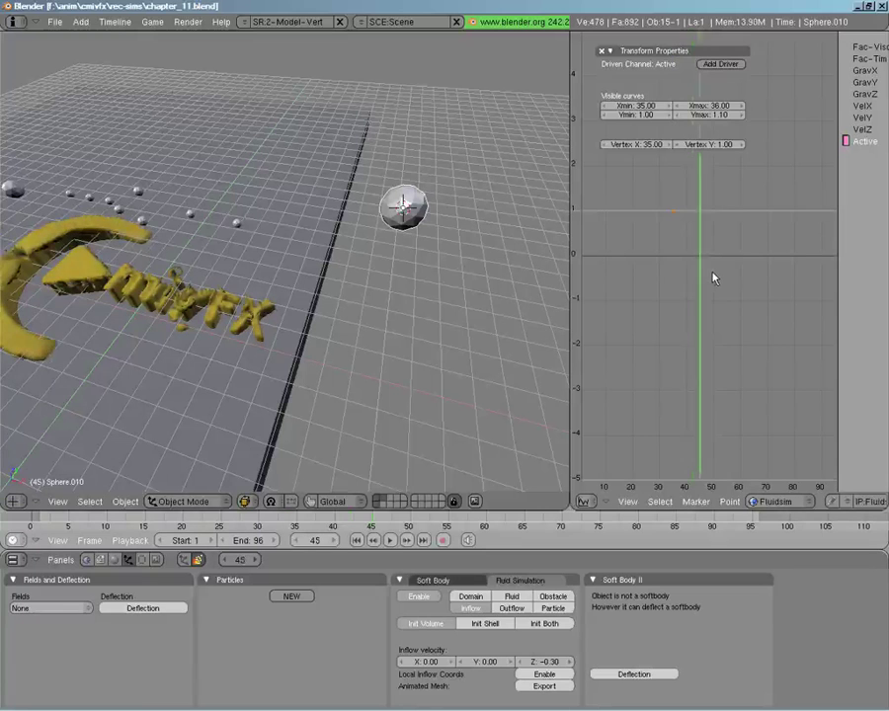
left_click_drag(714, 279, 690, 264)
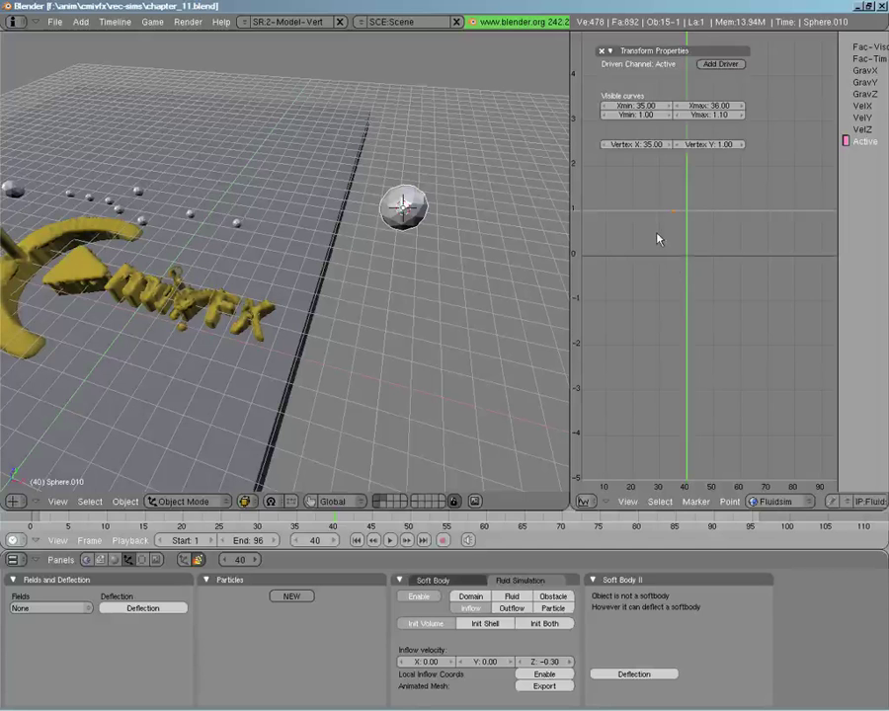
key("i")
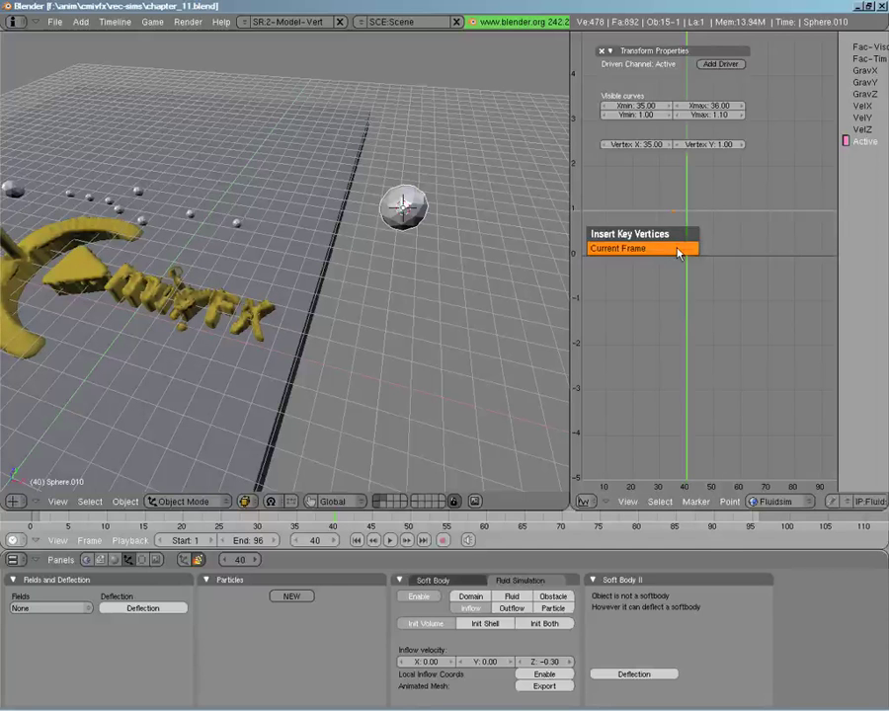
left_click(678, 253)
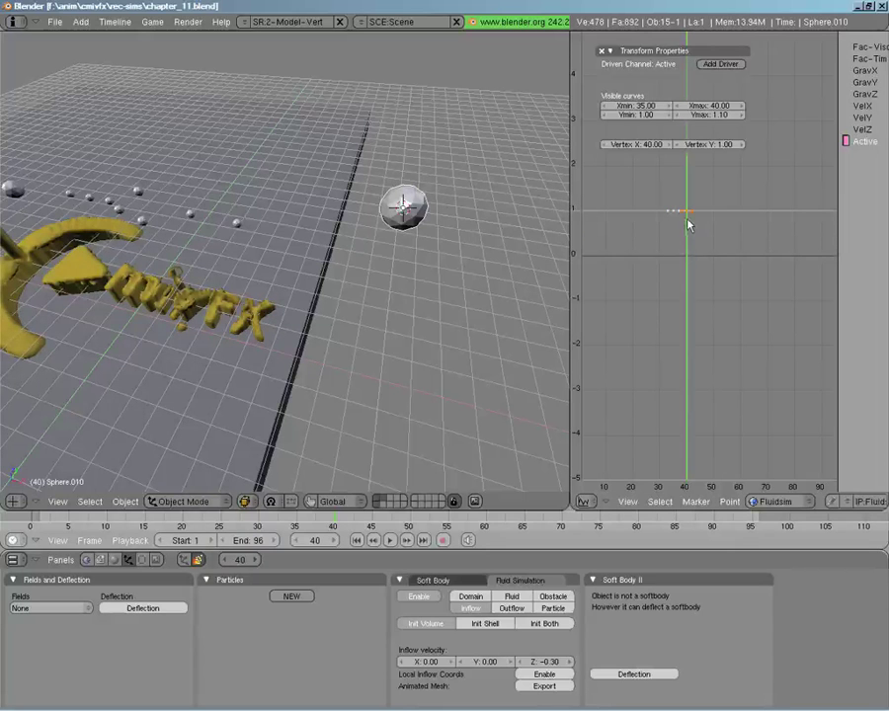
Lower the Active curve's frame 40 key to a value of 0 and leave curve editing.
right_click(687, 272)
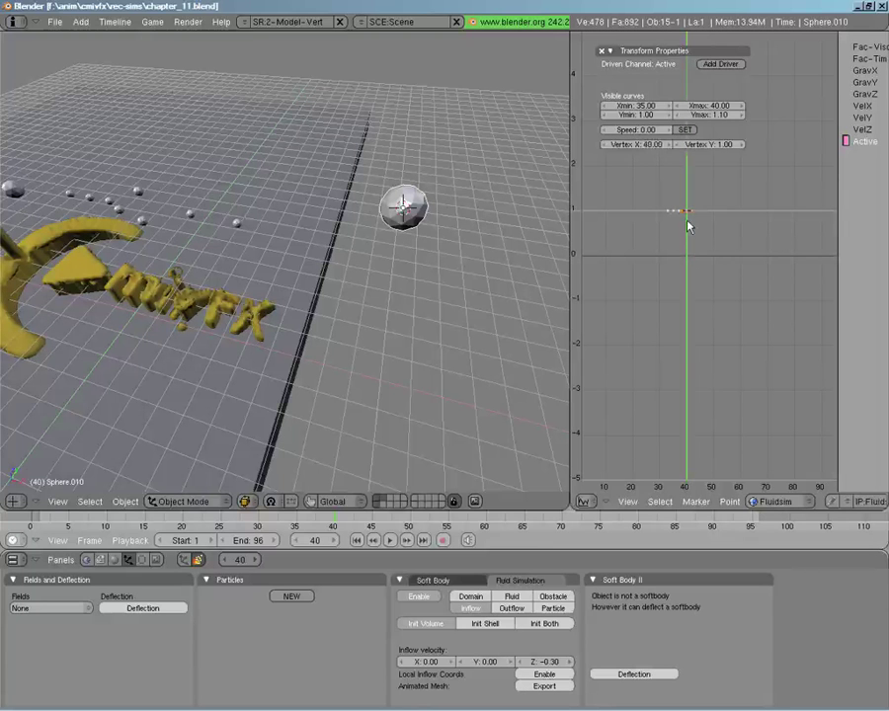
key("g")
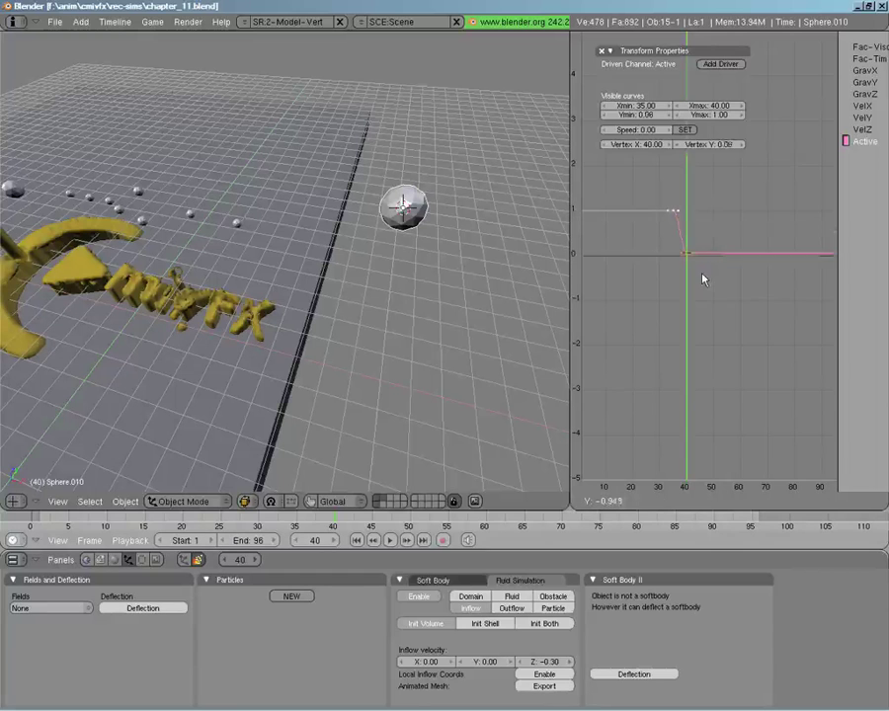
key("Escape")
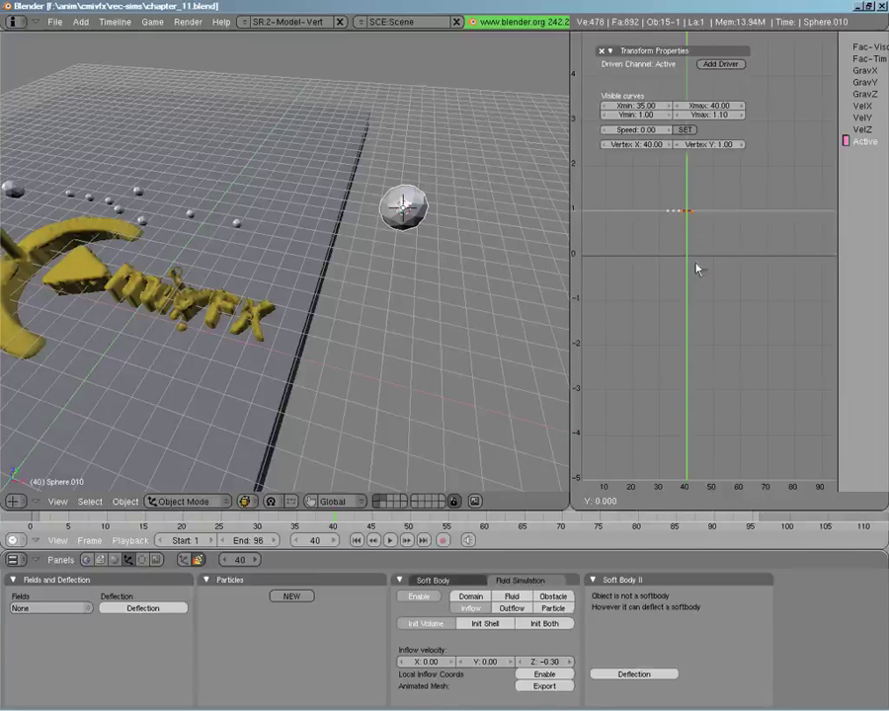
left_click(684, 273)
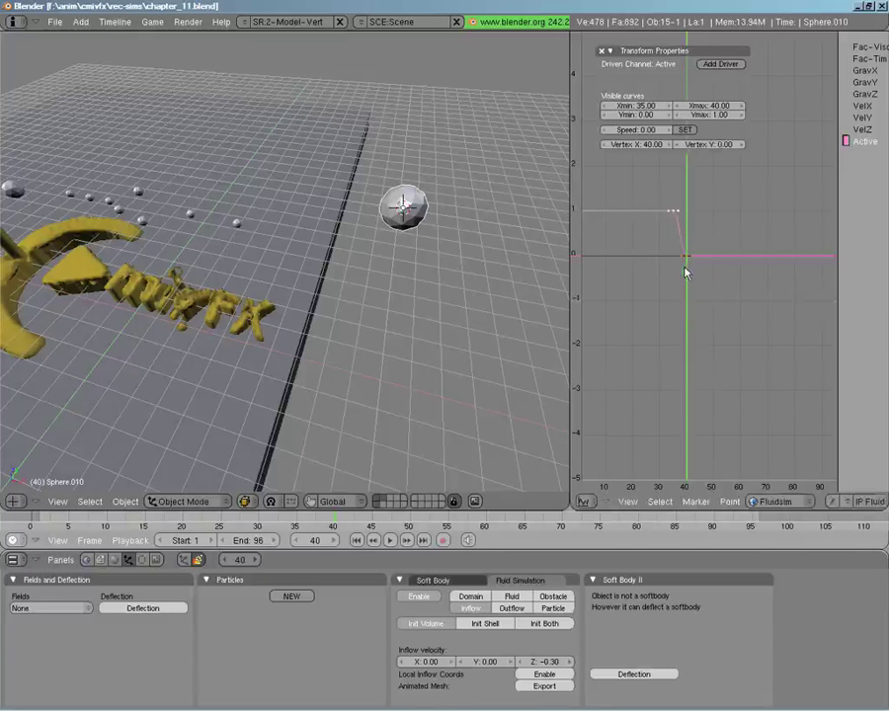
left_click(709, 145)
key("Tab")
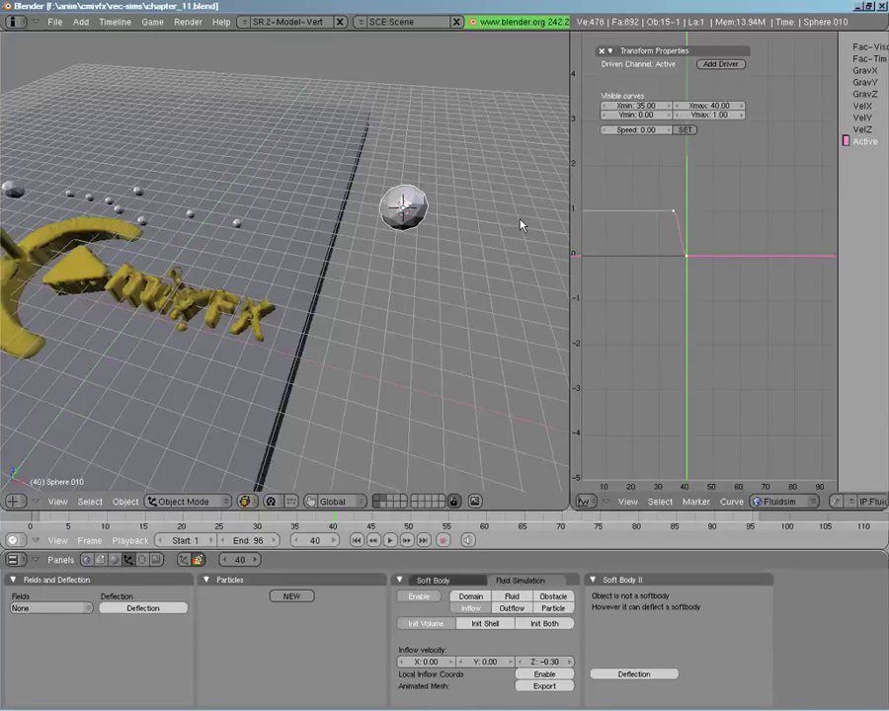
Select the yellow fluid logo and examine its material, including the specular ramp, mirror/transparency and shader settings.
middle_click_drag(275, 336, 432, 276)
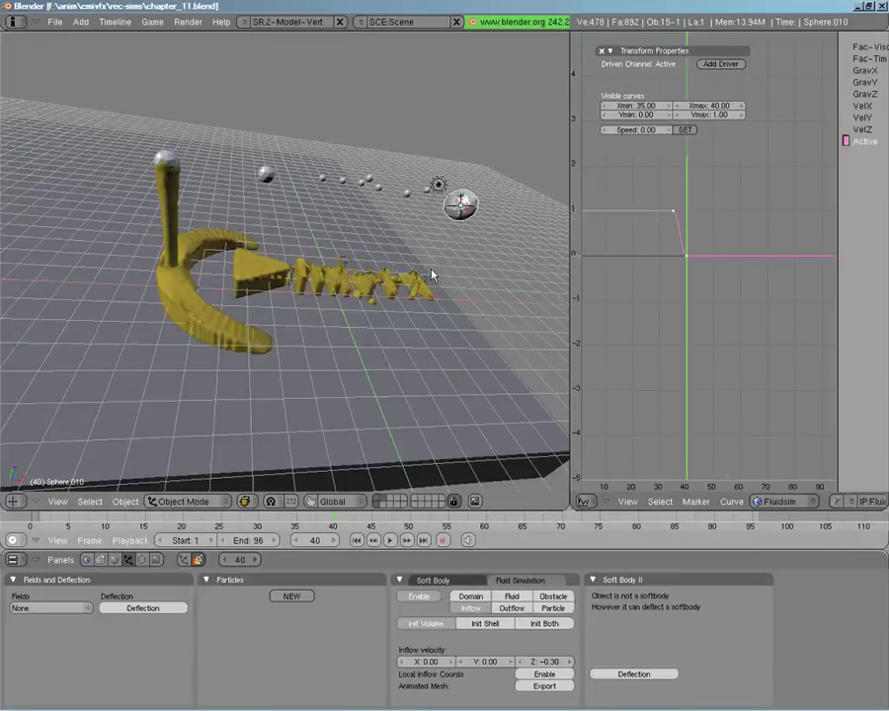
middle_click_drag(156, 289, 319, 280)
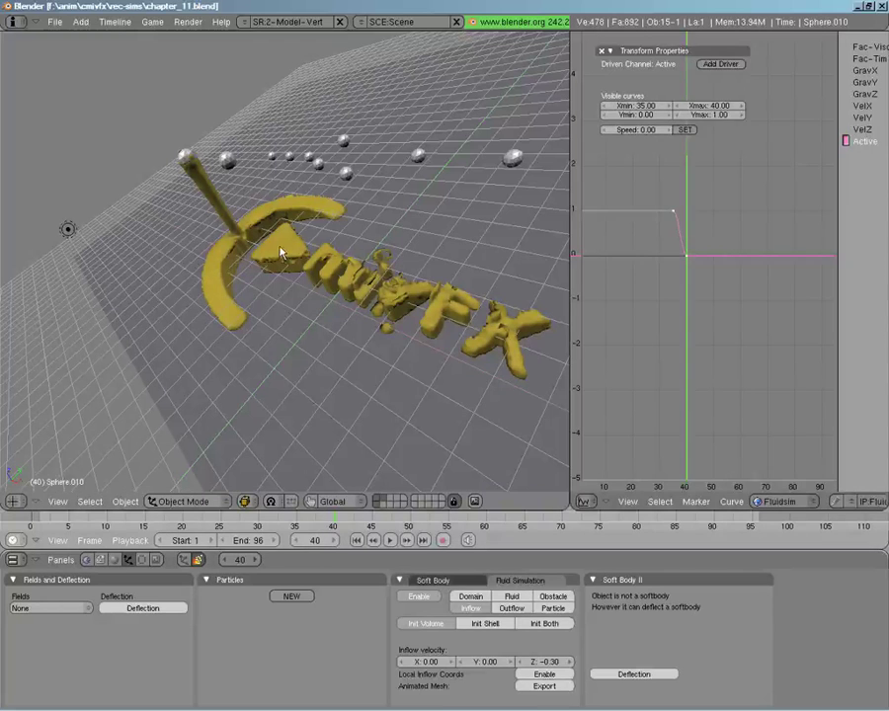
right_click(218, 278)
left_click(114, 559)
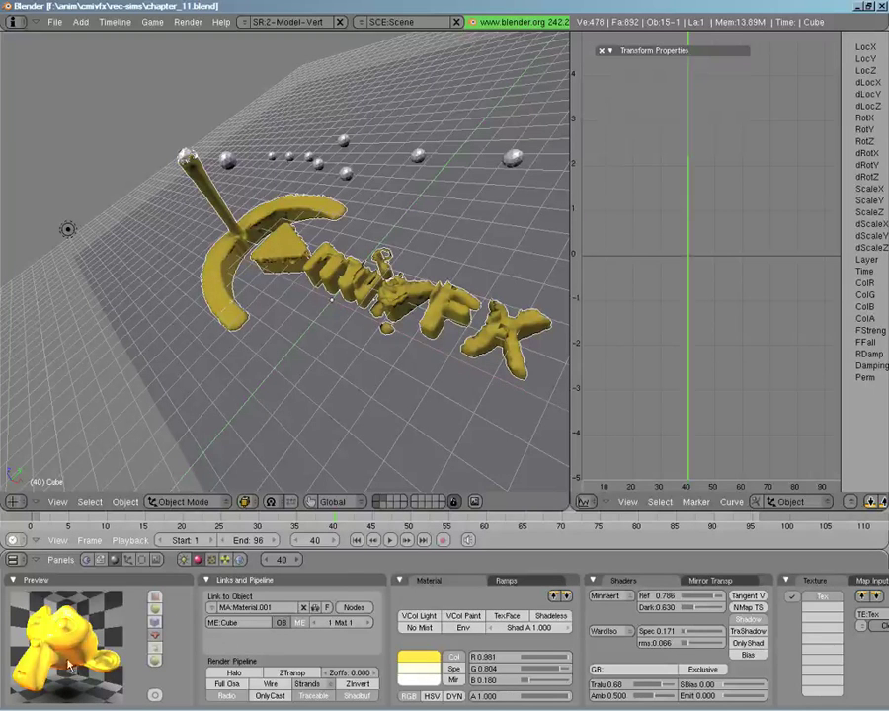
left_click(532, 587)
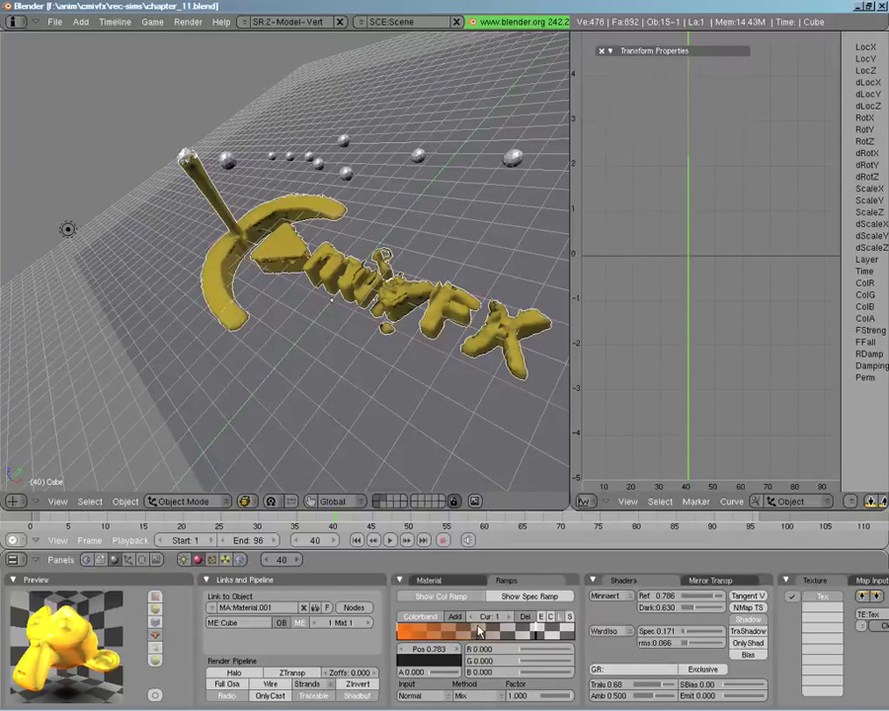
left_click(719, 581)
left_click(614, 583)
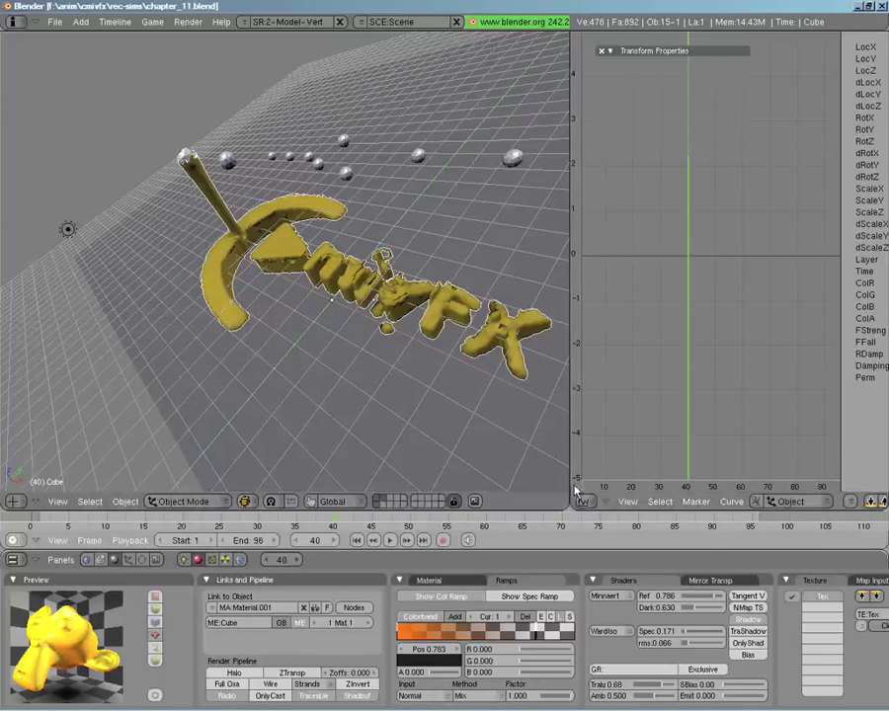
Open the render settings, show only layer 1, and check the layer assignments of the lamp, floor and fluid logo.
left_click(157, 560)
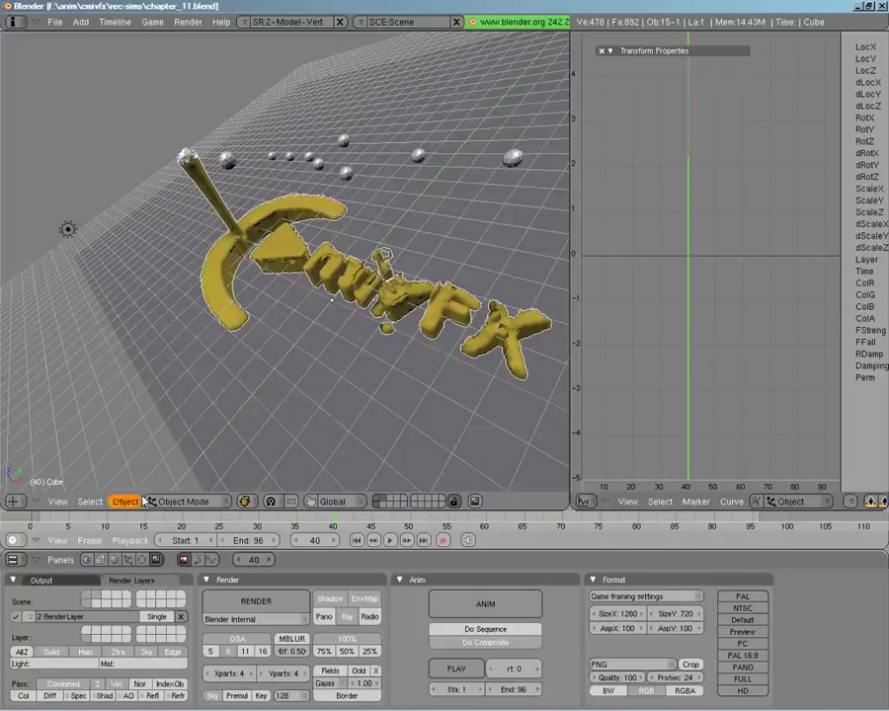
key("1")
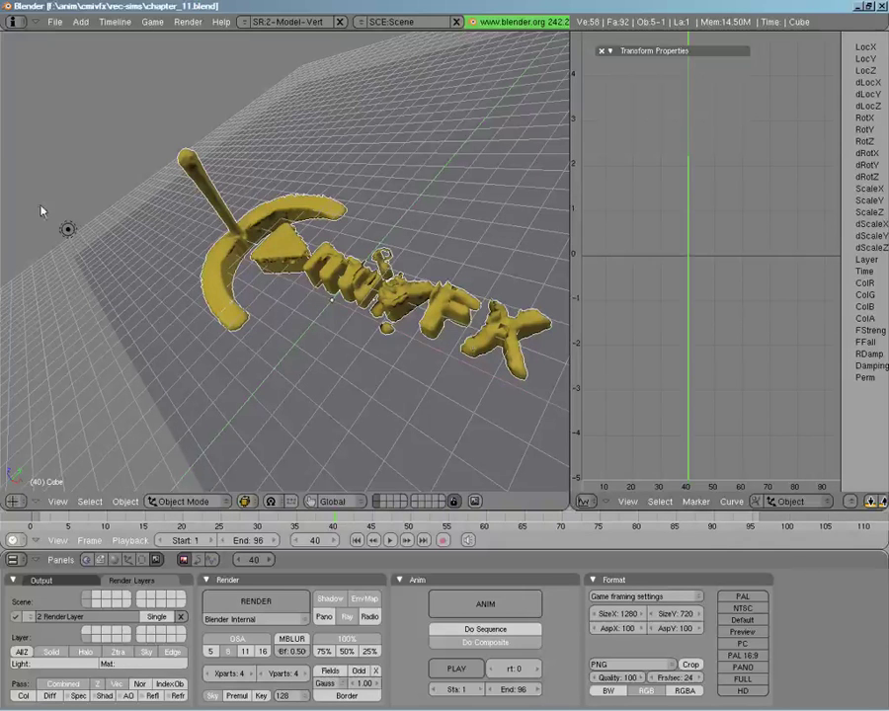
right_click(69, 230)
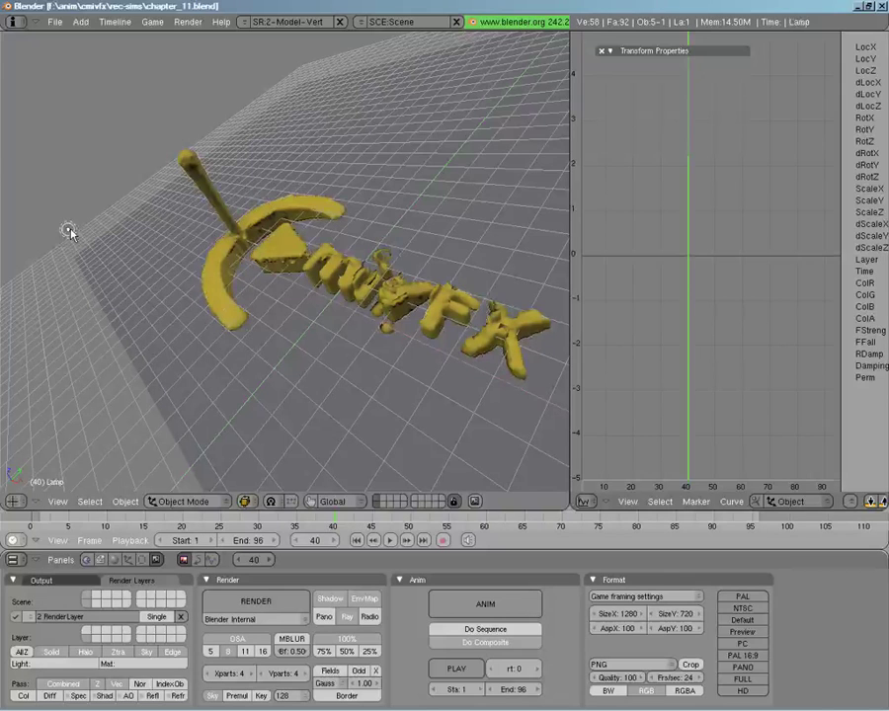
key("m")
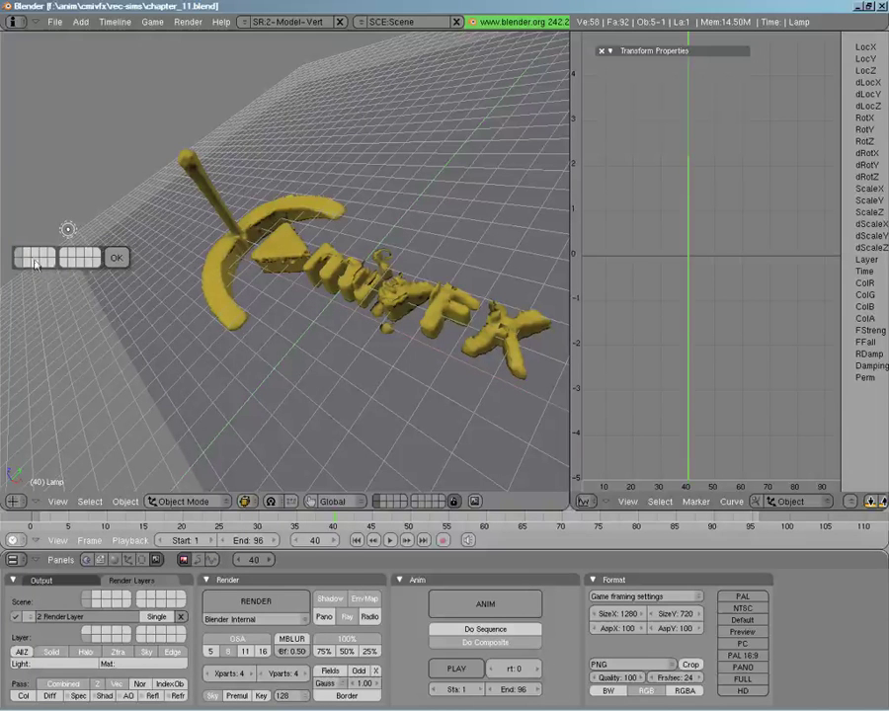
right_click(203, 368)
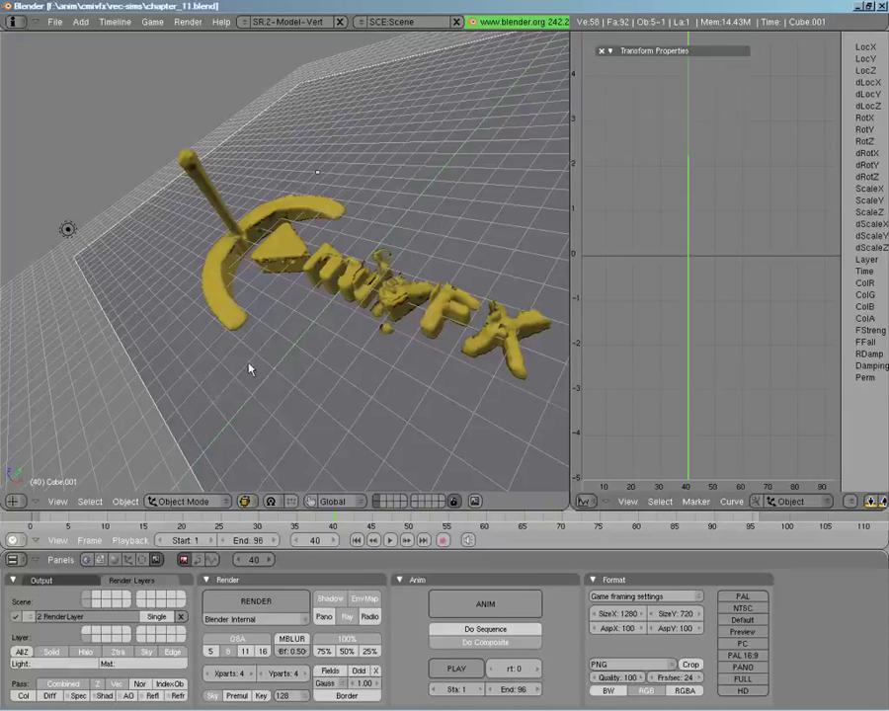
key("m")
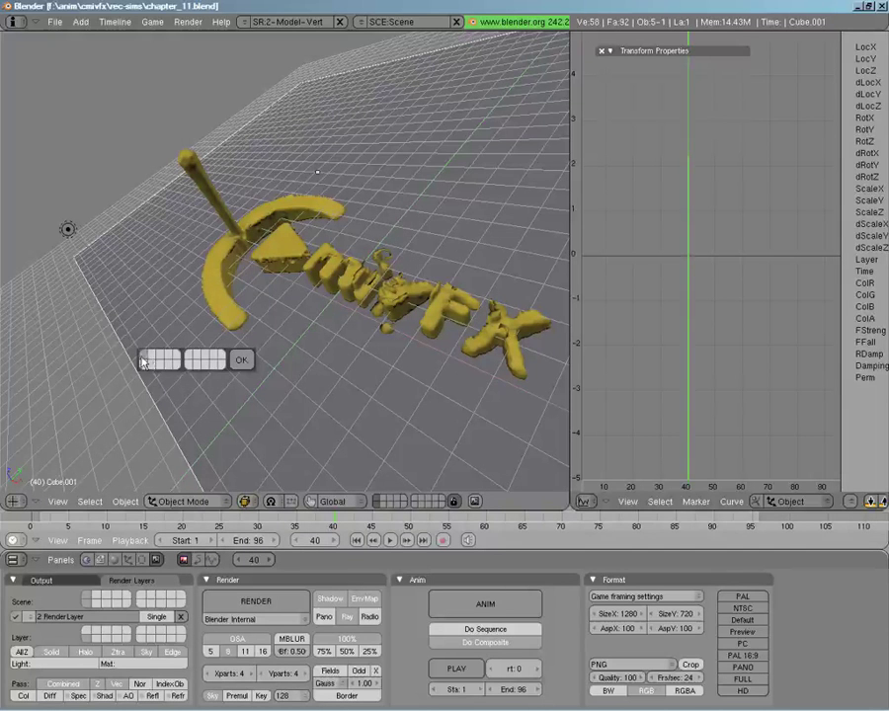
right_click(322, 255)
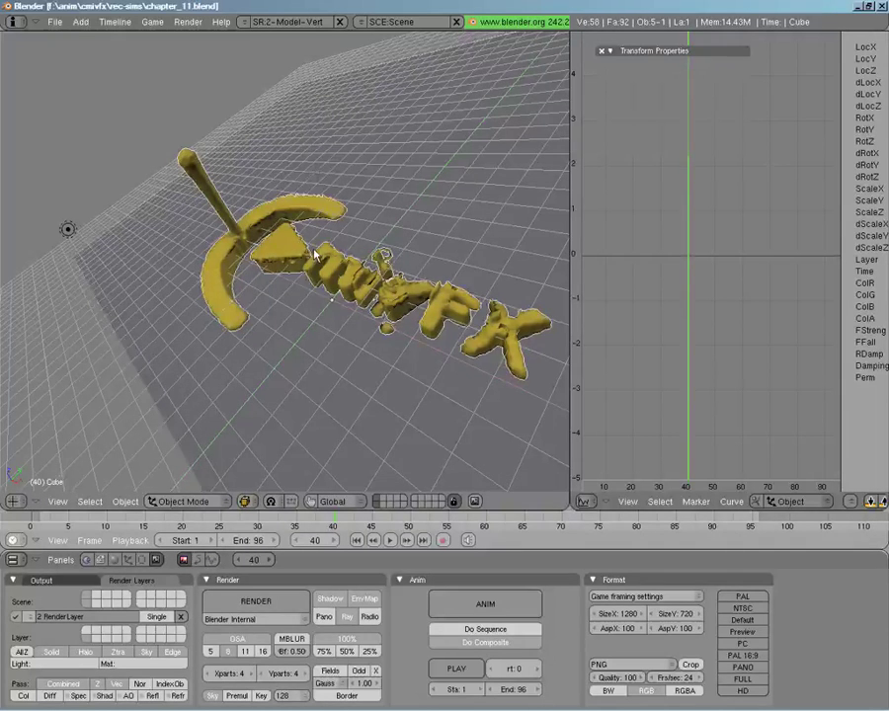
key("m")
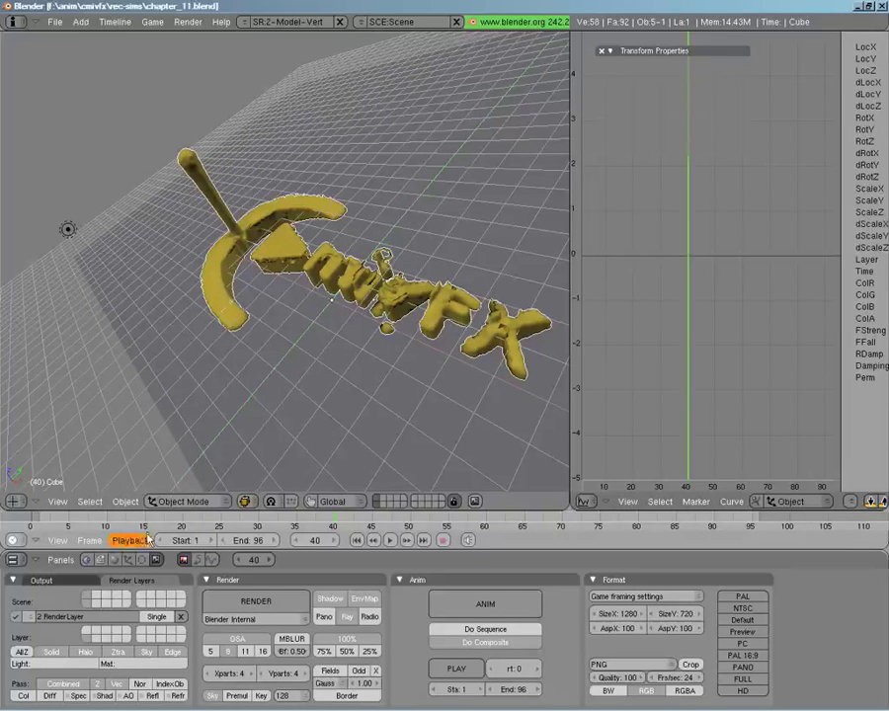
Compare the layer and pass settings of 1 RenderLayer and 2 RenderLayer, ending on 2 RenderLayer.
left_click(30, 617)
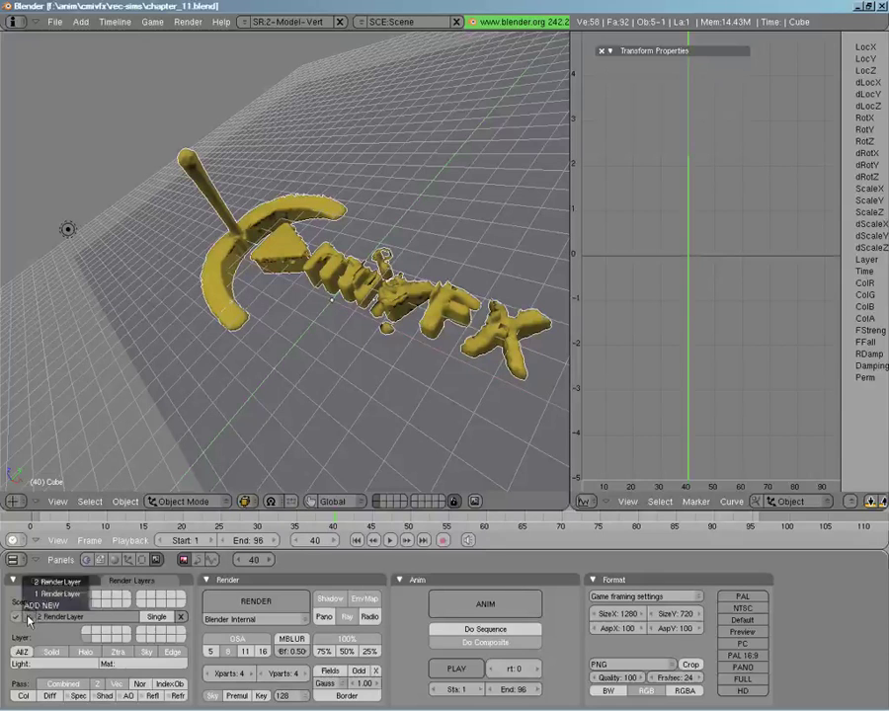
left_click(41, 602)
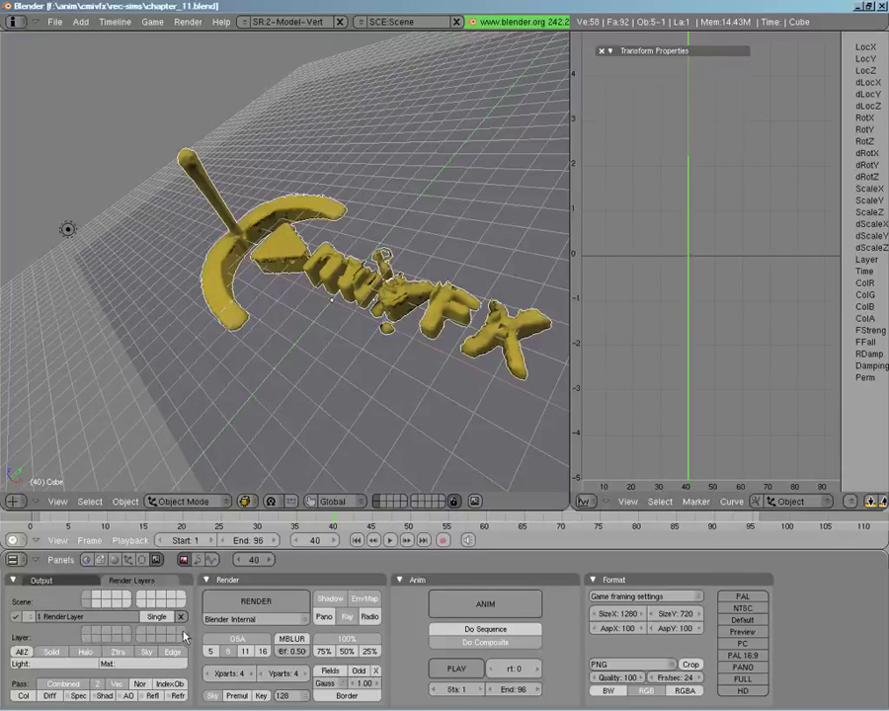
left_click(28, 617)
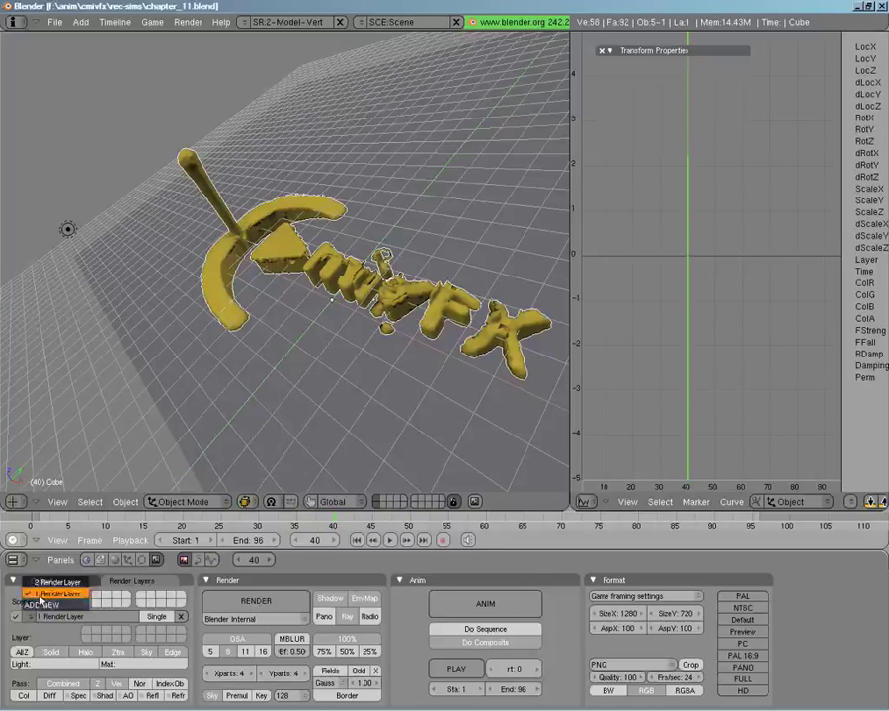
left_click(59, 582)
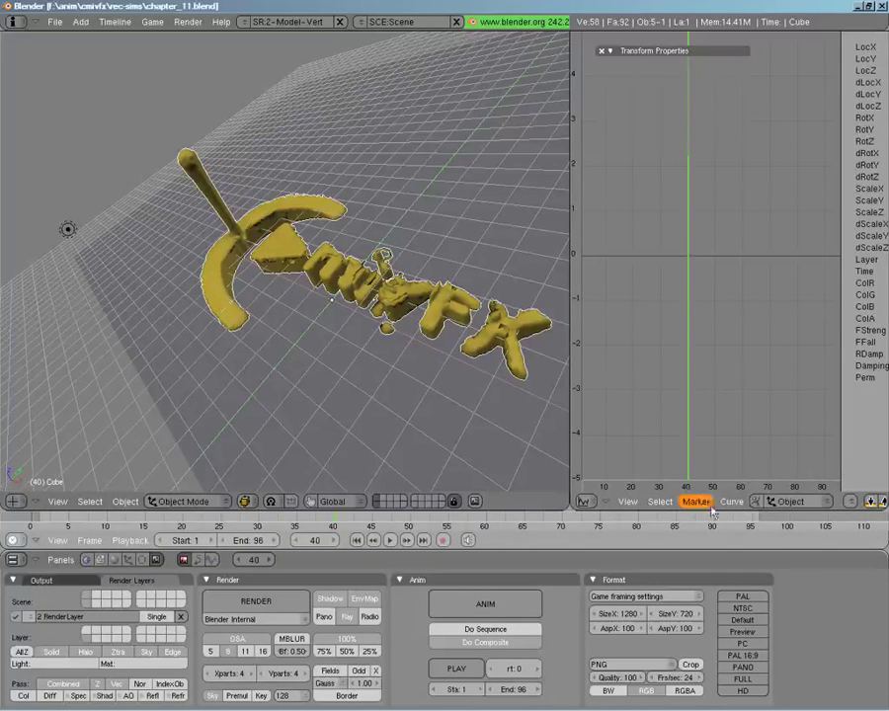
Replace the curve editor with the Node Editor and display the scene's compositing nodes.
left_click(584, 502)
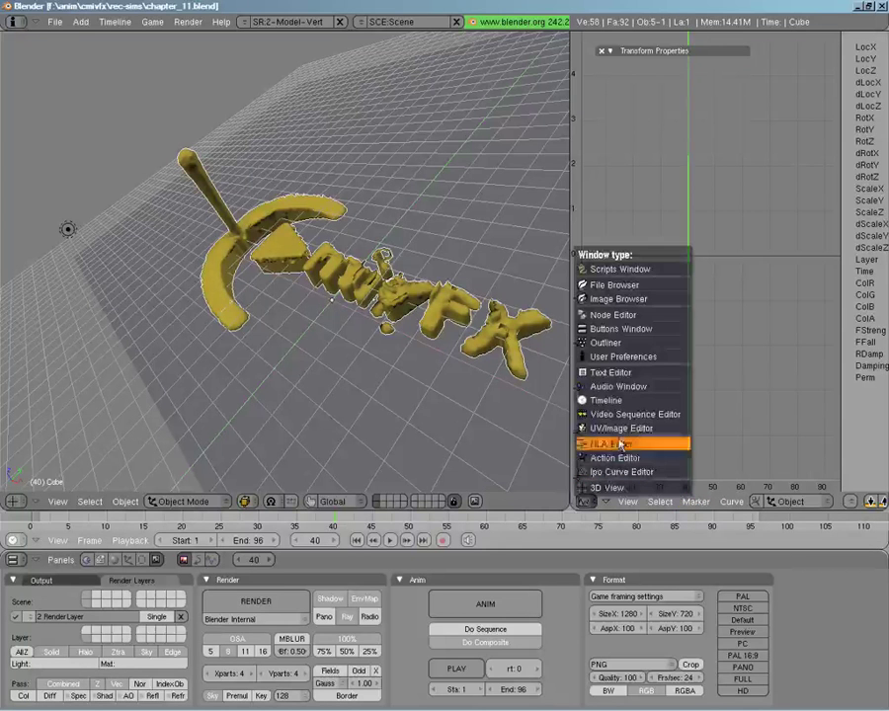
left_click(622, 314)
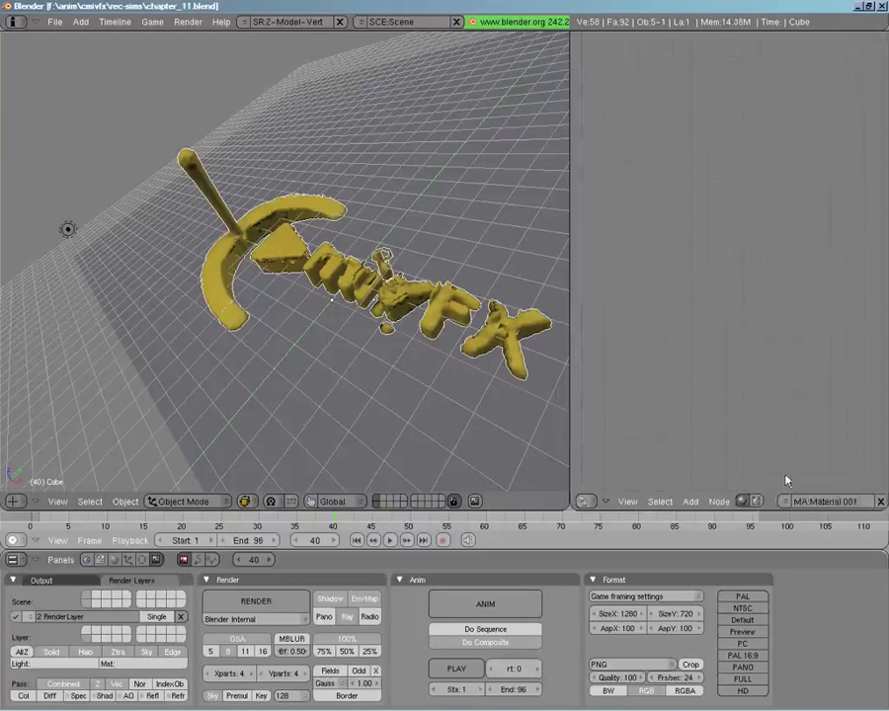
left_click(757, 502)
scroll(761, 346, "down", 2)
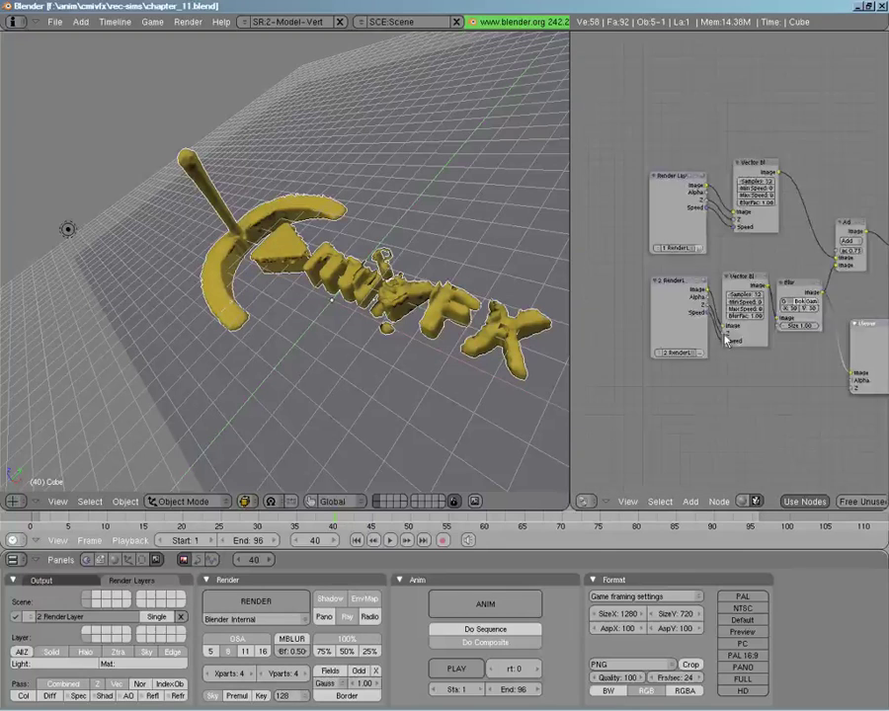
Inspect the render of 1 RenderLayer against the previous render buffer, and re-render only the 2 RenderLayer node.
scroll(762, 346, "up", 4)
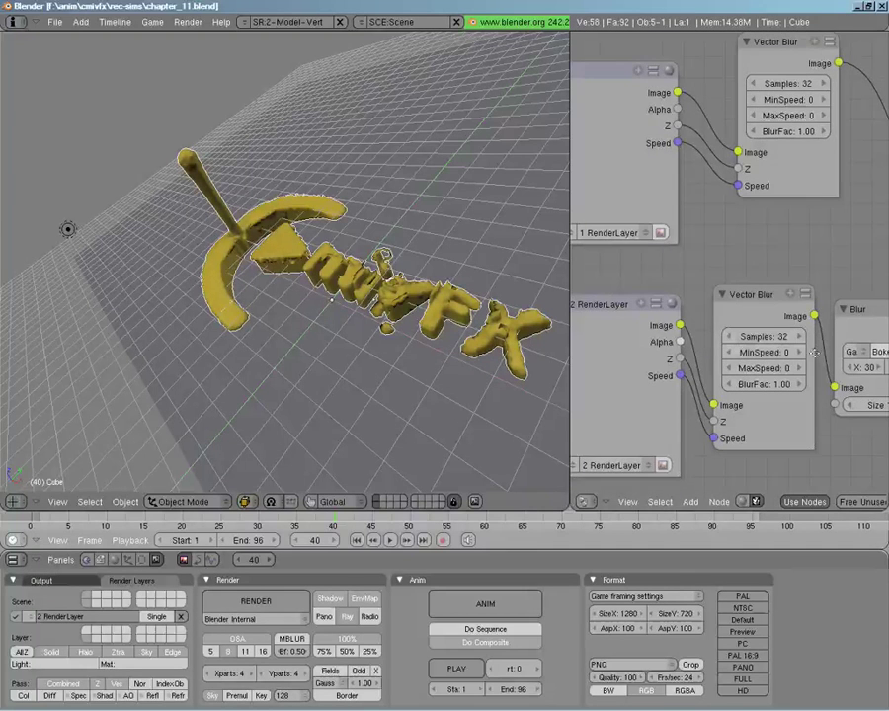
middle_click_drag(680, 271, 767, 255)
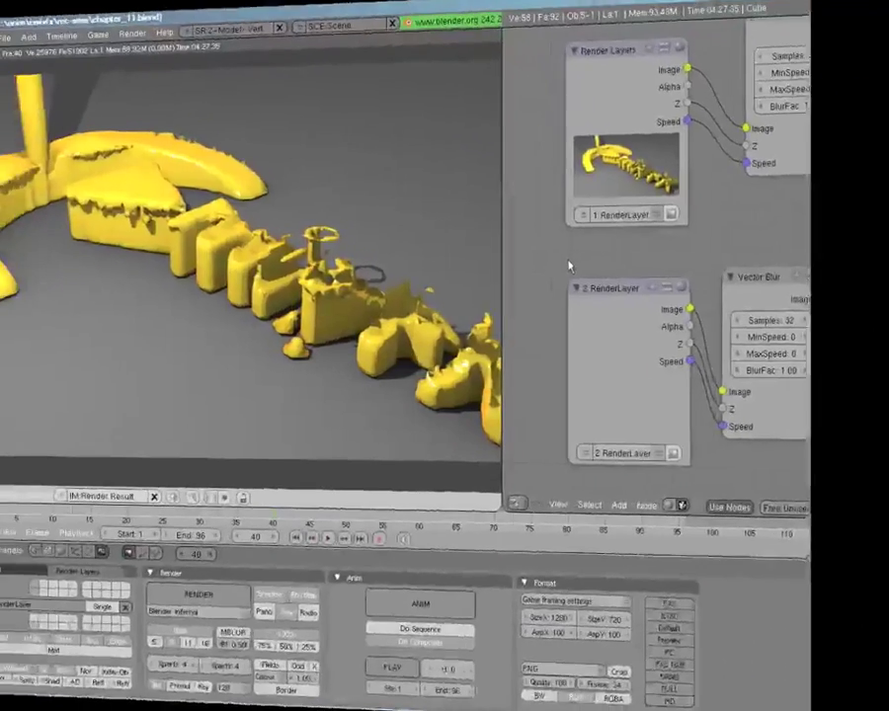
scroll(386, 198, "down", 2)
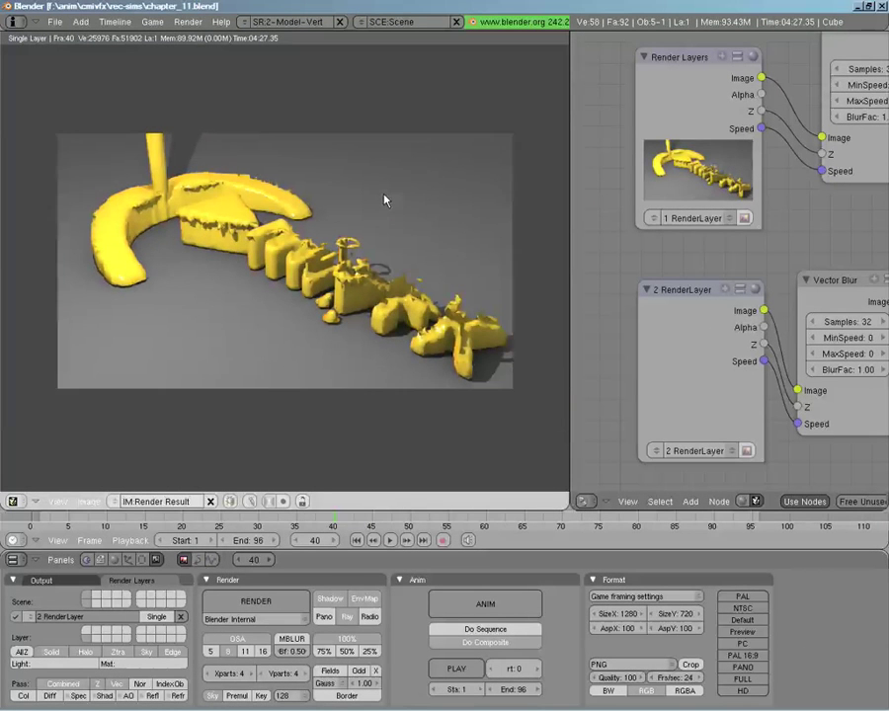
scroll(386, 199, "up", 1)
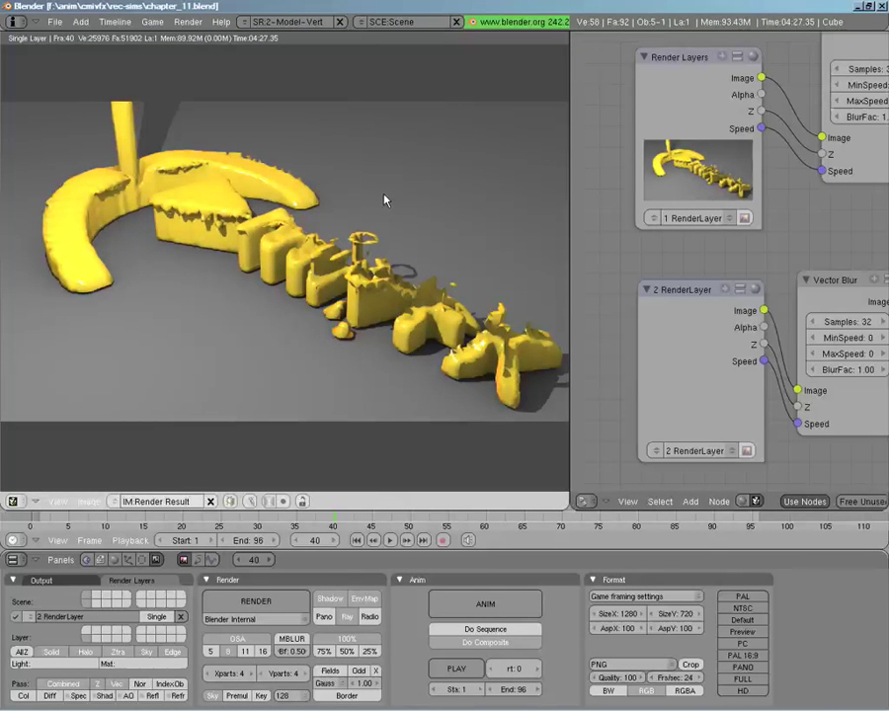
key("j")
key("j")
left_click(747, 452)
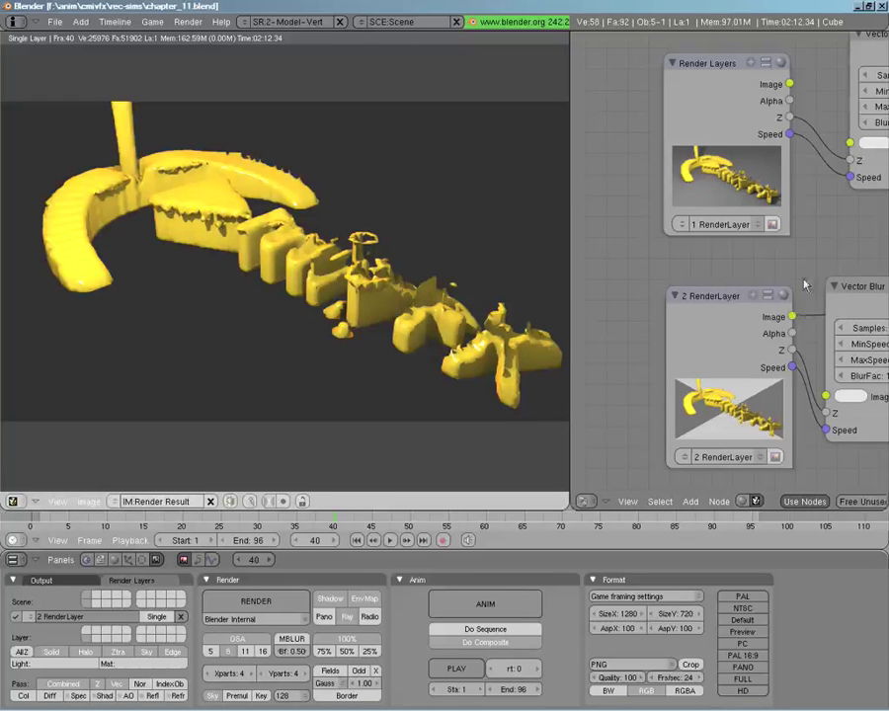
Connect the Image outputs of 1 RenderLayer and 2 RenderLayer to the Image inputs of their Vector Blur nodes.
middle_click_drag(817, 253, 648, 289)
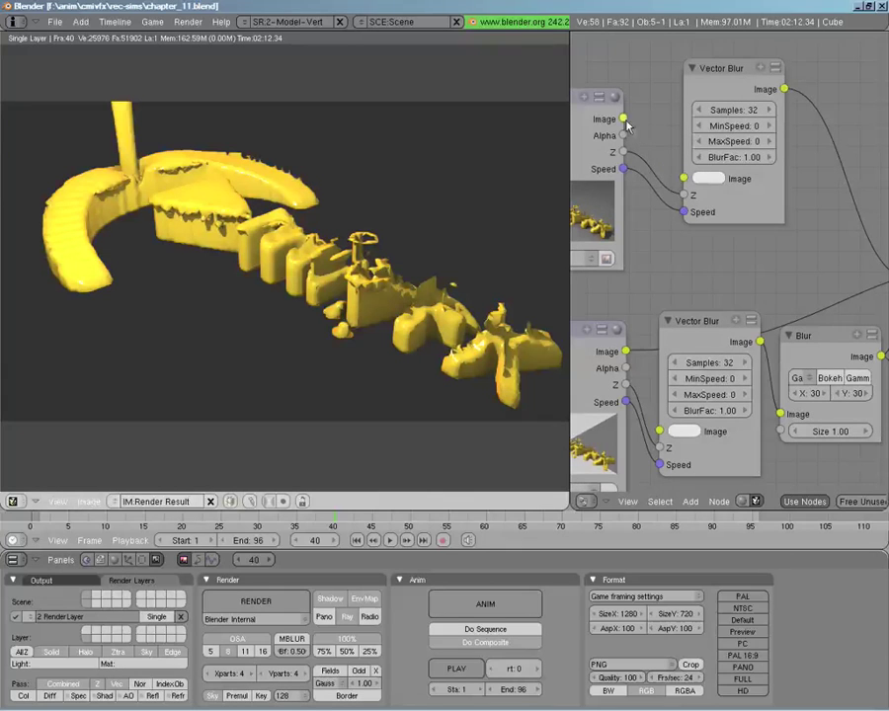
left_click_drag(625, 121, 682, 180)
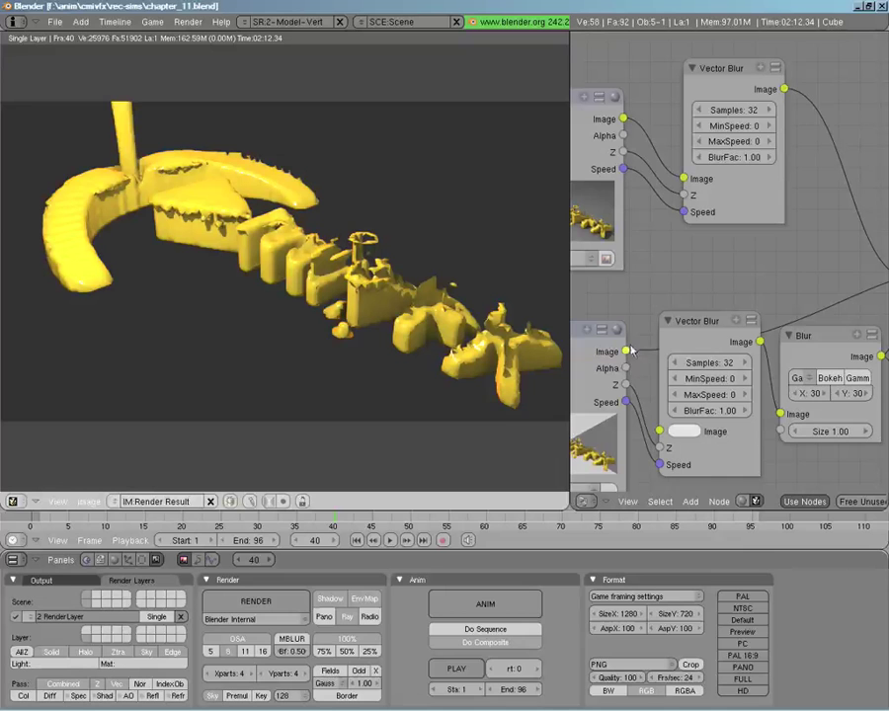
left_click_drag(628, 356, 659, 432, "ctrl")
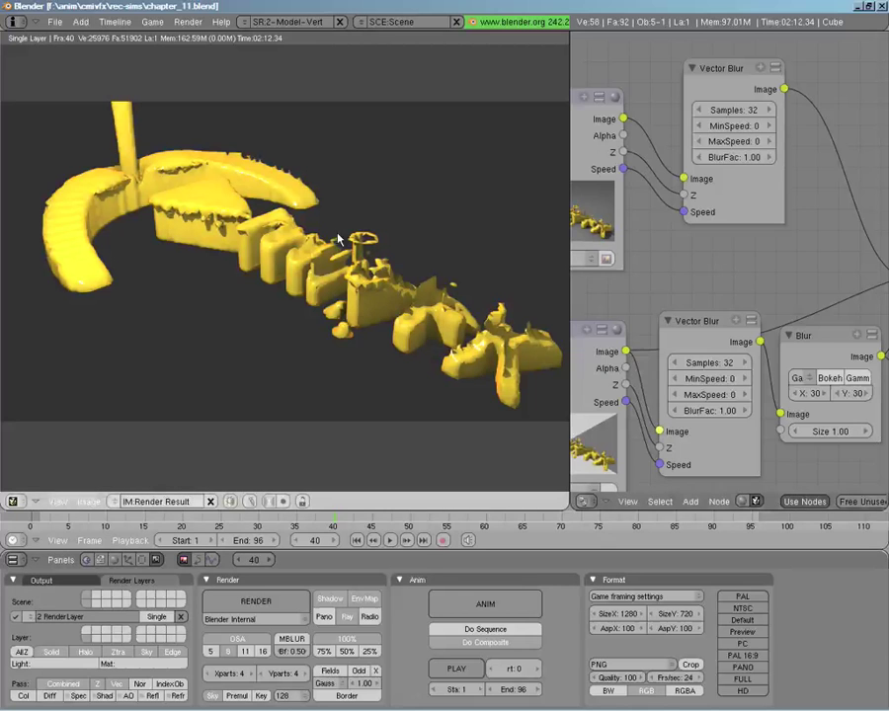
Reroute the Blur node's output from the Viewer to the Composite node's Image input to show the blurred layer.
middle_click_drag(778, 257, 720, 234)
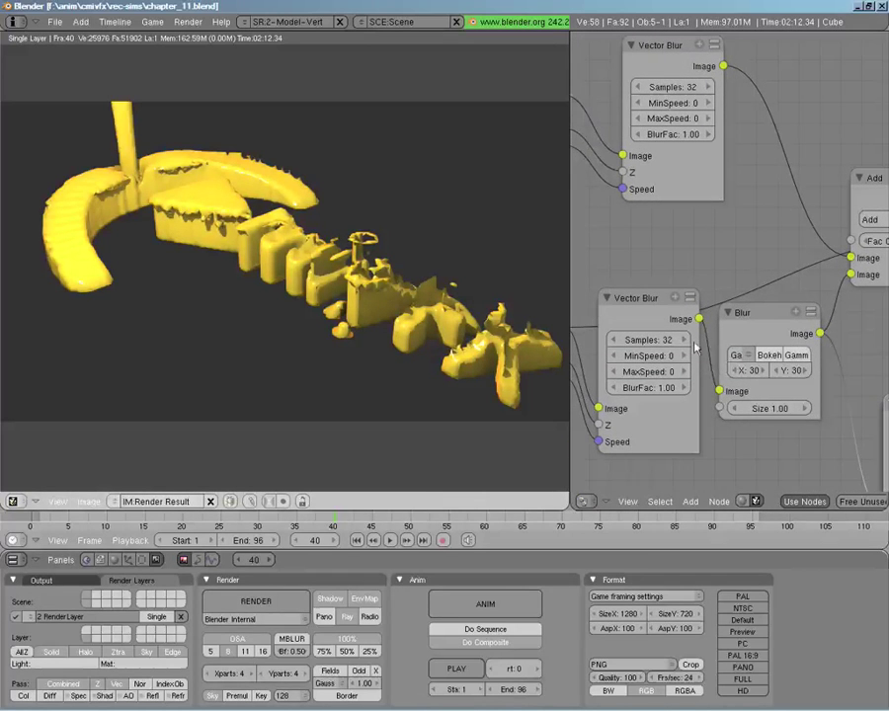
middle_click_drag(762, 334, 717, 344)
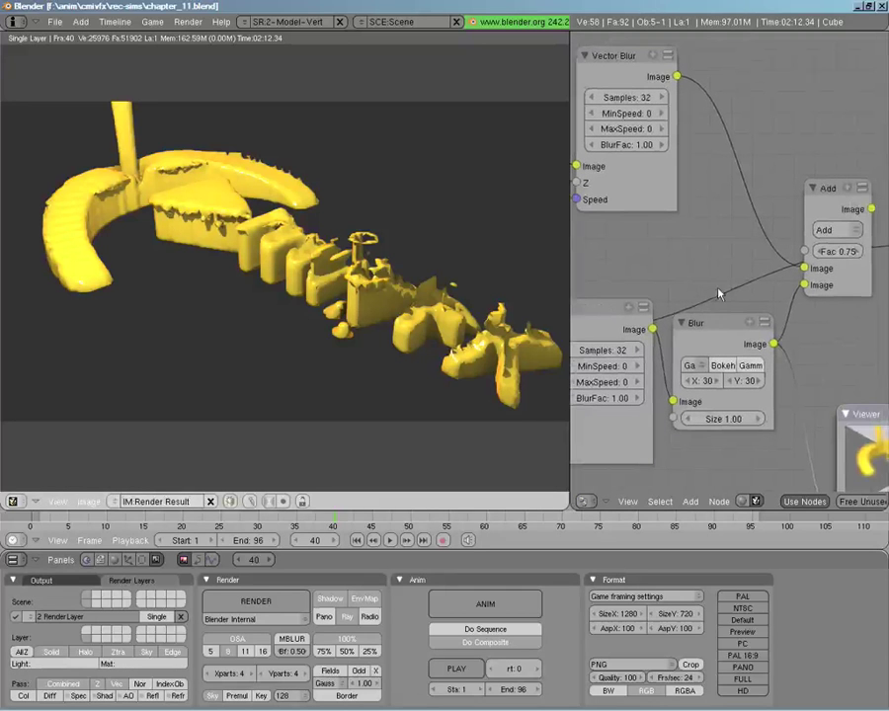
left_click(706, 364)
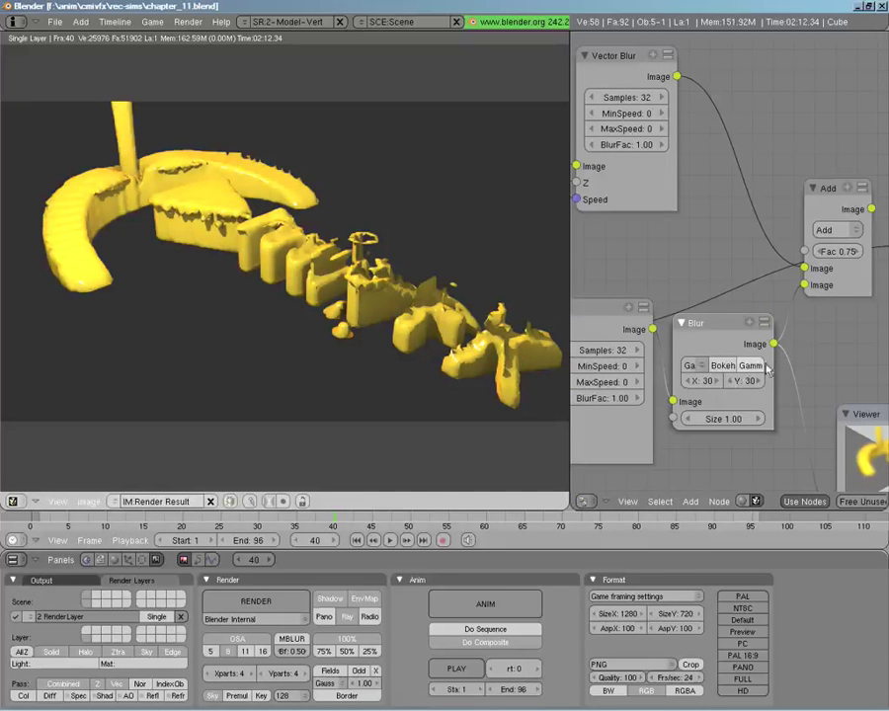
middle_click_drag(742, 314, 529, 199)
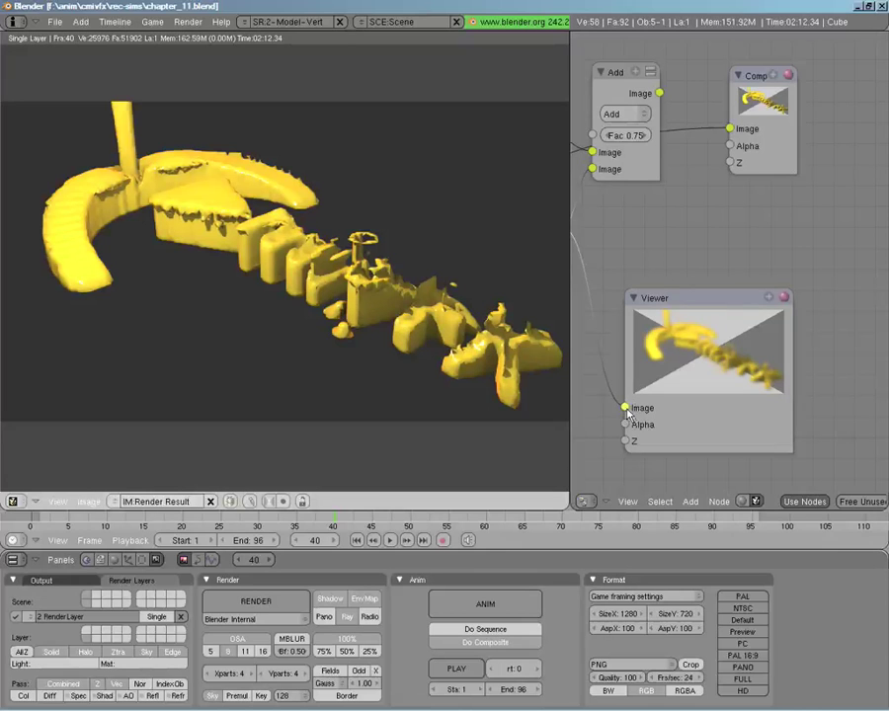
left_click_drag(626, 409, 733, 129)
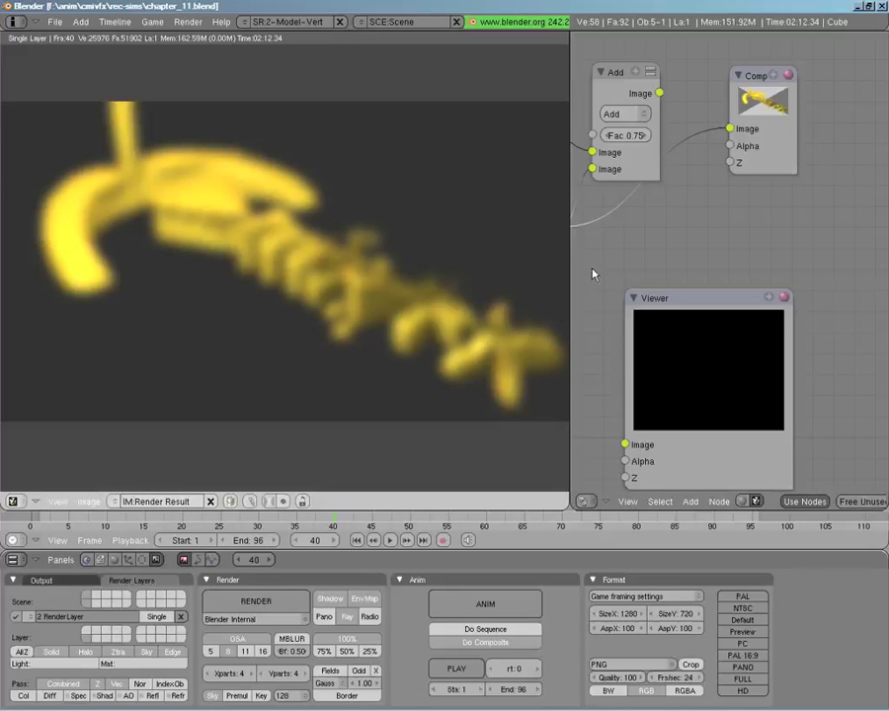
Connect the Add node's Image output to the Composite node's Image input.
middle_click_drag(699, 246, 766, 284)
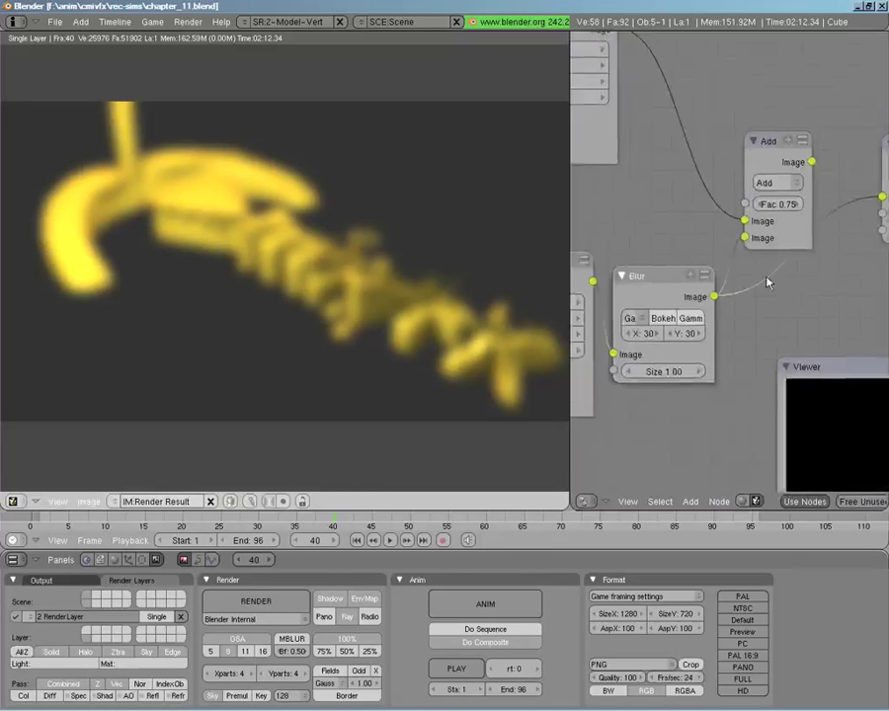
middle_click_drag(642, 201, 681, 273)
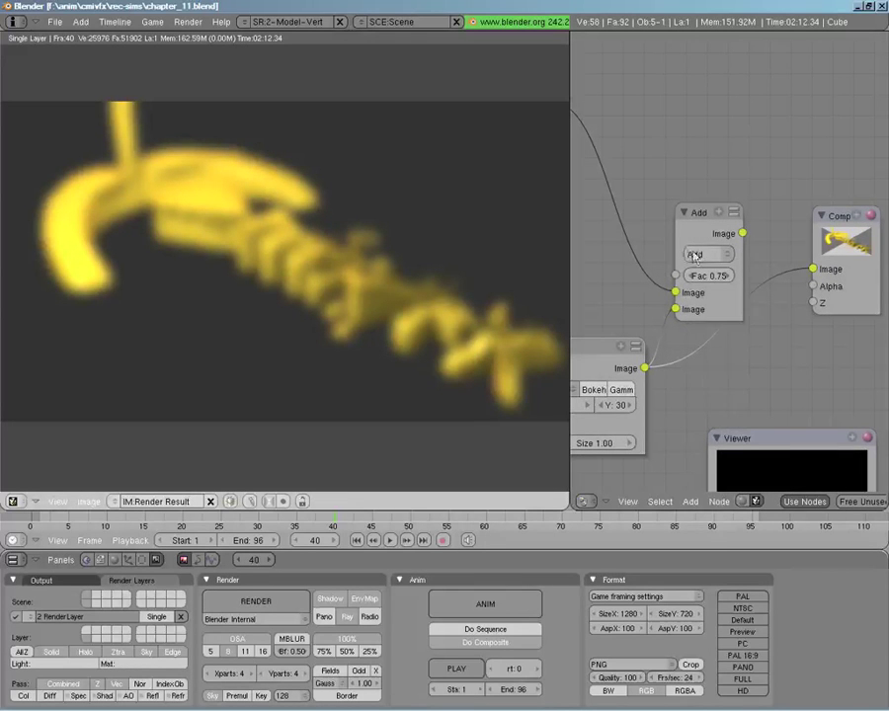
left_click(704, 255)
left_click_drag(743, 234, 812, 269)
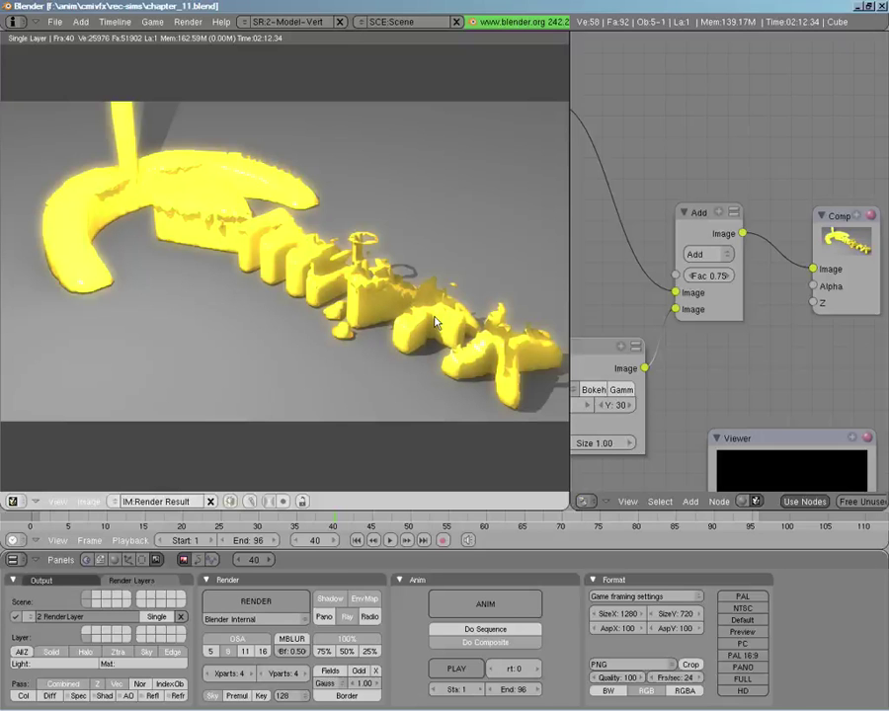
Link the Blur node's Image output to the Viewer node's Image input.
scroll(632, 286, "down", 3)
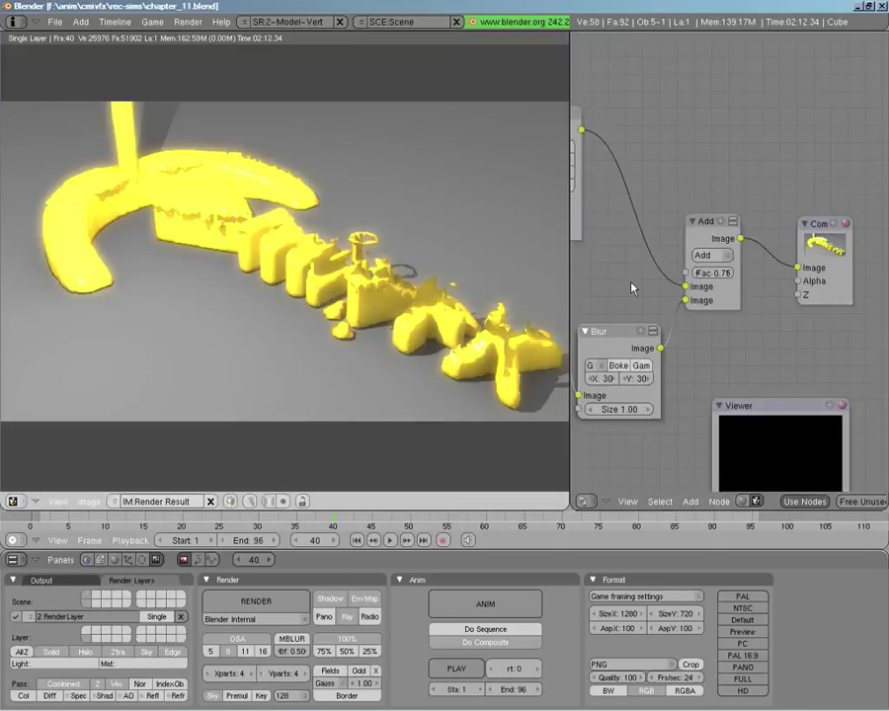
scroll(632, 289, "down", 1)
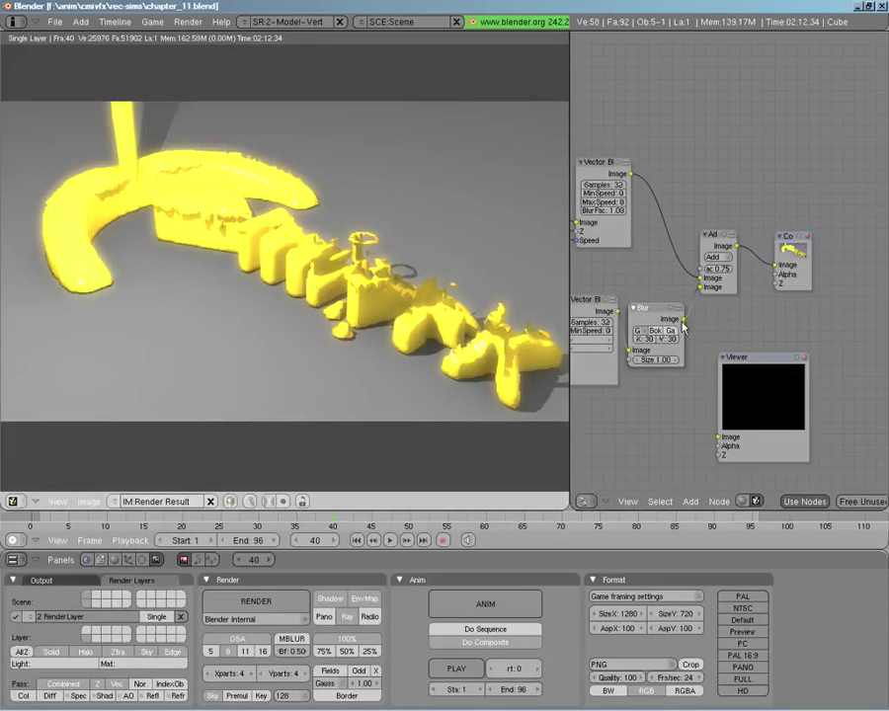
left_click_drag(683, 319, 720, 436)
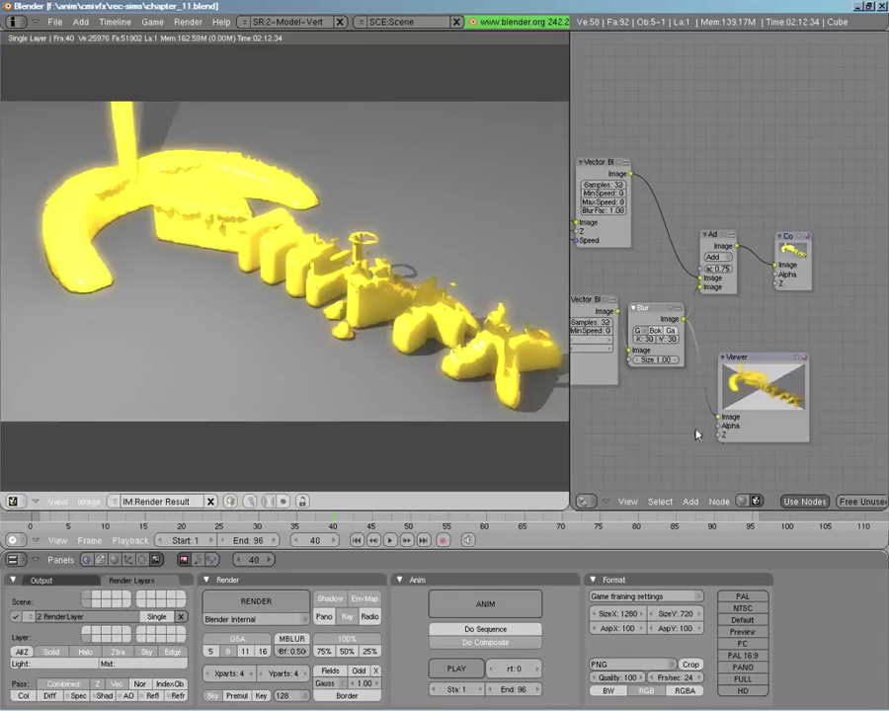
middle_click_drag(644, 409, 692, 402)
scroll(735, 418, "down", 3)
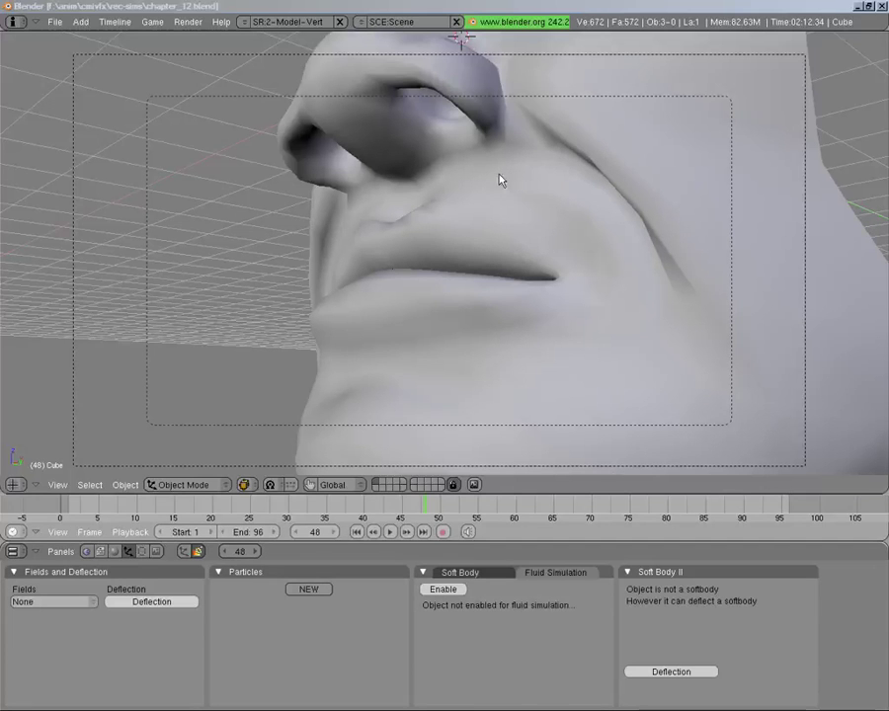
In chapter_12.blend, select the face mesh and enable its fluid simulation as a Noslip obstacle with Init Shell.
right_click(472, 227)
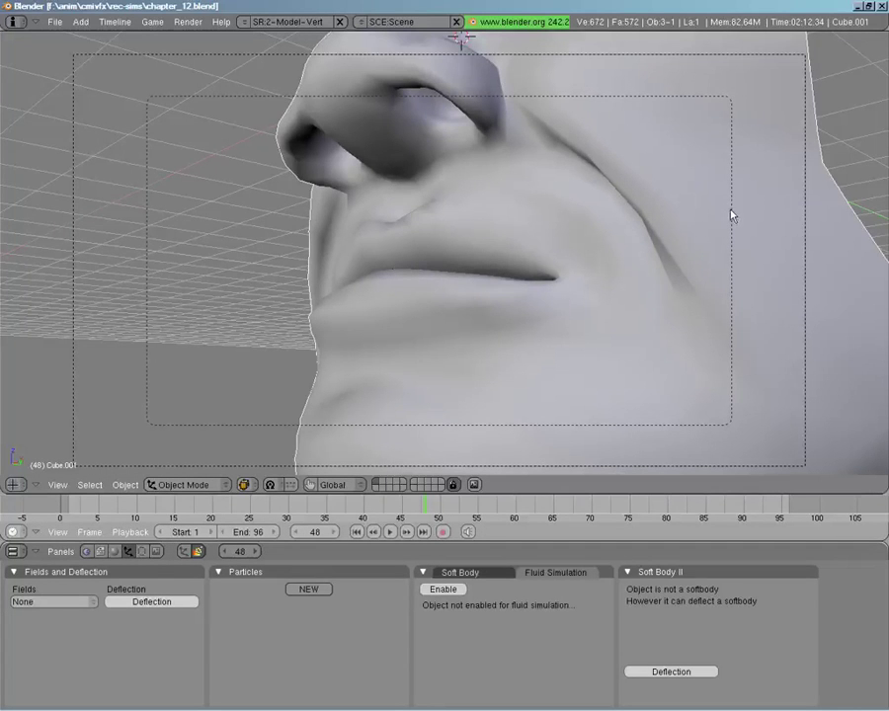
middle_click_drag(732, 215, 566, 244)
key("KP_0")
left_click(444, 589)
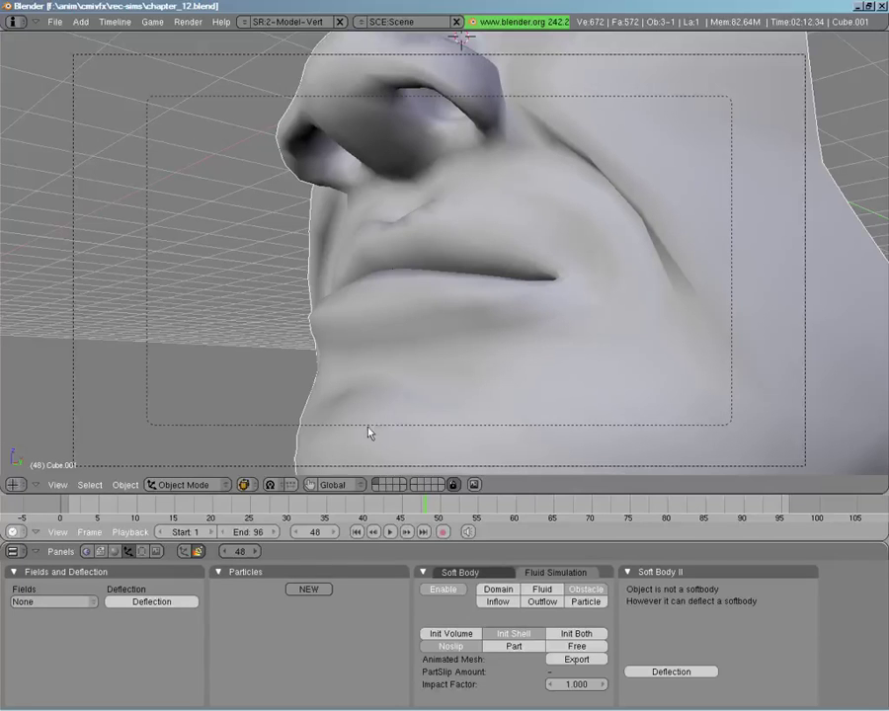
Show the layer with the nostril sphere and enable the sphere's fluid simulation as an inflow with Z velocity -0.10.
left_click(386, 484, "shift")
right_click(455, 116)
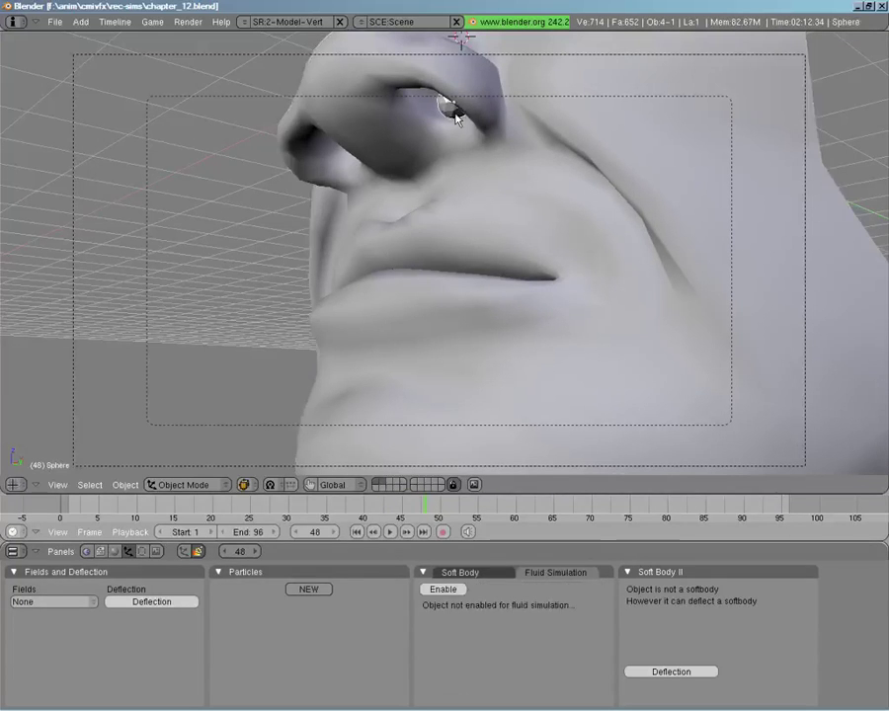
middle_click_drag(467, 166, 456, 282)
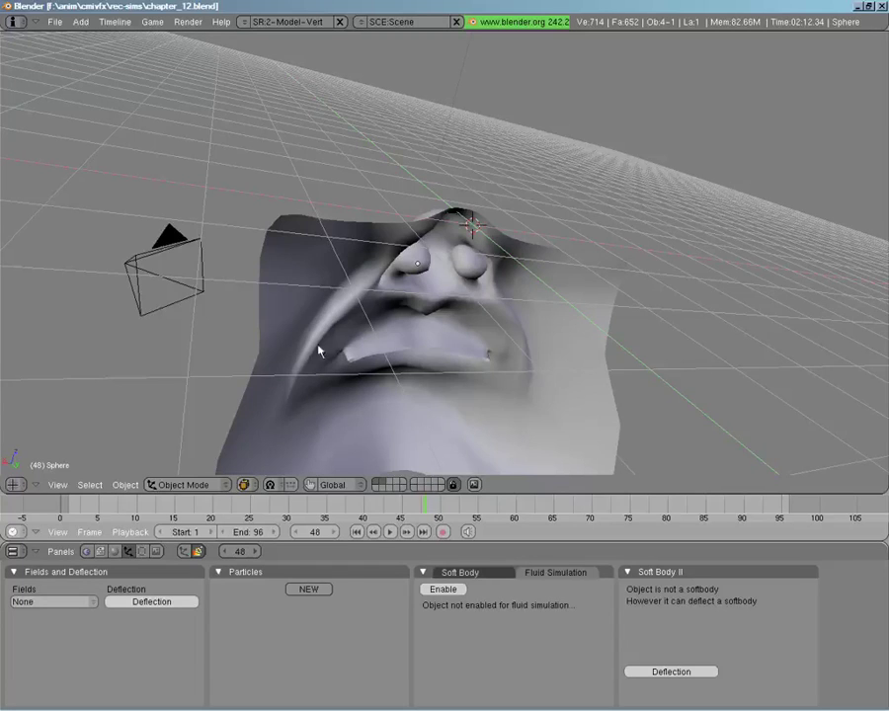
middle_click_drag(320, 354, 405, 301)
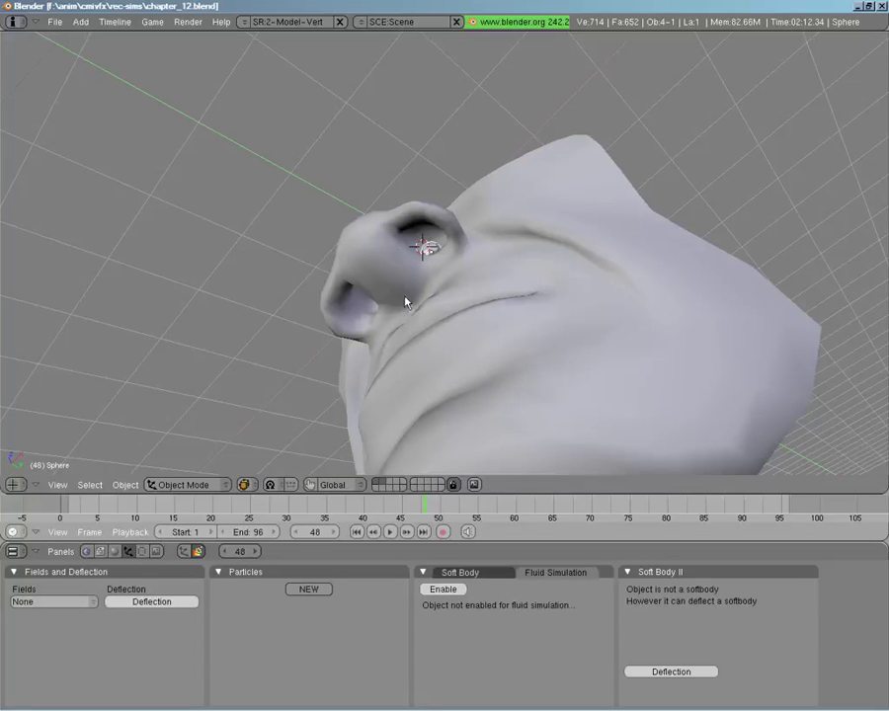
left_click(443, 590)
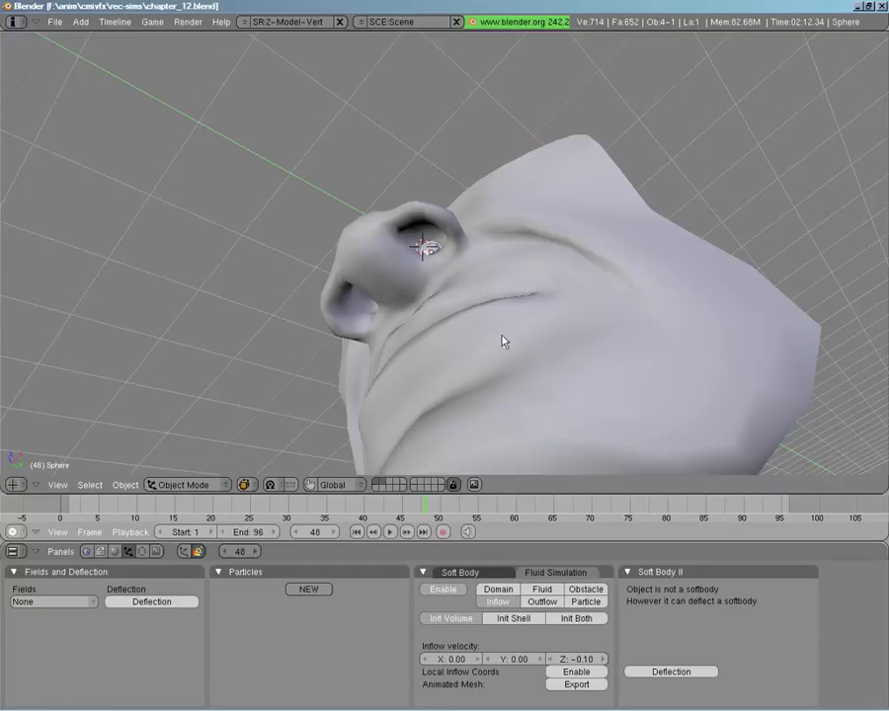
Show the layer containing the red cube enclosing the face and enable the cube's fluid simulation as a domain.
mouse_move(504, 342)
middle_mouse_down()
mouse_move(532, 220)
mouse_move(508, 351)
middle_mouse_up()
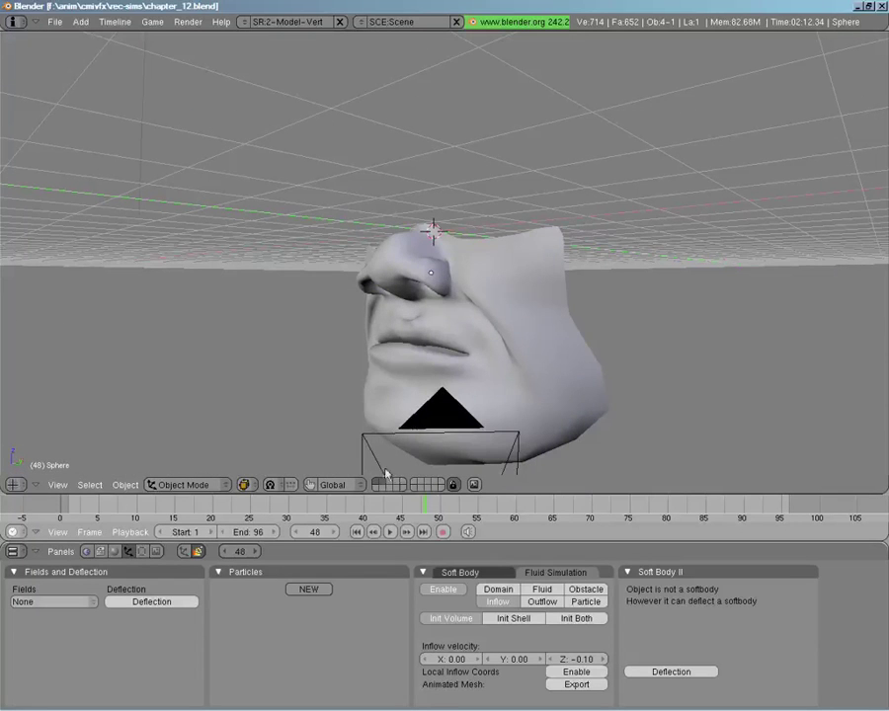
key("shift+2")
middle_click_drag(542, 319, 500, 338)
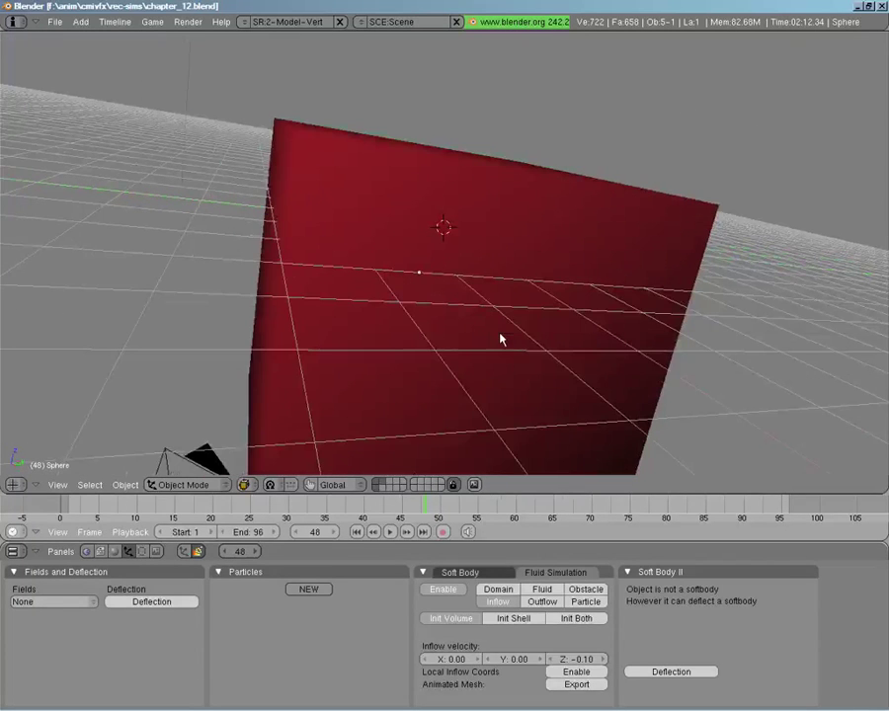
right_click(497, 334)
left_click(442, 589)
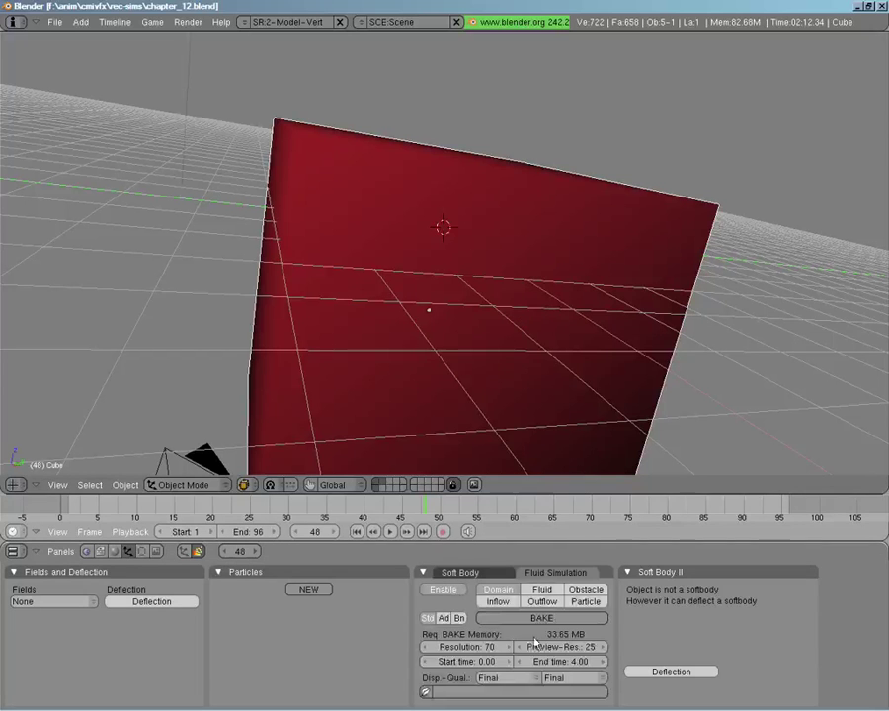
Open the domain cube's advanced fluid settings and display the scene in wireframe.
left_click(444, 619)
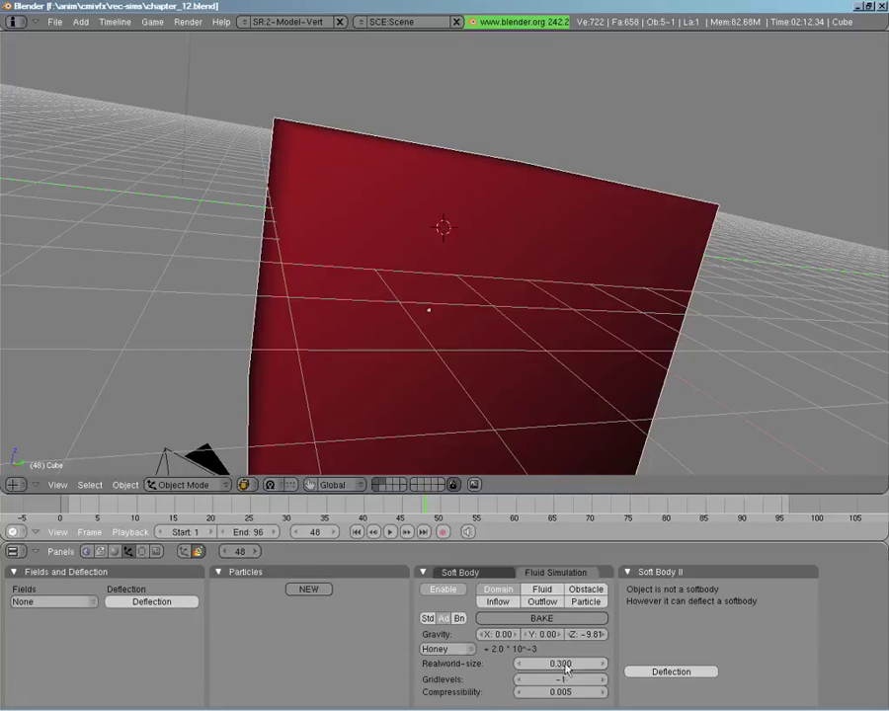
middle_click_drag(557, 459, 497, 343)
key("z")
scroll(534, 345, "down", 3)
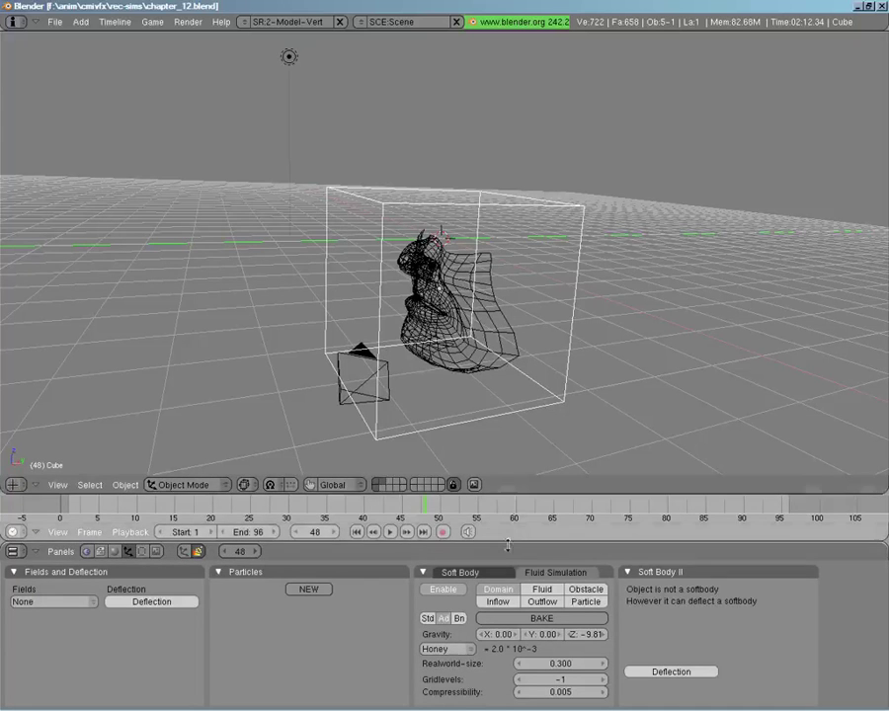
Check the domain cube's standard and boundary fluid settings, and reselect the face mesh to view its obstacle settings.
left_click(430, 619)
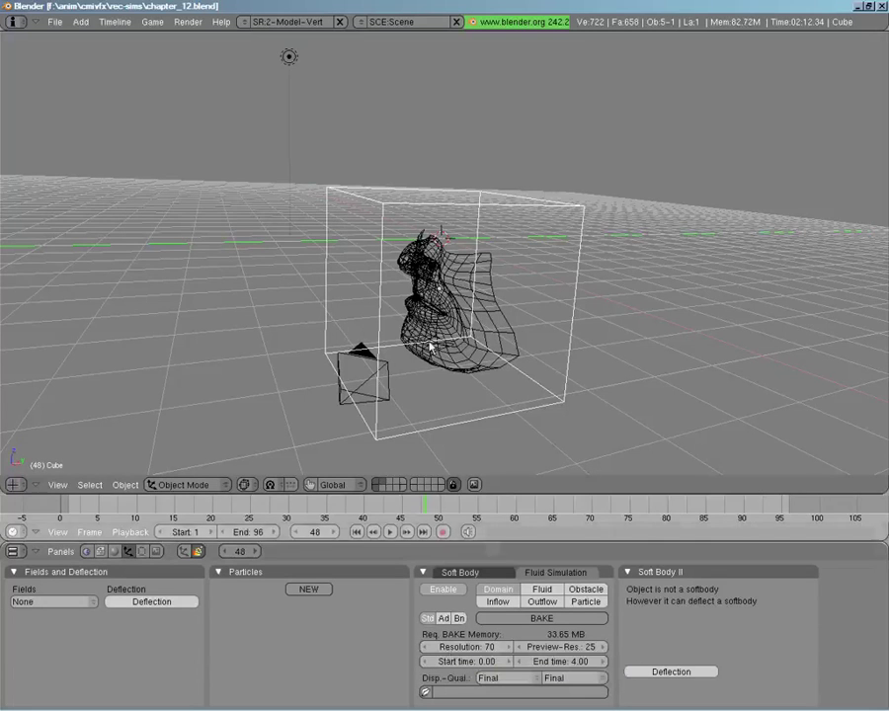
mouse_move(450, 293)
middle_mouse_down()
mouse_move(480, 282)
mouse_move(450, 286)
middle_mouse_up()
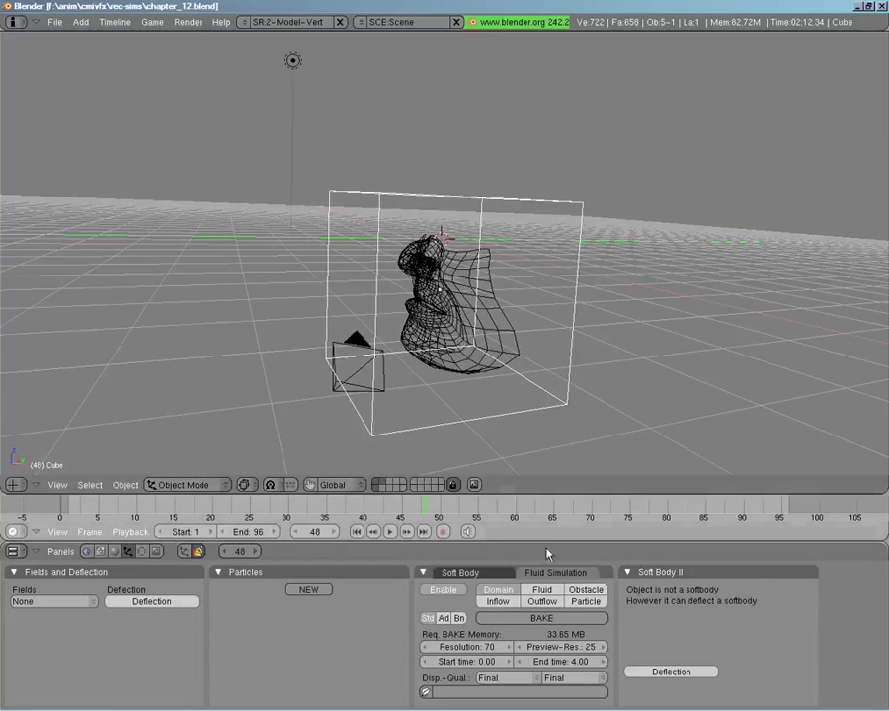
left_click(459, 618)
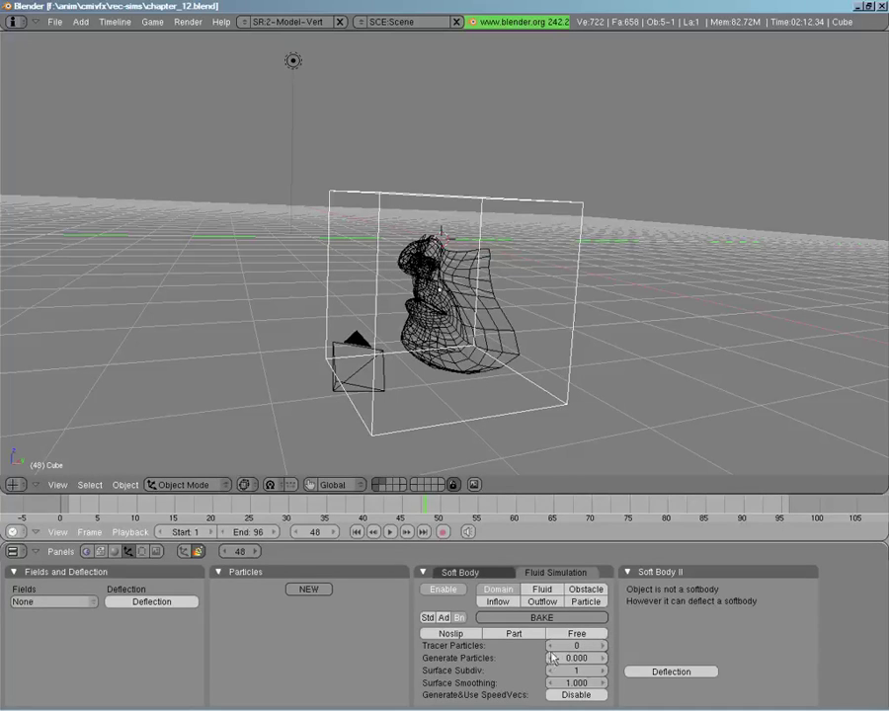
right_click(430, 267)
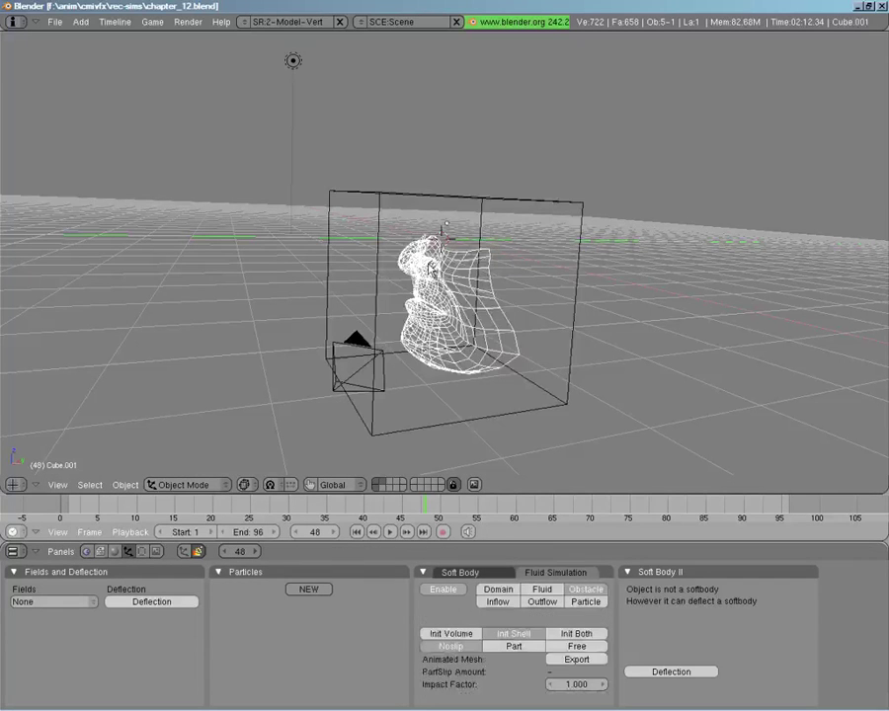
Check the nostril sphere's inflow settings, and reselect the domain cube to show its standard fluid settings.
right_click(431, 269)
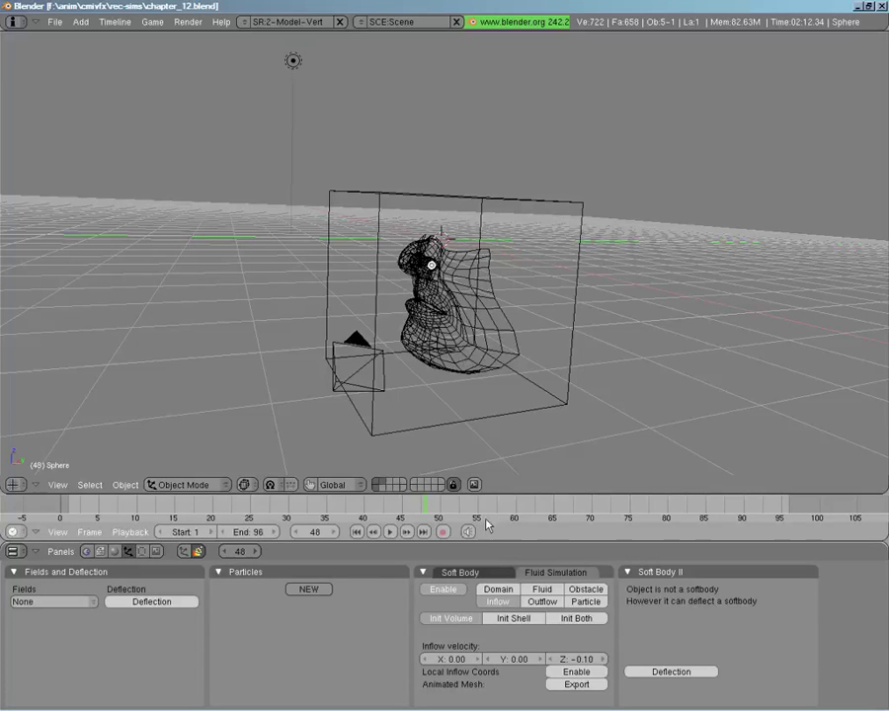
right_click(450, 419)
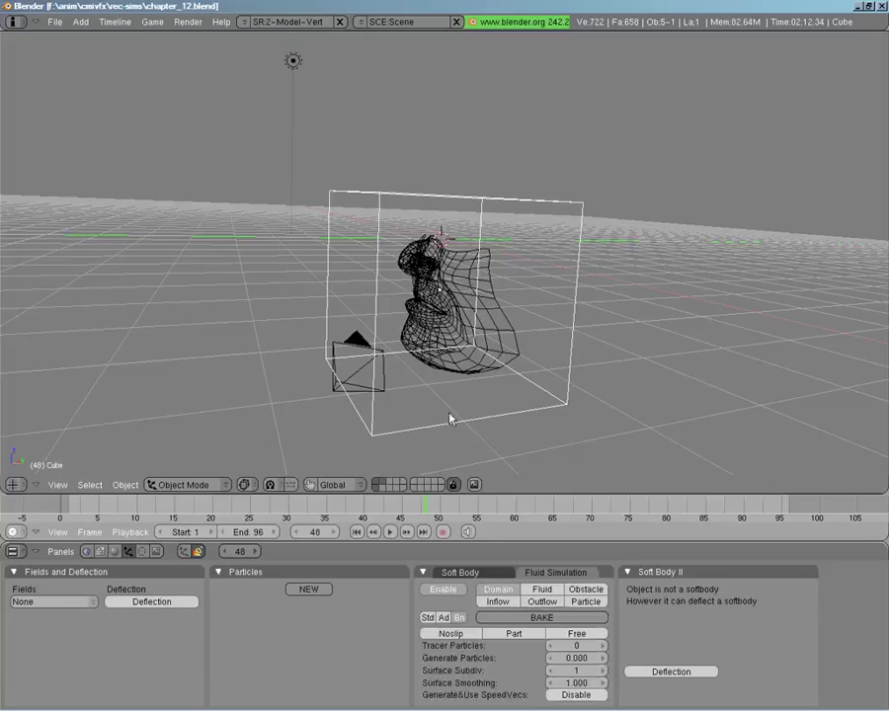
left_click(428, 618)
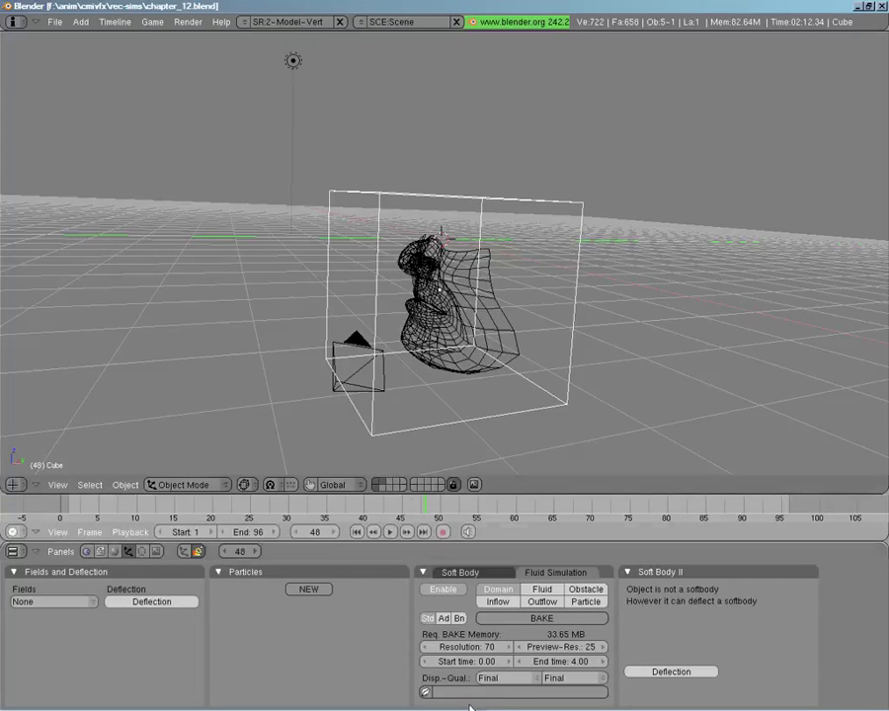
Create the folder chapter_12-sim inside f:\anim\cmivfx\rec-sims and set it as the domain's bake output directory.
left_click(425, 692)
left_click(17, 65)
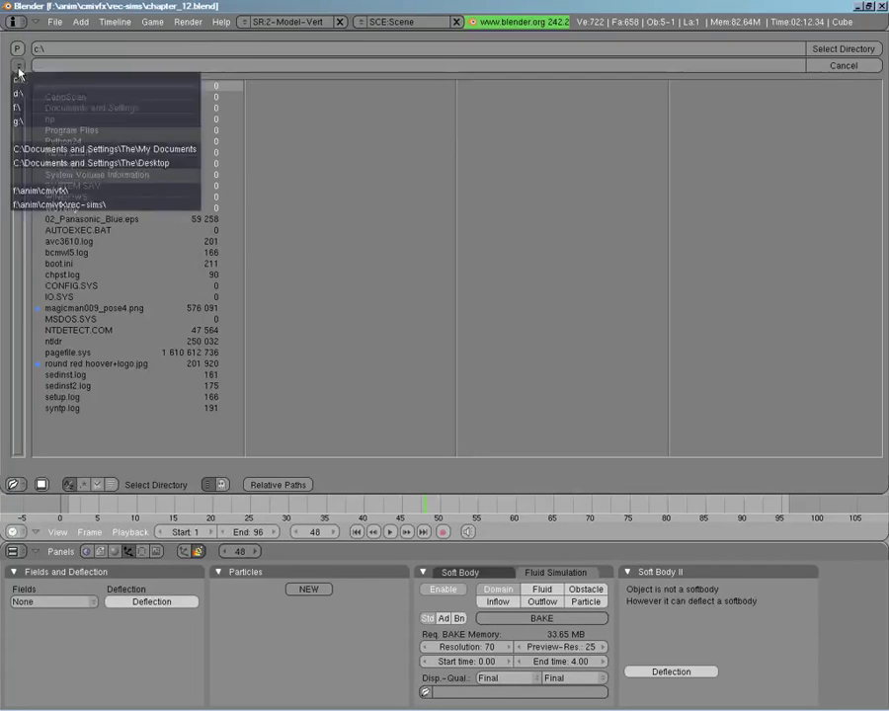
left_click(58, 205)
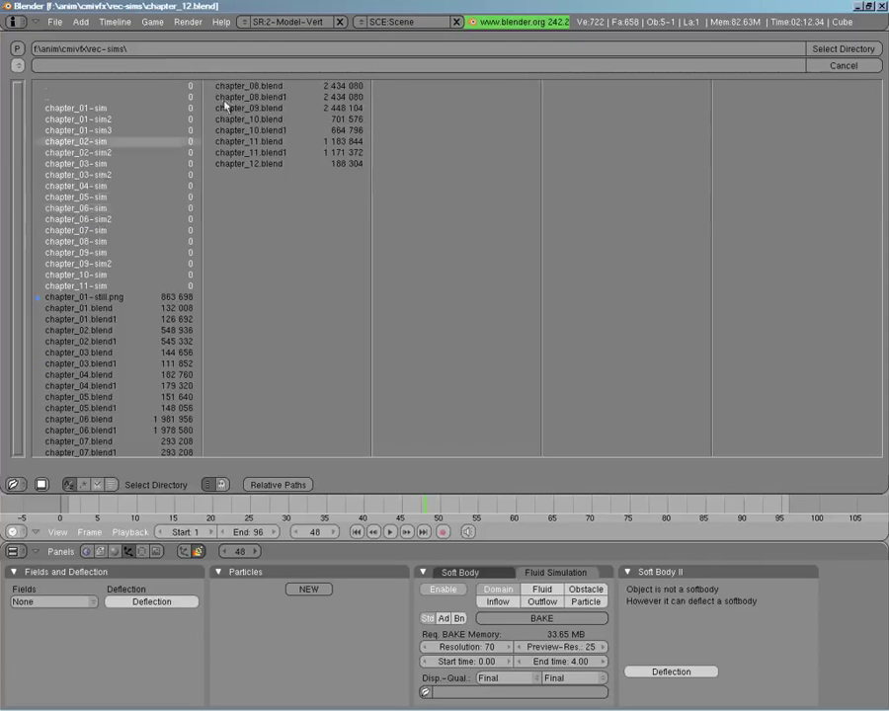
left_click(134, 57)
left_click(137, 57)
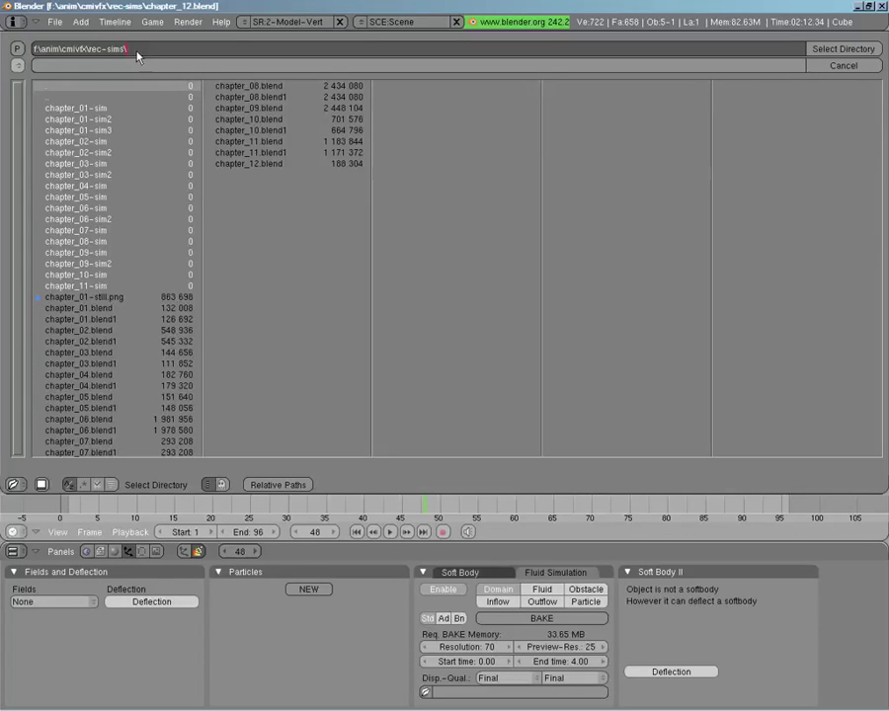
type("chapter_12-sim")
key("Return")
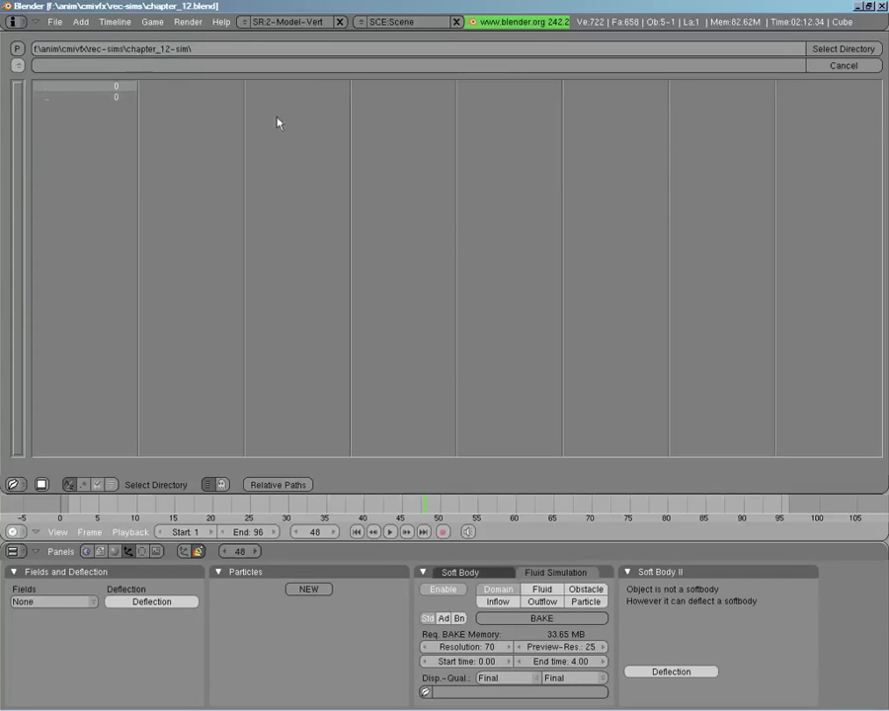
left_click(824, 50)
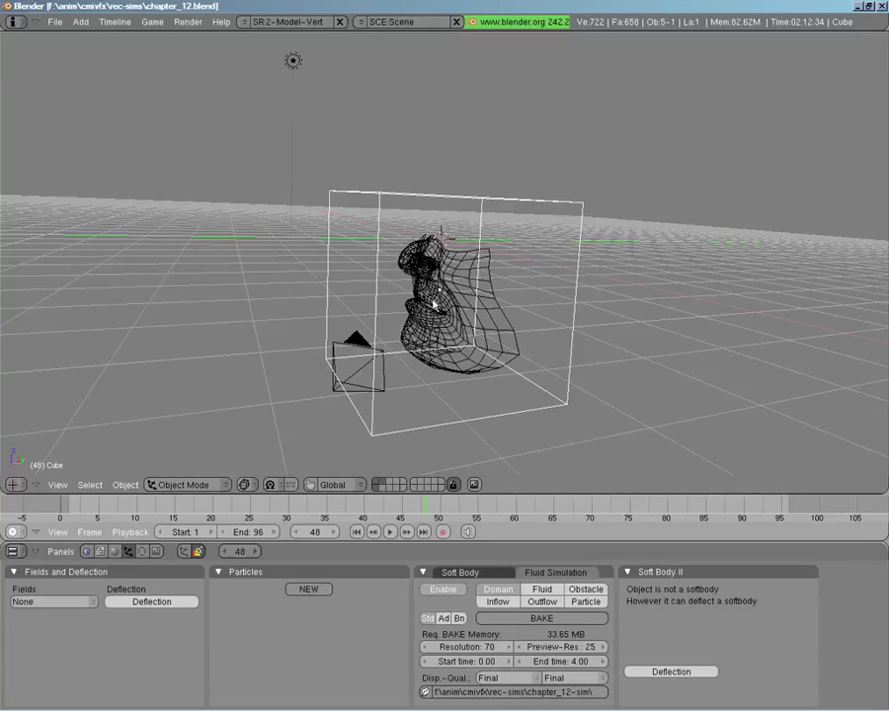
Bake the fluid simulation in the shaded camera view and scrub through the flow to frame 94.
middle_click_drag(428, 301, 472, 278)
key("z")
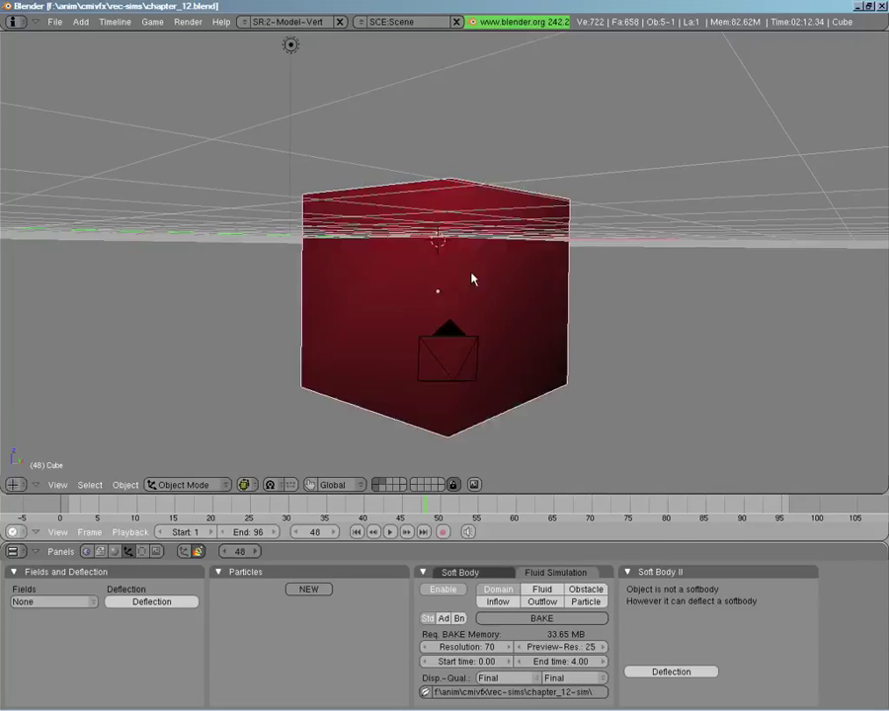
key("KP_0")
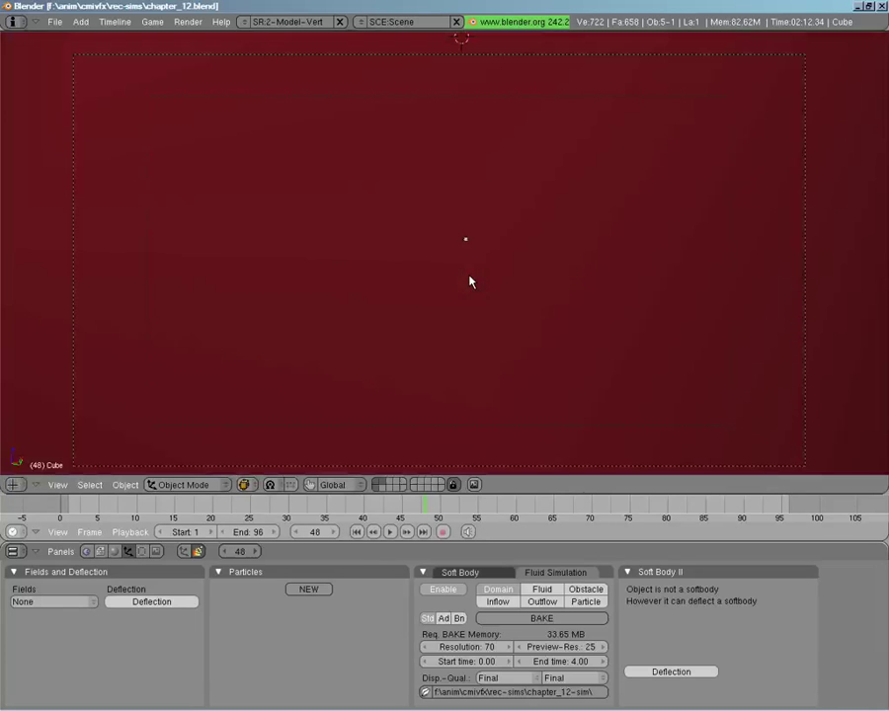
left_click(507, 621)
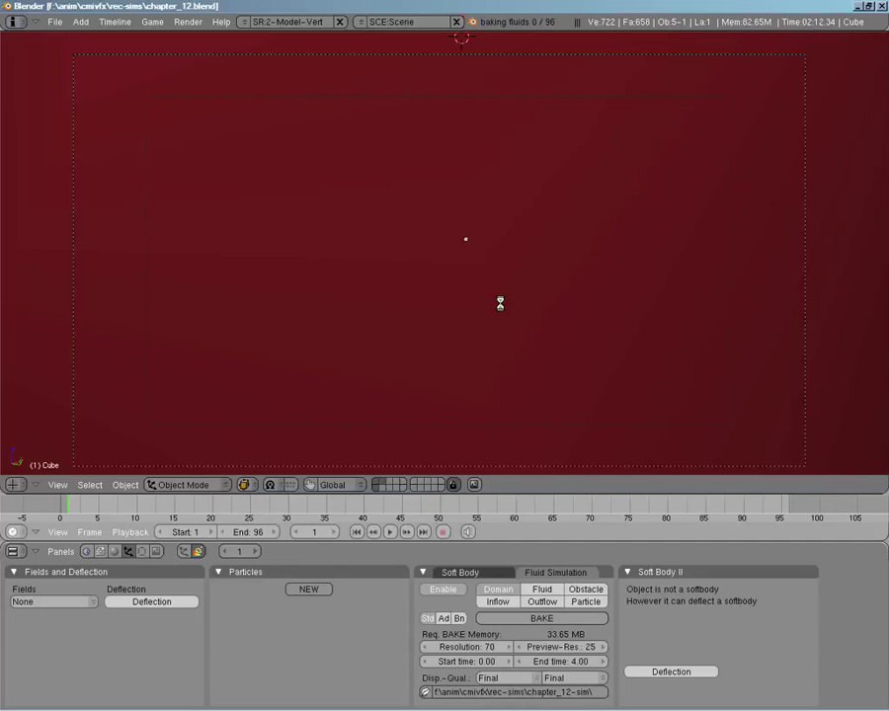
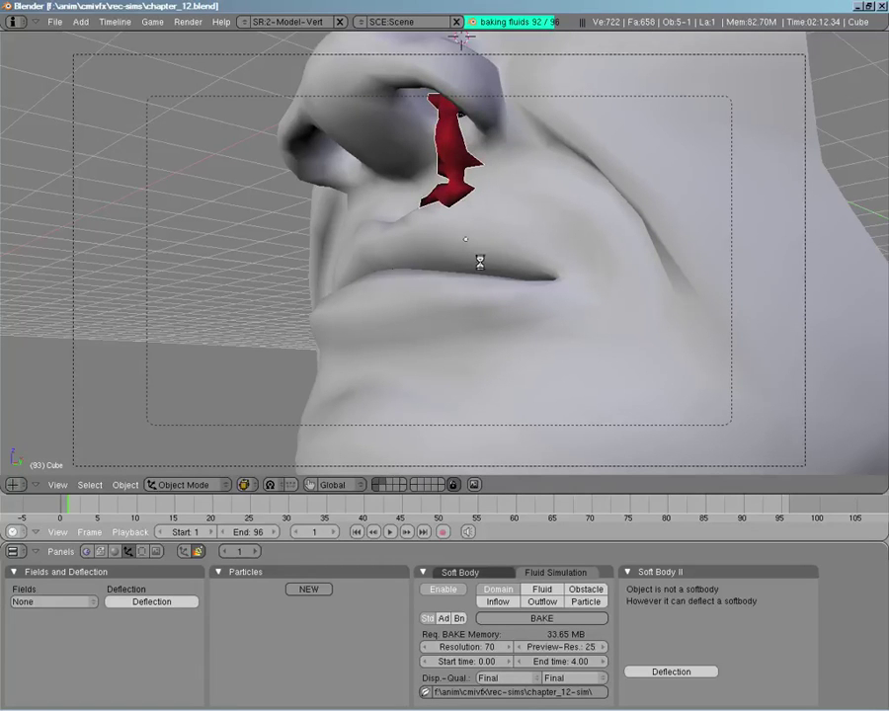
key("Escape")
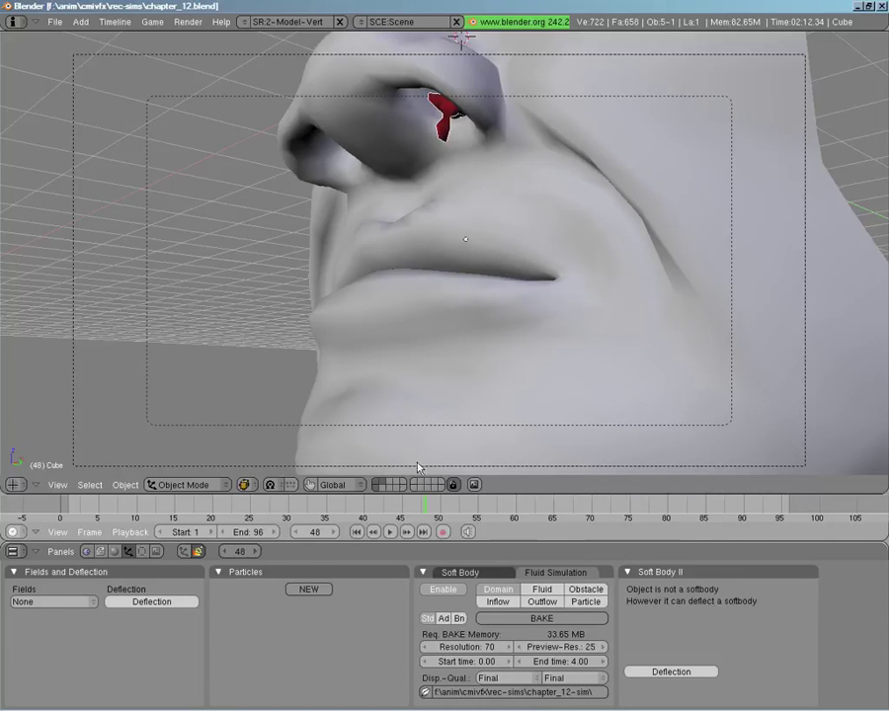
mouse_move(435, 505)
left_mouse_down()
mouse_move(149, 491)
mouse_move(522, 541)
mouse_move(721, 544)
mouse_move(730, 529)
mouse_move(788, 517)
mouse_move(775, 514)
left_mouse_up()
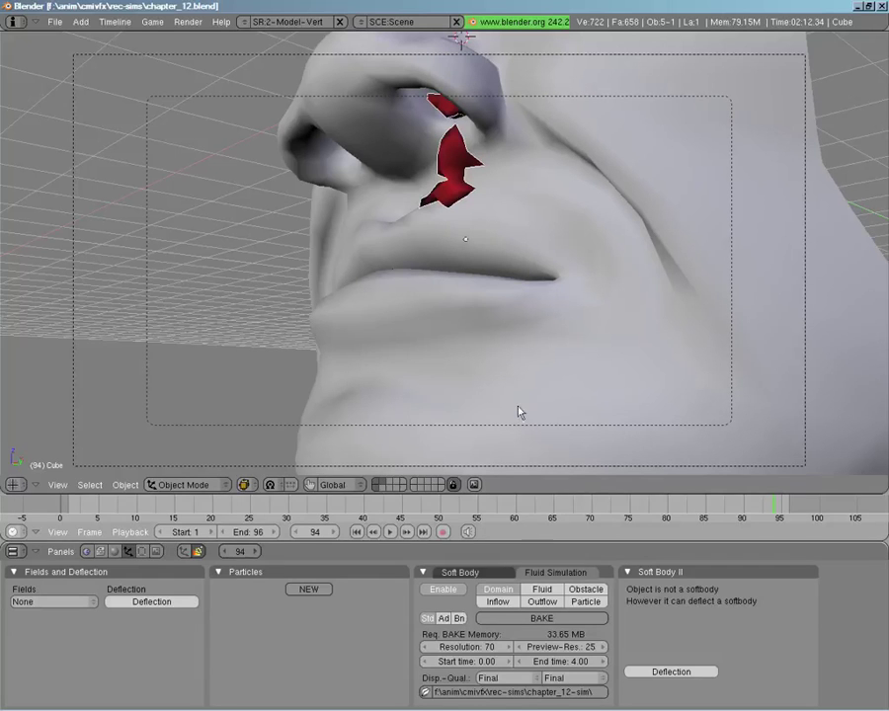
Set the fluid domain's resolution to 200 and bake the simulation again.
left_click(466, 648)
type("20")
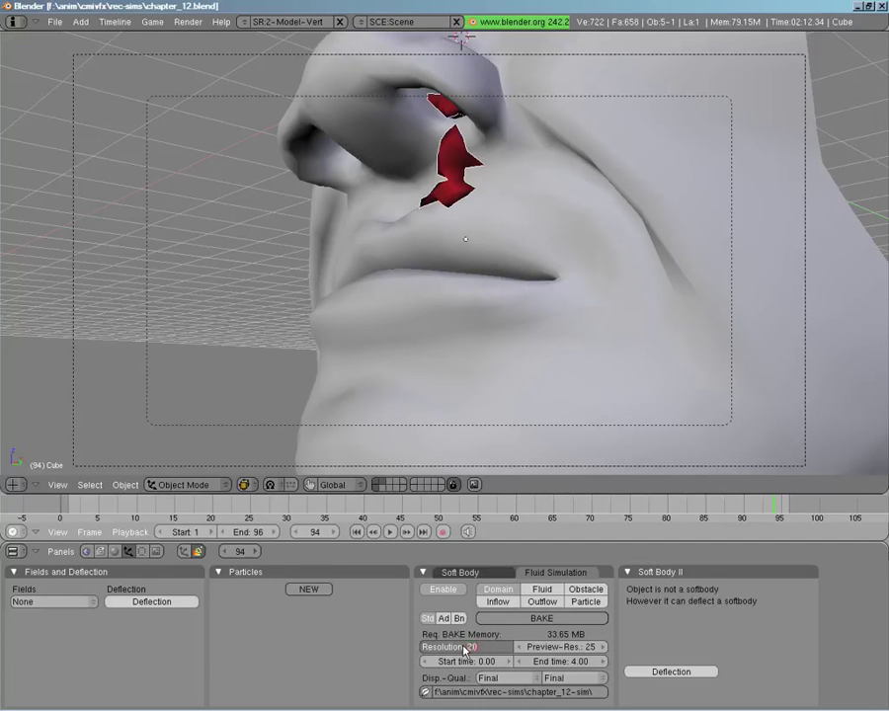
type("0")
key("Return")
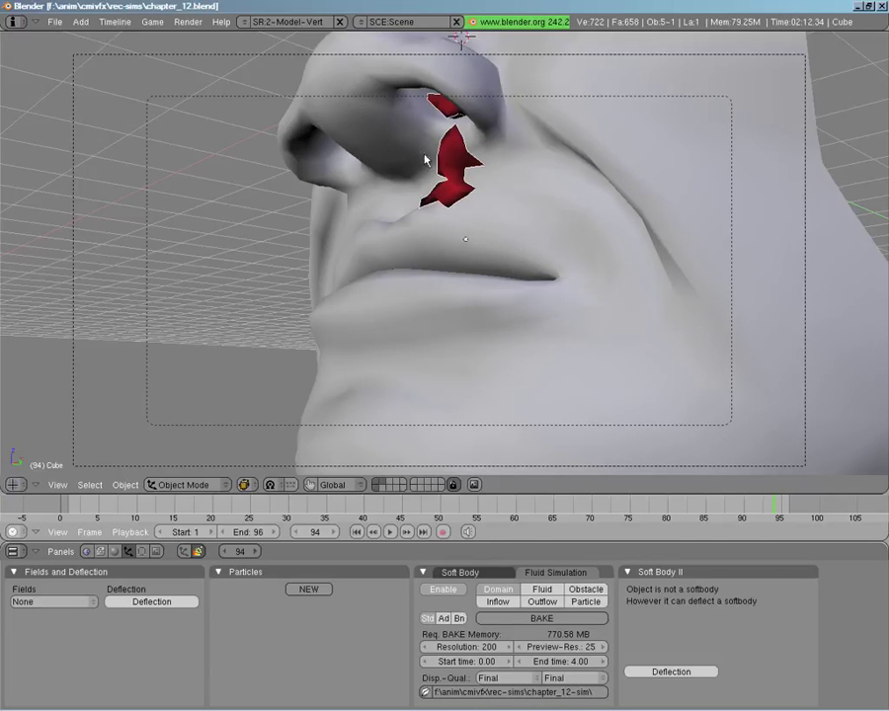
left_click(527, 621)
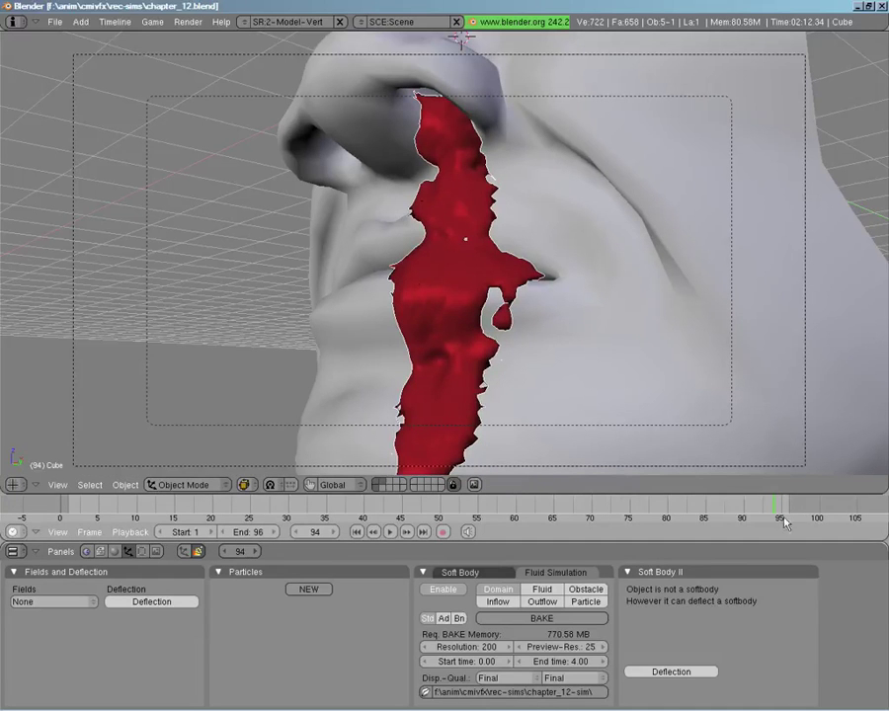
Scrub the high-resolution flow back to frame 22 and play the animation from there.
left_click_drag(785, 523, 237, 481)
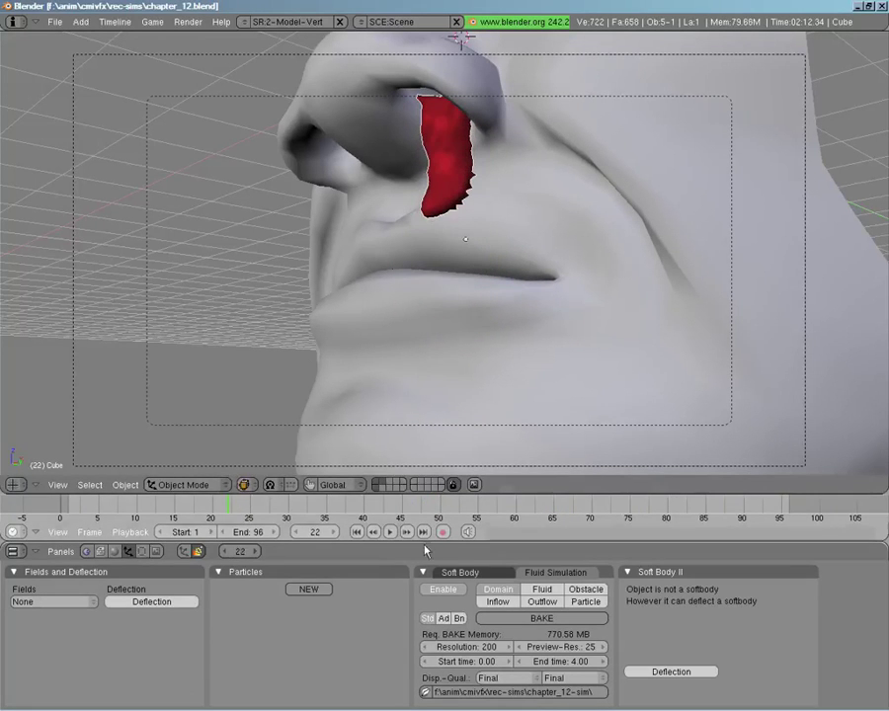
left_click(391, 532)
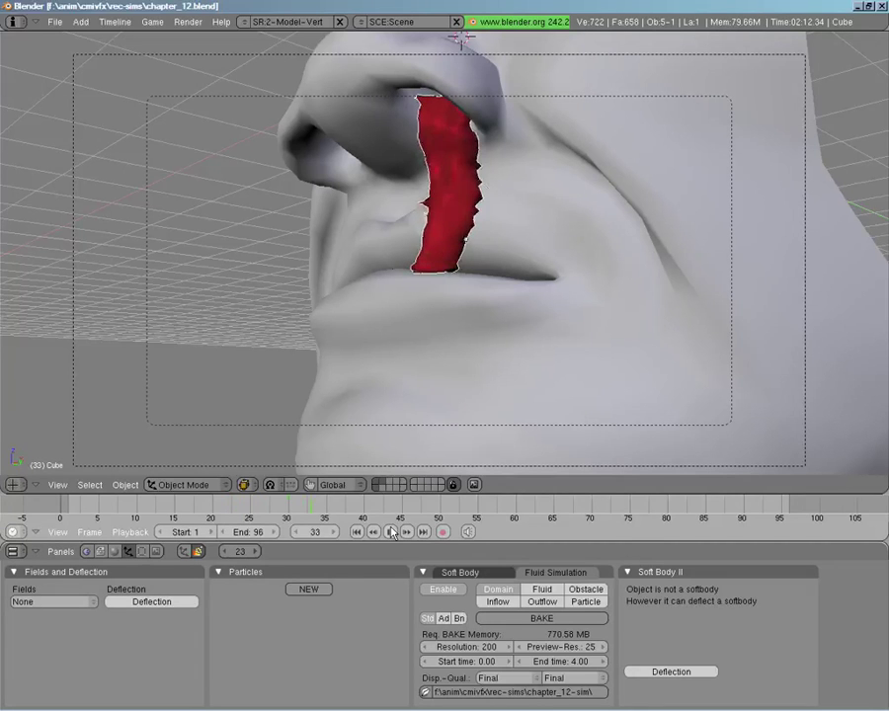